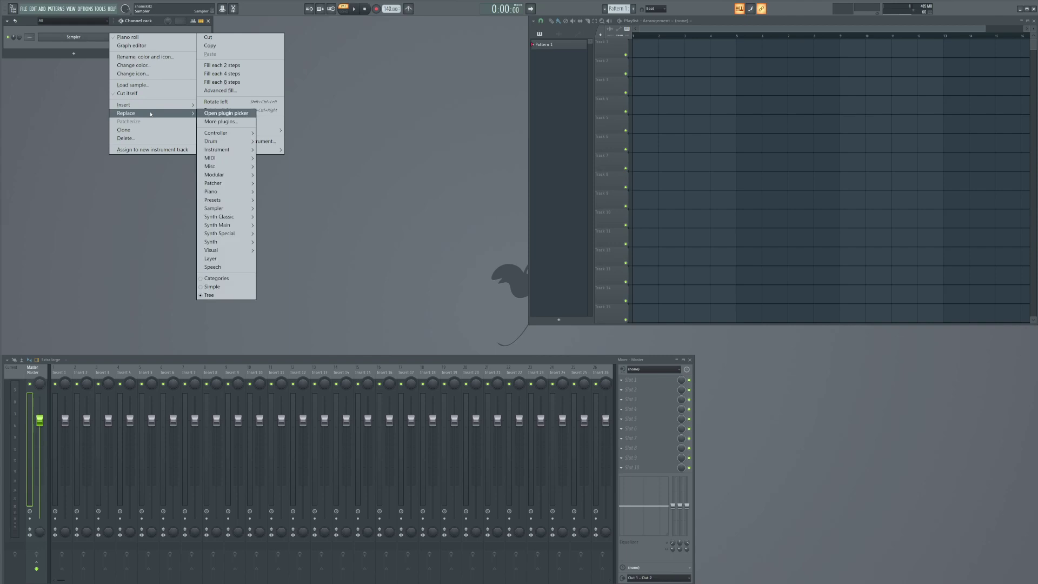
Step: Replace the Sampler channel with the New York L 1926 Lite piano and route it to mixer Insert 1
mouse_move(214, 203)
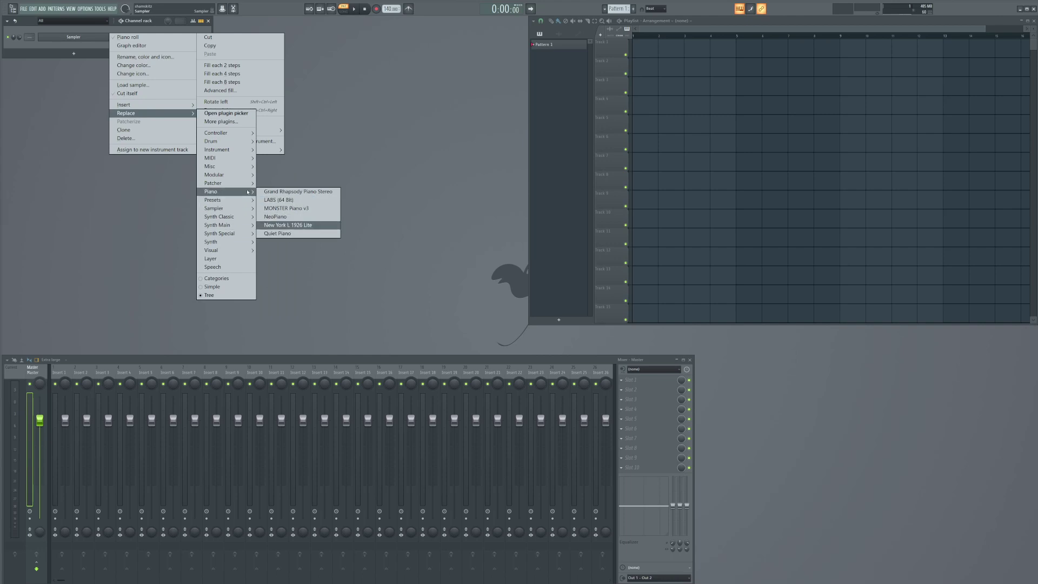
left_click(296, 228)
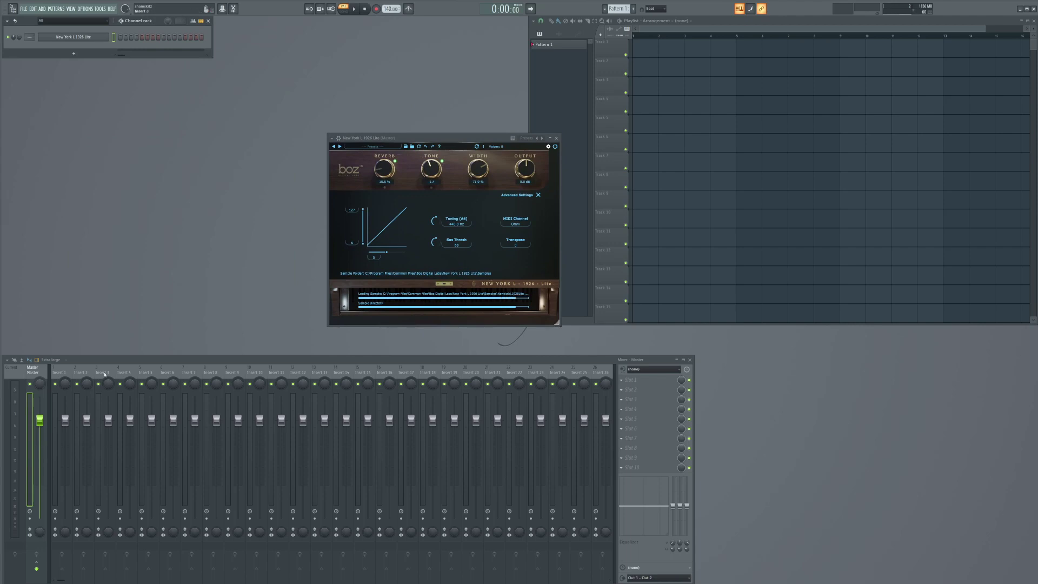
left_click(57, 371)
key("ctrl+l")
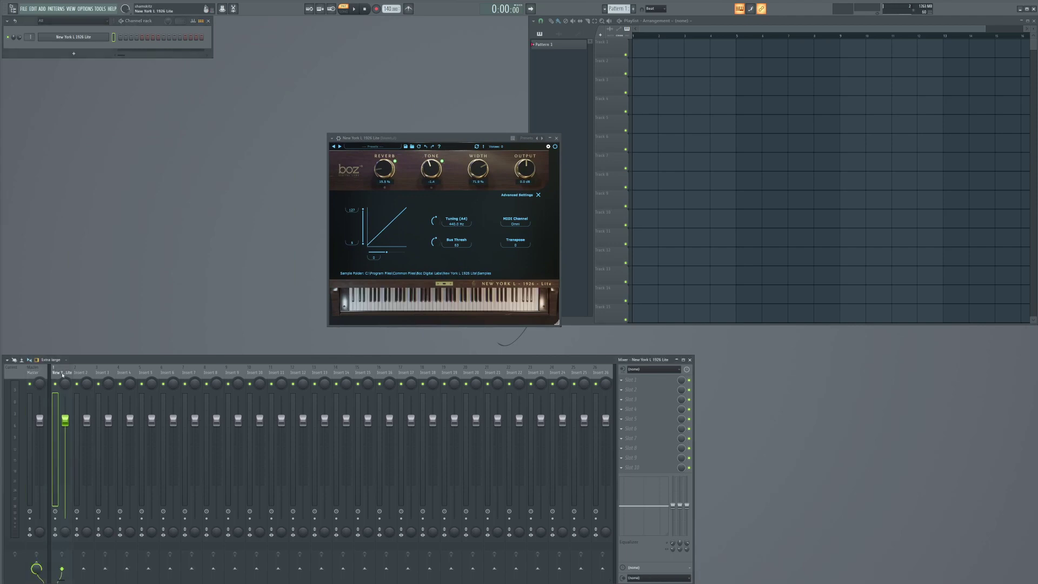
Step: Load the Solaris reverb into effect slot 4 of the piano's mixer track, choose the Smooth Shimmer preset and lower its dry/wet mix
left_click(629, 409)
mouse_move(702, 390)
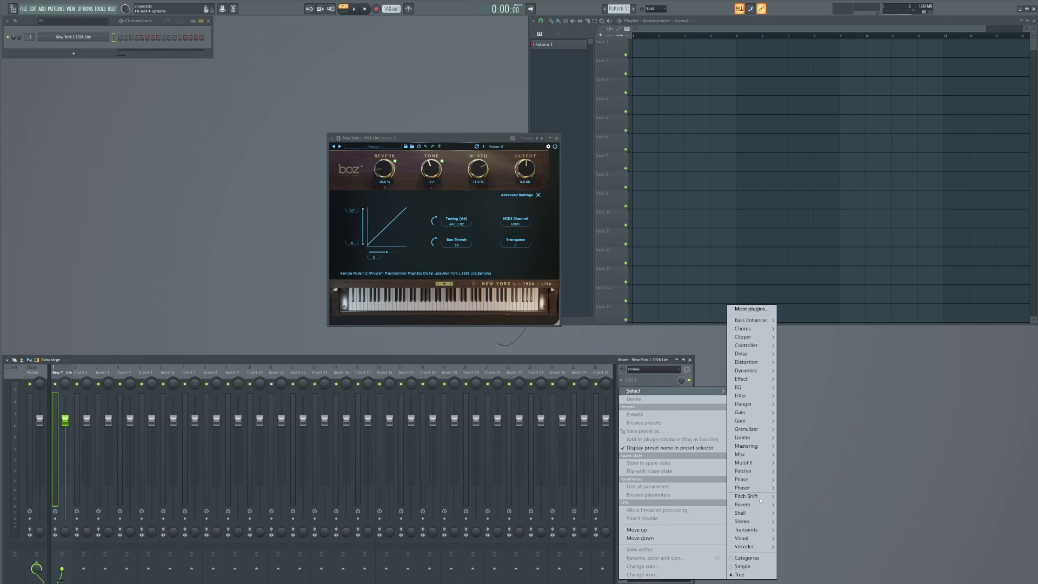
mouse_move(757, 506)
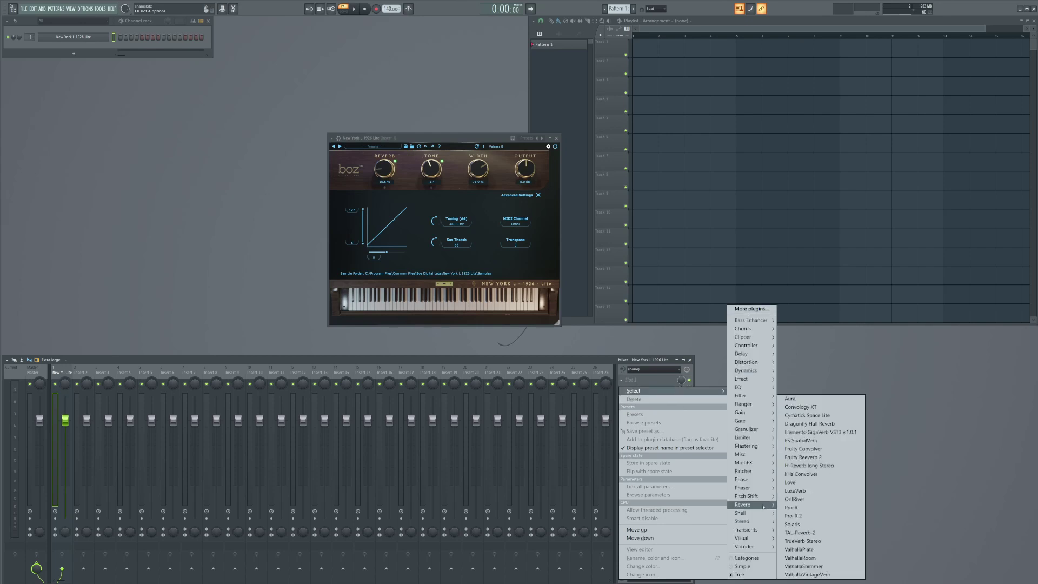
left_click(793, 524)
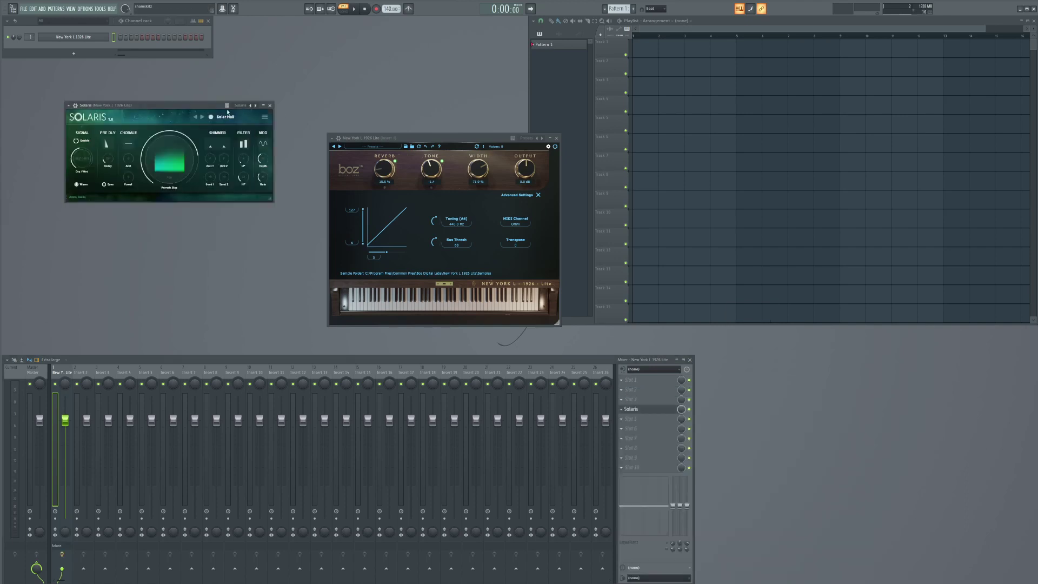
right_click(250, 106)
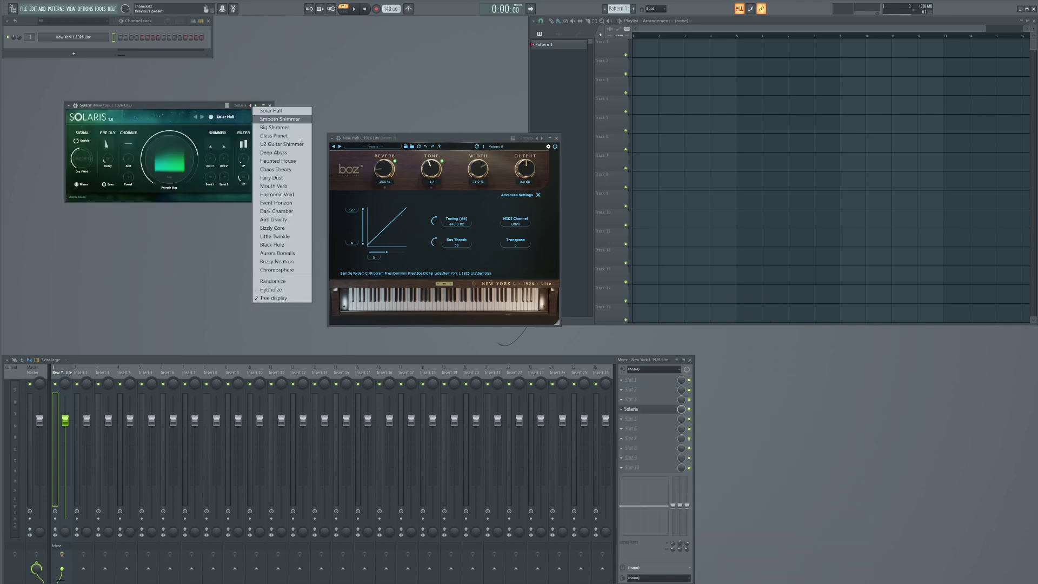
left_click(275, 119)
left_click_drag(88, 152, 83, 205)
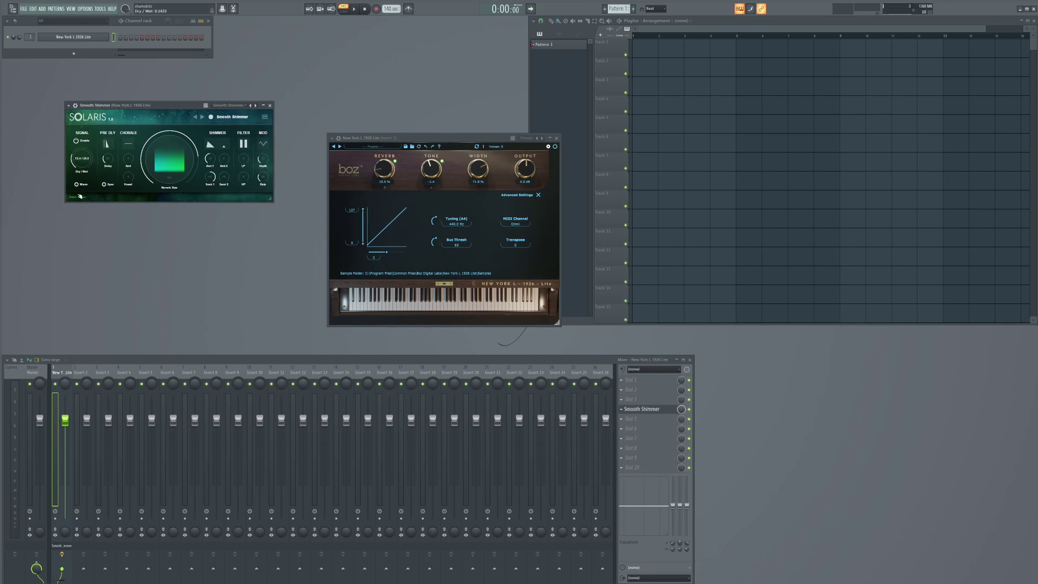
left_click(270, 105)
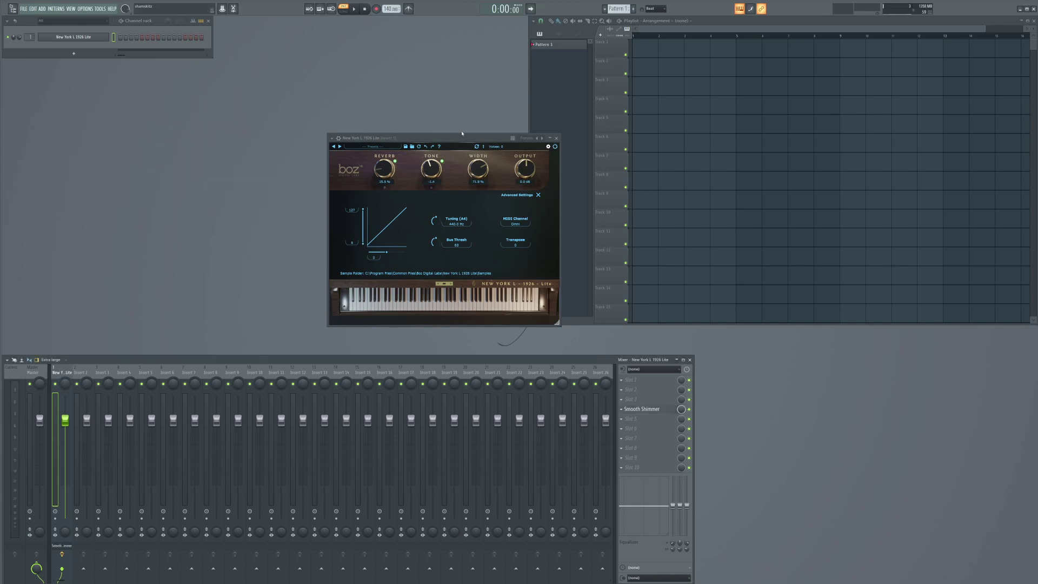
Step: Draw a one-bar C major chord with notes C5, E5 and G5 in the piano channel's piano roll
left_click_drag(409, 139, 468, 167)
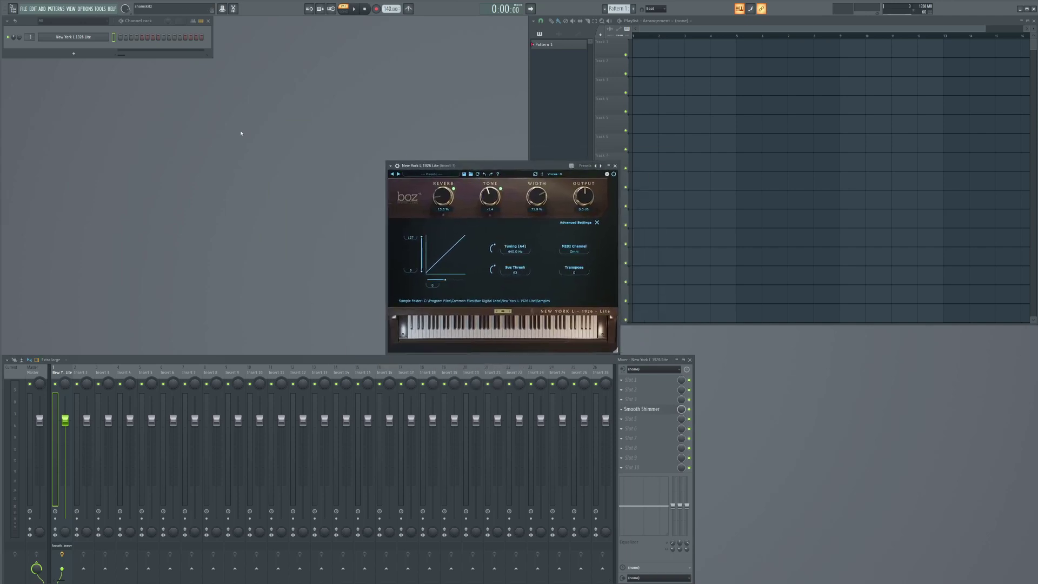
right_click(74, 34)
left_click(130, 45)
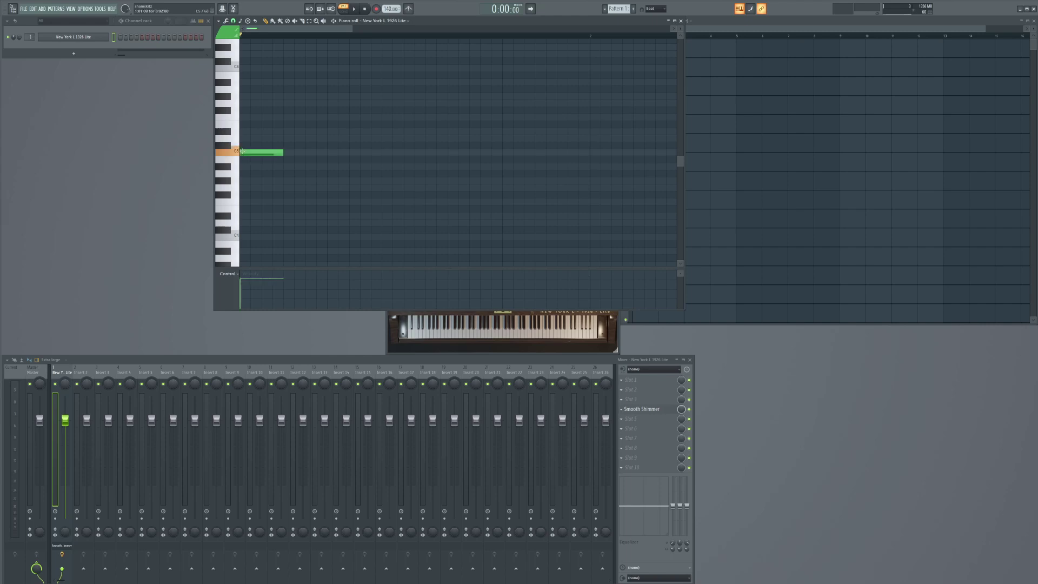
left_click(243, 153)
scroll(324, 184, "up", 5)
scroll(313, 211, "down", 2)
left_click_drag(282, 236, 586, 235)
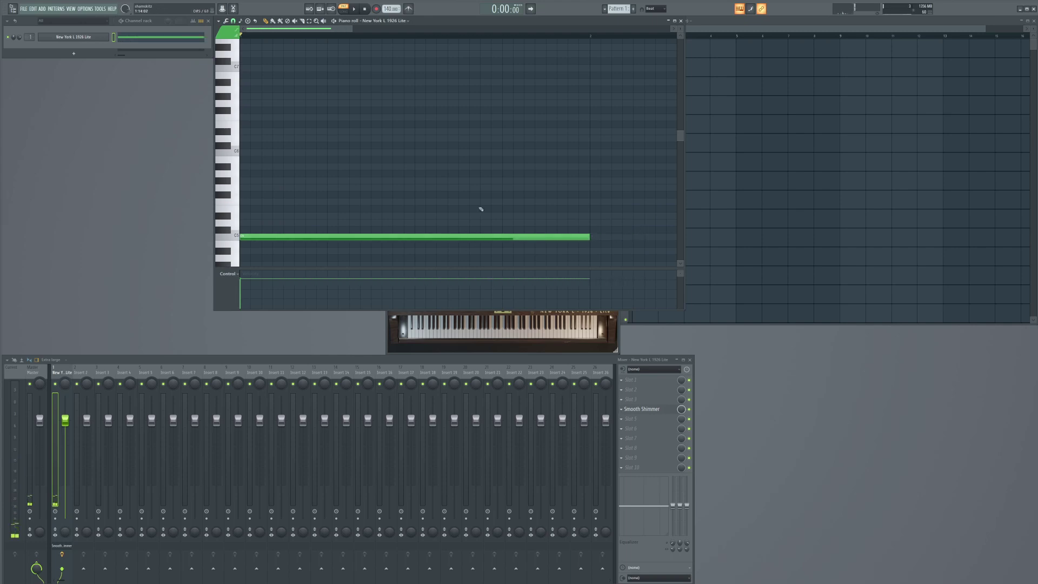
left_click(243, 208)
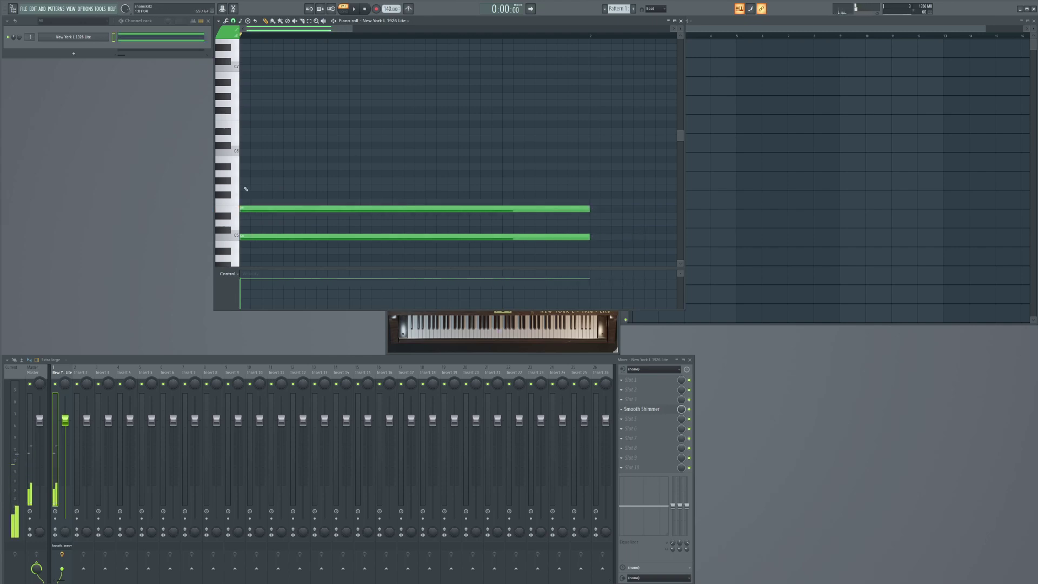
left_click(243, 188)
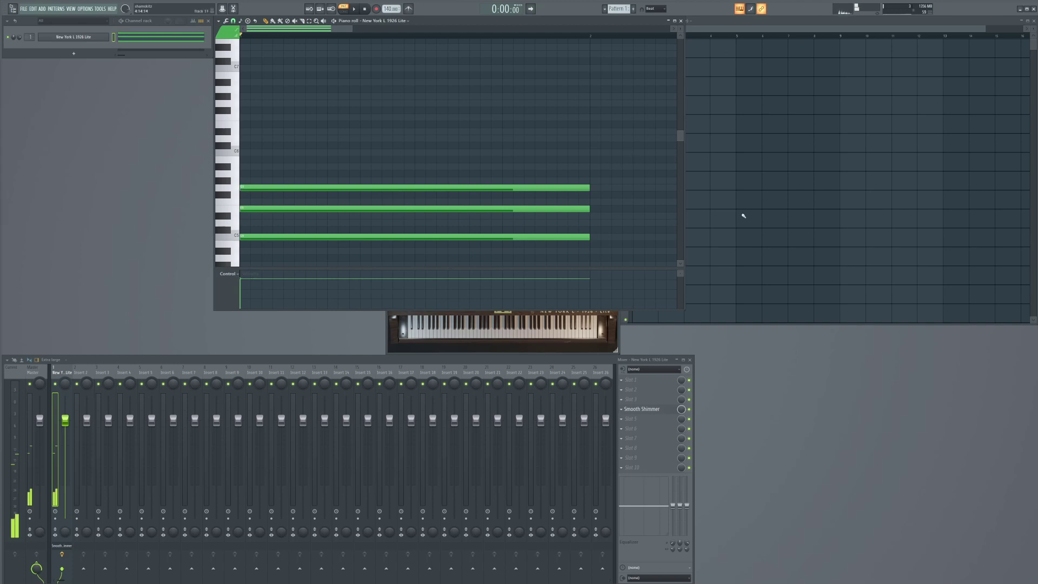
Step: Set the arpeggiator direction to up in the piano channel's wrapper settings and play back the chord
left_click(619, 350)
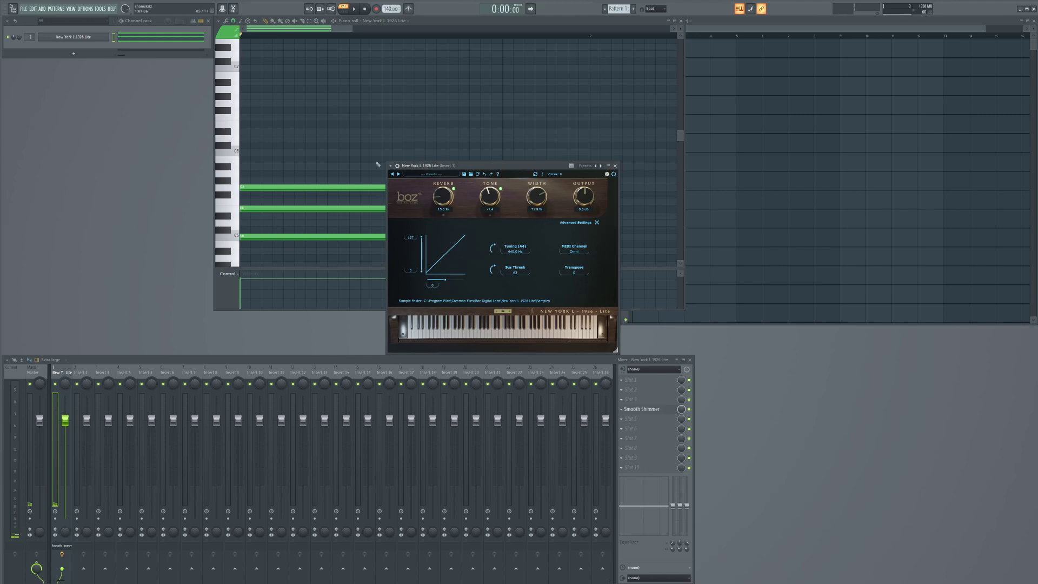
left_click(397, 165)
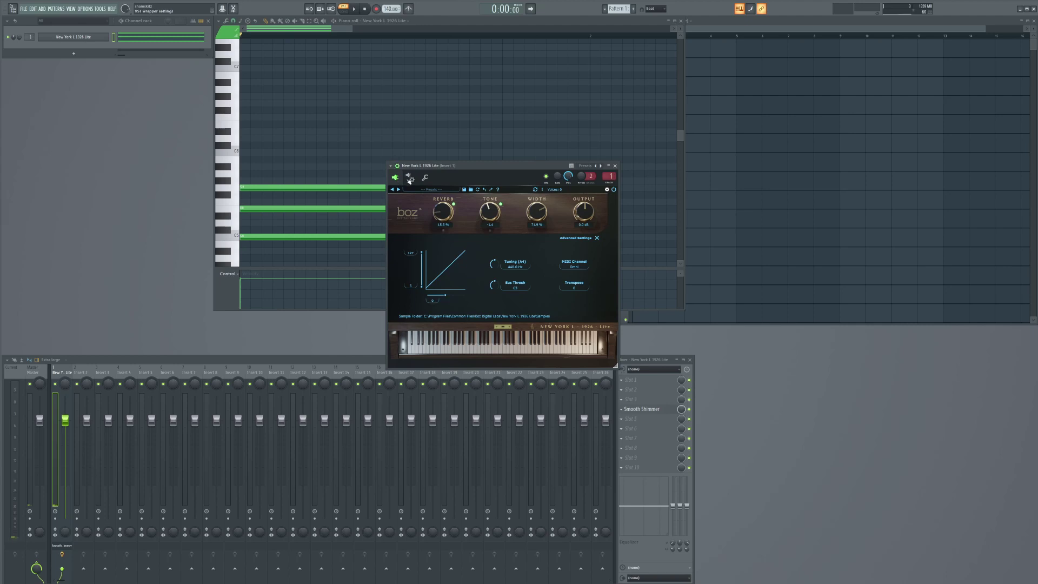
left_click(424, 179)
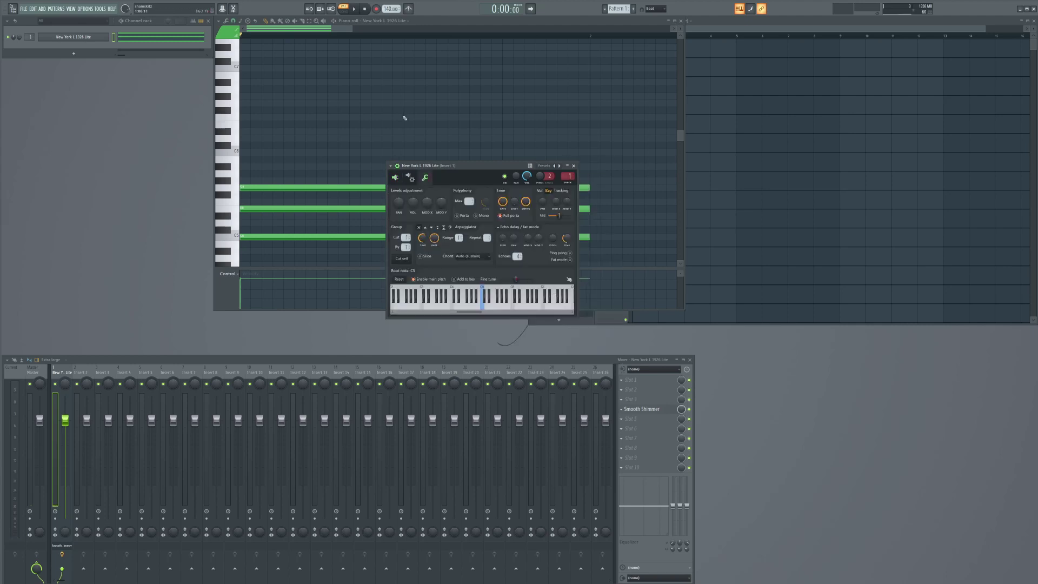
left_click_drag(478, 188, 496, 286)
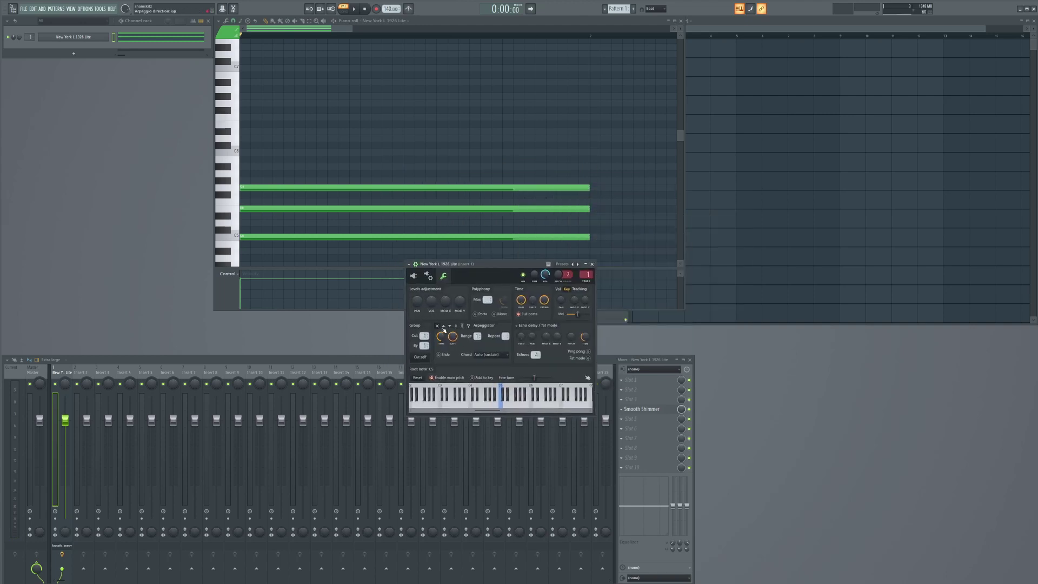
key("space")
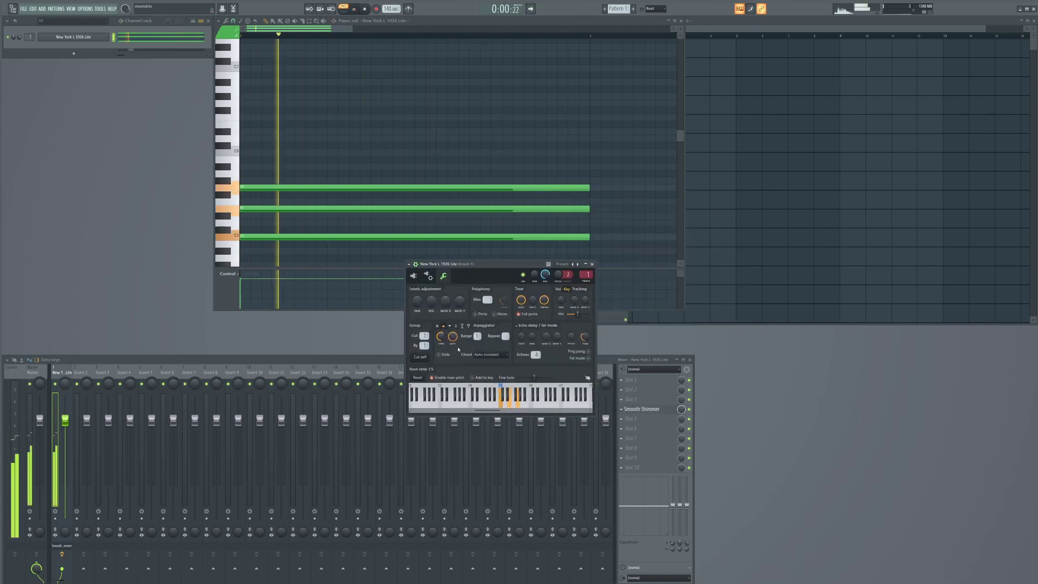
key("space")
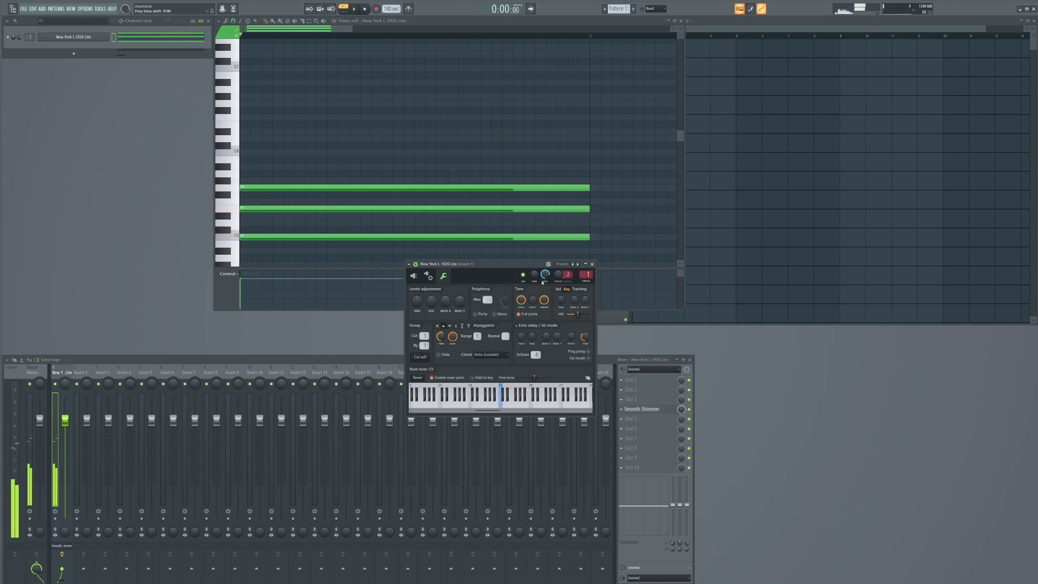
Step: Replace the Solaris reverb in slot 4 with OrilRiver, load its Piano Hall preset and play back the chord
left_click(642, 409)
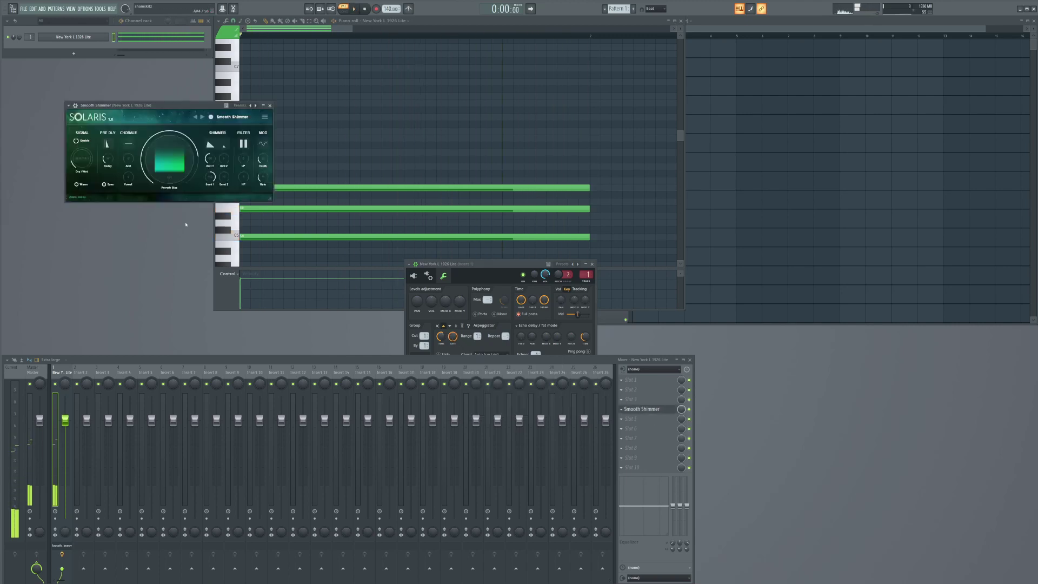
left_click(621, 409)
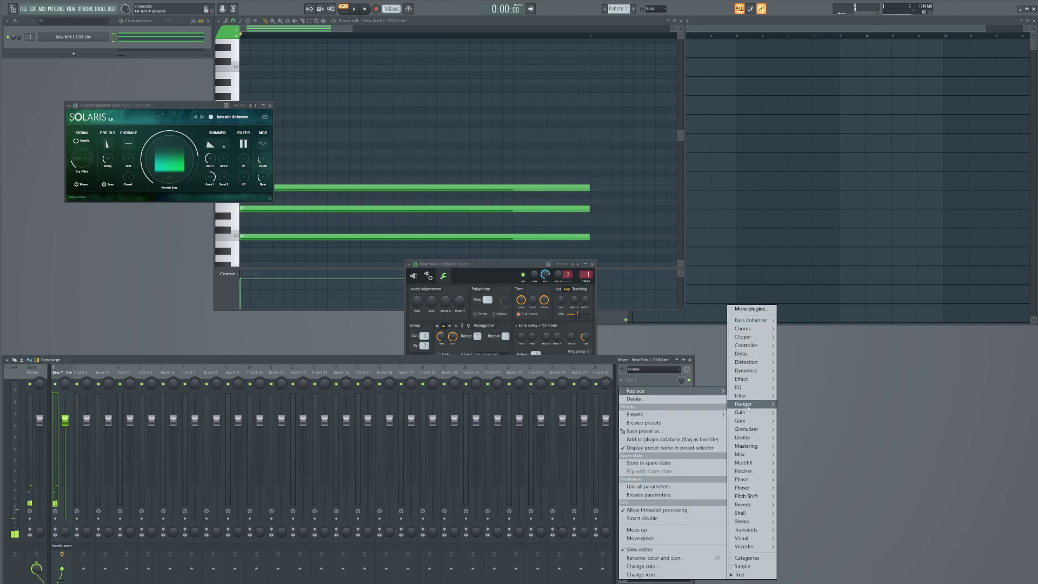
mouse_move(749, 504)
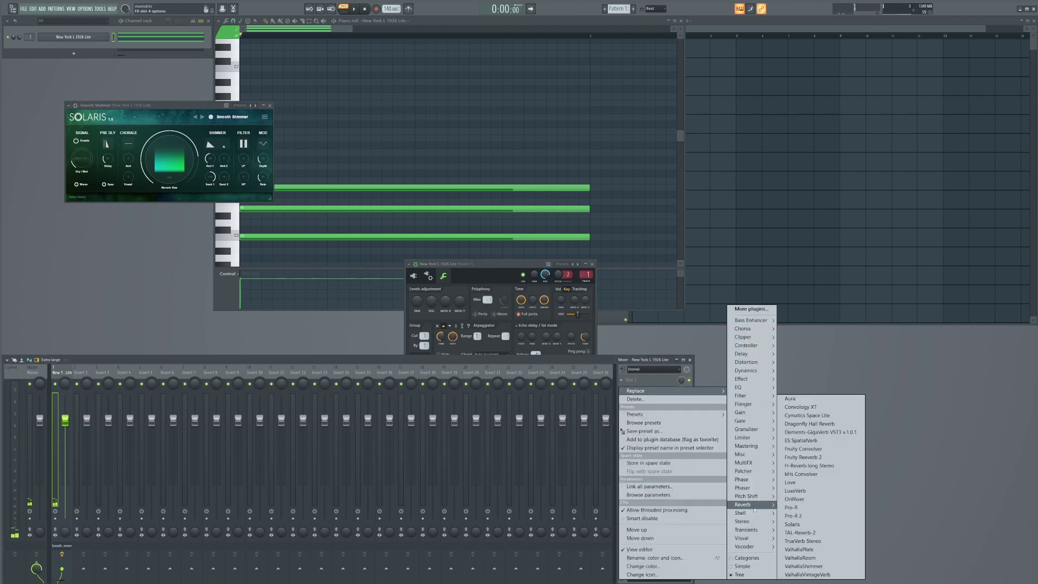
left_click(794, 499)
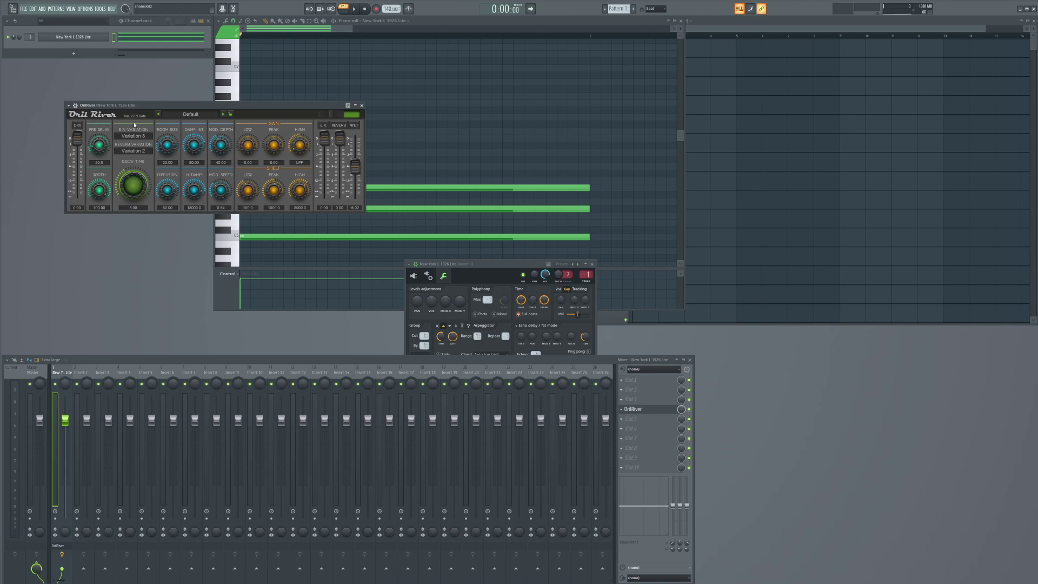
left_click(193, 114)
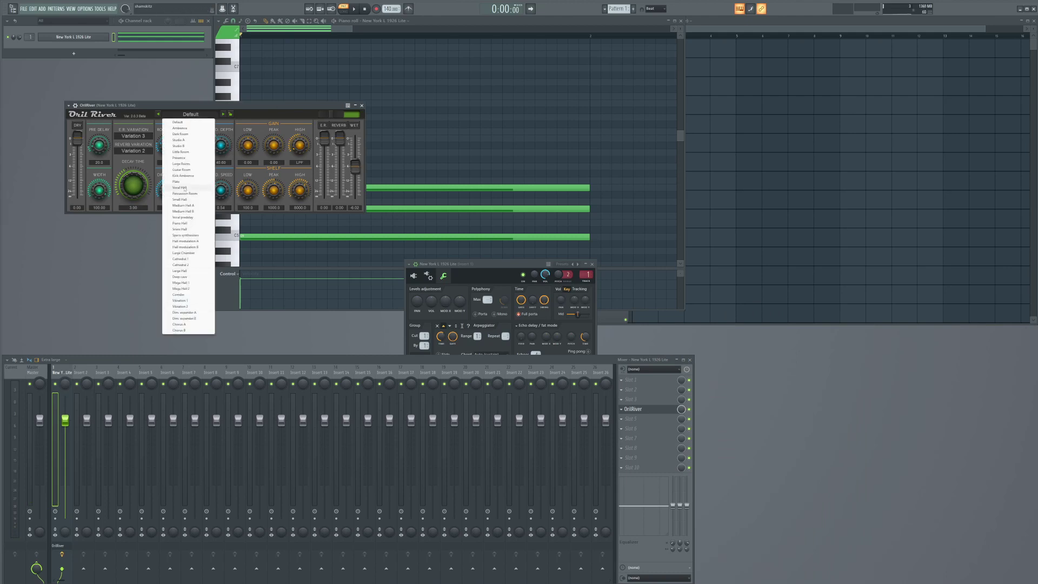
left_click(180, 224)
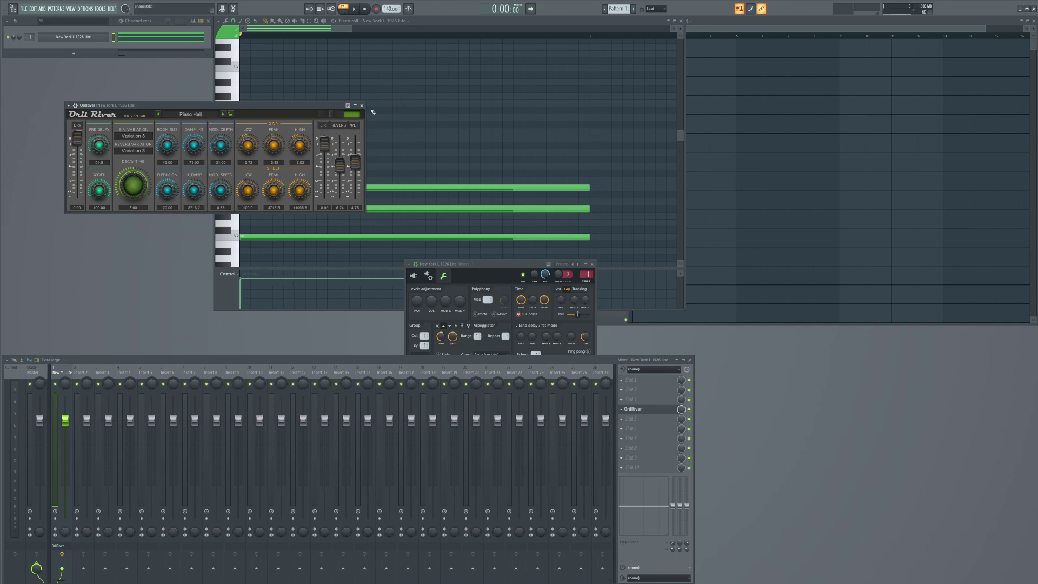
left_click(362, 106)
key("space")
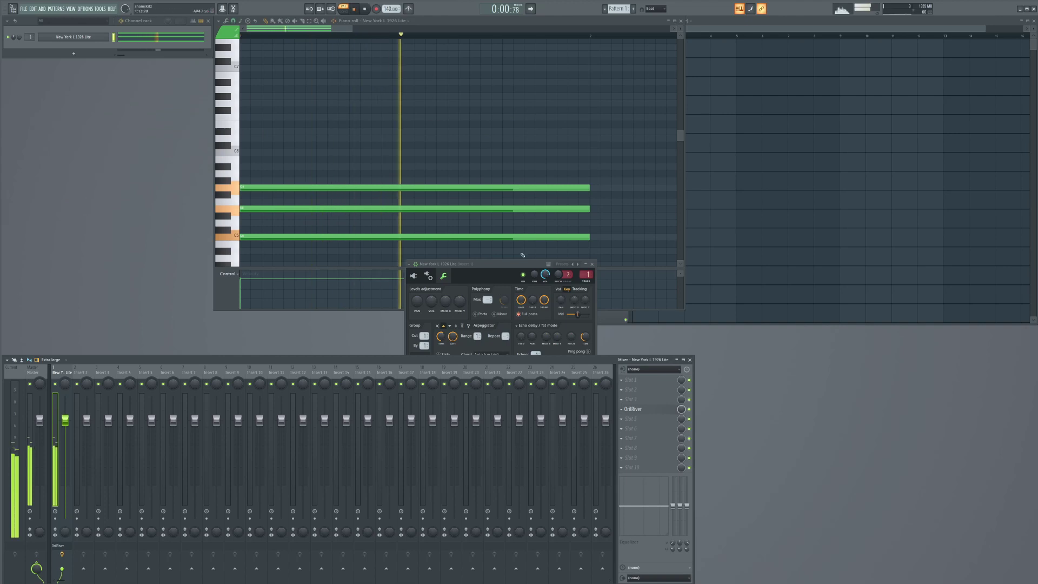
key("space")
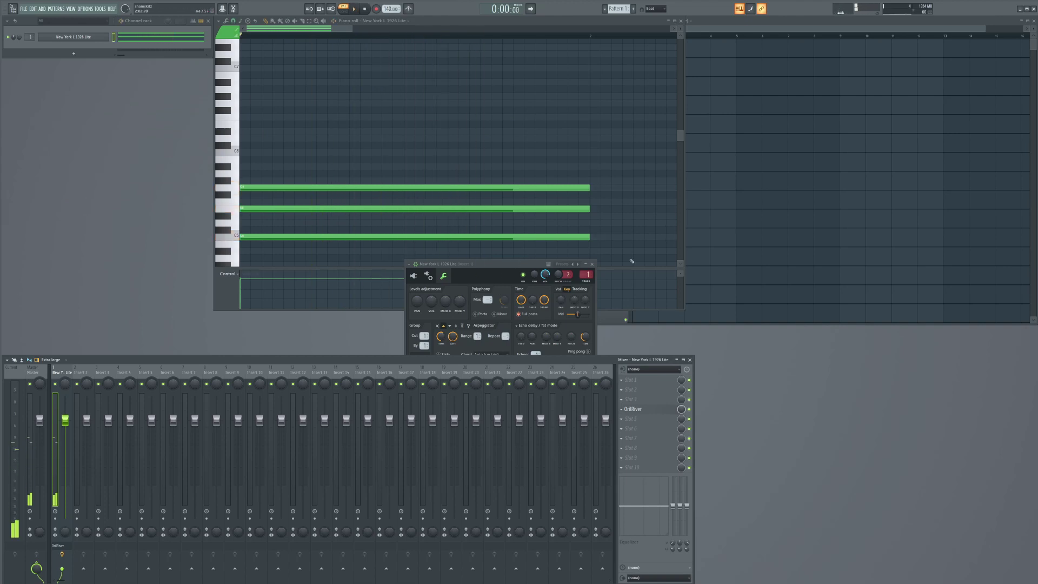
Step: Set the piano's arpeggiator range to 2 octaves and play back the result
left_click_drag(499, 264, 668, 313)
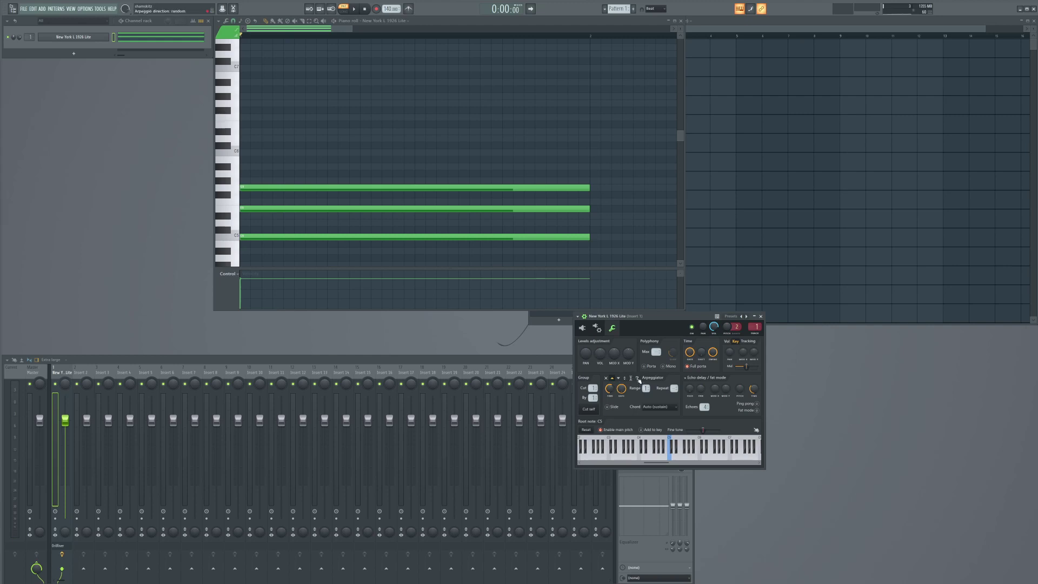
left_click_drag(653, 321, 648, 308)
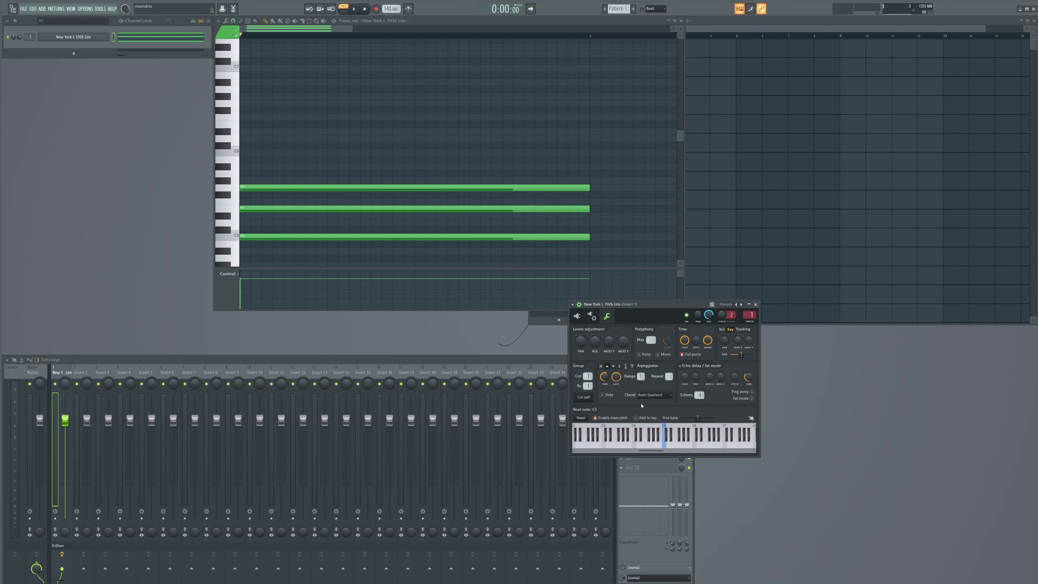
scroll(643, 377, "up", 1)
key("space")
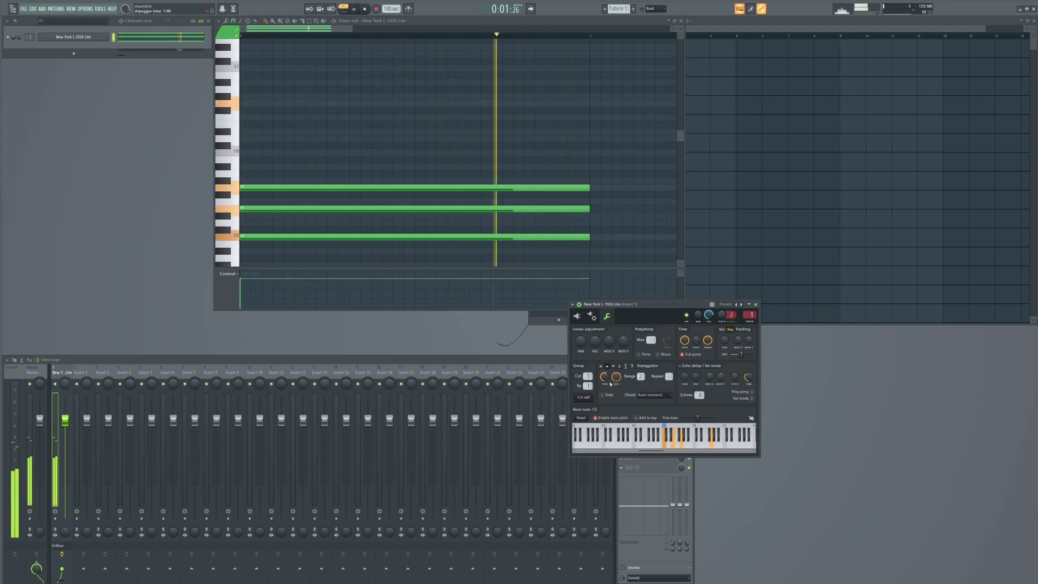
key("space")
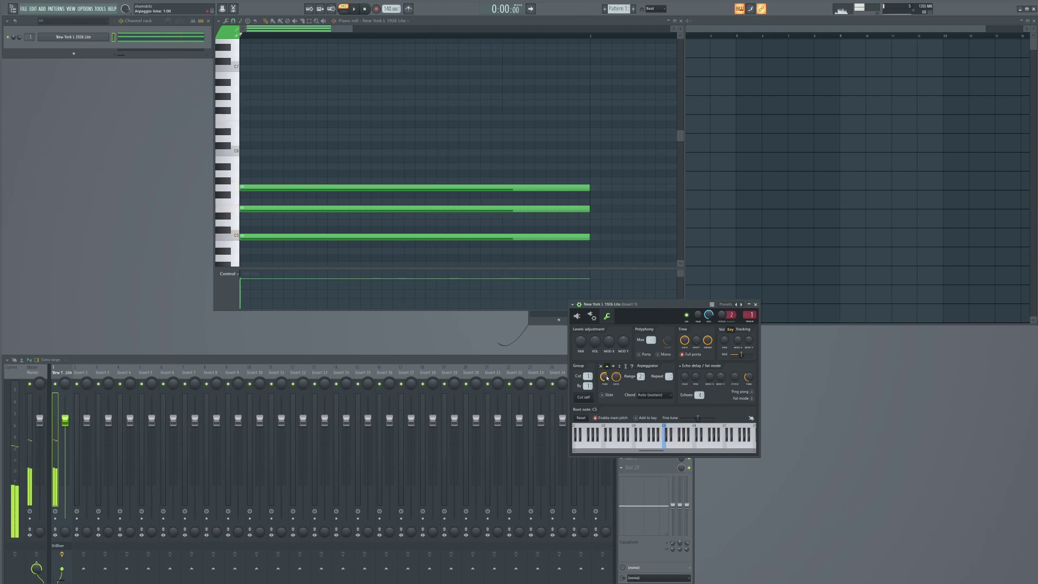
Step: Set the piano's arpeggiator time to 1 step
right_click(606, 377)
mouse_move(622, 389)
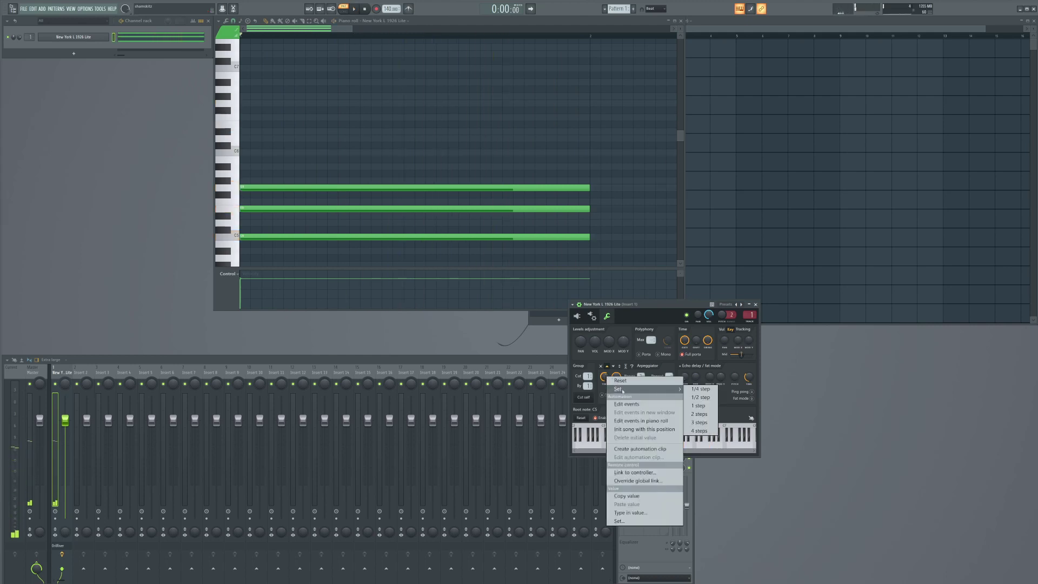
left_click(700, 406)
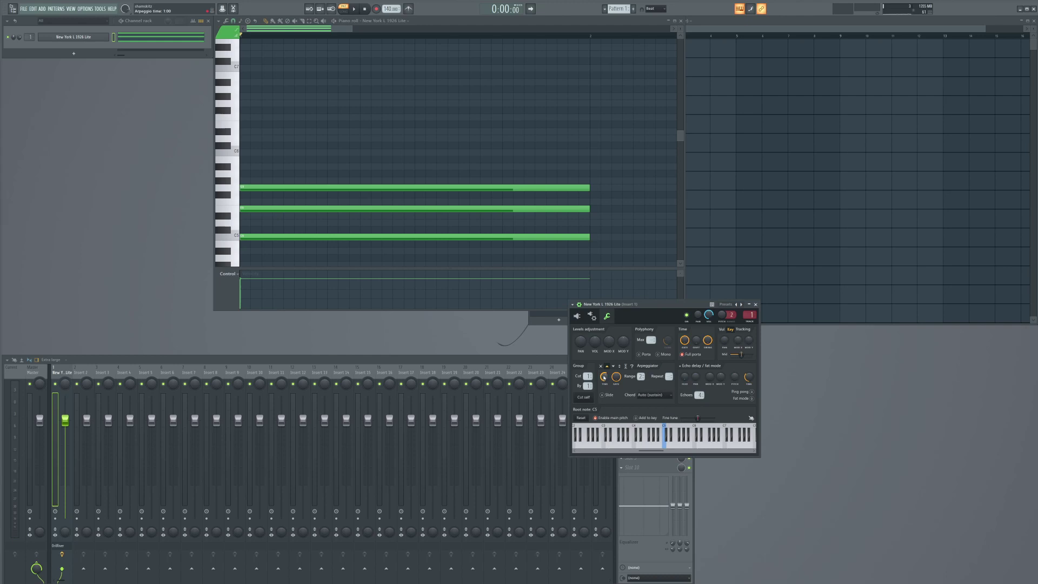
Step: Set the piano's arpeggiator time to 2 steps and play back the chord
right_click(604, 377)
mouse_move(644, 389)
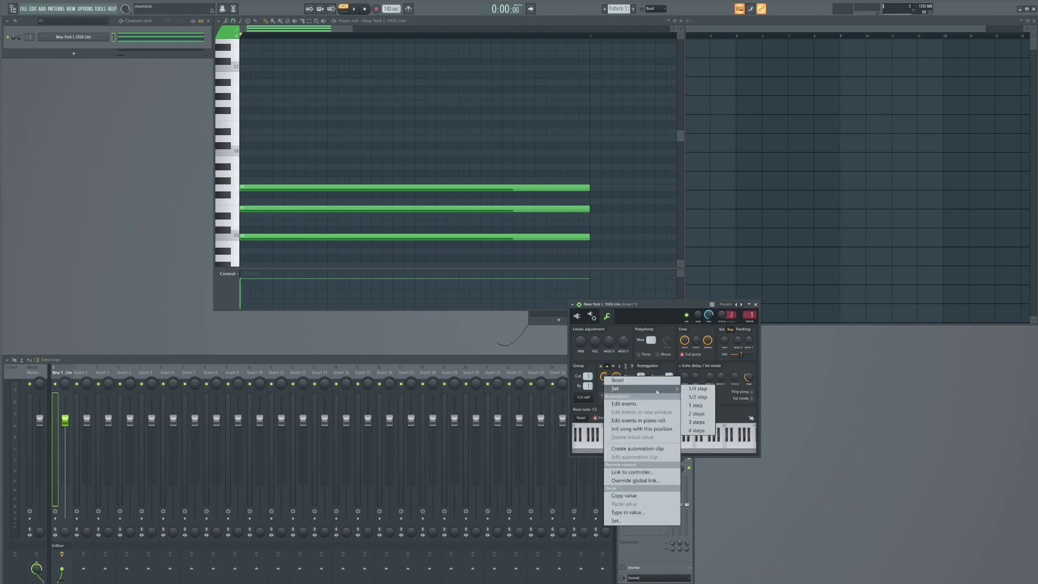
left_click(698, 414)
key("space")
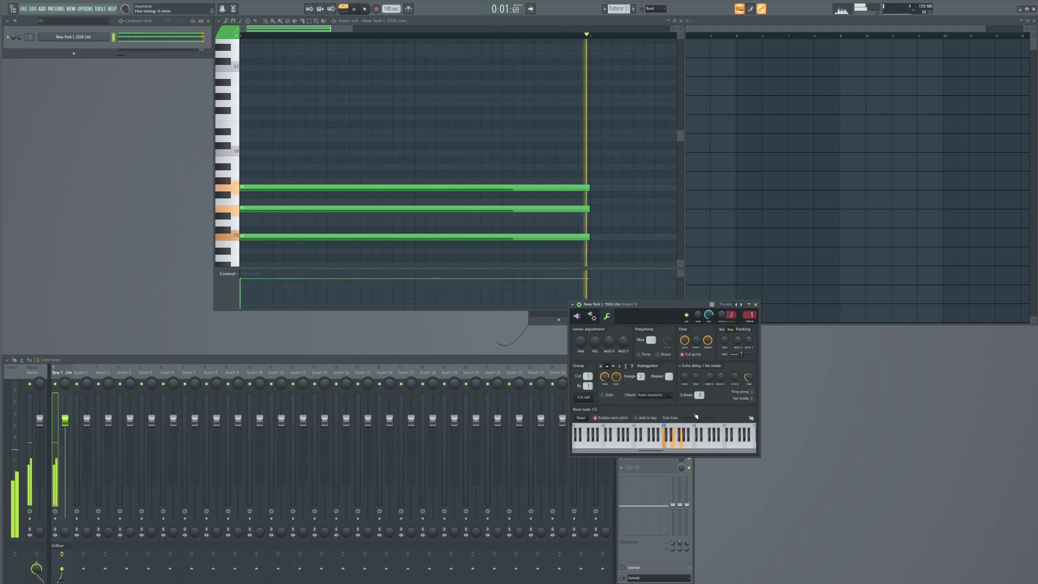
key("space")
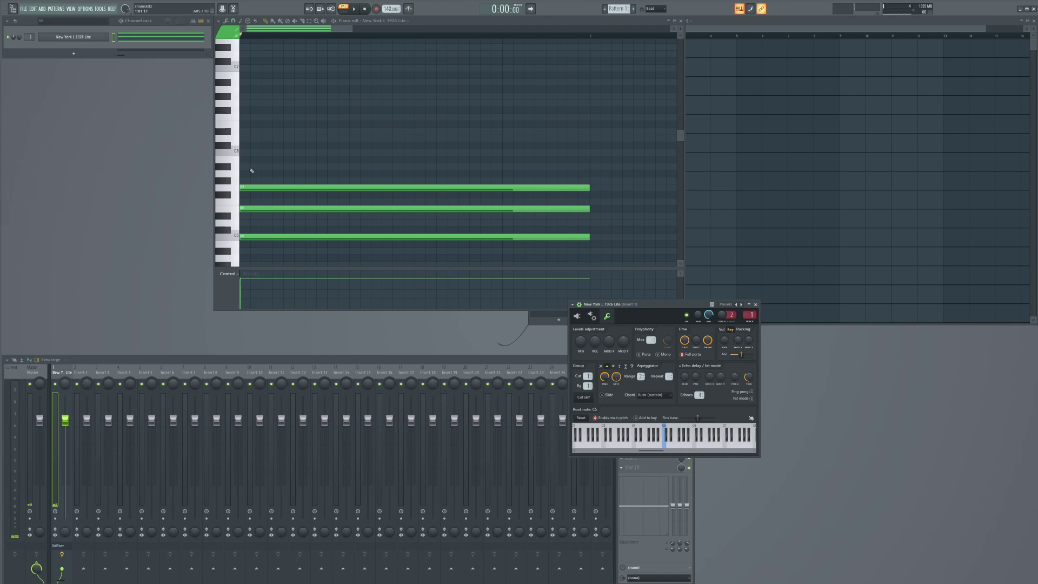
Step: Add a one-bar C6 note on top of the chord and switch the arpeggiator direction to down during playback
left_click(246, 152)
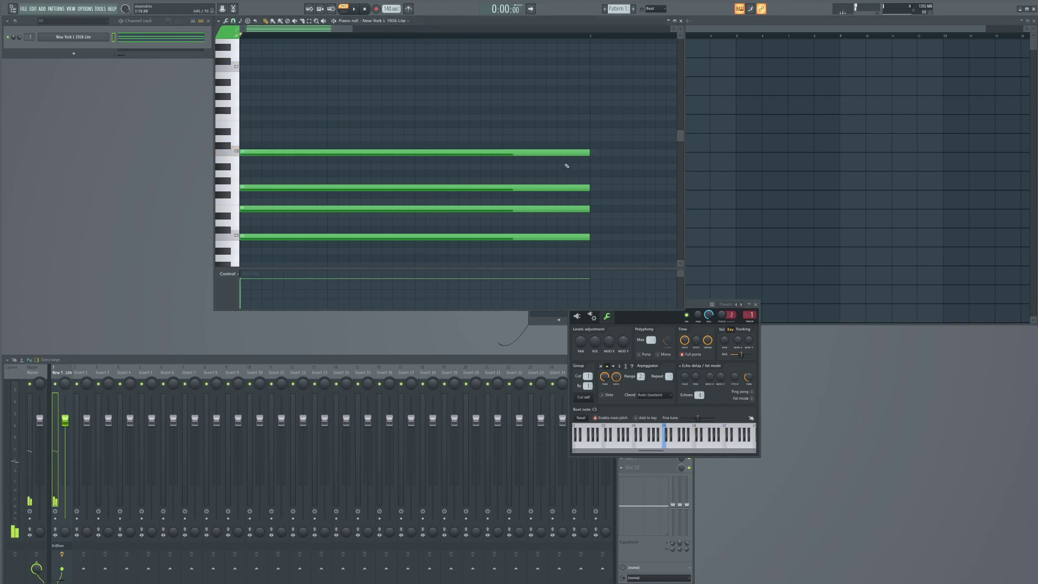
key("space")
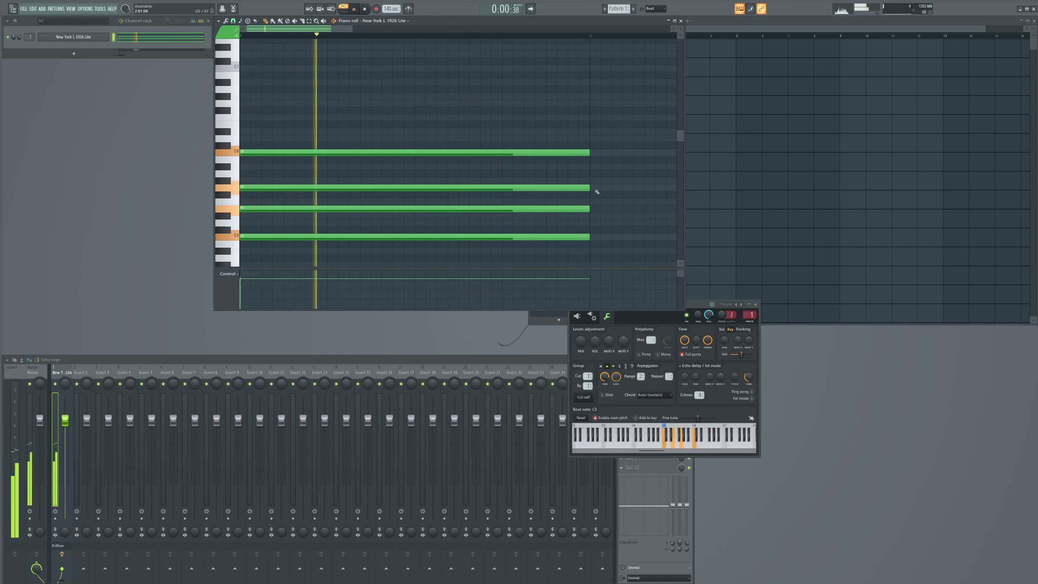
left_click(613, 366)
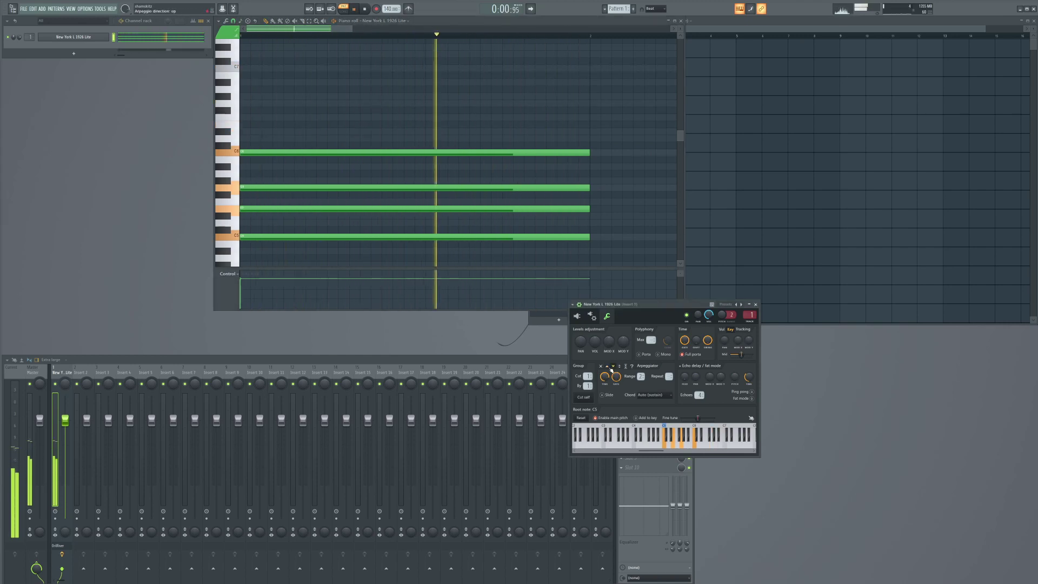
key("space")
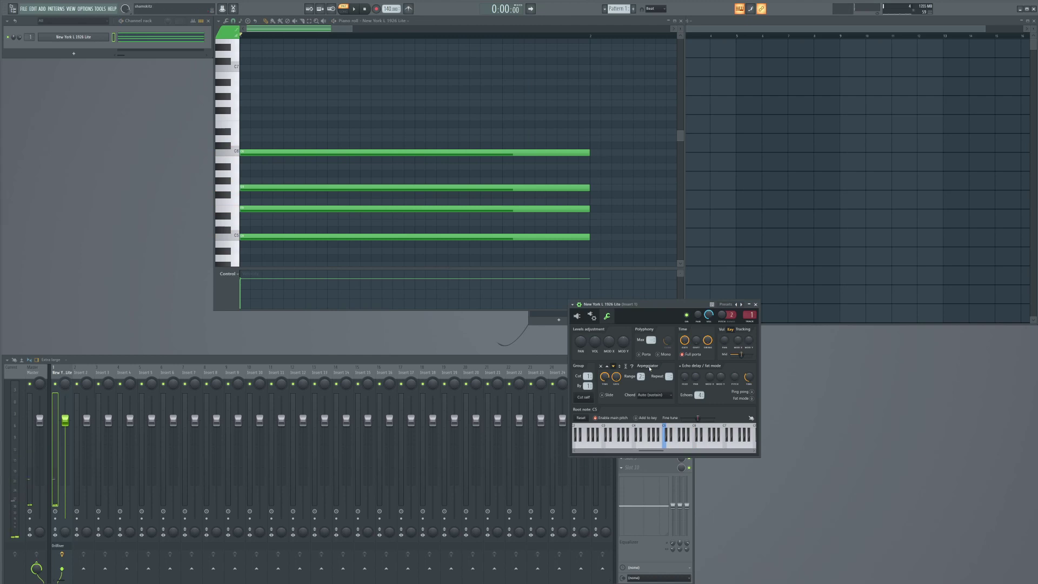
Step: Shorten the C6 note to half a bar and play back the result
left_click_drag(590, 152, 414, 157)
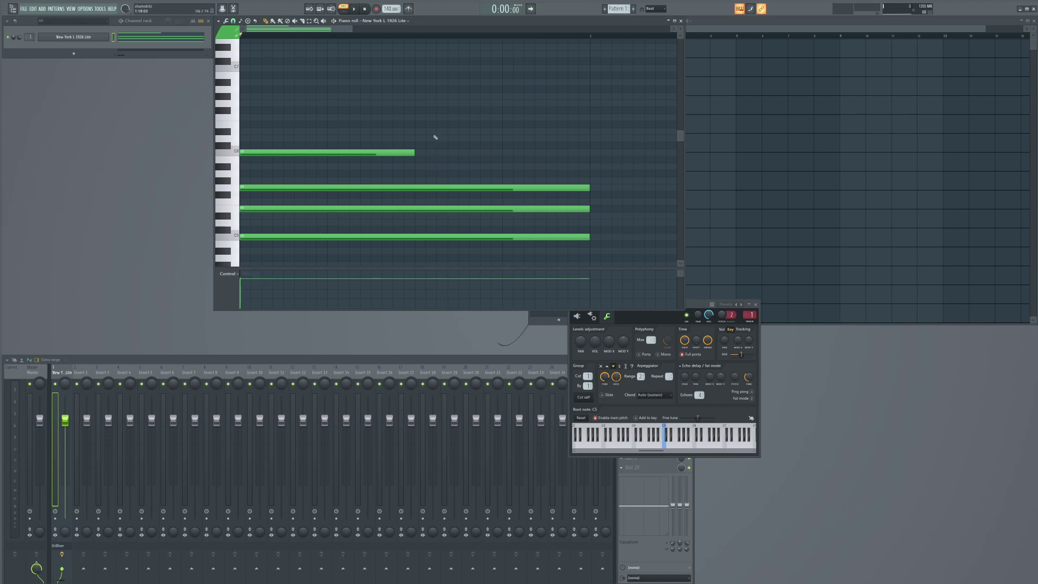
key("space")
Step: Lengthen all the chord notes together by three bars and play back the pattern
scroll(546, 143, "down", 4)
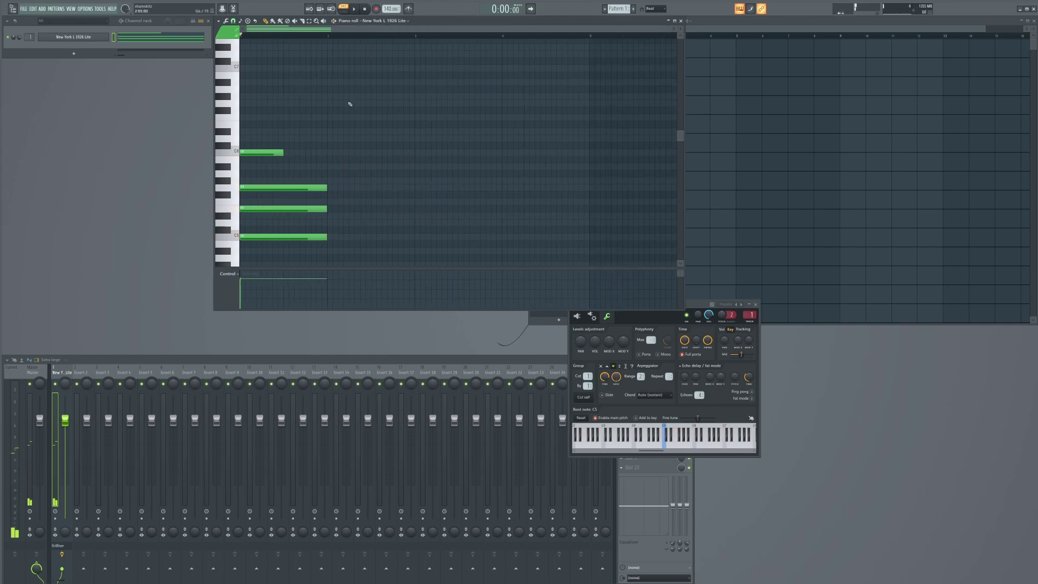
left_click_drag(369, 115, 294, 232)
scroll(326, 182, "down", 2)
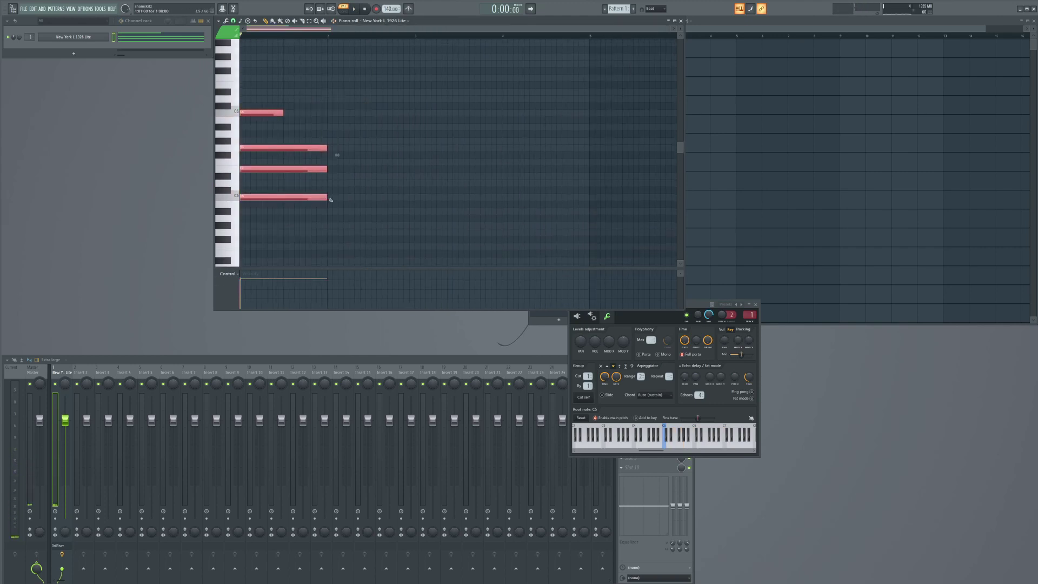
left_click_drag(337, 155, 600, 156)
key("space")
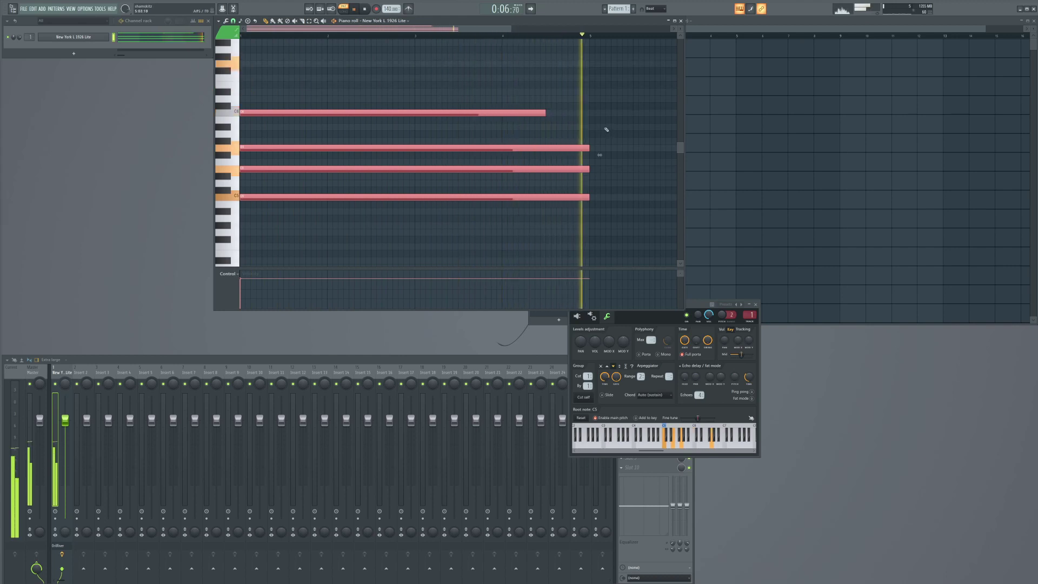
Step: Trim only the C6 note to two bars while the pattern plays, and stop the playback
left_click(567, 93)
left_click_drag(544, 112, 414, 113)
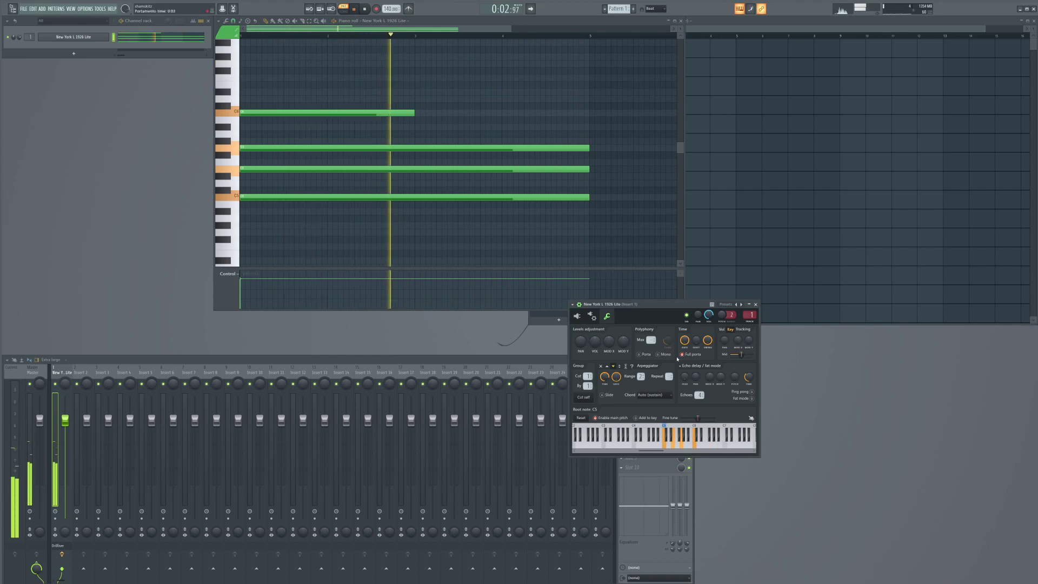
left_click_drag(669, 304, 637, 299)
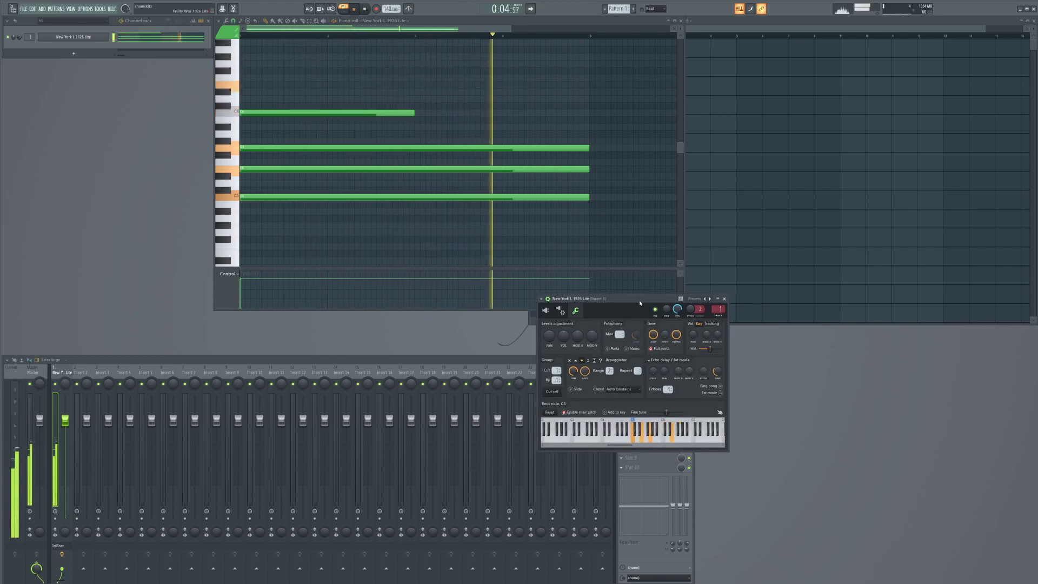
key("space")
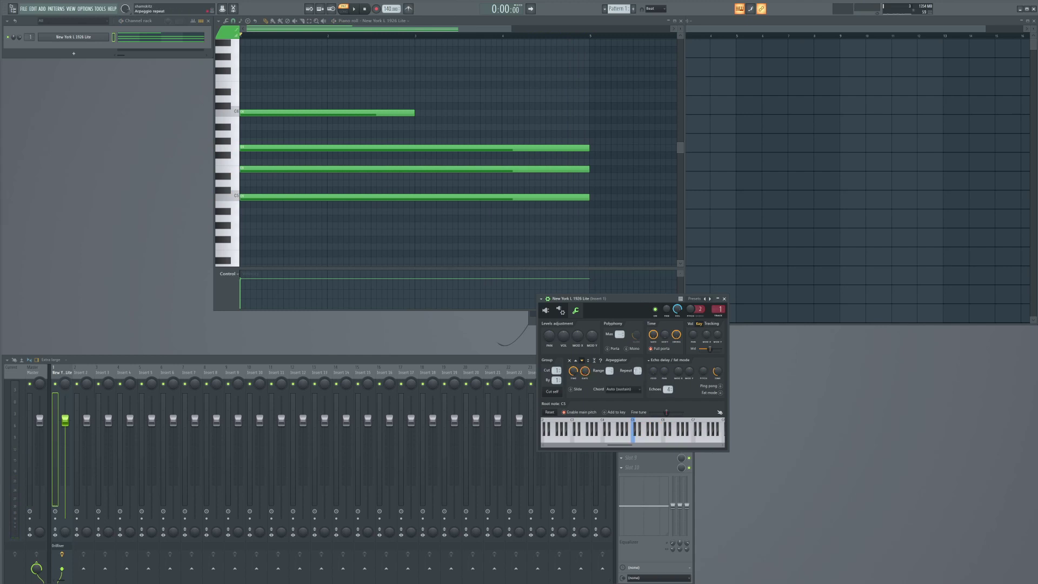
left_click(621, 389)
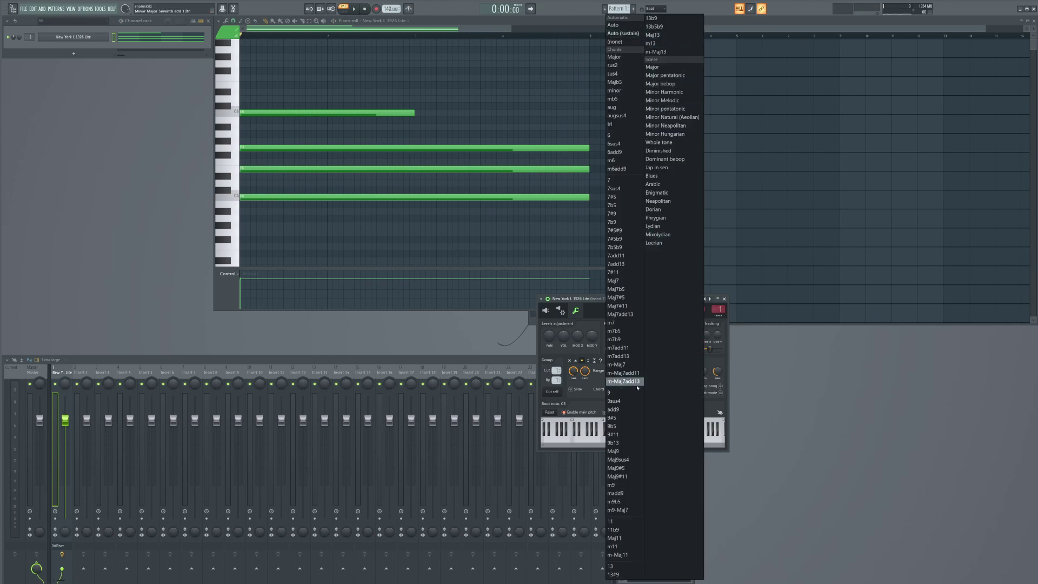
left_click(591, 397)
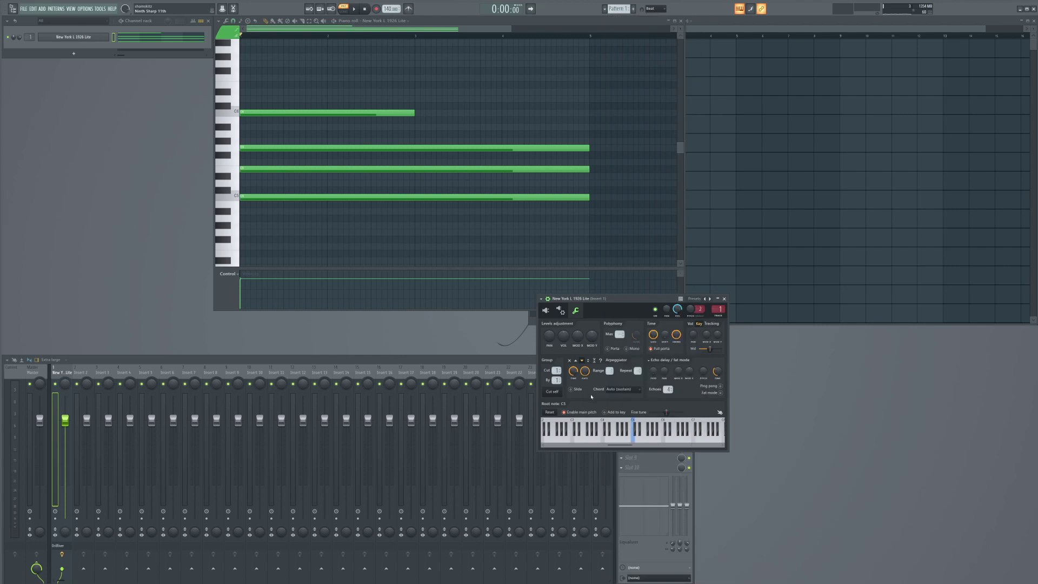
left_click(619, 390)
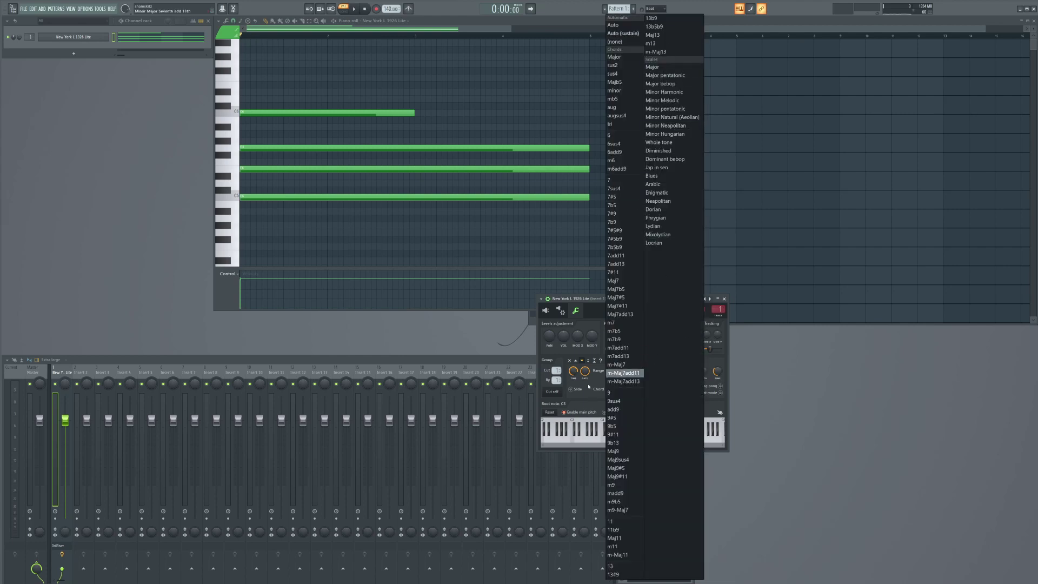
left_click(593, 398)
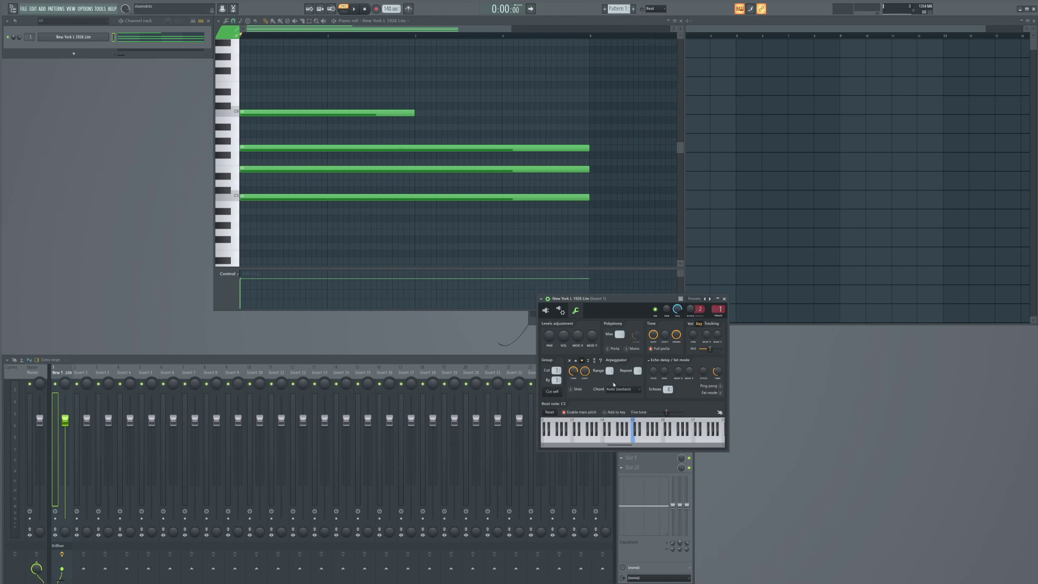
Step: Delete the C6 note from the chord and play back the remaining notes
left_click(491, 88)
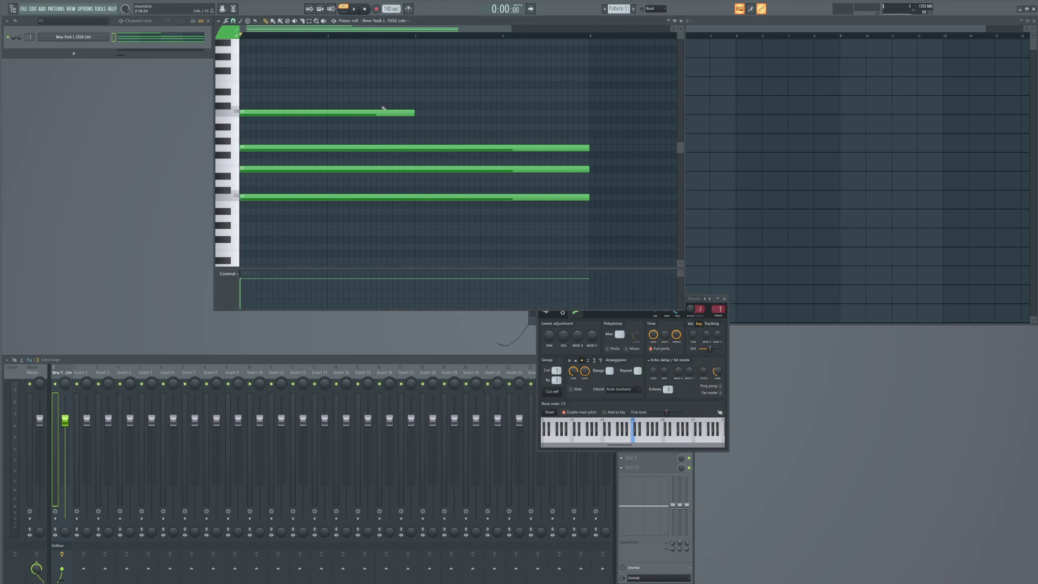
right_click(382, 113)
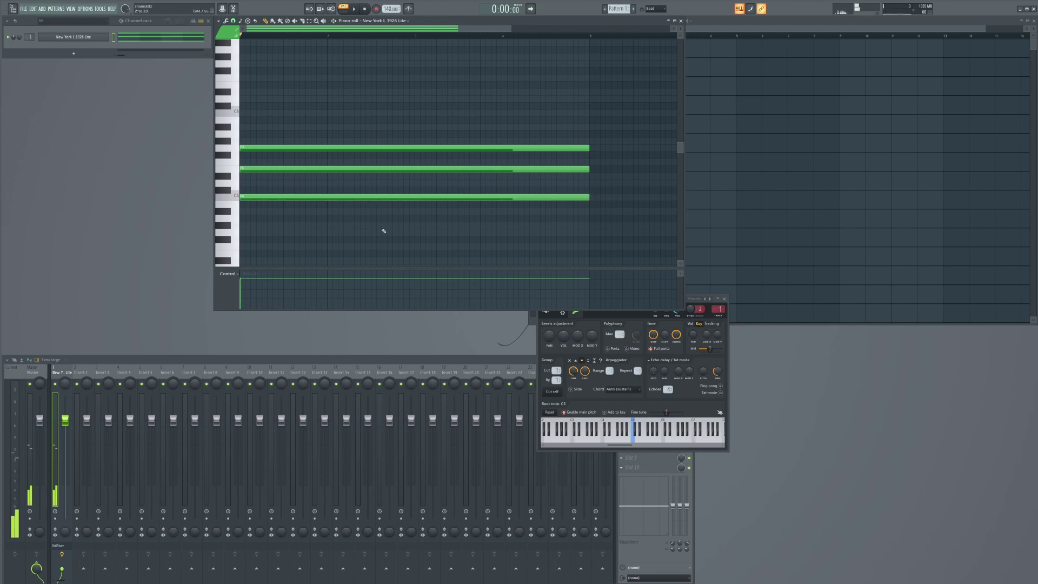
left_click(325, 219)
right_click(325, 219)
key("space")
key("space")
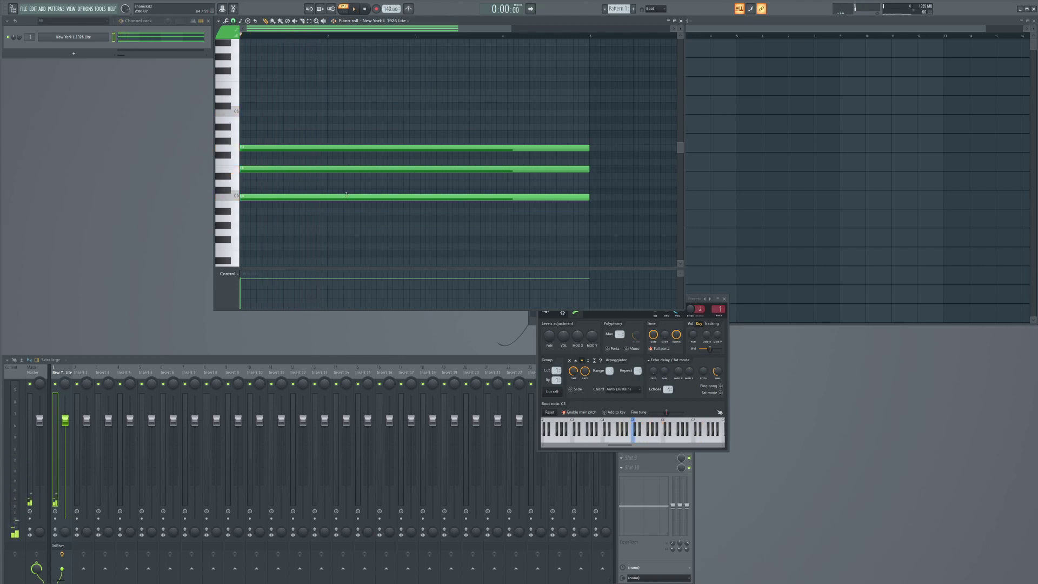
Step: Move the whole chord down one octave and play back the result
left_click_drag(339, 97, 324, 206)
key("ctrl+Down")
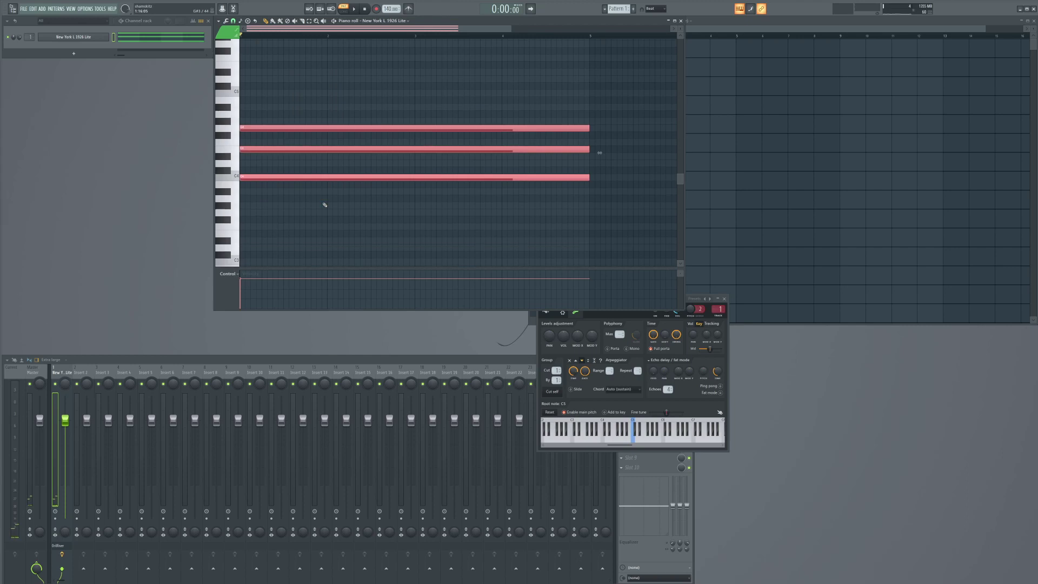
key("space")
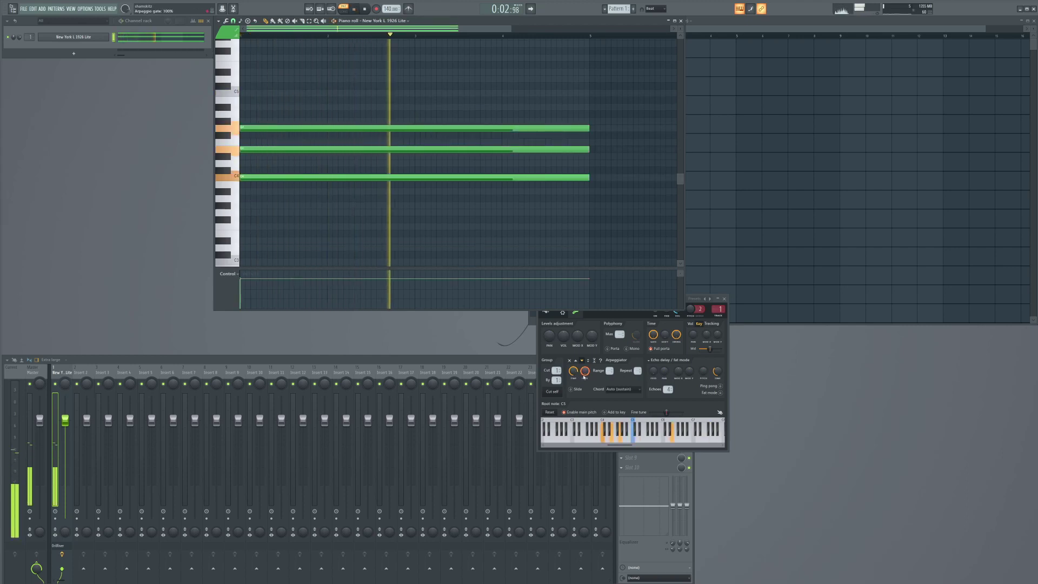
key("space")
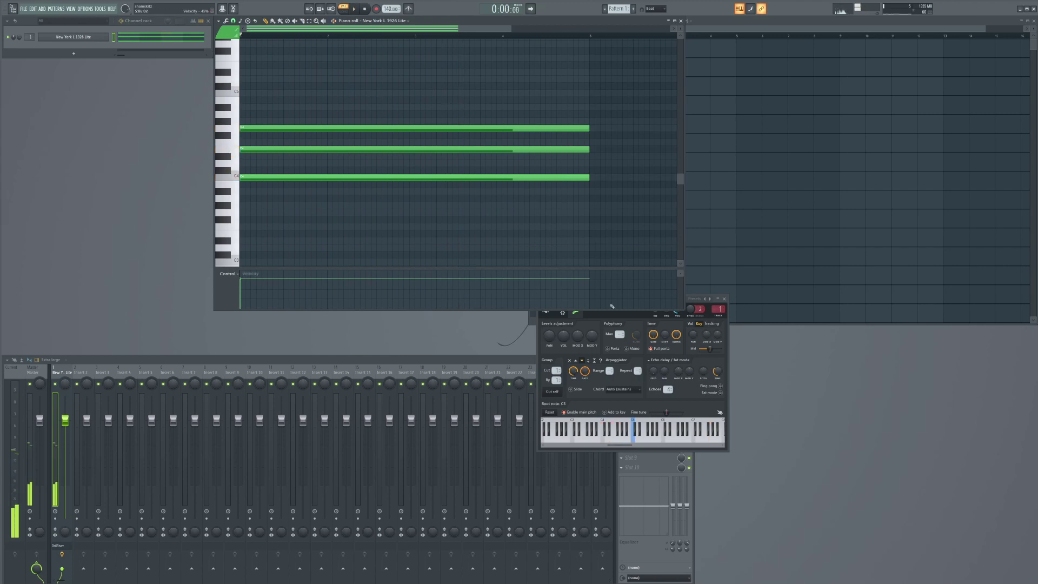
Step: Set the arpeggiator direction back to up and play back the lowered chord
left_click(303, 179)
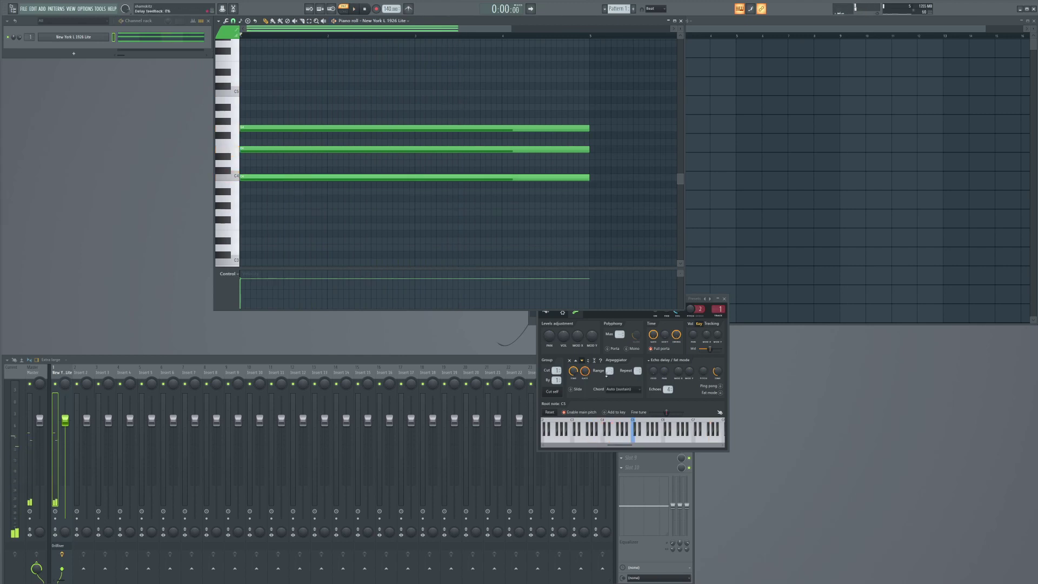
left_click(576, 361)
key("space")
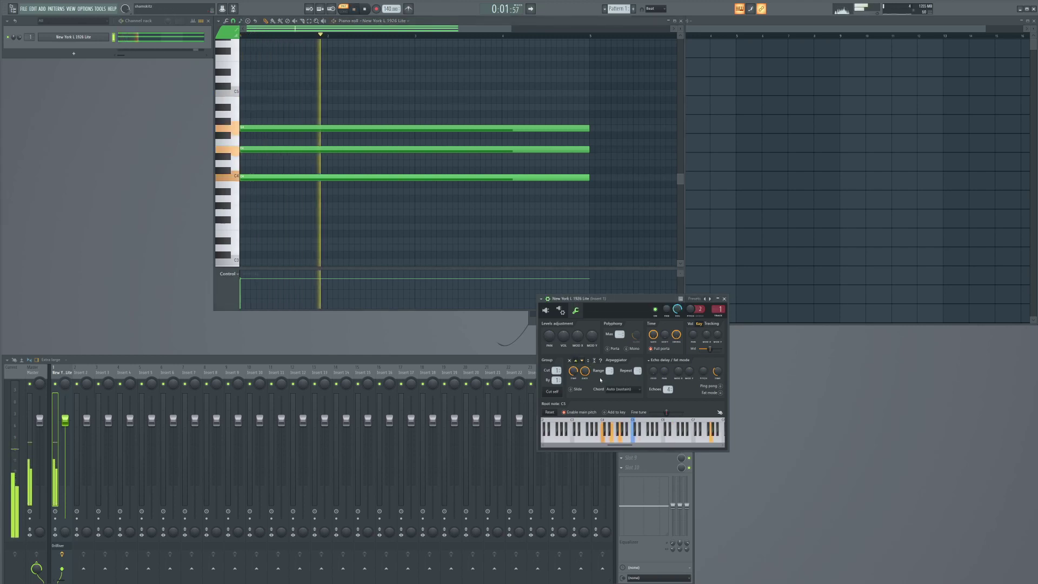
key("space")
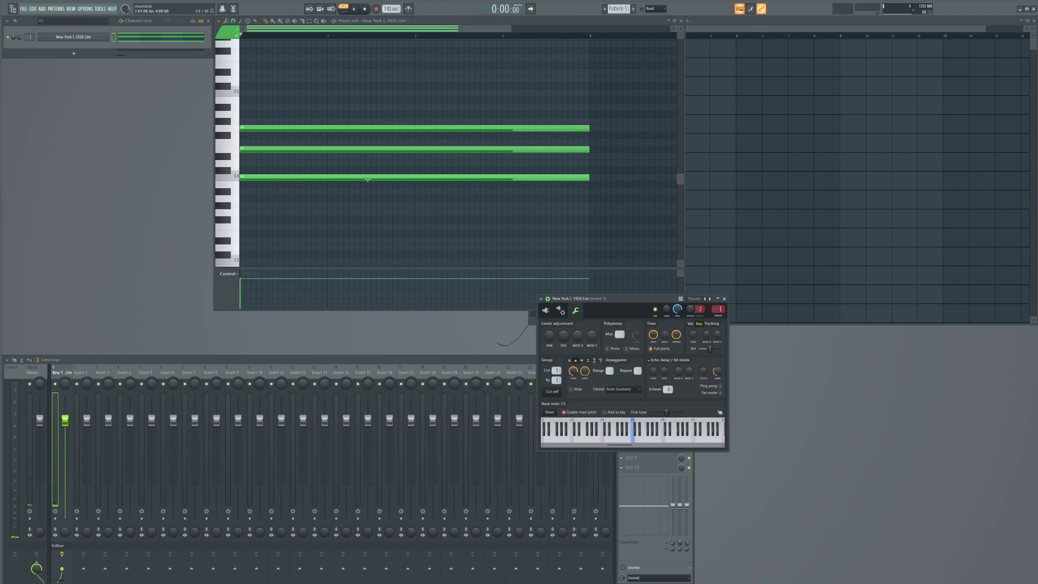
Step: Try a four-bar G3 note below the chord, play it back and remove the note again
left_click_drag(366, 192, 355, 216)
key("space")
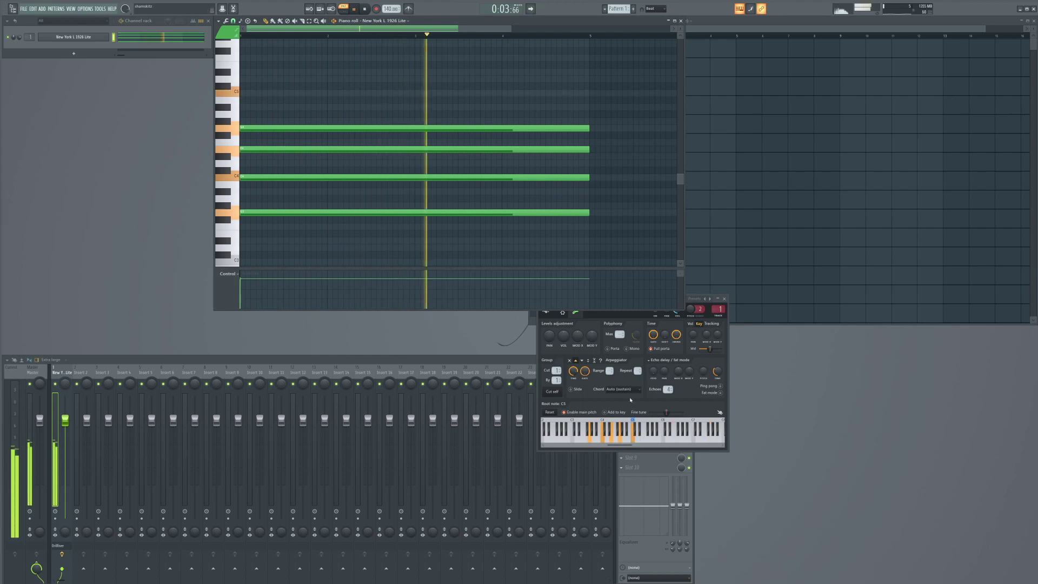
key("space")
left_click_drag(373, 211, 359, 174)
key("space")
key("space")
Step: Lower the piano's arpeggiator range to 1 octave and play back the three-note chord
scroll(609, 370, "down", 2)
key("space")
key("space")
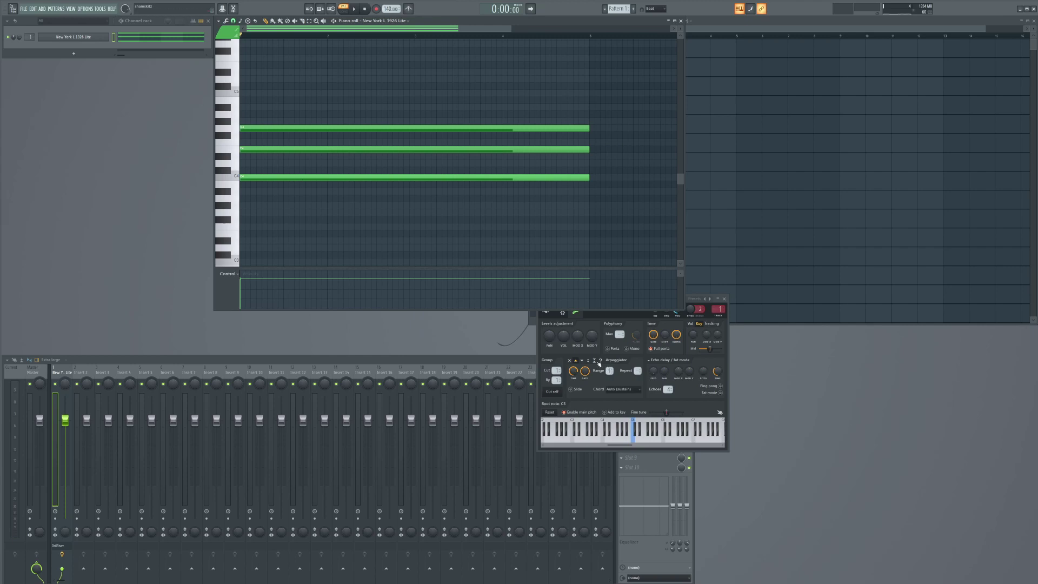
left_click(290, 191)
right_click(290, 190)
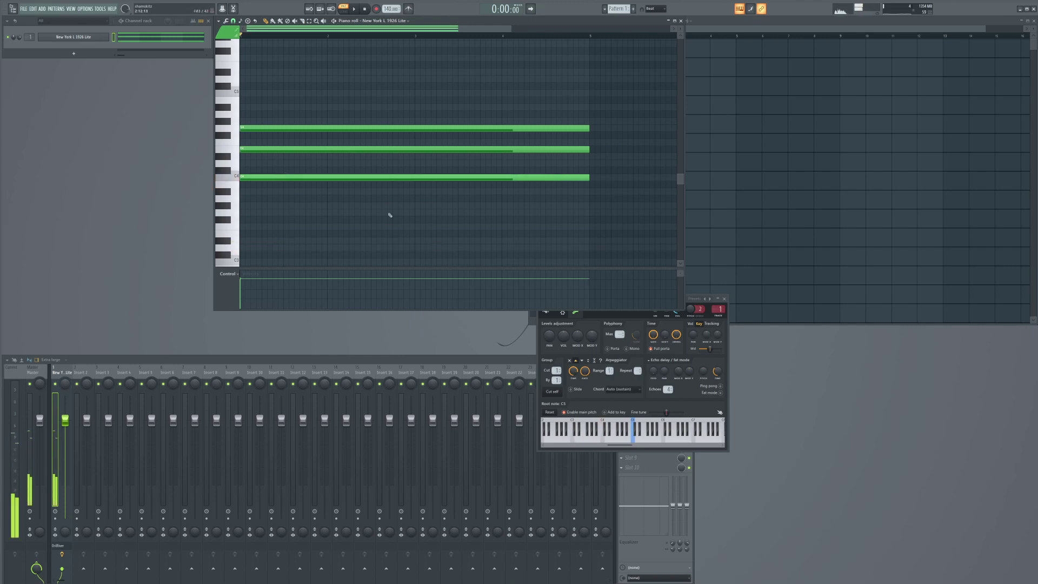
key("space")
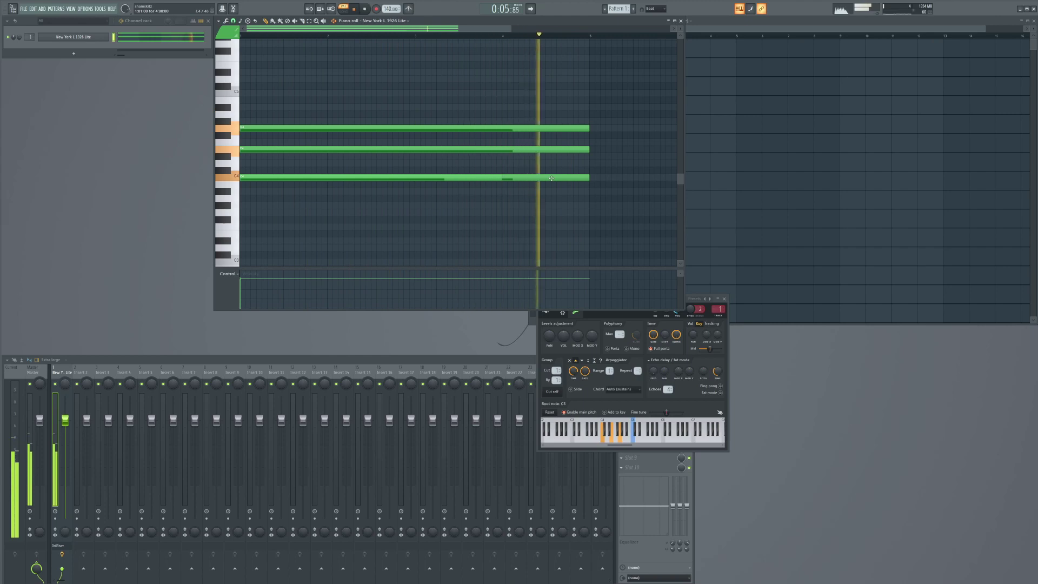
key("space")
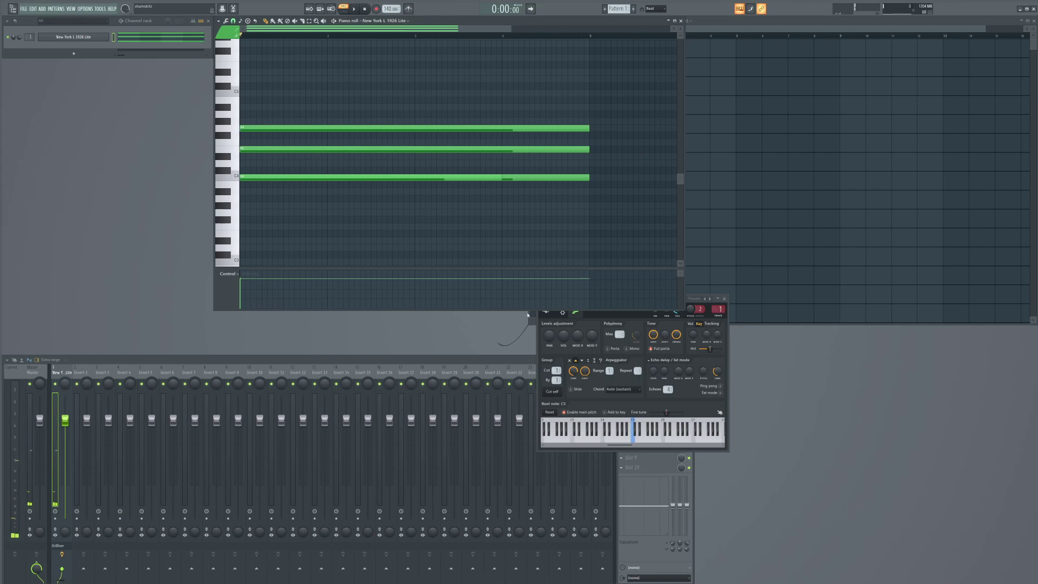
Step: Shorten the chord's G4 note to two bars
left_click_drag(589, 127, 416, 128)
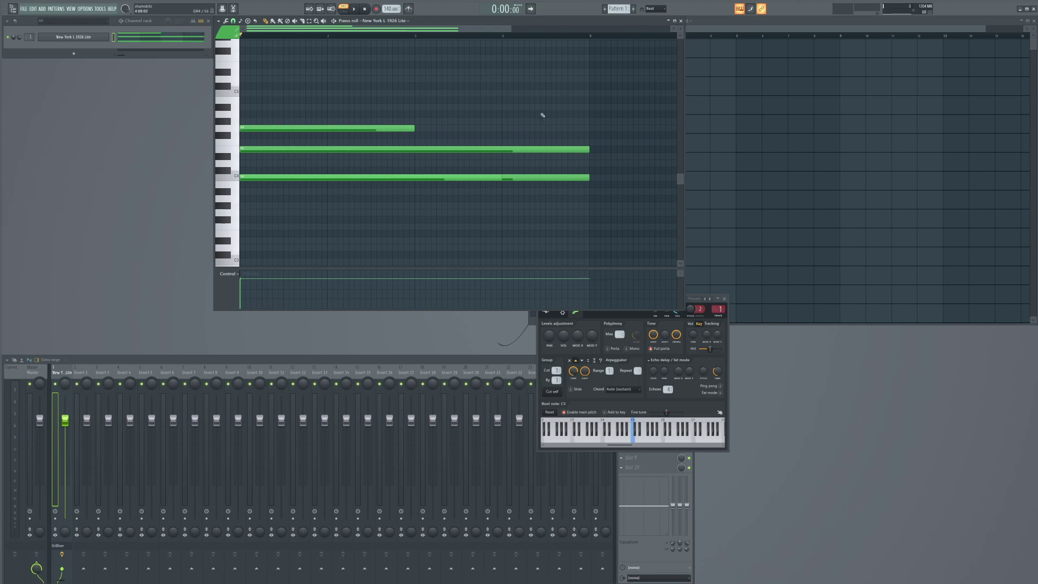
Step: Copy the whole three-note chord to start at bar 5, four semitones higher
scroll(569, 119, "up", 3)
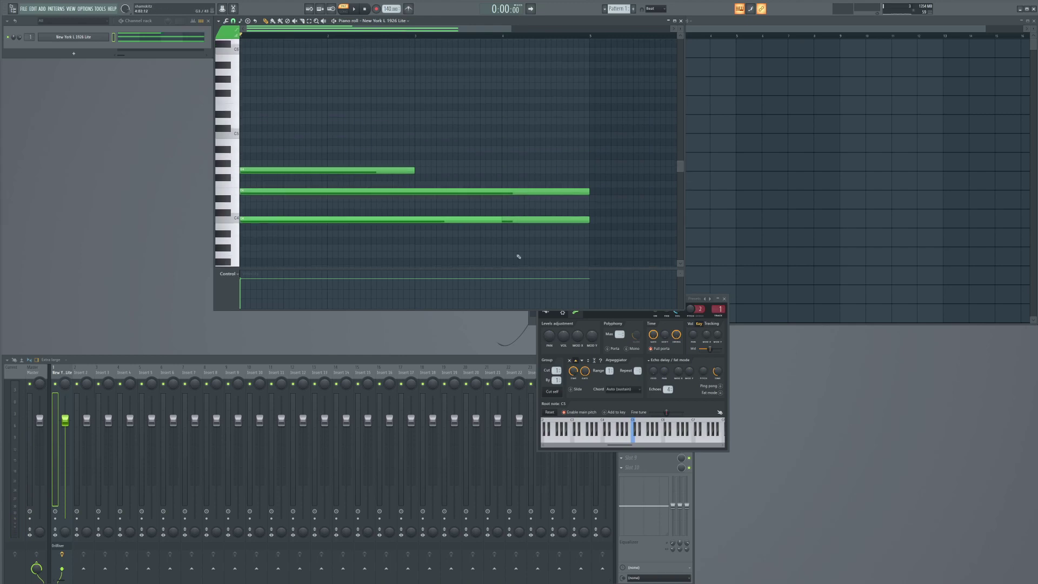
scroll(480, 167, "up", 3)
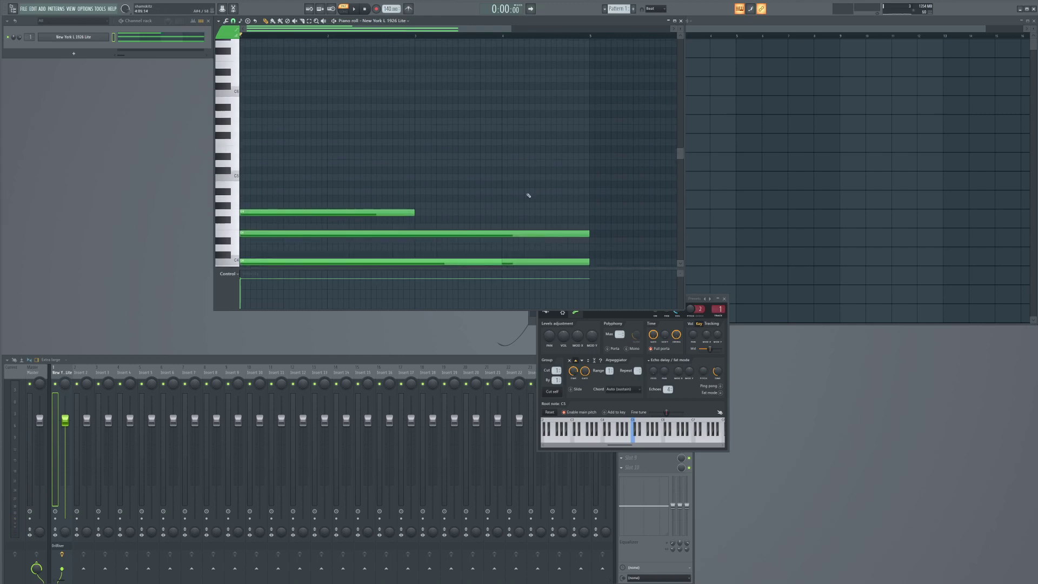
scroll(526, 173, "down", 6)
left_click_drag(501, 74, 324, 211)
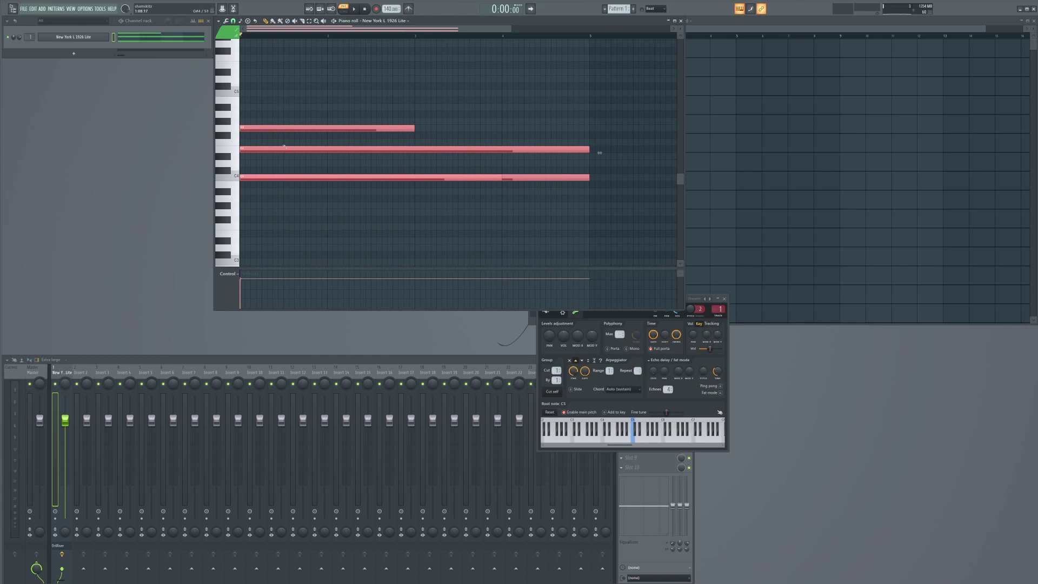
left_click_drag(286, 179, 633, 143)
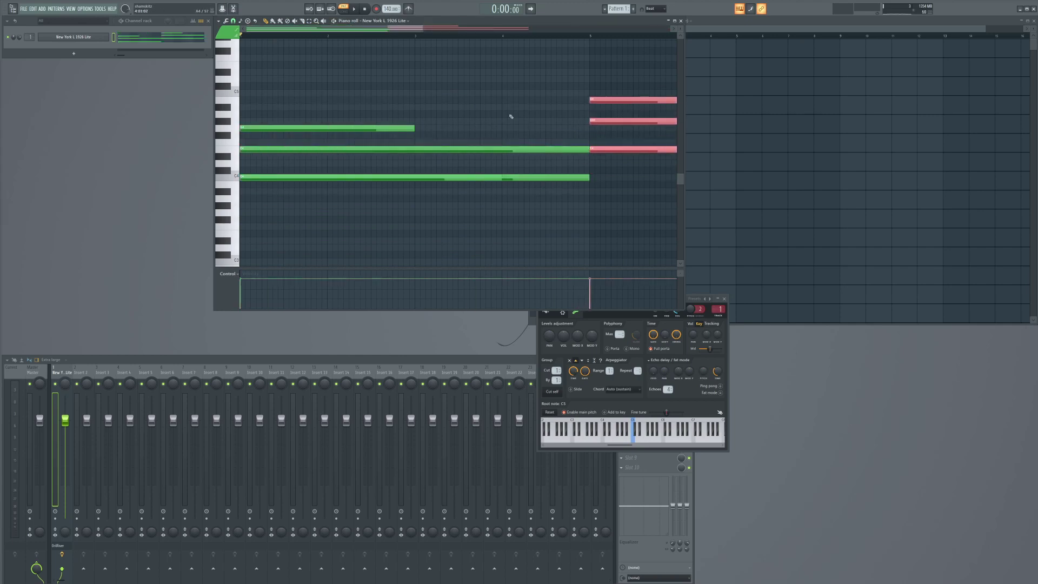
Step: Adjust the copied chord at bar 5 to F4, G#4 and C5 and play back both chords
left_click_drag(511, 115, 345, 130)
left_click_drag(444, 173, 438, 148)
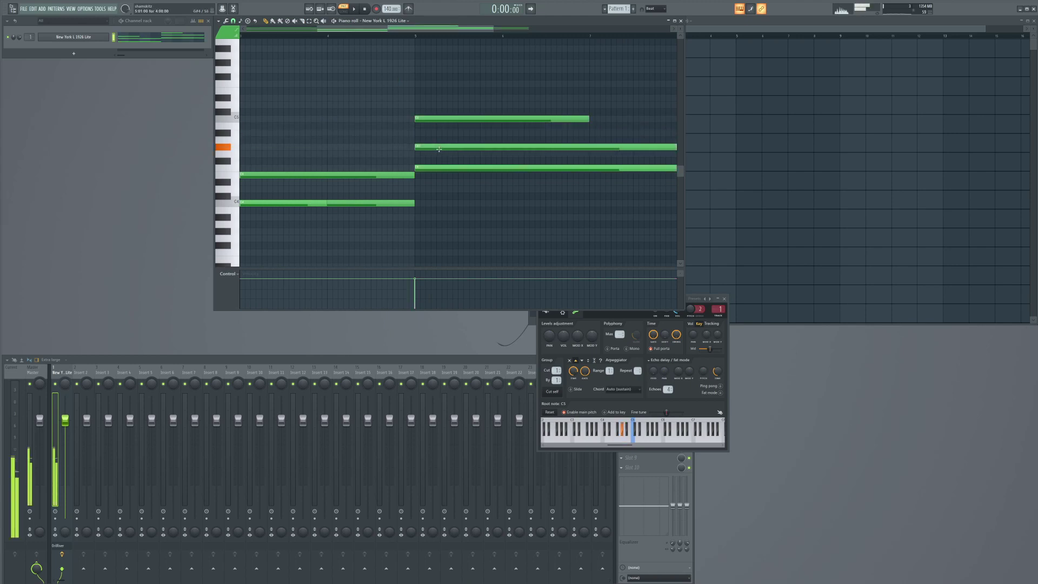
key("space")
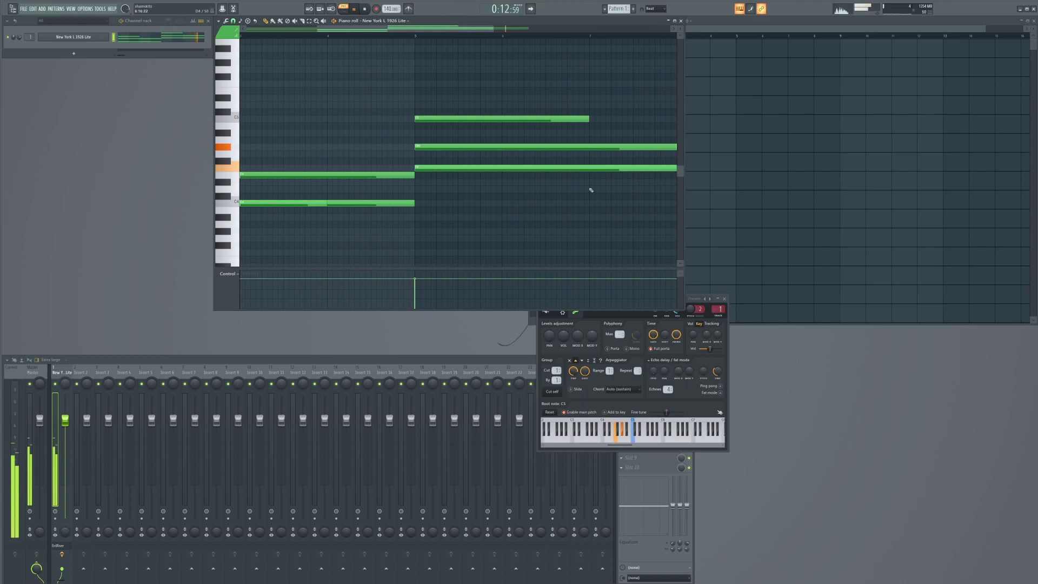
key("space")
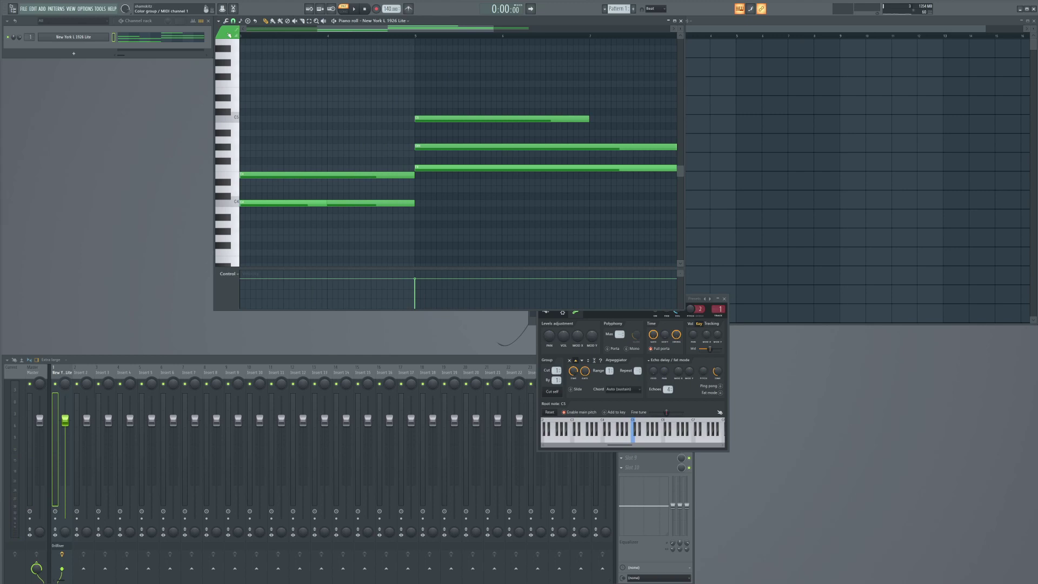
Step: Delete all notes of both chords from the piano roll
left_click(223, 37)
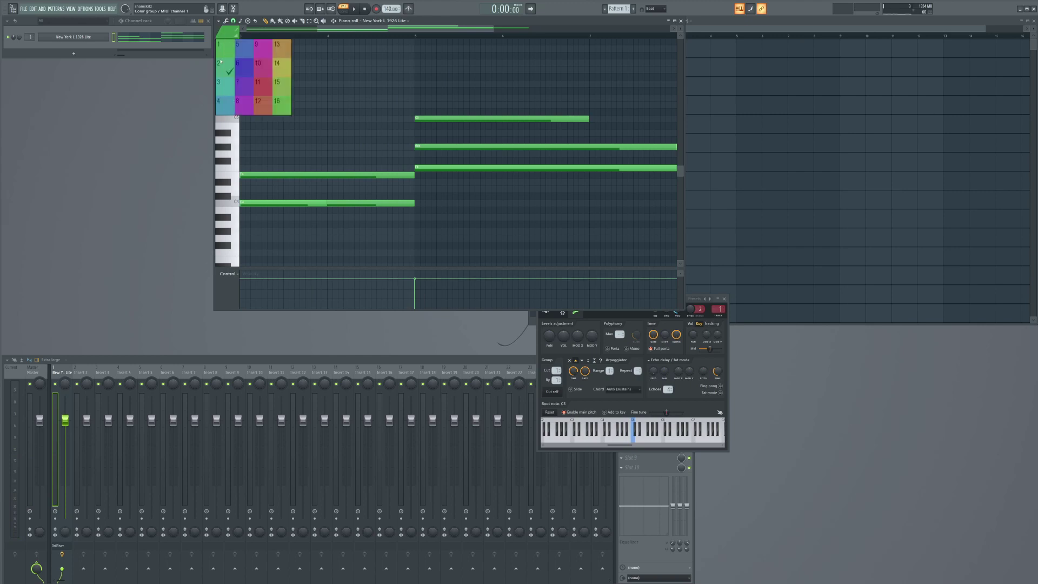
left_click(356, 81)
right_click(430, 119)
right_click(378, 195)
right_click(311, 196)
scroll(393, 161, "down", 1)
right_click(374, 145)
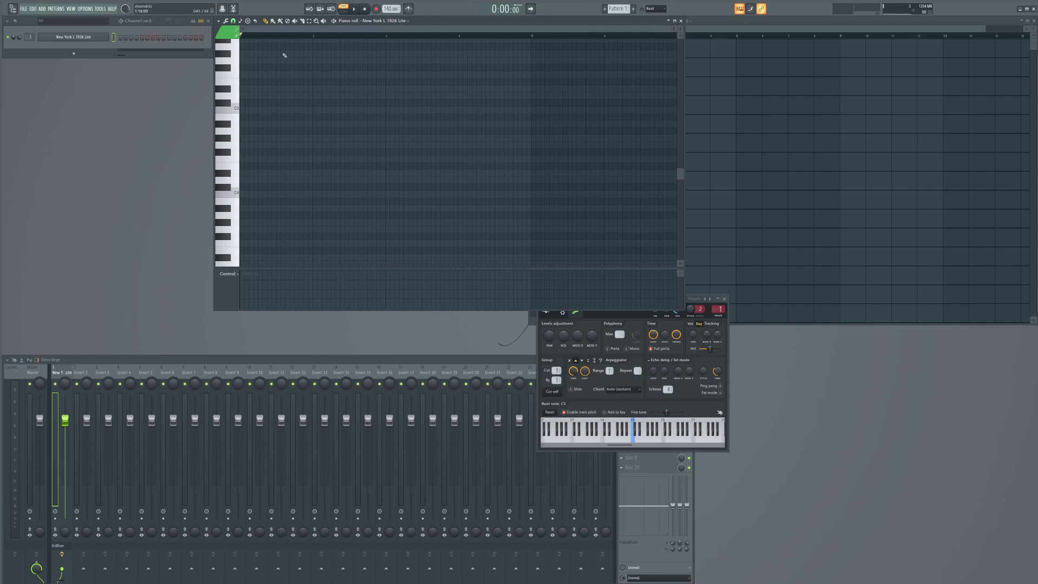
Step: Draw four-bar C4 and E4 notes in colour group 1 from bar 1 and play them back
left_click(221, 36)
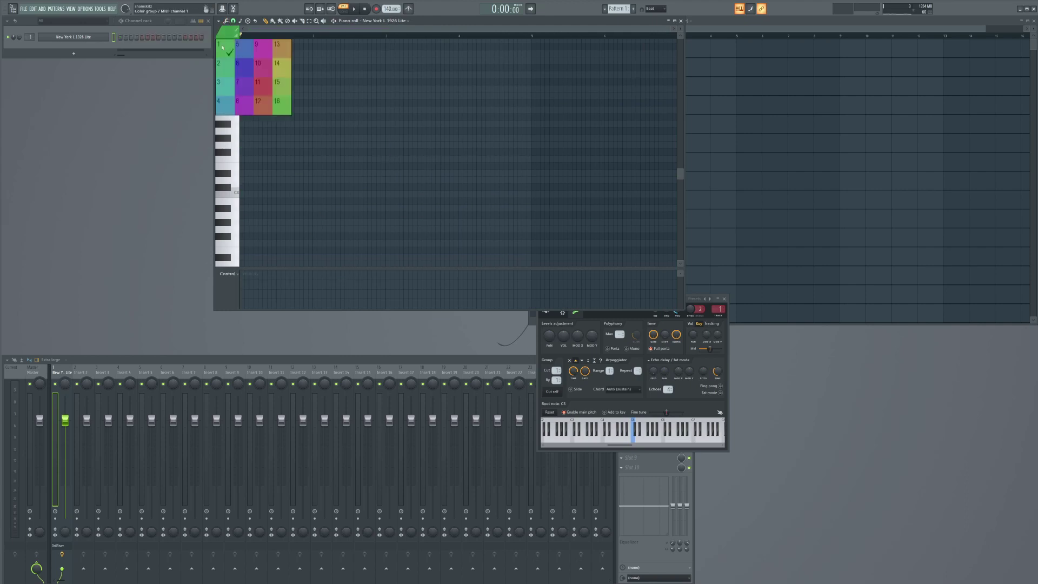
left_click(243, 194)
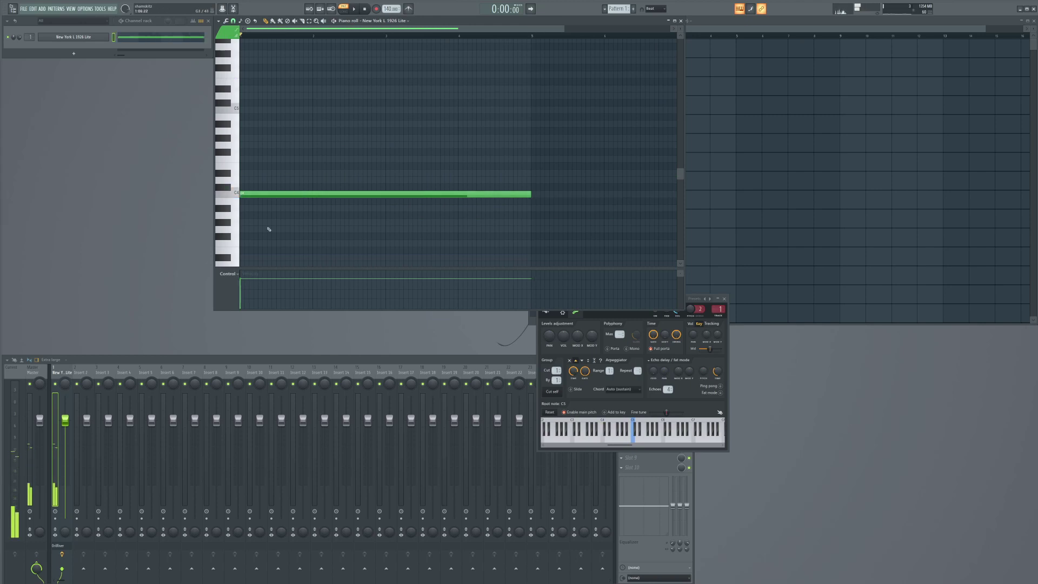
left_click(246, 165)
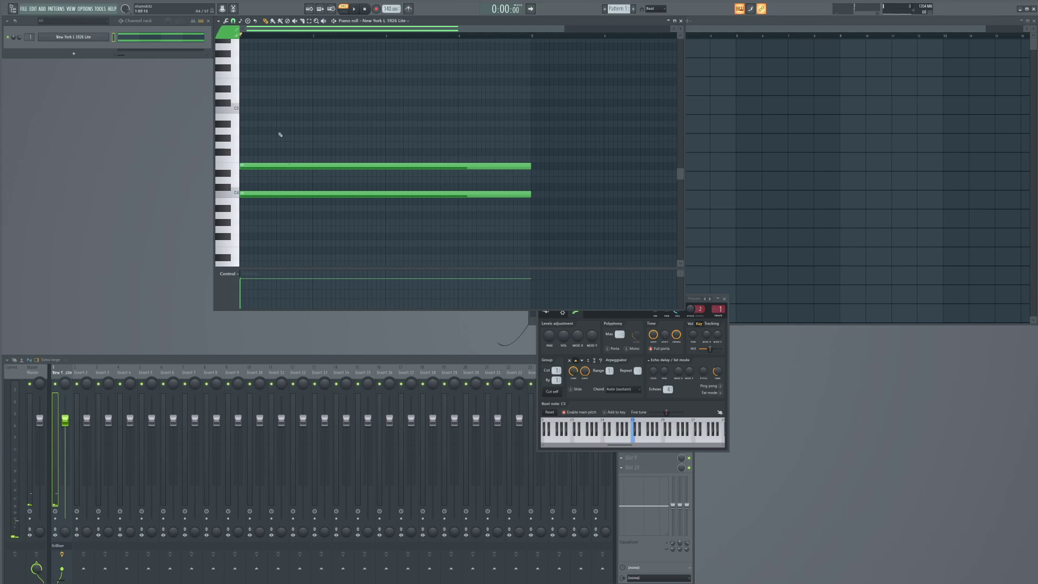
key("space")
key("space")
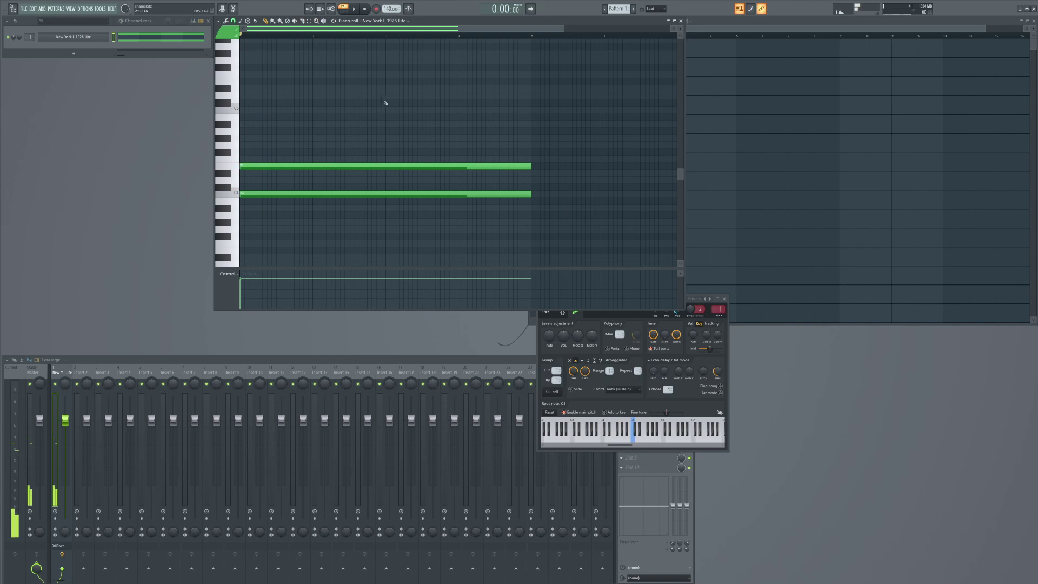
key("space")
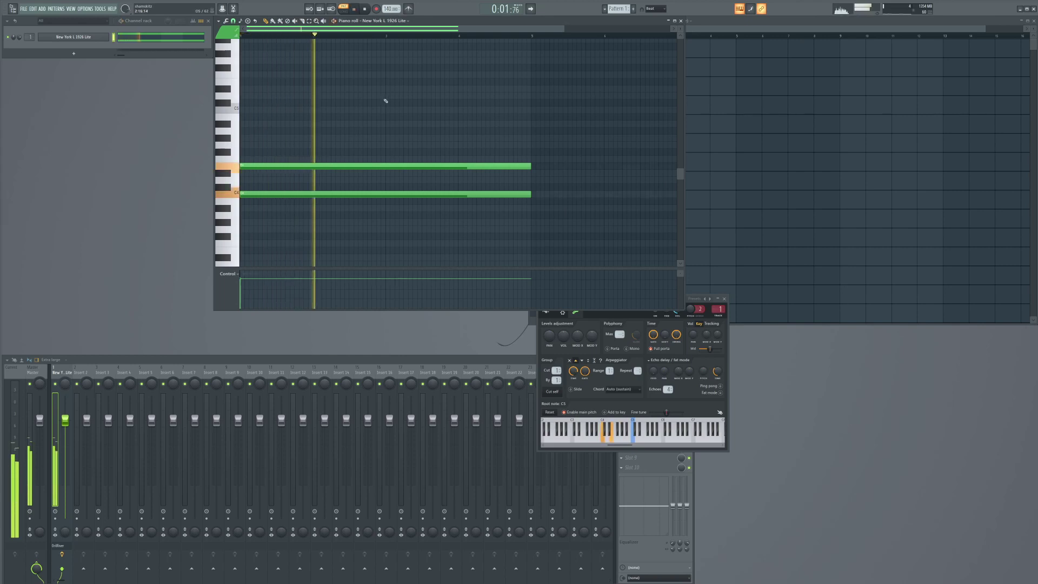
key("space")
Step: Switch to note colour group 2, add four-bar C5 and G4 notes above the existing ones and play back
left_click(226, 32)
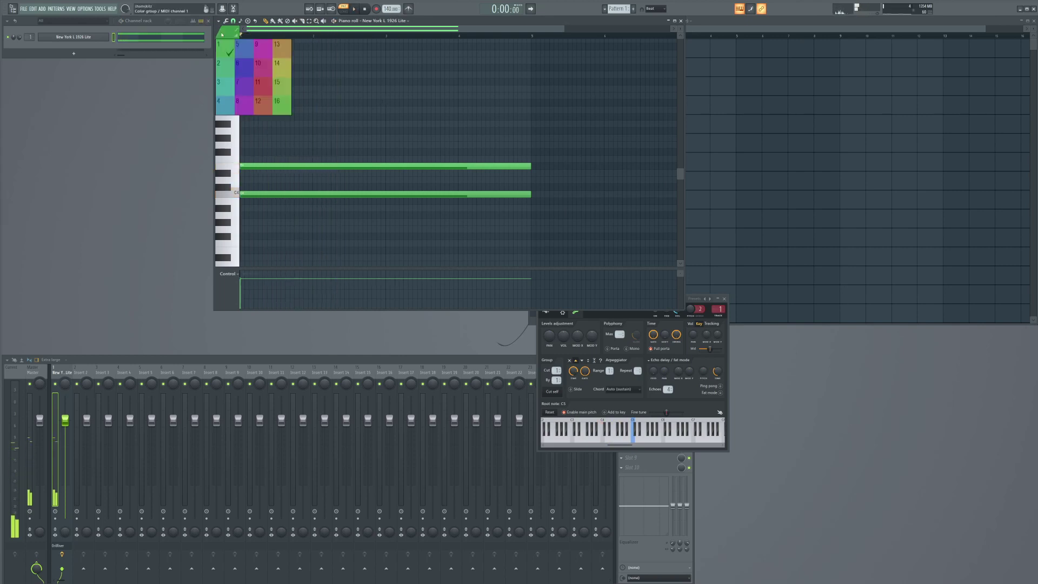
left_click(230, 67)
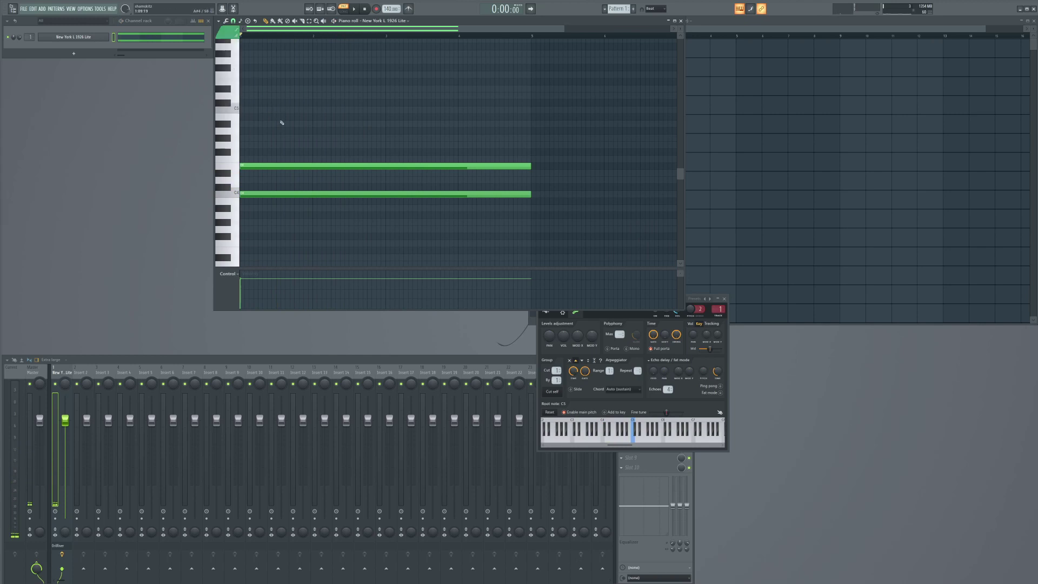
left_click(246, 124)
left_click_drag(246, 124, 246, 108)
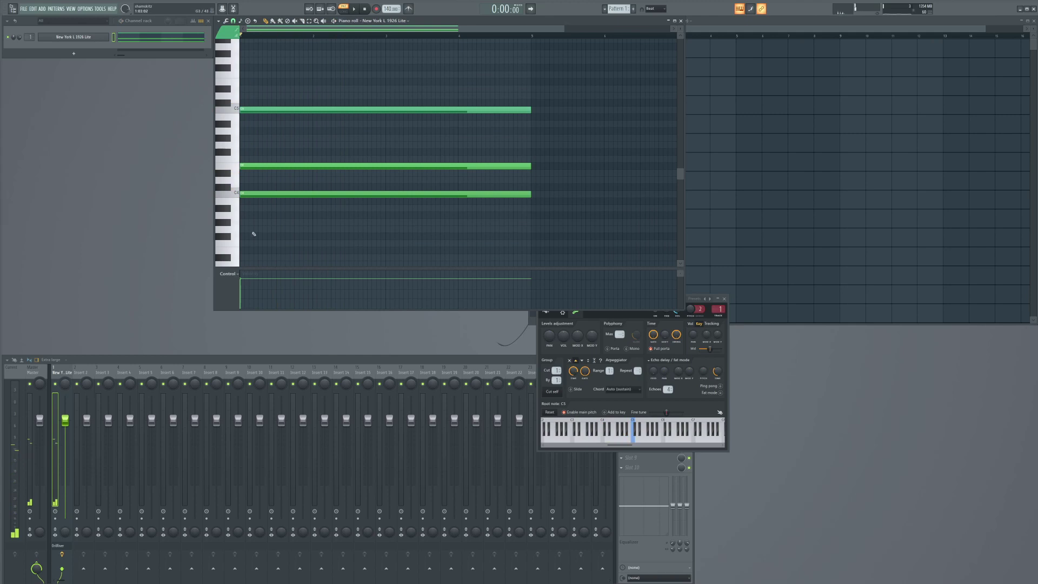
left_click_drag(252, 145, 169, 189)
left_click_drag(252, 159, 210, 144)
key("space")
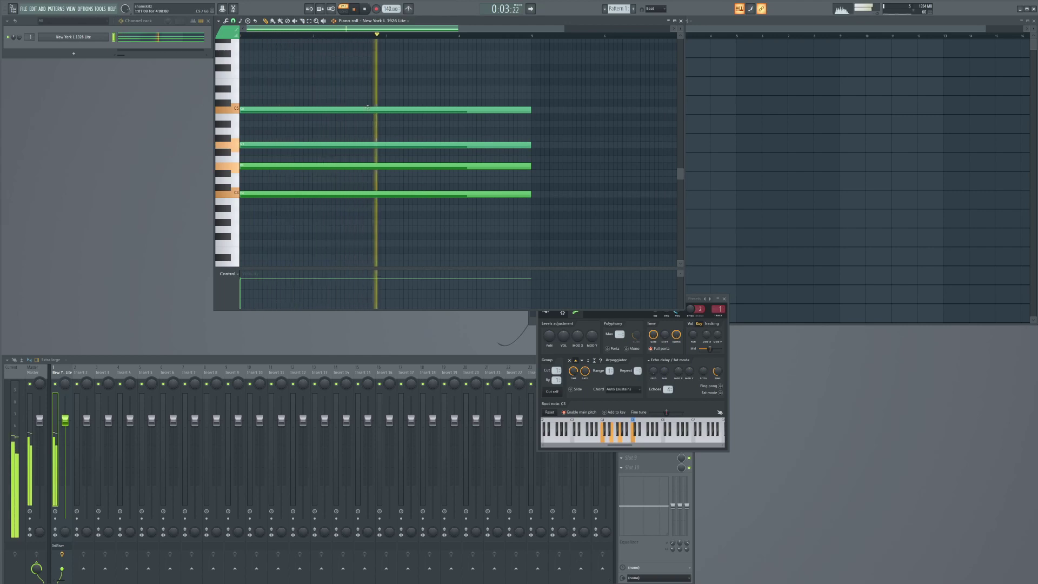
key("space")
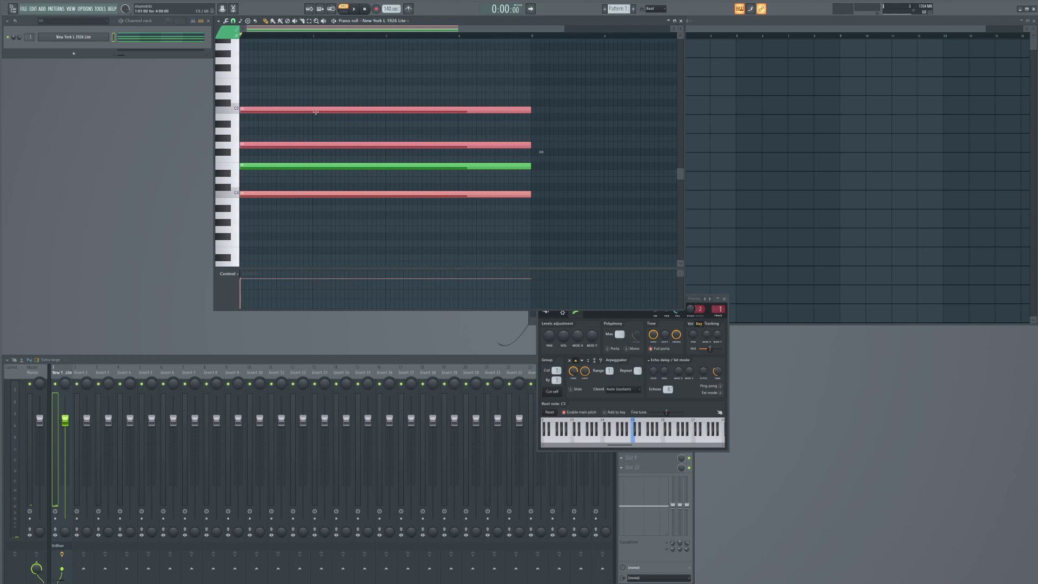
Step: Raise the colour group 2 notes by an octave to C5, G5 and C6 and play back both groups together
left_click_drag(362, 112, 391, 94)
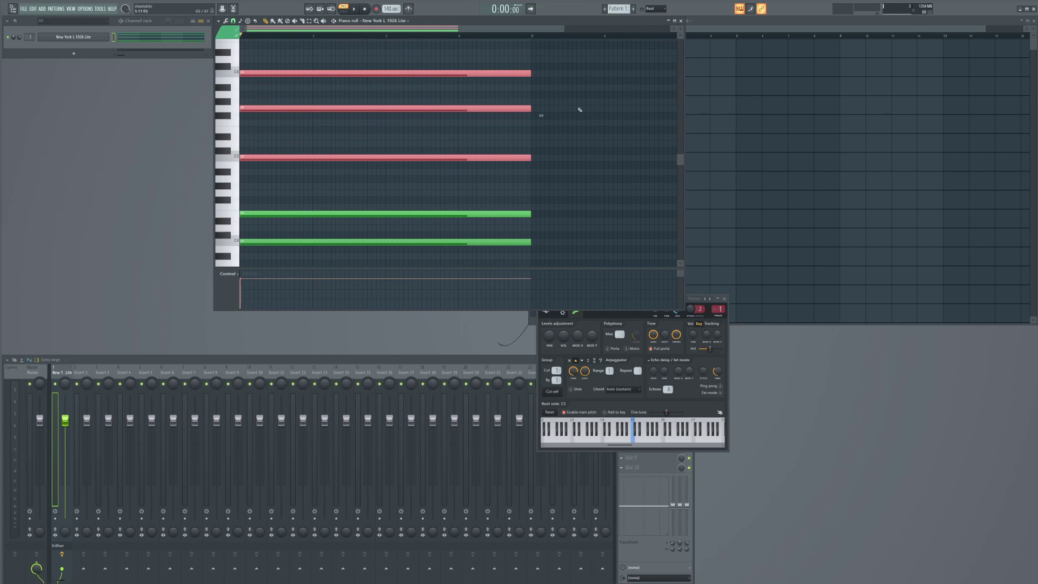
key("space")
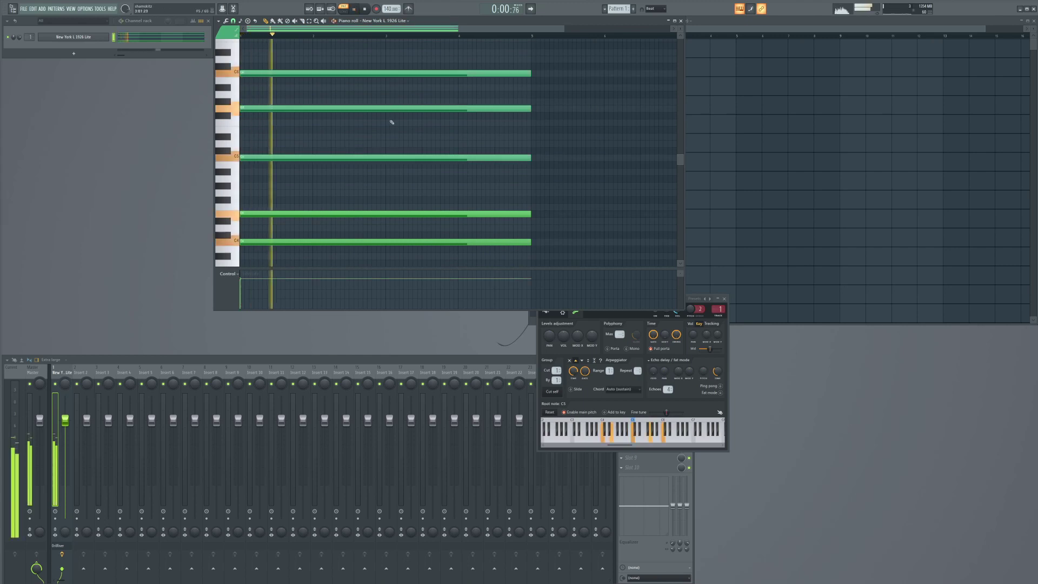
key("space")
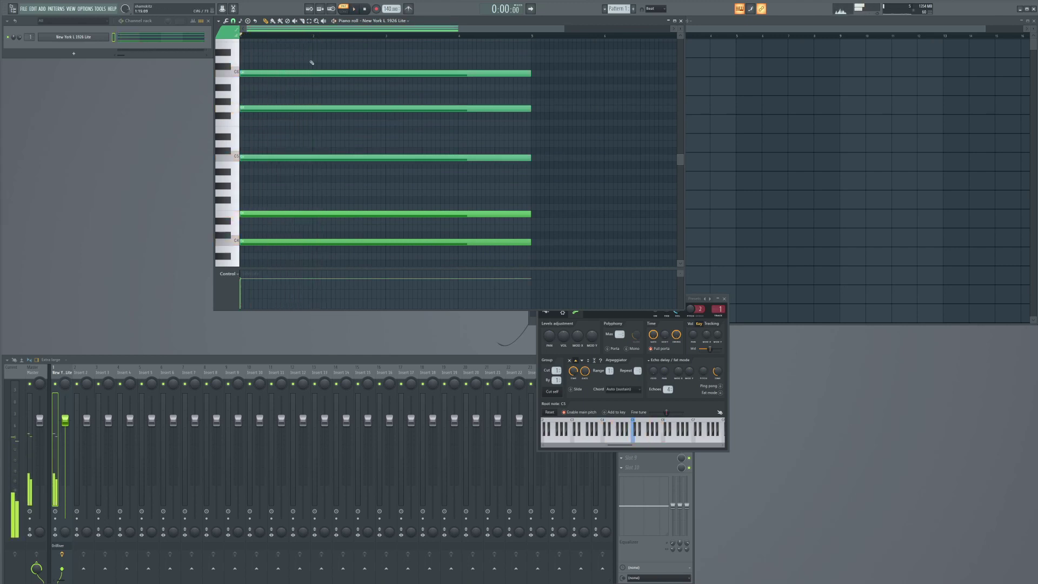
left_click(268, 94)
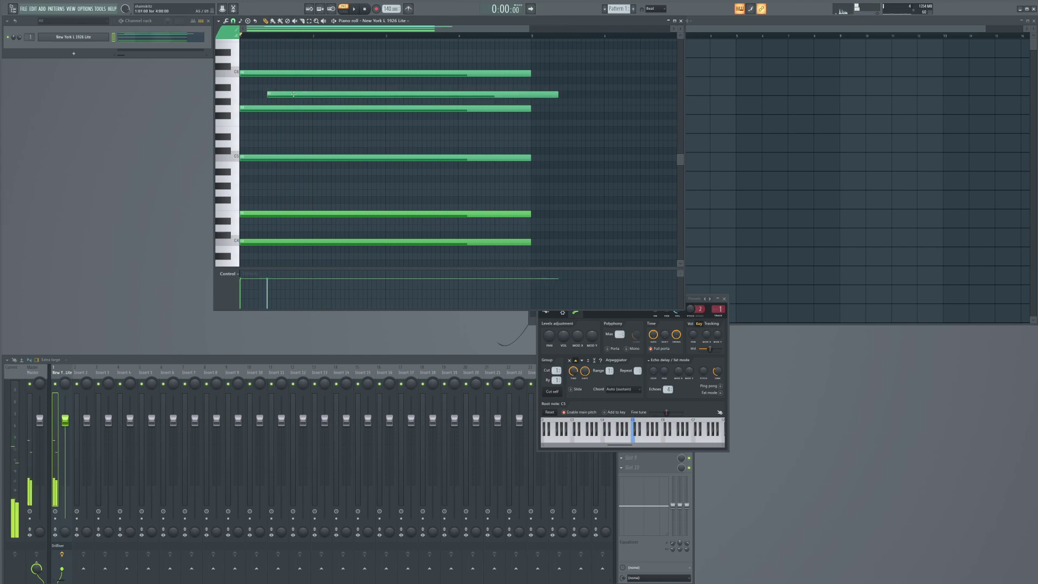
right_click(318, 93)
key("space")
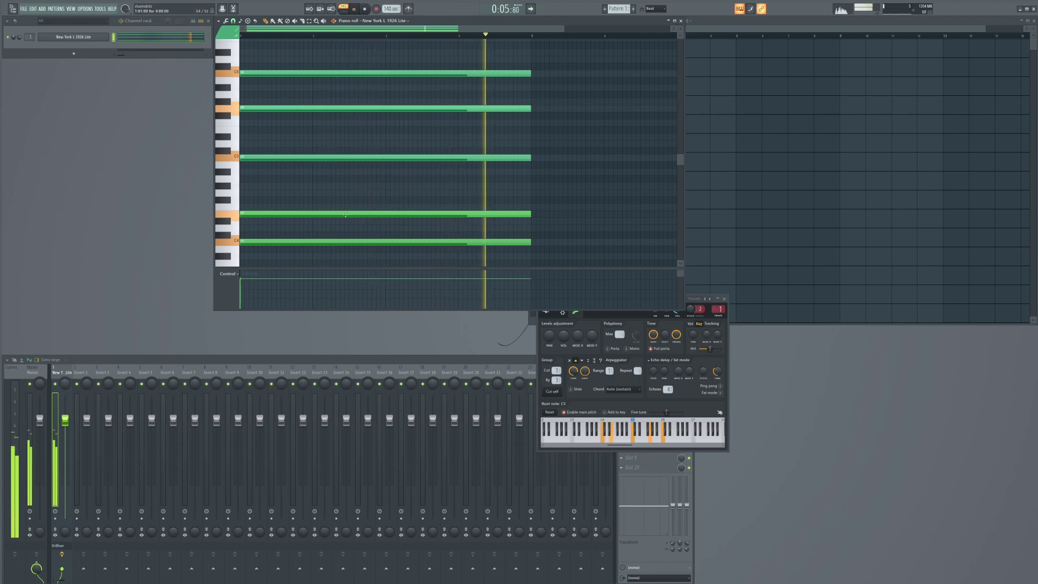
key("space")
Step: Try adding four-bar G4 and F#4 notes to the colour group 1 chord and play it back
left_click_drag(325, 215, 309, 190)
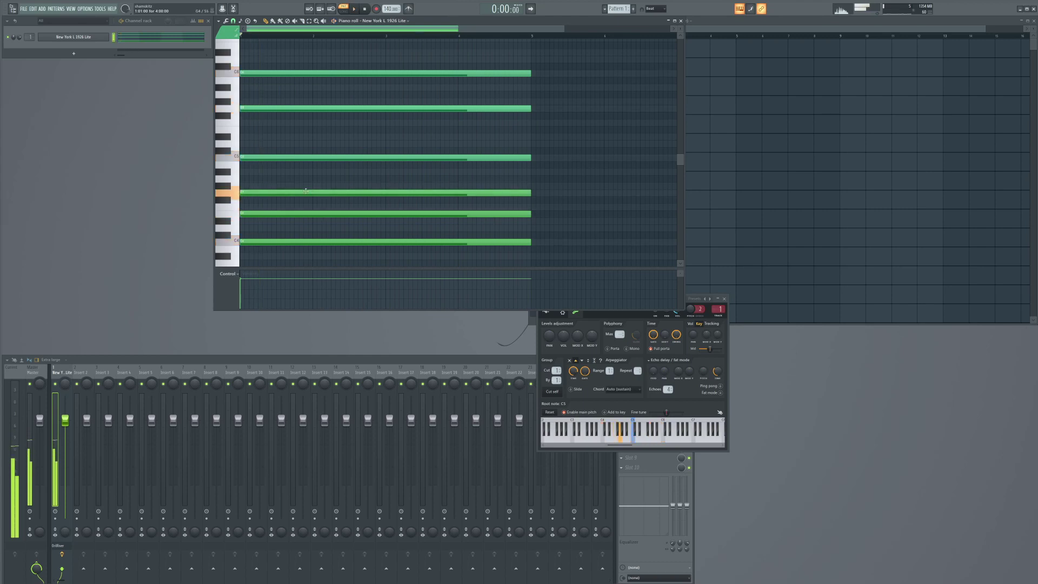
left_click(244, 199)
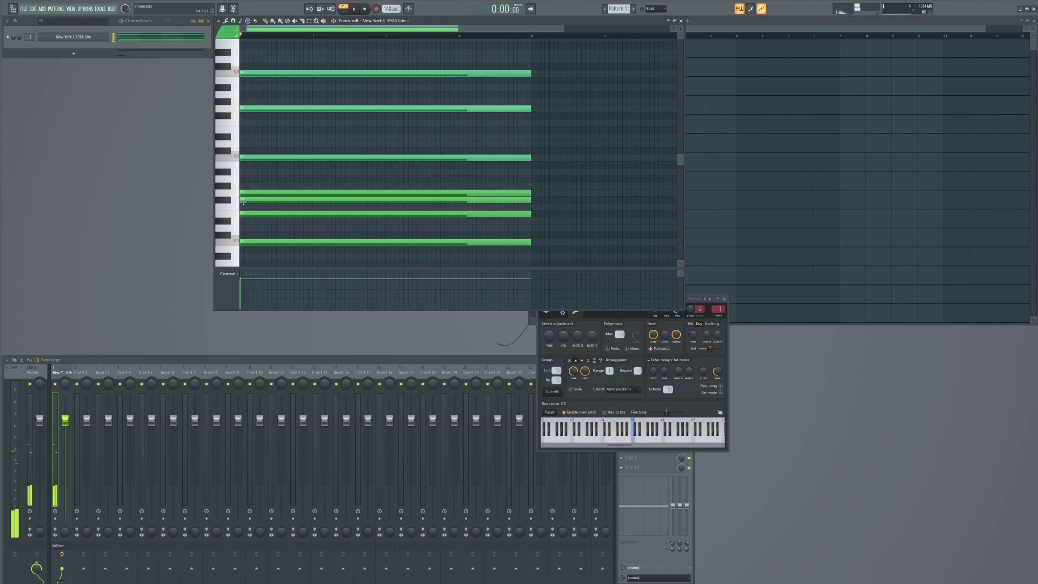
key("space")
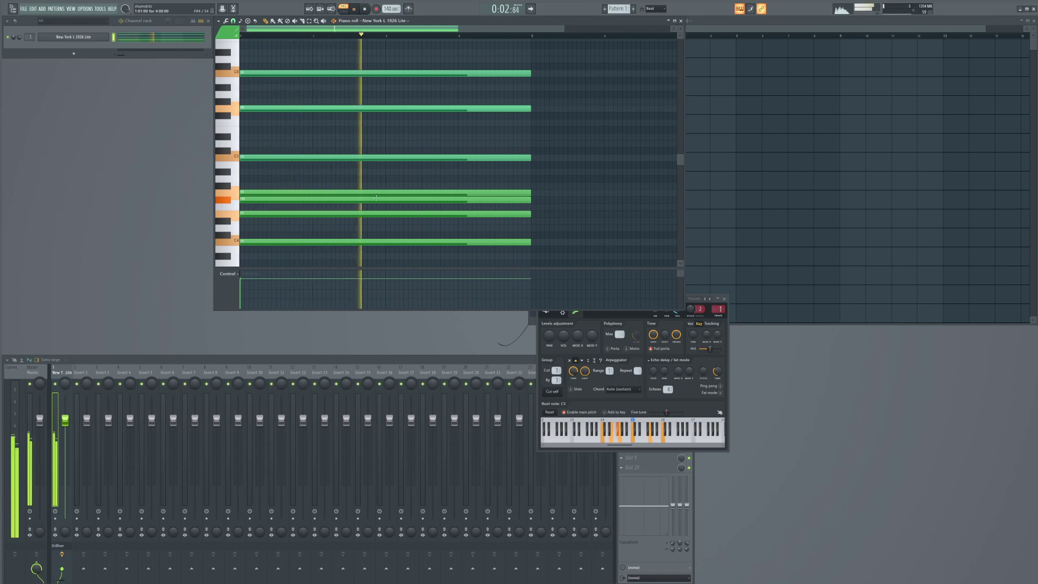
Step: Delete all four colour group 1 notes, leaving only the colour group 2 chord
right_click(405, 192)
right_click(403, 200)
right_click(399, 213)
right_click(391, 242)
scroll(384, 256, "down", 1)
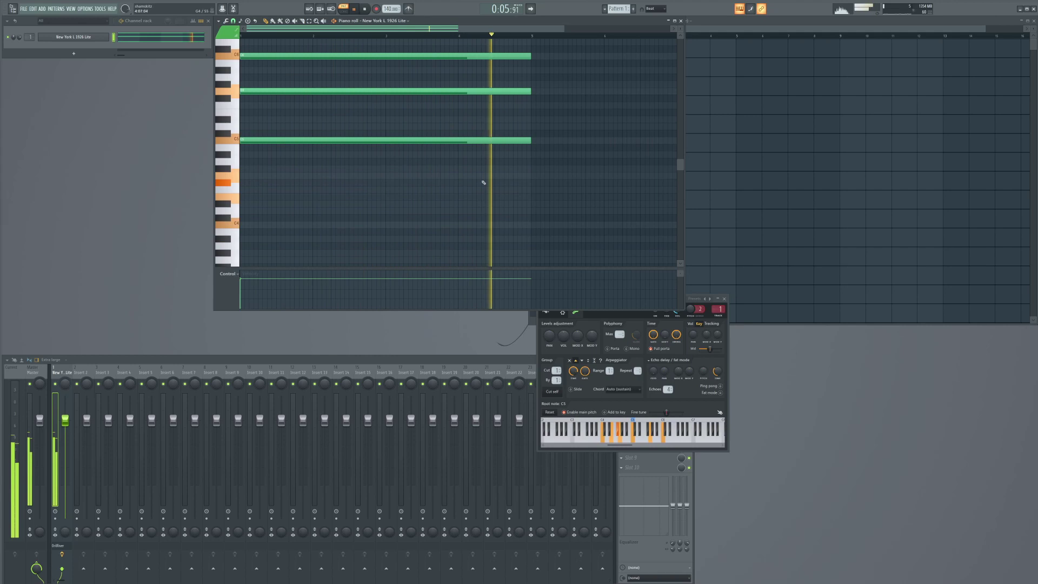
Step: Add a two-bar A5 note starting at bar 3 of the colour group 2 chord and listen to the result
scroll(476, 190, "up", 4)
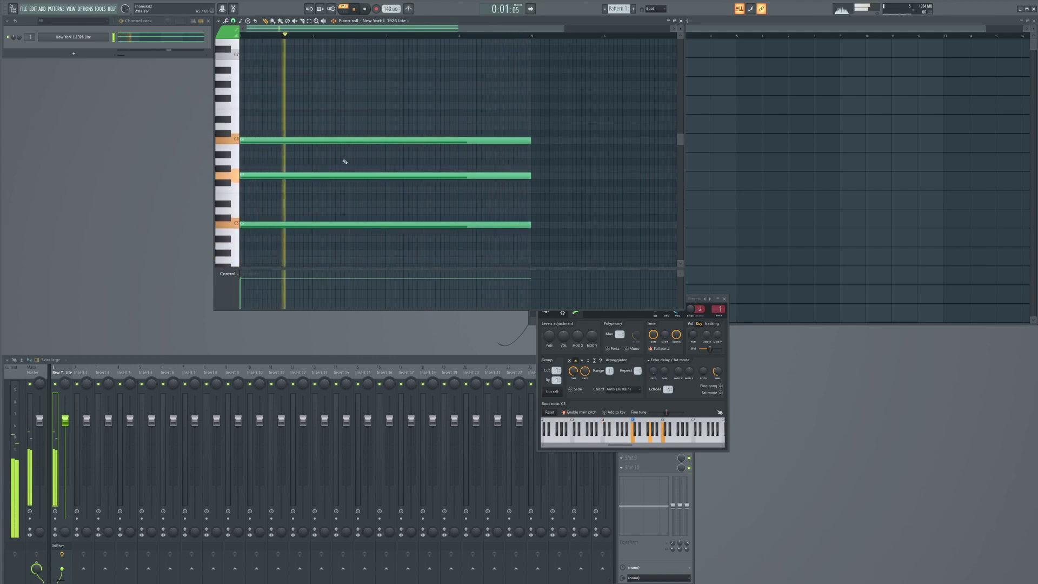
left_click(386, 177)
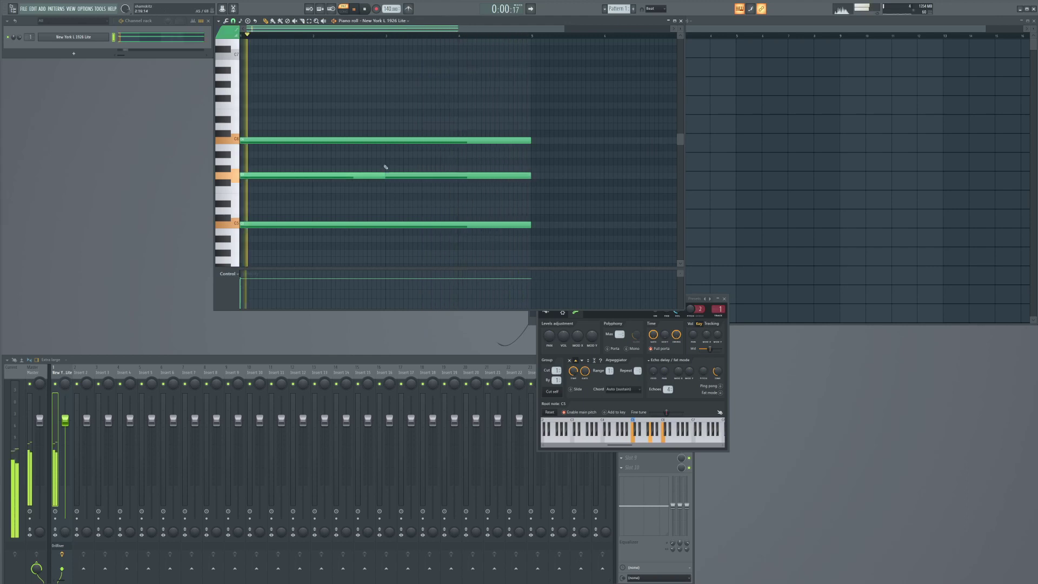
left_click(386, 161)
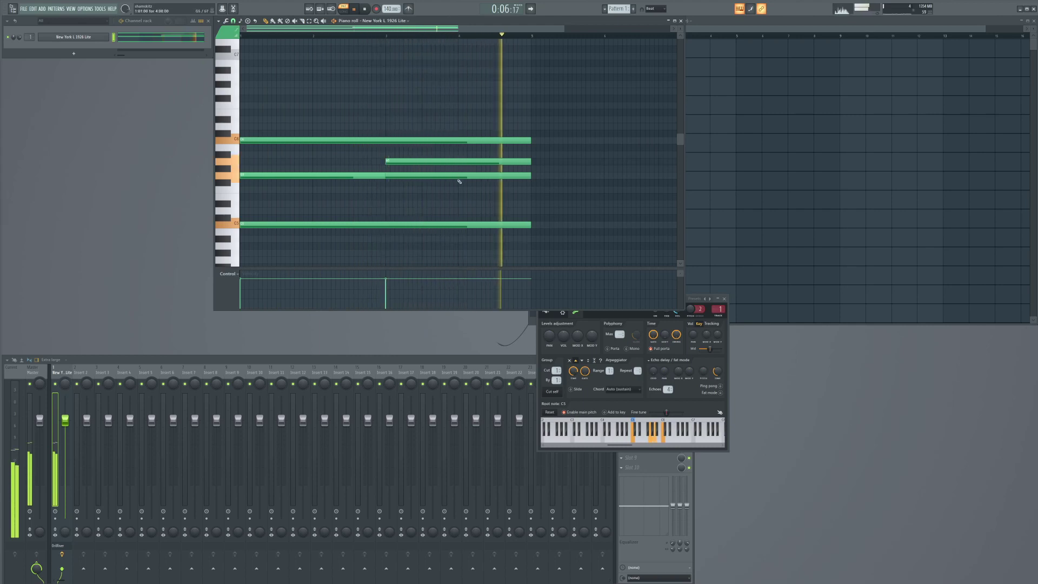
key("space")
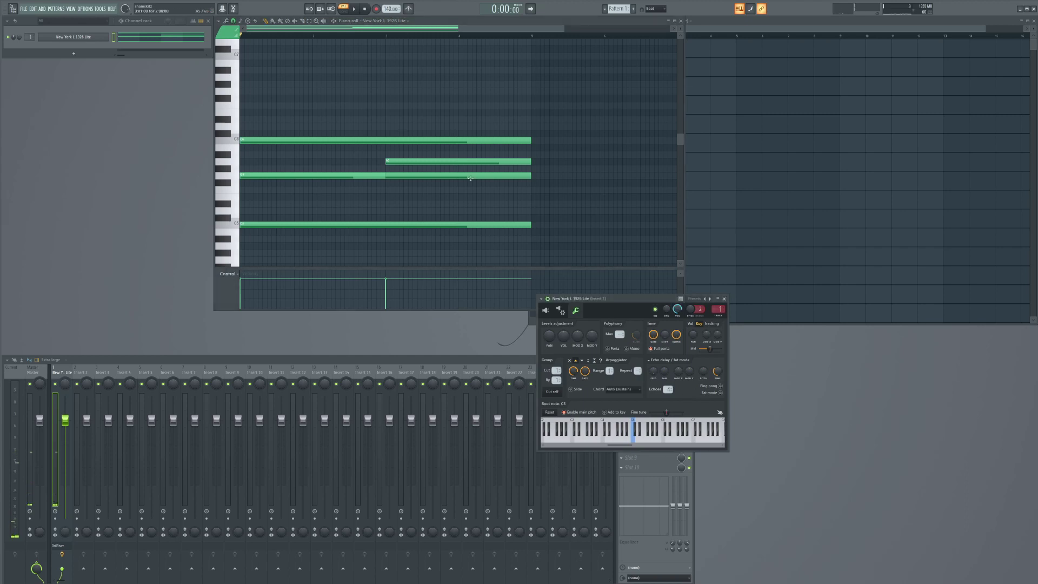
Step: Place a Pattern 1 clip on Track 1 at the start of the playlist
right_click(582, 361)
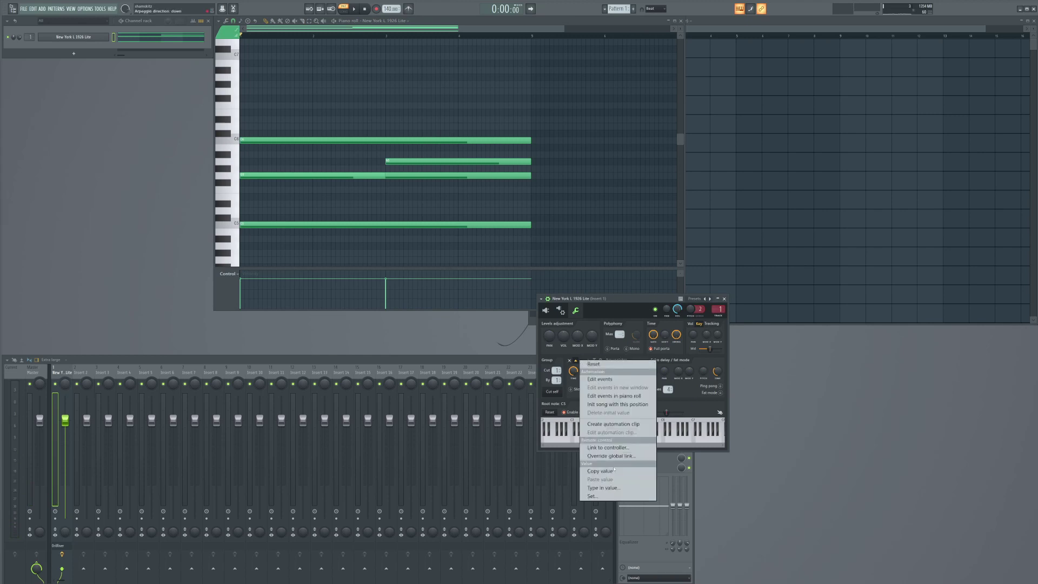
left_click(632, 301)
left_click(739, 28)
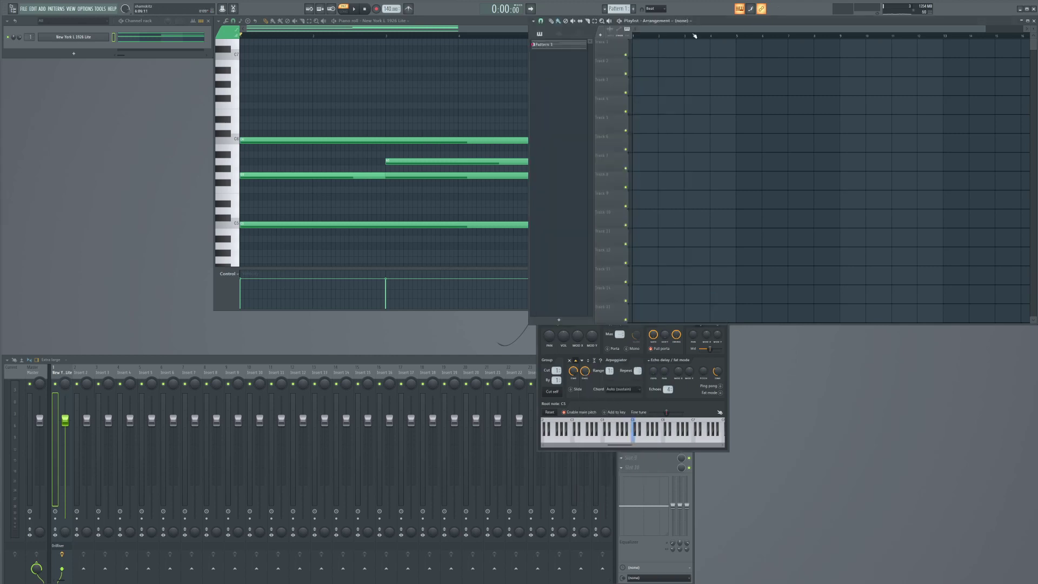
left_click(638, 48)
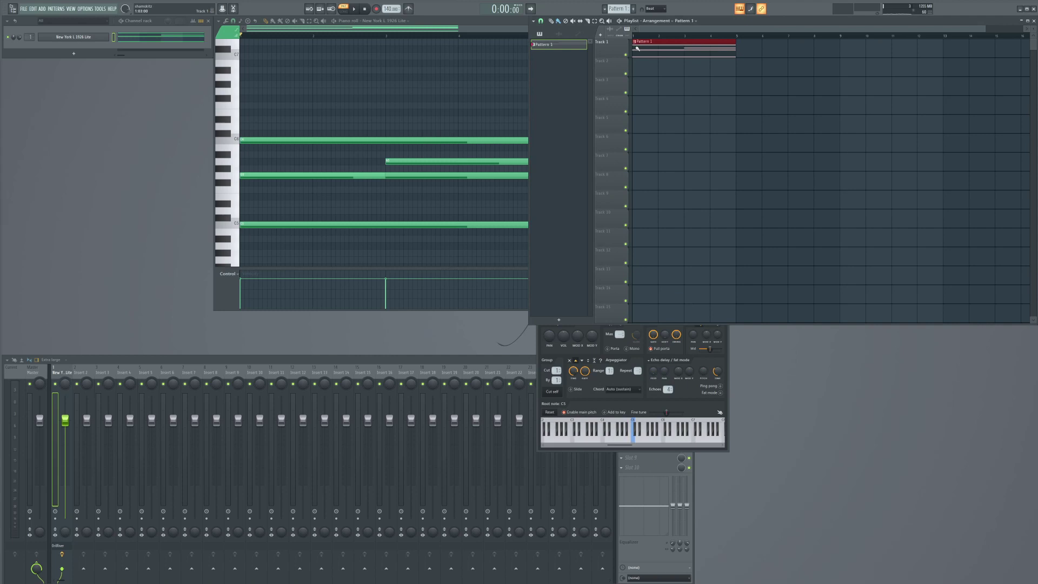
Step: Duplicate the Pattern 1 clip to bar 5, and create Pattern 2 and place its clip at the start of Track 2
key("ctrl+b")
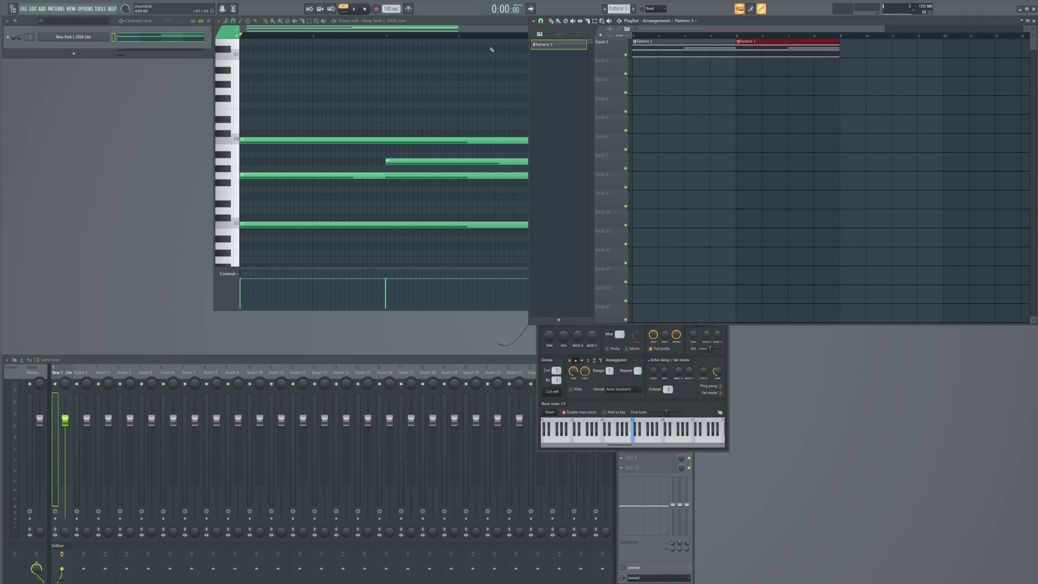
key("F4")
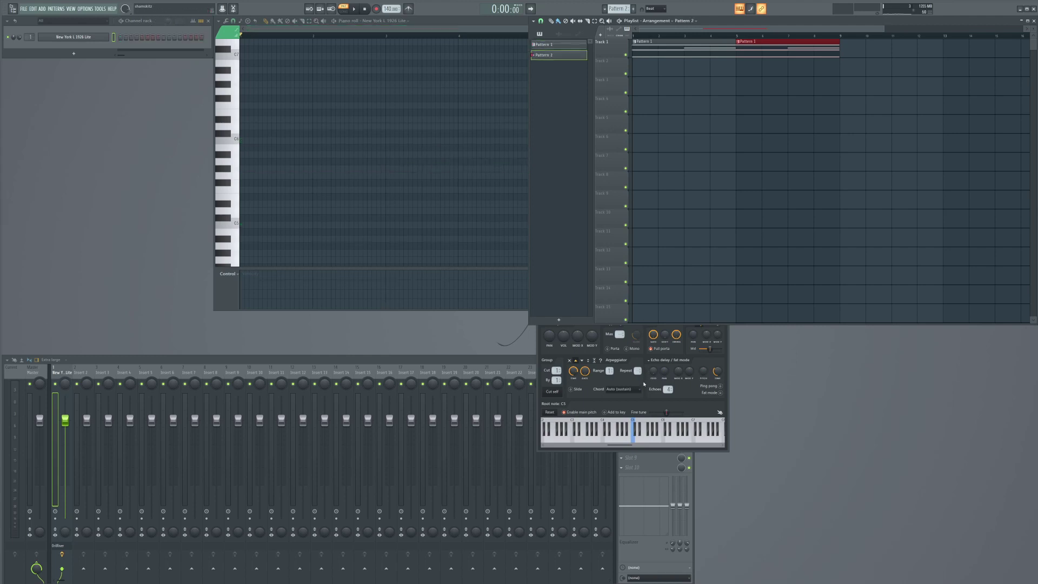
left_click(643, 383)
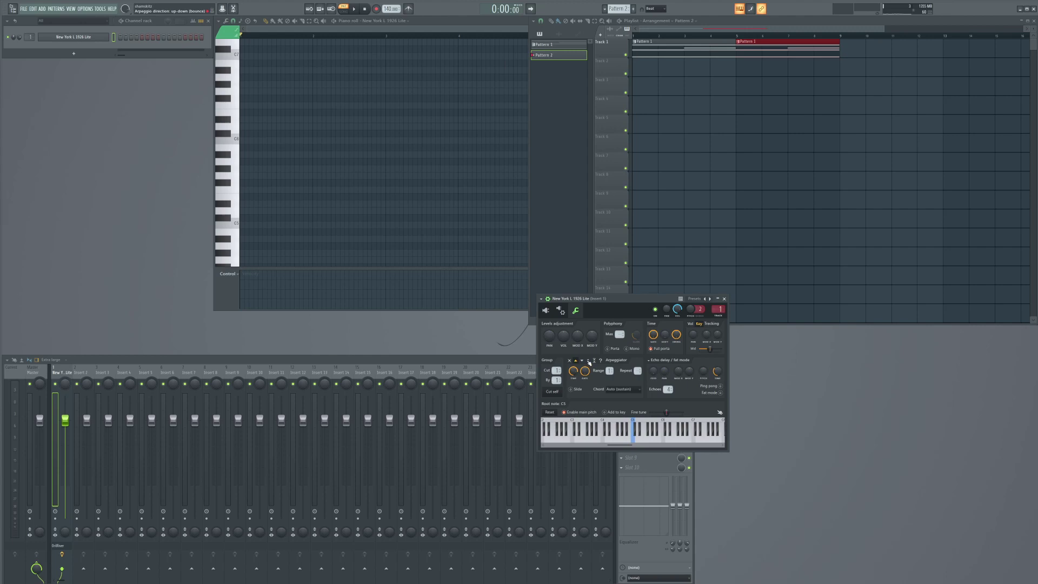
left_click(637, 71)
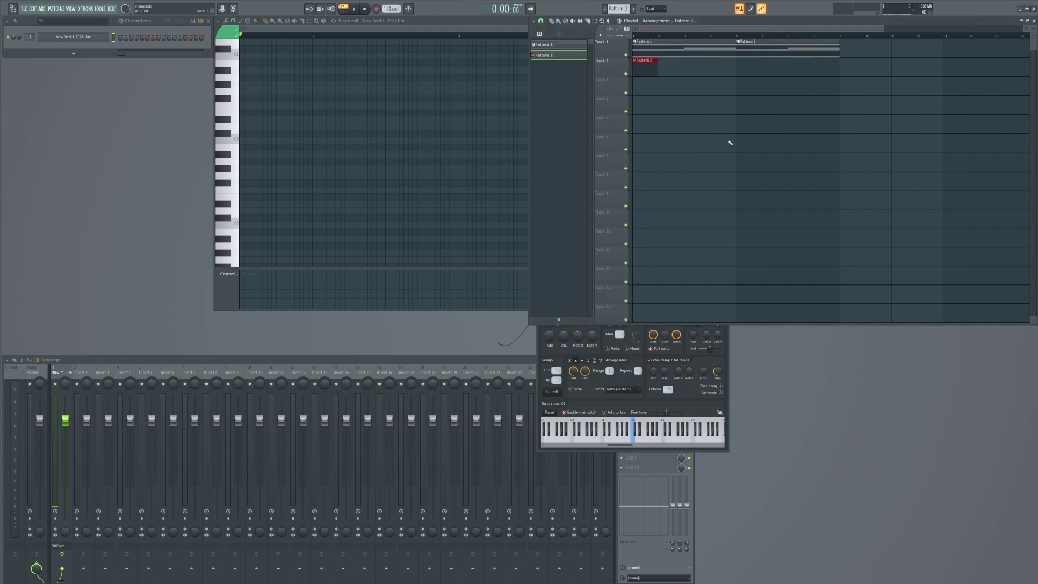
Step: Open the arpeggiator direction events for Pattern 2 and store the up direction across the pattern
right_click(583, 360)
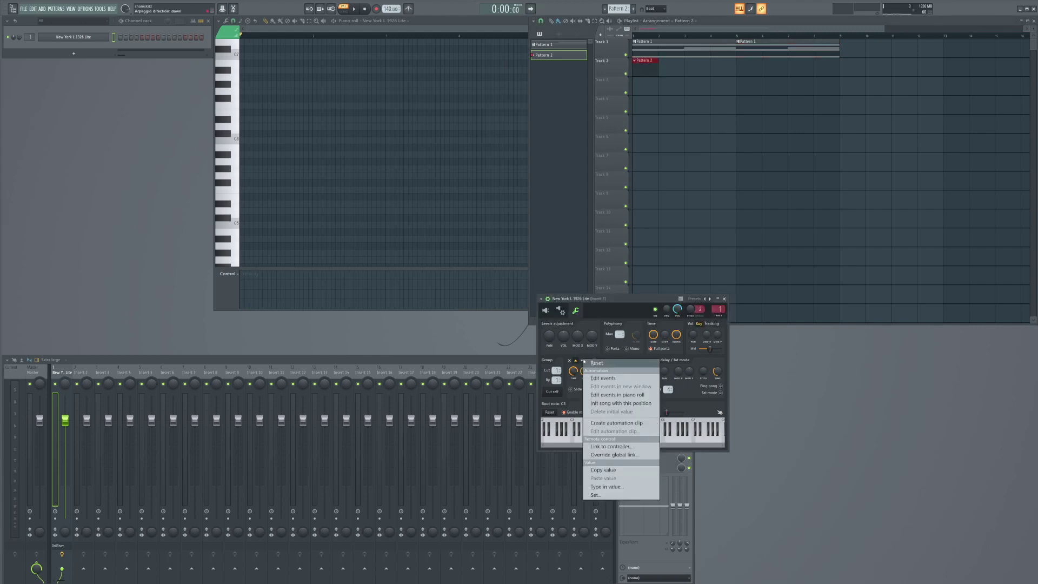
left_click(603, 378)
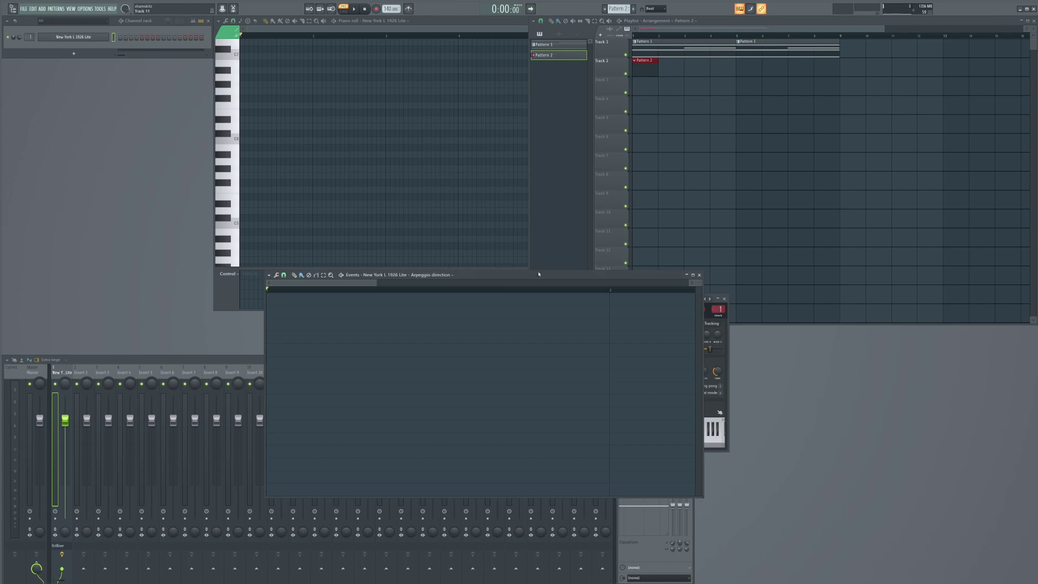
left_click_drag(539, 279, 358, 241)
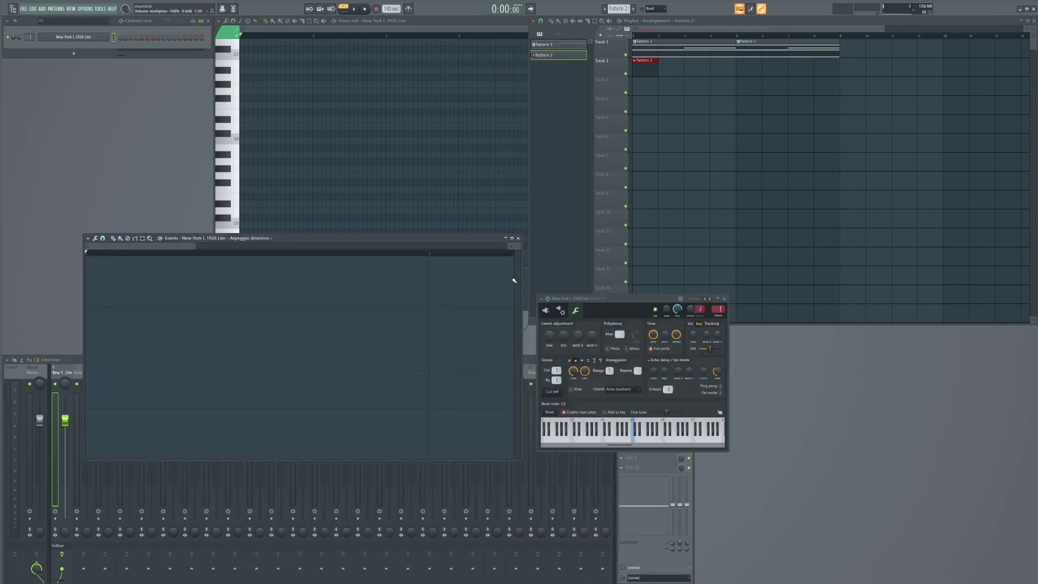
mouse_move(437, 239)
left_mouse_down()
mouse_move(393, 231)
mouse_move(433, 232)
left_mouse_up()
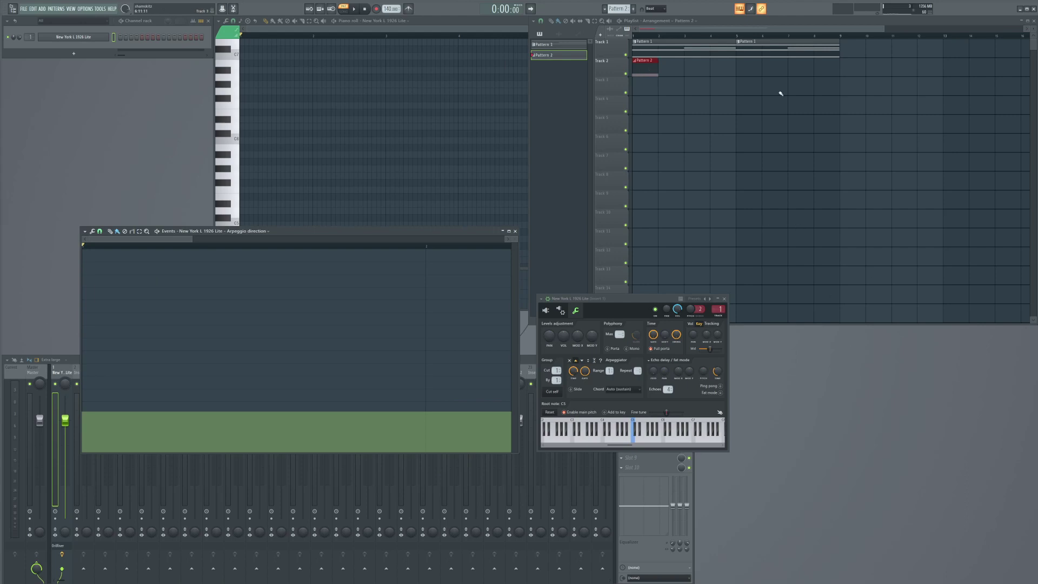
Step: Place another Pattern 2 clip at bar 5 of Track 2 and make it unique
left_click(741, 66)
left_click(738, 61)
key("Escape")
left_click(740, 61)
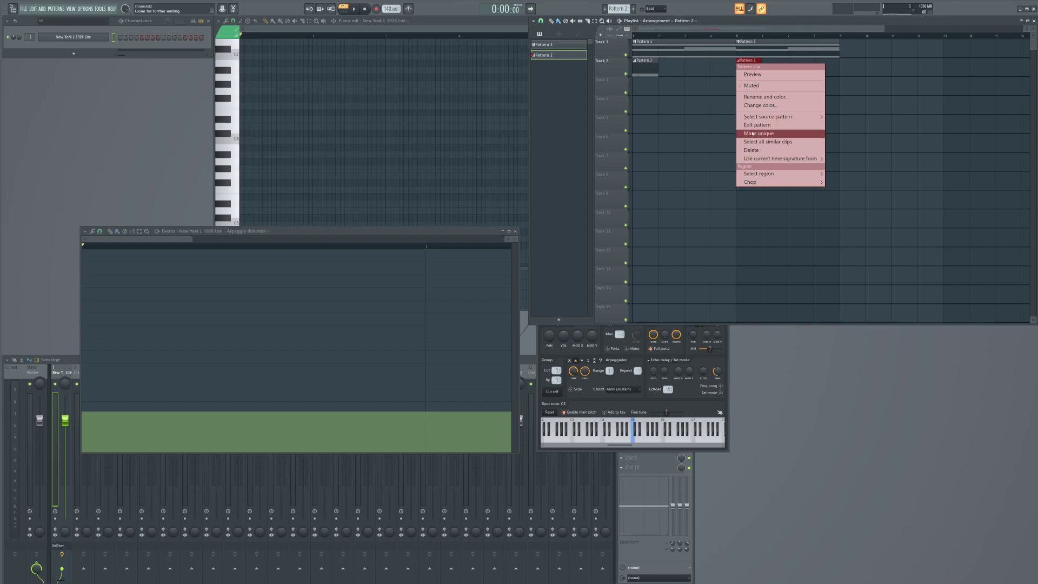
left_click(757, 135)
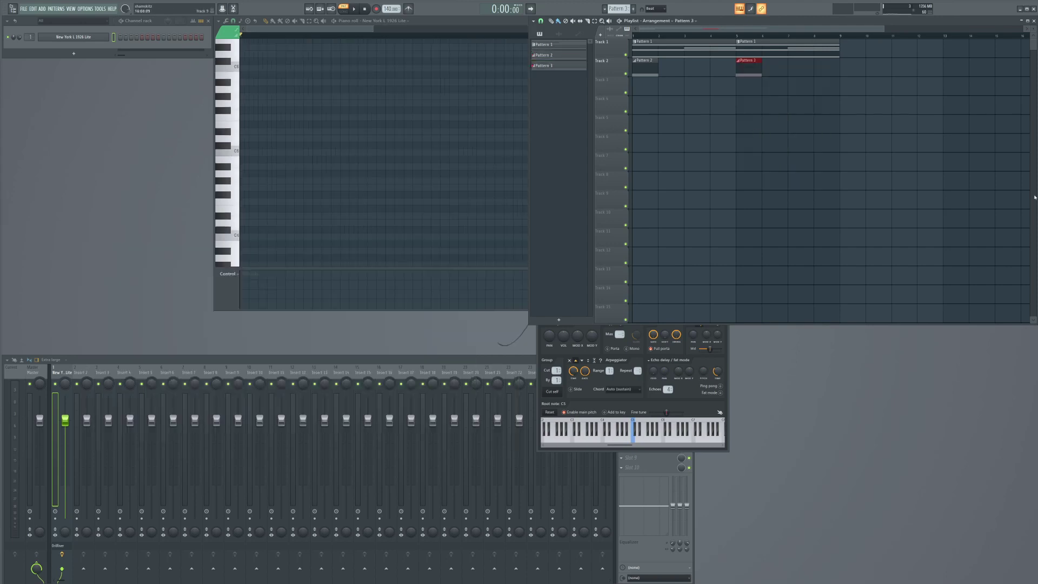
Step: Open the arpeggiator direction events of Pattern 3 and set the direction to down
left_click(749, 68)
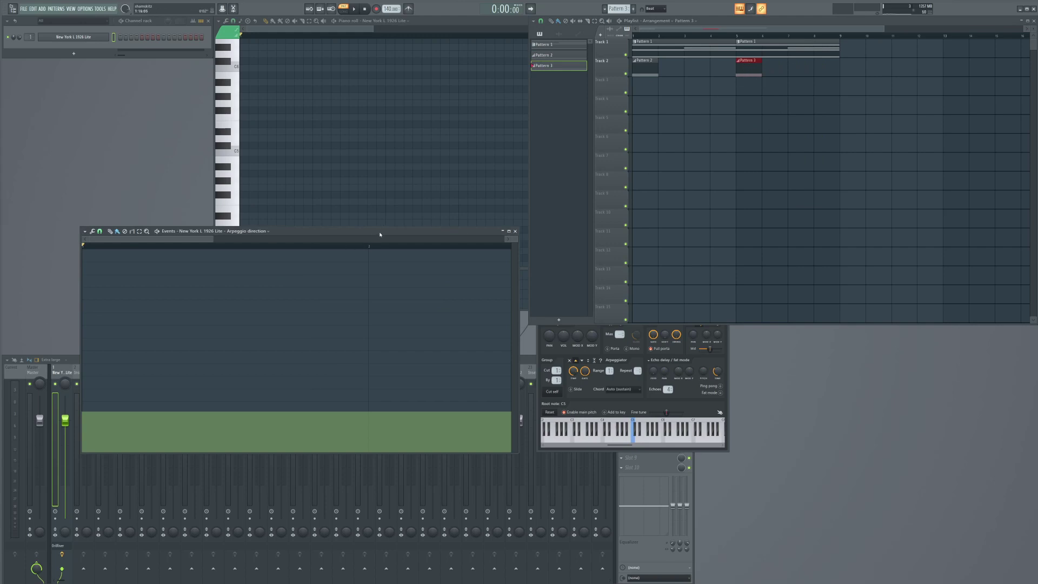
mouse_move(383, 232)
left_mouse_down()
mouse_move(456, 192)
mouse_move(411, 195)
mouse_move(380, 215)
left_mouse_up()
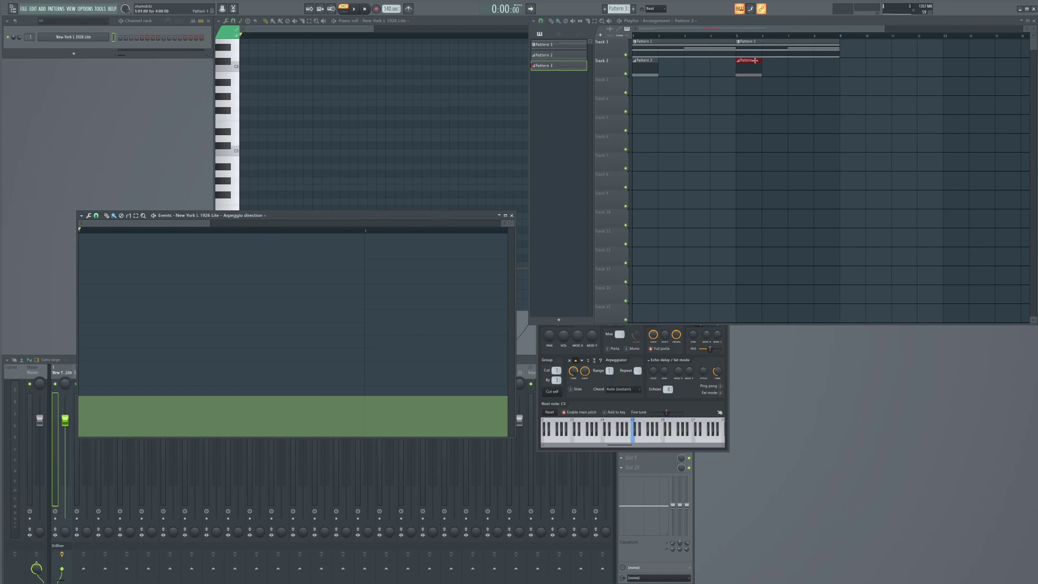
left_click_drag(408, 216, 433, 193)
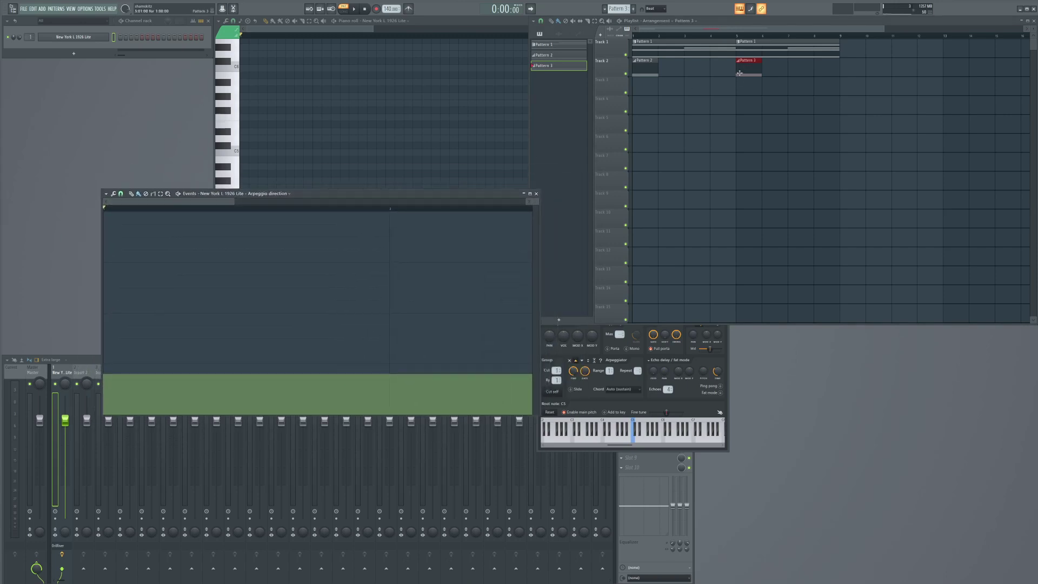
left_click(271, 194)
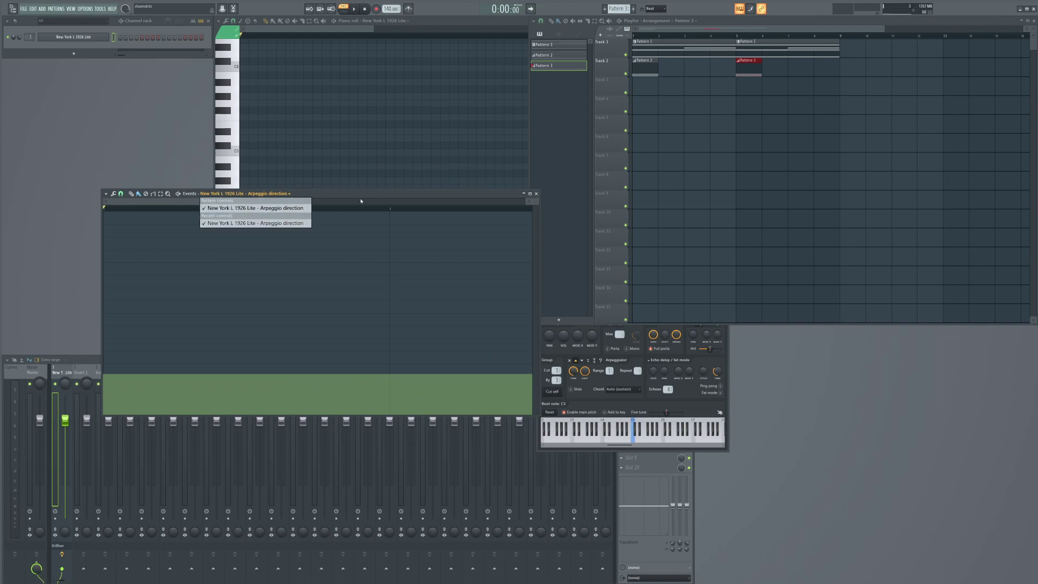
left_click(216, 208)
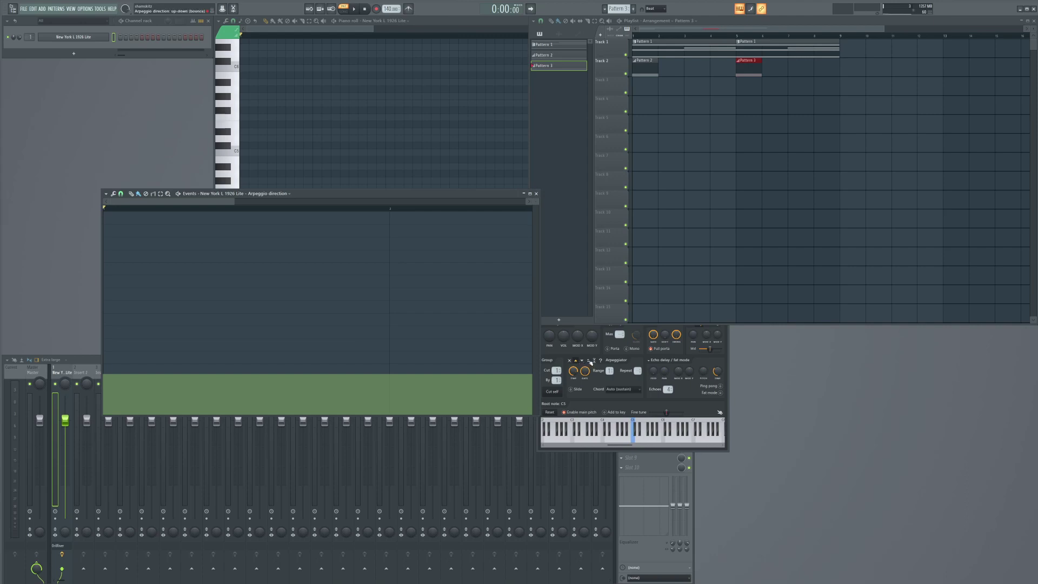
left_click(585, 363)
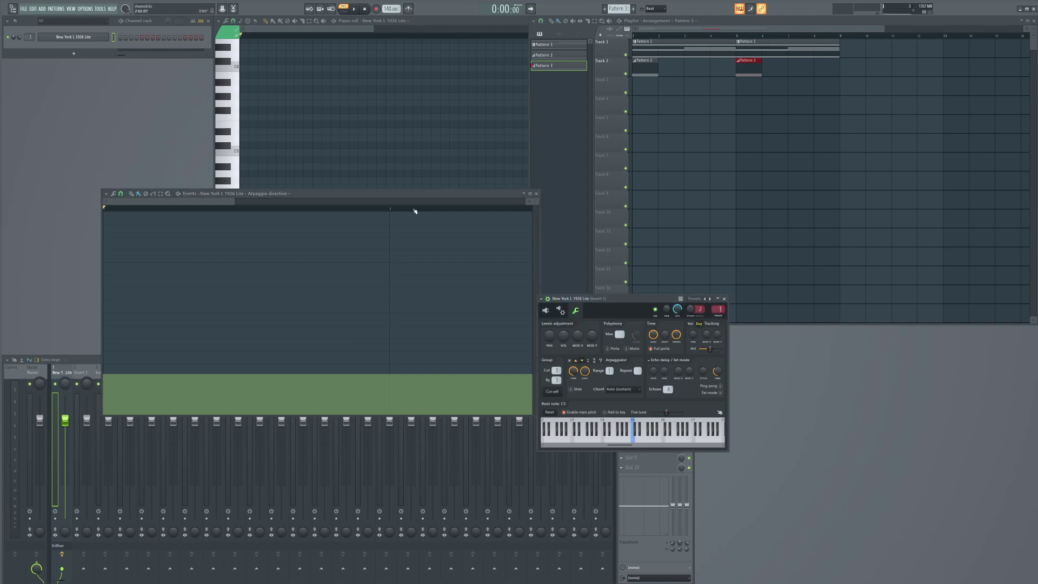
mouse_move(418, 195)
left_mouse_down()
mouse_move(413, 206)
mouse_move(417, 198)
left_mouse_up()
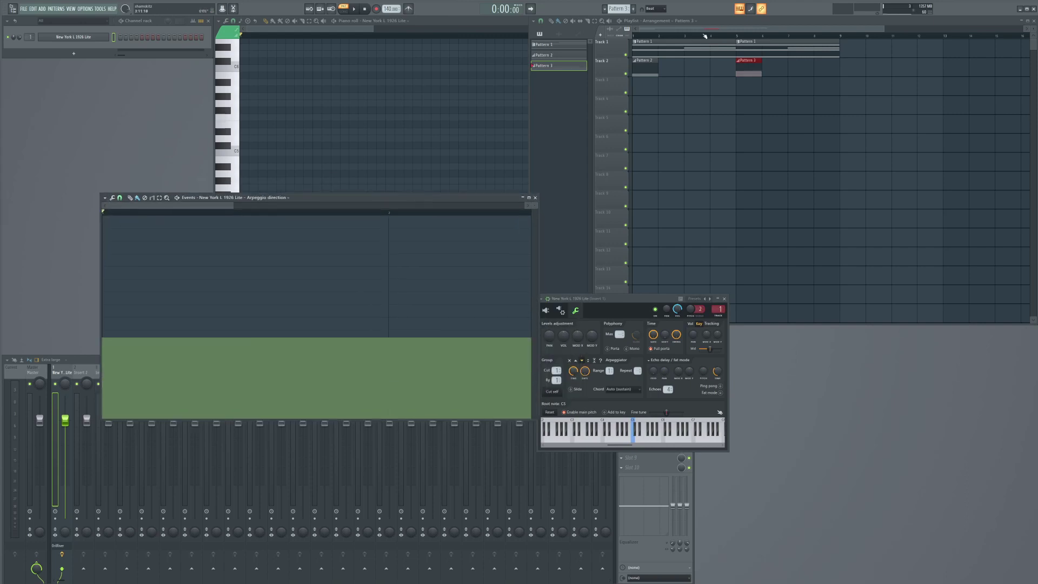
Step: Switch to song mode and play the arrangement to hear the arpeggio direction change between the two clips
left_click(760, 143)
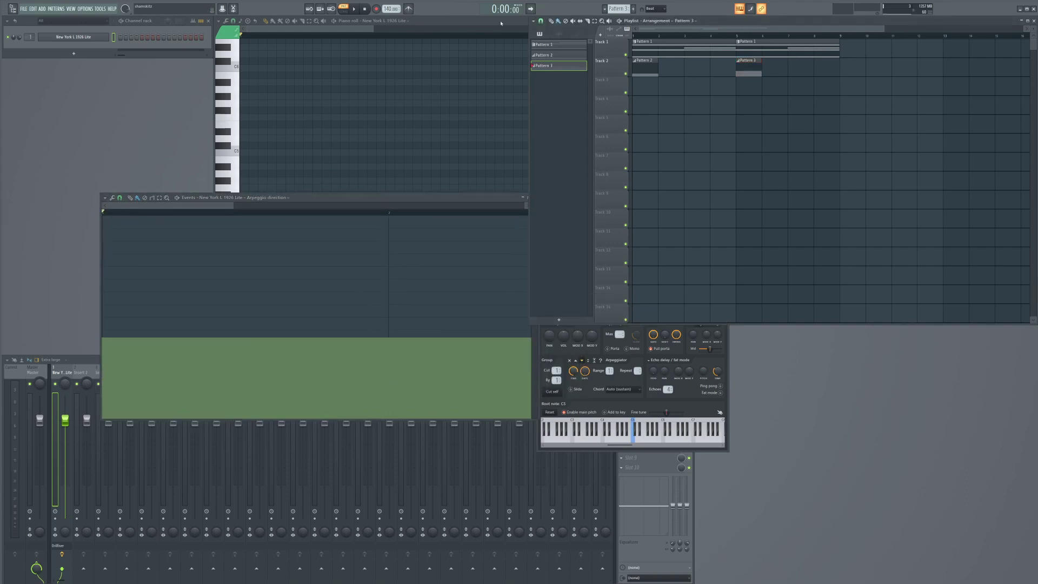
key("l")
key("space")
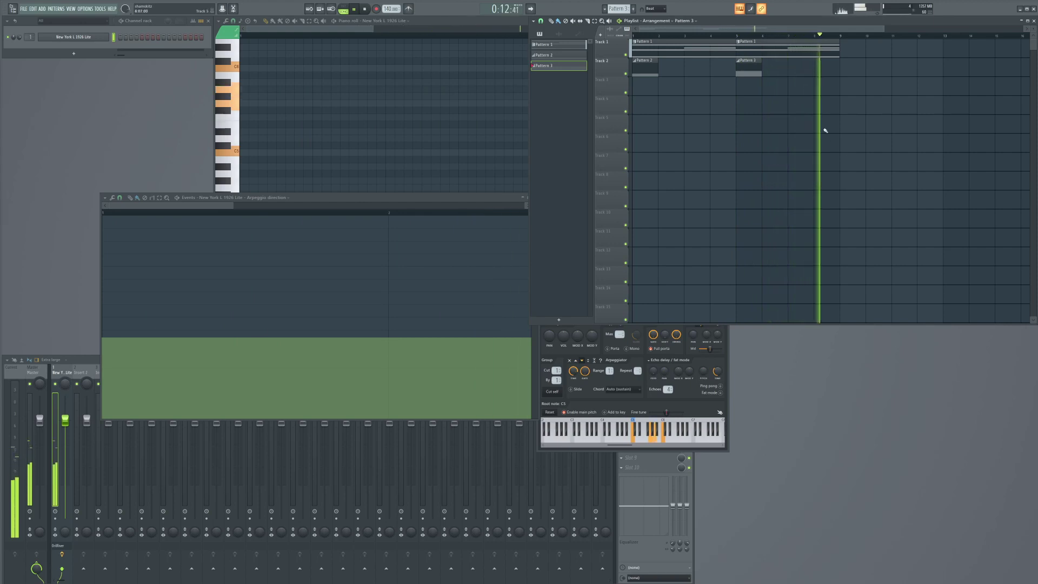
key("space")
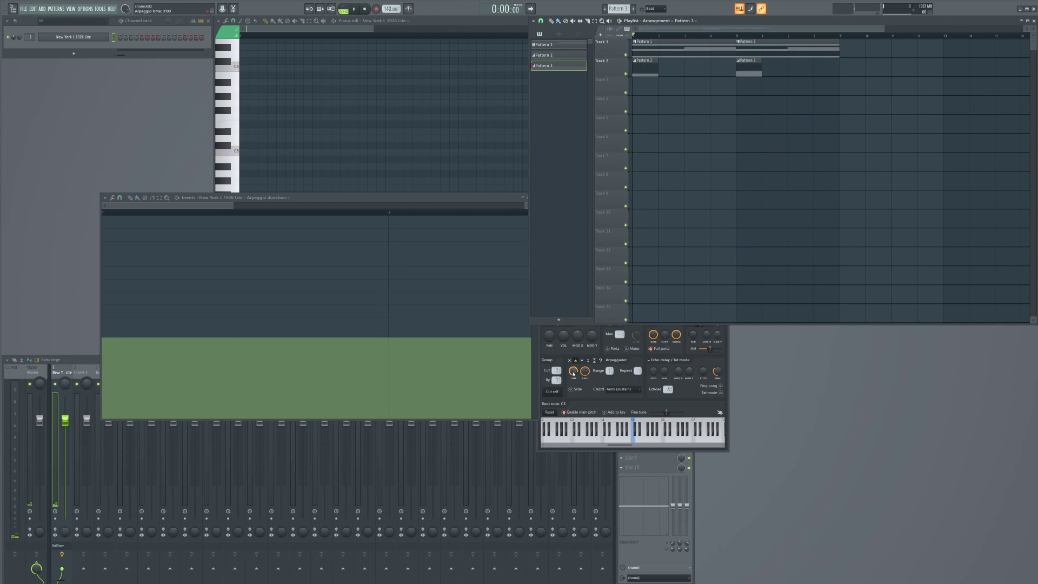
Step: Replace the direction event view with Pattern 1's arpeggio time events, store a constant time value, and close the event editor
left_click(691, 58)
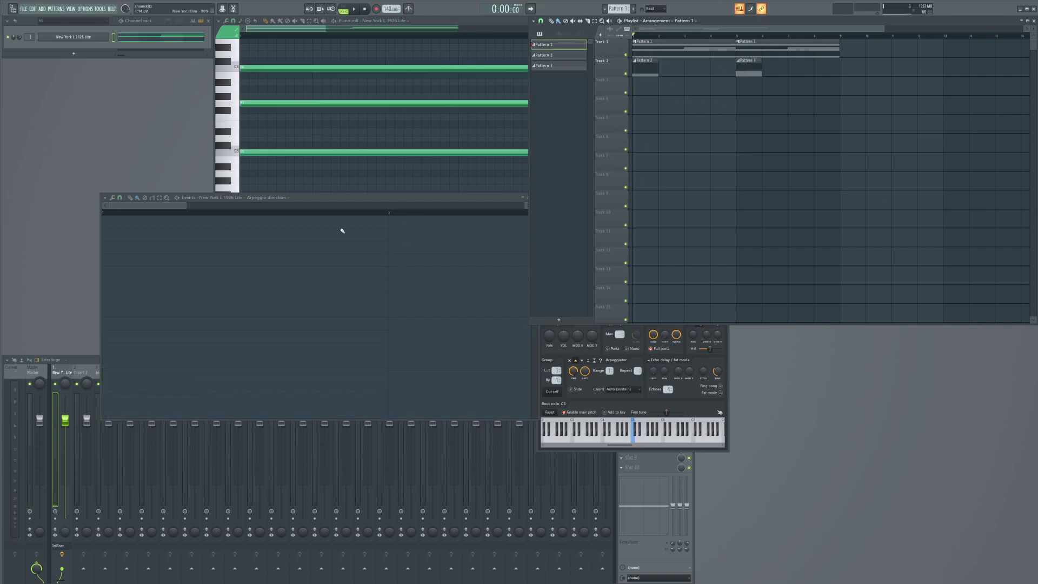
left_click(524, 198)
left_click(534, 198)
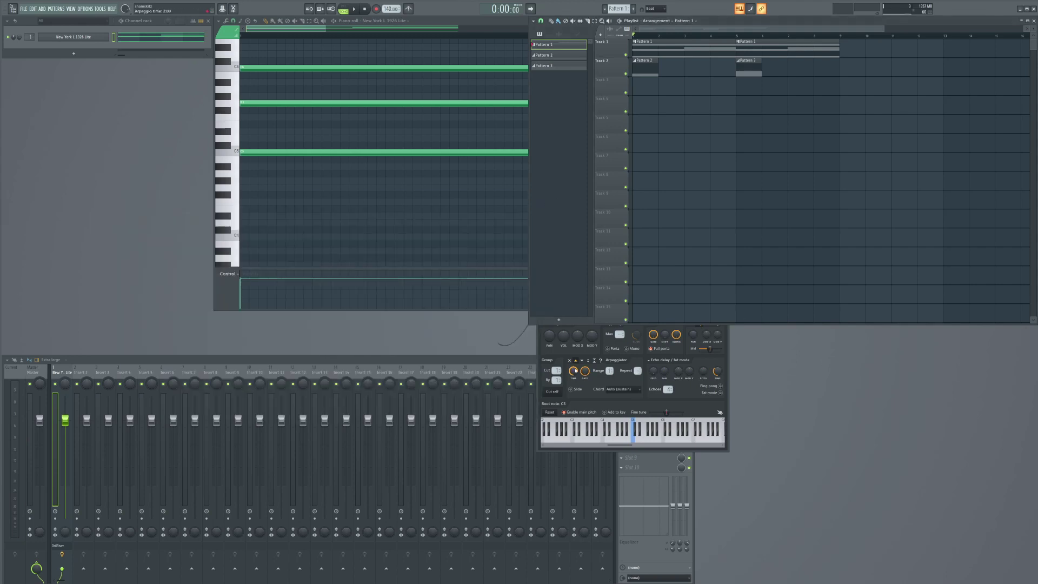
right_click(573, 373)
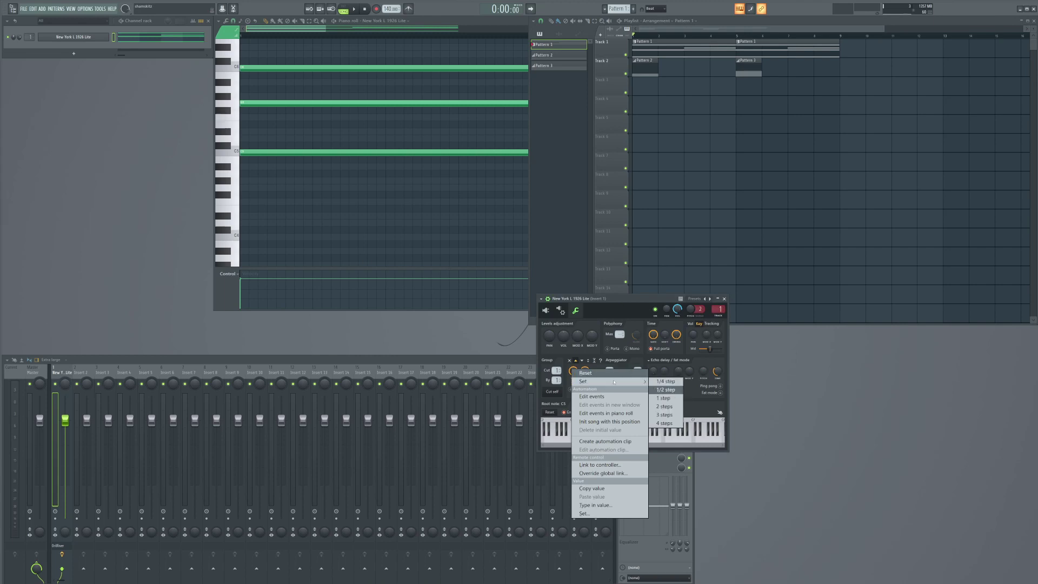
left_click(591, 398)
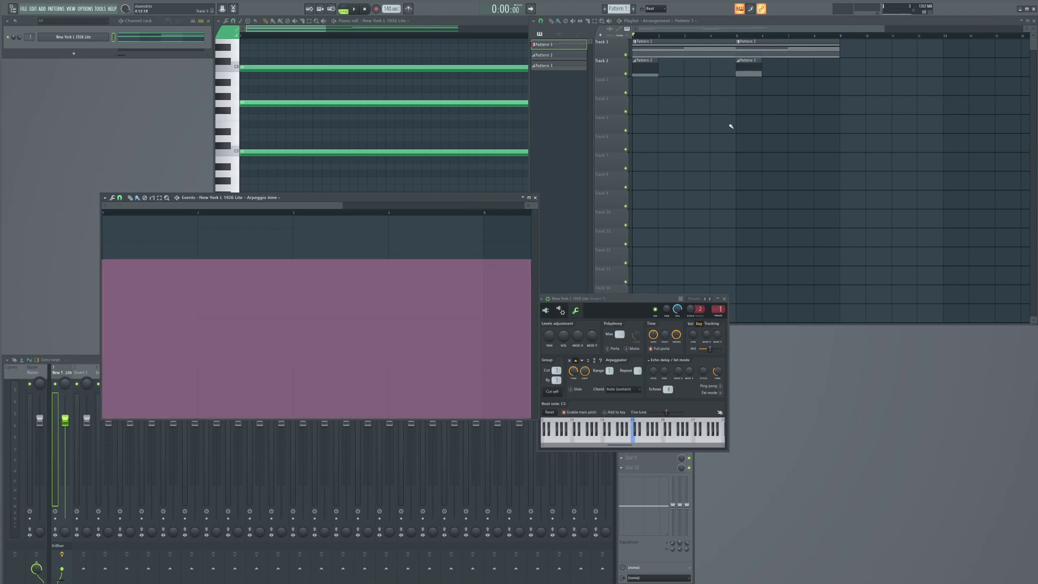
scroll(724, 117, "up", 2)
scroll(711, 241, "up", 4)
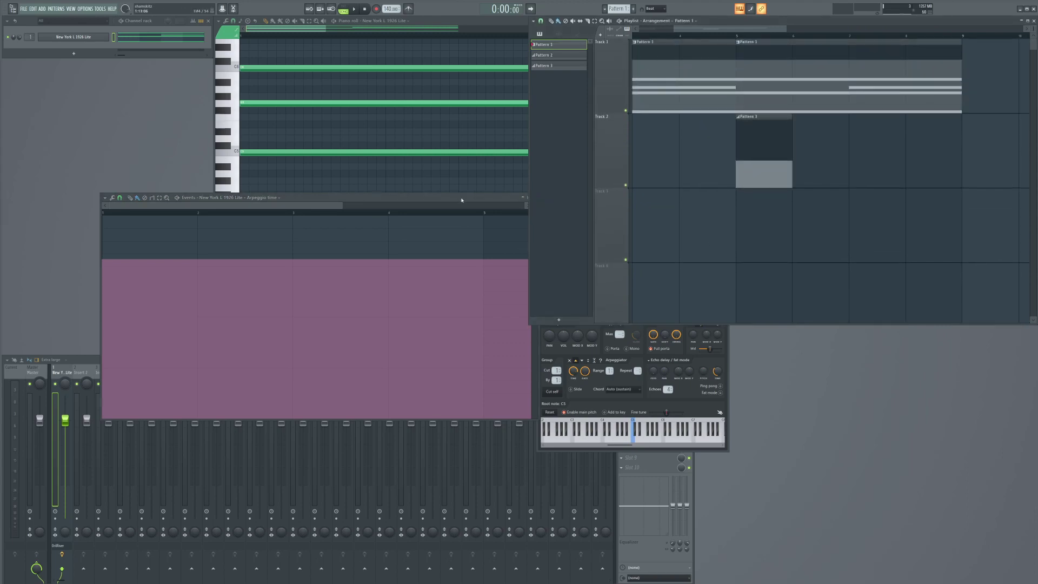
left_click(542, 198)
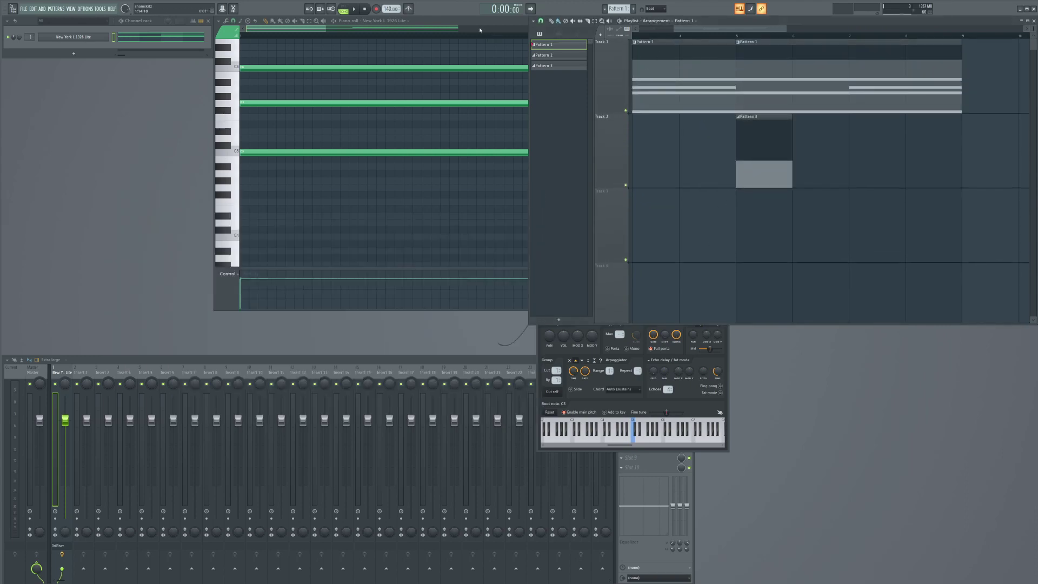
Step: Show New York L 1926 Lite's Arpeggio time events in the control lane of Pattern 1's Piano roll
key("F7")
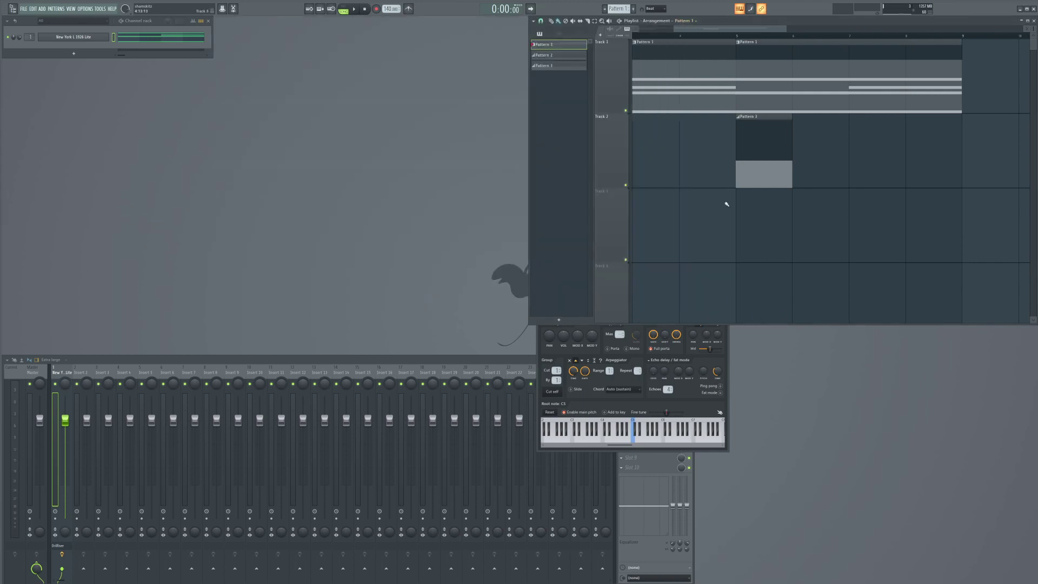
key("F7")
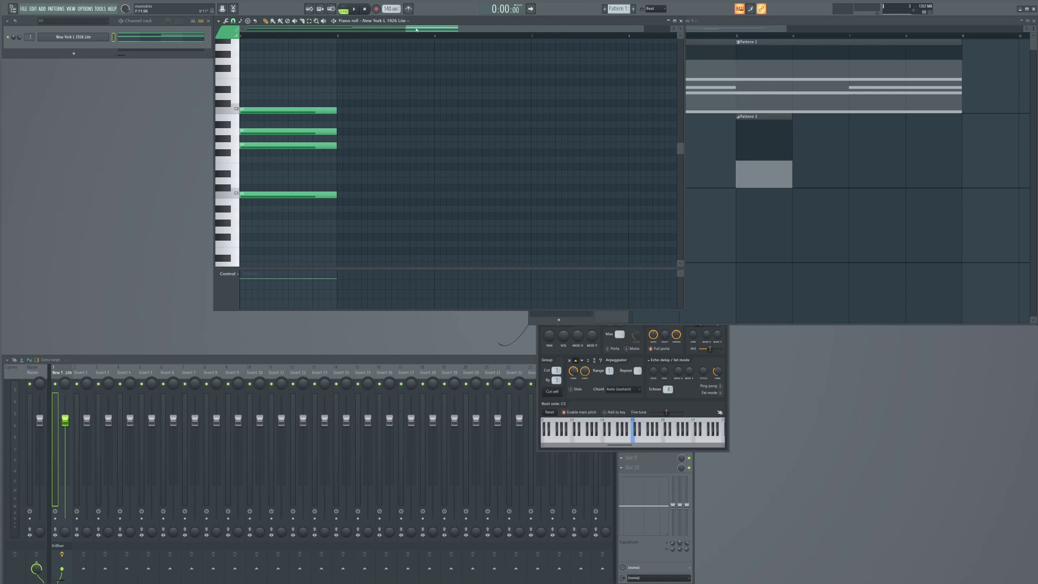
left_click(400, 21)
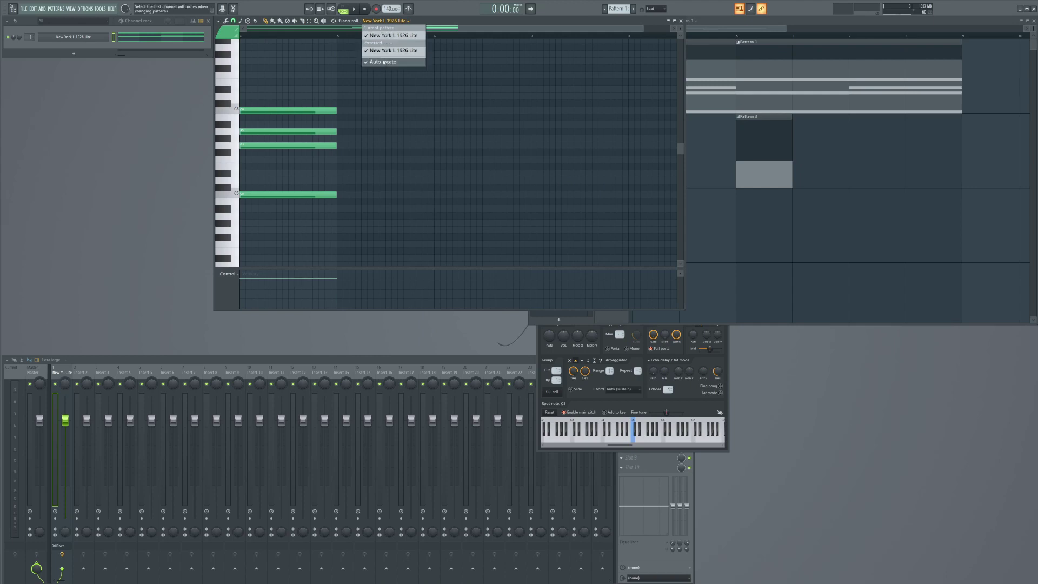
left_click(226, 277)
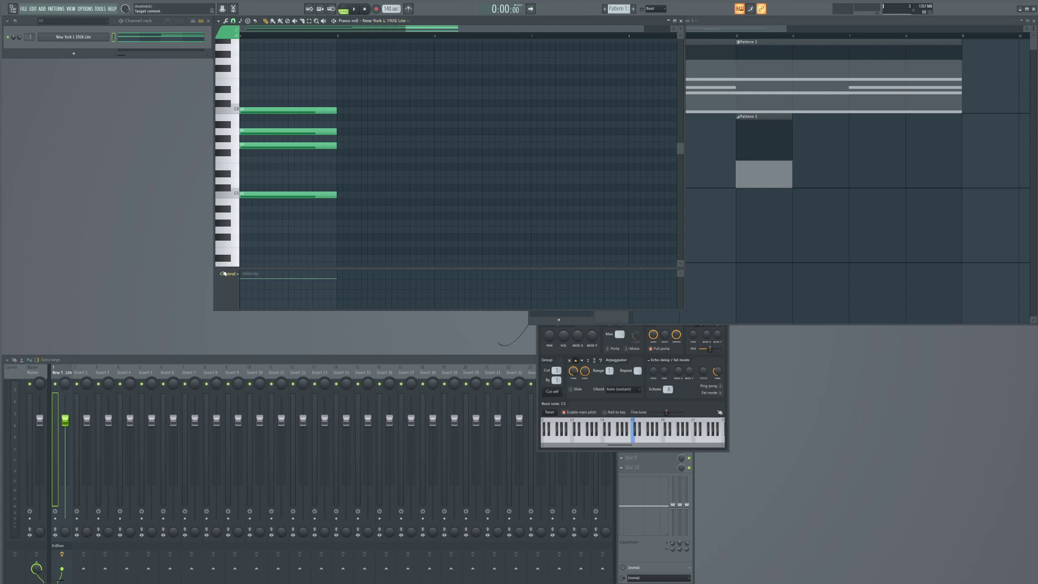
left_click(229, 274)
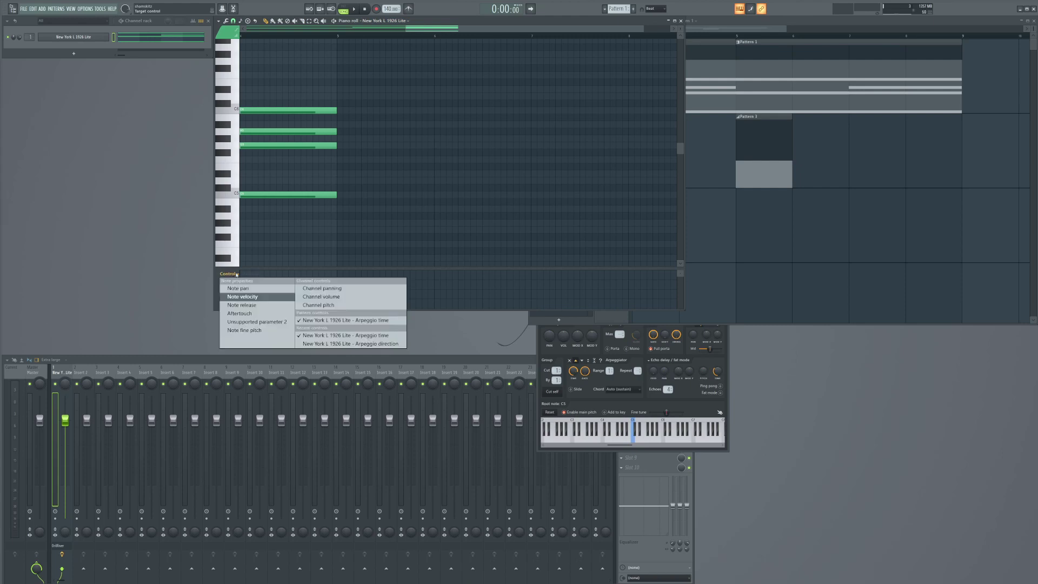
left_click(236, 275)
left_click(236, 275)
left_click(236, 274)
left_click(236, 275)
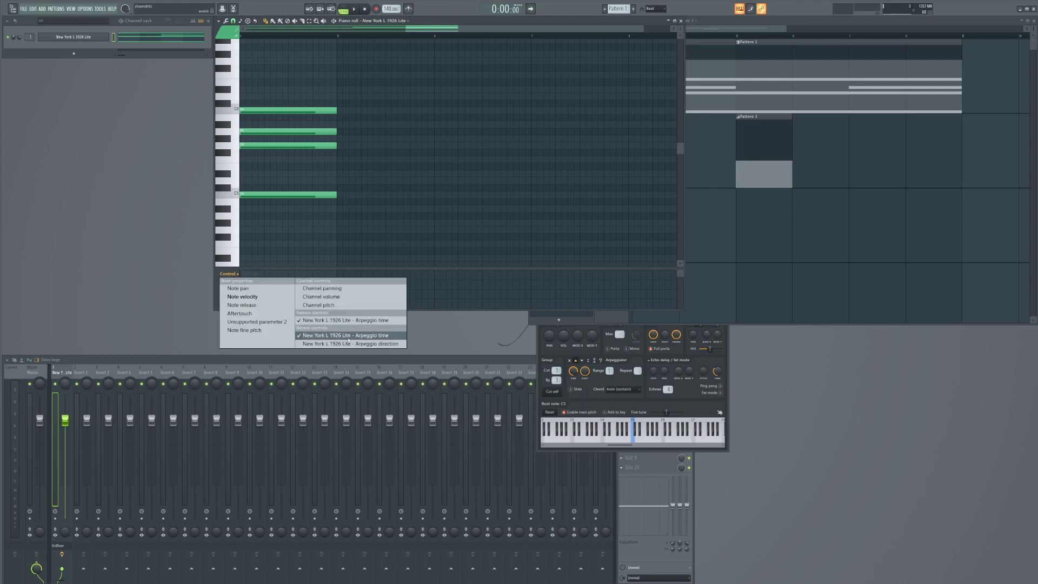
left_click(369, 336)
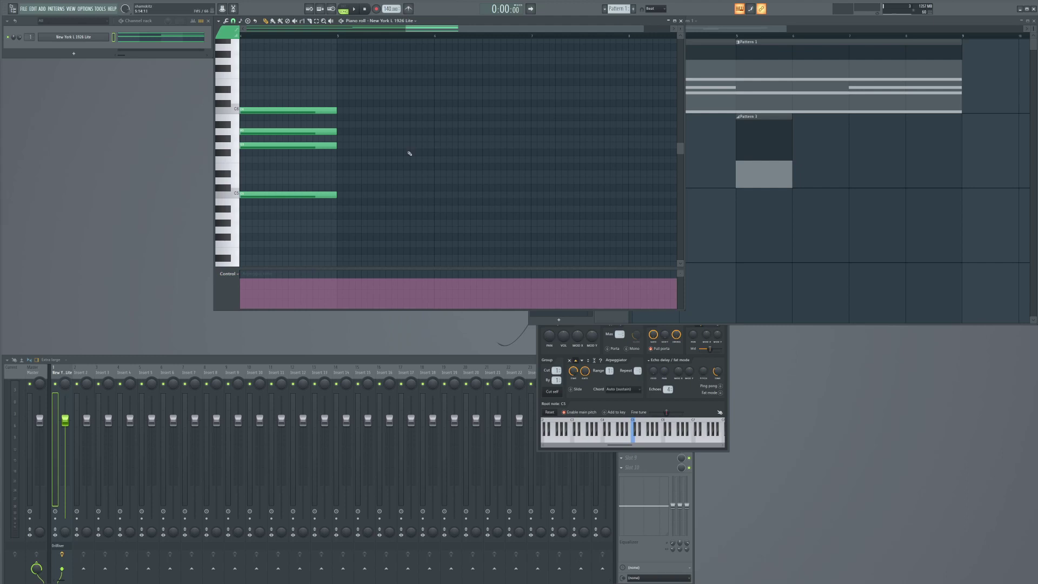
Step: Close the Piano roll and reopen Pattern 1's notes from its first playlist clip
left_click(680, 20)
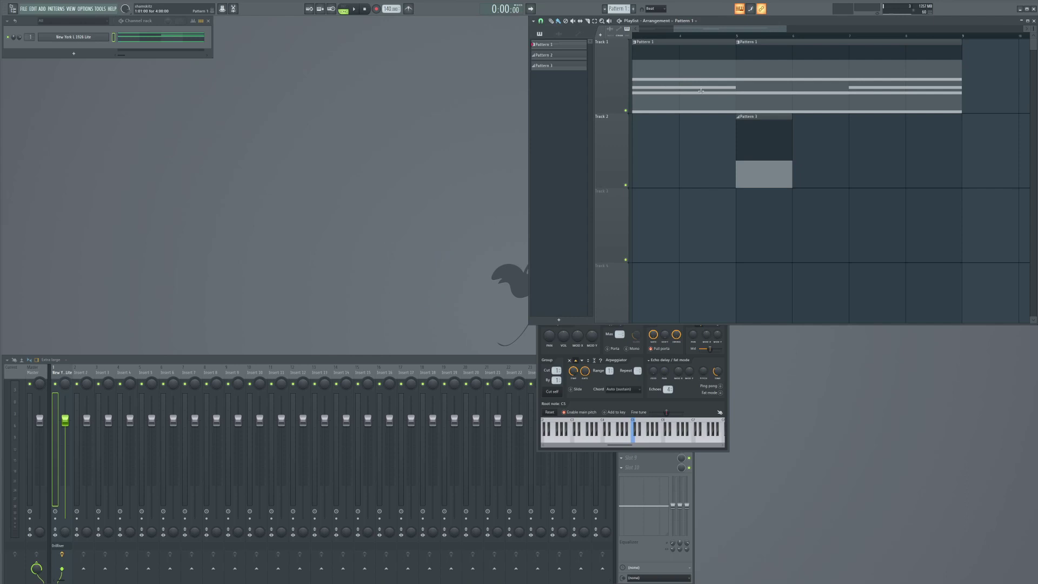
double_click(684, 80)
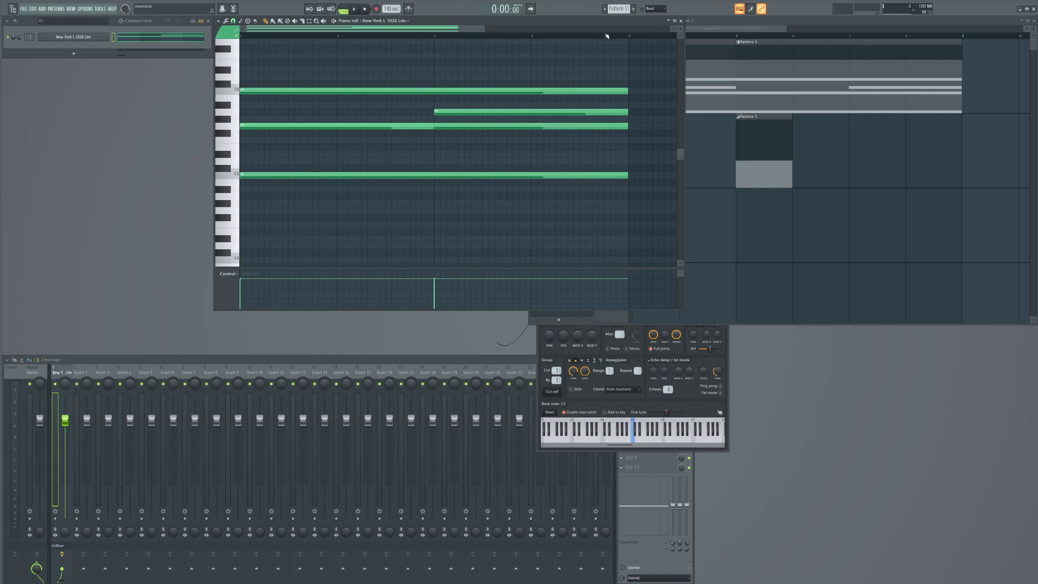
Step: Switch the Piano roll's control lane to the New York L 1926 Lite Arpeggio time events
left_click(777, 20)
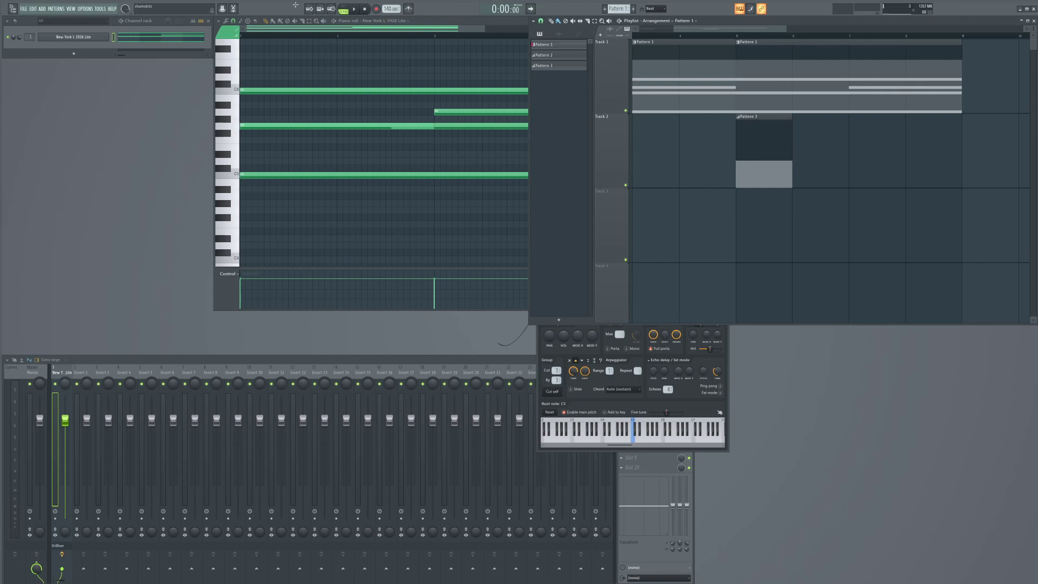
left_click(450, 21)
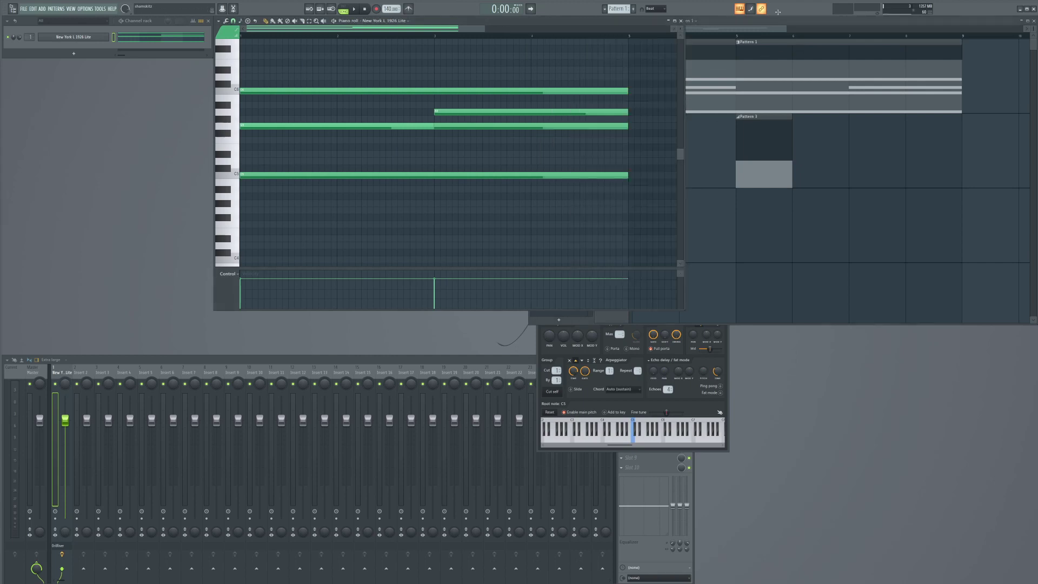
left_click(700, 52)
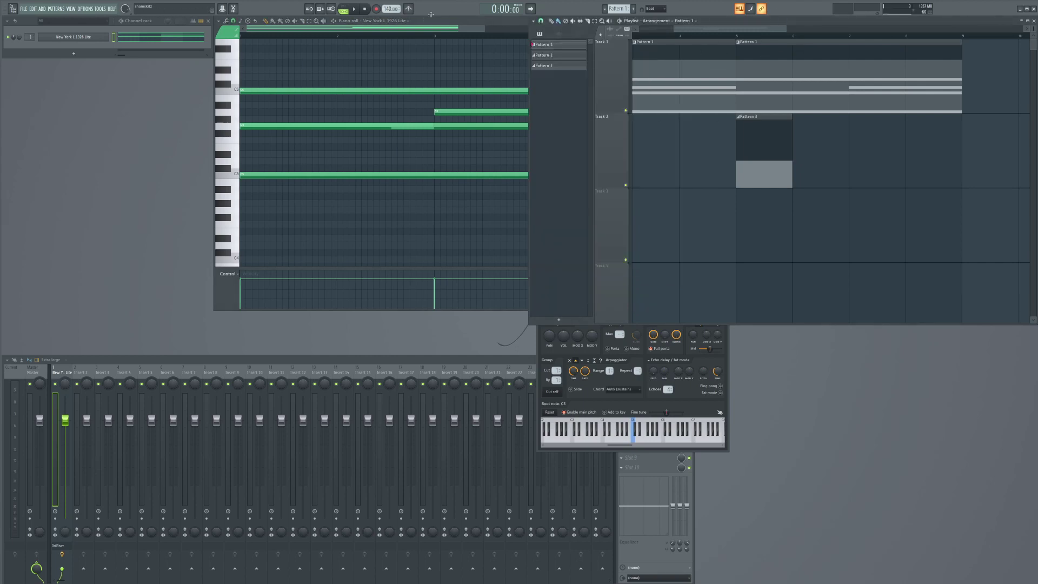
left_click(228, 274)
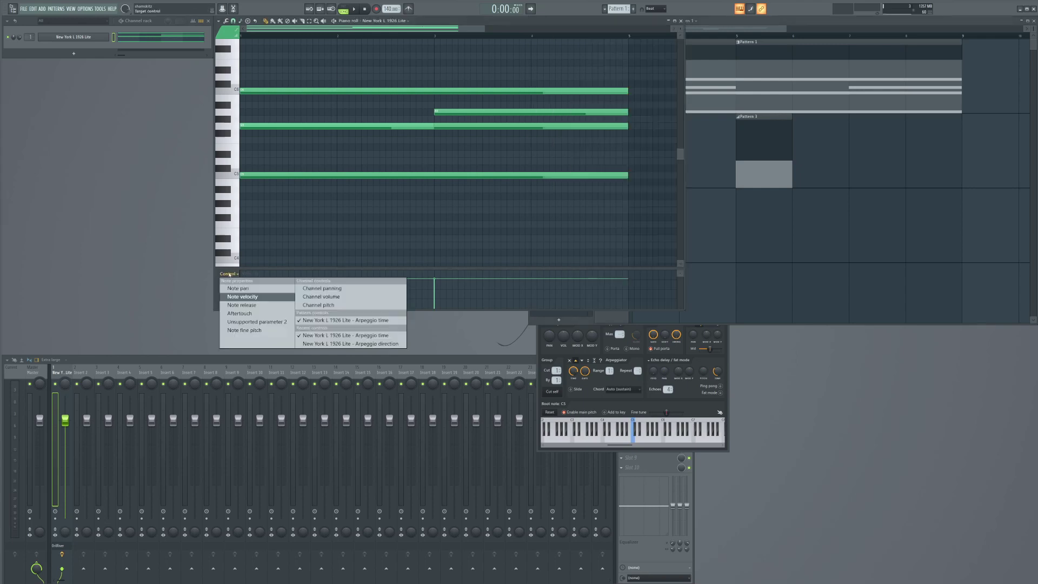
left_click(319, 320)
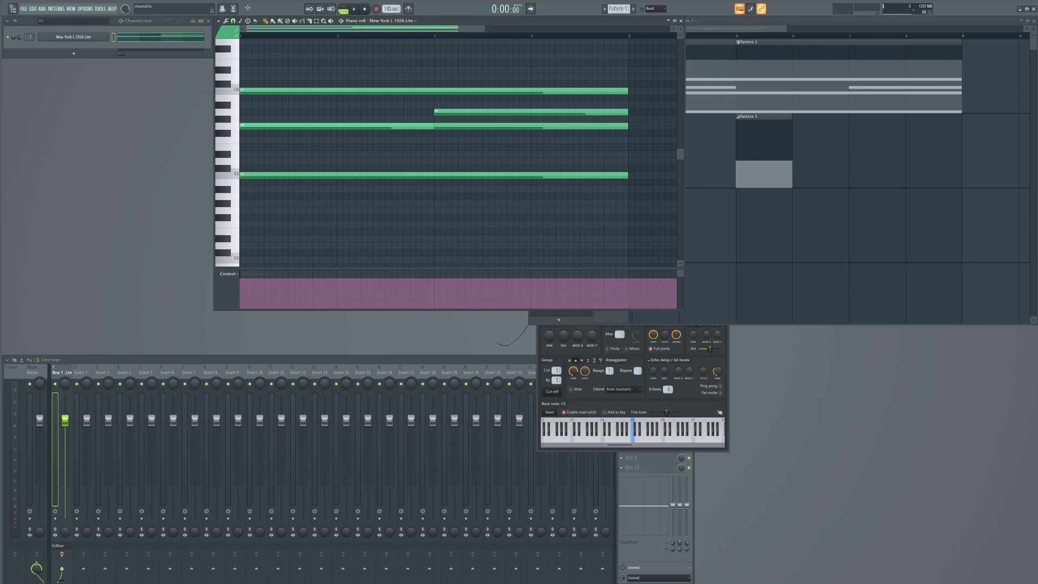
Step: Try a jagged arpeggio time curve from mid-bar 2 through bar 3, play it back, and undo the drawing
mouse_move(392, 301)
left_mouse_down()
mouse_move(436, 282)
mouse_move(519, 287)
left_mouse_up()
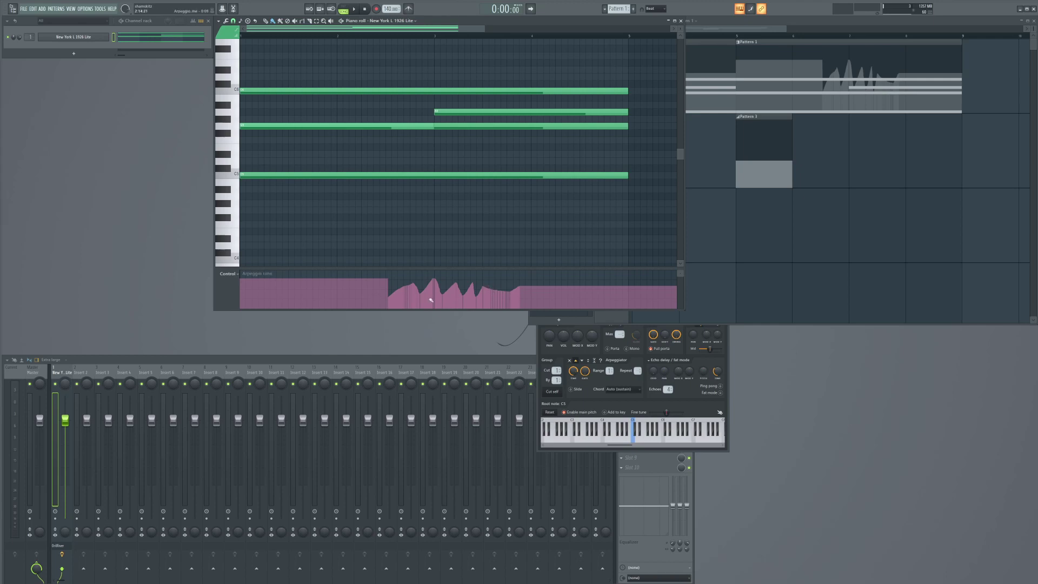
key("space")
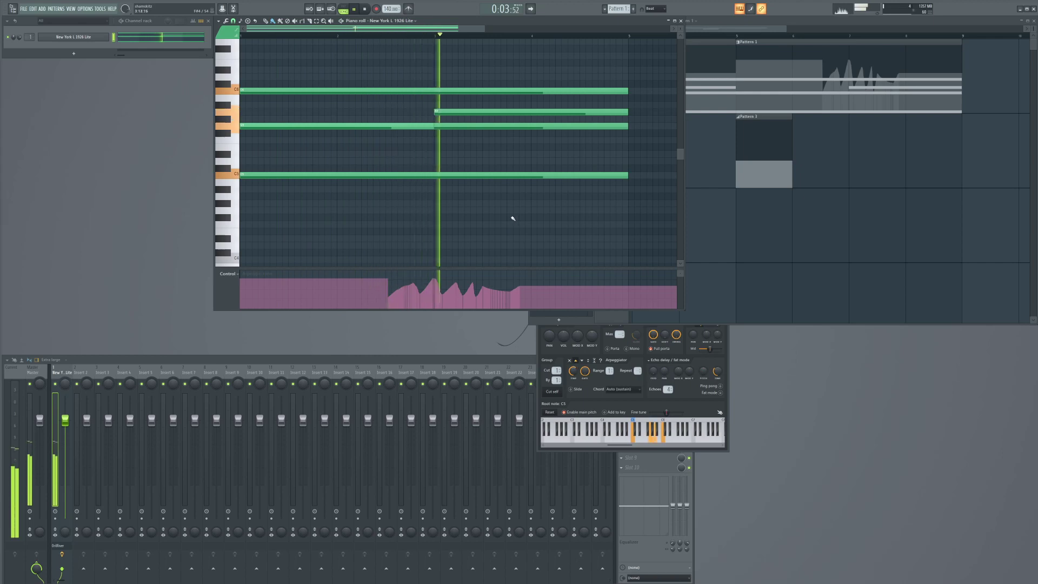
key("space")
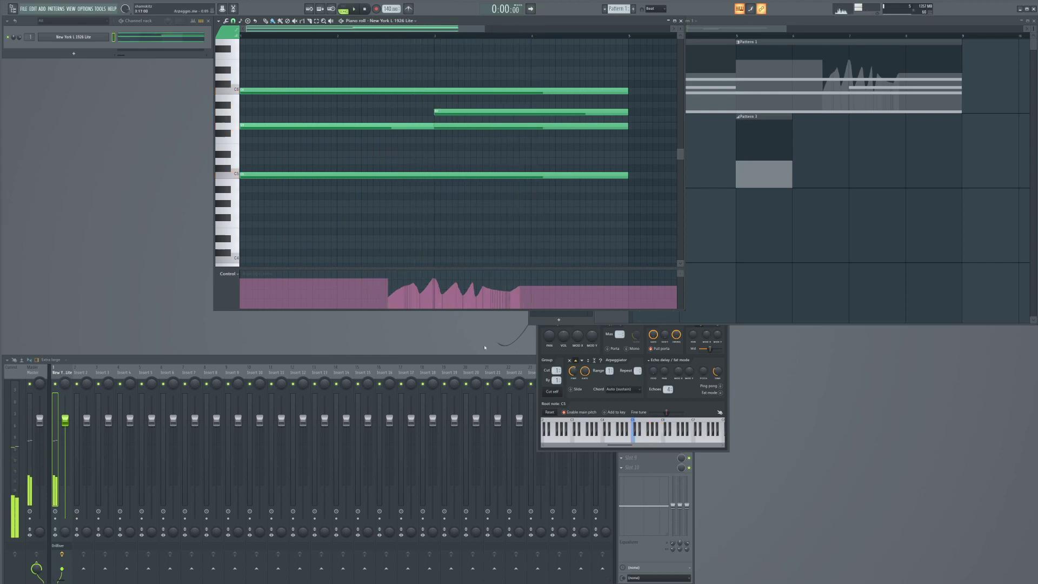
key("ctrl+z")
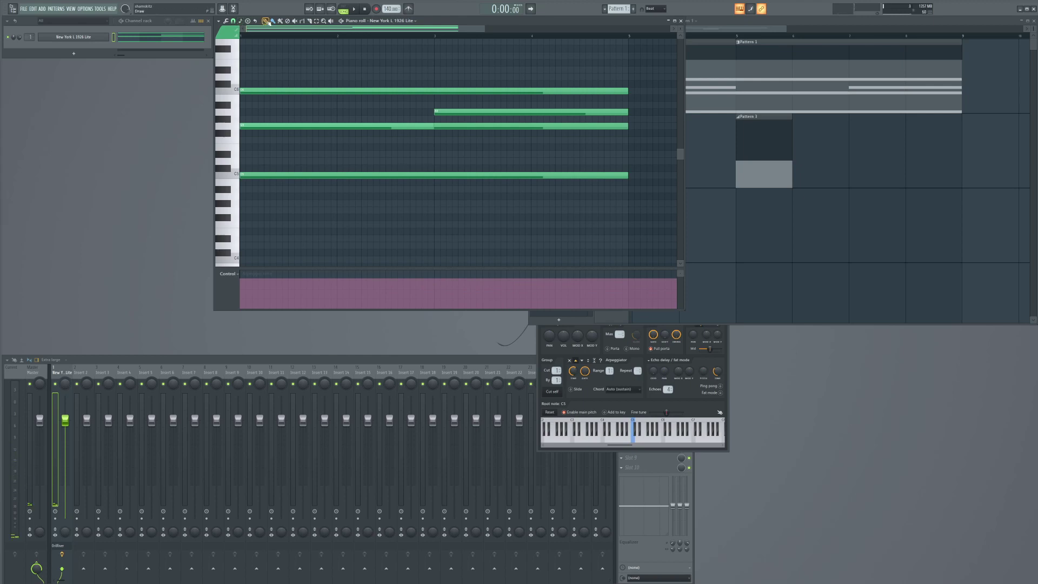
Step: Try drawing short stepped arpeggio time levels within bar 1 using the 1/2 step snap
left_click(233, 21)
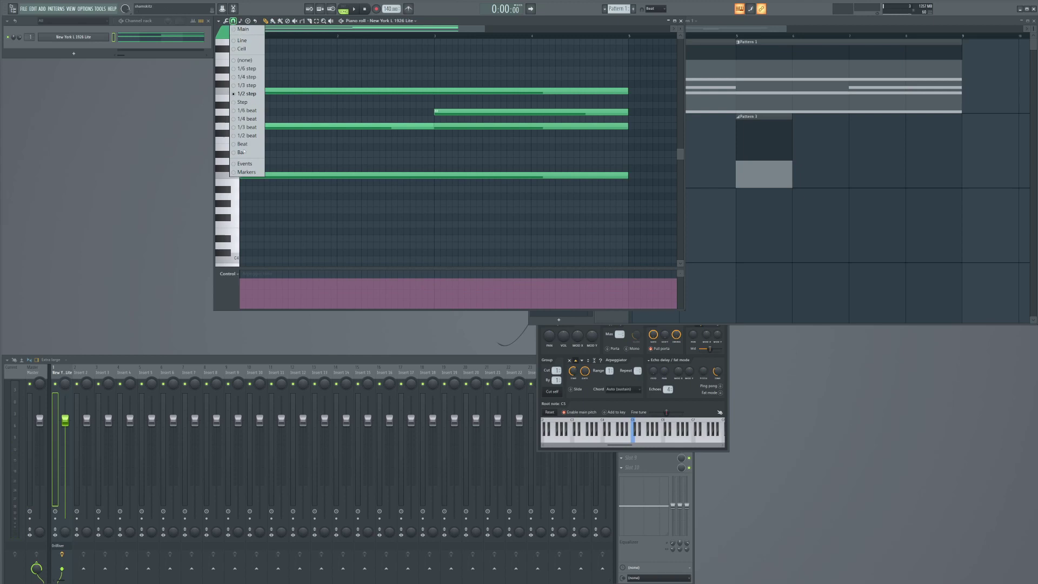
left_click(549, 22)
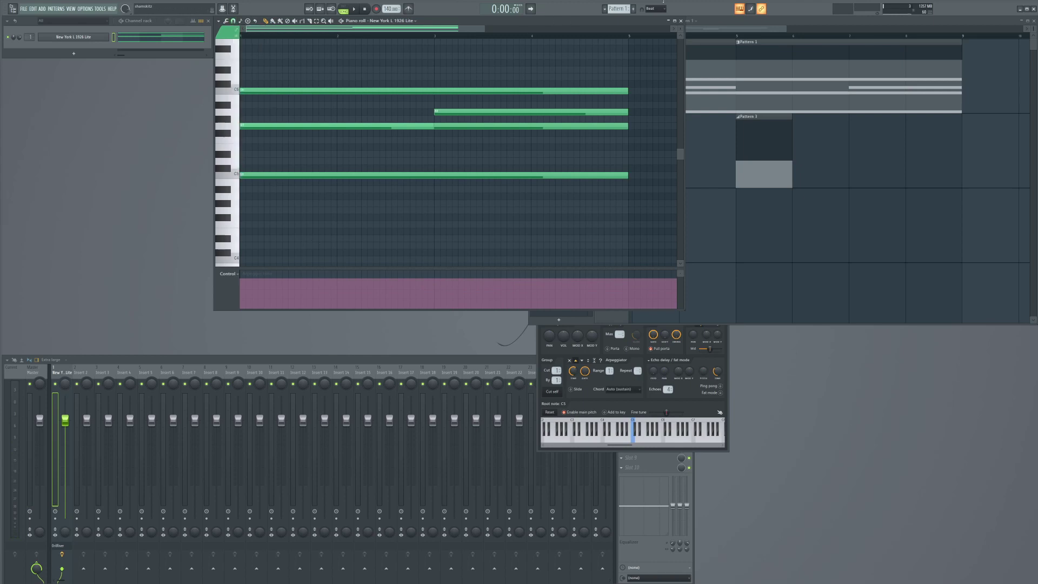
left_click(233, 21)
left_click(233, 21)
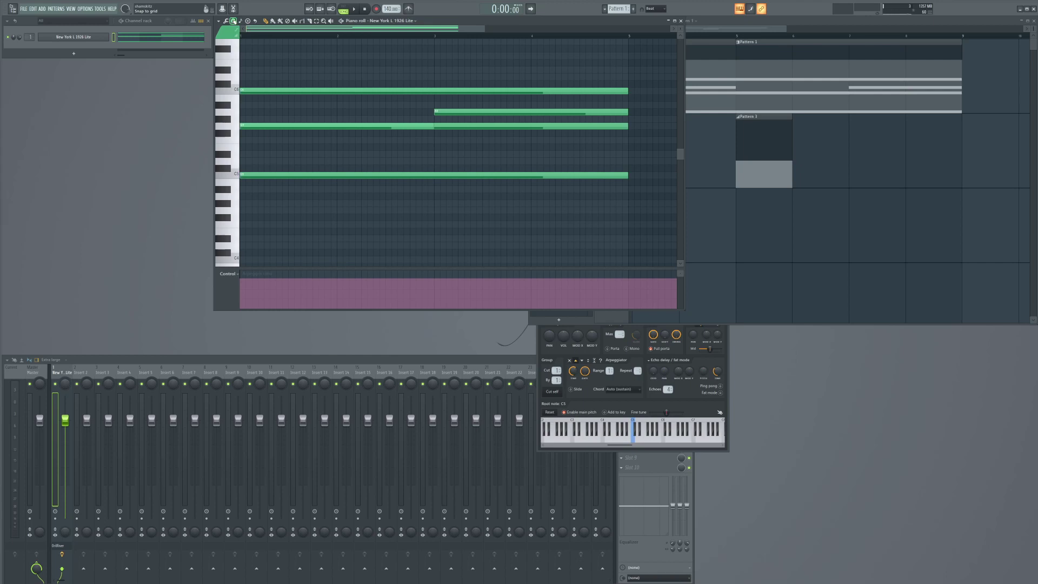
left_click(282, 296)
left_click_drag(286, 295, 309, 287)
left_click(309, 291)
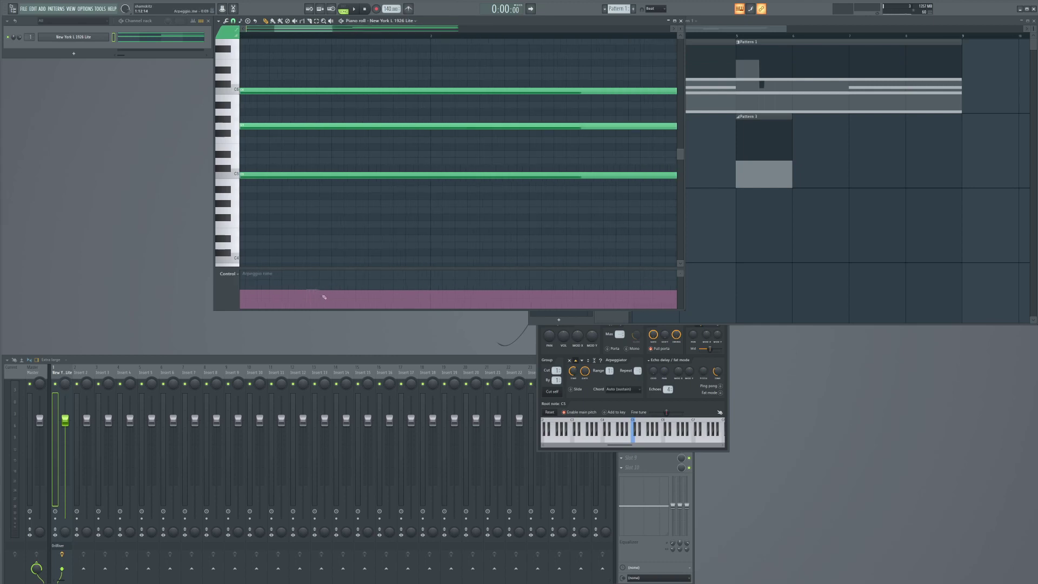
left_click_drag(327, 292, 381, 291)
scroll(387, 237, "down", 6)
scroll(347, 249, "down", 2)
scroll(340, 212, "down", 1)
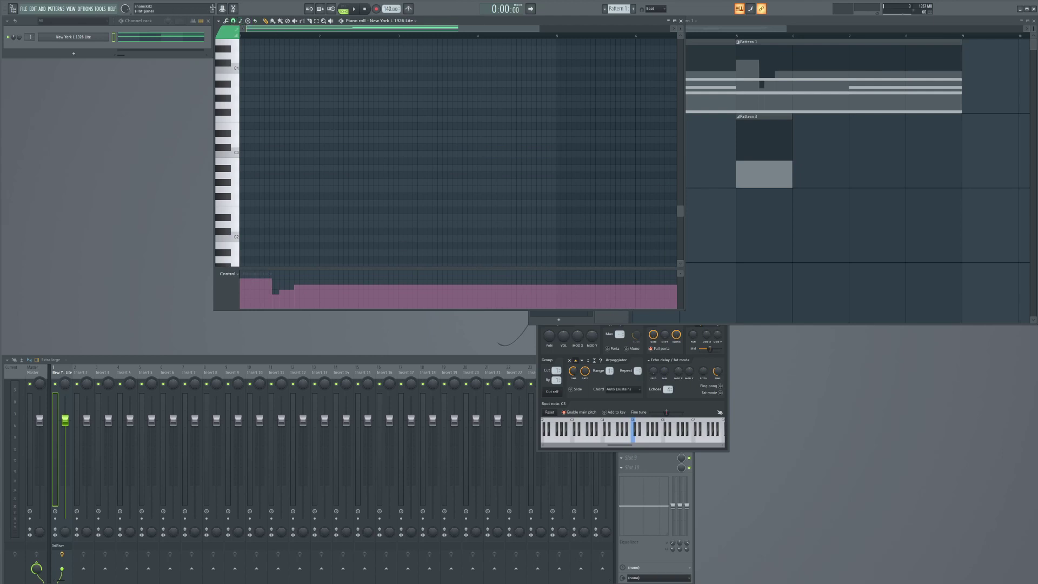
Step: Set the Piano roll snap to Bar and draw separate arpeggio time levels starting at bars 1, 2 and 4
left_click(233, 20)
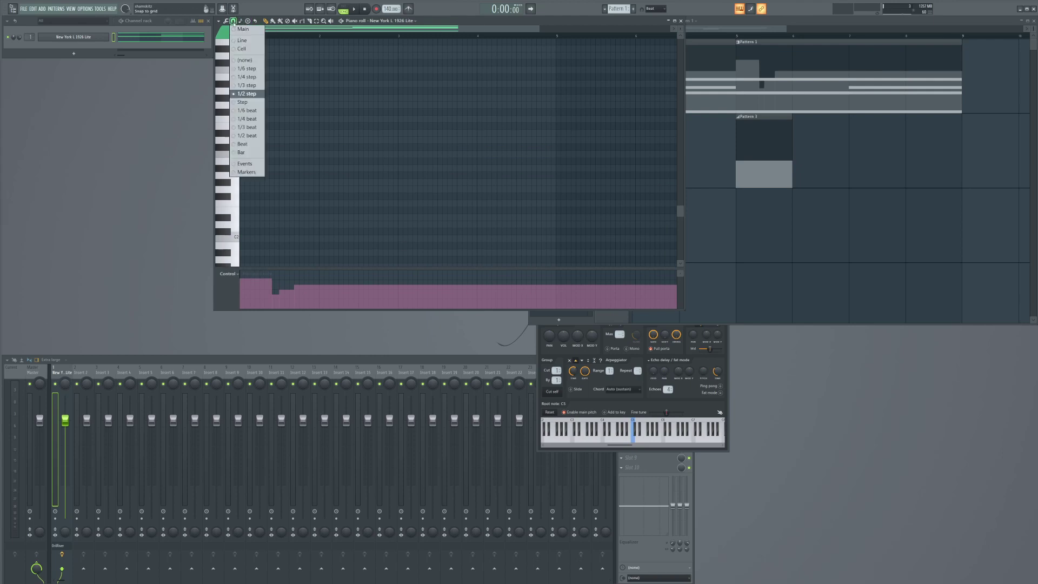
left_click(240, 153)
left_click(324, 289)
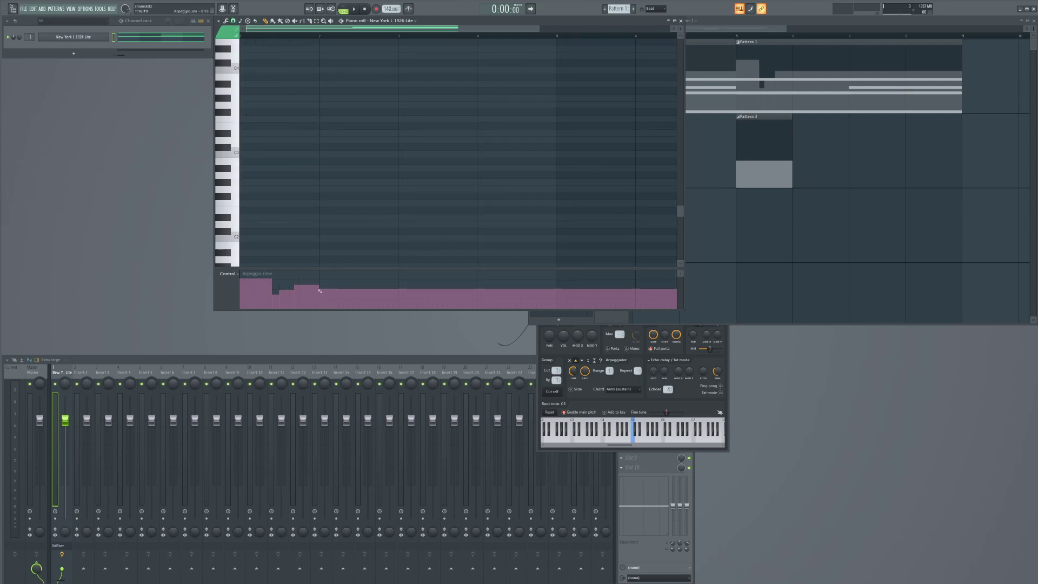
left_click(273, 290)
scroll(324, 289, "down", 2)
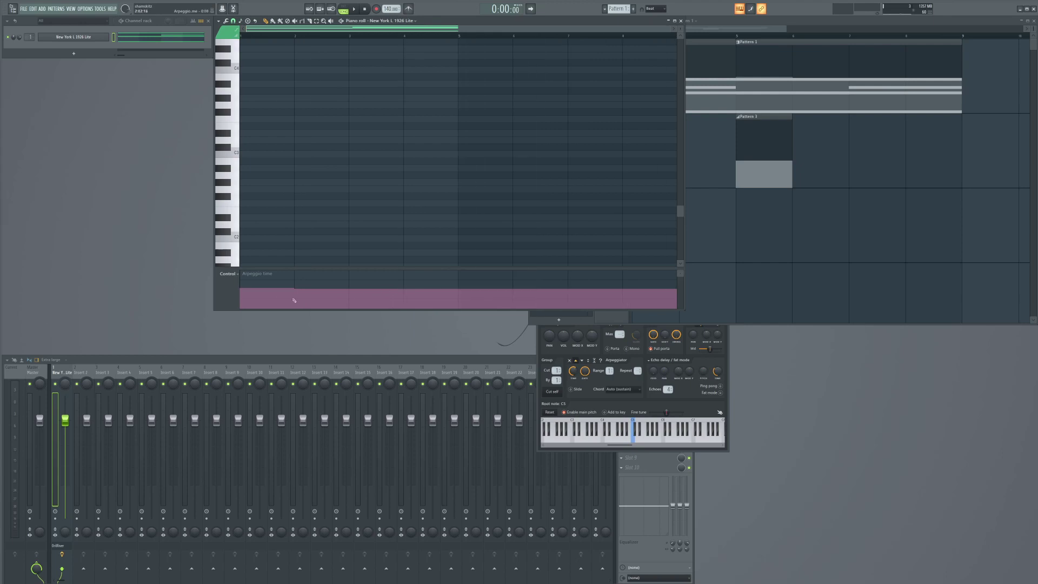
left_click(412, 282)
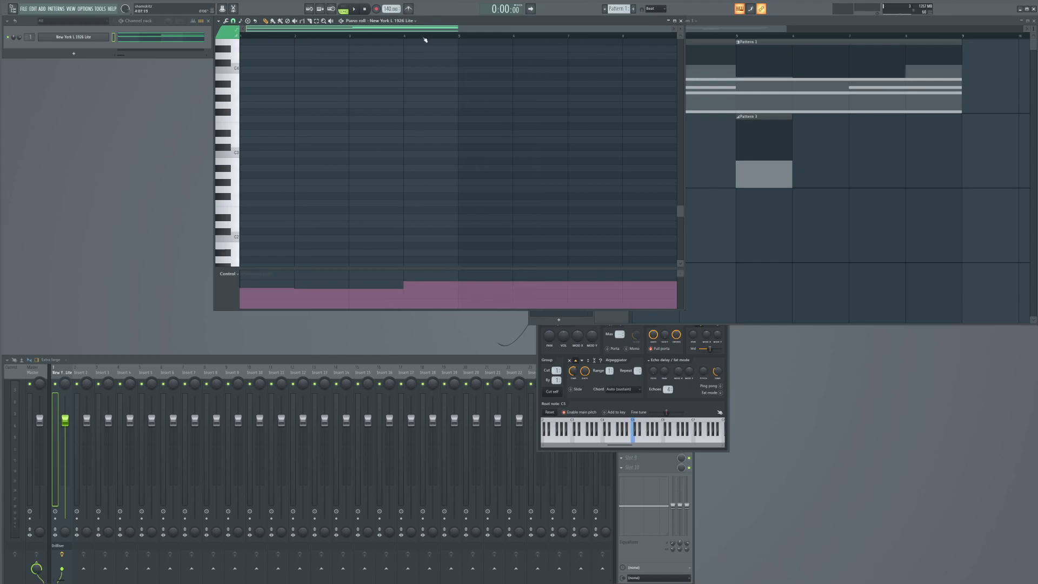
Step: Select bar 4 in the Piano roll, set its arpeggio time to 1/4 step, and close the Piano roll
left_click_drag(405, 37, 451, 37)
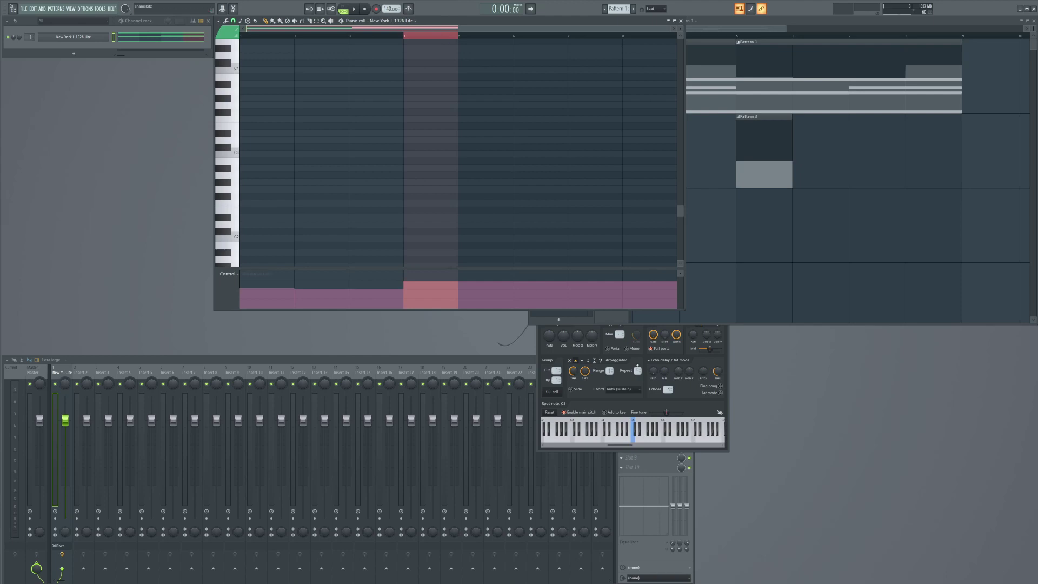
left_click(627, 384)
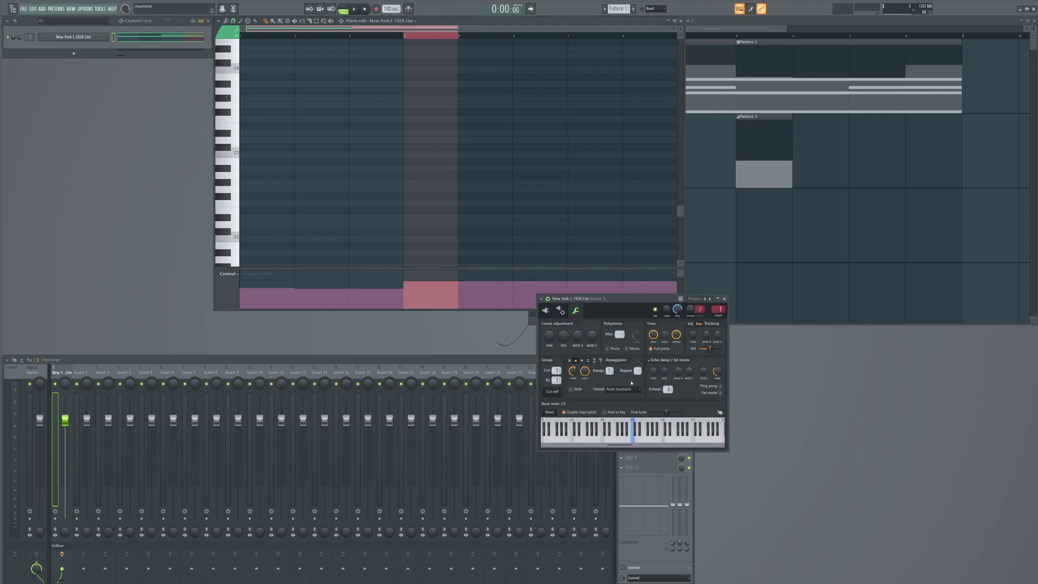
right_click(574, 369)
mouse_move(621, 380)
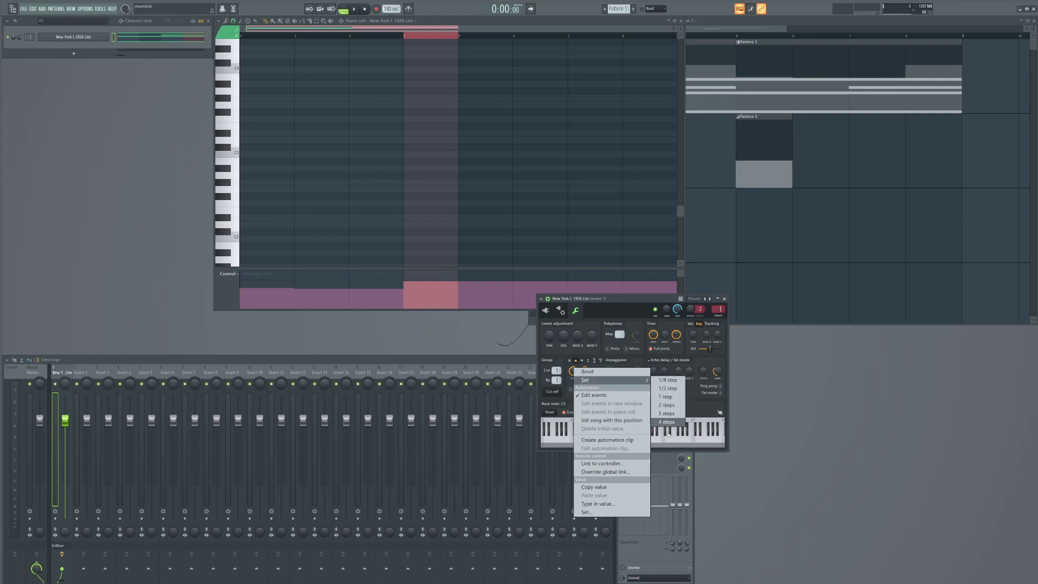
left_click(668, 380)
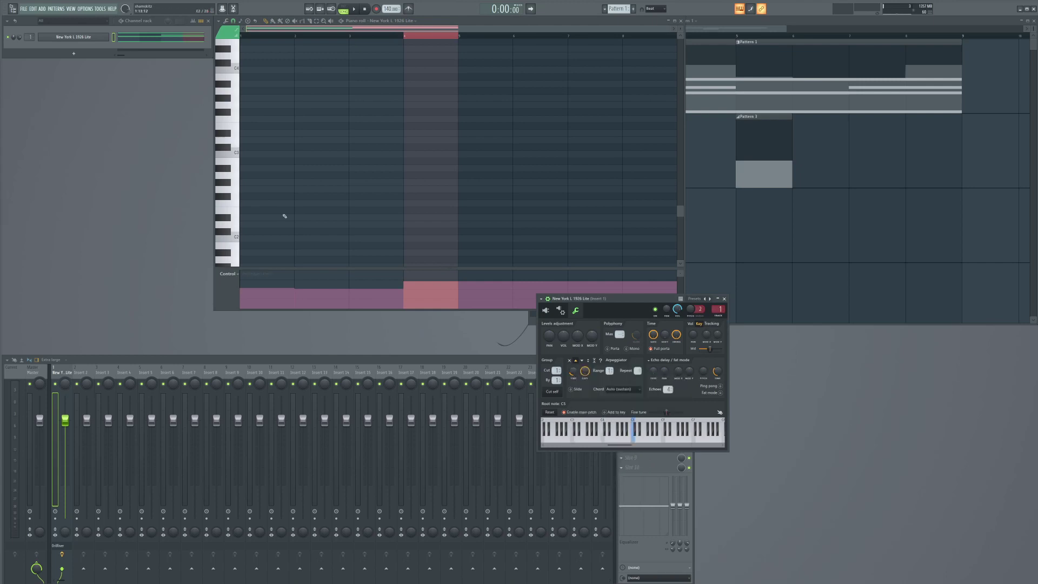
left_click(502, 22)
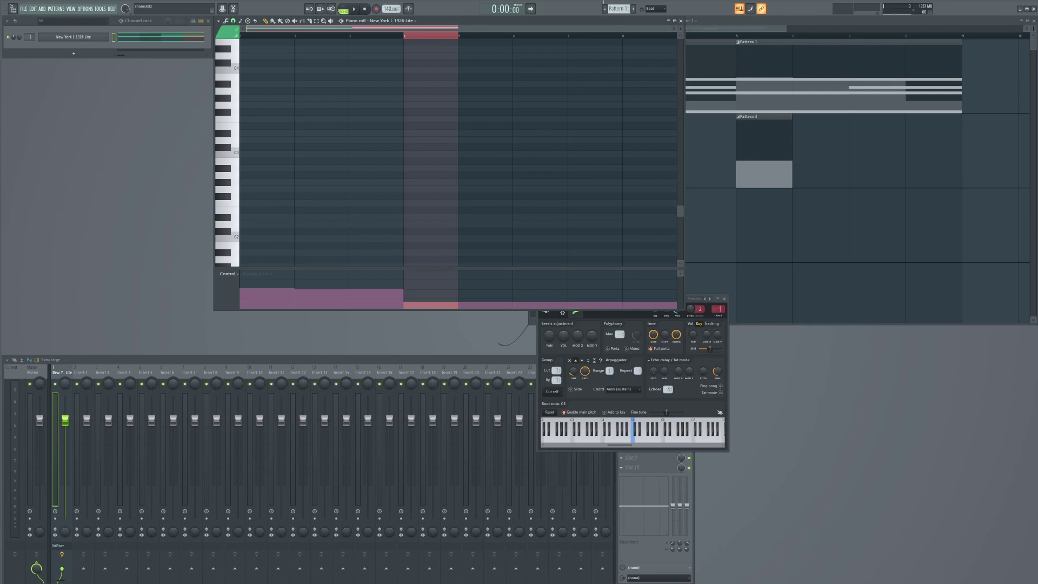
left_click(681, 21)
Step: Play the arrangement from the start to hear the arpeggio time changes
key("space")
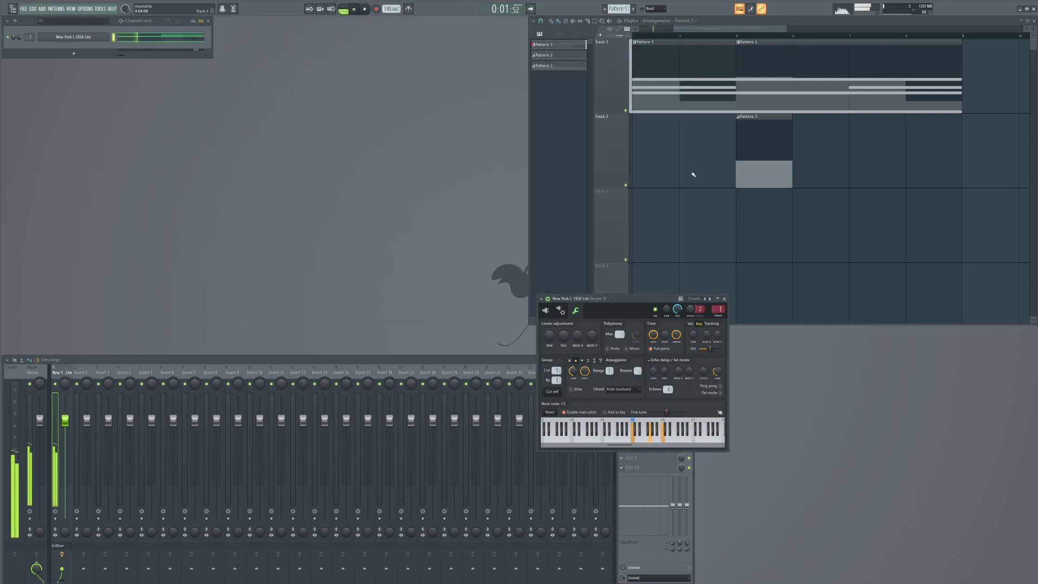
scroll(692, 172, "down", 3)
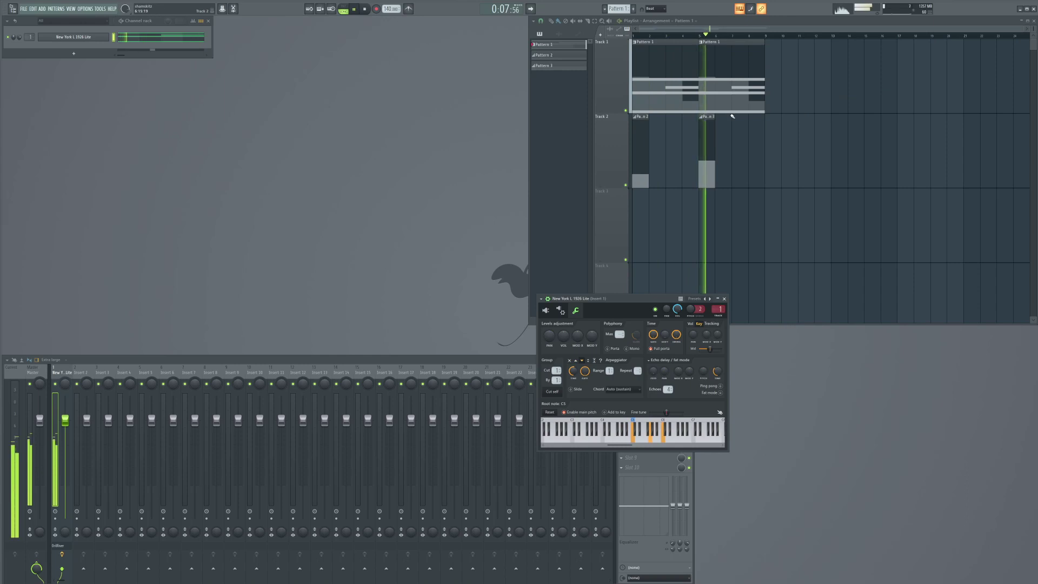
key("space")
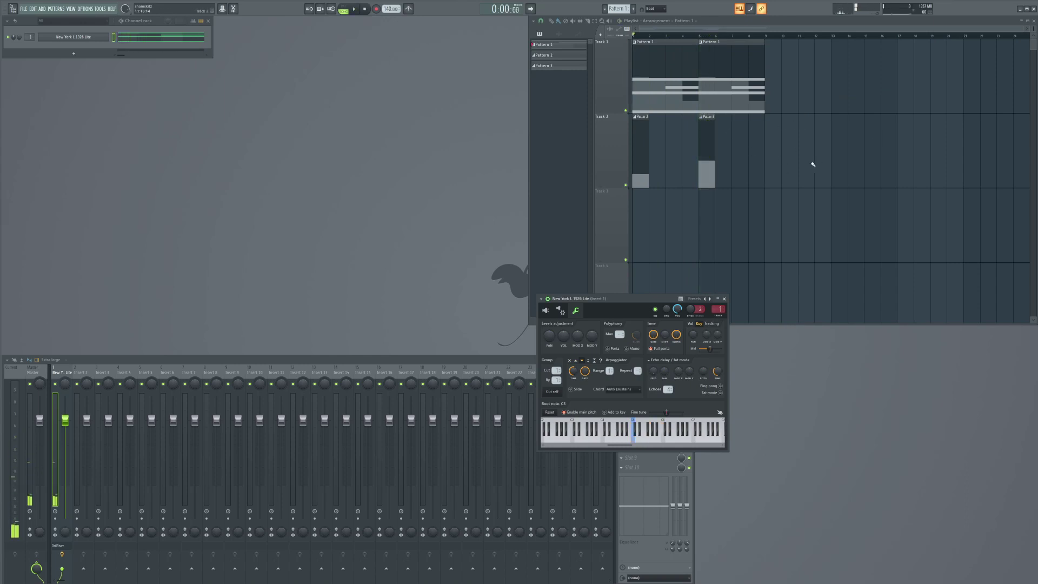
left_click(801, 161)
key("ctrl+a")
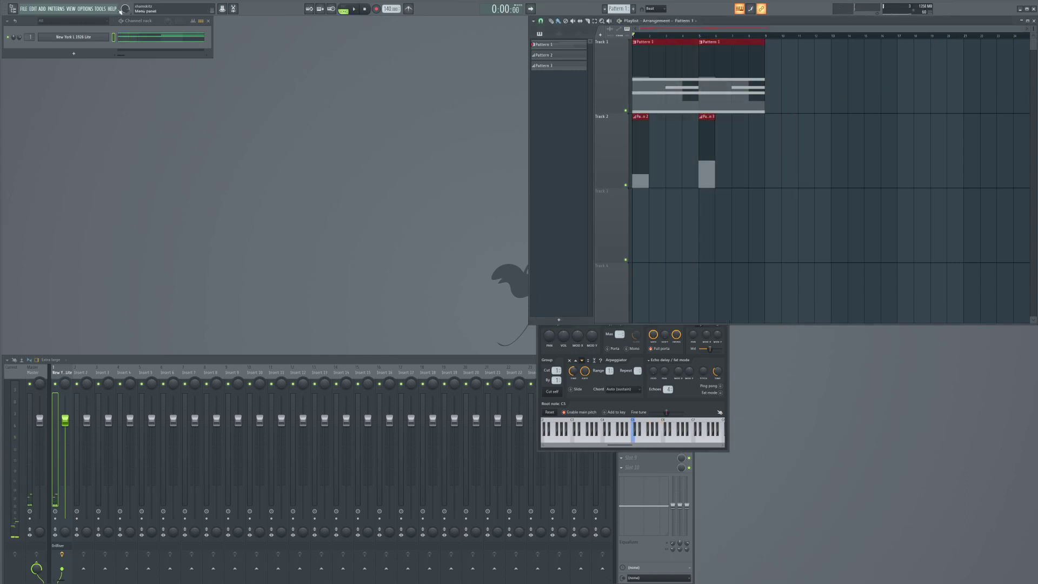
key("ctrl+d")
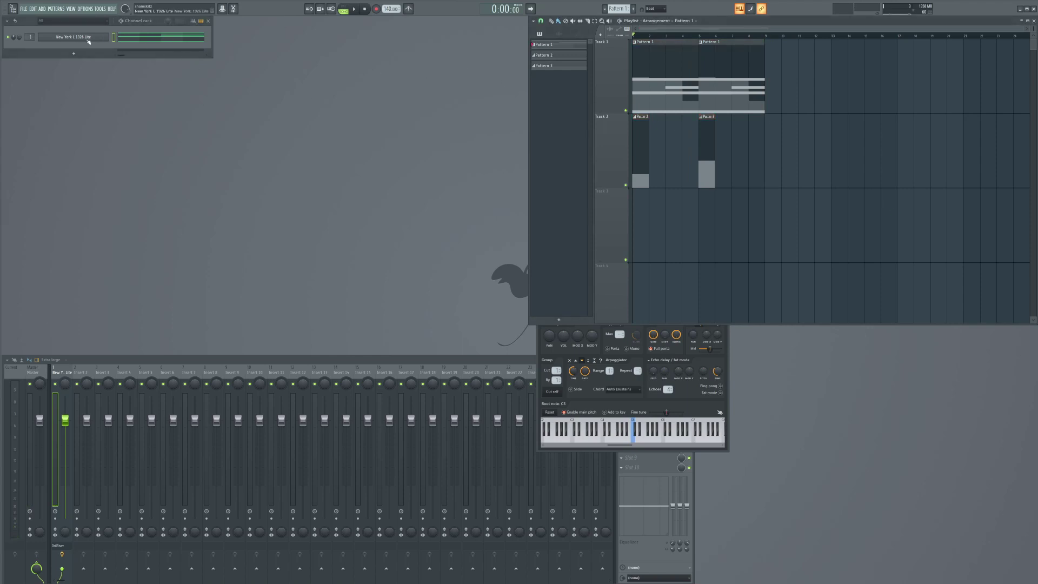
Step: Burn the New York L 1926 Lite channel's MIDI to a new pattern, resetting the arpeggiator, echo feedback and swing mix
right_click(107, 36)
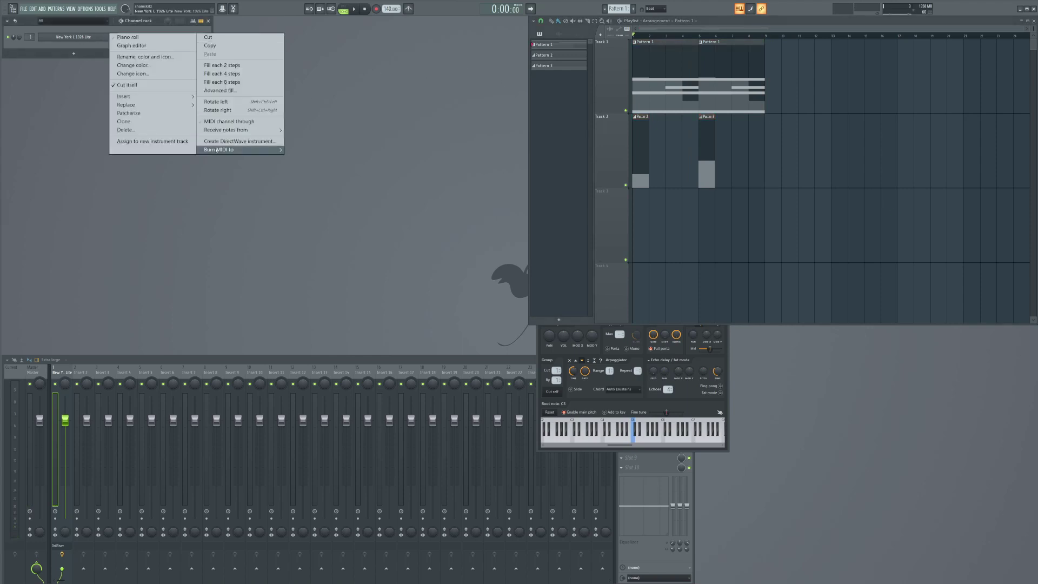
mouse_move(271, 150)
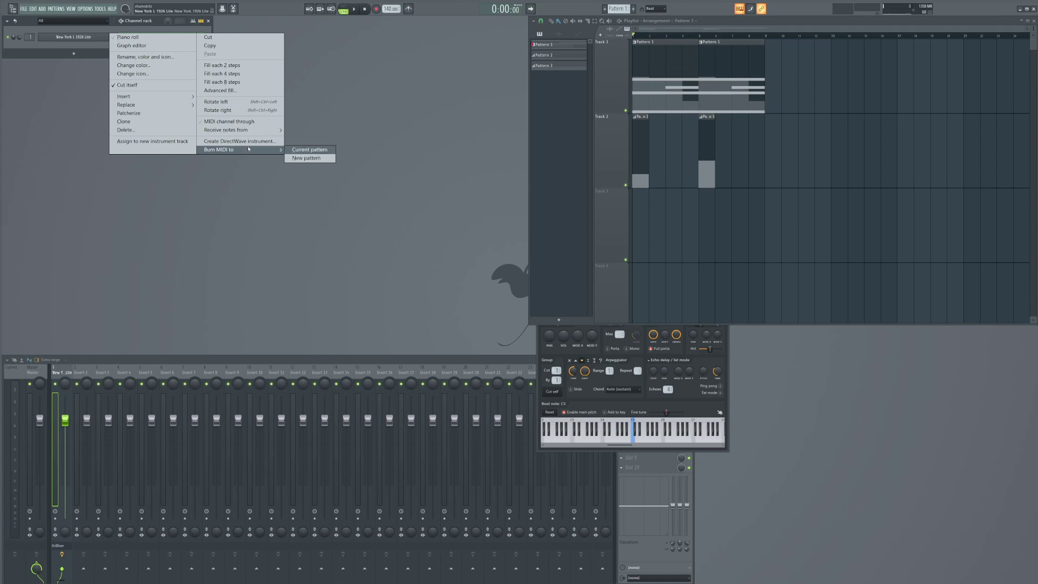
left_click(305, 150)
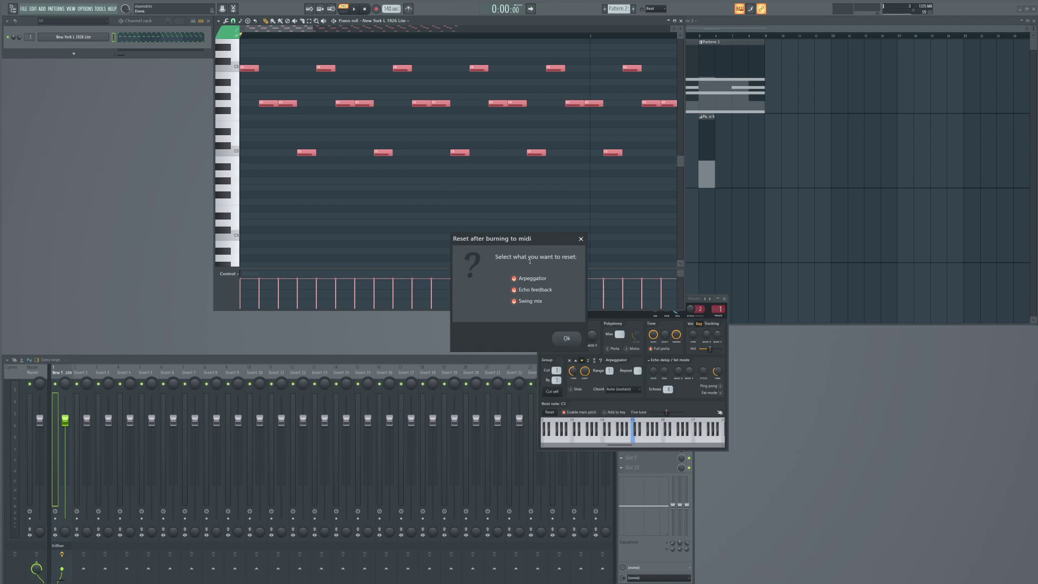
left_click(563, 339)
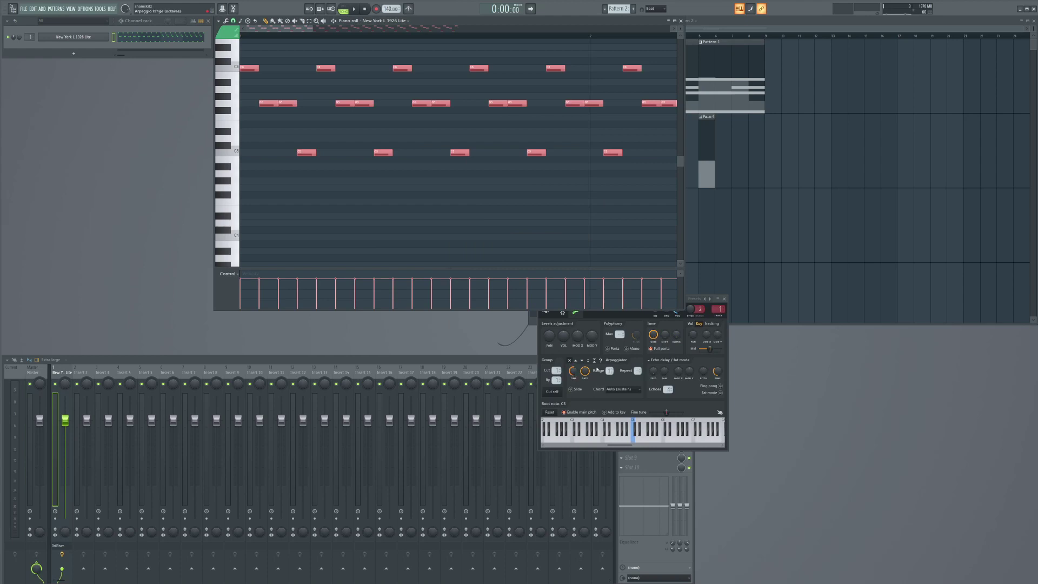
Step: Place the burned Pattern 2 on Track 3 at the start of the playlist
left_click(851, 202)
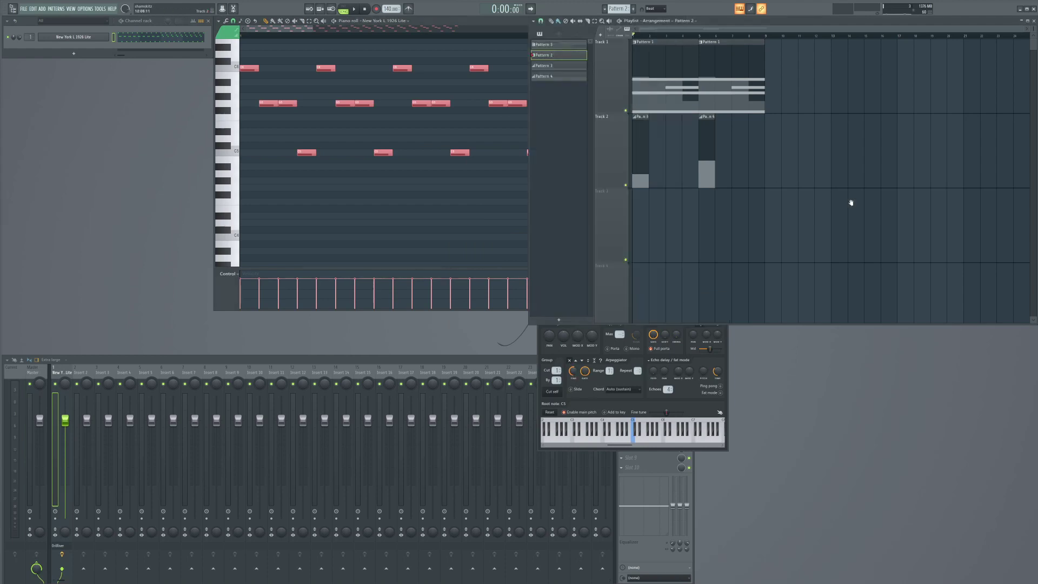
left_click(644, 235)
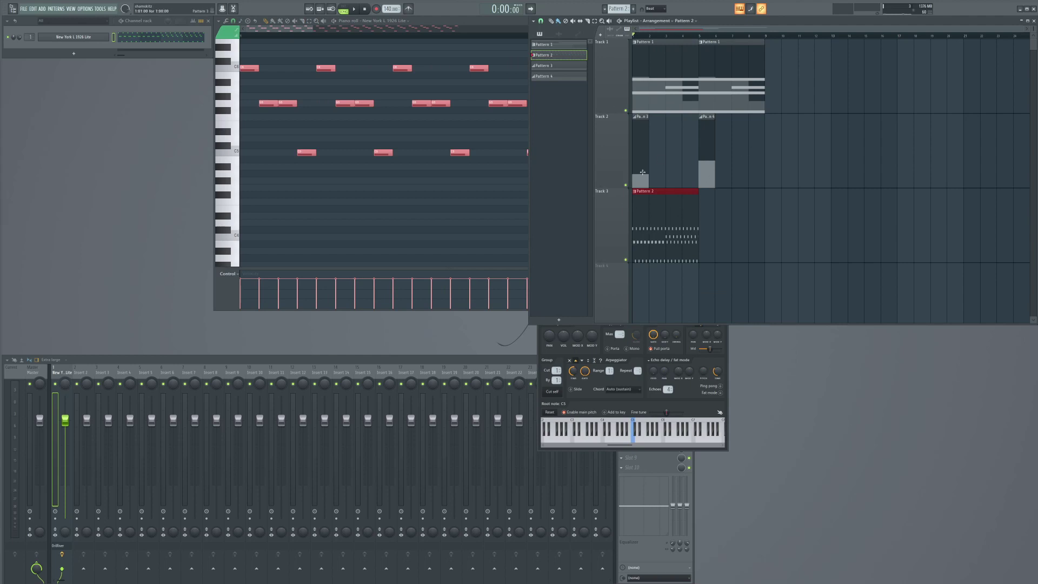
scroll(665, 187, "up", 4)
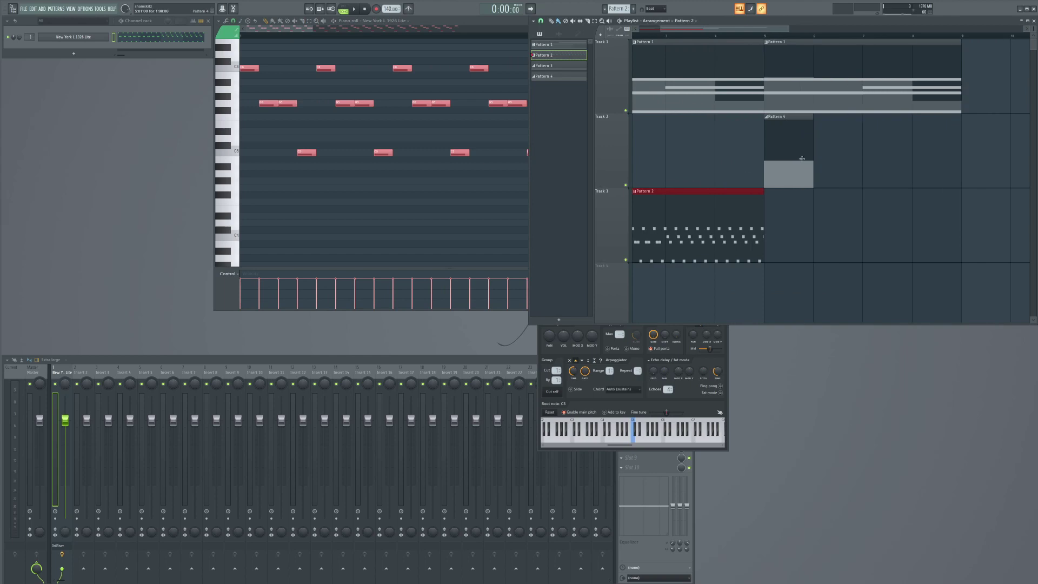
Step: Place Pattern 3 at the start of Track 2 in the playlist
scroll(732, 149, "down", 3)
left_click(648, 186)
left_click(645, 119)
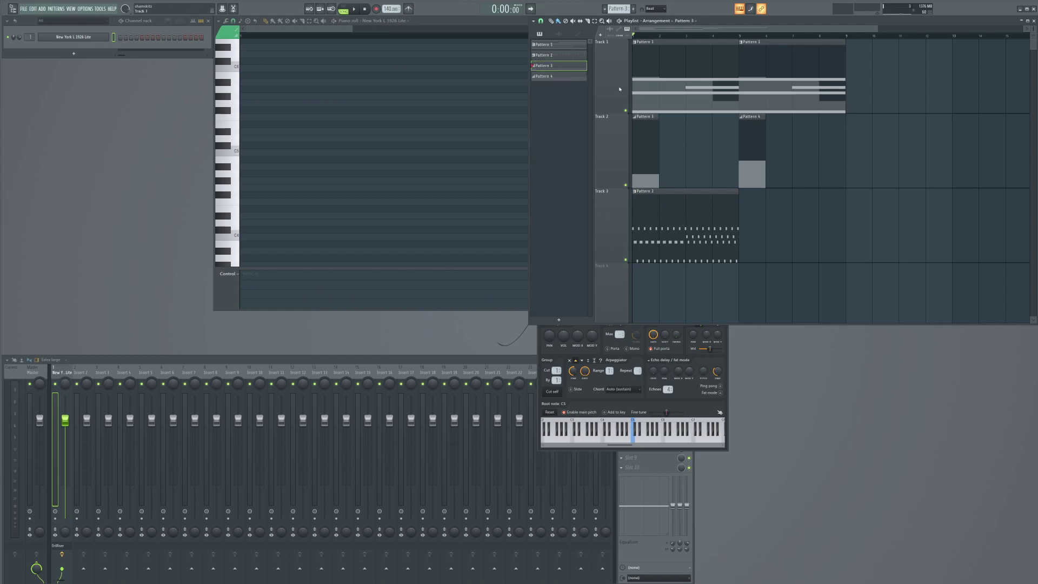
Step: Solo Track 3 and play it to hear the burned notes on their own
left_click(624, 109)
left_click(626, 185)
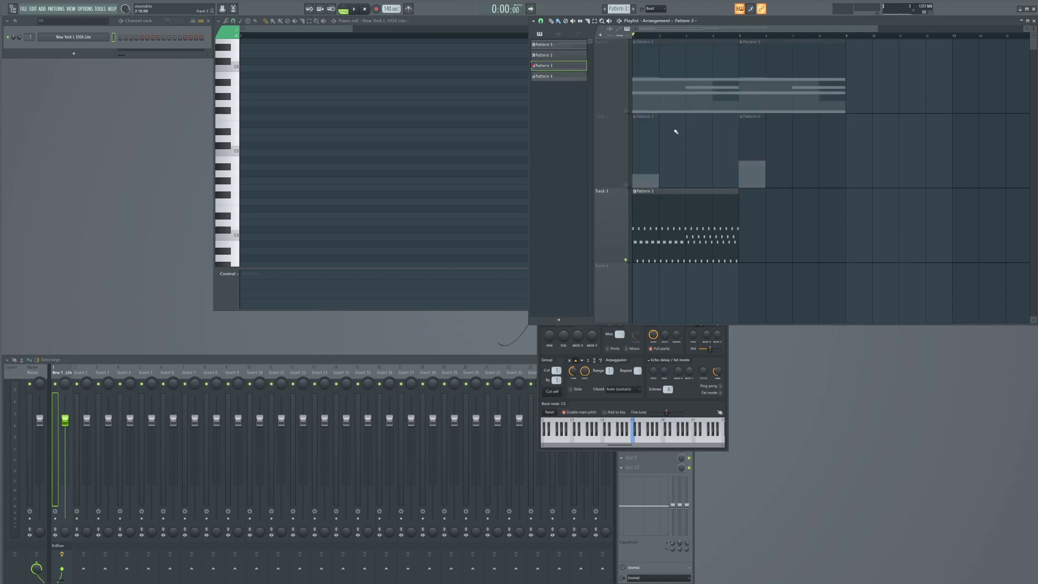
key("space")
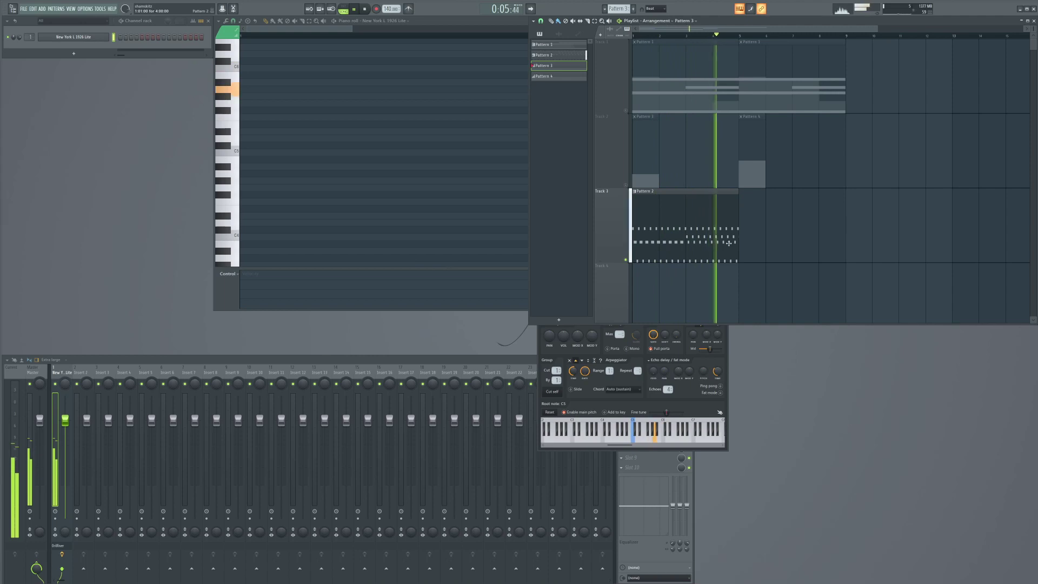
key("space")
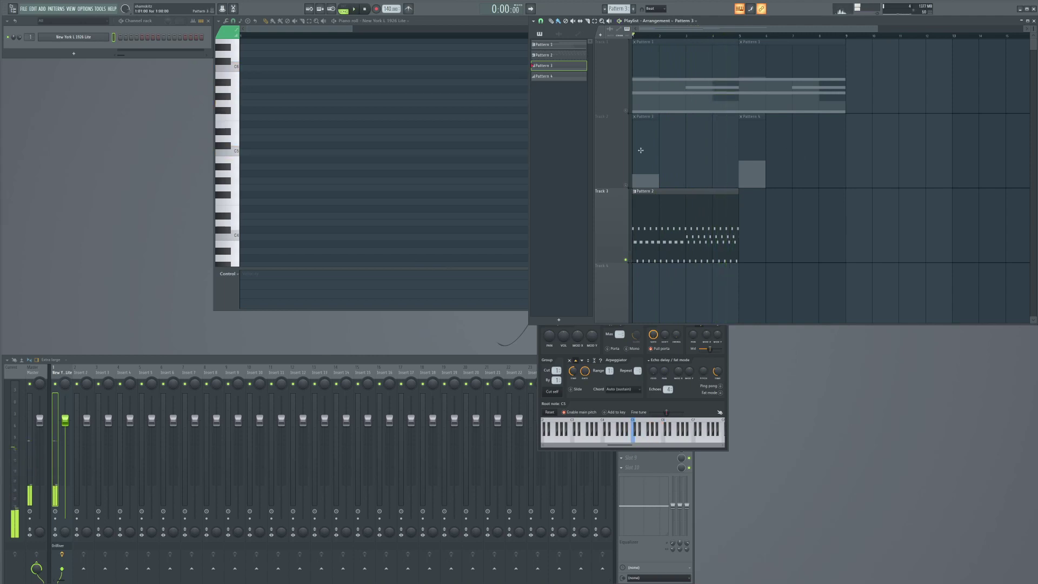
Step: Delete every pattern clip from Tracks 1, 2 and 3 of the playlist
right_click(665, 223)
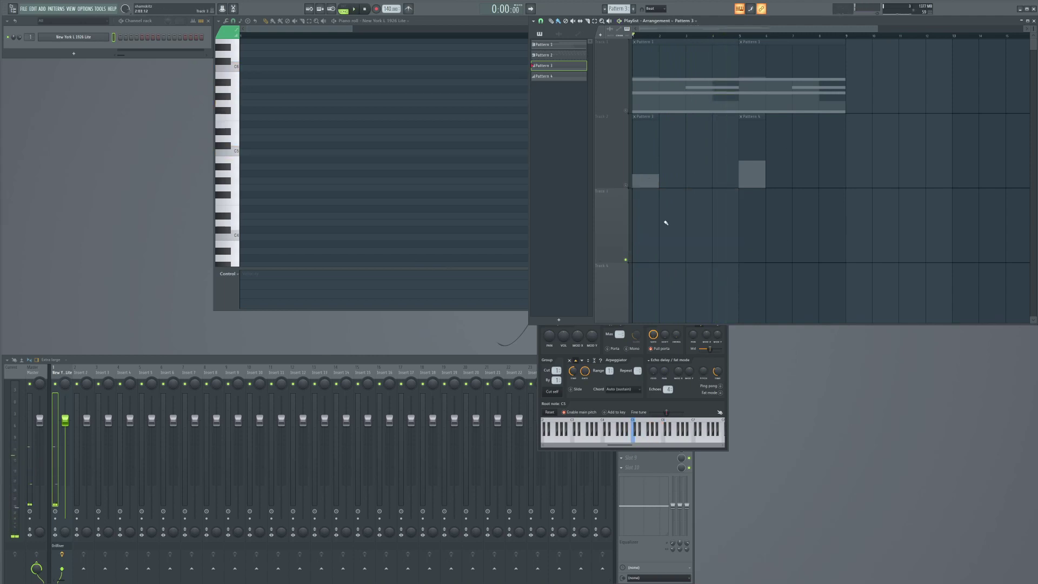
right_click(687, 95)
right_click(794, 94)
right_click(751, 173)
right_click(646, 181)
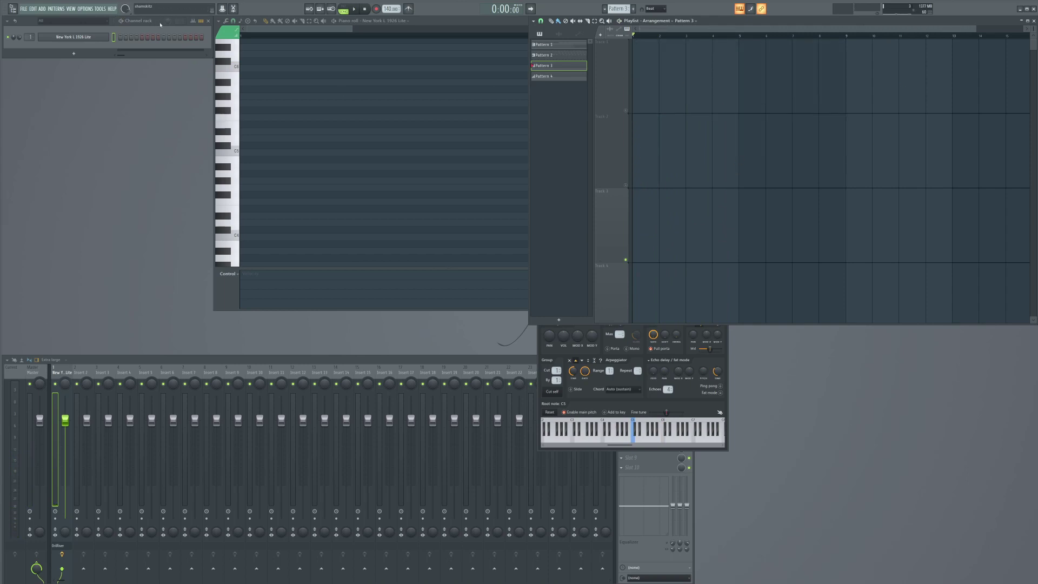
Step: Delete all the existing patterns, Pattern 1 through Pattern 4, from the project
left_click(560, 50)
left_click(557, 76, "shift")
right_click(558, 76)
left_click(575, 181)
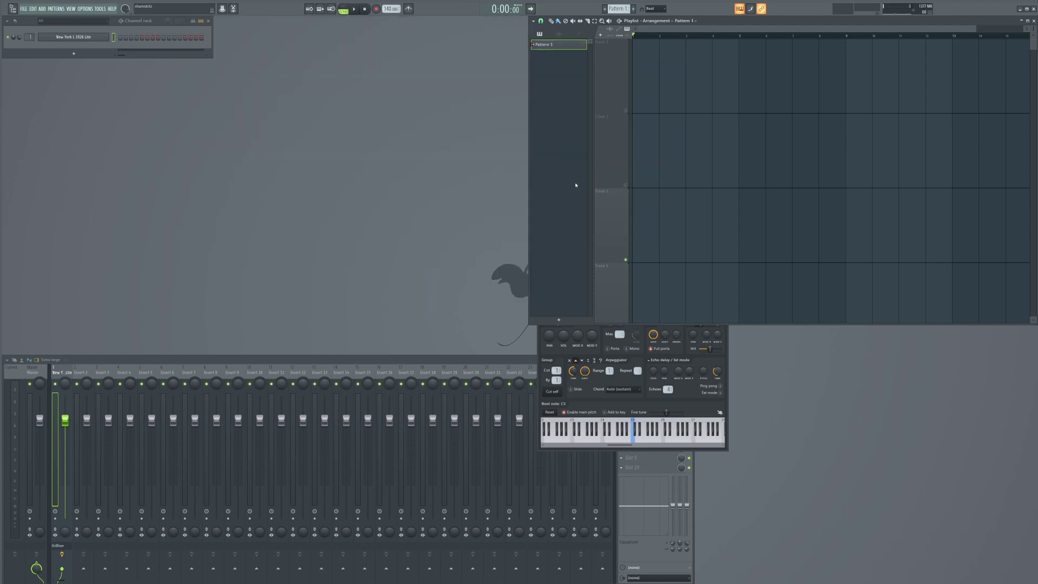
Step: Open the New York L 1926 Lite channel's Piano roll, switch to a different green note colour, and place a two-bar C4 note
right_click(105, 37)
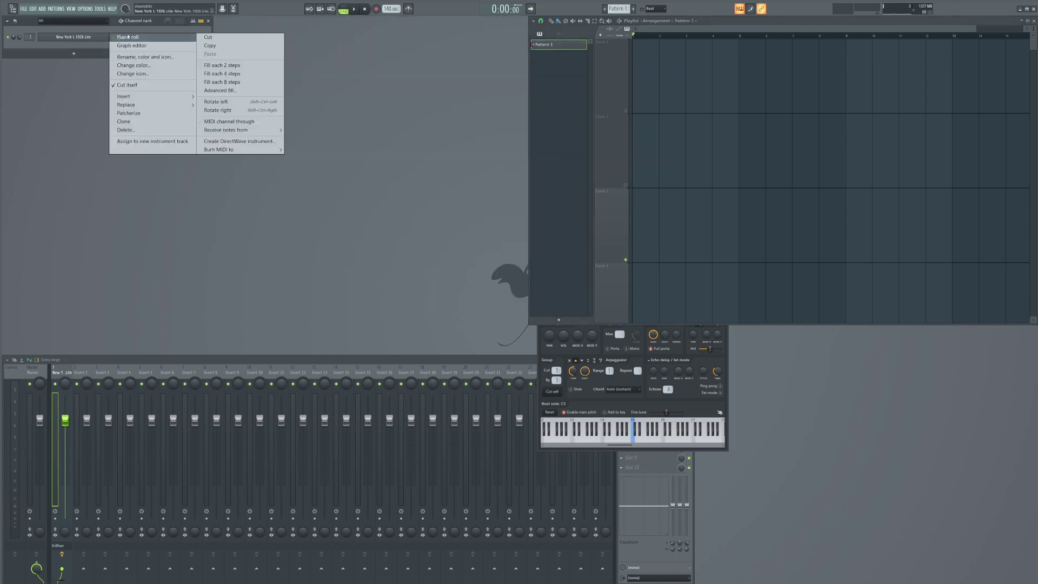
left_click(136, 37)
left_click(227, 237)
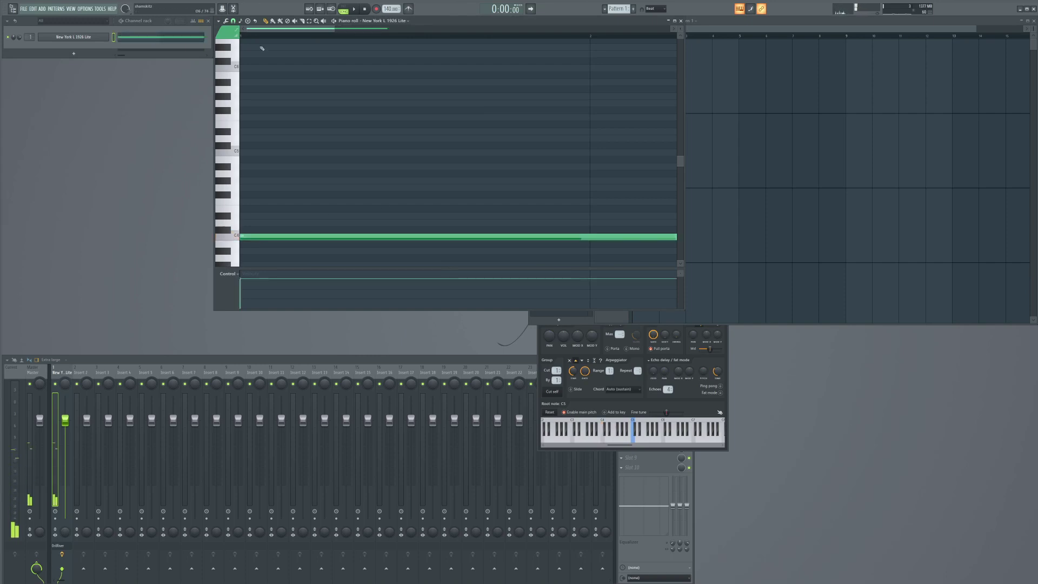
key("ctrl+z")
left_click(227, 31)
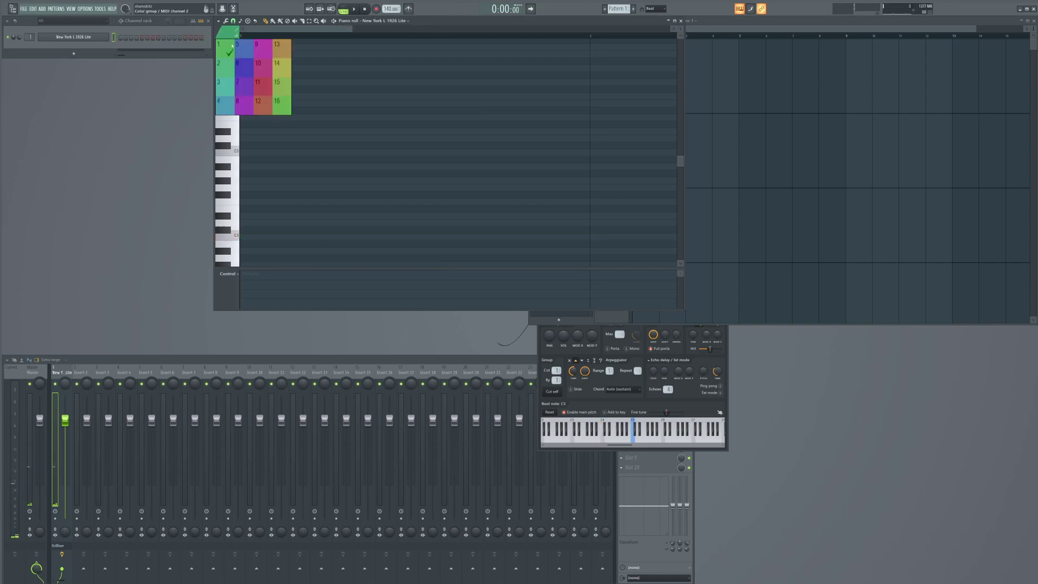
left_click(233, 236)
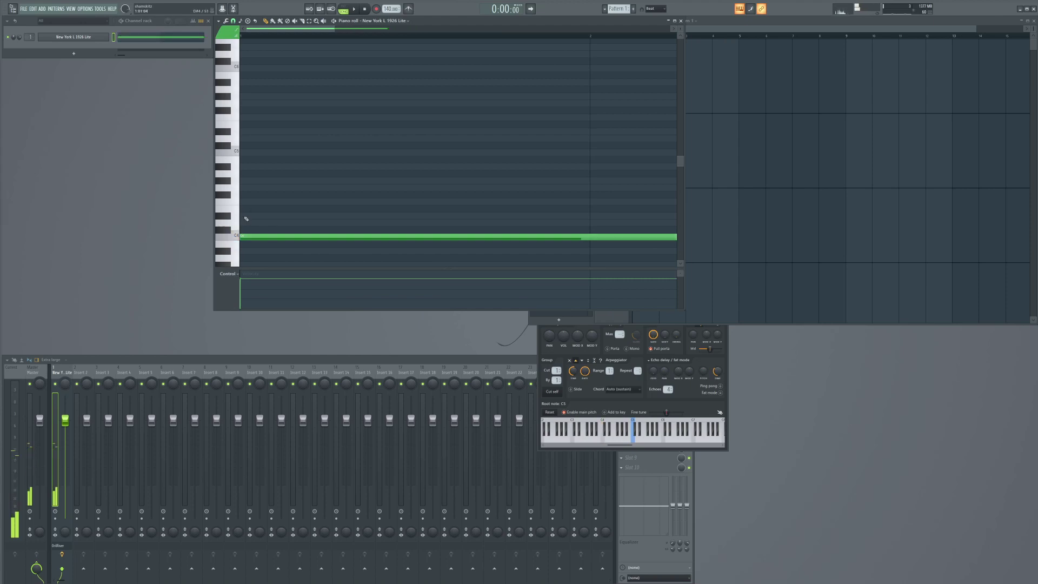
Step: Stack two-bar D#4, G4, C5, D5 and D#5 notes above the C4 note to build the chord
left_click(240, 216)
left_click(238, 187)
left_click(240, 160)
right_click(240, 160)
left_click(240, 152)
left_click(242, 139)
left_click(242, 131)
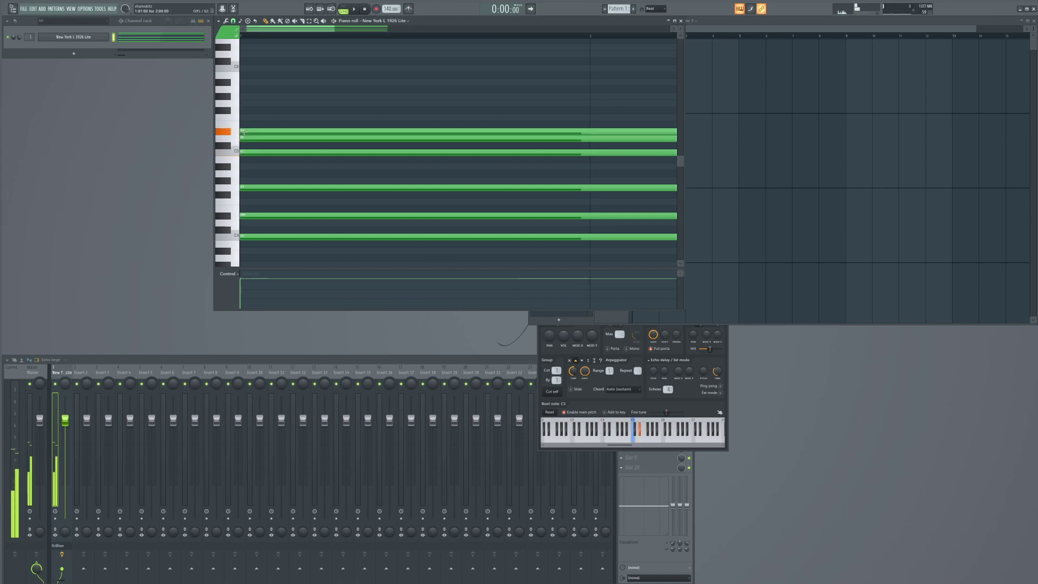
Step: Place Pattern 1 at the start of Track 1 with all tracks unmuted, and play the held chord
key("space")
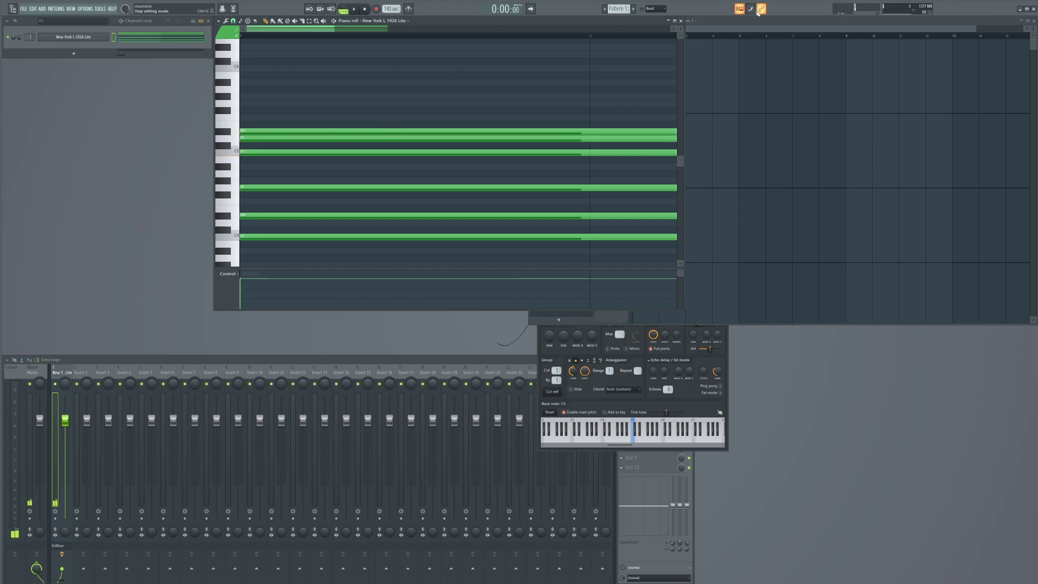
left_click(758, 9)
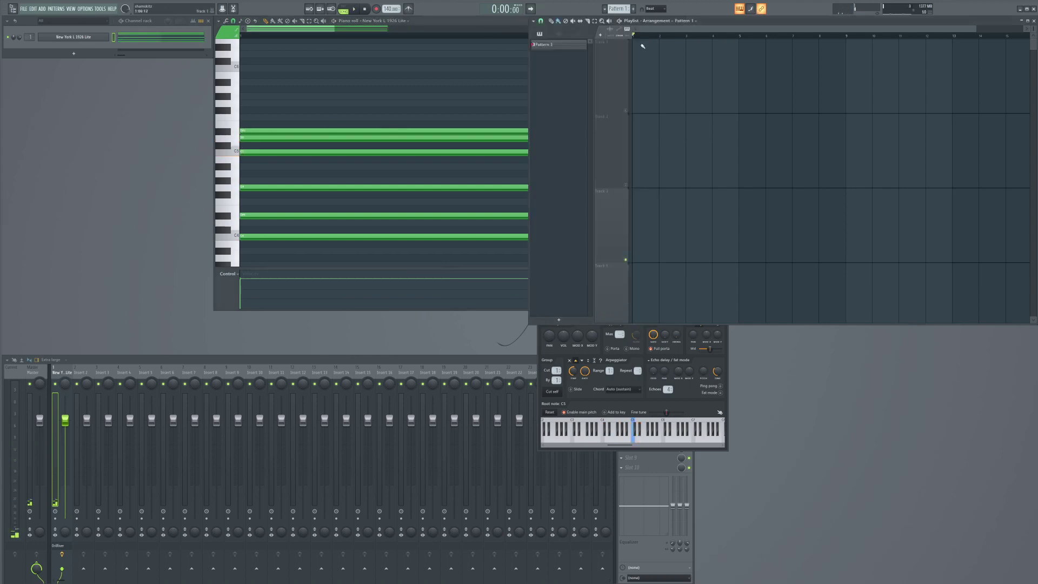
left_click(629, 111)
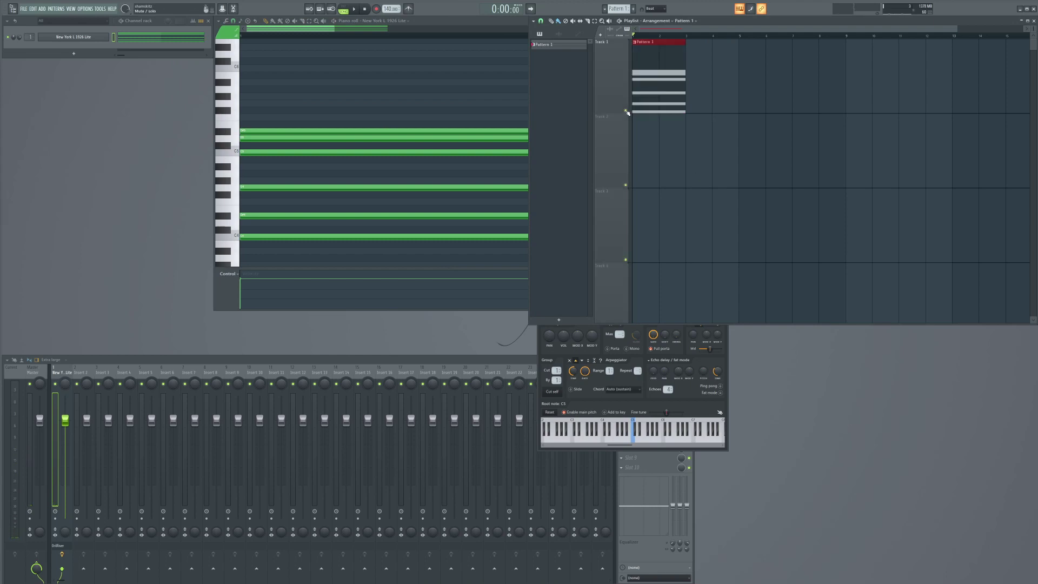
key("space")
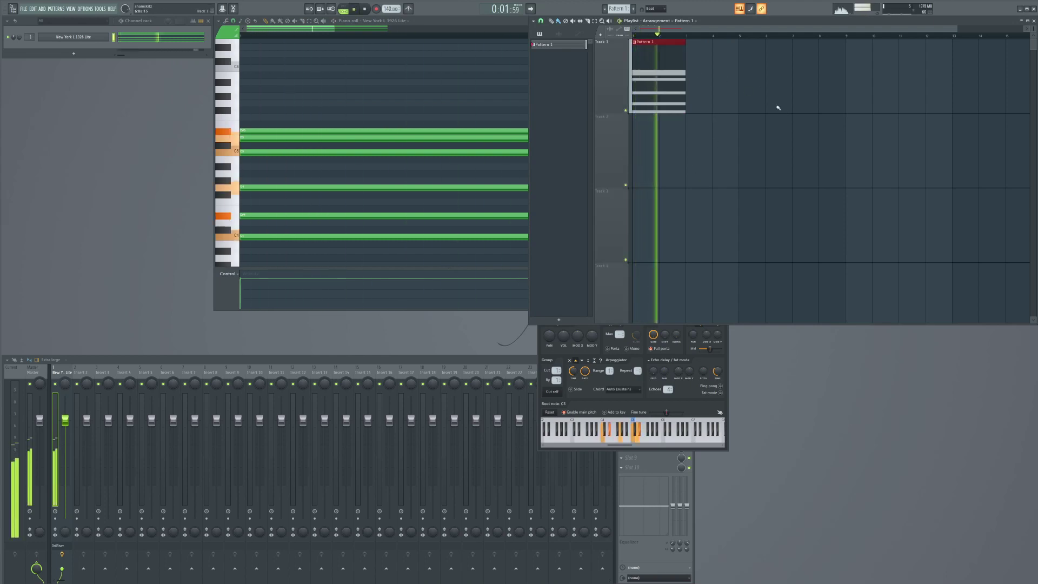
key("space")
Step: Shorten the D#5 note to end after bar 1 and add a one-bar F5 note in bar 2
left_click(405, 70)
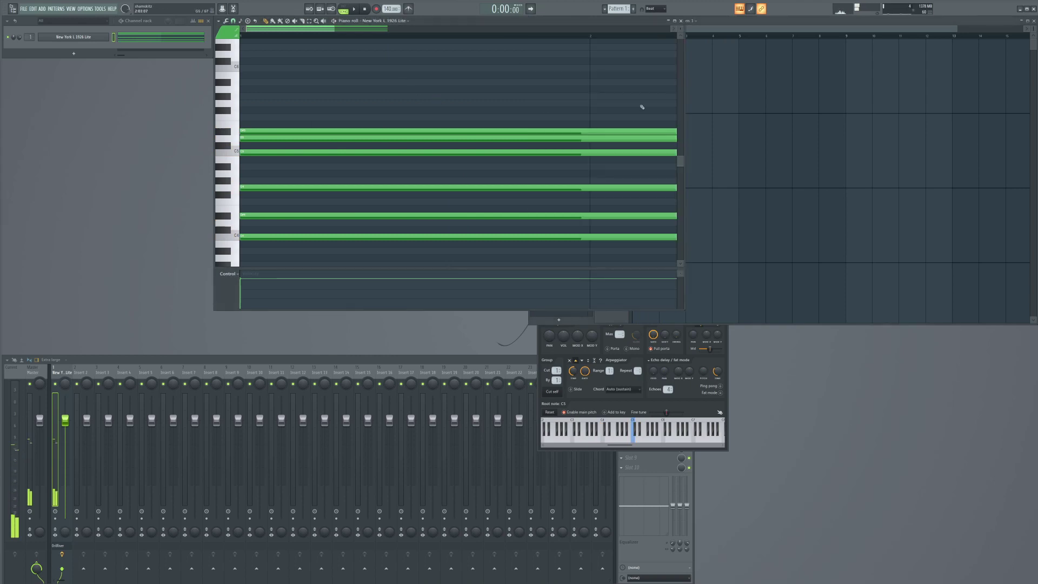
scroll(523, 121, "down", 4)
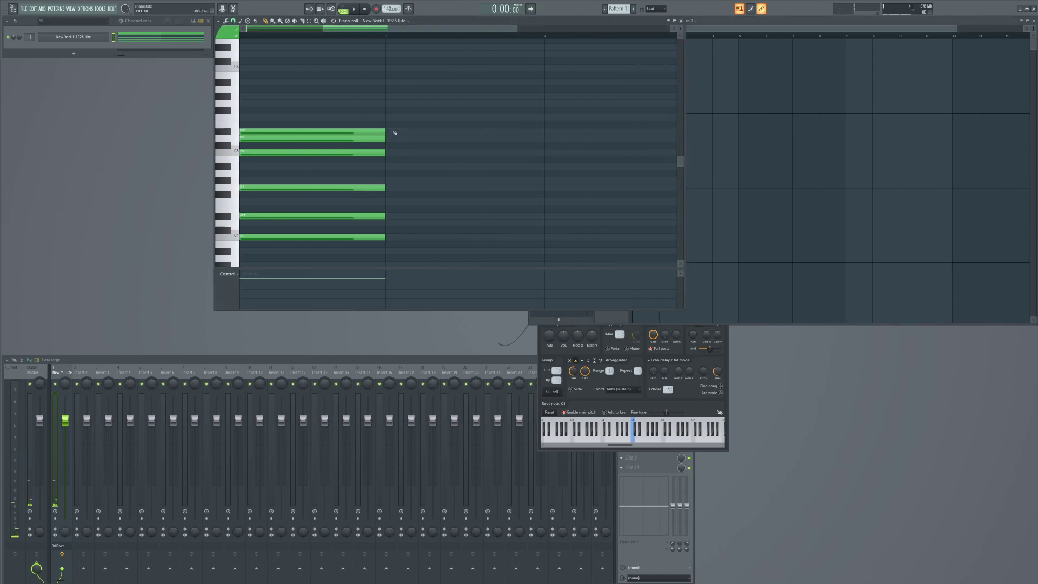
scroll(391, 130, "up", 3)
scroll(566, 149, "down", 1)
scroll(597, 141, "up", 1)
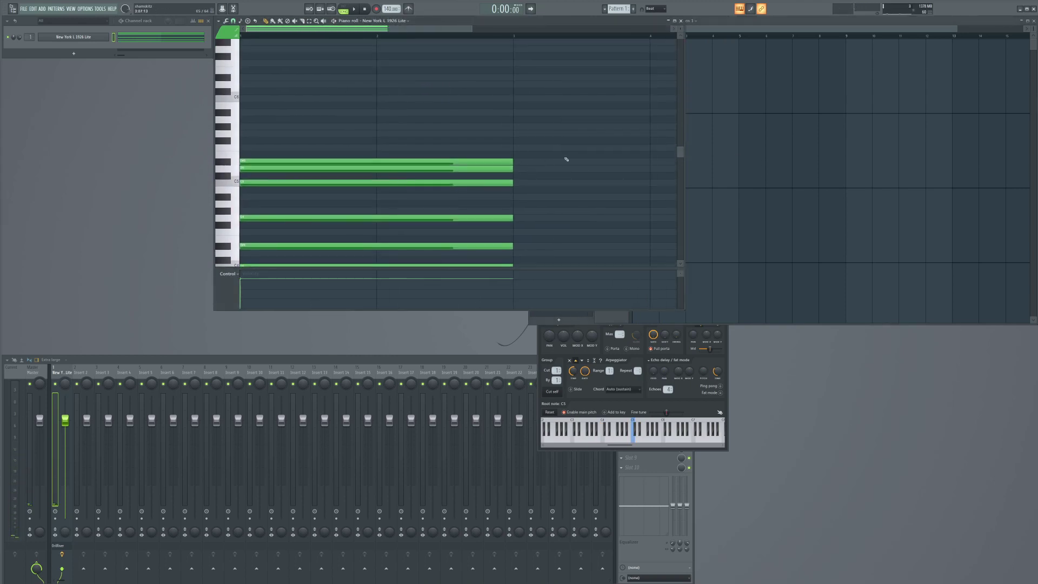
left_click_drag(512, 160, 414, 163)
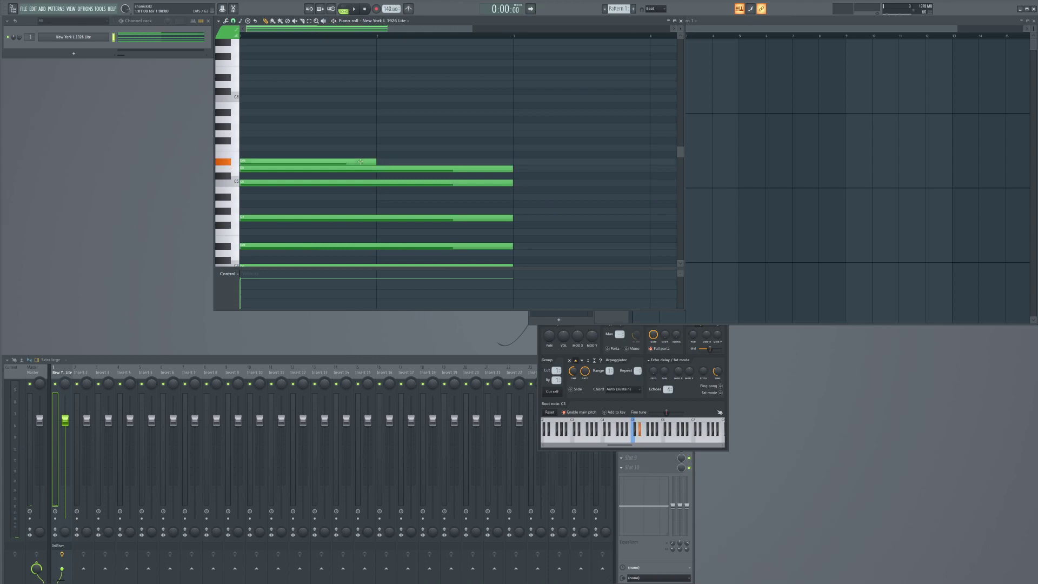
left_click(480, 147)
Step: Shorten the D5 and D#4 notes to end after bar 1 while listening to the pattern
key("space")
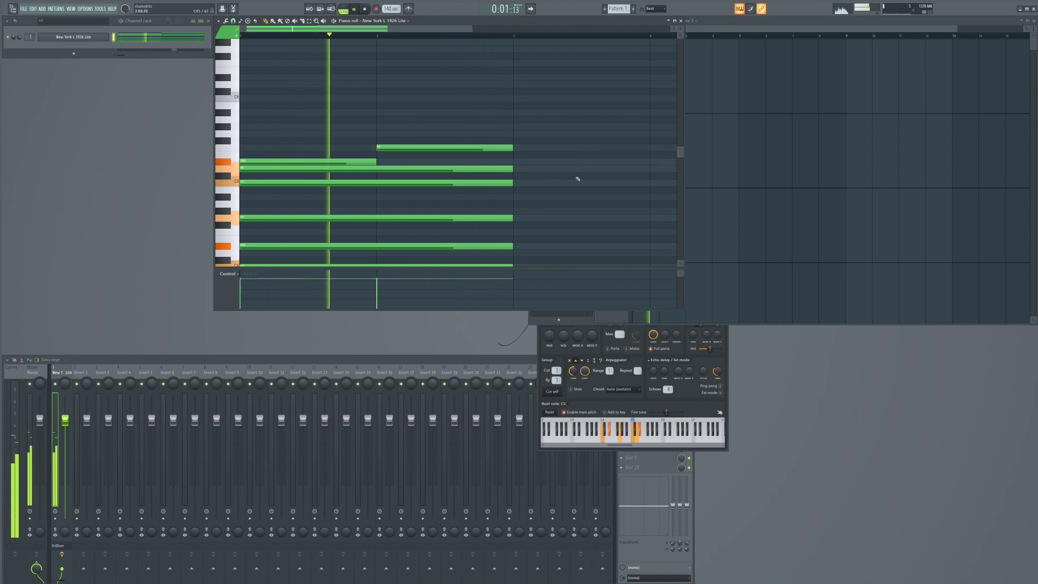
scroll(560, 225, "down", 5)
scroll(540, 178, "up", 2)
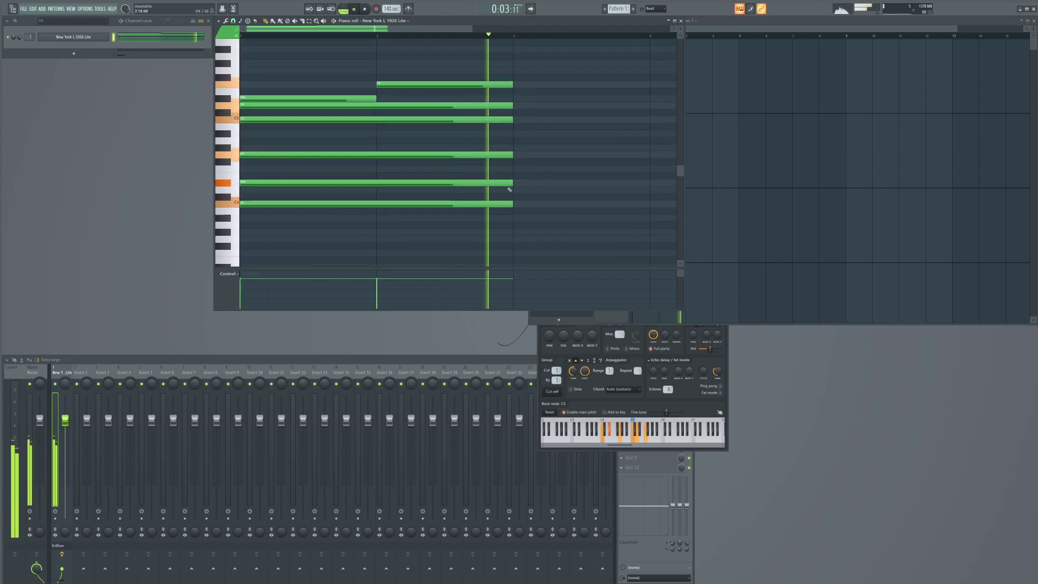
left_click_drag(512, 105, 387, 107)
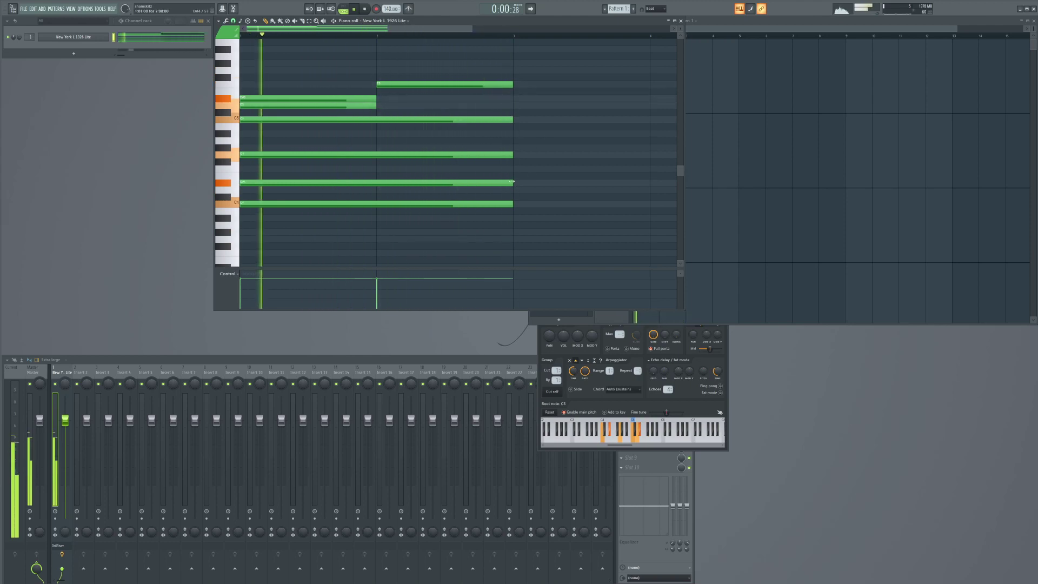
left_click_drag(513, 182, 377, 183)
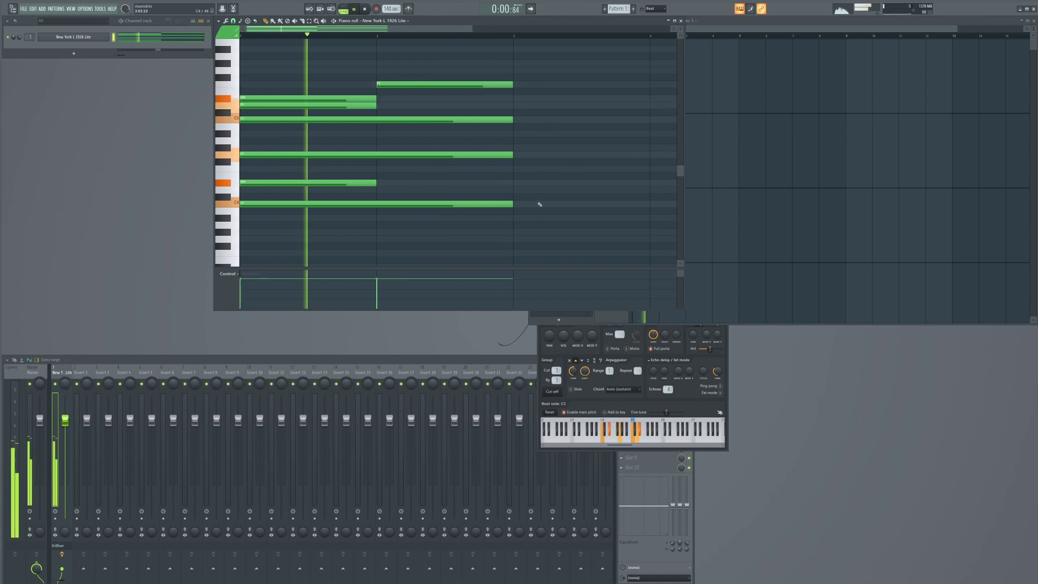
key("space")
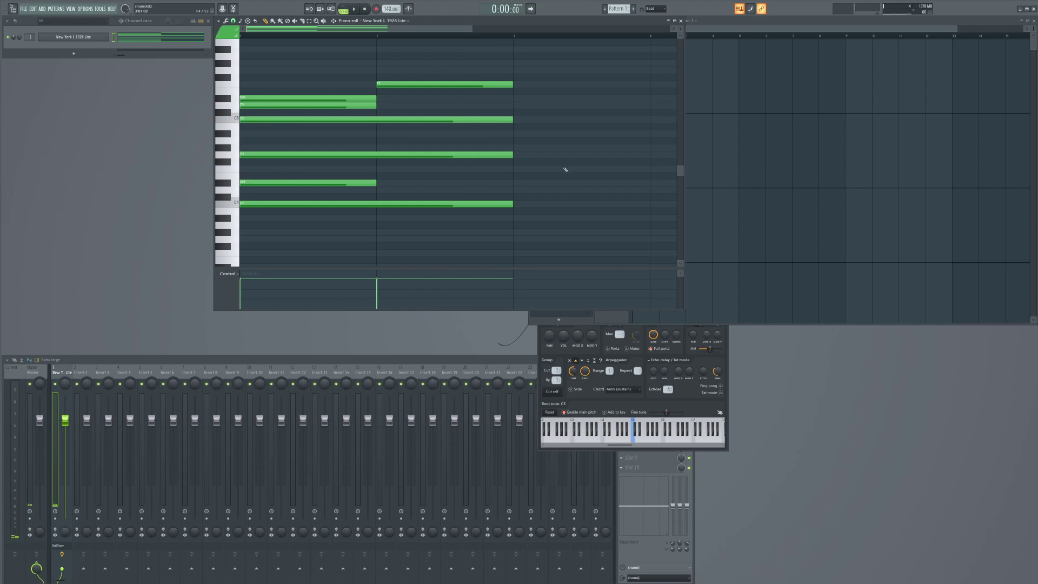
Step: Reopen Pattern 1's notes from the playlist and show the channel's arpeggio direction in the Piano roll's control lane
scroll(562, 232, "up", 4)
scroll(547, 228, "down", 3)
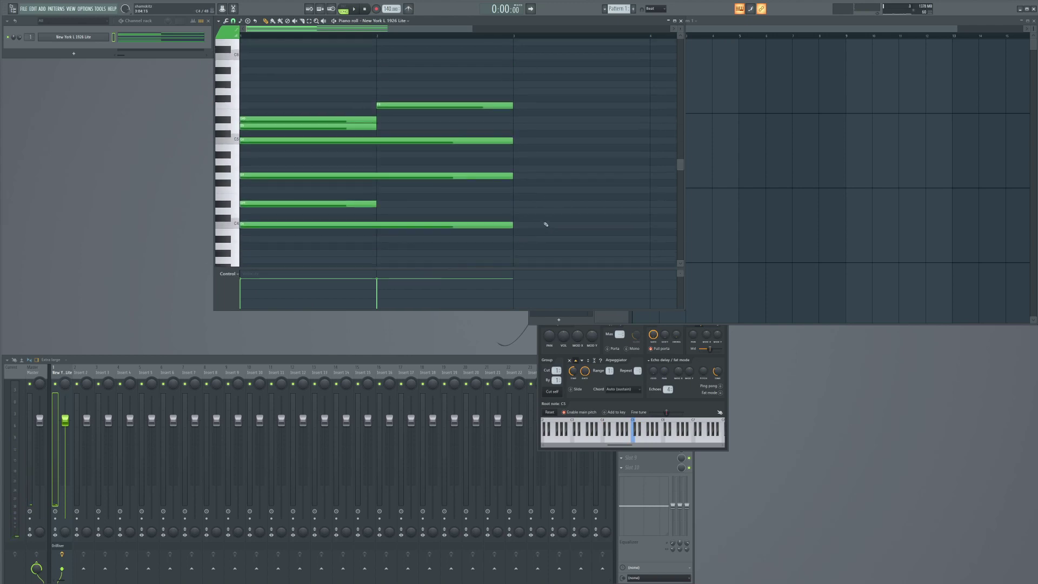
scroll(546, 224, "down", 2)
left_click(777, 21)
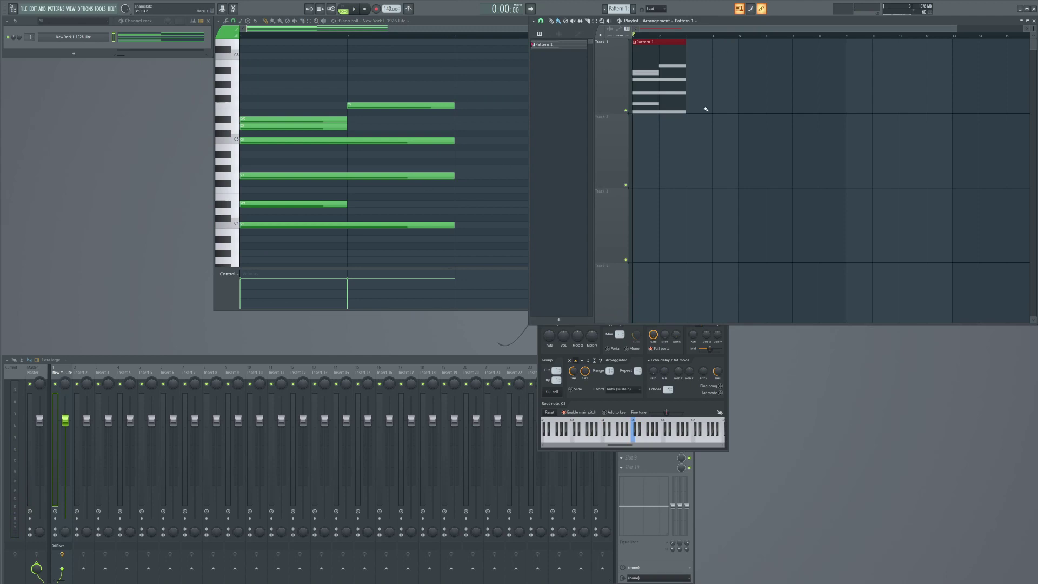
double_click(650, 87)
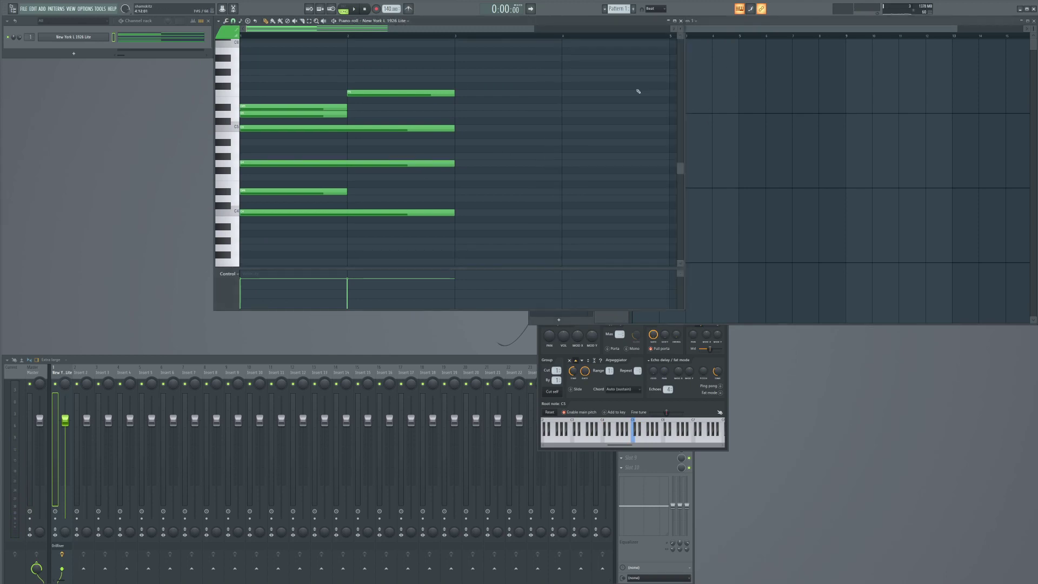
left_click(232, 274)
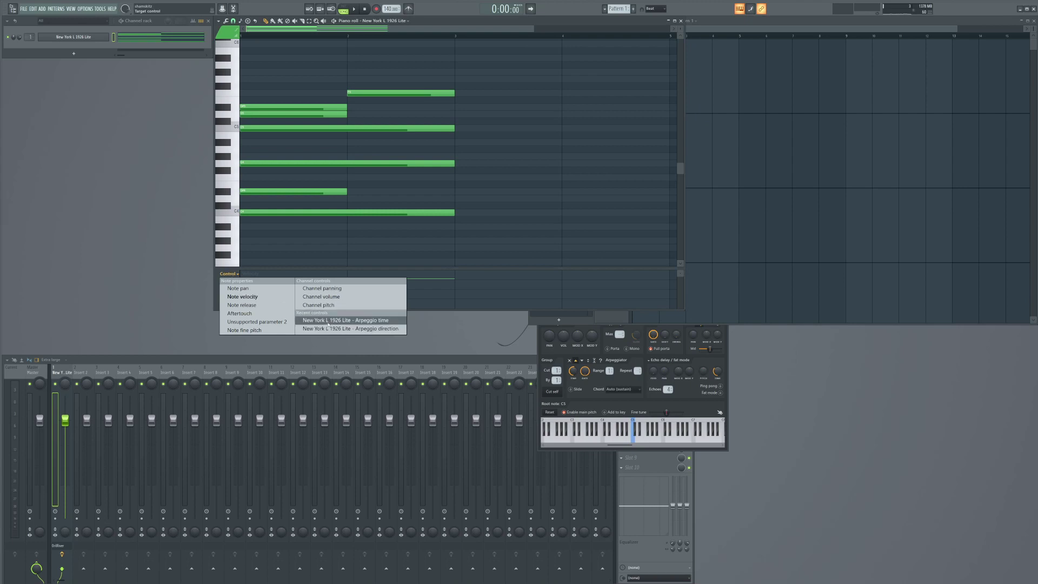
left_click(374, 329)
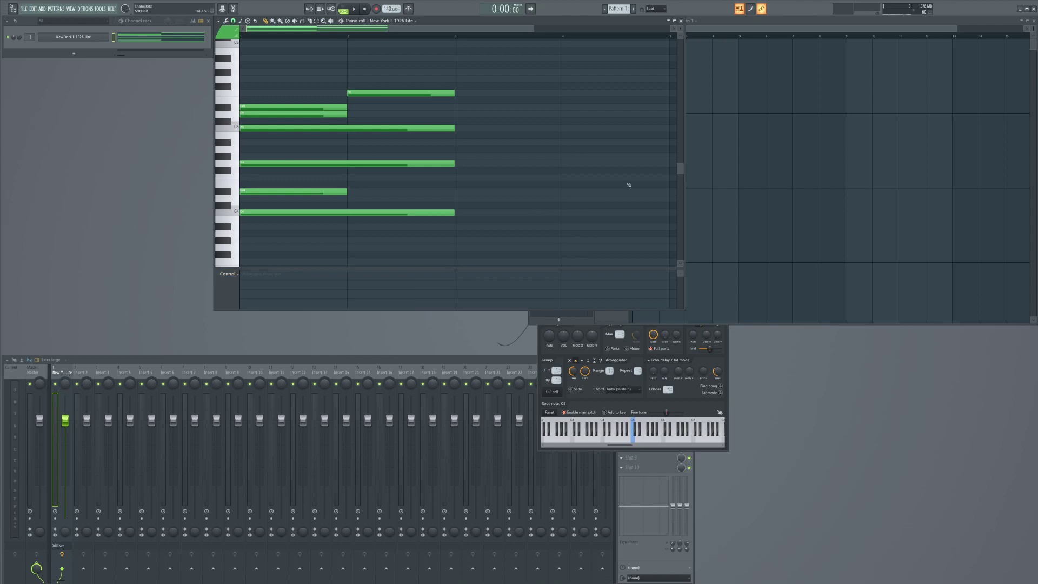
Step: Set a low arpeggio direction value for bar 1 and a higher one from bar 2 onward, and play the result
left_click(233, 20)
left_click(356, 300)
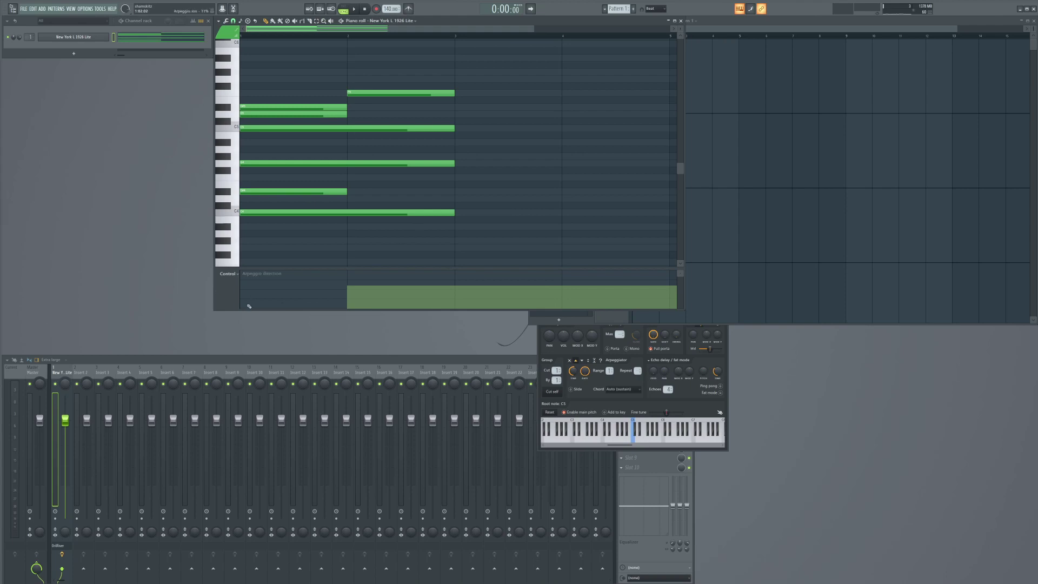
left_click(243, 306)
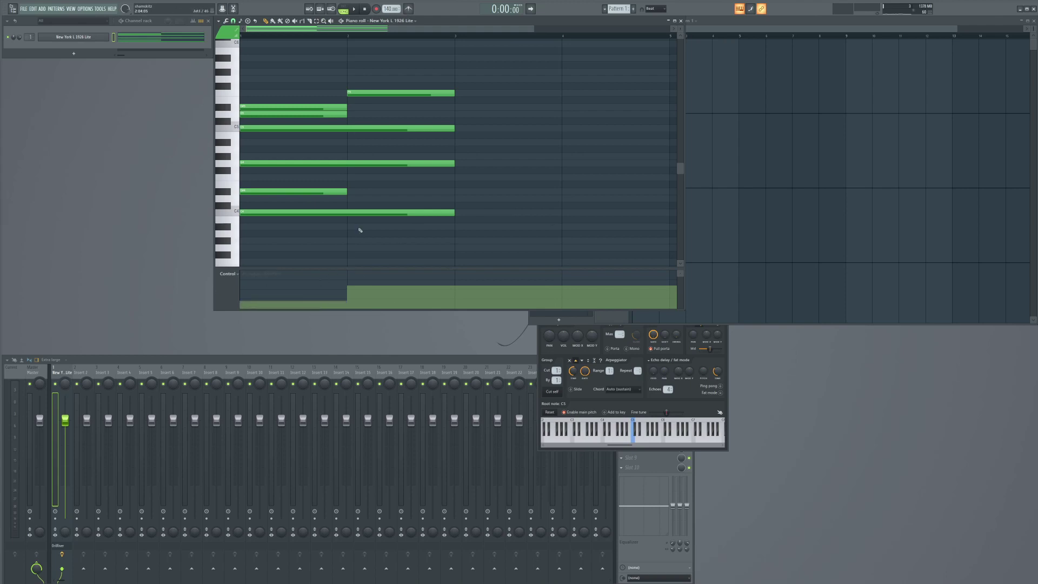
key("space")
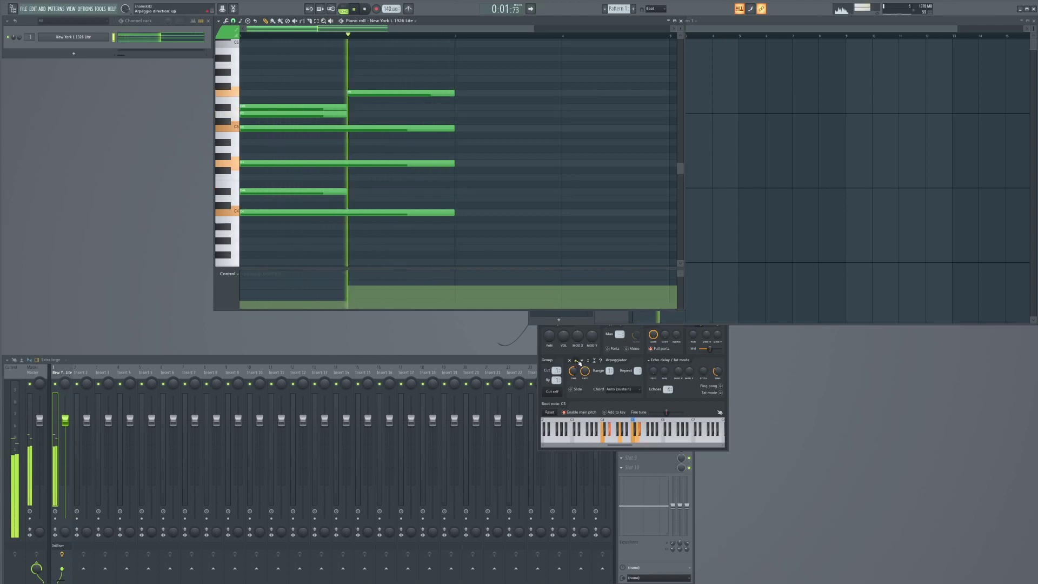
key("space")
Step: Burn the New York L 1926 Lite channel's arpeggiated chords to MIDI notes in a new pattern
scroll(614, 36, "down", 2)
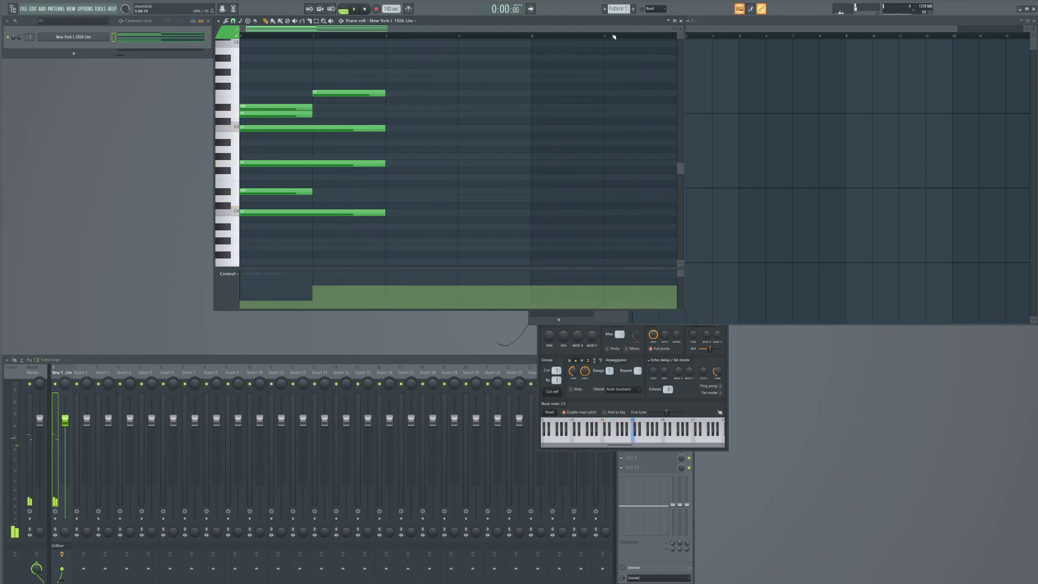
right_click(84, 37)
mouse_move(270, 149)
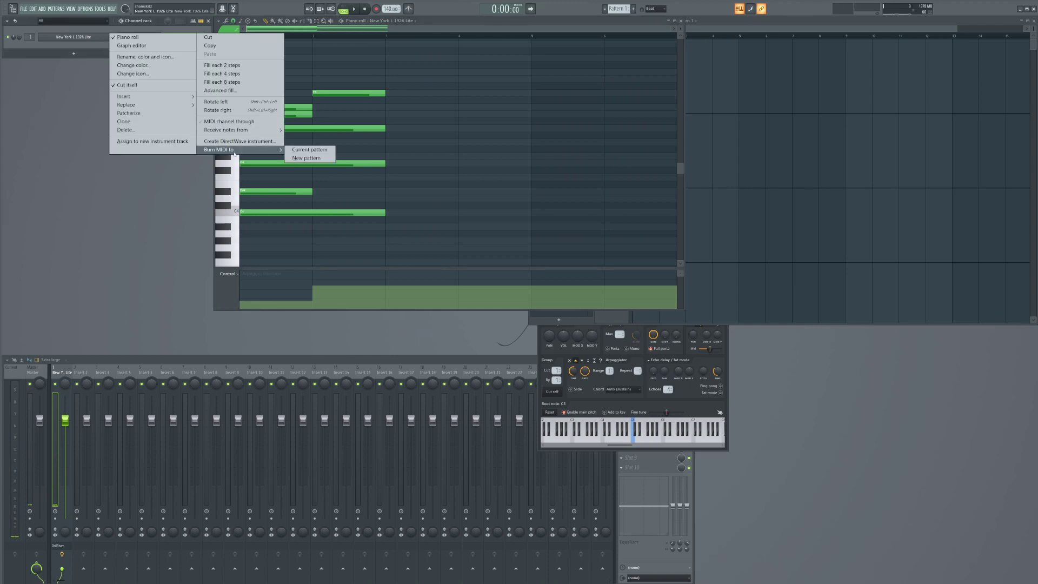
left_click(307, 157)
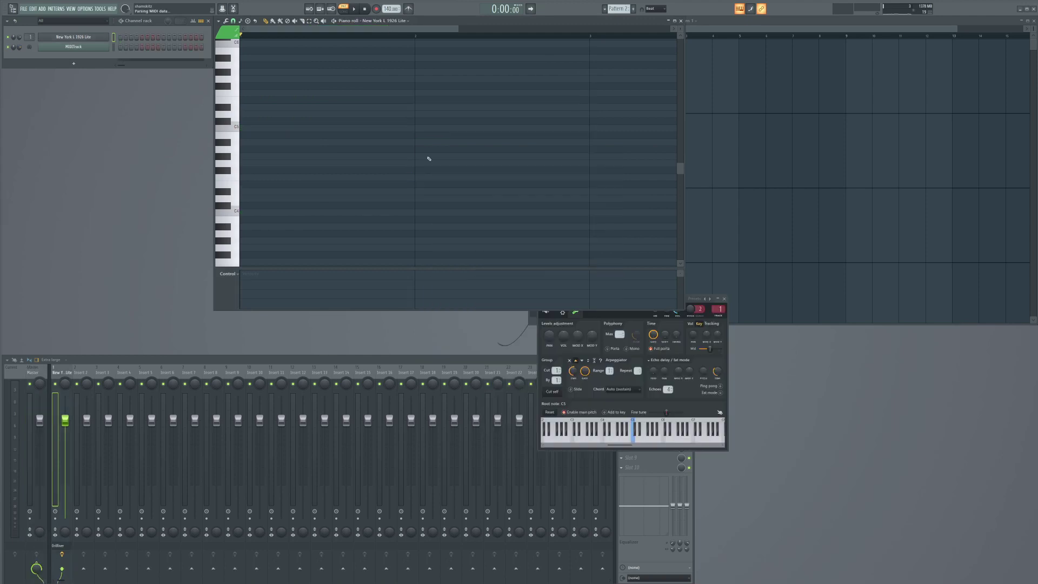
left_click(565, 338)
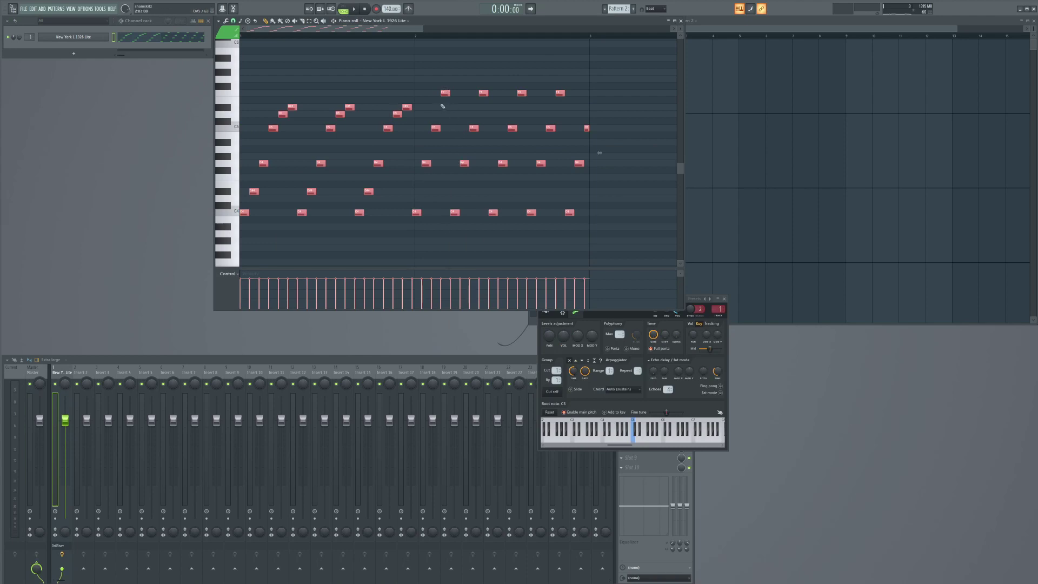
scroll(500, 164, "down", 2)
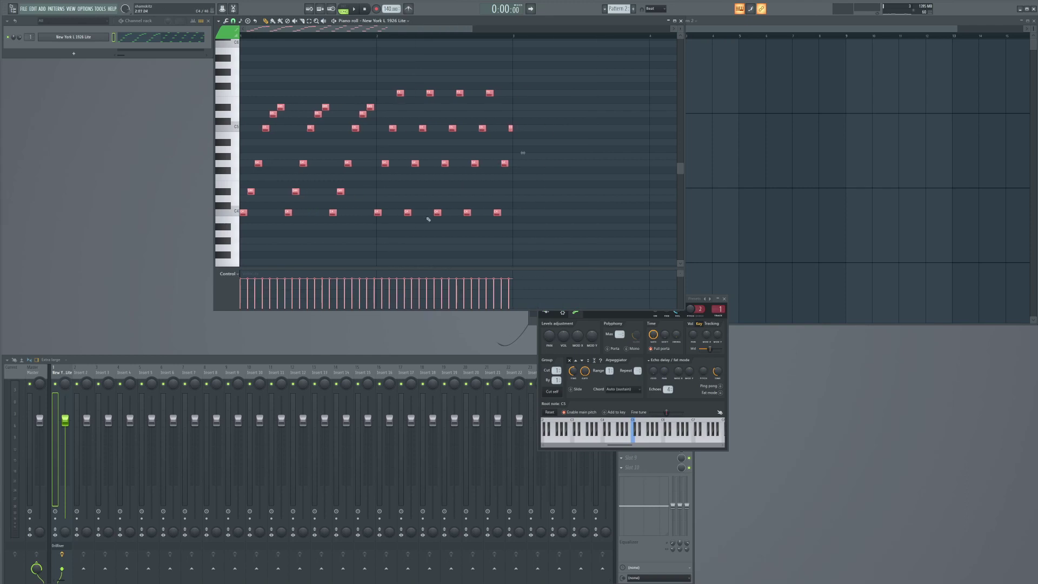
Step: Bring the playlist to the front and play the burned notes of Pattern 2
left_click(768, 25)
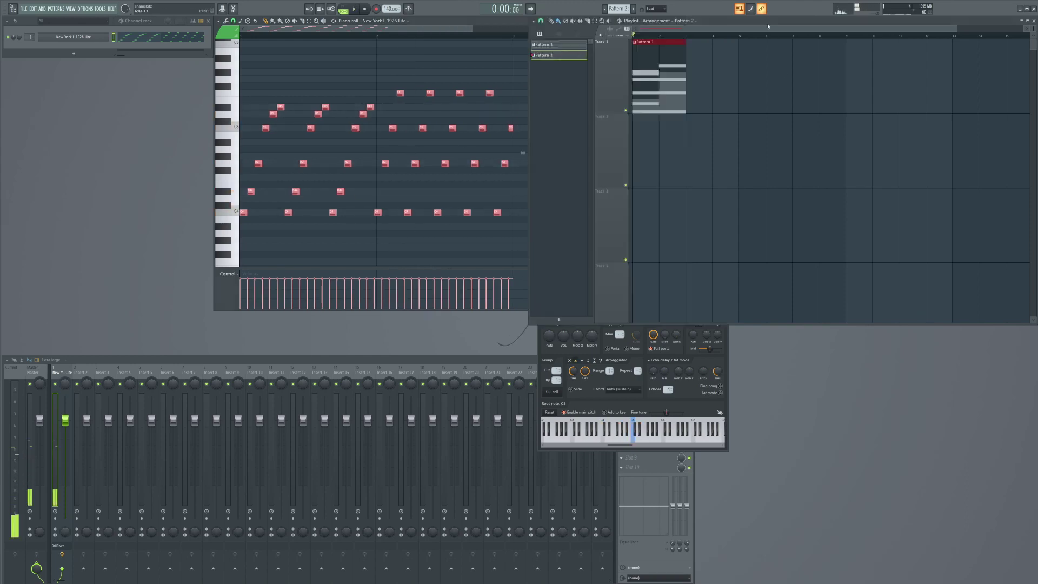
left_click(354, 9)
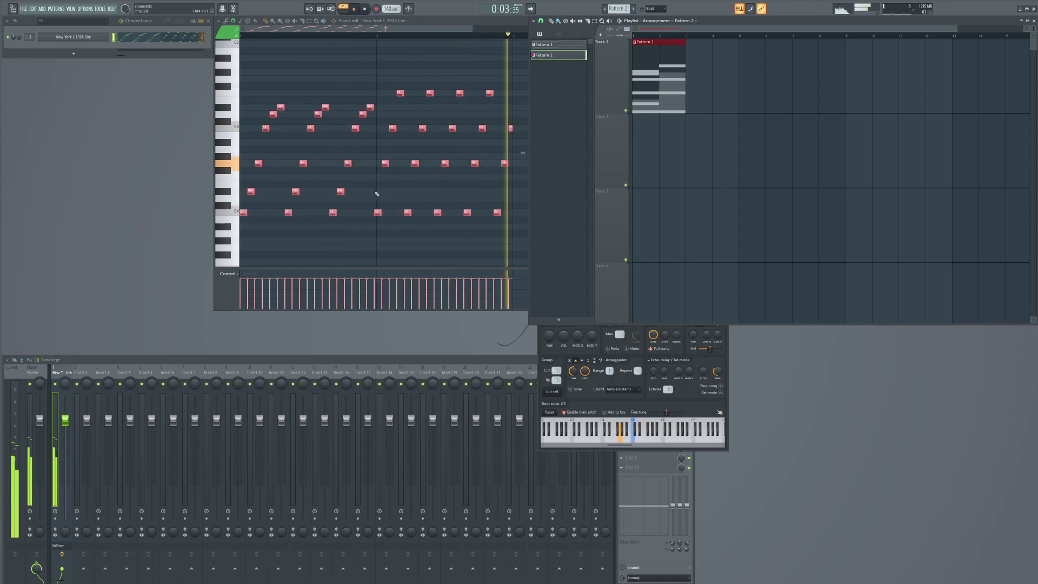
key("space")
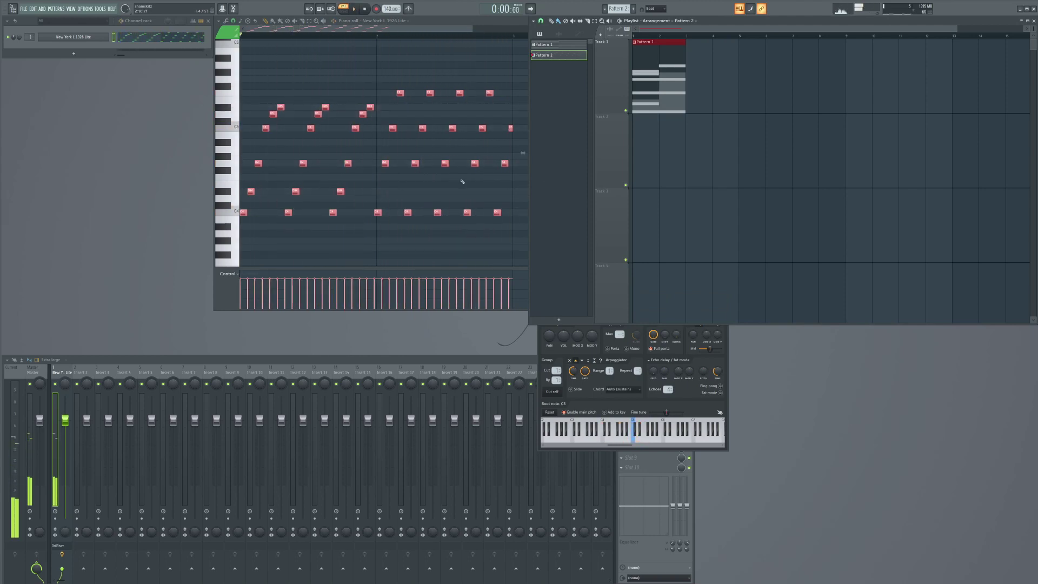
Step: Move the New York L 1926 Lite window aside and delete the Pattern 1 clip from Track 1
left_click(614, 355)
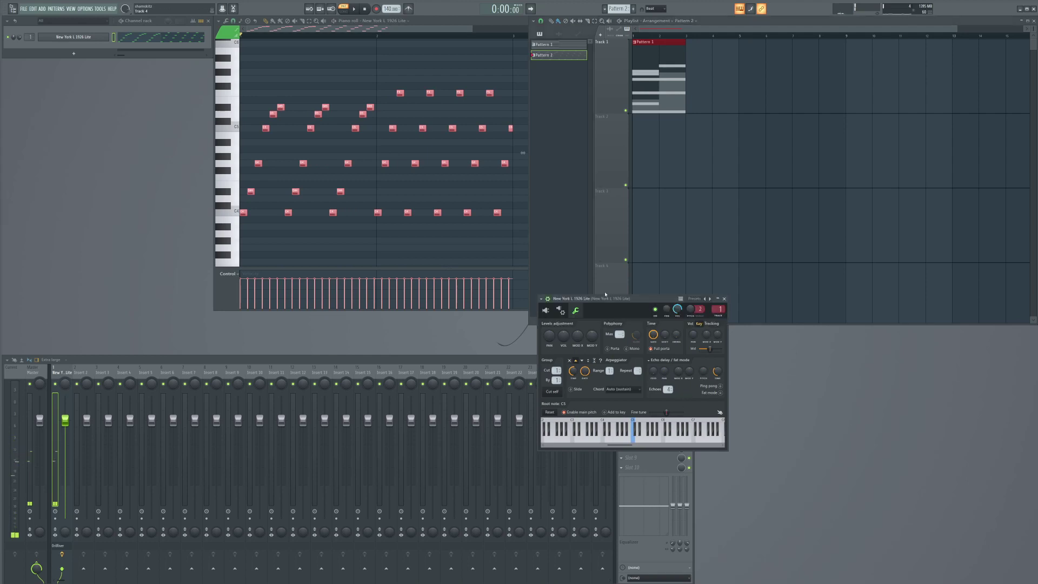
left_click_drag(636, 302, 714, 311)
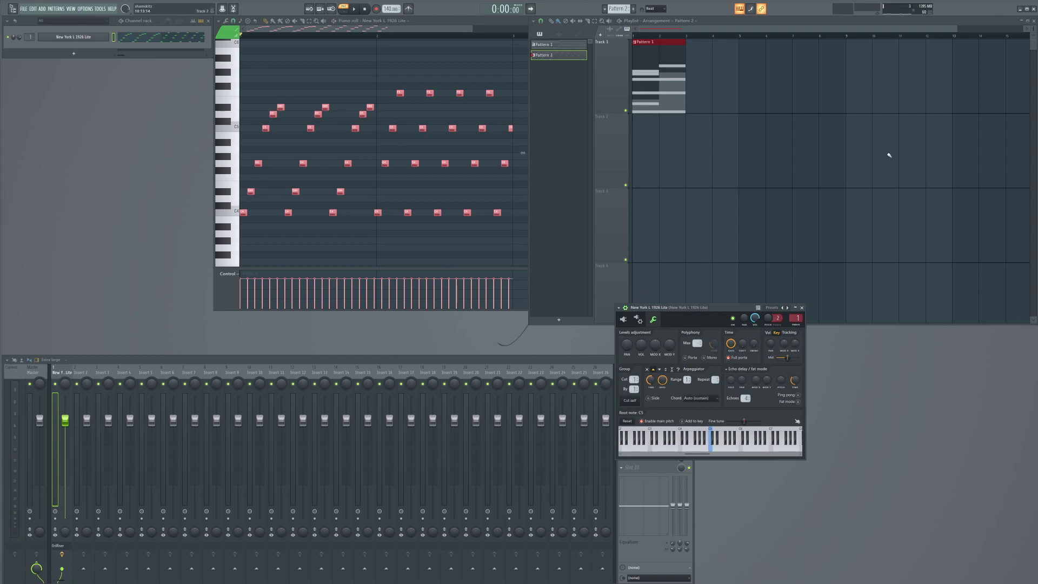
right_click(645, 100)
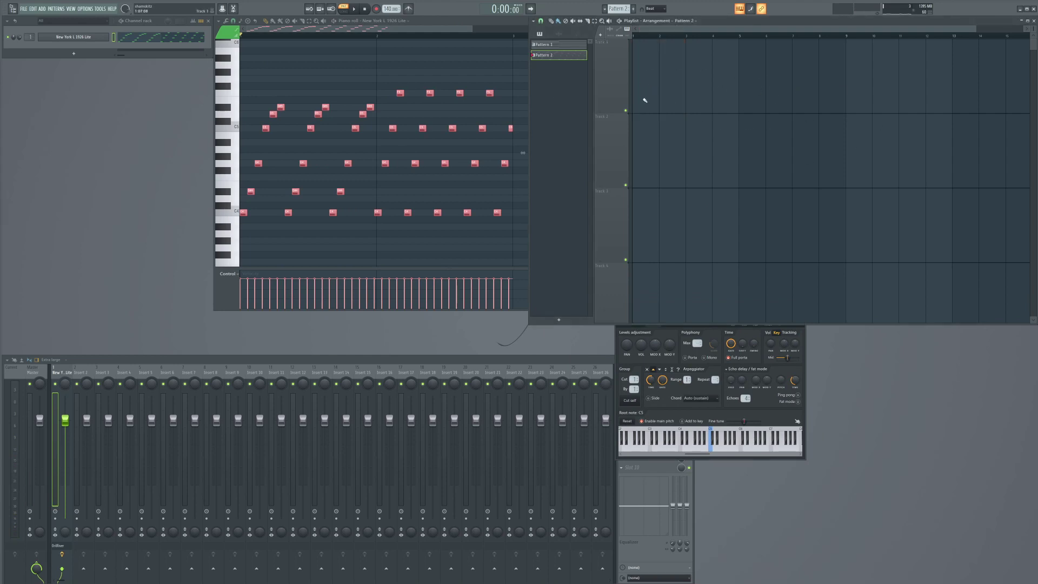
left_click(757, 384)
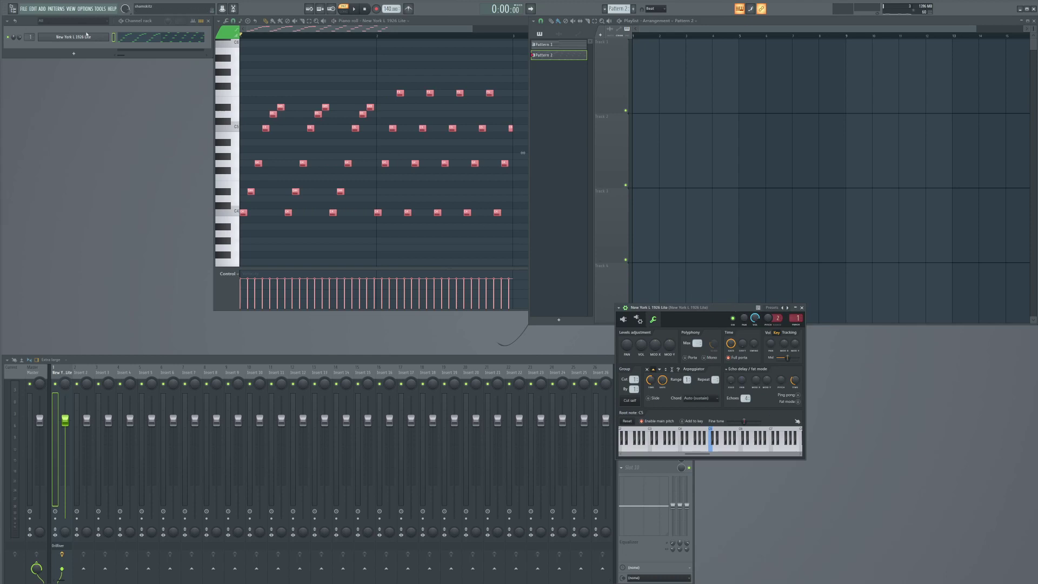
Step: Start a new project and discard the changes to untitled.flp
left_click(24, 9)
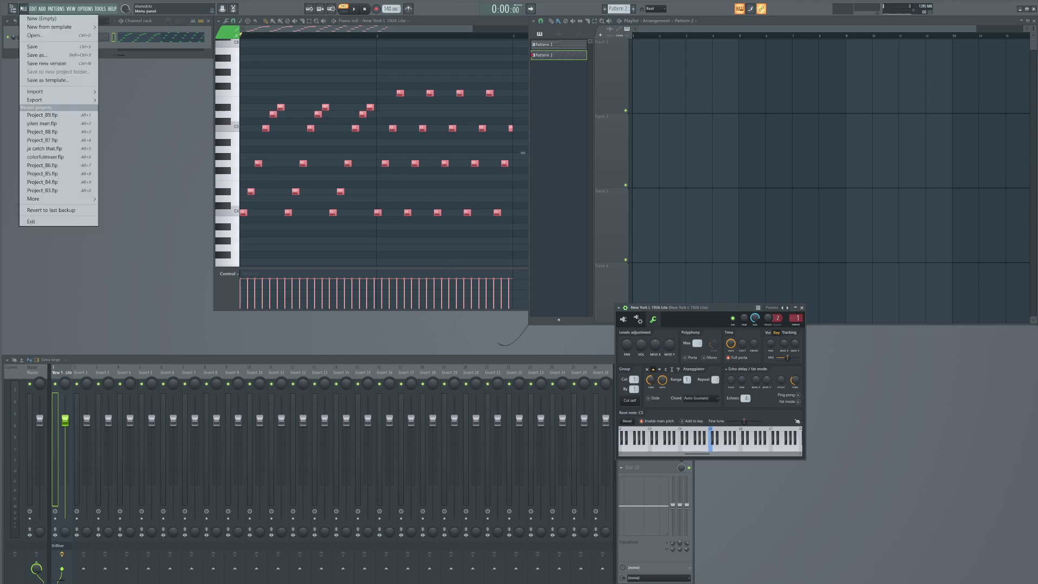
left_click(37, 19)
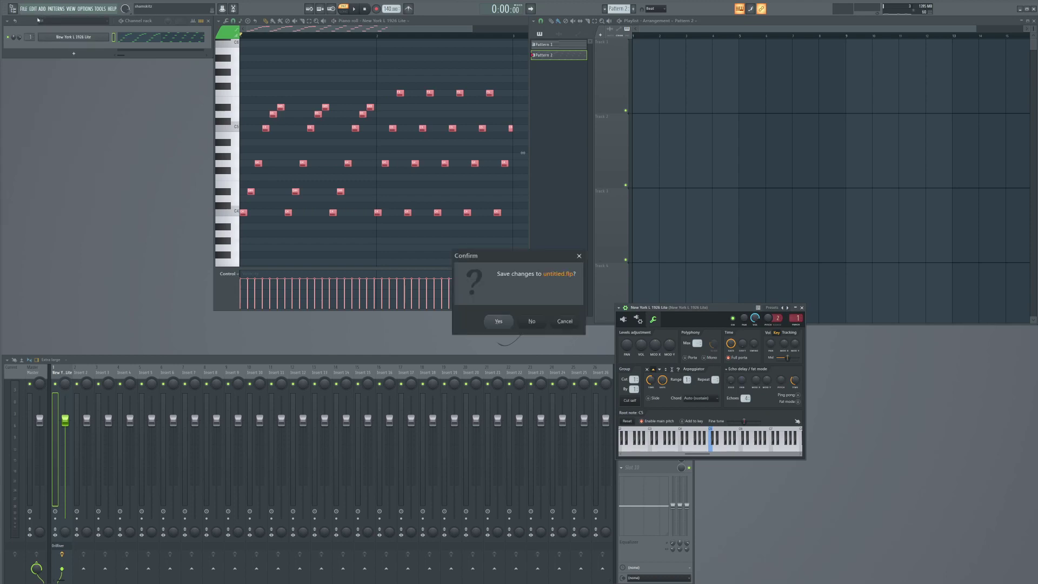
left_click(532, 321)
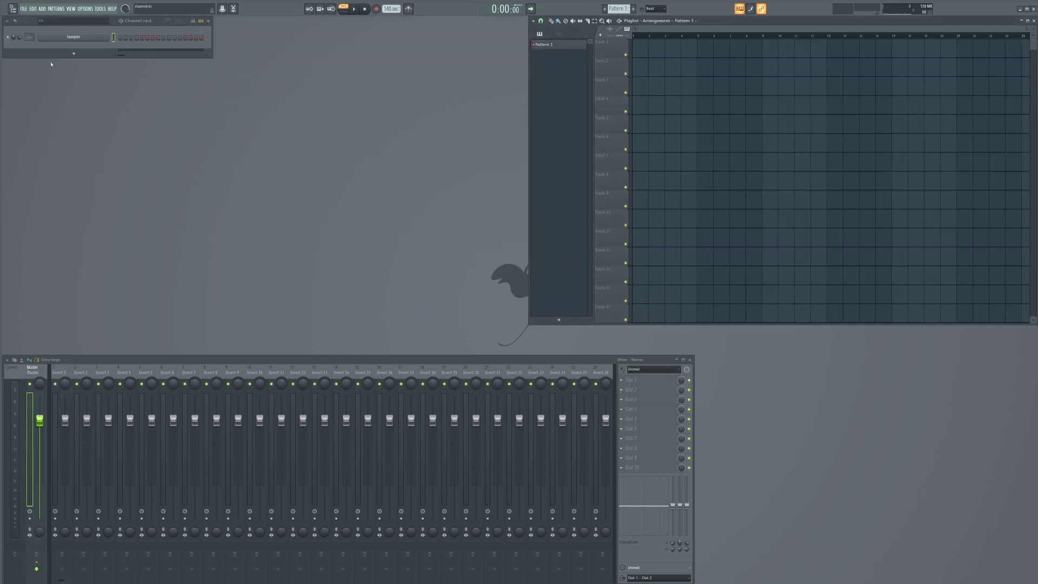
Step: Replace the Sampler channel with Patcher and place its window beside the playlist
right_click(83, 39)
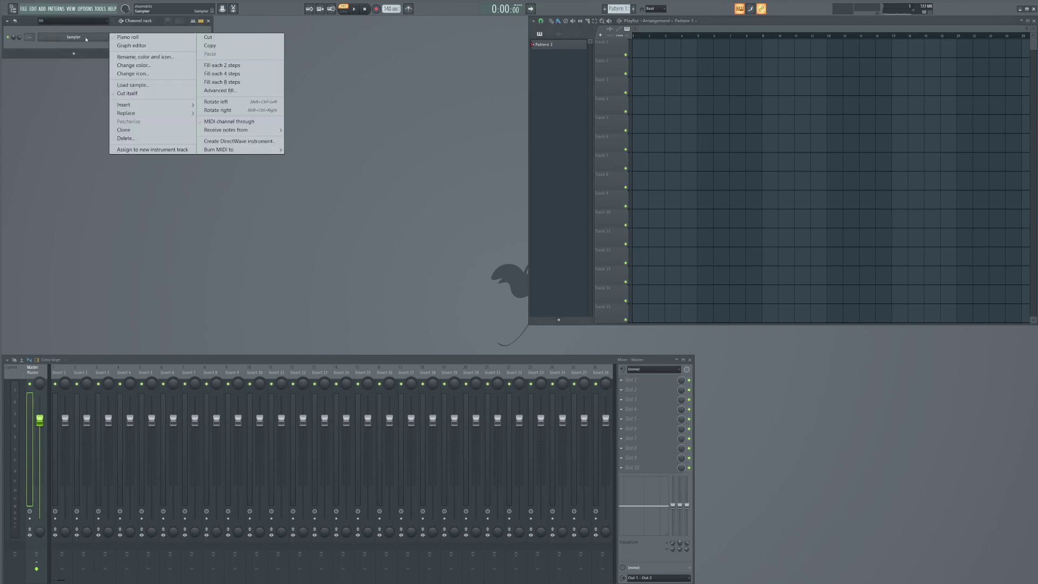
mouse_move(147, 115)
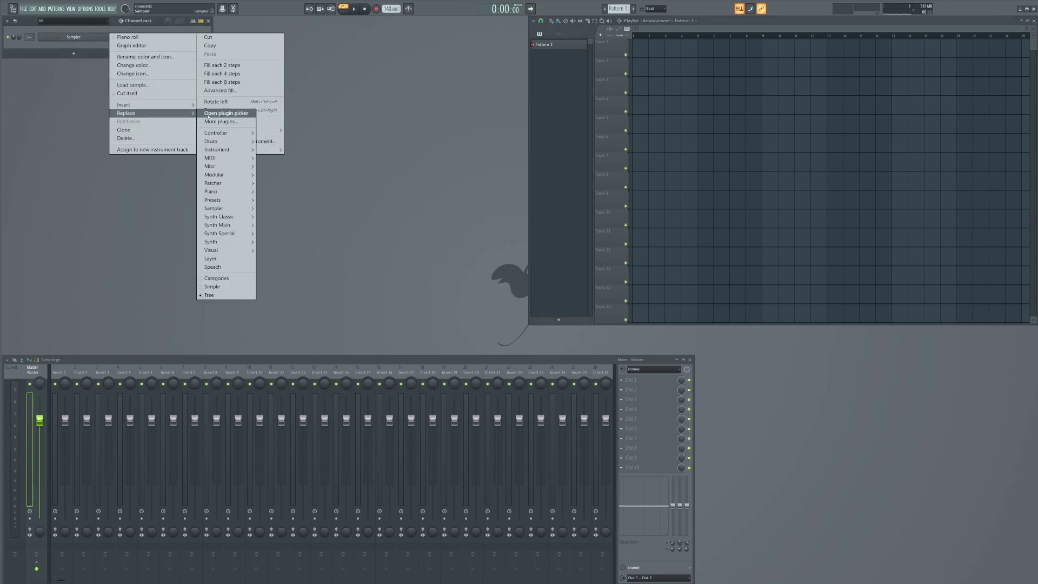
mouse_move(249, 185)
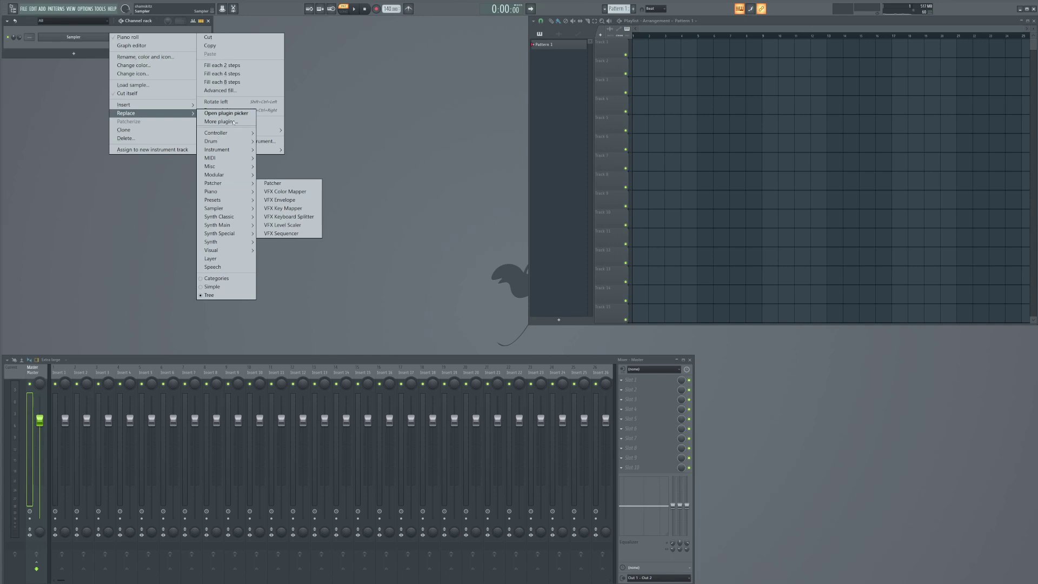
left_click(279, 185)
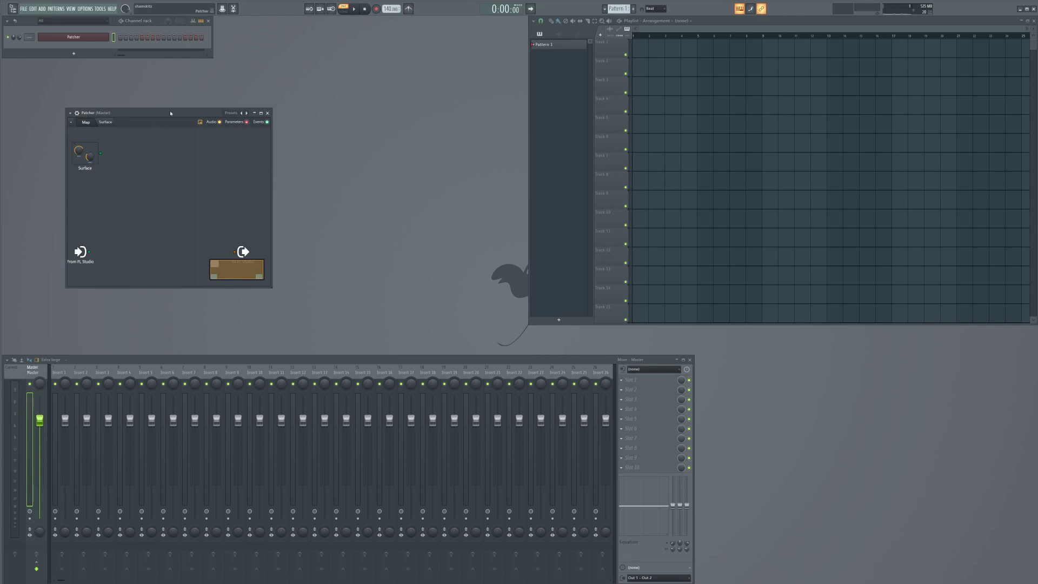
left_click_drag(171, 110, 390, 110)
Step: Add a VFX Sequencer to the Patcher map and close the Patcher window
right_click(379, 214)
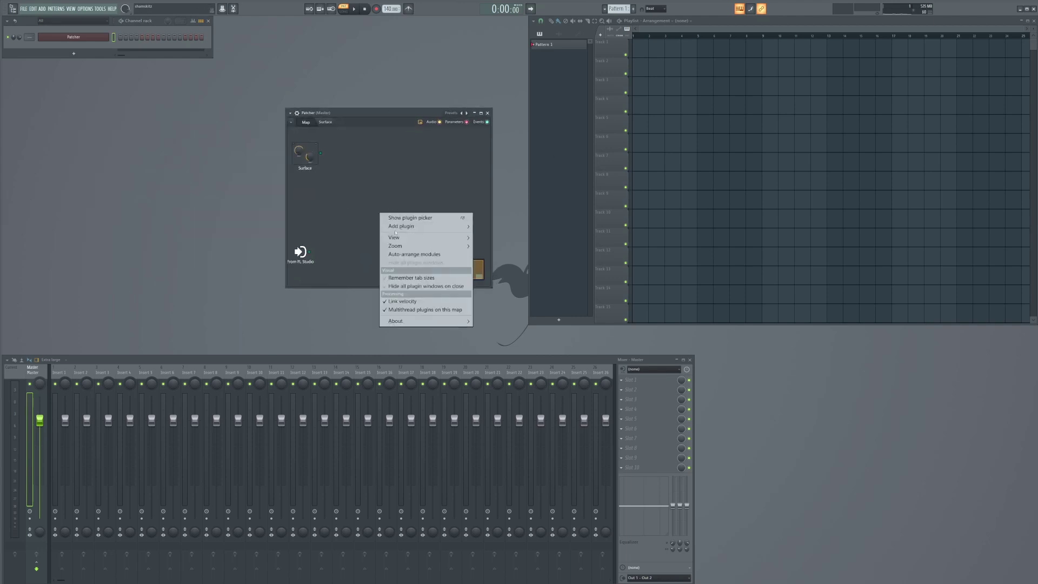
mouse_move(400, 226)
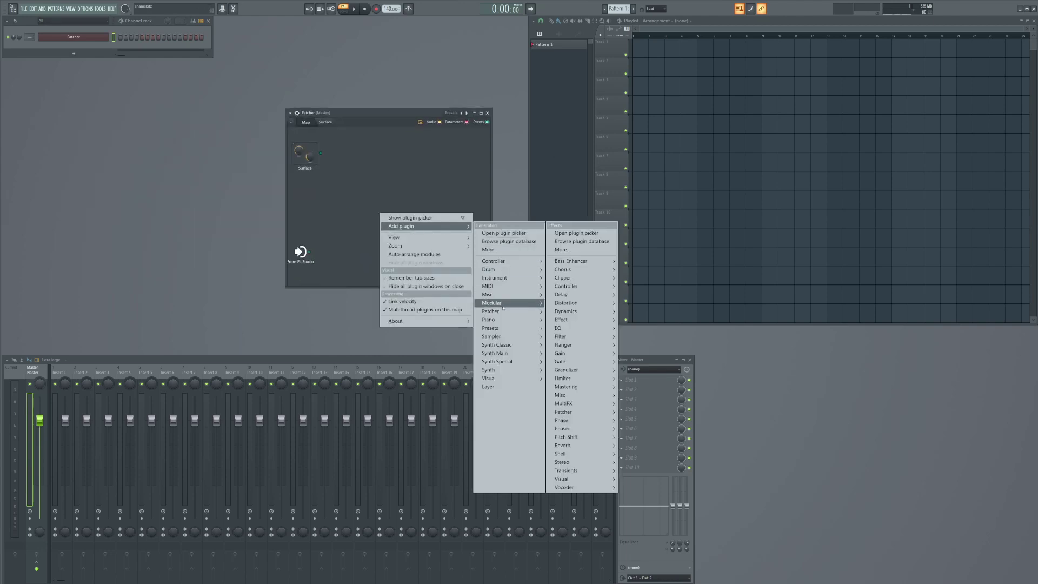
mouse_move(494, 312)
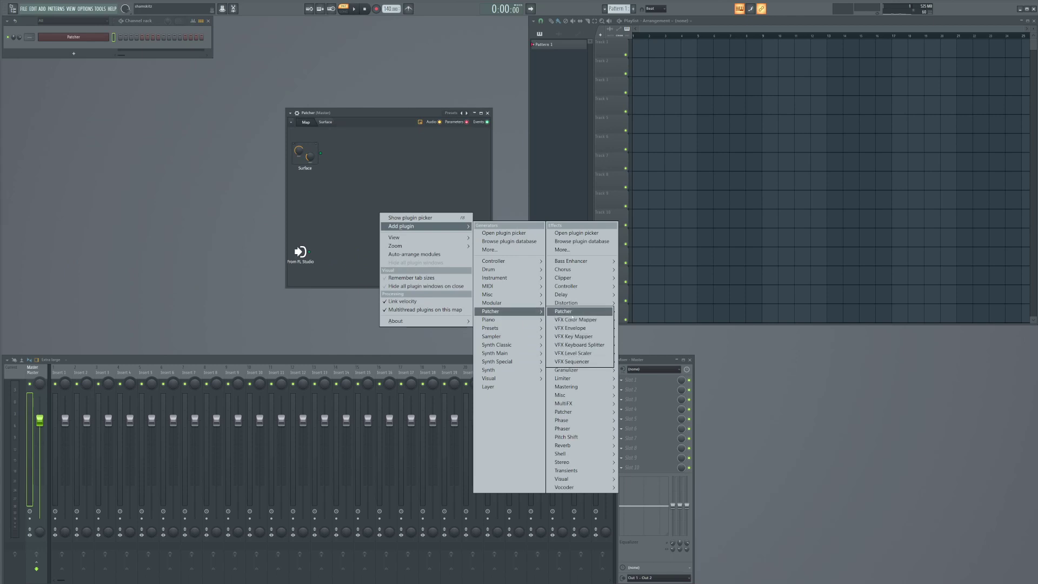
left_click(572, 361)
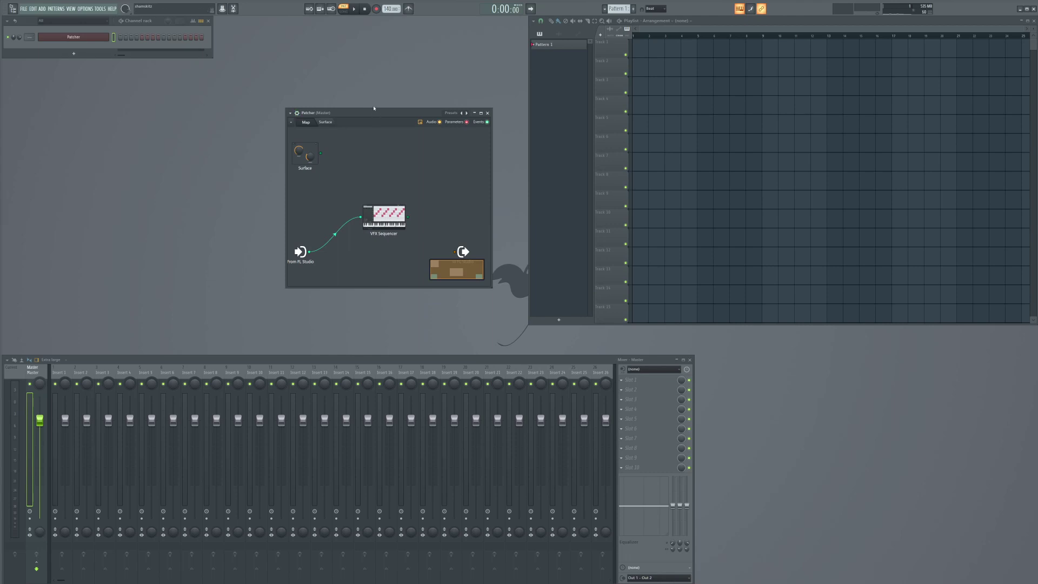
mouse_move(374, 108)
left_mouse_down()
mouse_move(368, 132)
mouse_move(368, 105)
left_mouse_up()
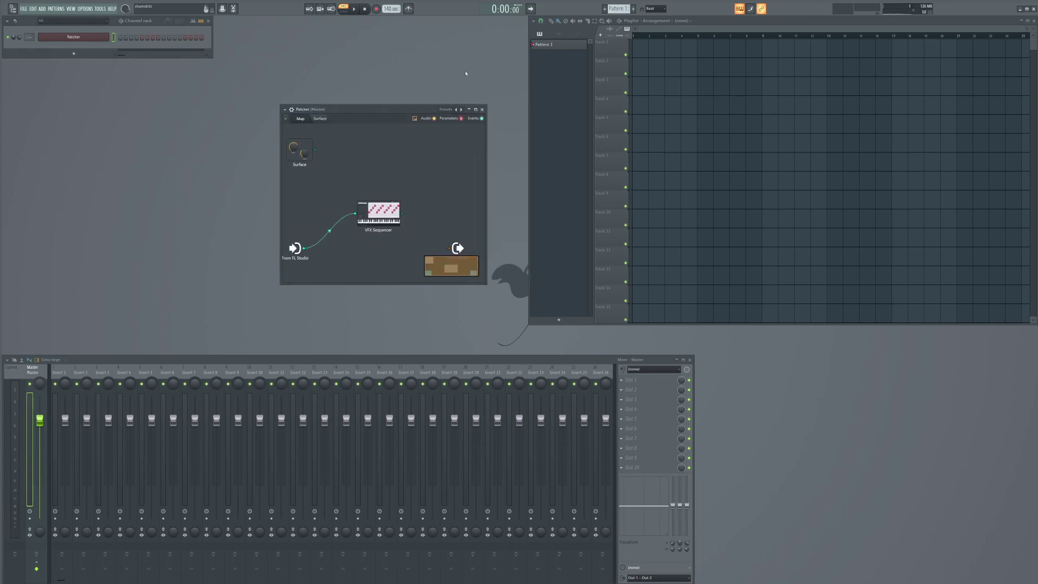
left_click(483, 109)
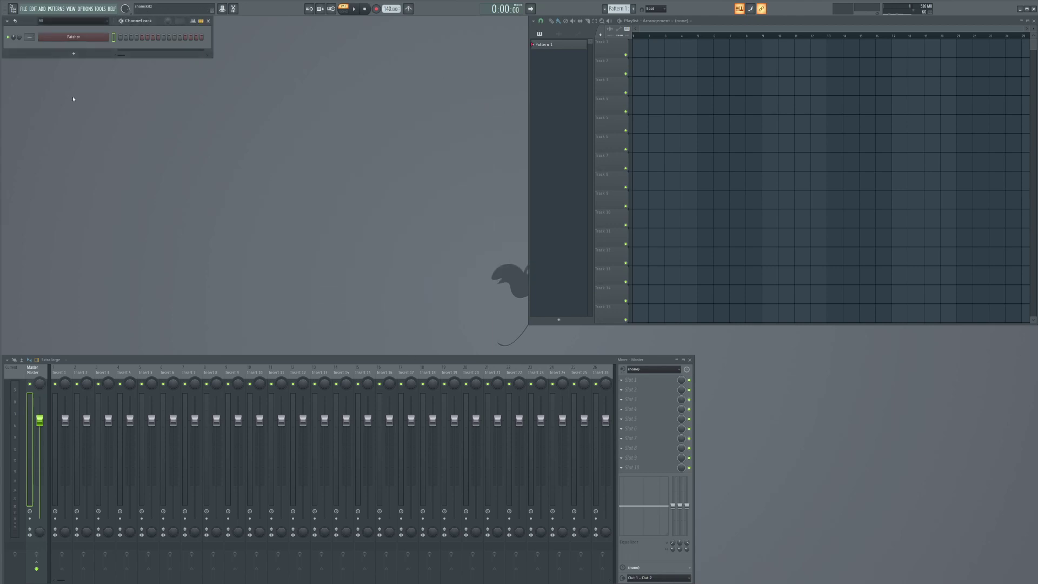
Step: Add VFX Sequencer as a separate channel and show its map
left_click(82, 54)
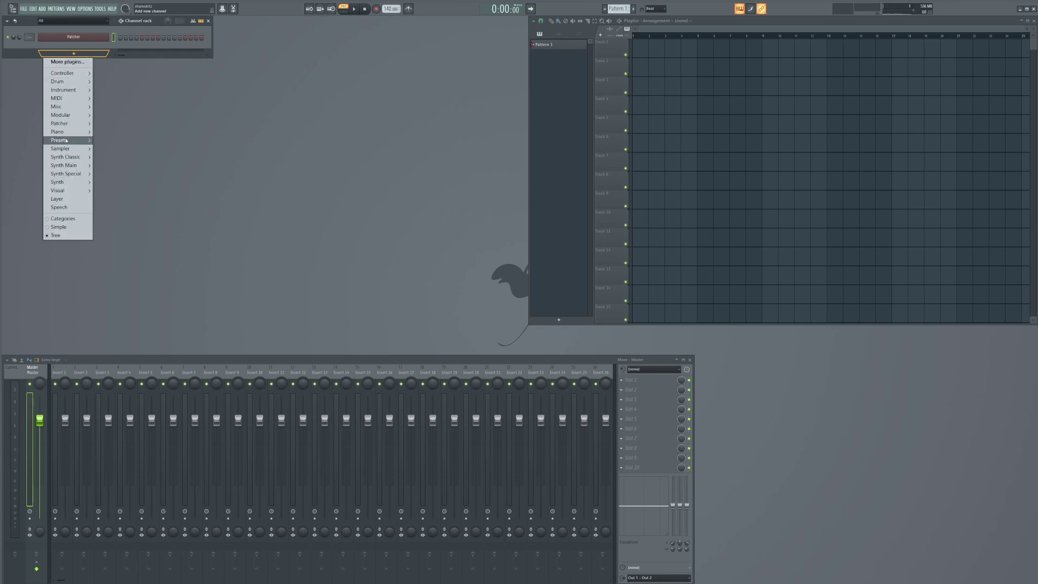
mouse_move(65, 141)
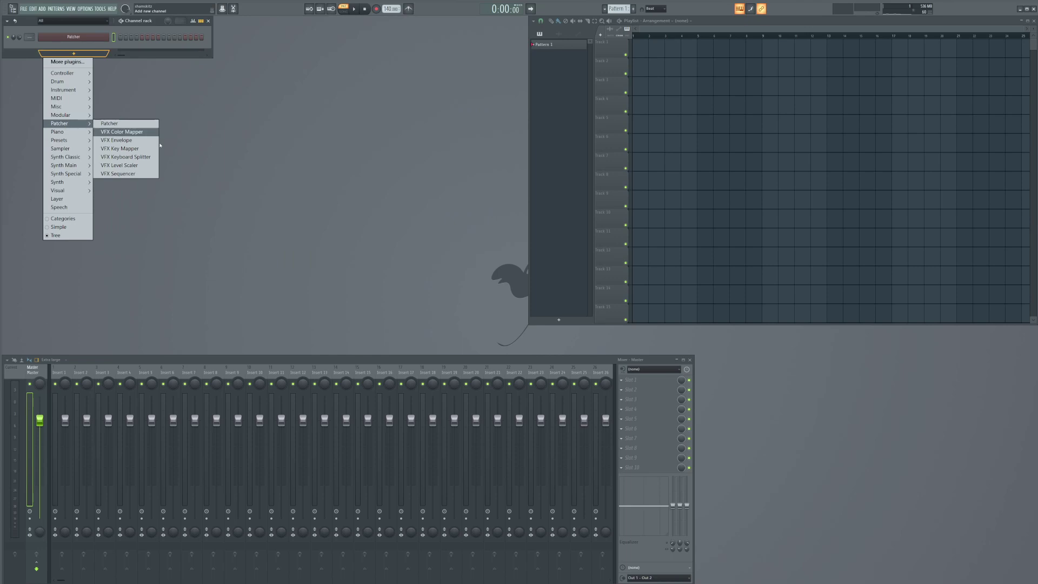
left_click(126, 174)
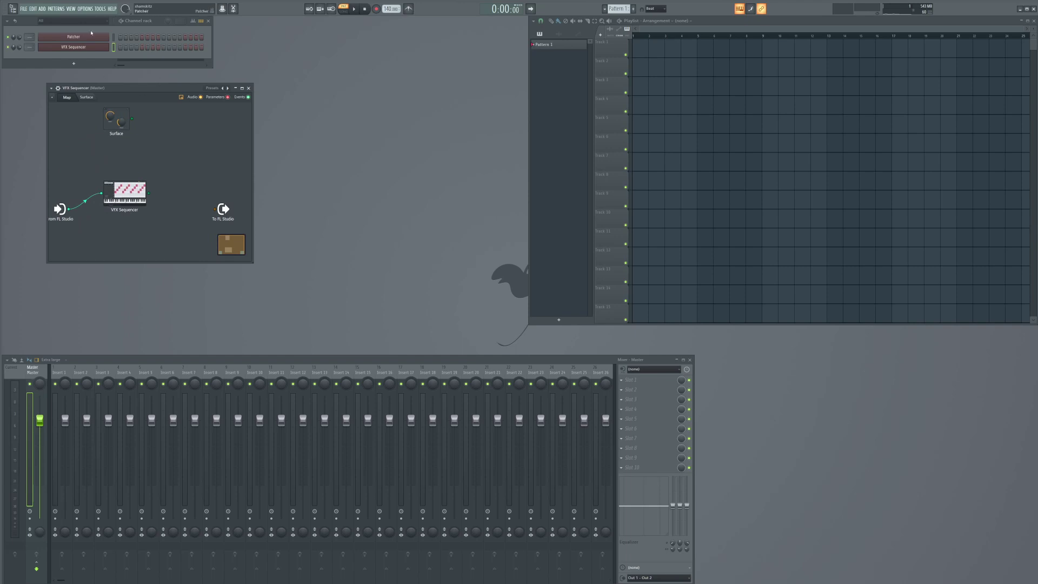
left_click(68, 48)
left_click(67, 48)
left_click(81, 47)
left_click(82, 47)
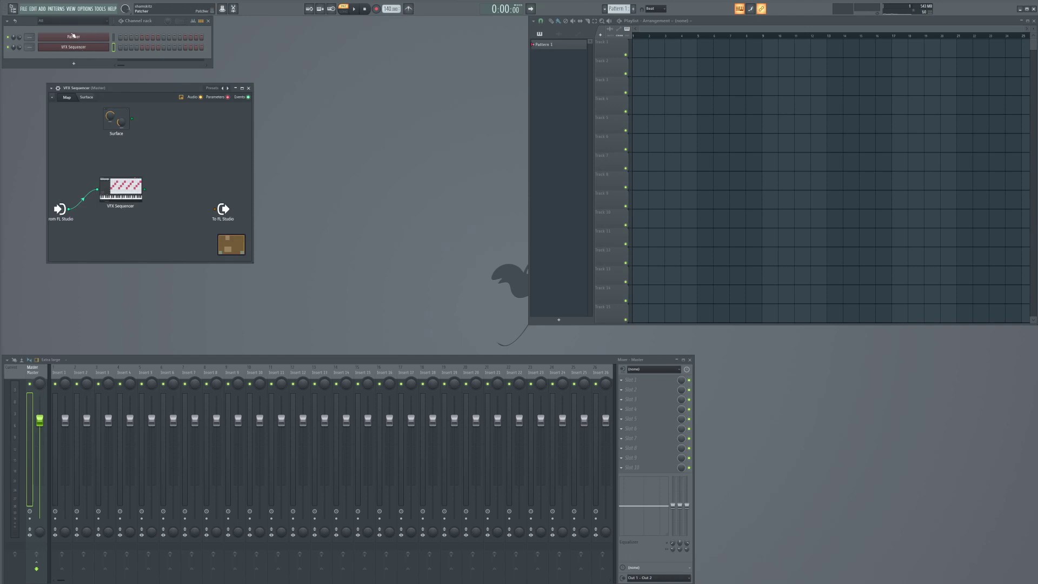
Step: Reopen the Patcher channel's window and add the BlueARP MIDI plugin to its map
left_click(64, 39)
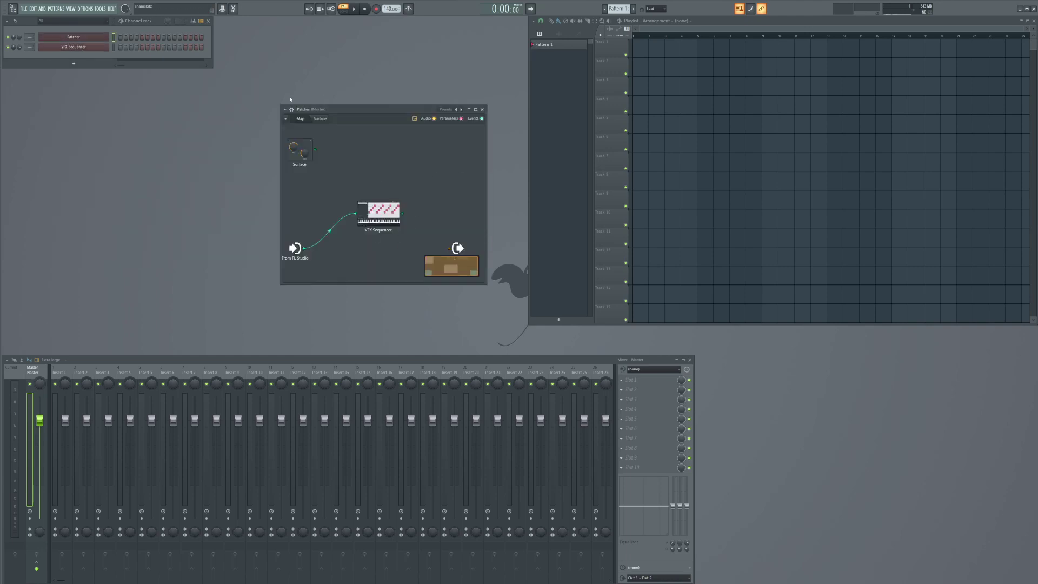
left_click_drag(375, 108, 344, 113)
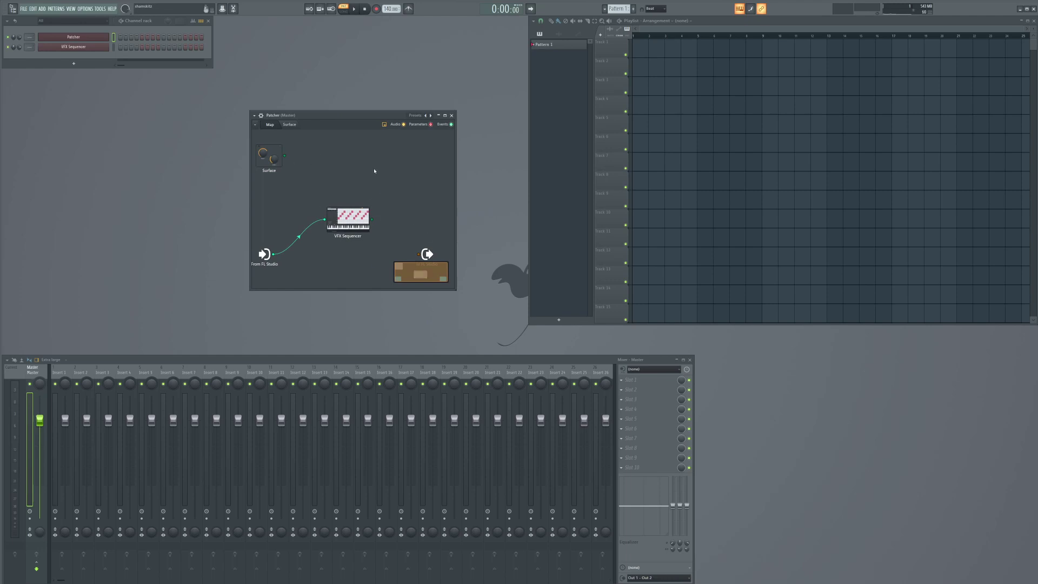
right_click(331, 169)
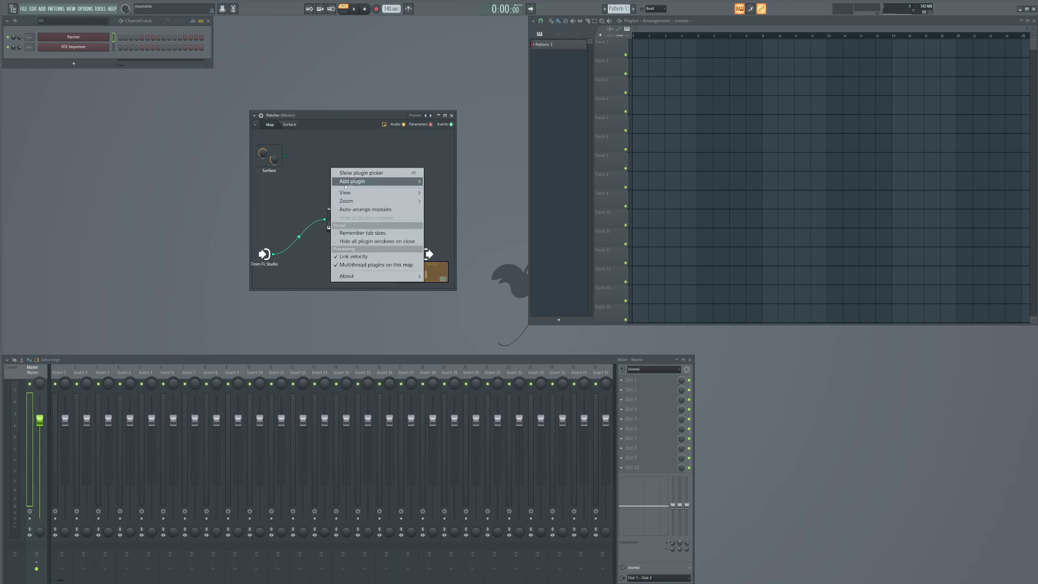
mouse_move(351, 182)
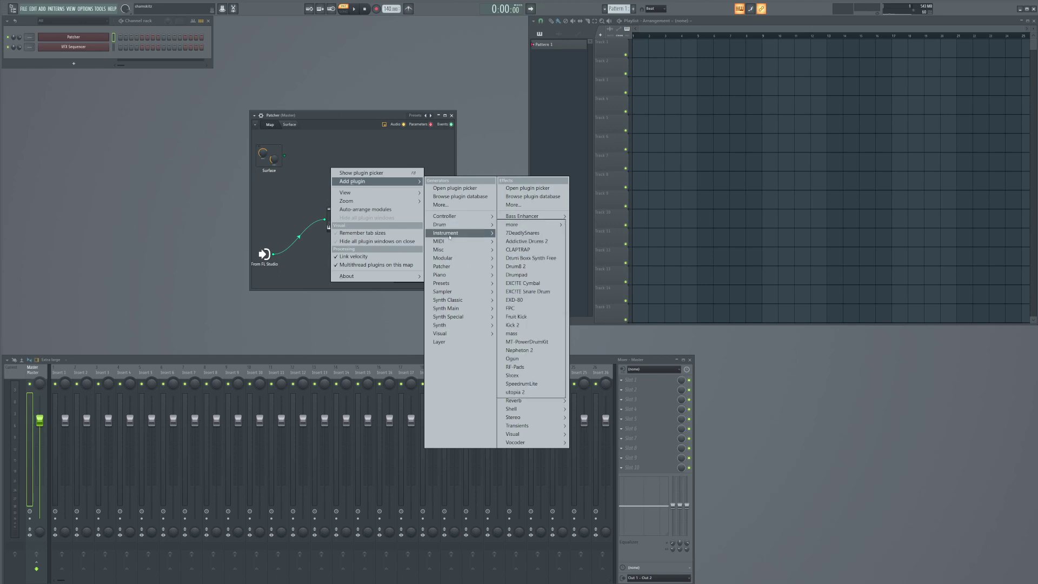
mouse_move(446, 245)
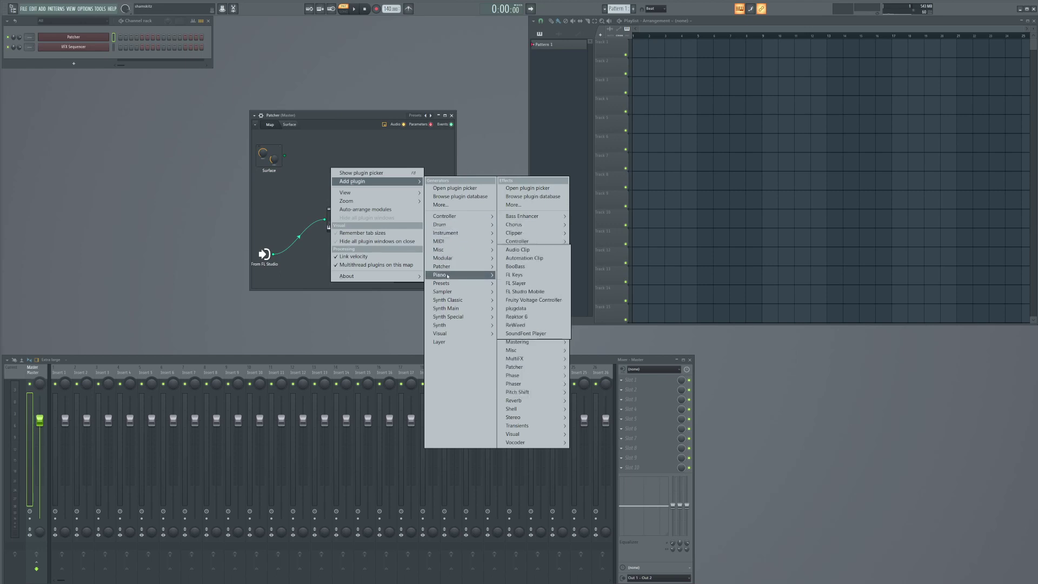
left_click(517, 258)
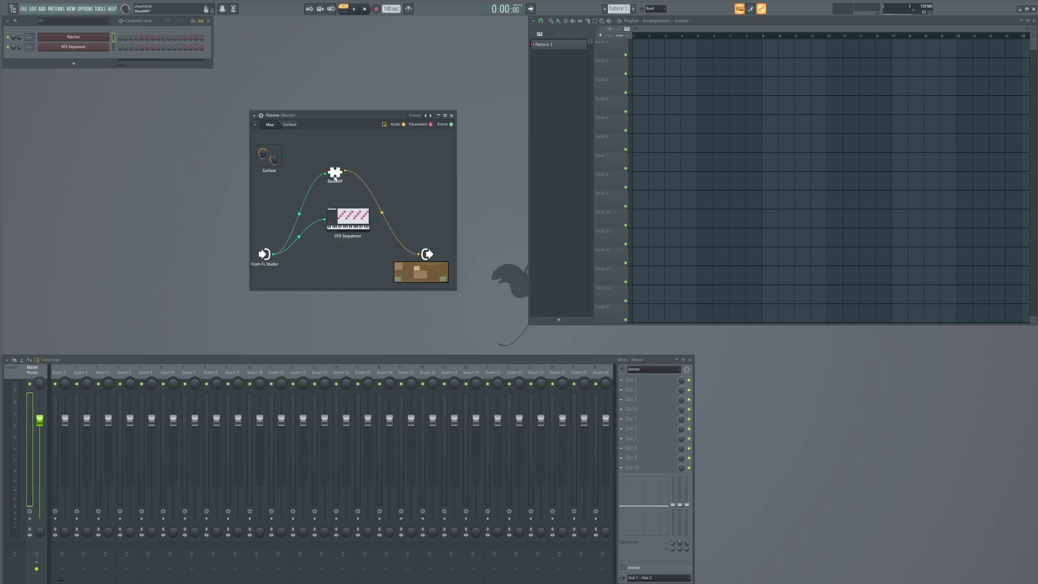
Step: Move the BlueARP window over beside the Patcher map and cycle its color scheme to OMG: DarkBlue (default)
left_click_drag(517, 174, 603, 135)
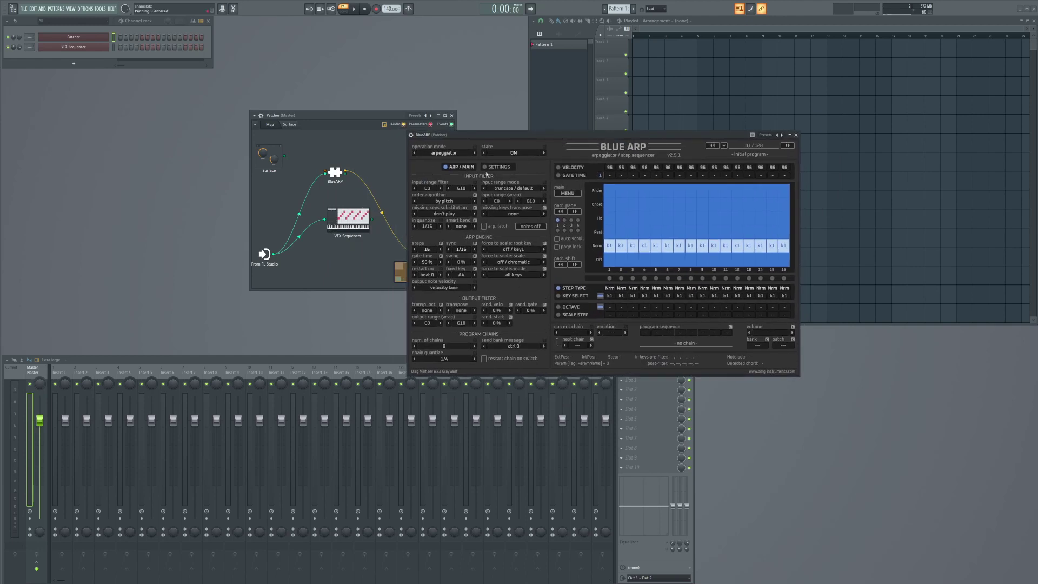
left_click(499, 167)
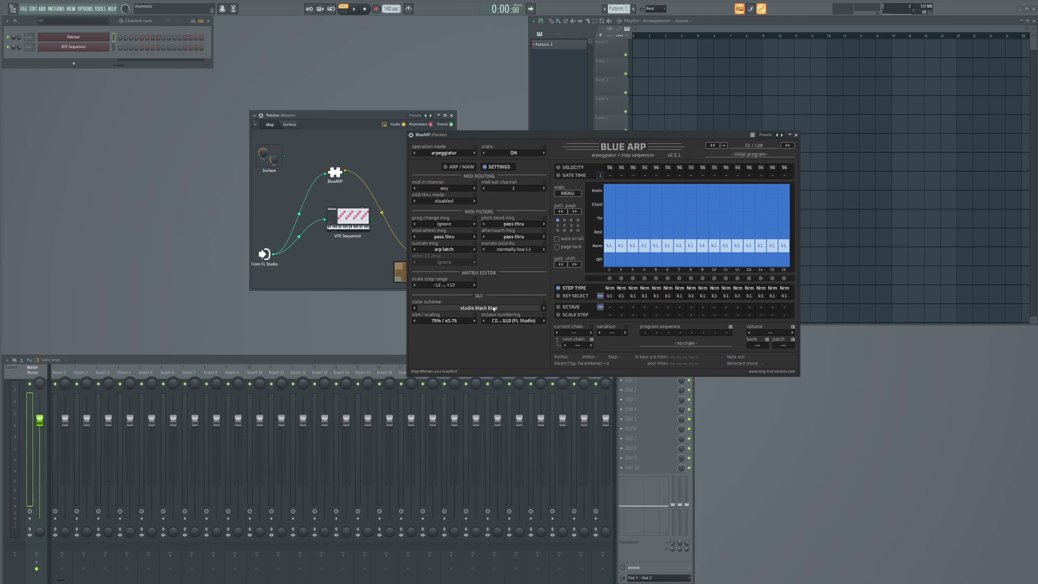
left_click(544, 308)
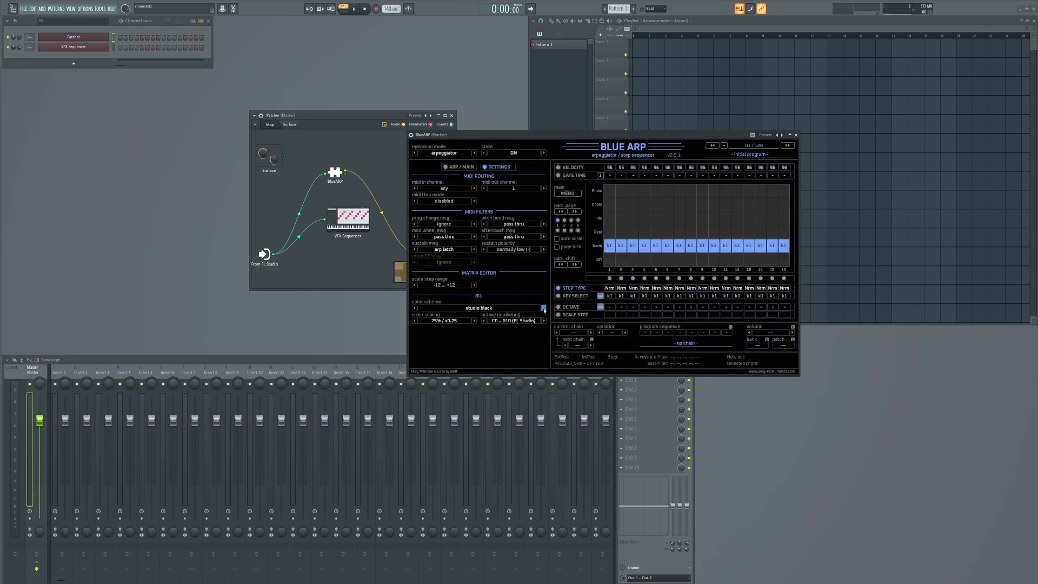
left_click(415, 308)
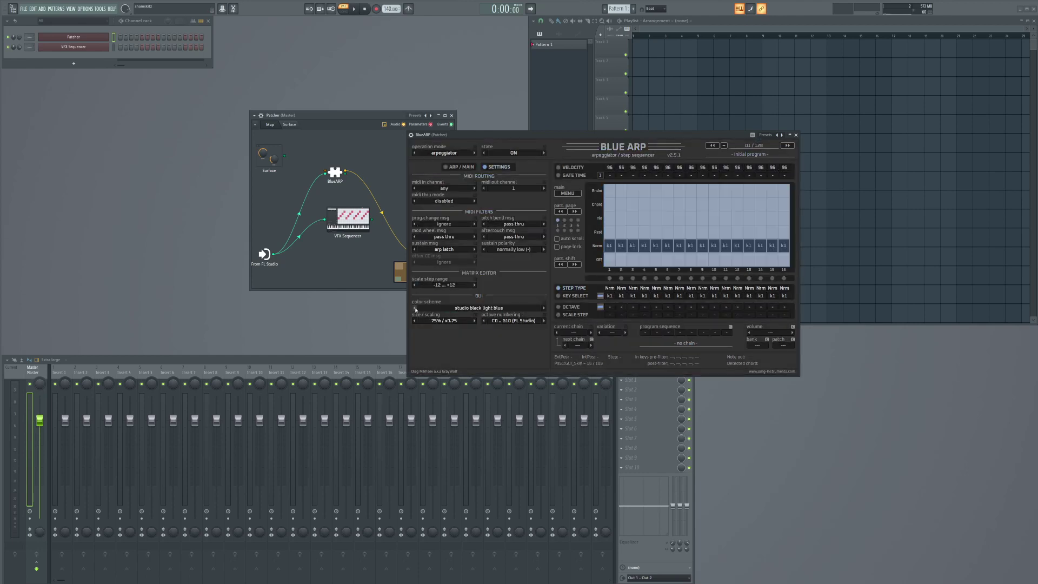
left_click(414, 308)
left_click(415, 308)
left_click(415, 308)
left_click(415, 309)
left_click(414, 308)
left_click(414, 308)
left_click(414, 308)
left_click(414, 308)
left_click(415, 308)
left_click(414, 308)
left_click(415, 308)
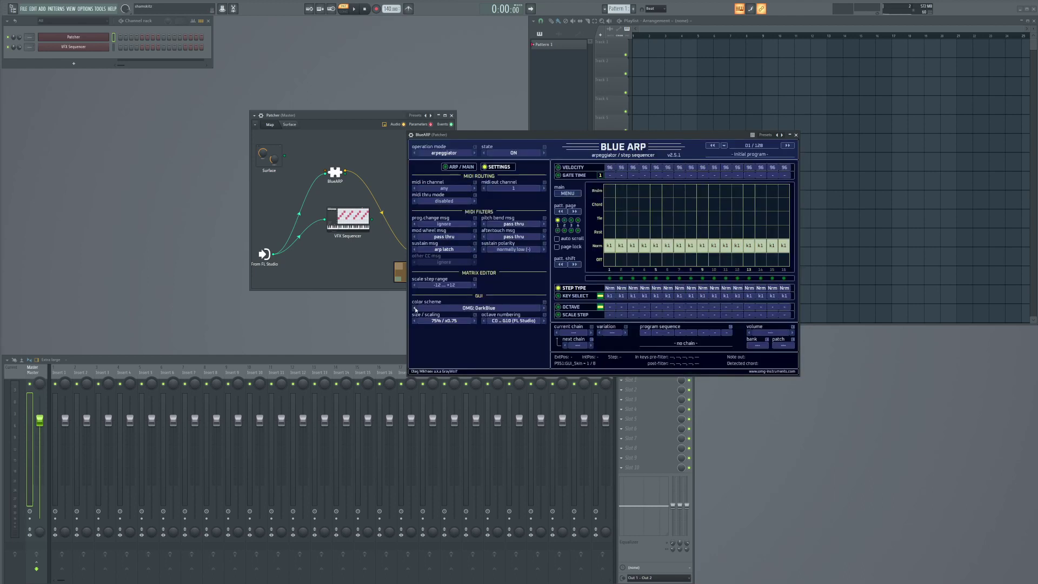
left_click(414, 308)
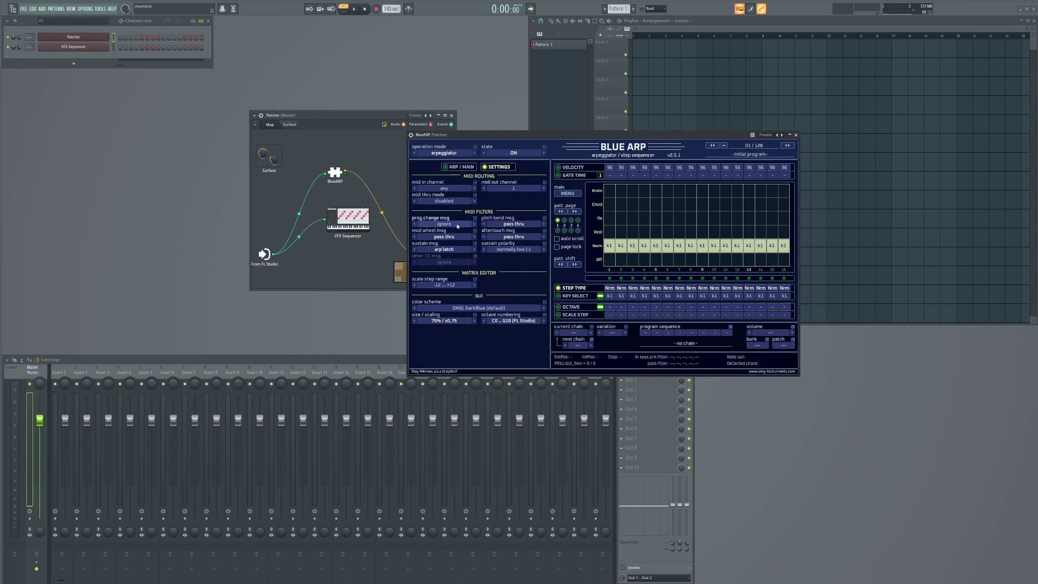
Step: Cycle BlueARP's color scheme back to studio black blue
left_click(544, 308)
left_click(544, 308)
left_click(544, 308)
left_click(543, 308)
left_click(544, 308)
left_click(544, 308)
left_click(544, 308)
left_click(543, 308)
left_click(544, 308)
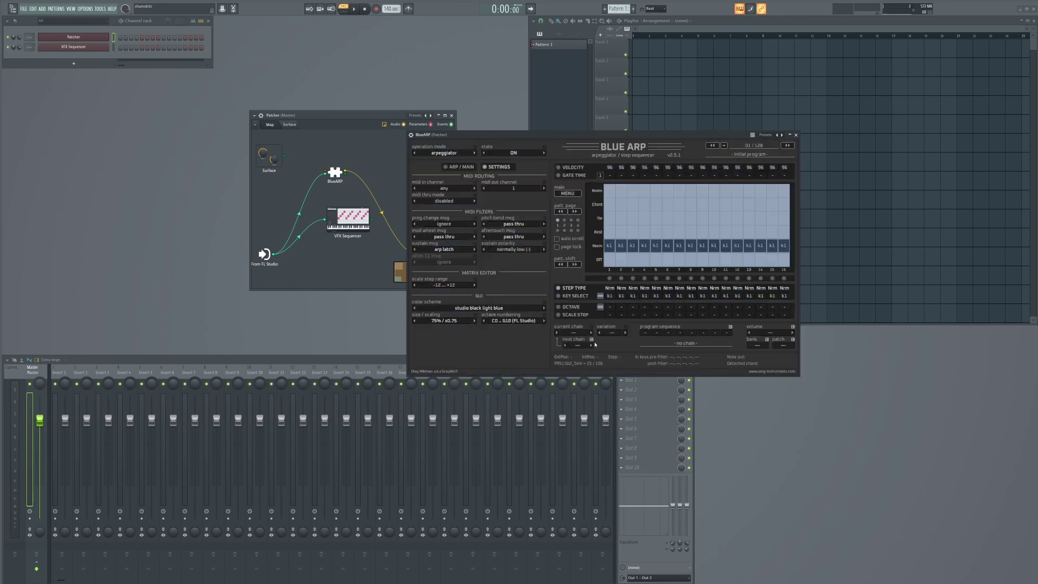
left_click(543, 308)
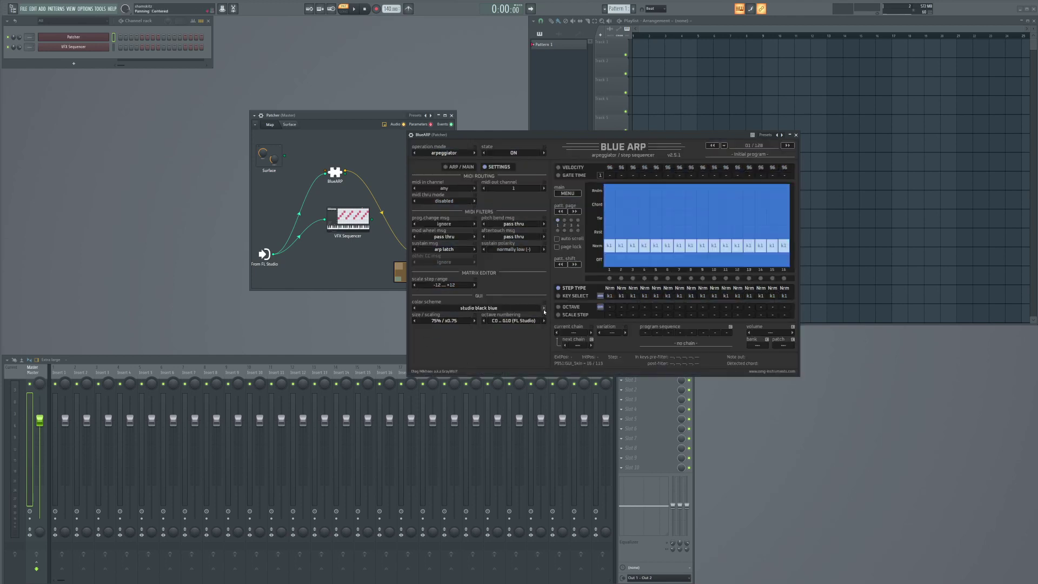
Step: Reposition the BlueARP window and examine its main menu, including the commands for loading and saving banks
left_click_drag(622, 134, 687, 126)
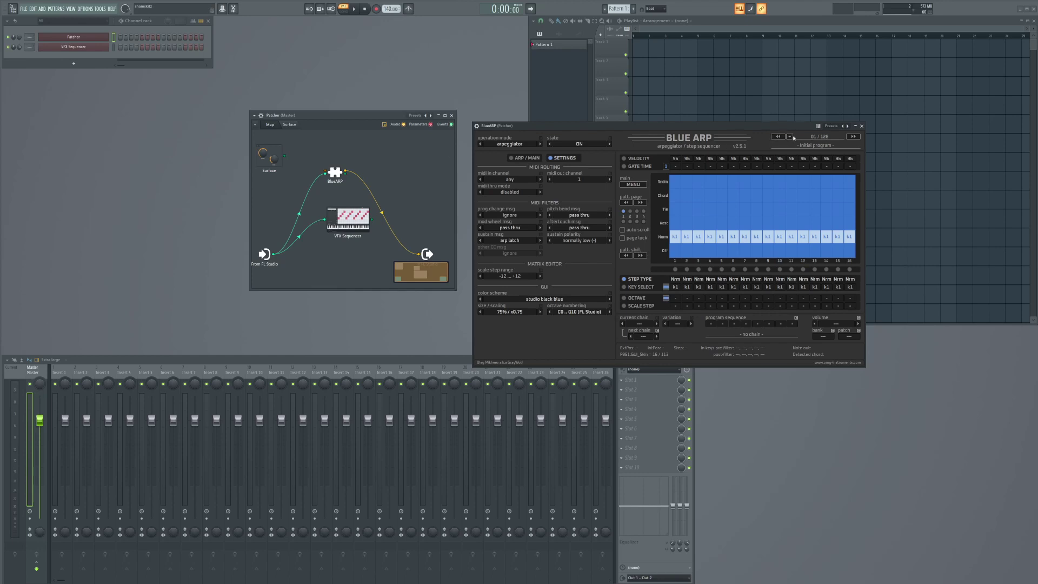
left_click(635, 184)
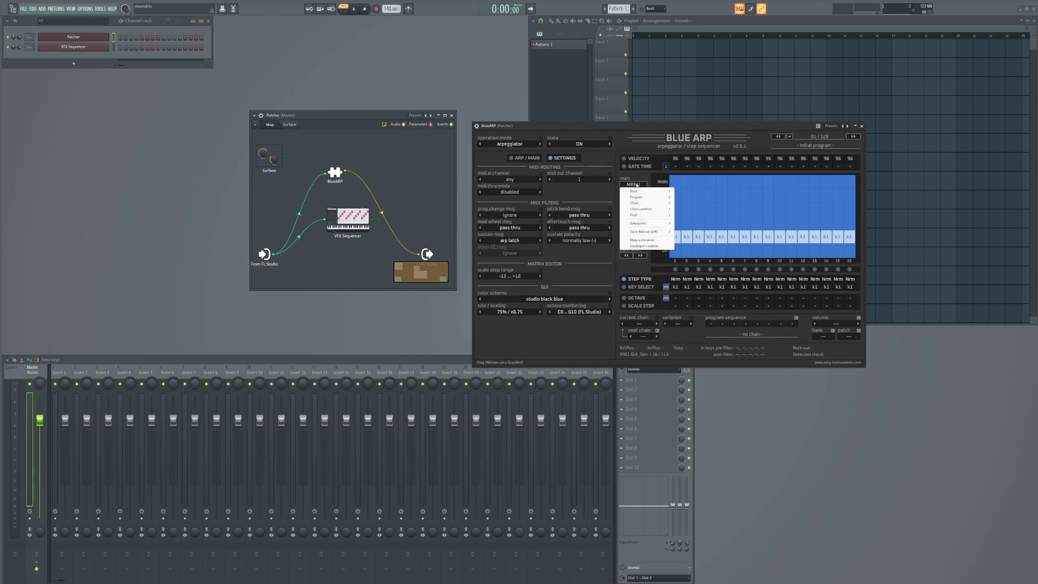
mouse_move(666, 191)
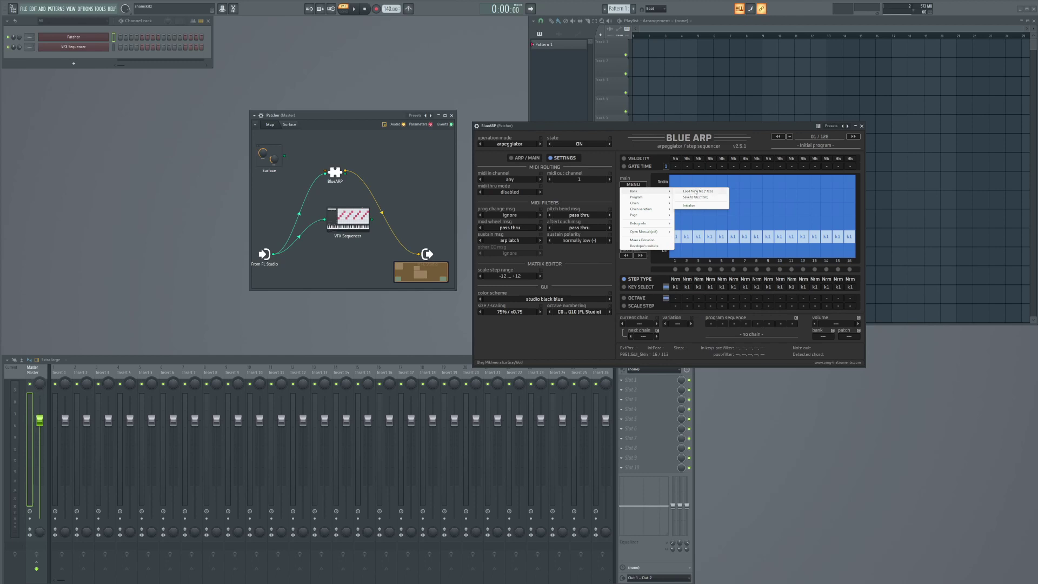
left_click(575, 345)
mouse_move(770, 128)
left_mouse_down()
mouse_move(790, 169)
mouse_move(760, 146)
left_mouse_up()
left_click(632, 203)
mouse_move(649, 209)
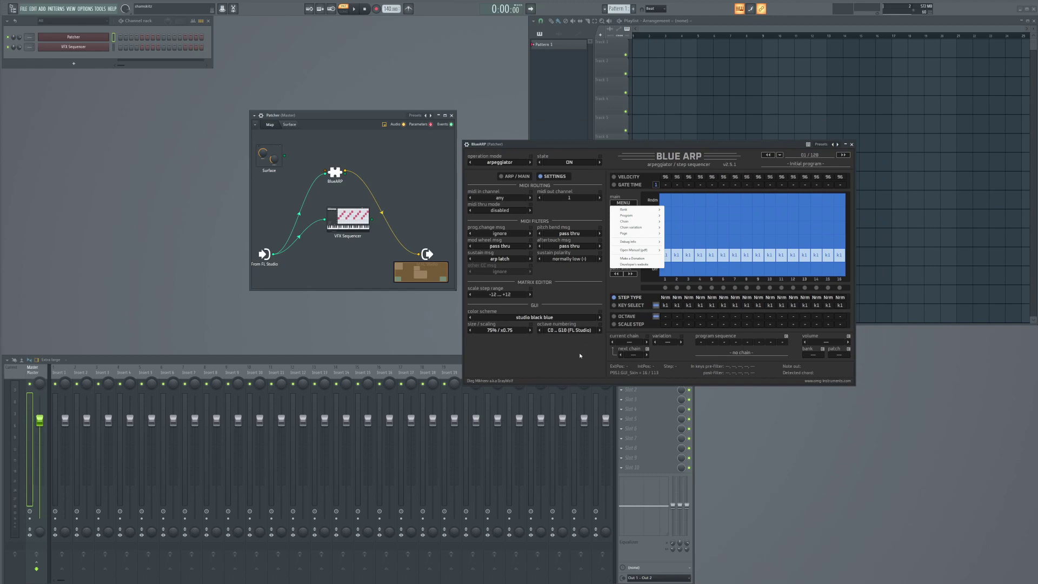
key("Escape")
left_click_drag(678, 147, 678, 138)
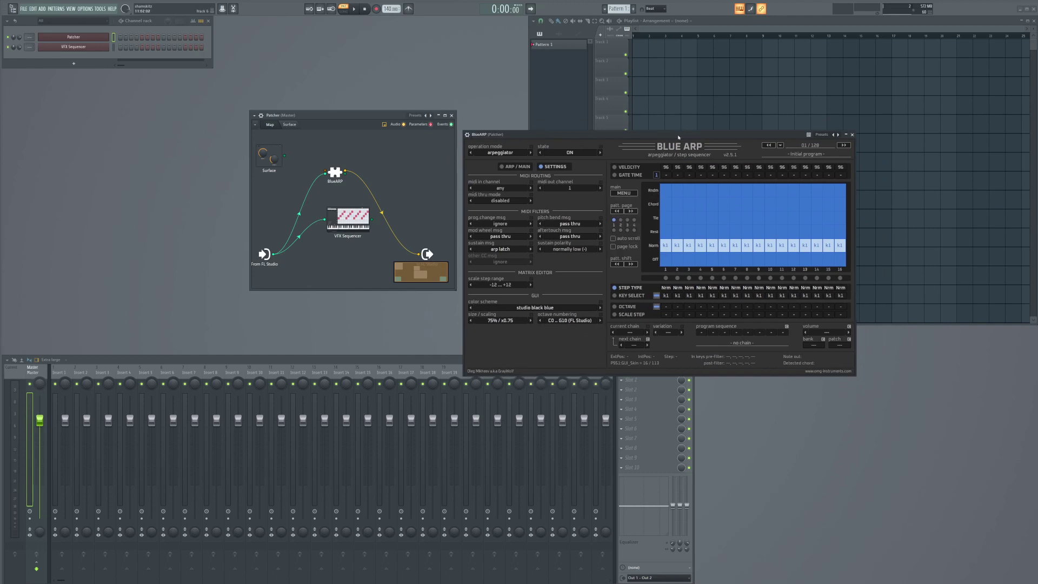
Step: Show BlueARP's main arpeggiator settings and switch its operation mode to drum sequencer, accepting the erasure of all programs
left_click(514, 166)
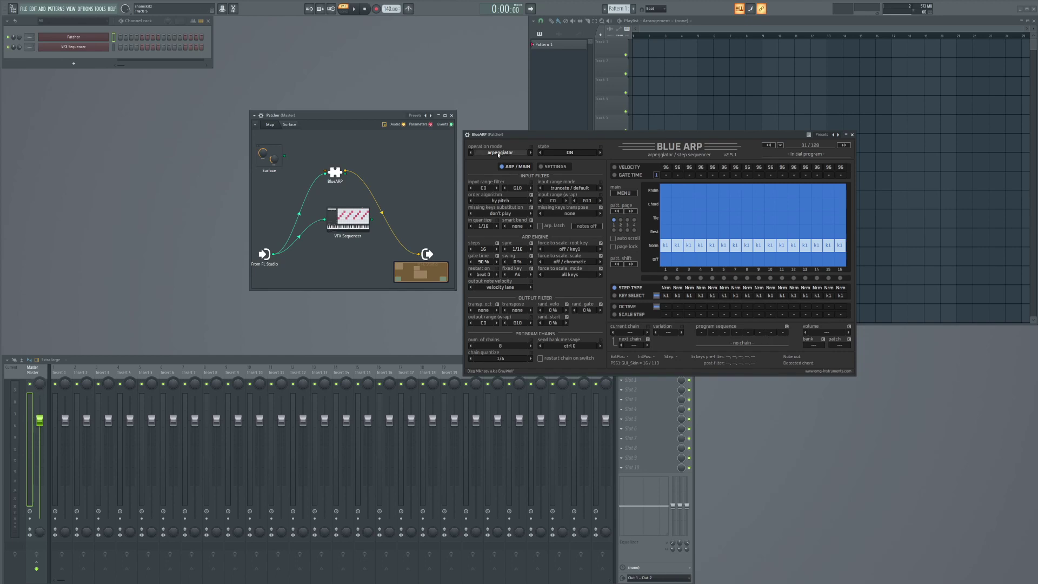
left_click(527, 154)
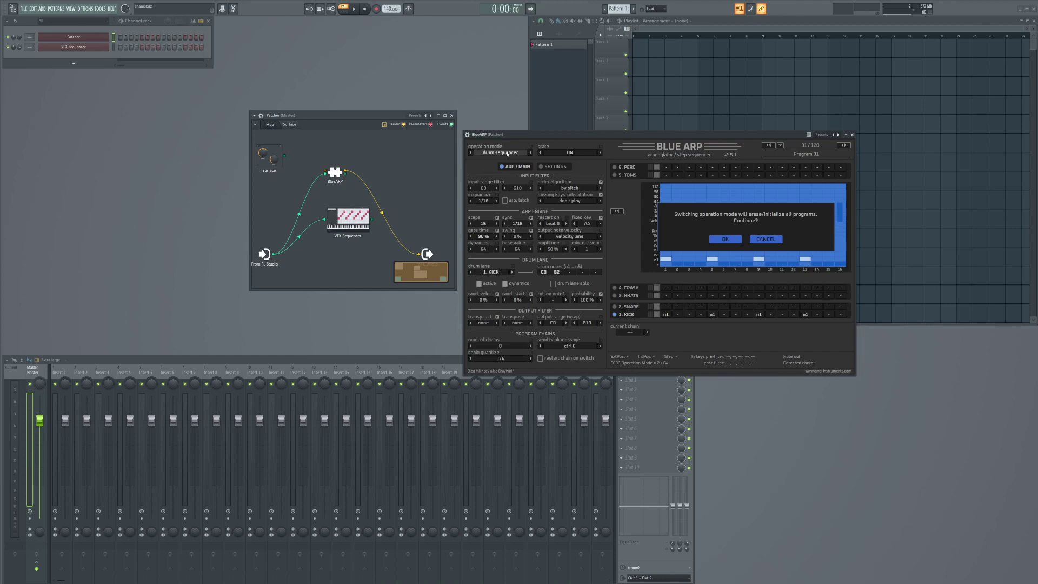
left_click(725, 238)
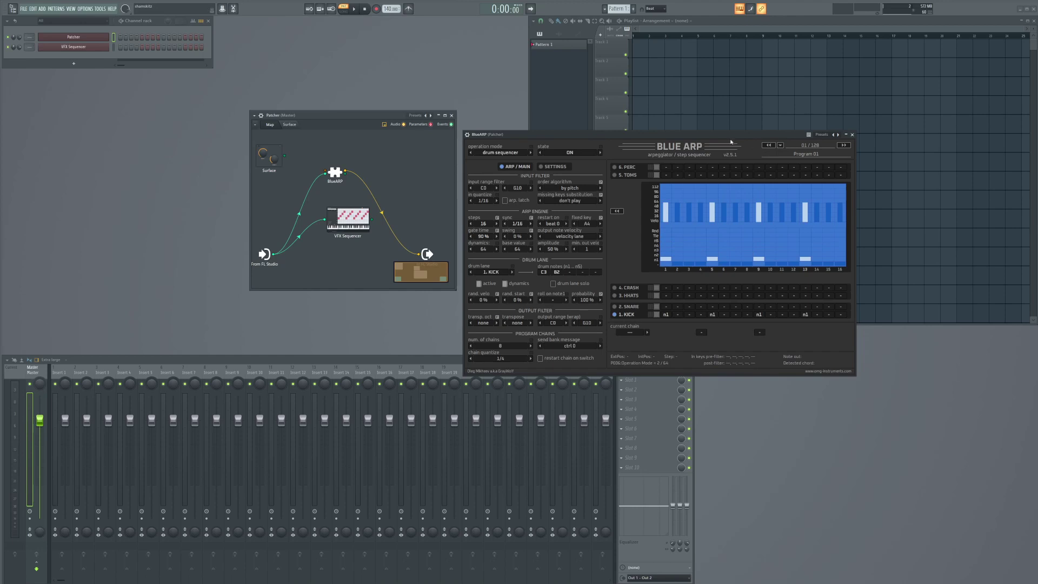
left_click_drag(731, 139, 744, 164)
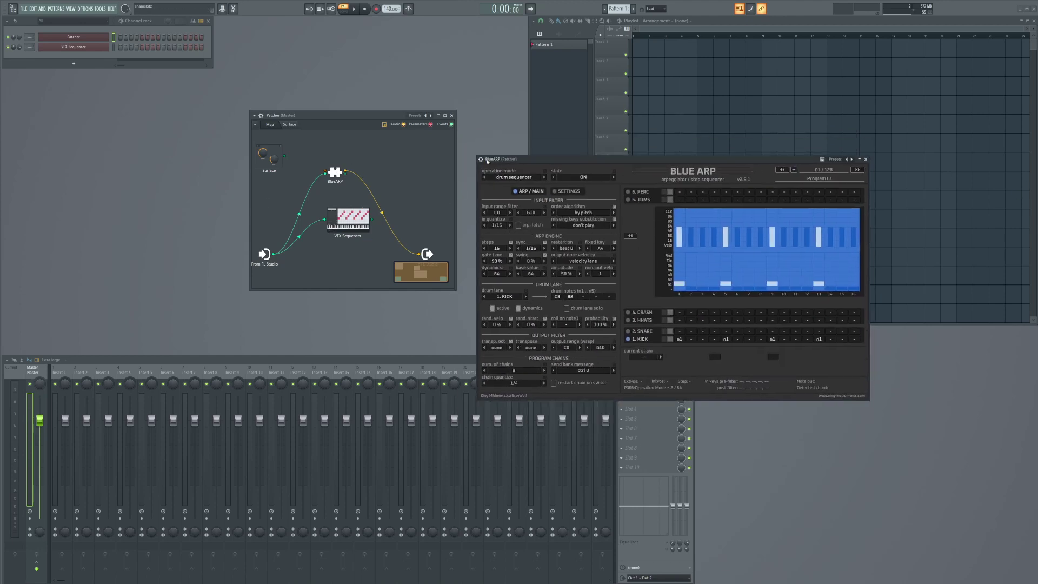
Step: Open BlueARP's plugin wrapper settings and examine the MIDI port and interface options
left_click(487, 160)
left_click_drag(579, 157, 595, 141)
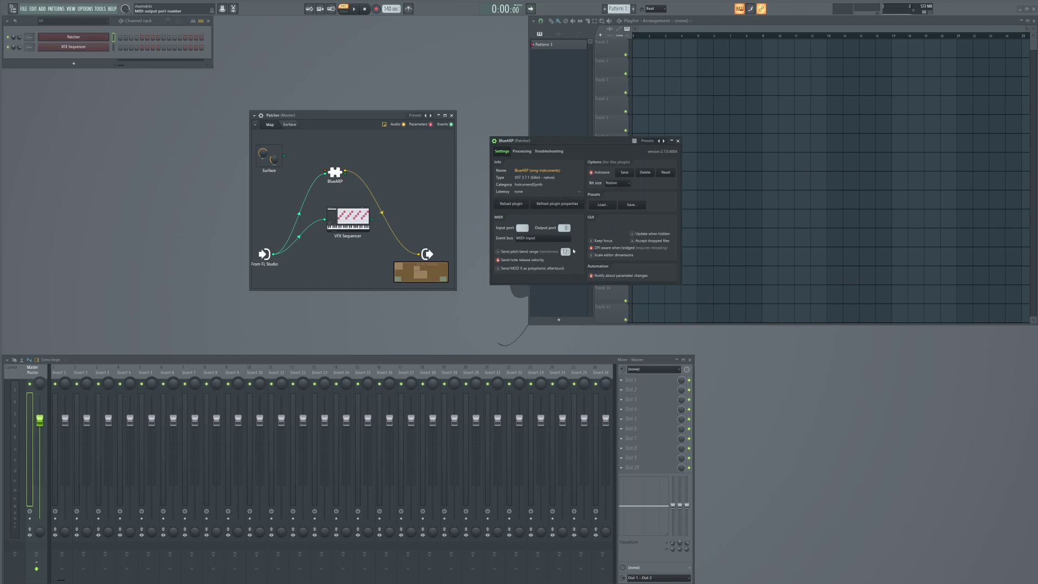
left_click(592, 248)
Step: Rearrange the Patcher map by moving VFX Sequencer lower and the To FL Studio output higher
left_click_drag(343, 216, 334, 238)
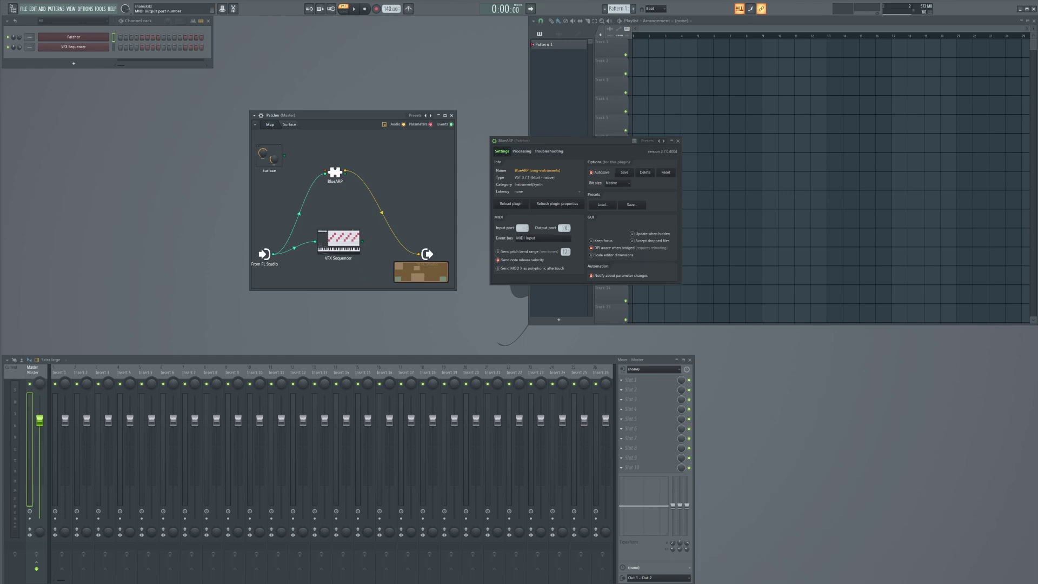
mouse_move(368, 122)
left_mouse_down()
mouse_move(393, 127)
mouse_move(367, 132)
left_mouse_up()
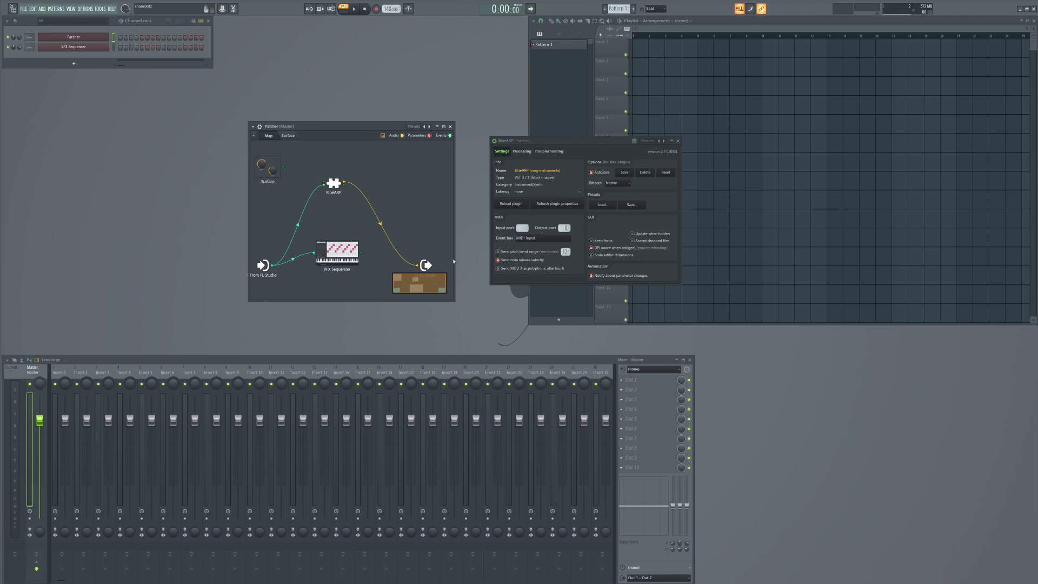
left_click_drag(425, 265, 426, 201)
right_click(334, 183)
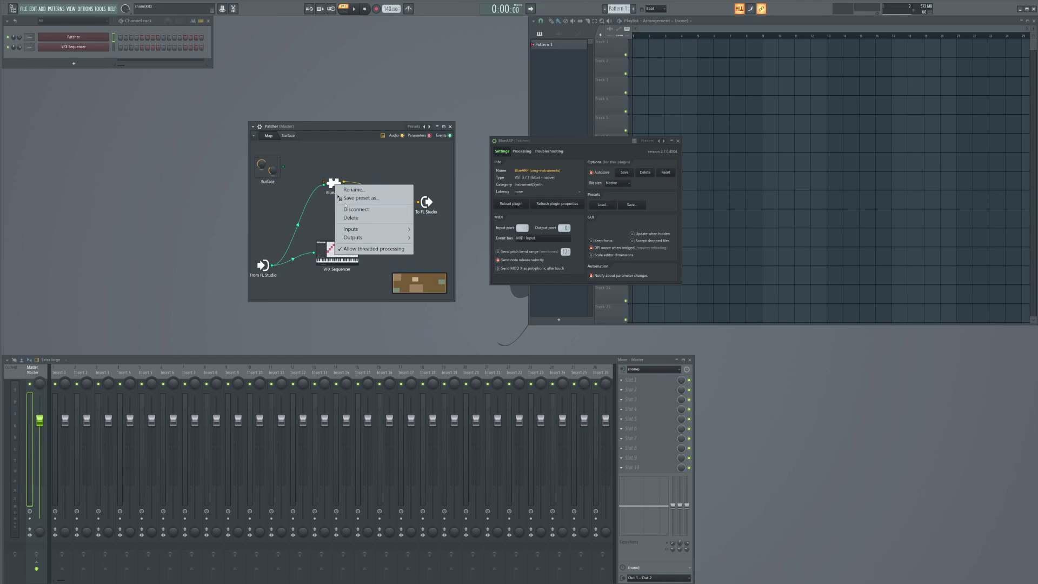
left_click(352, 199)
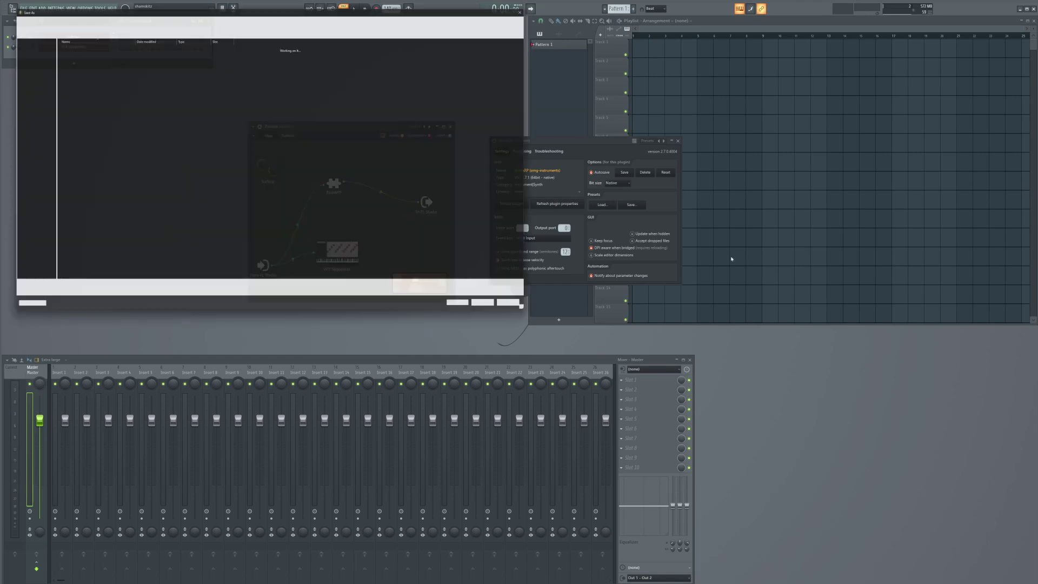
left_click(527, 311)
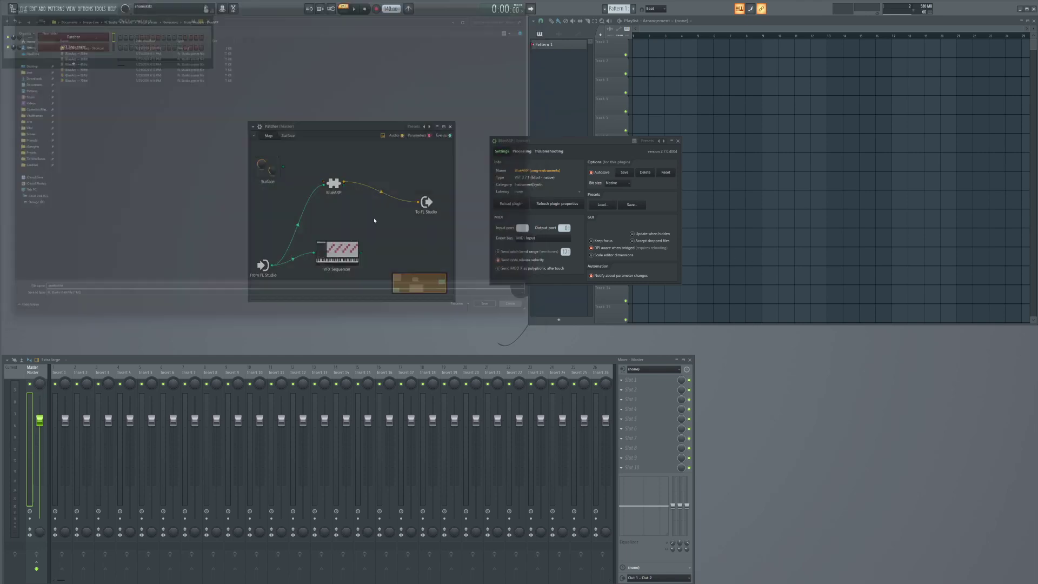
Step: Delete the BlueARP module from the Patcher map
right_click(339, 180)
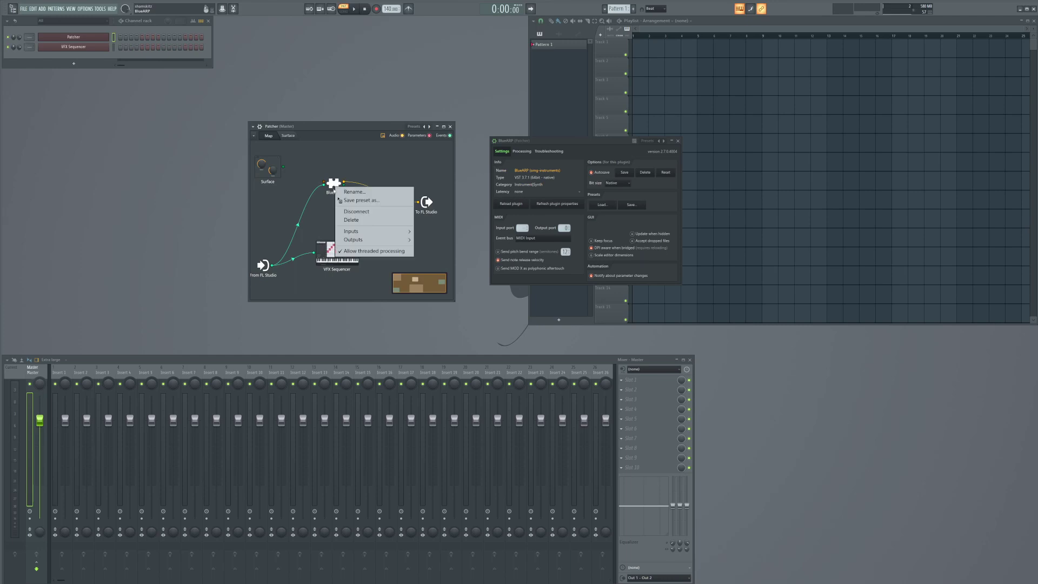
left_click(351, 219)
Step: Open the VFX Sequencer in the Patcher map and expand it to show all step lanes and the settings section
double_click(335, 251)
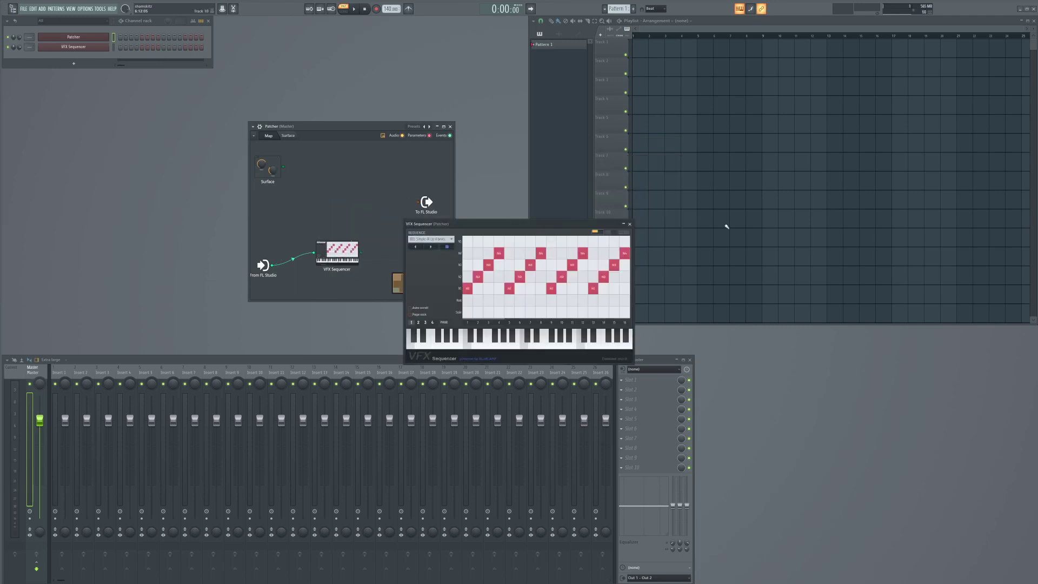
left_click_drag(559, 227, 562, 181)
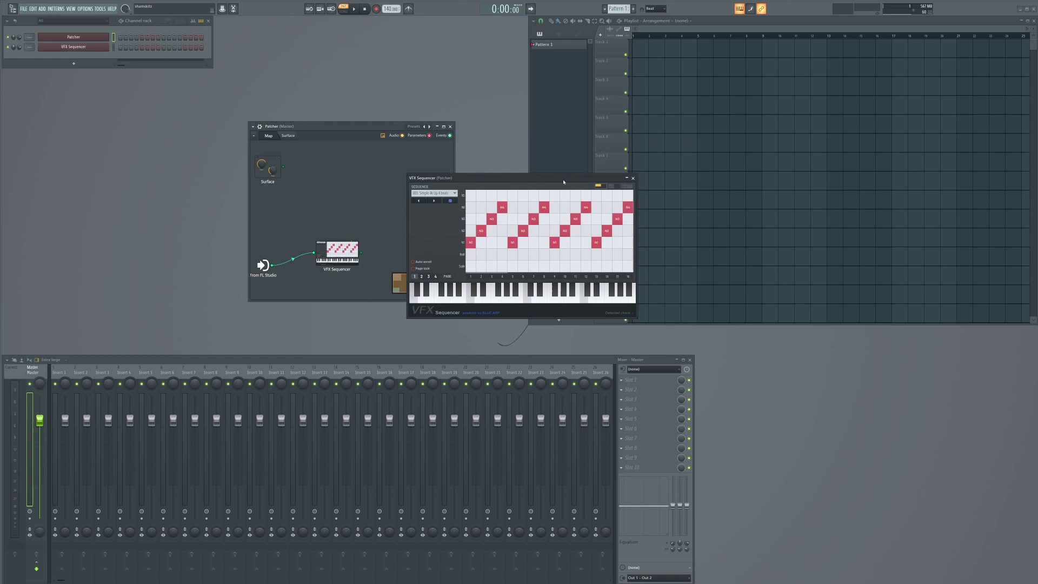
left_click(611, 186)
left_click(628, 186)
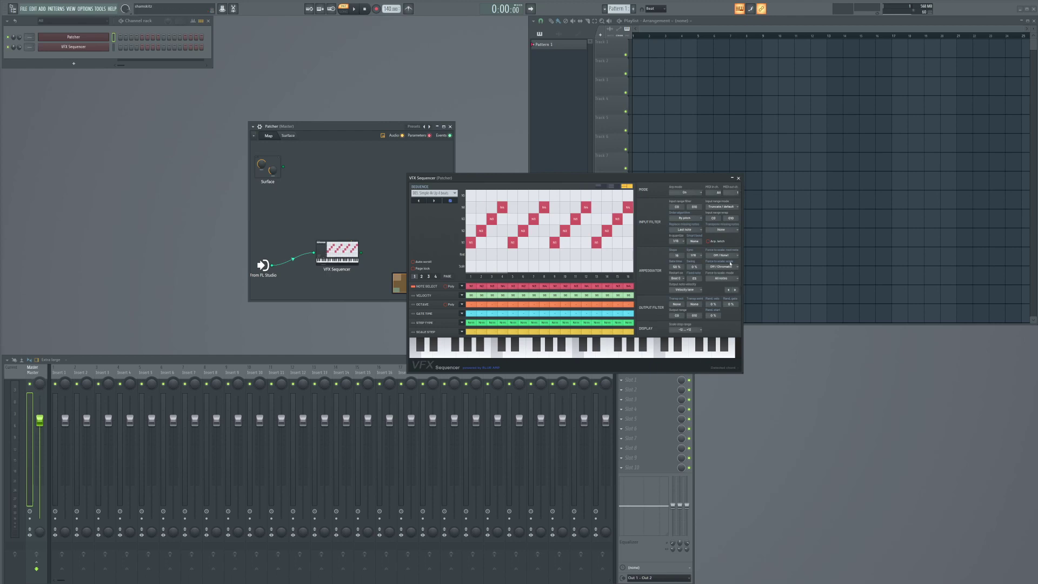
Step: Load program 096, Bass 1k Magic Scales 1 var1, in VFX Sequencer
left_click(434, 193)
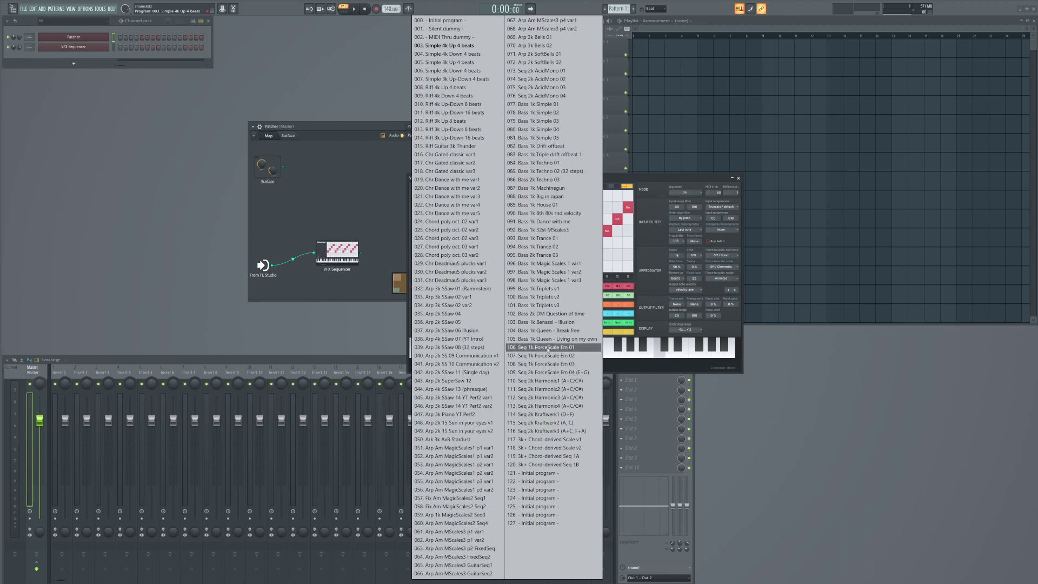
left_click(546, 263)
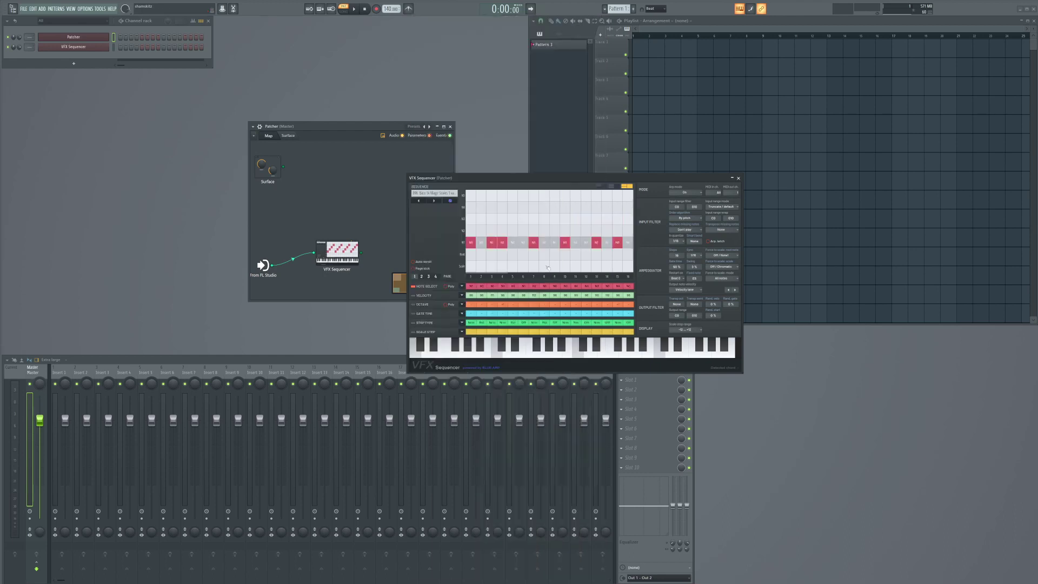
right_click(435, 200)
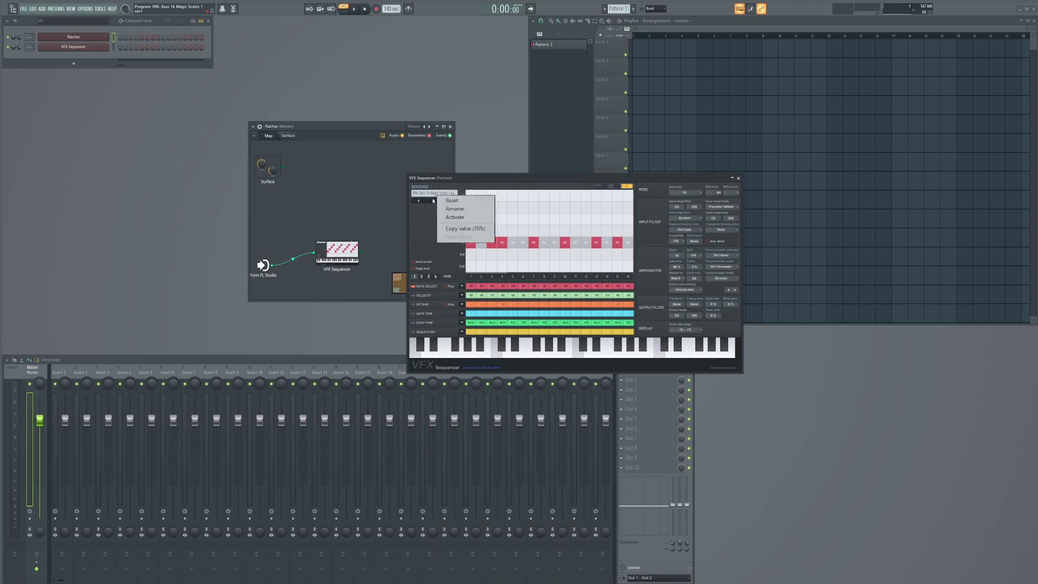
left_click(421, 238)
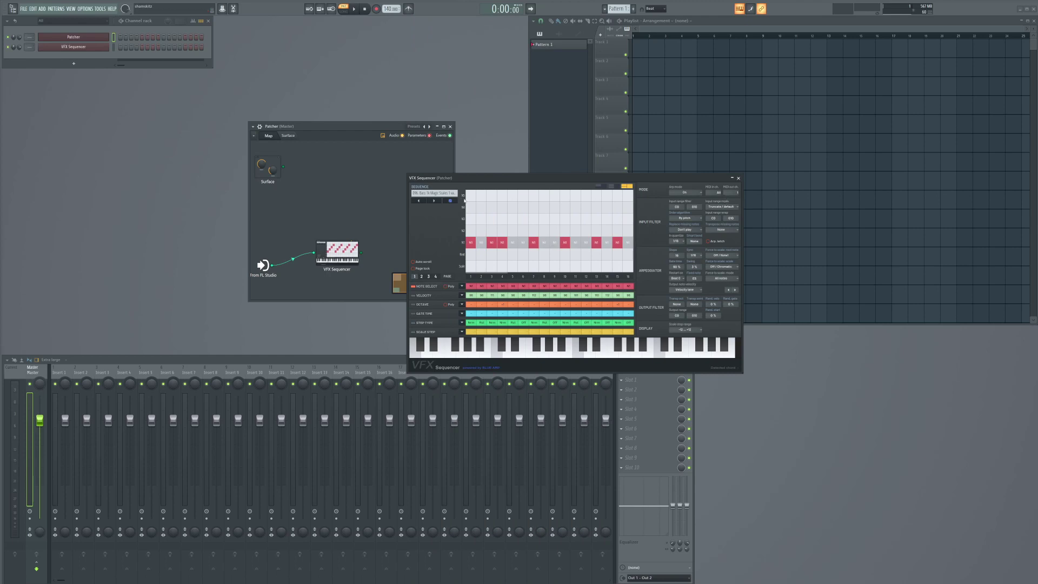
Step: Move the VFX Sequencer window clear of the Patcher map and look through its program list without choosing another
left_click_drag(411, 213, 464, 236)
left_click(486, 215)
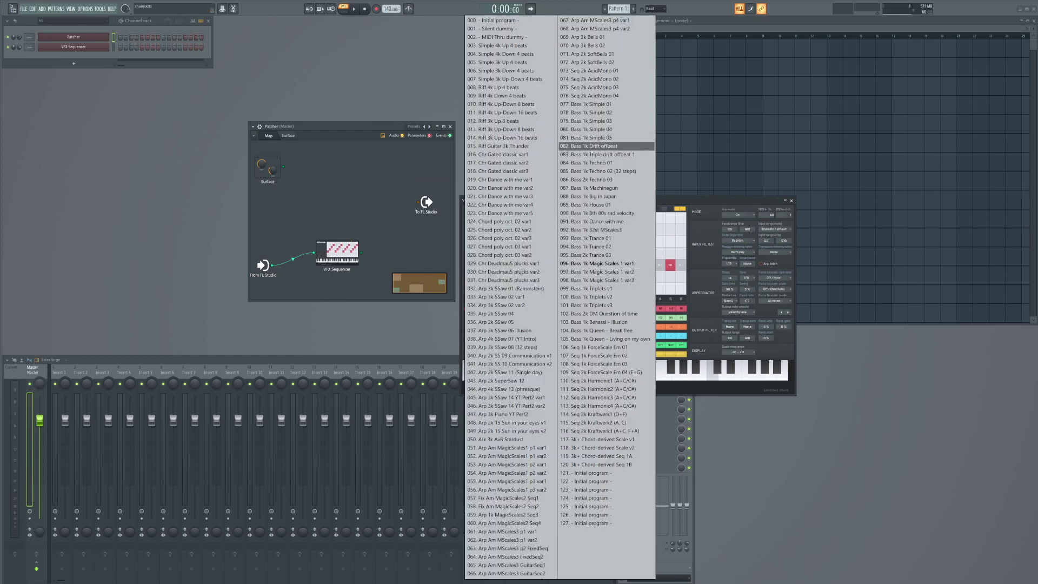
left_click(169, 177)
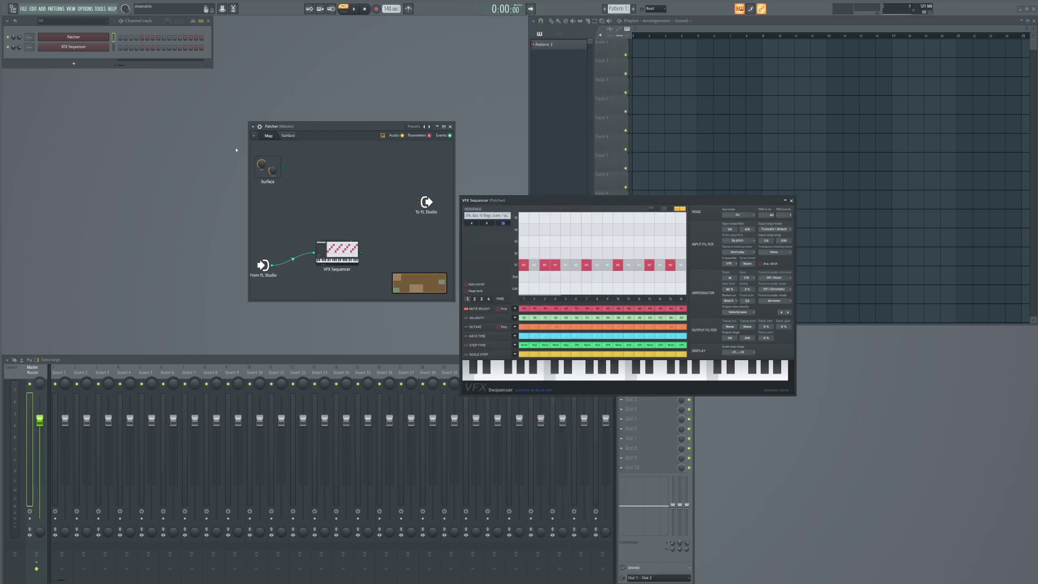
Step: Add the Spire synth to the Patcher map and route events to it only from VFX Sequencer, positioning it before To FL Studio
mouse_move(338, 249)
left_mouse_down()
mouse_move(324, 220)
mouse_move(327, 239)
left_mouse_up()
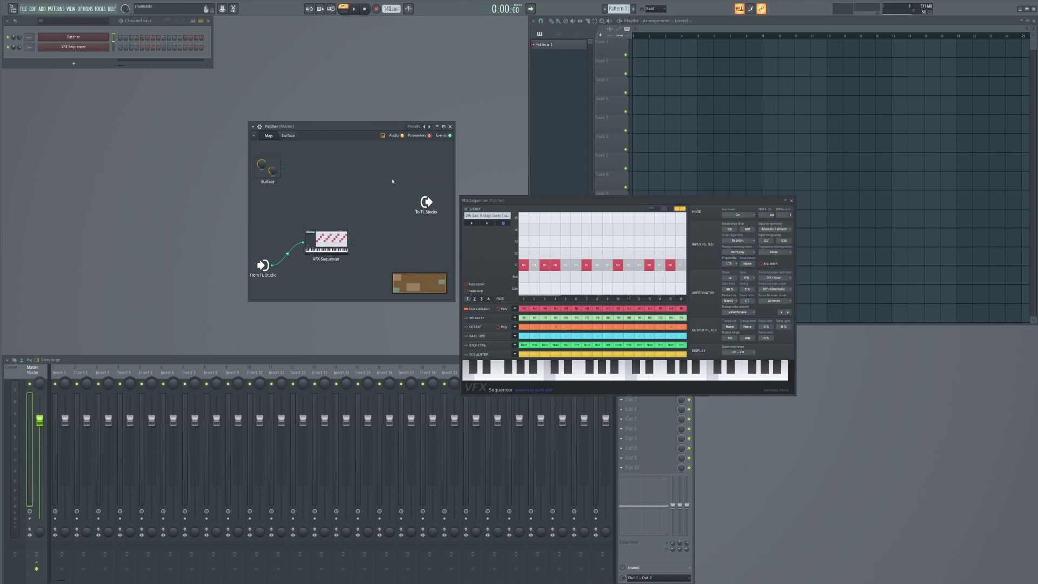
right_click(374, 166)
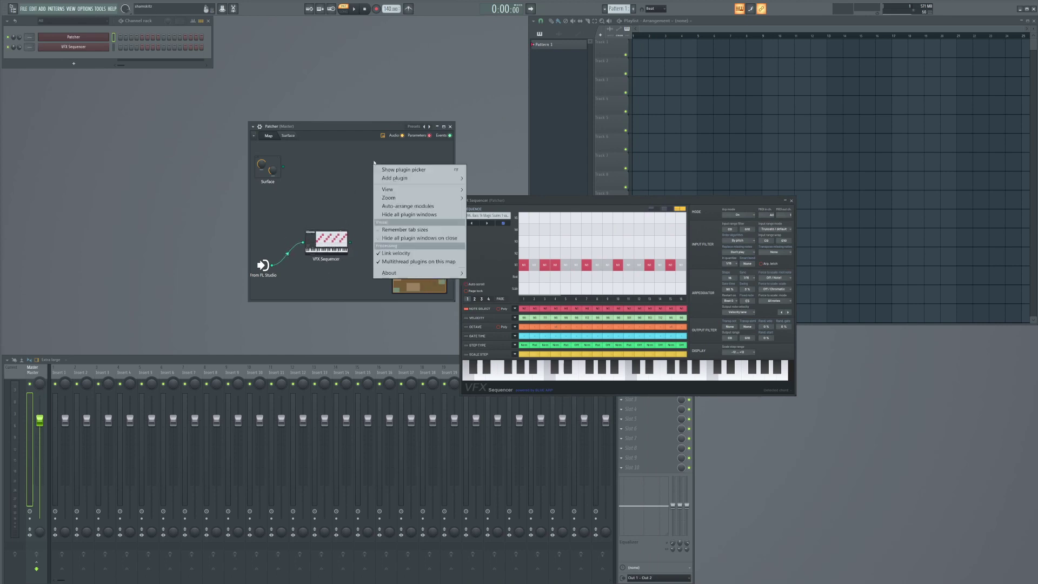
mouse_move(403, 182)
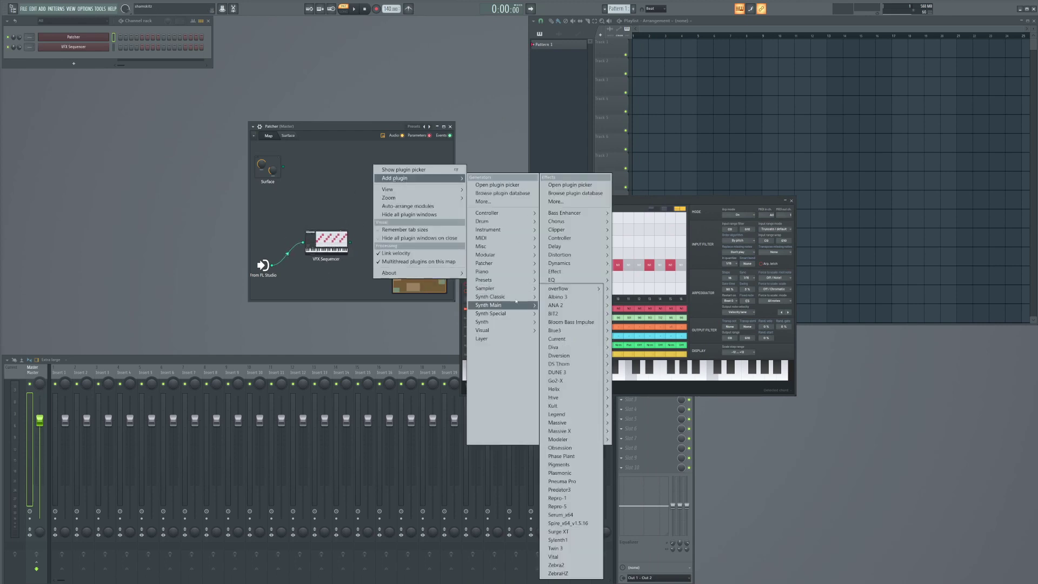
mouse_move(486, 280)
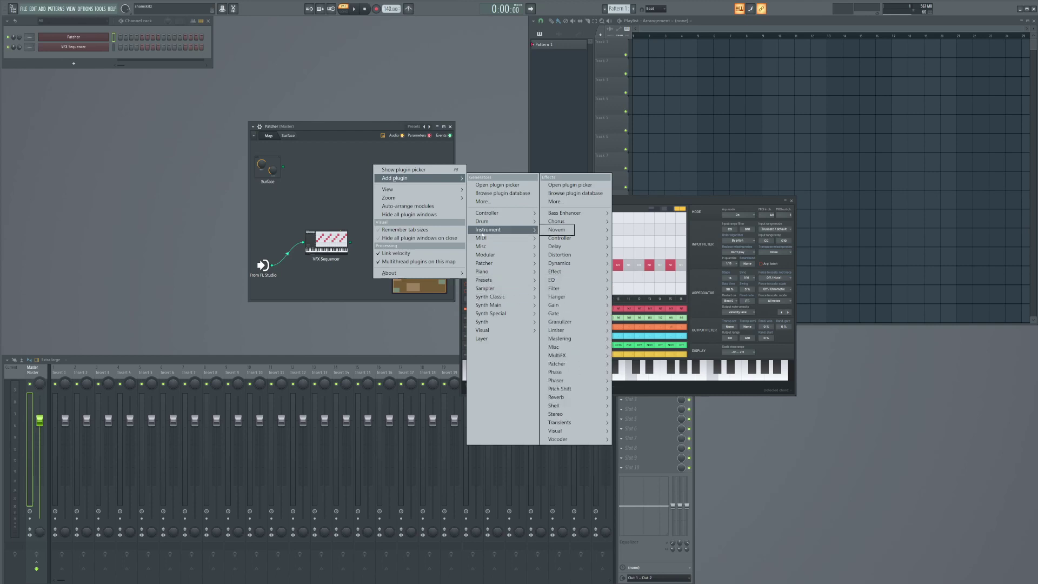
mouse_move(483, 240)
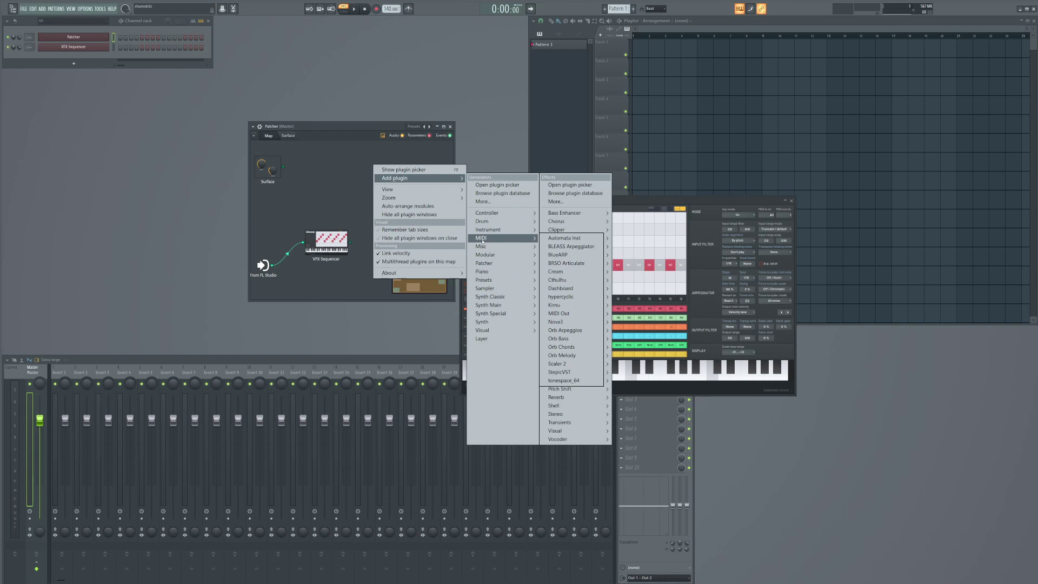
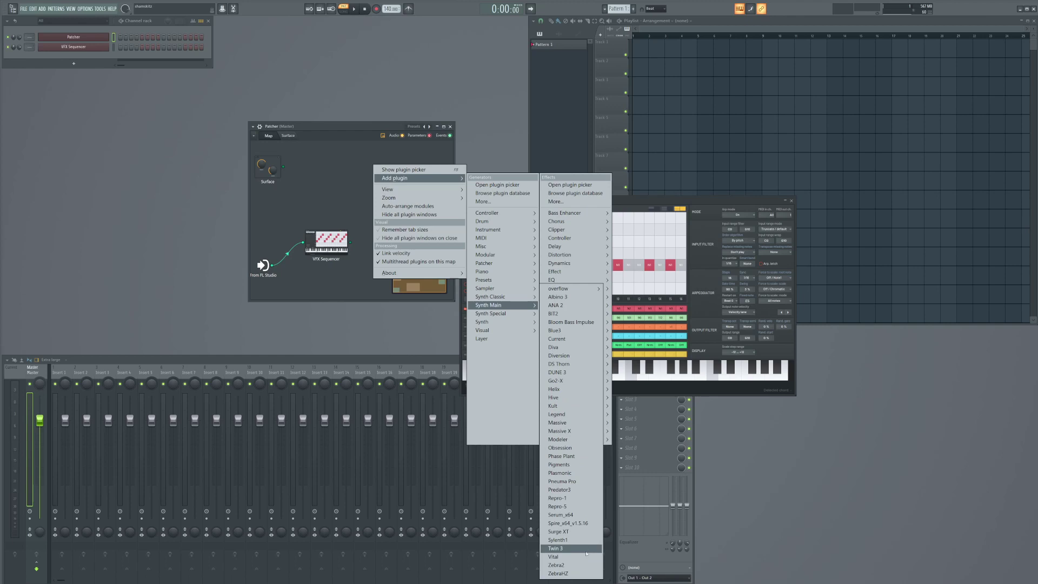
left_click(570, 523)
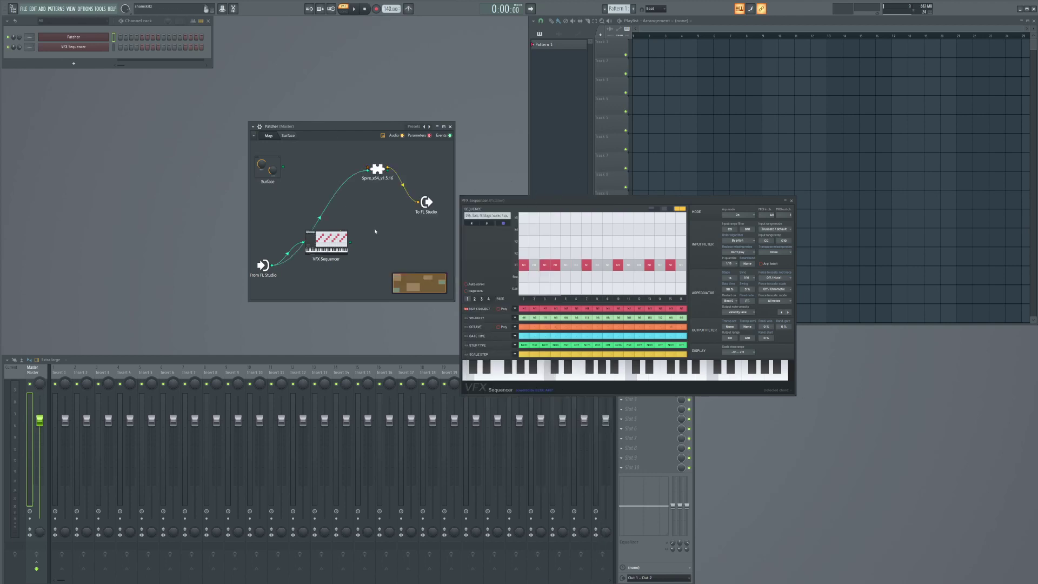
left_click_drag(368, 170, 318, 186)
left_click_drag(379, 176, 387, 204)
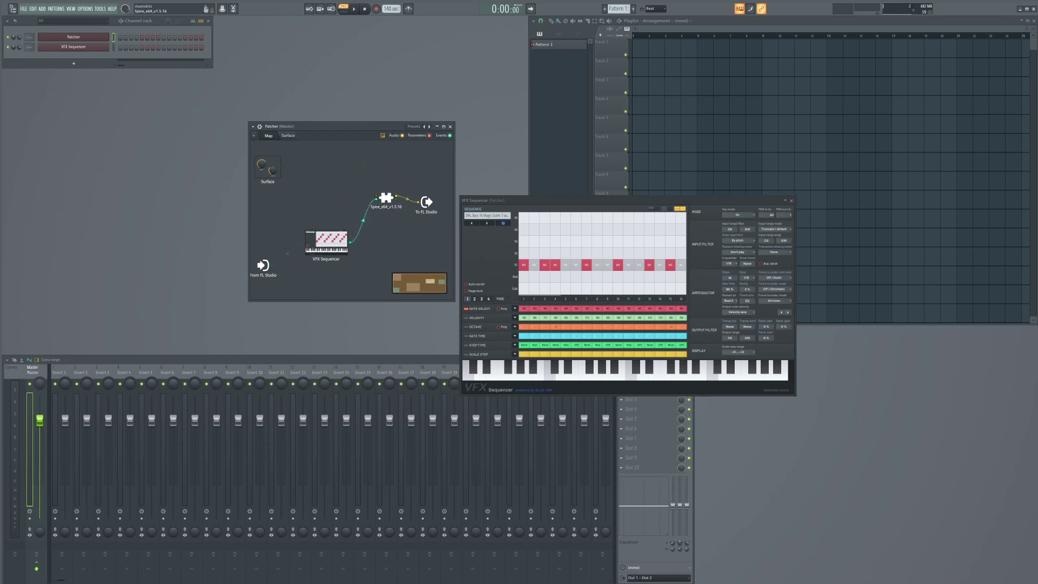
Step: Open Spire in the Patcher map and load PL The Trance Pluck B Si from the Factory Sounds favorites
double_click(385, 199)
left_click(379, 200)
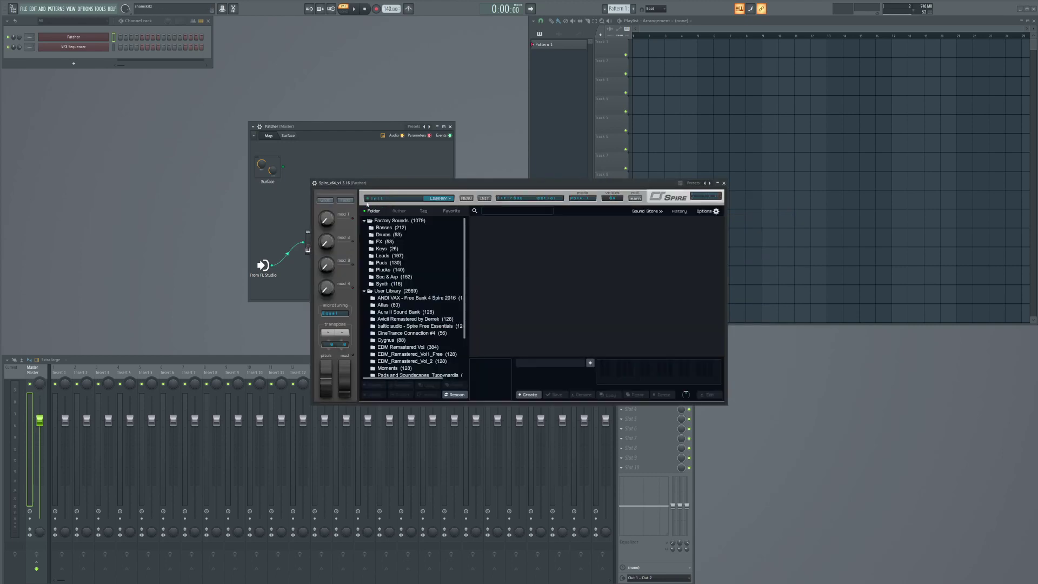
left_click(451, 212)
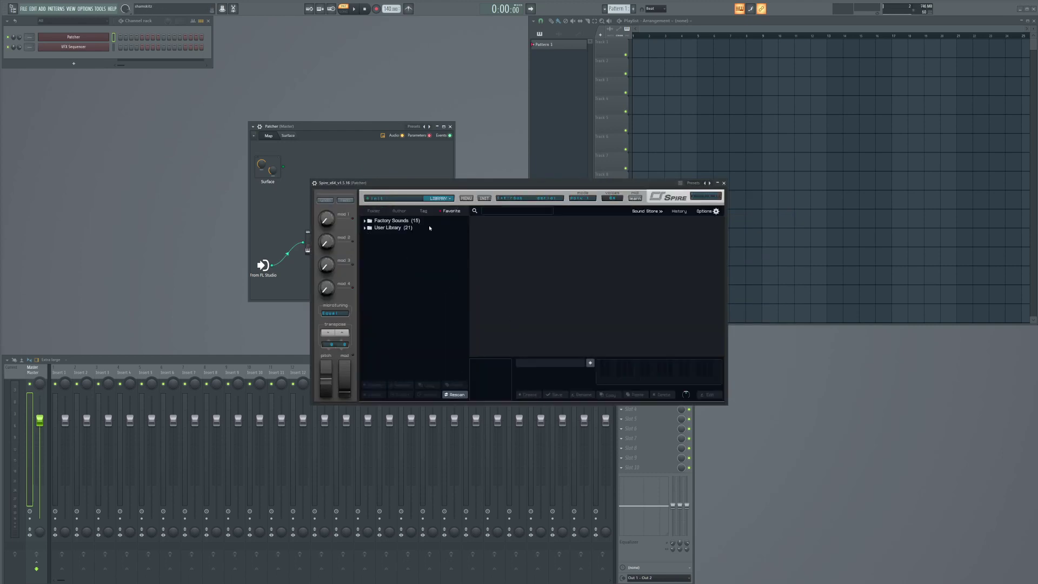
left_click(390, 222)
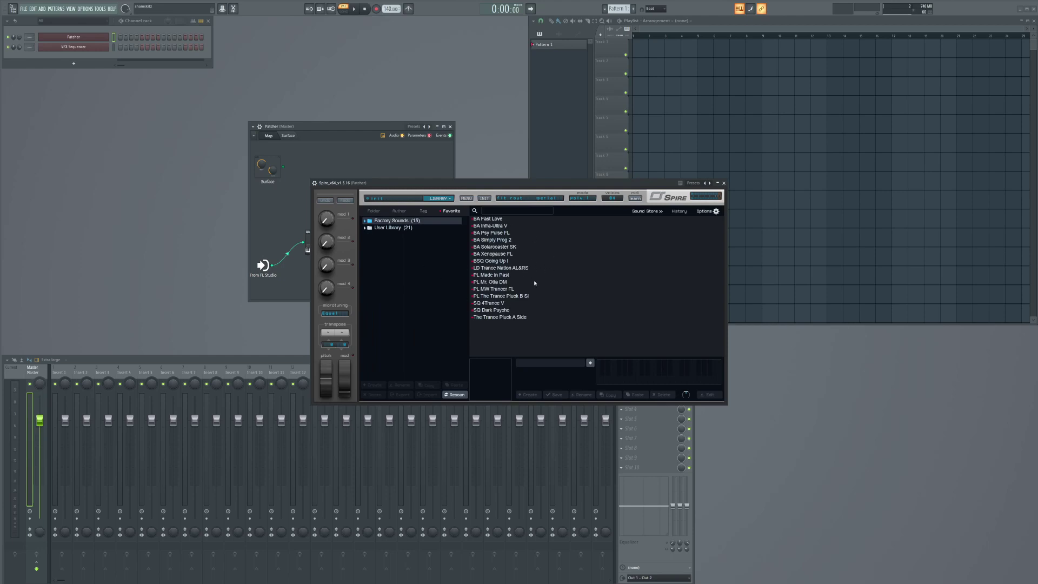
left_click(498, 297)
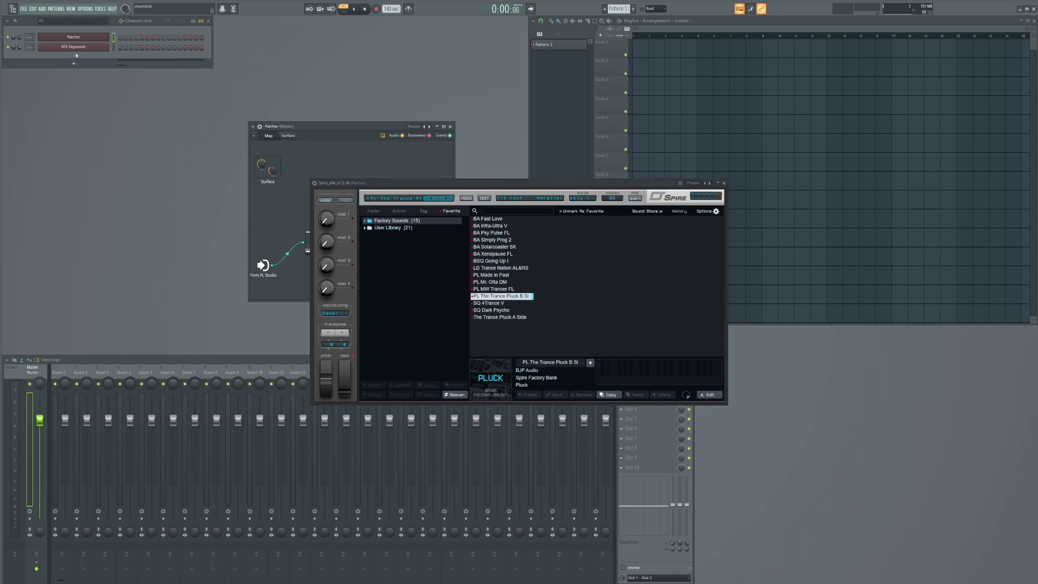
Step: Delete the standalone VFX Sequencer channel from the channel rack
left_click(79, 47)
left_click(85, 38)
right_click(108, 45)
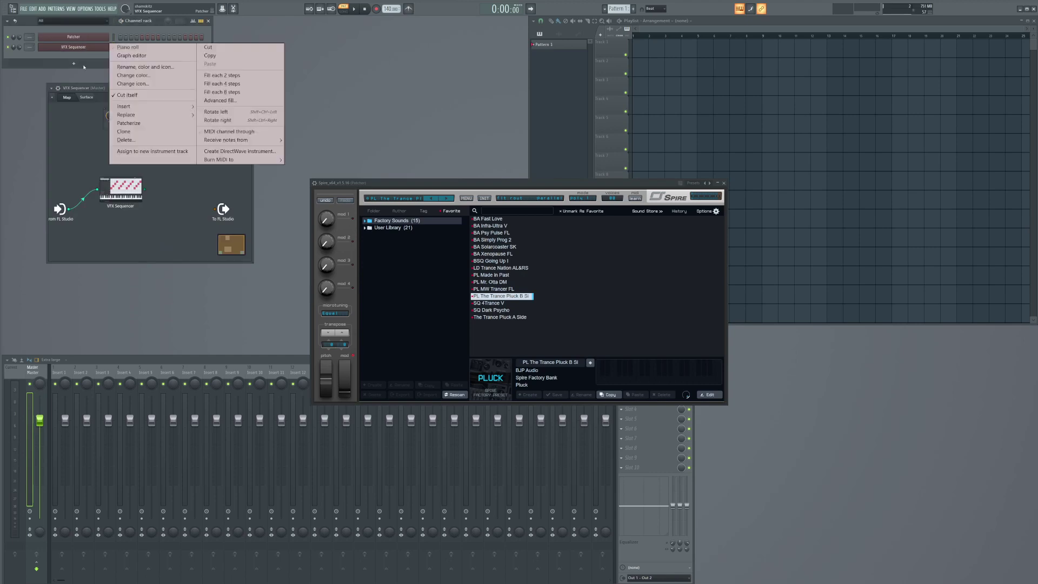
left_click(125, 140)
Step: Open the Patcher channel's piano roll and place a note on C4 at the start of bar 1
right_click(81, 43)
left_click(144, 132)
left_click(242, 146)
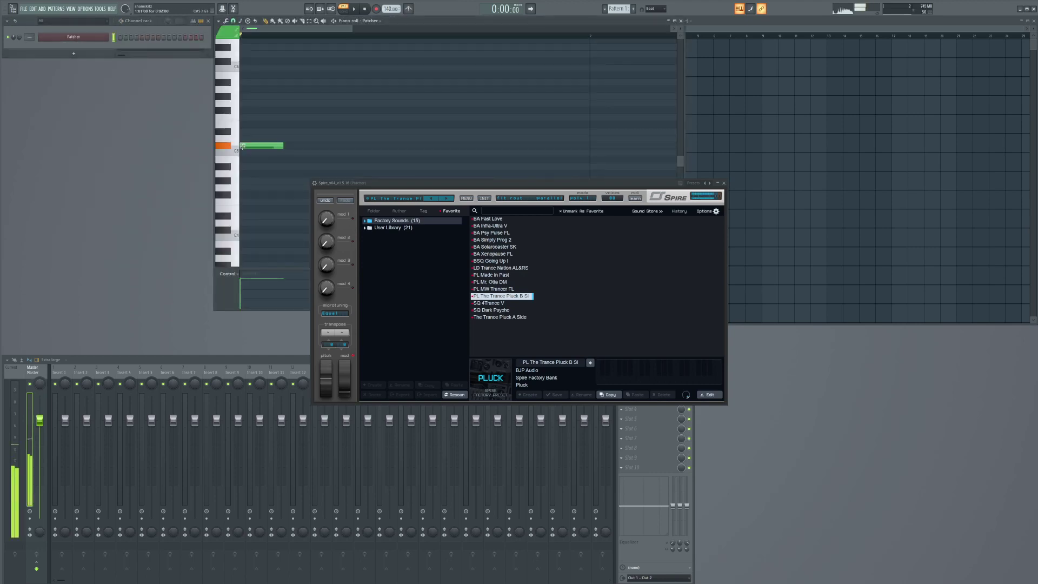
left_click_drag(242, 146, 245, 228)
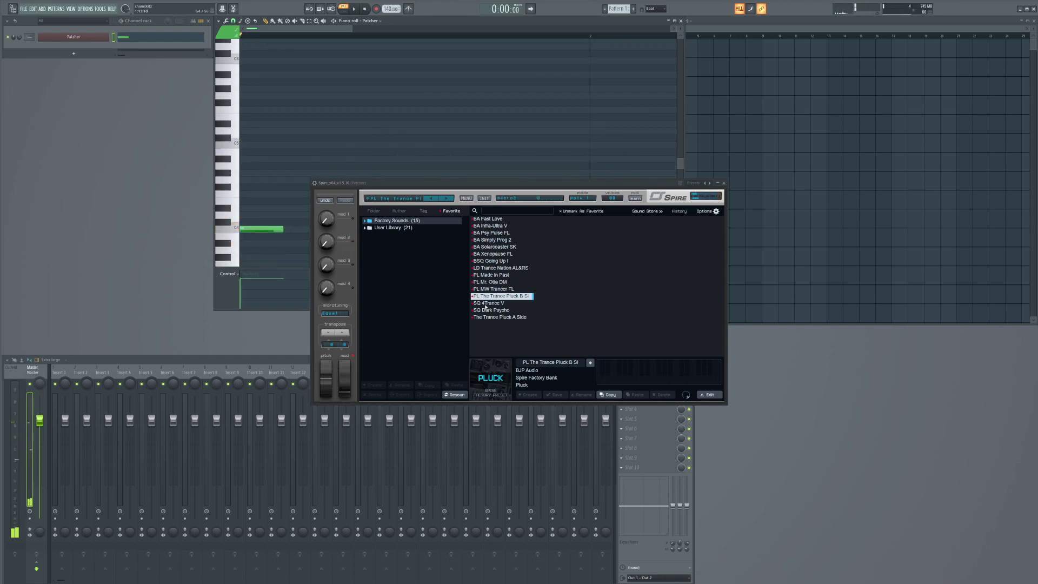
Step: Audition the note during playback, switch Spire to The Trance Pluck A Side preset, and close the synth
key("space")
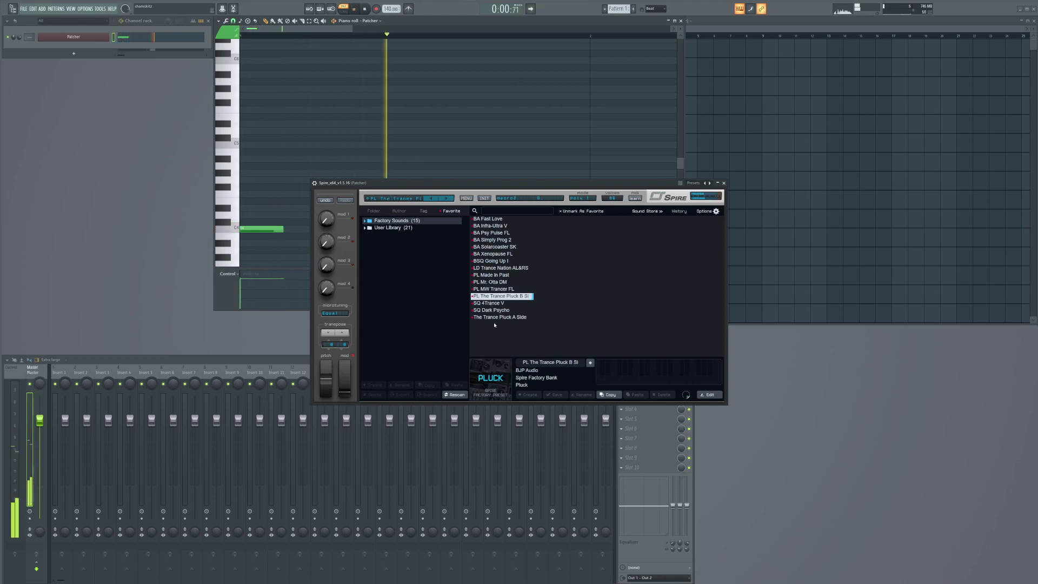
left_click(498, 318)
key("space")
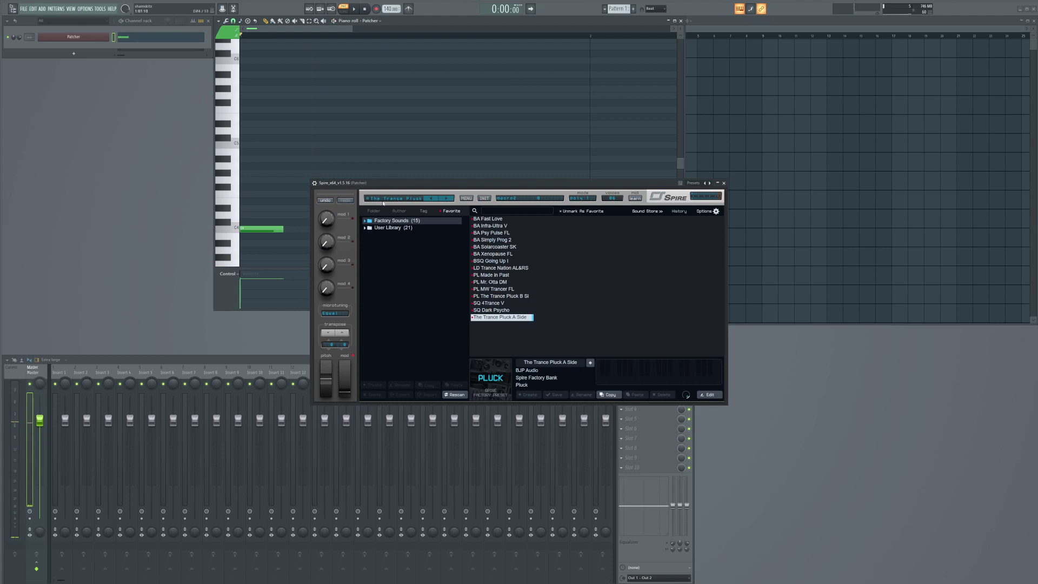
left_click(724, 183)
Step: Lengthen the C4 note so that it spans four bars
scroll(281, 239, "down", 3)
left_click_drag(256, 229, 530, 230)
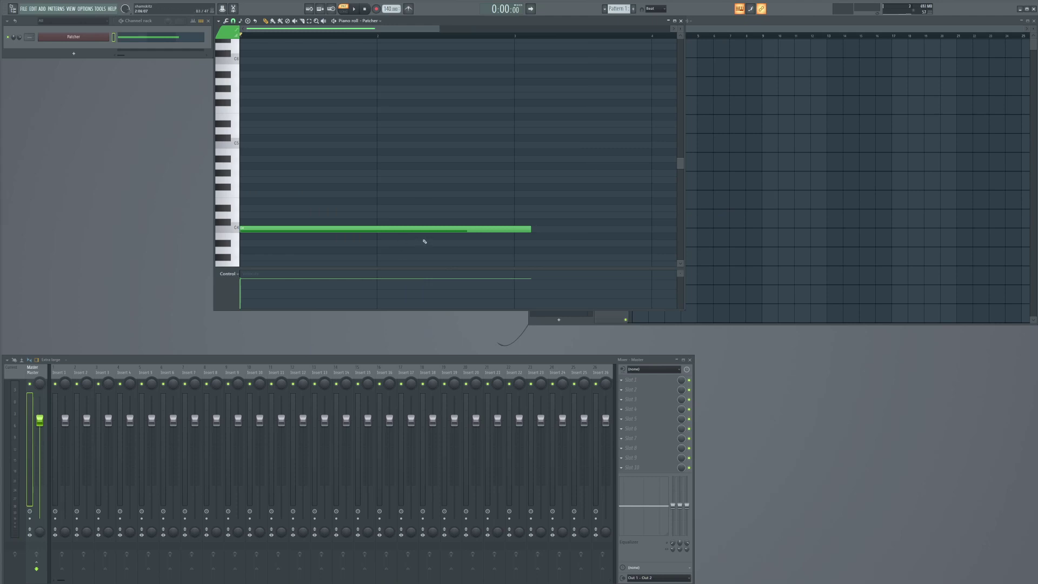
key("ctrl+l")
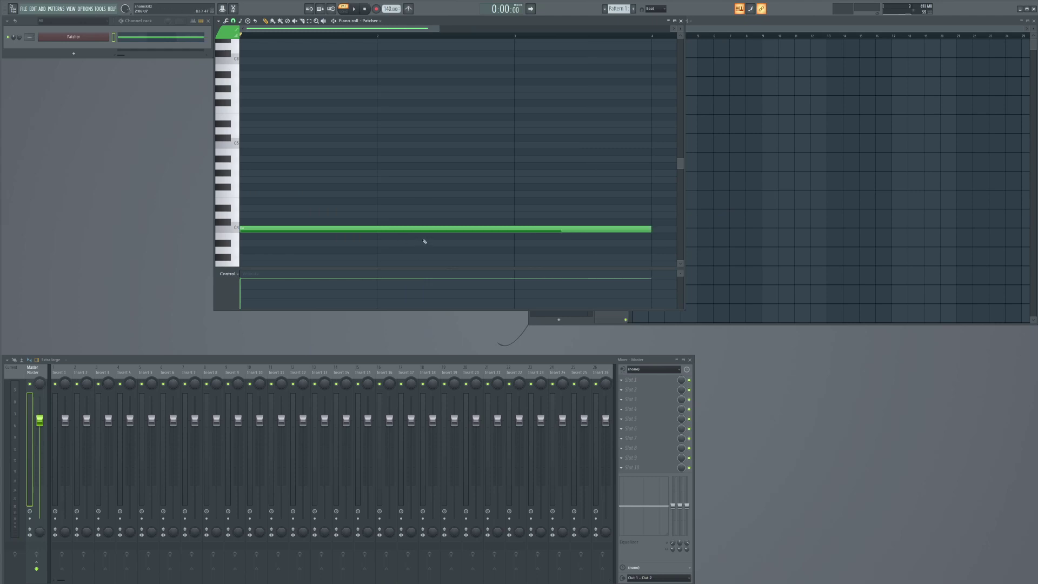
scroll(523, 205, "down", 2)
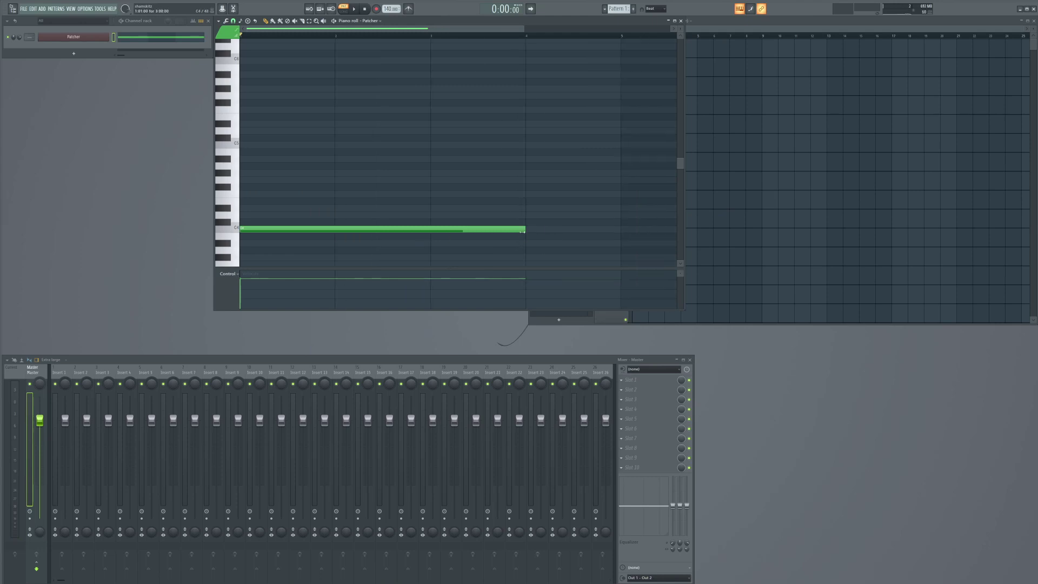
left_click_drag(531, 230, 620, 229)
left_click(278, 230)
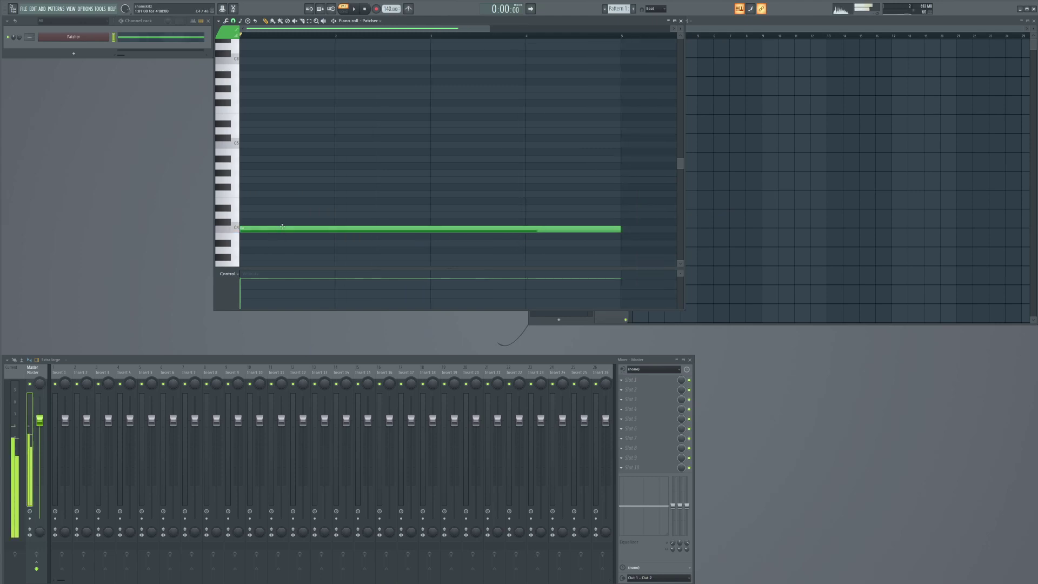
Step: Add four-bar E4 and G4 notes above C4 to form a held chord and start playback
left_click(247, 202)
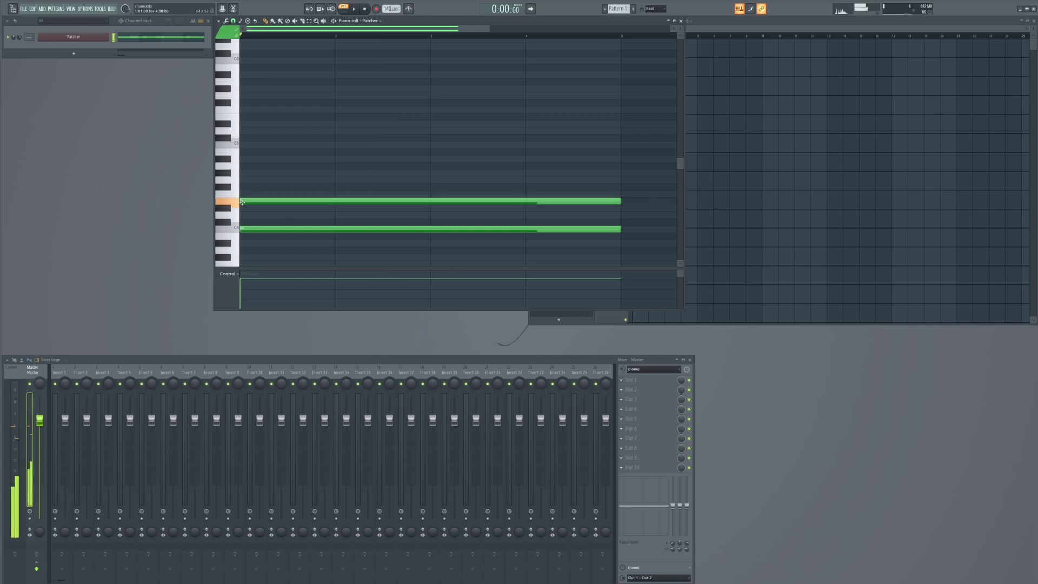
left_click(244, 179)
key("space")
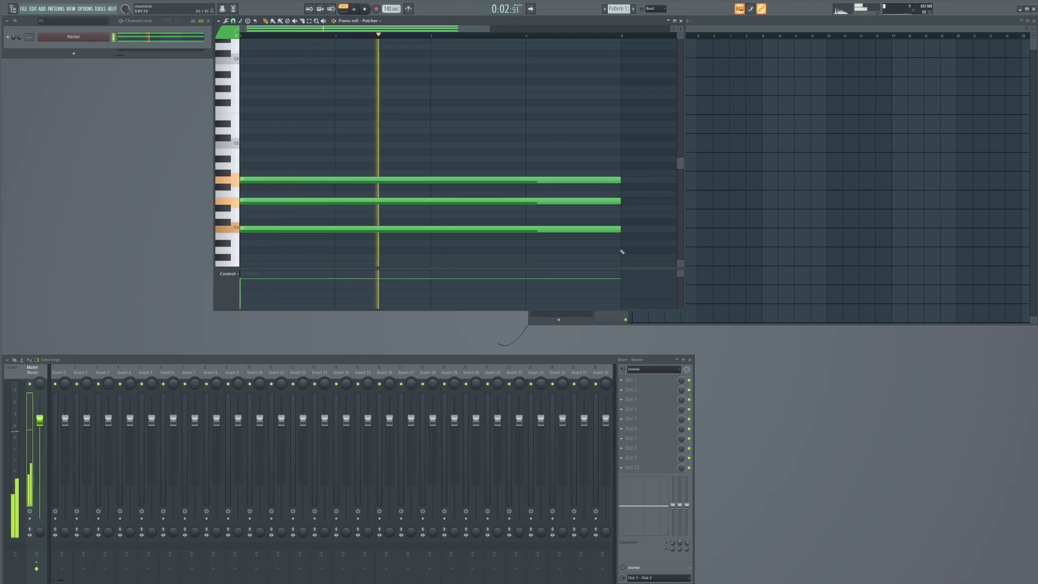
Step: Open VFX Sequencer from the Patcher map and load program 003, Simple 4k Up 4 beats
left_click(74, 37)
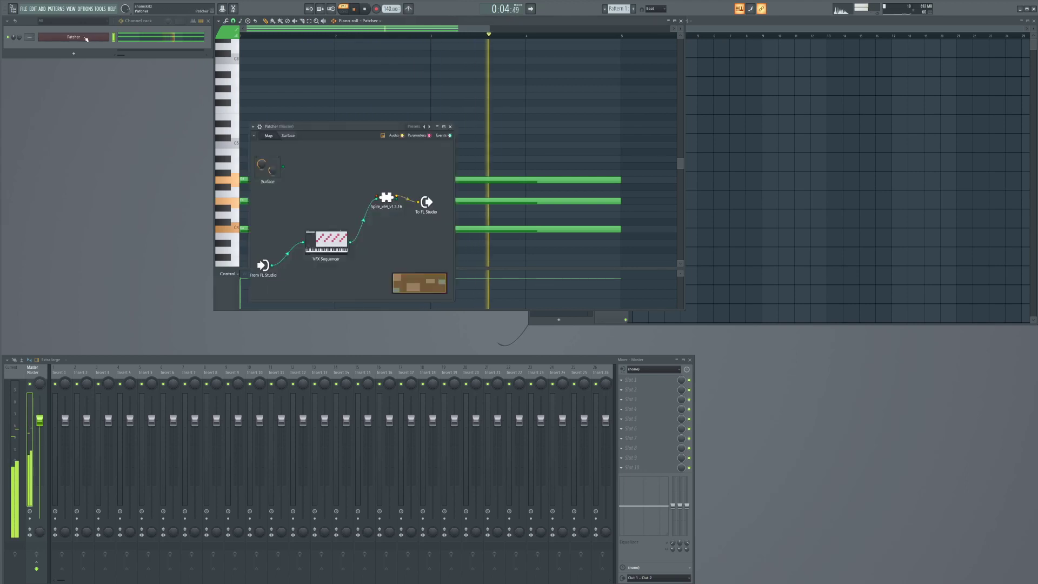
double_click(326, 241)
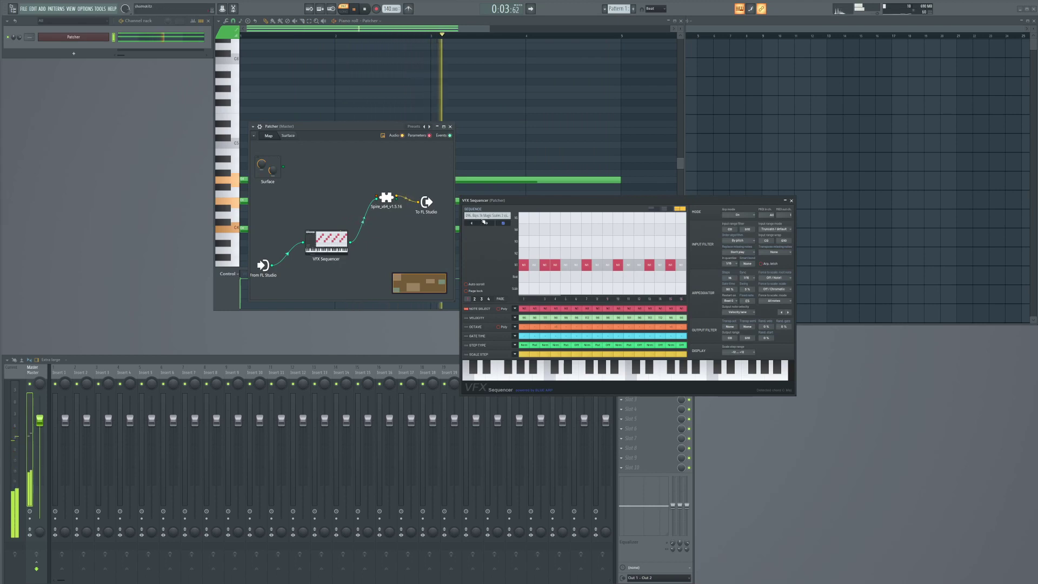
left_click(486, 215)
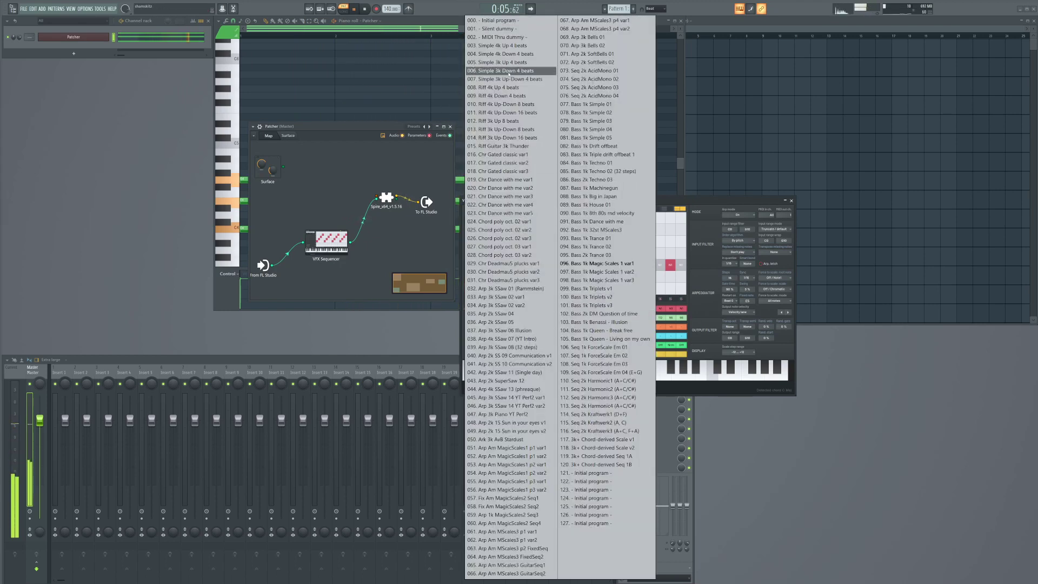
left_click(505, 45)
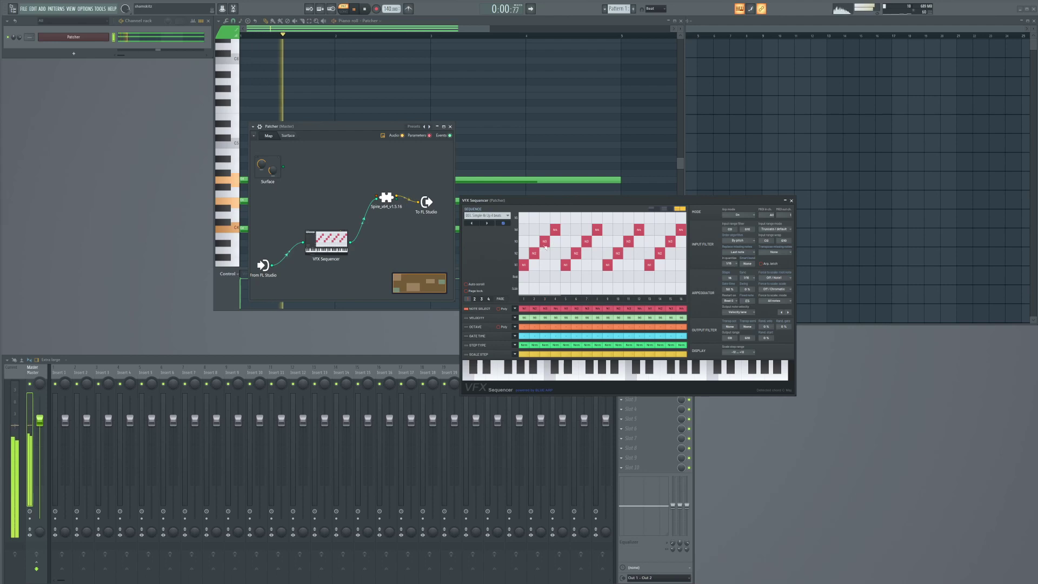
Step: Step back through the VFX Sequencer programs, wrapping past the first, to load program 118, 3k+ Chord-derived Scale v2
scroll(493, 217, "up", 1)
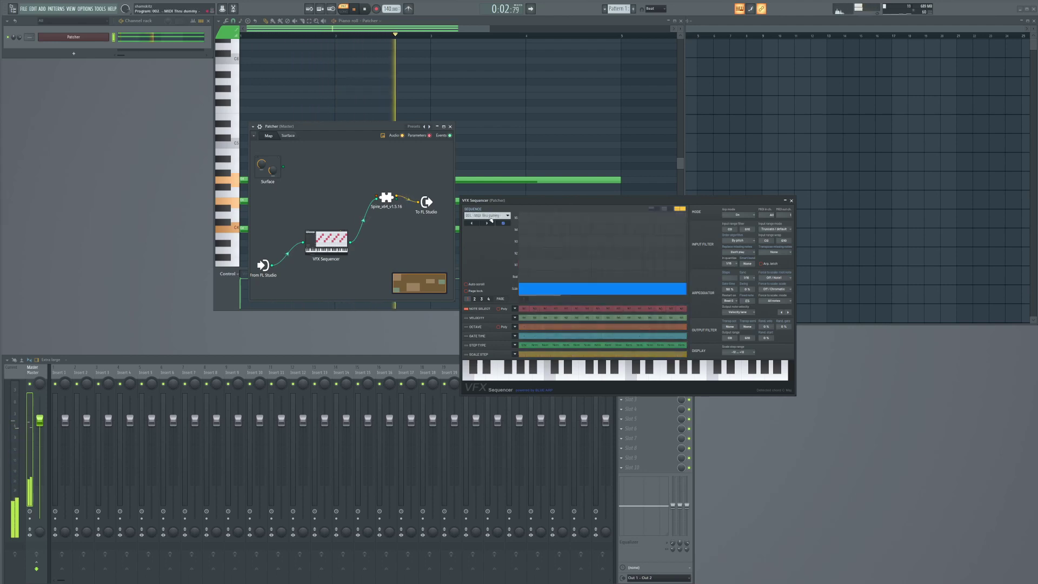
scroll(493, 216, "up", 2)
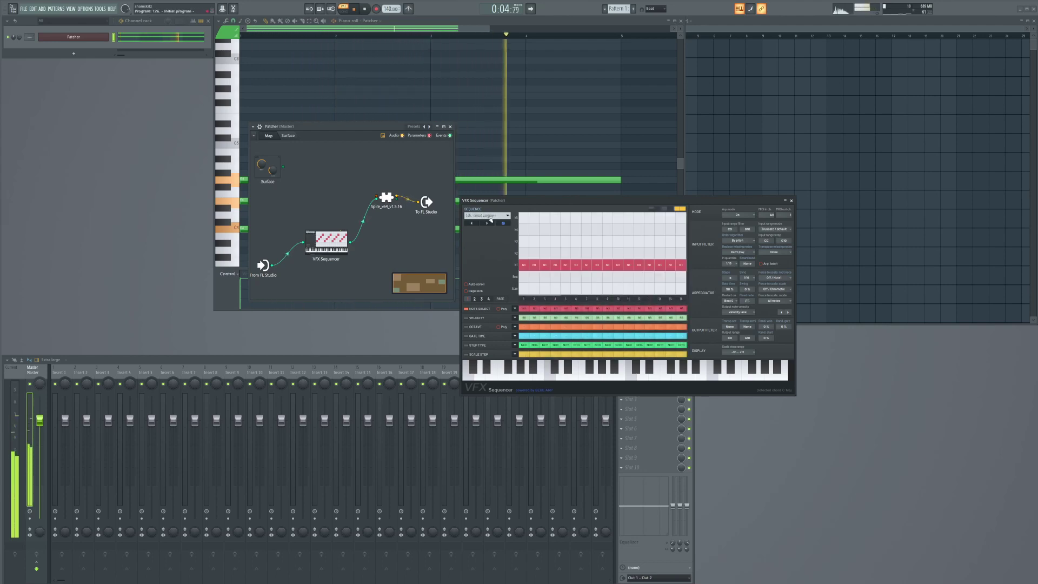
scroll(490, 219, "up", 7)
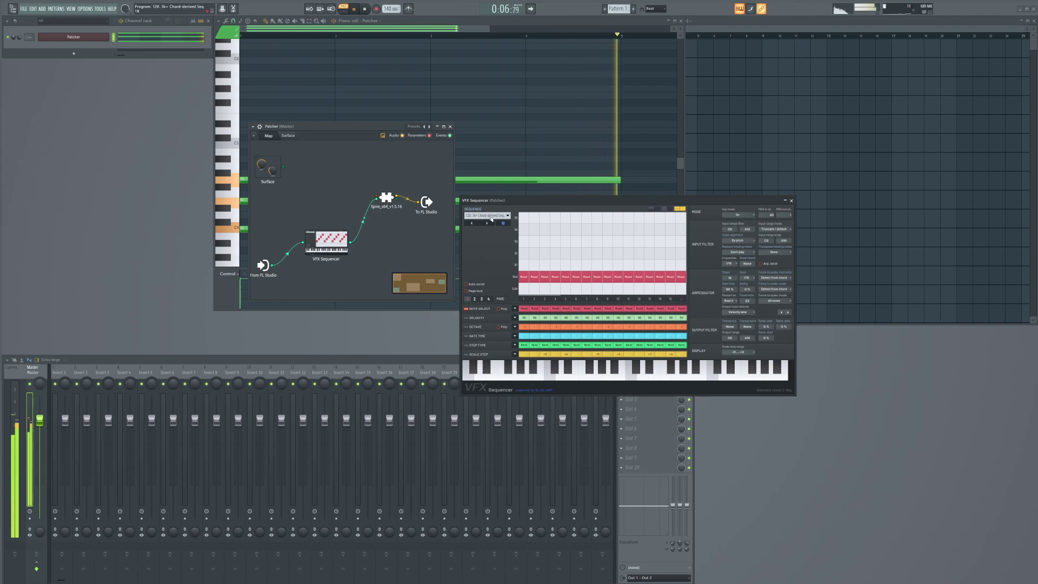
scroll(490, 219, "up", 1)
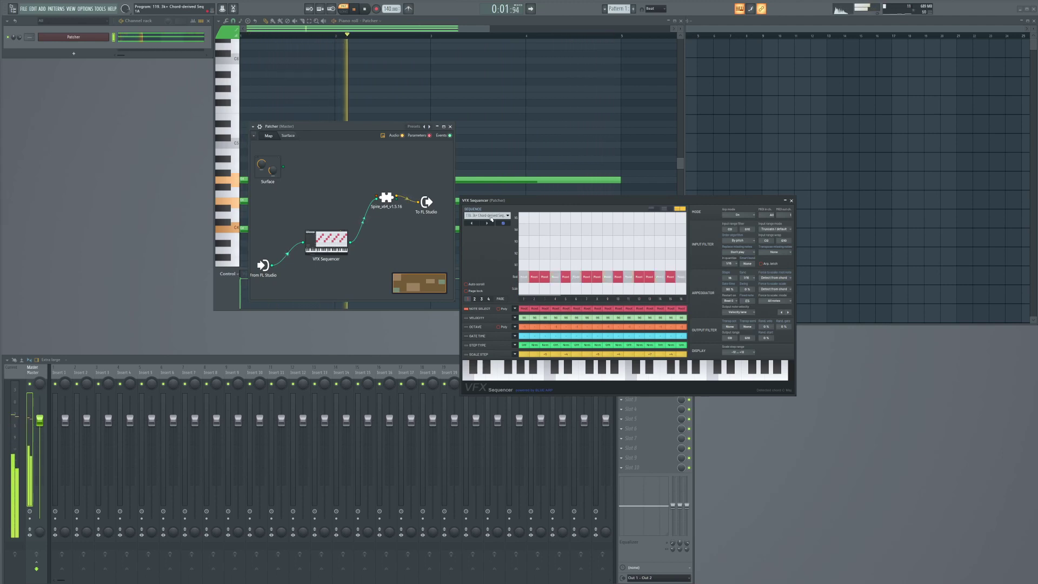
scroll(492, 219, "up", 1)
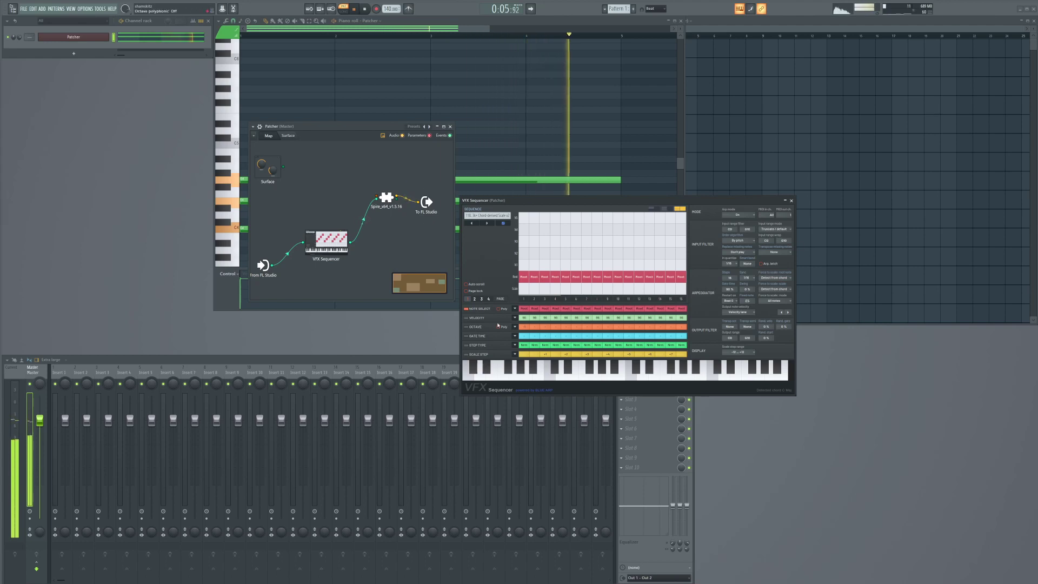
Step: Stop playback, examine the velocity, octave, gate time, step type and scale step lanes of the program, and resume playback
key("space")
left_click(475, 318)
left_click(475, 327)
left_click(477, 336)
left_click(478, 346)
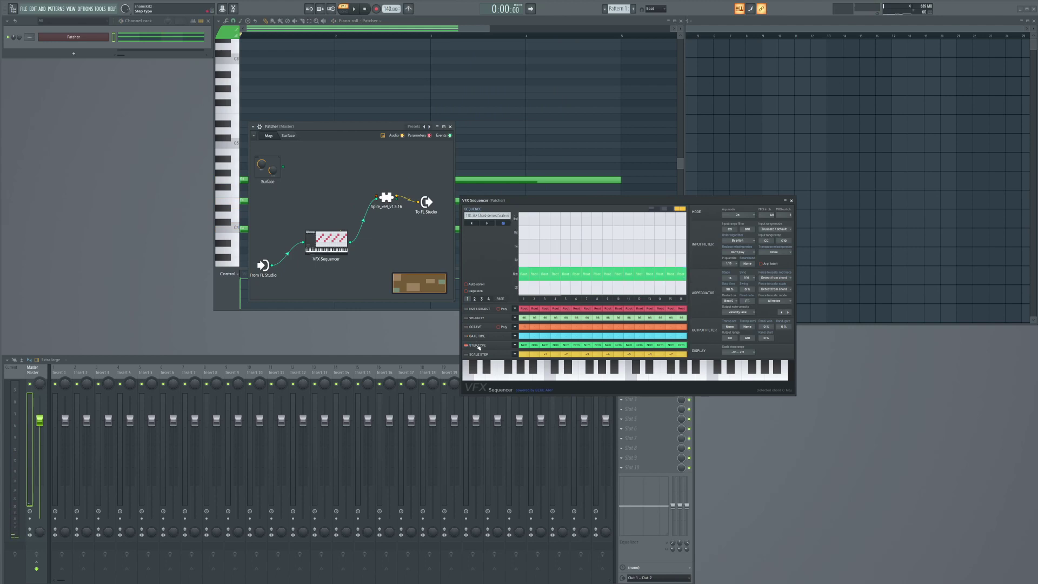
left_click(478, 354)
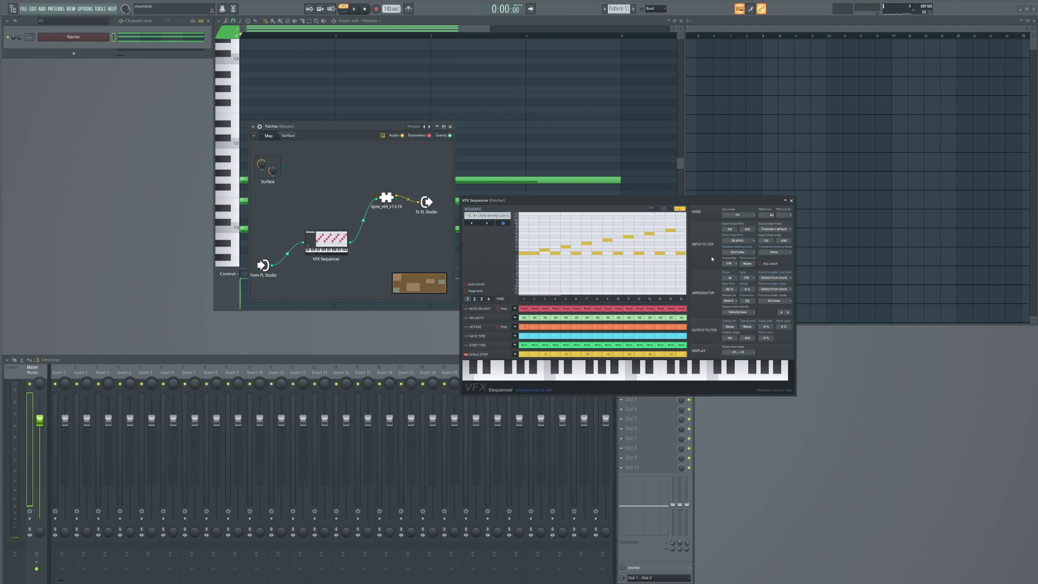
key("space")
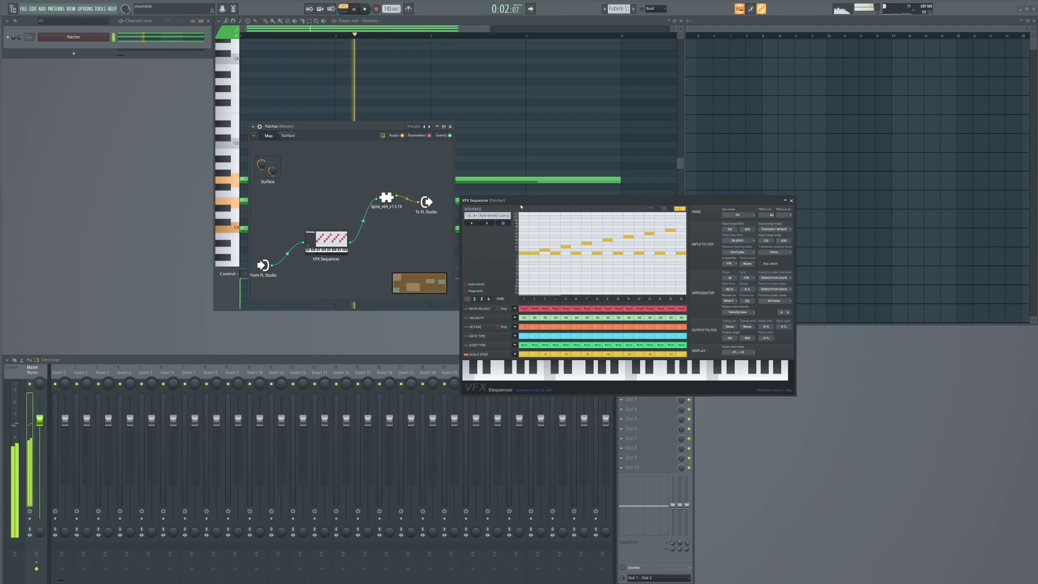
Step: In the gate time lane, shorten steps 2, 7, 9 and 13 and lengthen steps 8 and 11
left_click(484, 344)
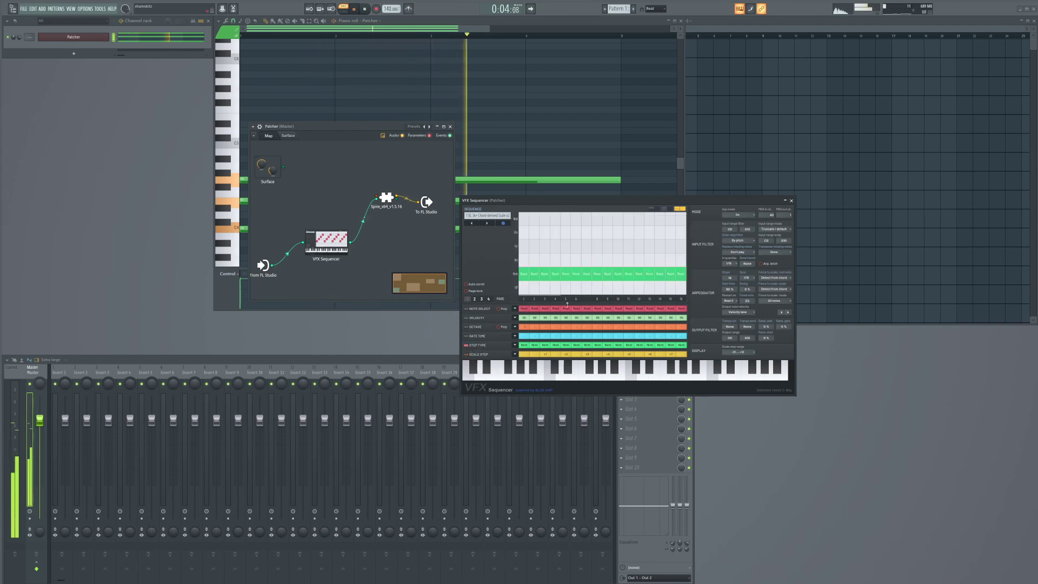
left_click(478, 336)
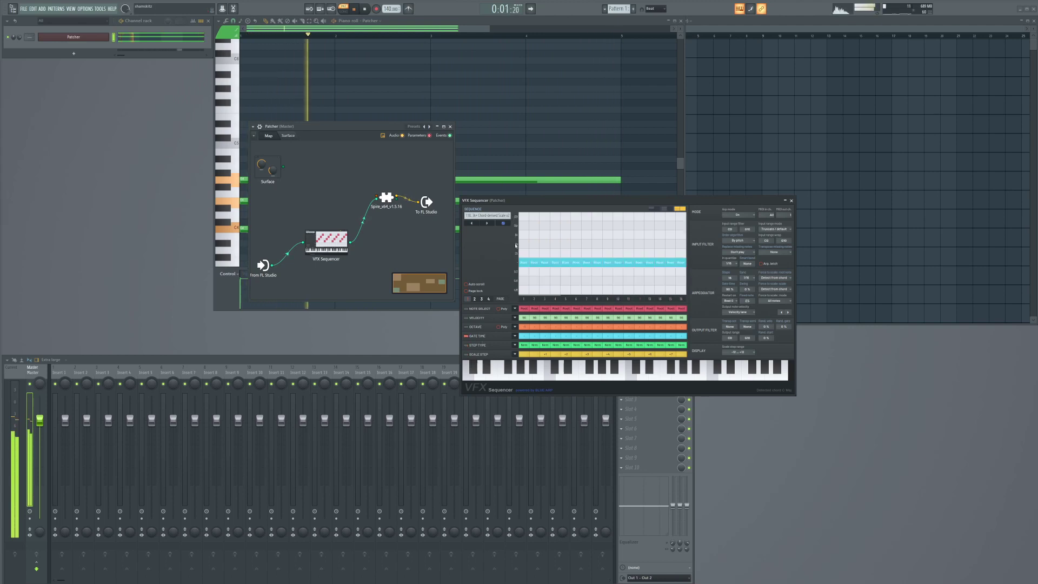
left_click(534, 280)
left_click(587, 280)
left_click(608, 281)
left_click(628, 281)
left_click(649, 281)
left_click(597, 235)
left_click(628, 234)
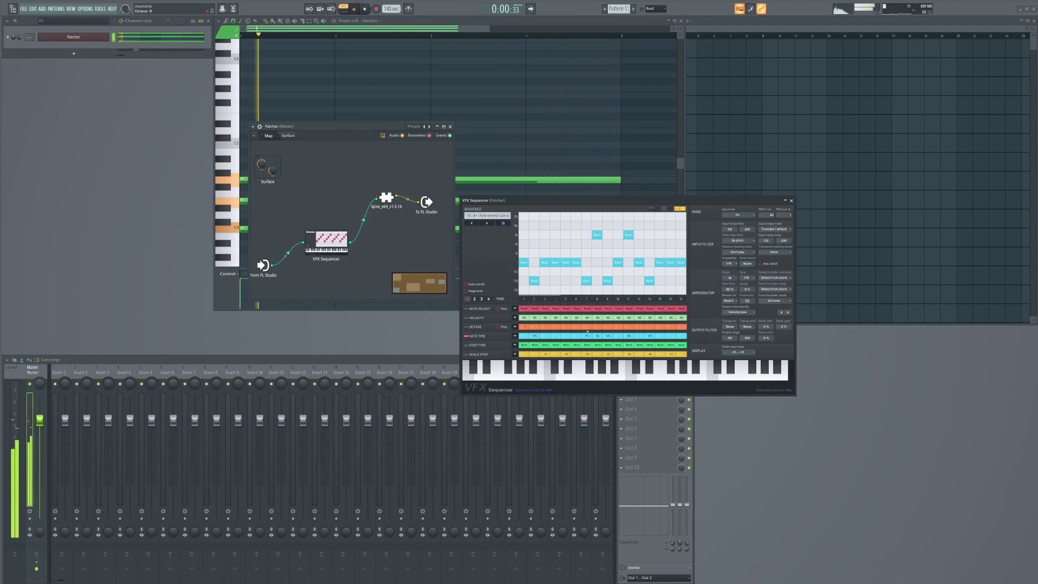
Step: Raise the octave of steps 6, 10 and 14 by one and steps 2–4 by two, and lower the velocities of steps 3, 8, 9 and 11–13
left_click(475, 326)
left_click(576, 241)
left_click(618, 241)
left_click(658, 242)
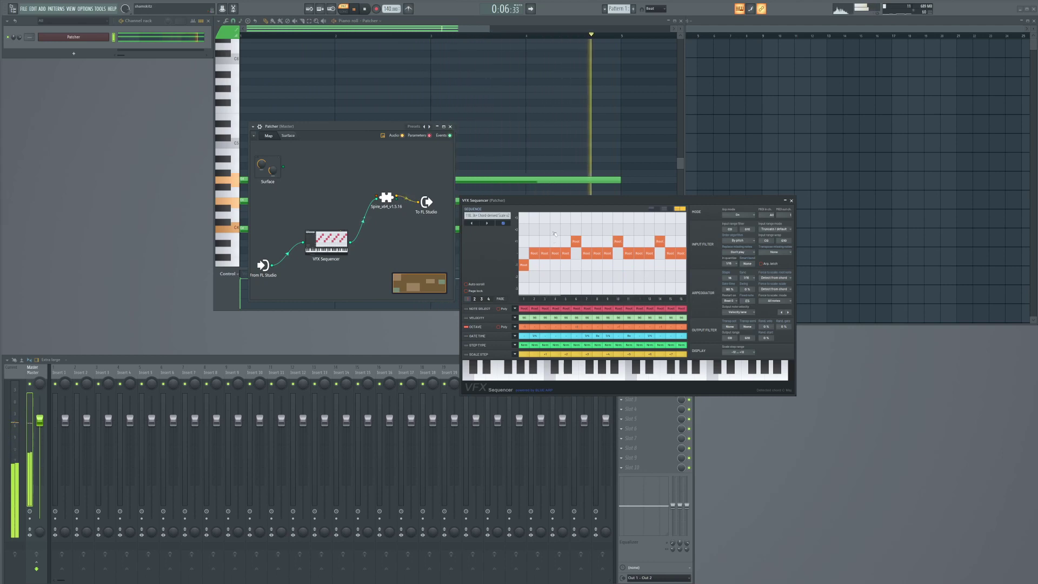
left_click_drag(534, 230, 555, 230)
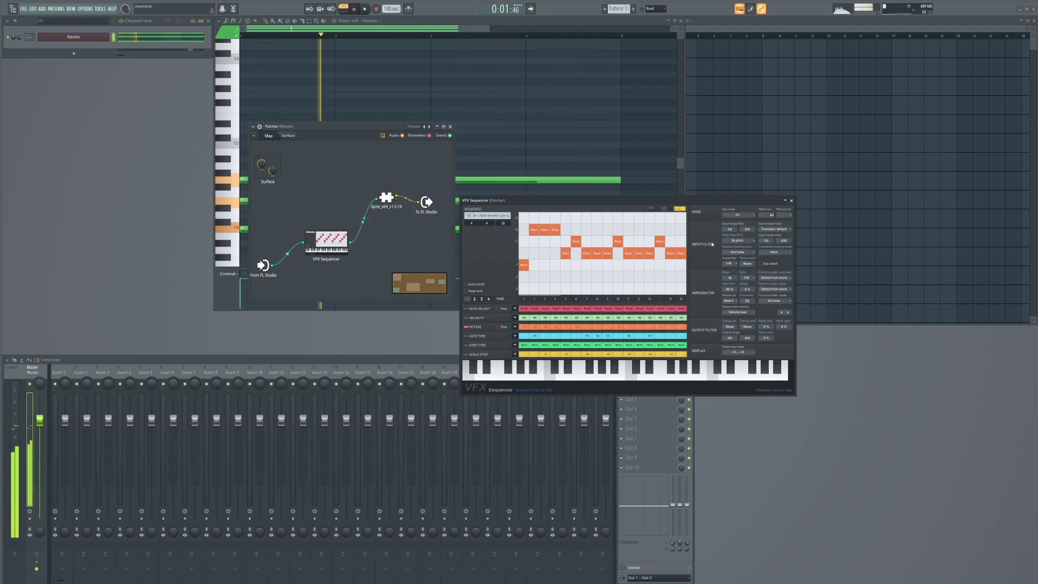
left_click(476, 318)
mouse_move(597, 273)
left_mouse_down()
mouse_move(612, 249)
mouse_move(660, 240)
left_mouse_up()
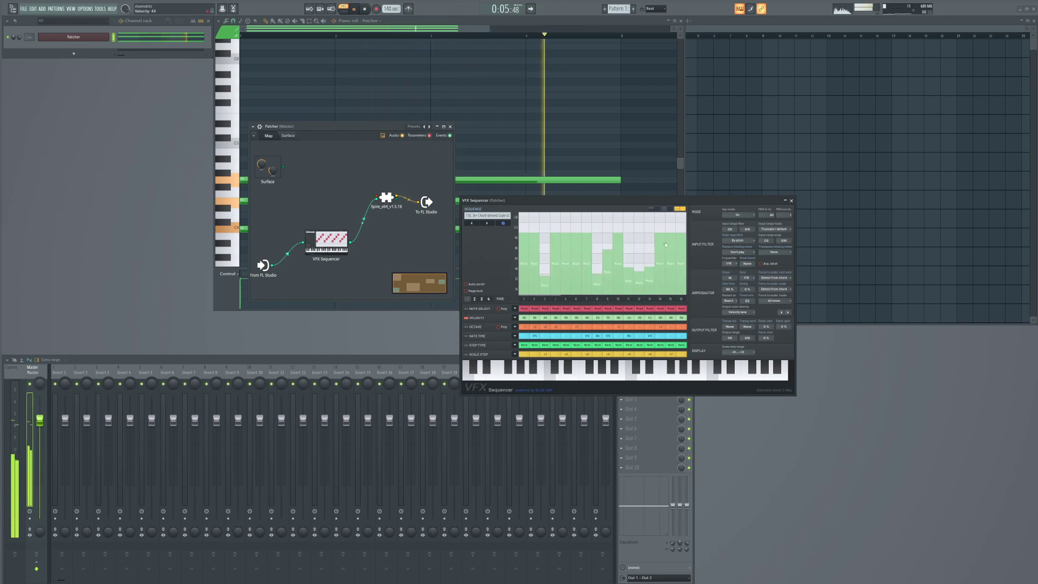
Step: Draw a repeating up-and-down zigzag over the three rows above root across note select steps 2–16, and stop playback
left_click(481, 309)
key("space")
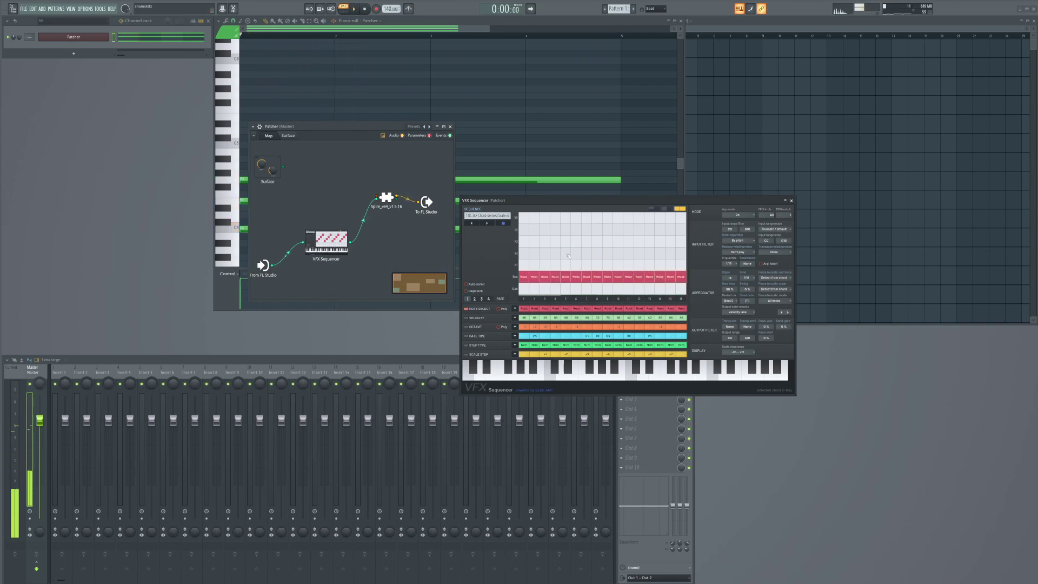
key("space")
left_click_drag(534, 268, 555, 241)
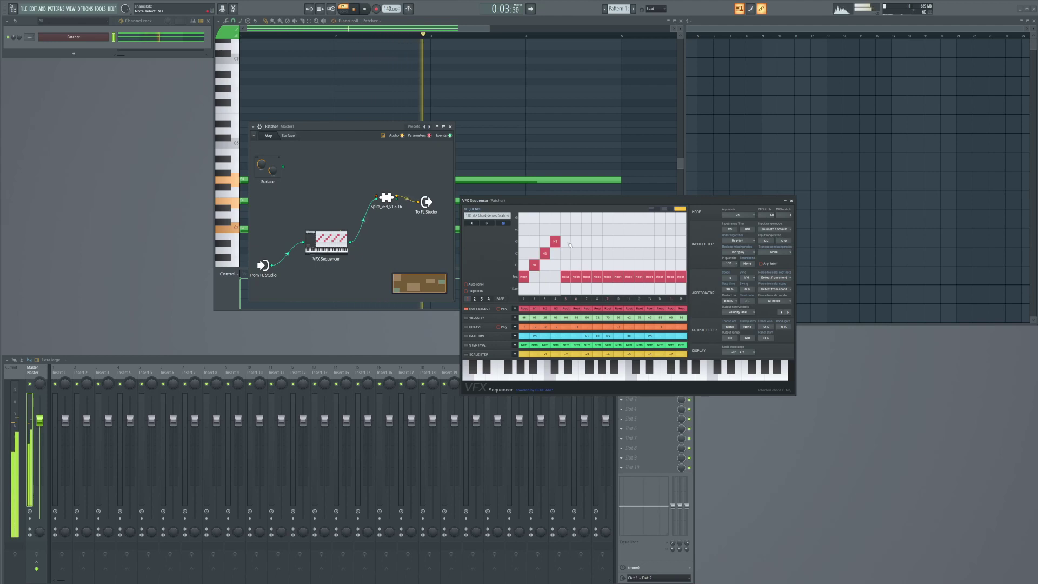
left_click(565, 253)
mouse_move(575, 265)
left_mouse_down()
mouse_move(596, 241)
mouse_move(639, 241)
mouse_move(661, 263)
mouse_move(680, 241)
left_mouse_up()
left_click(607, 253)
left_click(649, 253)
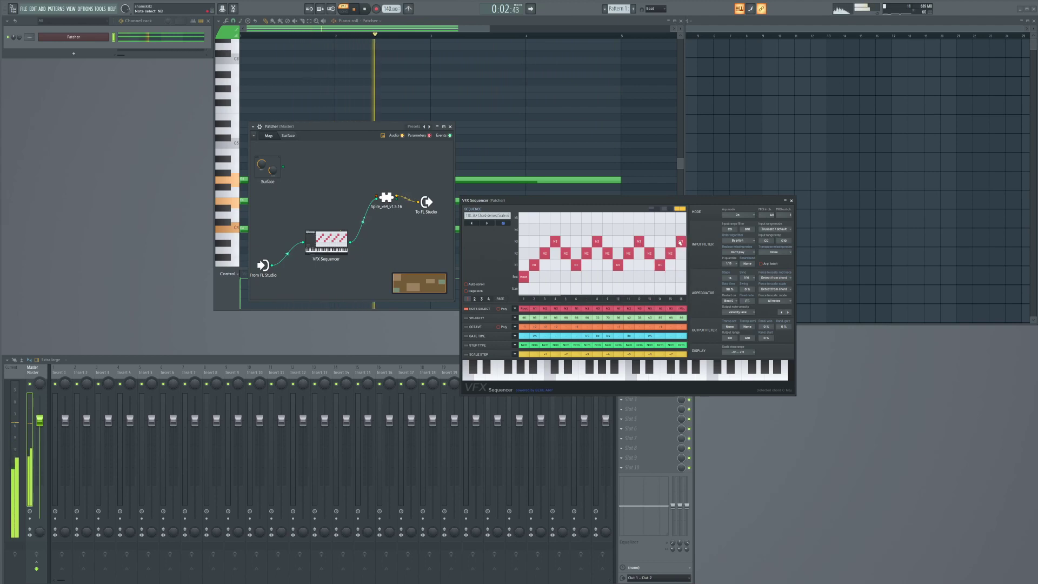
key("space")
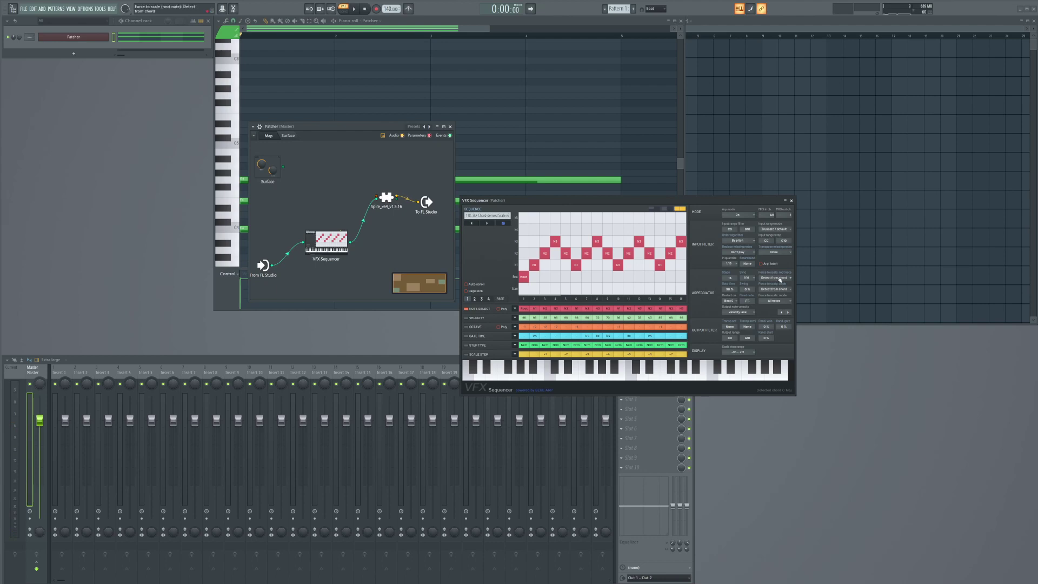
Step: Audition the sequence with the force-to-scale scale set to Dorian and with it set to Pentatonic blues
left_click(777, 289)
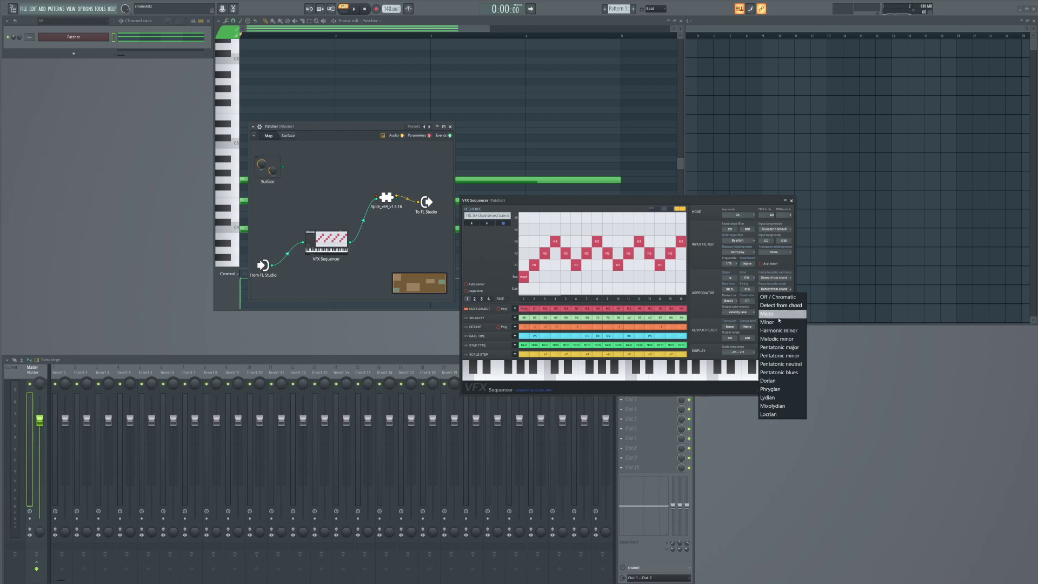
left_click(778, 380)
key("space")
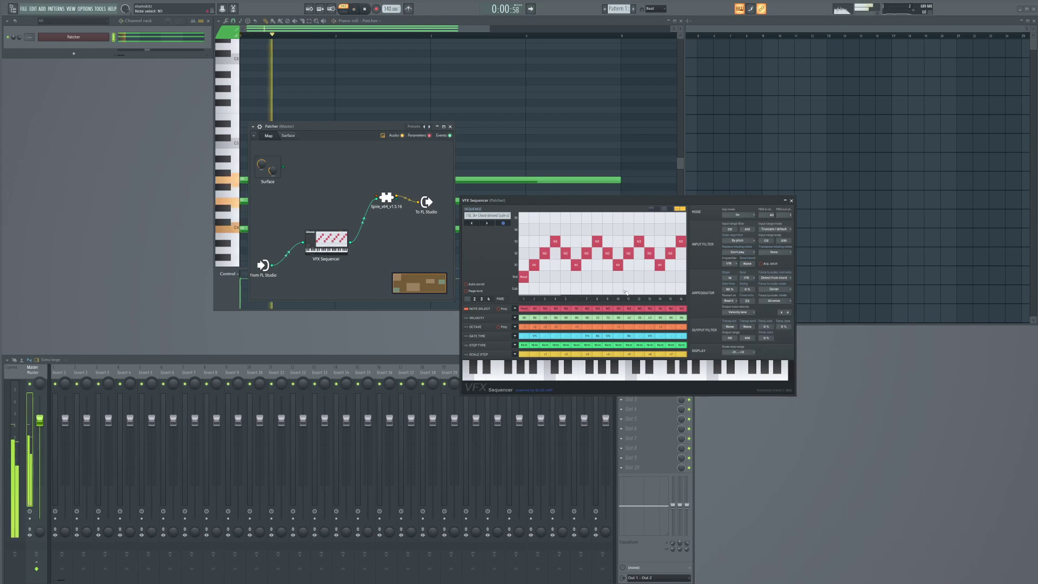
scroll(783, 292, "down", 3)
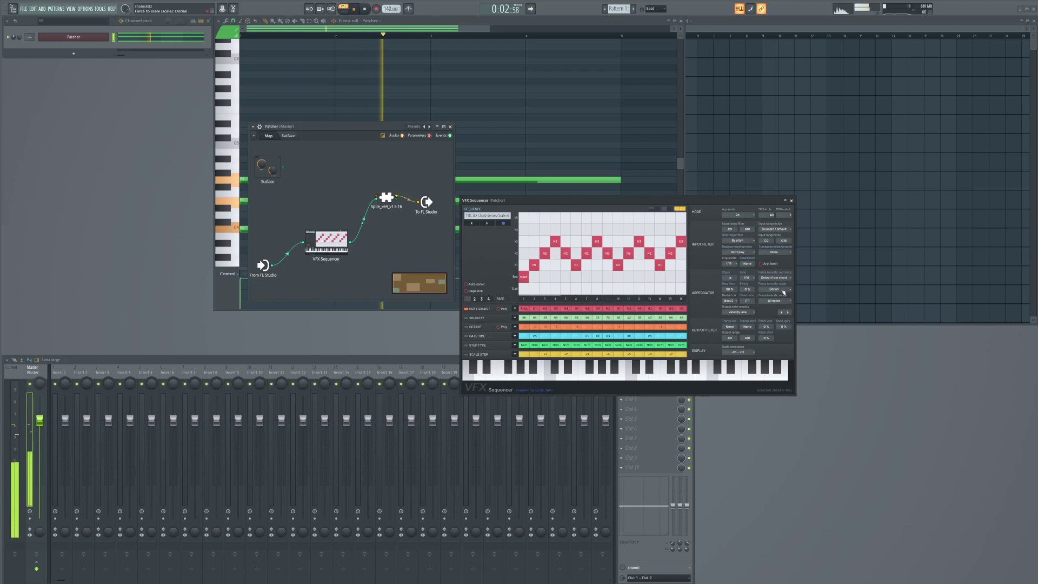
key("space")
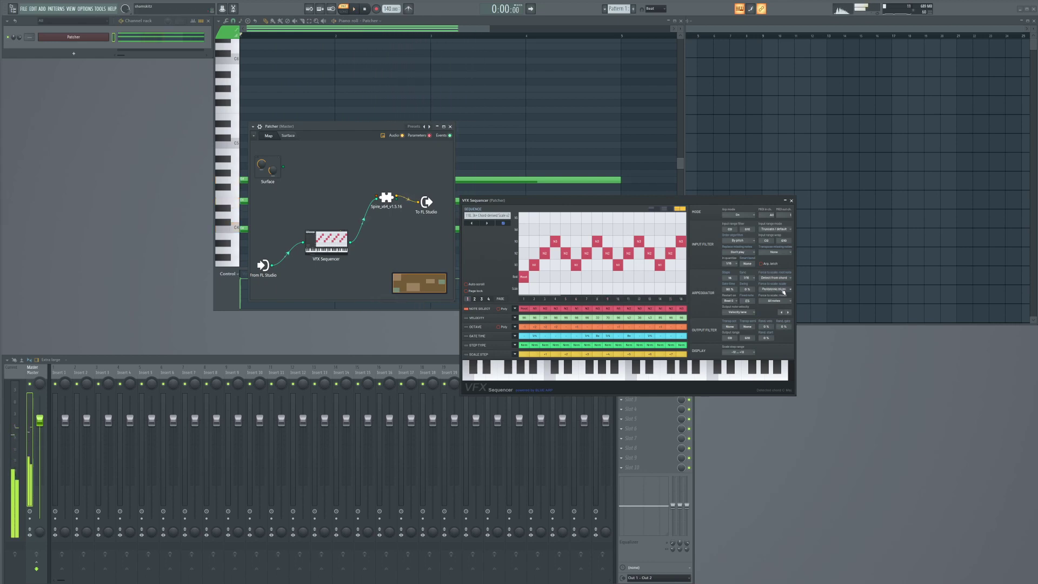
key("space")
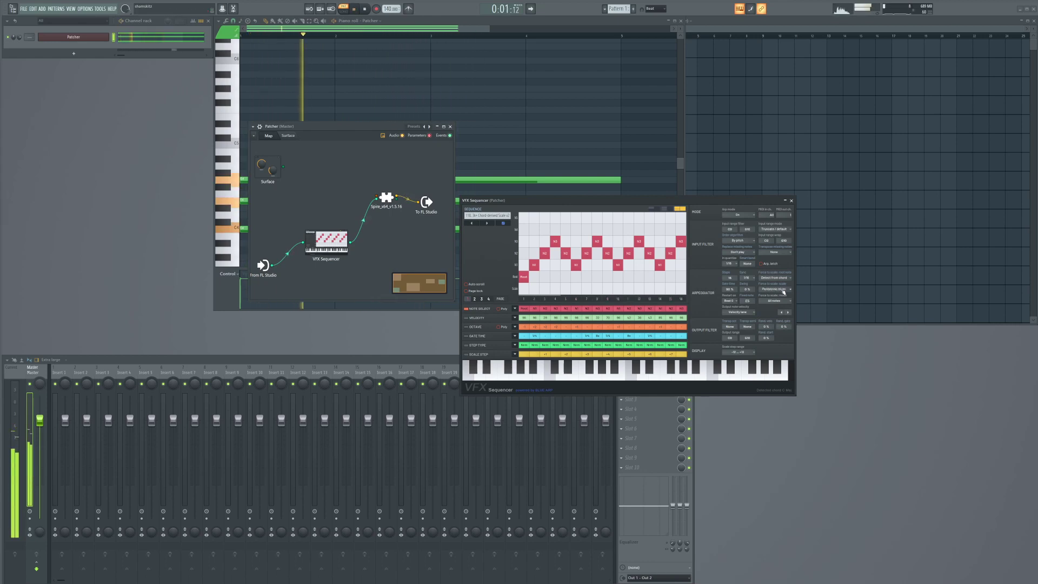
key("space")
Step: Set the force-to-scale scale to Lydian and briefly play the sequence
left_click(783, 289)
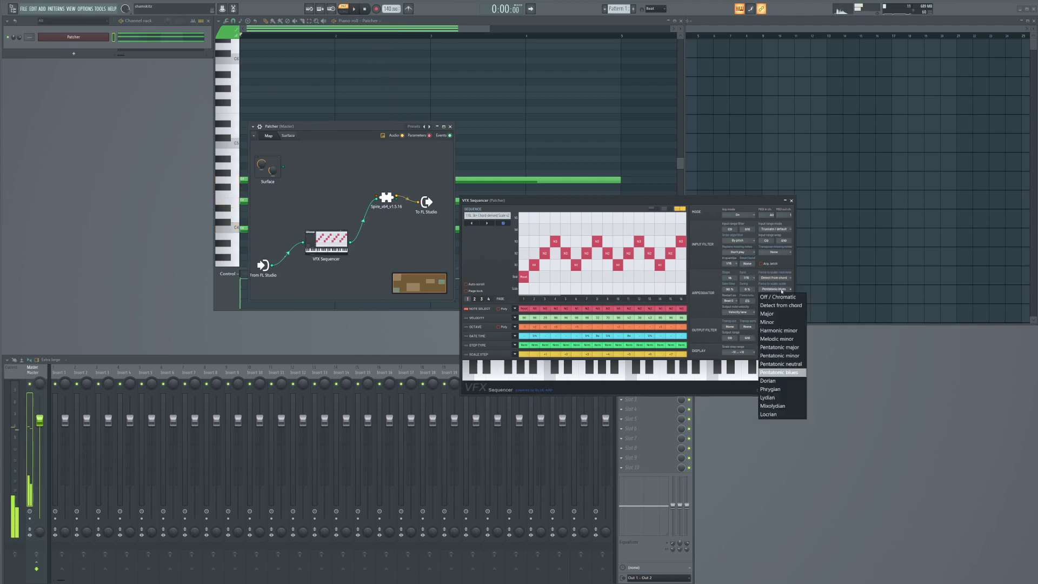
left_click(768, 397)
key("space")
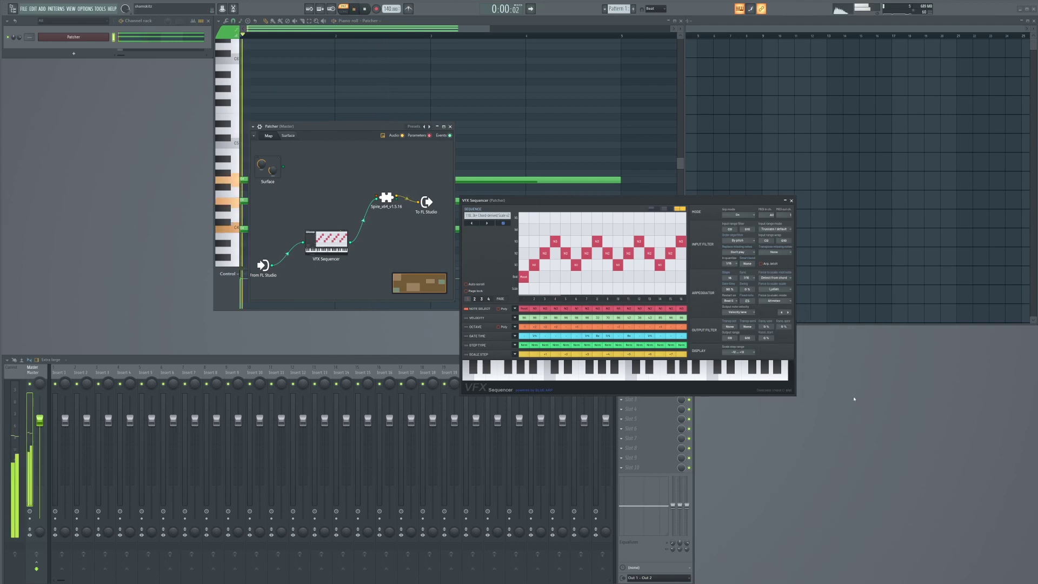
key("space")
Step: Try the force-to-scale root note at Fixed, C# and listen to the sequence
left_click(781, 278)
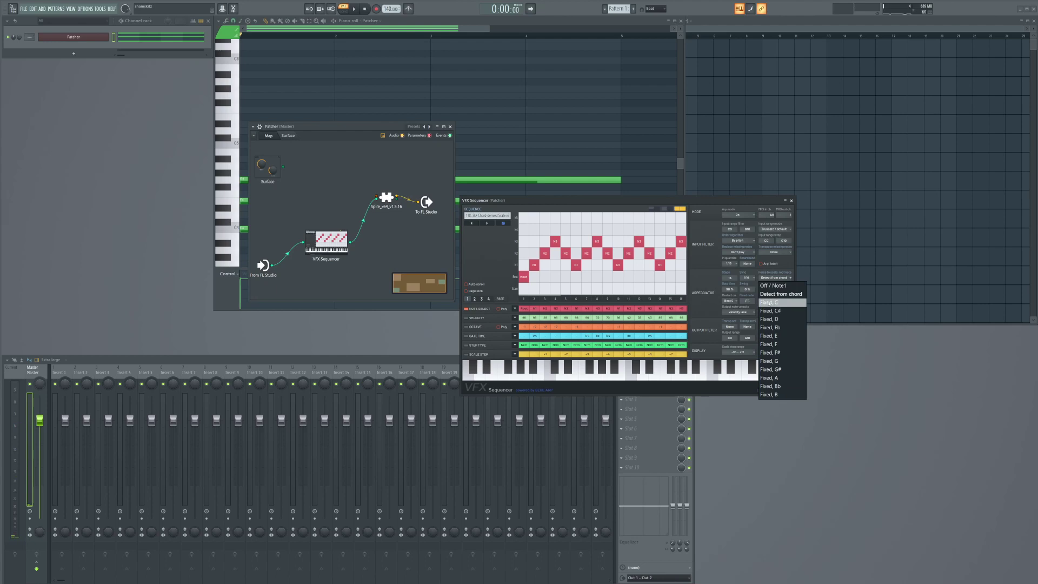
left_click(774, 311)
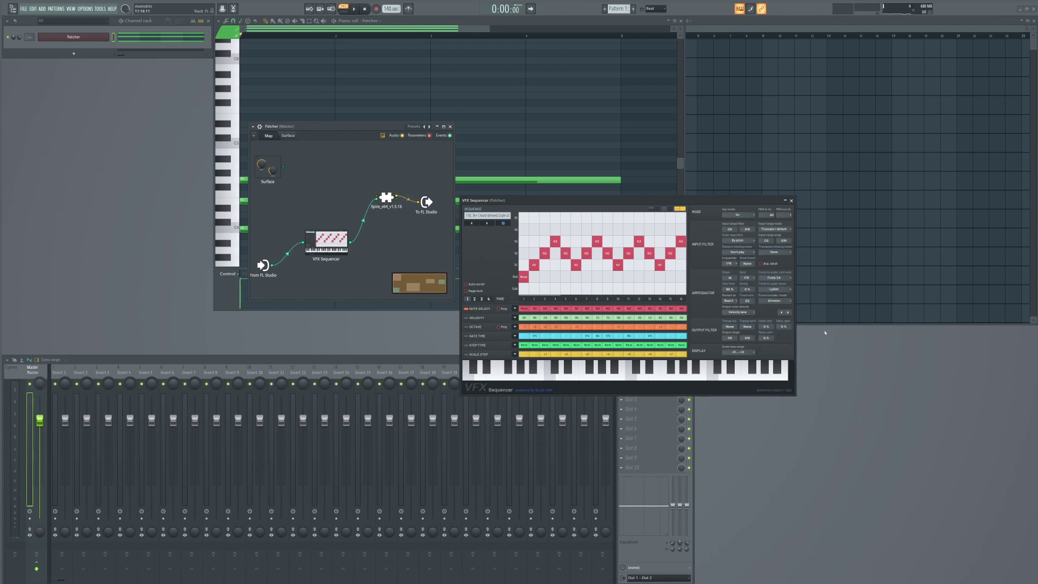
key("space")
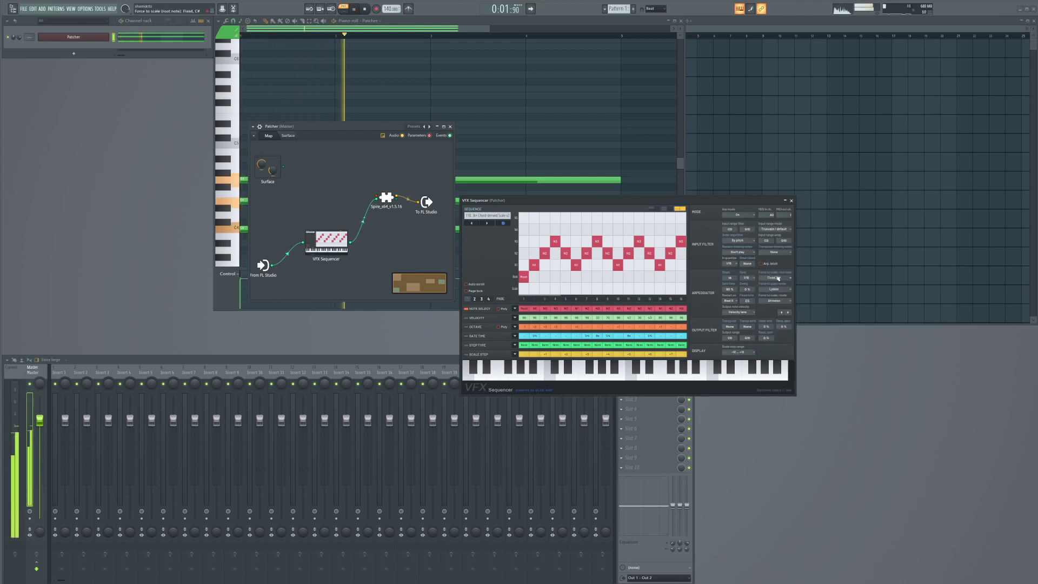
key("space")
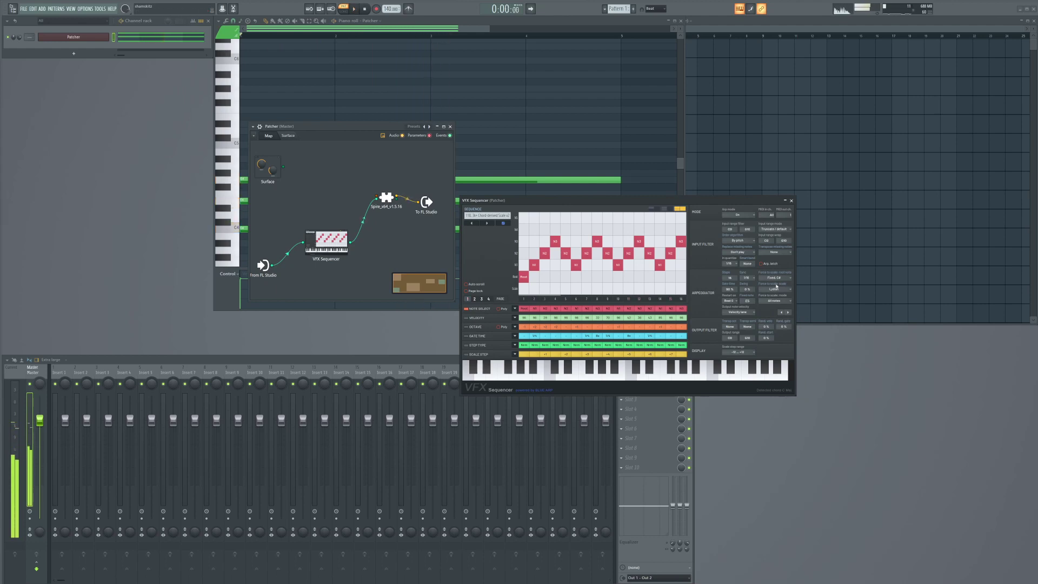
Step: Set the force-to-scale root note to Fixed, C and listen to the sequence
left_click(774, 277)
left_click(773, 302)
key("space")
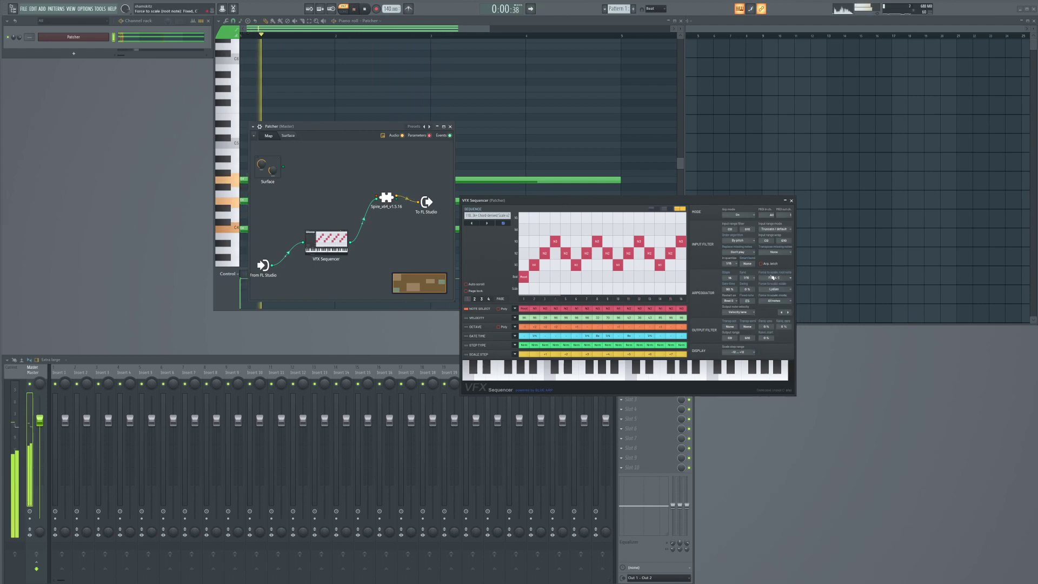
key("space")
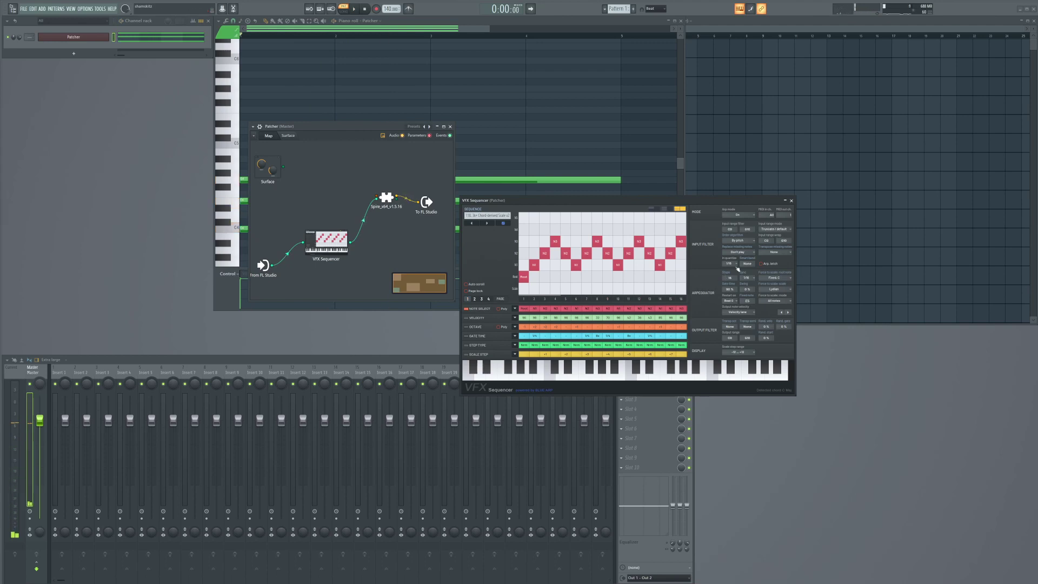
Step: Set the arpeggiator's sync rate to 1/8 and listen to the sequence
left_click(749, 278)
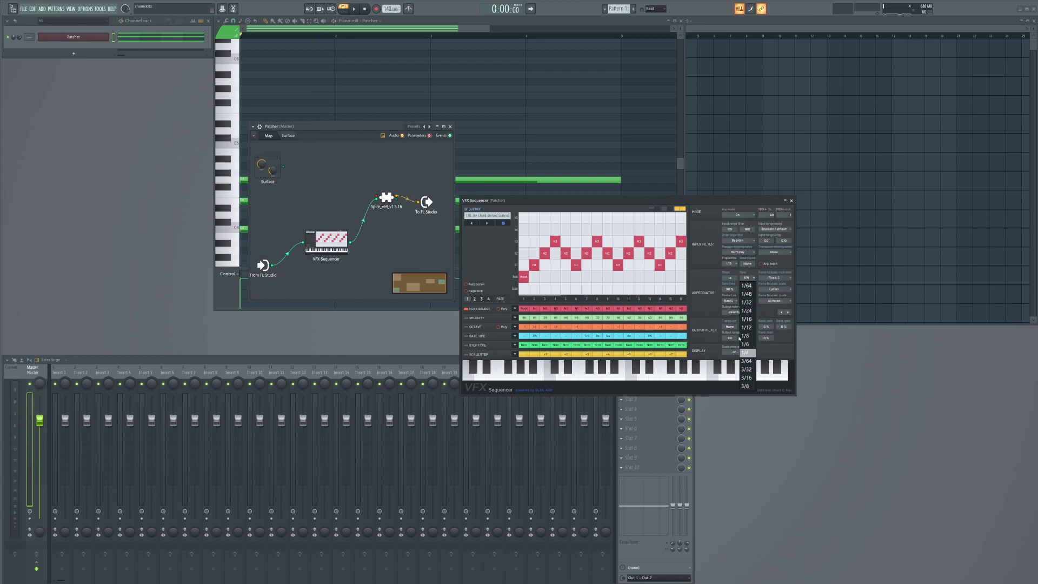
left_click(748, 278)
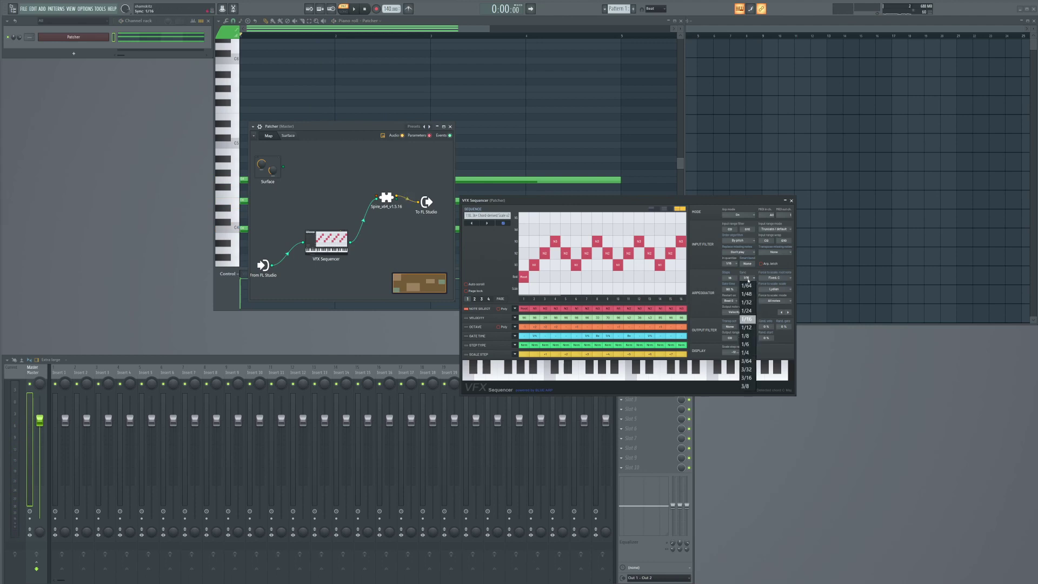
left_click(747, 336)
key("space")
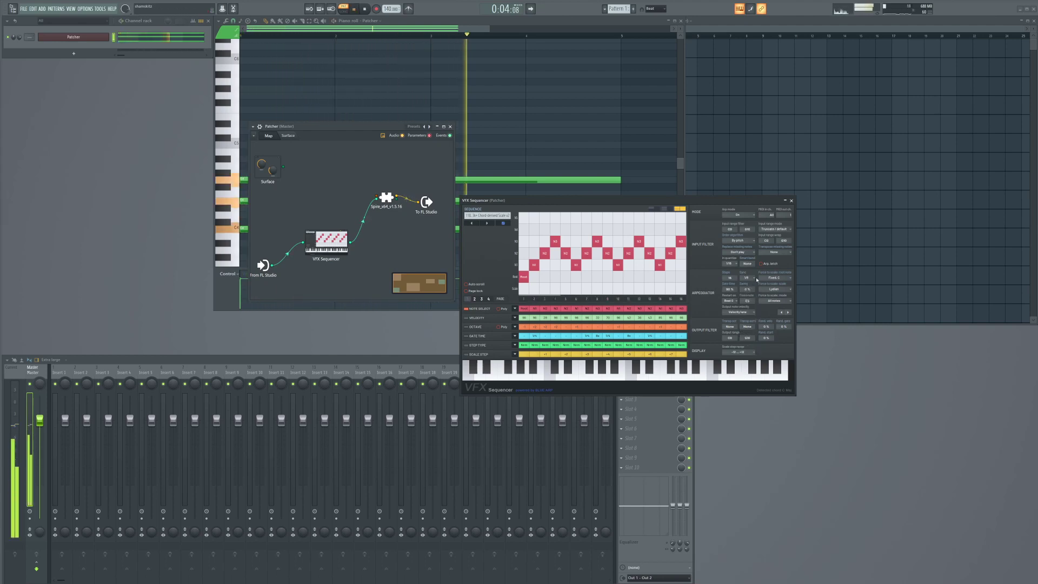
key("space")
Step: Check the force-to-scale mode options, and set a negative swing percentage while the sequence plays
left_click(773, 300)
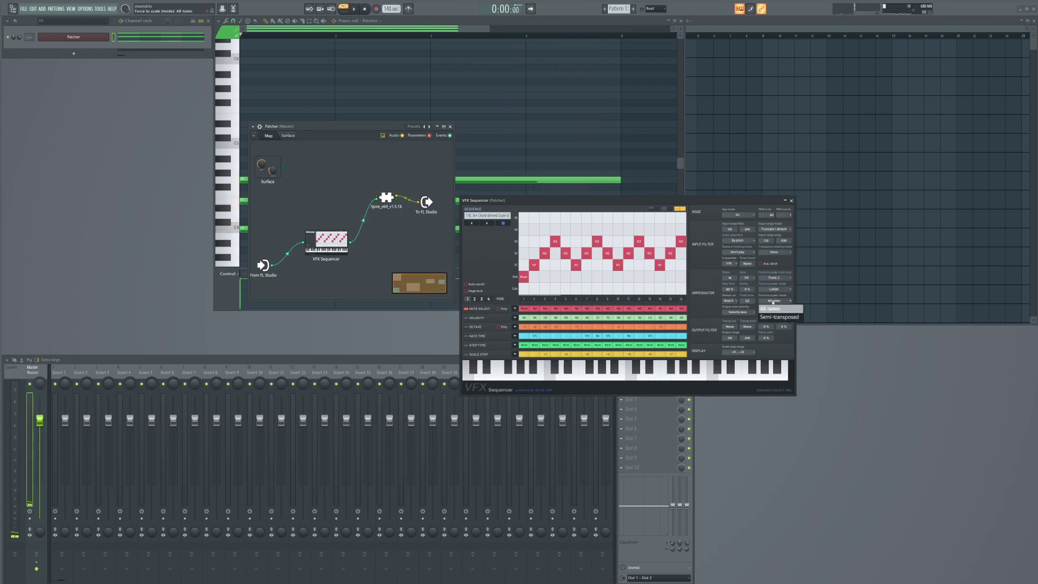
left_click(697, 287)
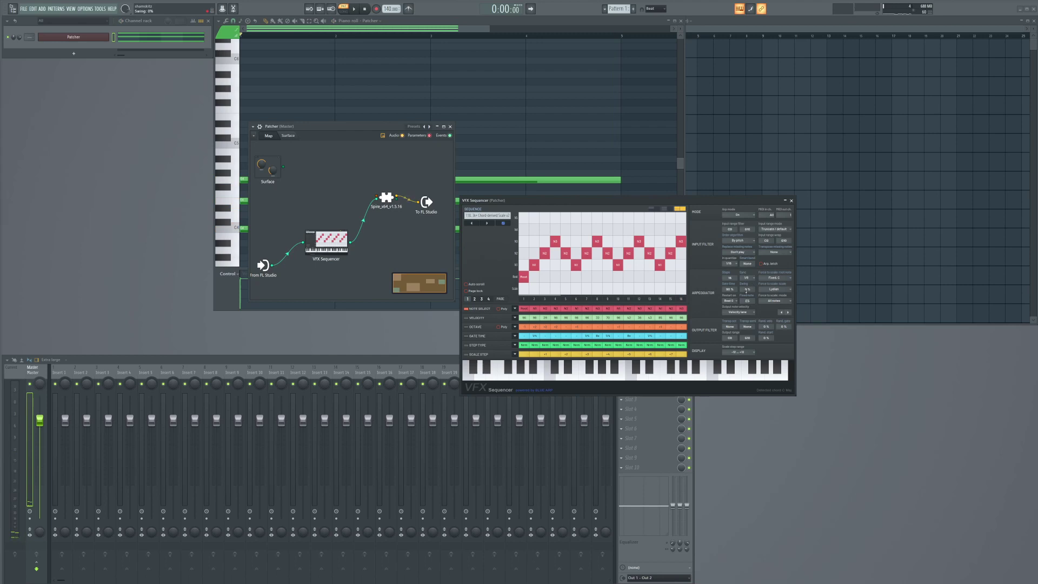
key("space")
left_click_drag(747, 289, 749, 290)
scroll(750, 290, "down", 8)
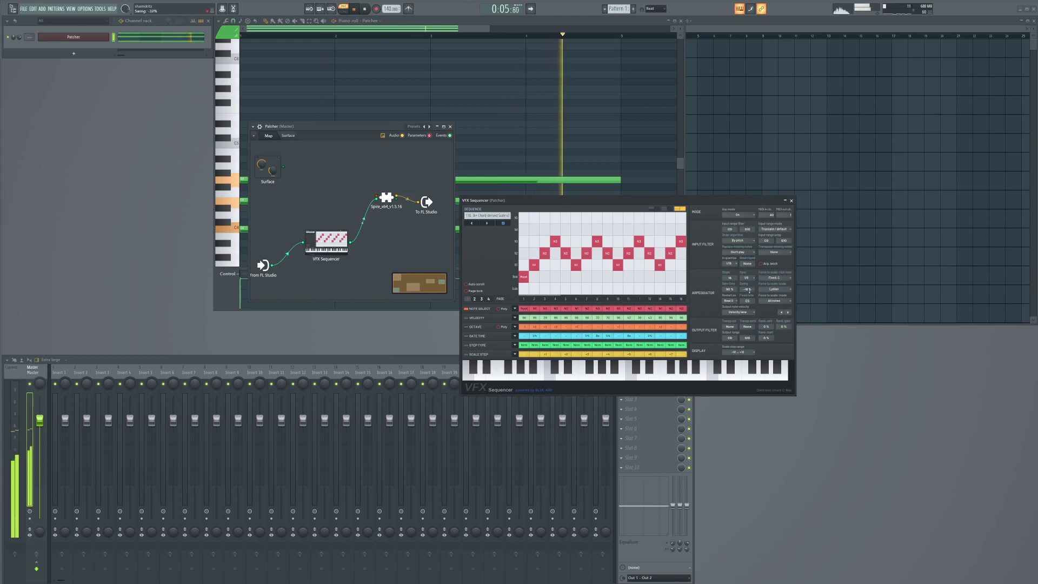
scroll(749, 290, "down", 5)
scroll(748, 290, "up", 4)
scroll(748, 290, "up", 2)
key("space")
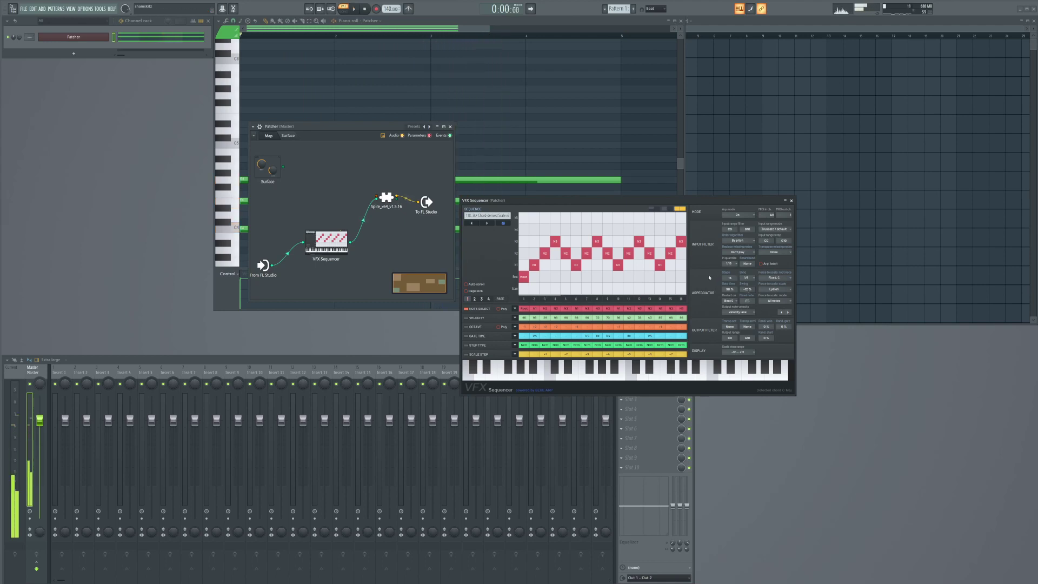
Step: Load program 106, Seq 1k ForceScale Em 01, and listen to it play the held chord
left_click(478, 215)
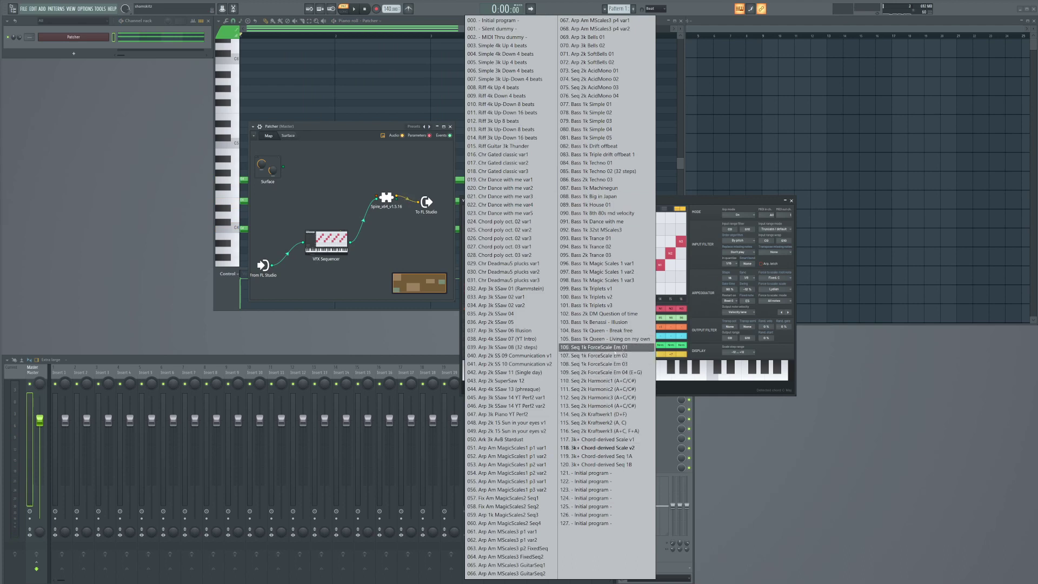
left_click(599, 349)
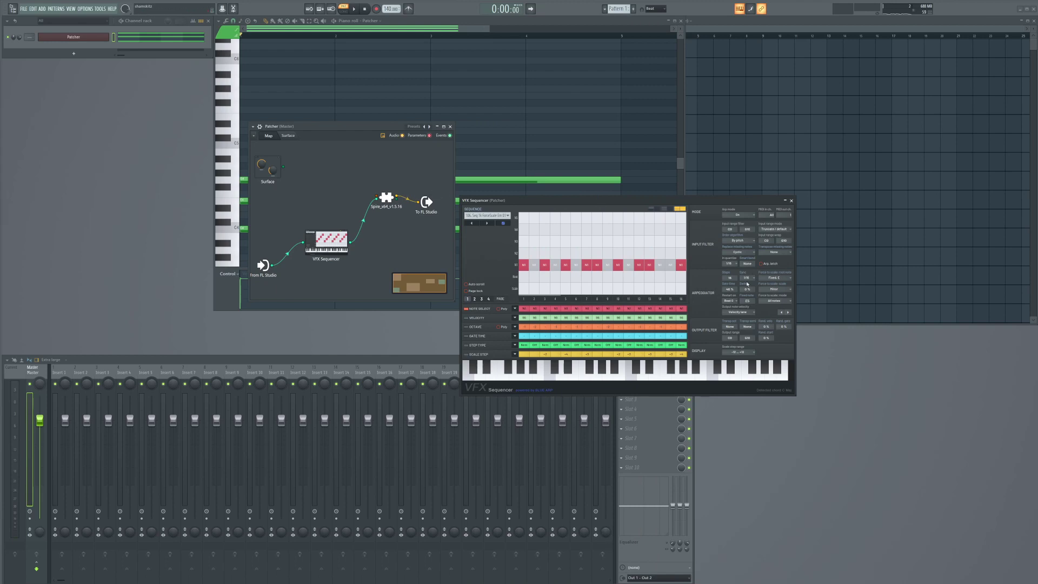
key("space")
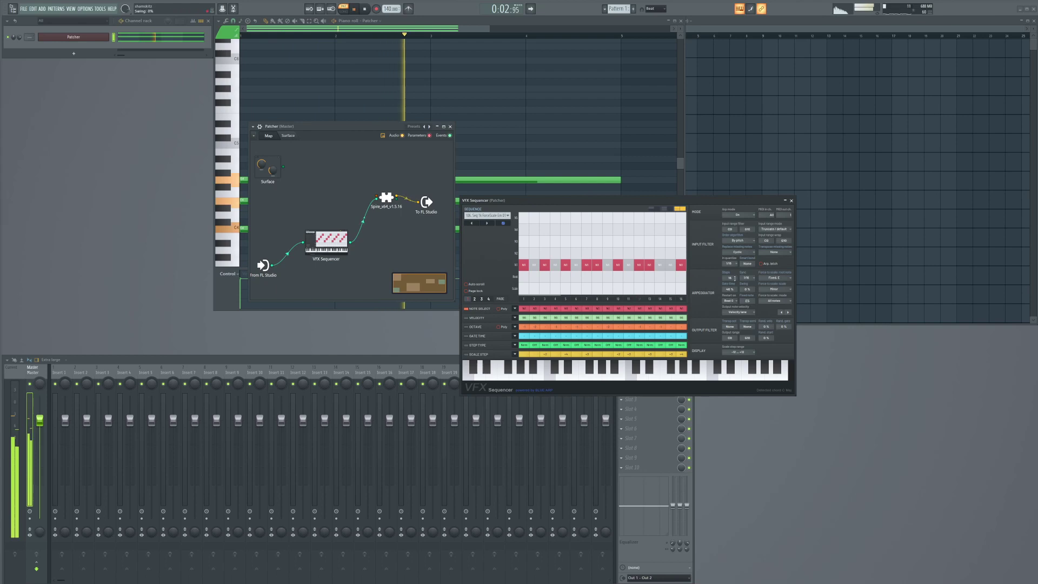
key("space")
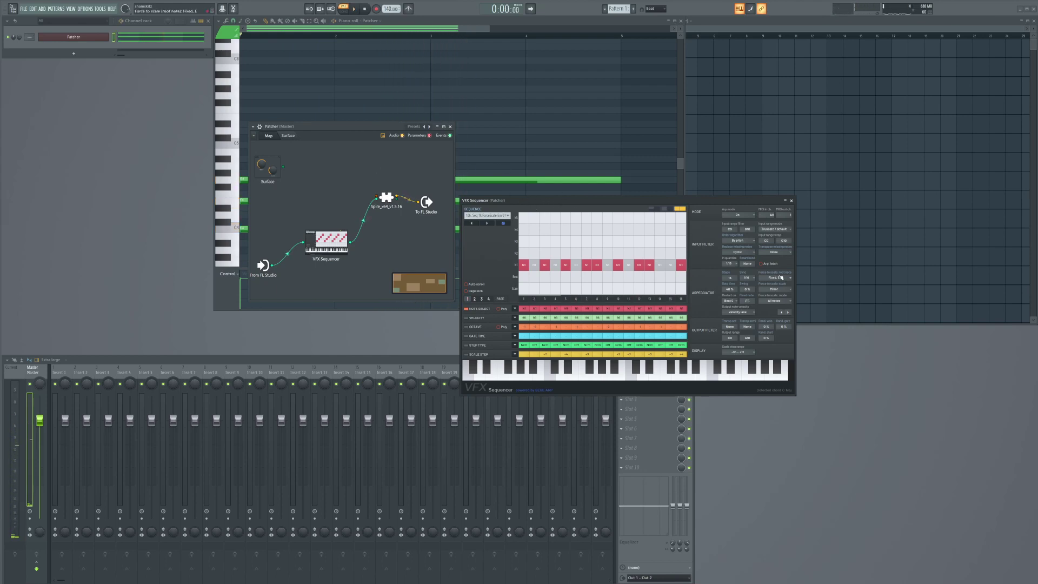
Step: Load program 088, Bass 1k Big in Japan, and listen to it play the held chord
left_click(490, 216)
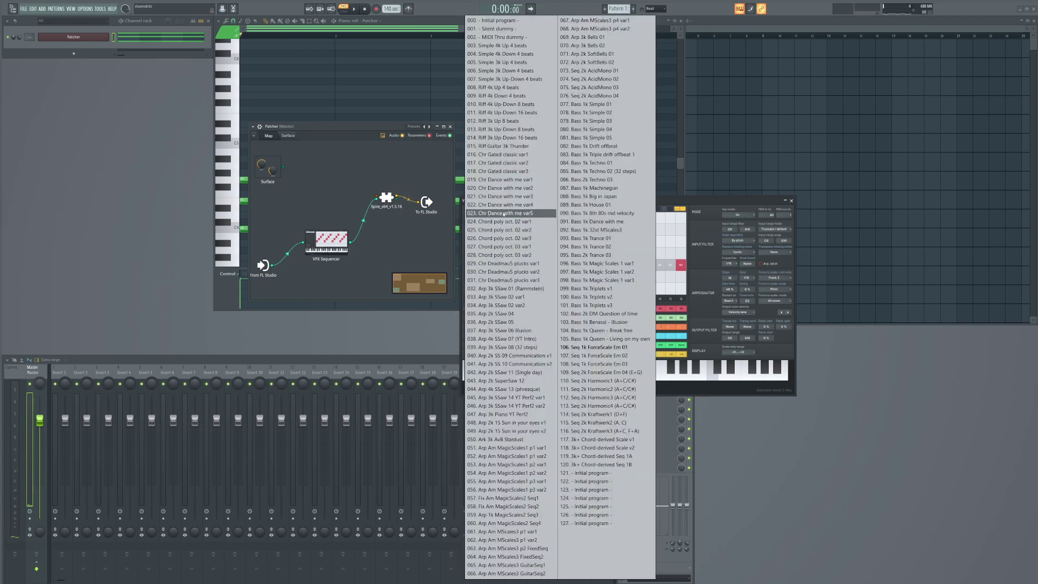
left_click(601, 197)
key("space")
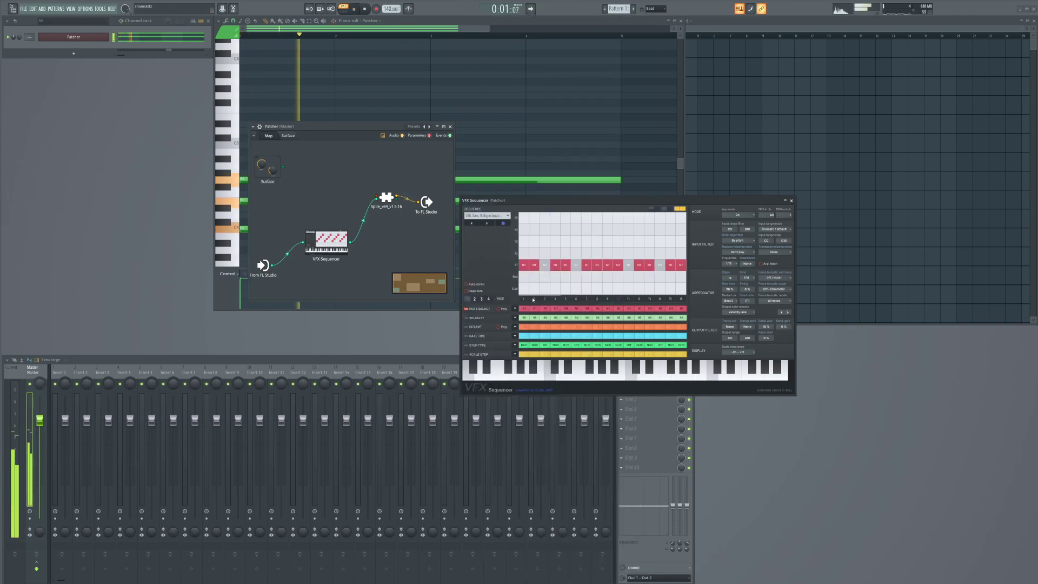
key("space")
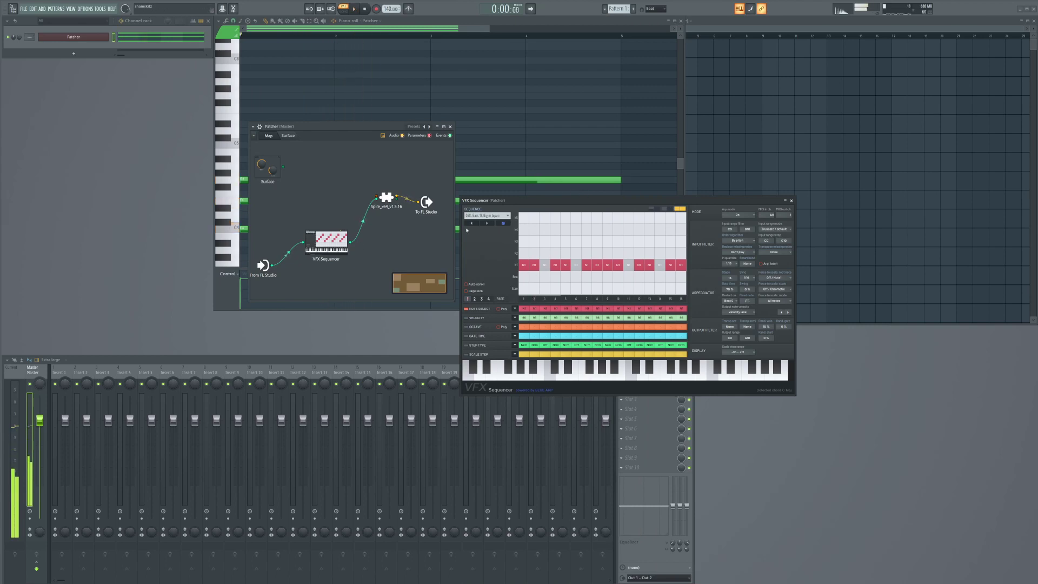
Step: Load initial program 121 and move the Patcher and VFX Sequencer windows down to uncover the chord in the piano roll
left_click(490, 216)
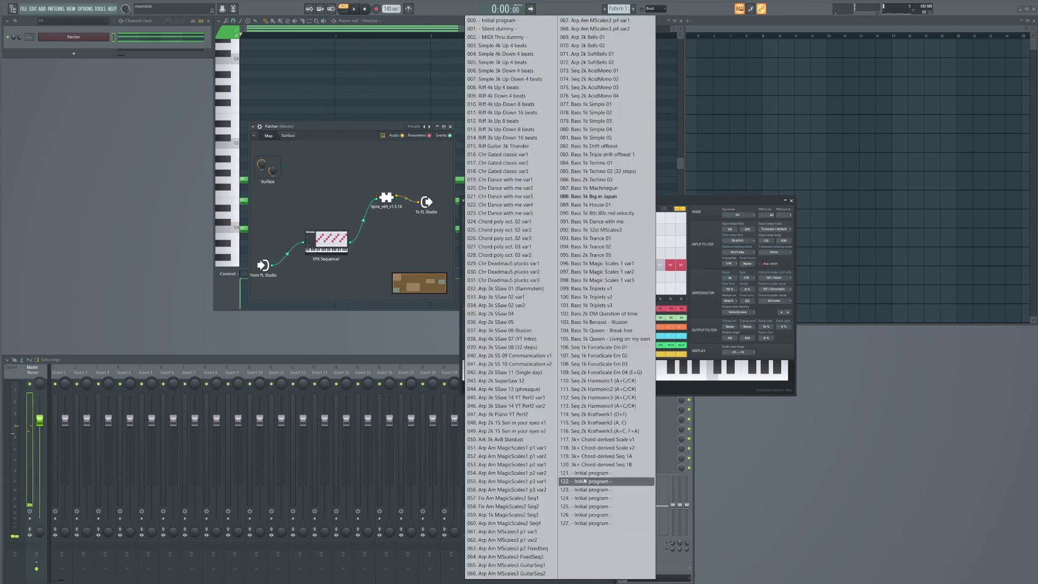
left_click(592, 473)
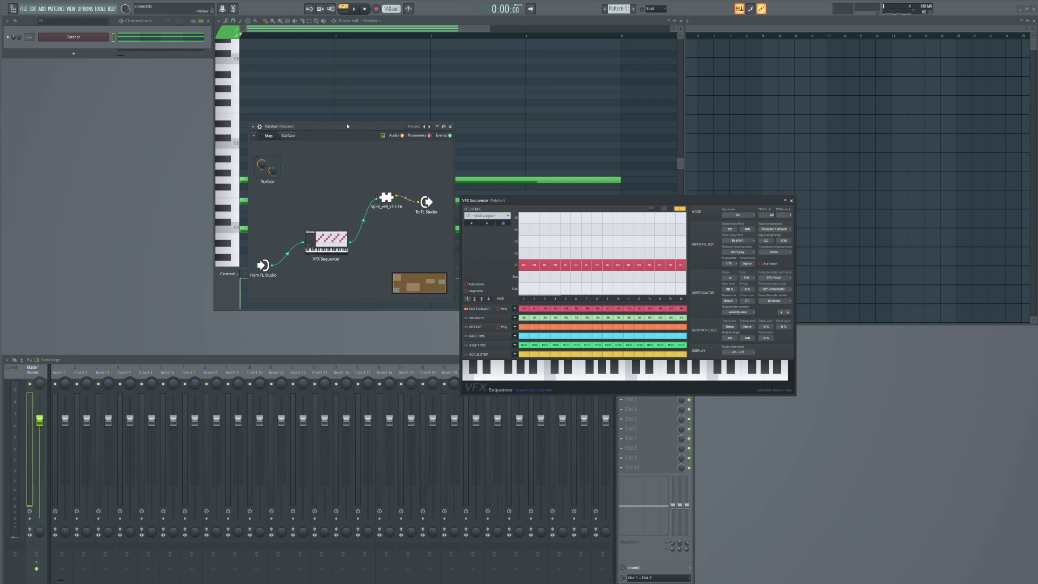
left_click_drag(347, 126, 289, 256)
left_click_drag(612, 201, 646, 276)
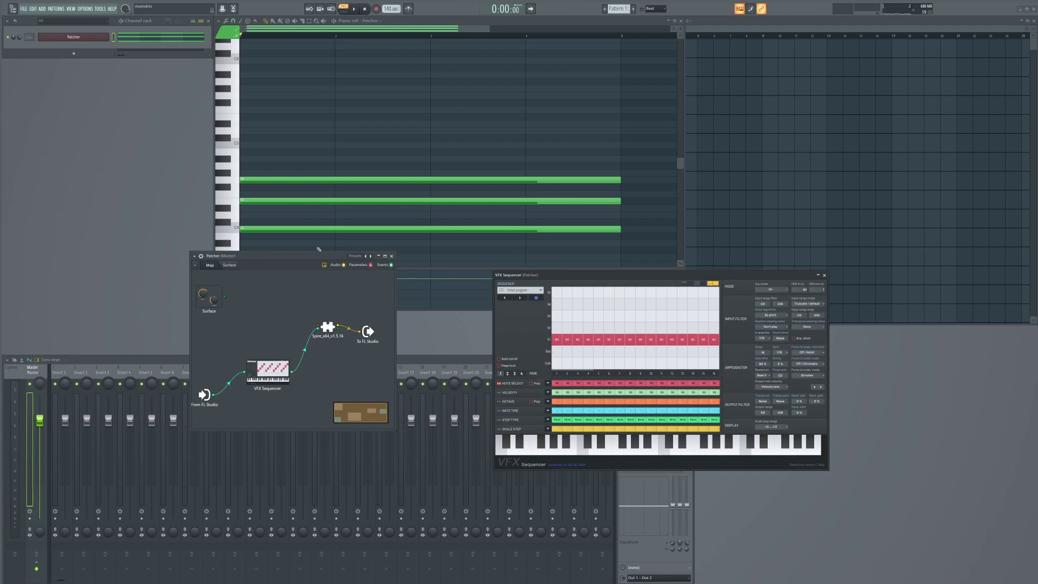
Step: Delete the chord's two upper notes, leaving only the root C, and play the sequence
right_click(405, 200)
right_click(400, 180)
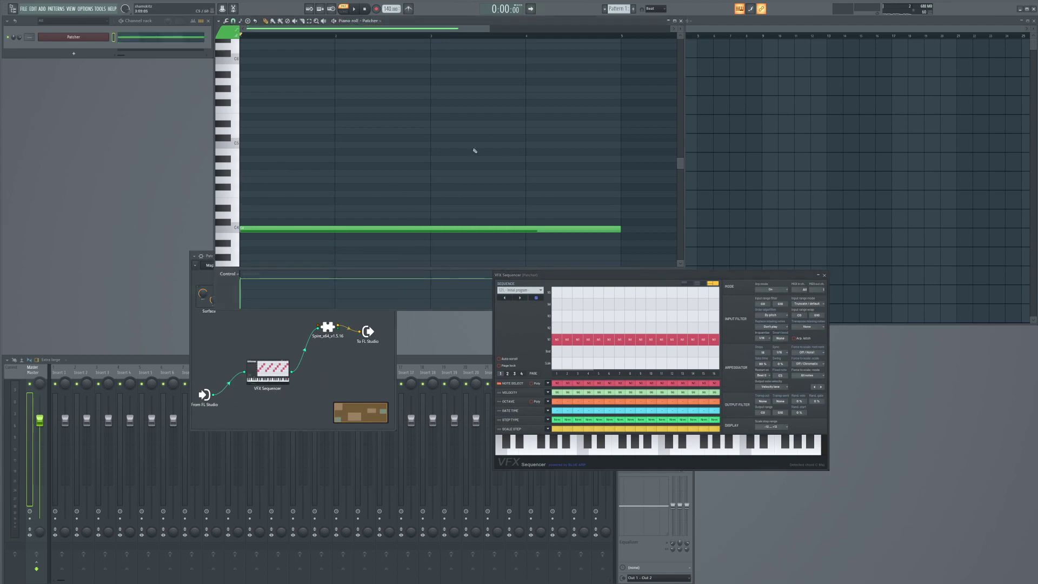
key("space")
Step: Draw the chord's middle note E back in above the root across four bars and listen to the sequence
left_click(247, 201)
key("space")
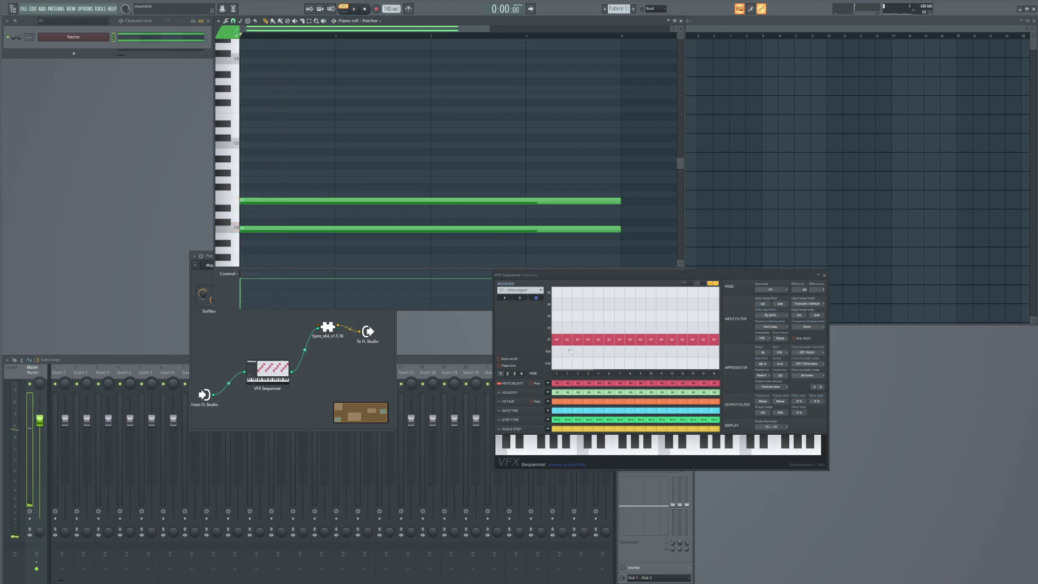
key("space")
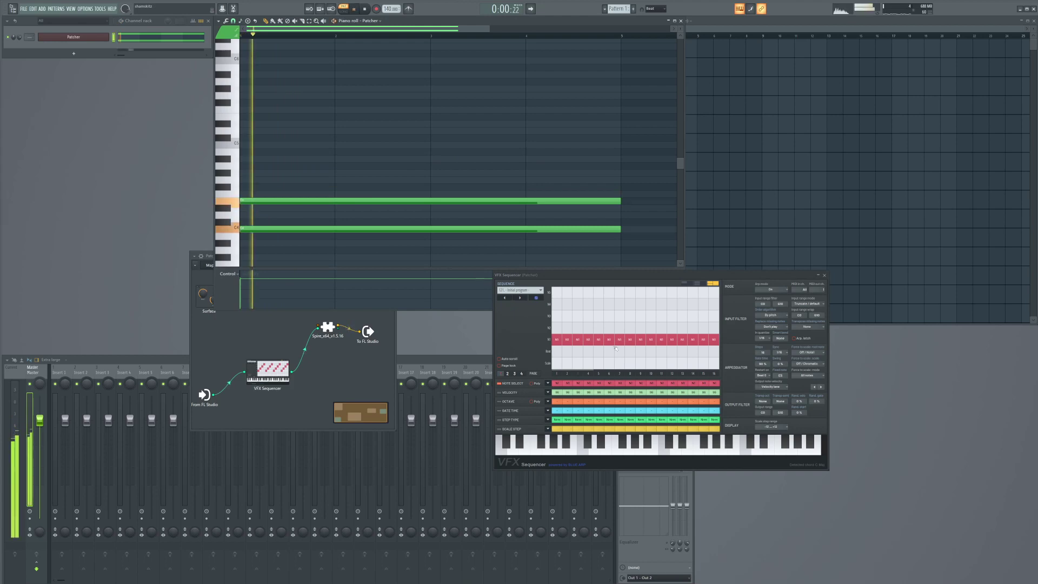
key("space")
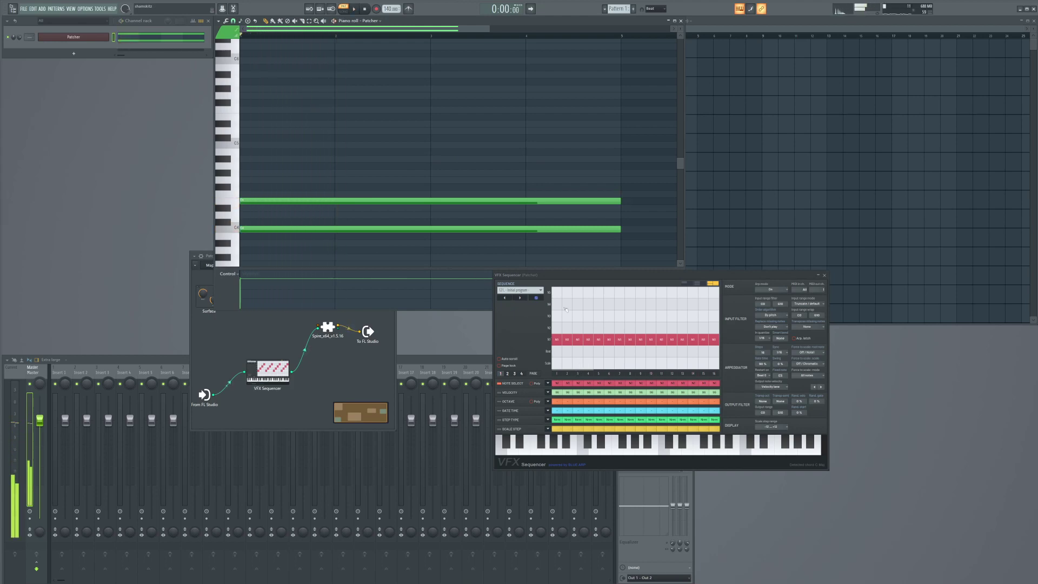
Step: Set steps 5 to 8 of the note select lane to N2 and listen to the two-note sequence
left_click(599, 327)
left_click(629, 327)
key("space")
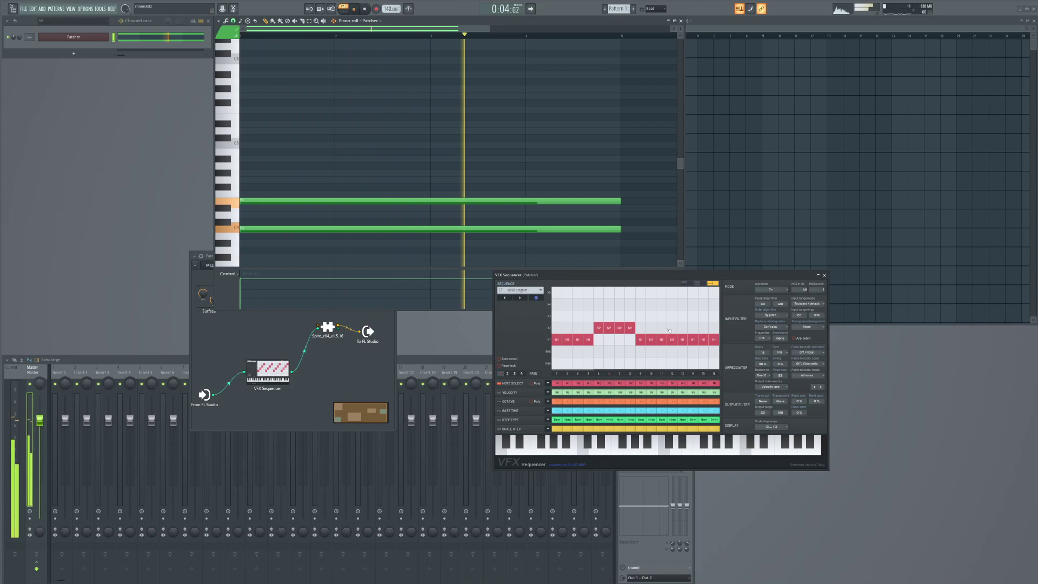
key("space")
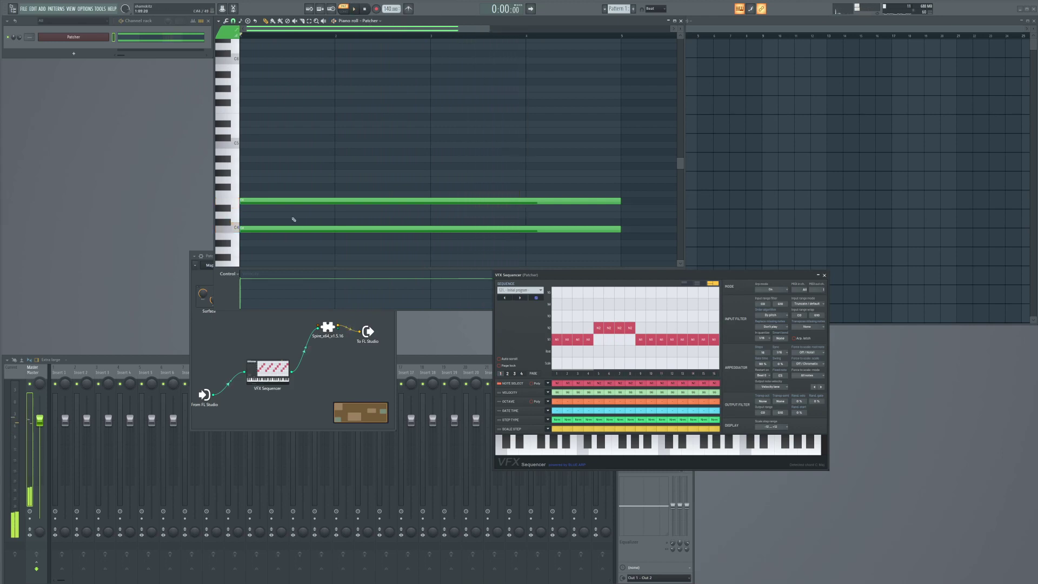
Step: Add the top note G back to the chord, and set note select steps 8, 12 and 16 to N3 during playback
left_click(242, 182)
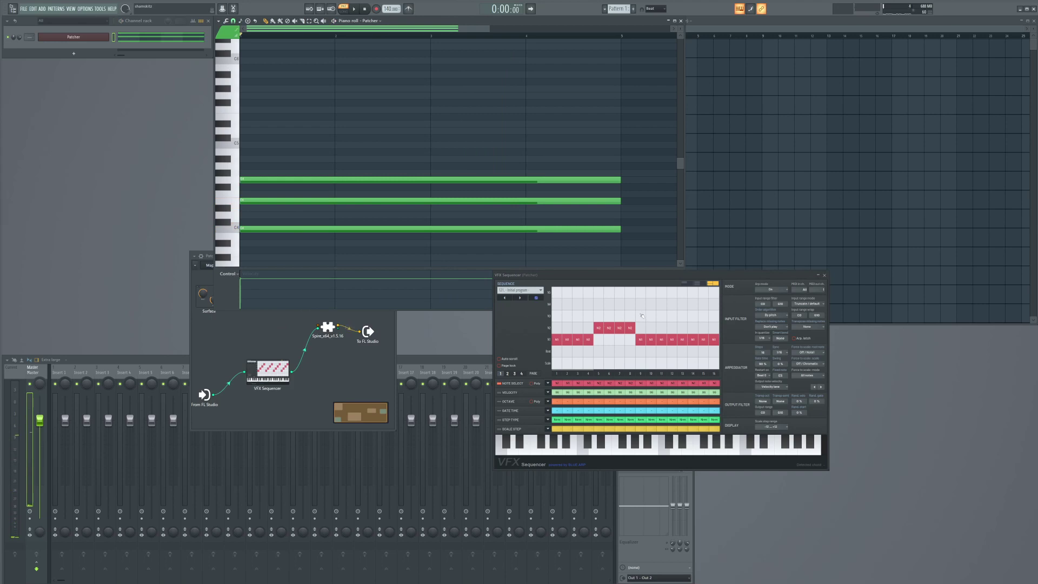
key("space")
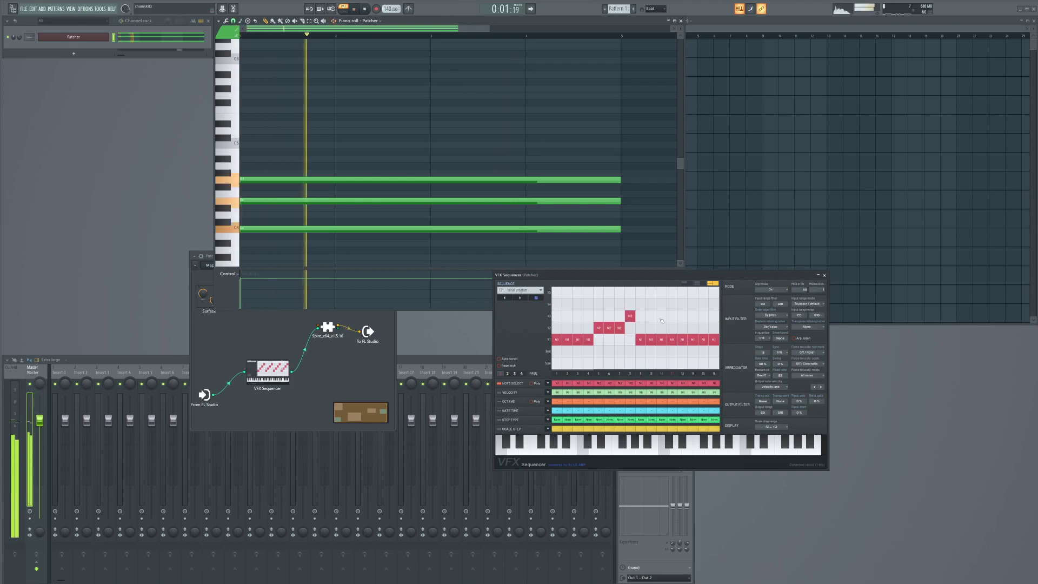
left_click(672, 317)
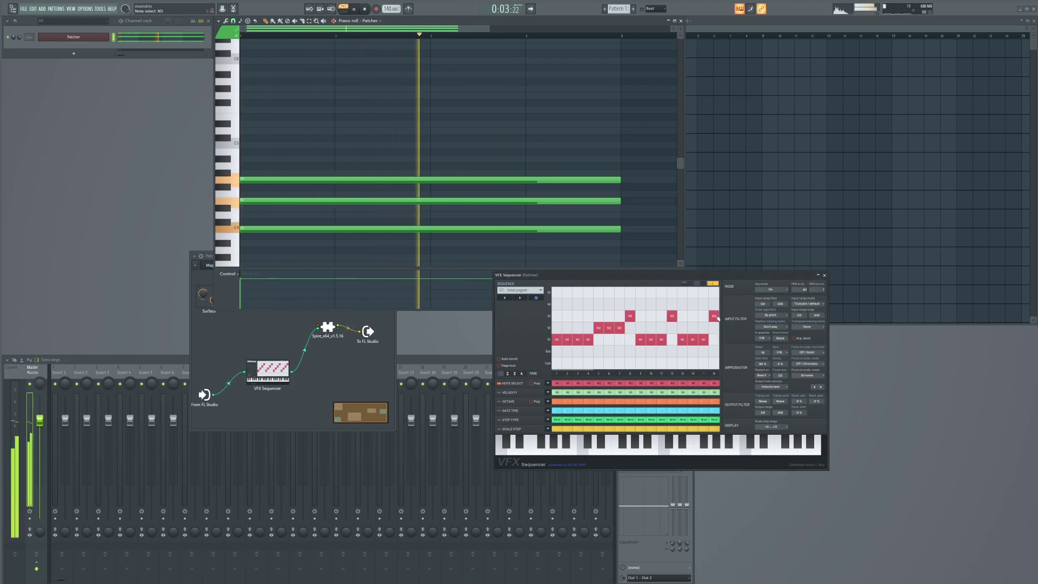
left_click(713, 319)
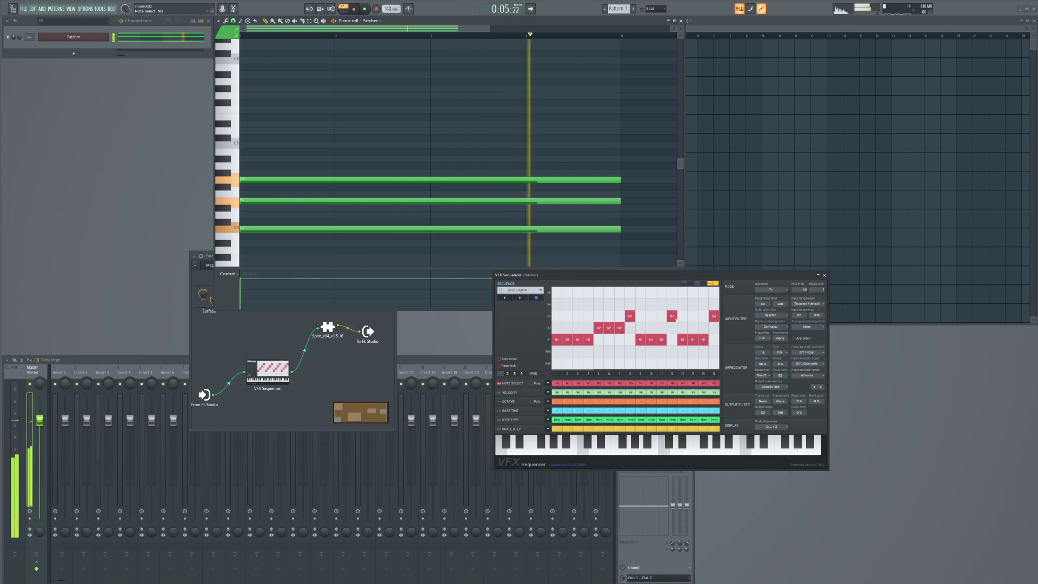
key("space")
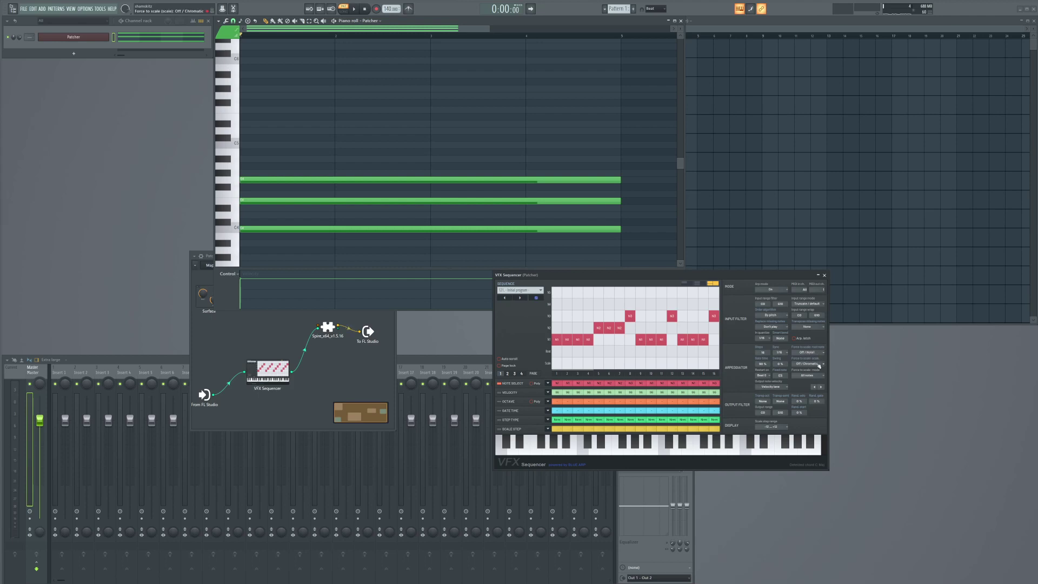
Step: Set the force-to-scale root note to Detect from chord
left_click(818, 352)
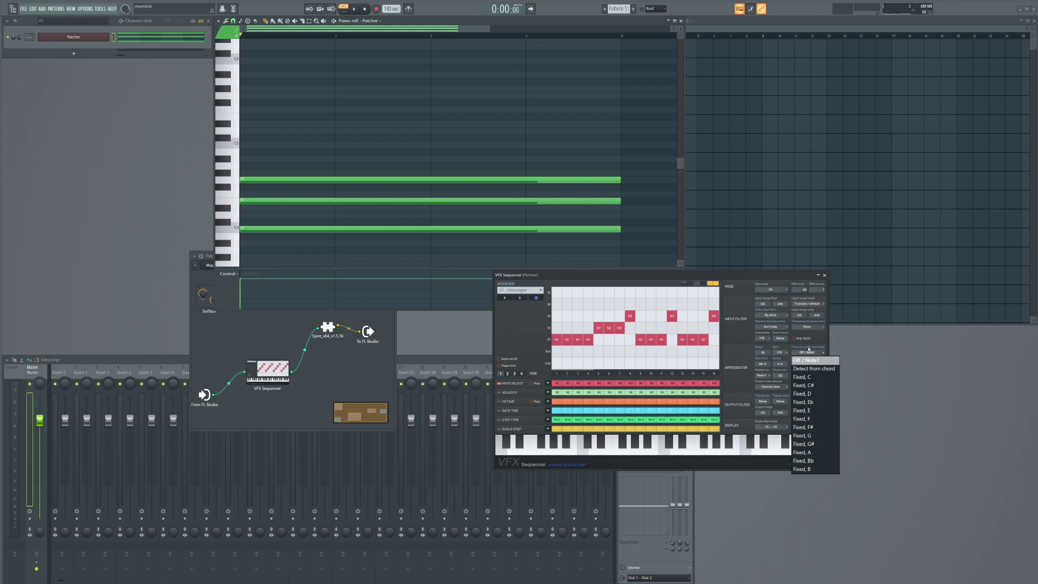
left_click(813, 369)
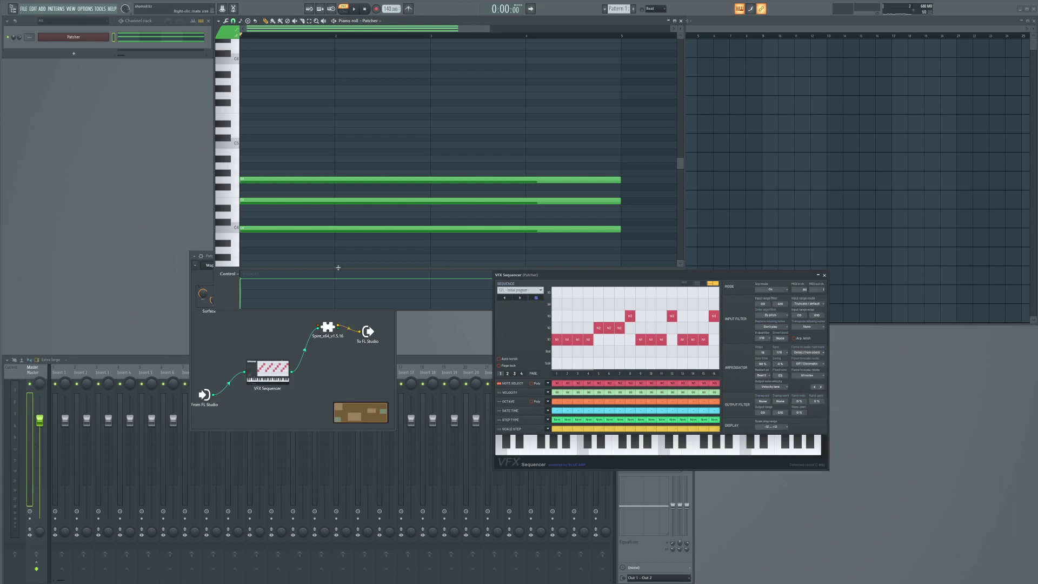
Step: Duplicate the chord into the four bars starting at bar 5, transposed up seven semitones, and listen to both chords
left_click_drag(322, 154, 624, 178)
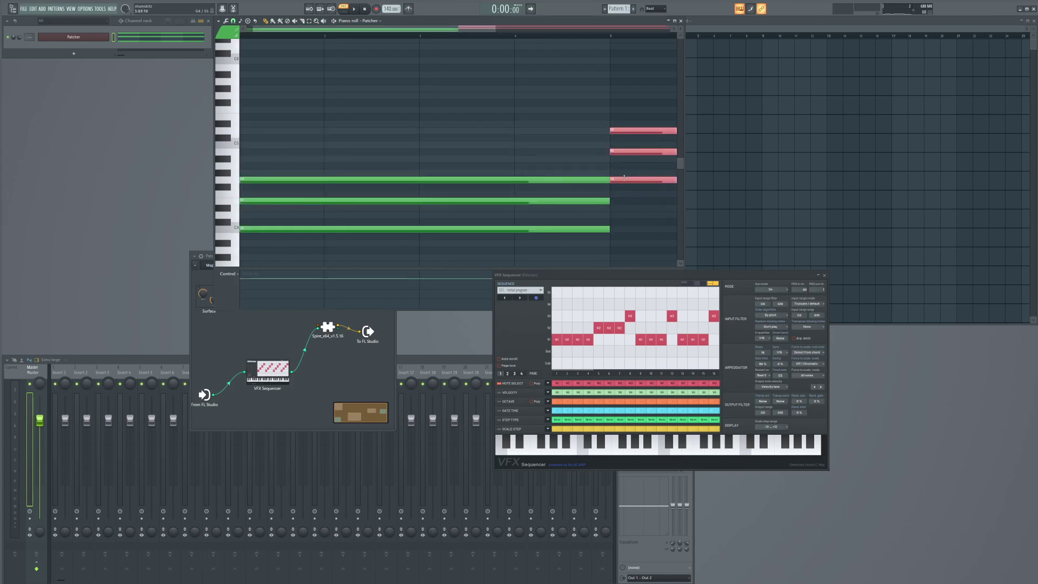
left_click(464, 131)
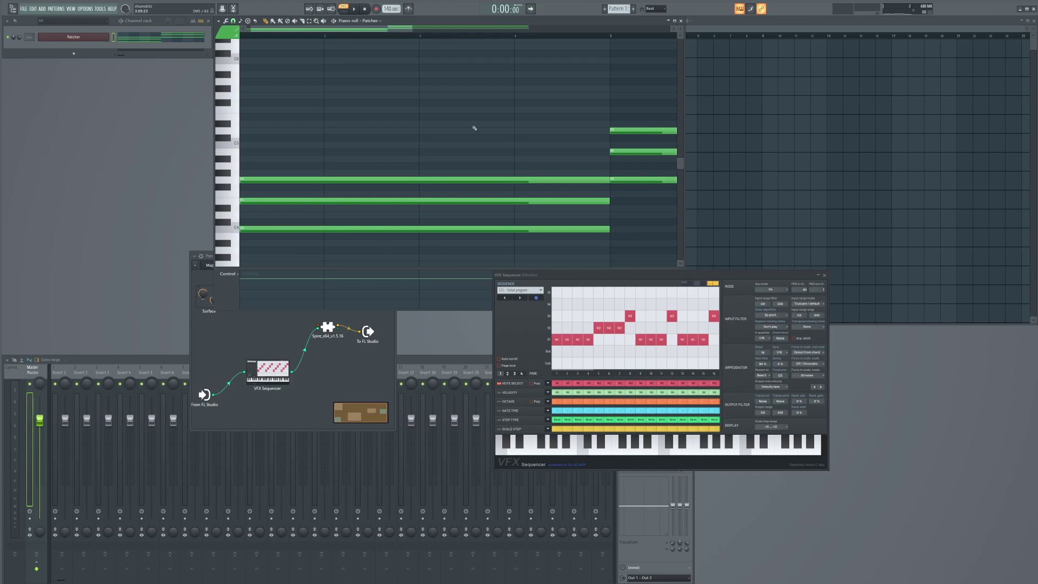
key("space")
scroll(479, 162, "down", 2)
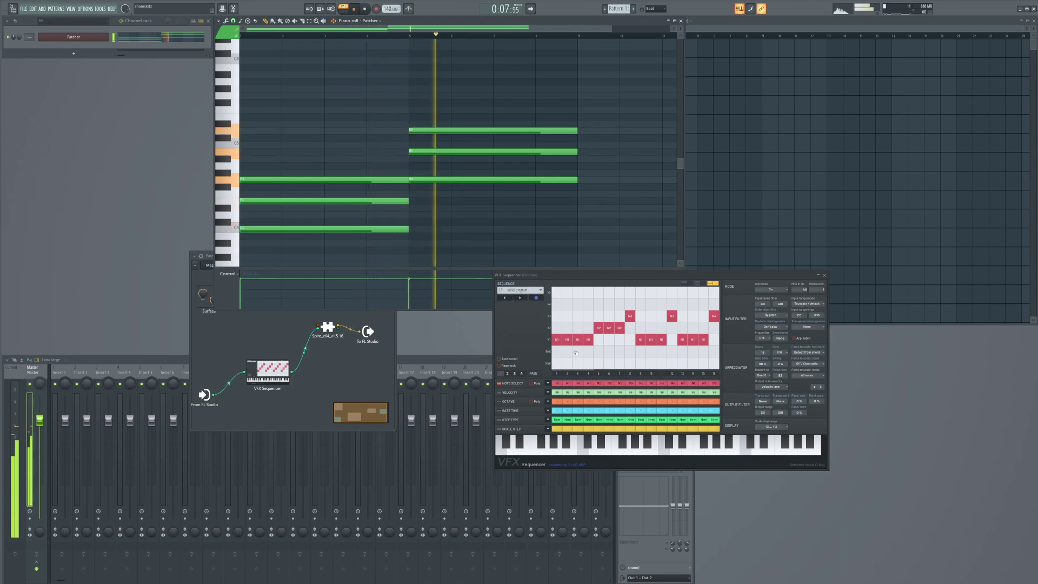
key("space")
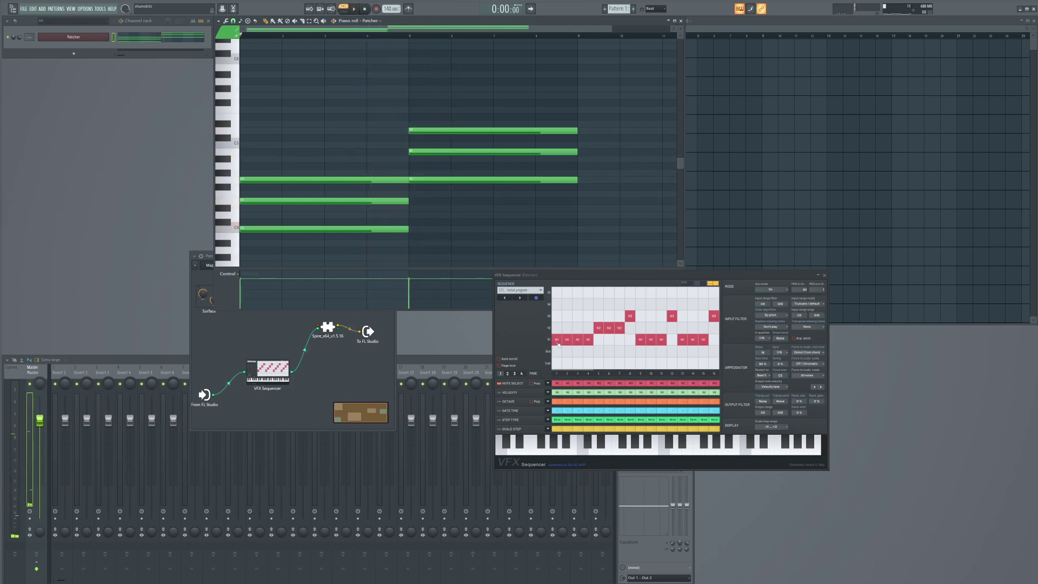
Step: Change all the N1 steps in the note select lane to Root and listen to the progression
left_click_drag(557, 352, 693, 353)
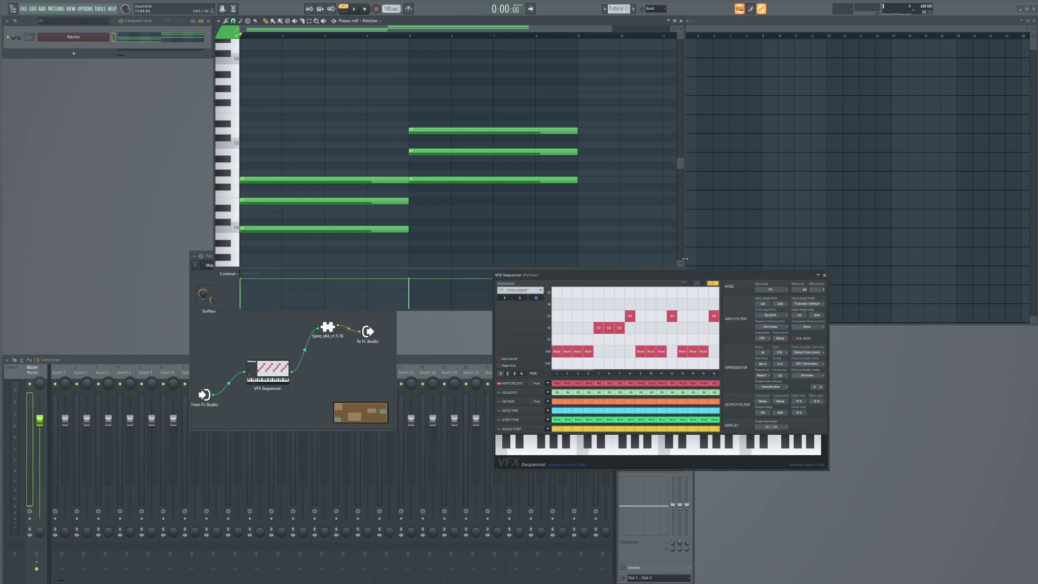
key("space")
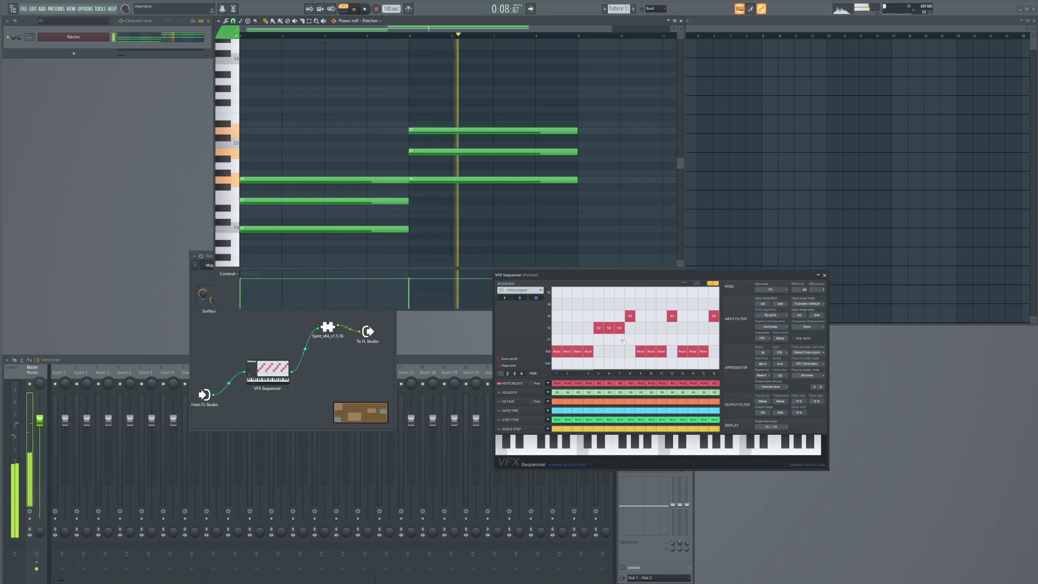
key("space")
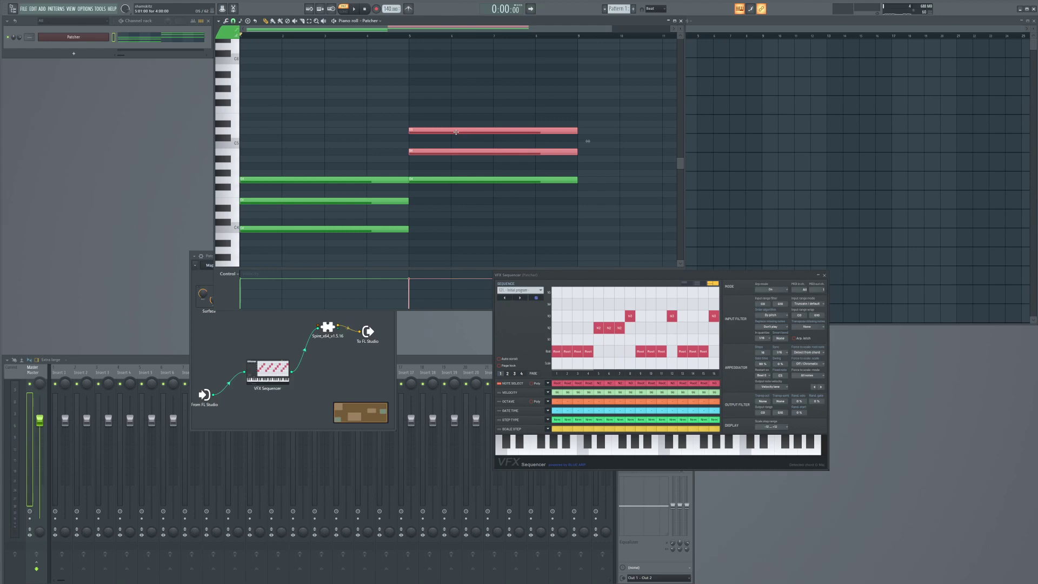
Step: Transpose the second chord's two upper notes down one octave and listen to the progression
key("ctrl+Down")
scroll(457, 133, "down", 3)
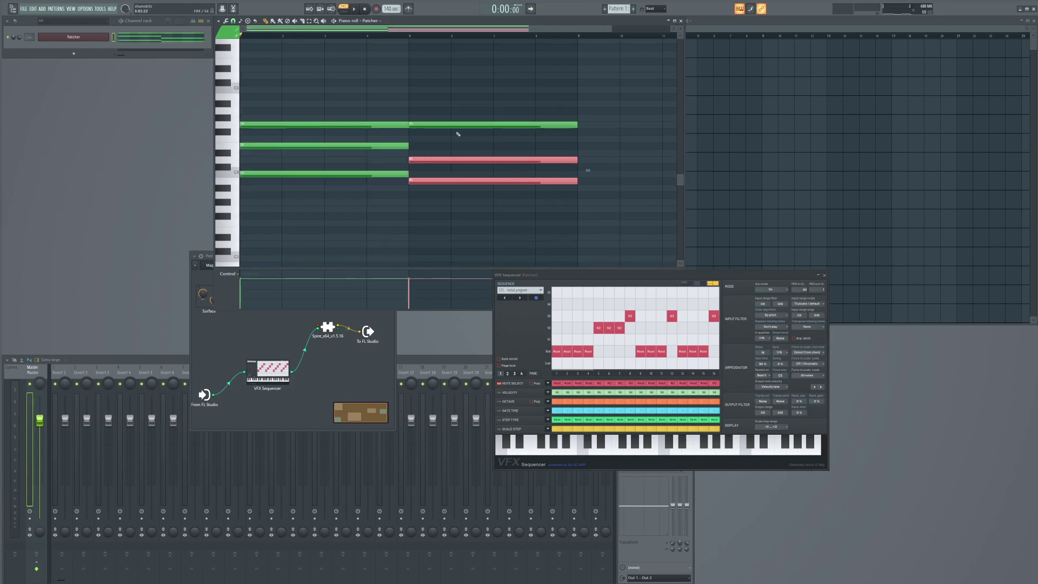
key("space")
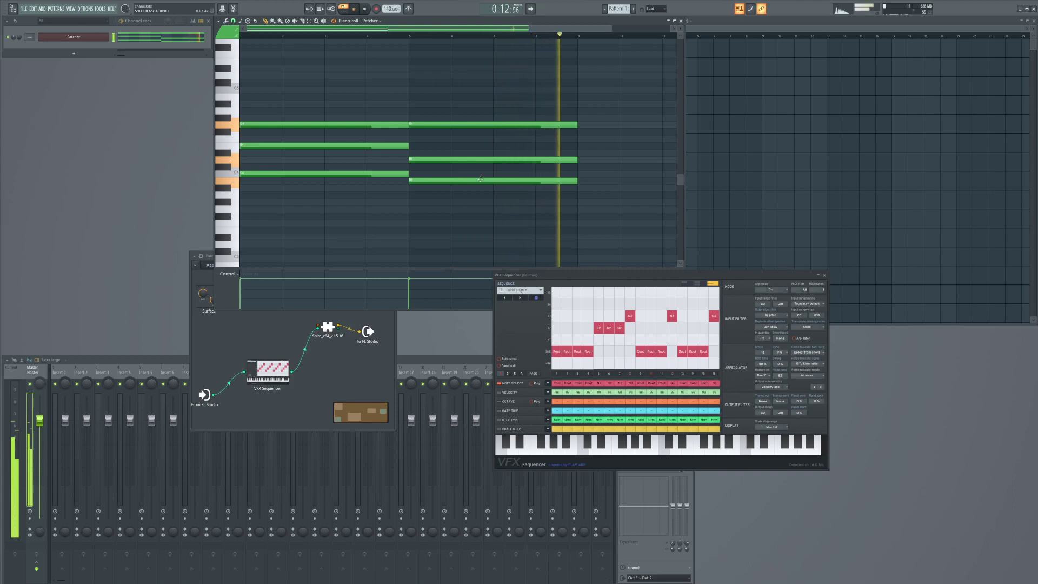
key("space")
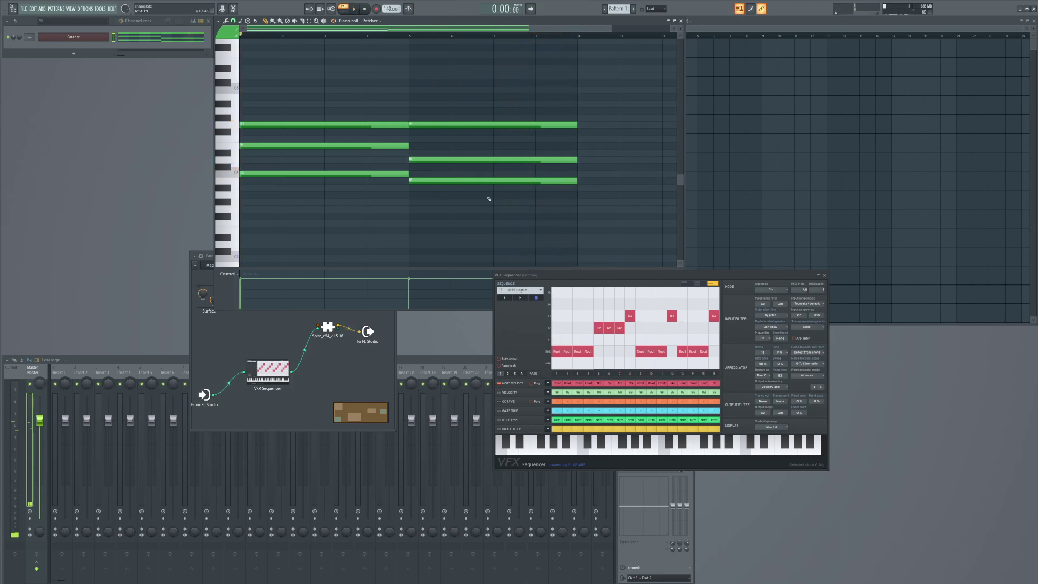
Step: Set note select steps 9 to 11 and 13 to 15 back to N1 and listen to the progression
left_click(426, 178)
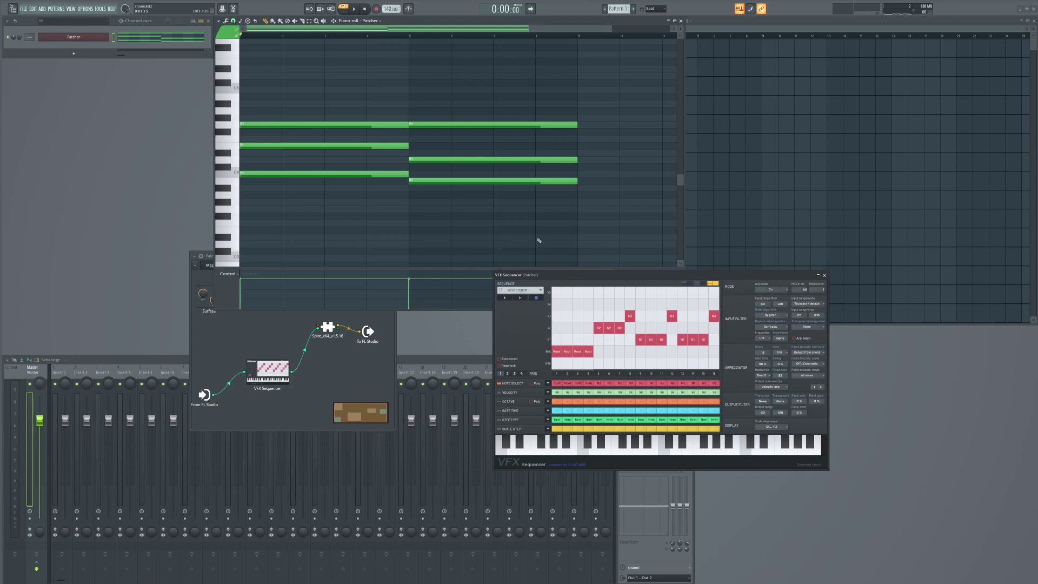
key("space")
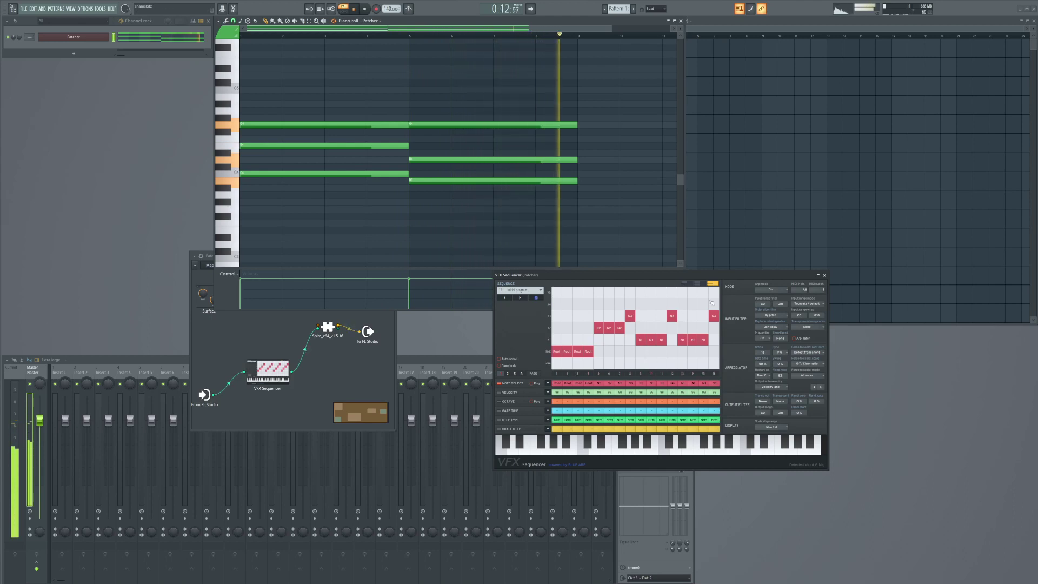
key("space")
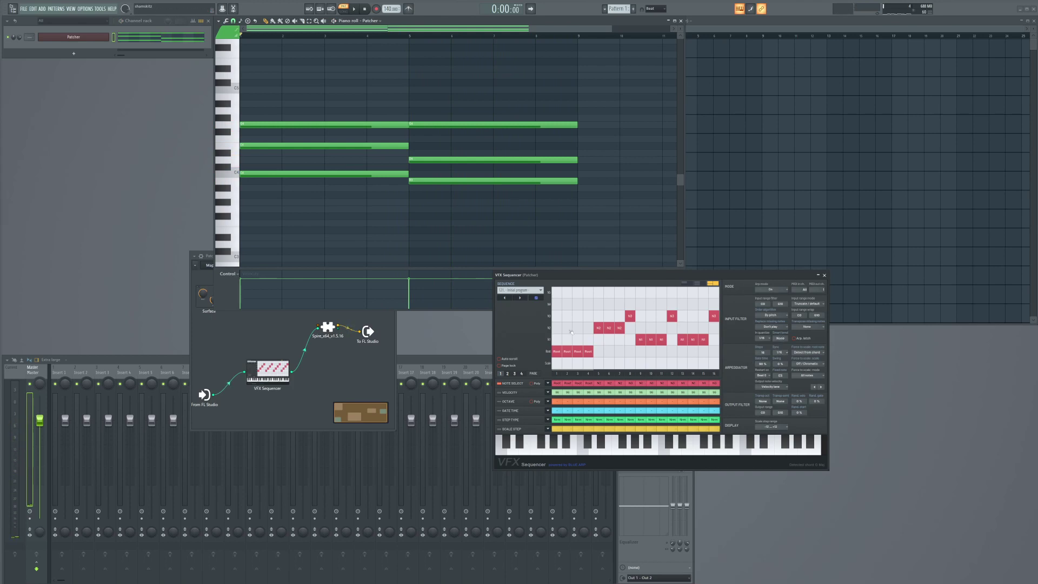
Step: In the octave lane, raise steps 1 and 9 by one octave, lower steps 5 and 13 by one, and listen
left_click(508, 401)
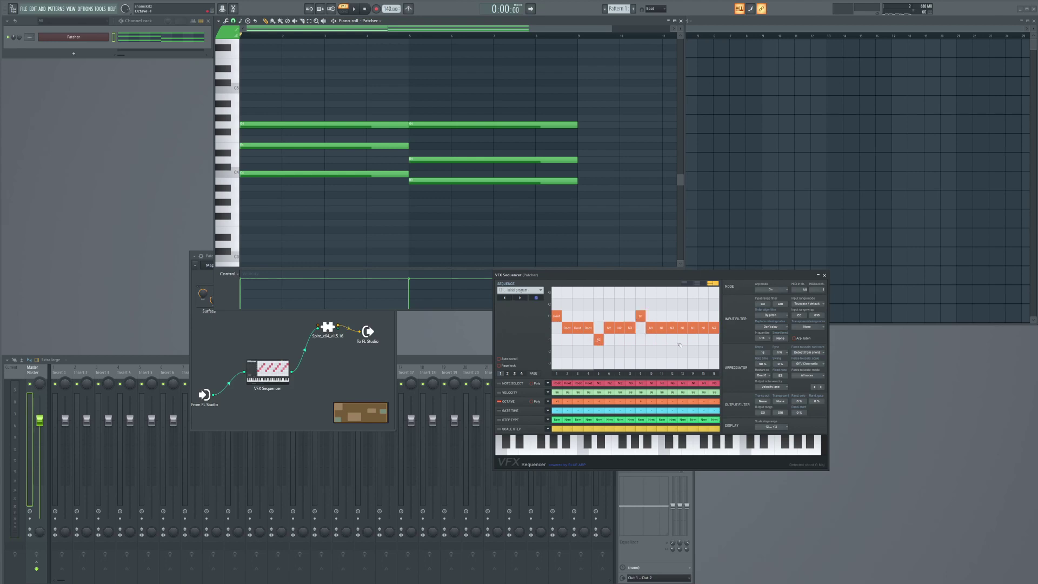
key("space")
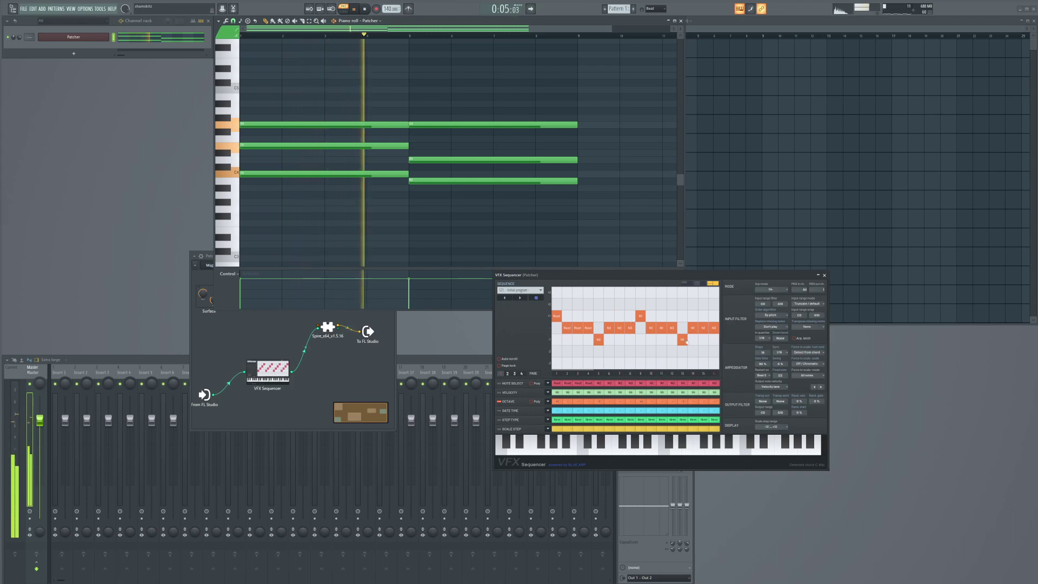
key("space")
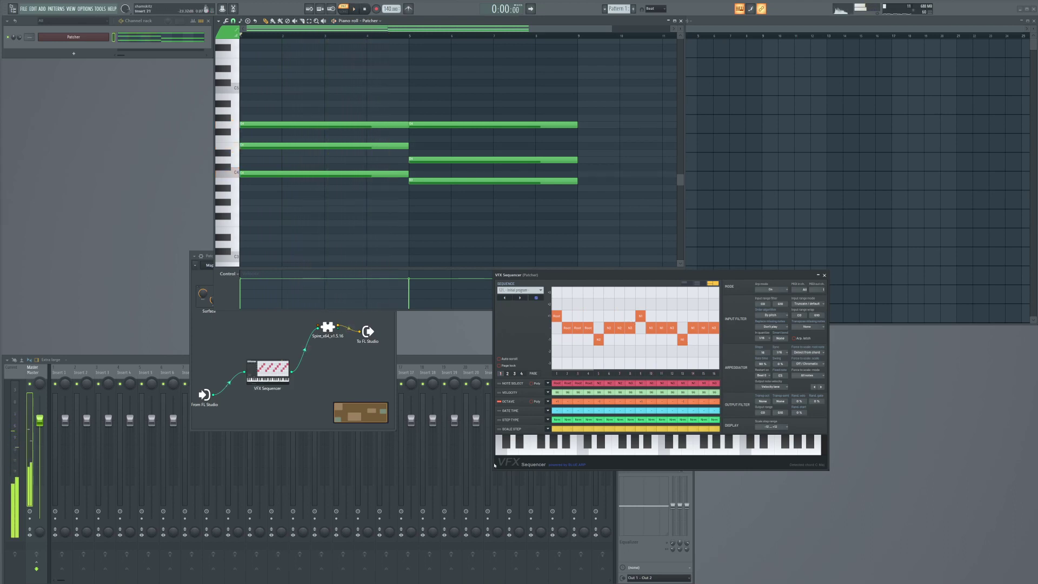
Step: Draw a ramp rising one degree per step across the first eight steps of the scale step lane during playback
left_click(502, 431)
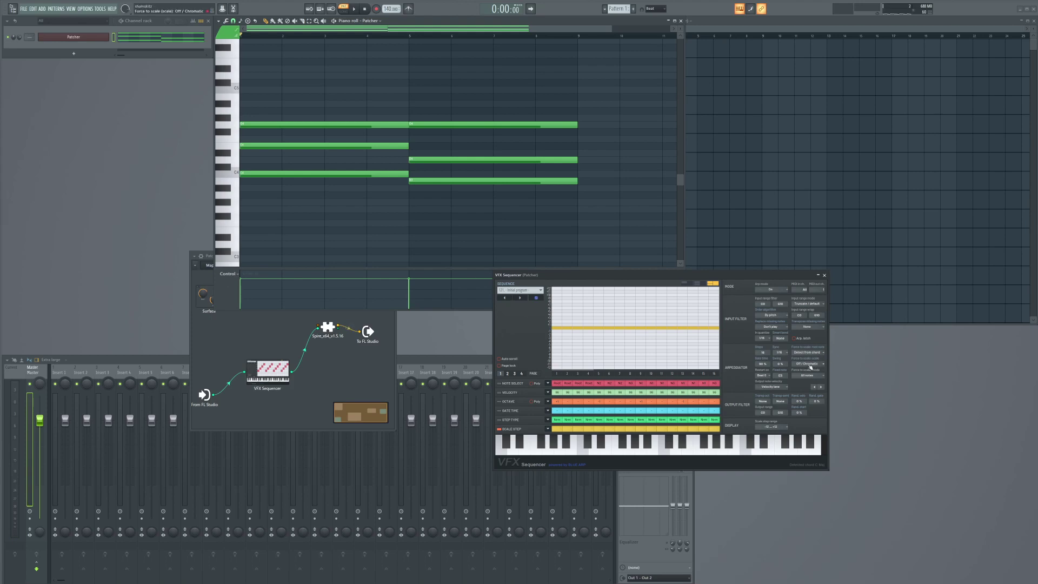
key("space")
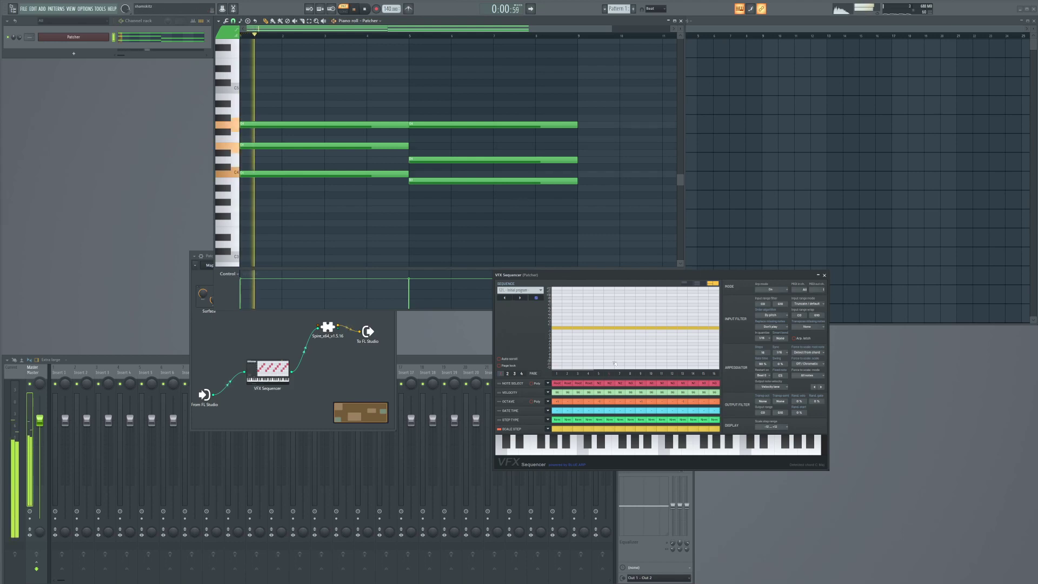
left_click_drag(566, 324, 631, 304)
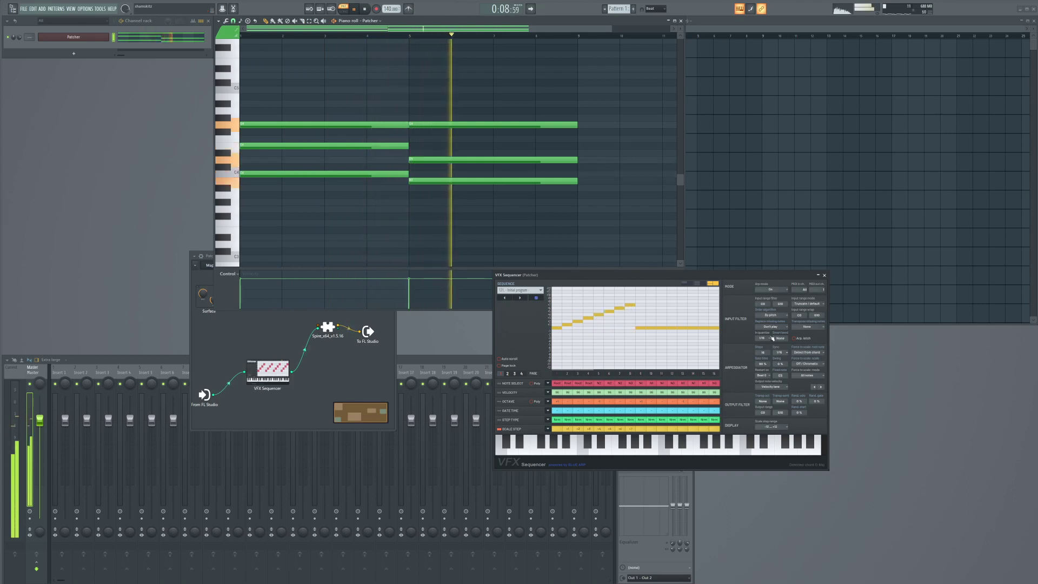
Step: Try forcing the output to the Minor scale, switch it to Major, and listen to the progression
left_click(821, 366)
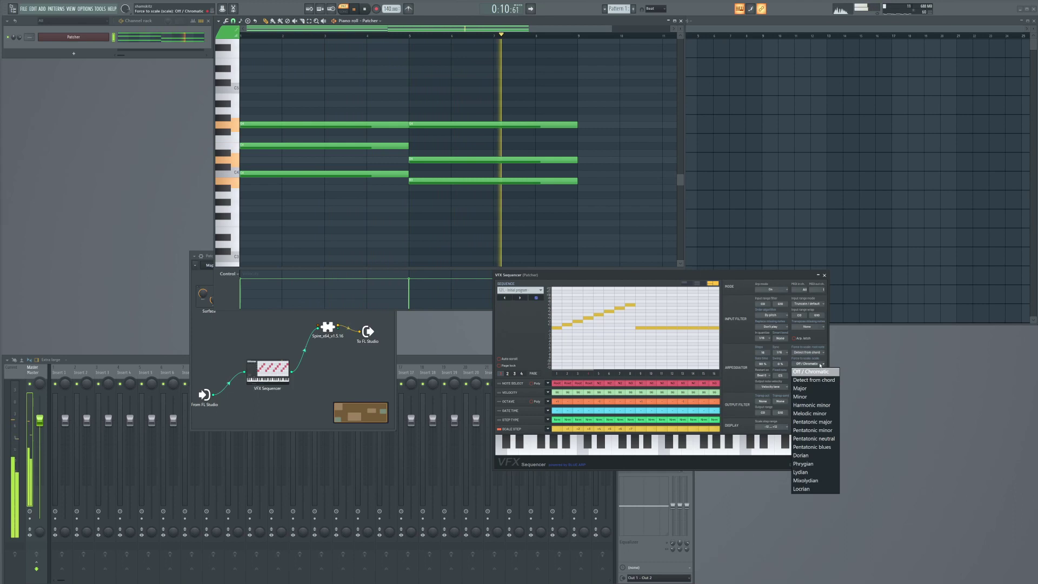
left_click(803, 397)
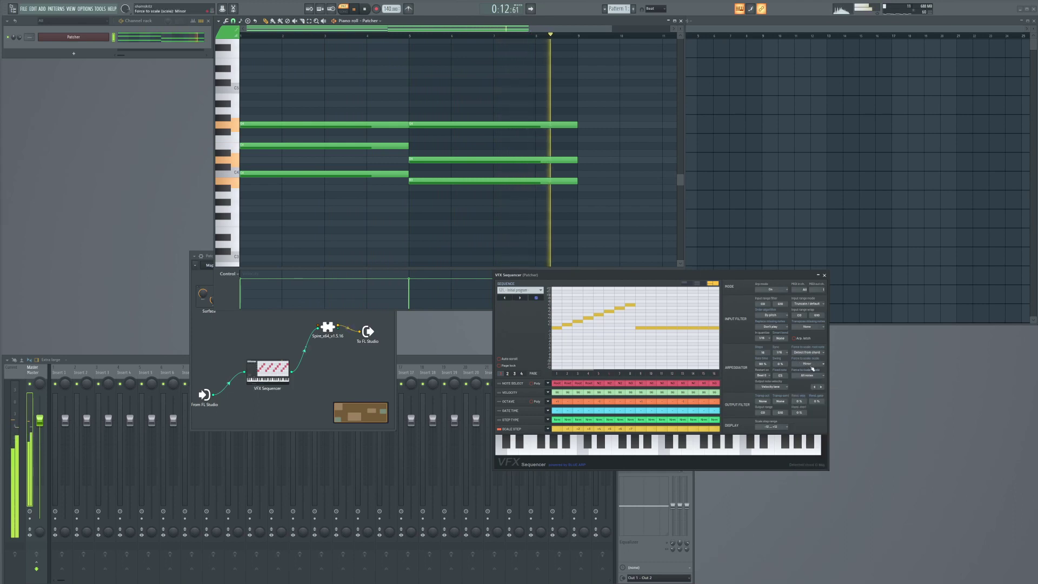
left_click(811, 365)
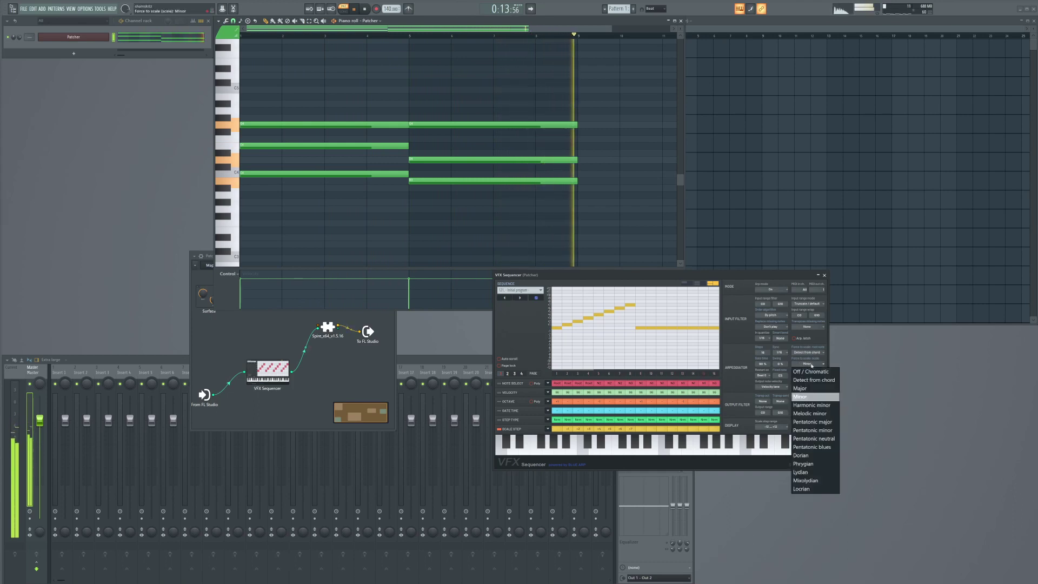
left_click(813, 388)
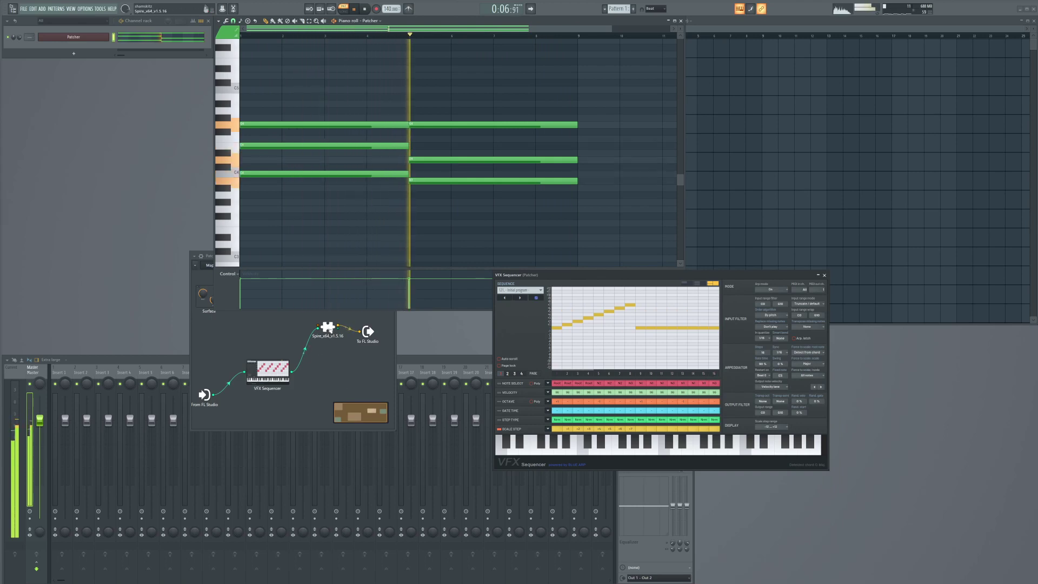
Step: Open Spire's preset browser and audition the favourite plucks PL Mr. Otta DM and PL MW Trancer FL
double_click(327, 327)
left_click(409, 198)
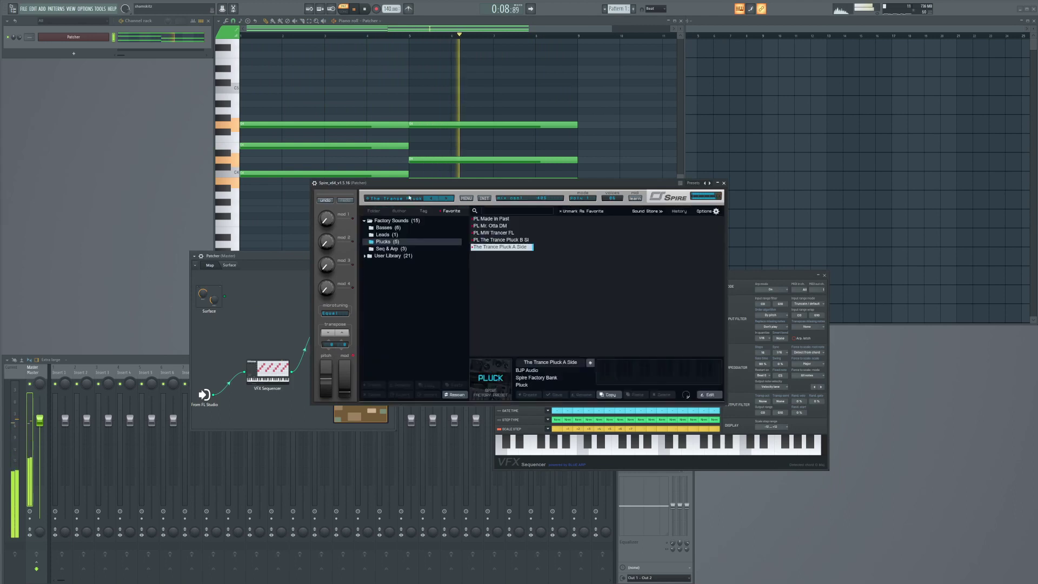
left_click(490, 226)
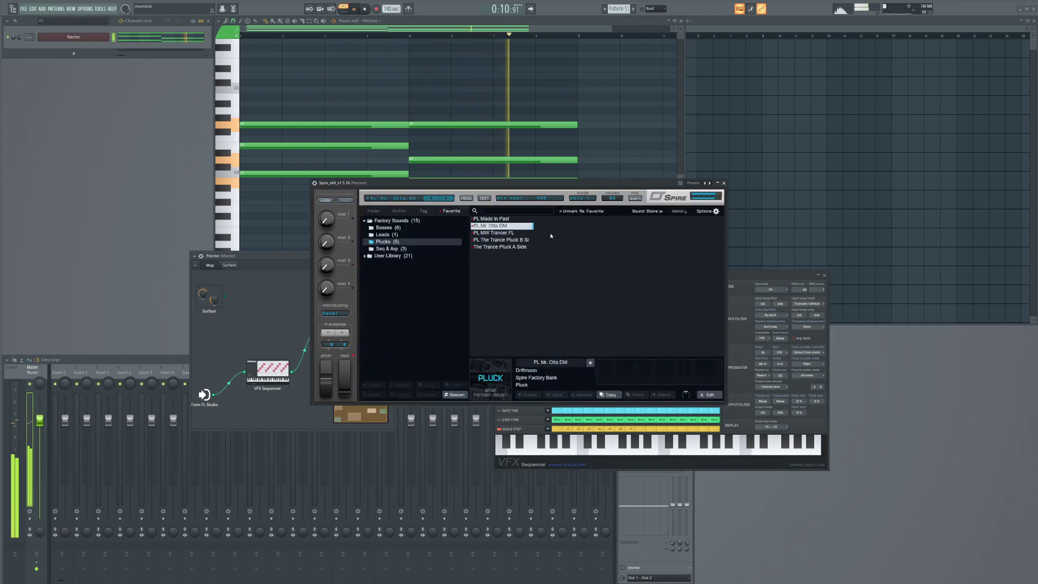
left_click(492, 232)
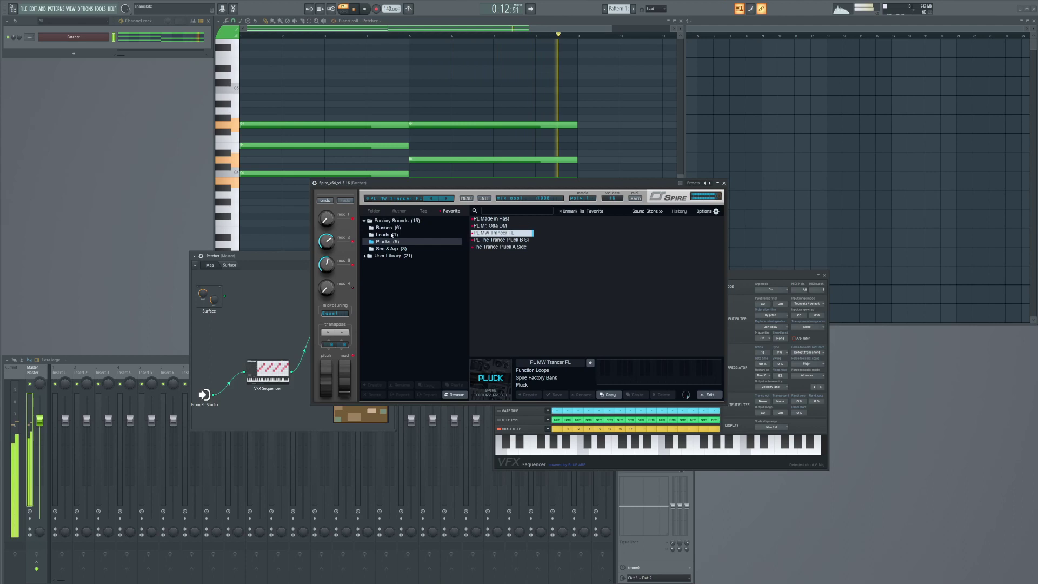
Step: Audition favourite presets from the User Library, including SQ Mneme, BS Wide Pluck 1 and PD Cordelia
left_click(367, 249)
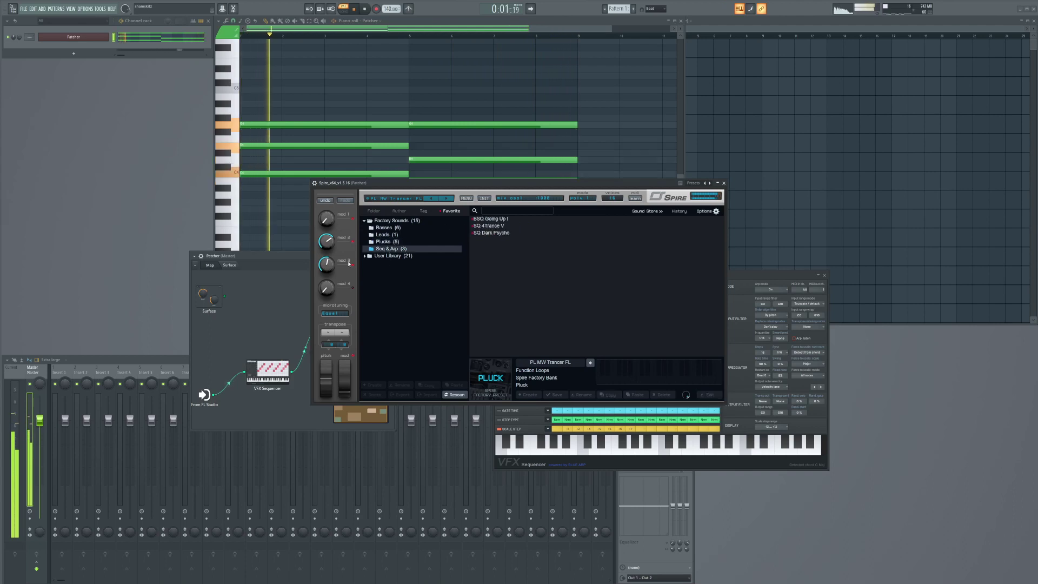
left_click(389, 256)
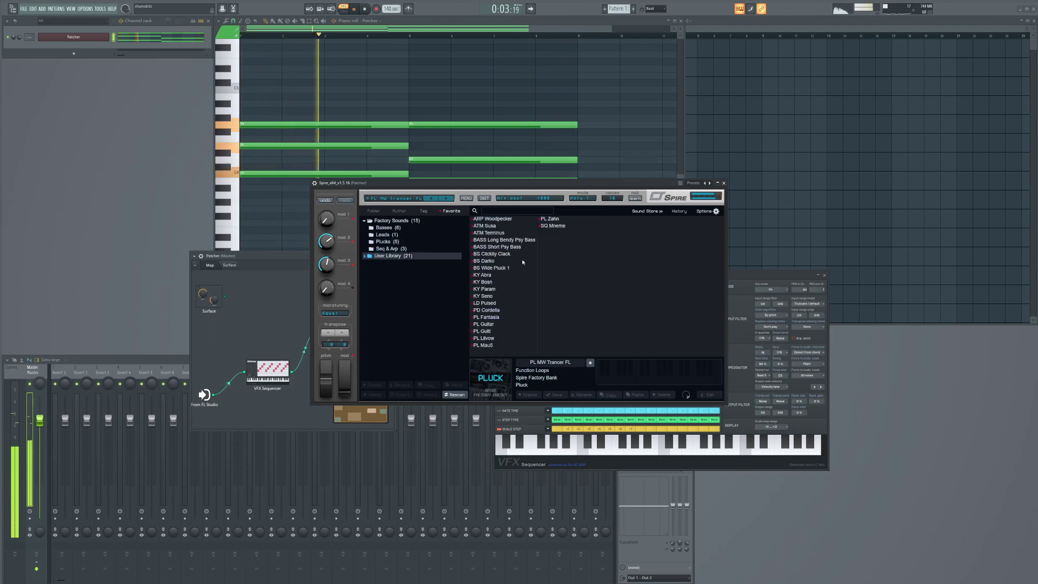
left_click(551, 226)
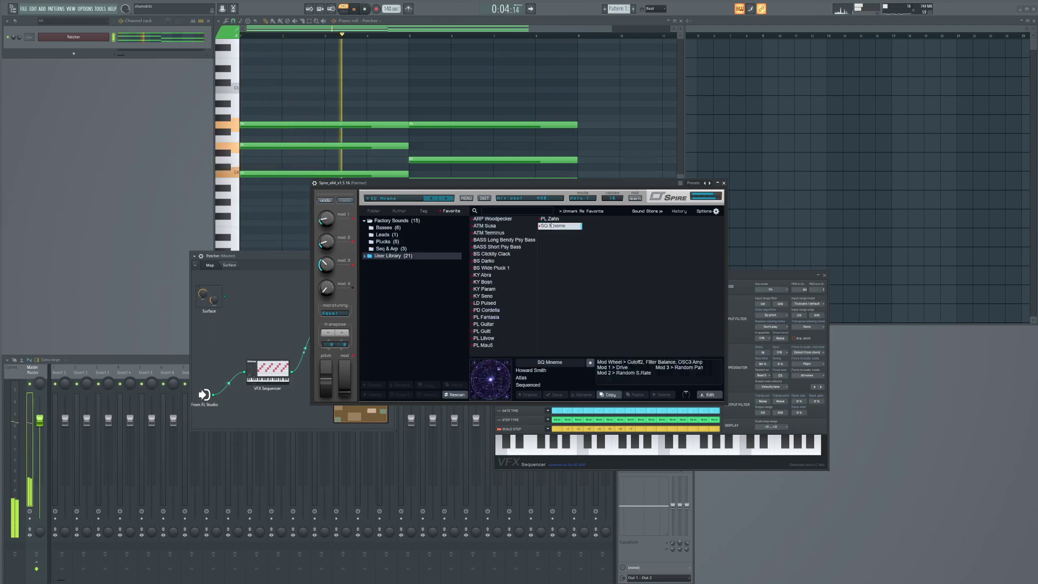
left_click(487, 296)
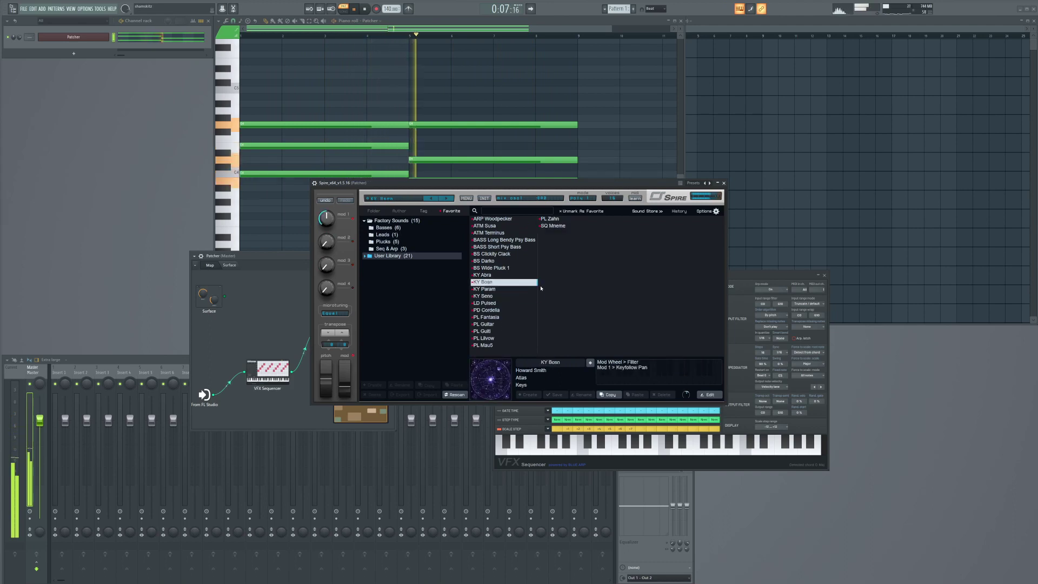
left_click(498, 268)
left_click(487, 310)
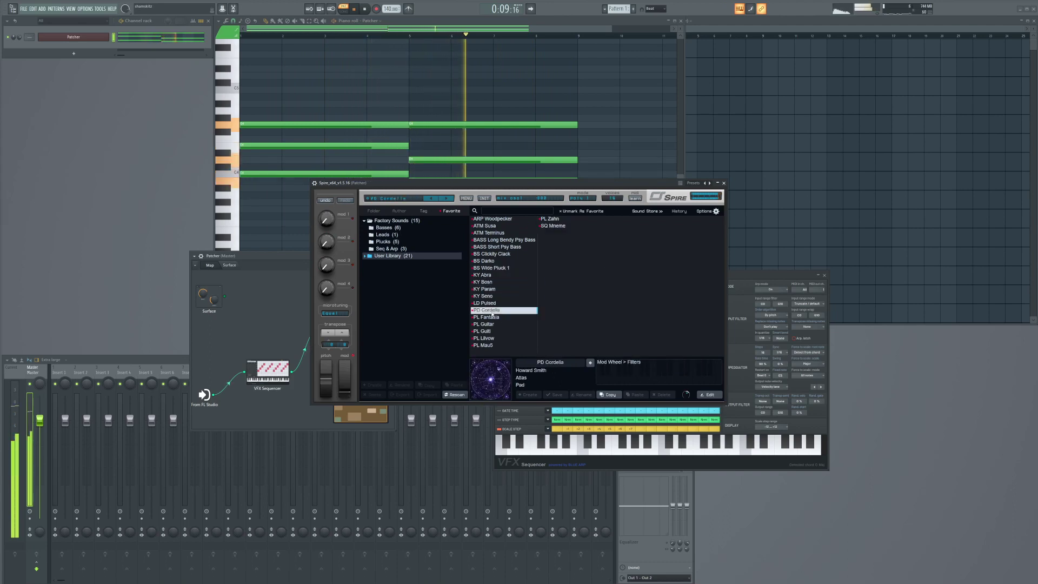
Step: Audition KY Seno, PL Guitar, PL Mau5 and ATM Terminus from the User Library, and return to the Factory Sounds favourites
left_click(484, 296)
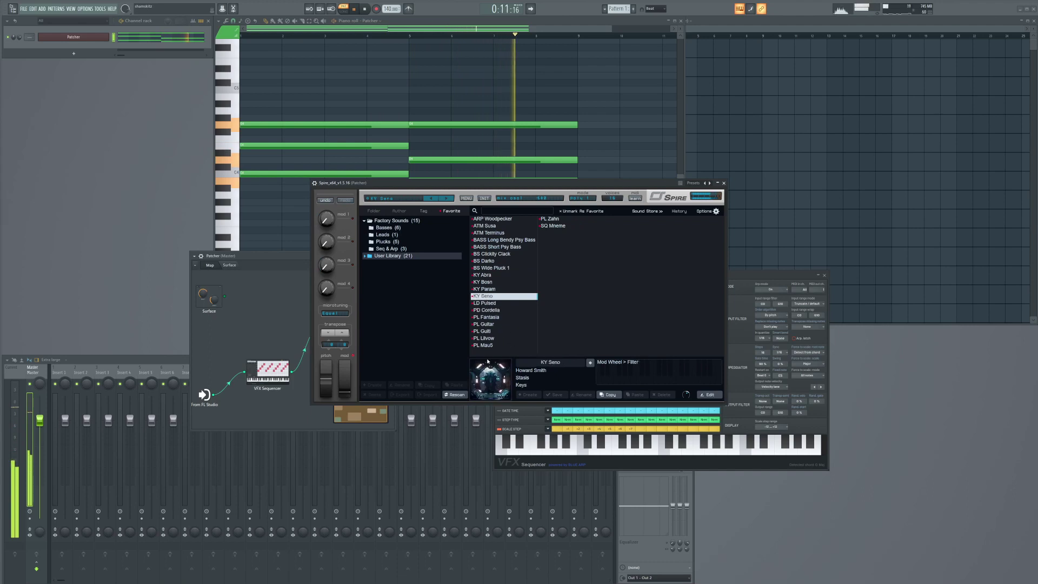
left_click(484, 331)
left_click(488, 324)
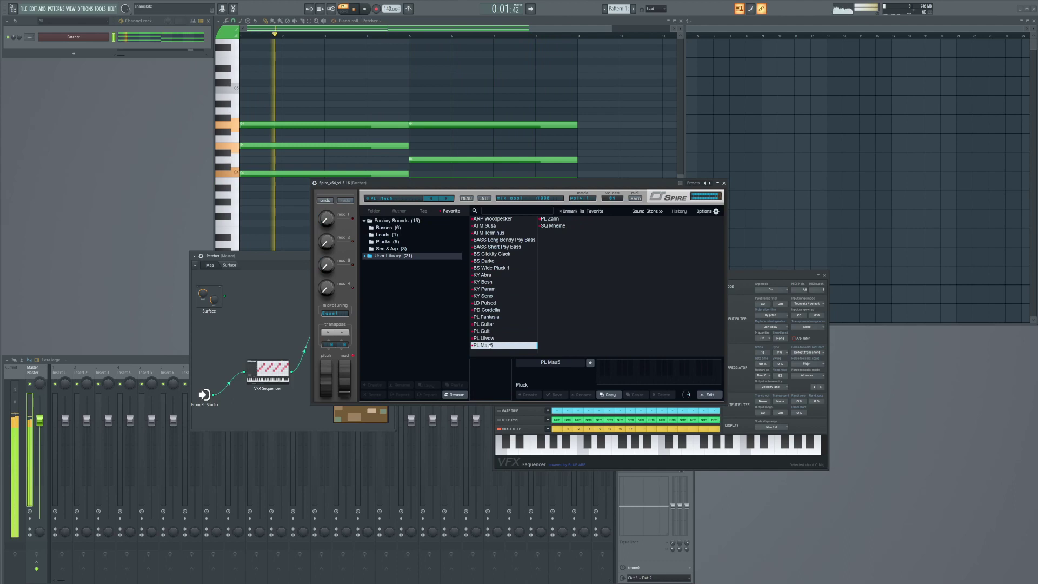
left_click(488, 232)
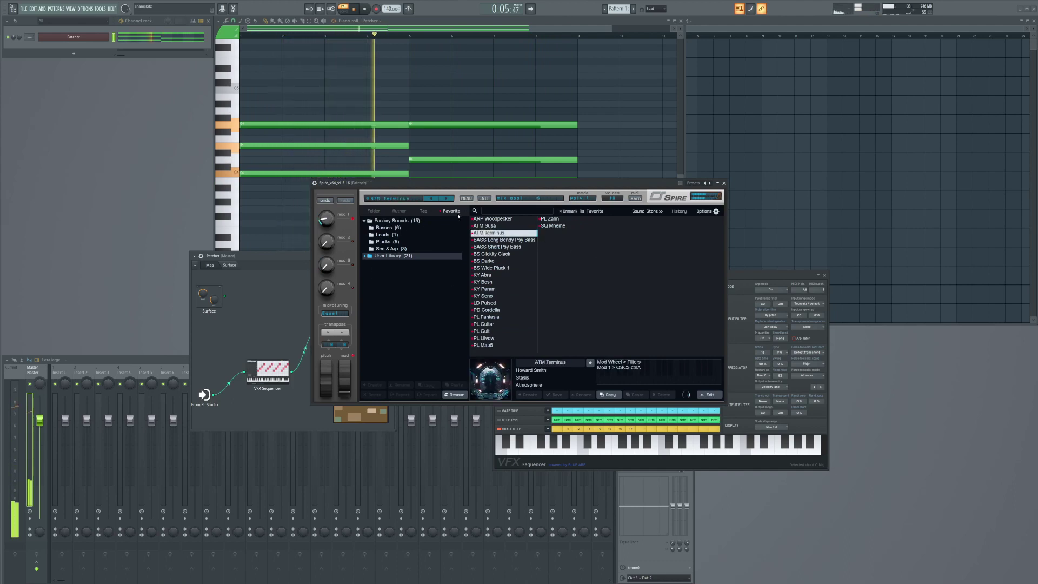
left_click(426, 221)
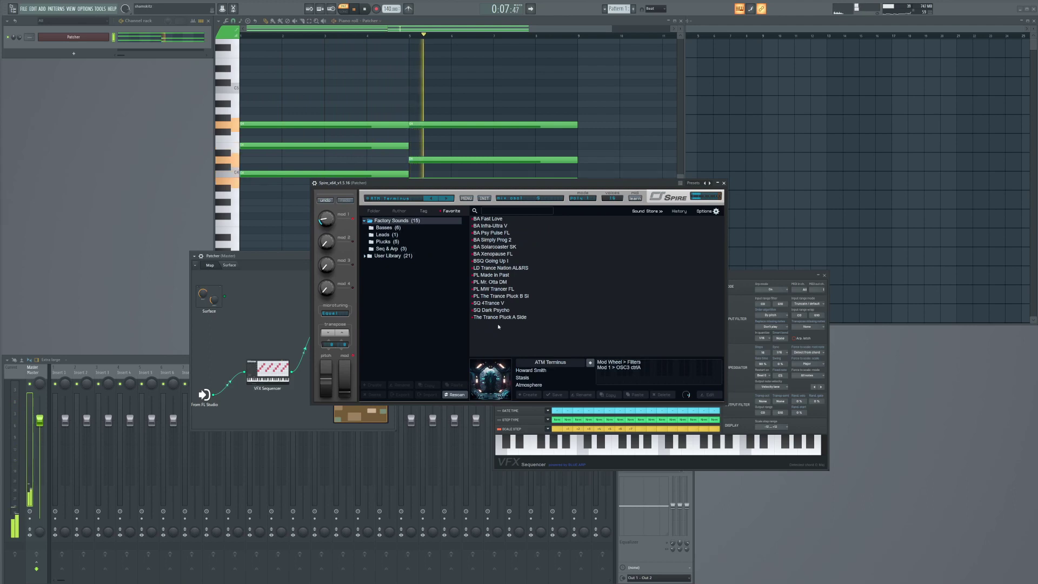
Step: Audition Spire's favourite bass, pluck and sequence presets, load The Trance Pluck A Side, and close the synth window
left_click(497, 296)
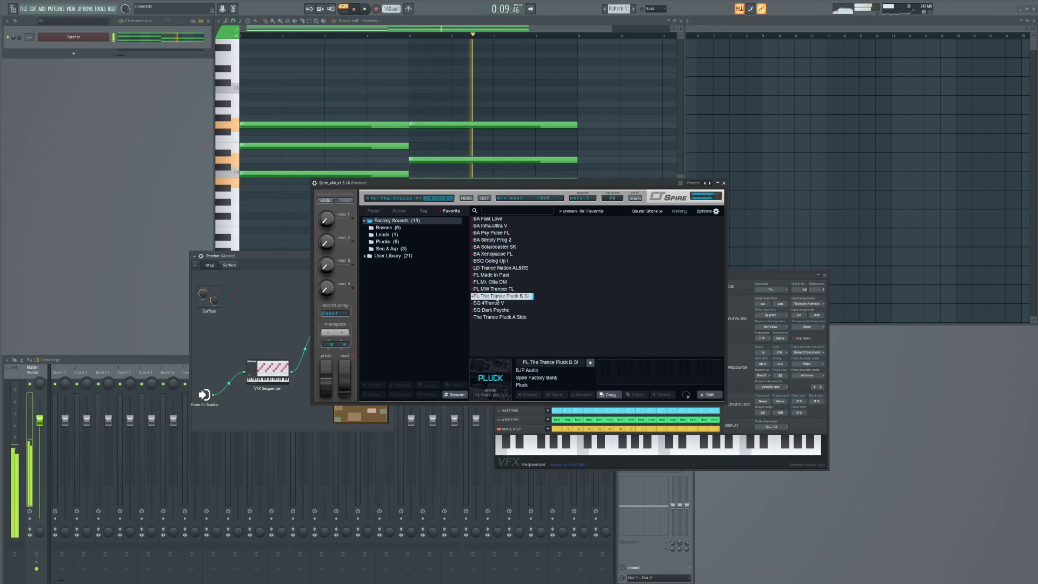
left_click(495, 291)
left_click(497, 297)
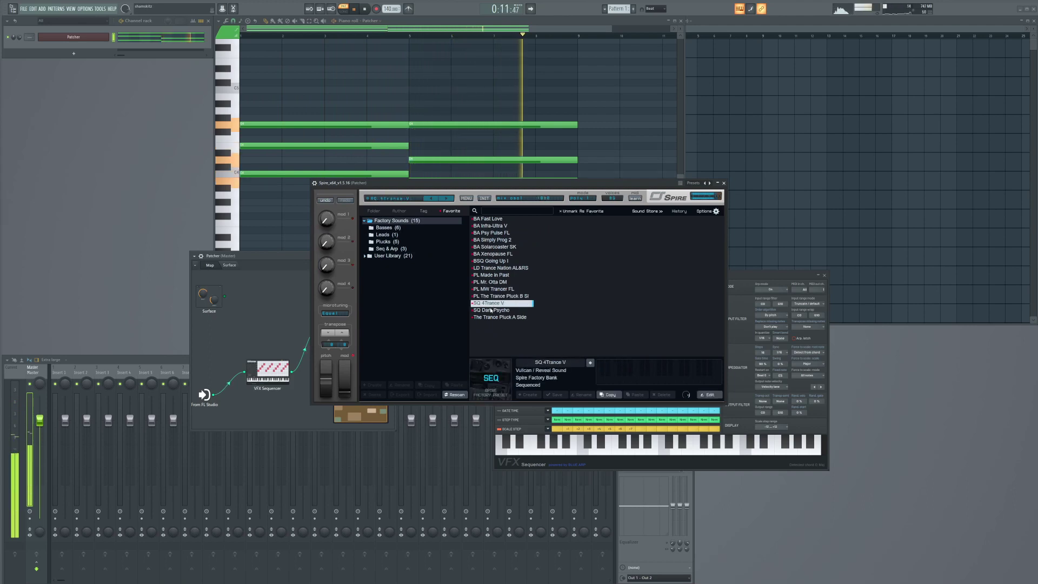
left_click(493, 310)
left_click(500, 317)
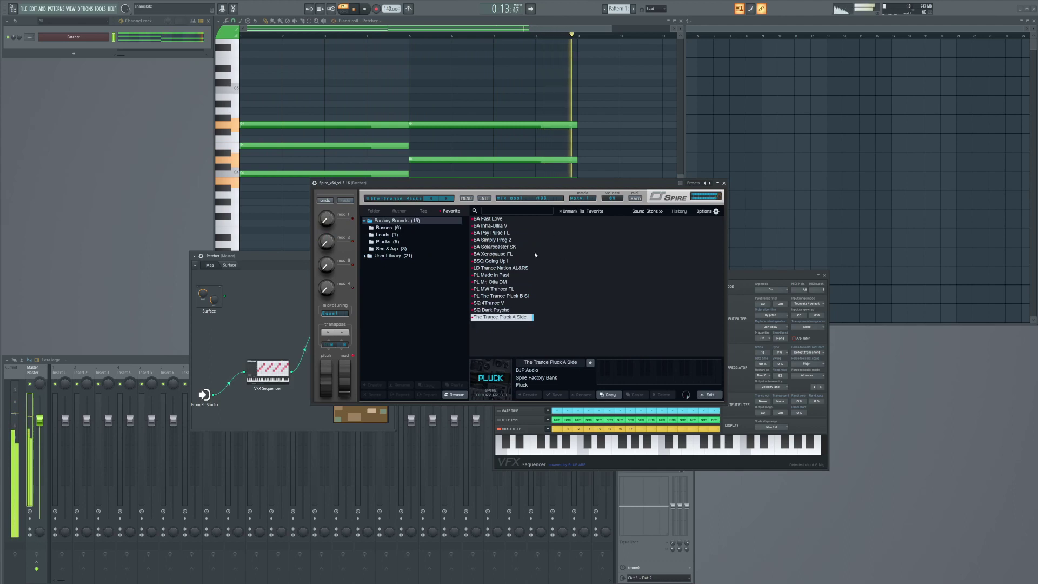
left_click(498, 239)
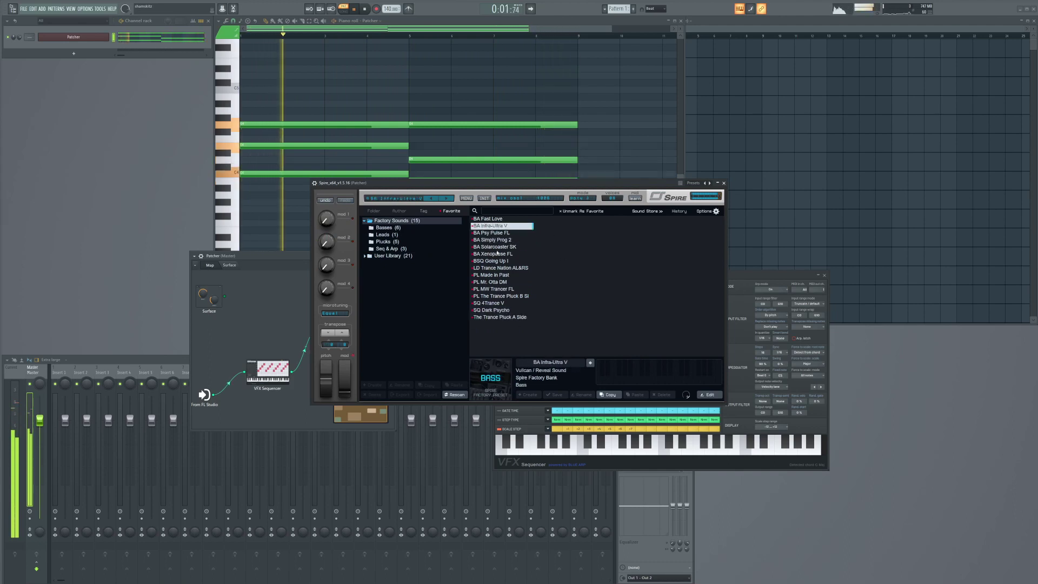
left_click(493, 247)
left_click(493, 261)
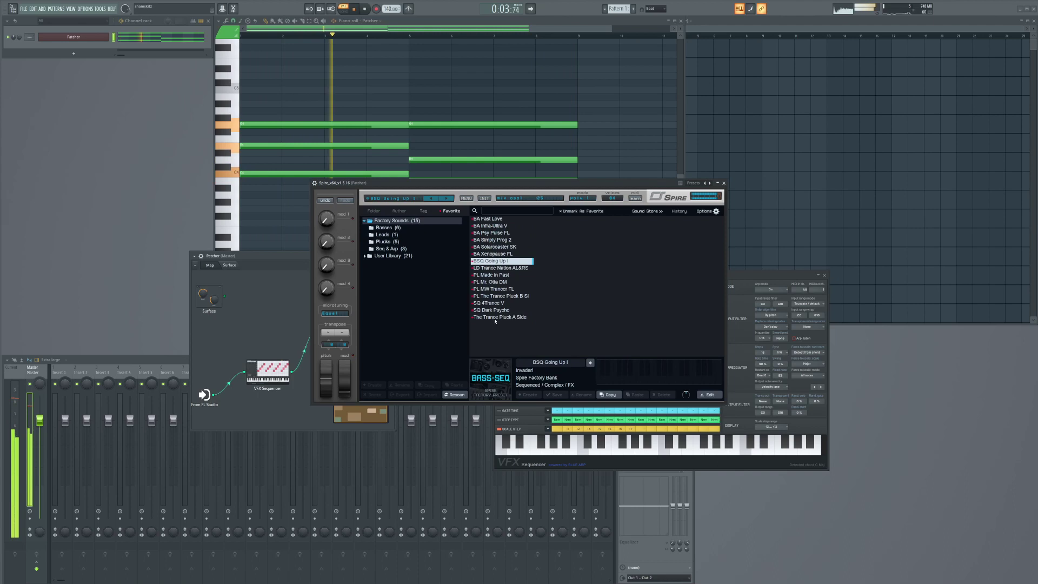
left_click(498, 318)
left_click(723, 183)
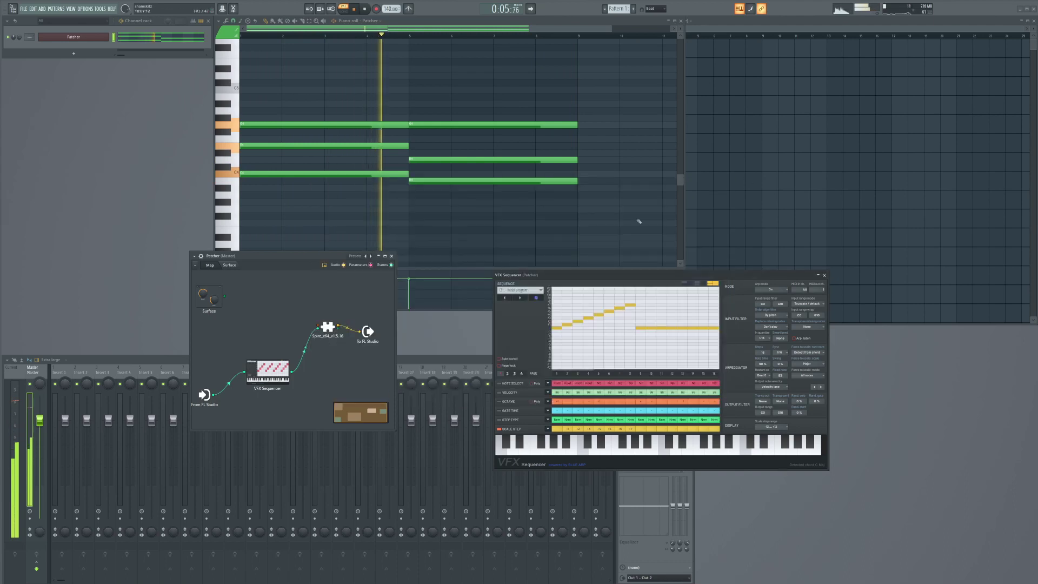
key("space")
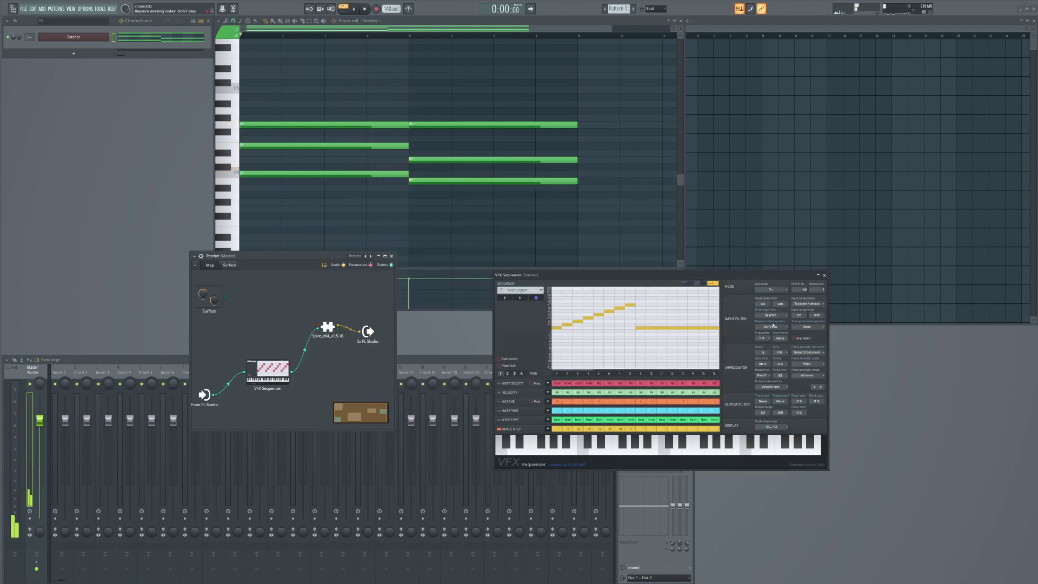
Step: Set the sequencer's 16 step types to alternating pairs of Chord and Normal steps, starting with Chord, and play the pattern
left_click(508, 421)
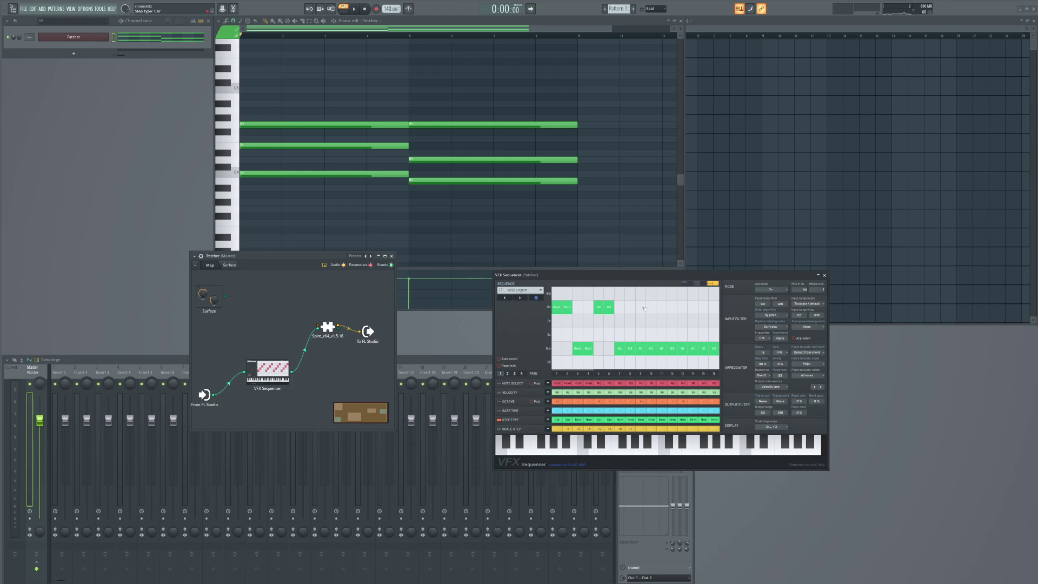
key("space")
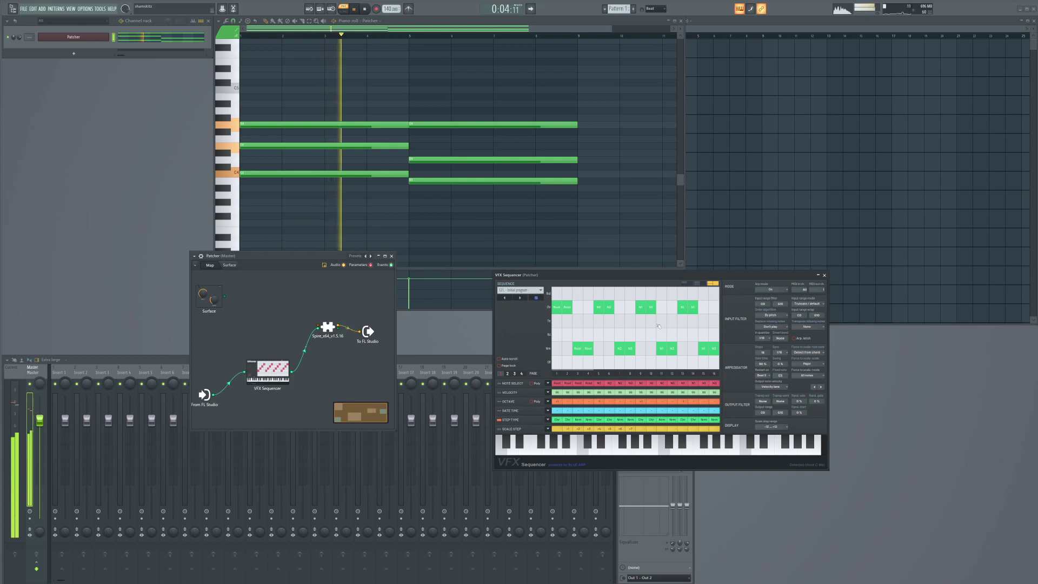
key("space")
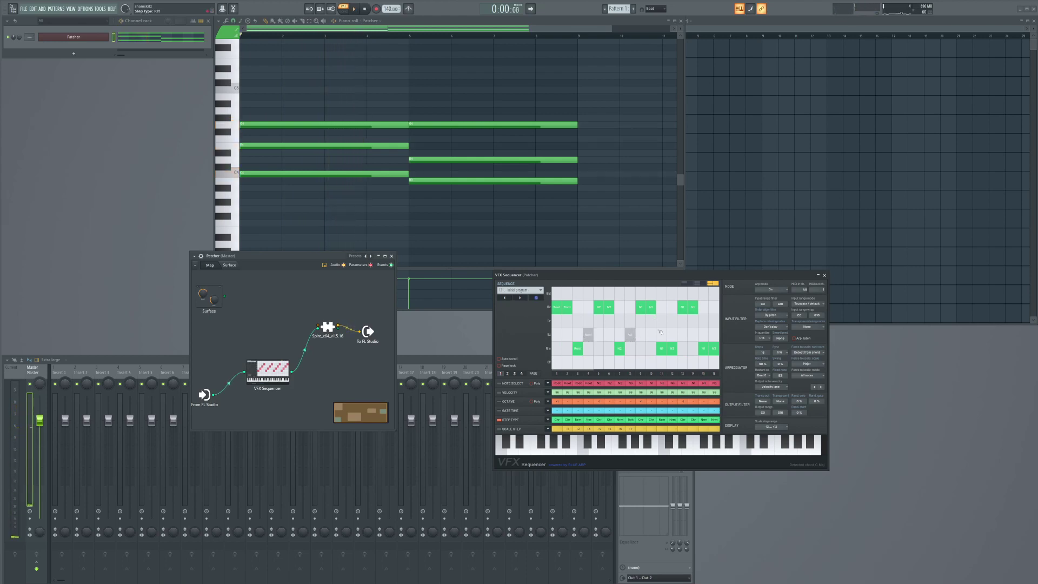
Step: Try Rest and Tie as the step type for steps 4, 8, 12 and 16, auditioning each variation
left_click(714, 335)
key("space")
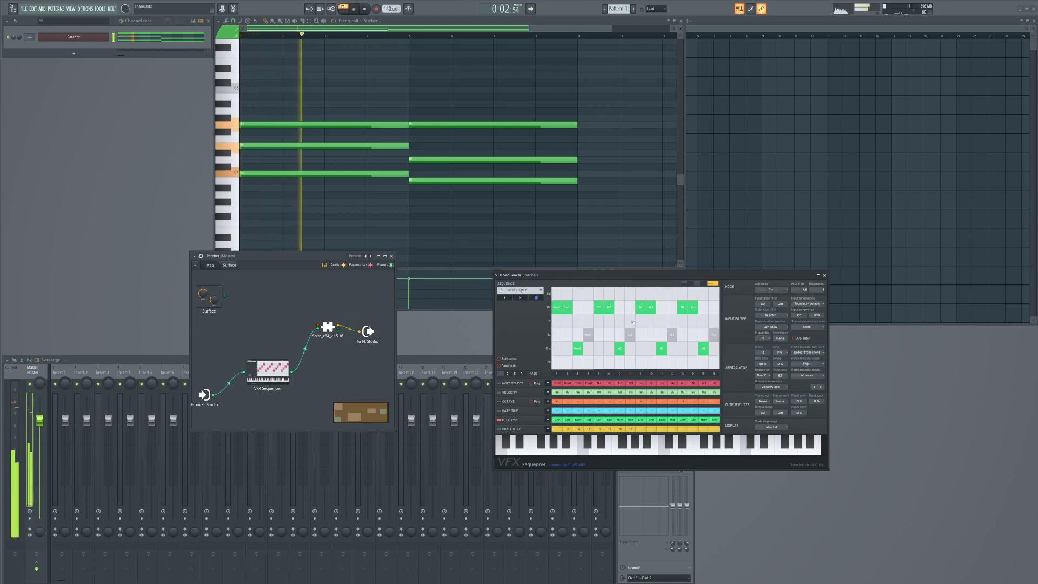
key("space")
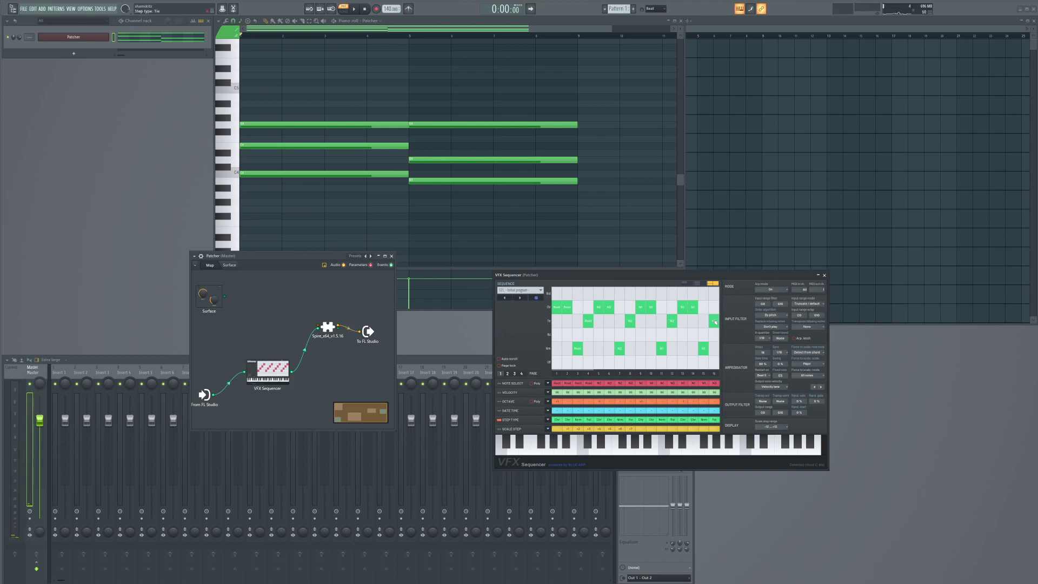
key("space")
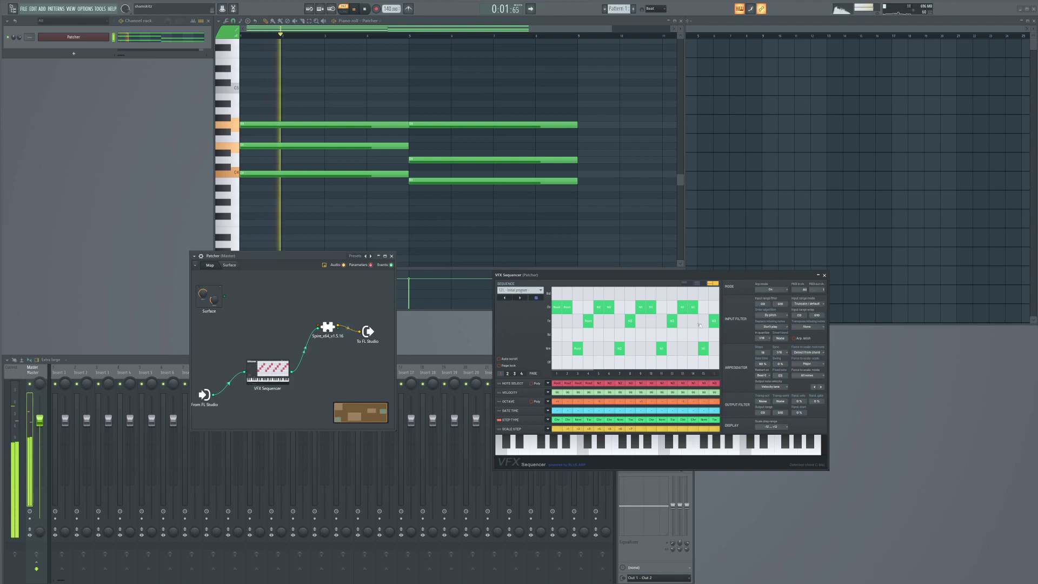
key("space")
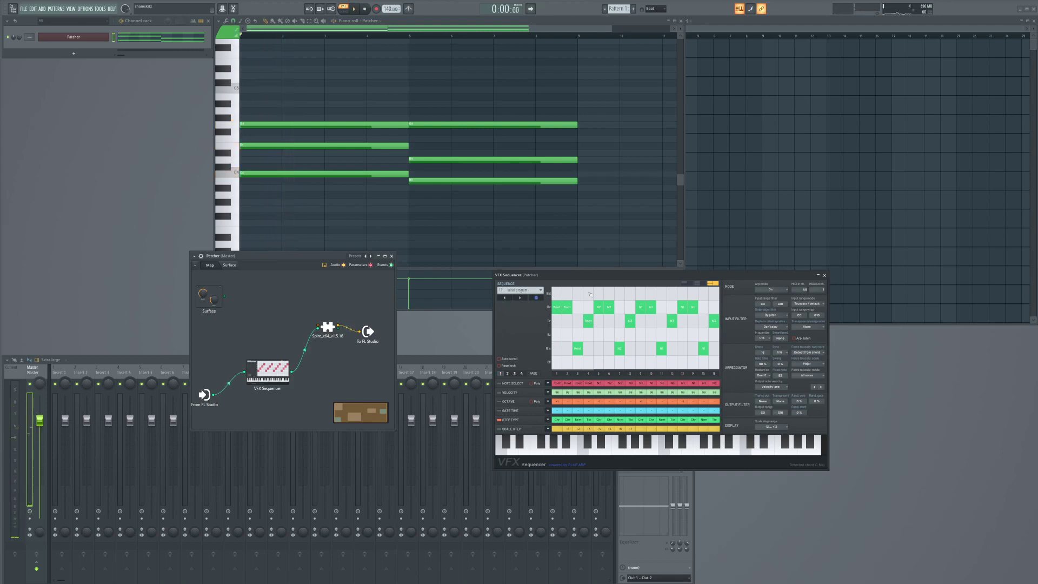
Step: Set the step type of steps 4, 8, 12 and 16 to Off and play the pattern
left_click(634, 366)
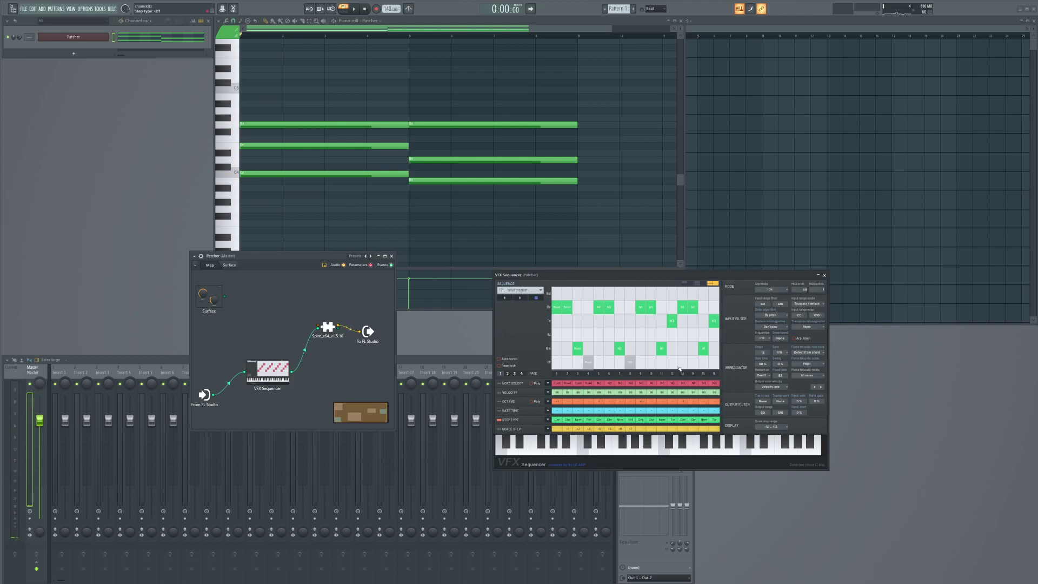
left_click(674, 366)
left_click(714, 366)
key("space")
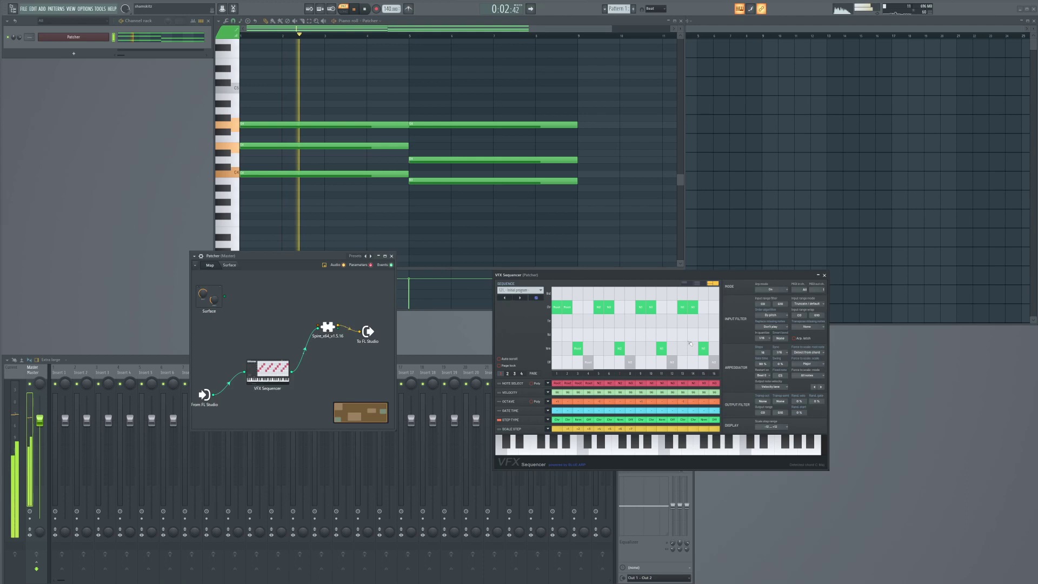
key("space")
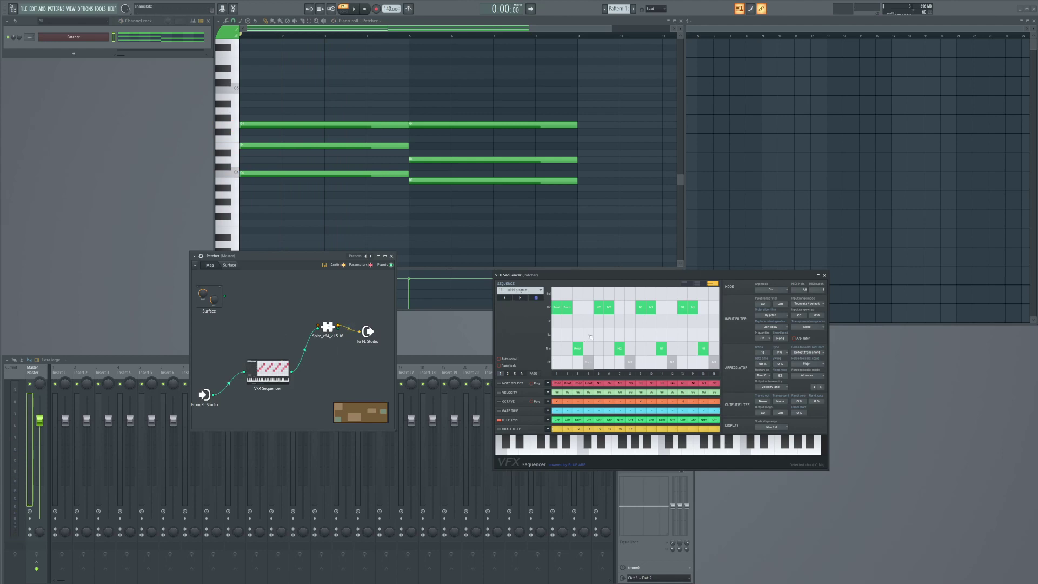
Step: Show the sequencer's gate times, lower steps 9 to 16 to the shortest row, and play the pattern
left_click_drag(670, 276, 634, 293)
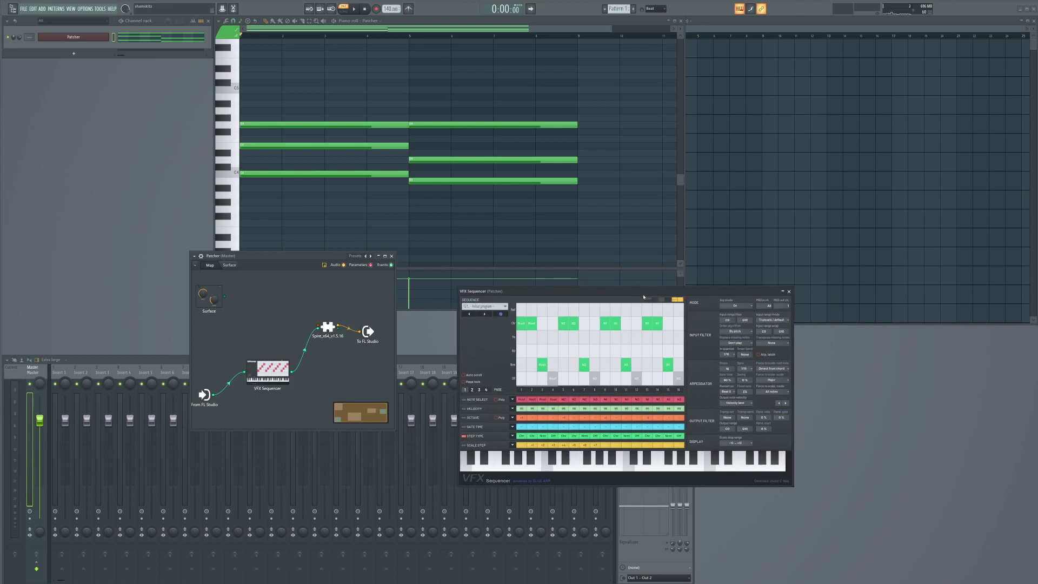
left_click_drag(644, 292, 654, 280)
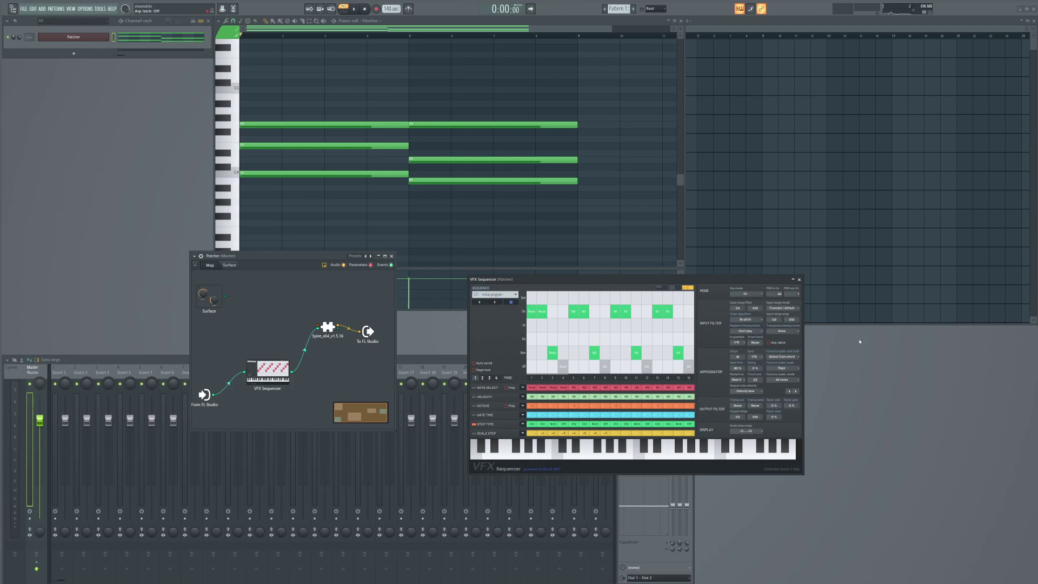
left_click(485, 415)
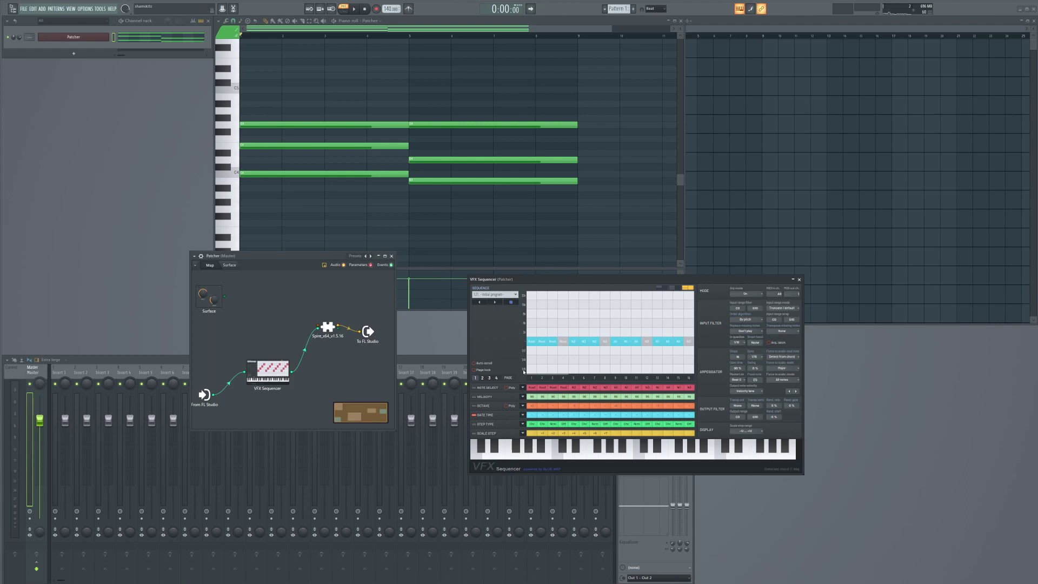
left_click_drag(615, 369, 689, 368)
key("space")
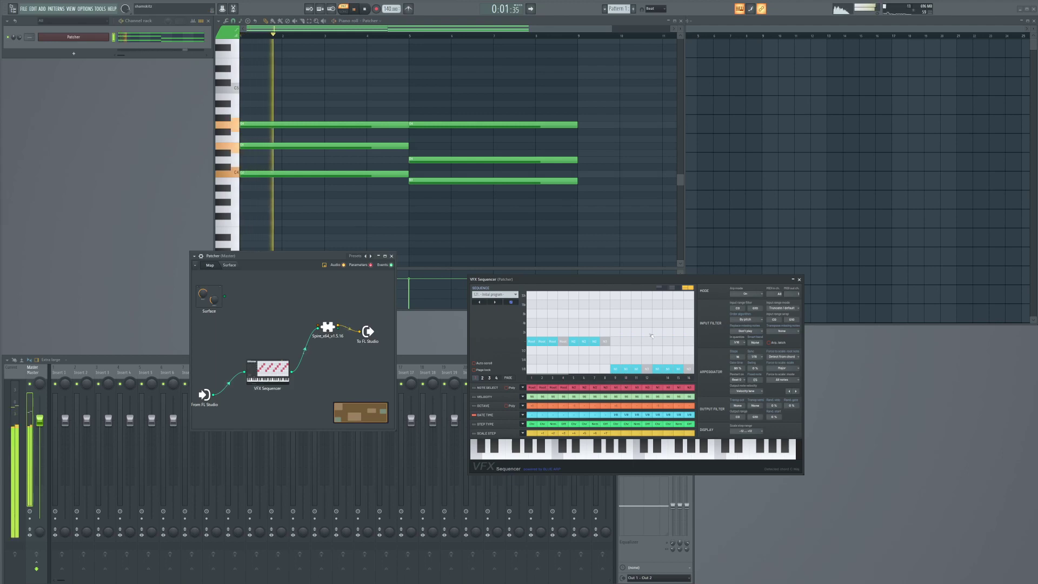
key("space")
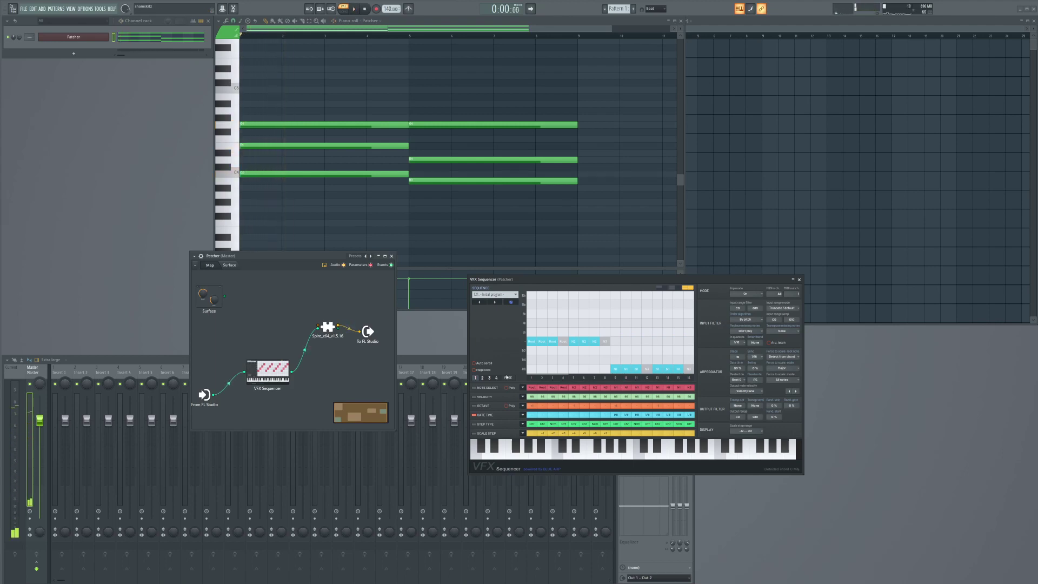
Step: Raise the gate time of steps 9 to 16 above that of steps 1 to 8 and play the pattern
left_click_drag(615, 312, 685, 314)
key("space")
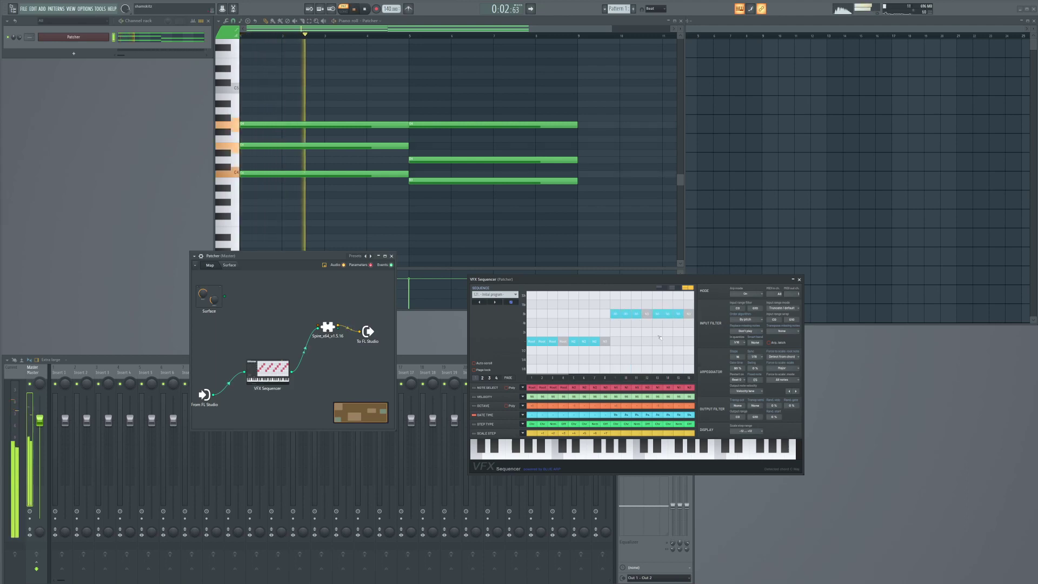
key("space")
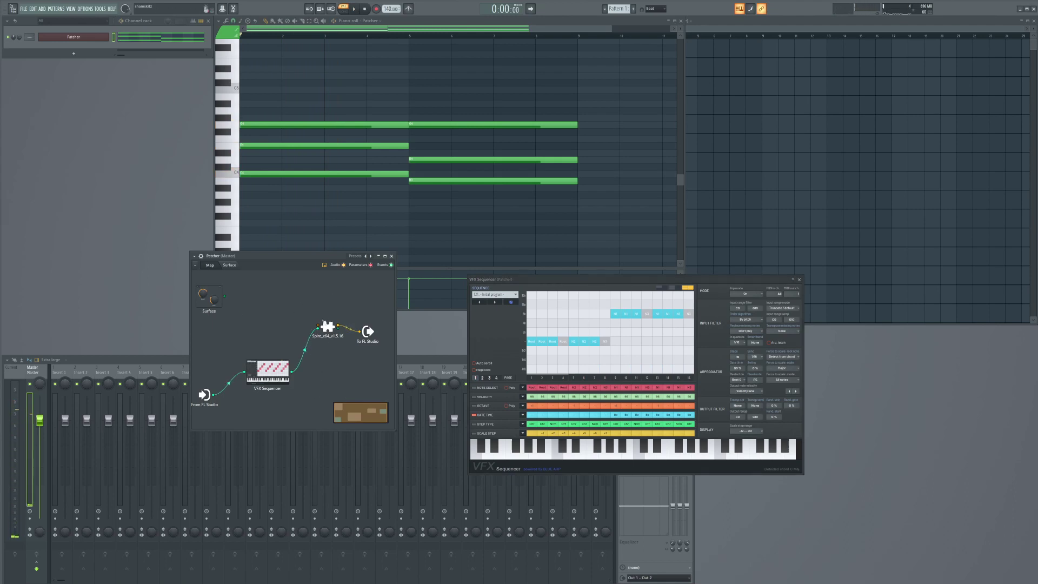
Step: Enlarge the Patcher window and spread out the Spire and To FL Studio modules in its map
left_click_drag(396, 429, 445, 489)
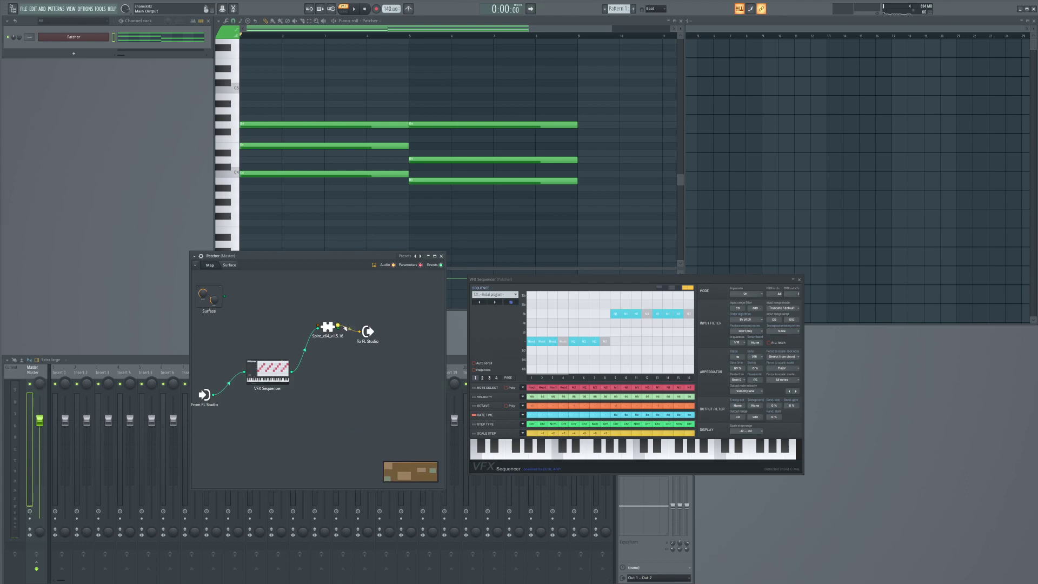
left_click_drag(368, 331, 389, 315)
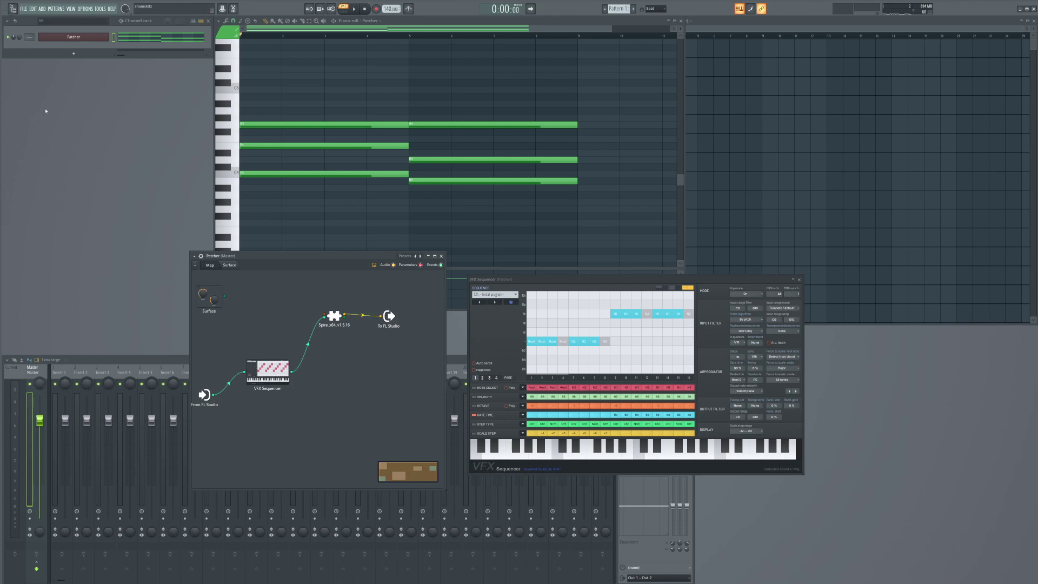
Step: Route the Patcher channel to mixer insert 1 with its name and colour applied, and lower that track's volume slightly
scroll(29, 36, "up", 1)
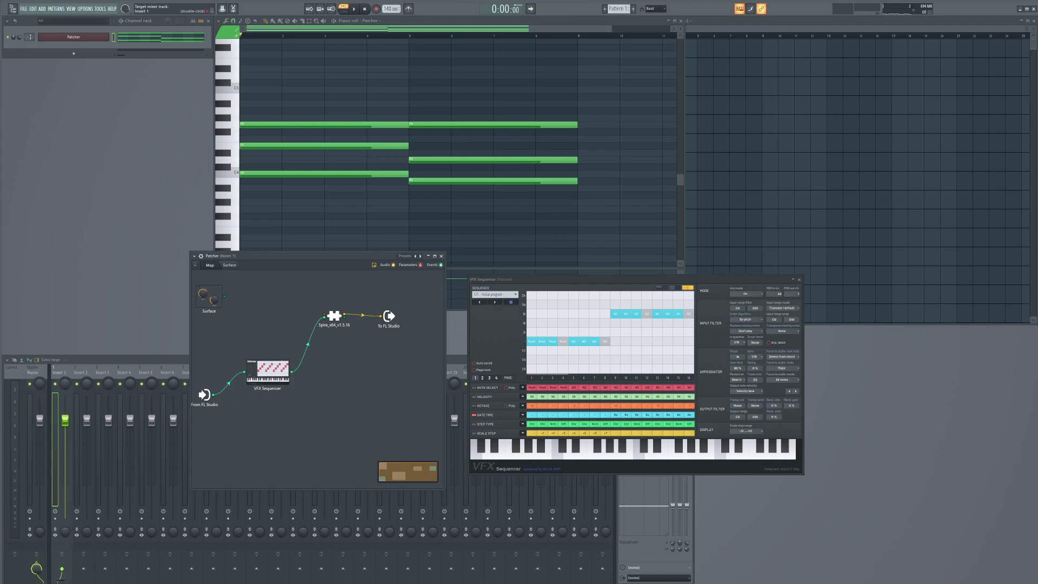
left_click(66, 366)
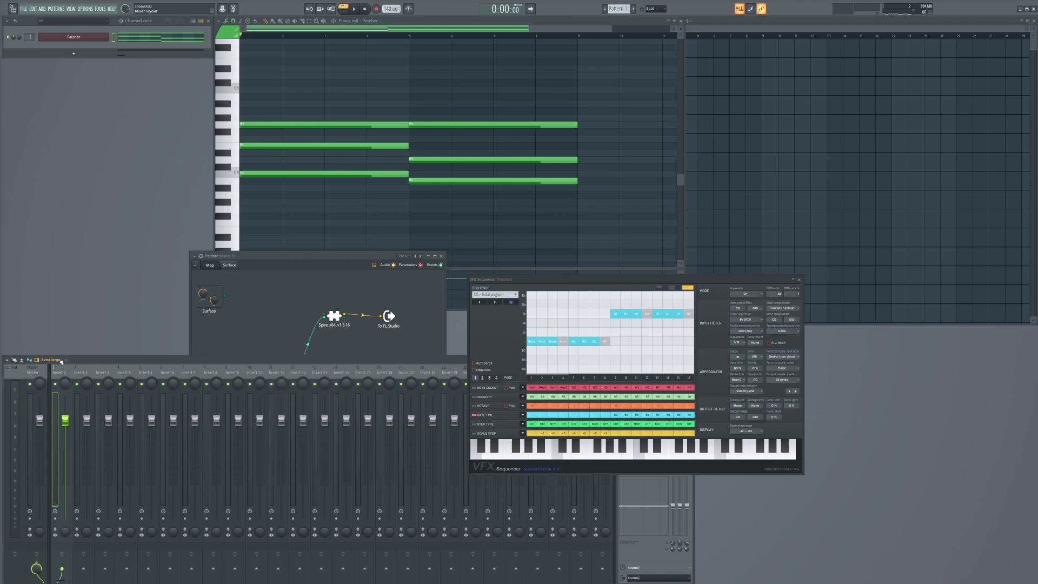
key("ctrl+l")
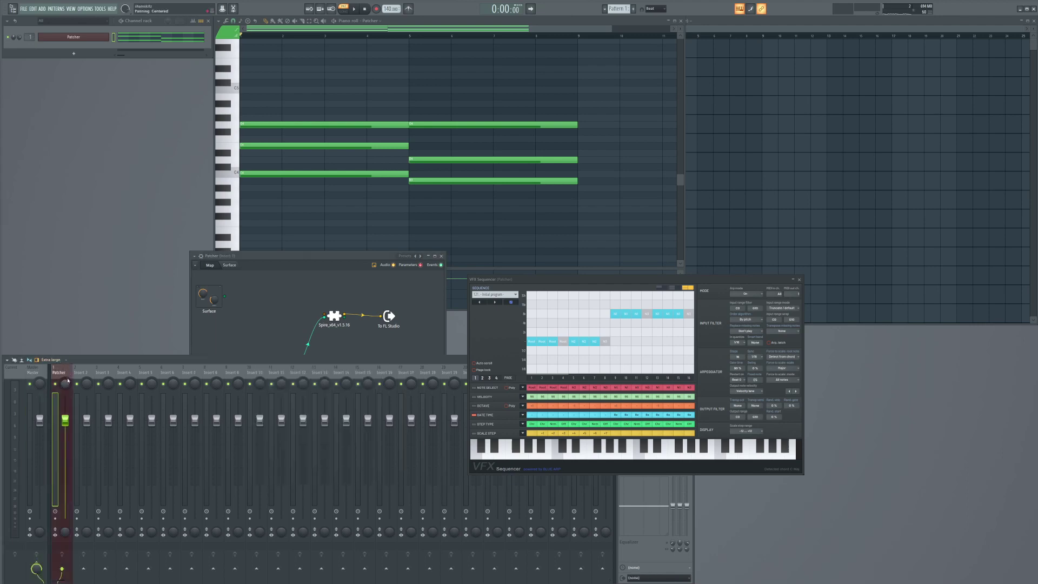
mouse_move(65, 419)
left_mouse_down()
mouse_move(65, 518)
mouse_move(65, 424)
left_mouse_up()
Step: Add a NeoPiano channel, load its Piano One instrument, and move the VFX Sequencer window clear of the mixer
left_click(74, 53)
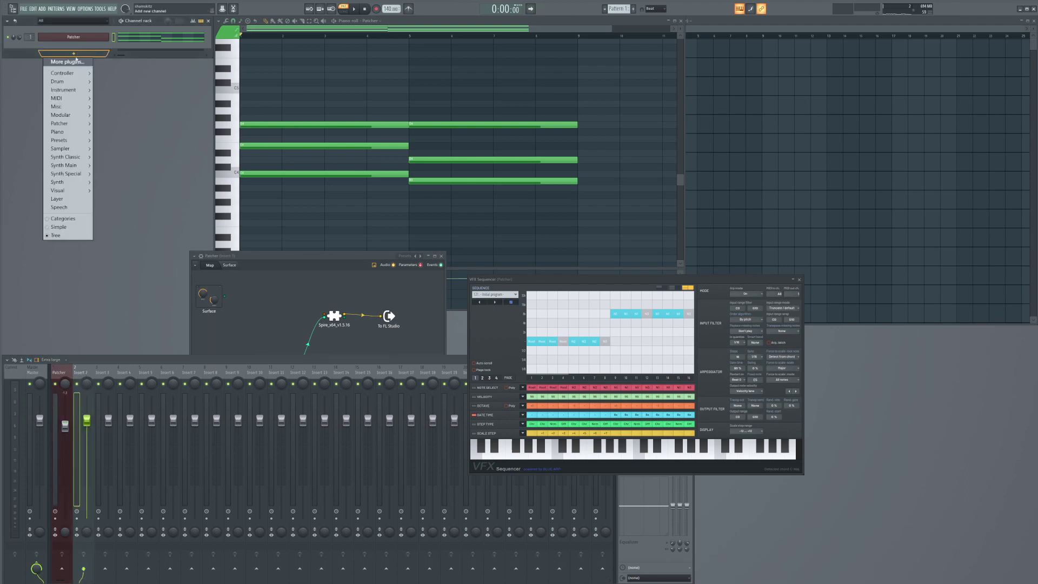
mouse_move(66, 134)
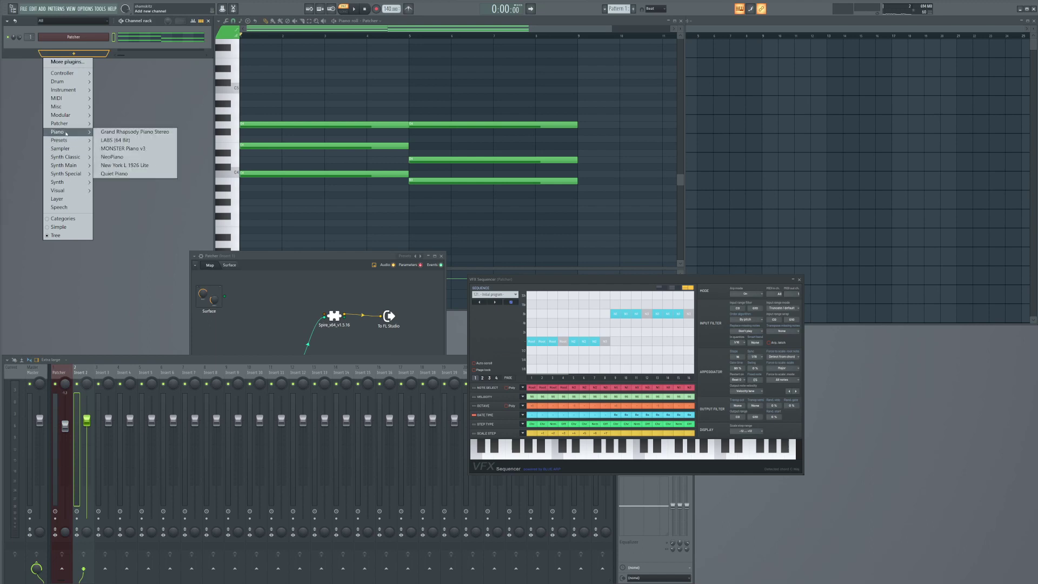
left_click(119, 158)
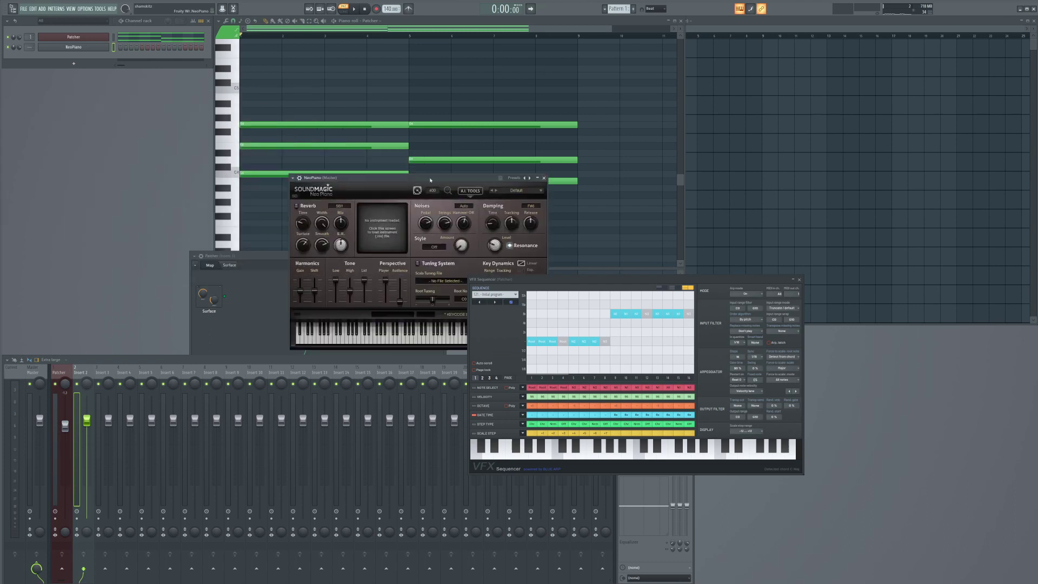
left_click_drag(431, 180, 329, 141)
left_click(269, 171)
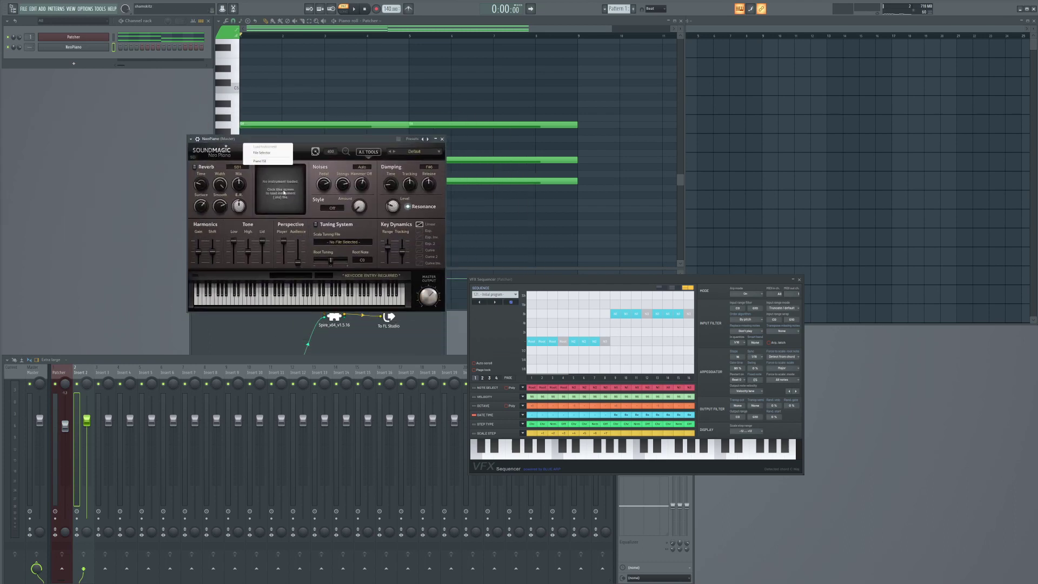
left_click(260, 162)
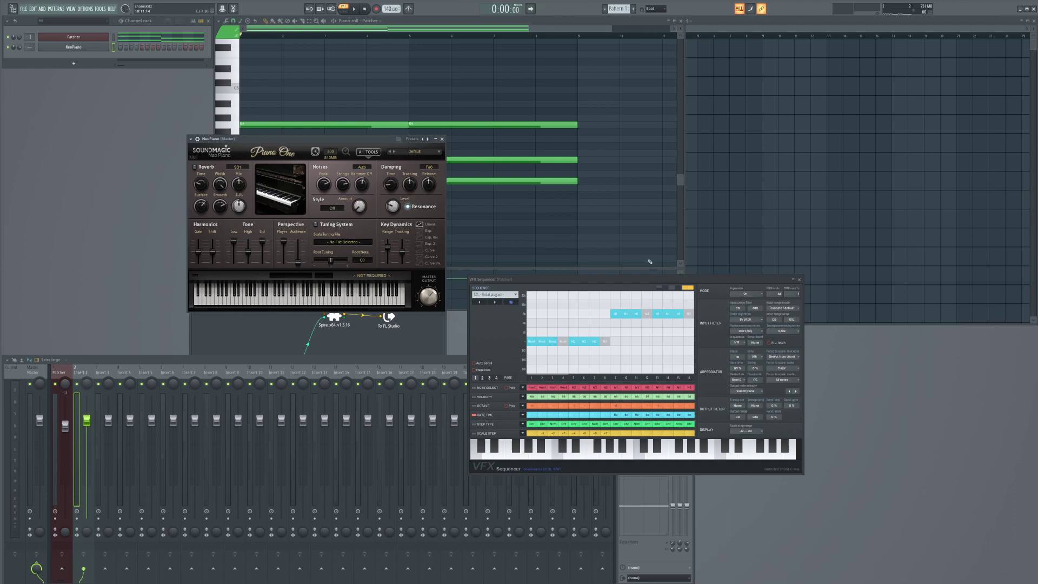
left_click_drag(663, 279, 683, 143)
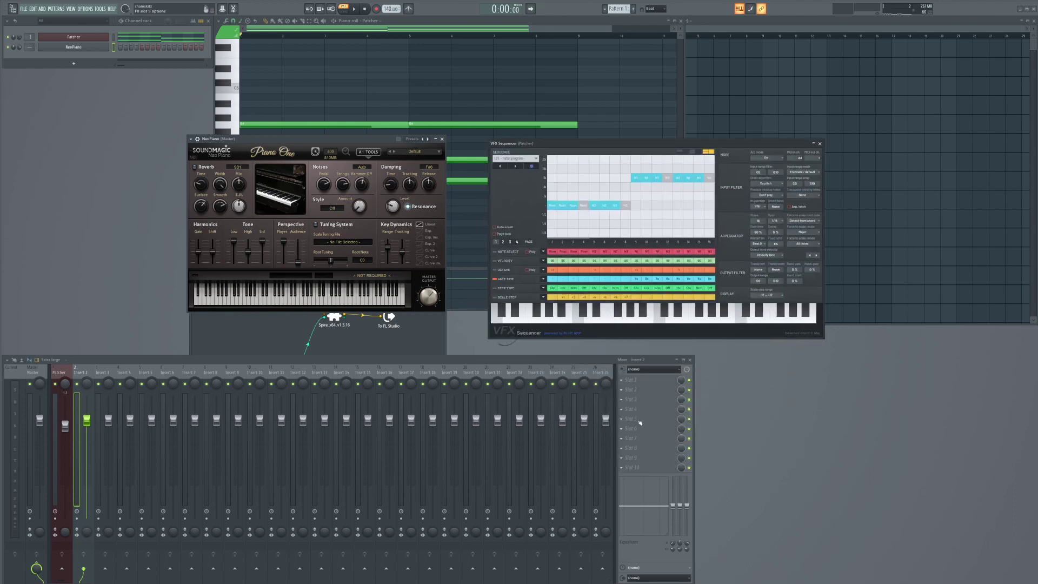
Step: Load the OrilRiver reverb in slot 5 of the Master track, choose its Piano Hall preset, and close the reverb window
left_click(621, 379)
mouse_move(703, 391)
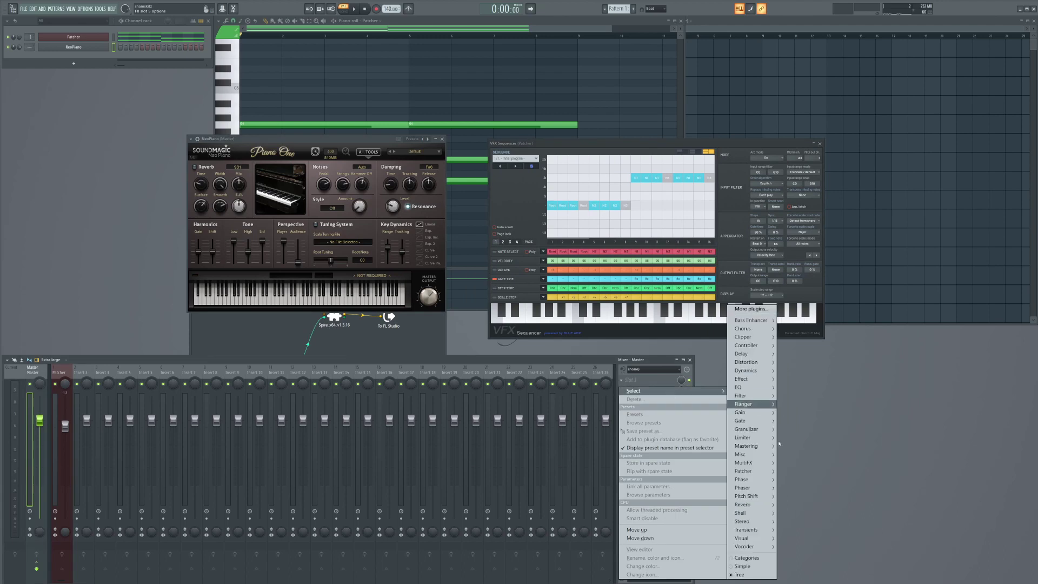
mouse_move(742, 504)
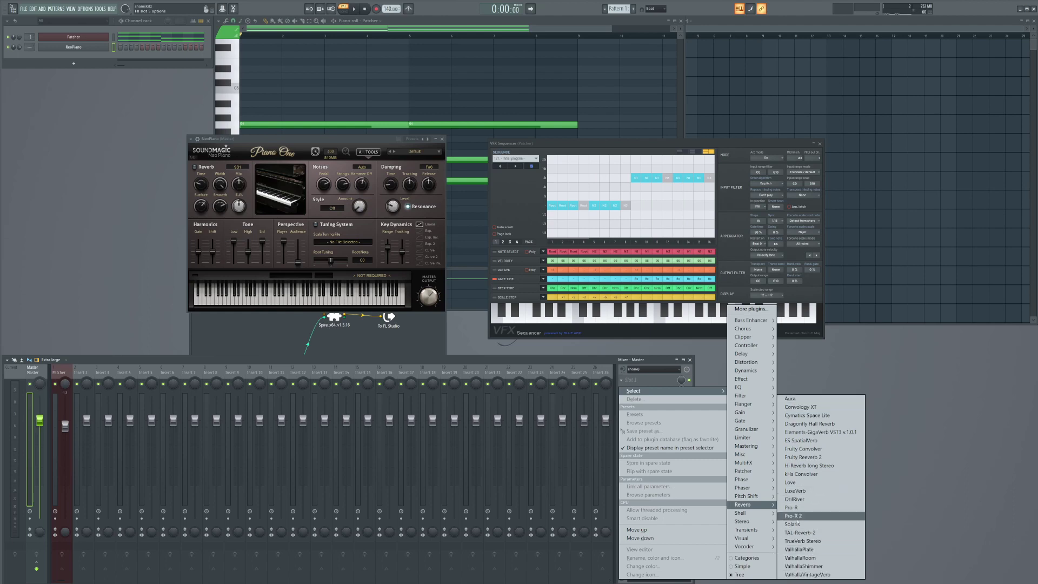
left_click(794, 499)
left_click(150, 105)
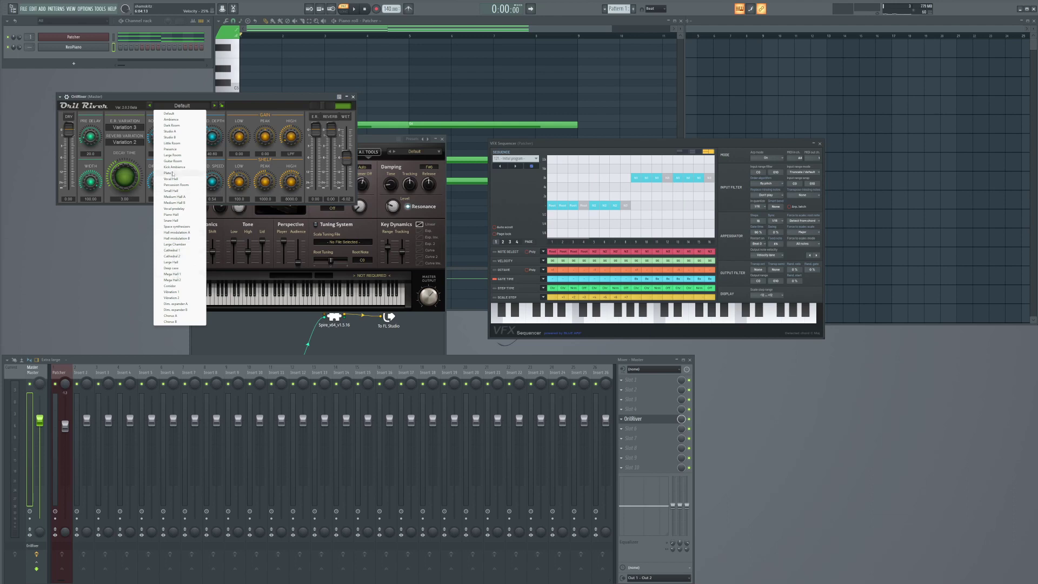
left_click(171, 221)
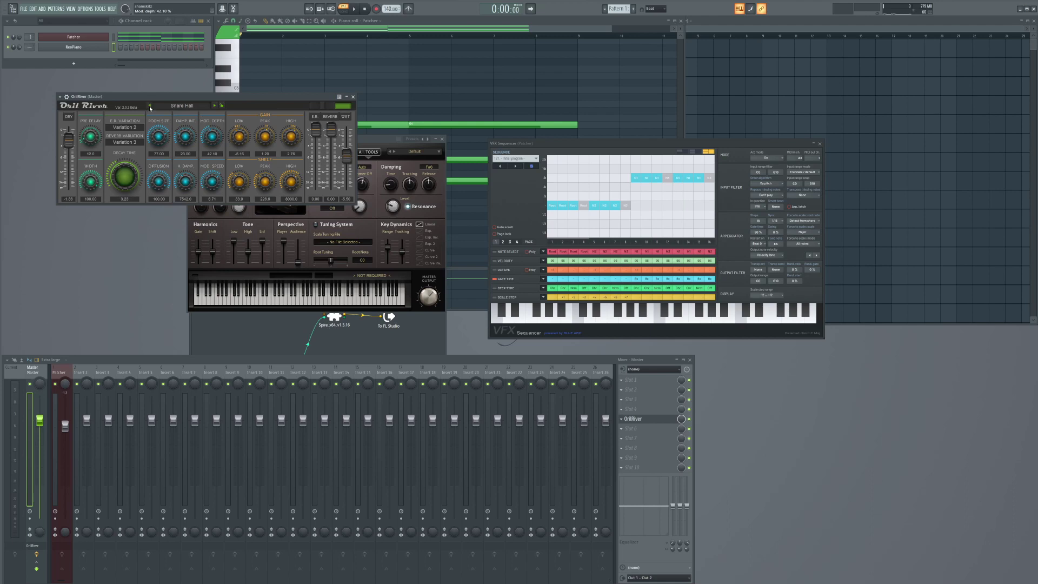
left_click(353, 97)
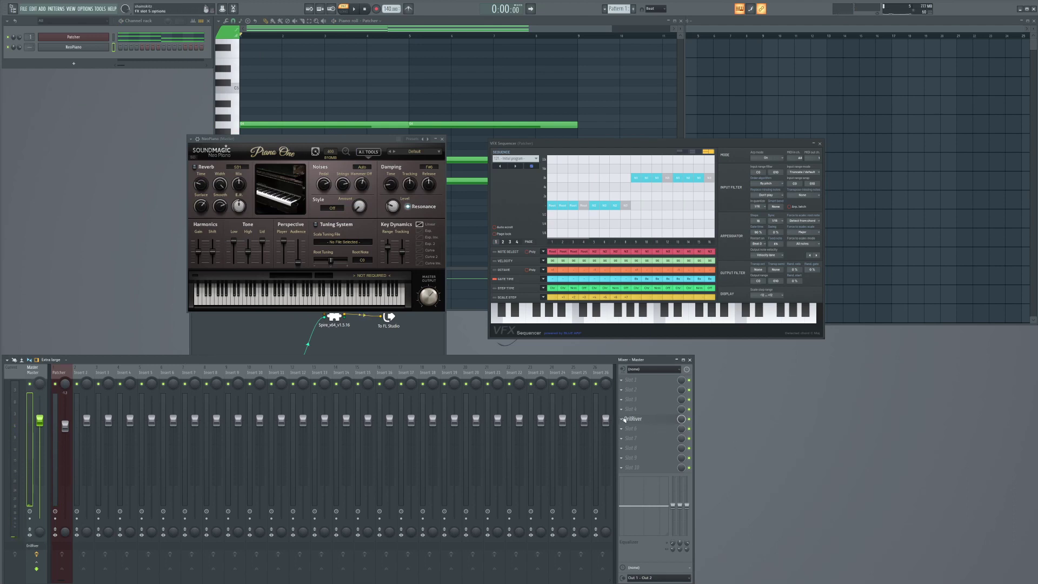
Step: Move the OrilRiver reverb from the Master track to insert 2 and route the NeoPiano channel to that insert
left_click(625, 419)
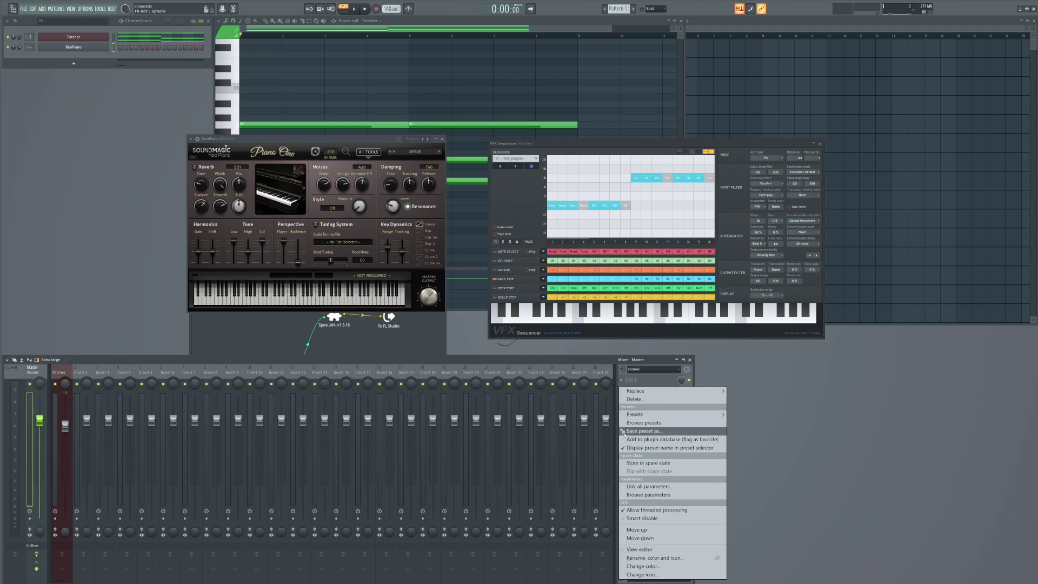
left_click_drag(623, 431, 545, 394)
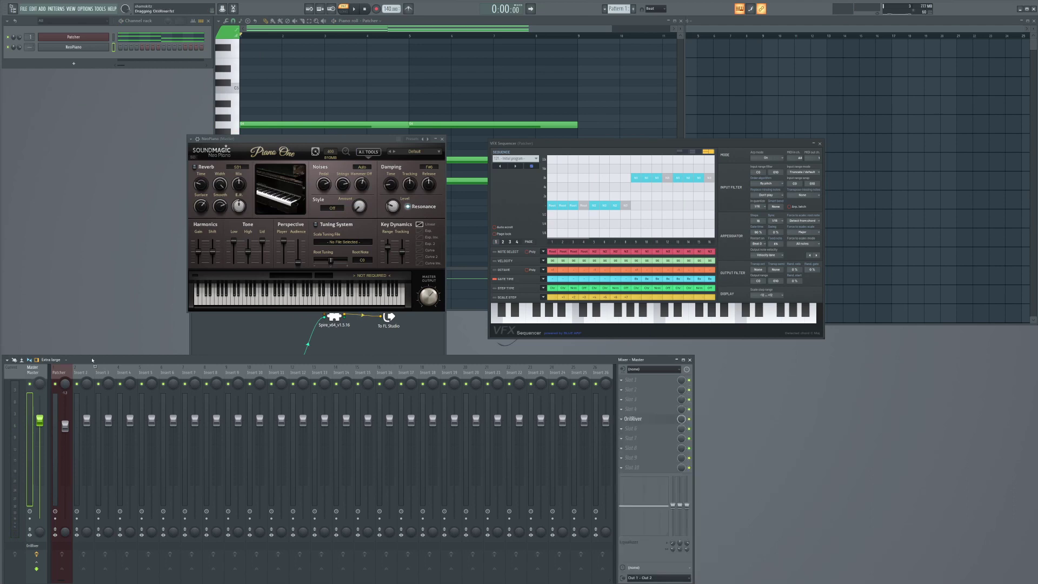
left_click_drag(82, 472, 83, 474)
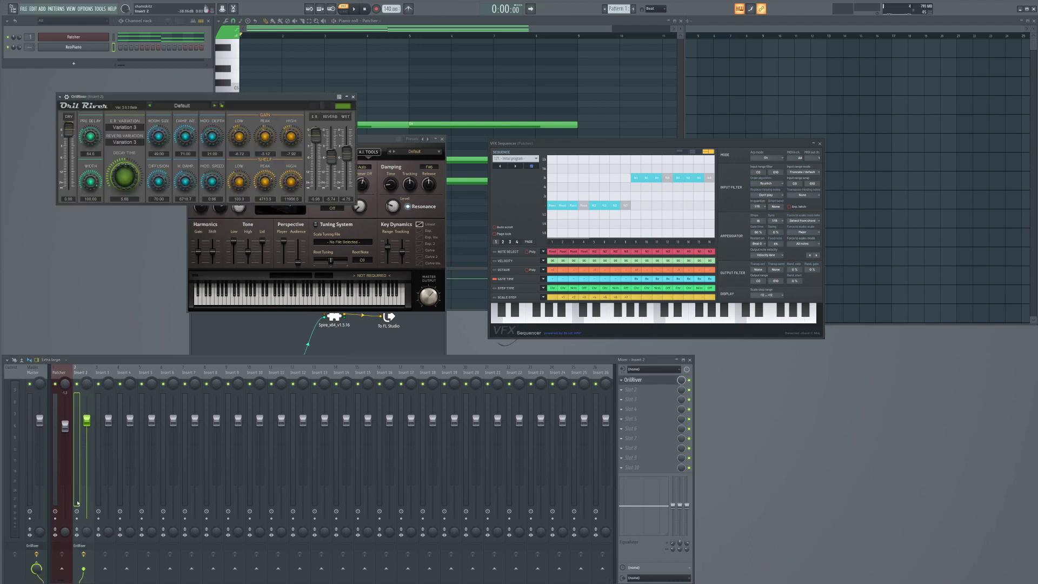
left_click(33, 547)
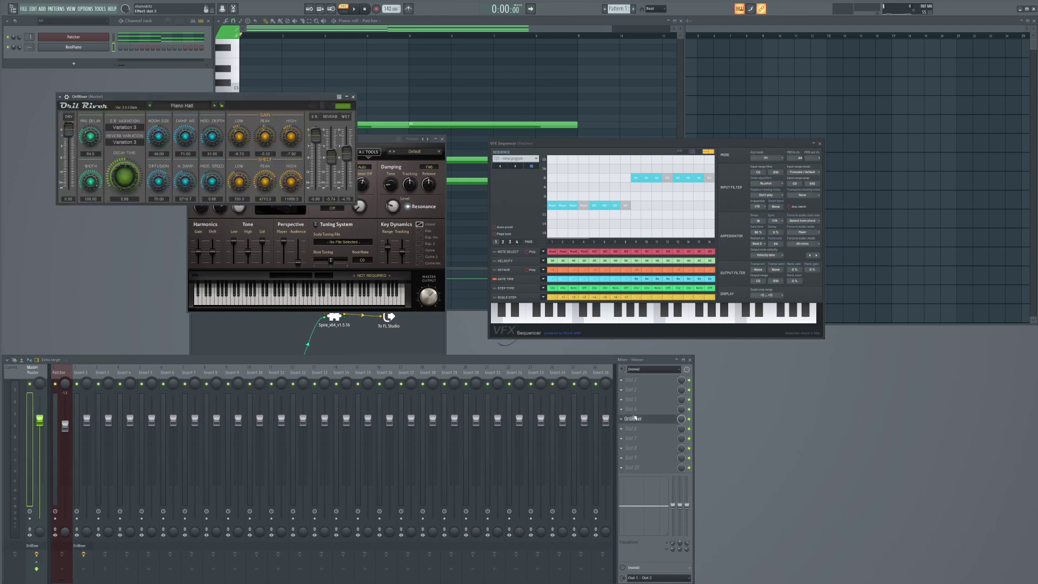
left_click(622, 380)
left_click(635, 399)
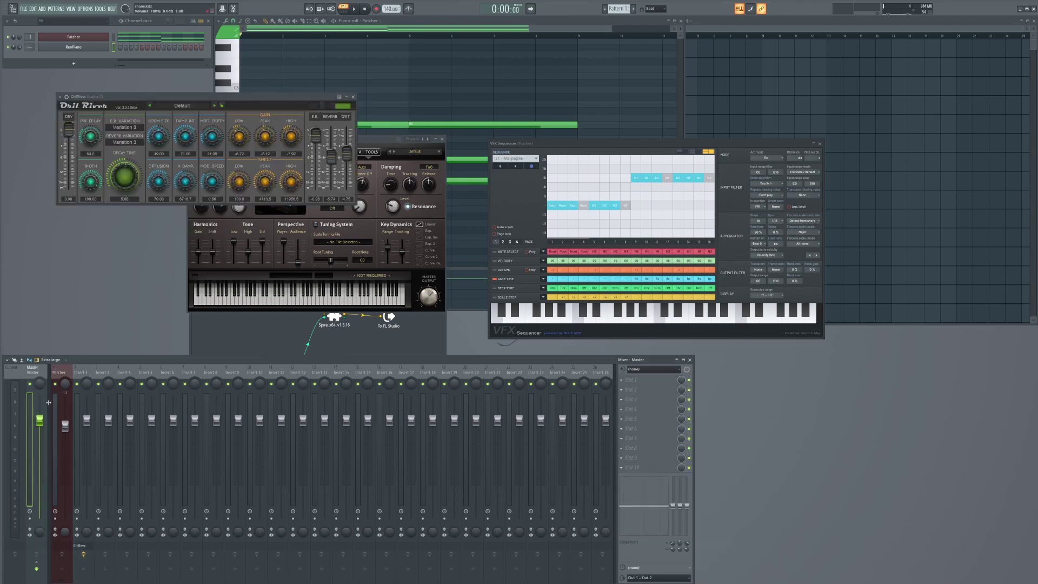
left_click(84, 402)
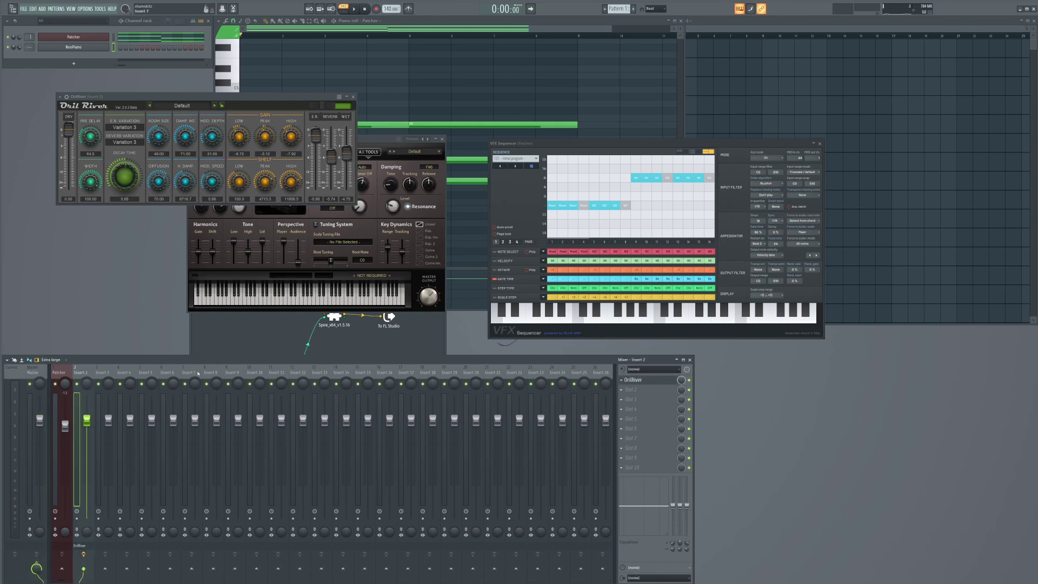
key("ctrl+l")
Step: Try to burn the Patcher channel's MIDI to a new pattern, resetting arpeggiator, echo feedback and swing mix, and inspect its notes
right_click(100, 41)
mouse_move(229, 150)
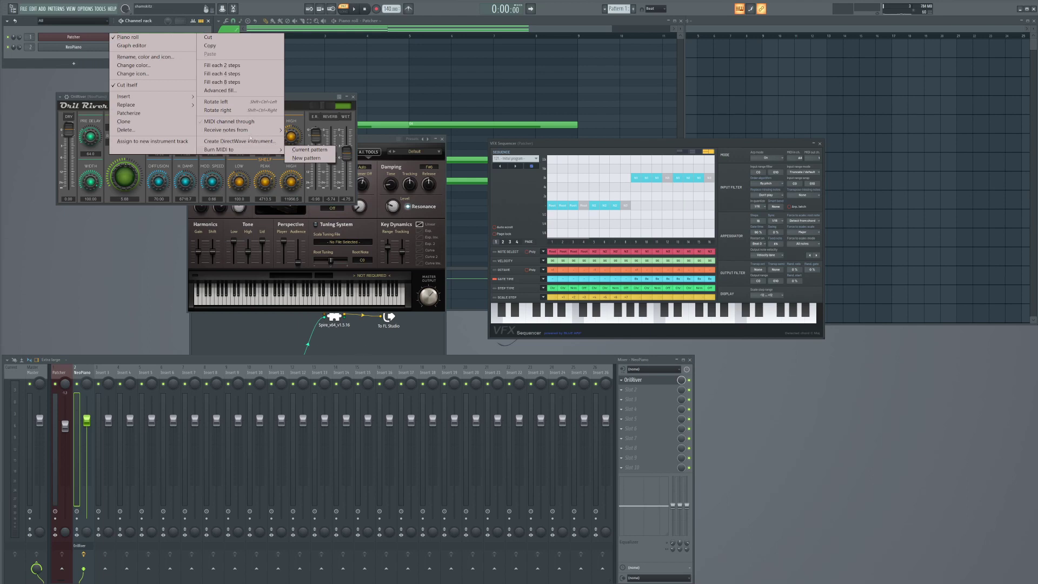
left_click(307, 158)
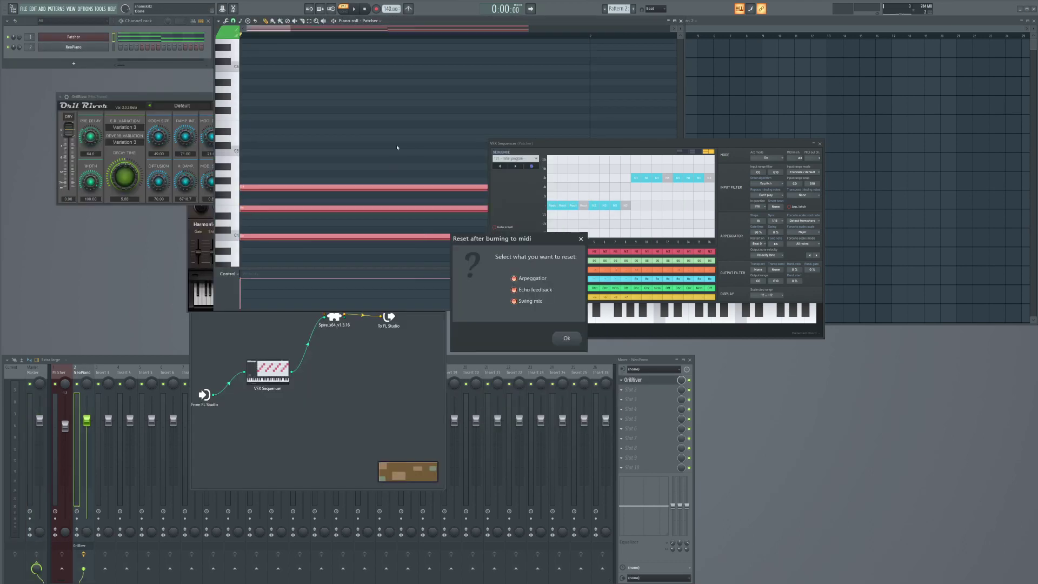
left_click(567, 339)
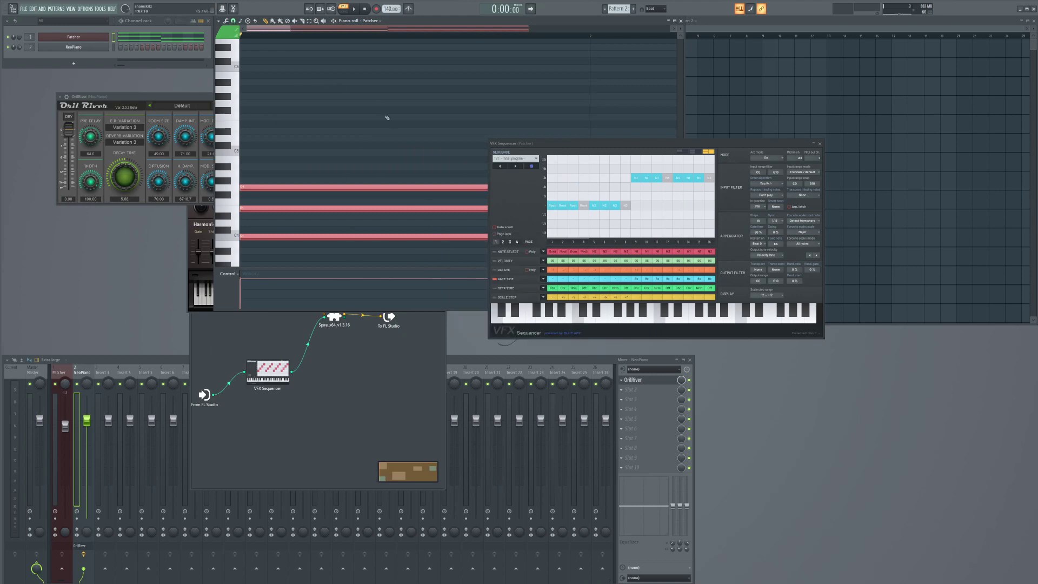
scroll(338, 229, "down", 5)
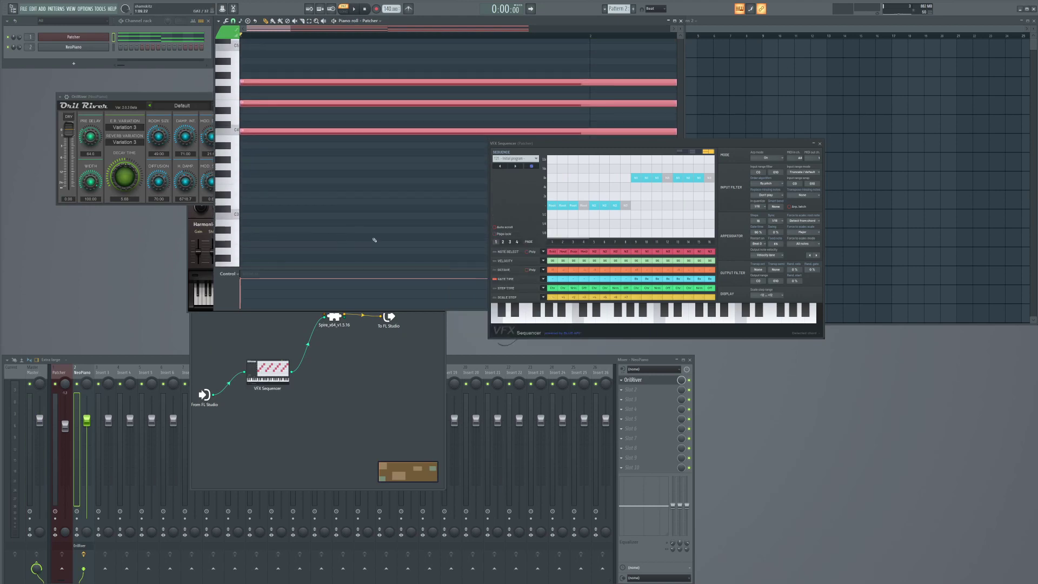
scroll(416, 168, "down", 4)
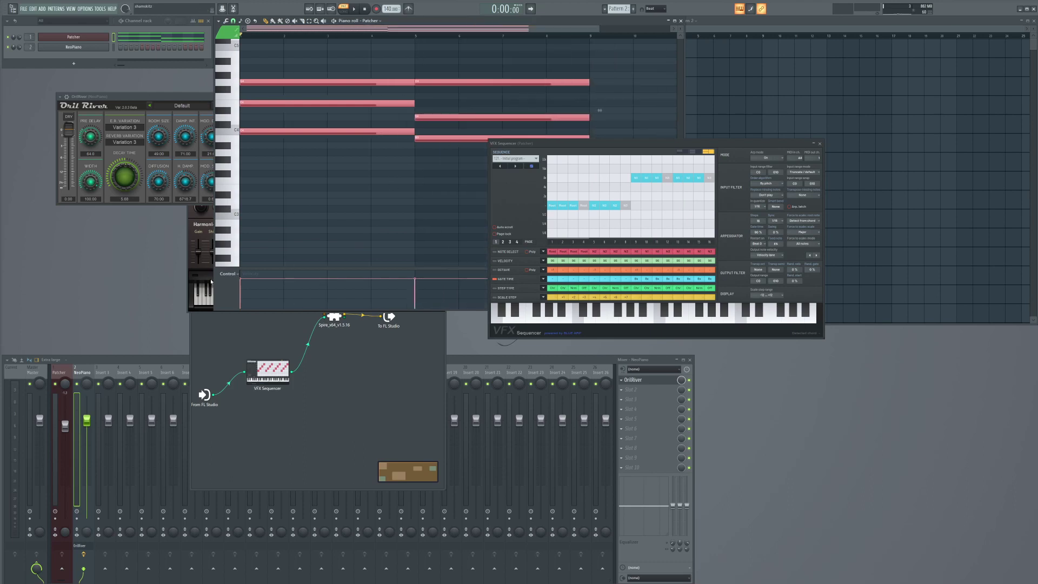
Step: Open the Patcher window and reposition the VFX Sequencer, Spire and To FL Studio modules in its map
left_click(101, 37)
left_click(101, 37)
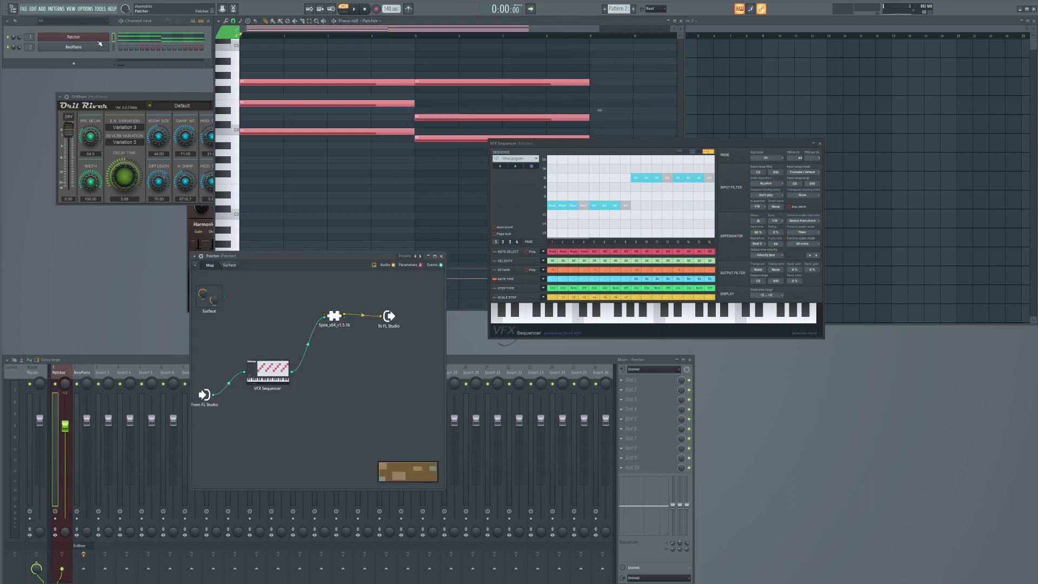
mouse_move(389, 316)
left_mouse_down()
mouse_move(398, 294)
mouse_move(398, 309)
left_mouse_up()
mouse_move(267, 373)
left_mouse_down()
mouse_move(267, 346)
mouse_move(252, 367)
left_mouse_up()
left_click_drag(335, 315, 335, 318)
mouse_move(397, 310)
left_mouse_down()
mouse_move(399, 337)
mouse_move(399, 319)
left_mouse_up()
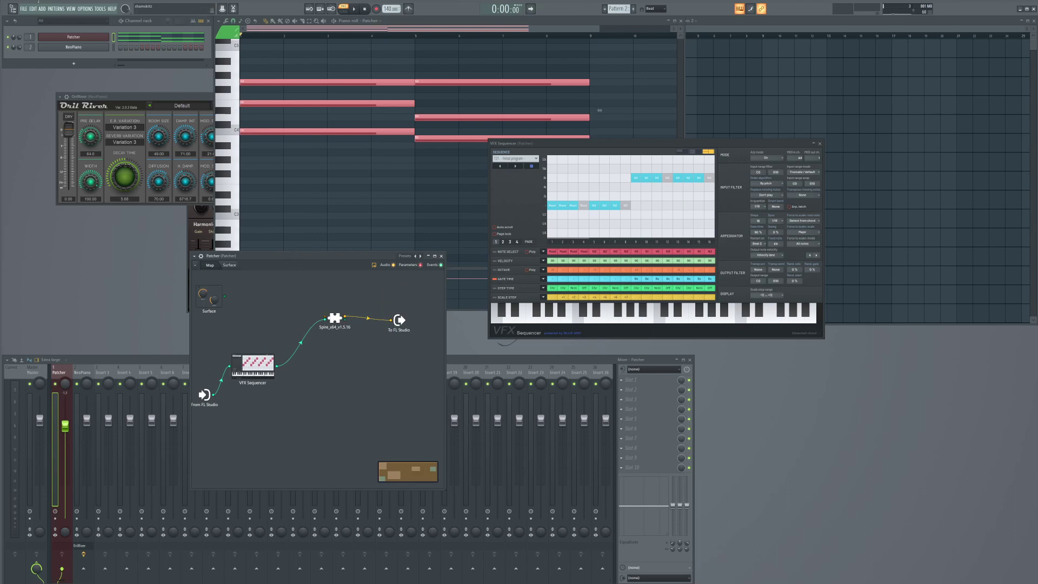
Step: Delete Pattern 2 from the playlist's pattern list and reopen the piano roll for Pattern 1
left_click(812, 30)
right_click(566, 55)
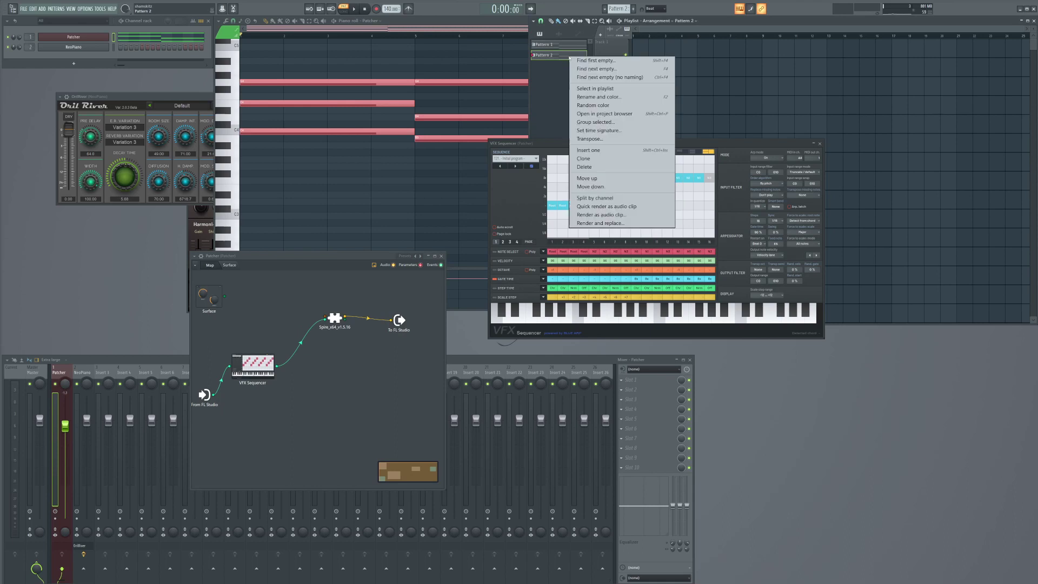
left_click(606, 167)
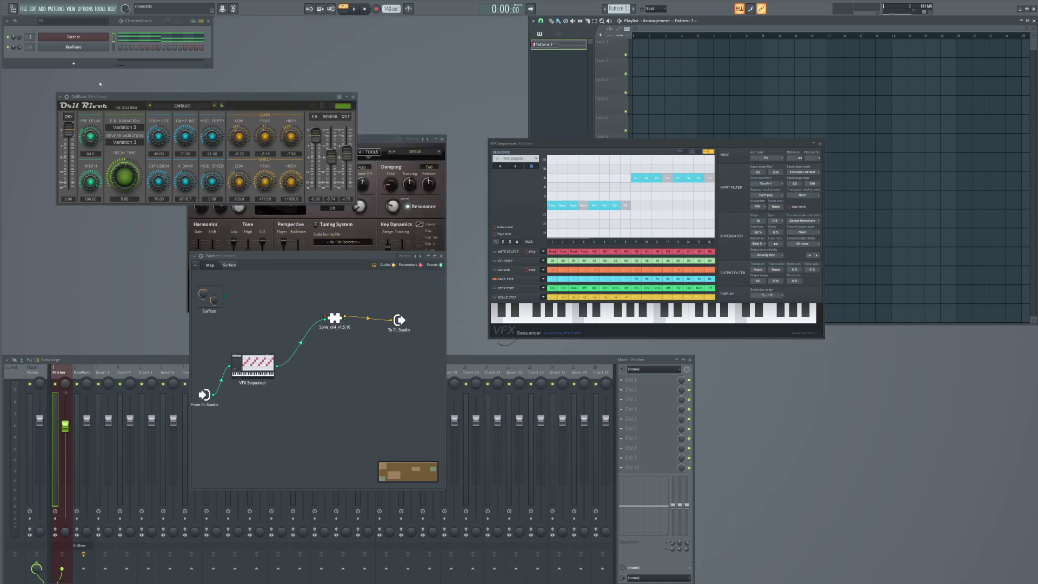
key("F7")
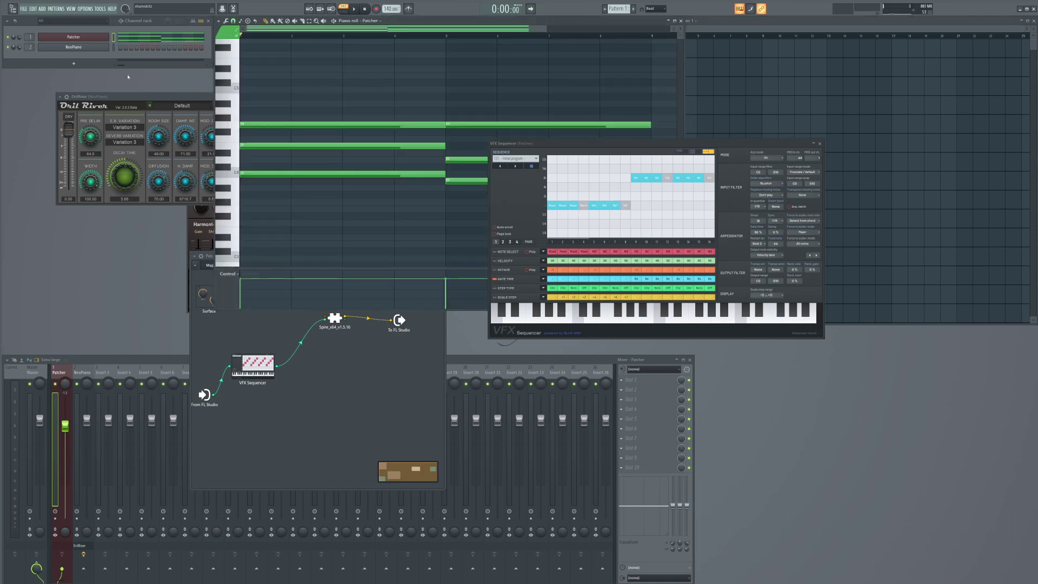
Step: Bring the Patcher window to the front, shift it slightly, and close the VFX Sequencer window
left_click(391, 385)
left_click_drag(265, 257, 293, 273)
left_click(820, 144)
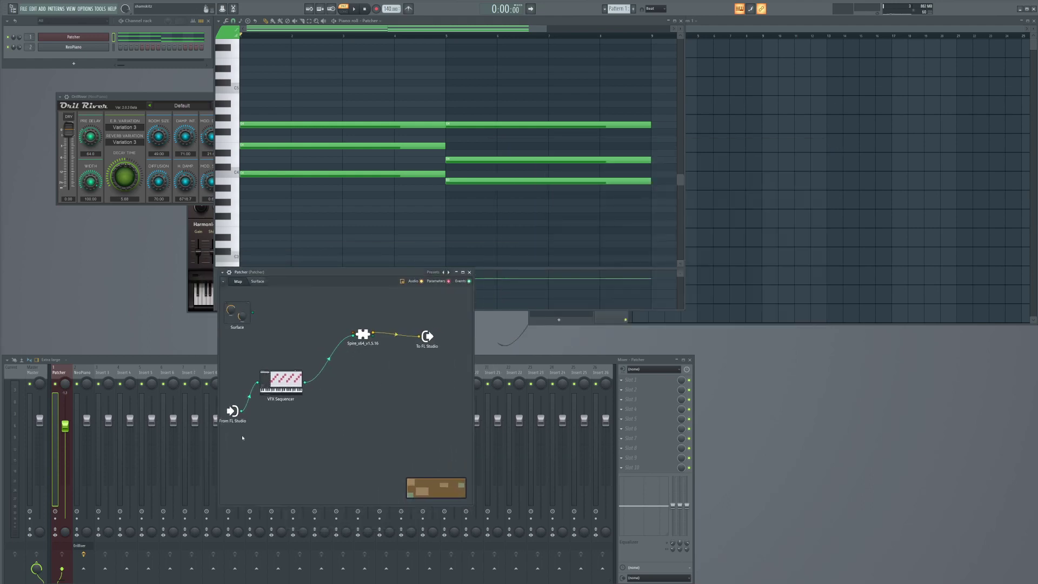
Step: Enable MIDI port 20 as an event input of To FL Studio, connect Spire's event output to it, and reposition the Patcher window
left_click_drag(427, 339, 439, 343)
right_click(439, 340)
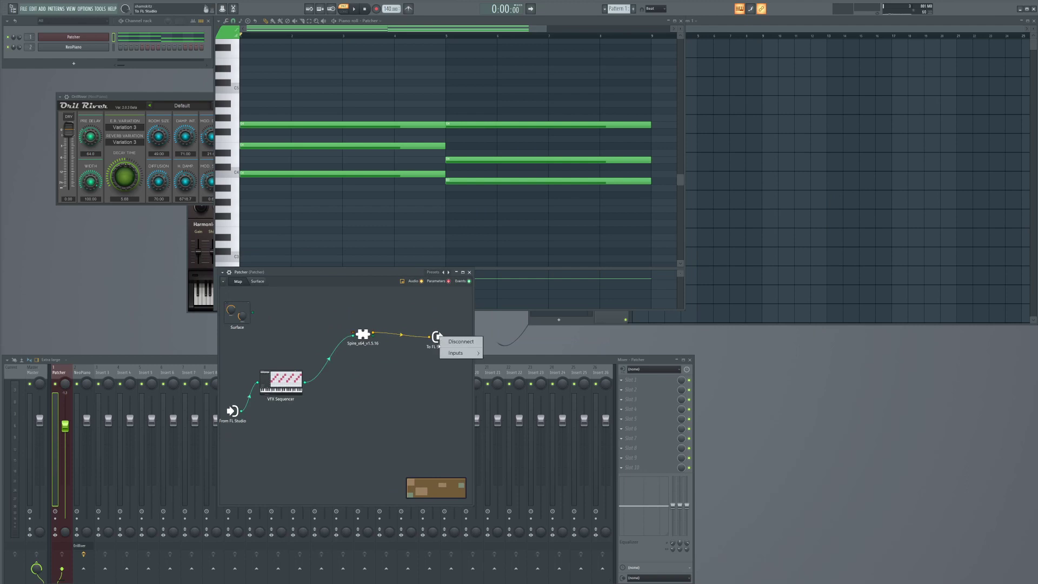
mouse_move(456, 353)
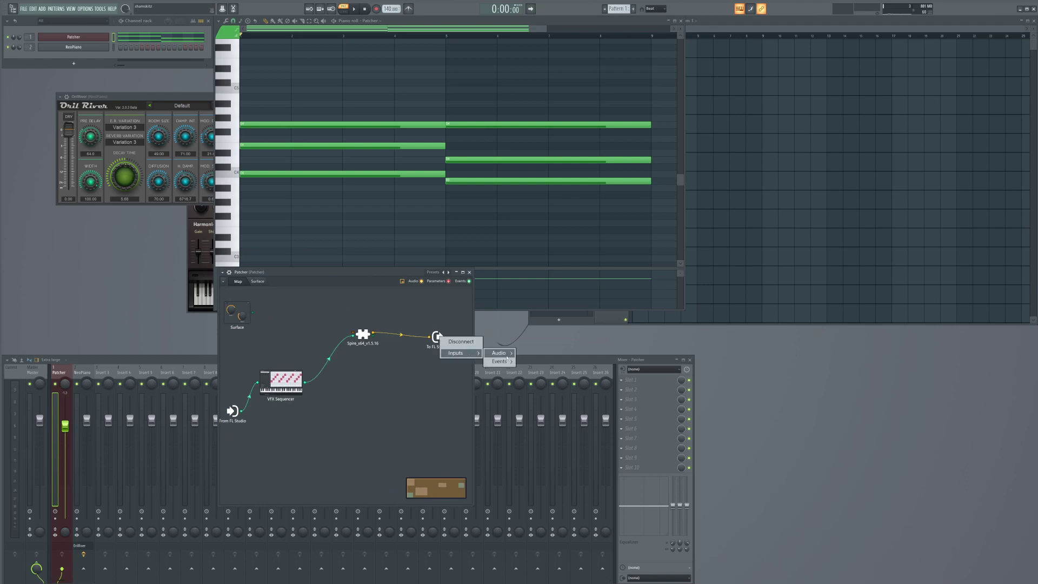
mouse_move(506, 361)
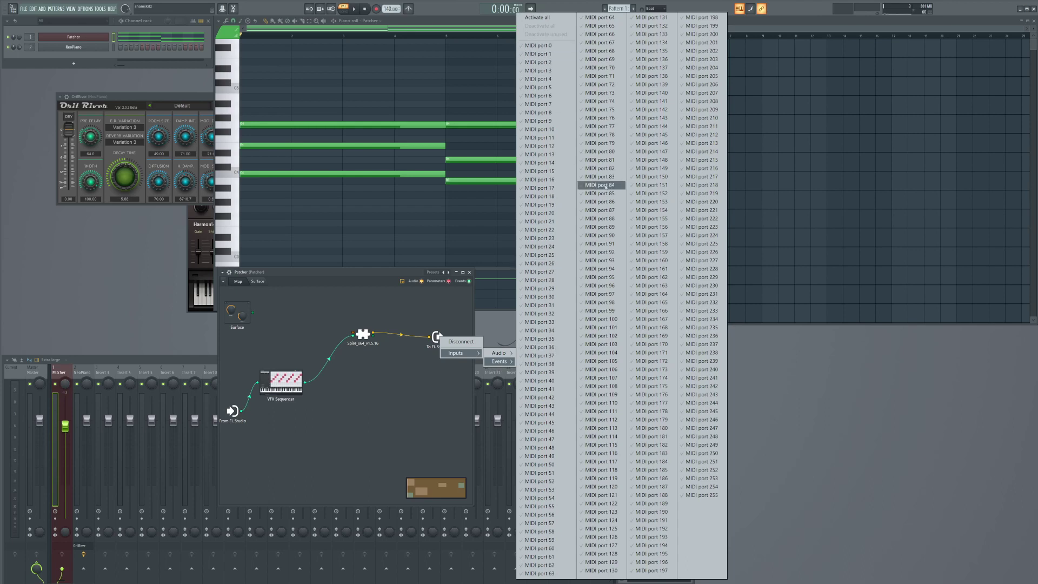
left_click(551, 214)
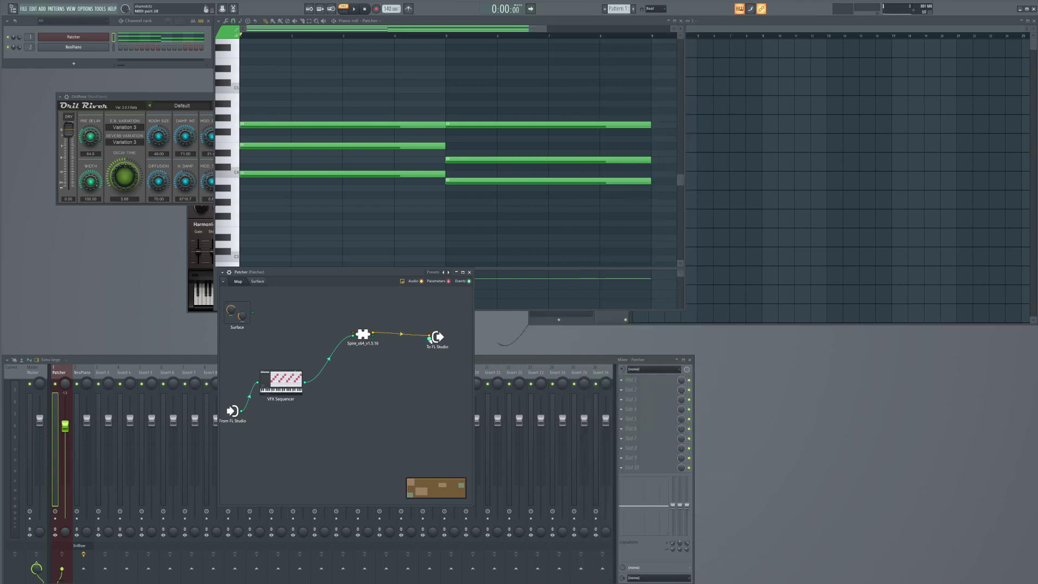
left_click_drag(373, 335, 430, 339)
left_click_drag(333, 276, 461, 237)
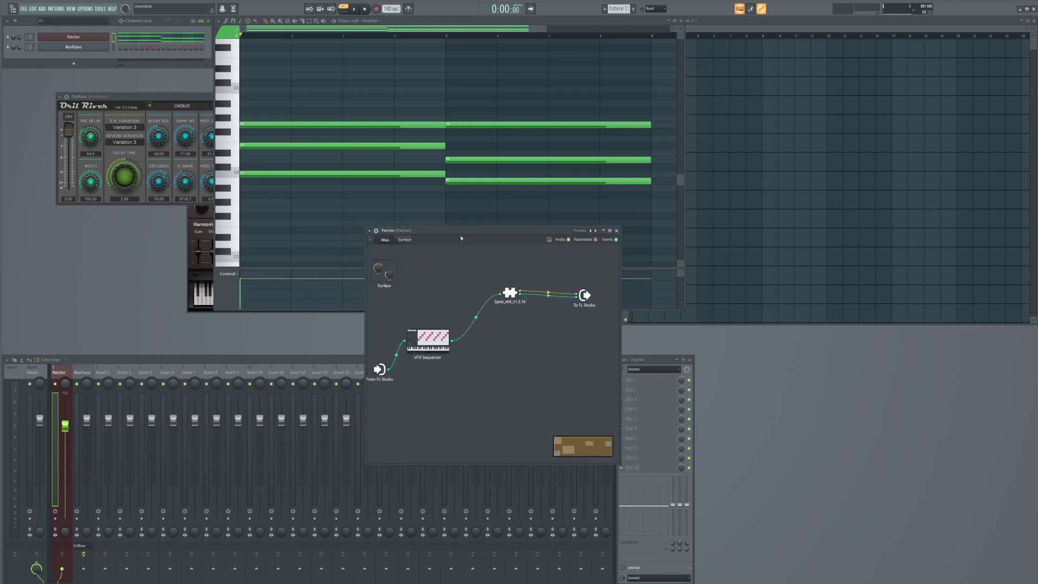
Step: Set the MIDI input port to 20 in the NeoPiano channel's wrapper settings
left_click(74, 48)
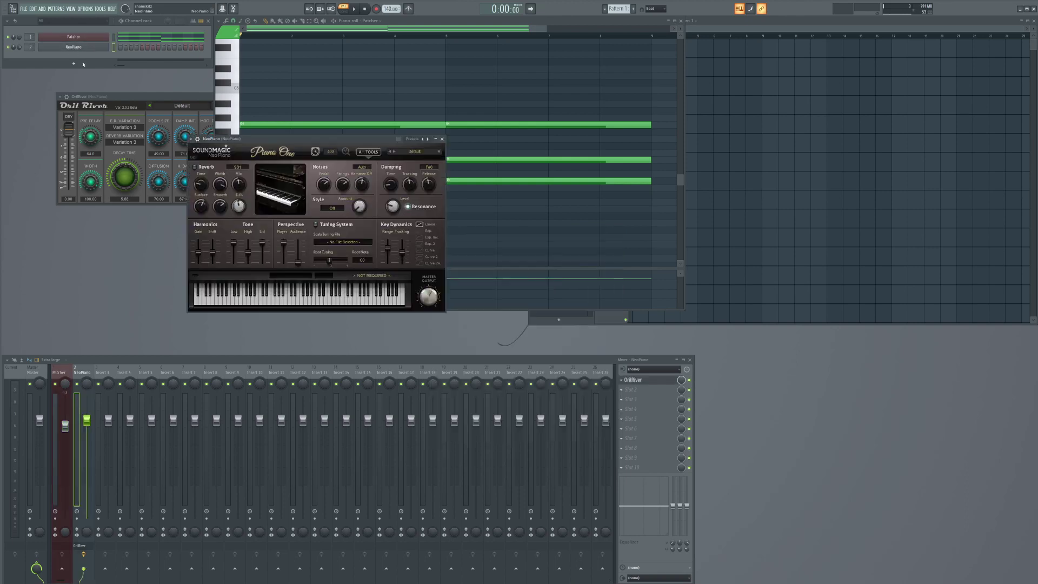
left_click(198, 139)
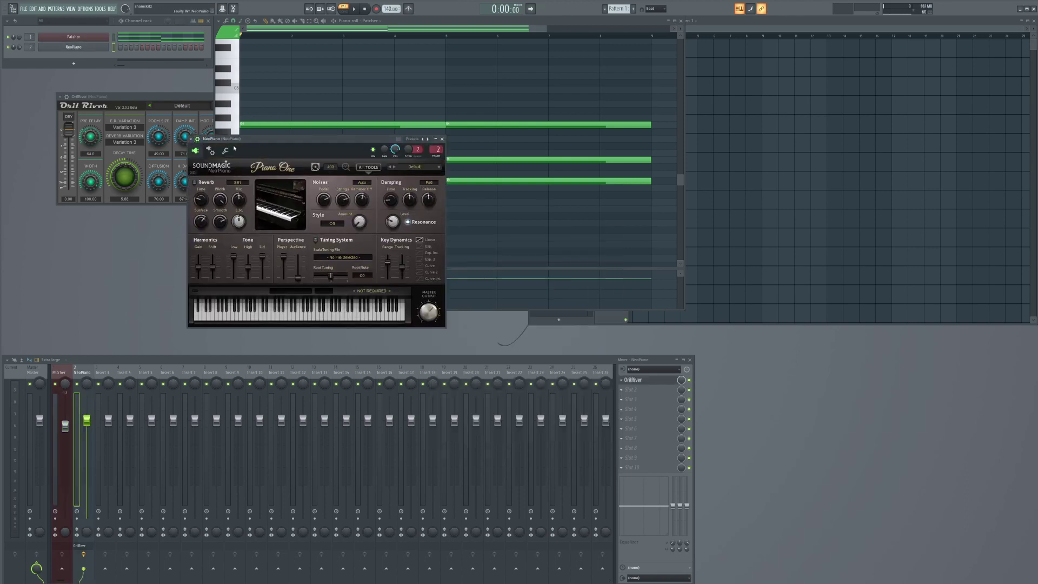
left_click(210, 151)
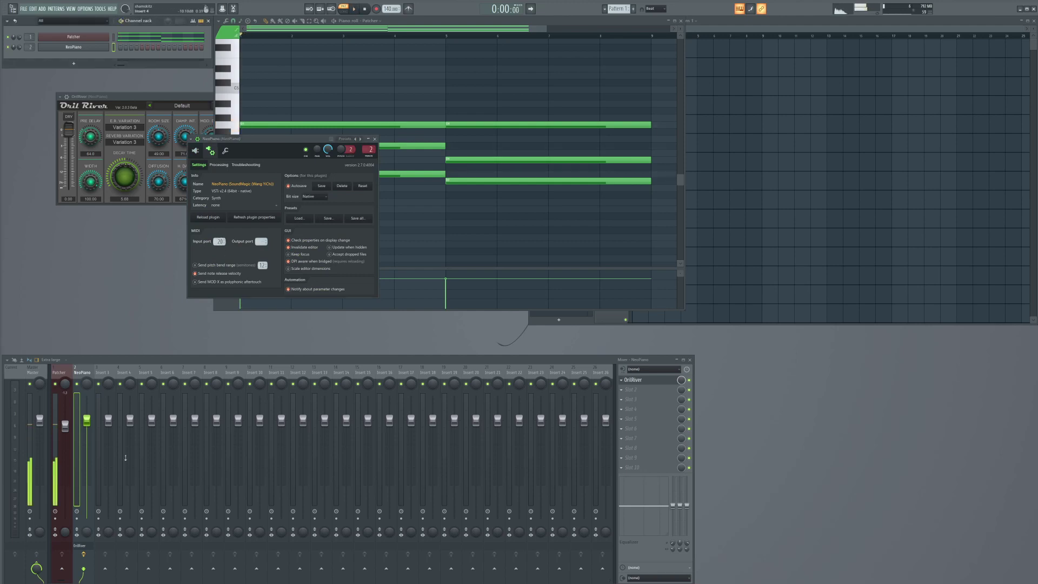
Step: Lower the Patcher mixer track's volume almost to the minimum, play the pattern, and bring up NeoPiano's wrapper settings
left_click_drag(65, 425, 65, 519)
key("space")
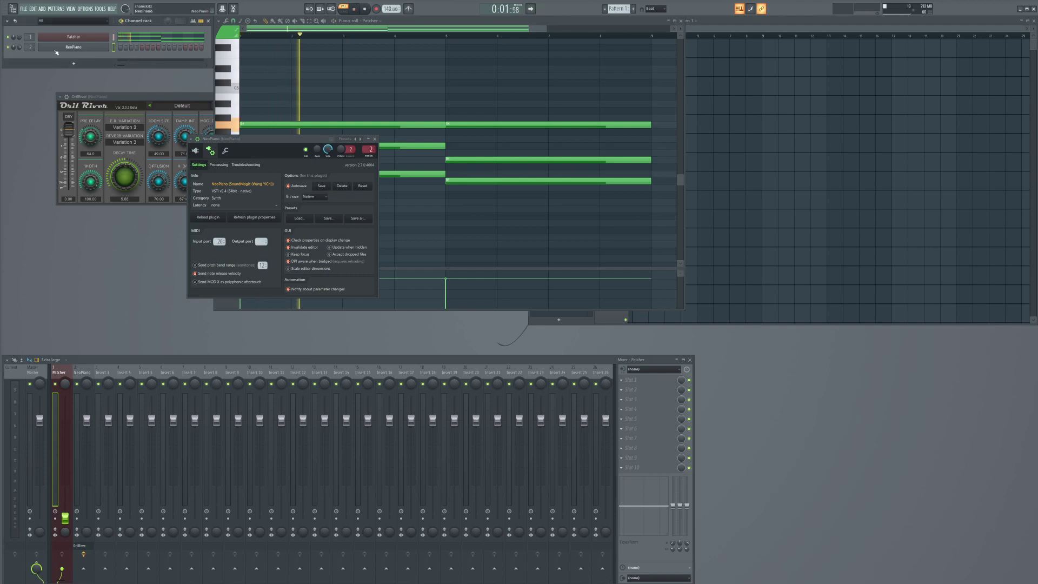
left_click(73, 47)
left_click(74, 47)
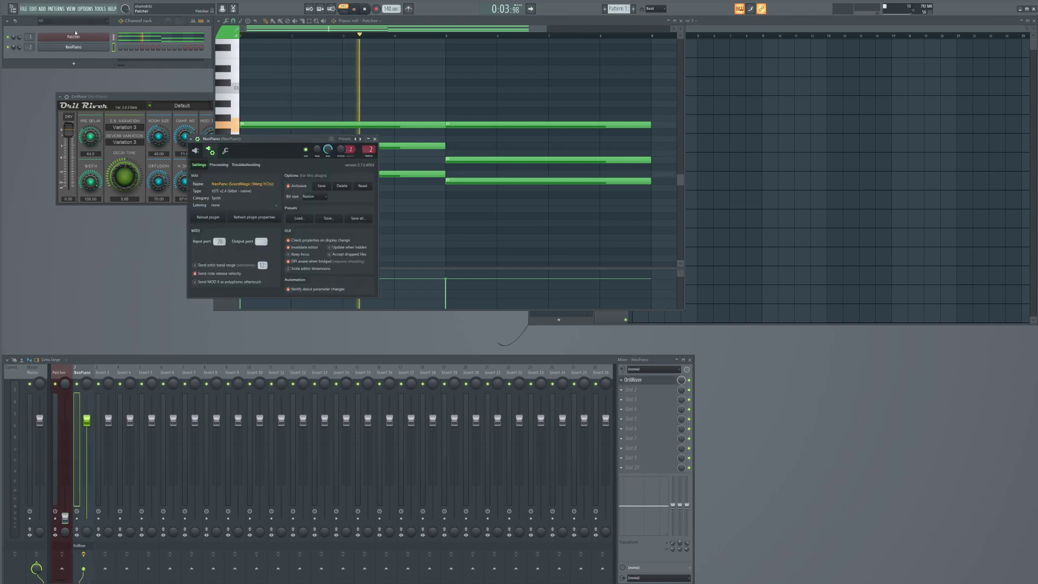
Step: Inspect Spire from the Patcher map, close it, and remove its event link to To FL Studio
left_click(74, 37)
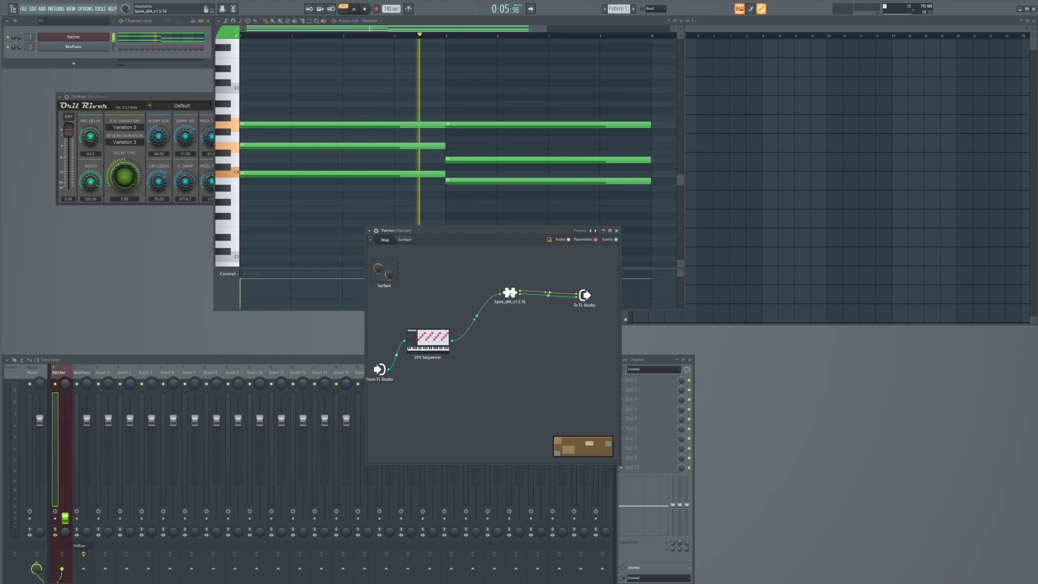
double_click(509, 292)
left_click_drag(383, 184, 400, 57)
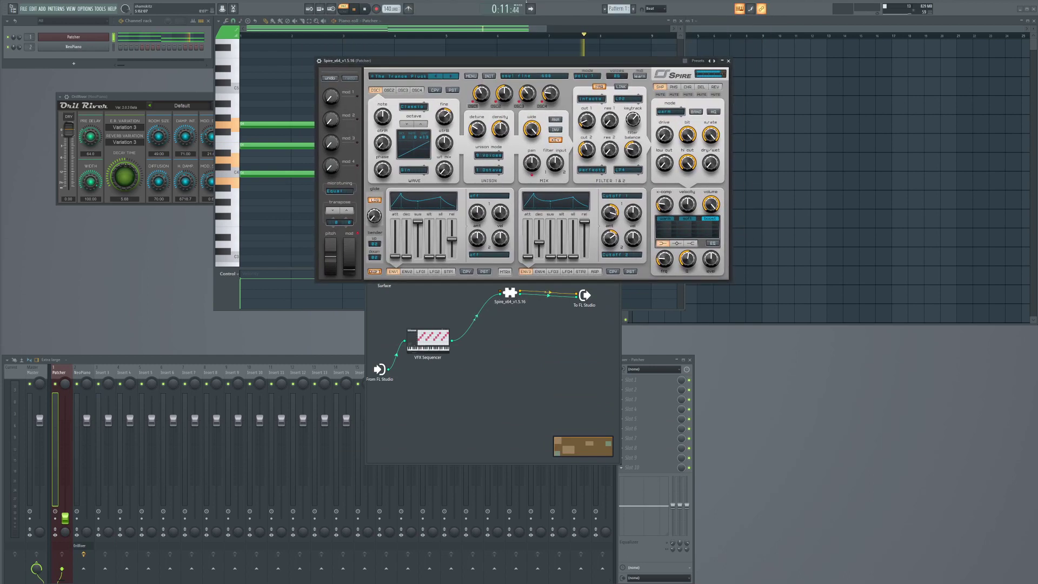
left_click(721, 61)
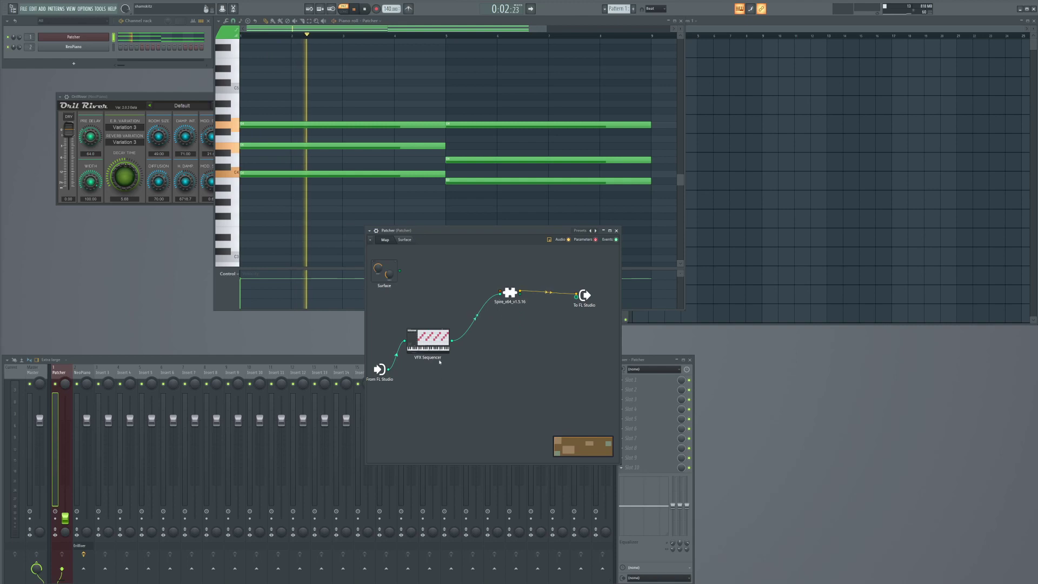
Step: Connect VFX Sequencer's event output to the To FL Studio event input in the Patcher map, audition it, and stop playback
left_click_drag(576, 296, 452, 341)
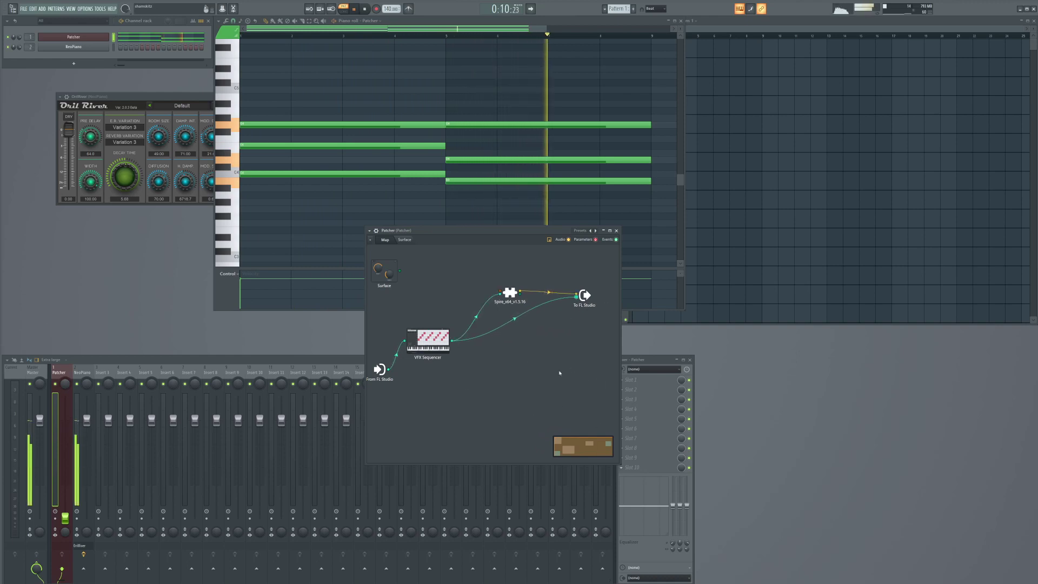
key("space")
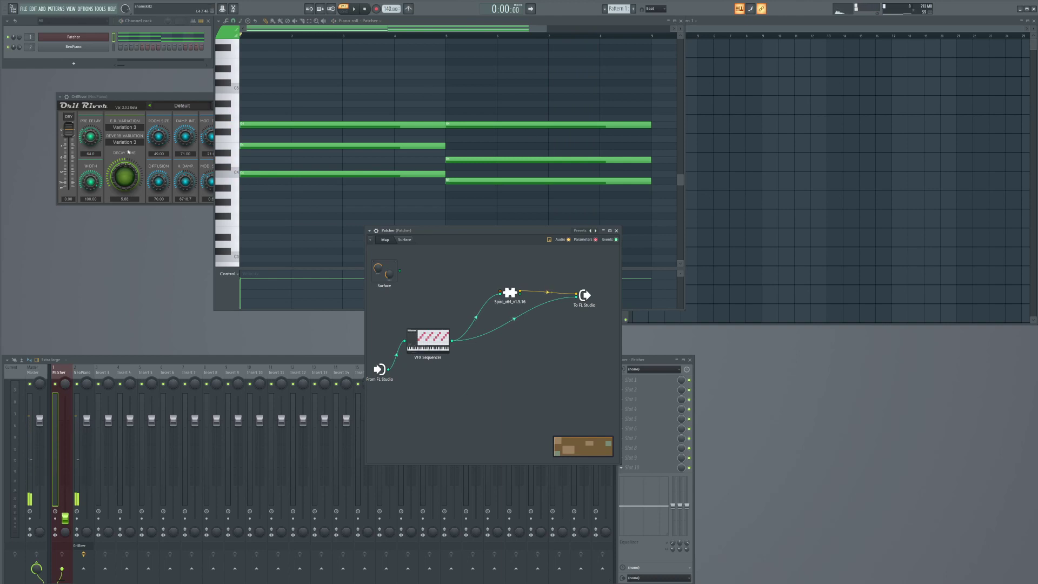
Step: Bring up VFX Sequencer from the Patcher map, change the arpeggiator's sync rate, and briefly play the pattern to audition it
double_click(428, 338)
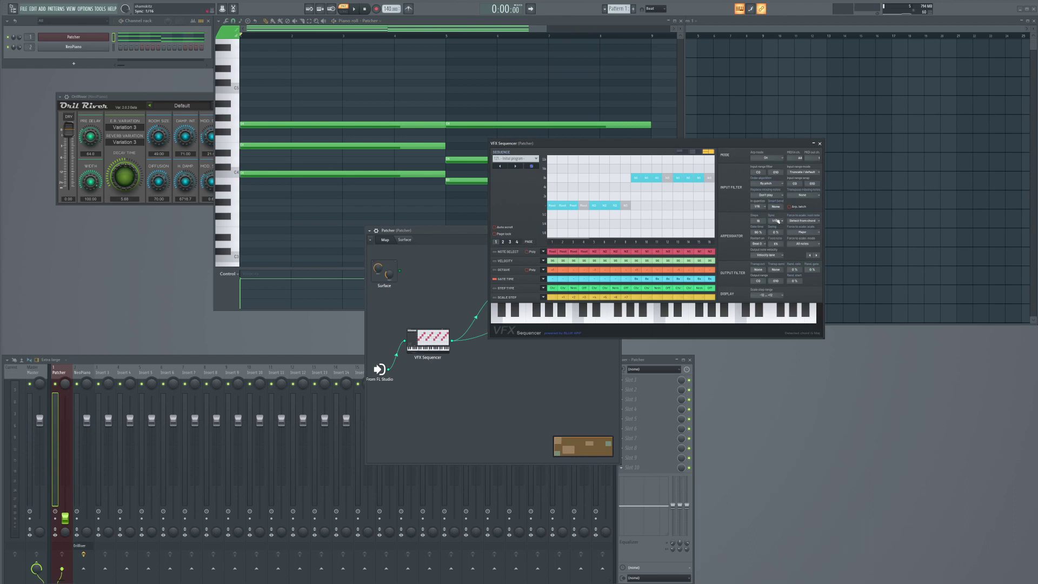
left_click(778, 221)
left_click(774, 278)
key("space")
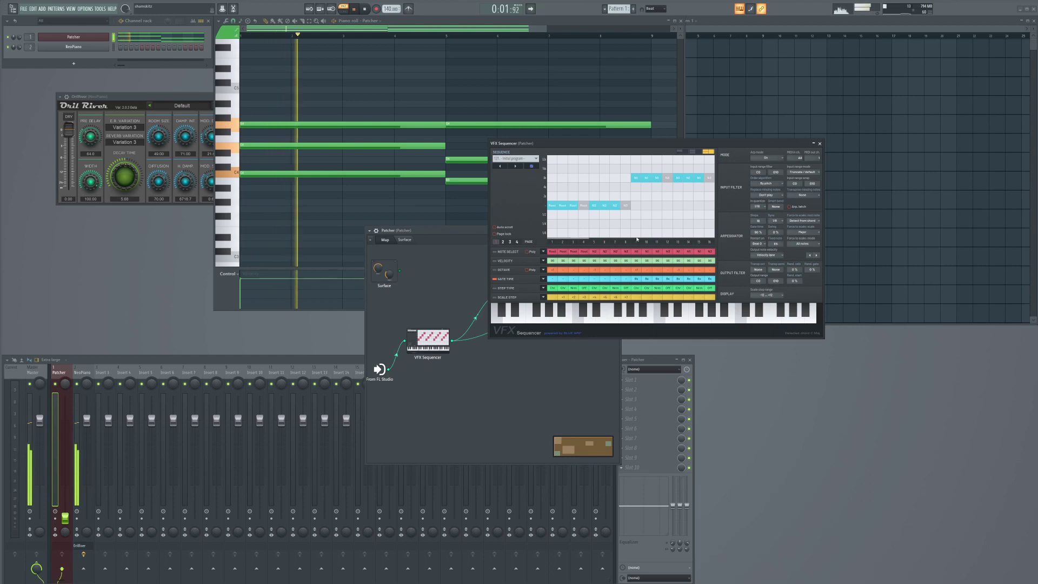
key("space")
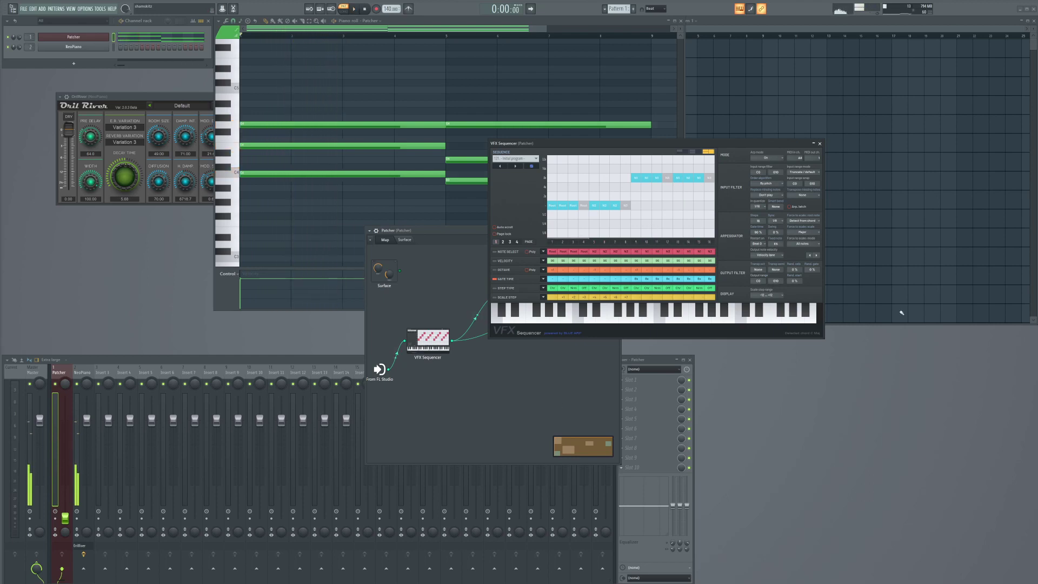
Step: Burn the Patcher channel's MIDI to a new pattern and move the VFX Sequencer window clear of the piano roll
right_click(82, 40)
mouse_move(270, 150)
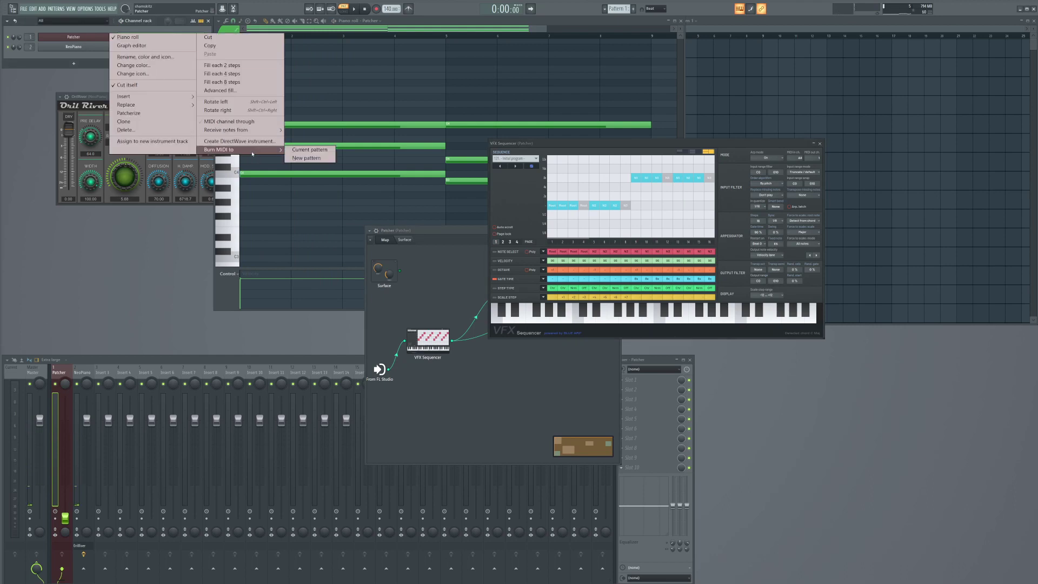
left_click(302, 151)
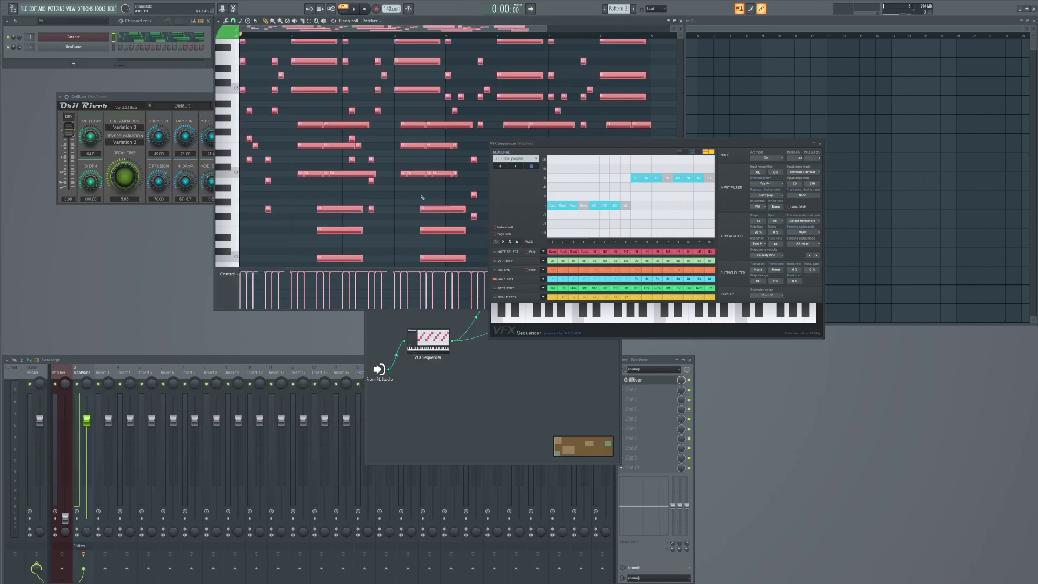
scroll(404, 160, "down", 2)
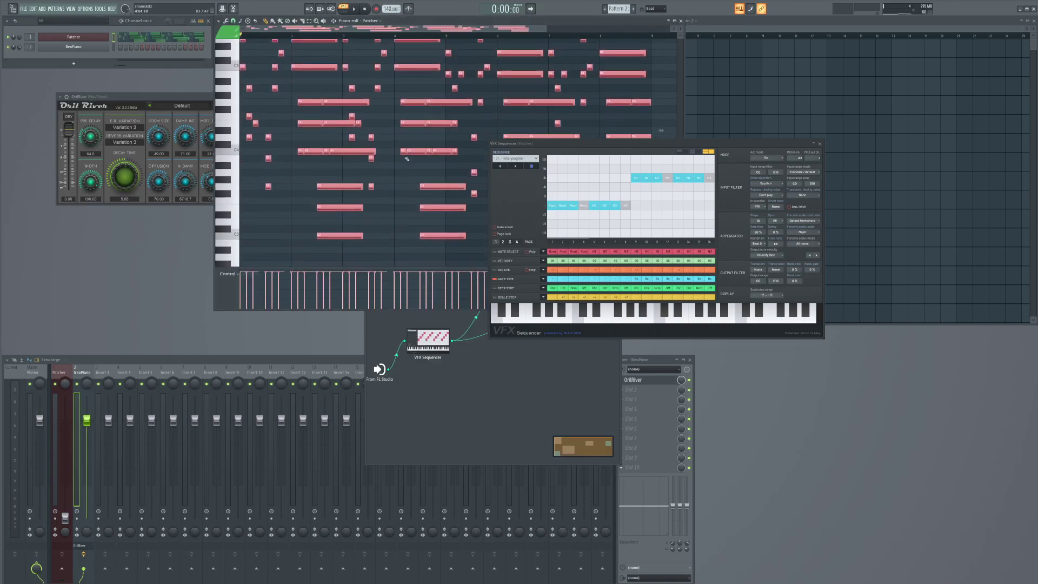
scroll(402, 153, "down", 2)
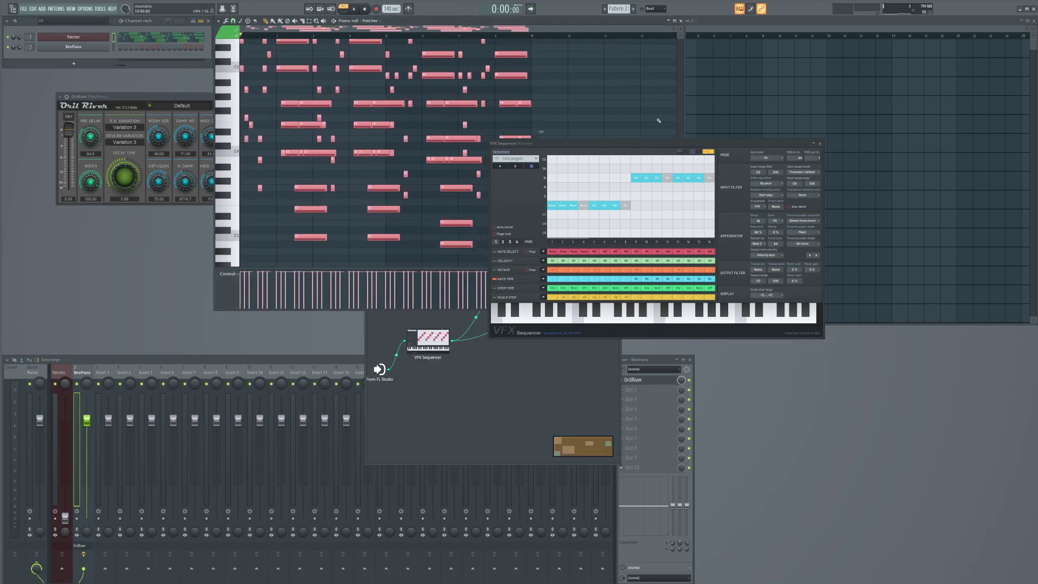
left_click_drag(661, 146, 802, 192)
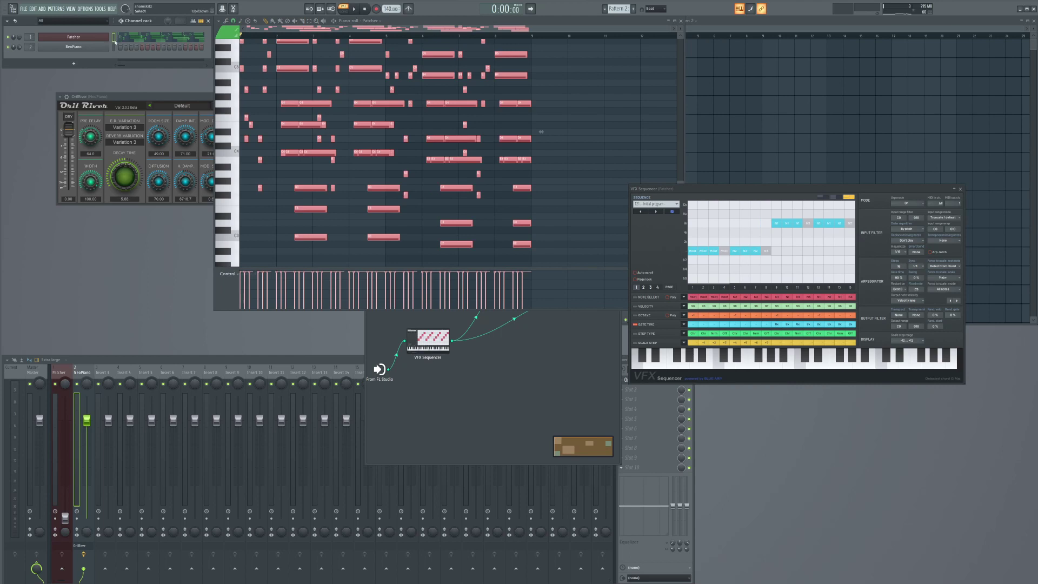
Step: Cut the burned notes from the Patcher channel, paste them into the NeoPiano channel, and audition the pattern
key("ctrl+x")
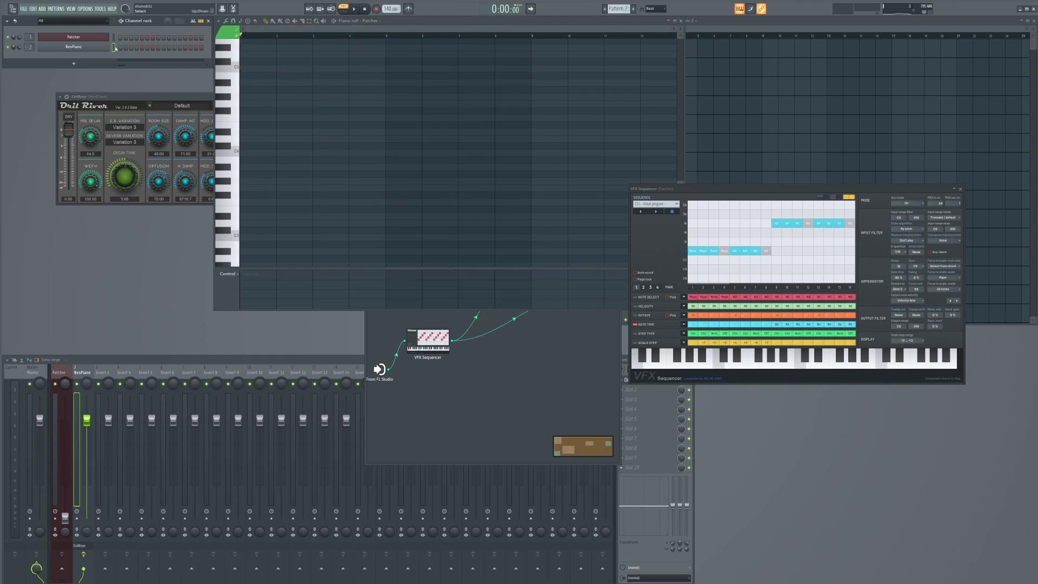
left_click(115, 47)
key("ctrl+v")
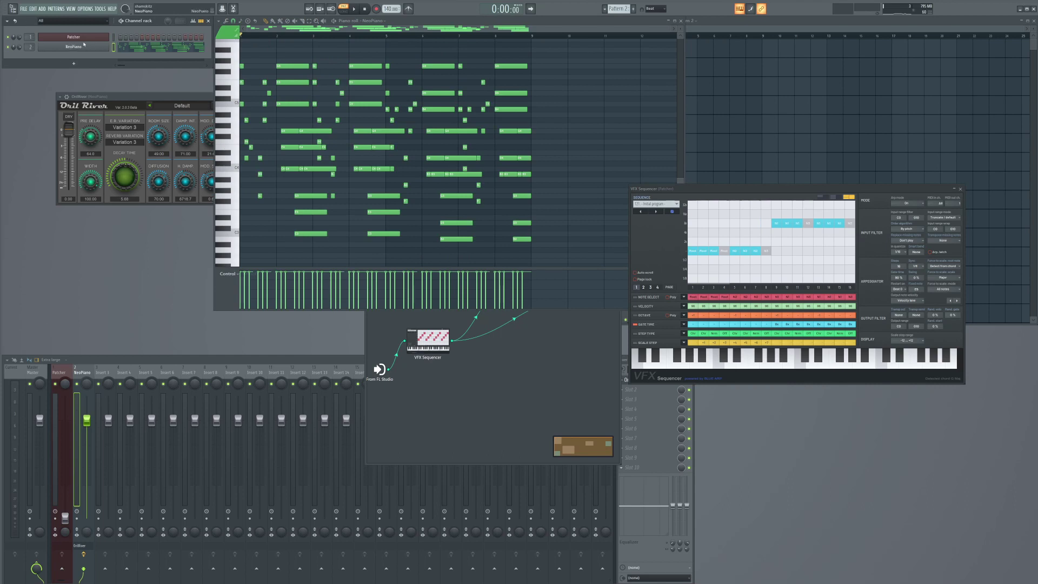
key("space")
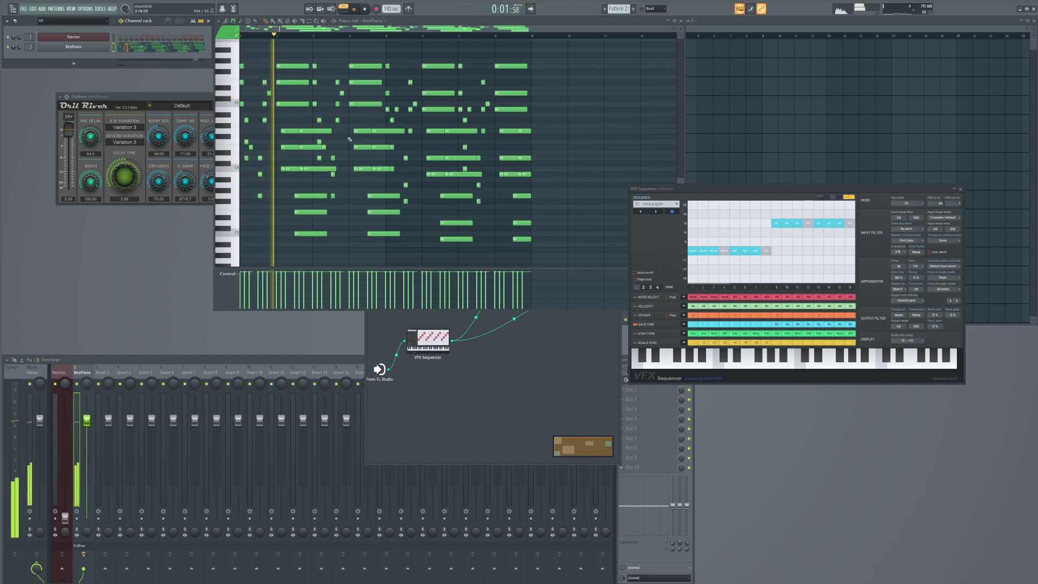
key("space")
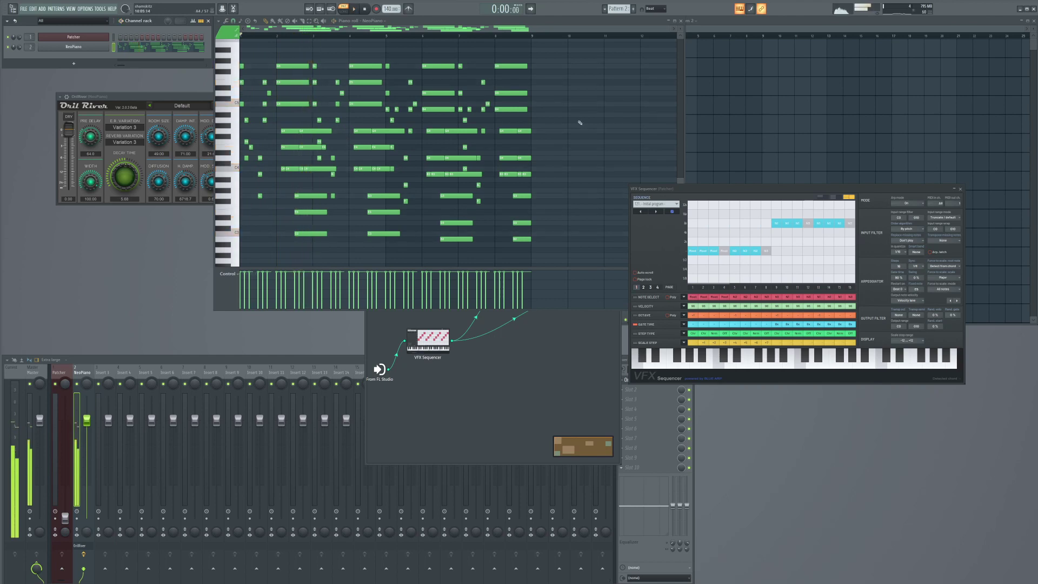
Step: Select all NeoPiano notes, shorten them to brief plucks, and start playback
key("ctrl+a")
scroll(558, 141, "down", 4)
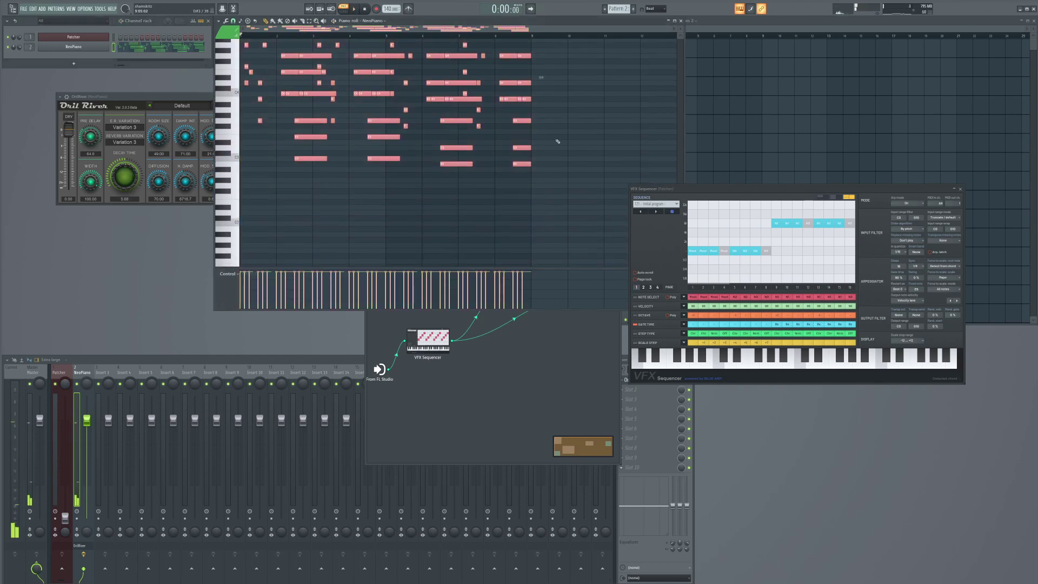
scroll(573, 141, "up", 4)
key("ctrl+z")
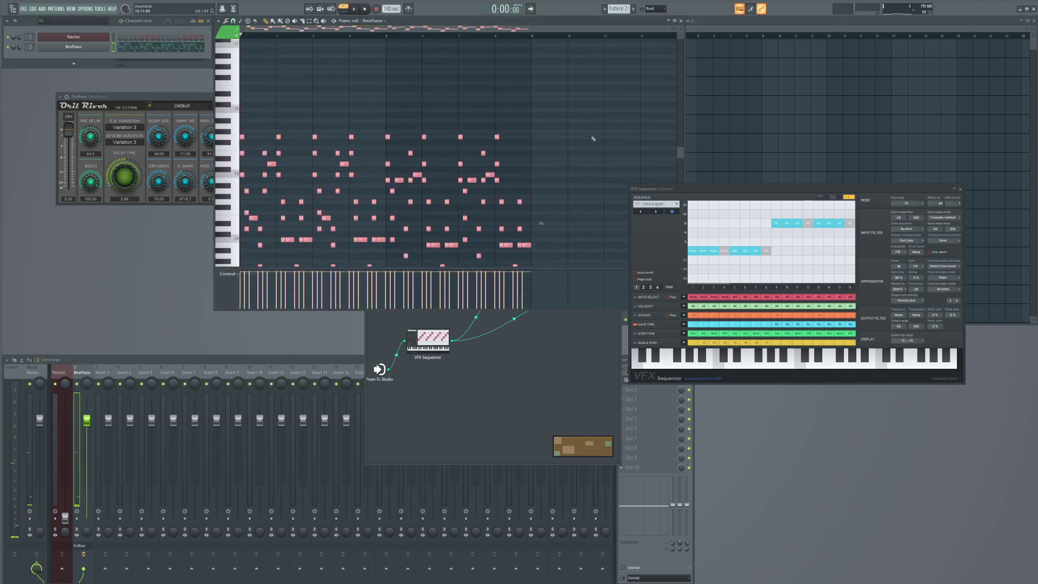
scroll(584, 145, "down", 1)
key("space")
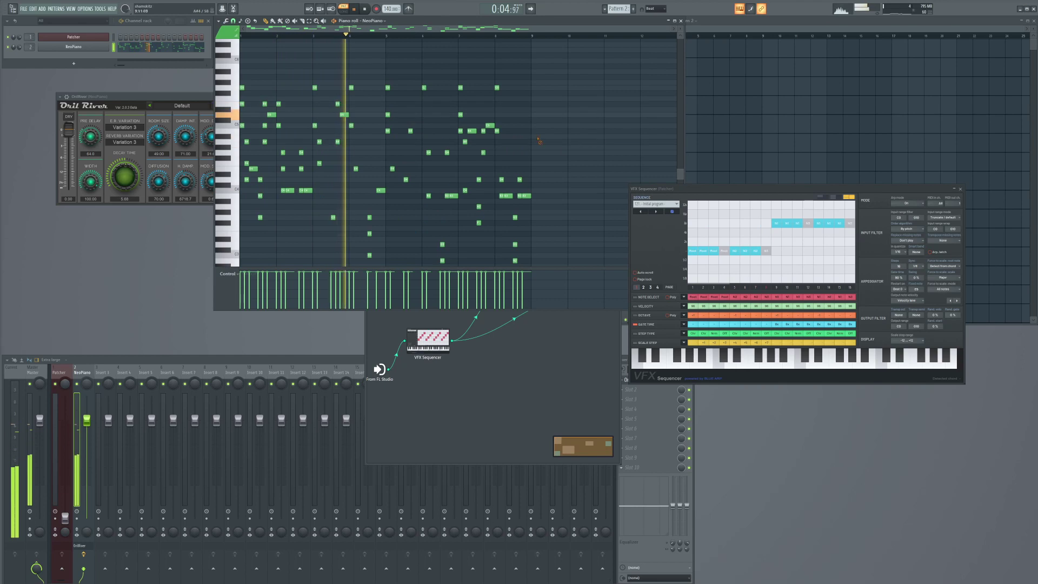
Step: Thin out the NeoPiano arpeggio by deleting scattered notes in the piano roll during playback, and stop the pattern
right_click(387, 131)
right_click(351, 125)
right_click(369, 217)
right_click(381, 190)
right_click(447, 153)
right_click(471, 131)
right_click(478, 222)
right_click(506, 196)
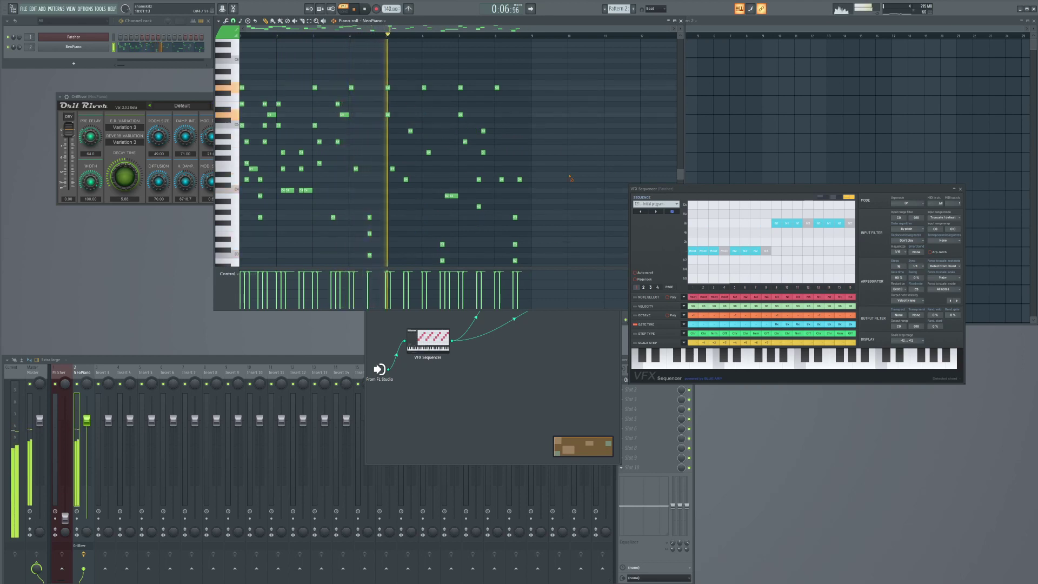
scroll(481, 206, "down", 2)
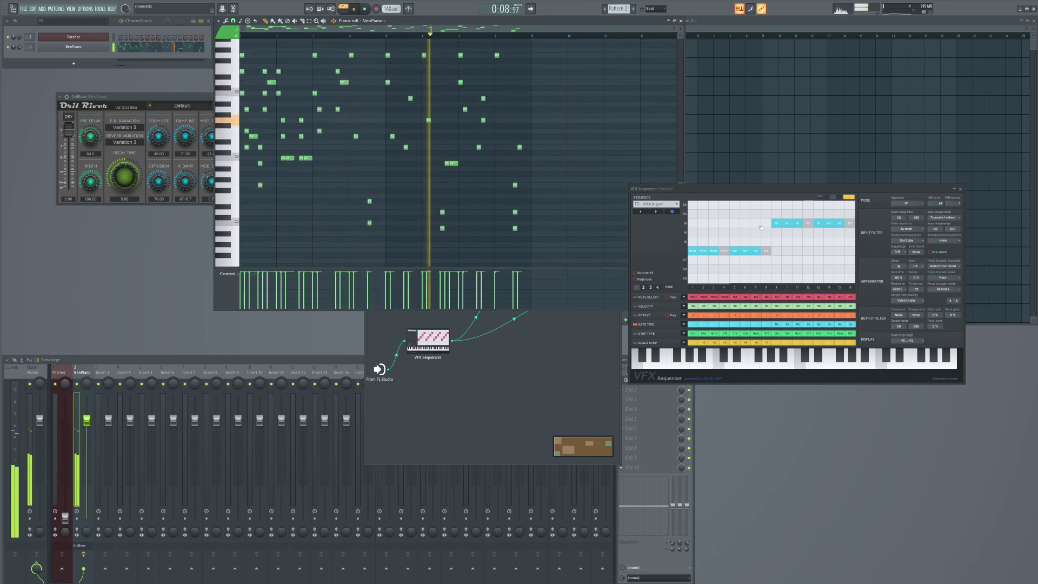
key("space")
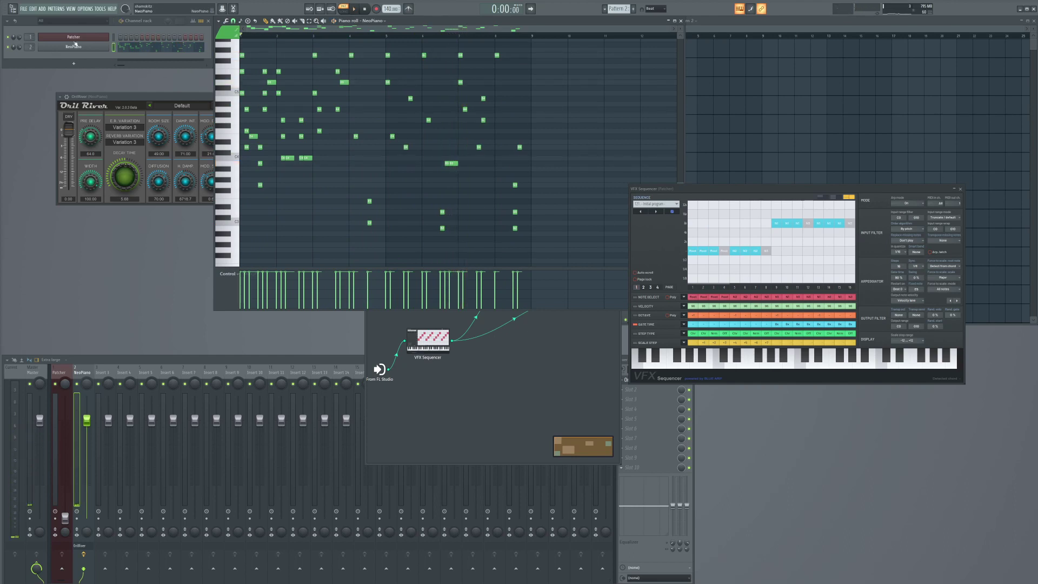
Step: Bring up NeoPiano's wrapper settings window and reposition the Spire and To FL Studio modules in the Patcher map
left_click(95, 47)
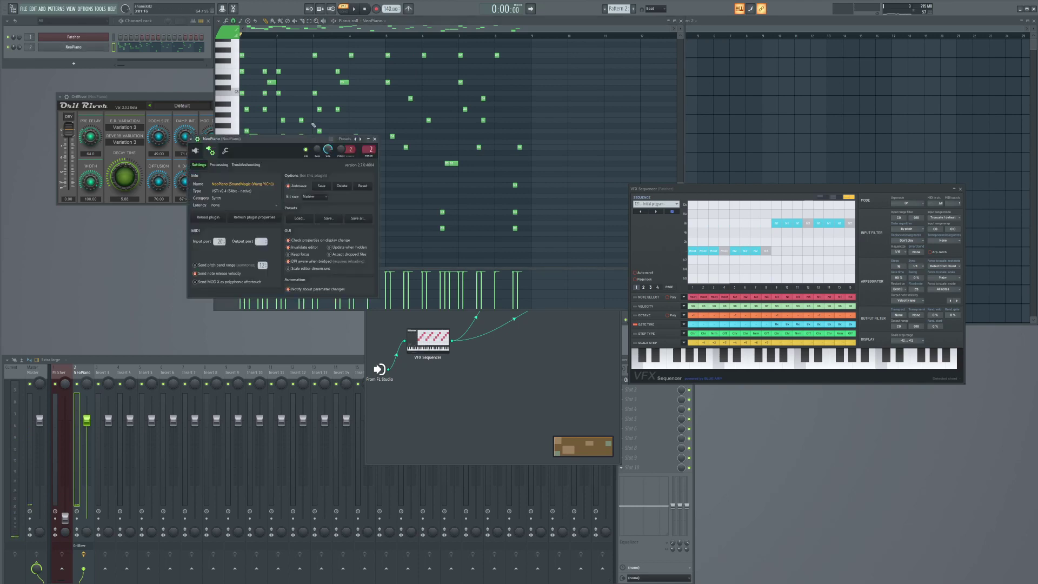
left_click_drag(285, 140, 312, 149)
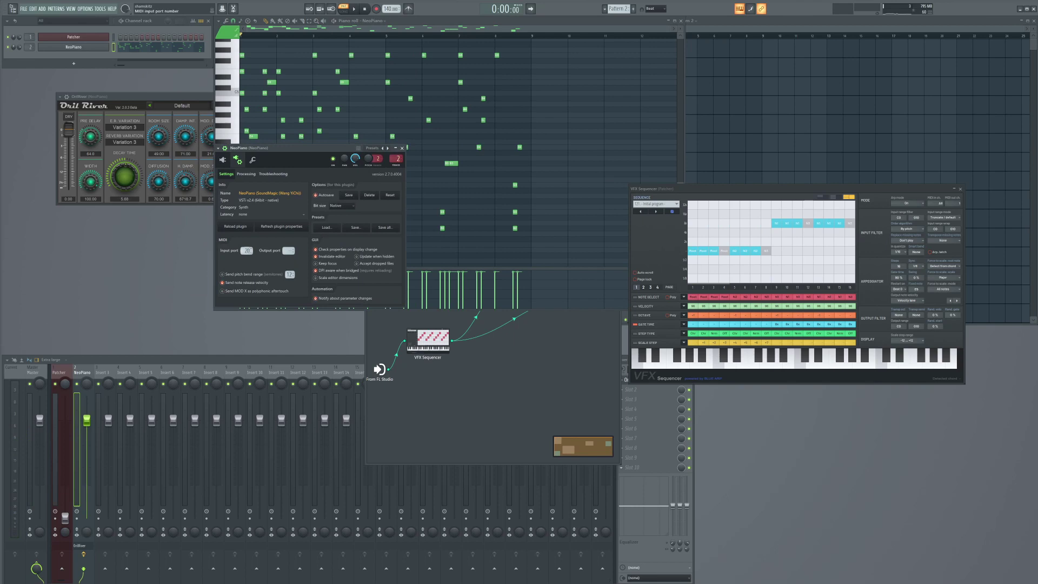
left_click(502, 400)
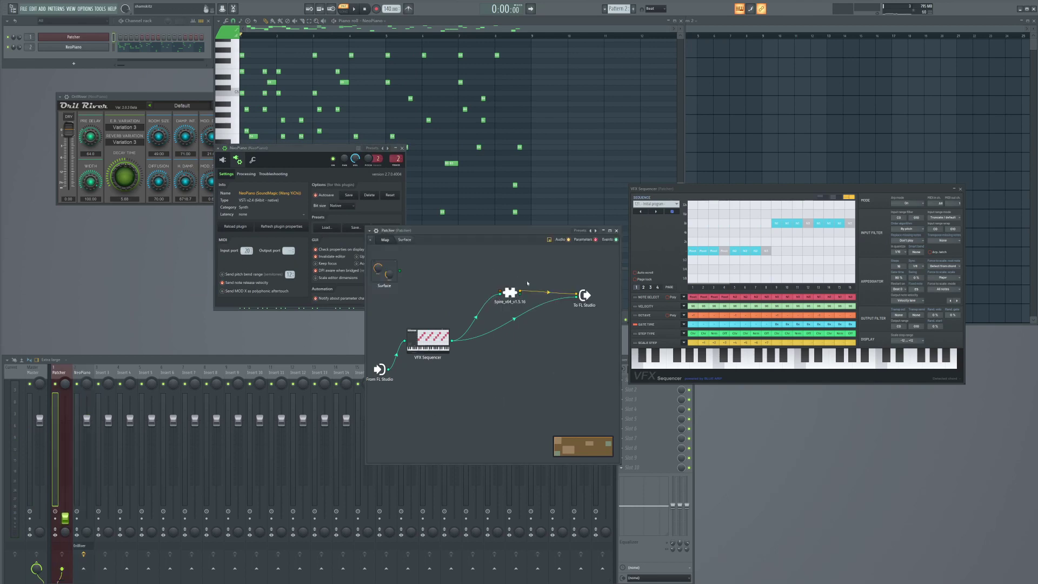
left_click_drag(519, 292, 519, 278)
left_click_drag(590, 298, 563, 343)
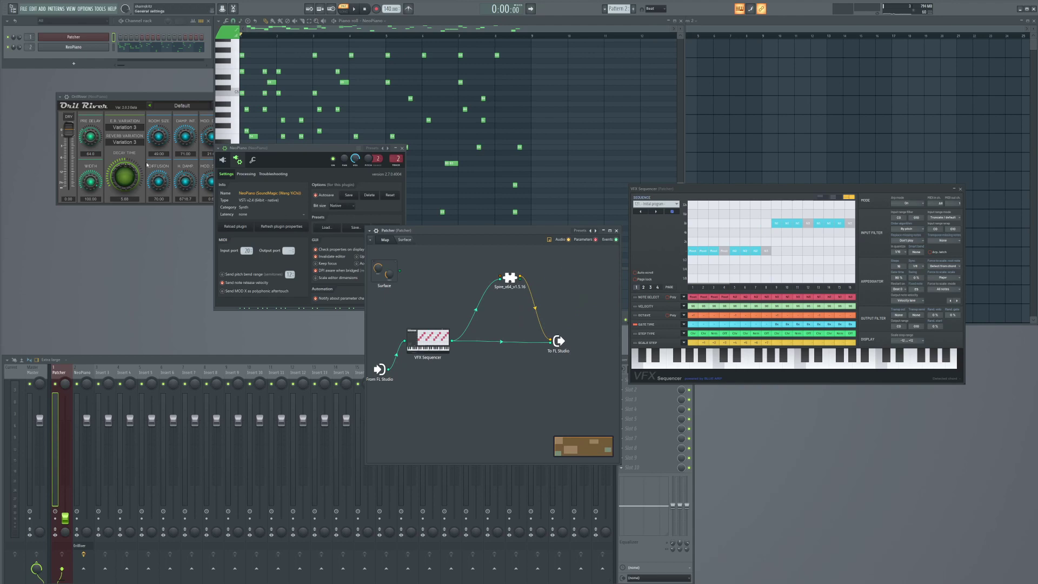
left_click_drag(289, 152, 731, 375)
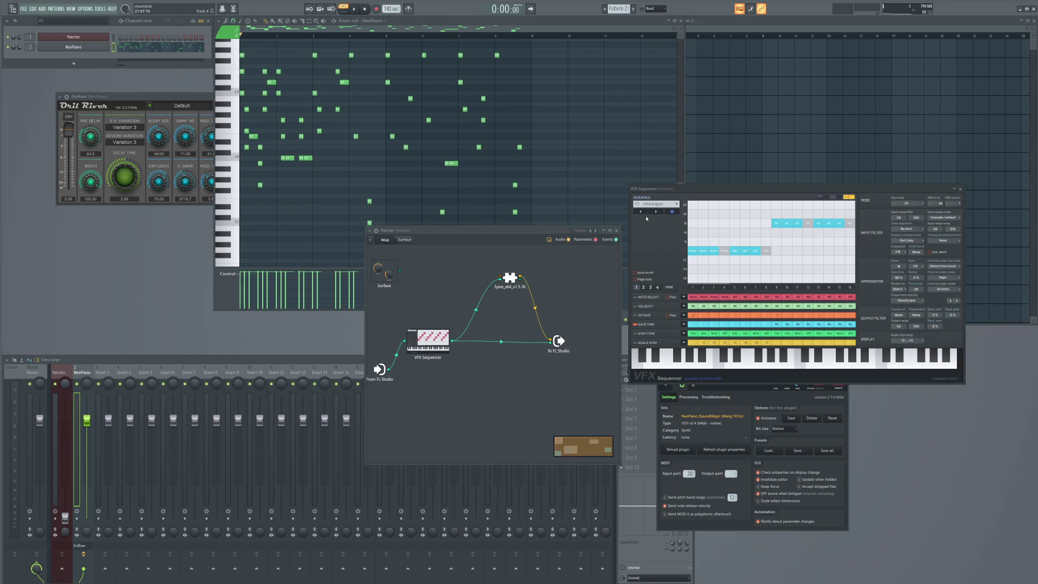
Step: Load program 122 (Initial program) in VFX Sequencer and set note select steps 2, 3 and 4 to notes 2, 3 and 4
left_click(675, 204)
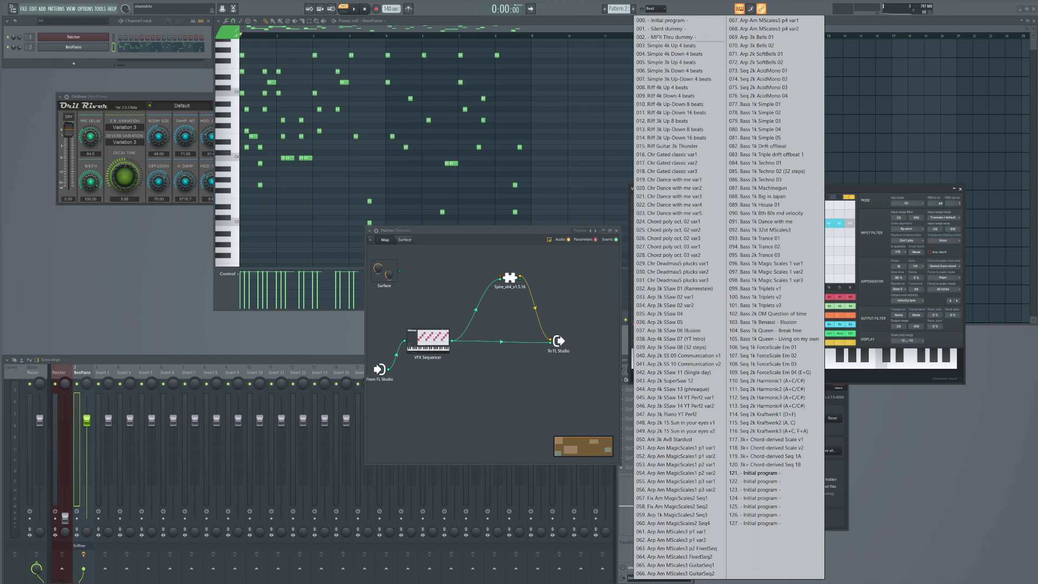
left_click(768, 481)
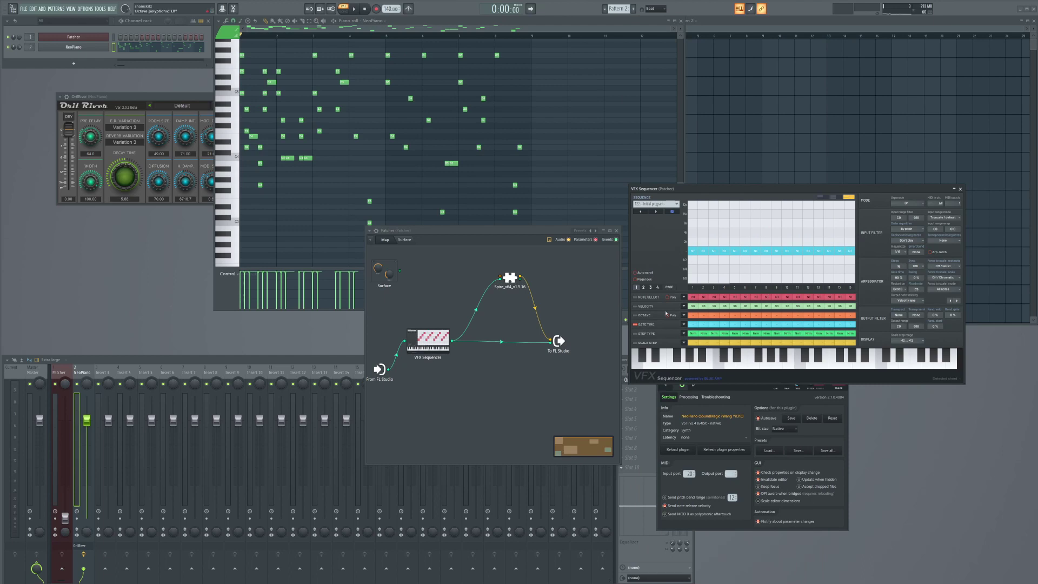
left_click(646, 297)
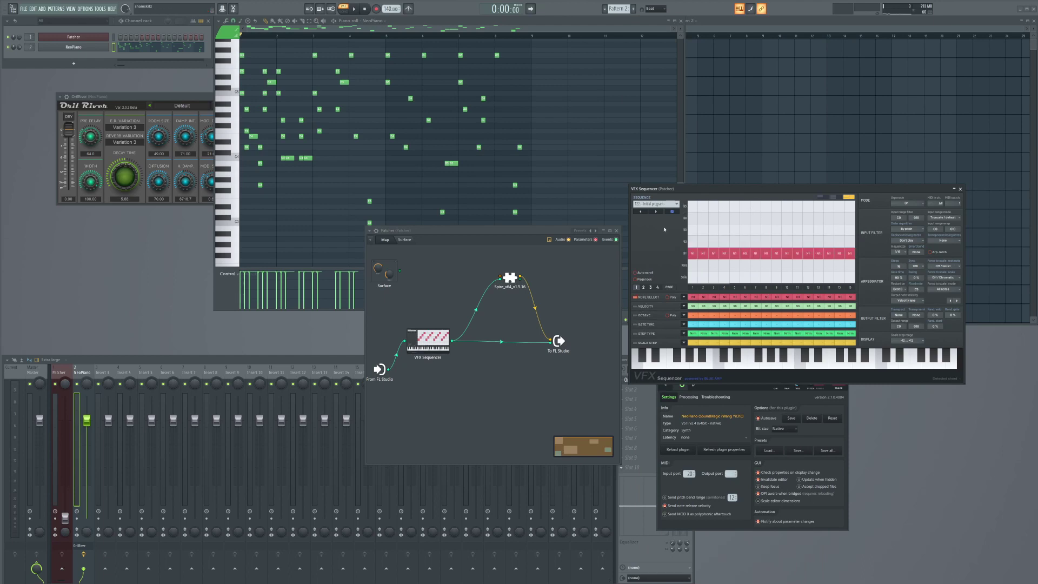
left_click(703, 241)
left_click_drag(713, 229, 724, 230)
left_click(725, 220)
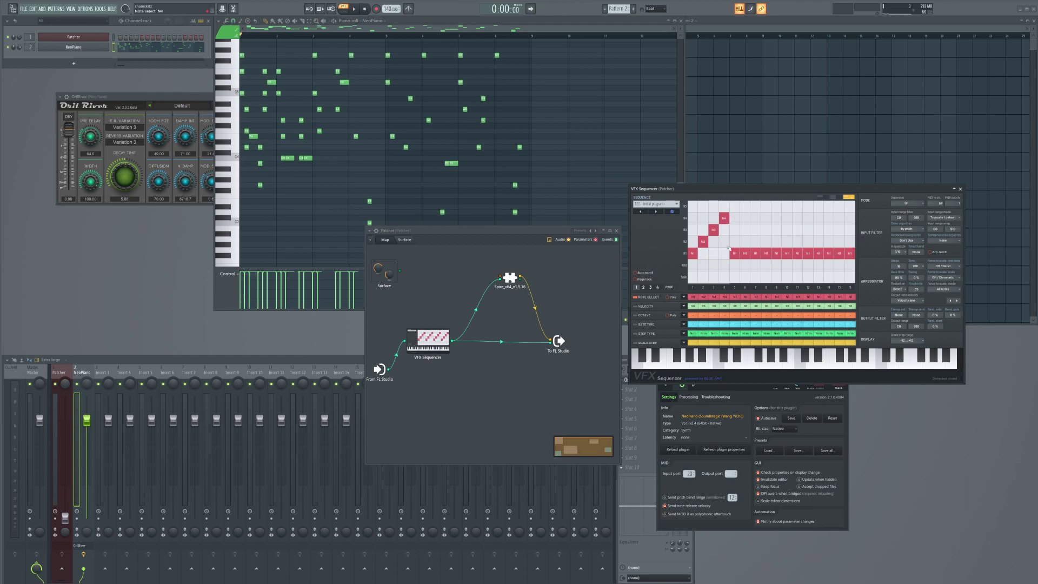
Step: Set note select steps 9, 10 and 11 in VFX Sequencer to ascending notes 2, 3 and 4
left_click(776, 241)
left_click(797, 230)
left_click(787, 241)
left_click(787, 229)
left_click(797, 219)
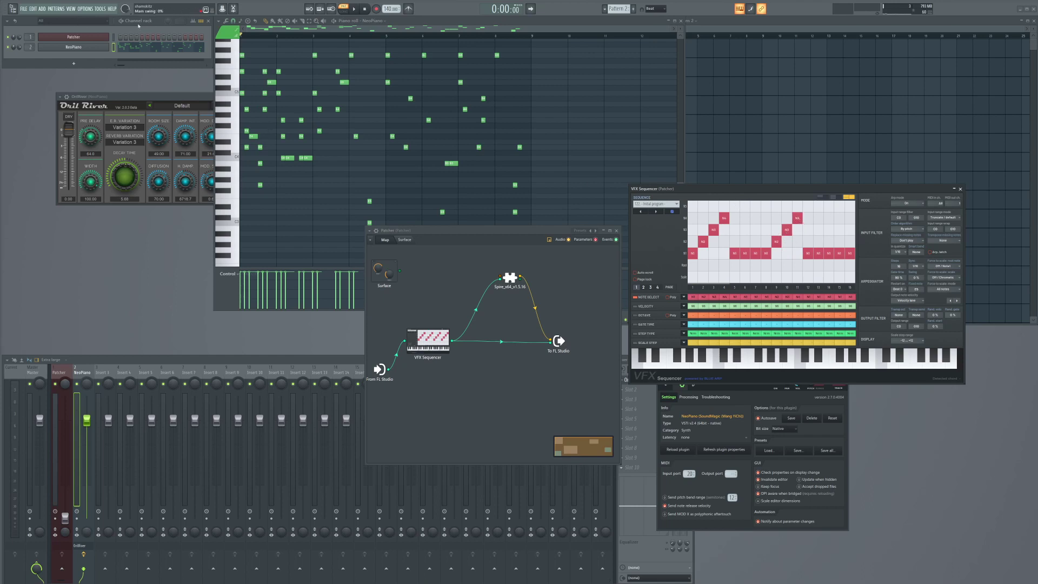
Step: Create a new empty pattern and show the Patcher channel's piano roll
key("F4")
right_click(108, 35)
left_click(119, 36)
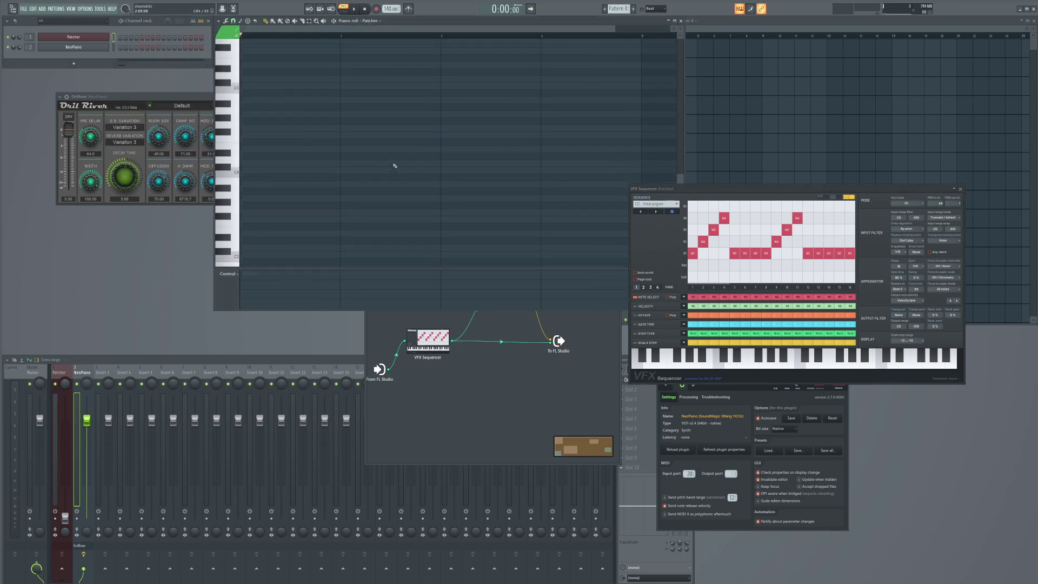
Step: Stamp a four-bar C major chord at the start of the Patcher piano roll using the Major chord stamp
left_click(241, 20)
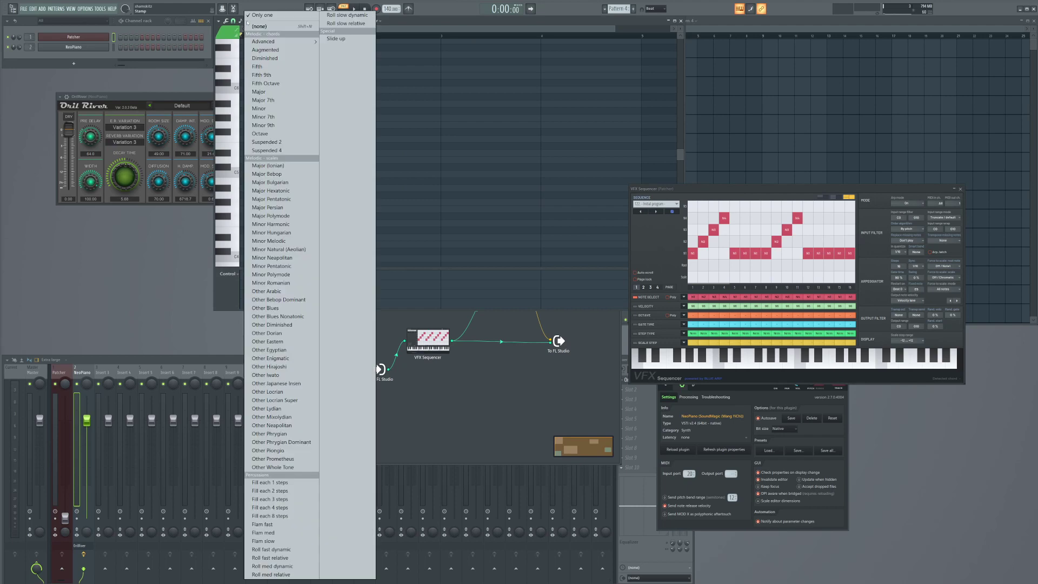
left_click(259, 91)
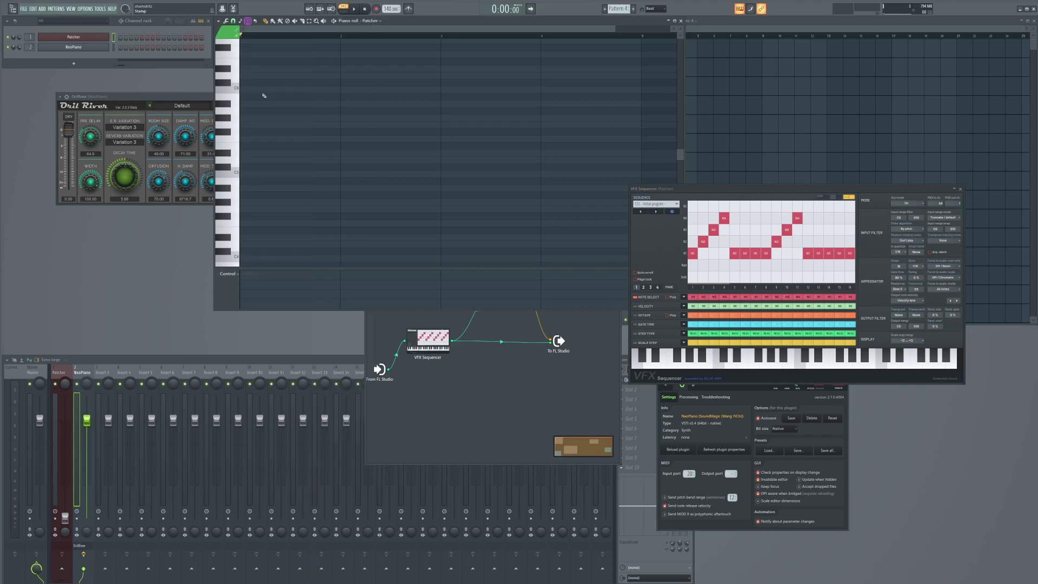
left_click(244, 174)
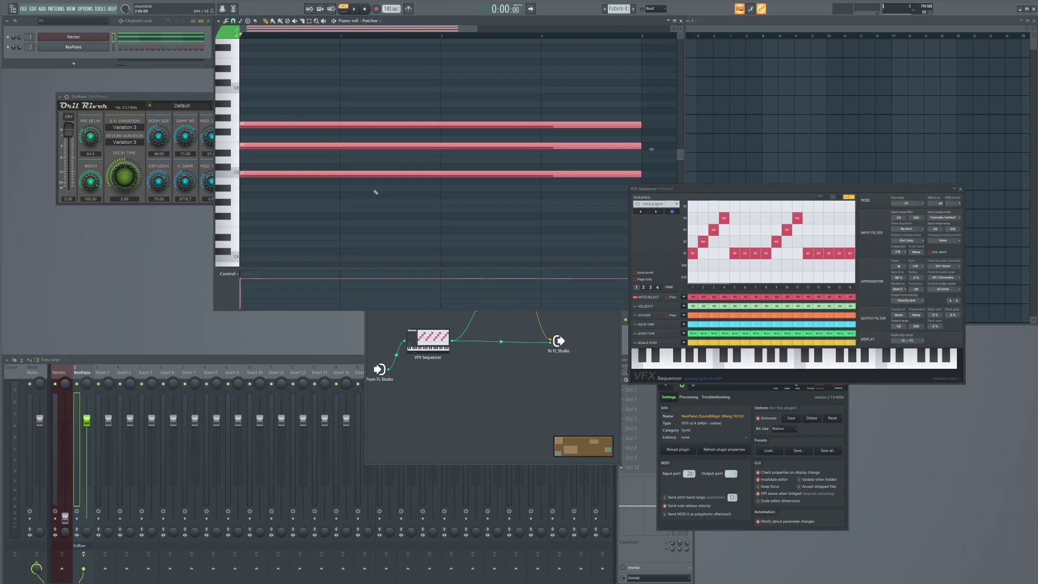
left_click_drag(389, 183, 306, 149)
scroll(351, 105, "up", 5)
scroll(350, 105, "down", 4)
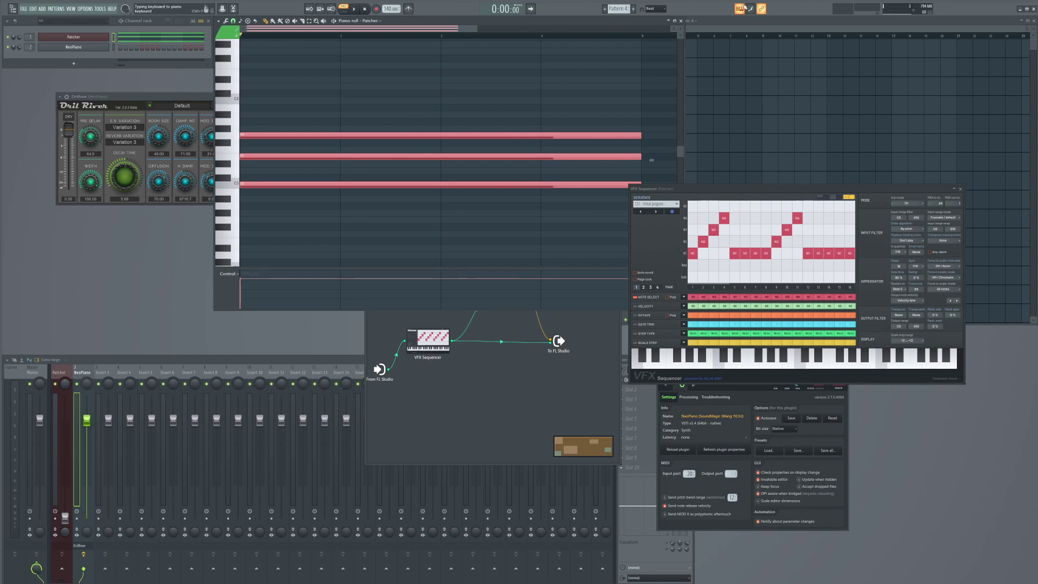
Step: Undo the stamped major chord, draw four-bar C, D#, G and octave-higher C notes from the start, and play the pattern
scroll(354, 150, "down", 2)
scroll(307, 144, "up", 2)
key("ctrl+z")
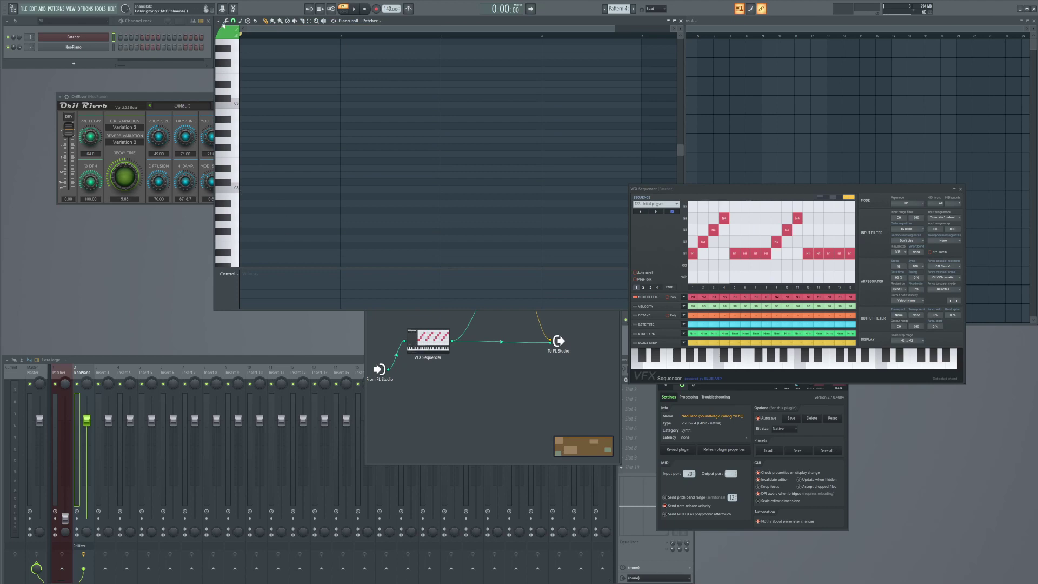
left_click(250, 189)
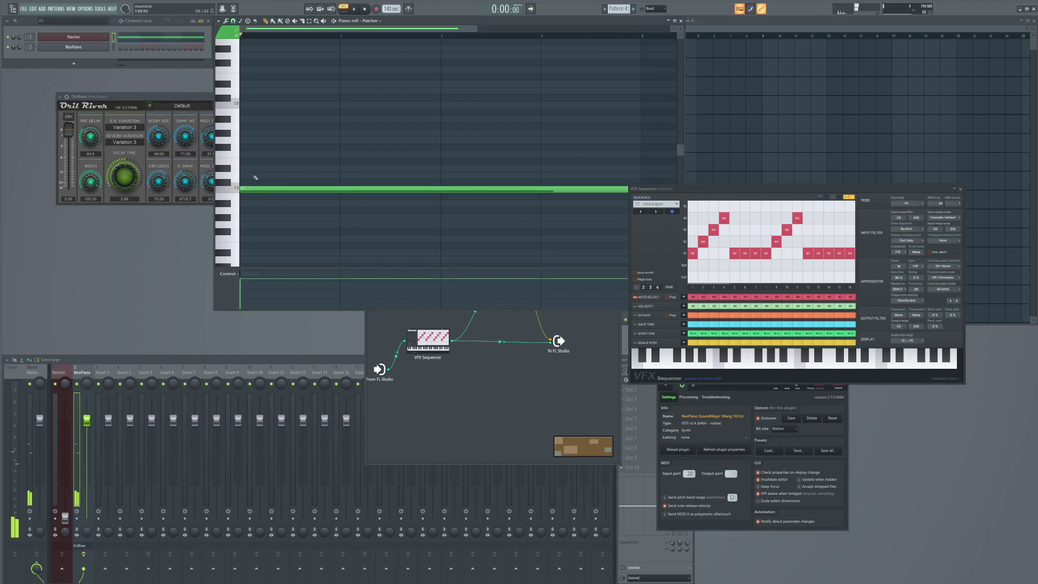
left_click(243, 168)
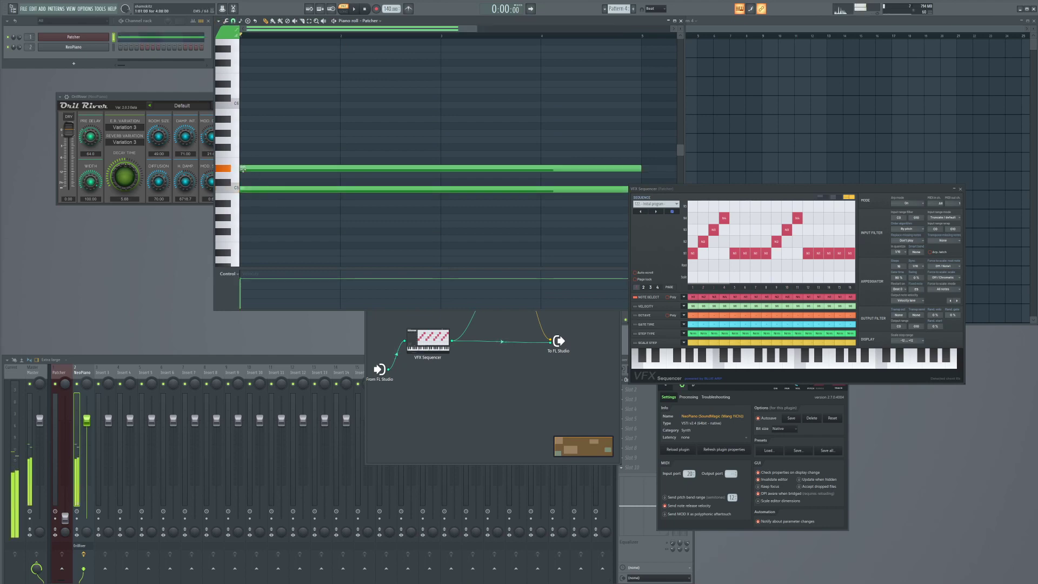
left_click(254, 141)
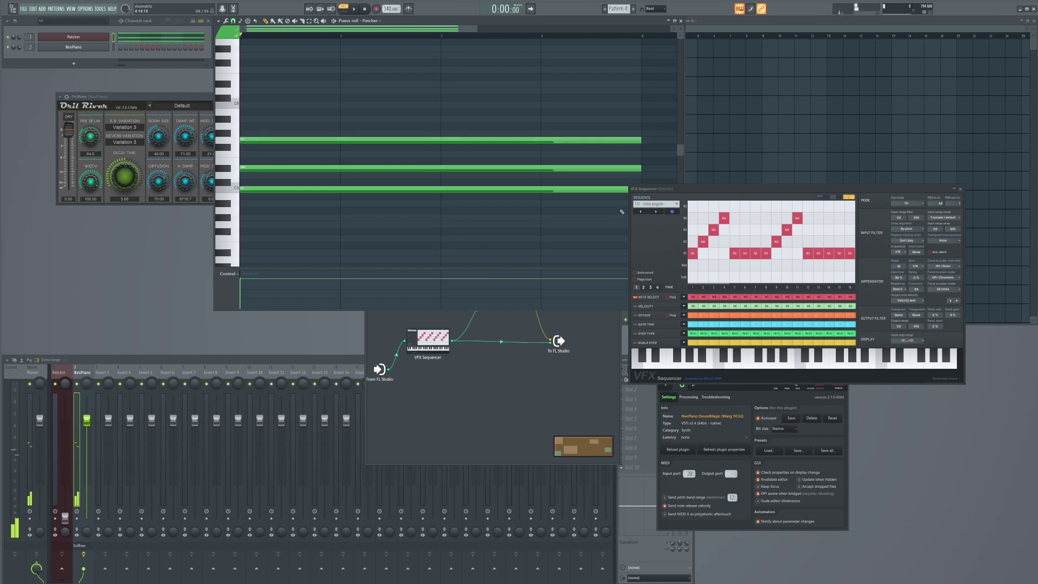
left_click(247, 106)
key("space")
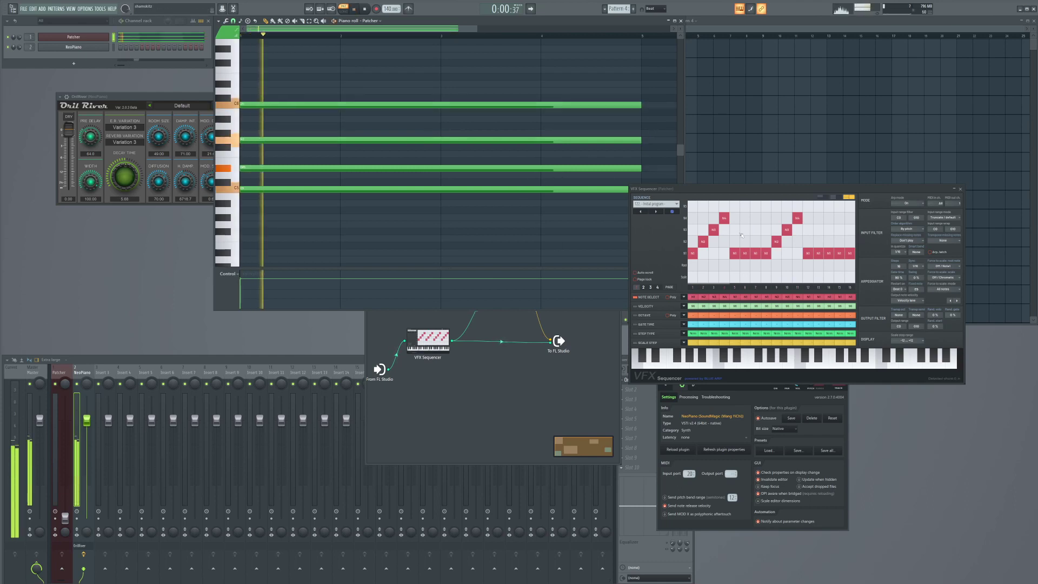
key("space")
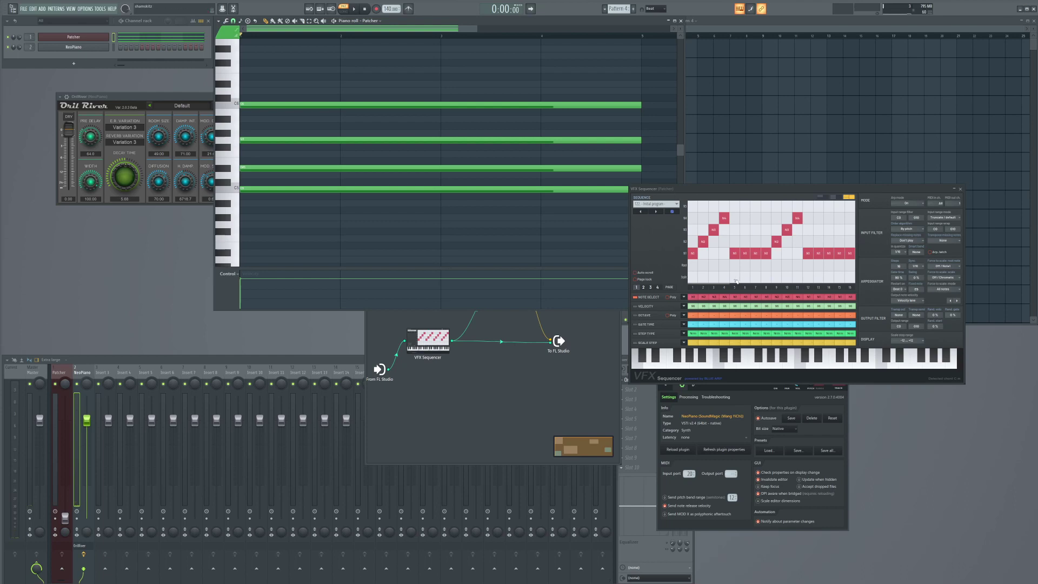
Step: Set note select steps 5 to 8 in VFX Sequencer to the fixed key and try other fixed notes during playback
left_click_drag(734, 276, 766, 277)
key("space")
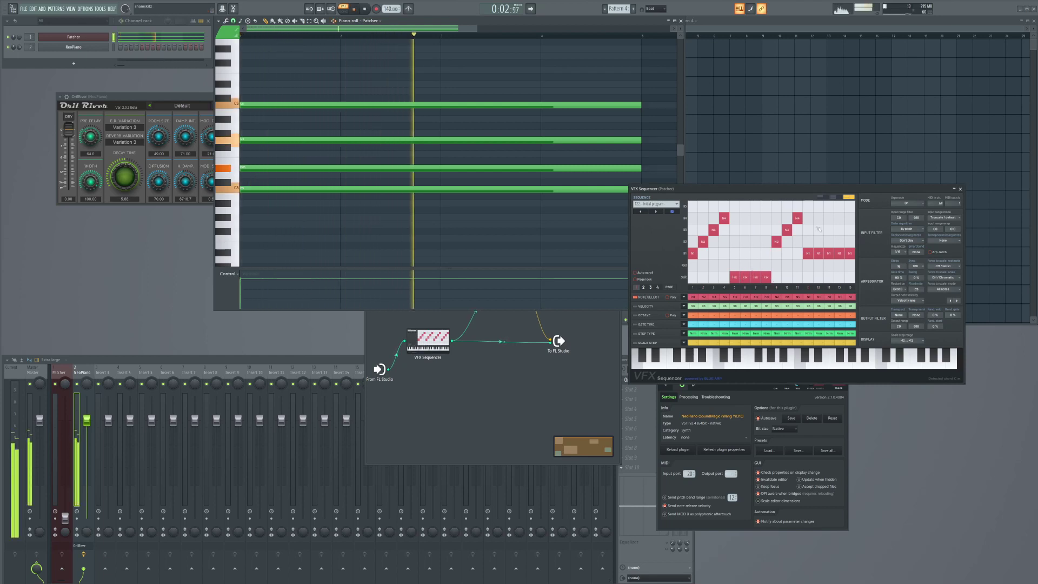
key("space")
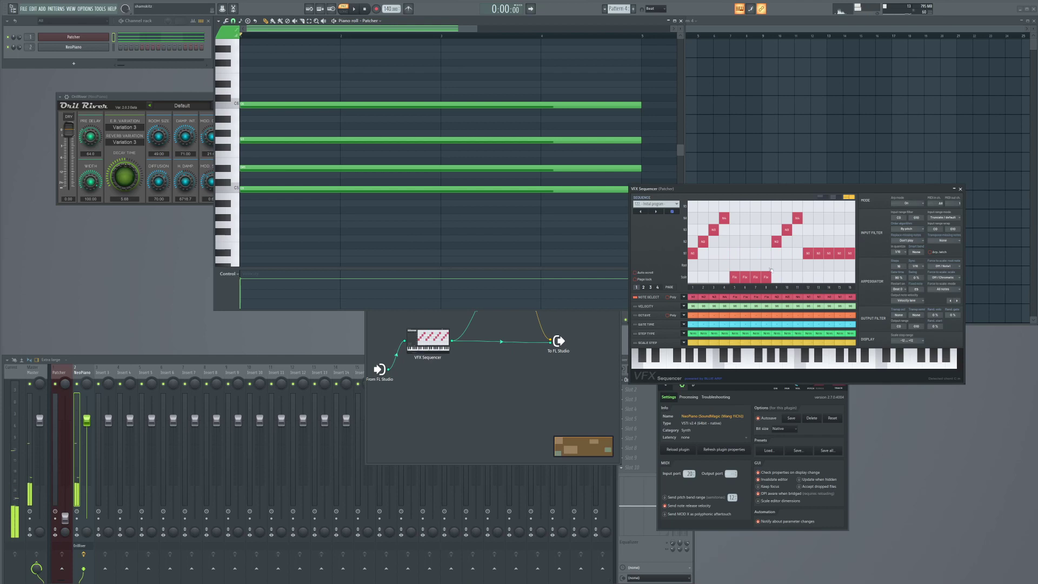
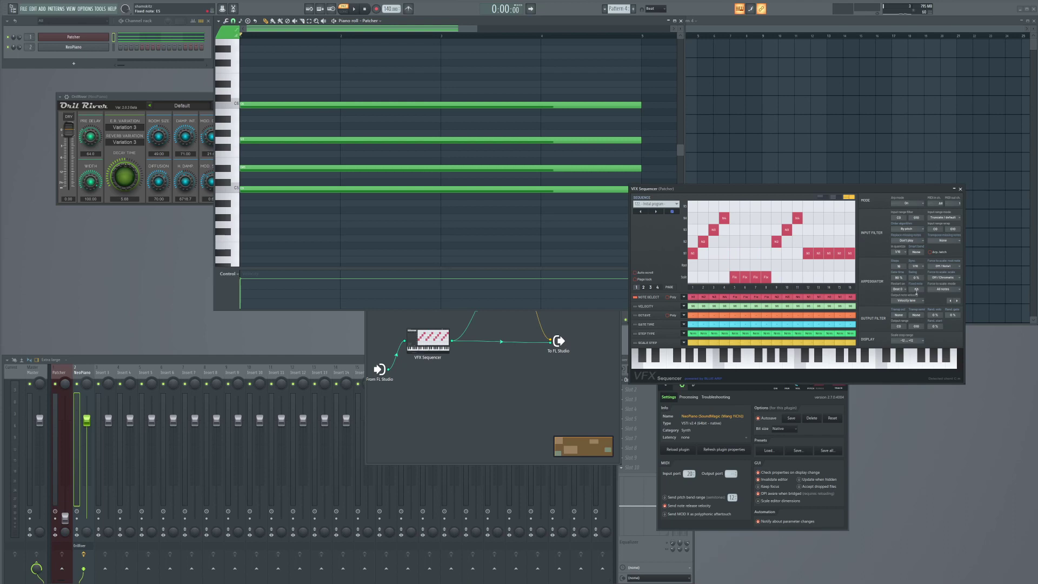
key("space")
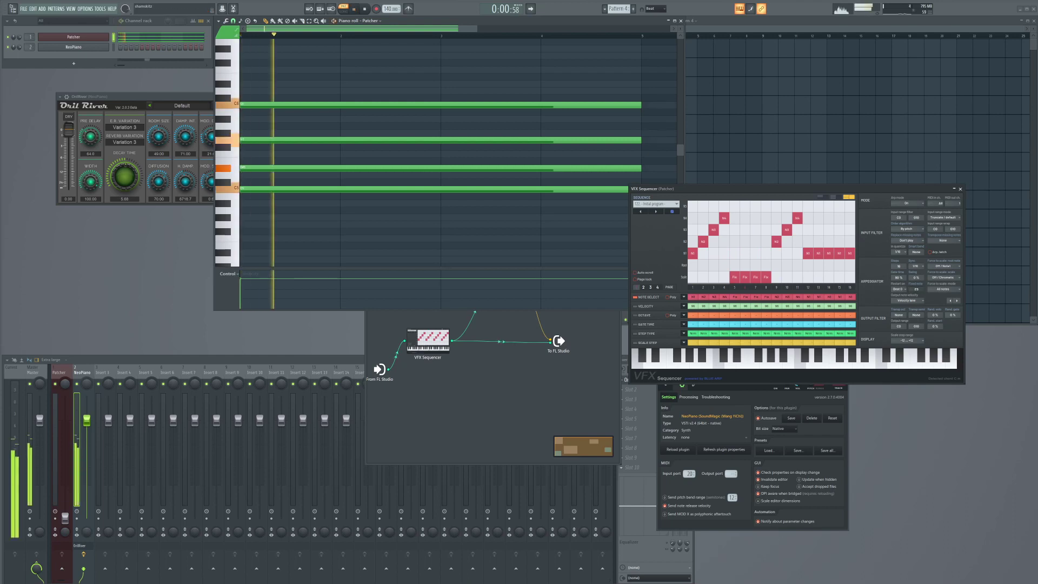
mouse_move(916, 288)
left_mouse_down()
mouse_move(918, 273)
mouse_move(917, 289)
left_mouse_up()
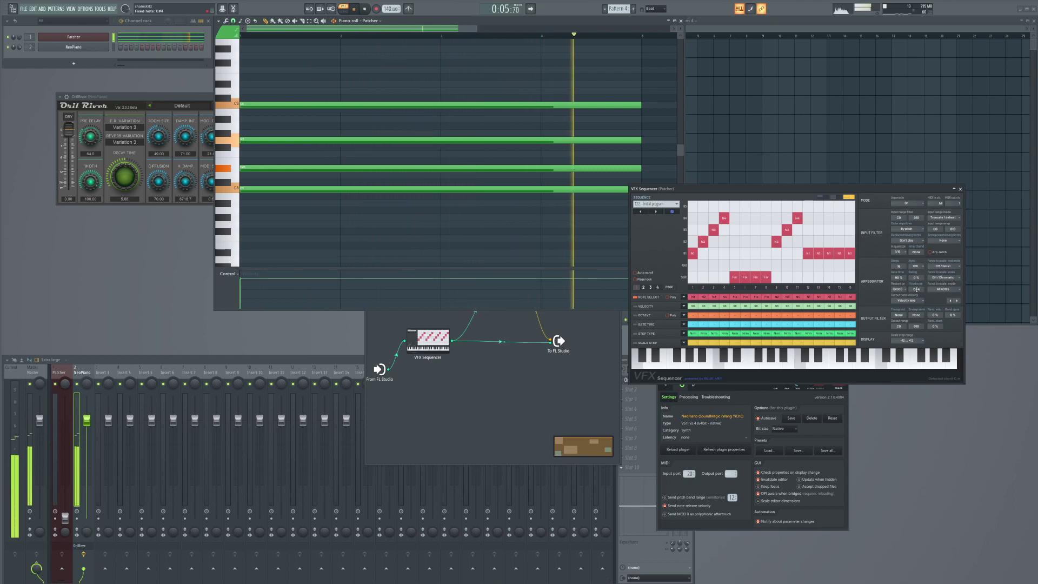
key("space")
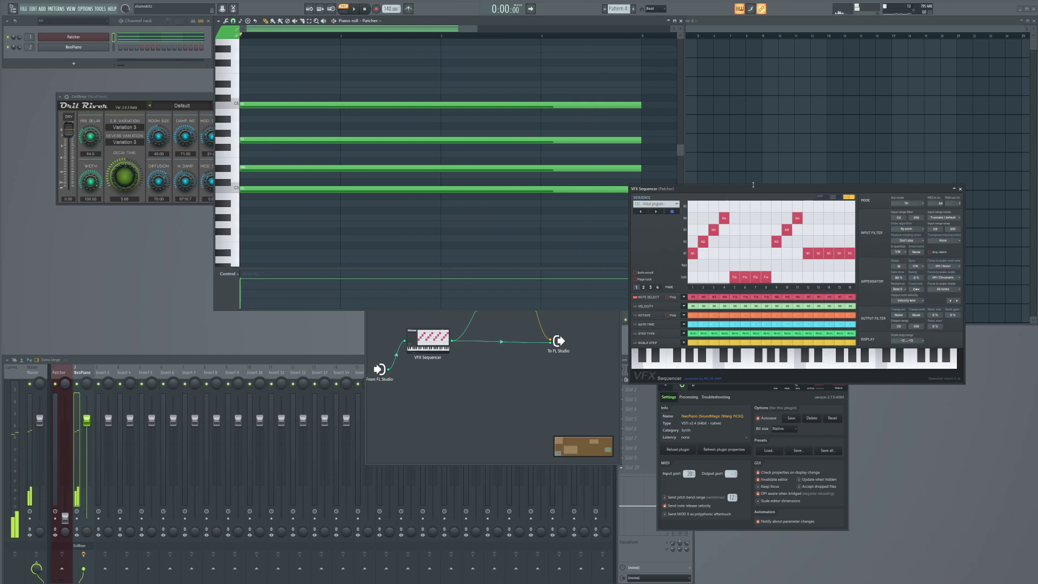
Step: Set VFX Sequencer's force-to-scale mode to Minor with C as the fixed root note
left_click_drag(742, 190, 699, 154)
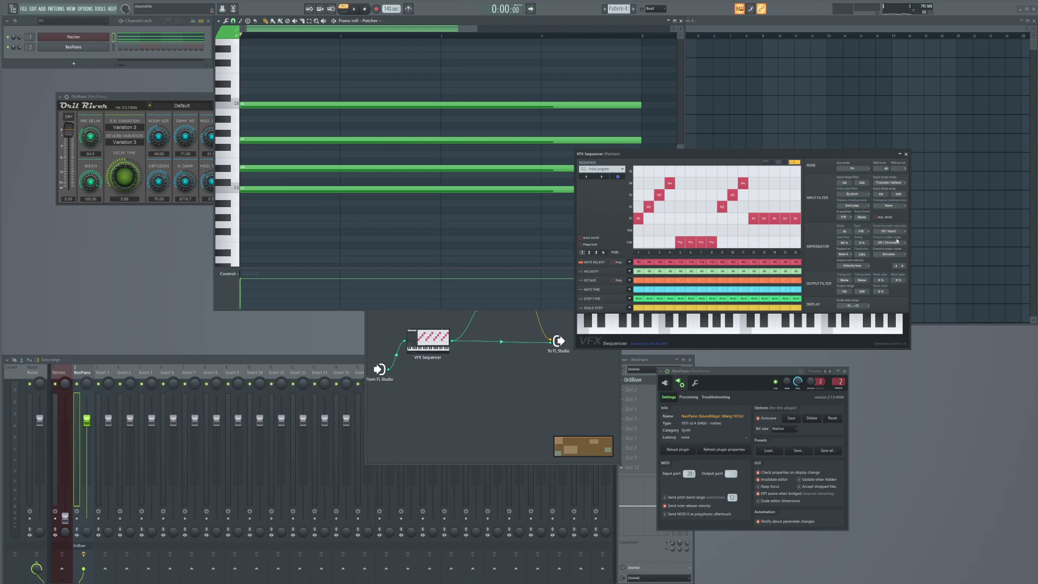
left_click(896, 241)
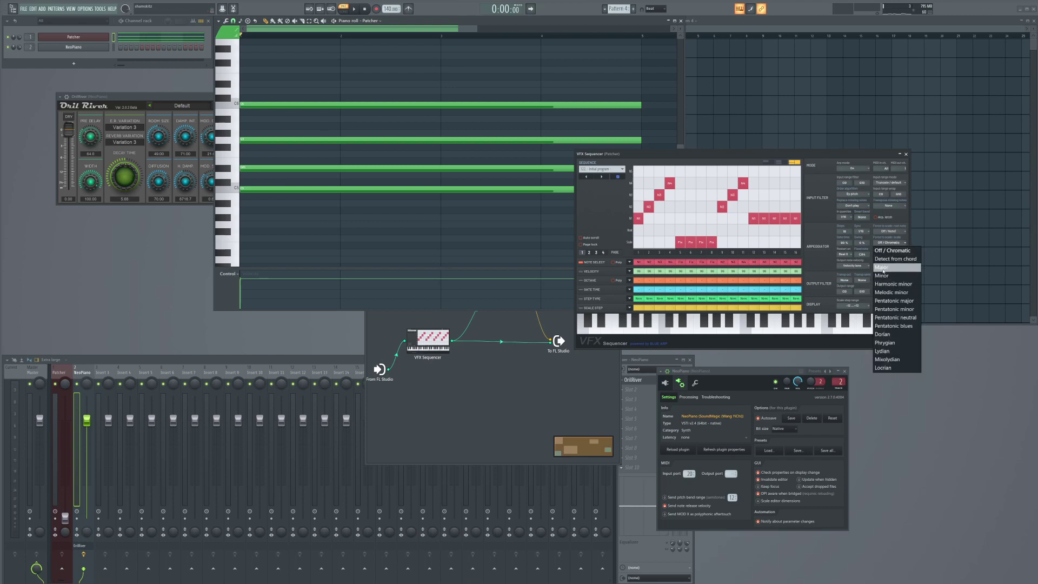
left_click(880, 275)
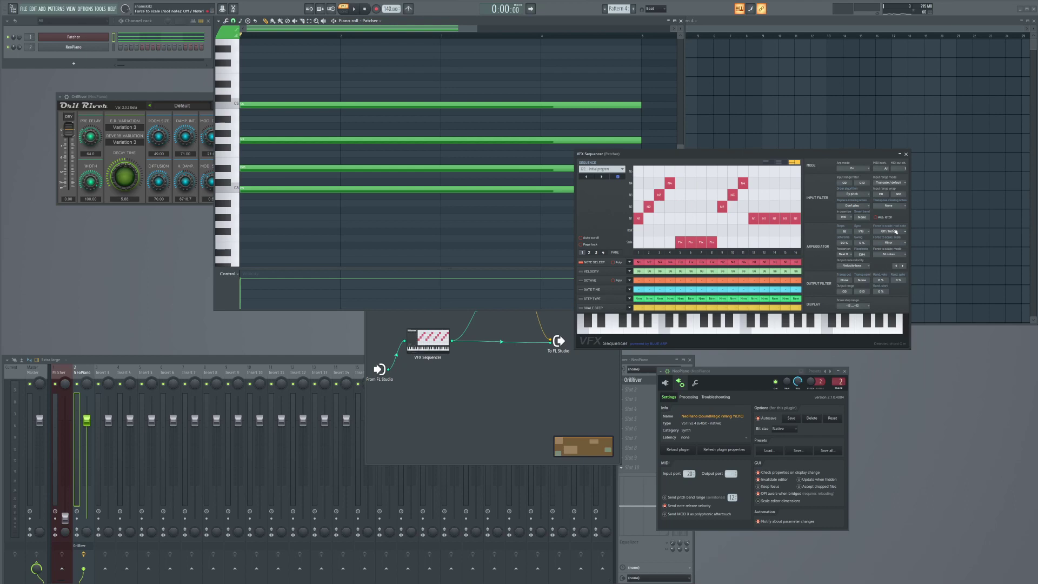
left_click(895, 231)
left_click(887, 256)
Step: Play the pattern and adjust the fixed note within the forced scale
key("space")
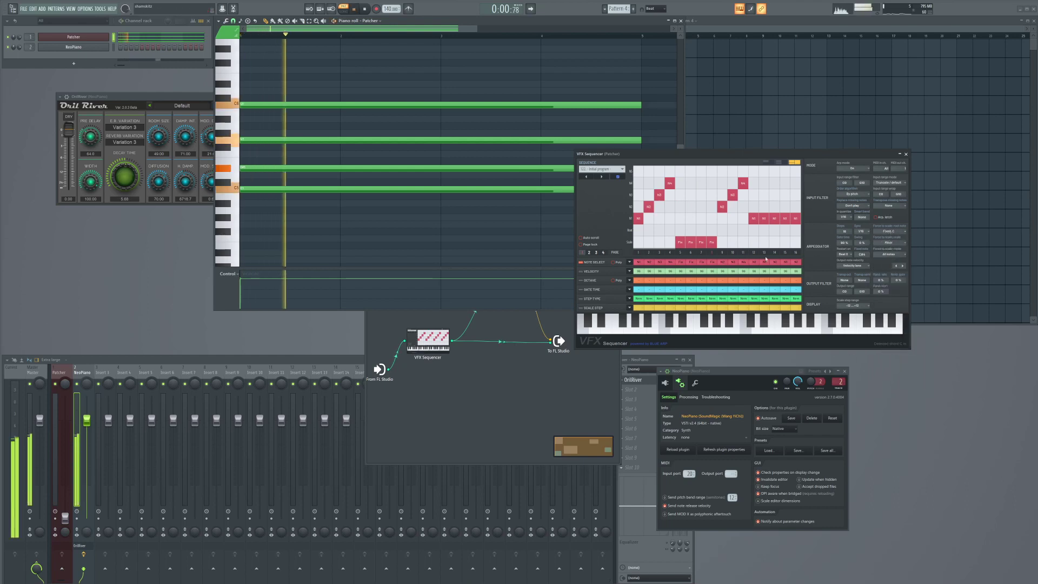
left_click_drag(861, 257, 863, 255)
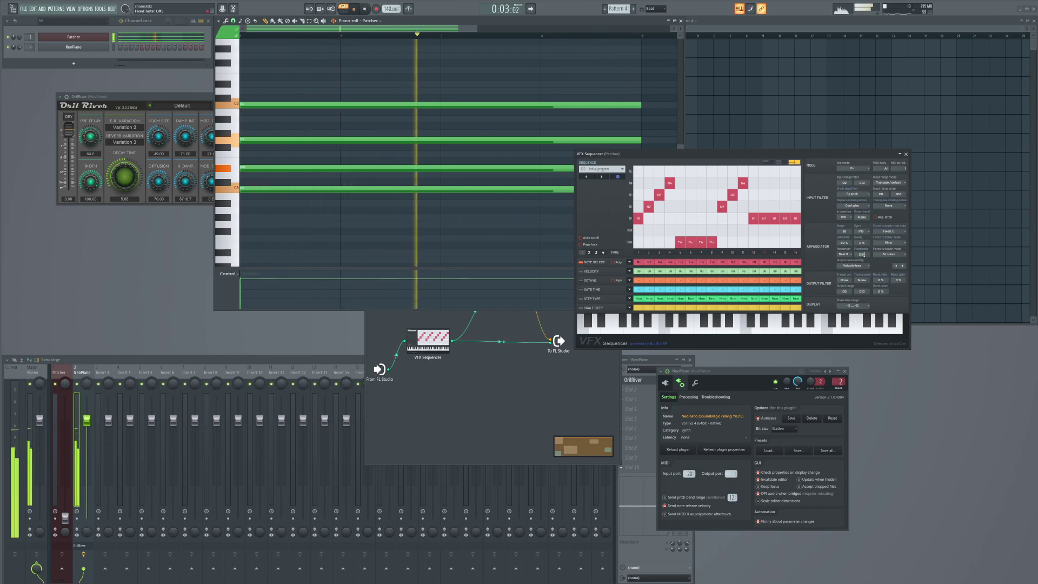
key("space")
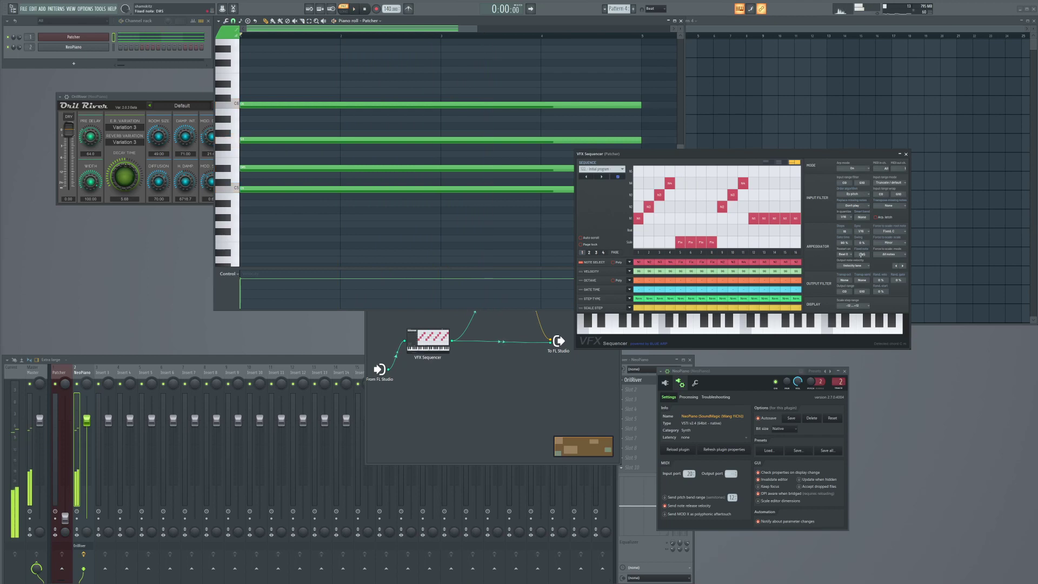
Step: Rearrange the VFX Sequencer and Patcher windows so the sequencer and the Patcher map are both uncovered
right_click(861, 254)
left_click_drag(641, 349, 625, 286)
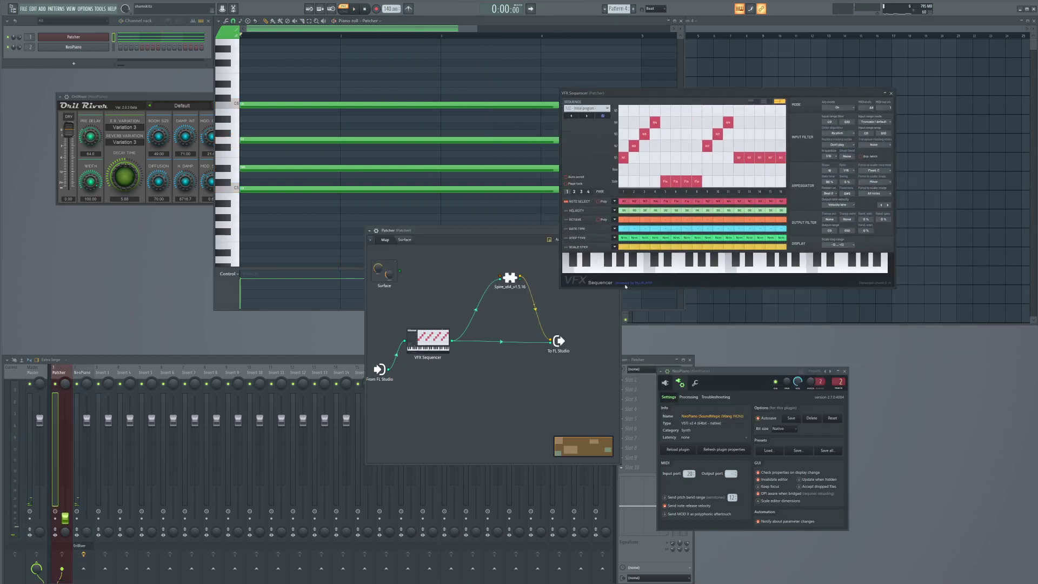
left_click_drag(507, 226, 445, 247)
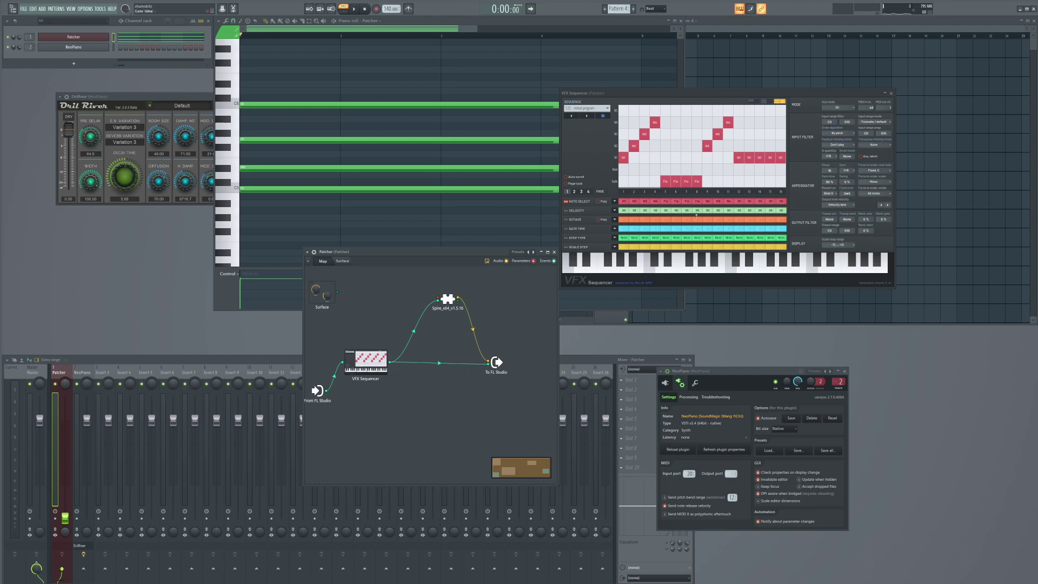
left_click_drag(444, 250, 395, 238)
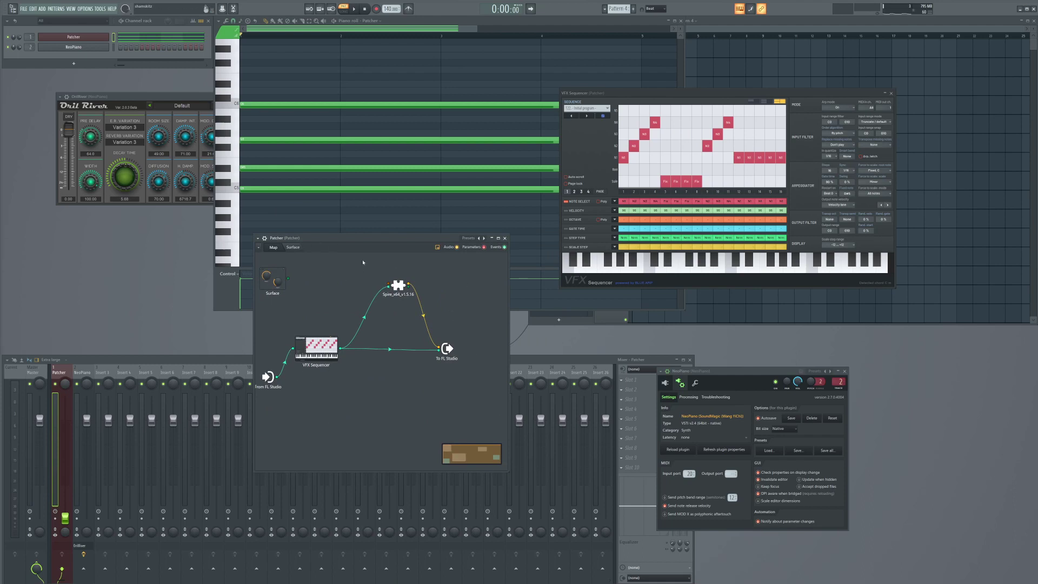
left_click_drag(405, 240, 437, 223)
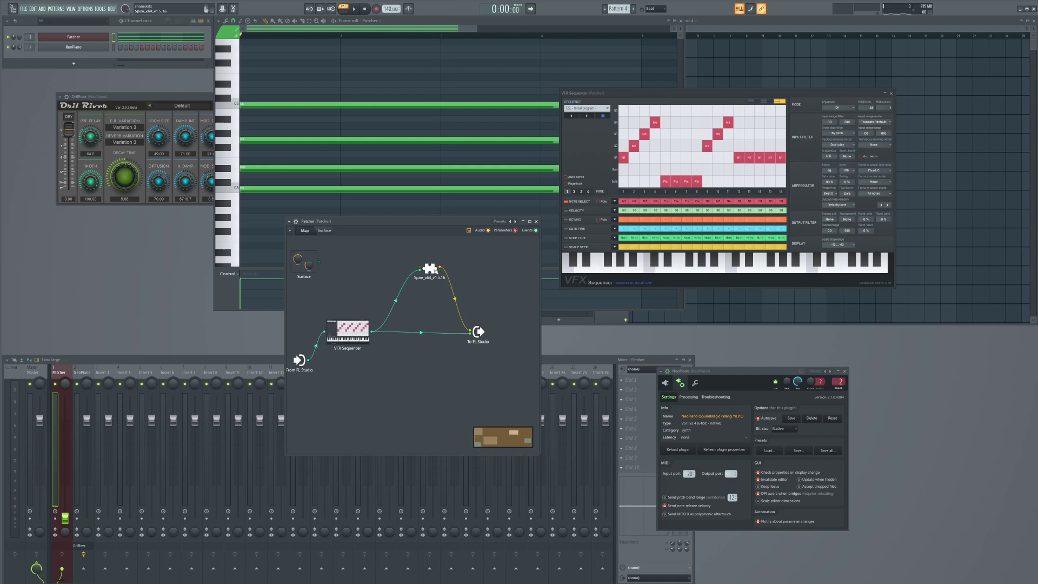
Step: Examine the VFX Sequencer node's input parameters in Patcher and the options of its fixed note control
right_click(427, 271)
key("Escape")
right_click(355, 329)
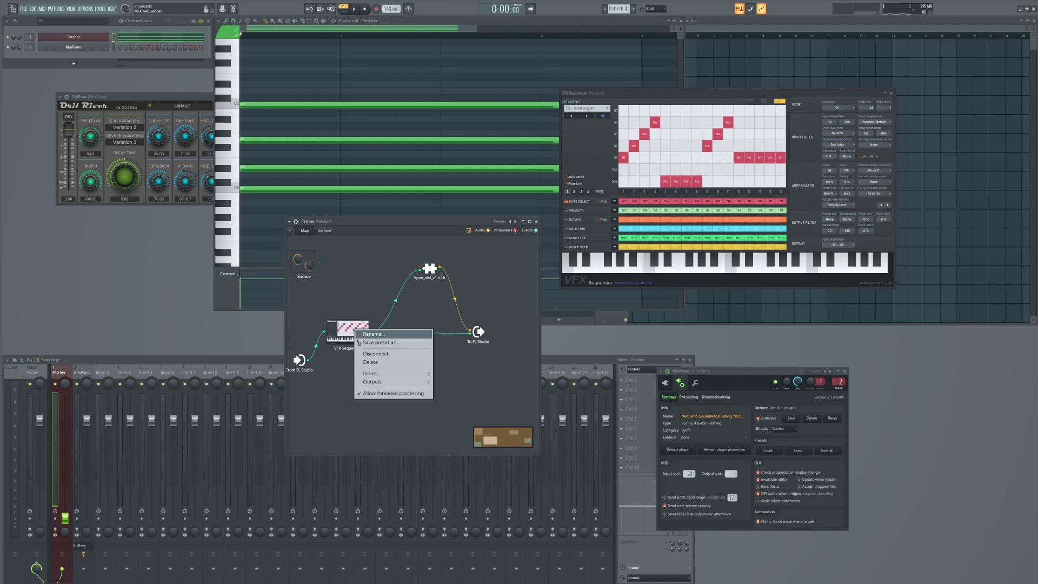
mouse_move(370, 382)
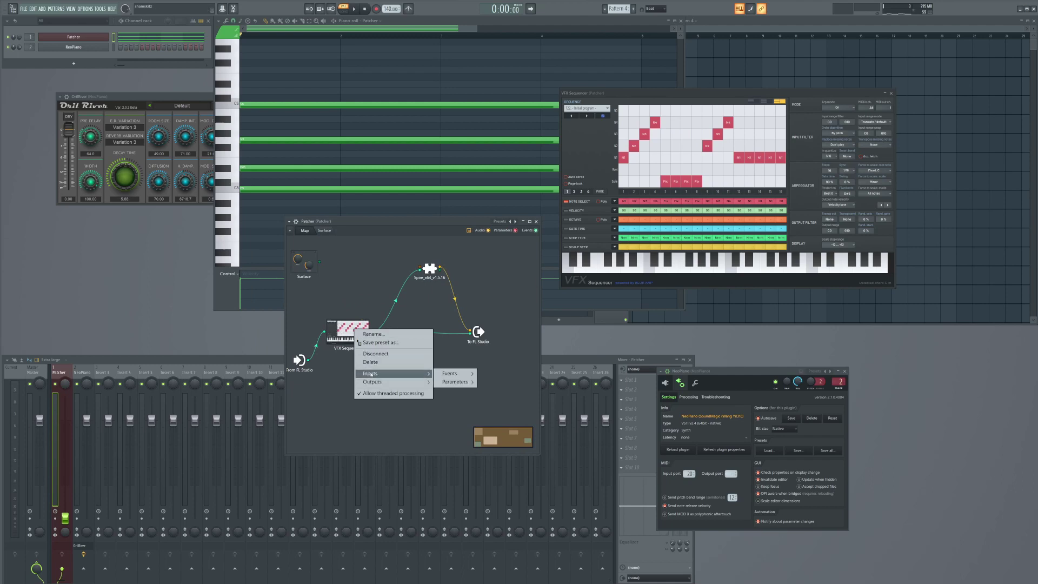
mouse_move(458, 374)
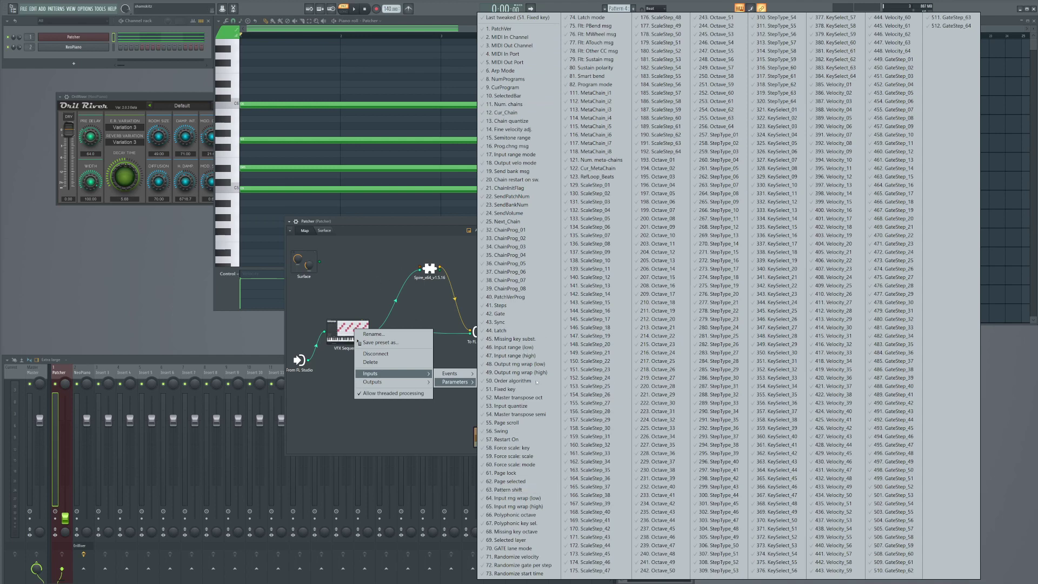
left_click(389, 322)
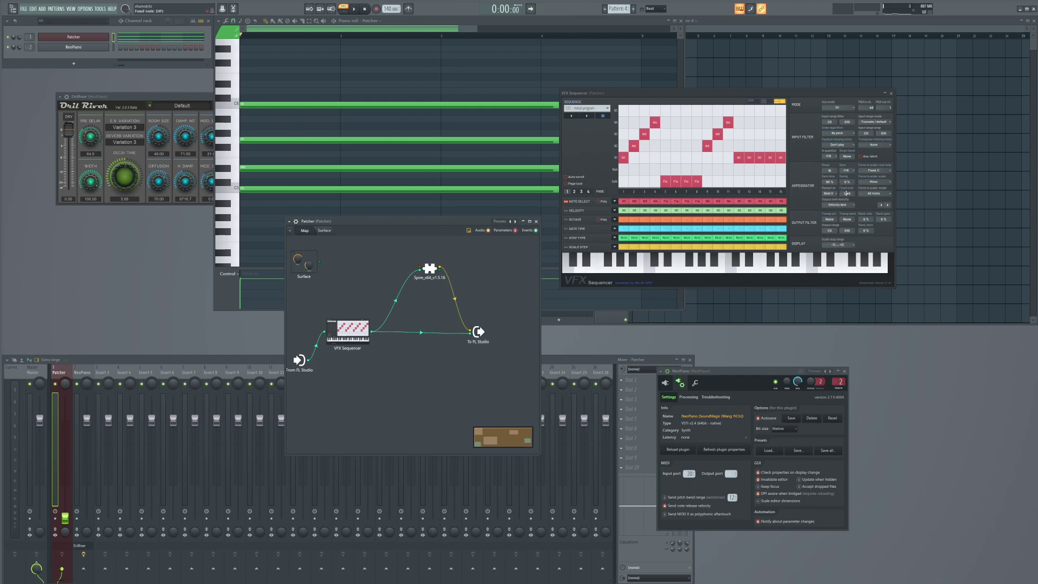
right_click(847, 193)
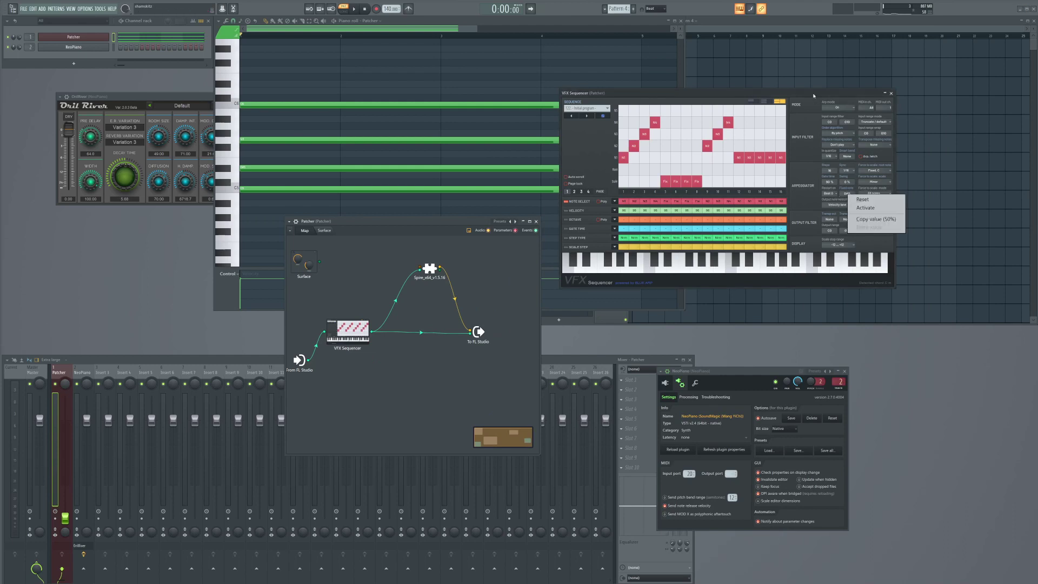
left_click(846, 193)
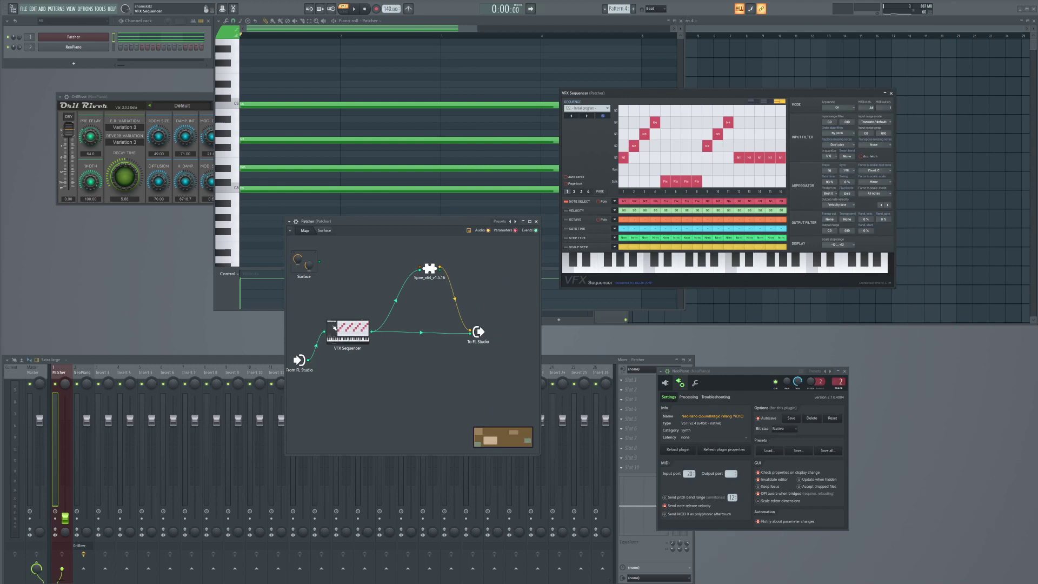
Step: Activate the CurProgram parameter as an input on the VFX Sequencer node in Patcher
right_click(363, 331)
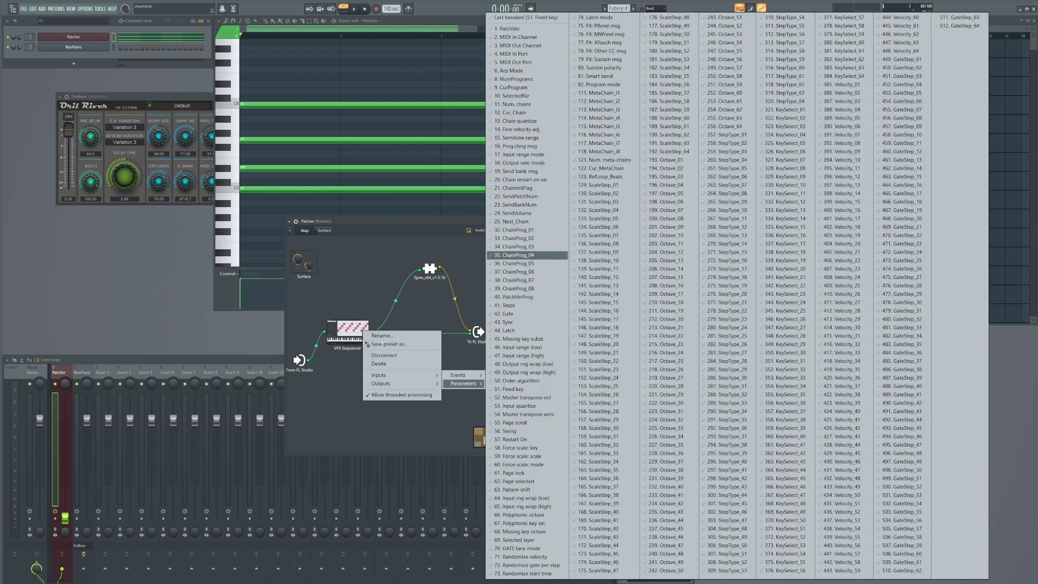
left_click(731, 263)
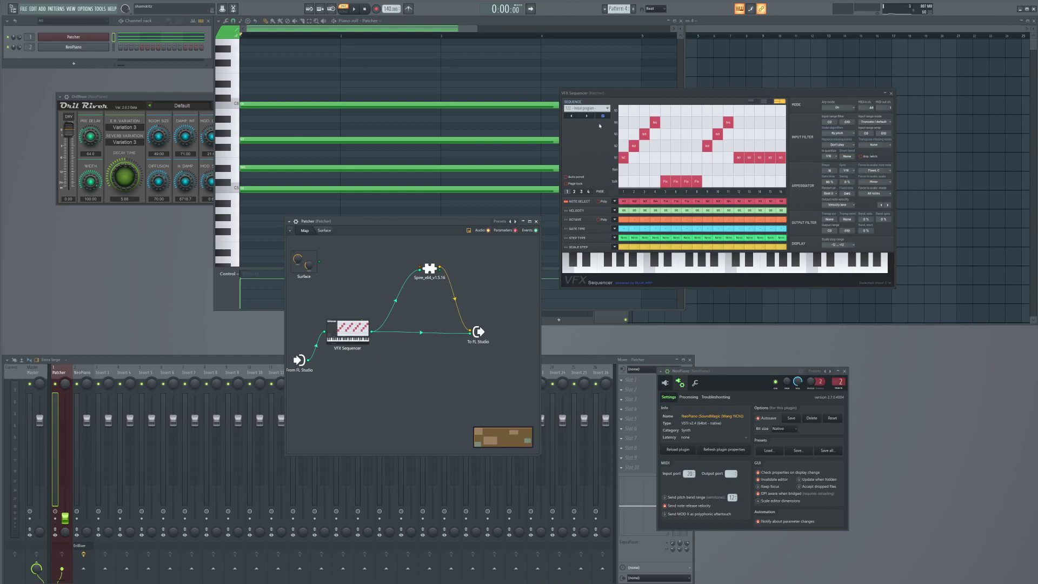
right_click(587, 111)
right_click(325, 333)
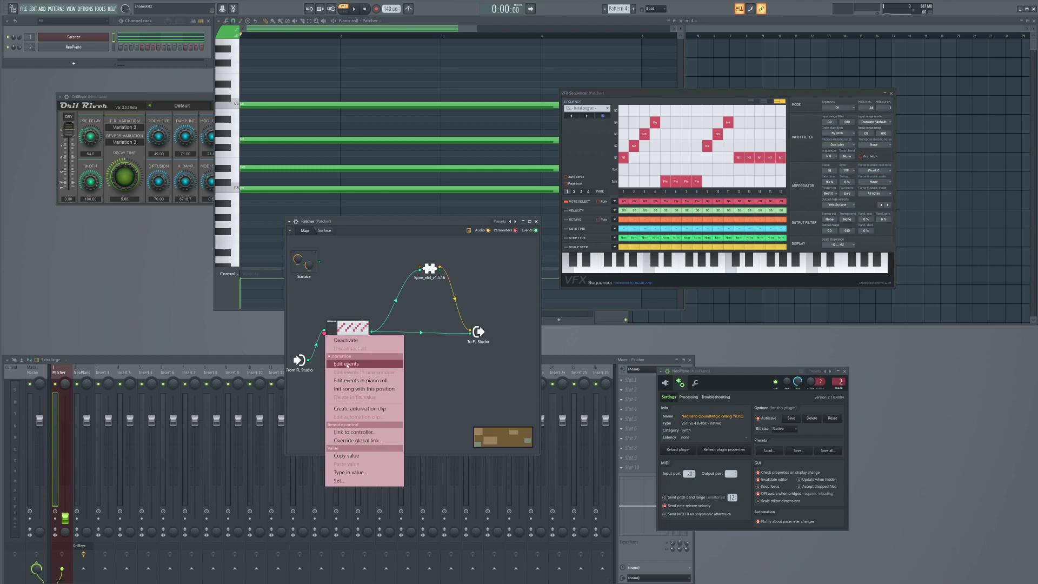
key("Escape")
Step: Paint four consecutive Pattern 4 clips on Track 1 of the Playlist, starting at bar 1
left_click(686, 42)
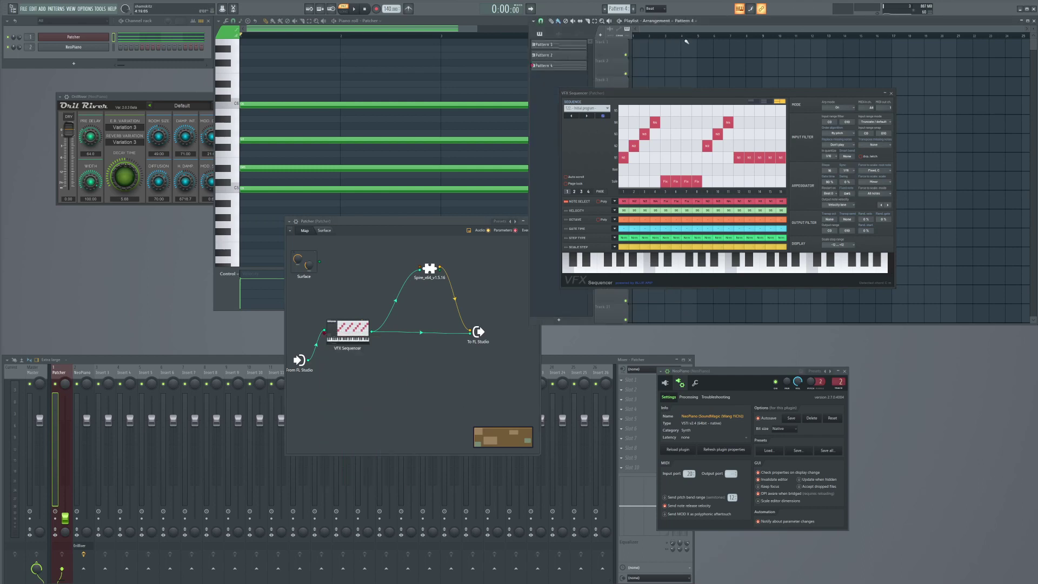
left_click_drag(638, 47, 858, 48)
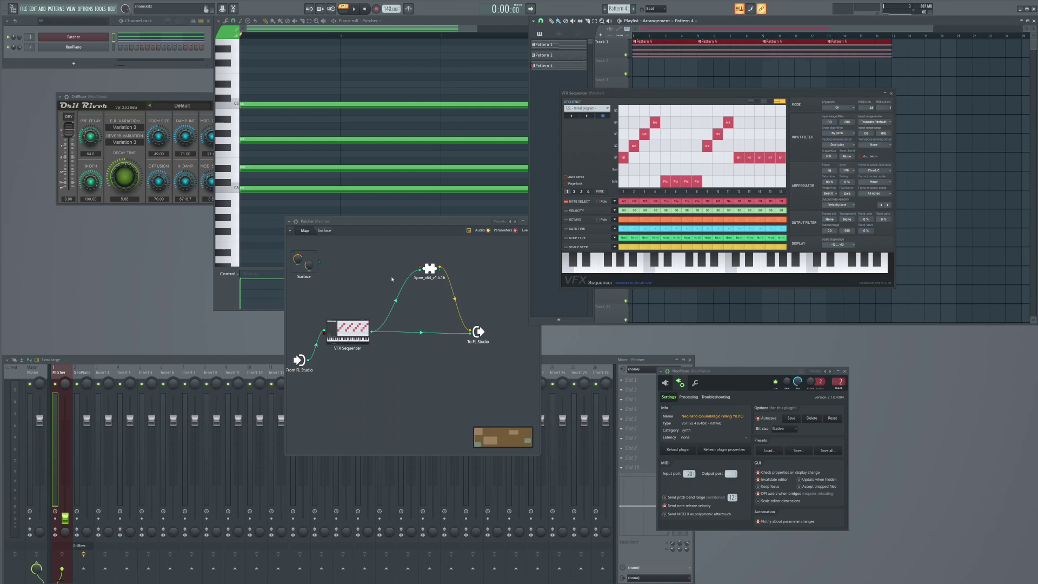
Step: Create the new Pattern 5 and place its clip on Track 2 of the Playlist at bar 1
left_click(412, 430)
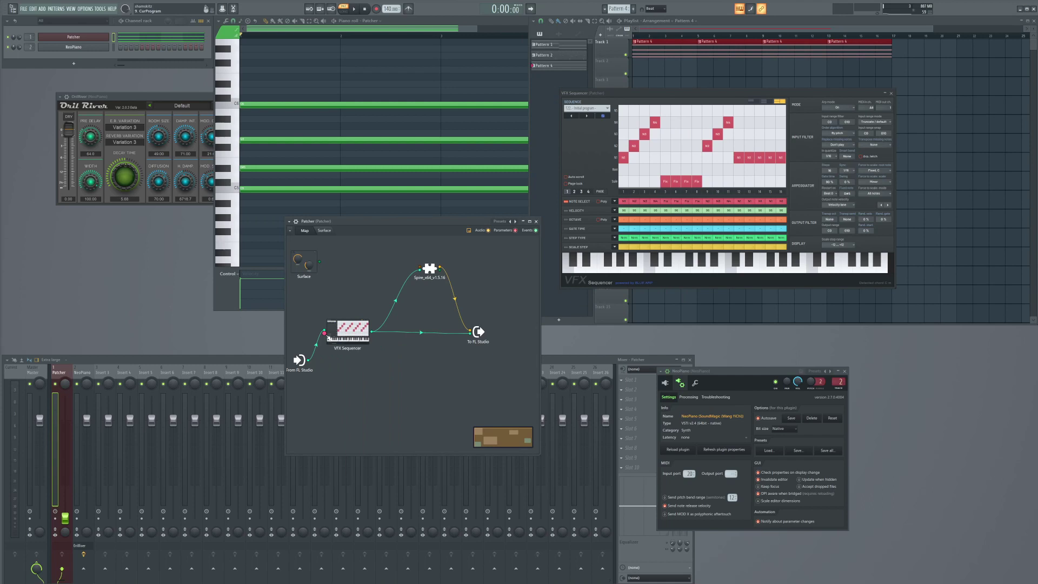
right_click(328, 336)
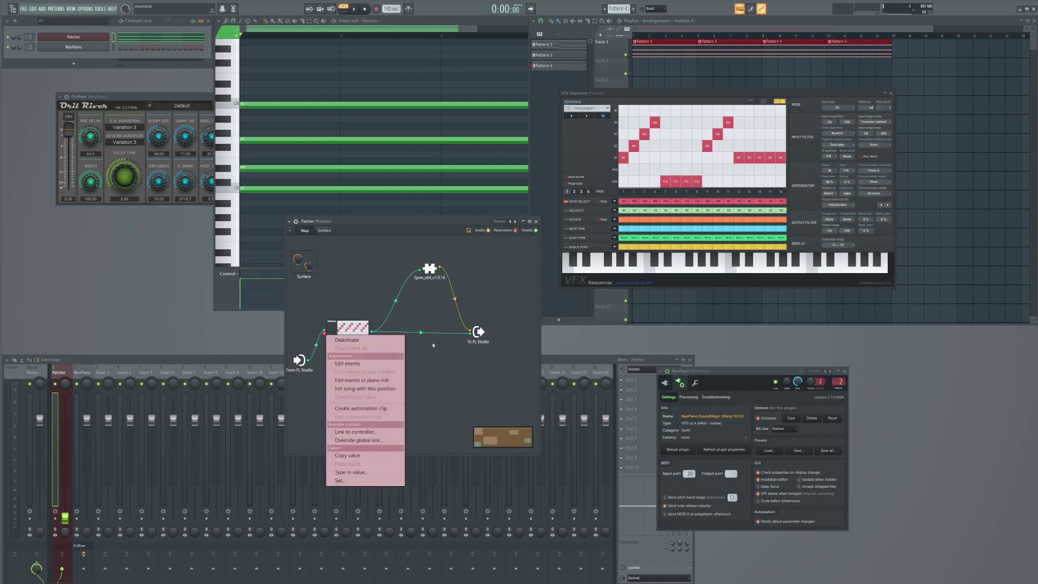
key("Escape")
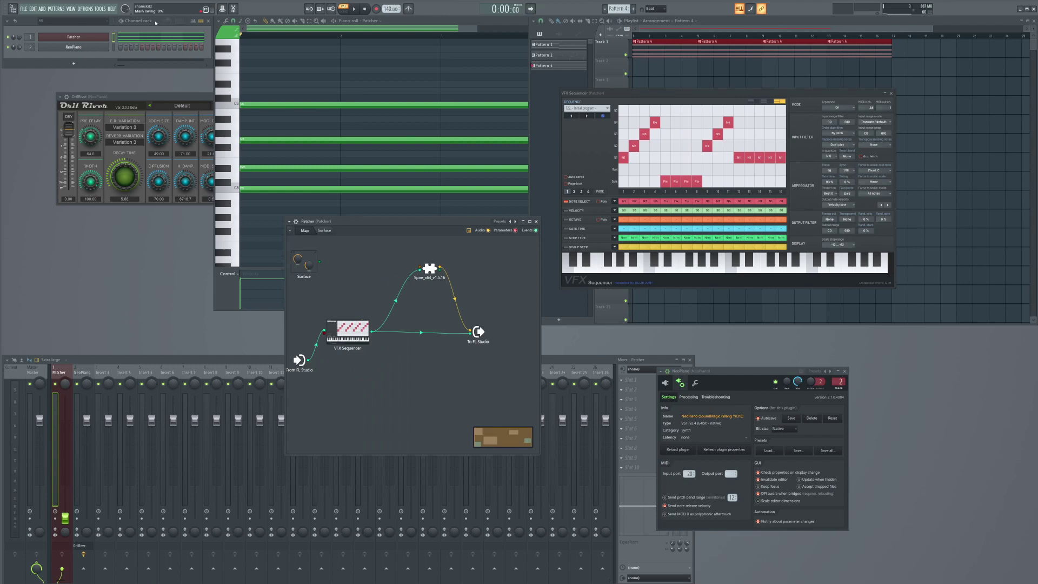
key("F4")
left_click(632, 74)
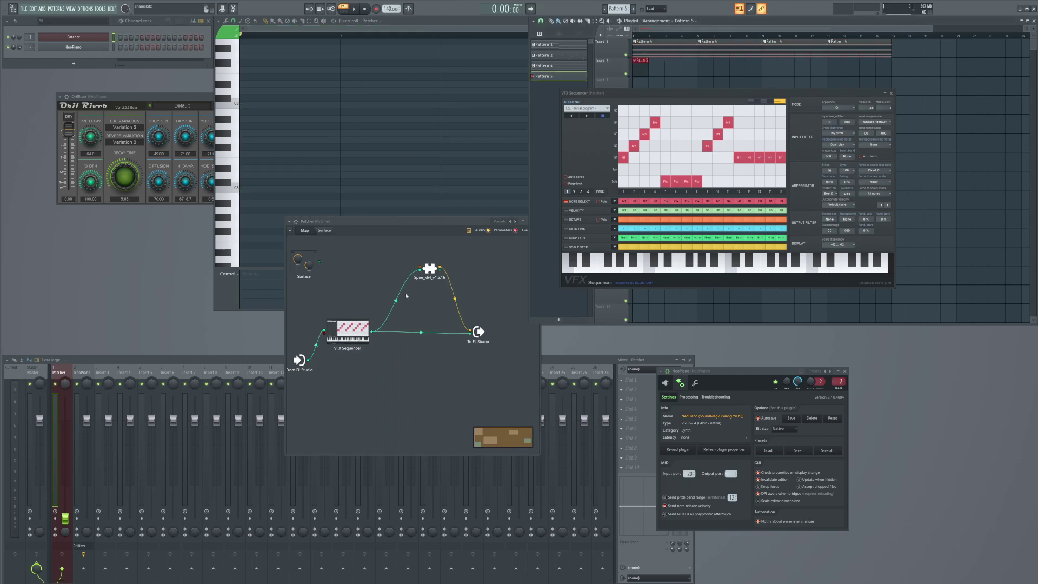
Step: Edit the VFX Sequencer node's CurProgram events in Pattern 5 and fill them at the maximum value
right_click(348, 329)
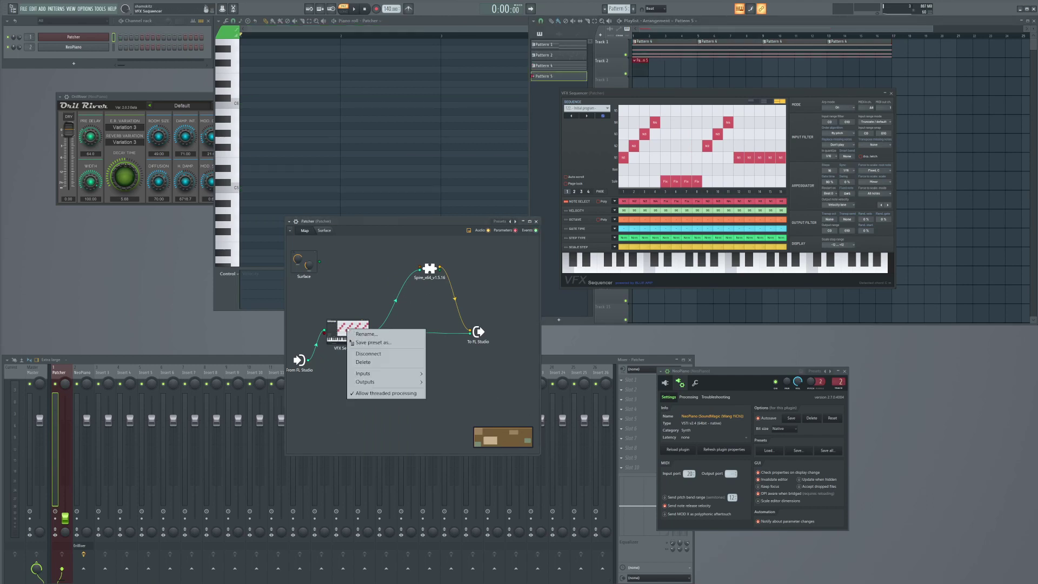
left_click(312, 357)
right_click(324, 334)
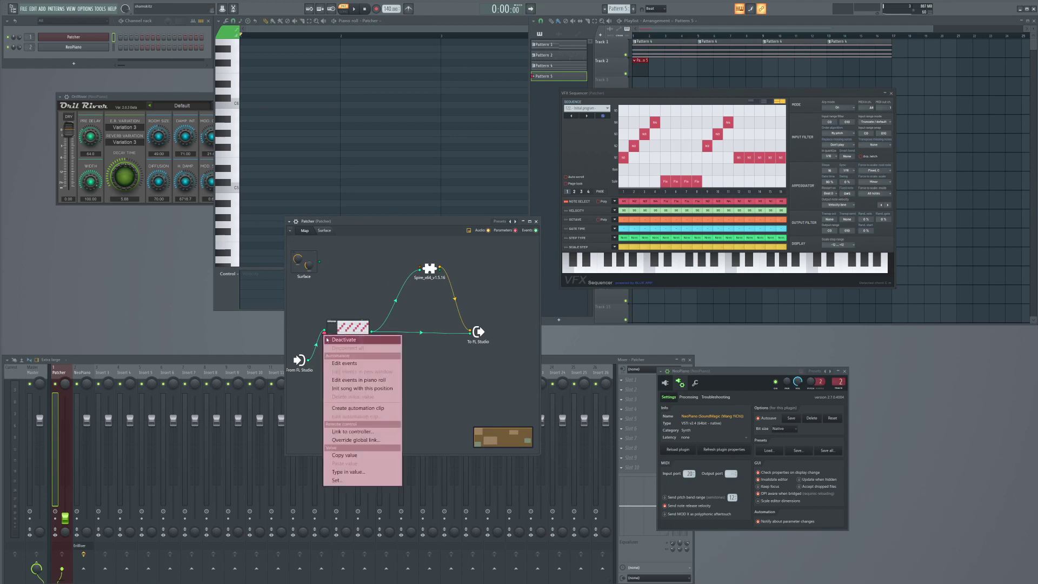
left_click(346, 364)
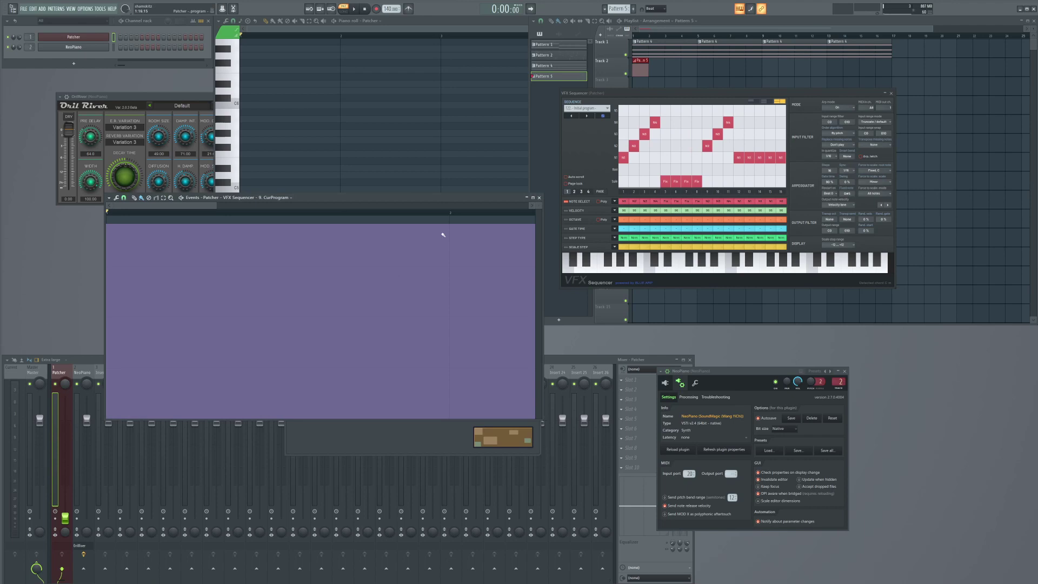
Step: Place a copy of the Pattern 5 clip on Track 2 at bar 13 and make it unique as Pattern 6
left_click(643, 70)
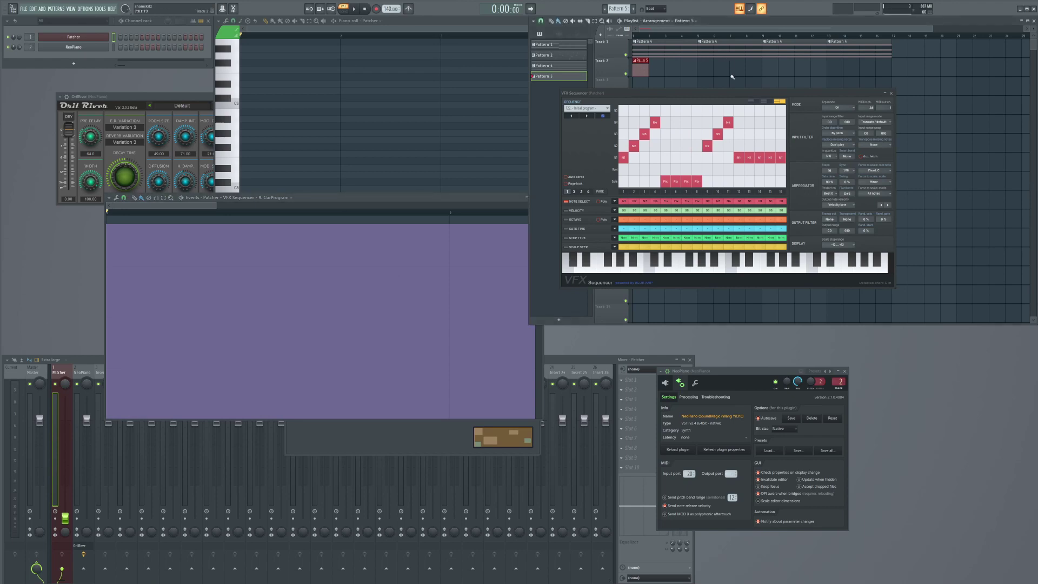
left_click(829, 65)
right_click(832, 60)
left_click(848, 133)
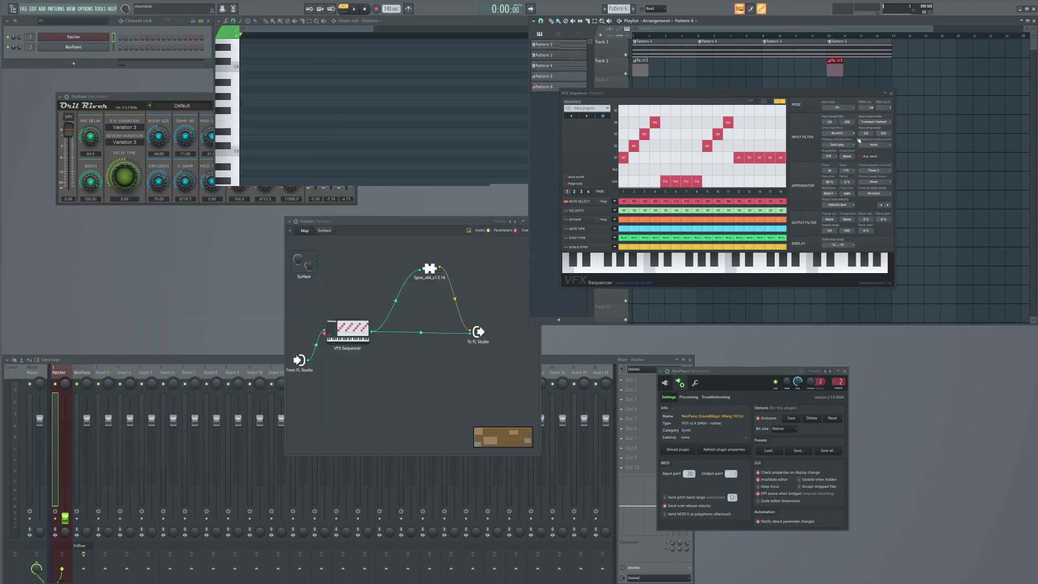
Step: Lower the CurProgram events in Pattern 6 to about a third of the range with snap at Bar
left_click(834, 67)
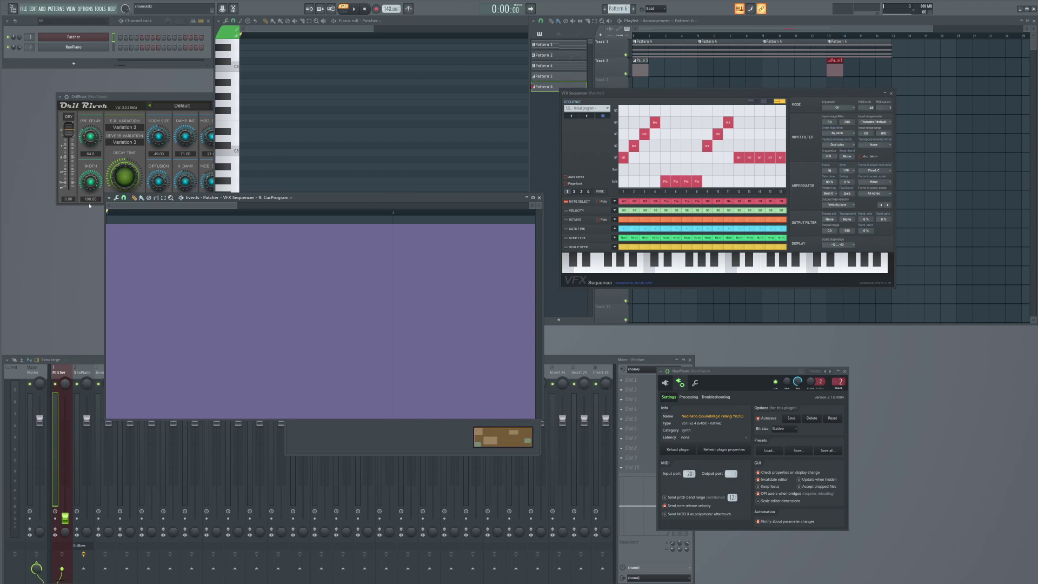
left_click(124, 198)
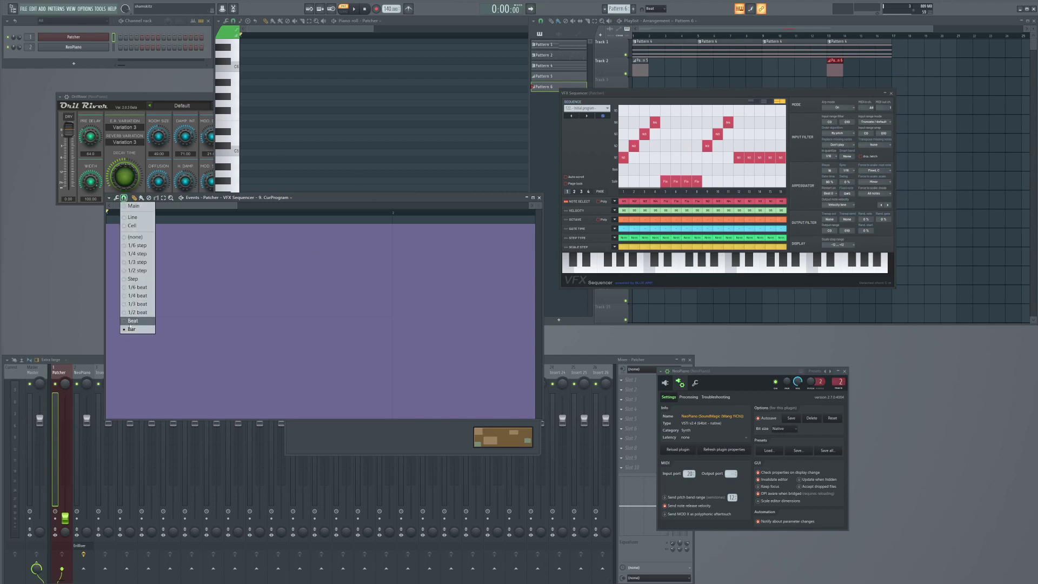
left_click(335, 196)
left_click(280, 379)
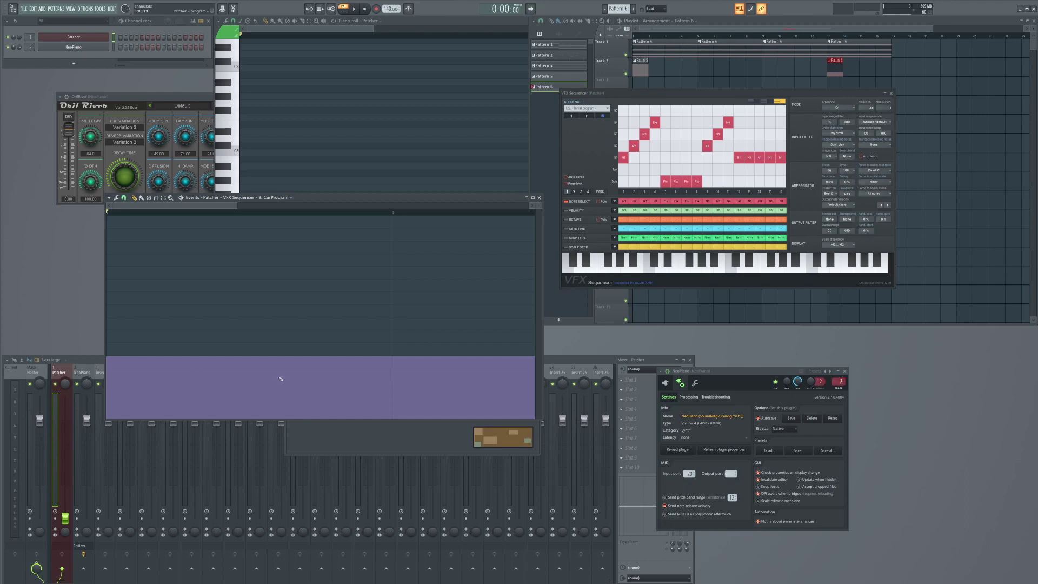
Step: Move the VFX Sequencer window below the Playlist clips, switch to song mode and play the arrangement
left_click(653, 93)
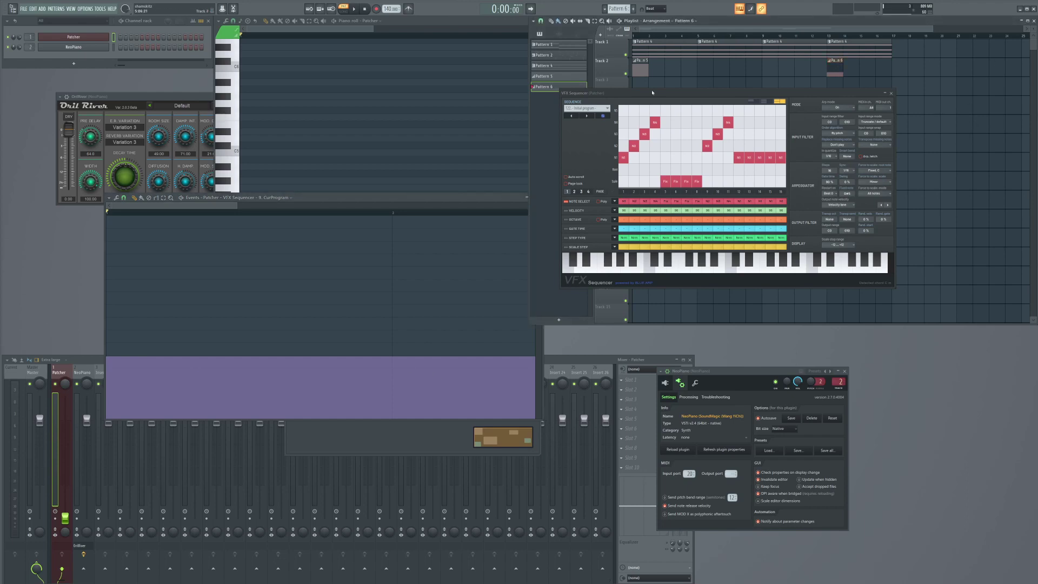
left_click_drag(742, 95, 729, 166)
key("space")
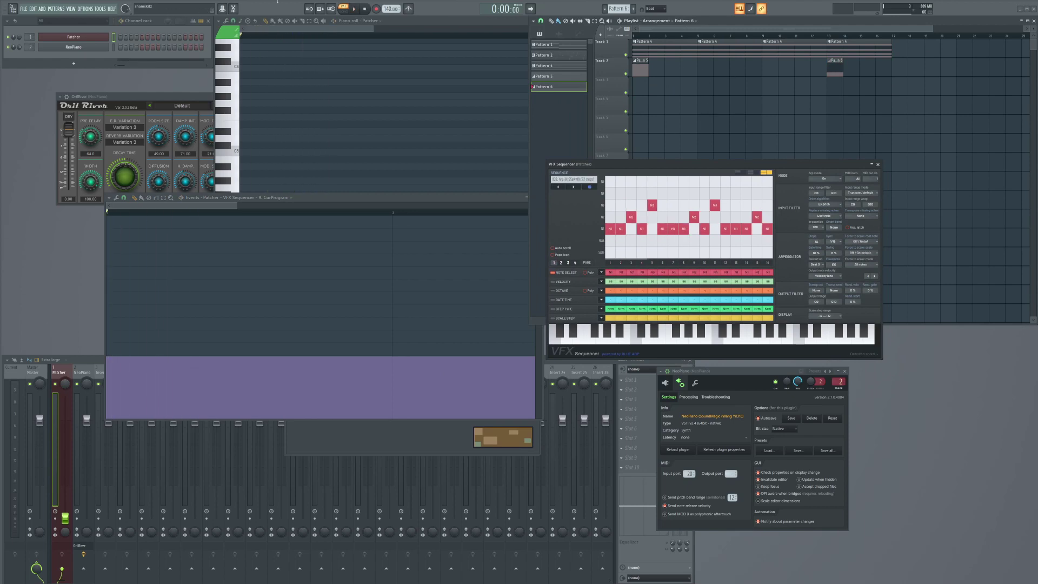
left_click(344, 11)
key("space")
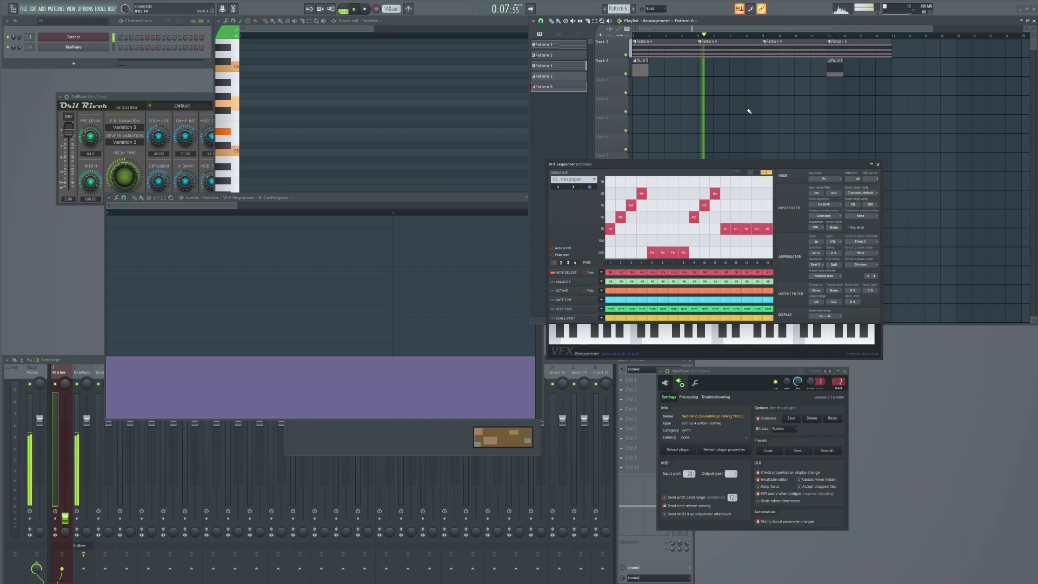
key("space")
Step: Place a Pattern 6 clip at bar 5 and a Pattern 5 clip at bar 9 on Track 2, and play the arrangement
left_click_drag(837, 65, 708, 66)
key("space")
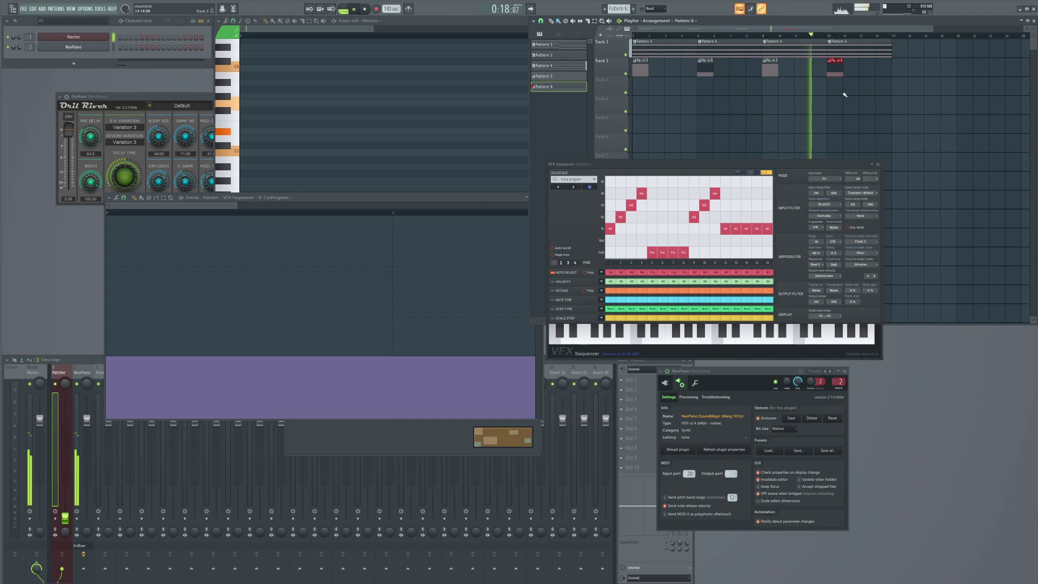
key("space")
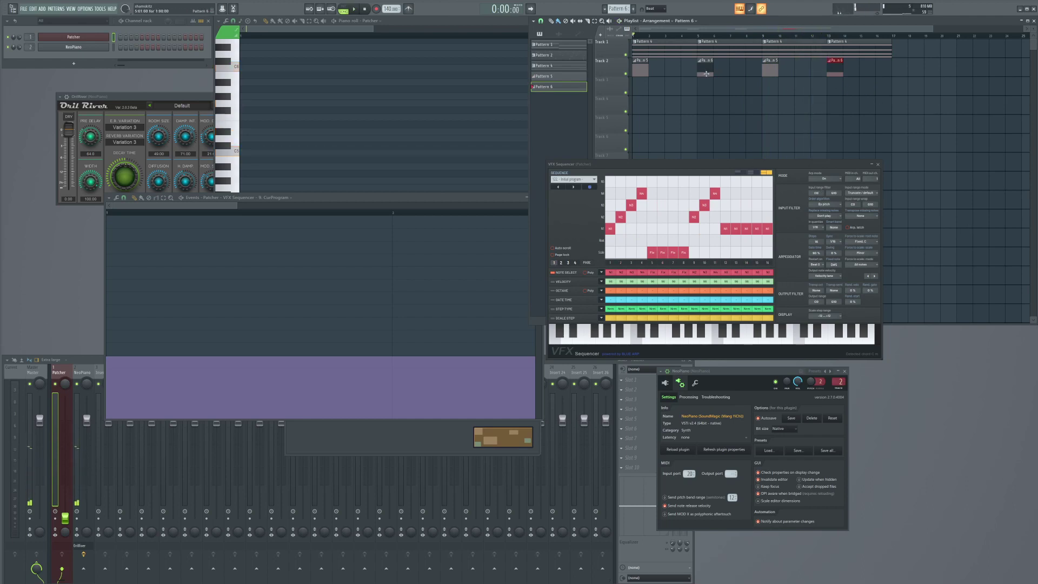
Step: Delete the Track 2 clips at bars 5, 9 and 13
right_click(709, 69)
right_click(834, 69)
right_click(770, 69)
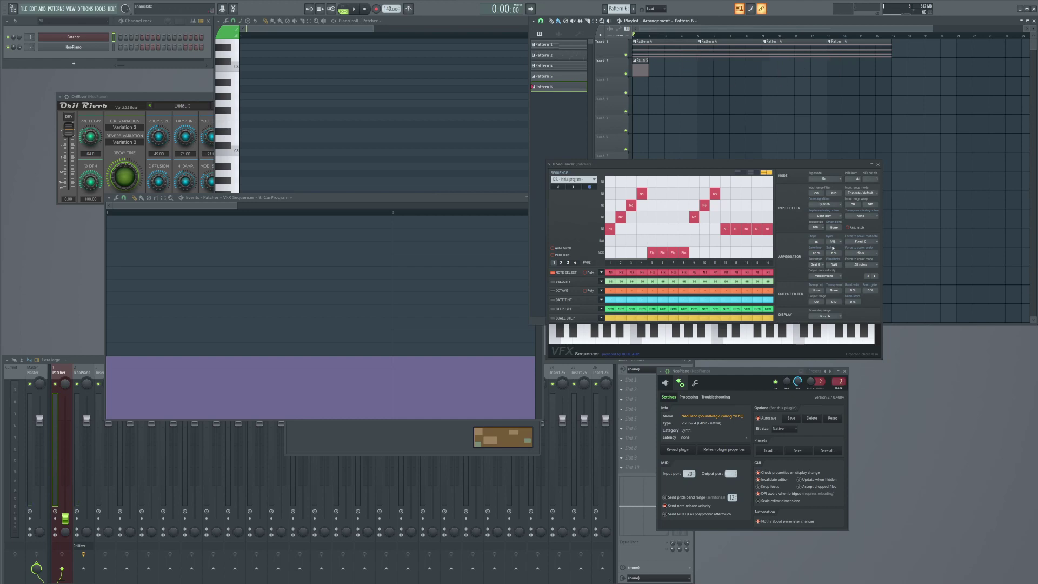
Step: Activate the fixed key parameter of the VFX Sequencer for automation
right_click(834, 264)
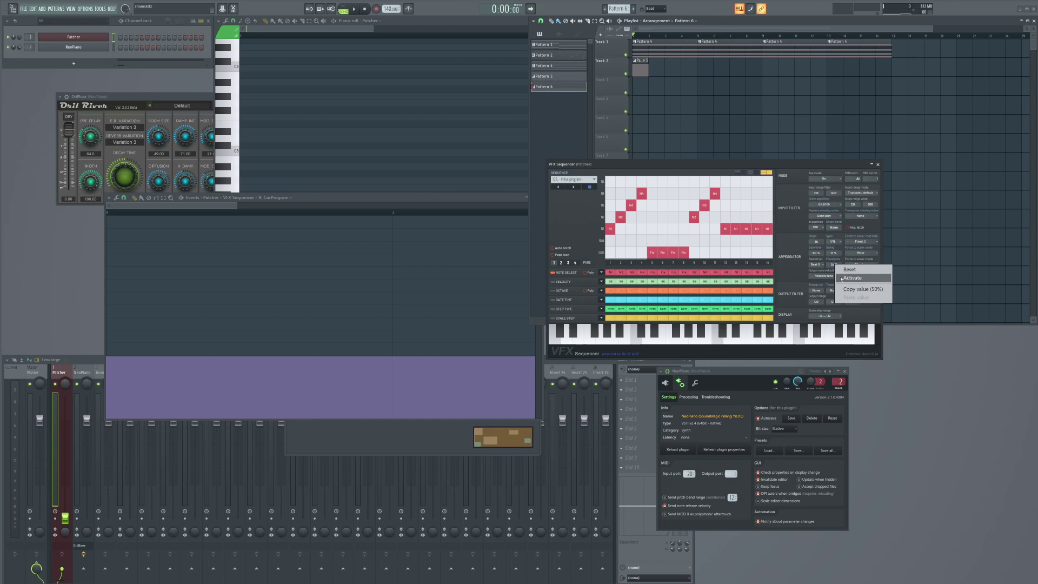
left_click(852, 277)
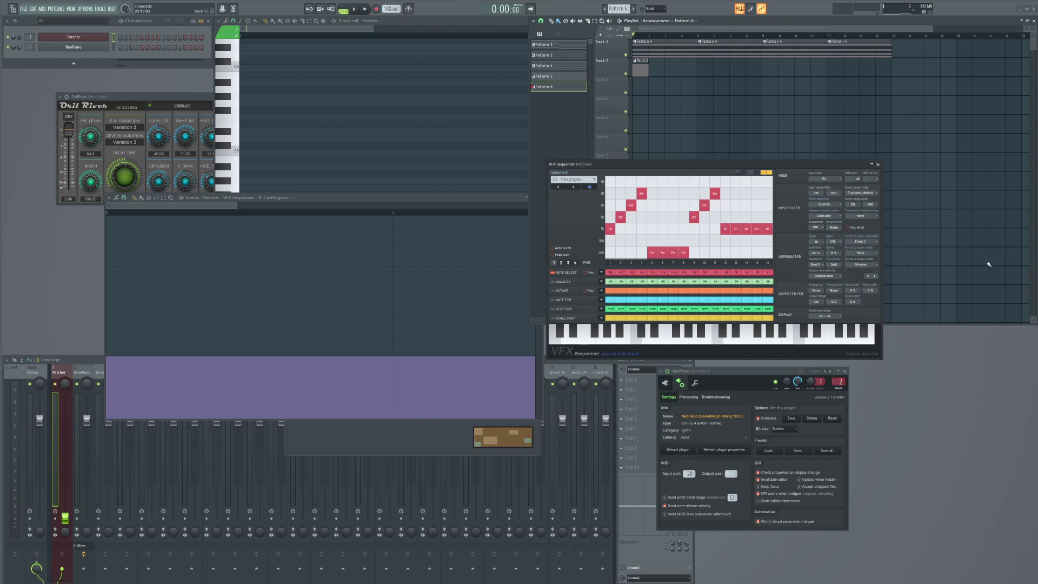
right_click(833, 264)
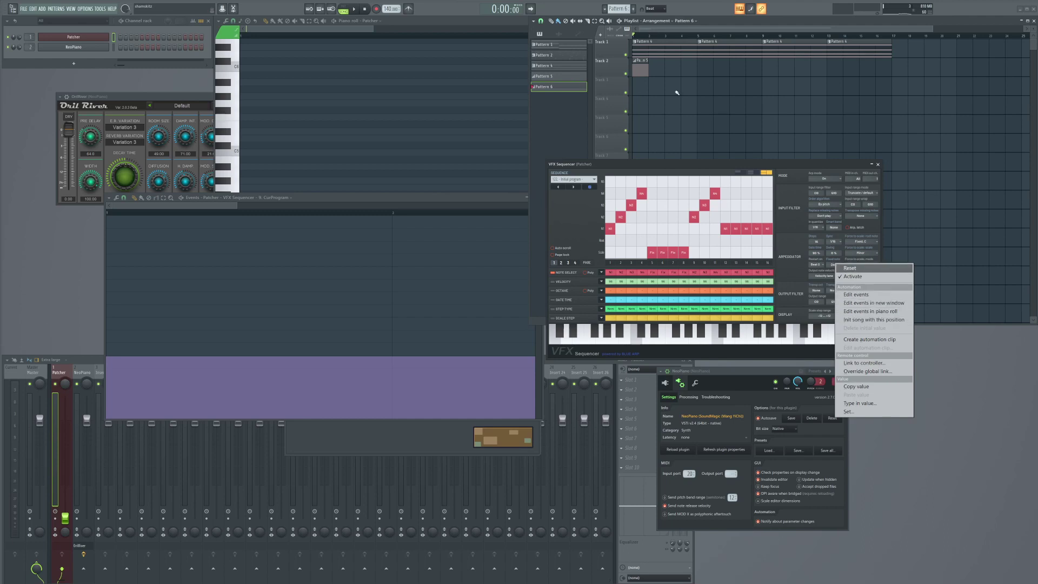
left_click(405, 59)
Step: Create Pattern 7, place it on Track 3 at bar 1, and open its fixed key events for editing
key("F4")
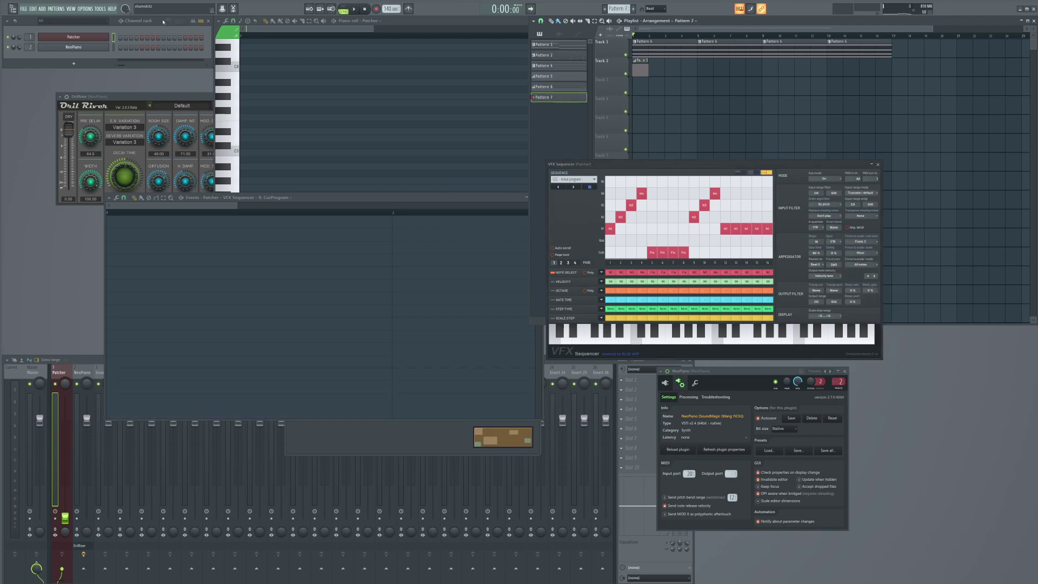
left_click(635, 85)
right_click(835, 264)
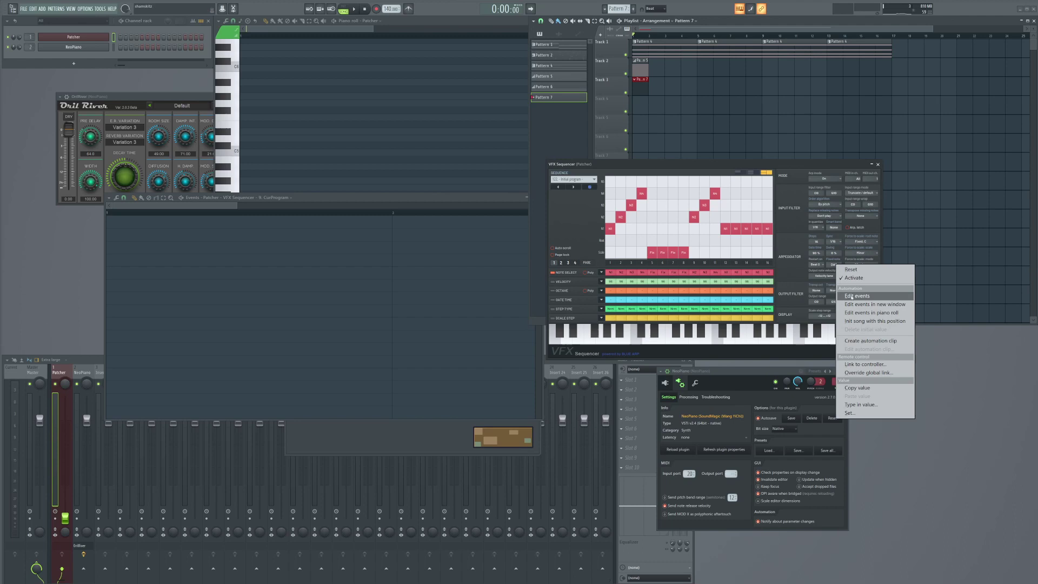
left_click(865, 296)
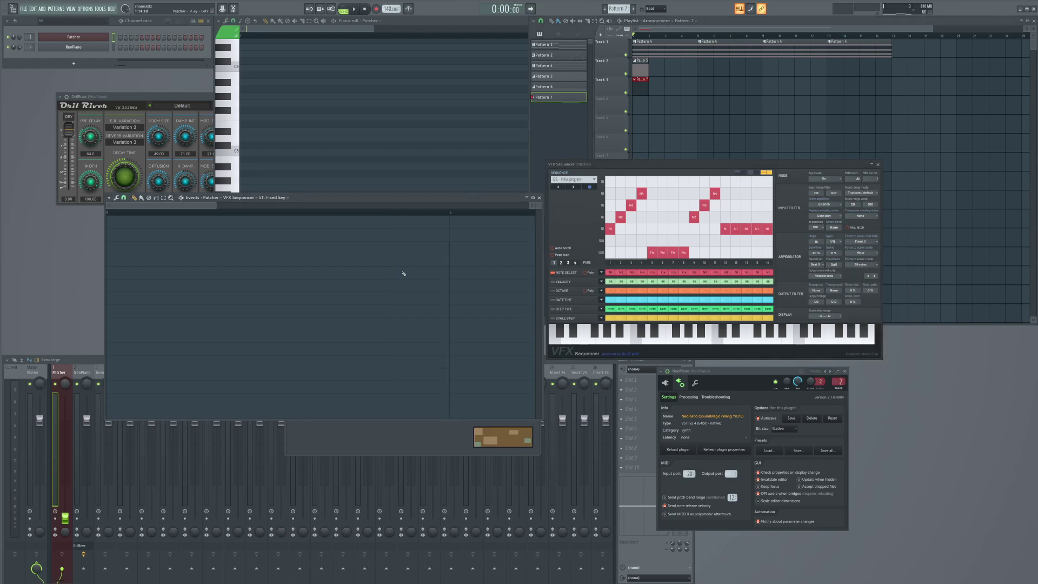
Step: Draw a gradually rising, stepped series of fixed key events in Pattern 7 across about 17 bars
scroll(415, 310, "down", 2)
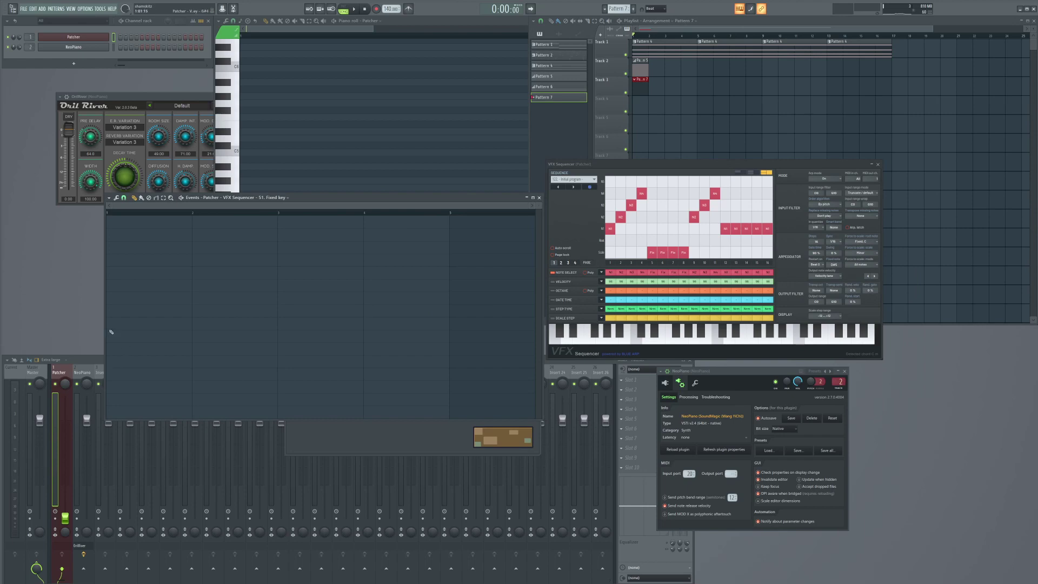
left_click_drag(112, 335, 534, 301)
scroll(410, 308, "down", 2)
left_click_drag(338, 303, 534, 294)
scroll(402, 302, "down", 1)
mouse_move(468, 290)
left_mouse_down()
mouse_move(104, 335)
mouse_move(464, 295)
mouse_move(130, 331)
left_mouse_up()
Step: Play the arrangement with the fixed key automation, close the event editor, and reposition the VFX Sequencer window
key("space")
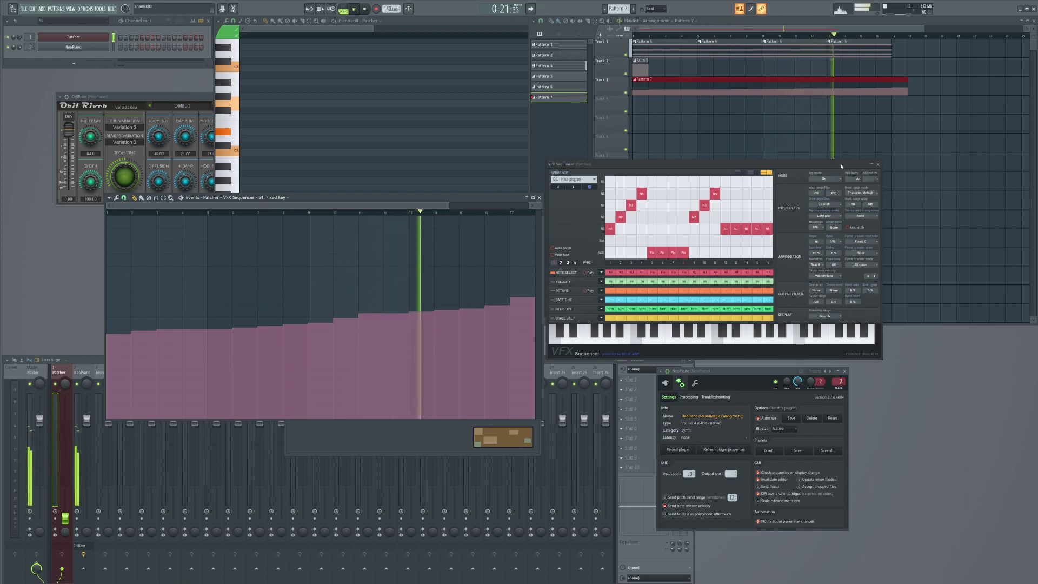
left_click(539, 198)
key("space")
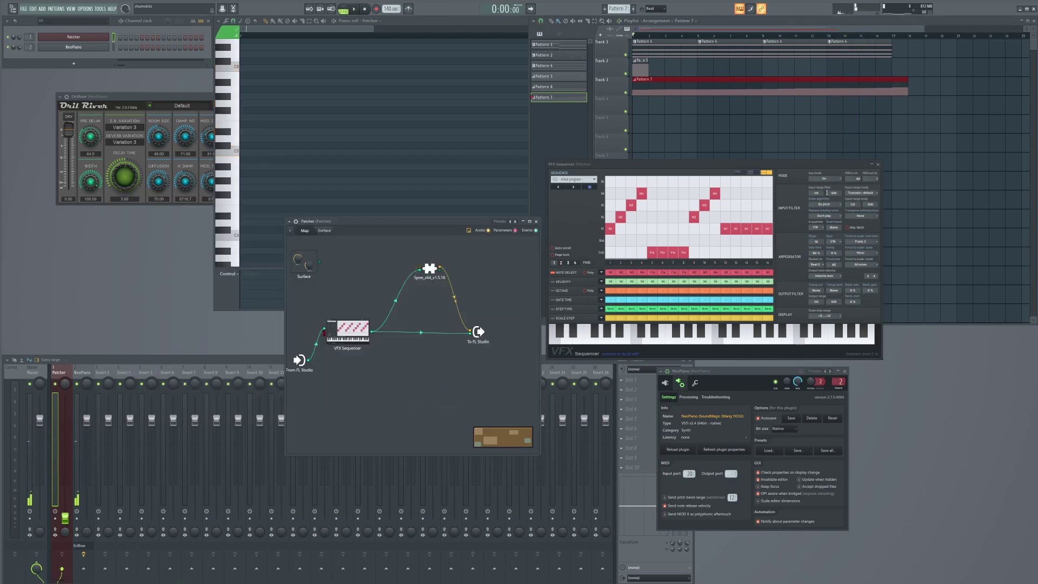
left_click_drag(691, 165, 668, 133)
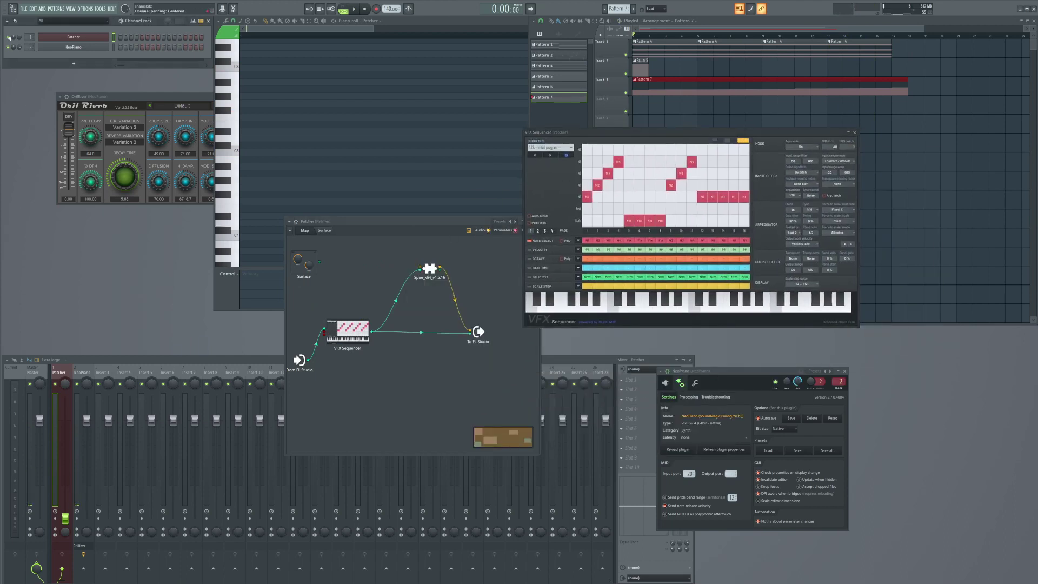
Step: Start a new empty project in place of the current arpeggio project
left_click(26, 10)
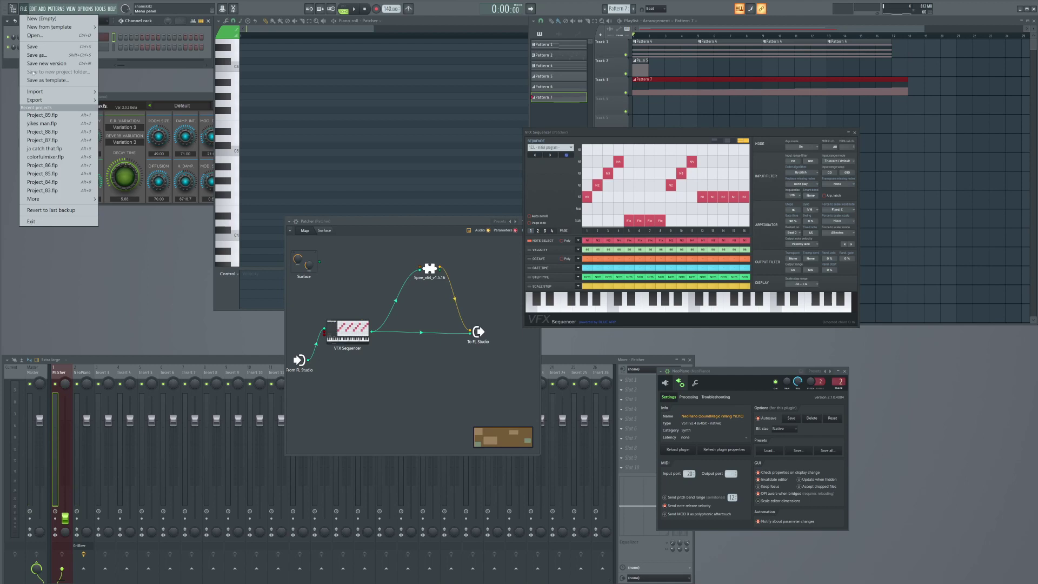
mouse_move(44, 93)
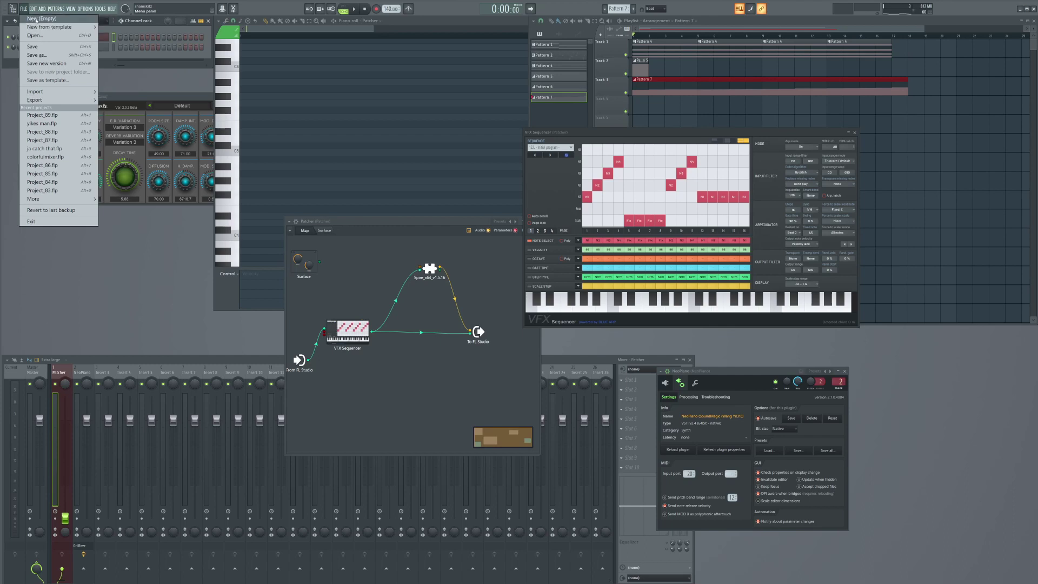
left_click(36, 19)
left_click(527, 323)
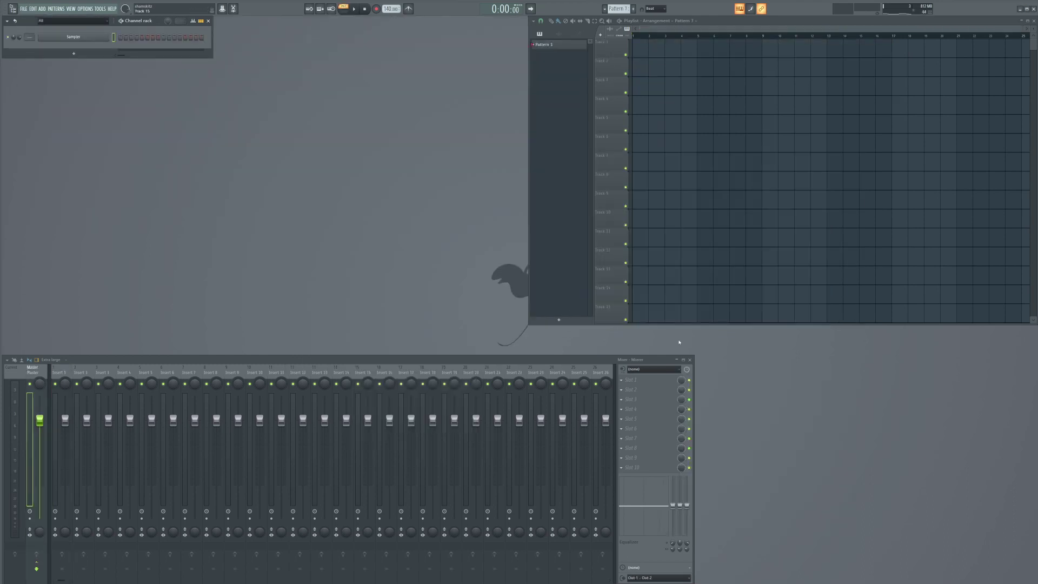
Step: Replace the Sampler channel with the Pneuma Pro synth and move its window to the centre of the workspace
right_click(80, 41)
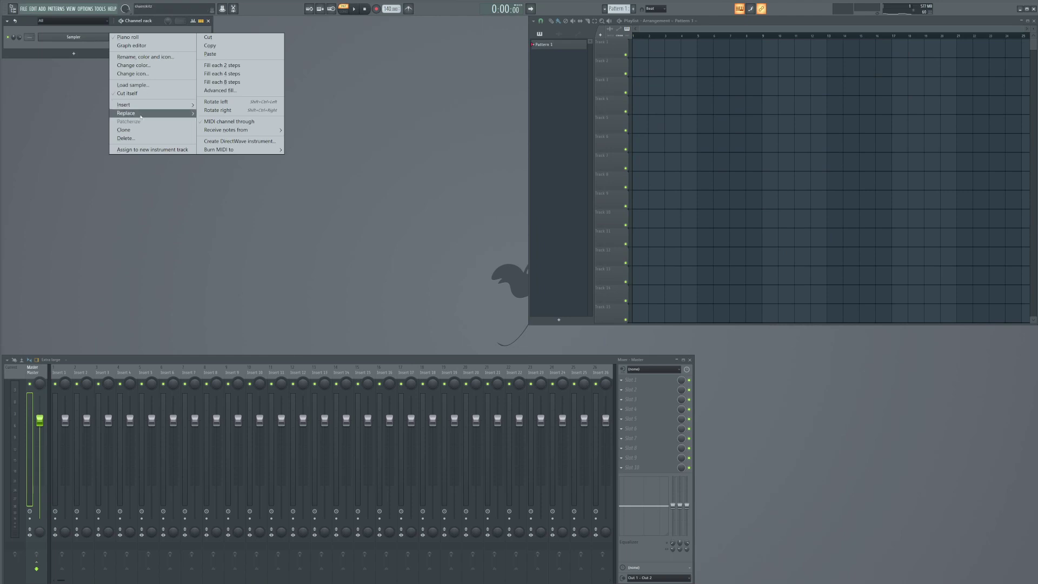
mouse_move(138, 114)
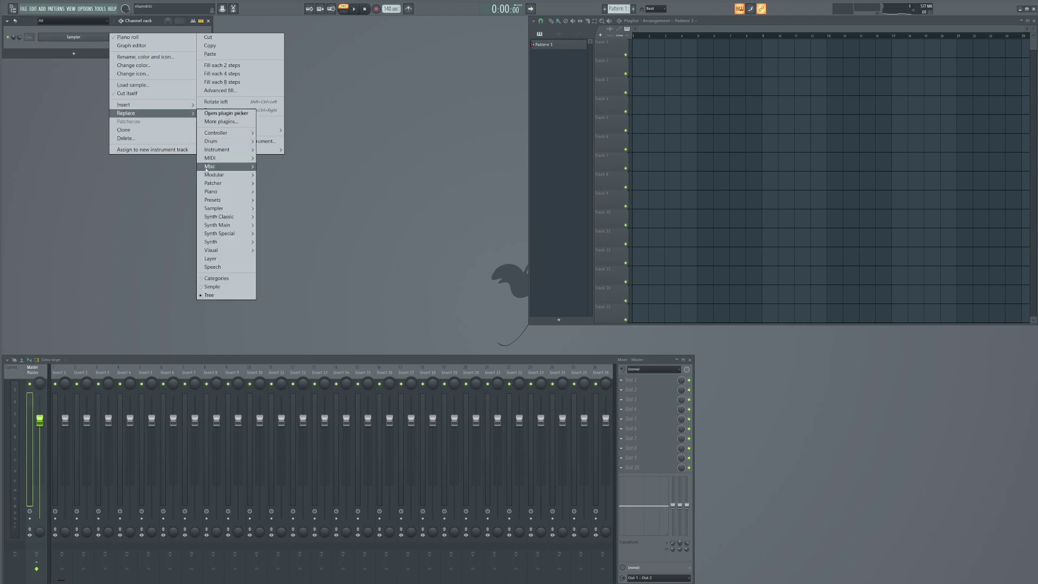
mouse_move(209, 159)
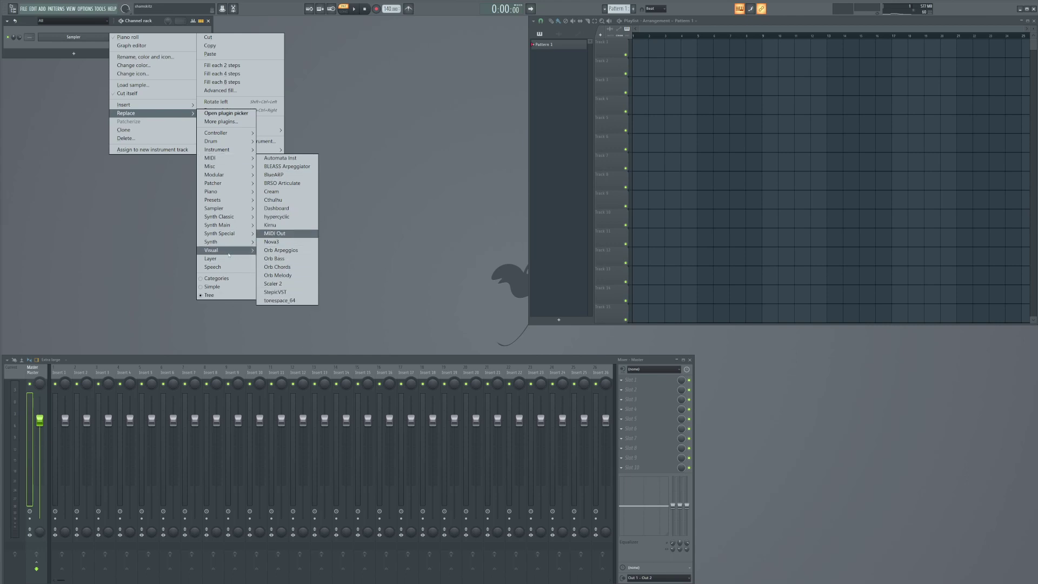
mouse_move(229, 167)
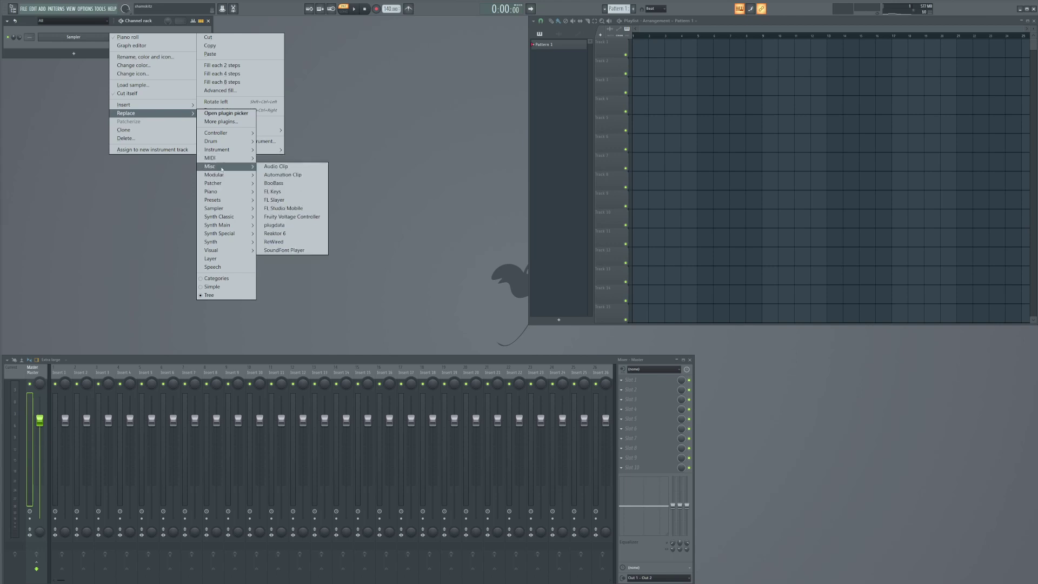
mouse_move(219, 225)
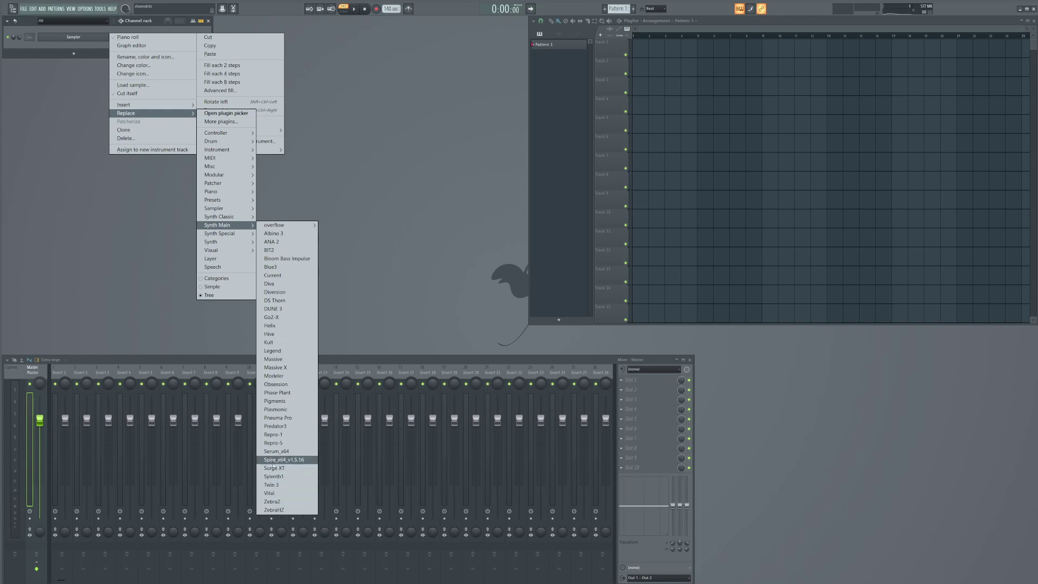
left_click(277, 418)
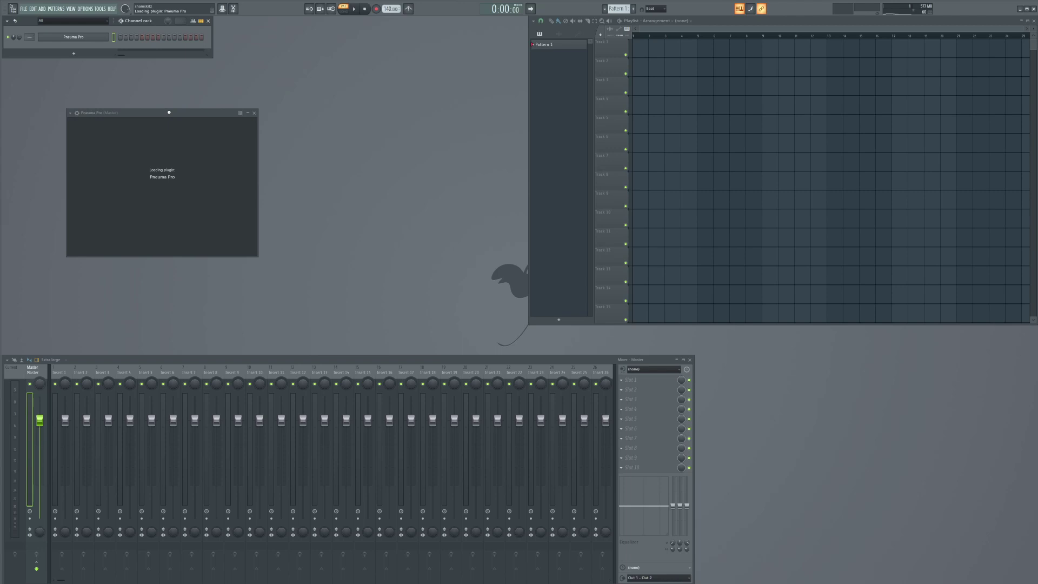
left_click_drag(168, 112, 471, 145)
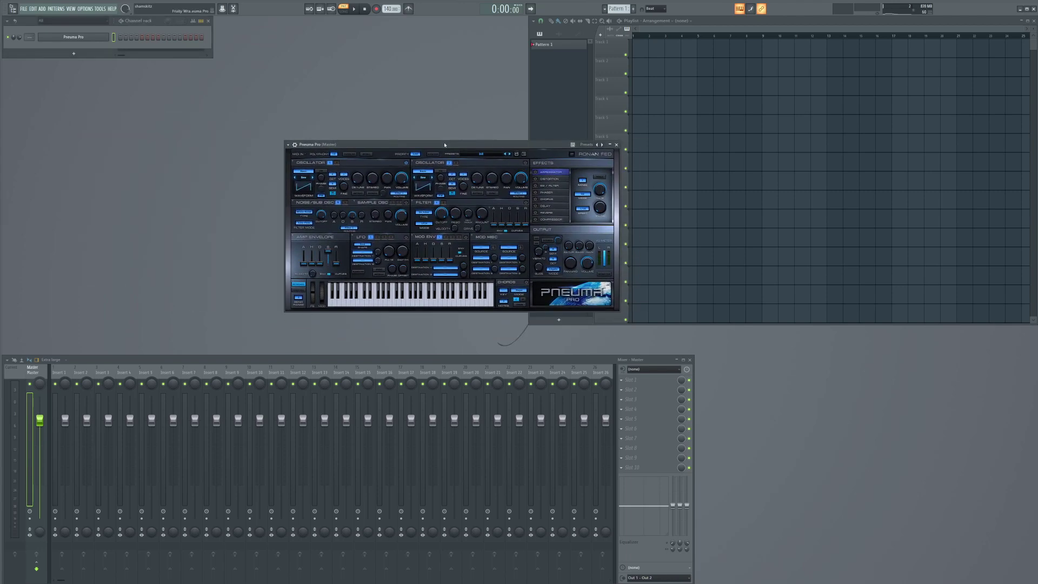
Step: Load the ARP Acid 03 preset from Pneuma Pro's Arpeggiator category
left_click(488, 156)
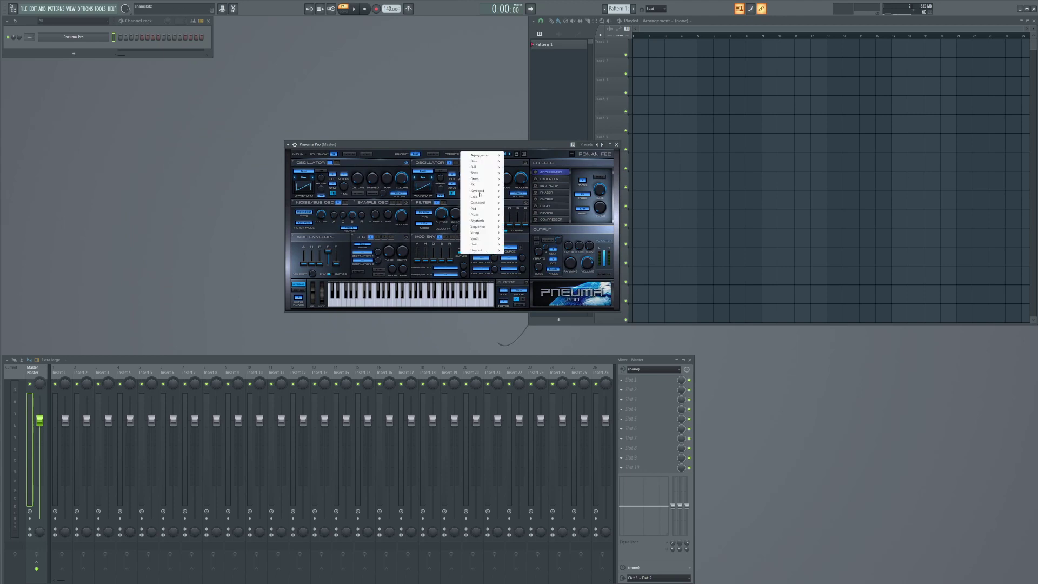
mouse_move(480, 221)
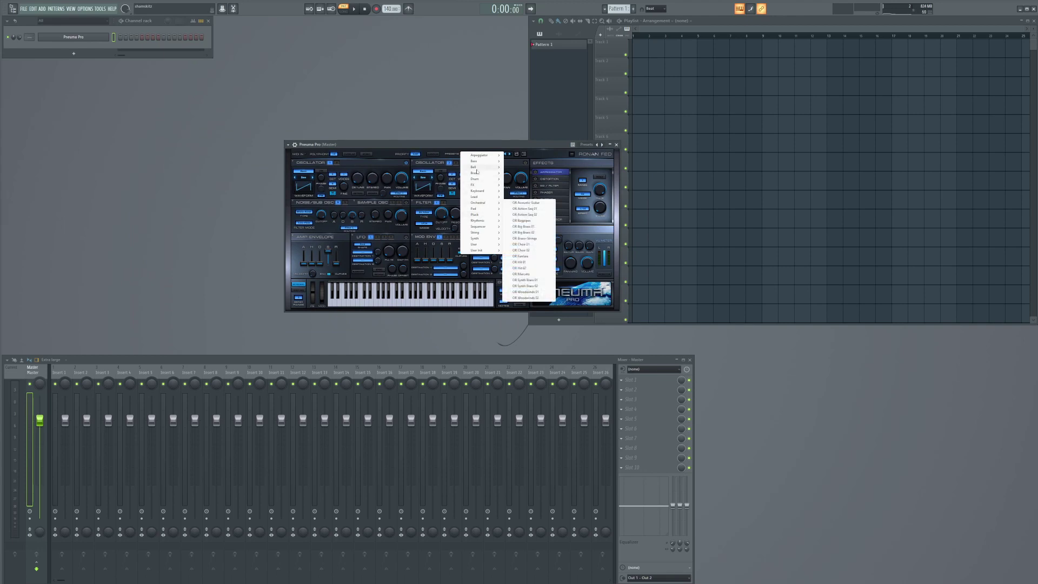
mouse_move(479, 180)
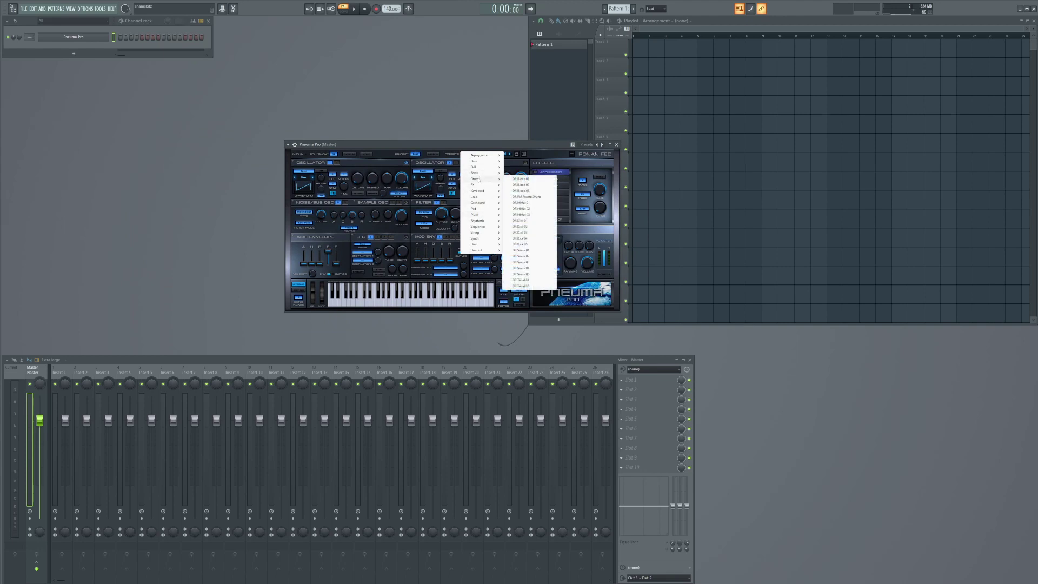
mouse_move(484, 157)
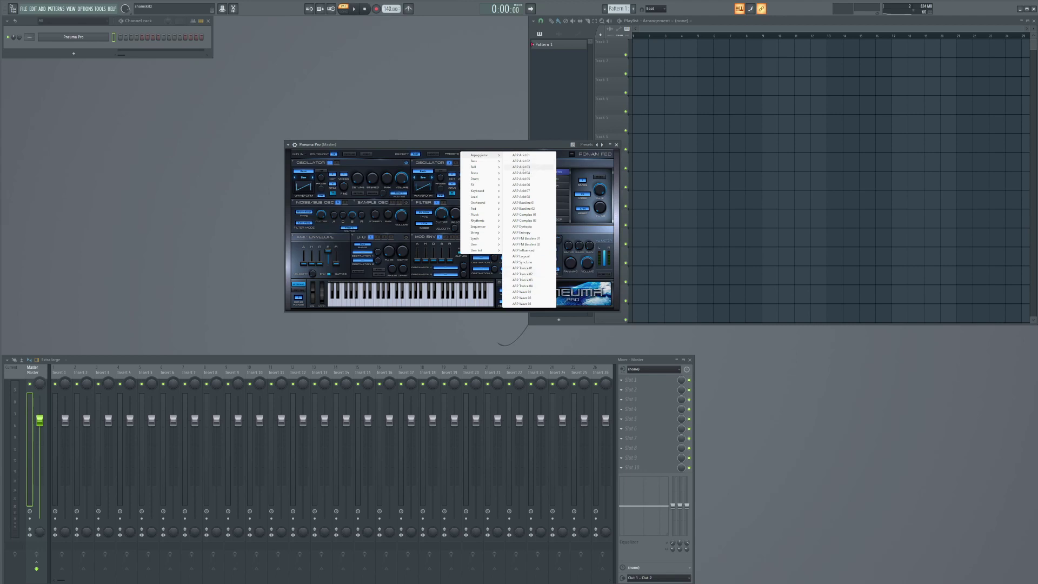
left_click(523, 168)
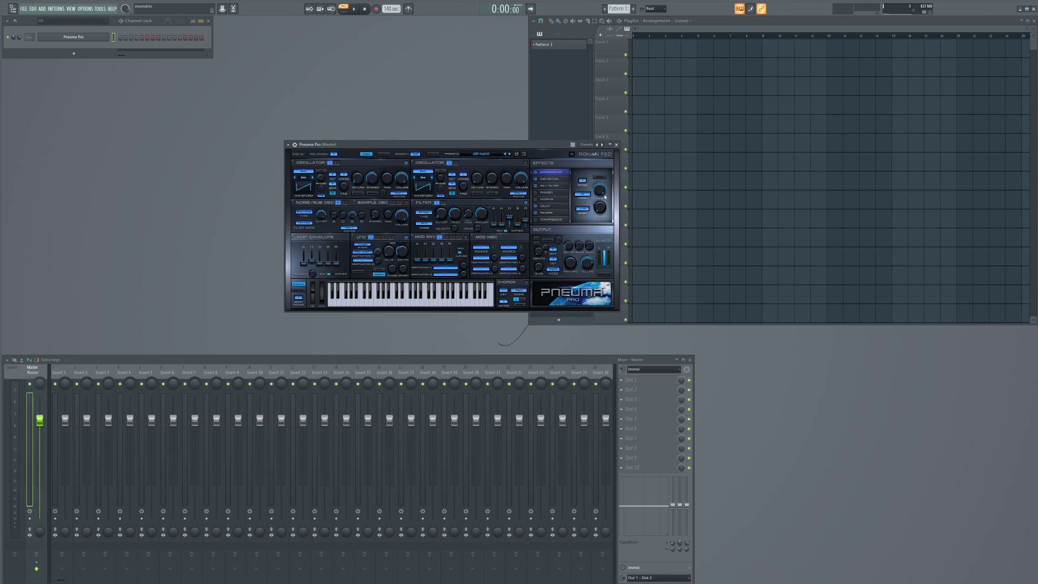
Step: Examine the direction mode options of Pneuma Pro's arpeggiator, leave the mode as it is, and reposition the plugin window
left_click(585, 198)
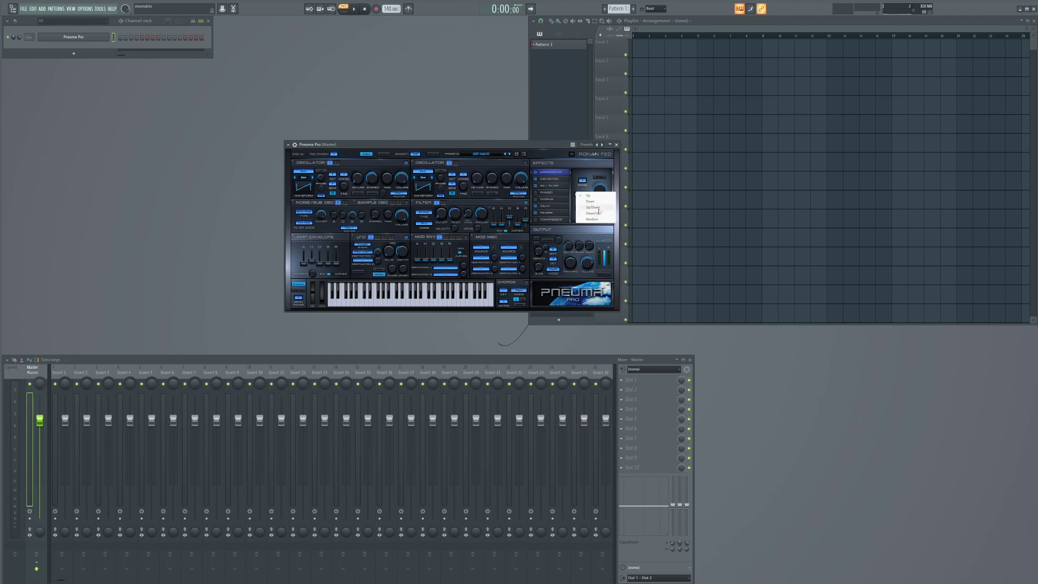
left_click(534, 151)
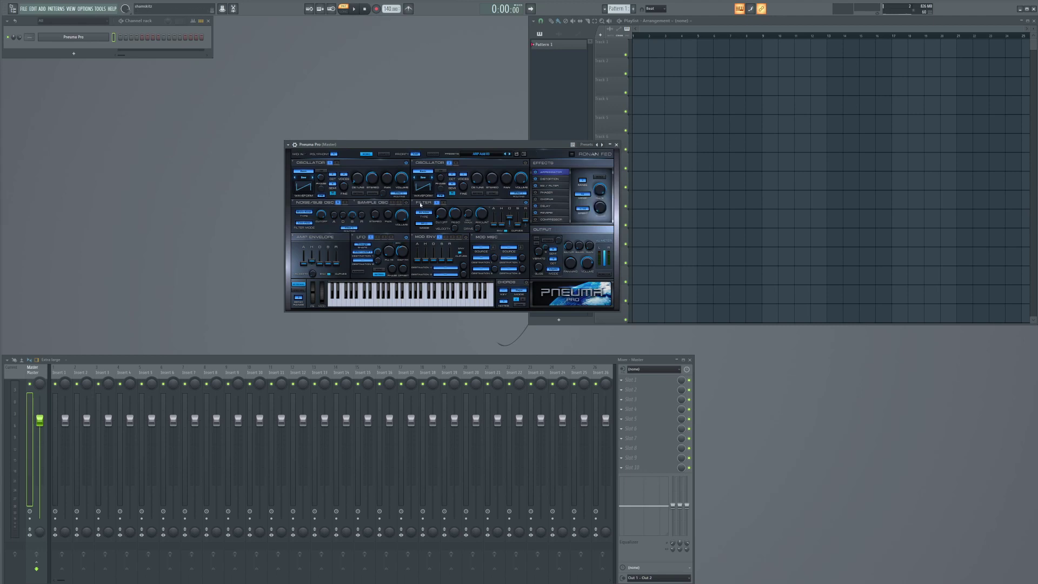
left_click_drag(384, 143, 427, 129)
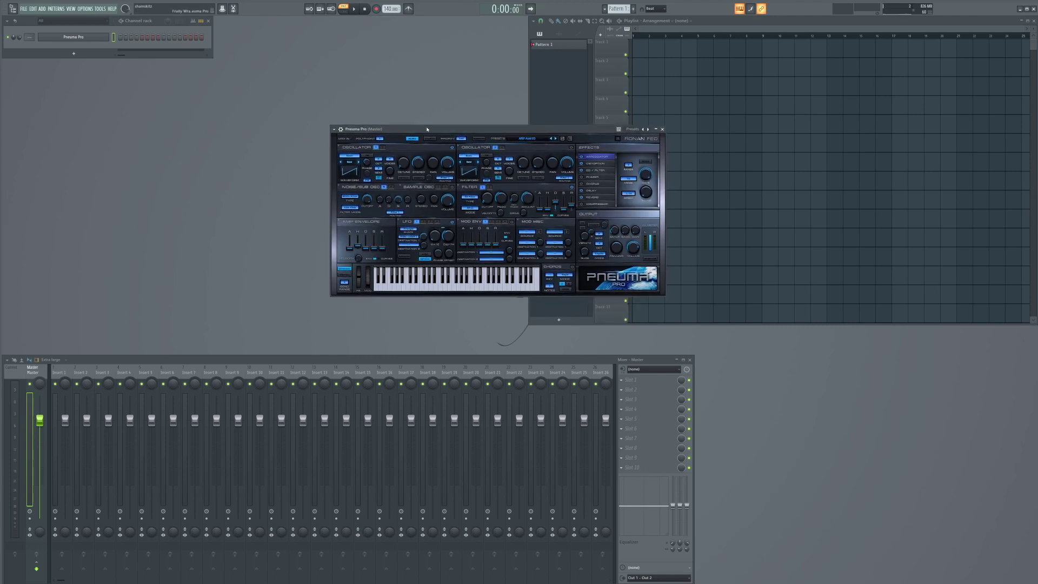
left_click_drag(601, 133, 605, 136)
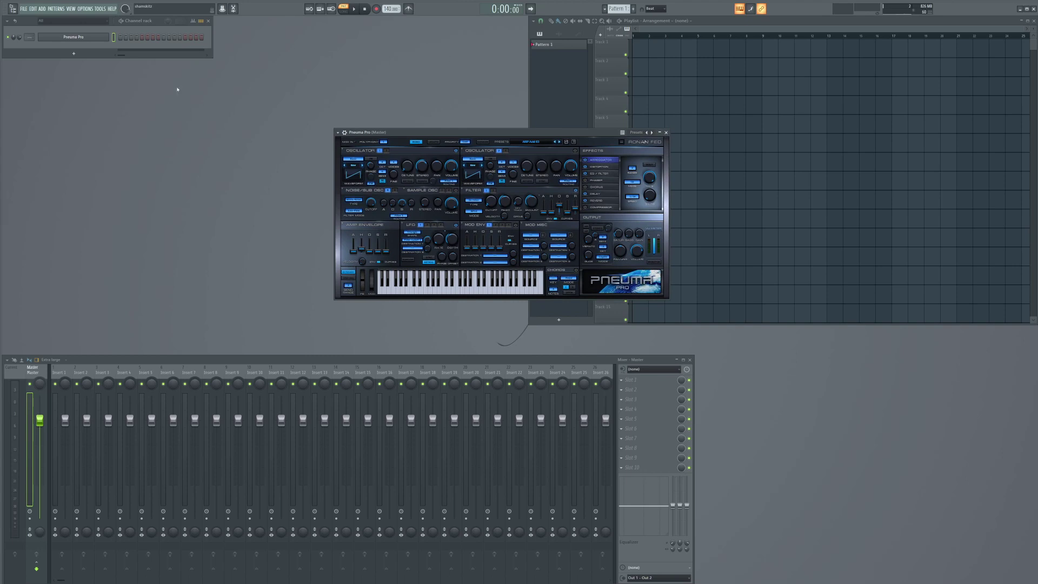
Step: Open the Piano roll for Pneuma Pro and place a two-bar C5 note at bar 1
right_click(112, 38)
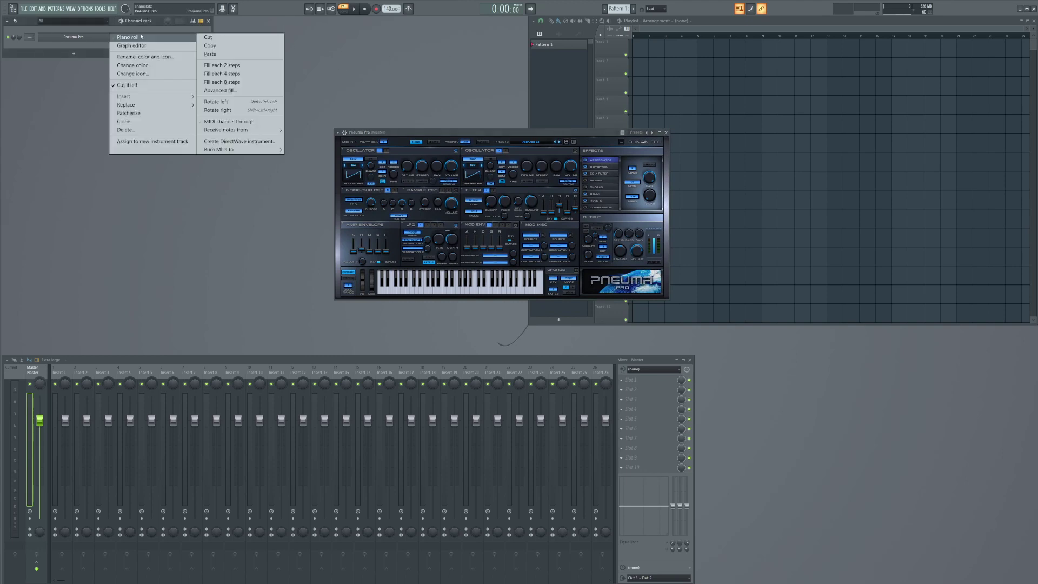
left_click(135, 39)
left_click(234, 160)
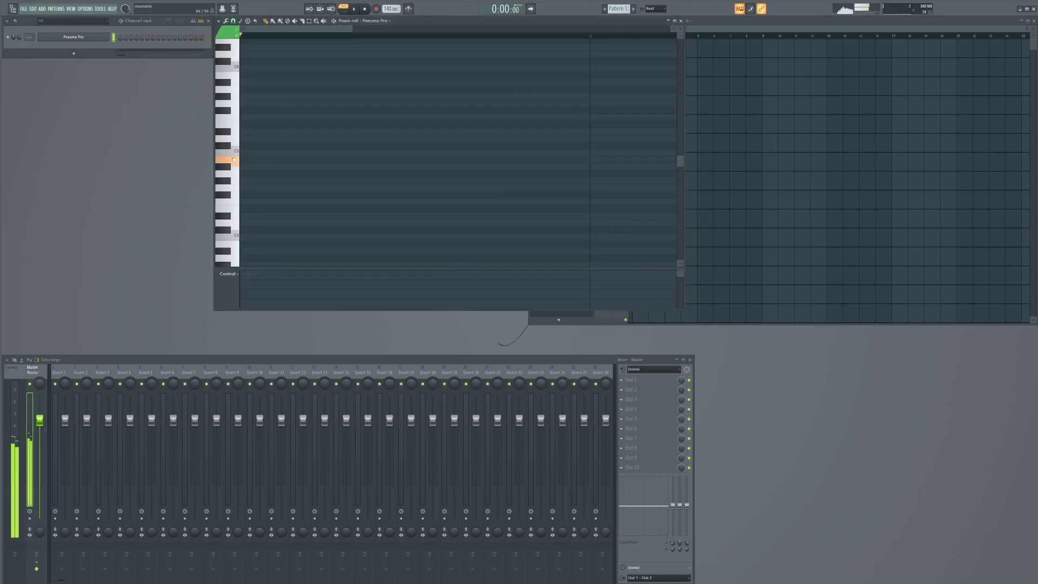
scroll(287, 207, "down", 2)
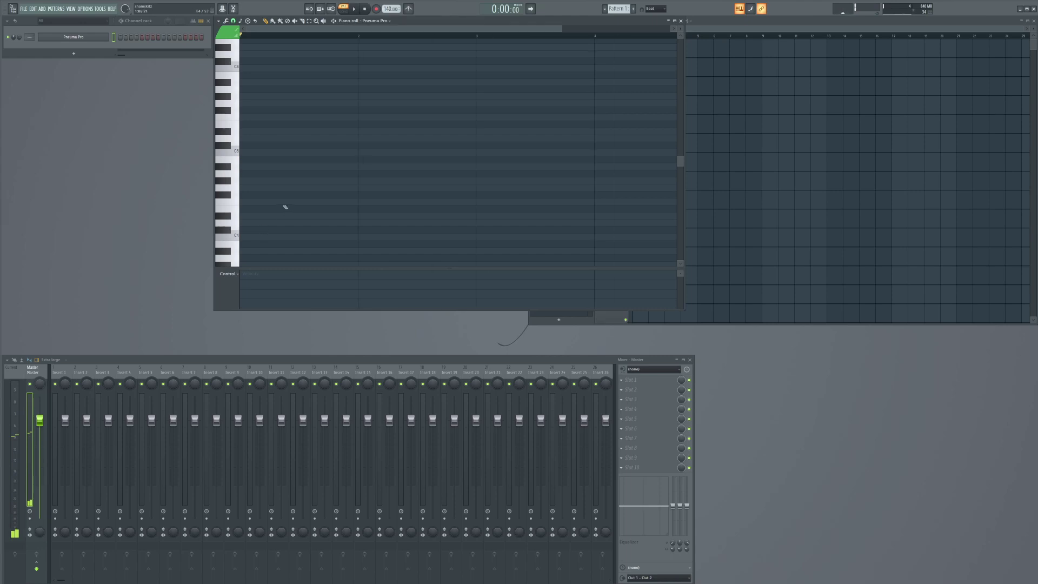
scroll(289, 157, "down", 1)
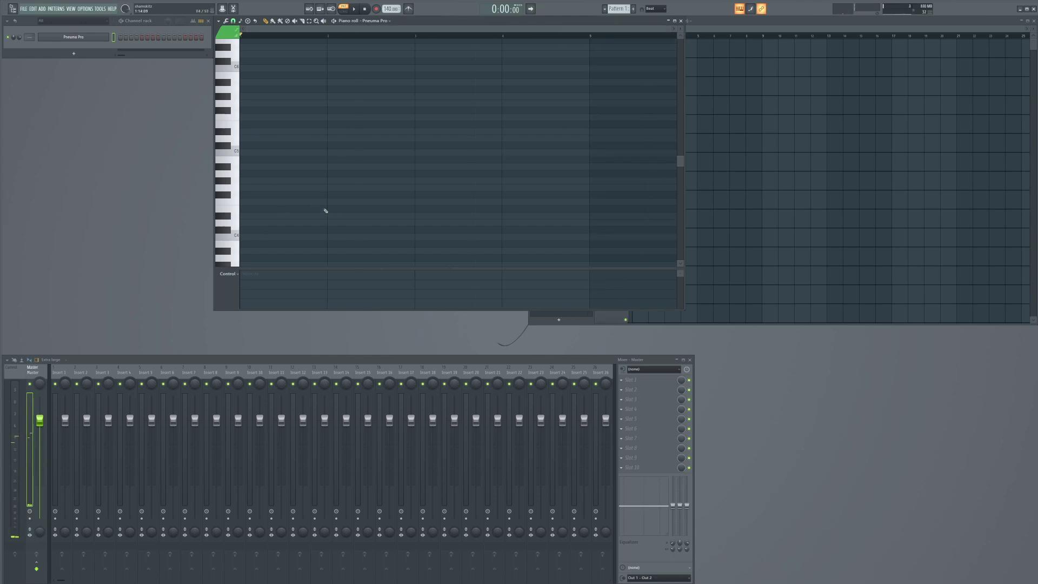
left_click(236, 237)
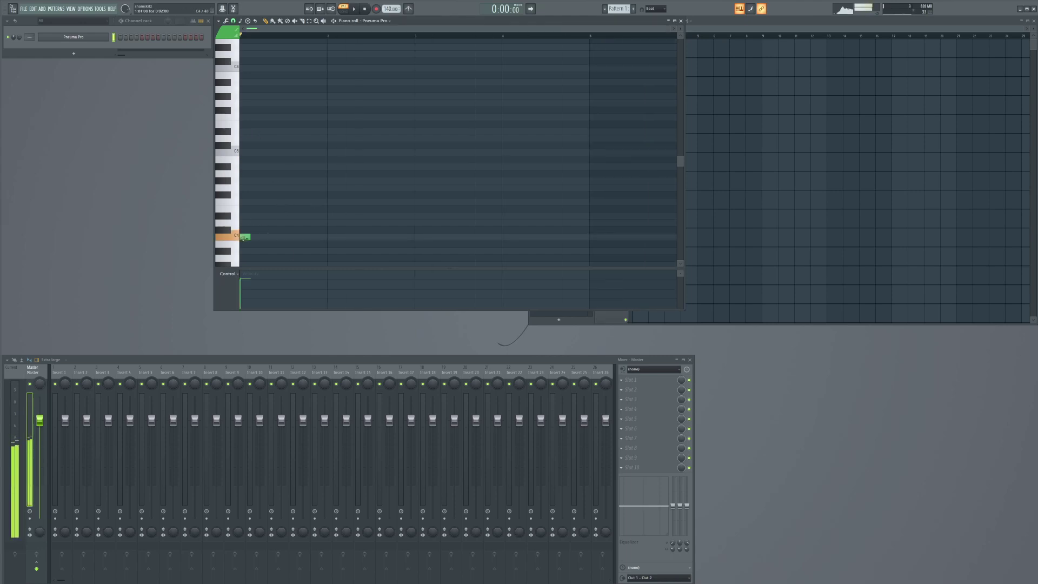
left_click(245, 152)
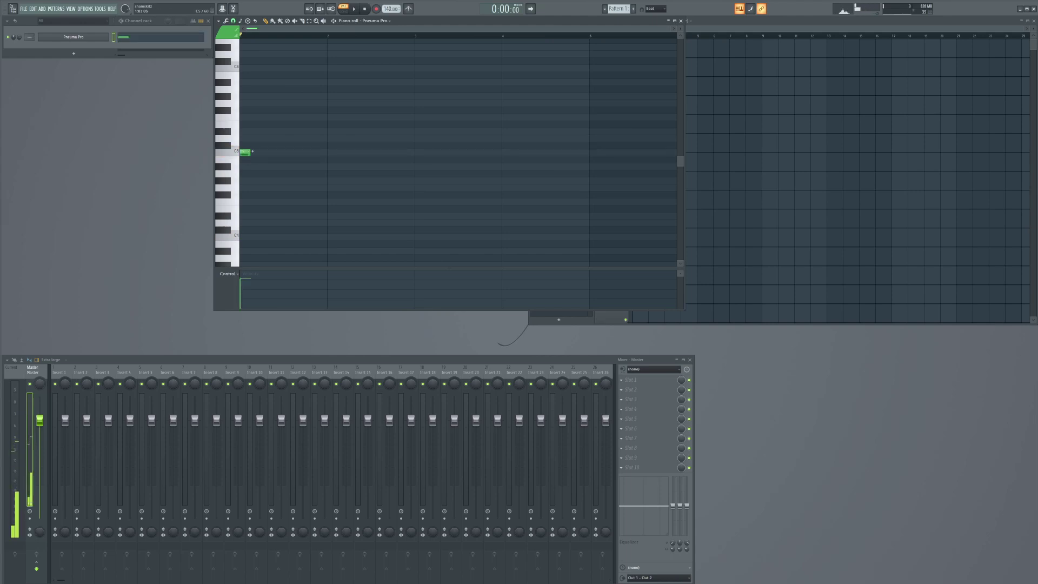
left_click_drag(252, 152, 396, 158)
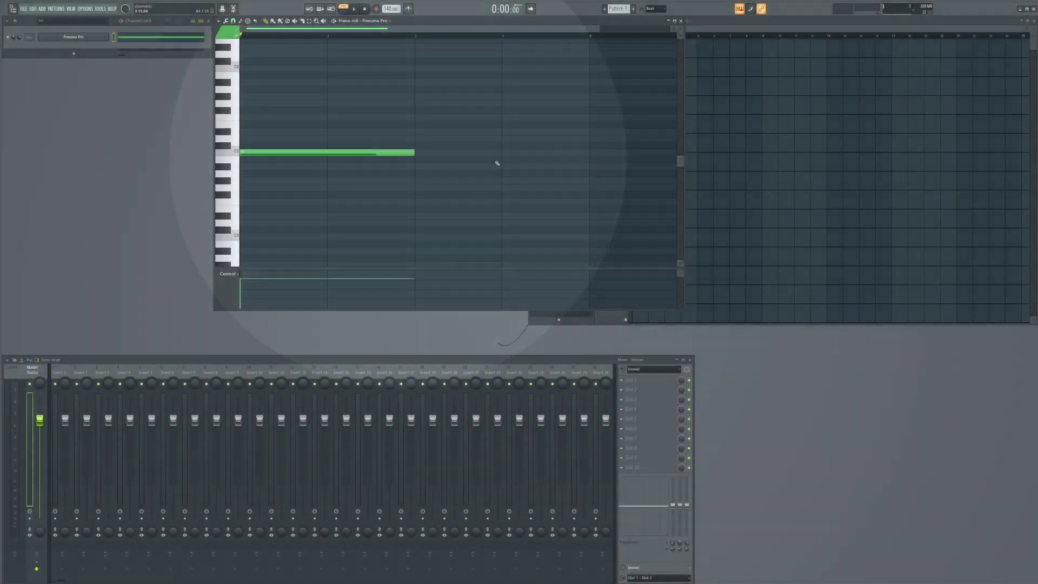
Step: Add two-bar notes D5 at bar 3, D#5 at bar 5 and F5 at bar 7, and close the Piano roll
left_click(418, 139)
left_click(595, 131)
scroll(339, 133, "up", 2)
scroll(340, 133, "right", 4)
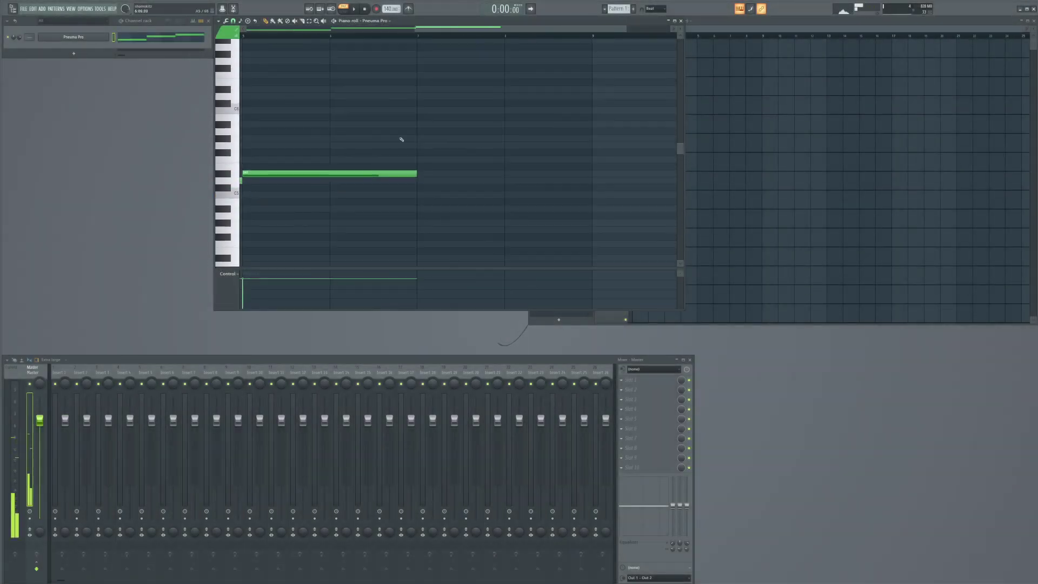
left_click(419, 160)
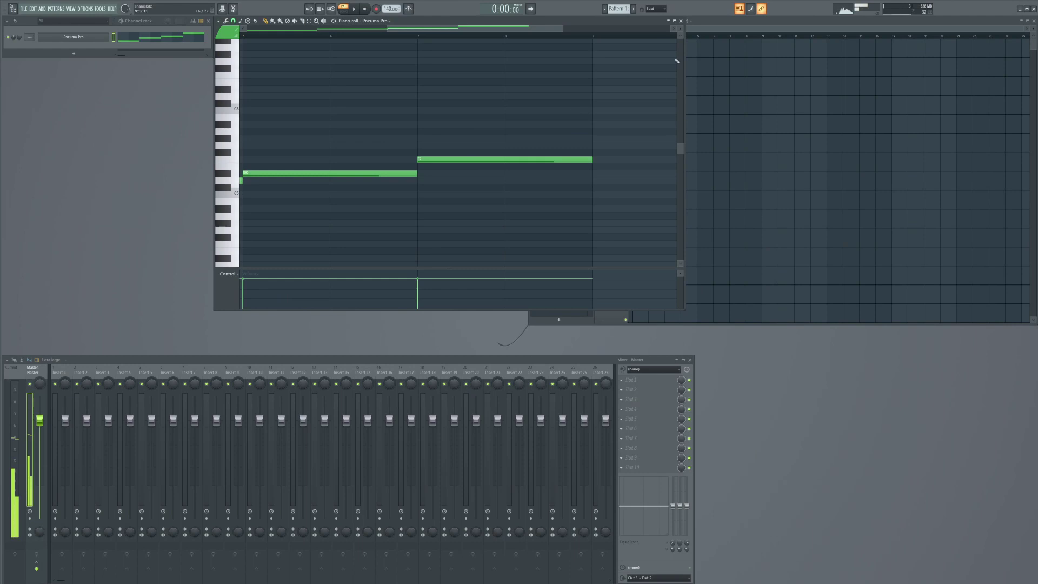
left_click(682, 20)
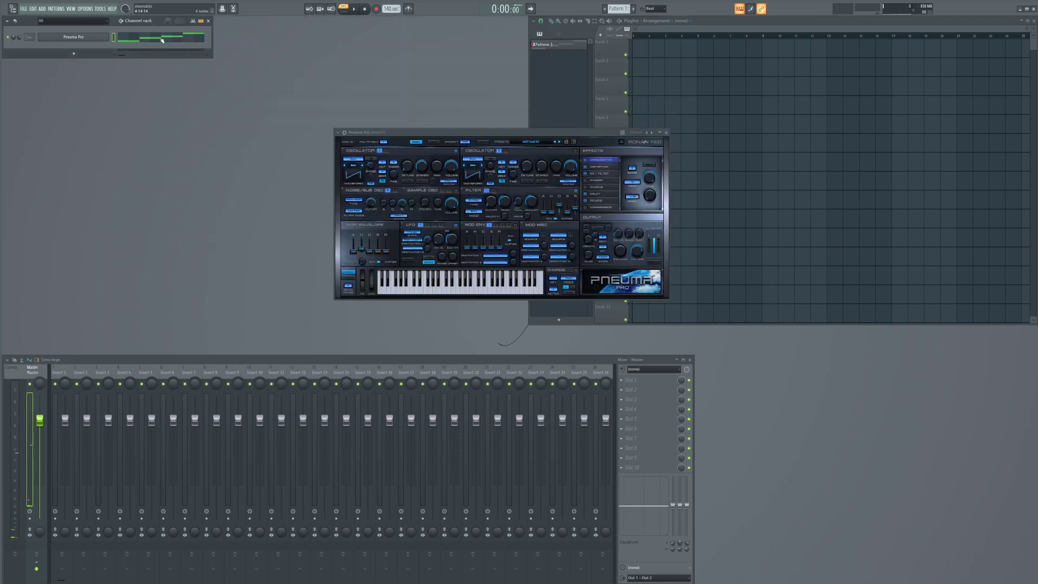
Step: Load an ARP Trance preset from the Arpeggiator category and audition it with the pattern
left_click(632, 172)
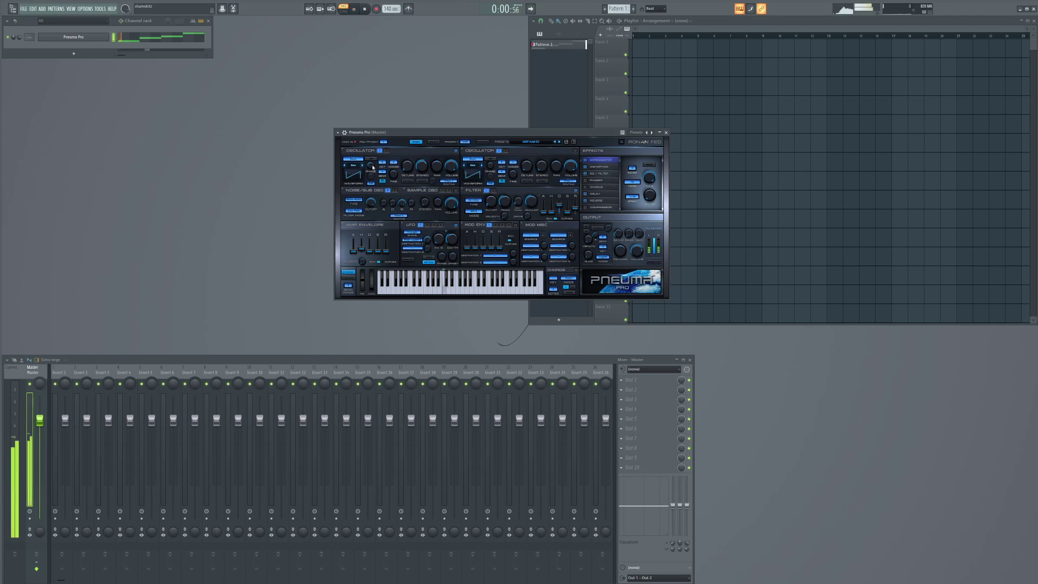
left_click(539, 144)
mouse_move(532, 143)
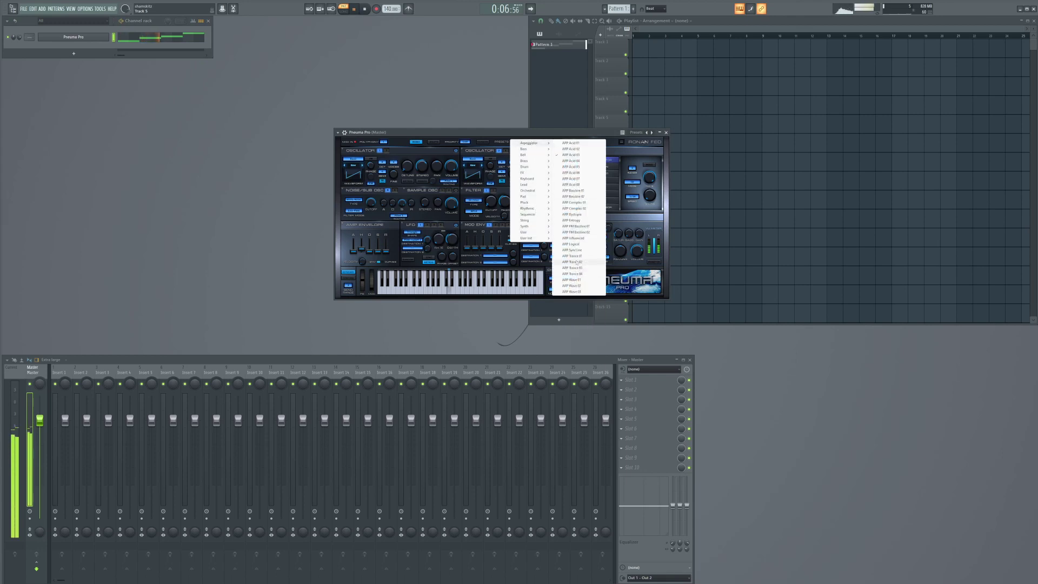
left_click(572, 267)
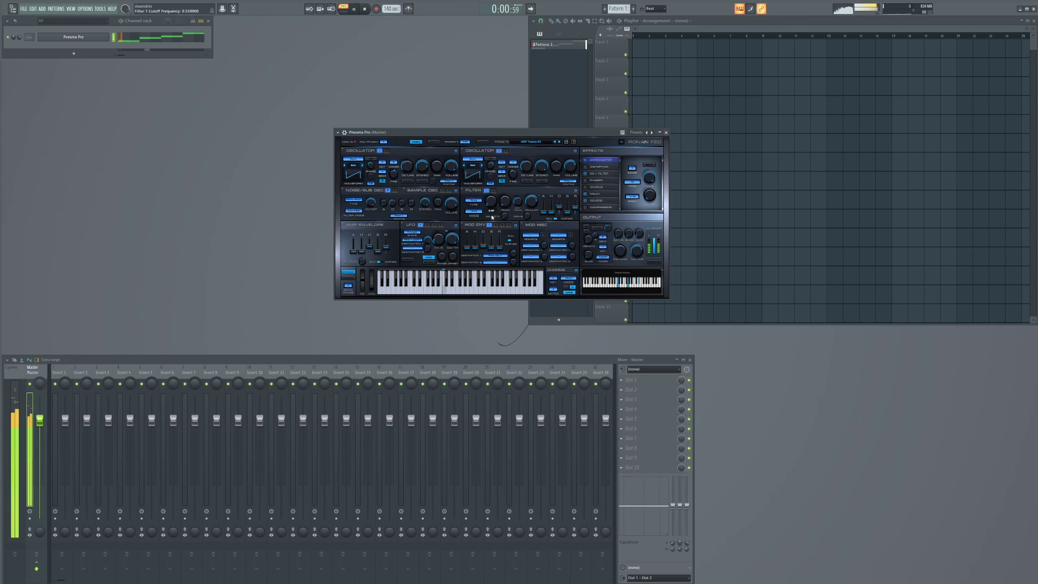
key("space")
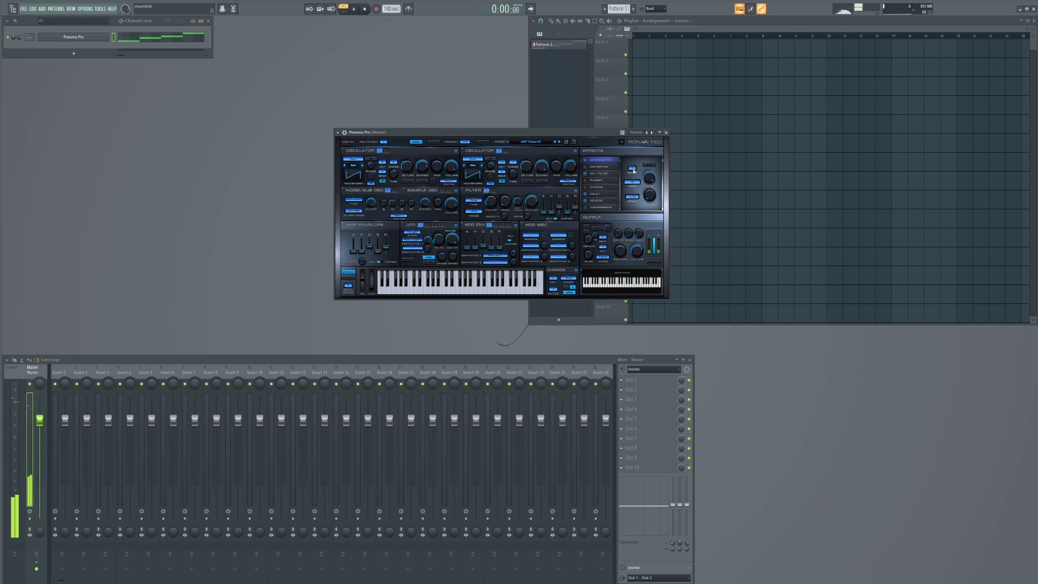
Step: Play the pattern while adjusting filter 1's envelope amount, and stop playback
key("space")
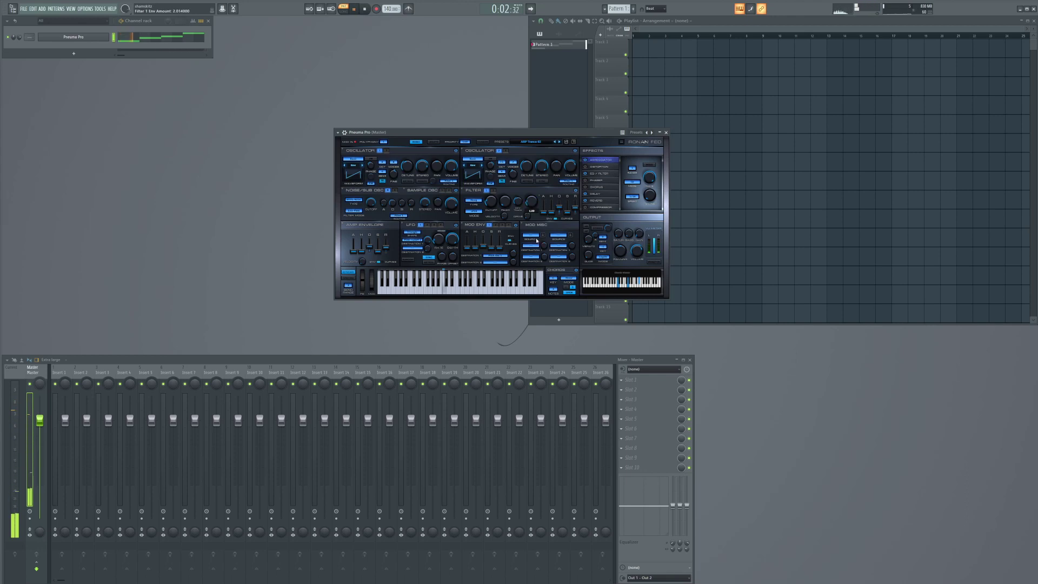
left_click_drag(532, 205, 531, 208)
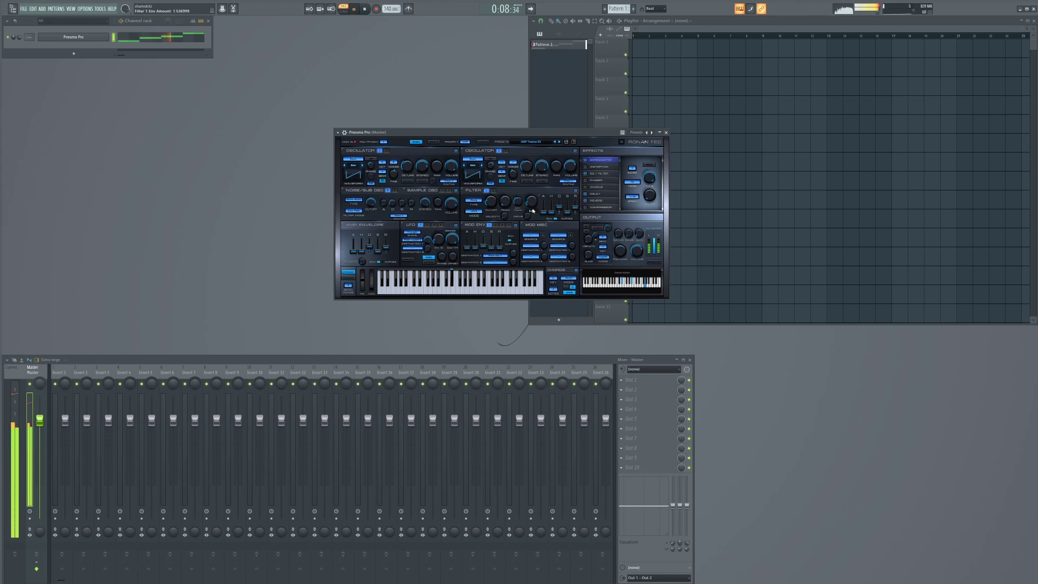
key("space")
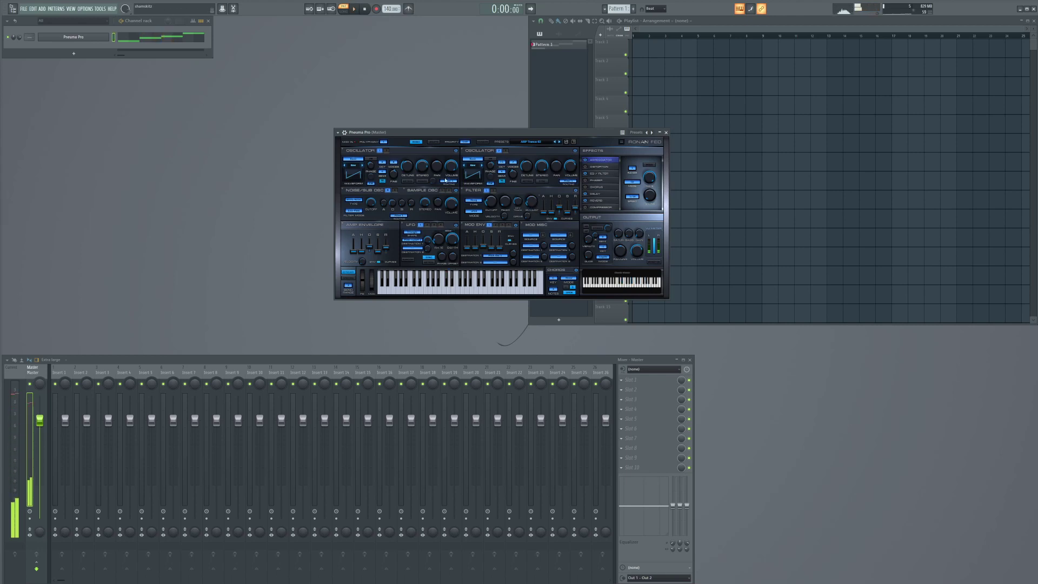
Step: Change oscillator 2's waveform and readjust filter 1's envelope amount during playback
left_click(560, 142)
key("space")
left_click_drag(532, 211, 534, 232)
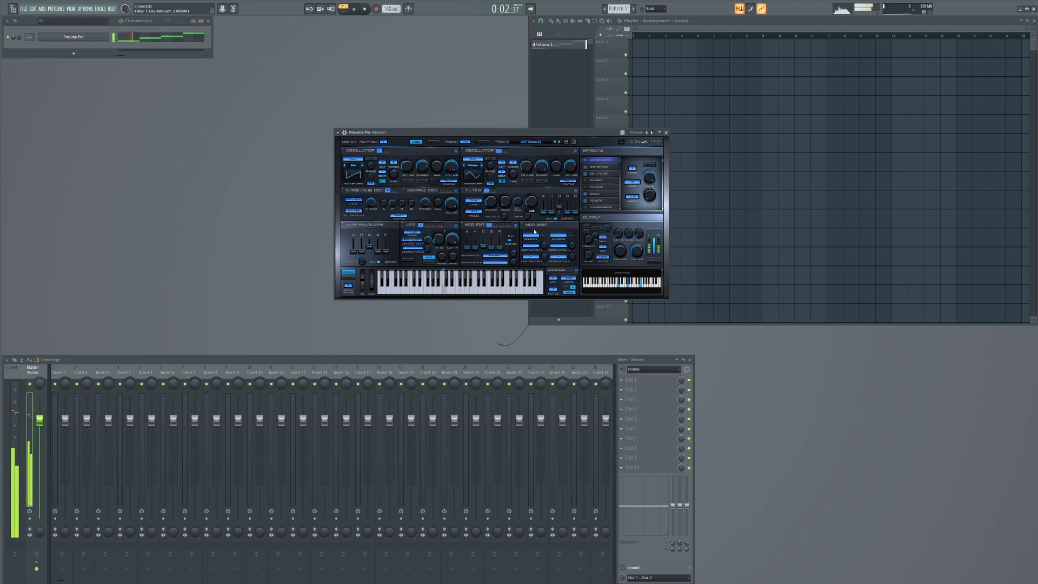
Step: Set the arpeggiator's mode to Up/Down and adjust its speed and gate while the pattern plays
left_click(633, 182)
left_click(640, 195)
left_click(631, 172)
left_click(641, 173)
left_click_drag(644, 185, 653, 208)
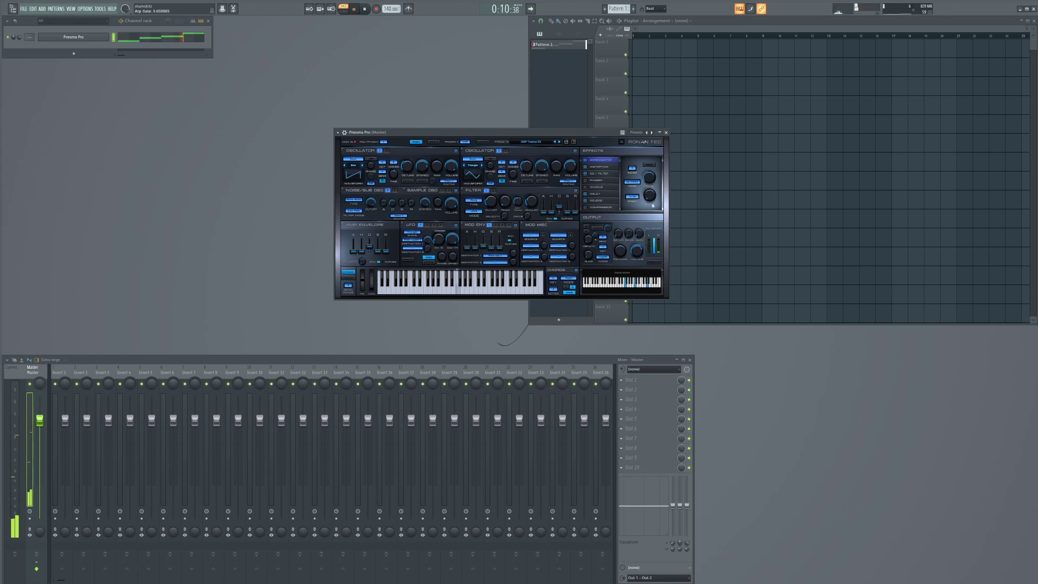
Step: Readjust the arpeggiator's gate while the pattern plays, and stop playback
scroll(651, 182, "down", 2)
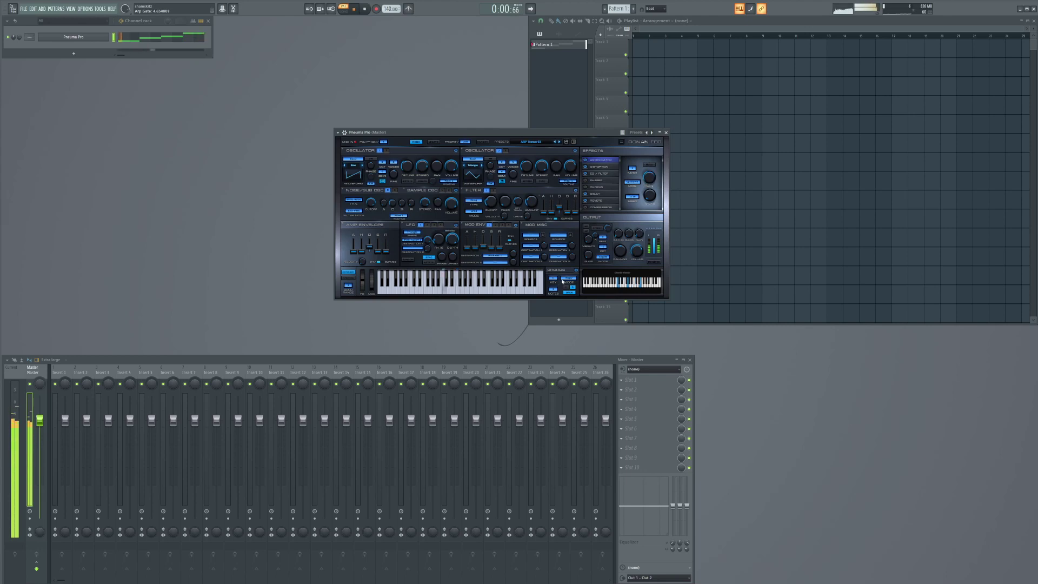
left_click_drag(649, 193, 653, 199)
key("space")
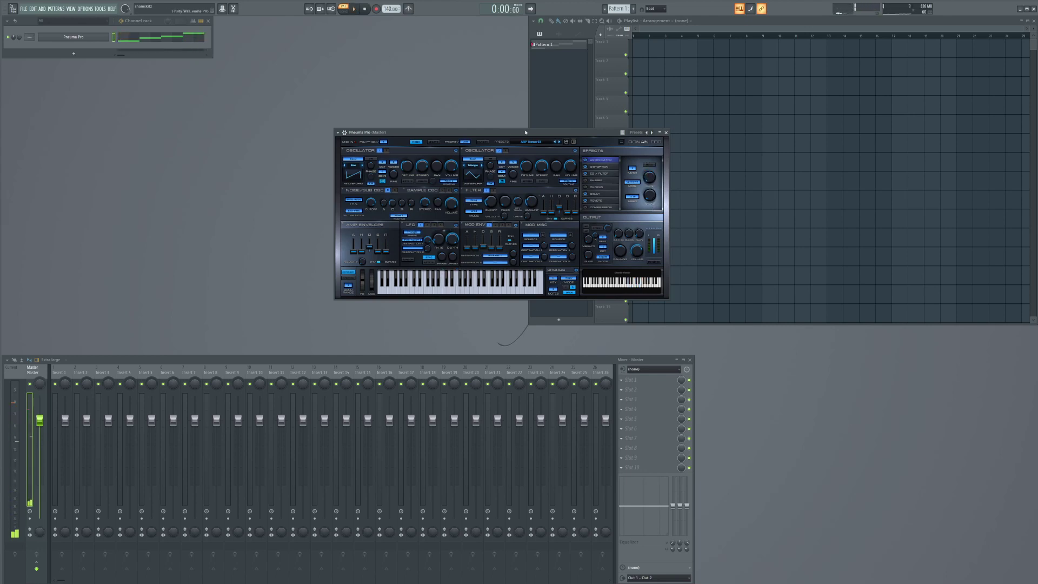
Step: Load another ARP Trance preset from the Arpeggiator category and adjust filter 1's envelope amount during playback
left_click(533, 142)
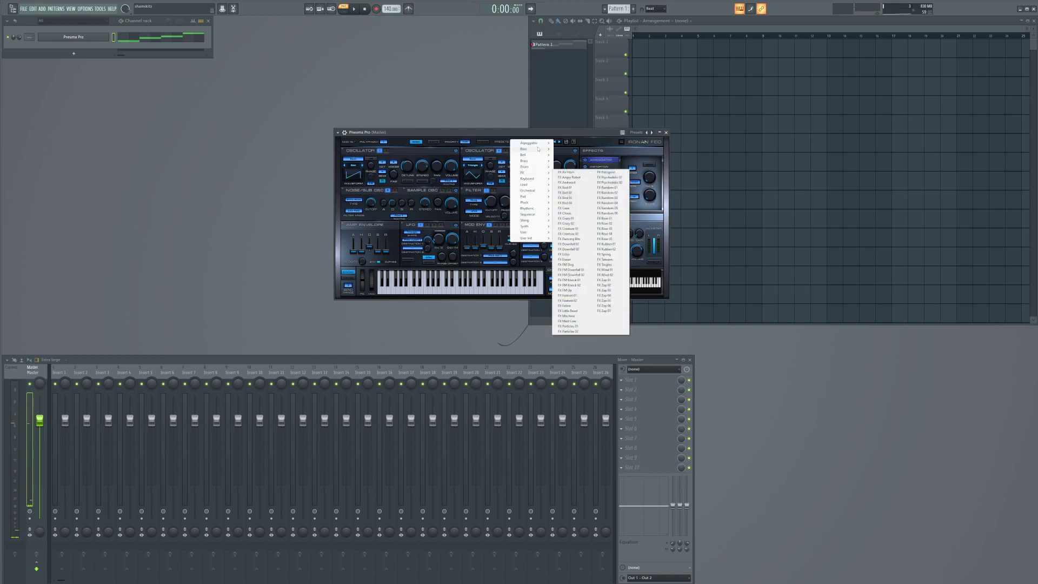
mouse_move(538, 144)
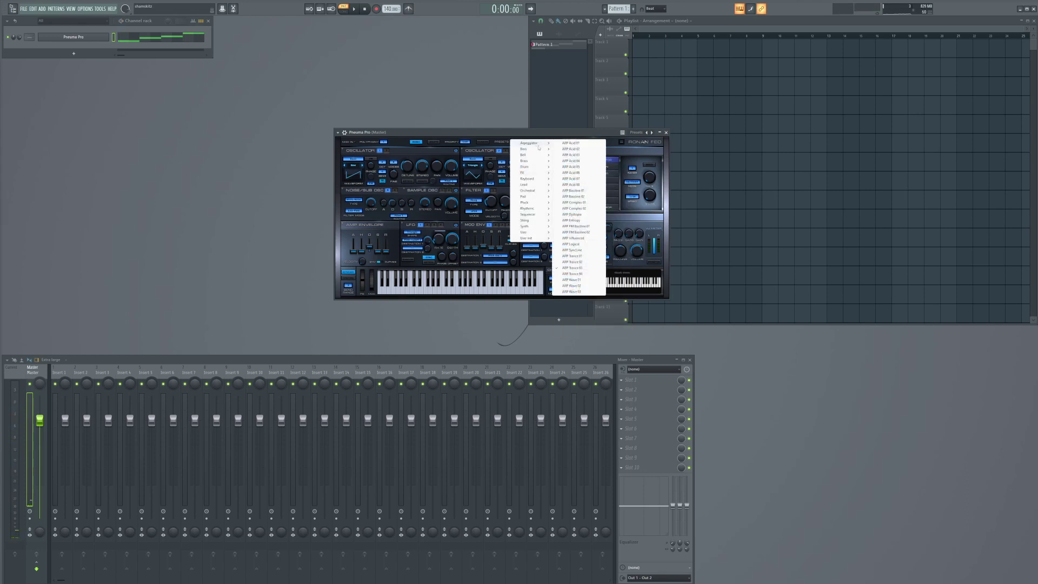
left_click(573, 274)
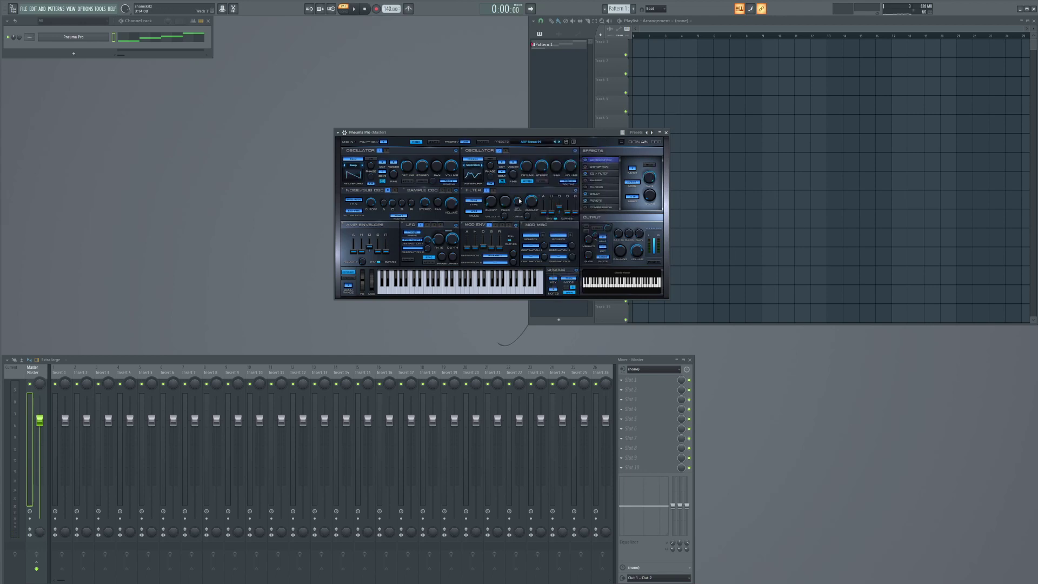
key("space")
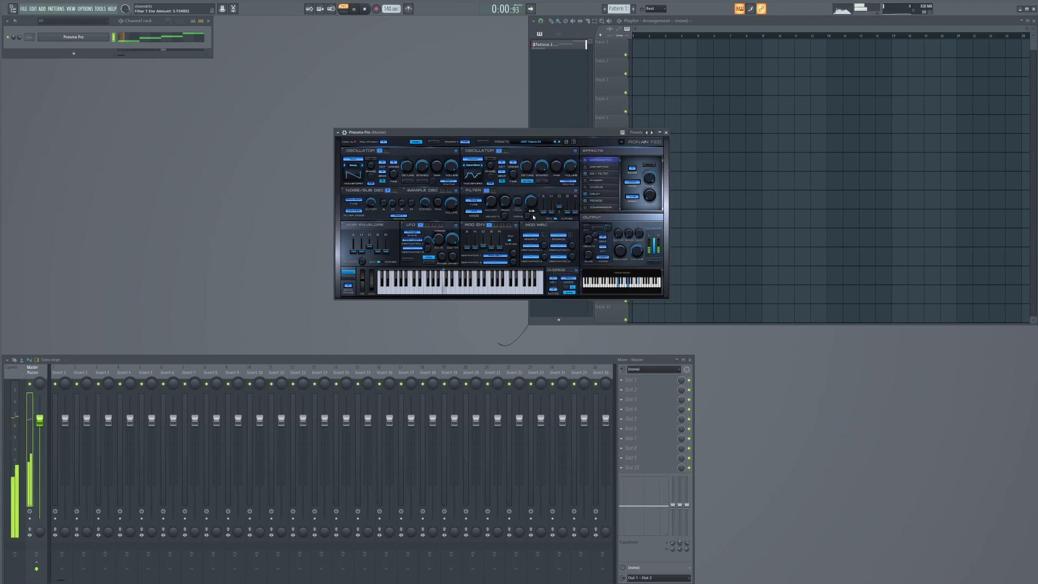
left_click_drag(480, 209, 499, 193)
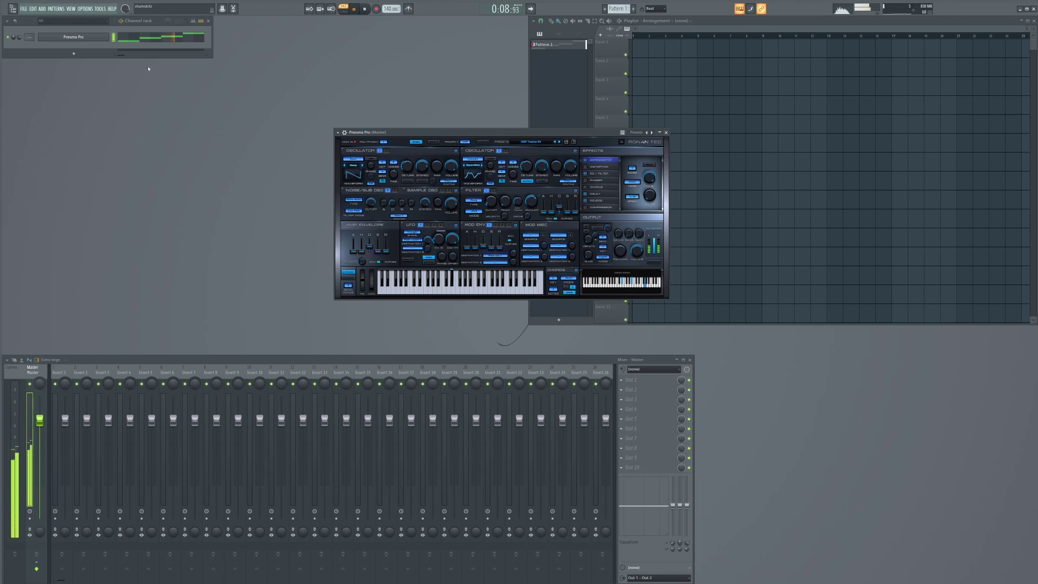
Step: Stop playback and, in Pneuma Pro's piano roll, build a C-E-G chord by adding two full-length notes above the first note
left_click(173, 38)
key("space")
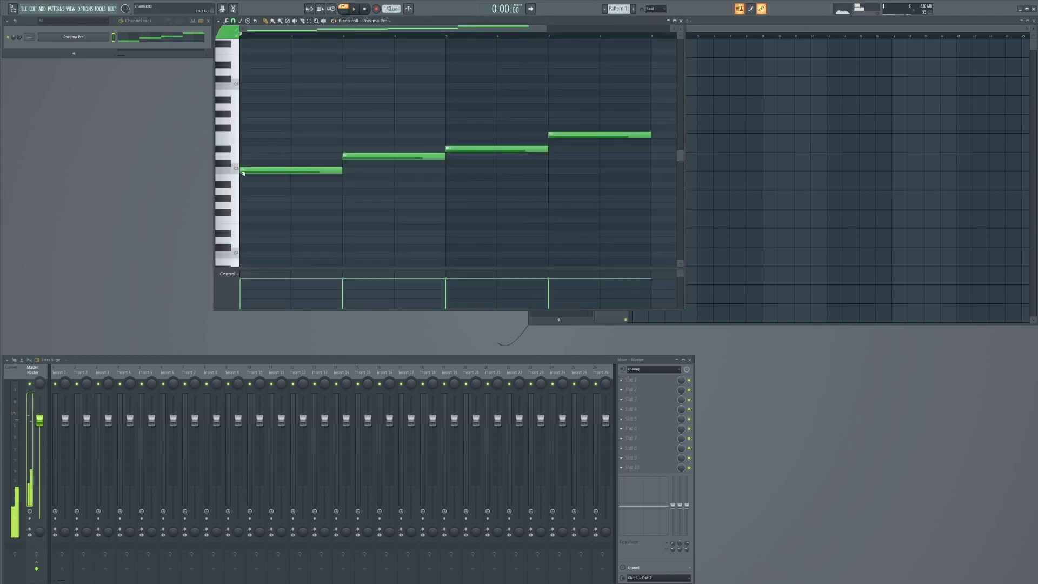
left_click(259, 169)
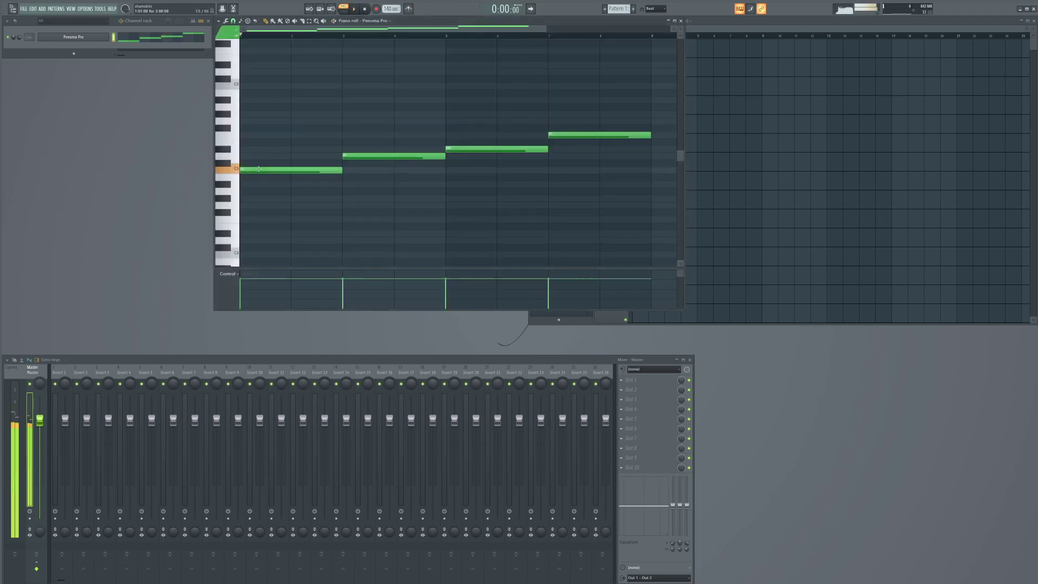
left_click(244, 142)
left_click(246, 121)
left_click(338, 142)
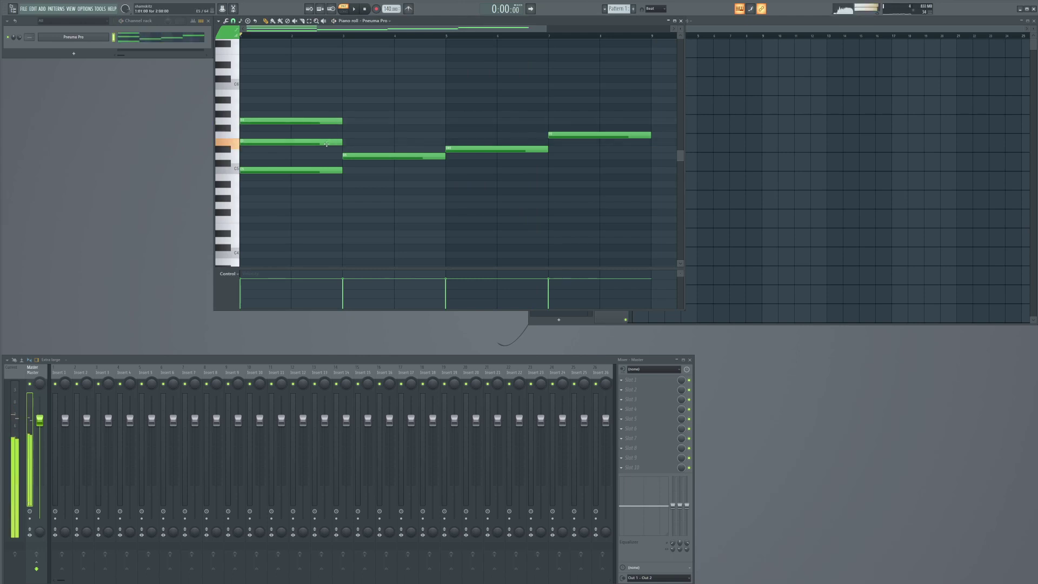
Step: Add F# and A above the second note and F# and A# above the third note
left_click(345, 128)
left_click(344, 107)
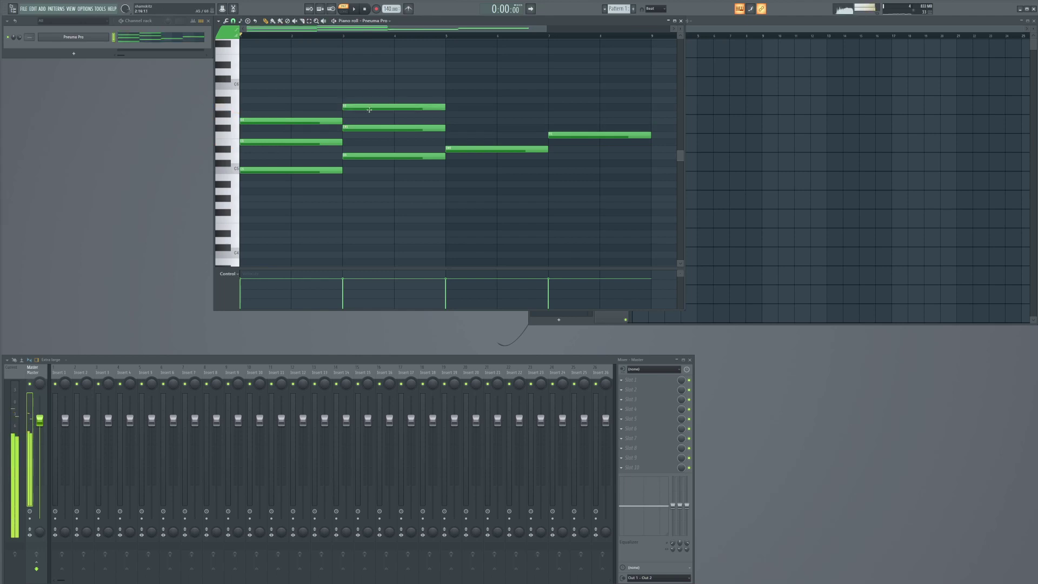
left_click(449, 129)
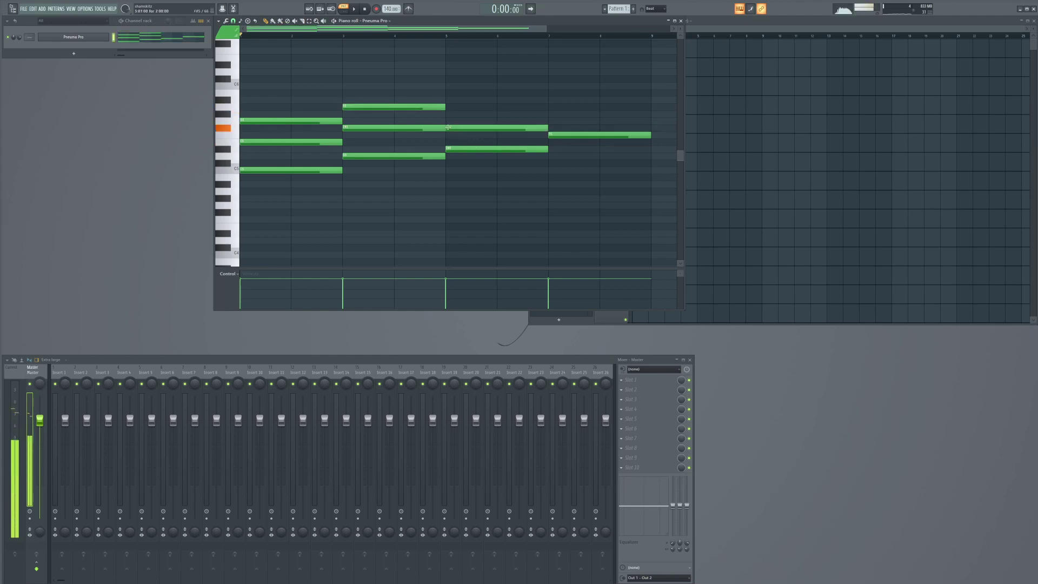
left_click(447, 100)
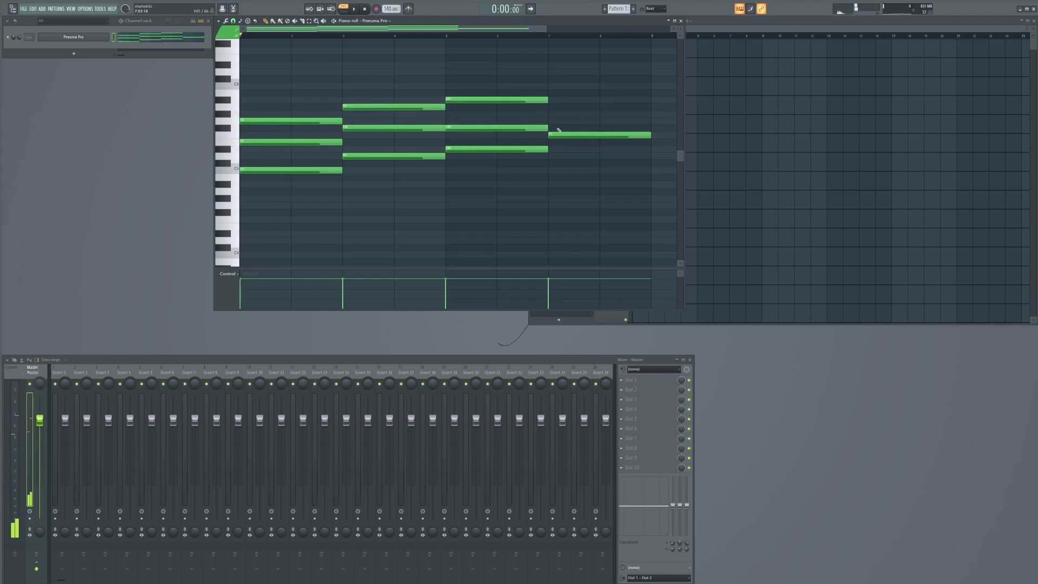
Step: Complete the fourth chord with G# and a high C above the last note, and audition the chord pattern
left_click(551, 114)
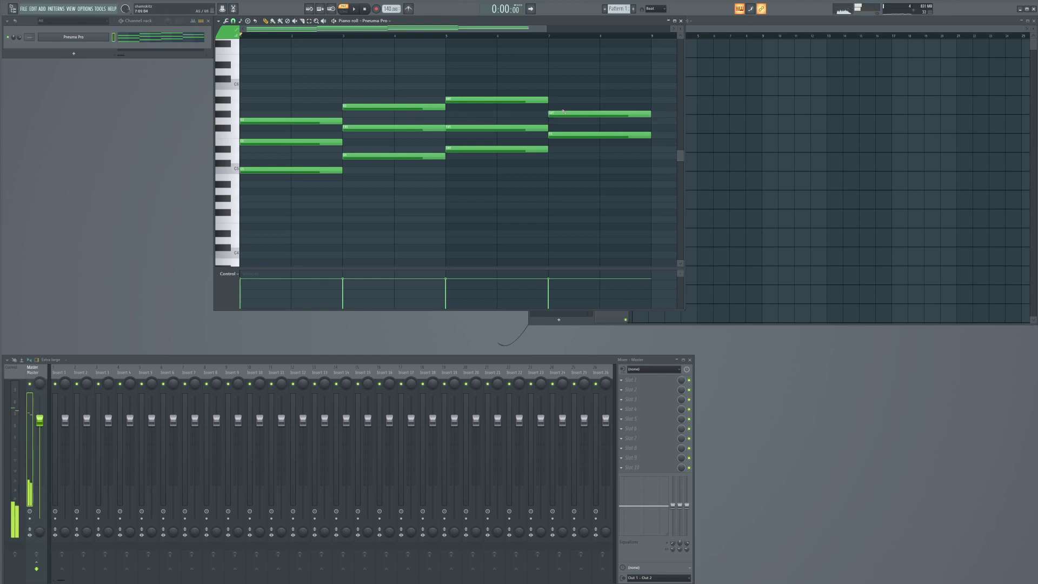
left_click(554, 86)
key("space")
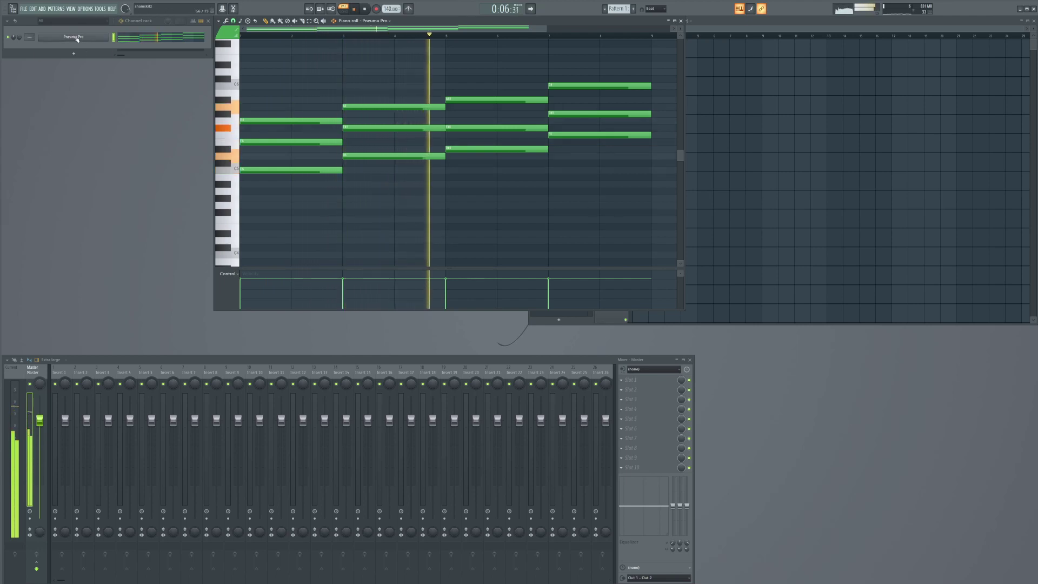
key("space")
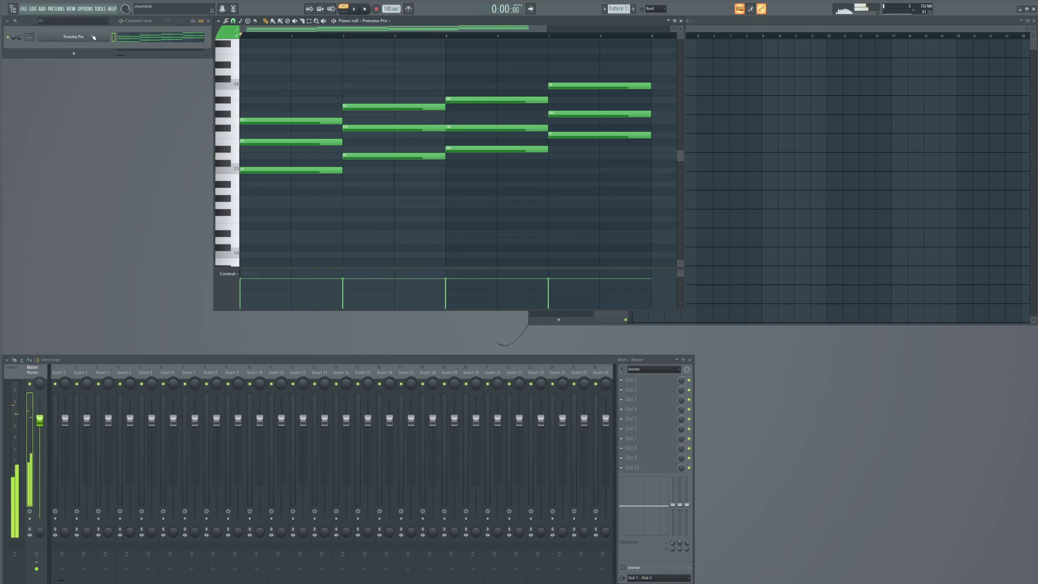
Step: Reopen Pneuma Pro, switch its keyboard area to the step sequencer view, and move the plugin window clear of the notes
left_click(94, 38)
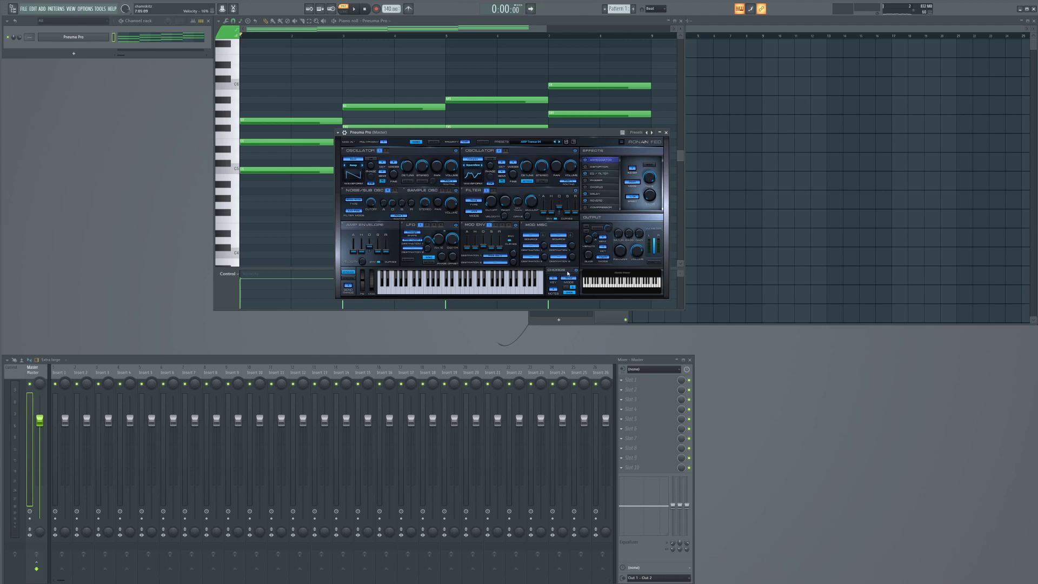
left_click(347, 279)
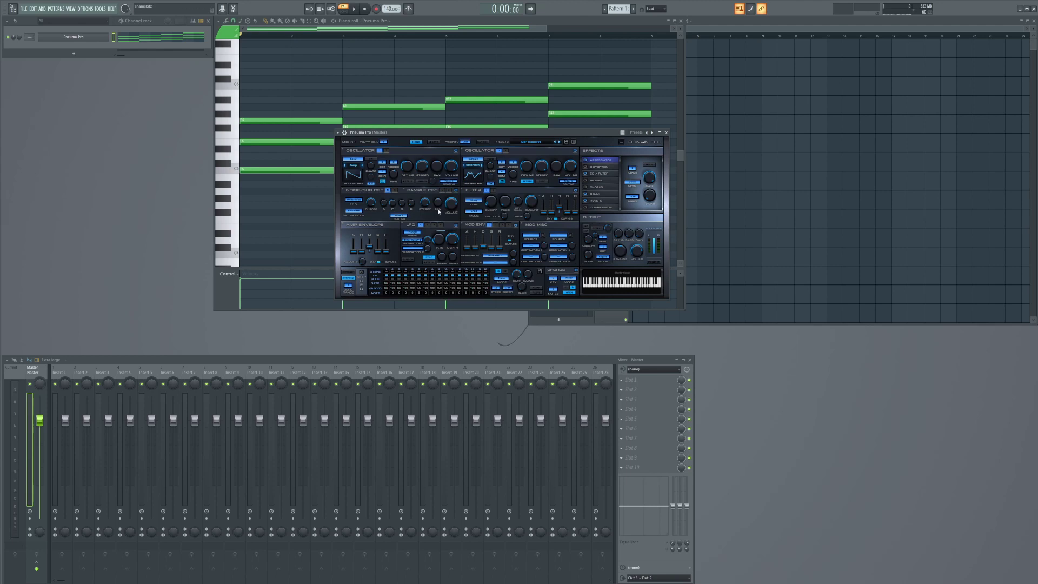
left_click_drag(574, 132, 610, 163)
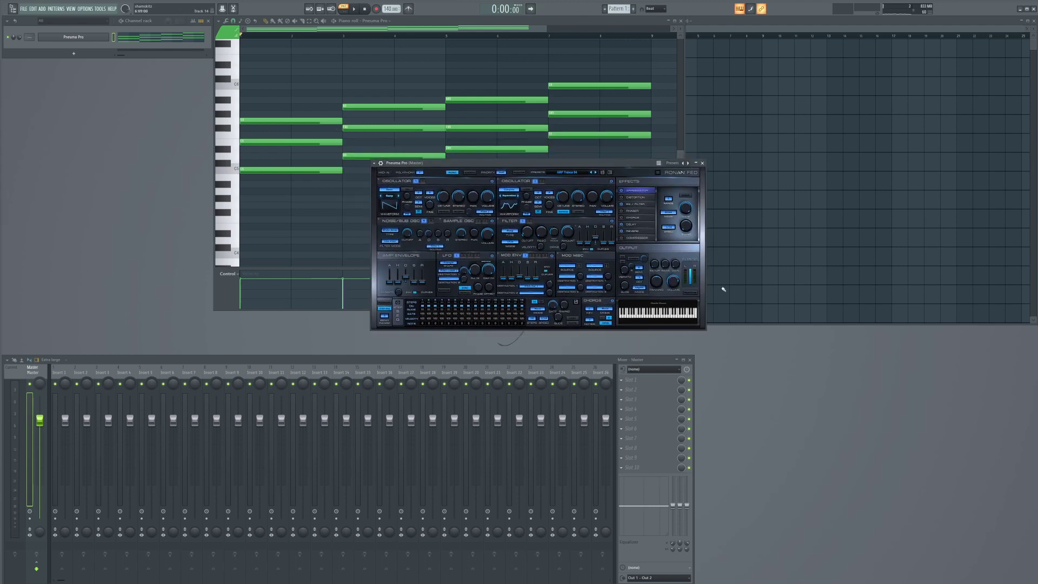
left_click(612, 302)
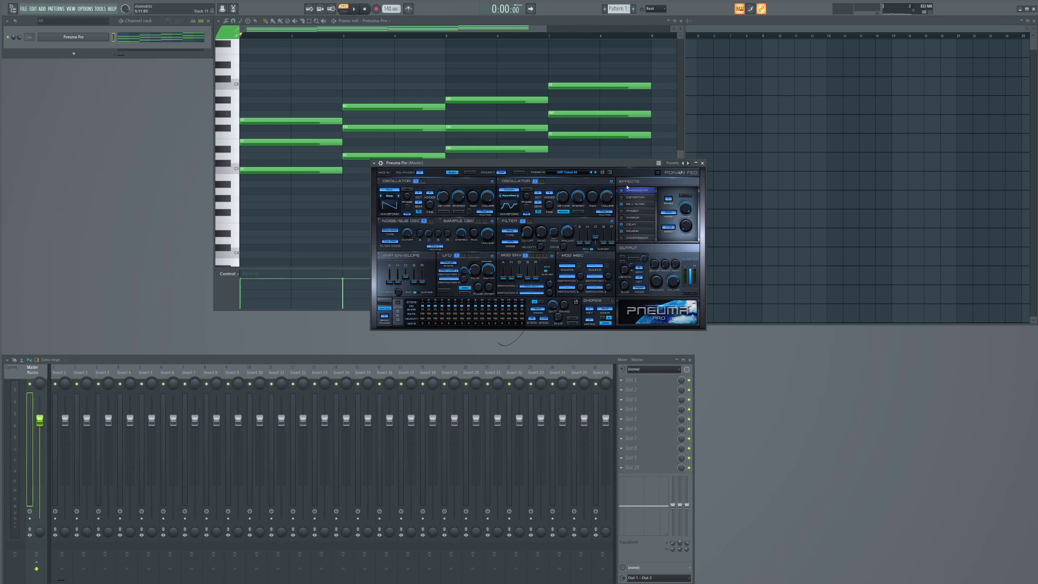
Step: Start and stop the chord pattern repeatedly to audition the loaded preset
key("space")
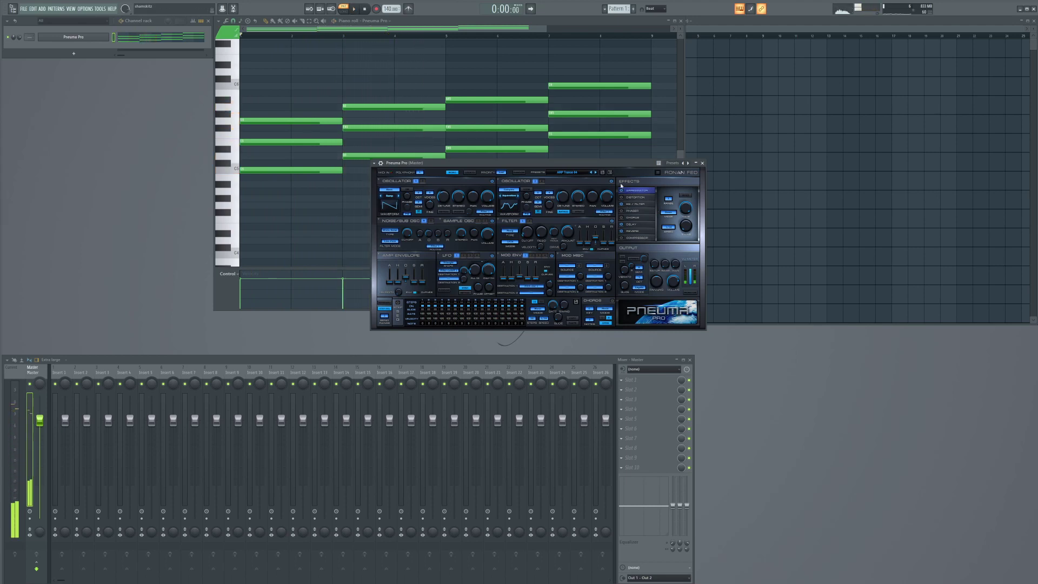
key("space")
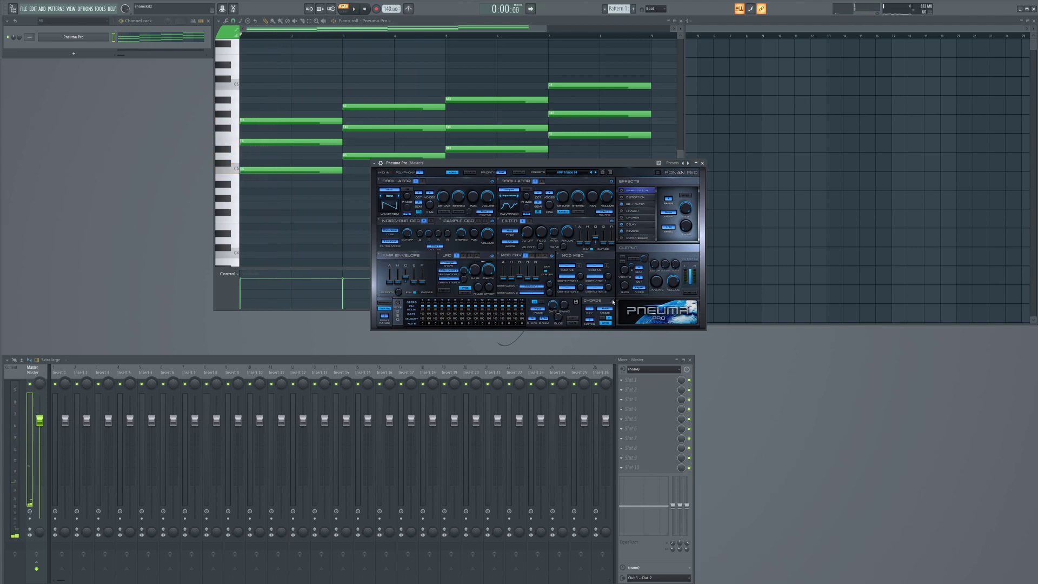
key("space")
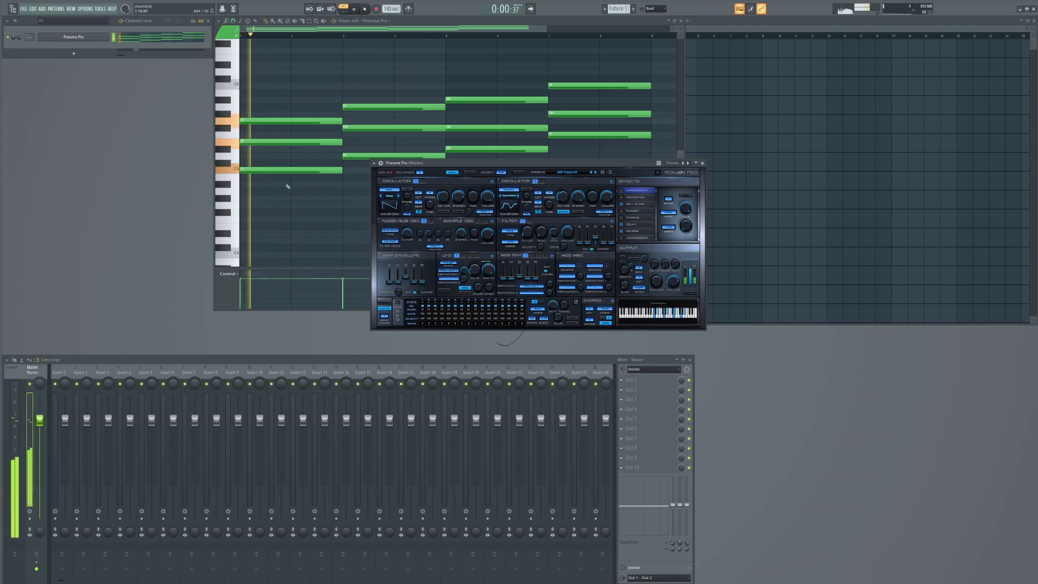
key("space")
key("space")
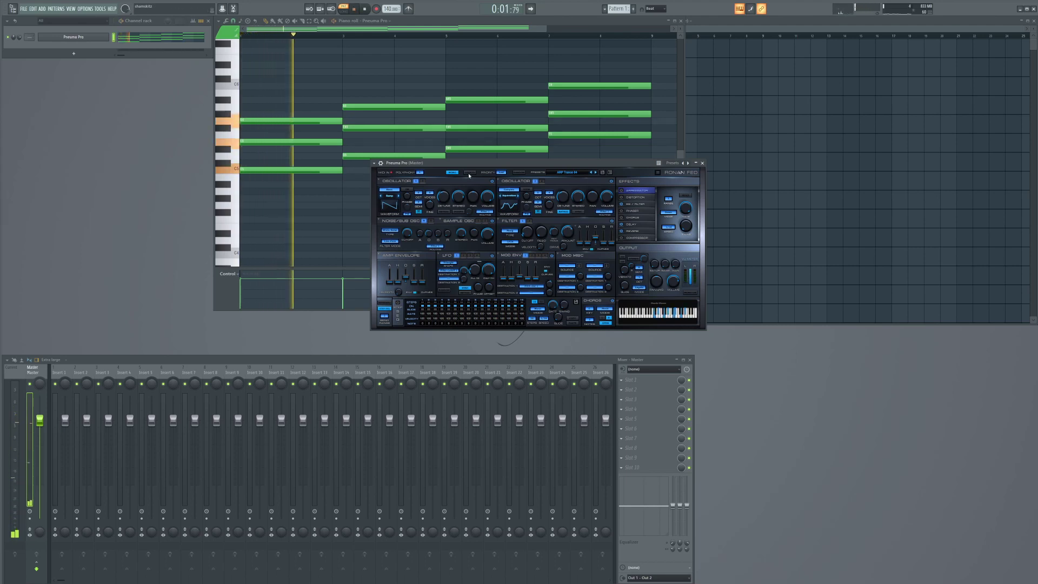
Step: Reload the ARP Trance preset and set the arpeggiator's speed to 1/8 while the chords play
left_click(570, 172)
mouse_move(570, 173)
left_click(616, 305)
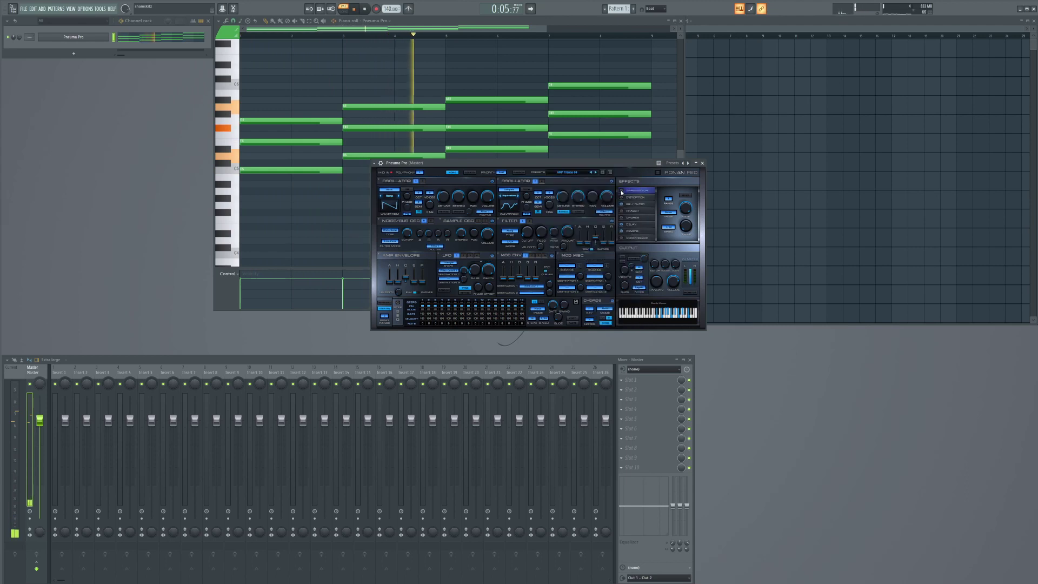
left_click(667, 230)
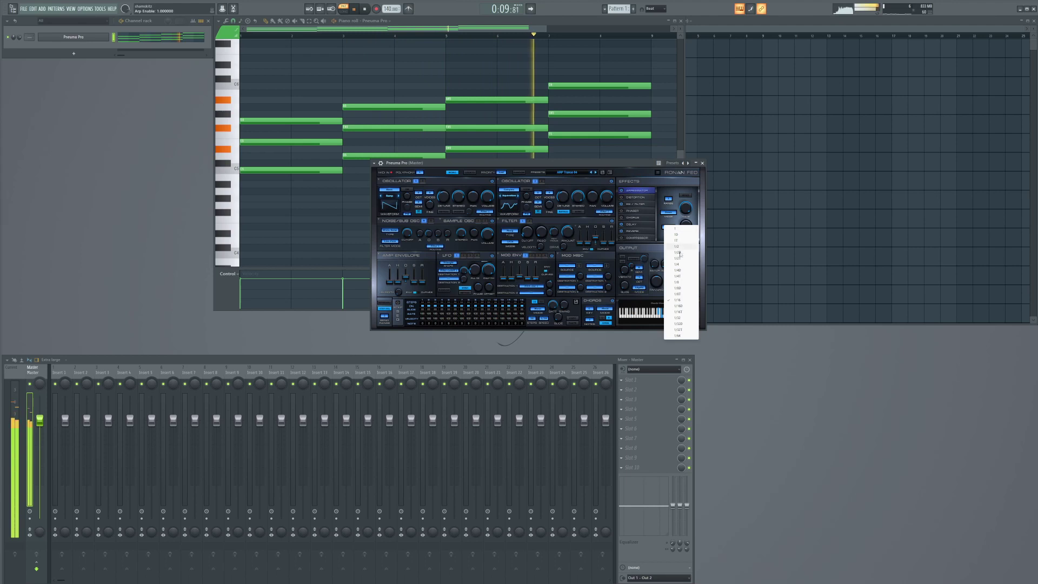
left_click(679, 282)
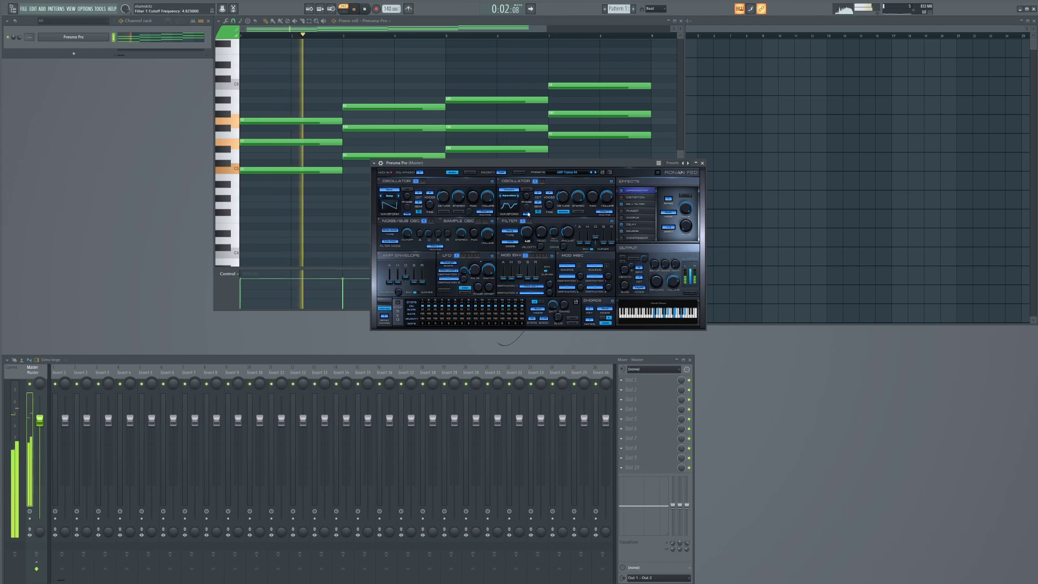
Step: Lower filter 1's cutoff frequency and adjust its envelope amount during playback, then stop the pattern
scroll(567, 232, "down", 1)
left_click_drag(570, 233, 570, 246)
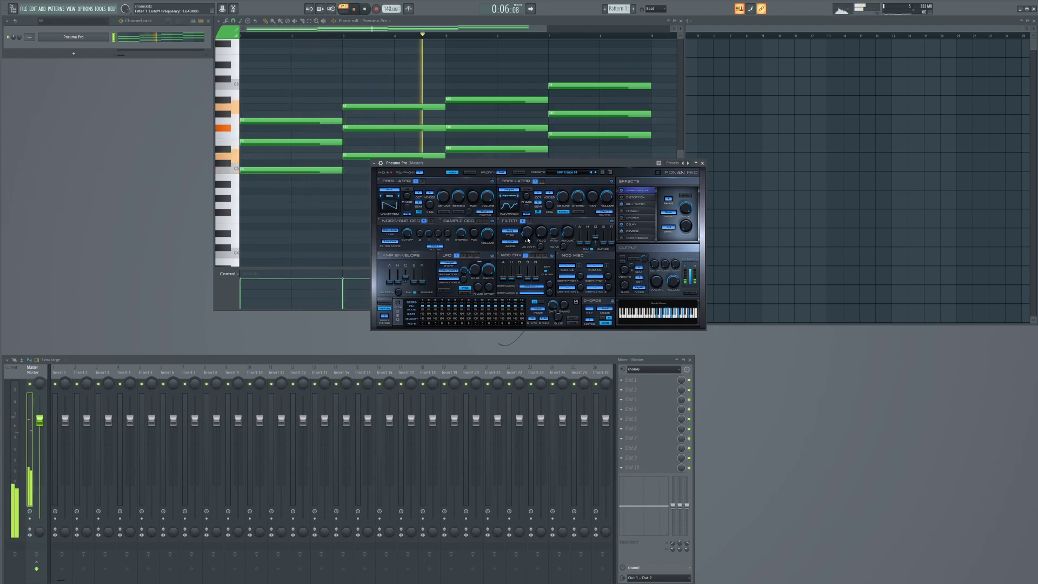
left_click(529, 222)
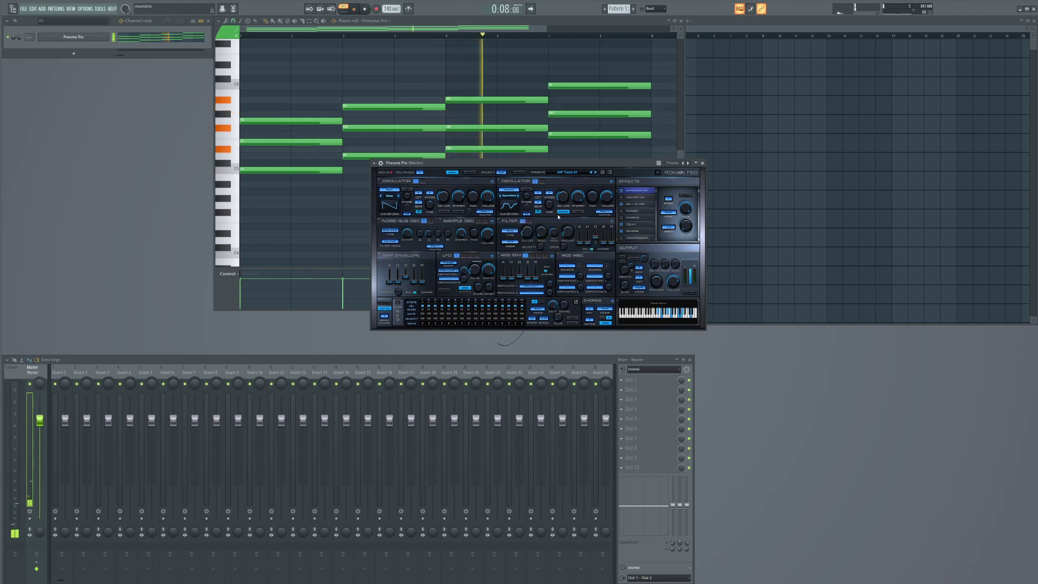
key("space")
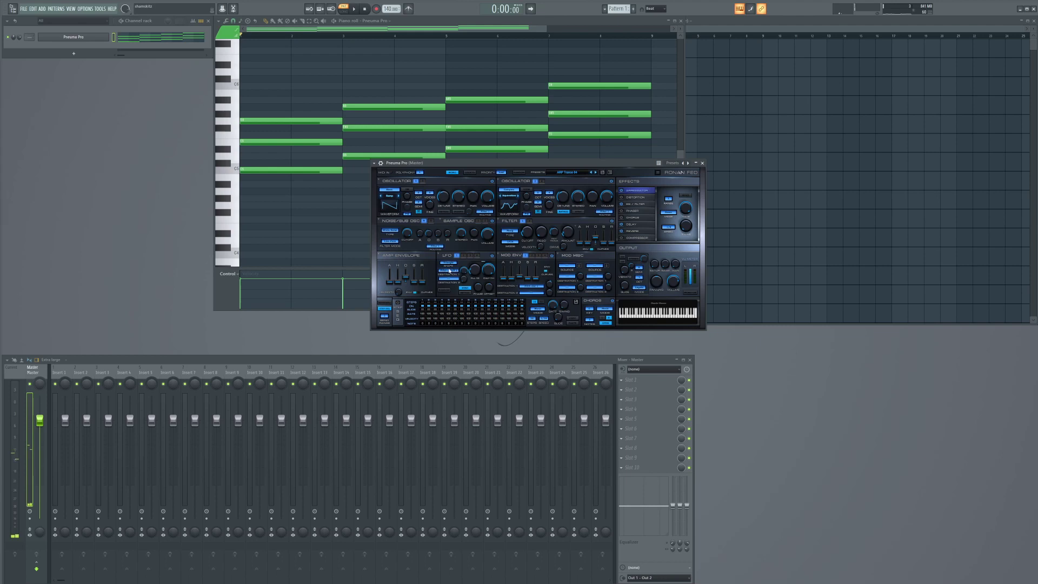
Step: Play the chord pattern while adjusting filter 1's envelope decay and envelope amount
left_click(448, 271)
left_click(439, 257)
key("space")
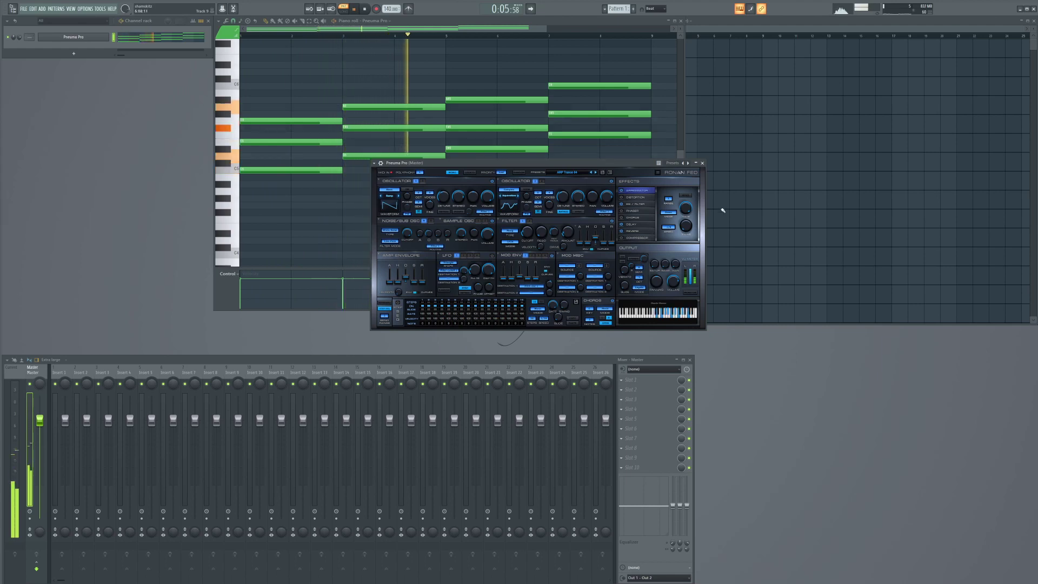
left_click_drag(601, 224, 605, 183)
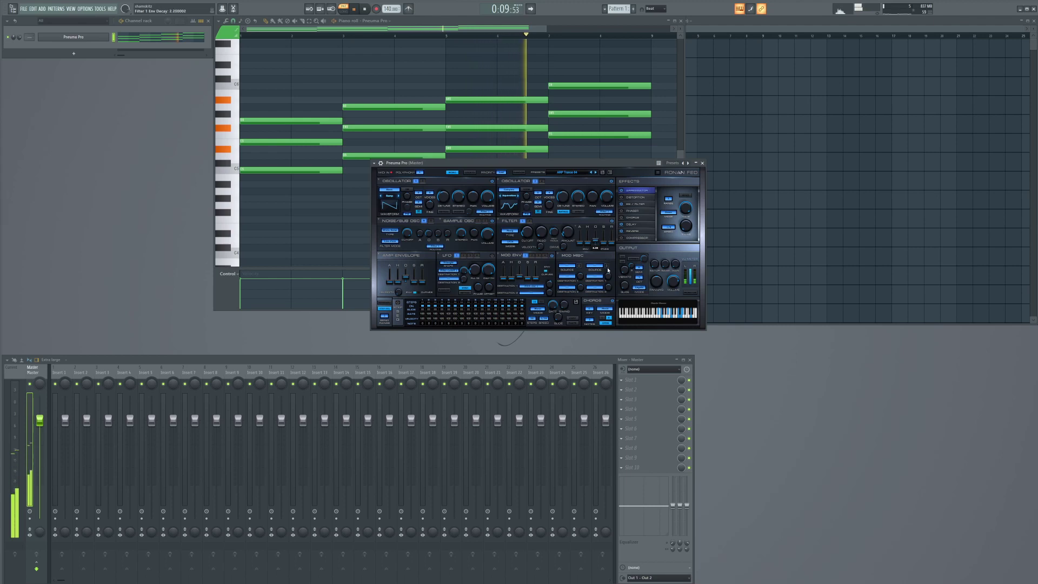
left_click_drag(568, 235, 570, 233)
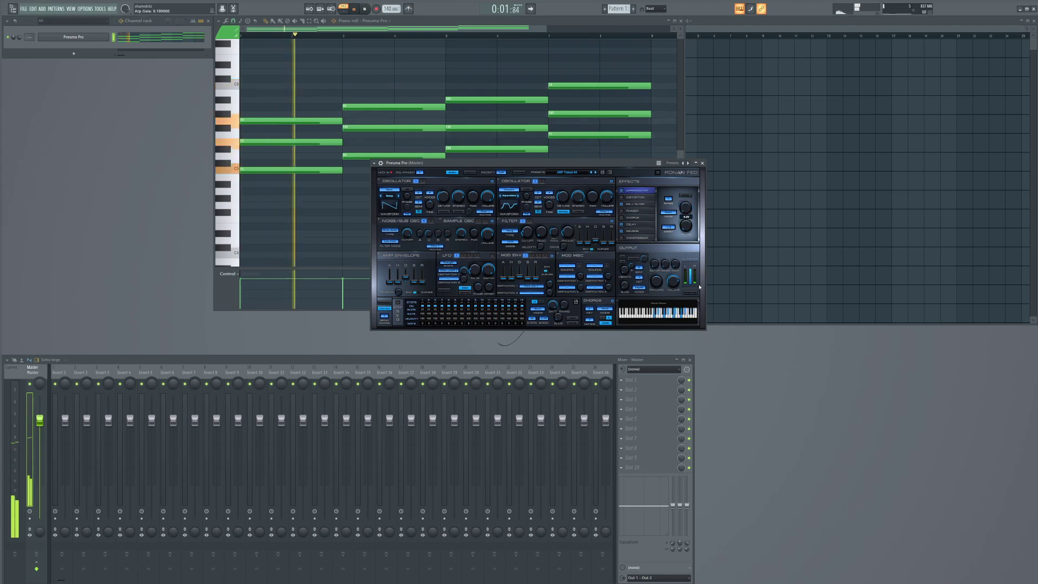
Step: Adjust the arpeggiator's gate and choose a mode for it while the chords play
left_click_drag(686, 211, 687, 182)
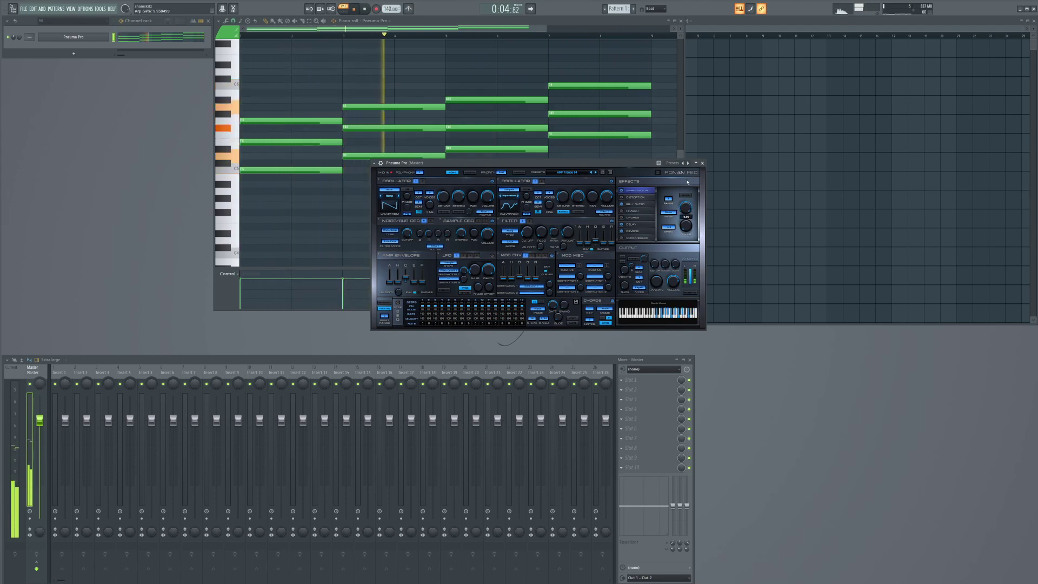
left_click(671, 214)
left_click(673, 214)
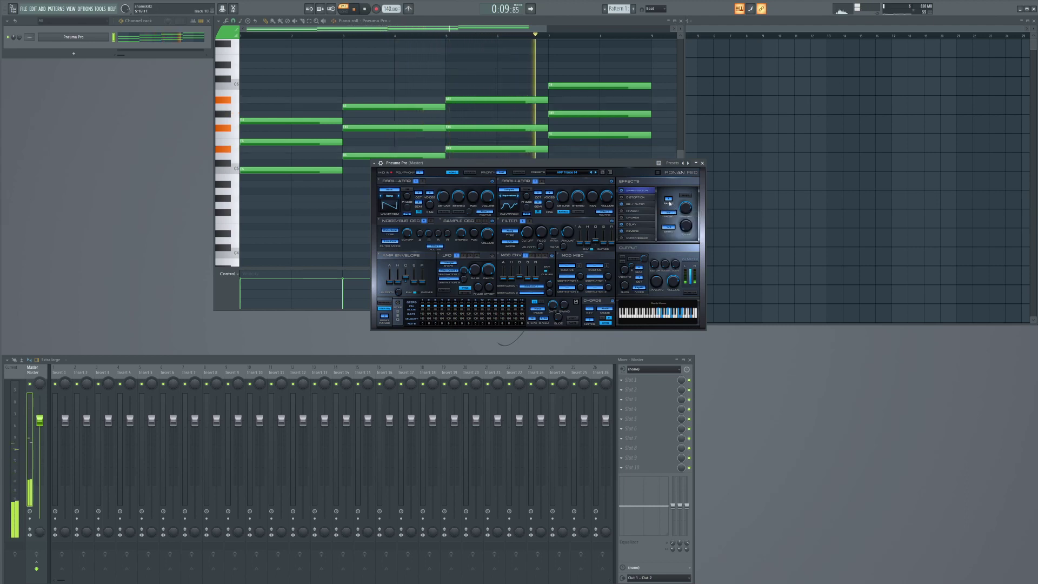
Step: Choose another mode for the arpeggiator while the chords play, and move the Pneuma Pro window clear of the chord notes
left_click(668, 200)
left_click(676, 210)
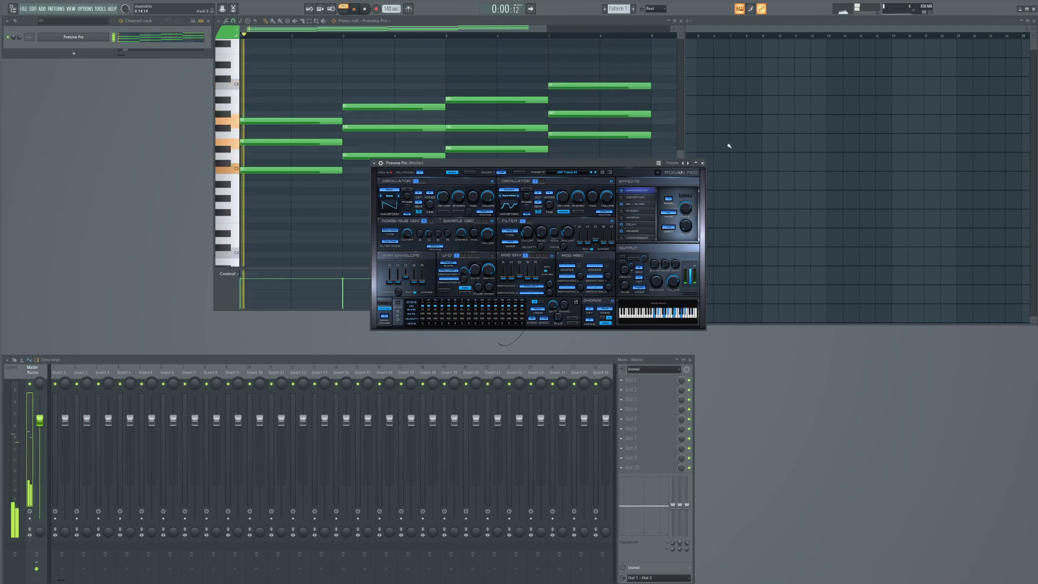
left_click_drag(644, 166, 726, 206)
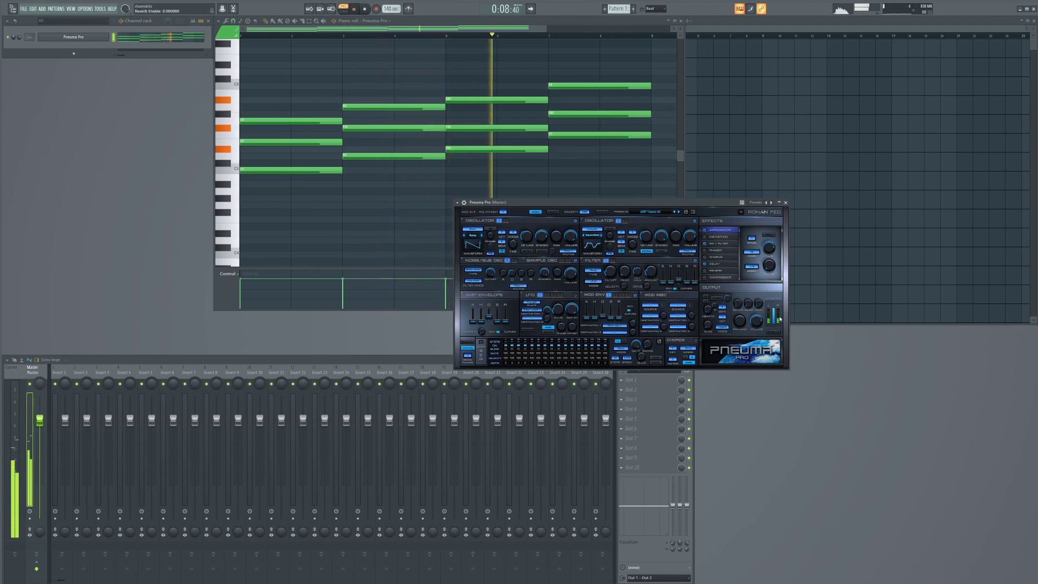
Step: Show the reverb effect, switch it on and adjust its decay time during playback, then stop the pattern
left_click(709, 271)
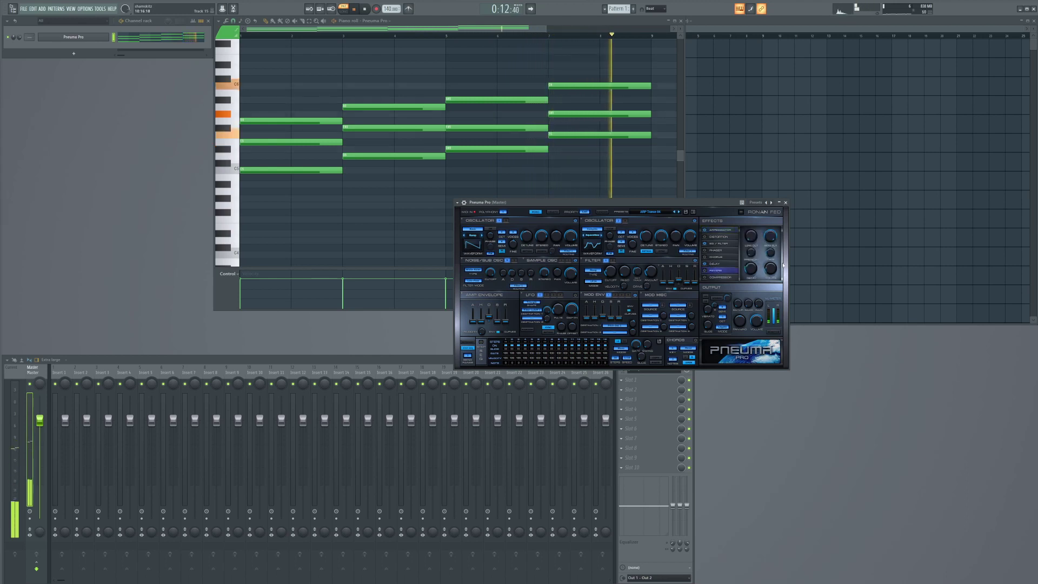
left_click(705, 270)
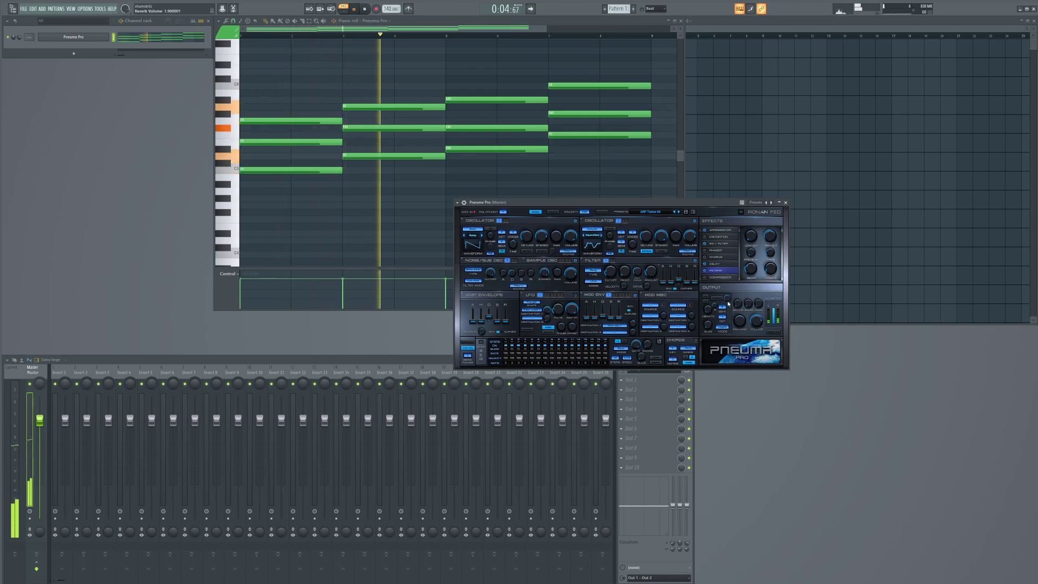
left_click_drag(749, 275, 759, 261)
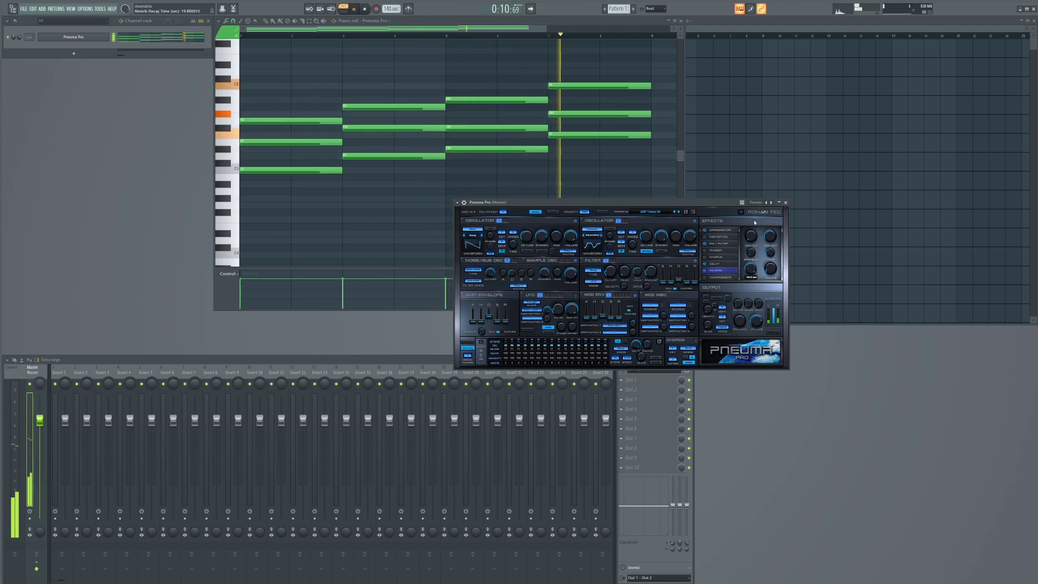
left_click_drag(751, 269, 755, 272)
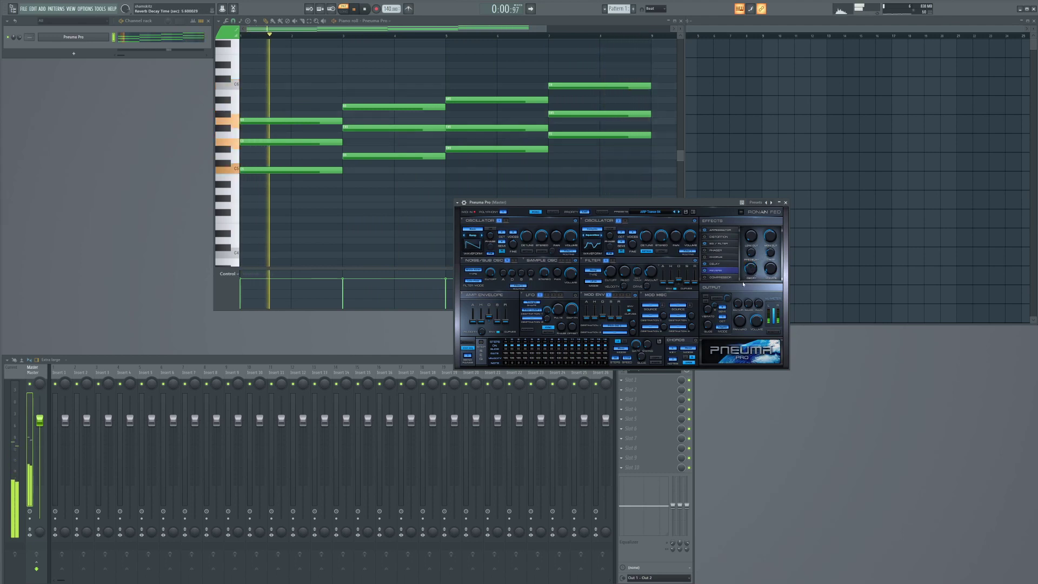
key("space")
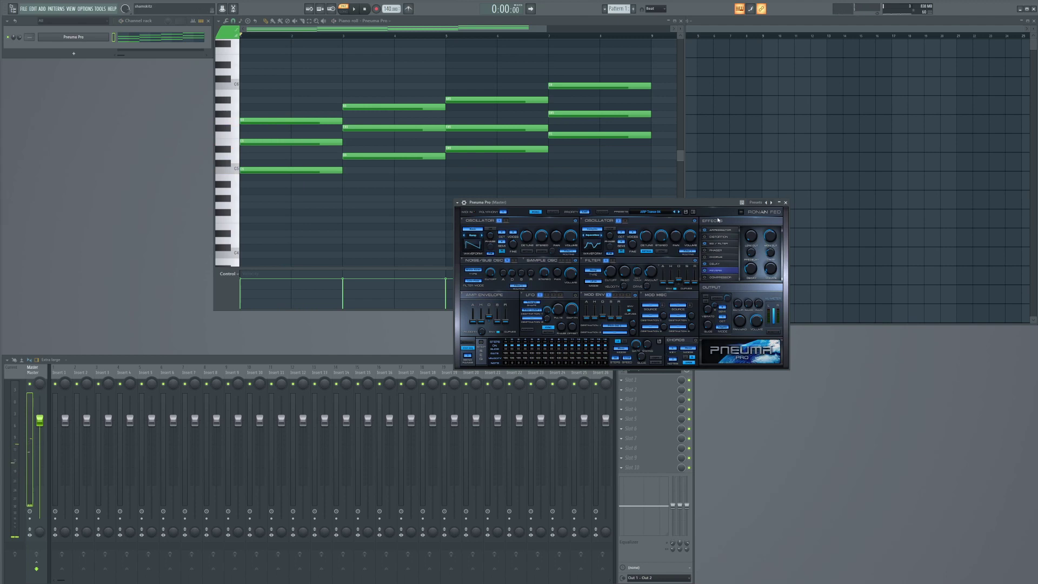
Step: Turn on Pneuma Pro's Chords section and delete the two upper notes of all four chords, leaving only the lowest notes
left_click(695, 341)
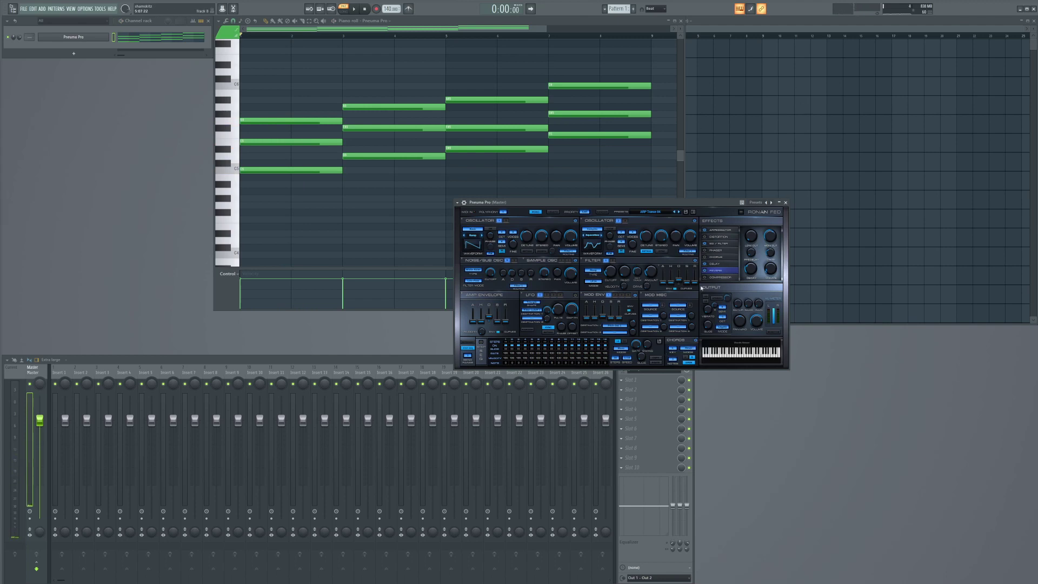
right_click(592, 114)
right_click(591, 84)
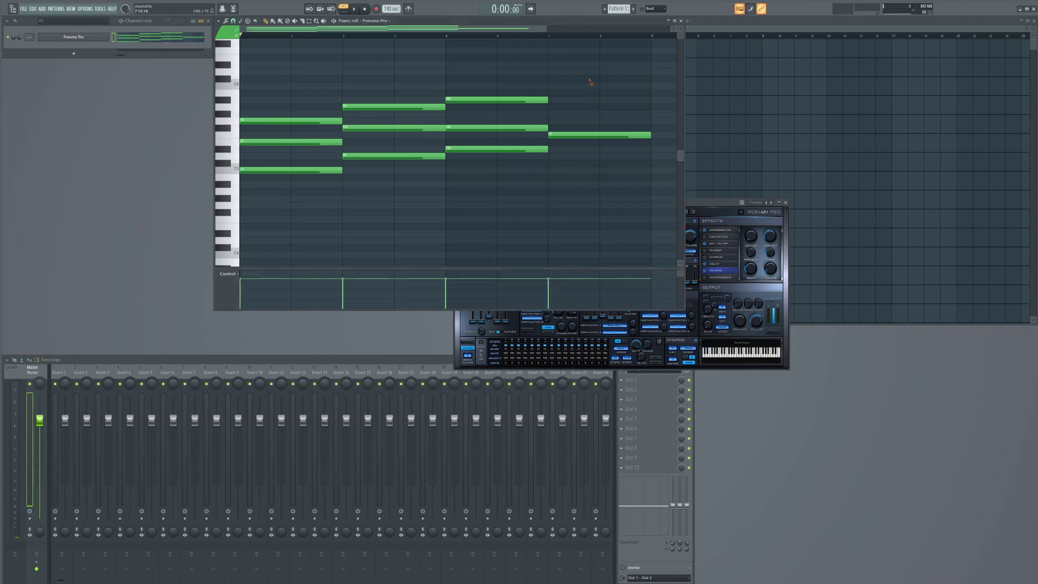
right_click(502, 128)
right_click(497, 99)
right_click(397, 128)
right_click(397, 106)
right_click(293, 142)
right_click(291, 120)
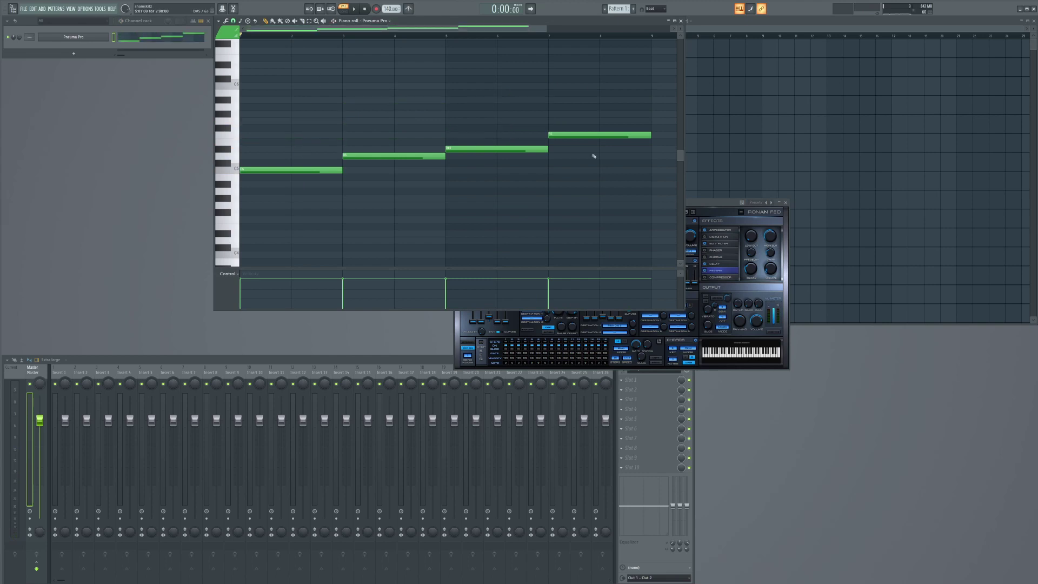
Step: Play the single-note pattern through the Chords section with Pneuma Pro in front, then stop it
key("space")
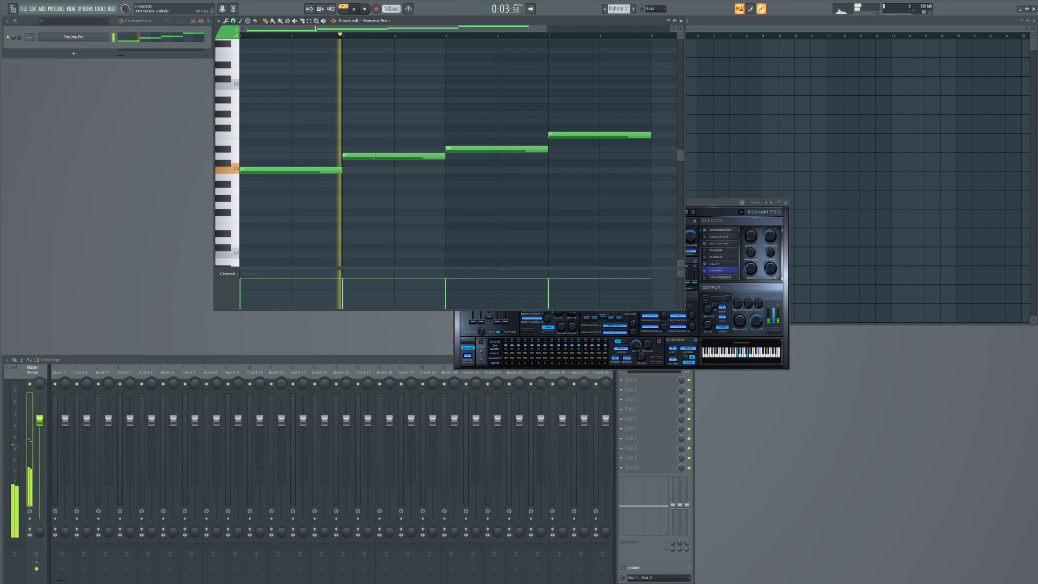
left_click(758, 205)
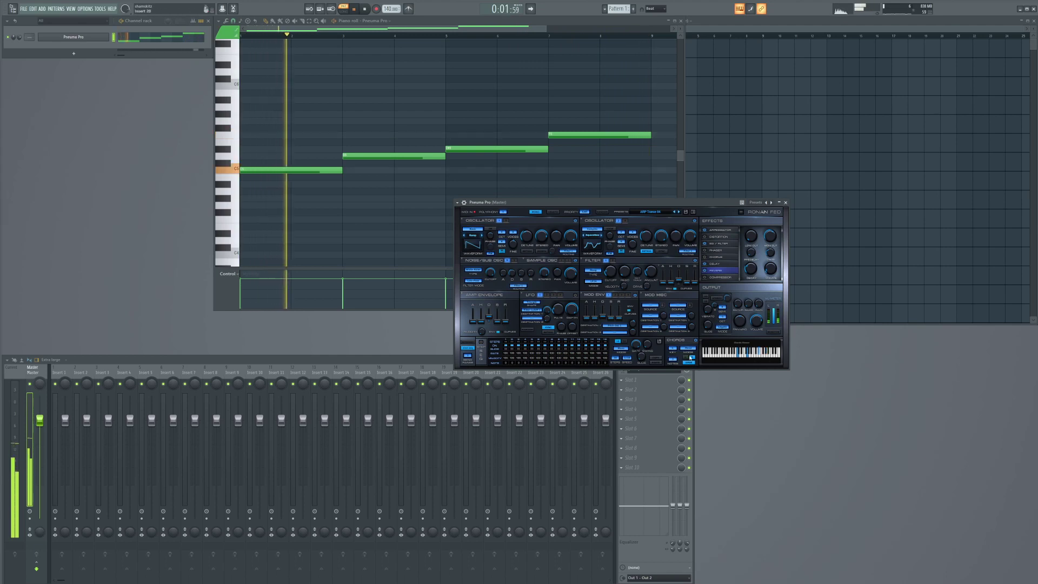
key("space")
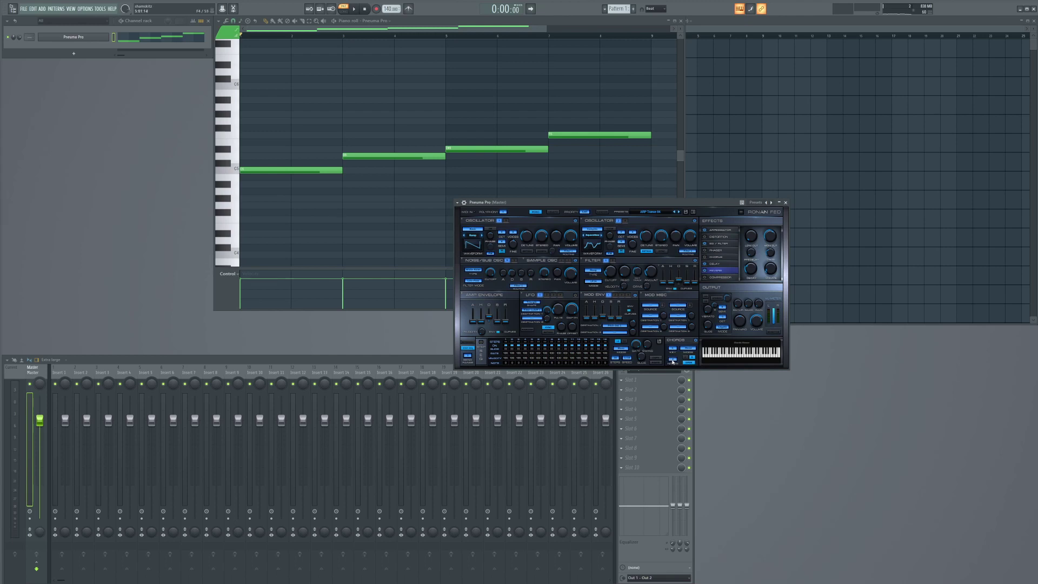
Step: Choose a different number of chord notes in the Chords section and listen to the pattern, then stop playback
left_click(670, 360)
left_click(680, 379)
key("space")
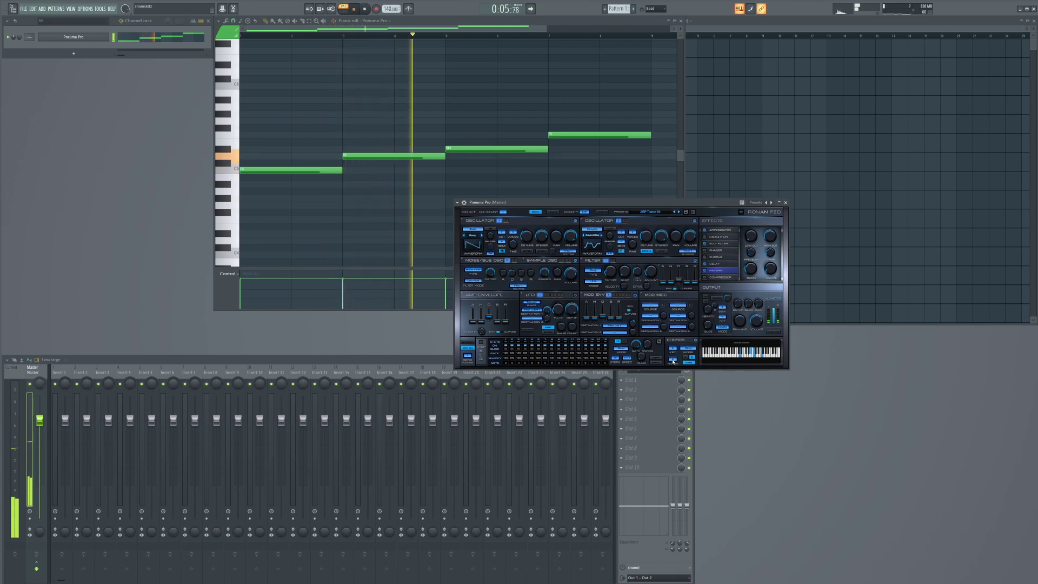
left_click(673, 360)
left_click(674, 361)
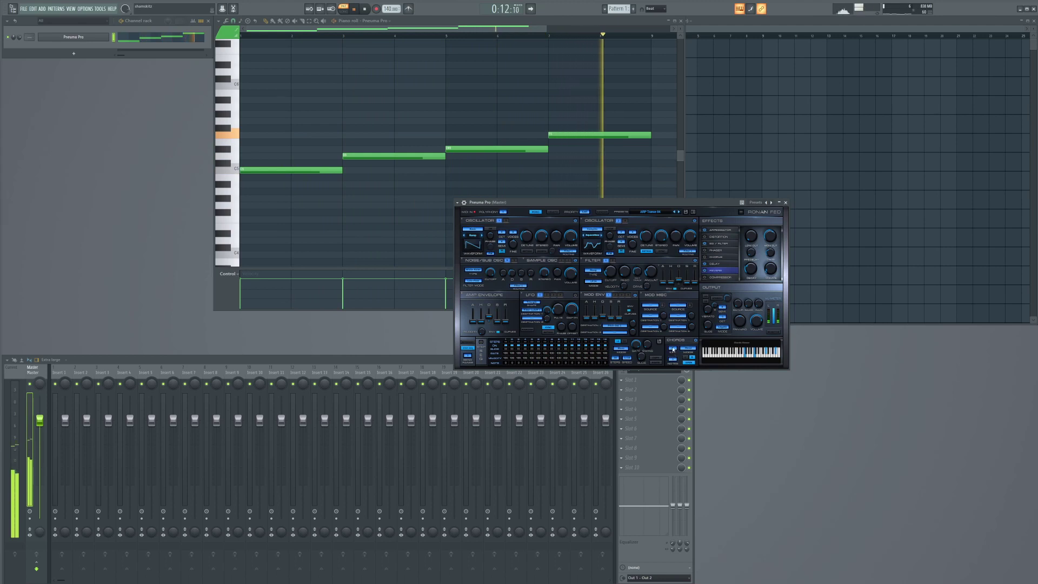
key("space")
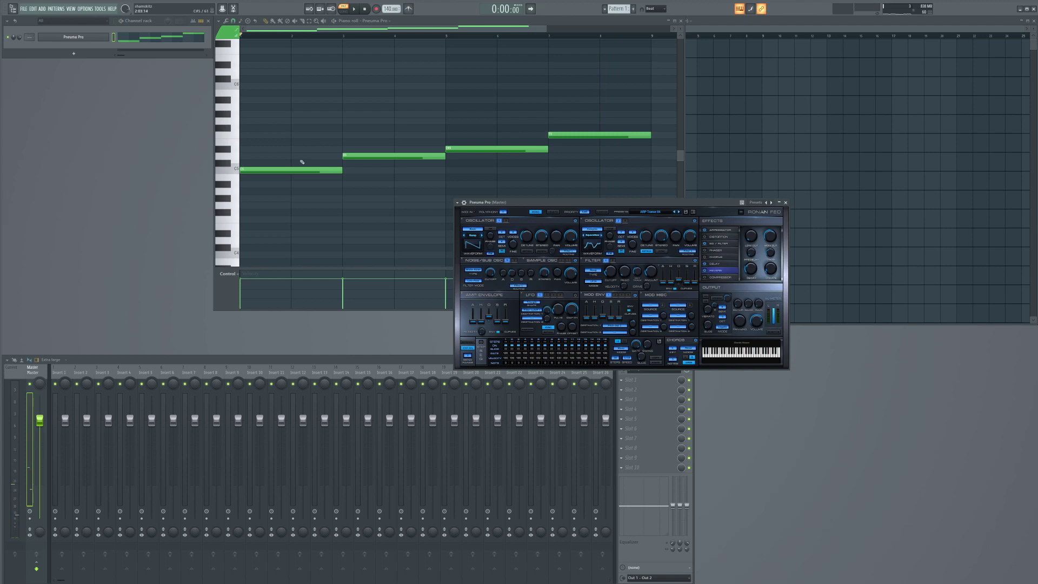
Step: Choose another key in the Chords section, then play and stop the pattern to hear it
left_click(673, 351)
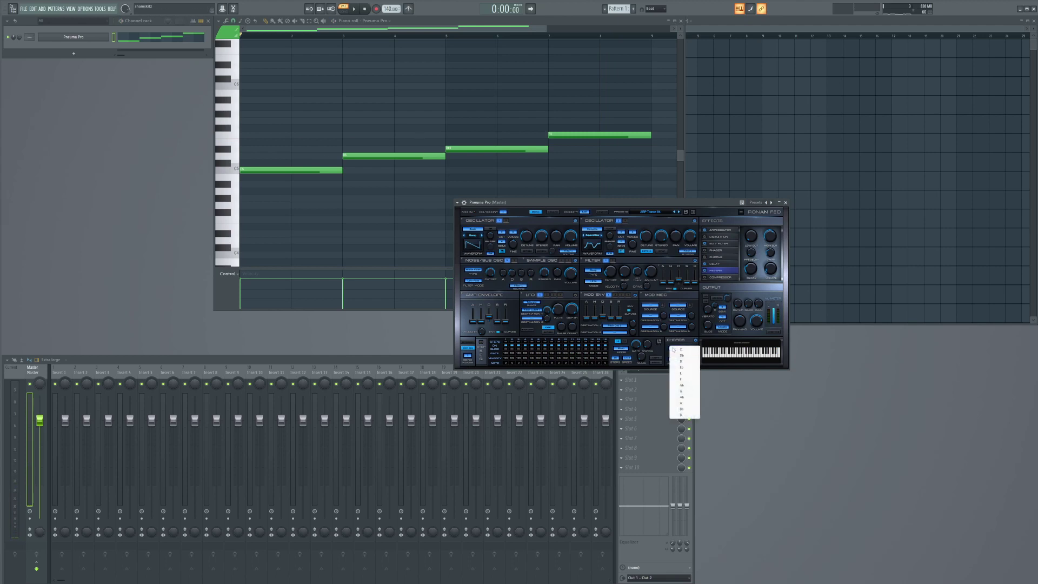
left_click(681, 361)
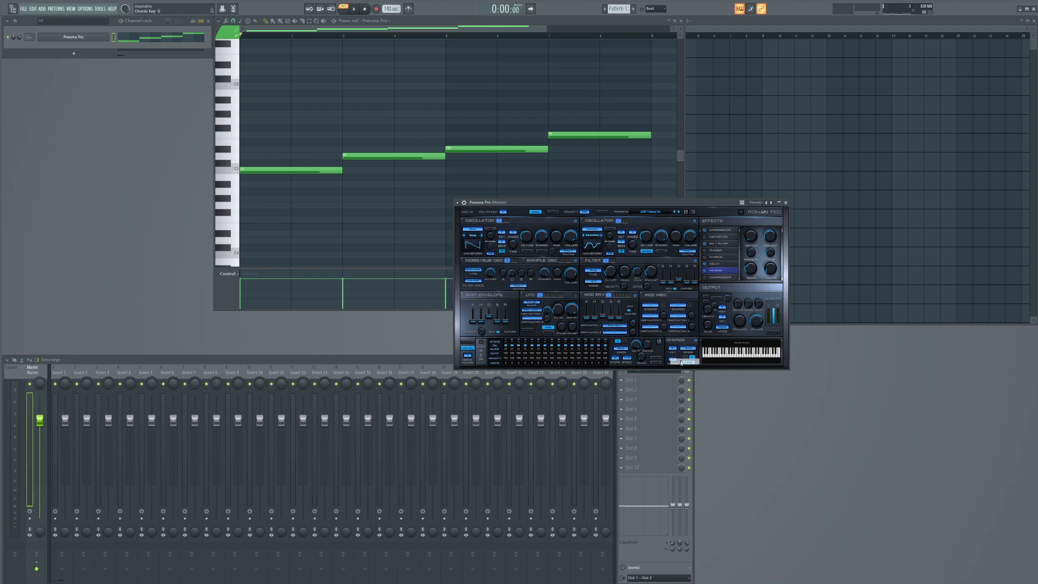
key("space")
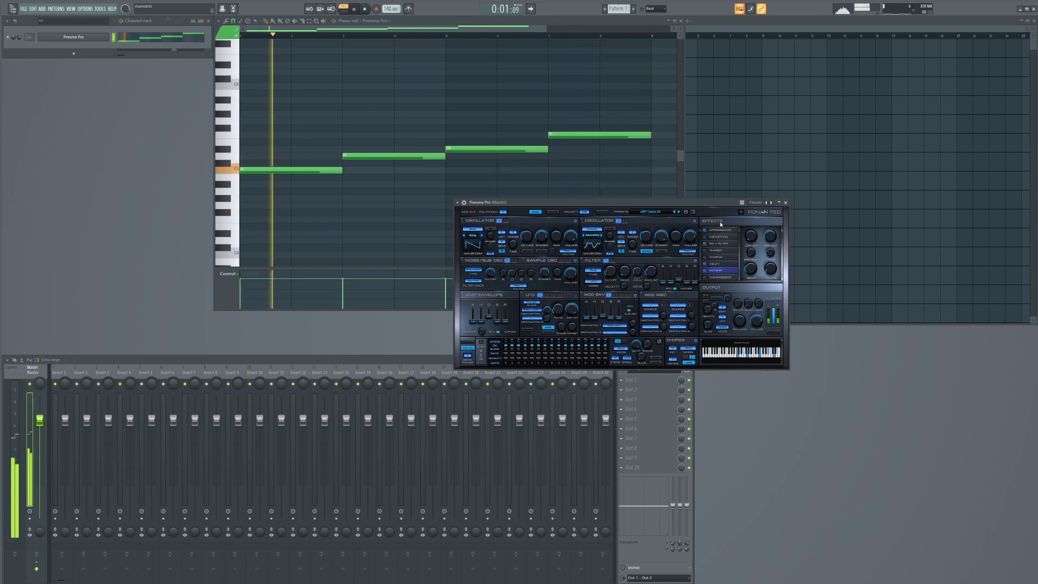
key("space")
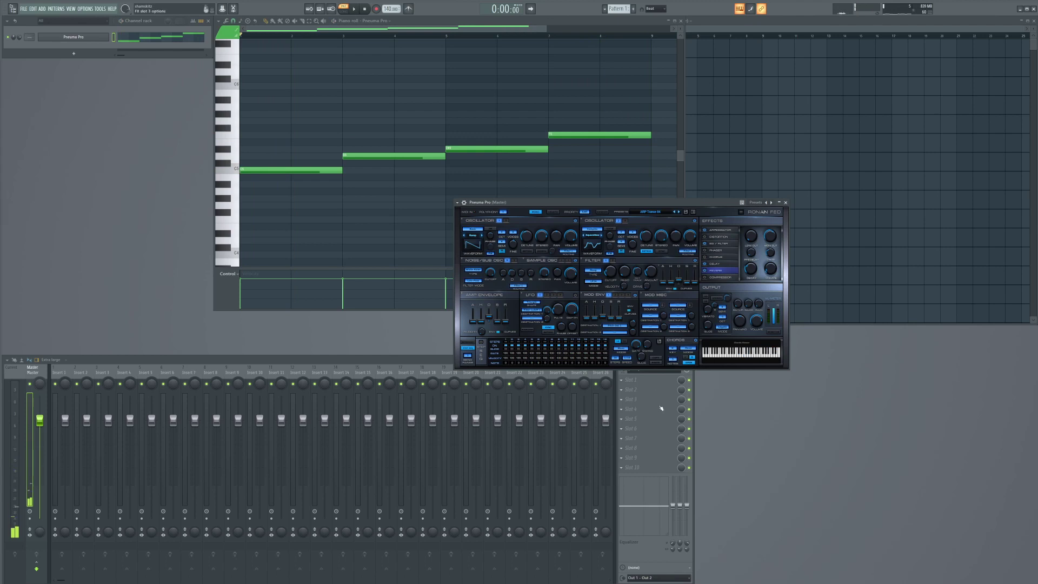
Step: Lower the Chords section's note count, then add a second note above the pattern's first note and play it
left_click(674, 360)
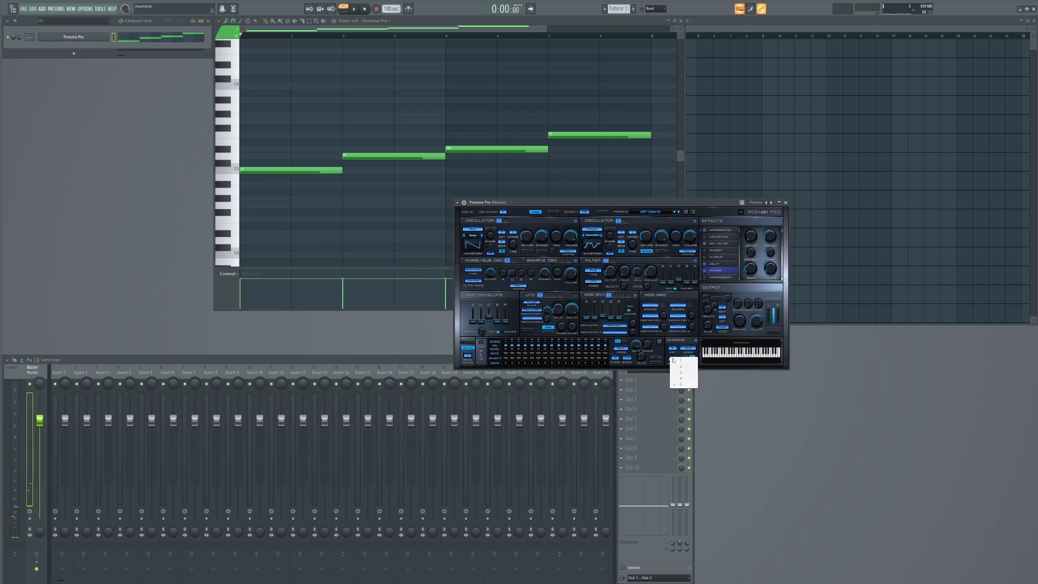
left_click(684, 363)
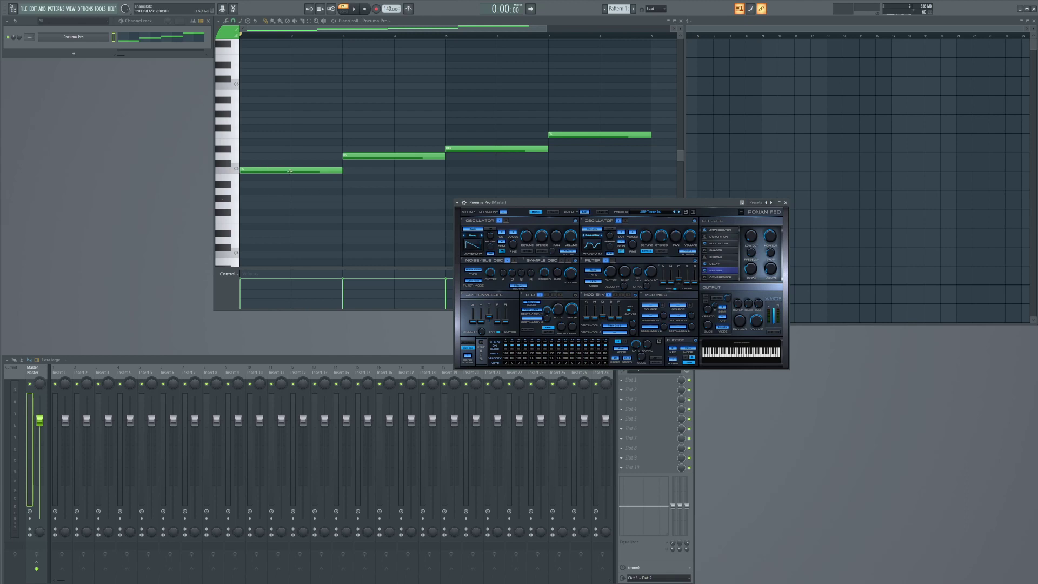
left_click(273, 170)
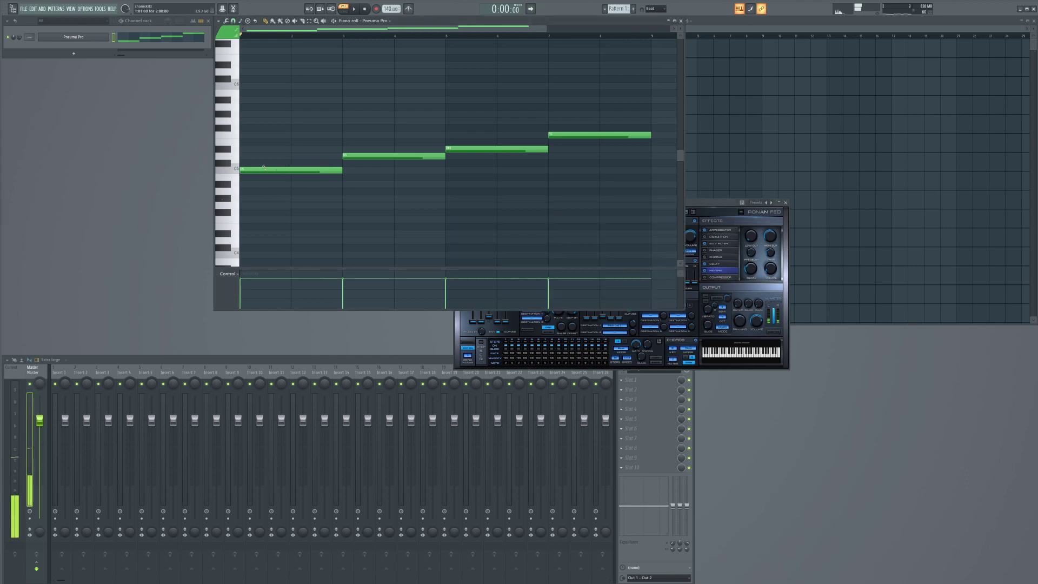
left_click(286, 156)
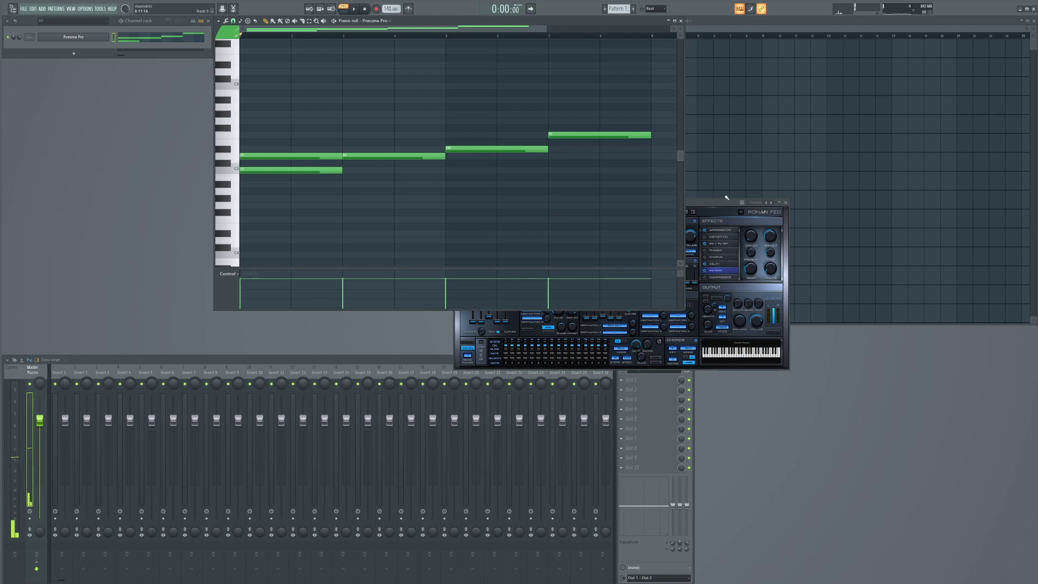
left_click(720, 223)
key("space")
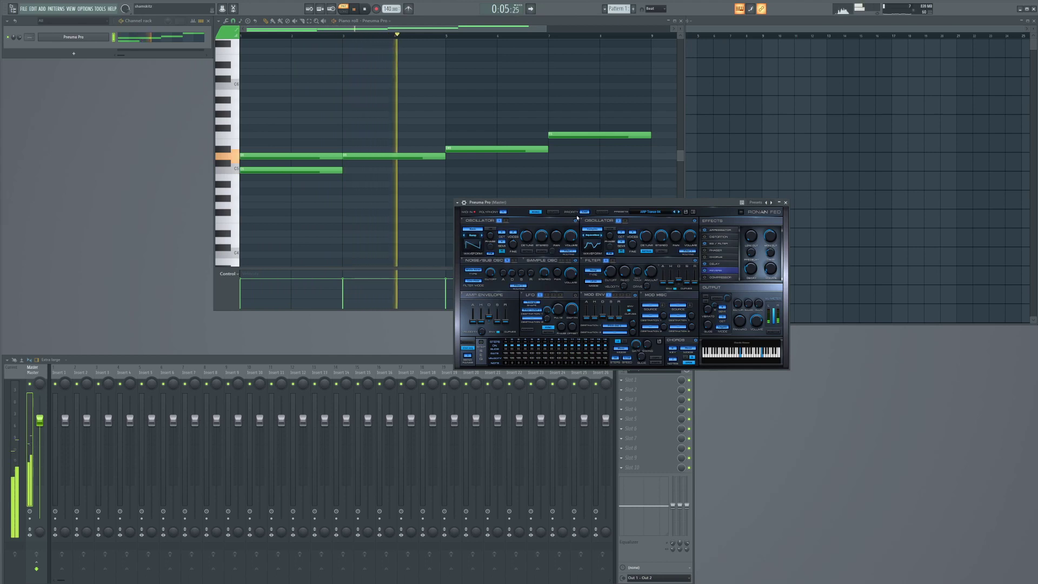
Step: Stack two equally long notes above the pattern's last note during playback, then stop the pattern
left_click(574, 135)
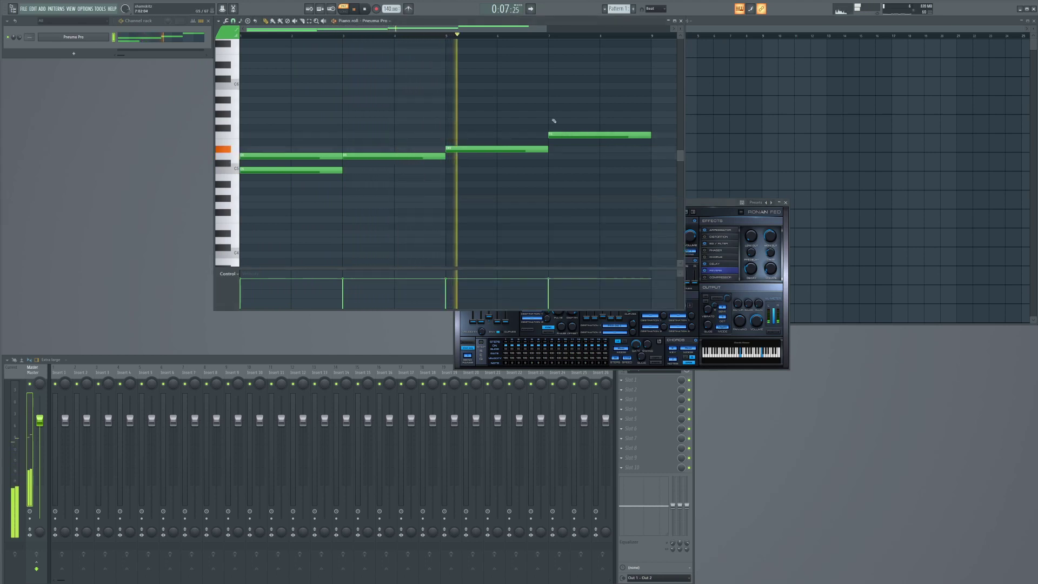
left_click(574, 120)
left_click(573, 106)
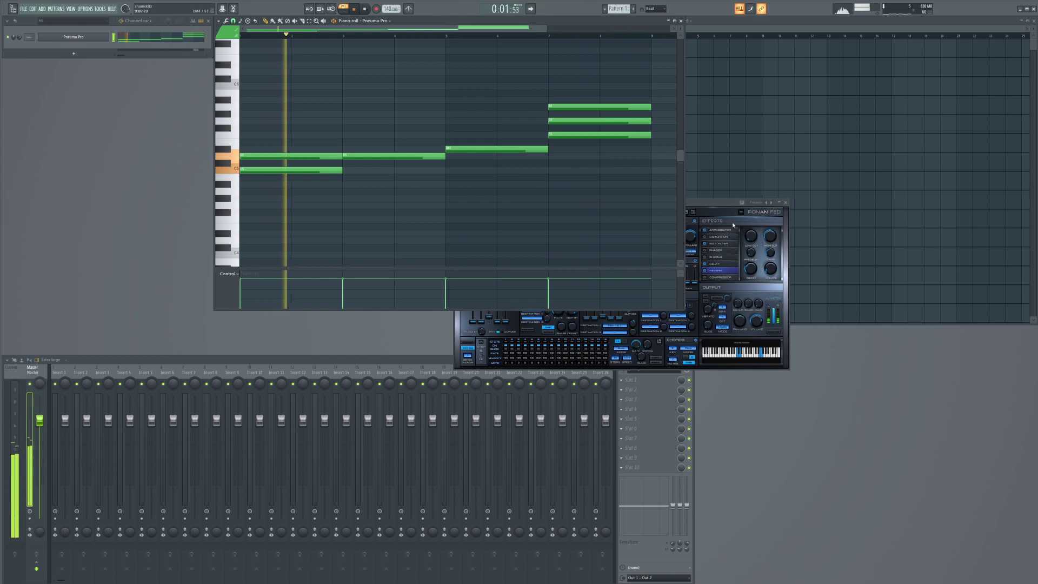
key("space")
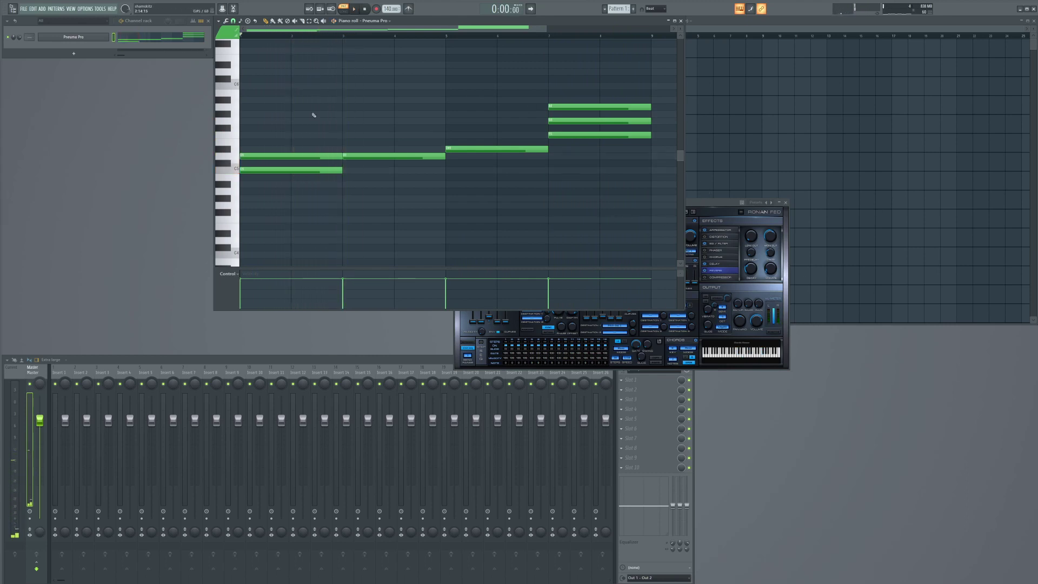
Step: Undo the note edits until the piano roll is empty
key("ctrl+alt+z")
key("ctrl+alt+z")
key("ctrl+alt+z")
key("ctrl+alt+z")
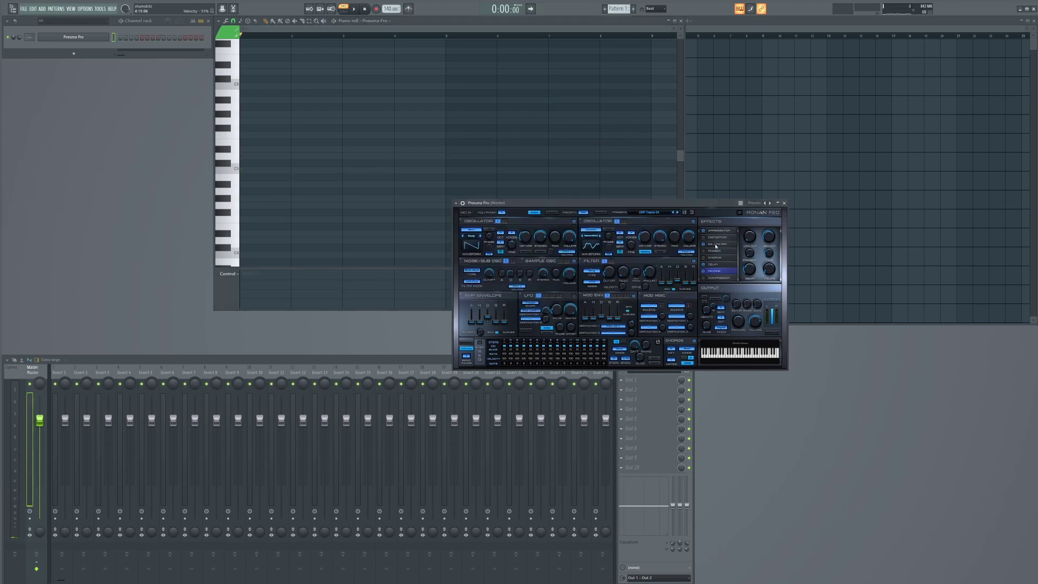
Step: Replace the Pneuma Pro channel's plugin with B-Step Sequencer from the Synth category
left_click_drag(658, 204, 681, 207)
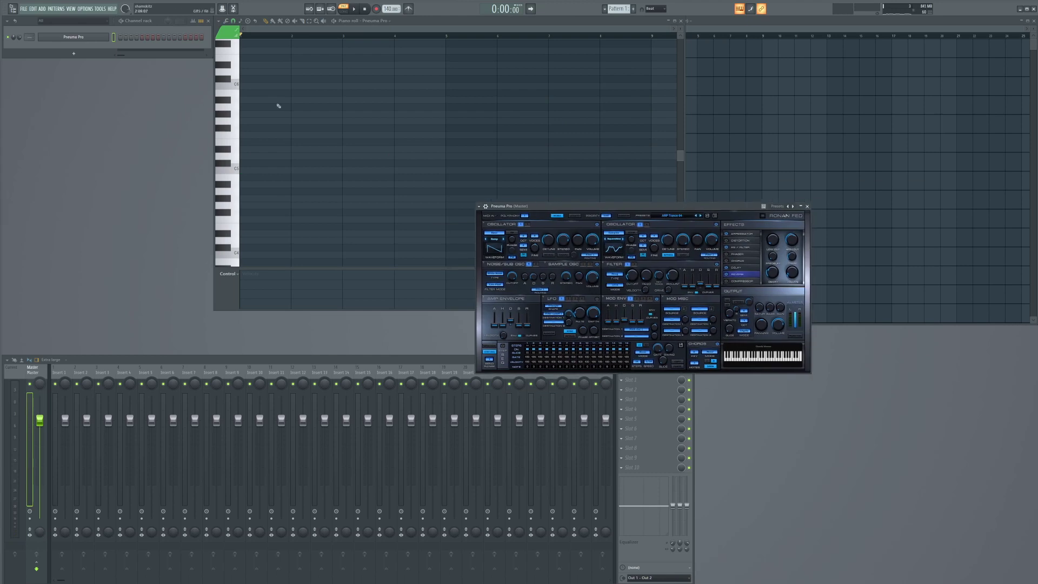
right_click(71, 41)
mouse_move(179, 104)
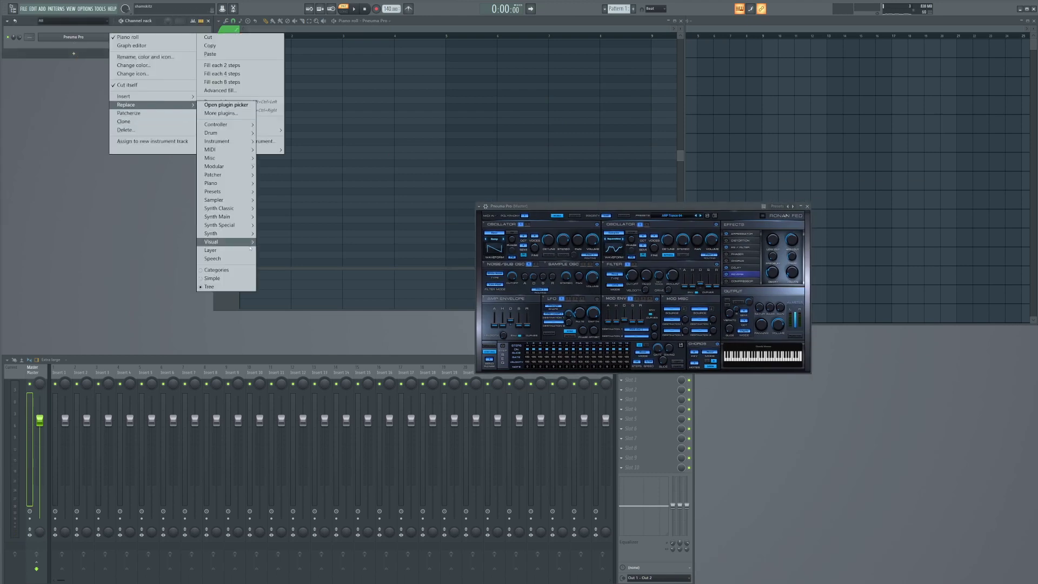
mouse_move(233, 168)
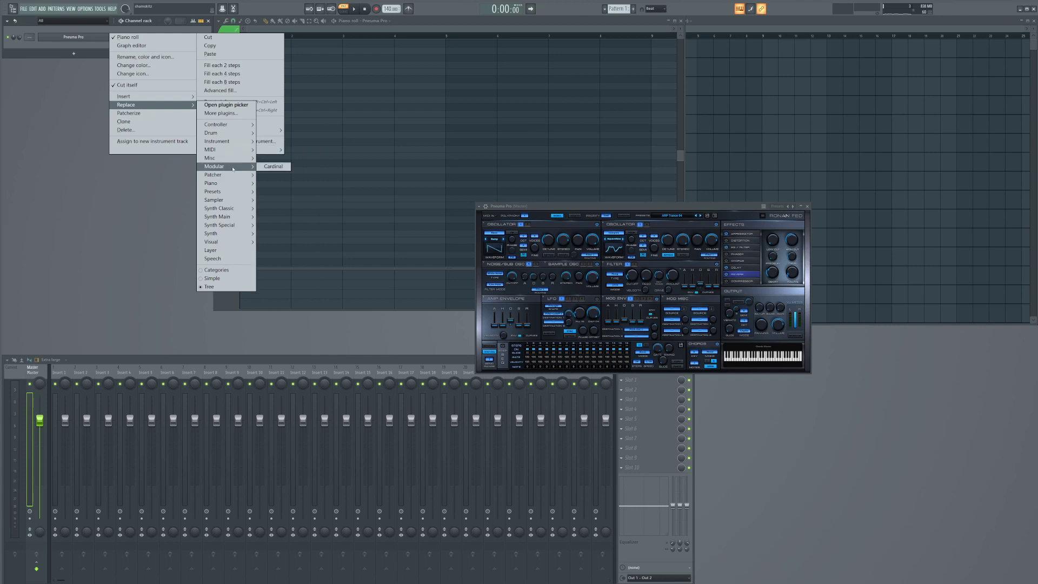
mouse_move(220, 217)
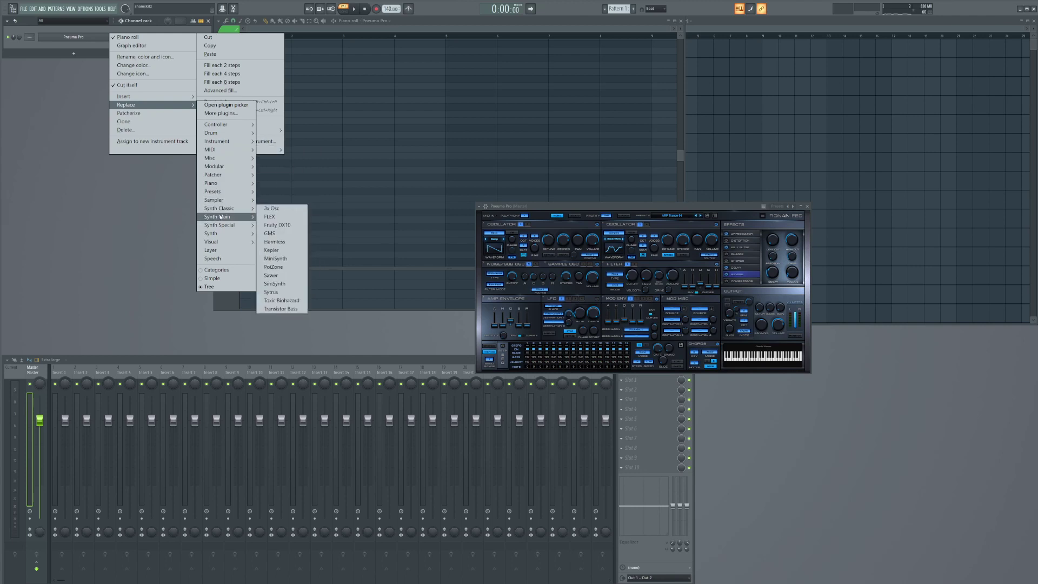
mouse_move(216, 234)
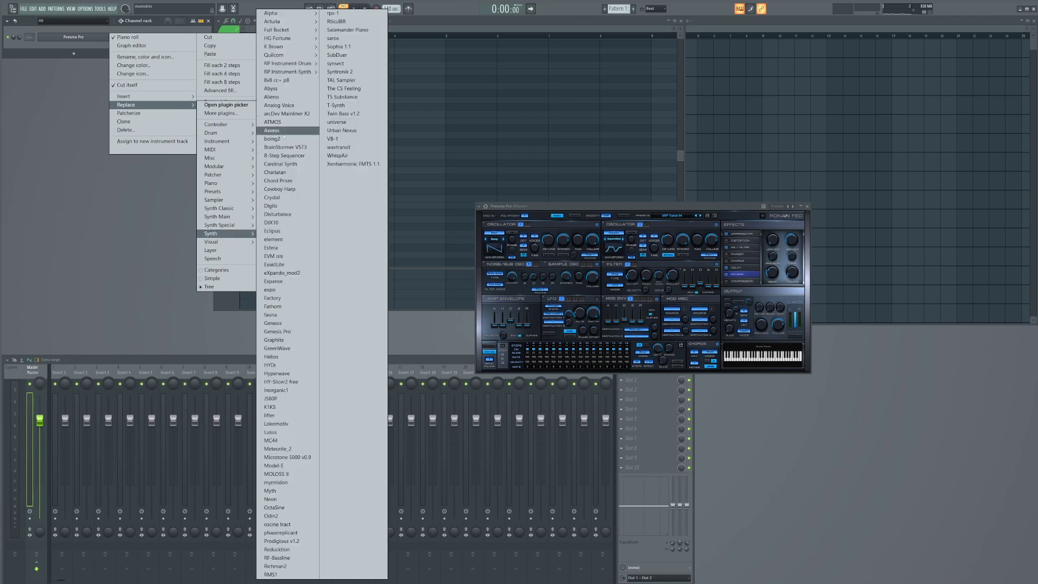
left_click(292, 156)
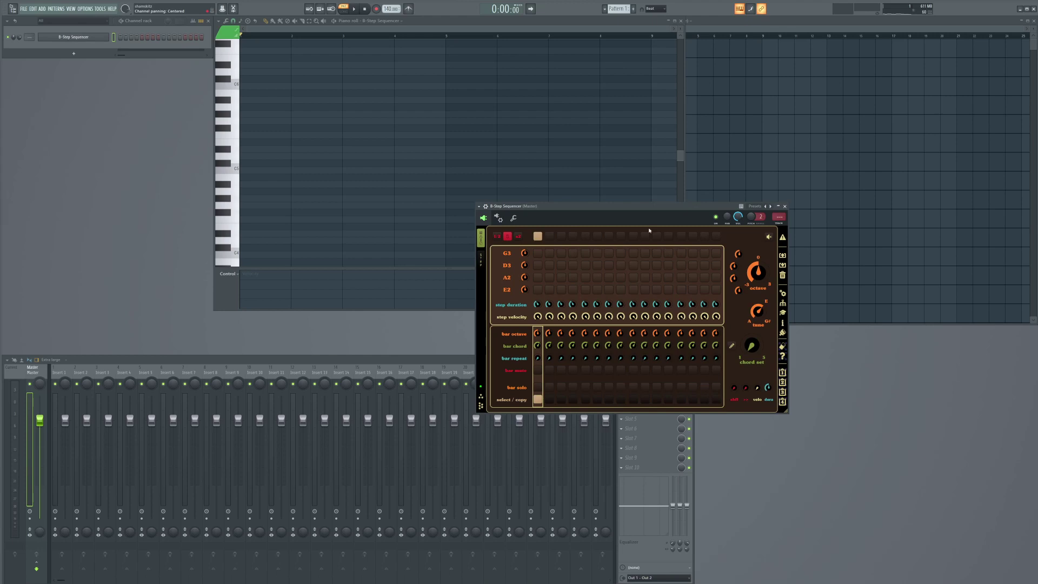
Step: Remove B-Step Sequencer and replace the Sampler channel's plugin with Podolski from the Synth Main category
right_click(110, 34)
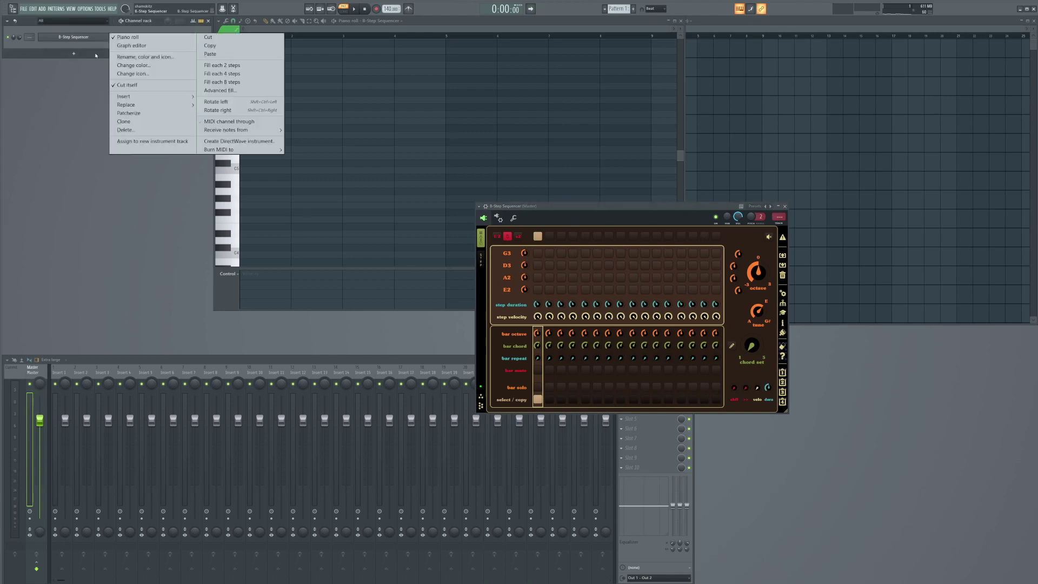
left_click(134, 130)
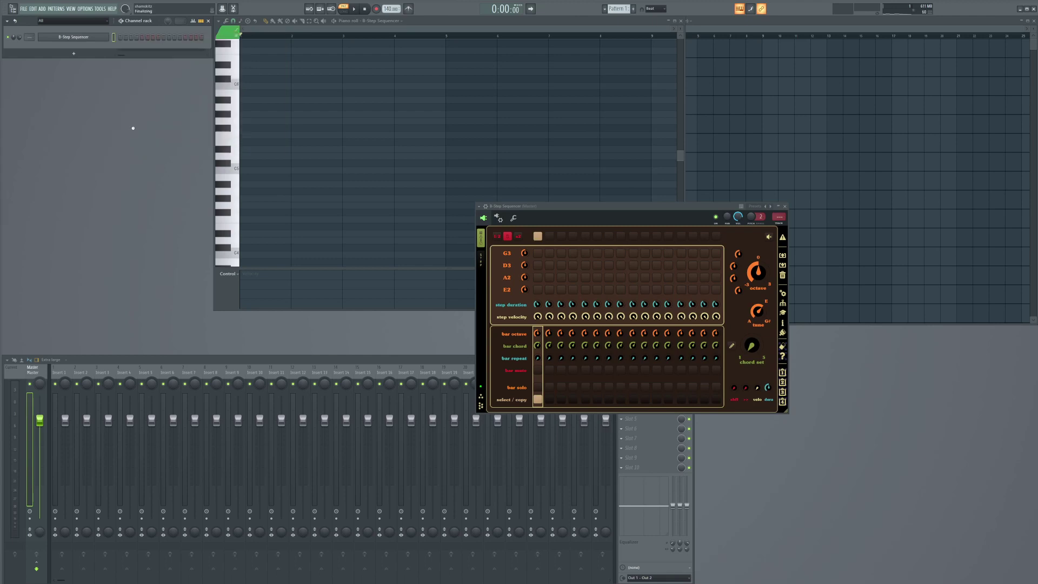
right_click(110, 34)
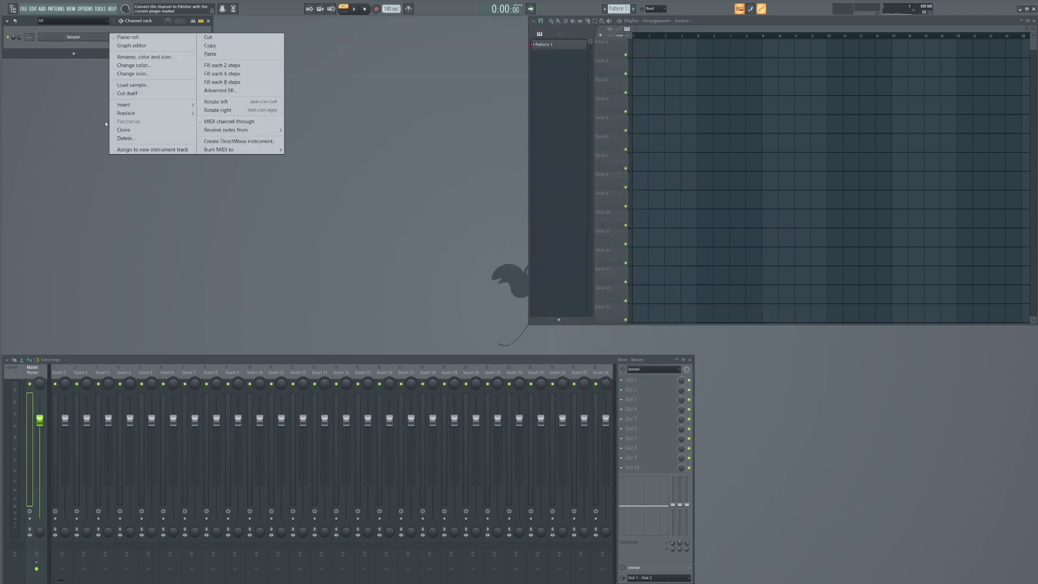
mouse_move(141, 118)
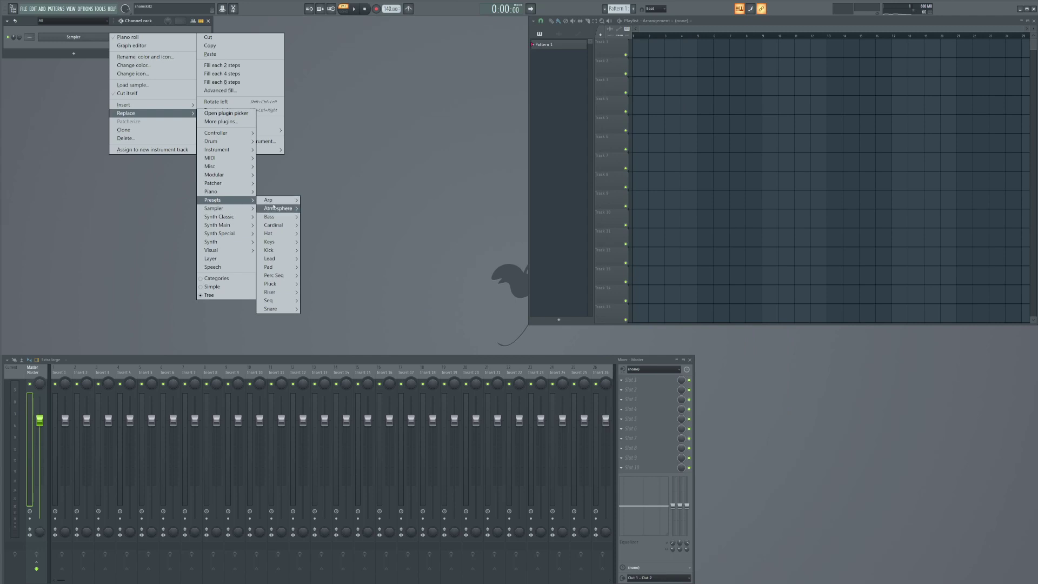
mouse_move(274, 206)
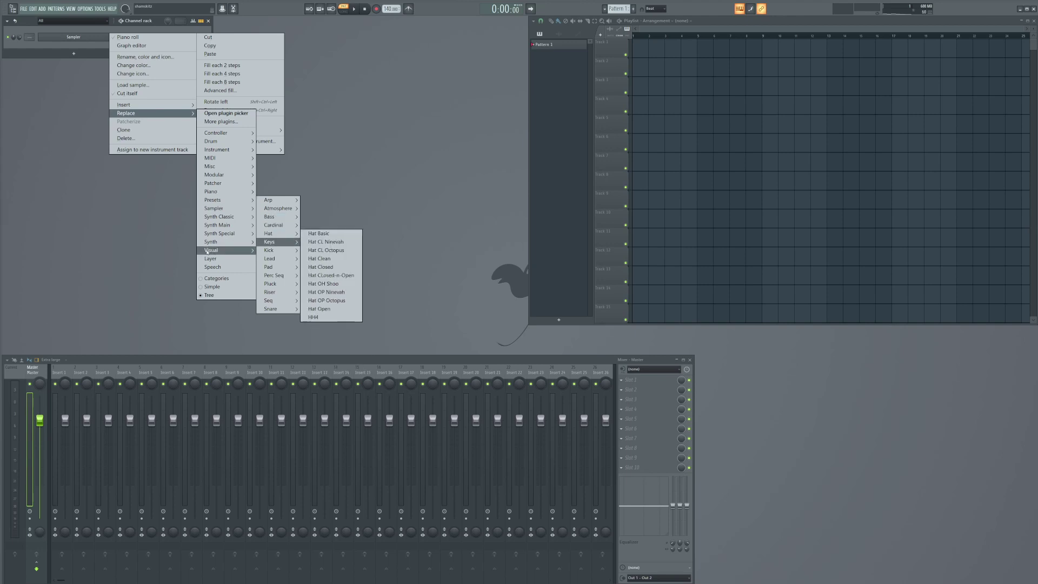
mouse_move(221, 235)
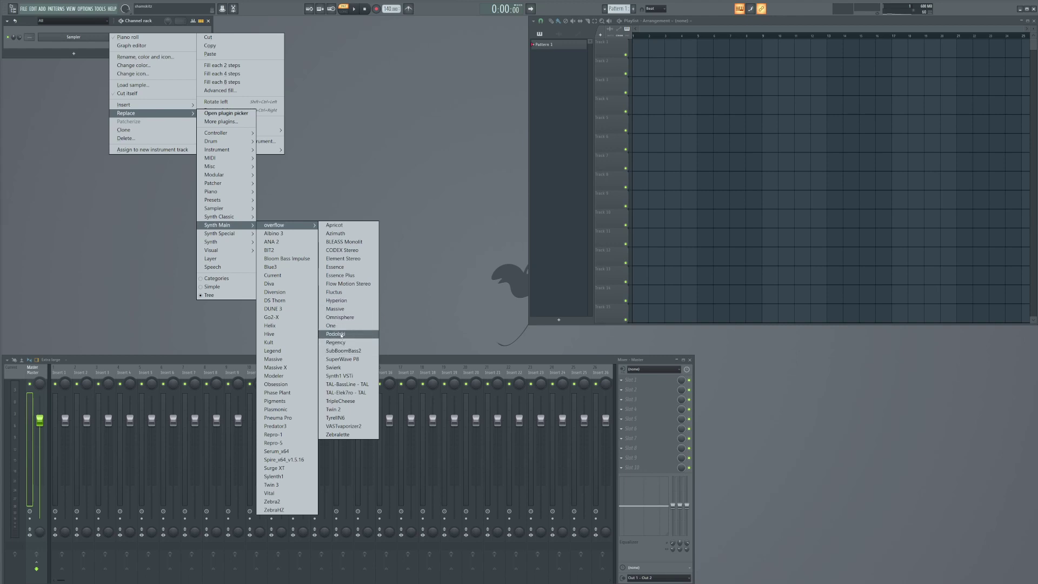
left_click(335, 334)
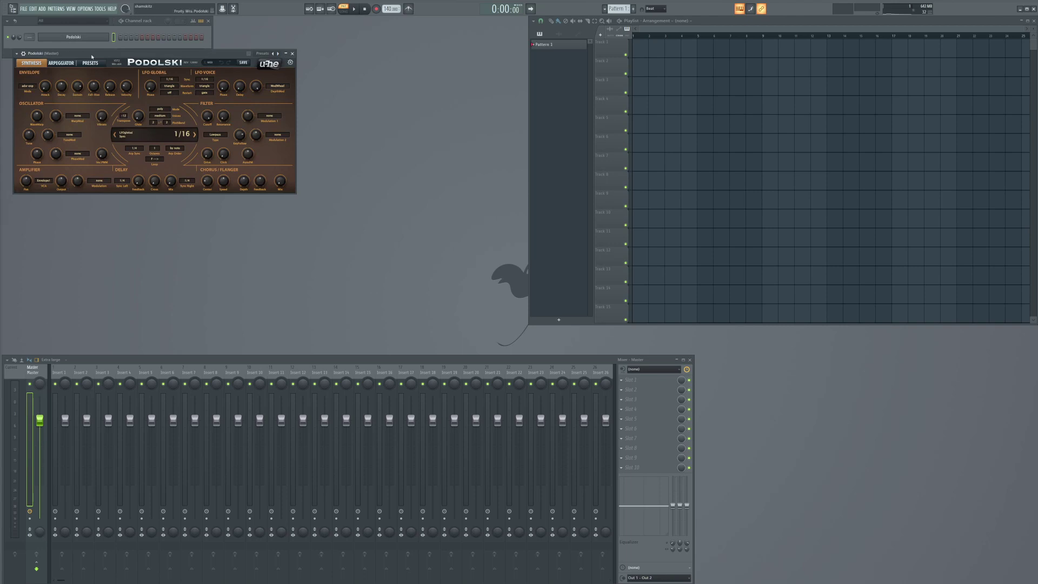
Step: View Podolski's arpeggiator page, move its window clear of the channel rack and open its preset browser
left_click(51, 63)
left_click_drag(162, 53, 493, 196)
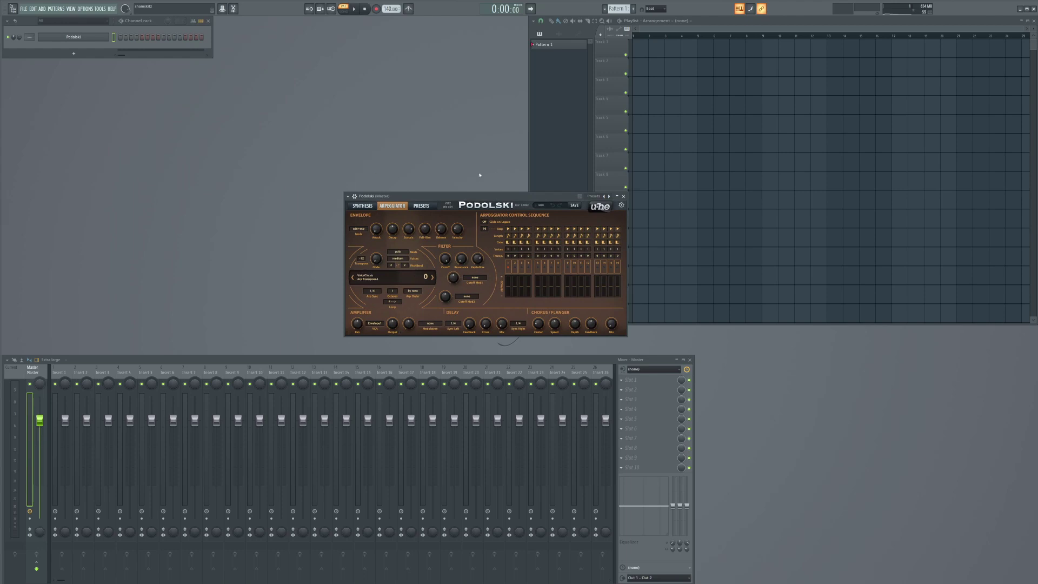
left_click(422, 205)
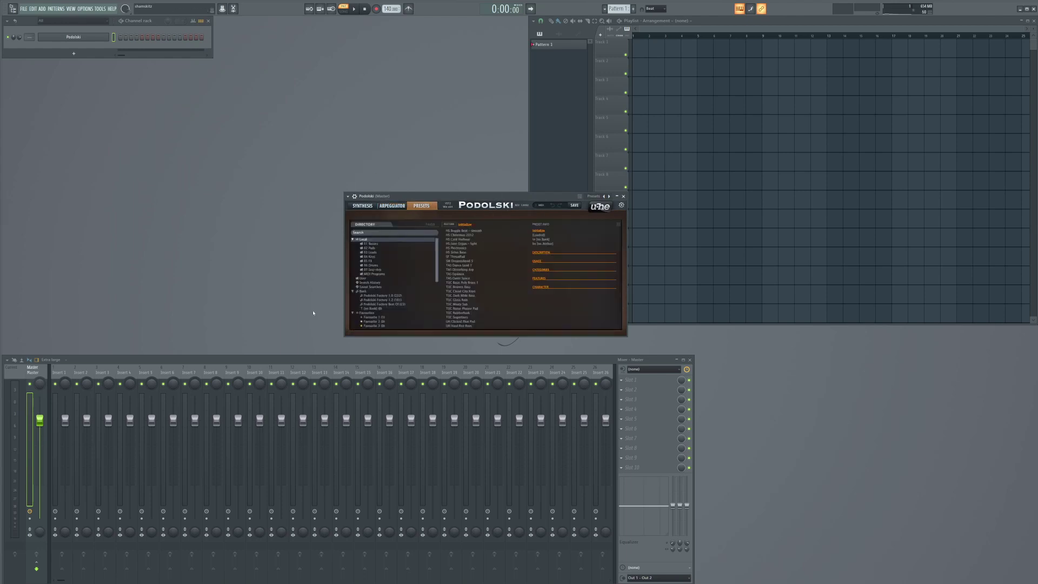
Step: Load an SF preset from the 07 Seq+Arp folder, enable the channel's first step and play the pattern
left_click(372, 270)
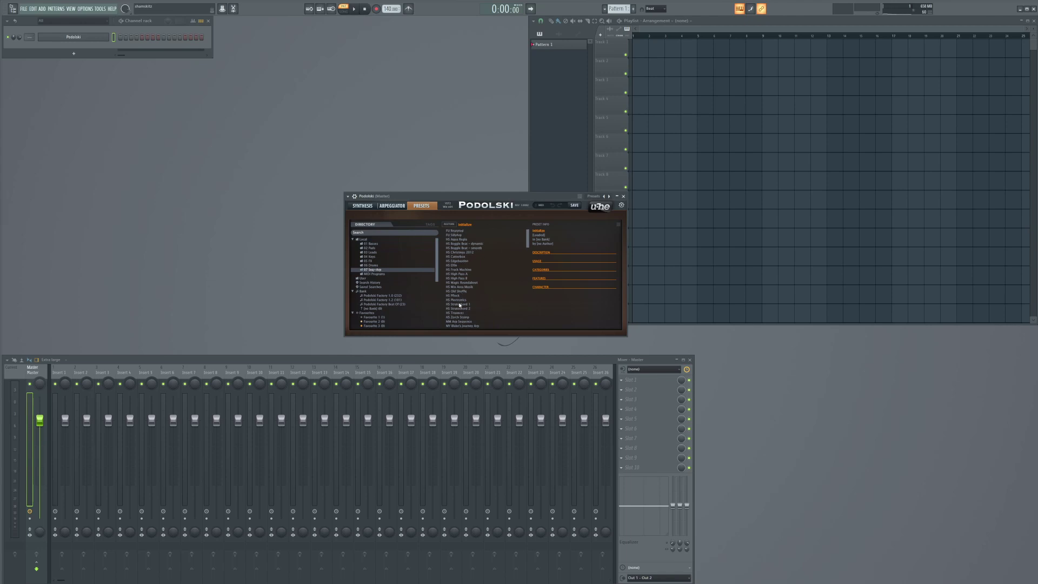
scroll(468, 313, "down", 6)
left_click(461, 256)
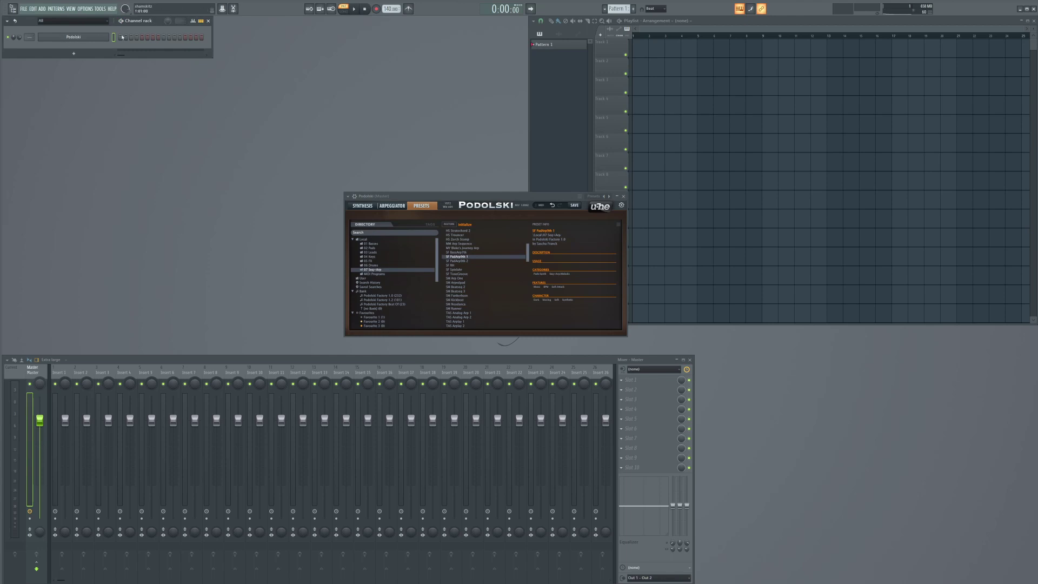
key("space")
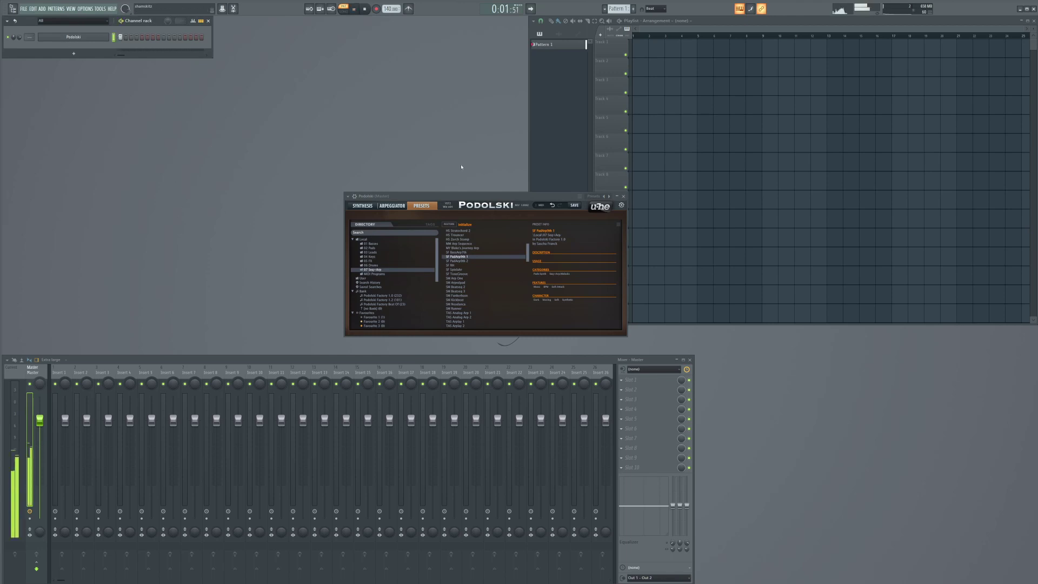
Step: Audition several Seq+Arp presets during playback, including Analog Arp 1 and Classic Arp
left_click(458, 278)
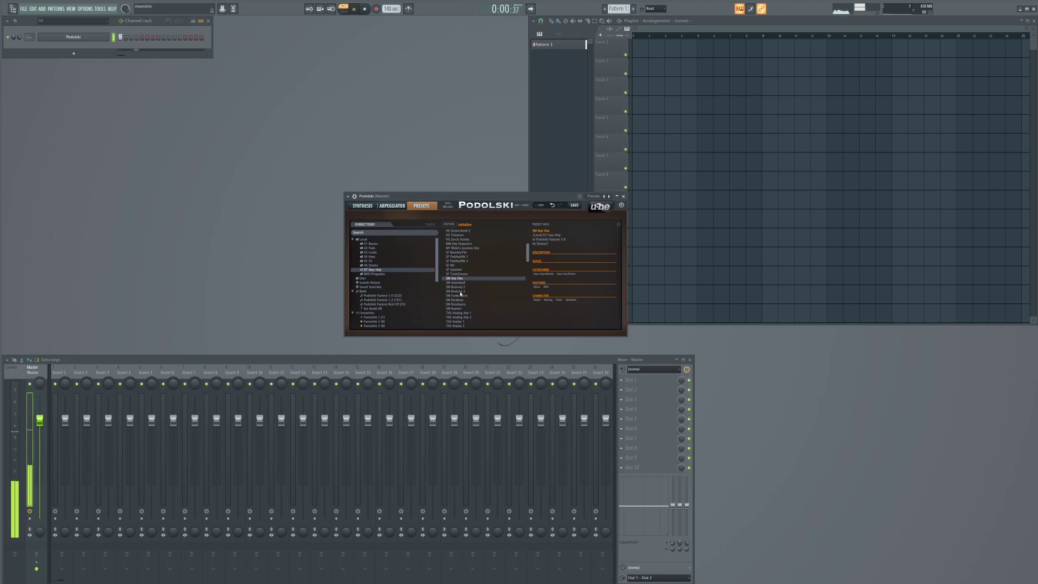
left_click(464, 286)
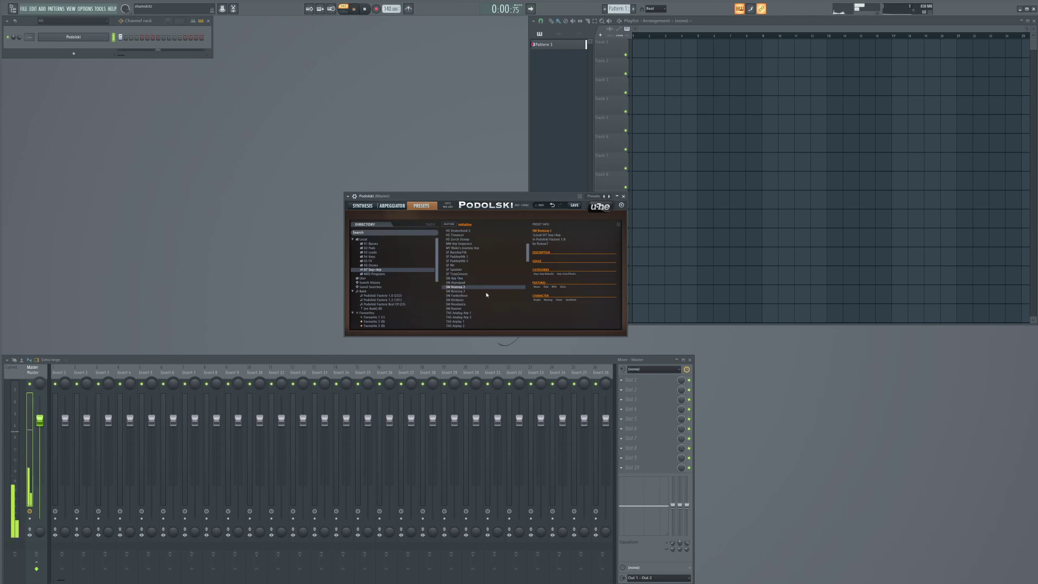
left_click(501, 312)
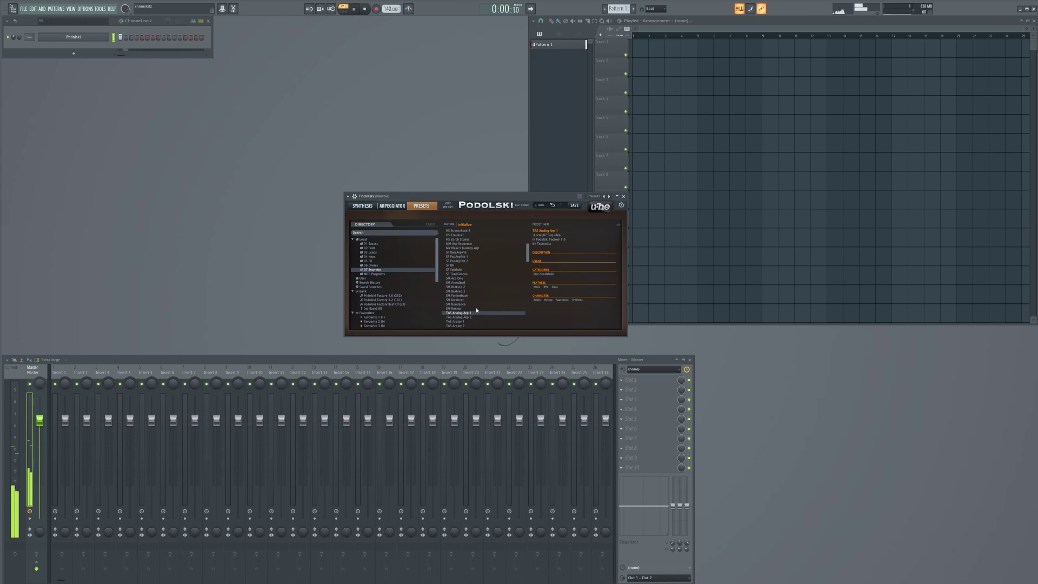
scroll(483, 294, "down", 2)
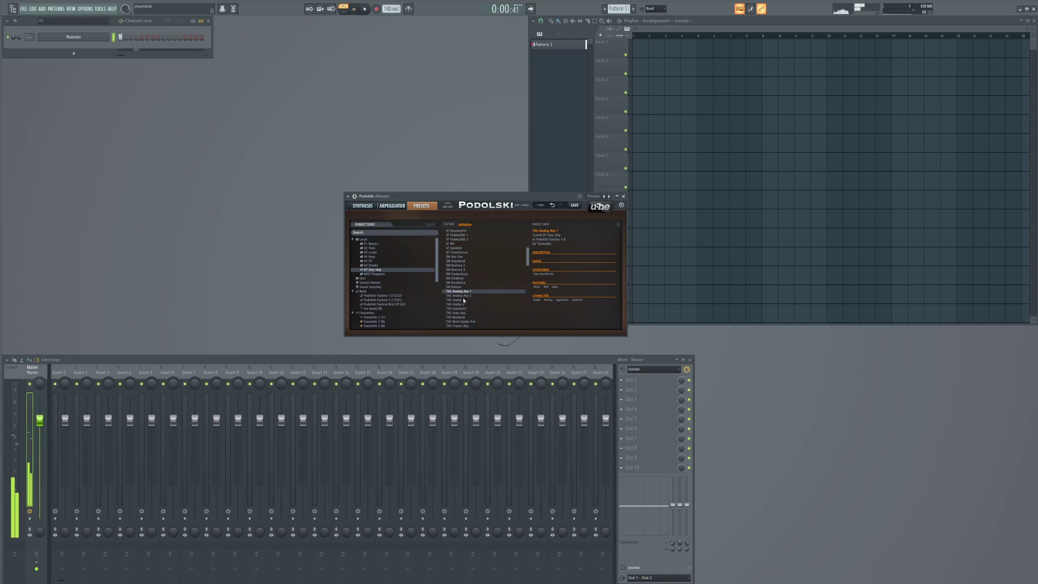
scroll(478, 296, "down", 3)
left_click(463, 292)
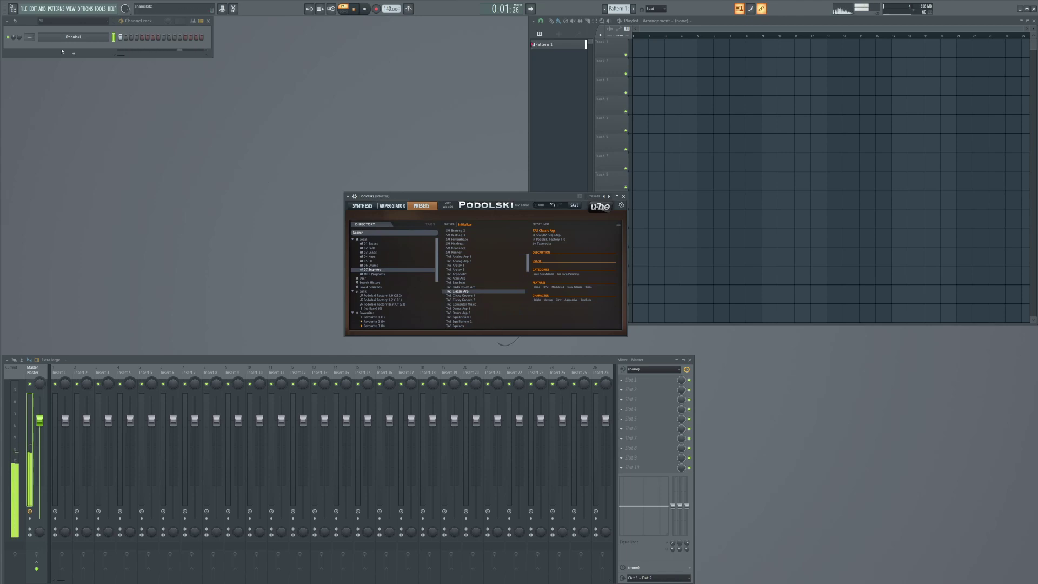
Step: Build a chord of equally long A#4, C#5 and F5 notes in Podolski's piano roll and play it
right_click(106, 36)
left_click(127, 39)
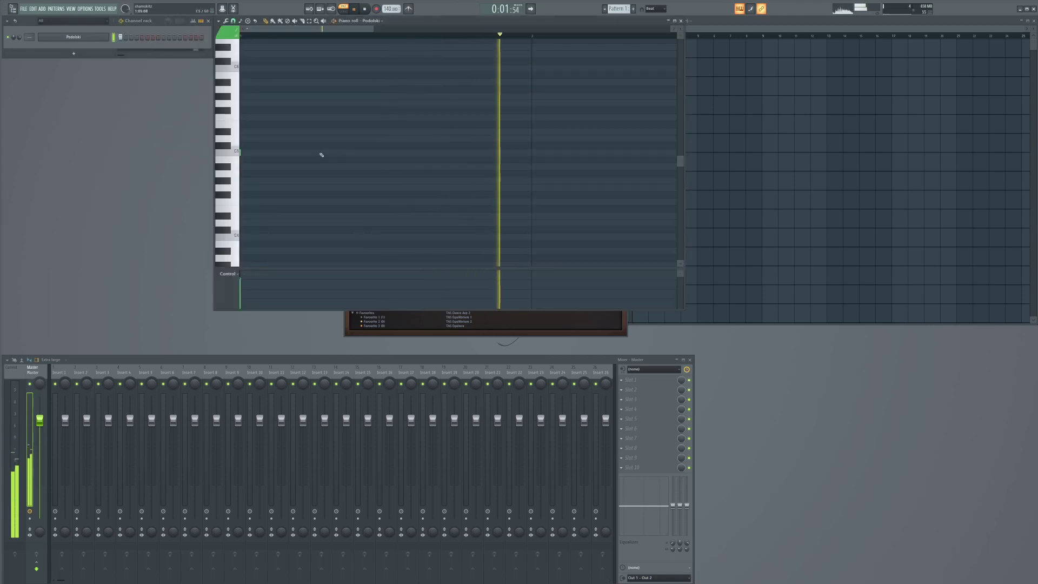
left_click(263, 158)
key("space")
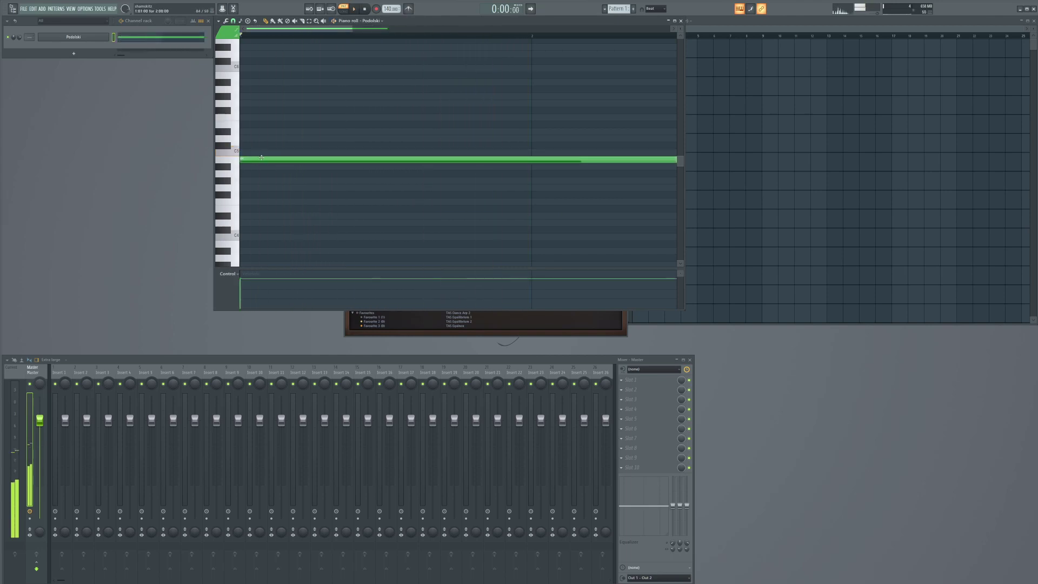
left_click_drag(265, 160, 265, 166)
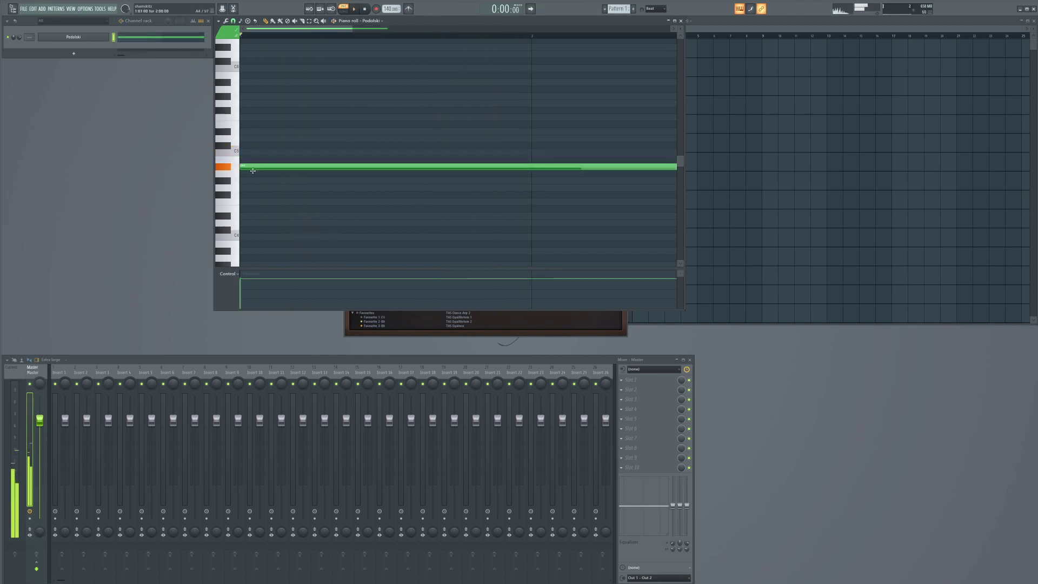
left_click(268, 146)
left_click(250, 117)
key("space")
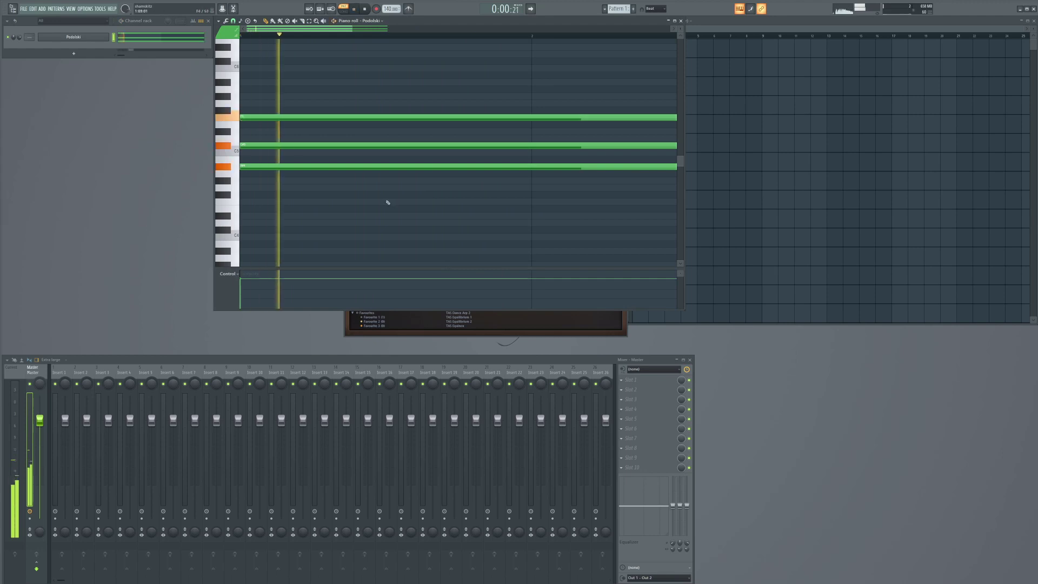
Step: Bring Podolski's preset browser back to the front and audition the Dance Arp 1 preset with the chord
left_click(547, 335)
key("space")
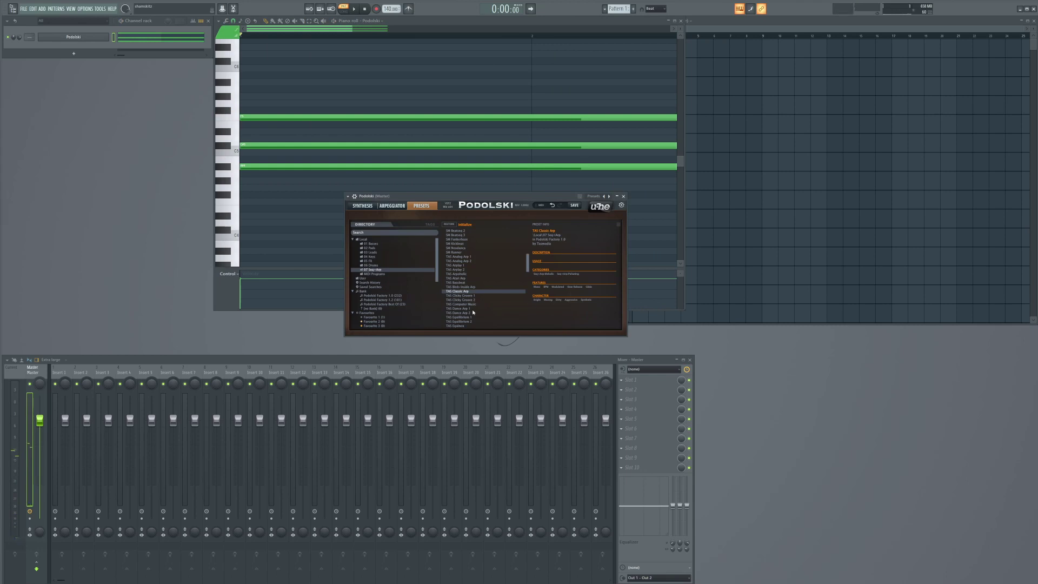
left_click(454, 309)
key("space")
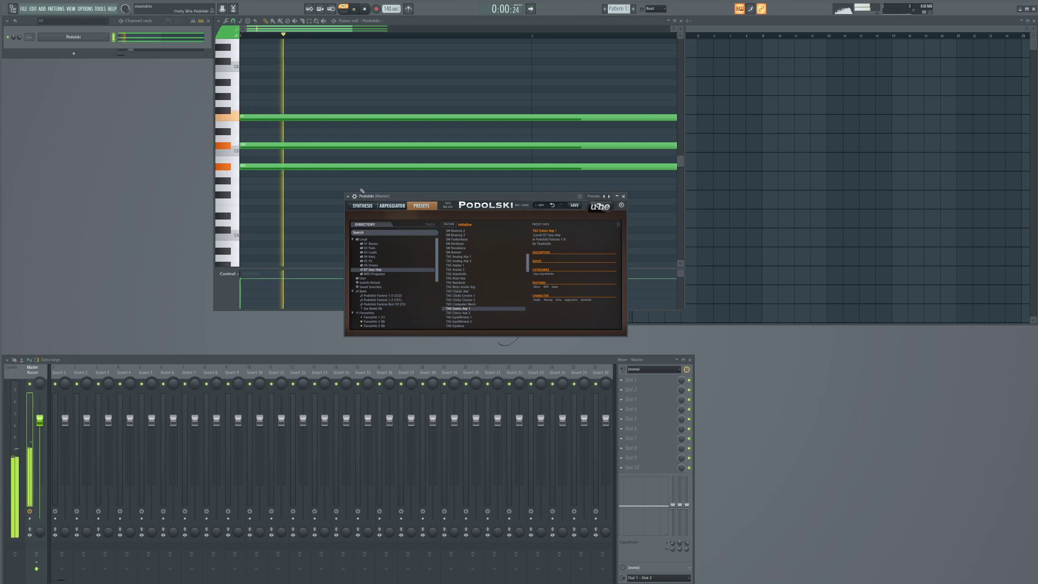
key("space")
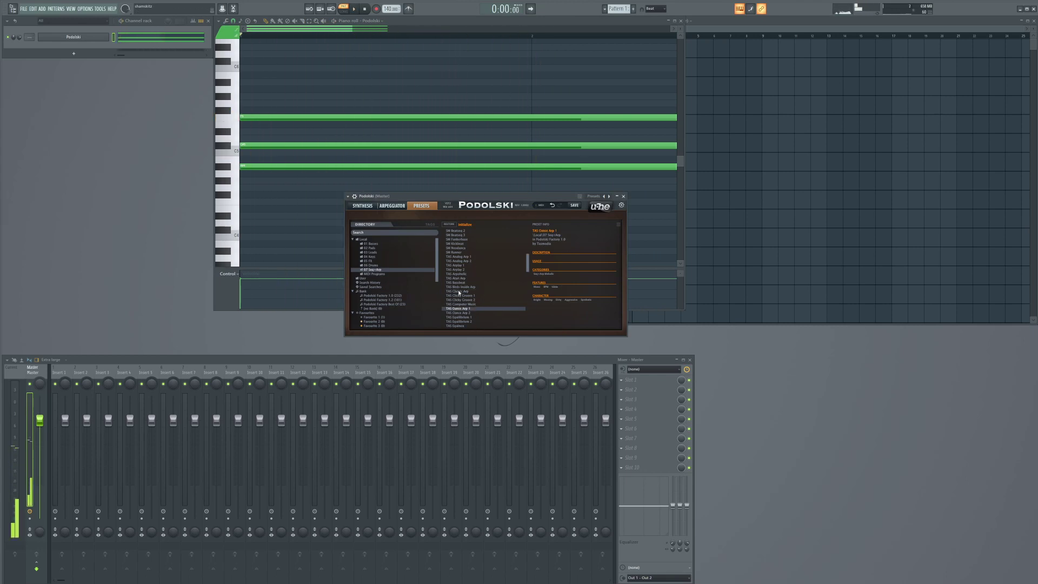
Step: Audition the Fountain Of Youth preset and one of the Gates presets with the chord, then stop playback
scroll(463, 316, "down", 4)
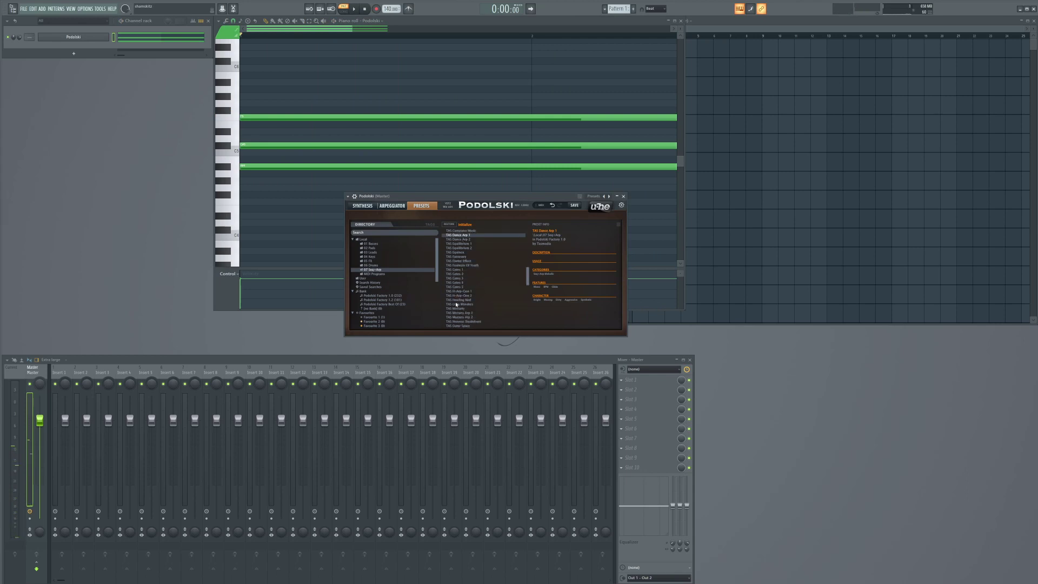
left_click(461, 266)
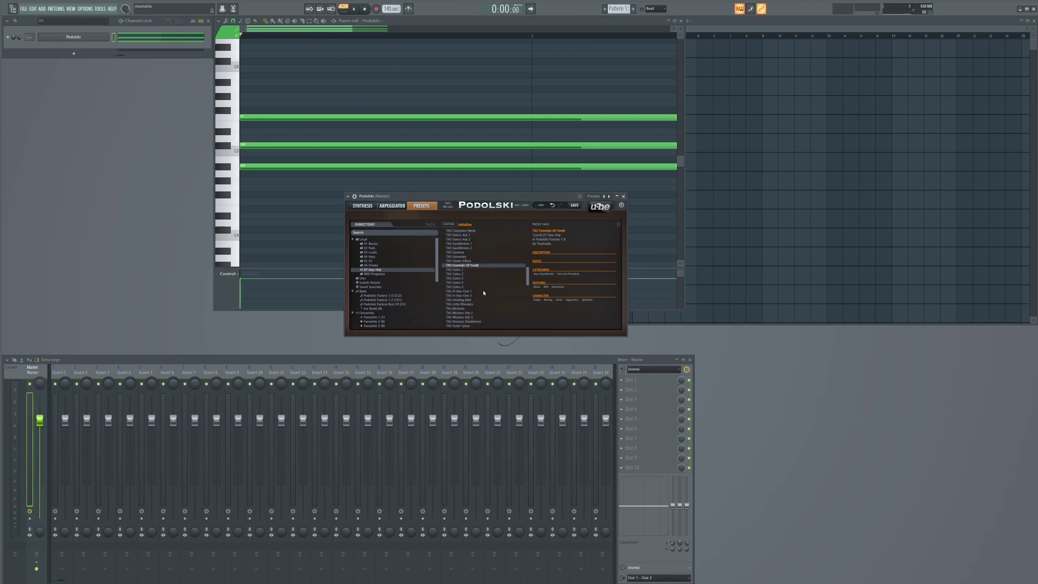
key("space")
left_click(457, 282)
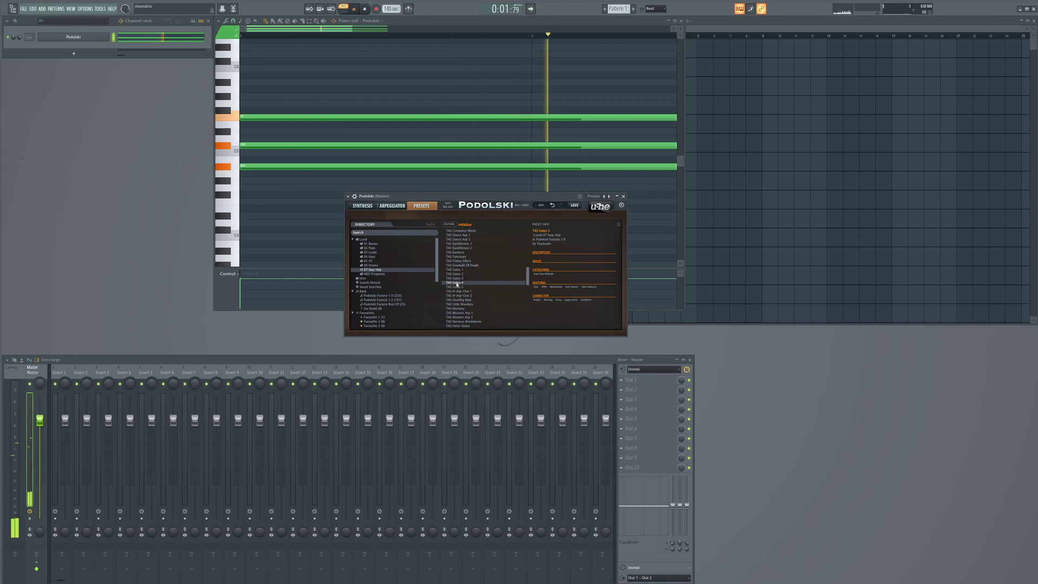
scroll(460, 277, "down", 2)
key("space")
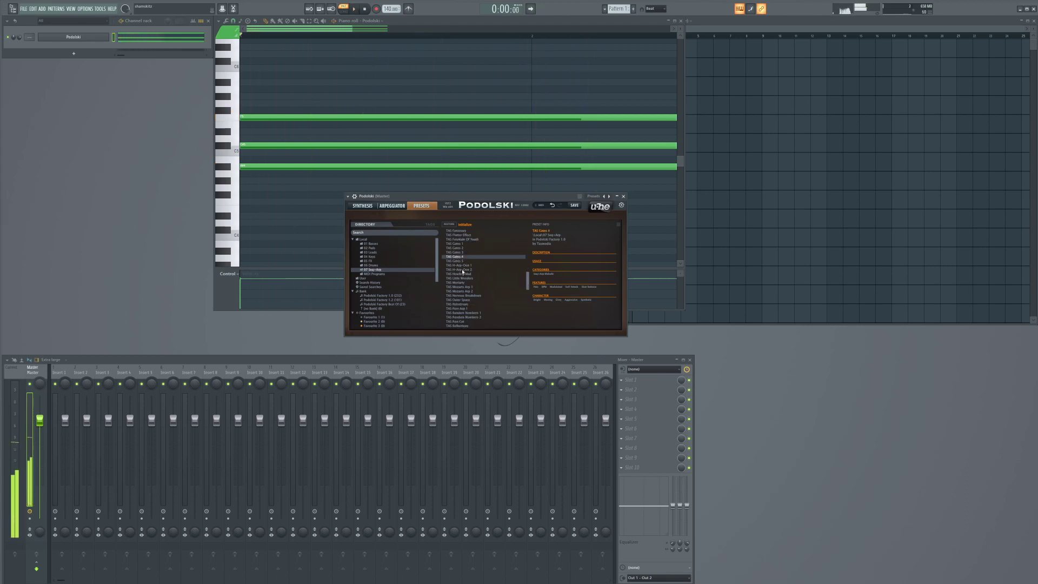
Step: Audition the two consecutive numbered Arp presets below the Gates presets, then stop the pattern
left_click(468, 287)
key("space")
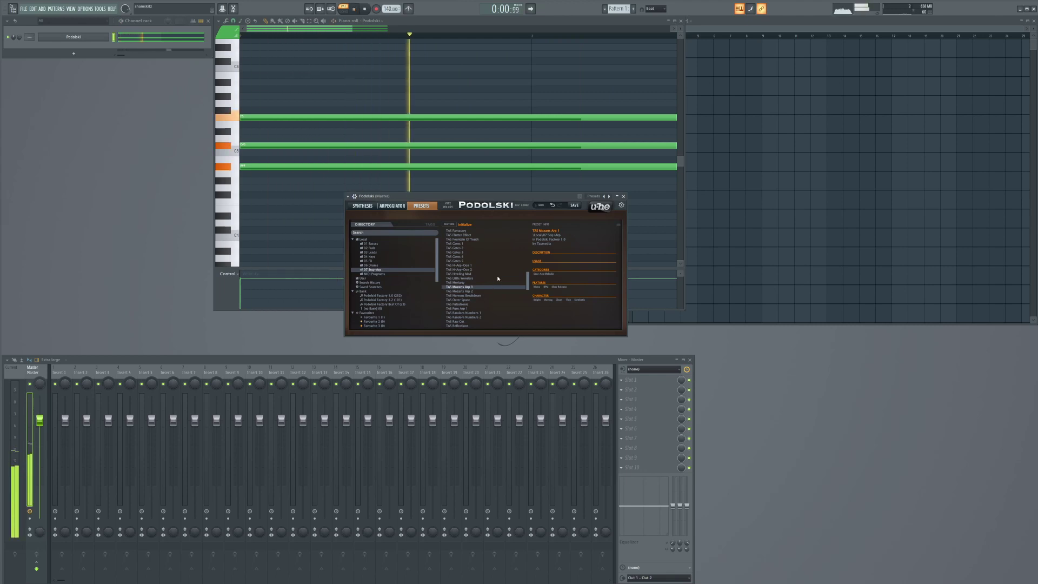
left_click(479, 290)
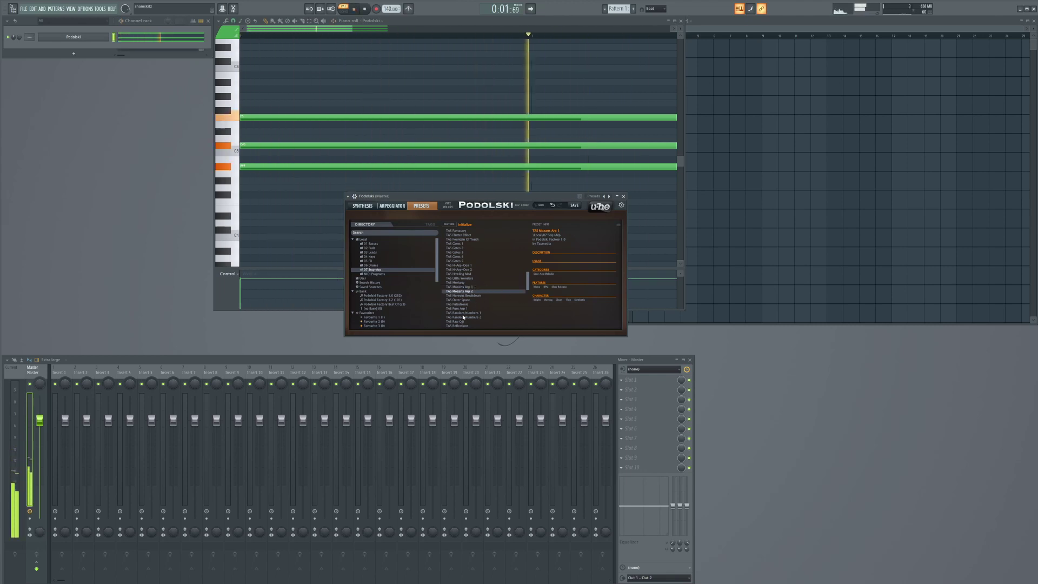
scroll(484, 292, "down", 4)
scroll(485, 295, "down", 7)
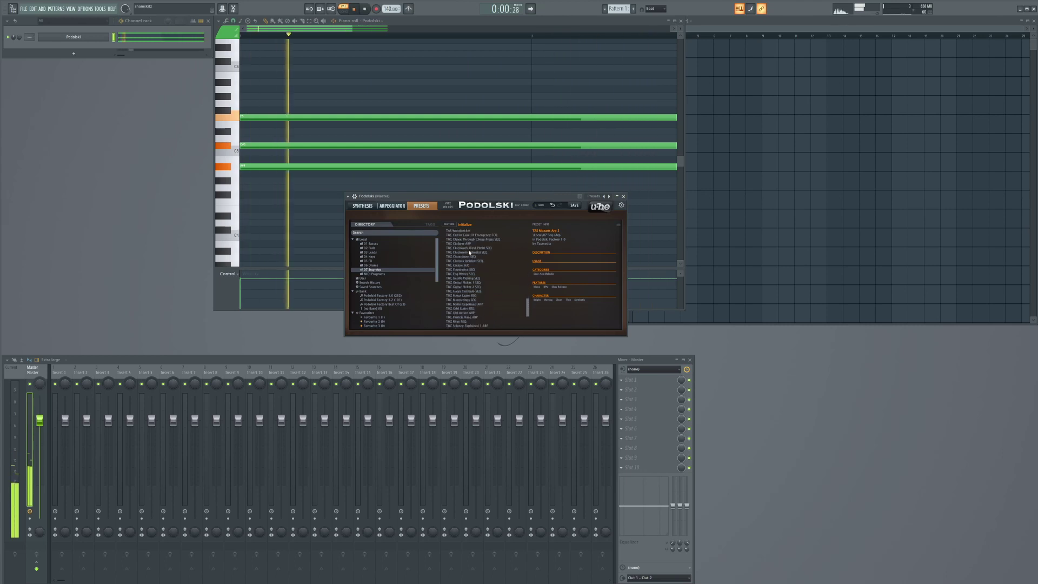
key("space")
Step: Audition the Clipper ARP preset with the chord
left_click(459, 244)
key("space")
key("space")
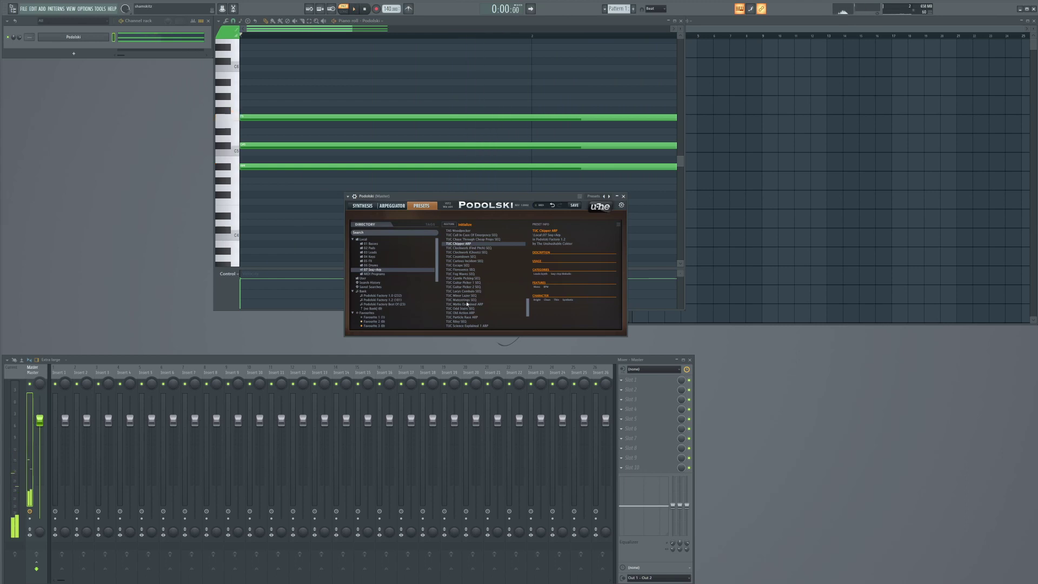
Step: Load the Guitar Picker 1 SEQ preset, play the chord through it and stop playback
left_click(464, 290)
key("space")
scroll(463, 294, "down", 2)
key("space")
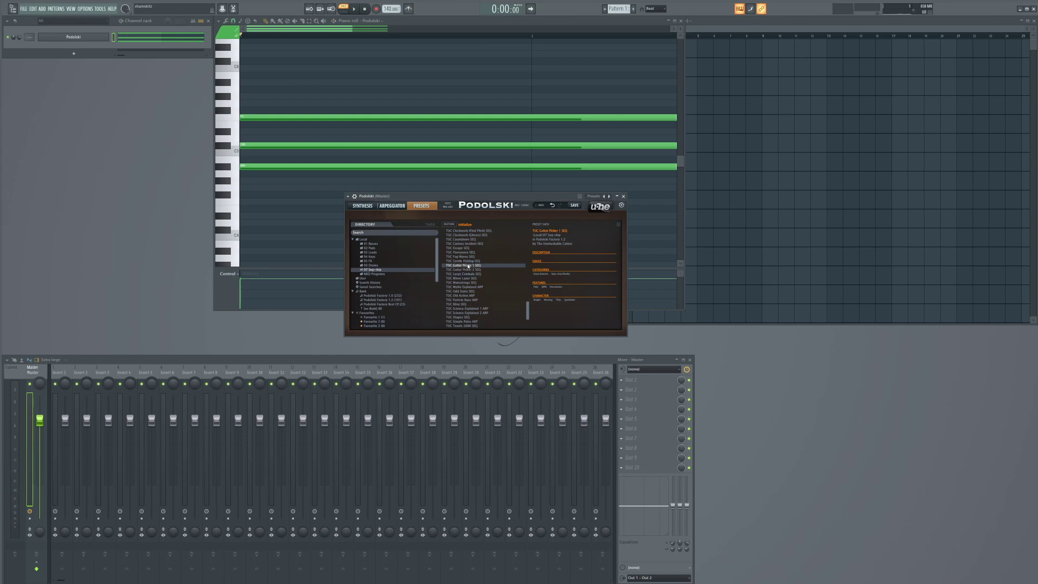
key("space")
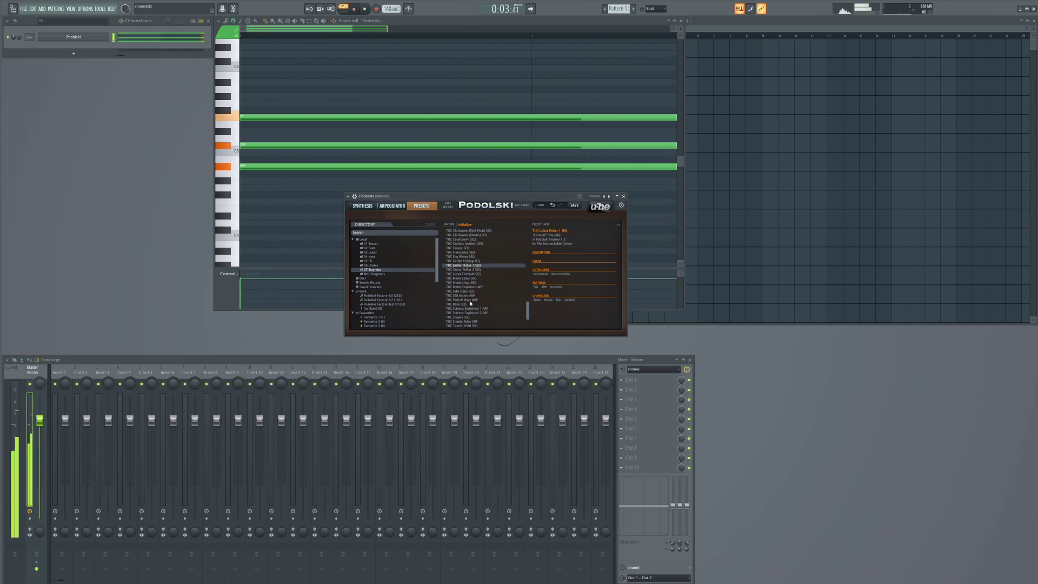
key("space")
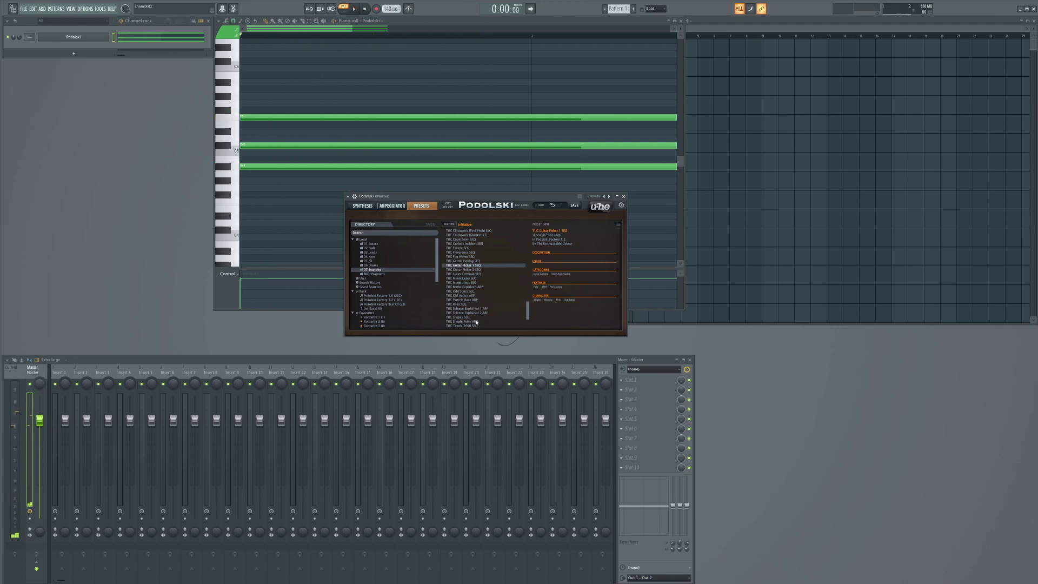
Step: Audition the TUC Science Explained 1 ARP preset and the first UH preset below the TUC group with the held chord
left_click(476, 308)
key("space")
scroll(469, 292, "down", 3)
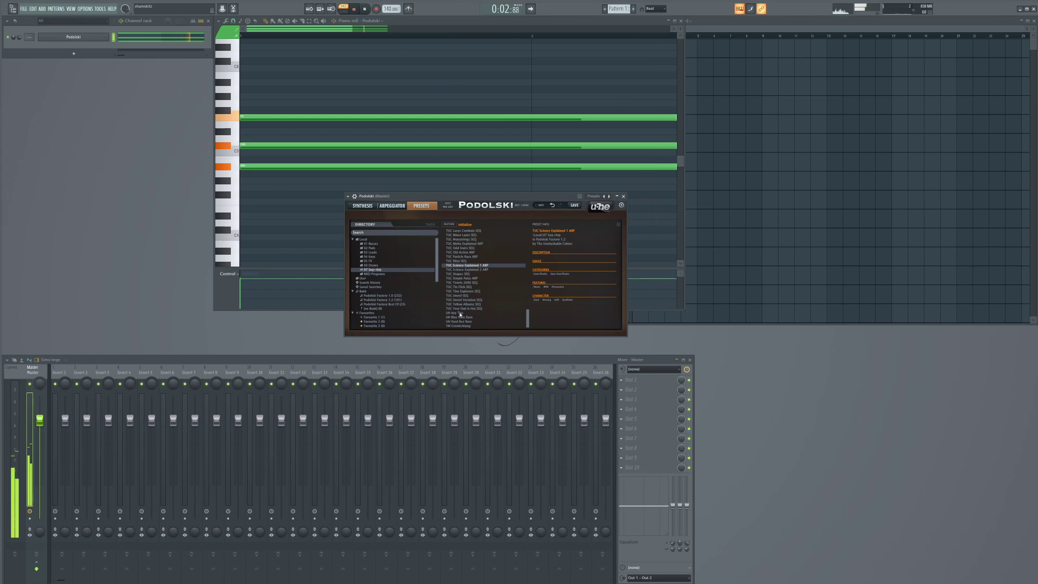
key("space")
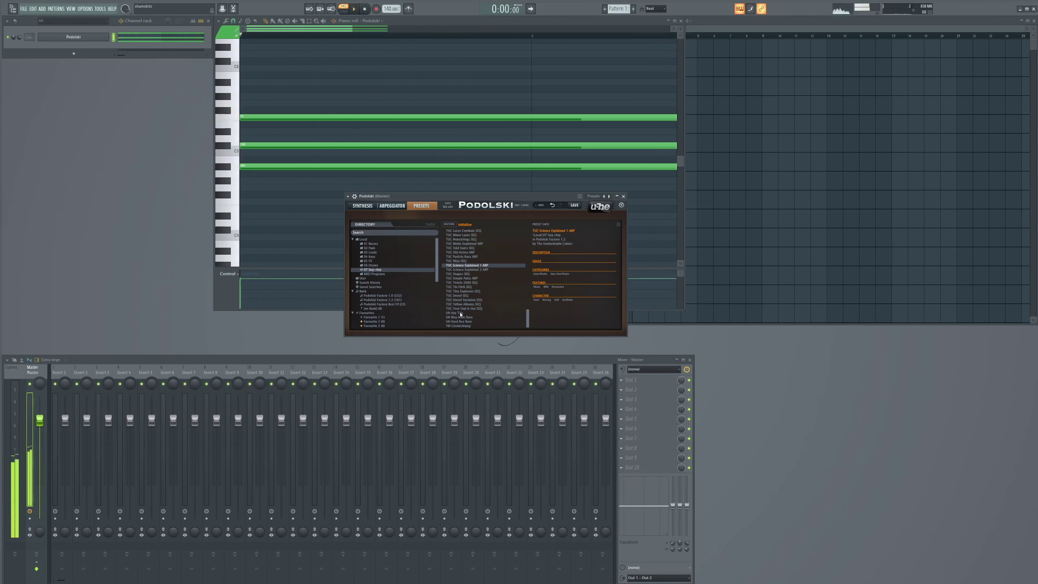
left_click(460, 313)
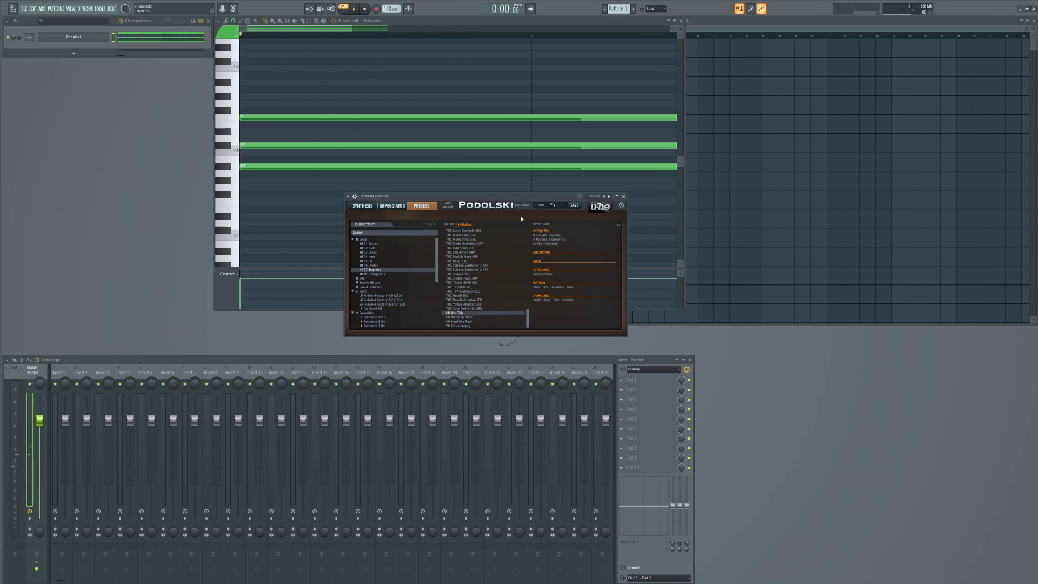
key("space")
key("space")
Step: Load the TUC Myths Explained ARP preset, play the chord through it and stop playback
left_click(468, 244)
key("space")
scroll(491, 285, "up", 3)
scroll(491, 286, "up", 3)
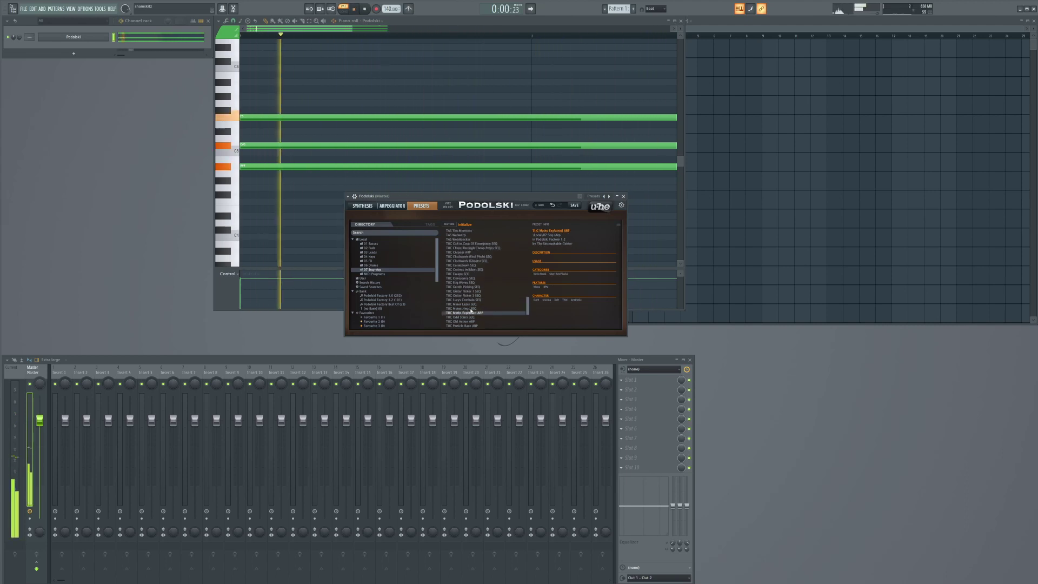
key("space")
Step: Show Podolski's arpeggiator page and examine the options for its mode and number of voices
left_click(391, 206)
mouse_move(473, 320)
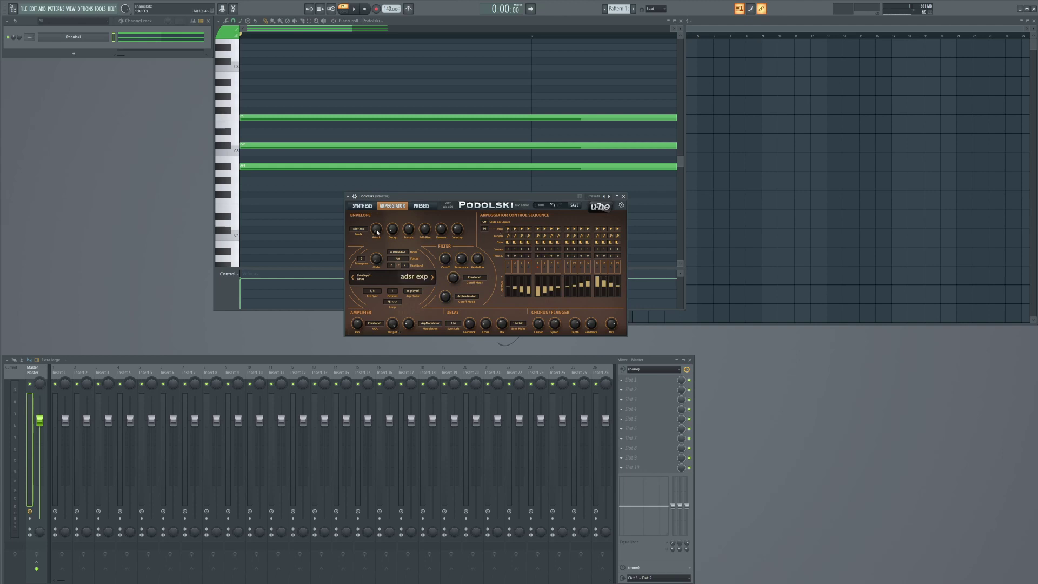
key("space")
left_click(399, 252)
left_click(397, 258)
left_click(398, 259)
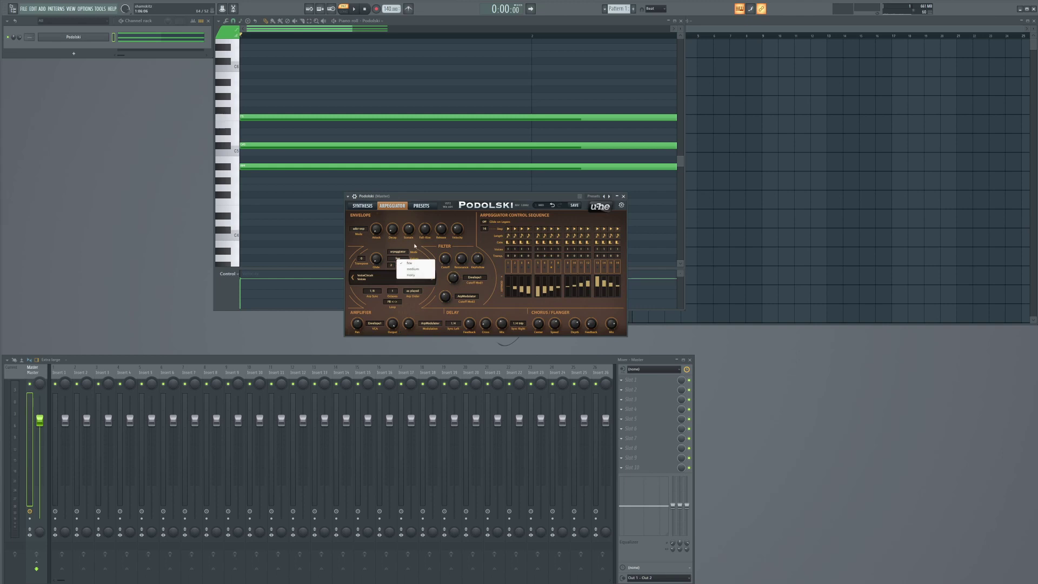
left_click(414, 246)
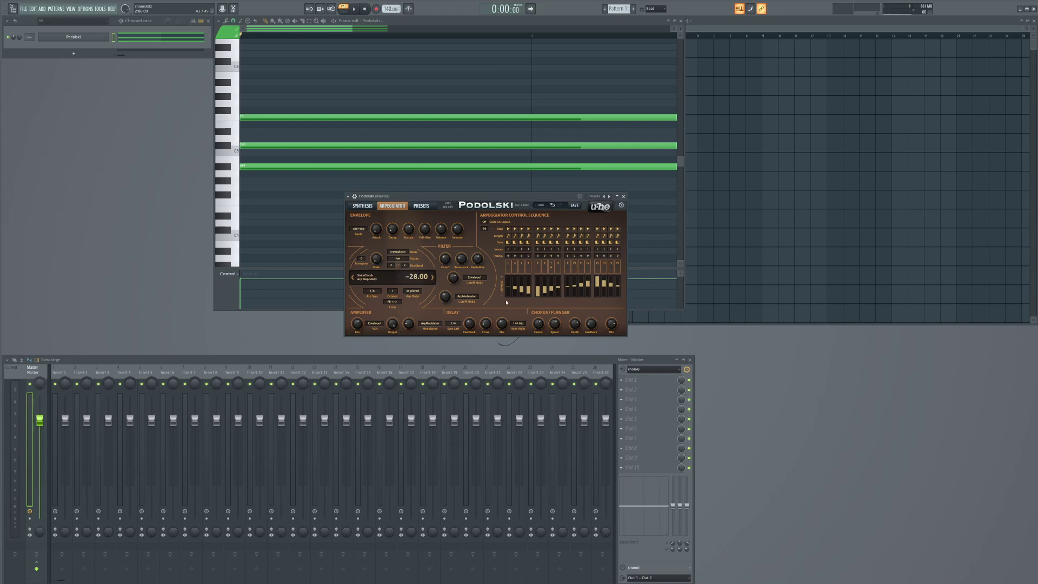
Step: Redraw the arpeggiator step modulation bars with the chord playing, setting step 7 to 100 and steps 9 and 11 to -100
left_click_drag(614, 282, 597, 288)
key("space")
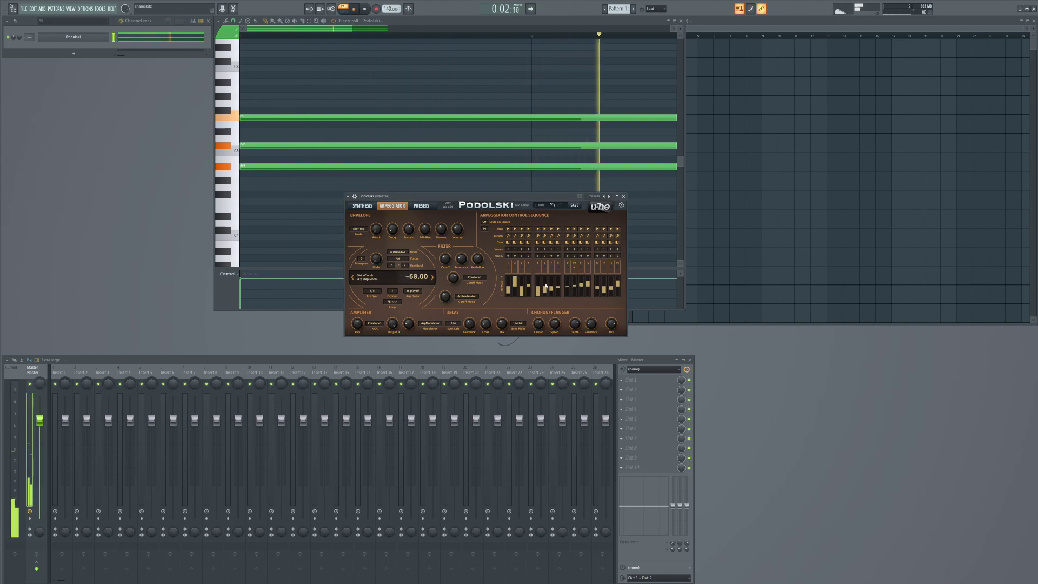
left_click(551, 277)
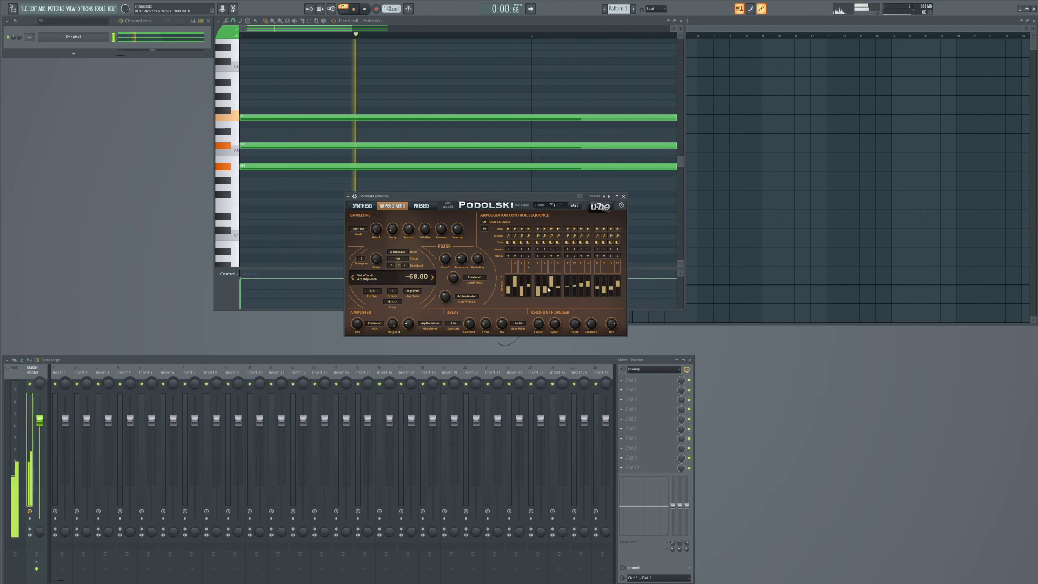
left_click(575, 287)
left_click_drag(574, 286, 580, 324)
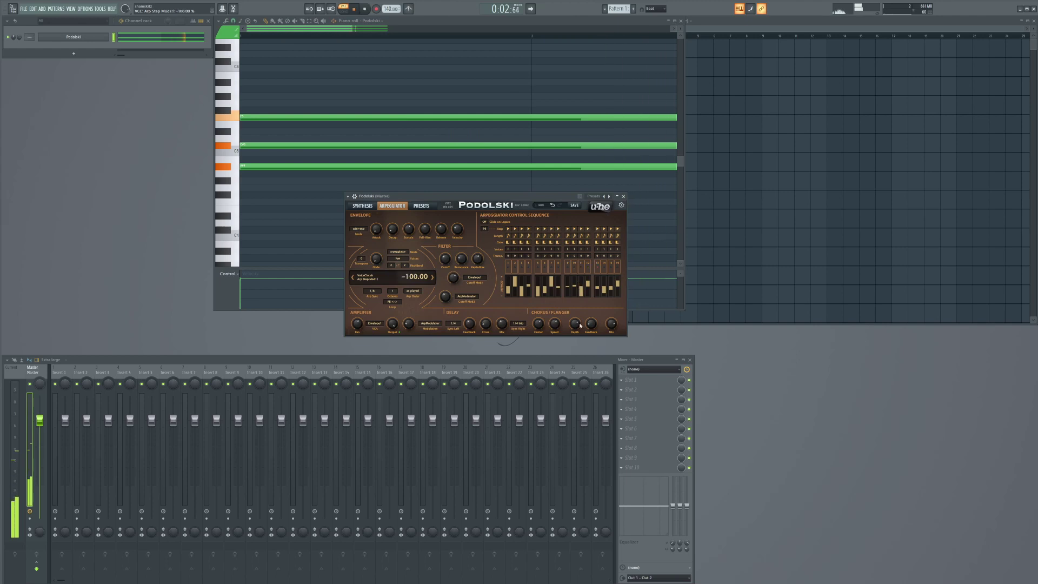
left_click_drag(569, 281, 569, 297)
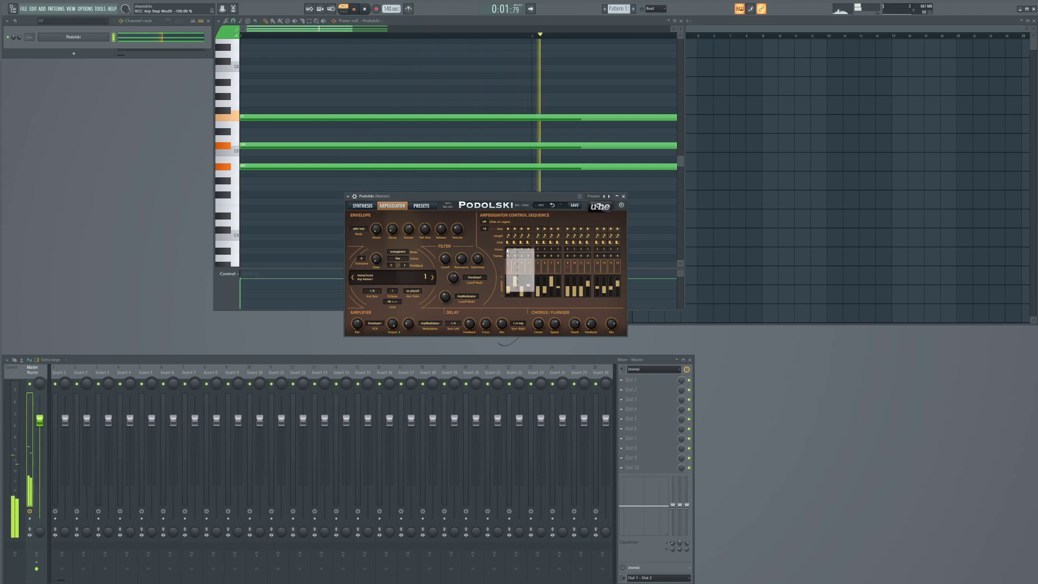
Step: Change the note lengths of several arpeggiator steps across the control sequence while the chord plays
left_click(508, 242)
left_click(509, 237)
left_click(510, 237)
left_click(509, 239)
left_click(553, 237)
left_click(562, 252)
left_click(587, 237)
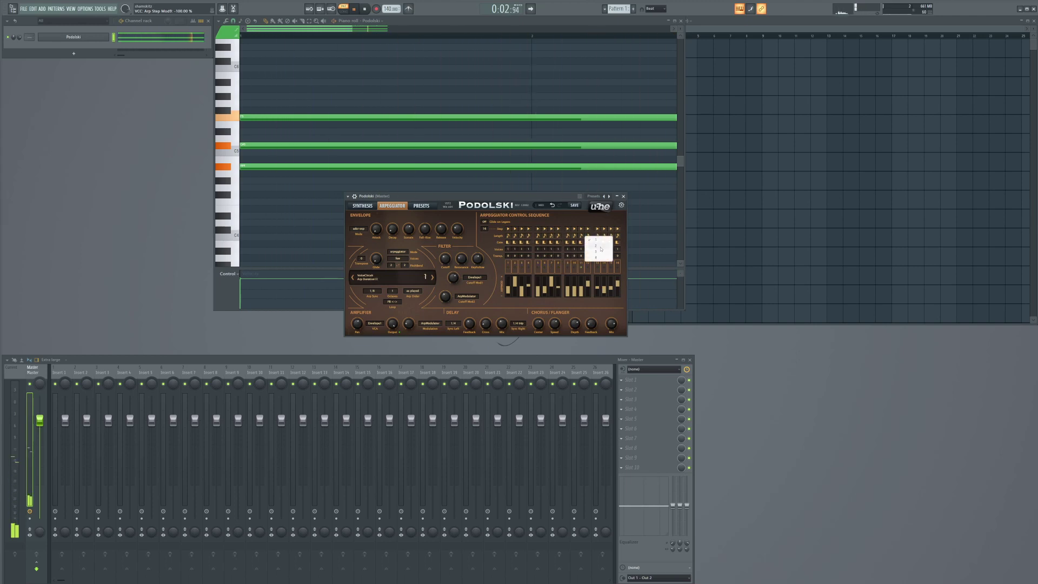
left_click(601, 249)
left_click(610, 237)
left_click(618, 251)
Step: Vary the step direction and the gate and octave settings of several arpeggiator steps while the chord plays
left_click(598, 230)
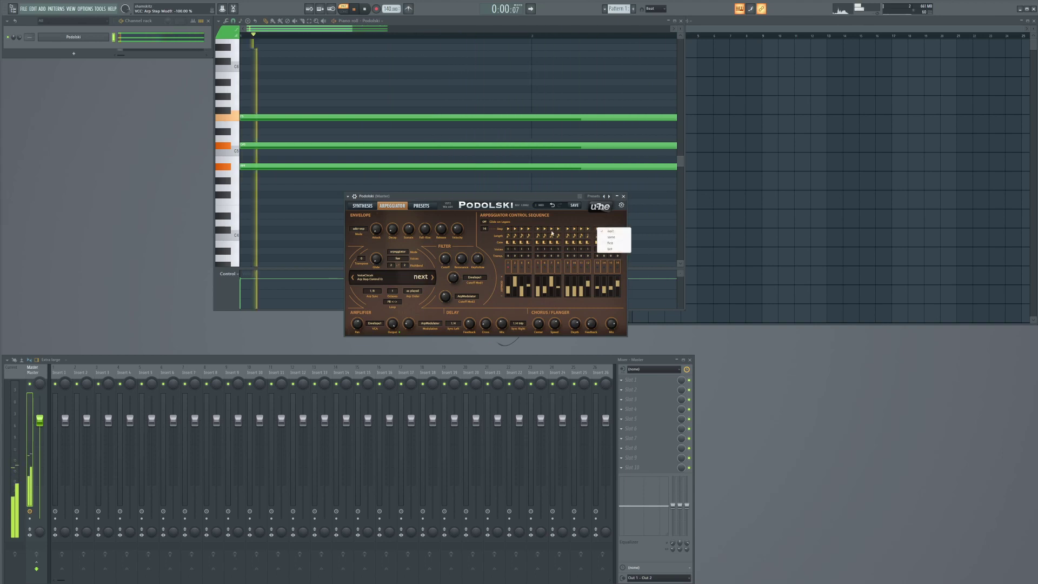
left_click(568, 229)
left_click(580, 245)
left_click(551, 229)
left_click(567, 249)
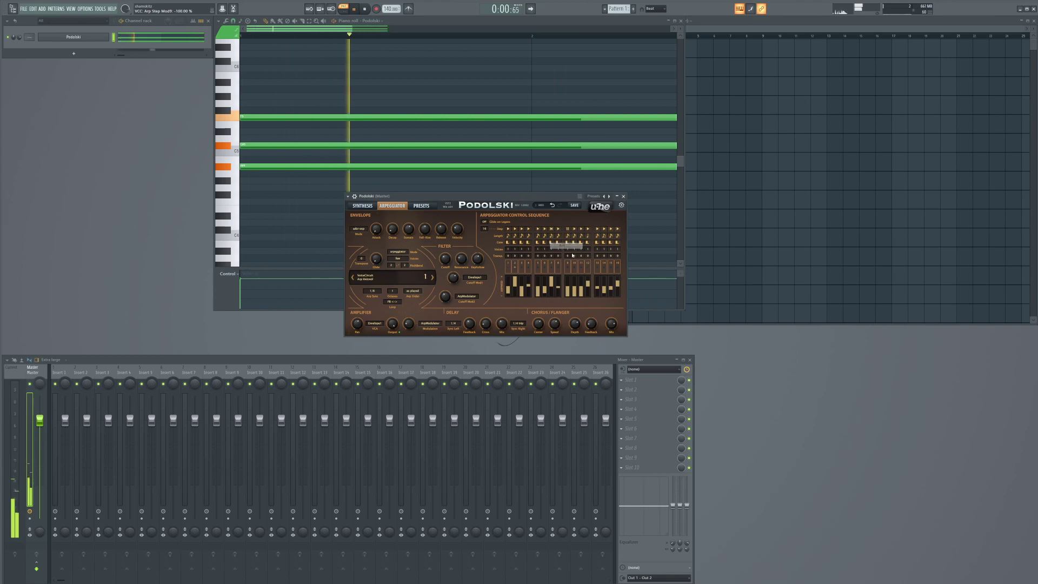
left_click(567, 250)
left_click(562, 253)
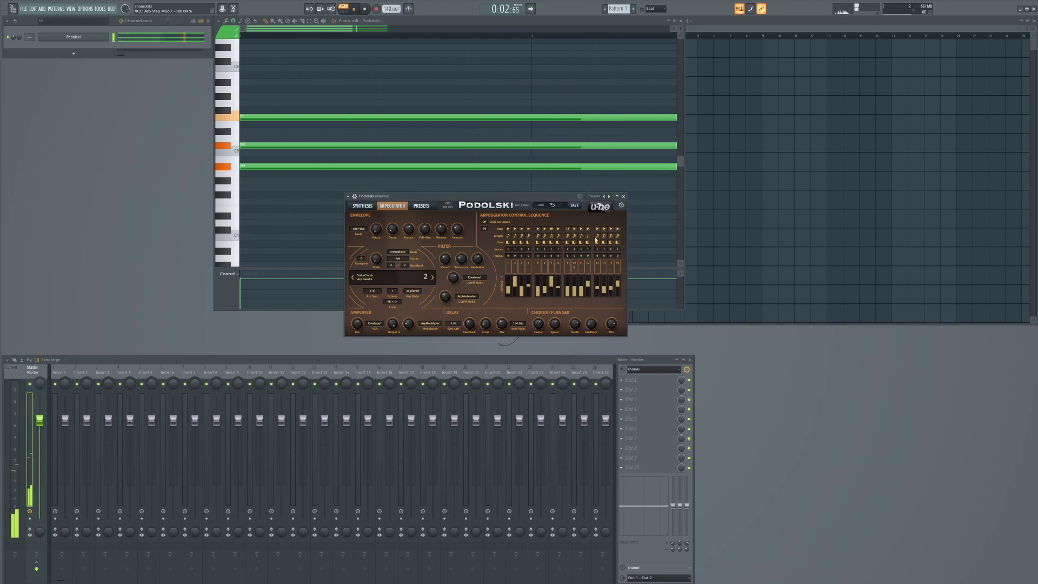
left_click(608, 242)
left_click(621, 259)
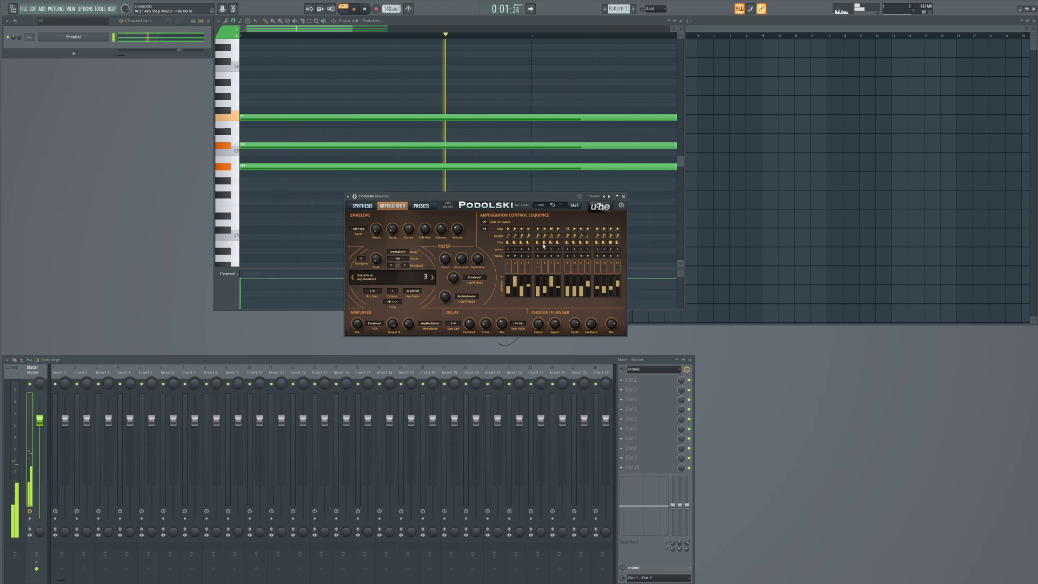
left_click(545, 245)
left_click(549, 256)
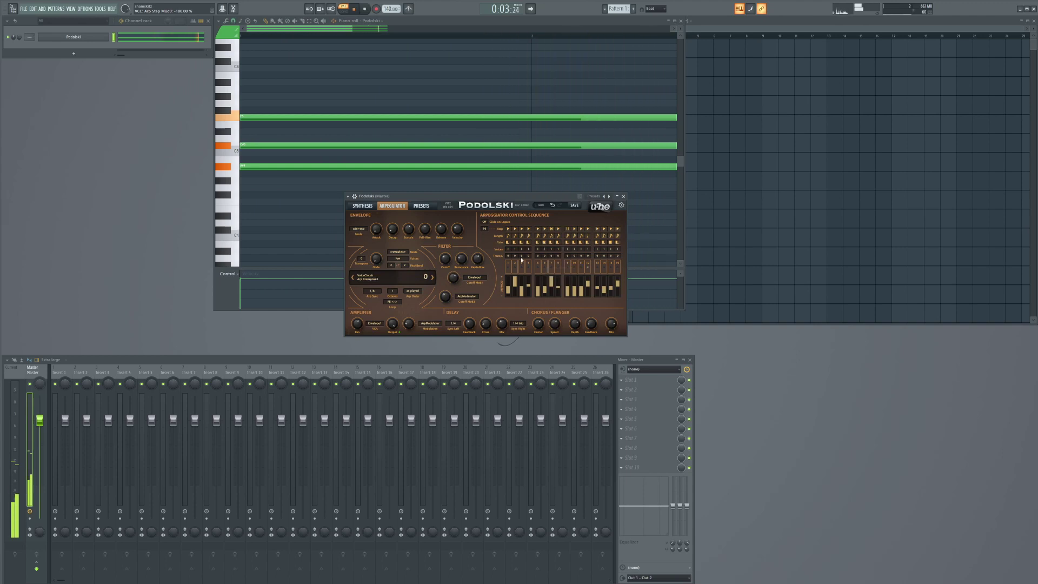
Step: Give the arpeggiator steps from 7 to 11 different transpose values, with 4 on step 10, and stop playback
left_click(549, 256)
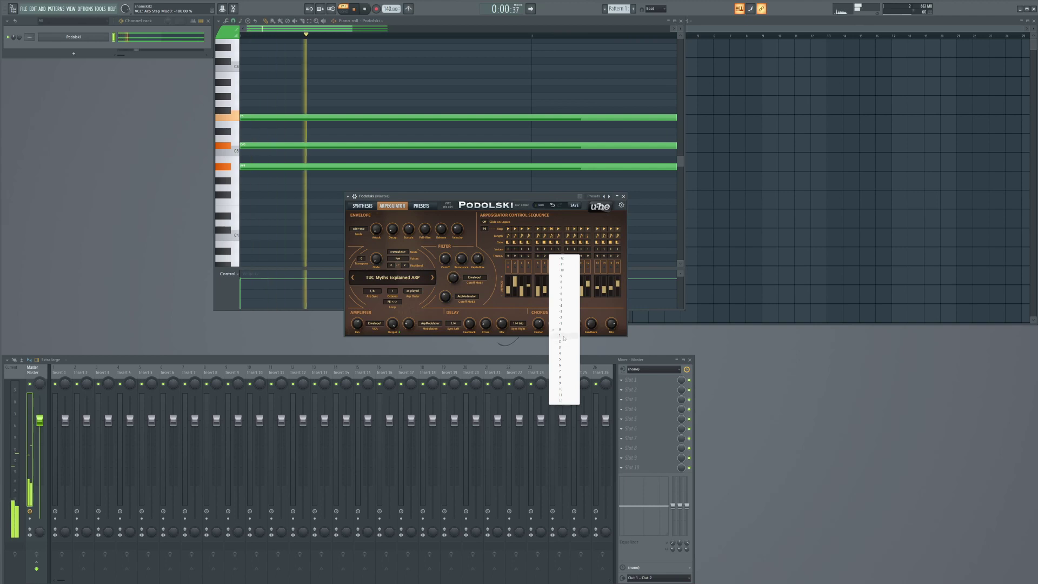
left_click(554, 251)
left_click(550, 257)
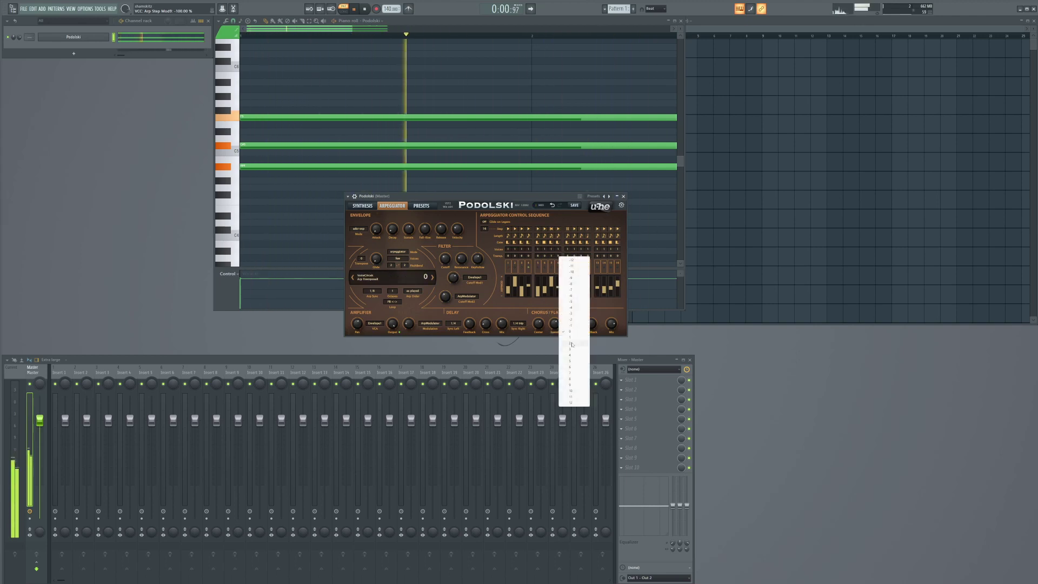
left_click(559, 257)
left_click(569, 256)
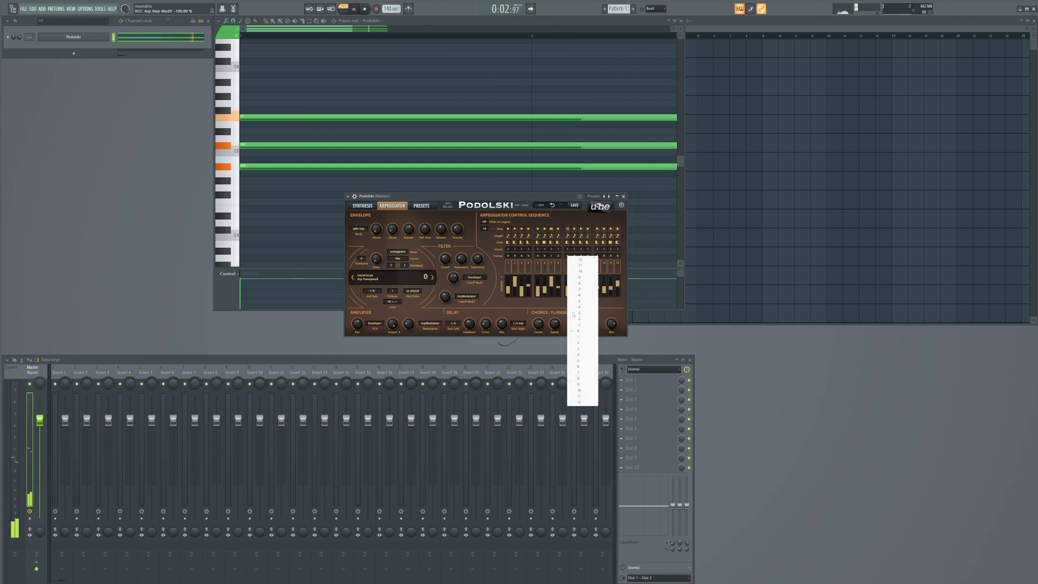
left_click(578, 351)
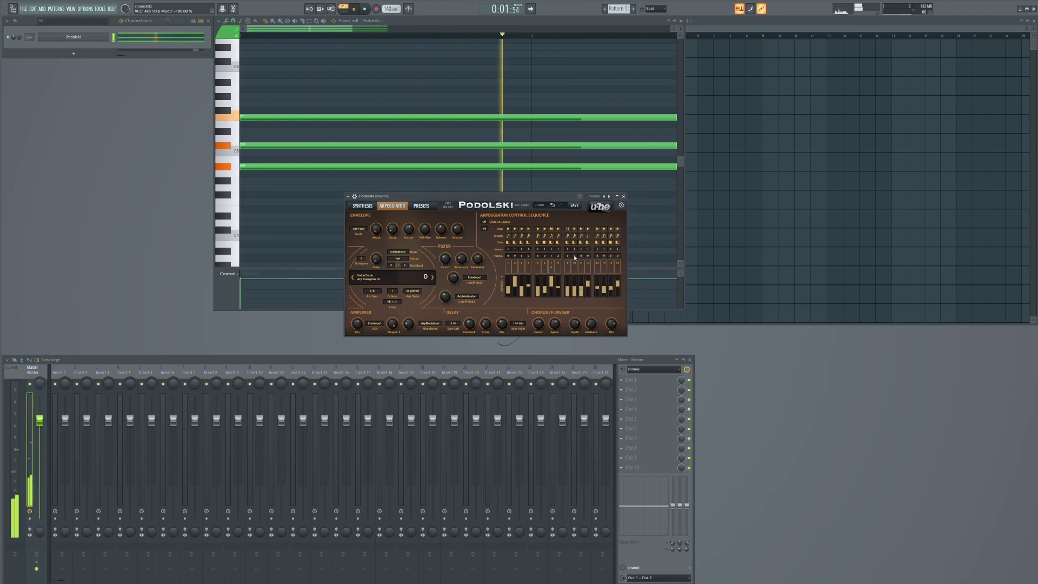
left_click(575, 256)
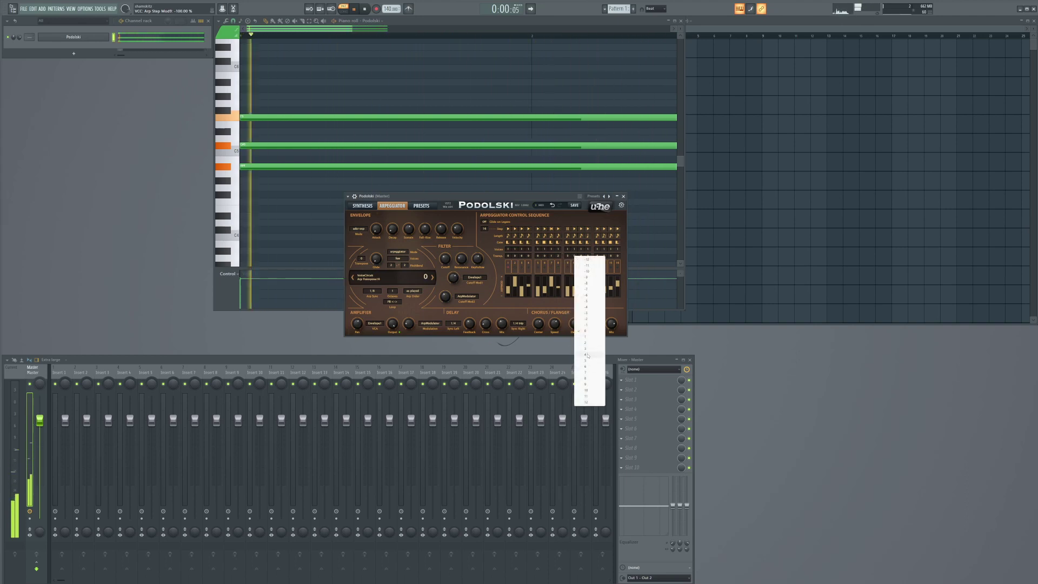
left_click(587, 354)
left_click(581, 255)
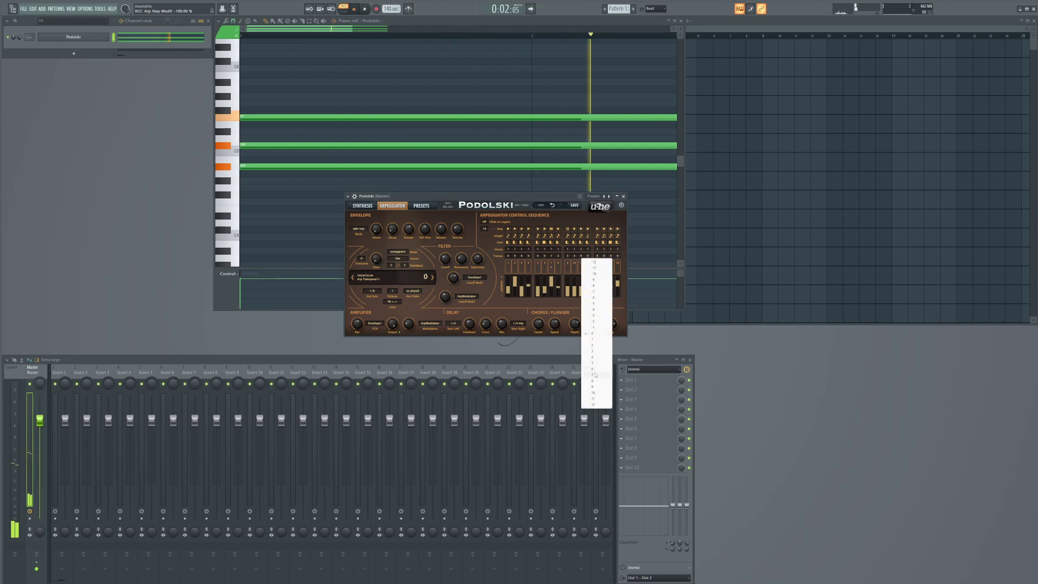
left_click(605, 331)
key("space")
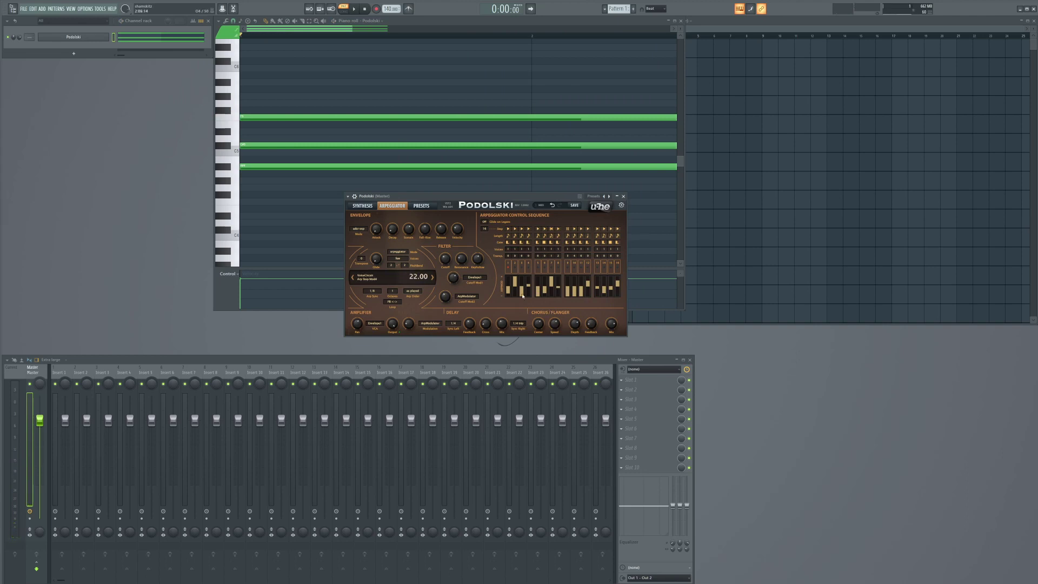
Step: Move the Podolski window away from the piano roll notes and browse its remaining Seq+Arp presets
left_click_drag(562, 196, 598, 210)
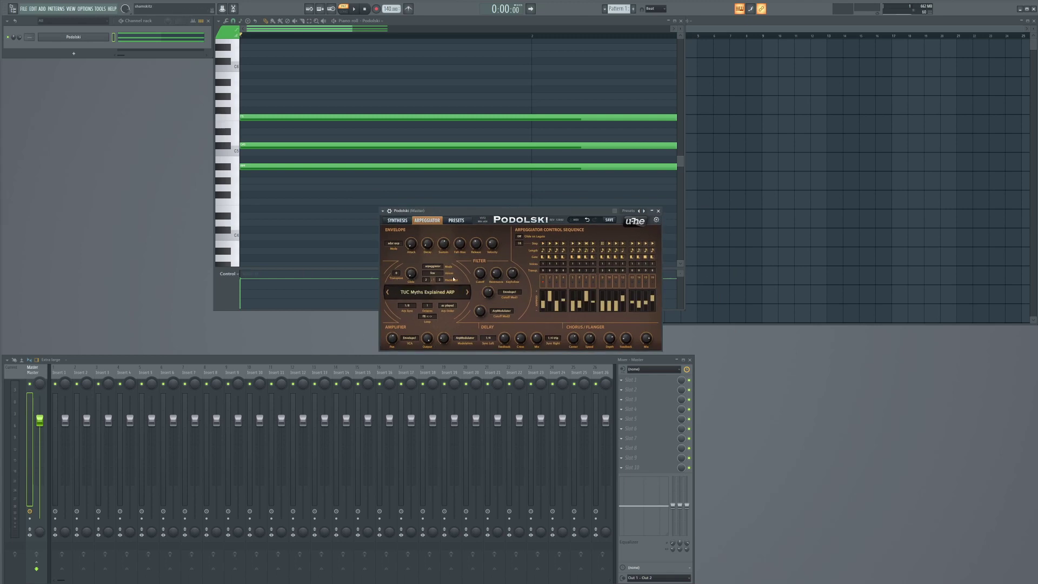
left_click_drag(548, 212, 619, 229)
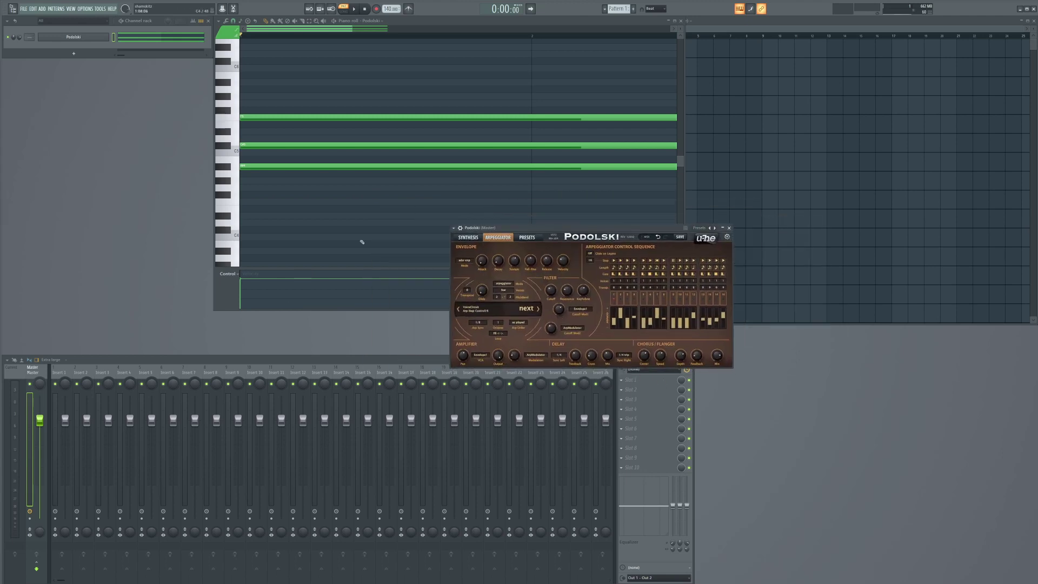
left_click(527, 238)
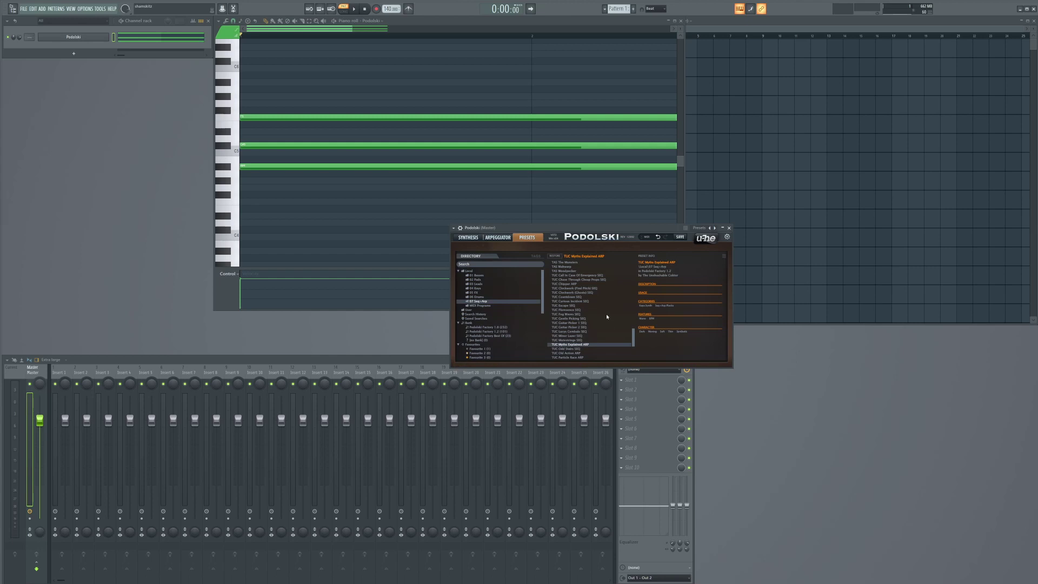
scroll(595, 326, "down", 5)
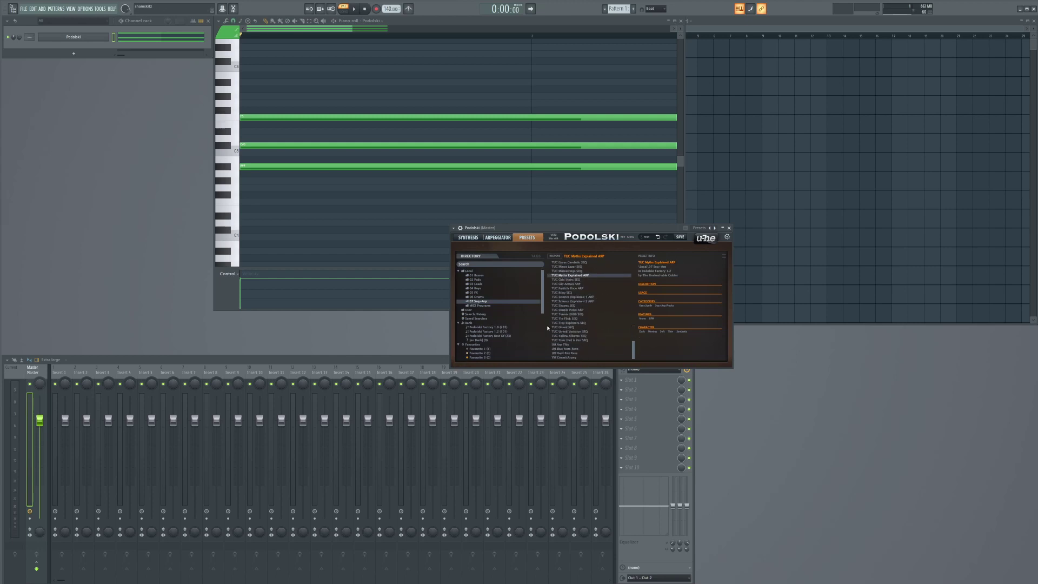
Step: Replace the Podolski instrument on the channel with Sytrus from the Synth Classic group
right_click(75, 38)
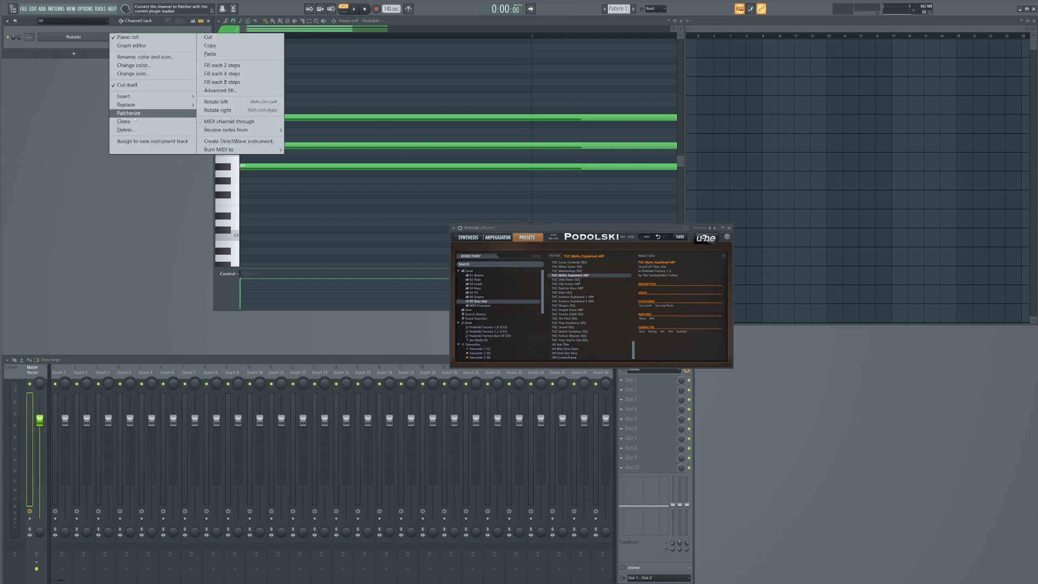
mouse_move(151, 105)
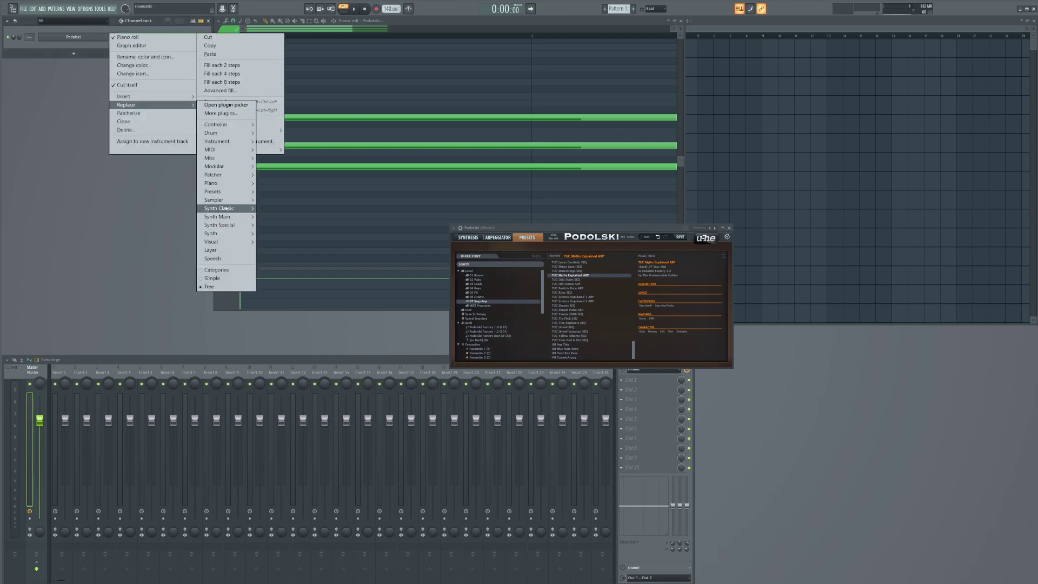
mouse_move(225, 212)
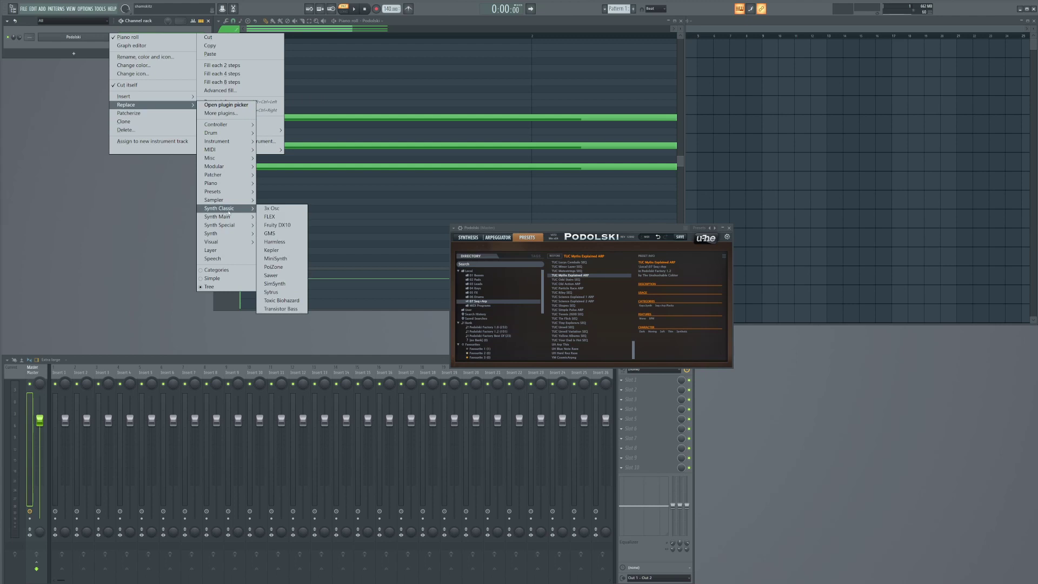
left_click(272, 292)
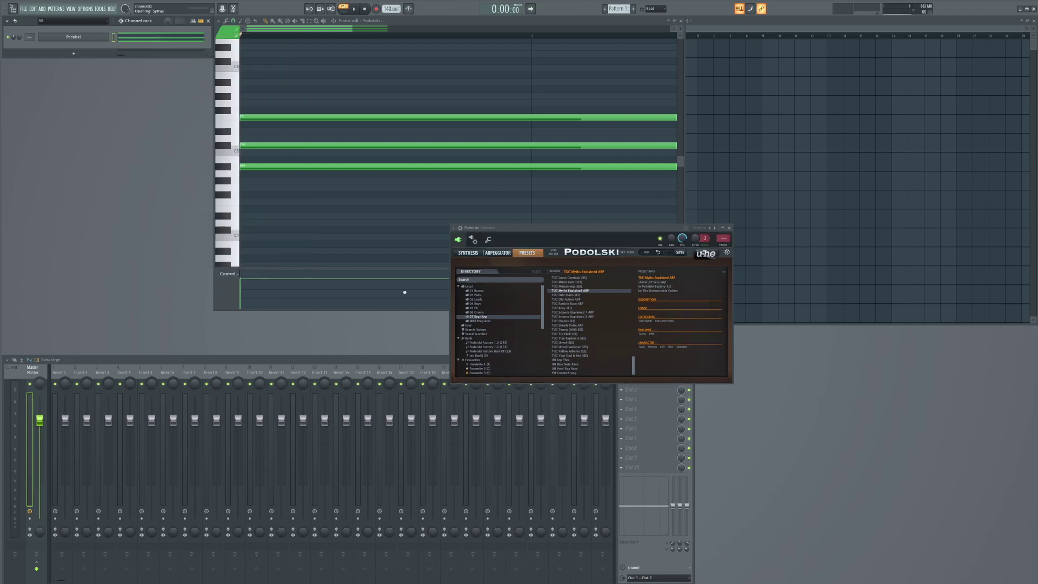
Step: Load the Acid 6 preset from Sytrus's Arp category
left_click(721, 228)
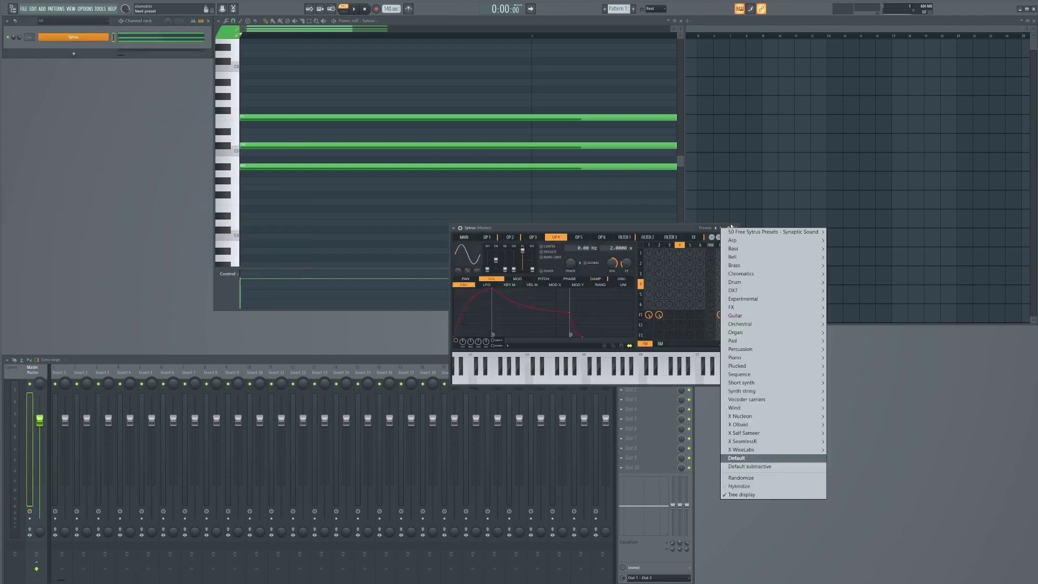
mouse_move(784, 240)
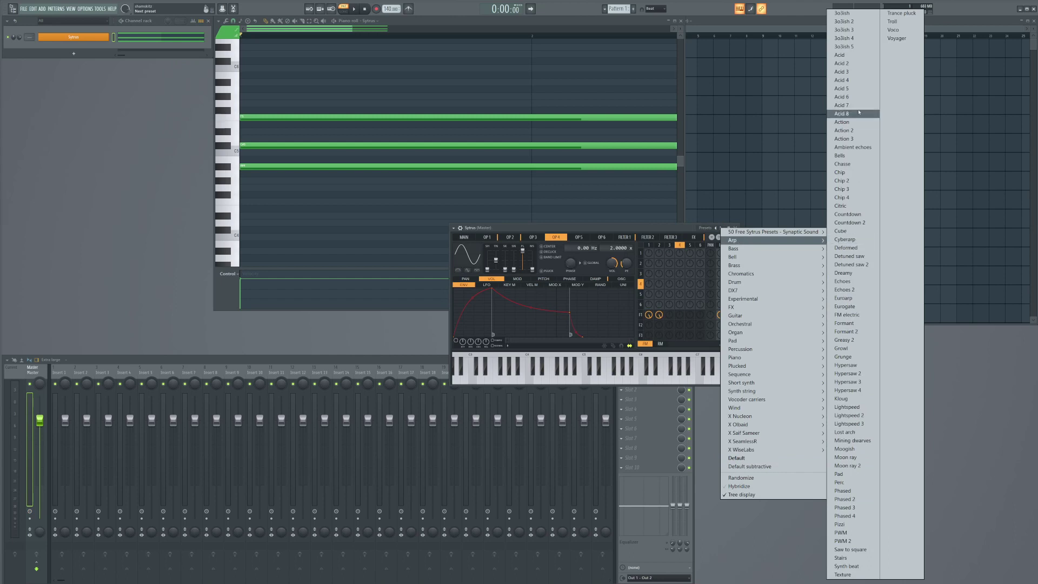
left_click(842, 97)
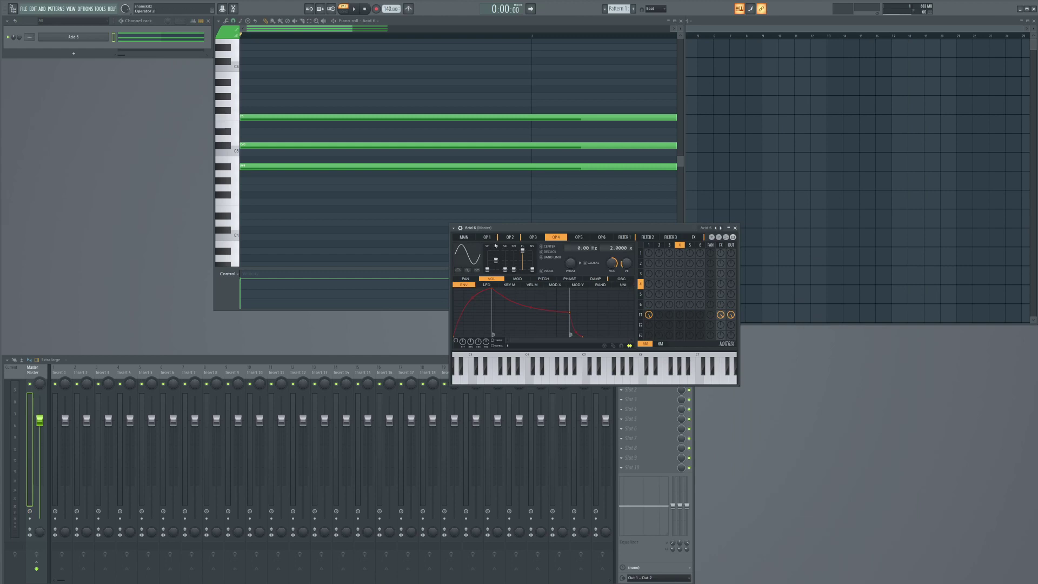
Step: Examine the Acid 6 preset's main page and the pitch settings of operators 1 to 6
left_click(464, 237)
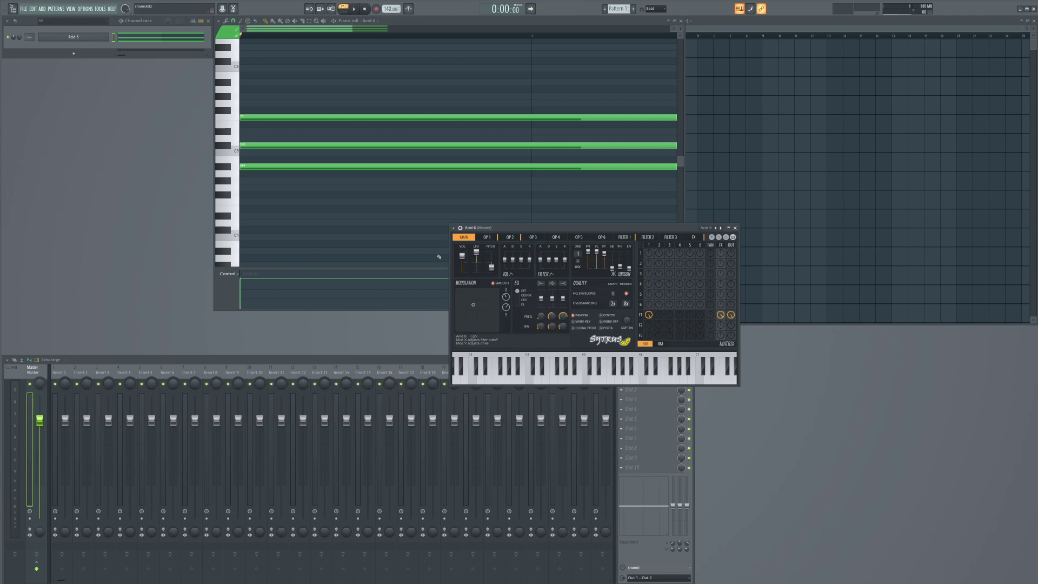
left_click(483, 237)
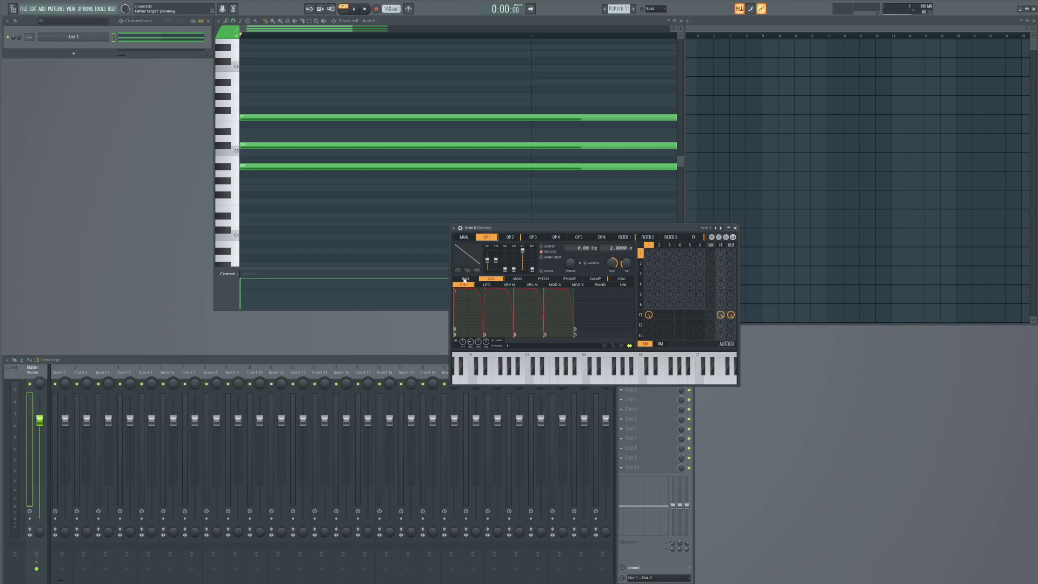
left_click(544, 280)
left_click(509, 237)
left_click(533, 237)
left_click(556, 237)
left_click(578, 237)
left_click(602, 236)
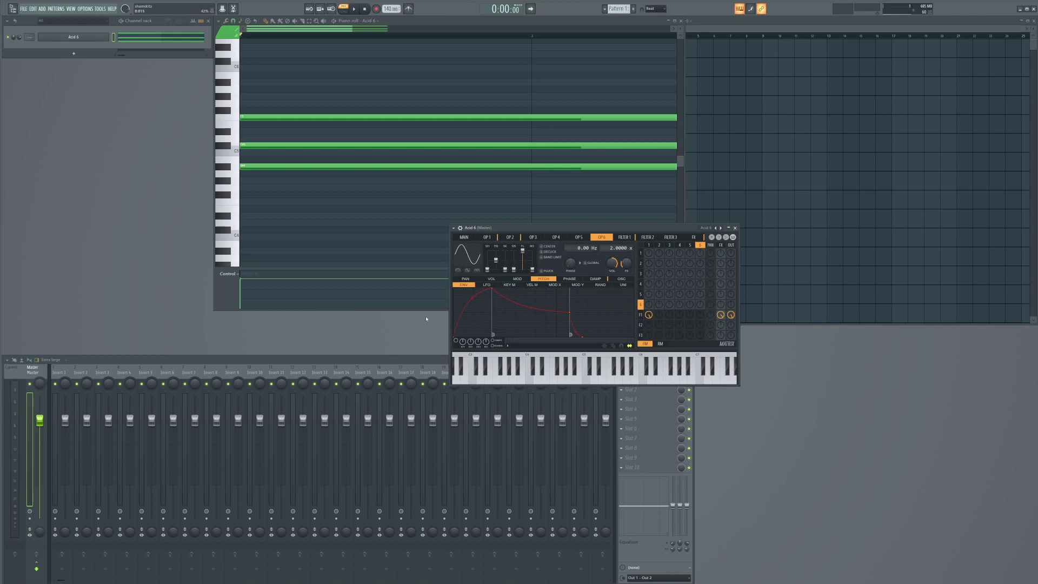
Step: Examine operator 6's volume modulation and oscillator waveform, and briefly play the held chord
left_click(492, 278)
left_click(509, 285)
left_click(533, 285)
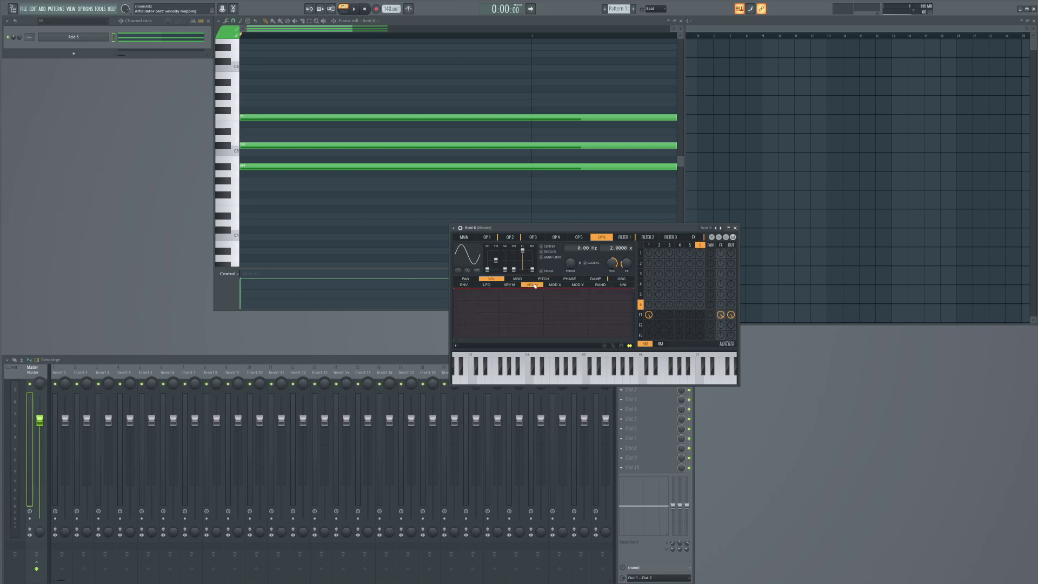
left_click(625, 279)
key("space")
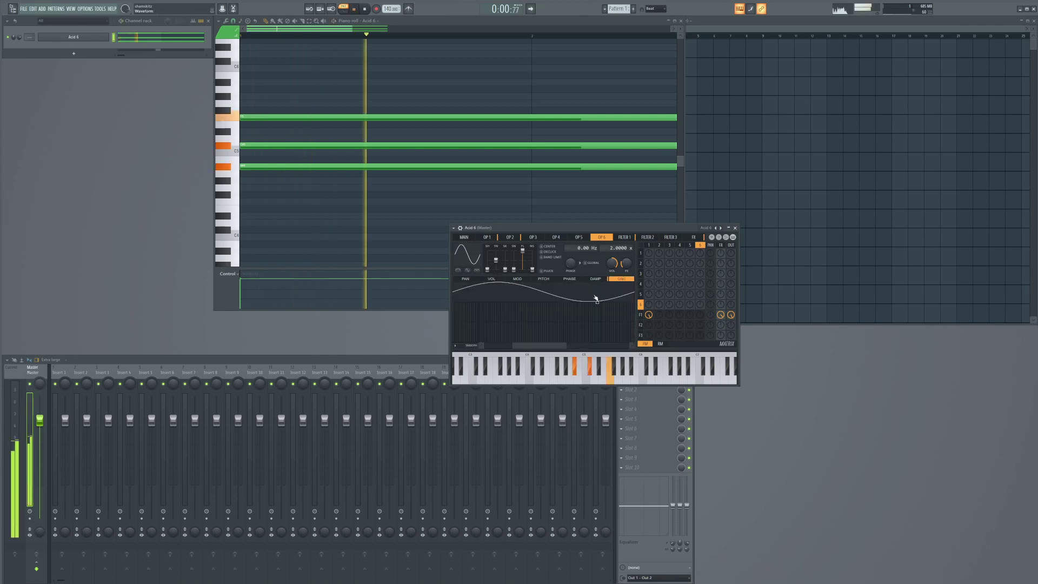
key("space")
left_click(517, 278)
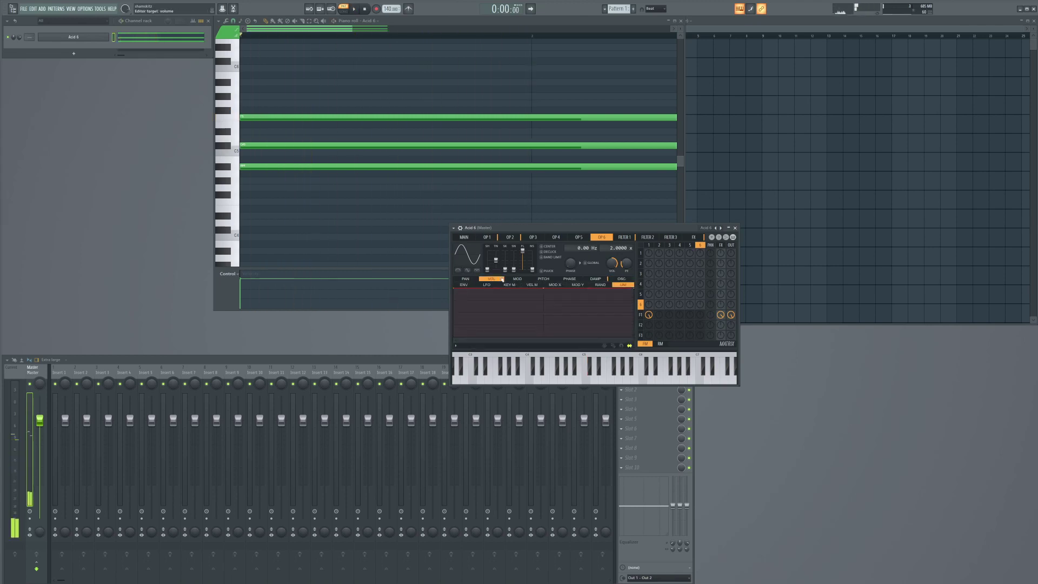
left_click(475, 279)
left_click(492, 279)
Step: Load the Acid 7 preset in Sytrus and audition it with the held chord
left_click(720, 227)
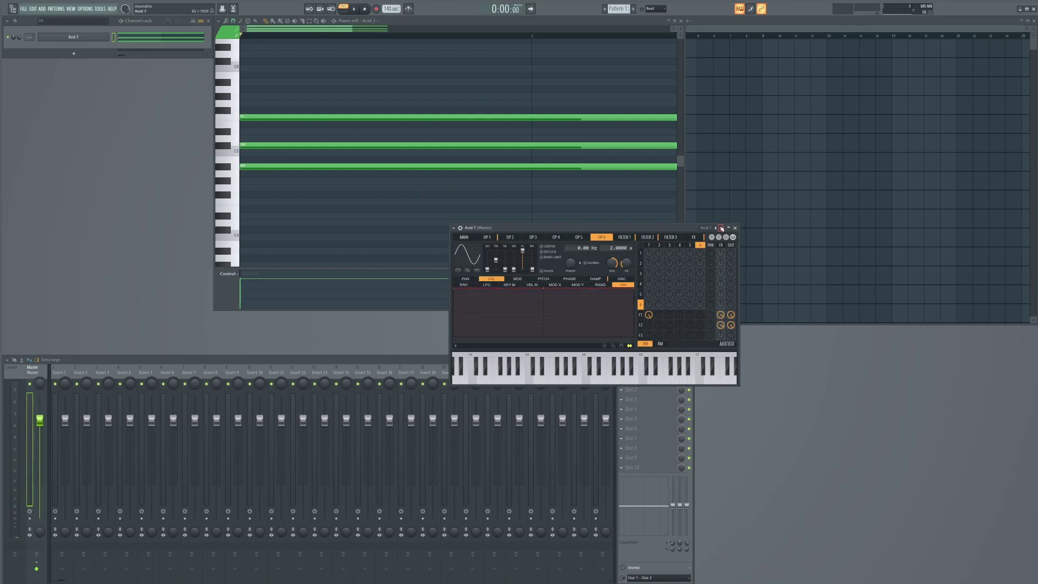
key("space")
key("space")
Step: Look through the pitch settings of operators 1 to 6 in the Acid 7 preset
left_click(543, 279)
left_click(487, 237)
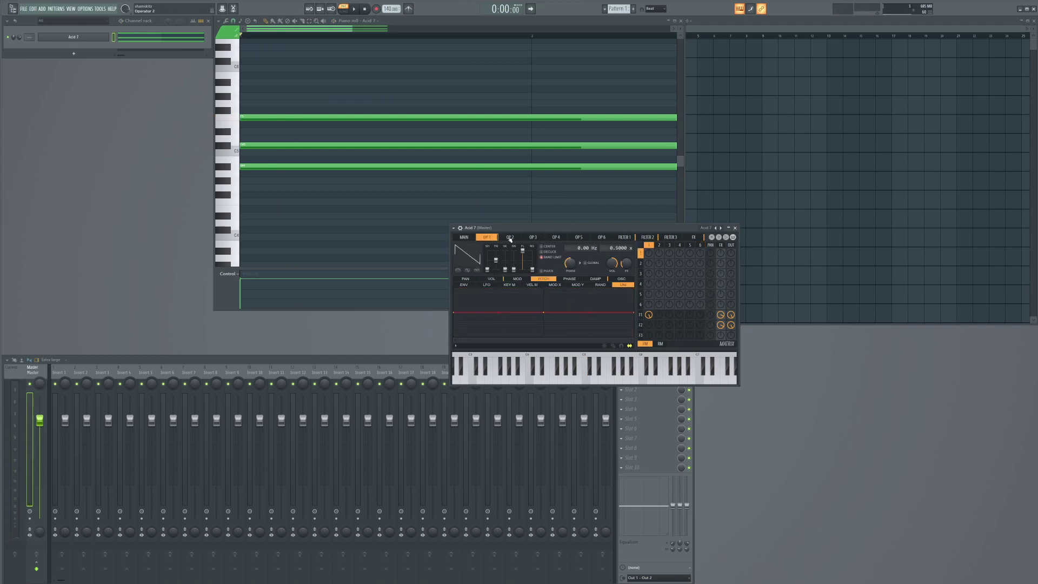
left_click(510, 238)
left_click(534, 238)
left_click(559, 238)
left_click(579, 238)
left_click(601, 237)
Step: Examine operator 1's modulation sources, from envelope and LFO to random, and its damping, oscillator and panning pages
left_click(489, 238)
left_click(463, 285)
left_click(486, 285)
left_click(509, 284)
left_click(540, 287)
left_click(554, 285)
left_click(595, 279)
left_click(600, 285)
left_click(622, 279)
left_click(465, 279)
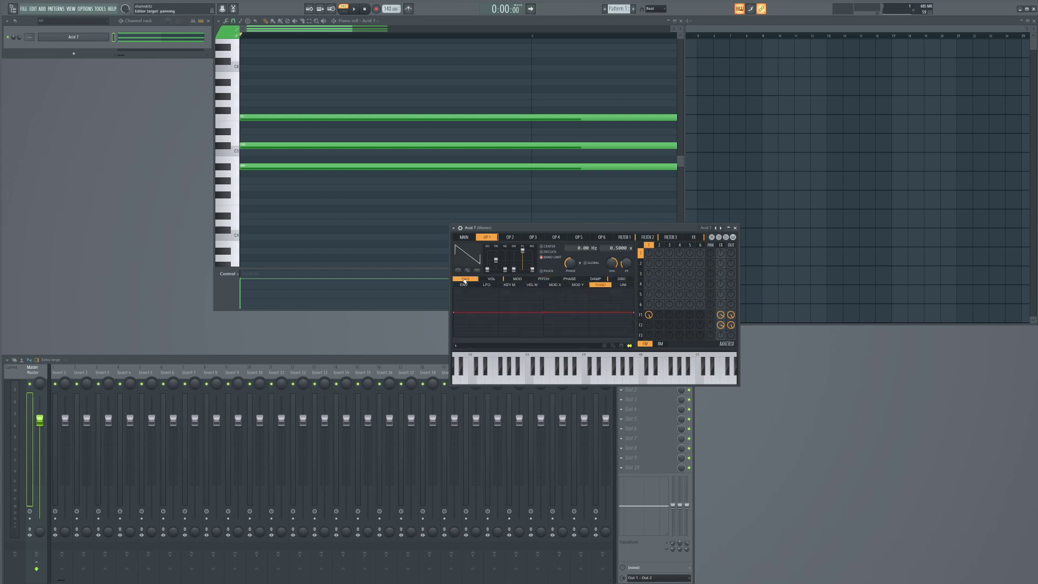
Step: Clone the Acid 7 channel in the channel rack
right_click(65, 37)
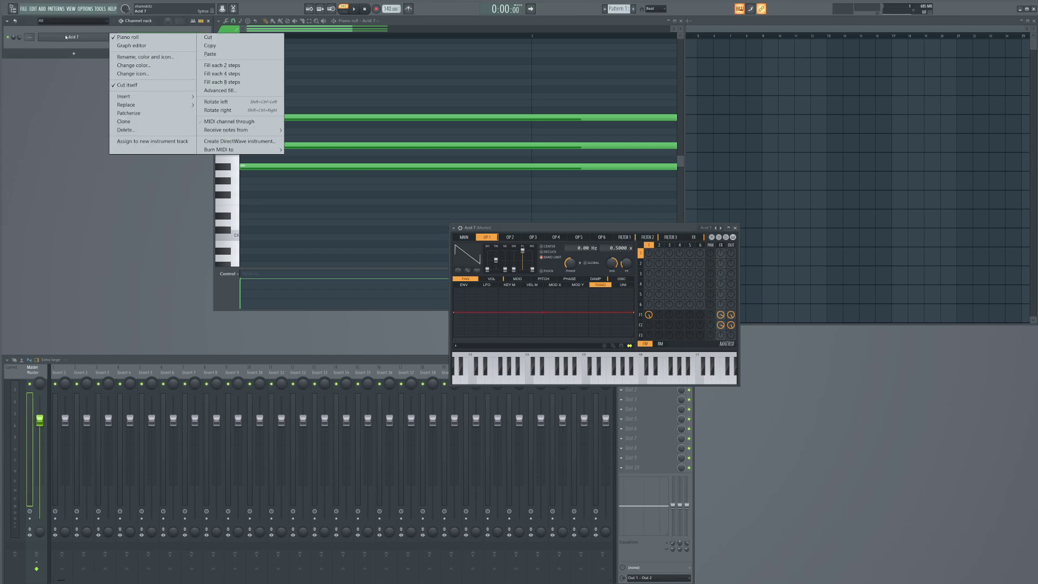
left_click(123, 121)
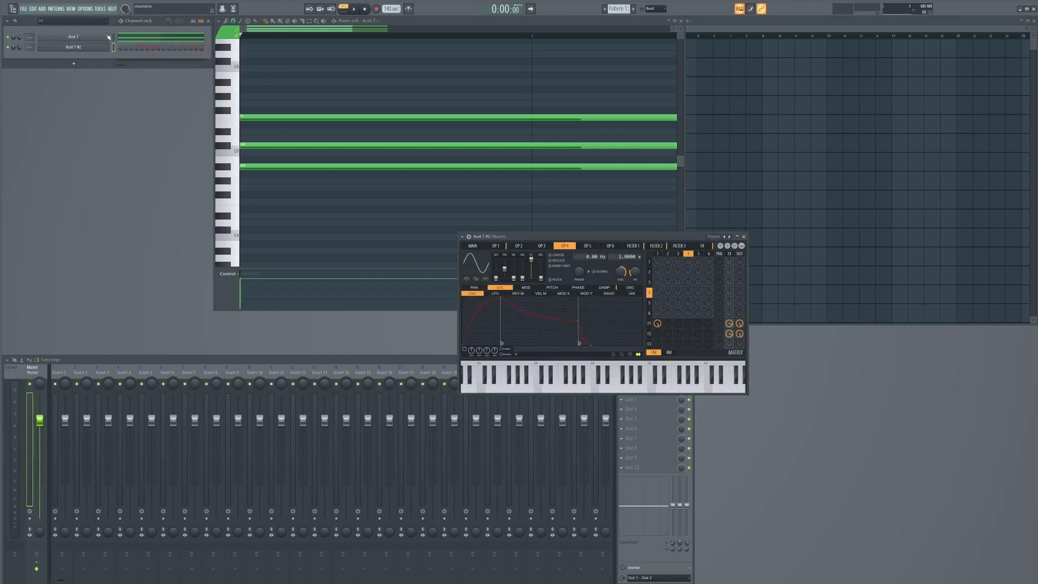
right_click(74, 35)
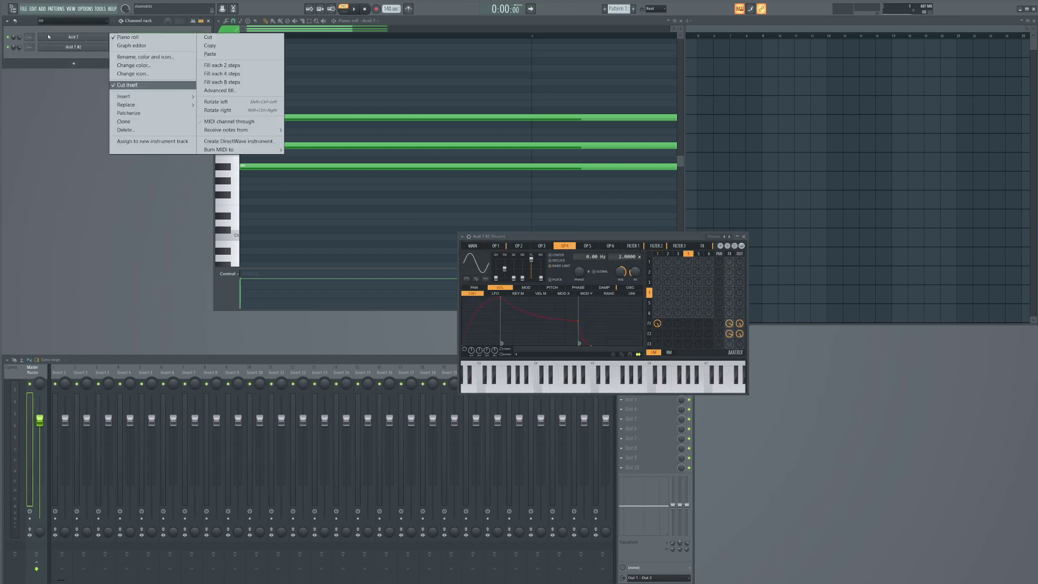
left_click(51, 54)
Step: Start a new project without saving the changes to untitled.flp
left_click(24, 8)
left_click(32, 19)
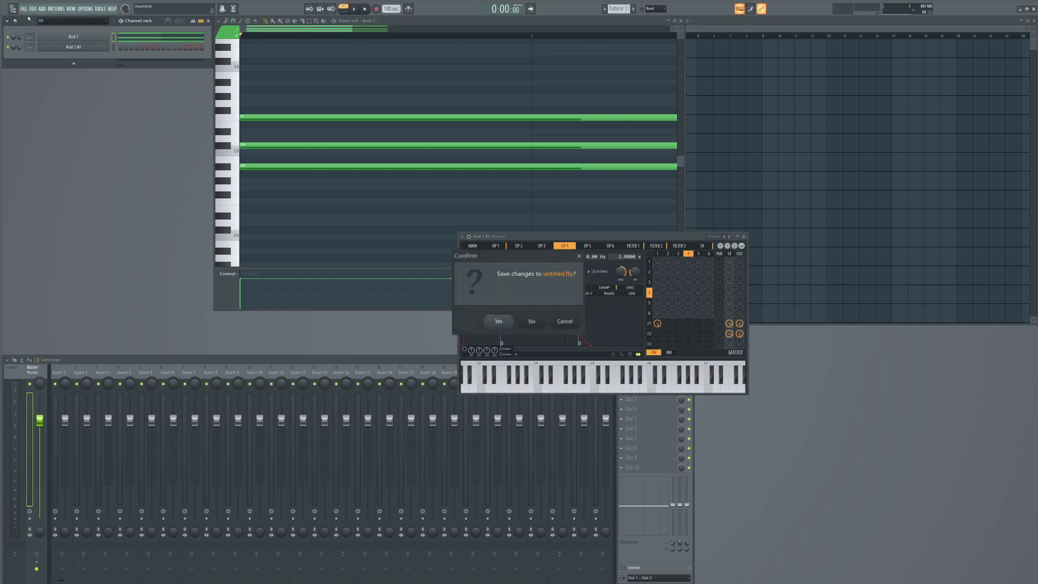
left_click(532, 321)
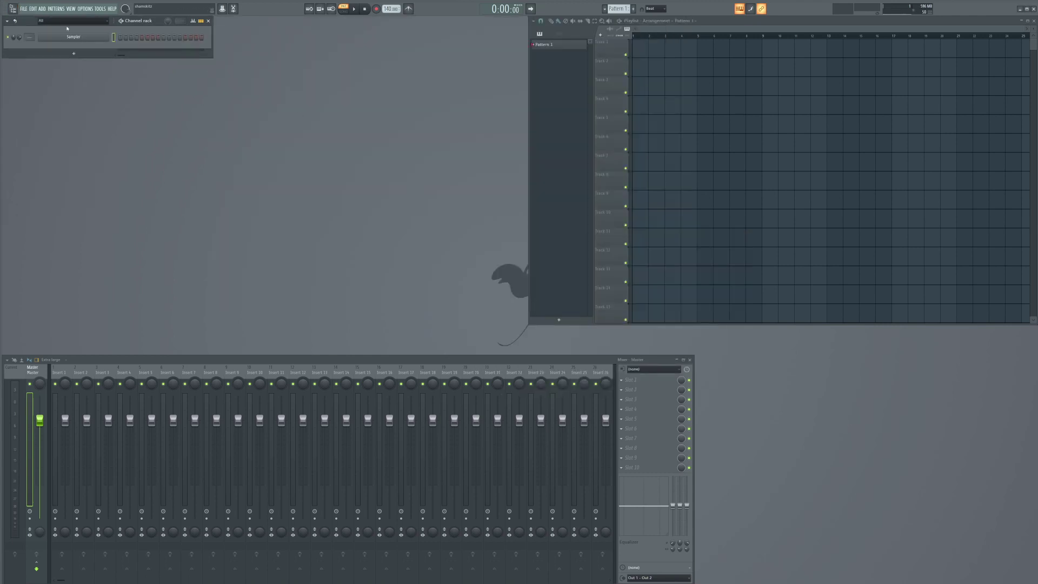
left_click(73, 37)
right_click(78, 37)
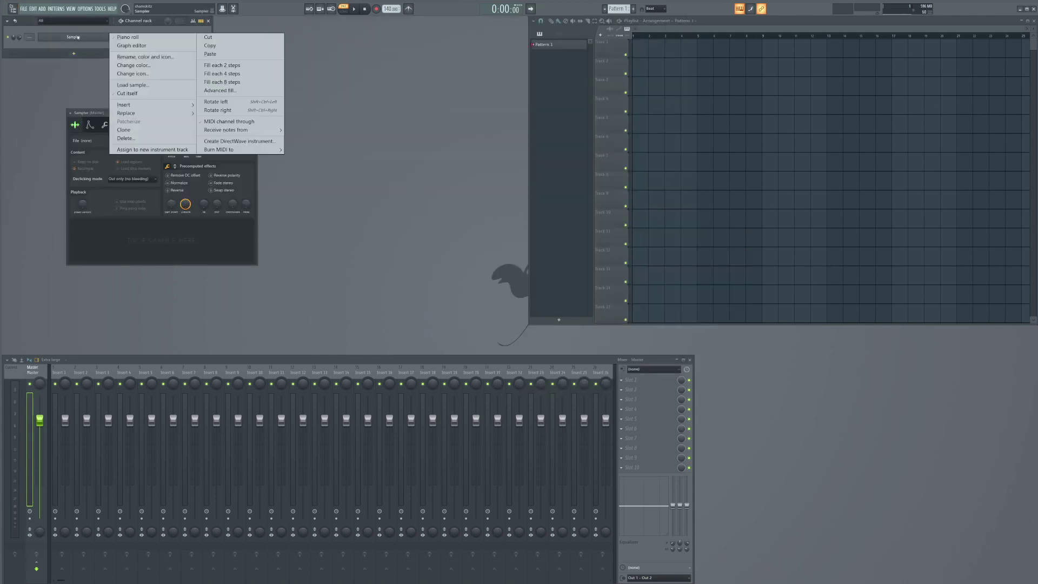
left_click(273, 122)
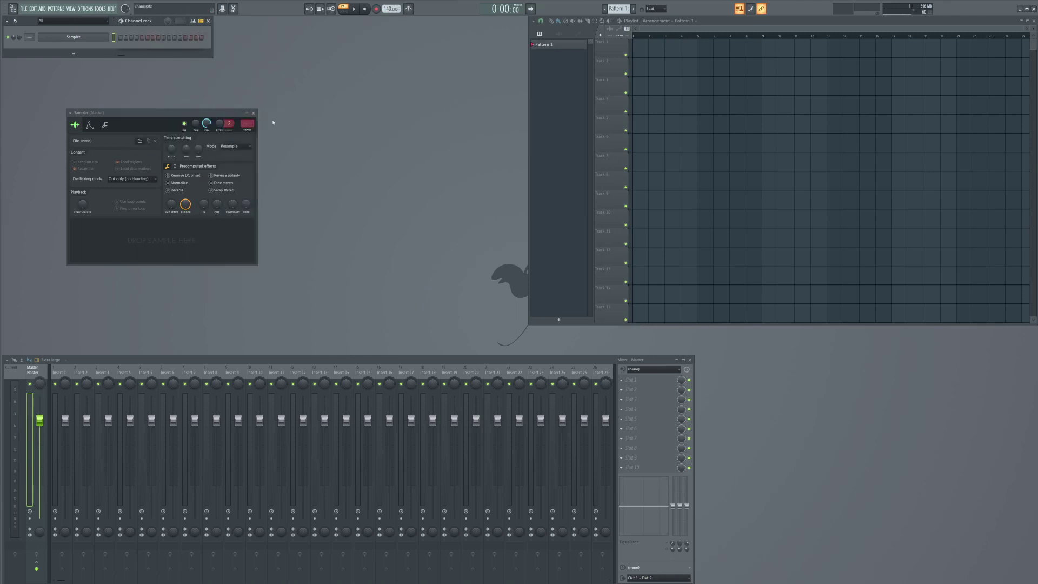
left_click(254, 113)
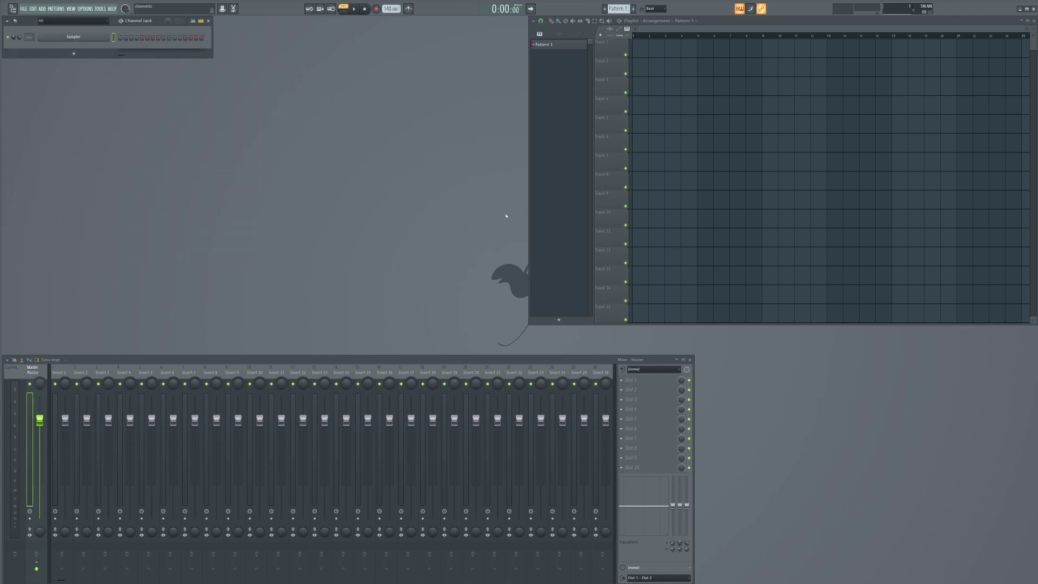
Step: Replace the default Sampler channel with Cardinal from the Modular group
right_click(108, 35)
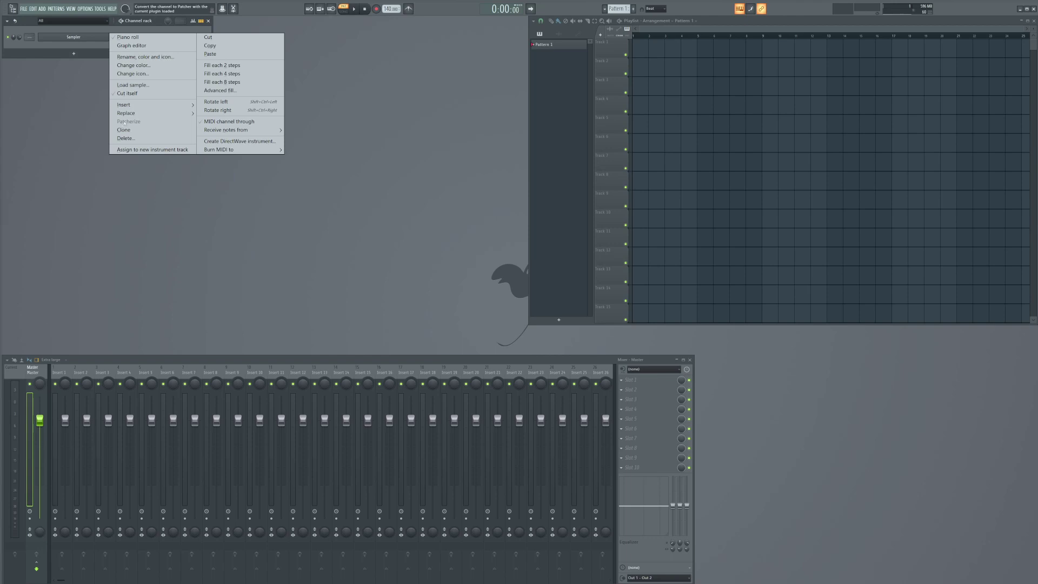
mouse_move(135, 113)
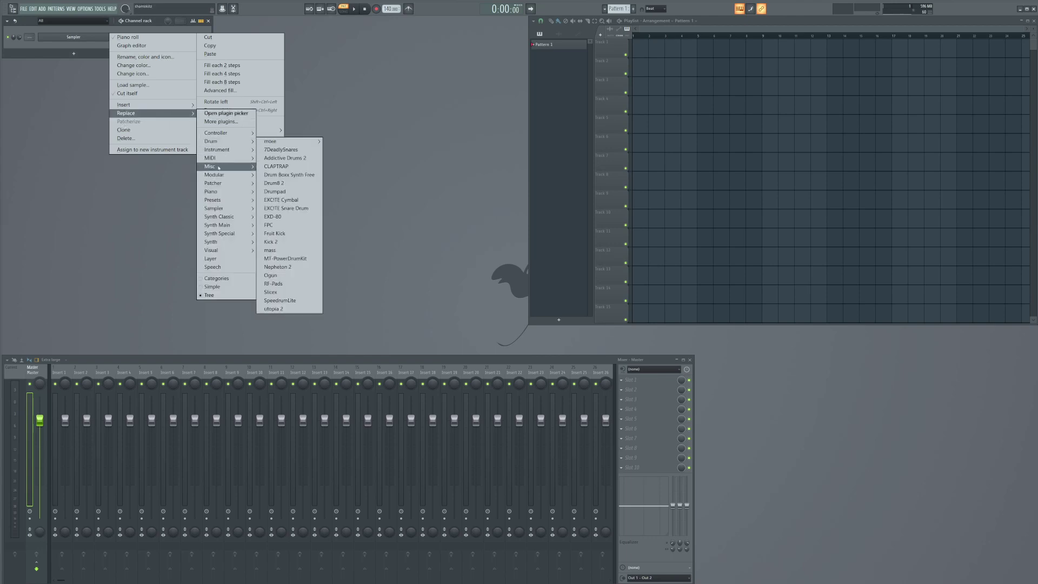
mouse_move(230, 153)
mouse_move(227, 175)
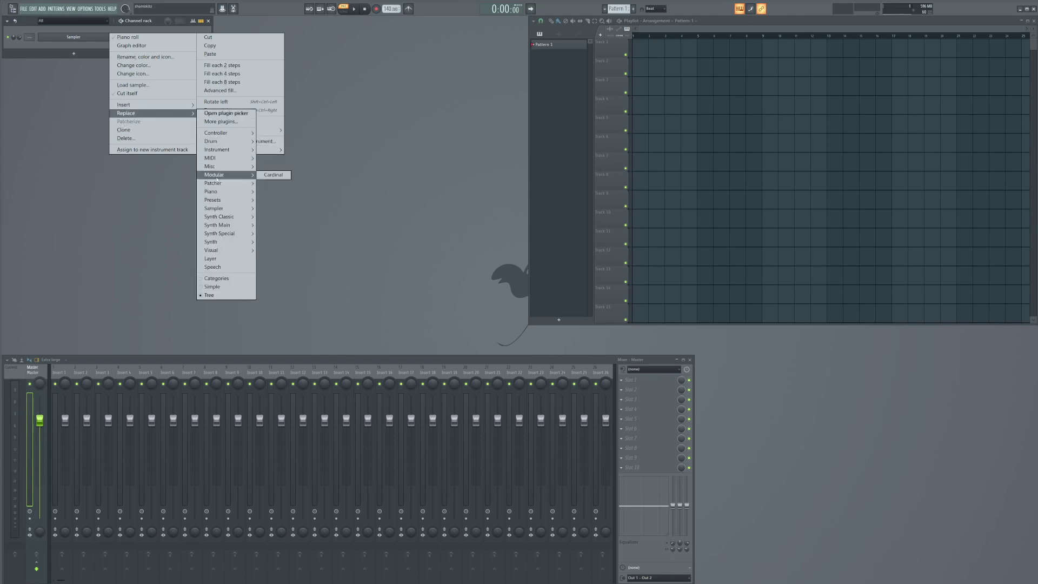
left_click(273, 176)
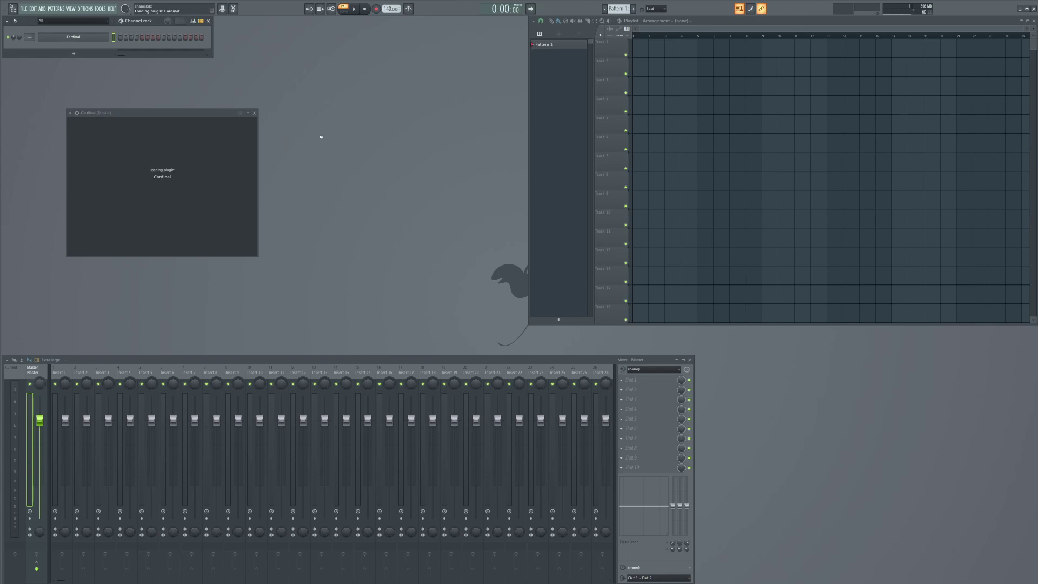
Step: Enlarge the Cardinal window and move it over the middle of the workspace so its modules are visible
left_click_drag(303, 108, 536, 92)
left_click_drag(714, 316, 967, 481)
left_click_drag(650, 93, 537, 80)
scroll(439, 197, "up", 2)
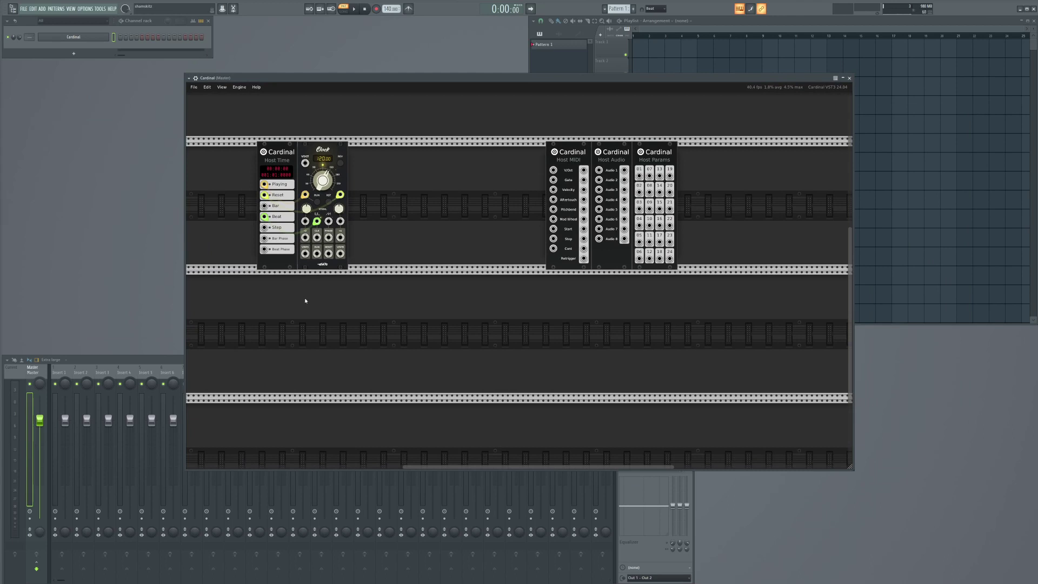
scroll(518, 279, "up", 2)
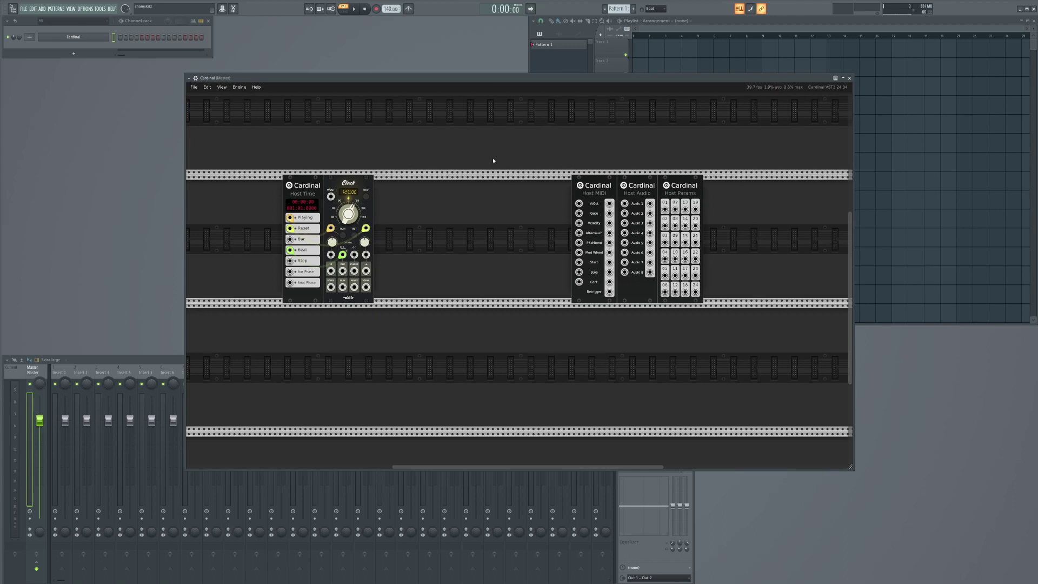
Step: Spread out the Cardinal modules, moving Host MIDI and Host Audio to the row below and Host Params farther right
left_click_drag(603, 187, 369, 399)
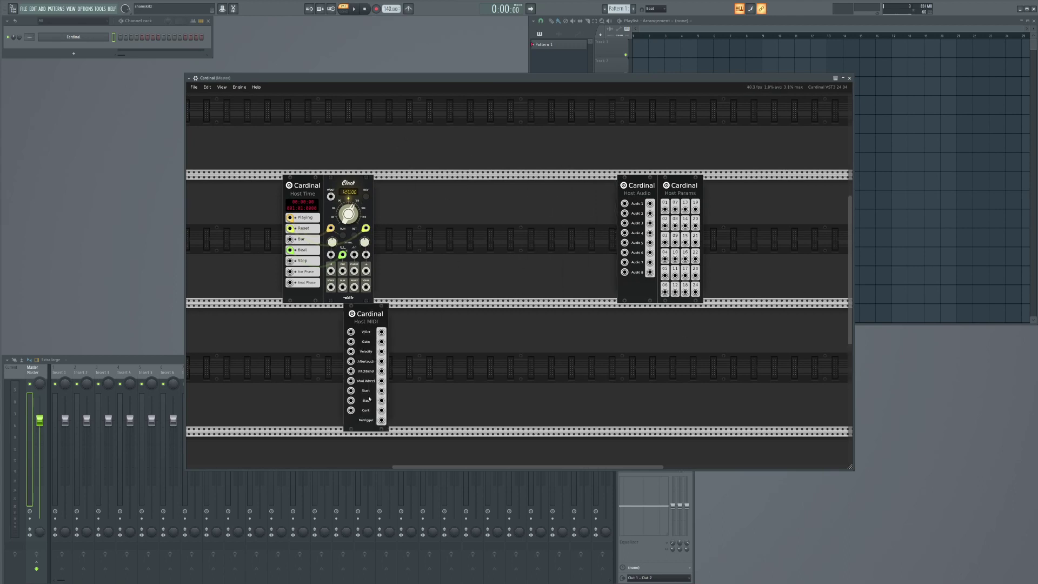
left_click_drag(637, 187, 620, 314)
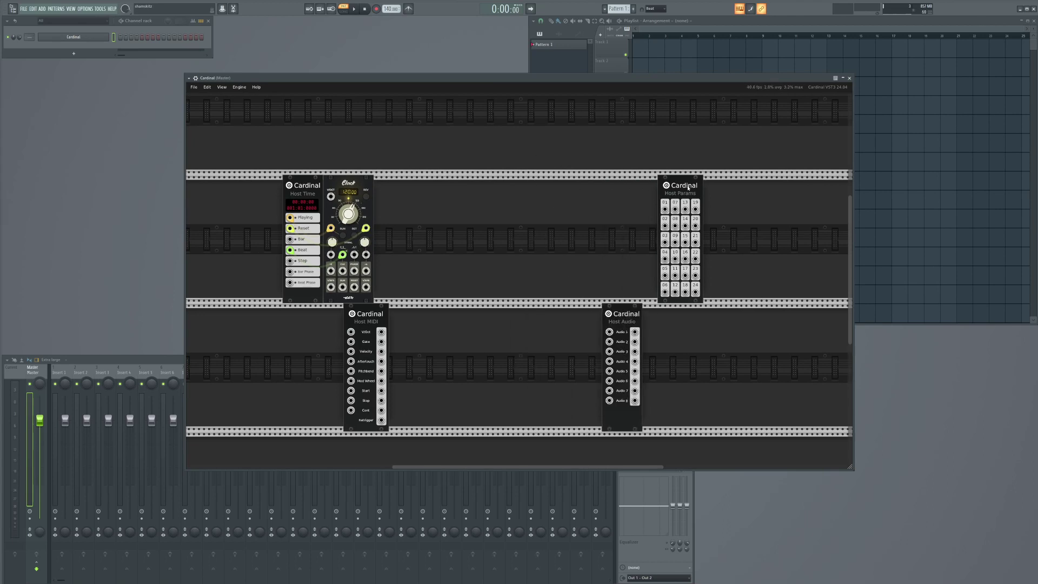
left_click_drag(688, 188, 756, 193)
left_click_drag(511, 289, 578, 244)
Step: Open Cardinal's module library and browse the available modules
right_click(535, 339)
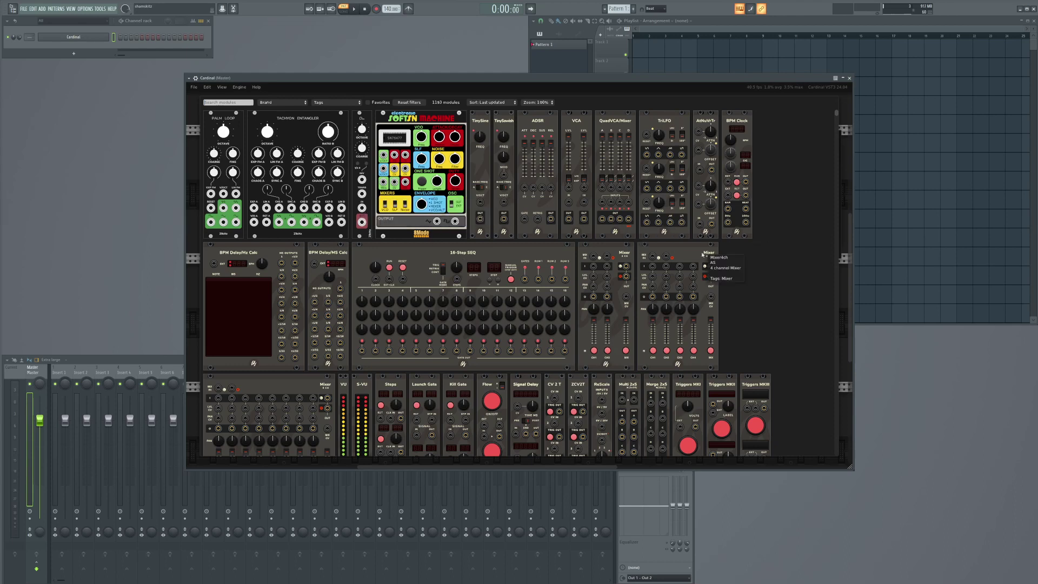
scroll(746, 338, "down", 5)
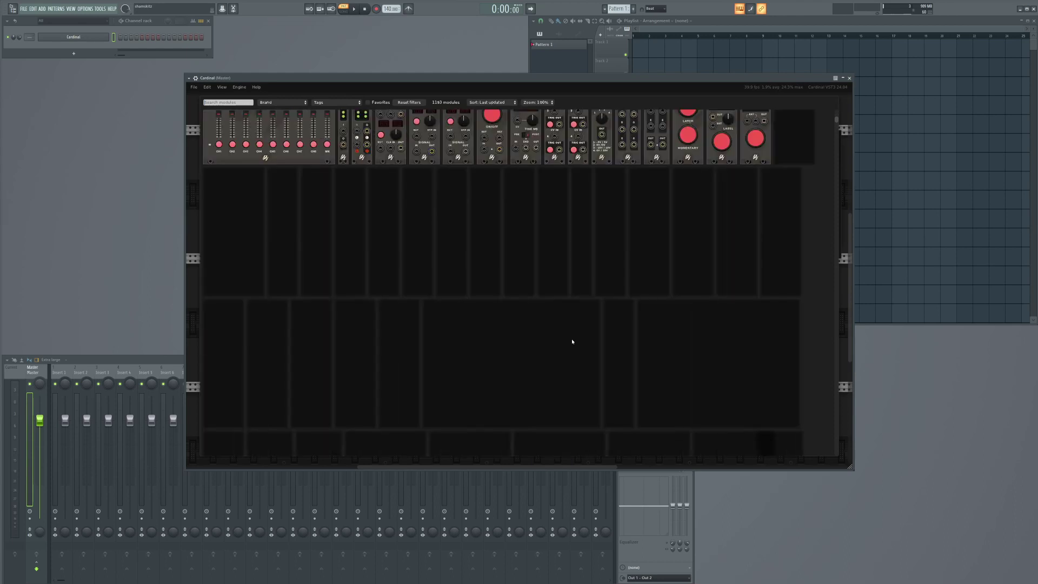
scroll(709, 373, "down", 8)
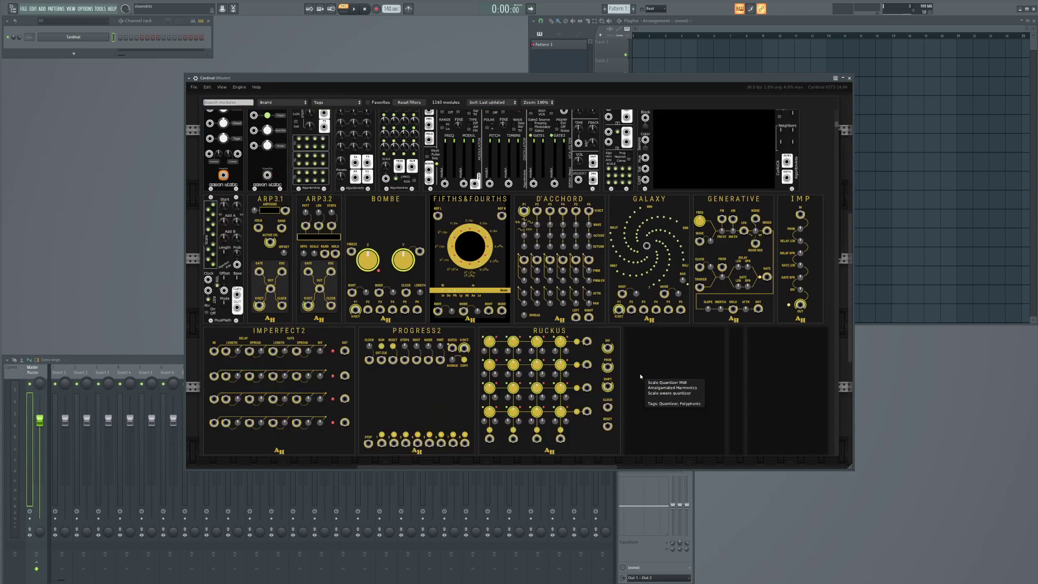
scroll(640, 358, "down", 2)
scroll(640, 358, "down", 5)
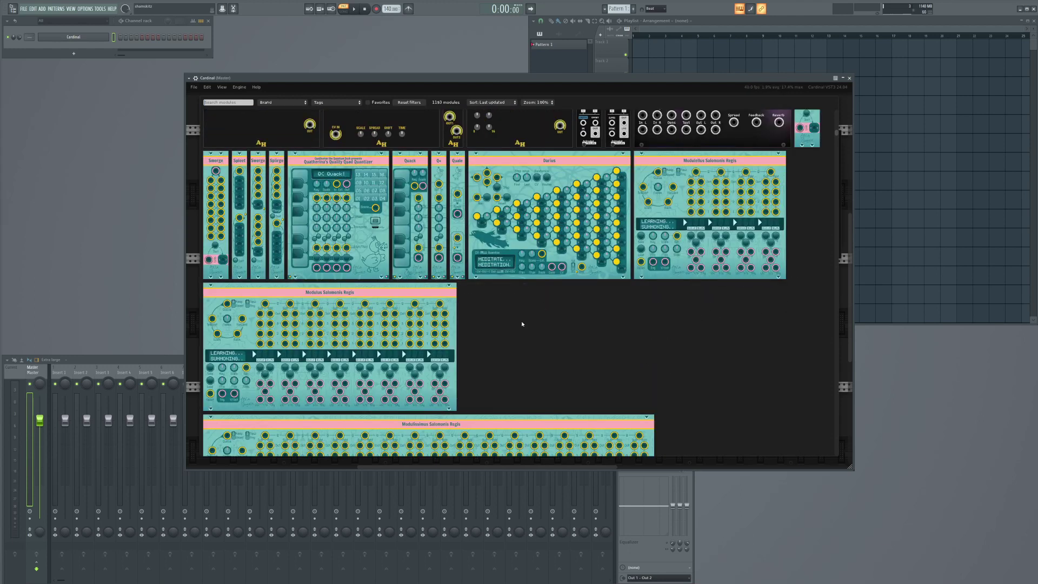
scroll(543, 304, "up", 6)
scroll(626, 320, "up", 2)
scroll(695, 319, "down", 8)
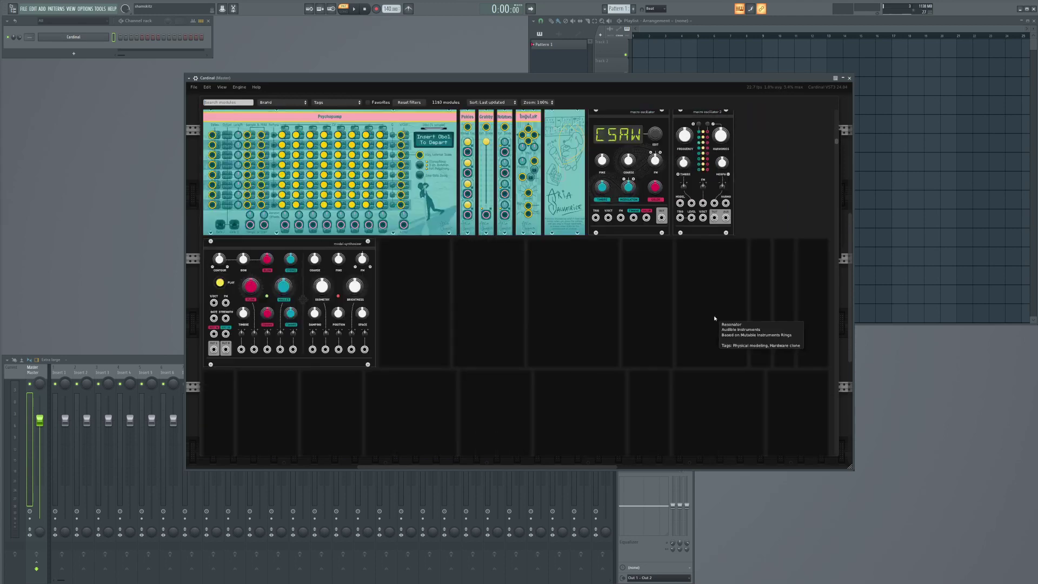
scroll(710, 322, "down", 10)
scroll(706, 324, "down", 6)
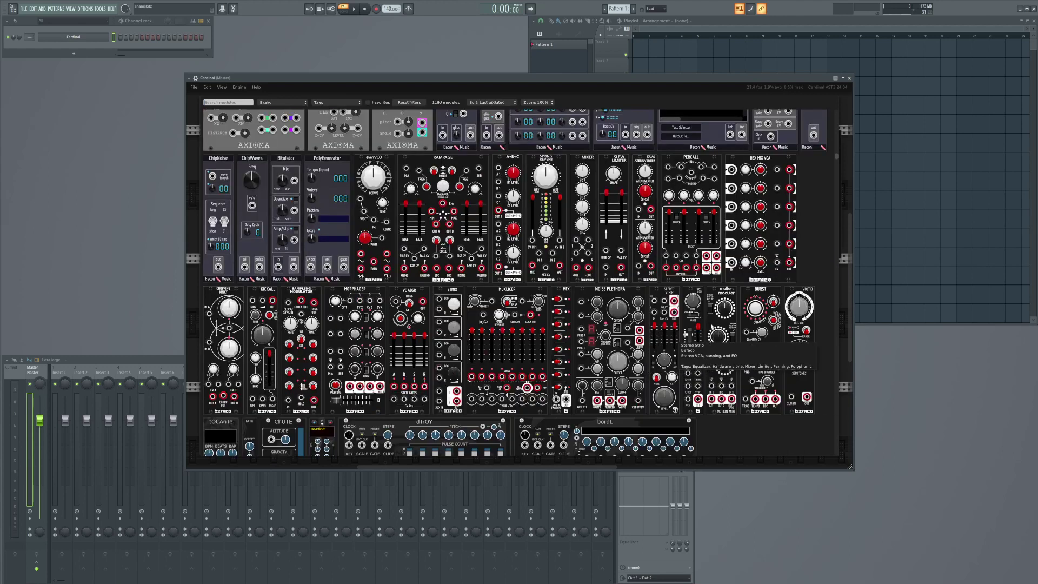
scroll(652, 323, "down", 8)
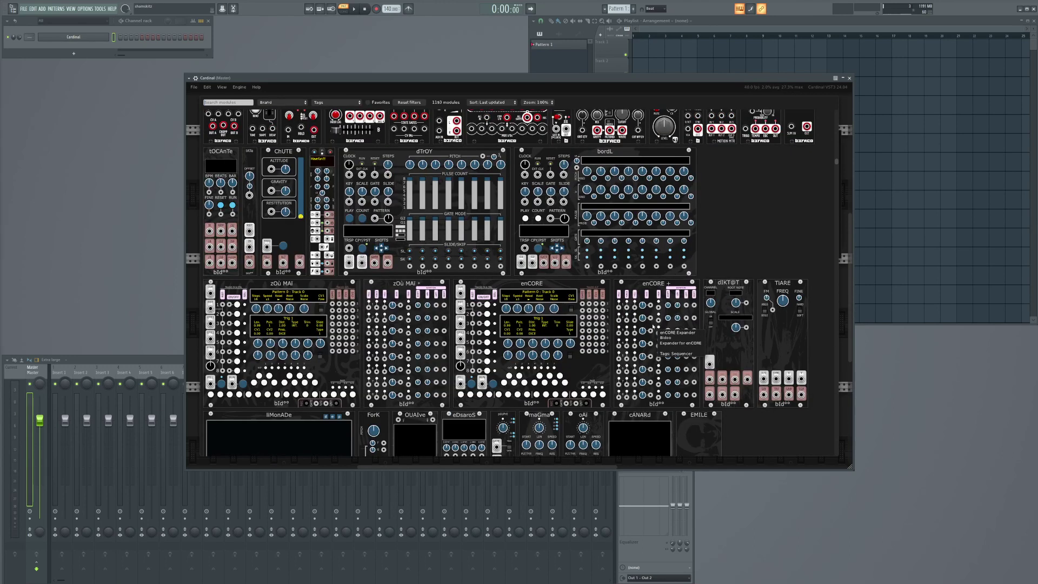
Step: Search the library for "str", add the Strings module, and patch Host MIDI's V/Oct output to its upper-left input jack
type("str")
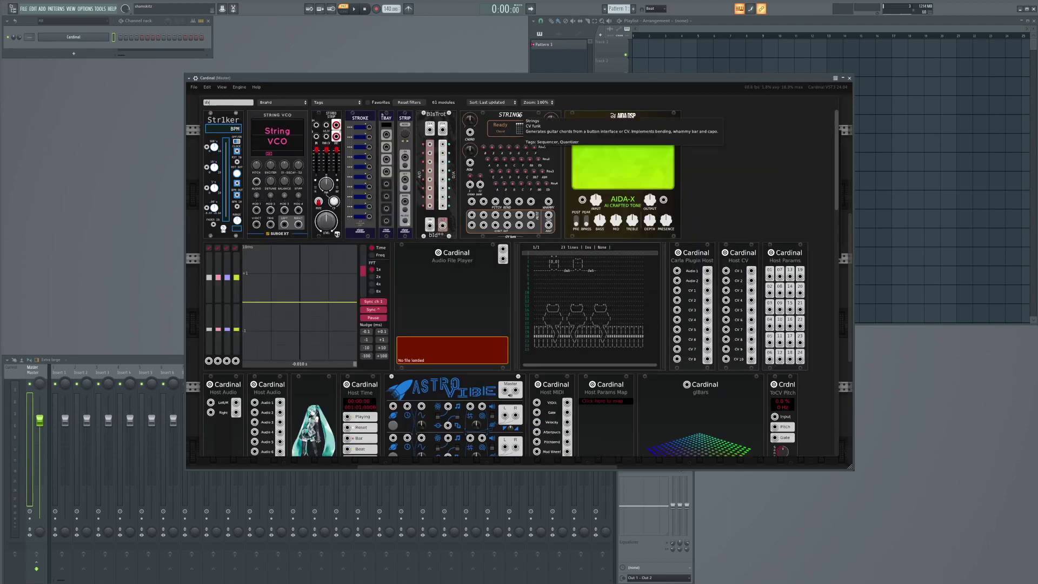
left_click(510, 173)
left_click_drag(432, 274, 496, 280)
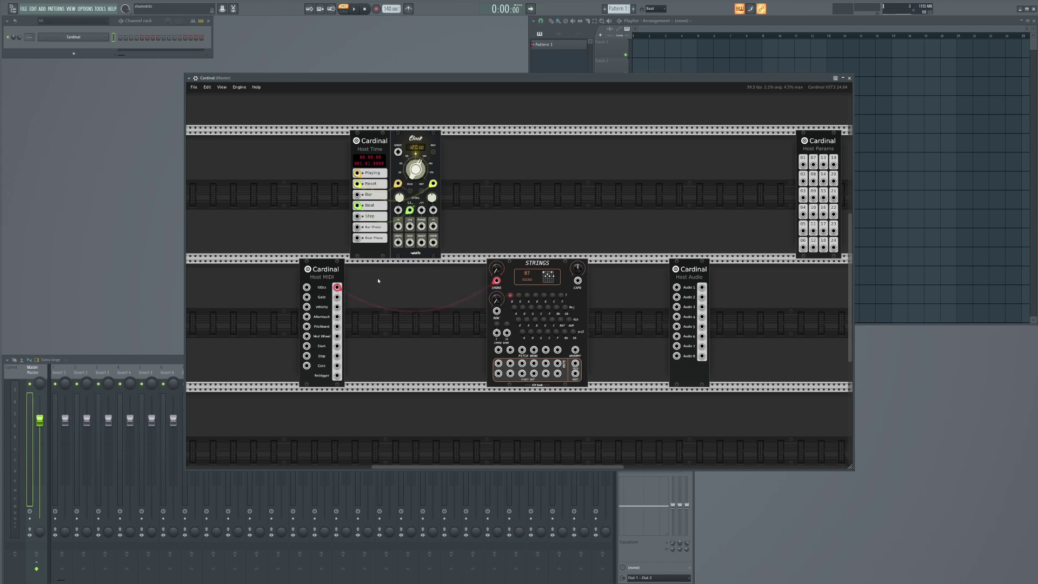
Step: Zoom in on the Strings patch and open the Cardinal channel's piano roll
scroll(337, 282, "up", 3)
right_click(104, 42)
left_click(130, 39)
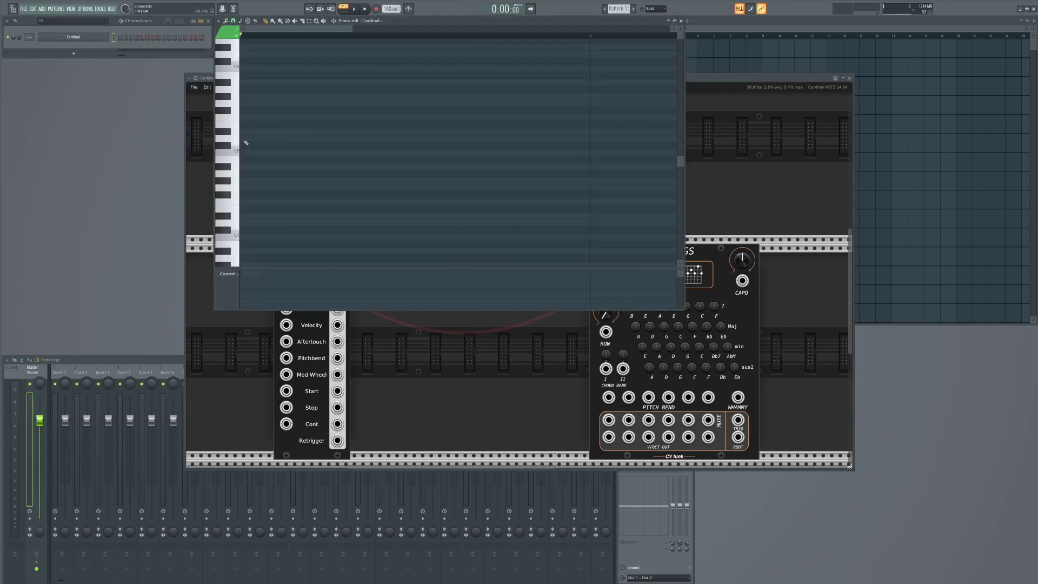
Step: Draw a one-bar C5 note at the start of the Cardinal pattern
left_click(242, 237)
left_click(242, 152)
right_click(243, 237)
right_click(243, 153)
left_click(243, 152)
left_click(281, 154, "ctrl")
left_click_drag(282, 153, 590, 152)
scroll(442, 171, "down", 2)
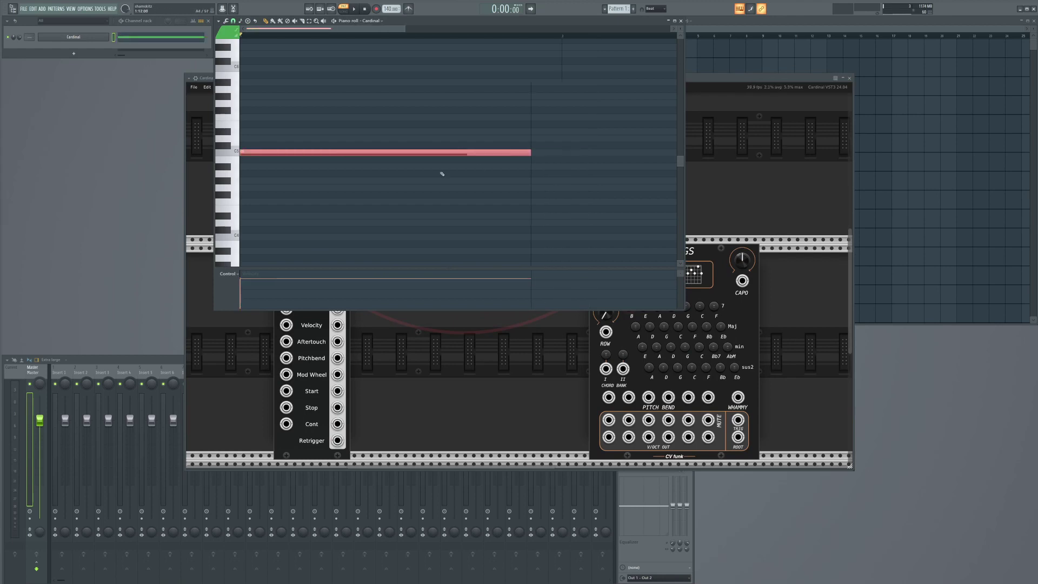
Step: Add one-bar D5, E5 and F5 notes in bars 2, 3 and 4 to form a rising line
left_click(329, 138)
left_click(416, 118)
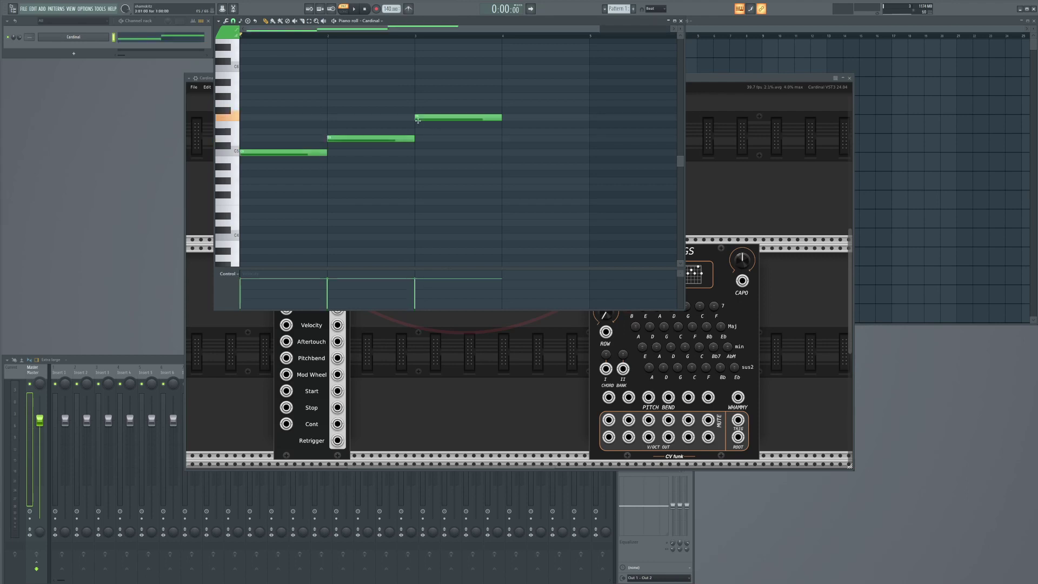
left_click_drag(427, 117, 427, 125)
left_click(506, 111)
left_click_drag(523, 107, 523, 114)
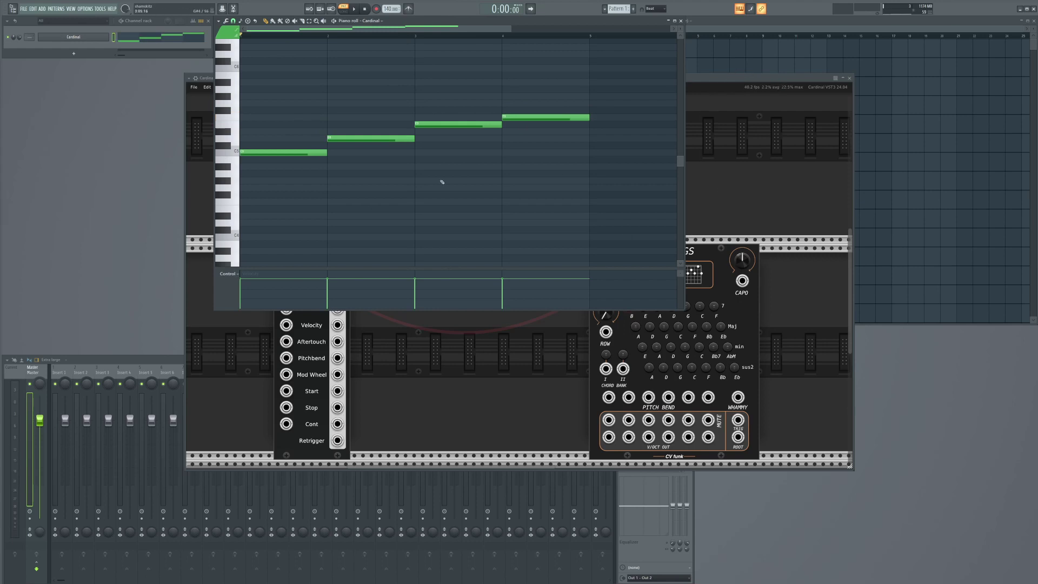
Step: Return to the Cardinal rack and switch the Strings module's CHORD input to V/Oct mode
left_click(768, 135)
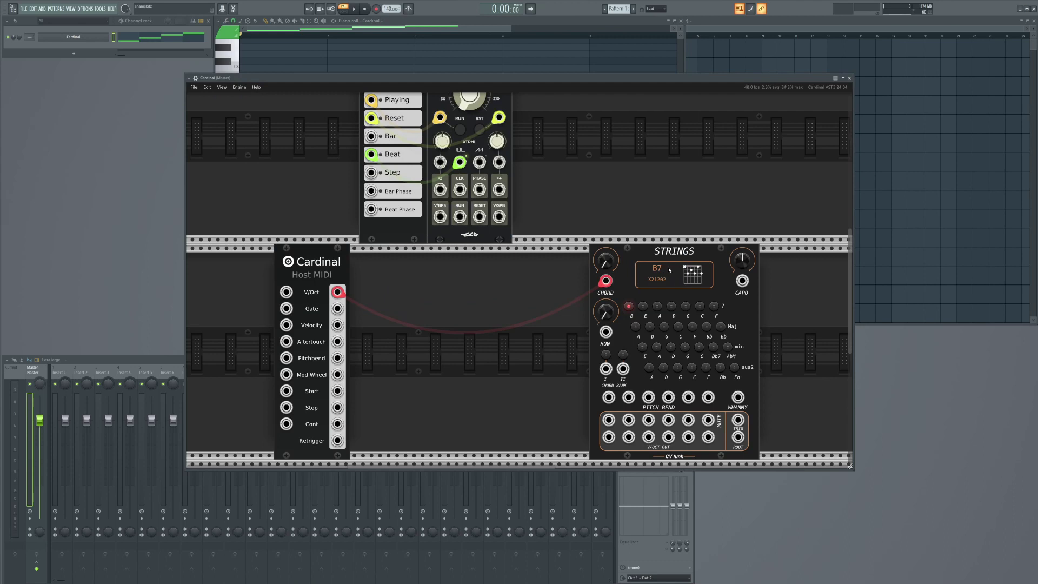
right_click(684, 257)
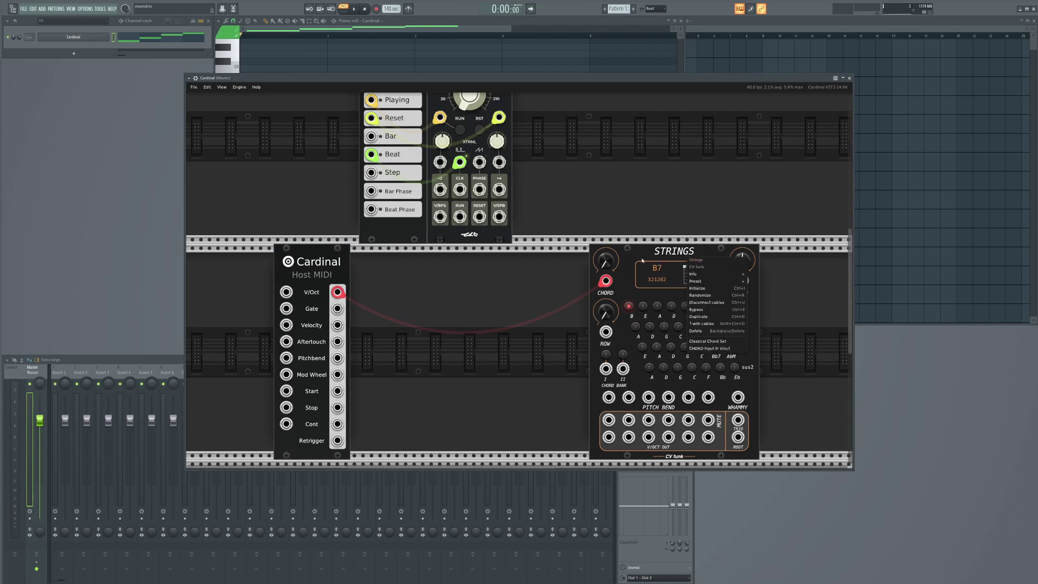
left_click(715, 348)
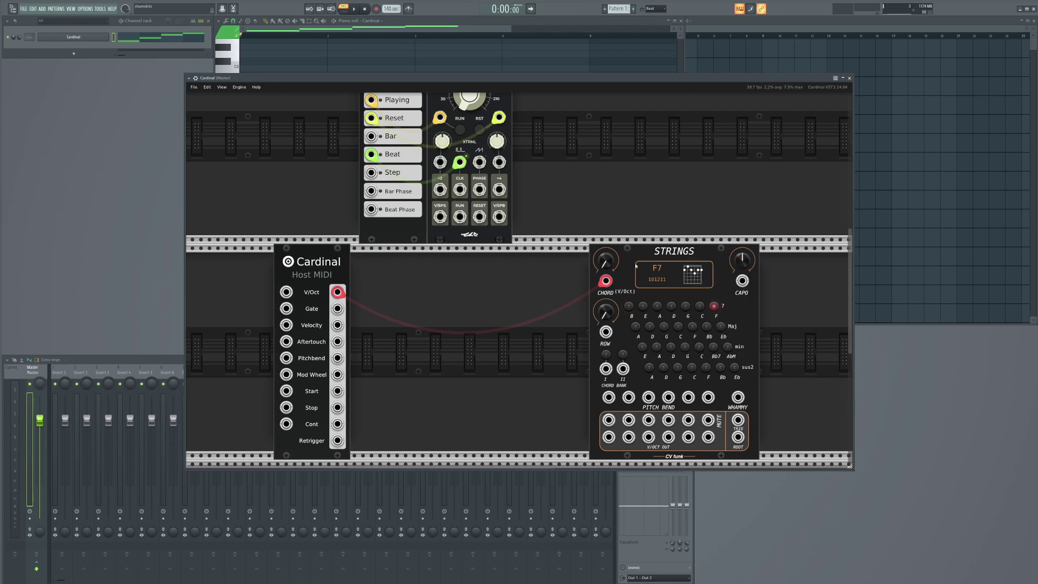
Step: Place Strings directly beside Host MIDI and play the pattern to check its chord changes
left_click_drag(679, 263, 542, 233)
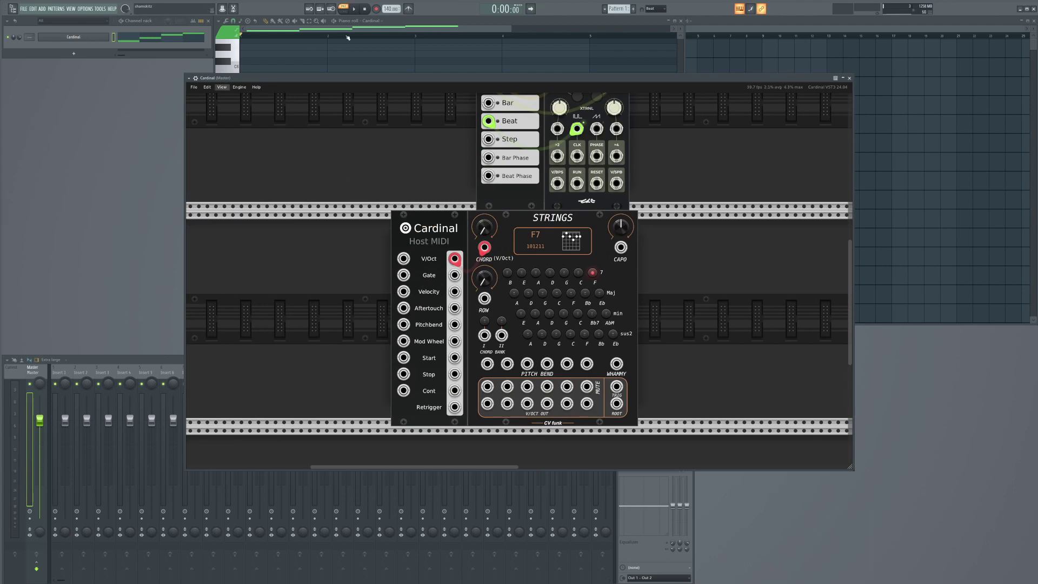
left_click(361, 9)
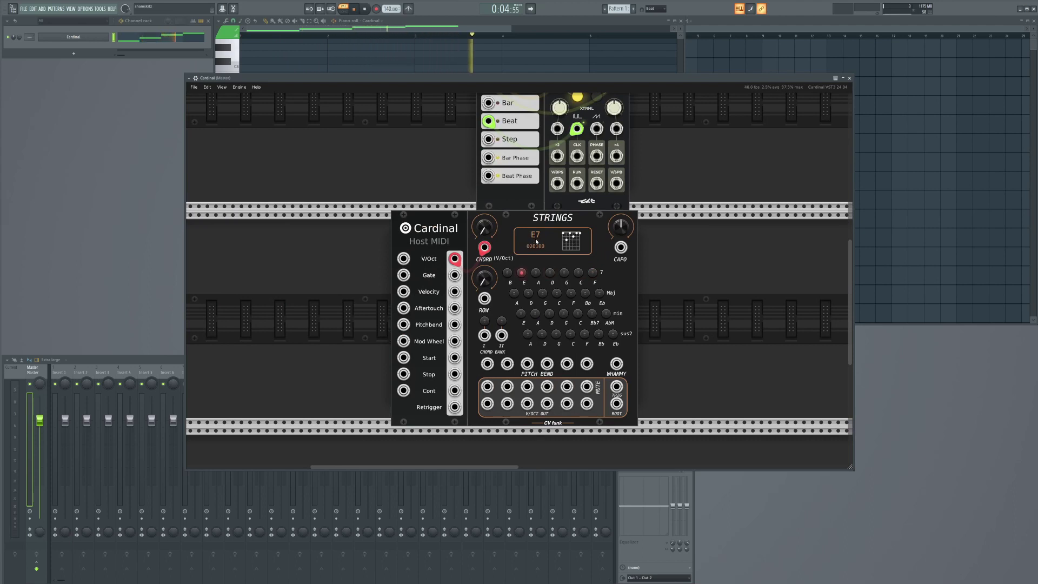
left_click_drag(454, 259, 485, 247)
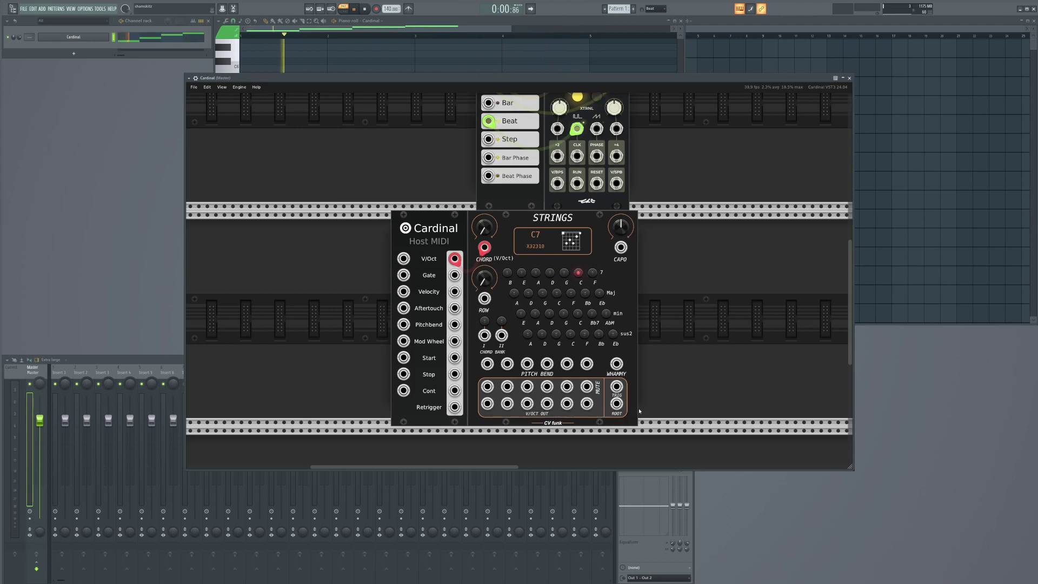
Step: Search the module library for "me" and add the VCV Merge module beside Strings
left_click_drag(701, 262, 537, 258)
right_click(536, 258)
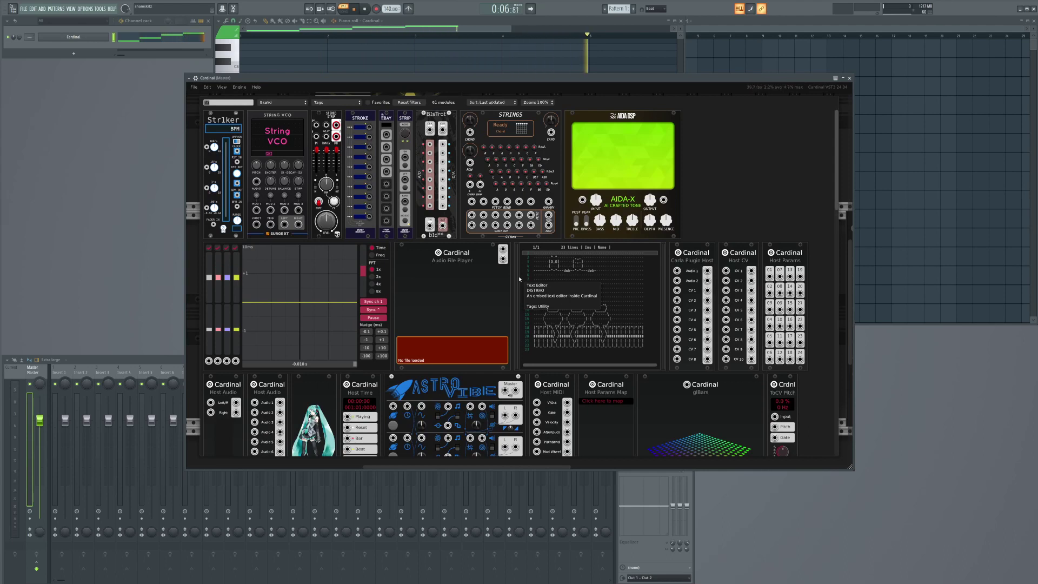
type("me")
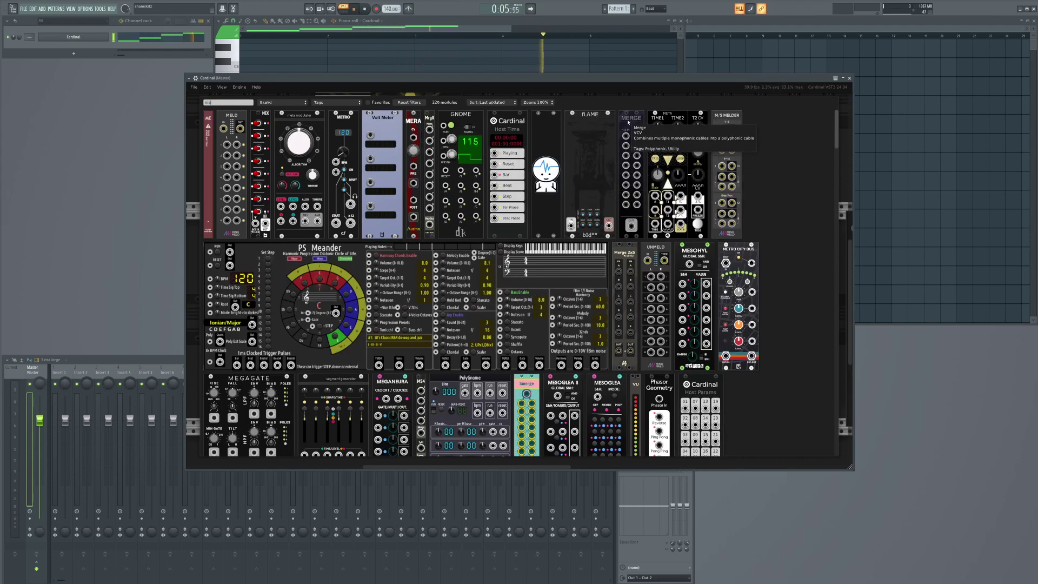
left_click(631, 162)
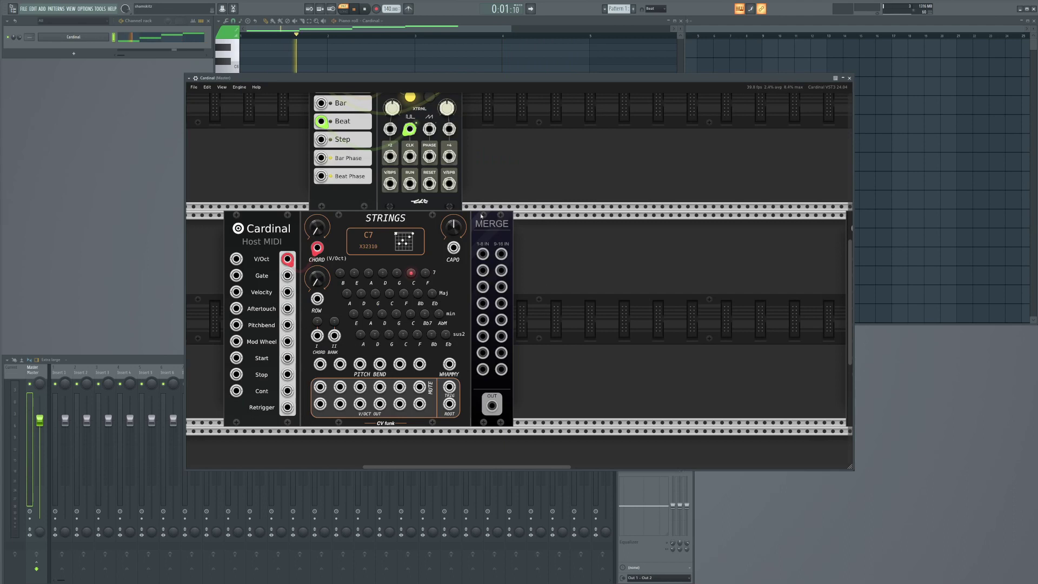
left_click_drag(588, 319, 591, 225)
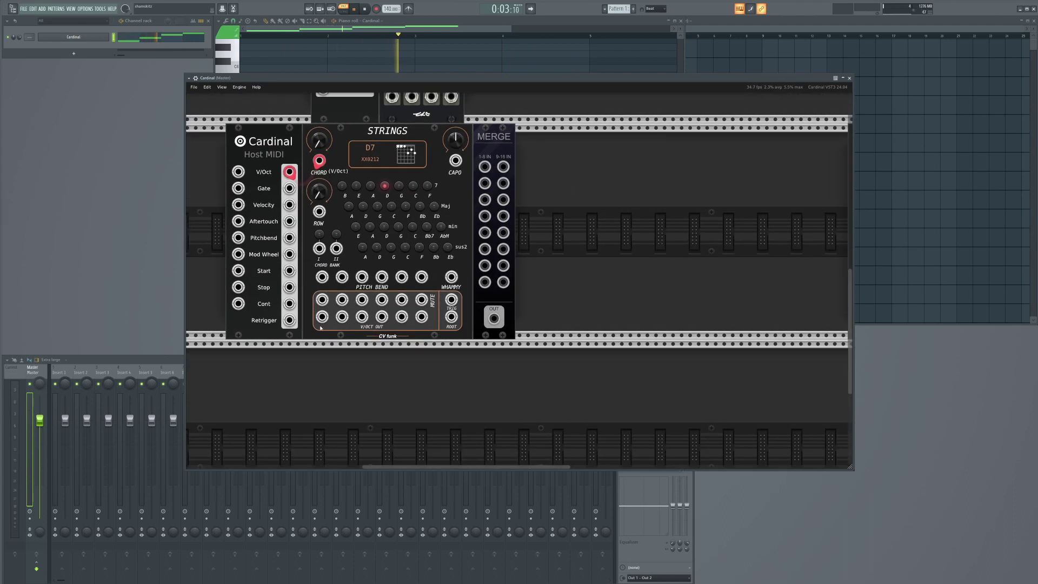
left_click_drag(321, 316, 485, 167)
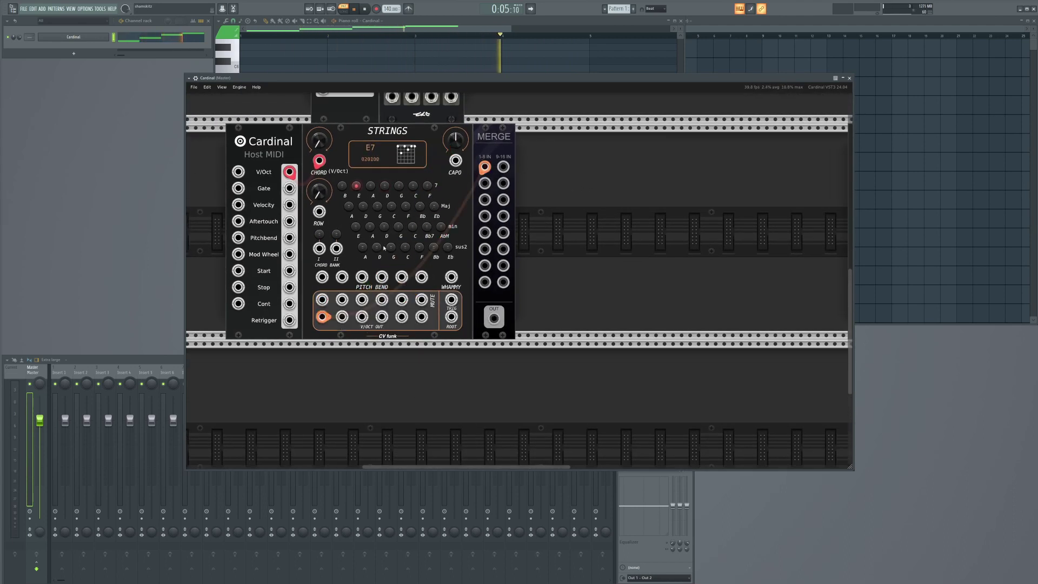
left_click_drag(342, 316, 485, 184)
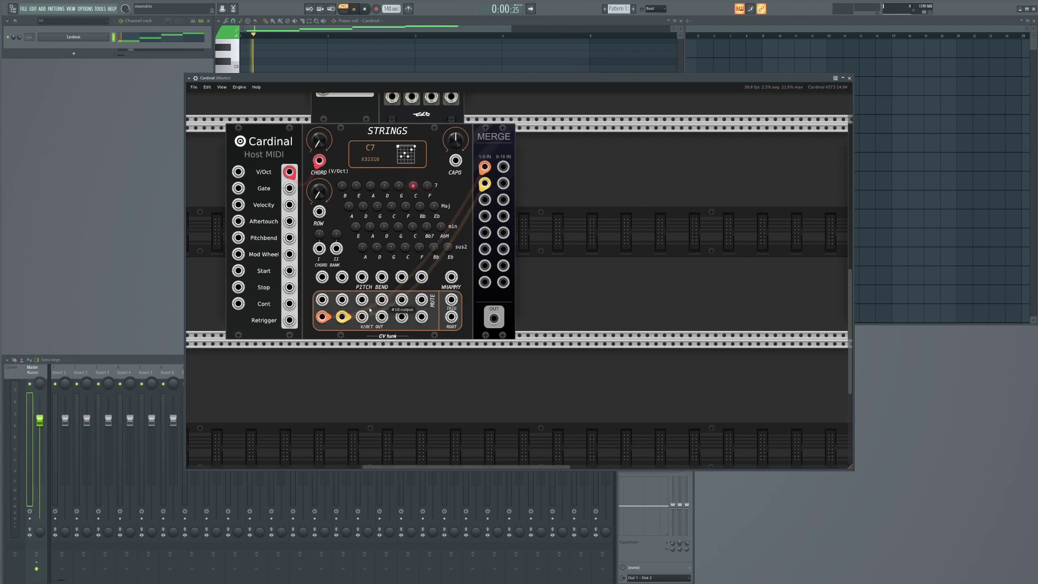
left_click_drag(362, 316, 485, 199)
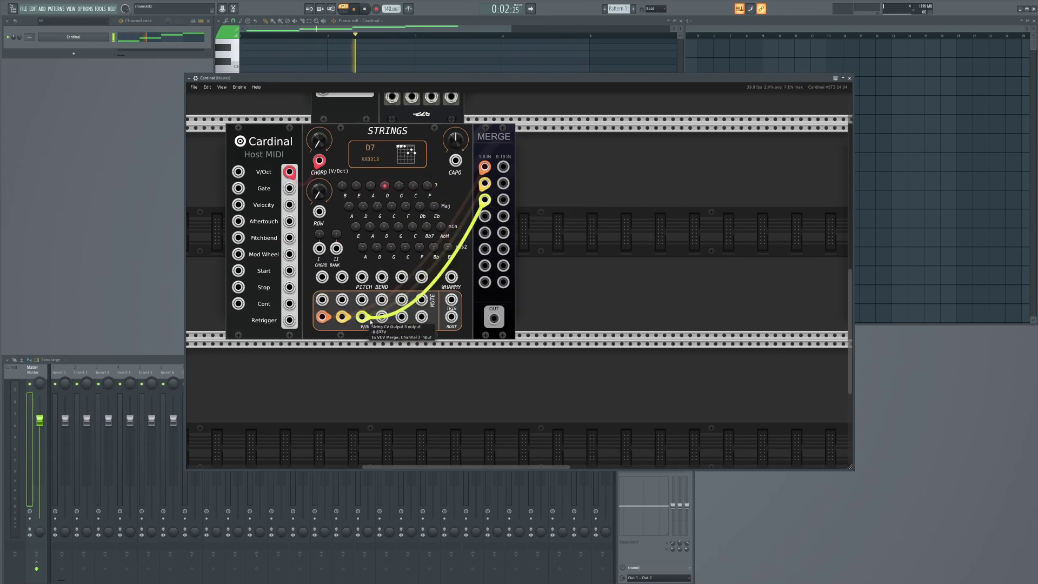
left_click_drag(382, 317, 484, 216)
left_click_drag(402, 316, 484, 233)
left_click_drag(422, 317, 485, 249)
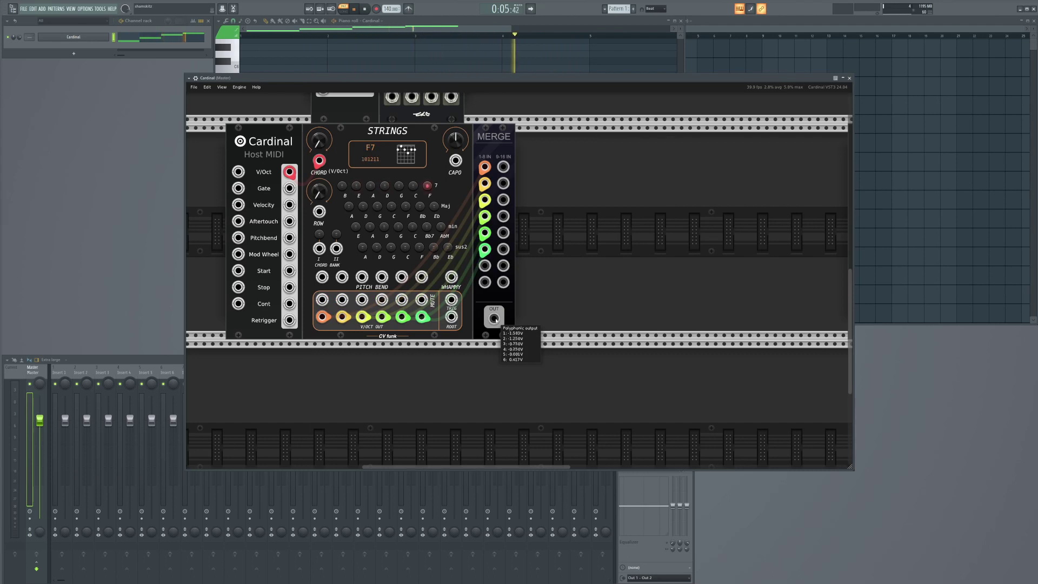
Step: Open Cardinal's module library from the empty rack space beside Merge
scroll(584, 263, "down", 3)
right_click(584, 266)
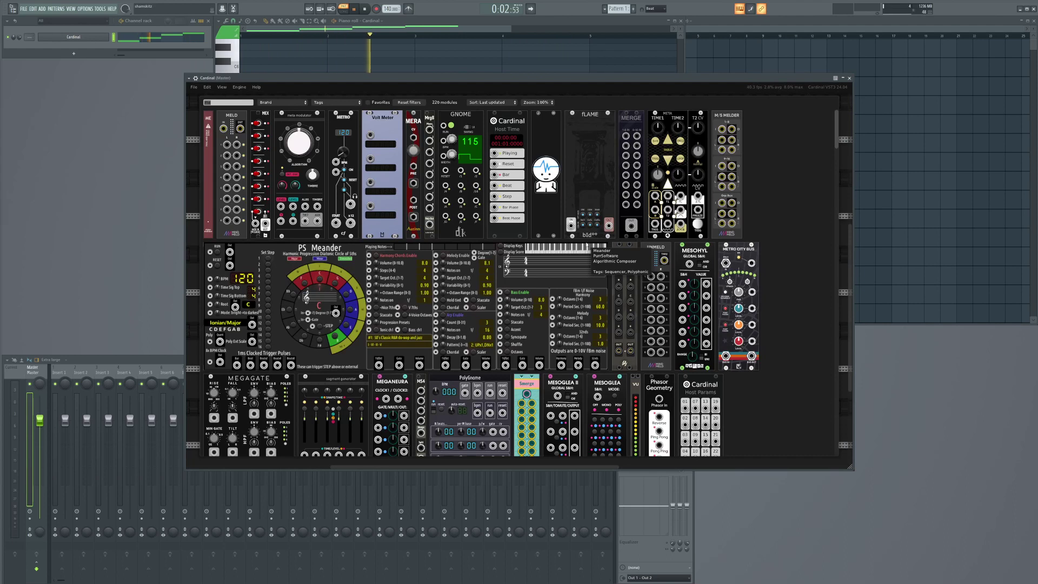
Step: Search the module library for "ar" and add the Hampton Harmonics ARP module beside the MERGE module
type("ar")
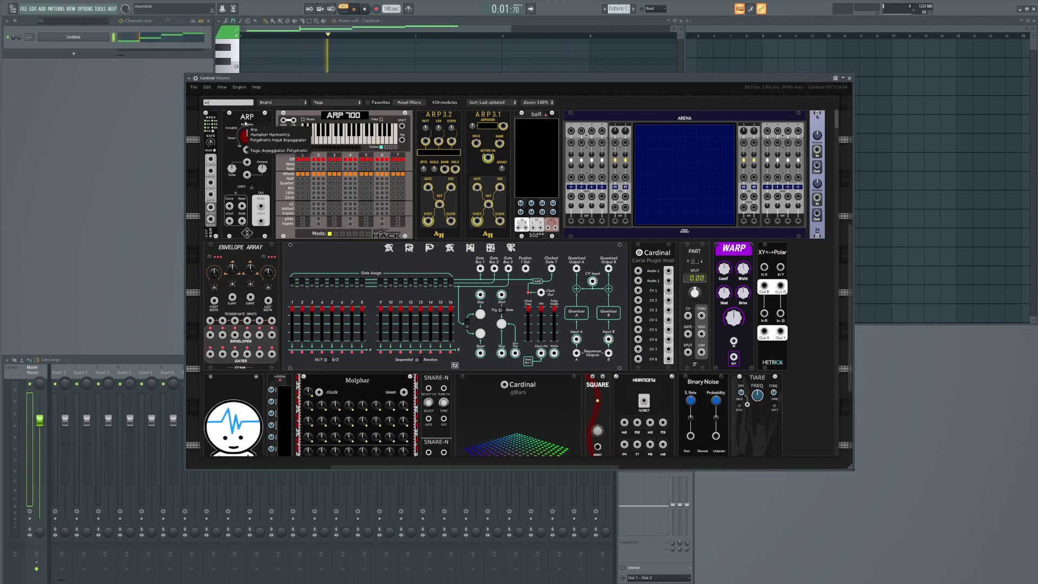
left_click(232, 113)
left_click_drag(579, 221, 574, 223)
scroll(625, 294, "up", 6)
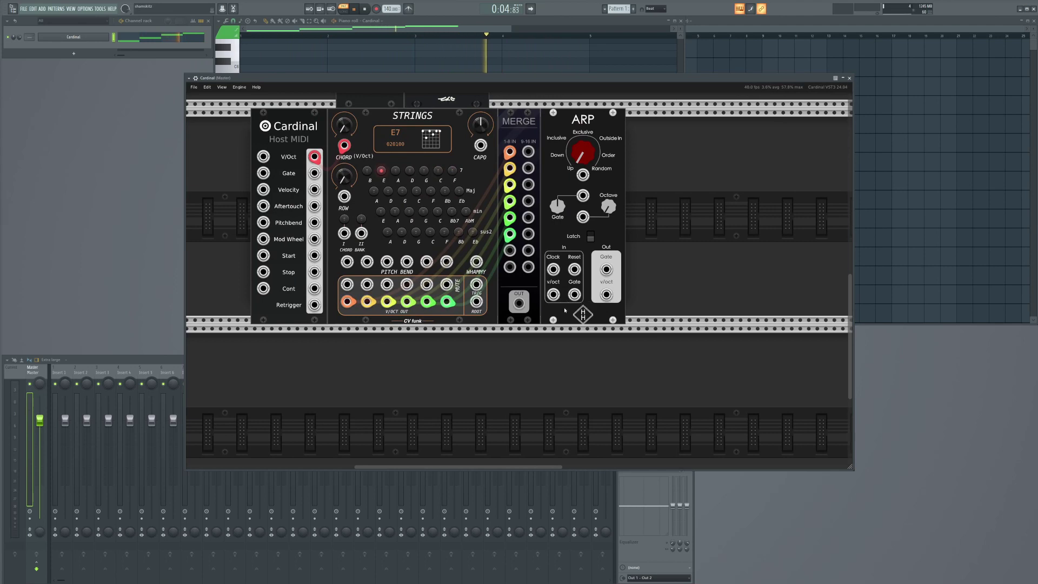
Step: Patch the MERGE module's polyphonic OUT into the ARP module's V/Oct input
left_click_drag(553, 269, 563, 243)
left_click_drag(553, 295, 550, 335)
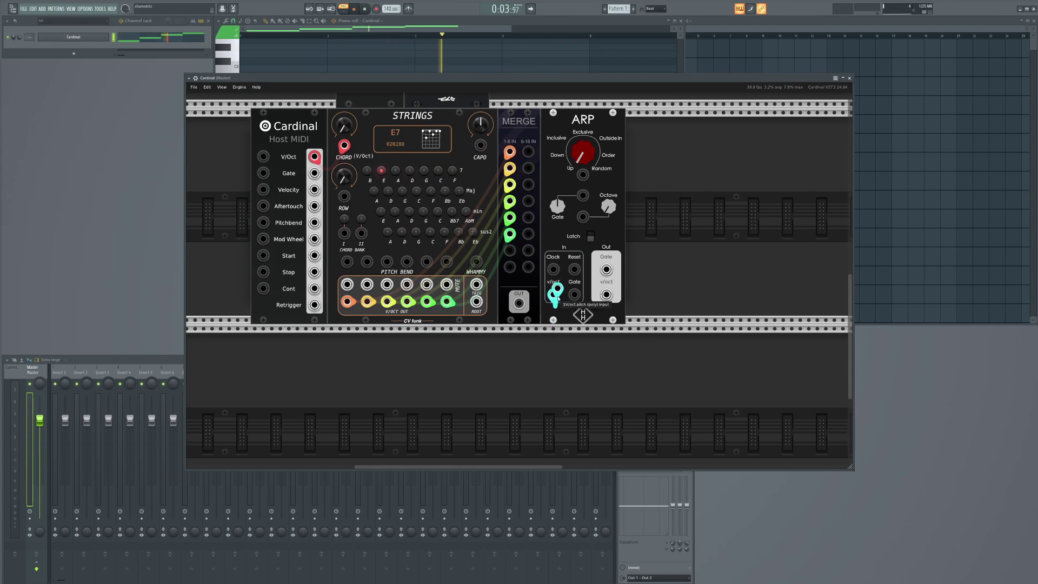
left_click_drag(551, 296, 519, 302)
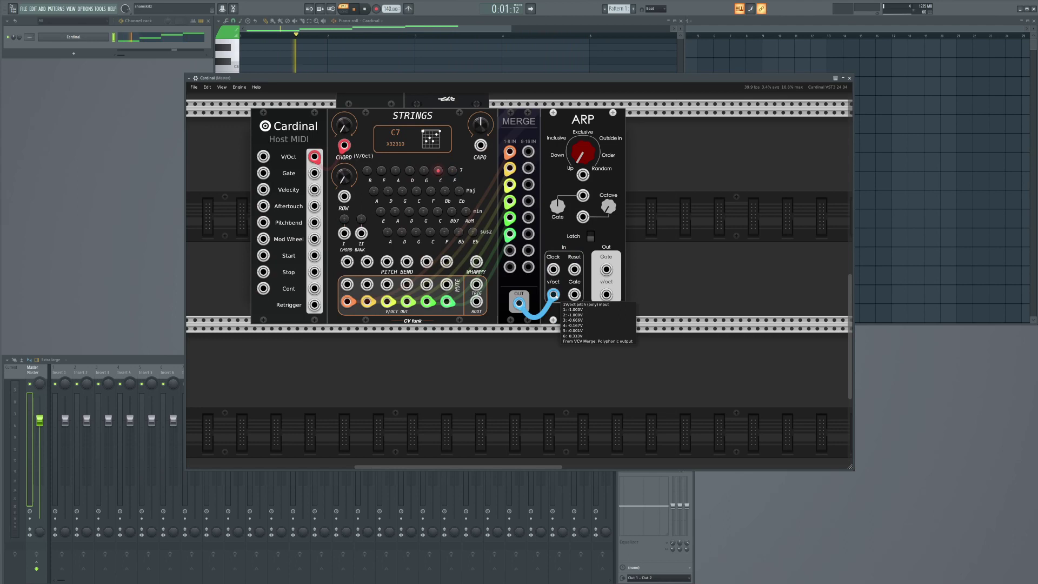
left_click_drag(553, 269, 554, 295)
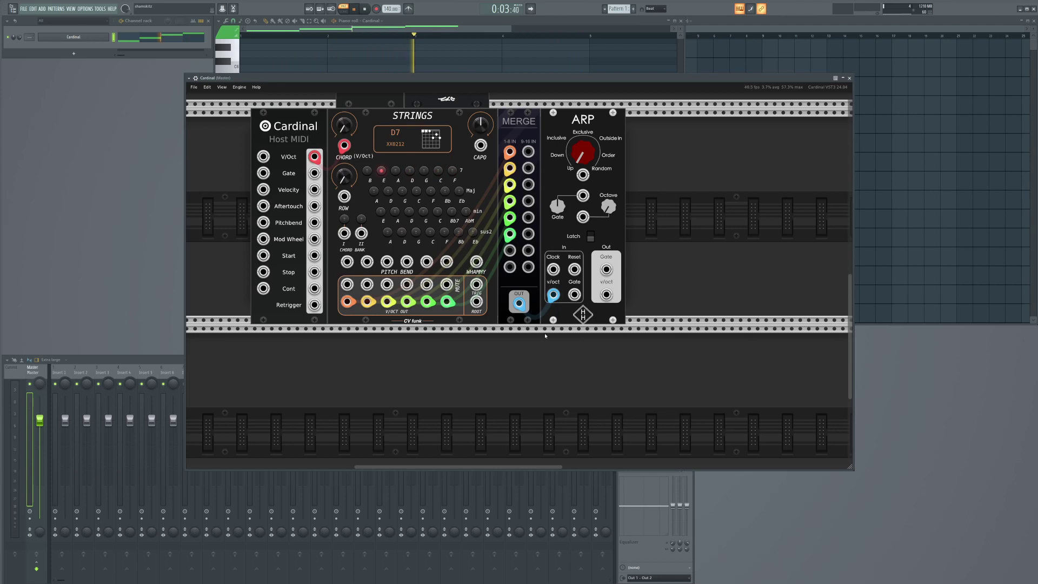
Step: Search the module library for "pol" and add the Polygate module in the row below STRINGS
right_click(481, 381)
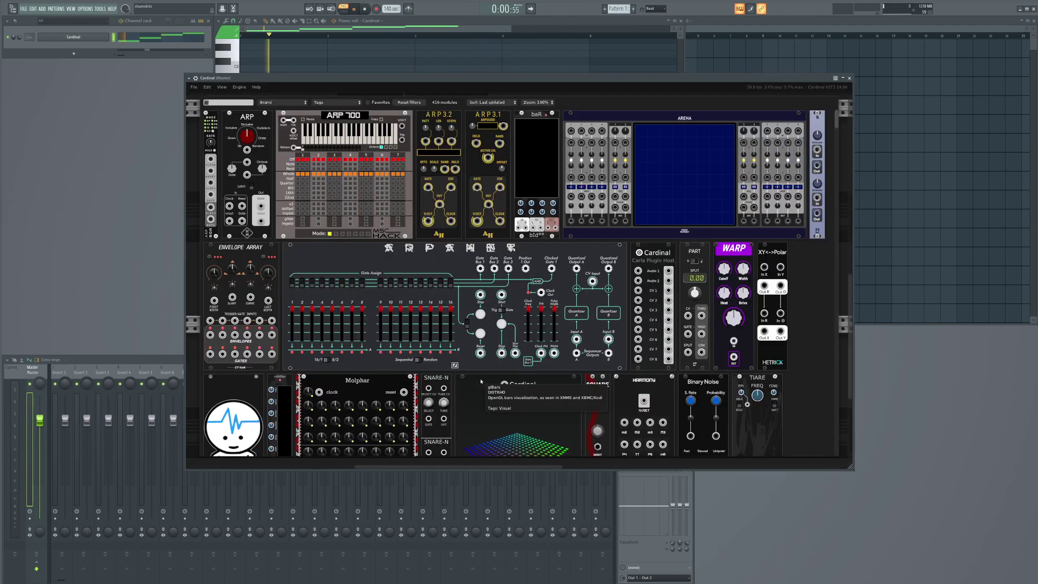
type("pol")
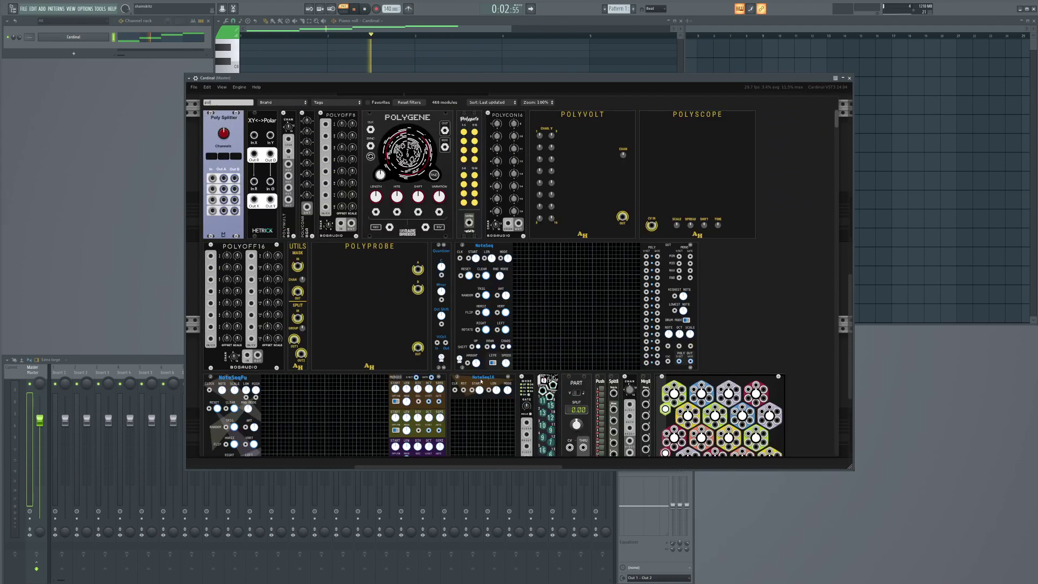
left_click(460, 153)
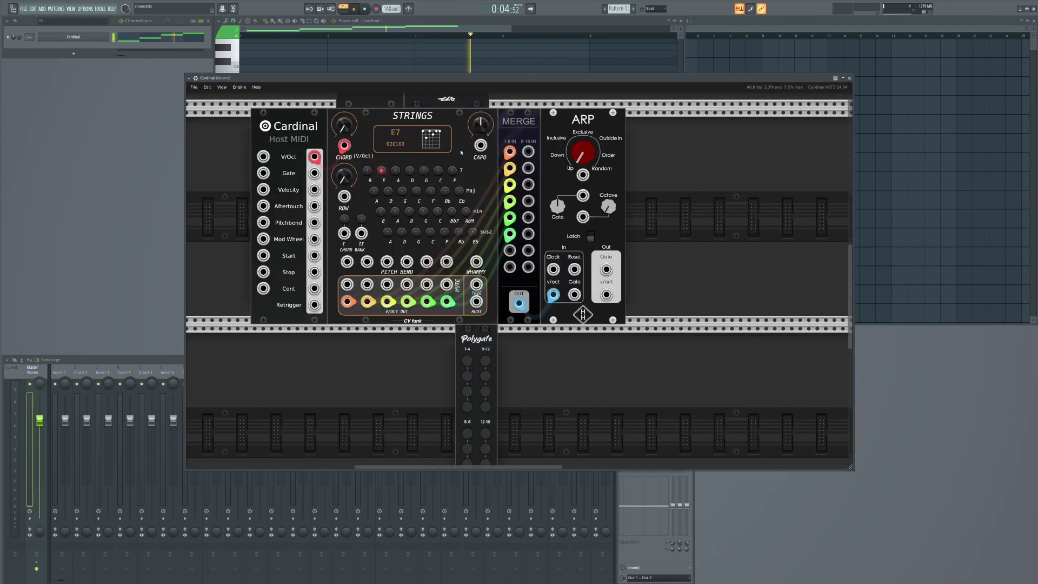
scroll(470, 378, "down", 3)
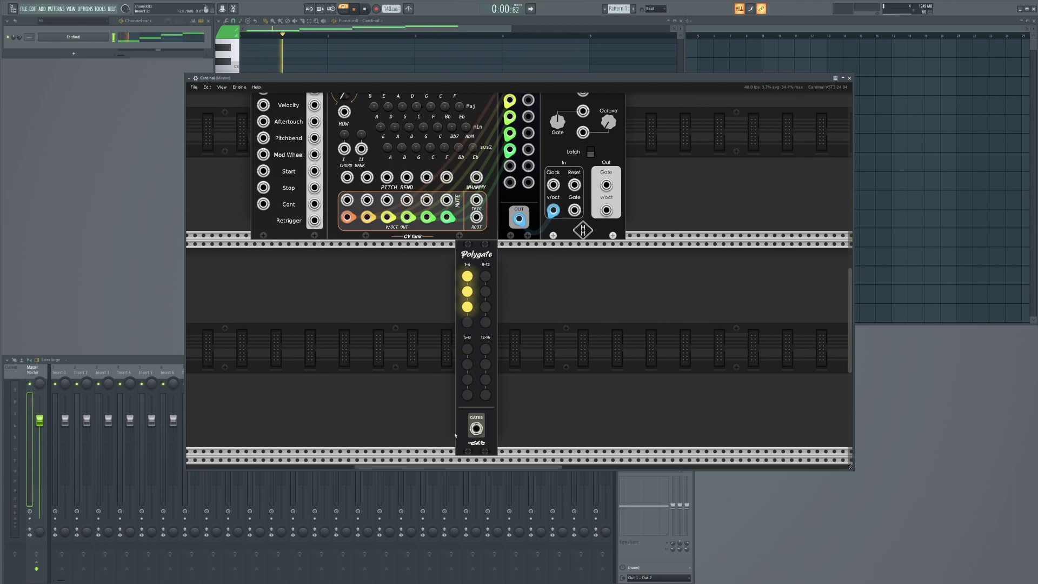
Step: Patch Polygate's GATES output into ARP's Gate input and set Polygate's output range to +10V
left_click_drag(476, 429, 575, 212)
scroll(577, 216, "up", 2)
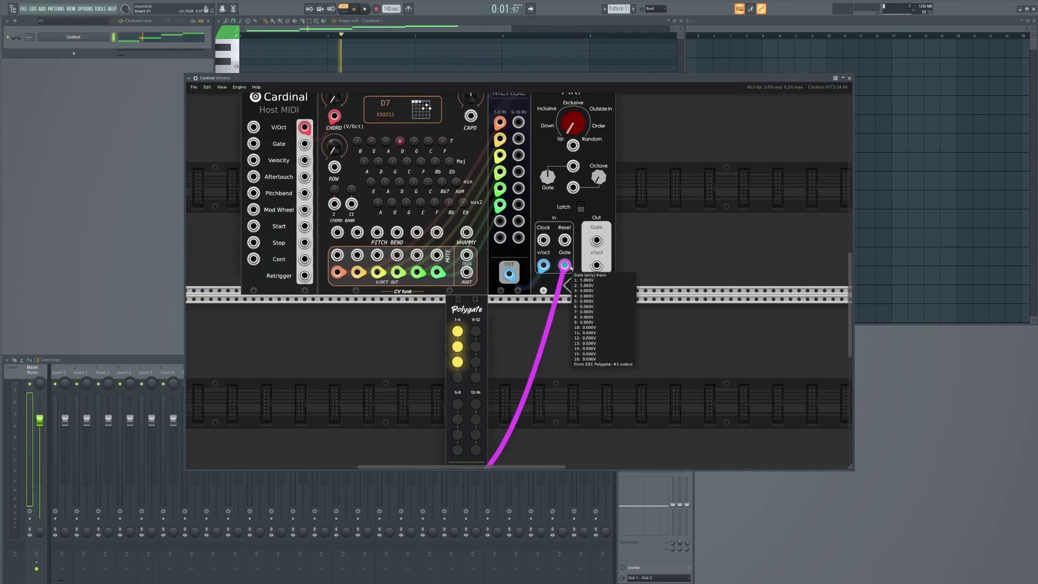
right_click(472, 306)
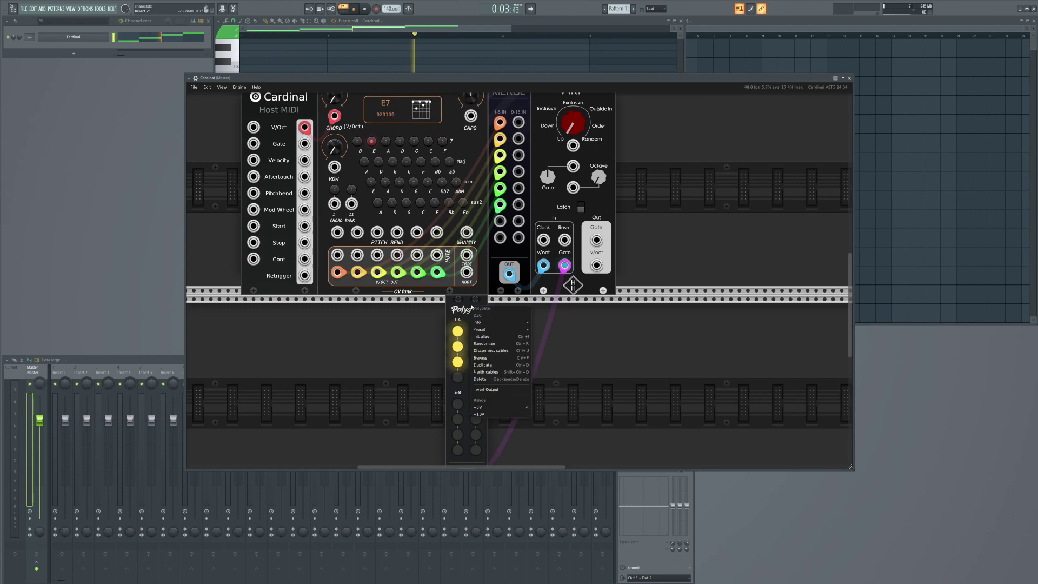
left_click(483, 415)
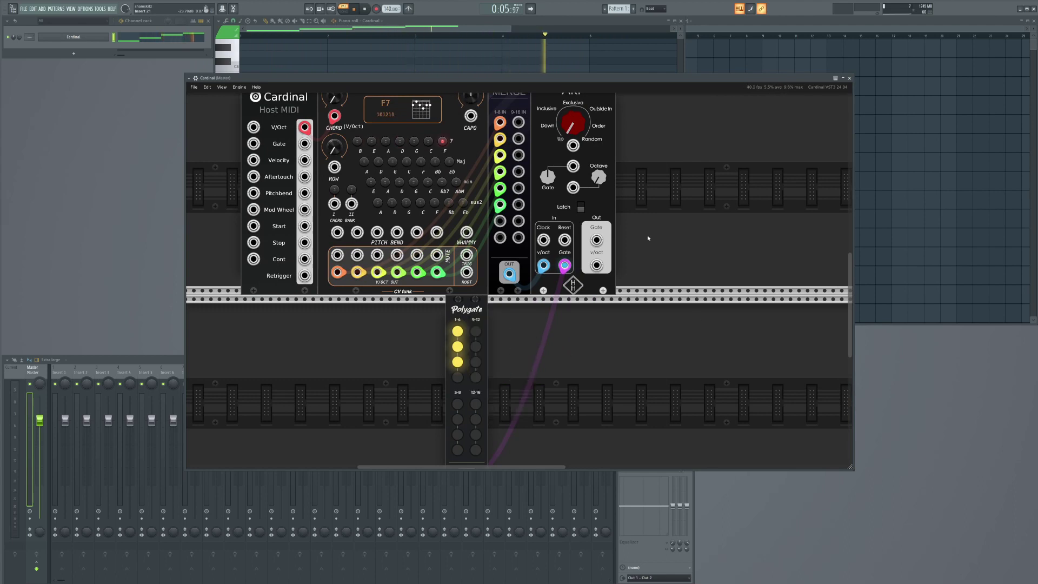
Step: Examine the Clock module's gate and run input mode options, along with its input and output ports
left_click_drag(709, 183, 687, 348)
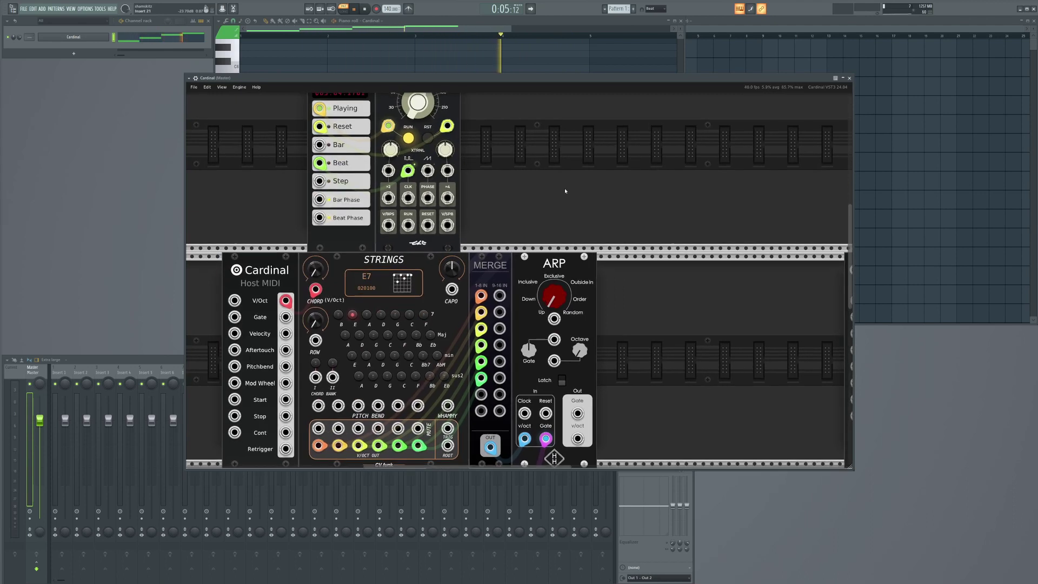
left_click_drag(327, 117, 371, 178)
right_click(463, 110)
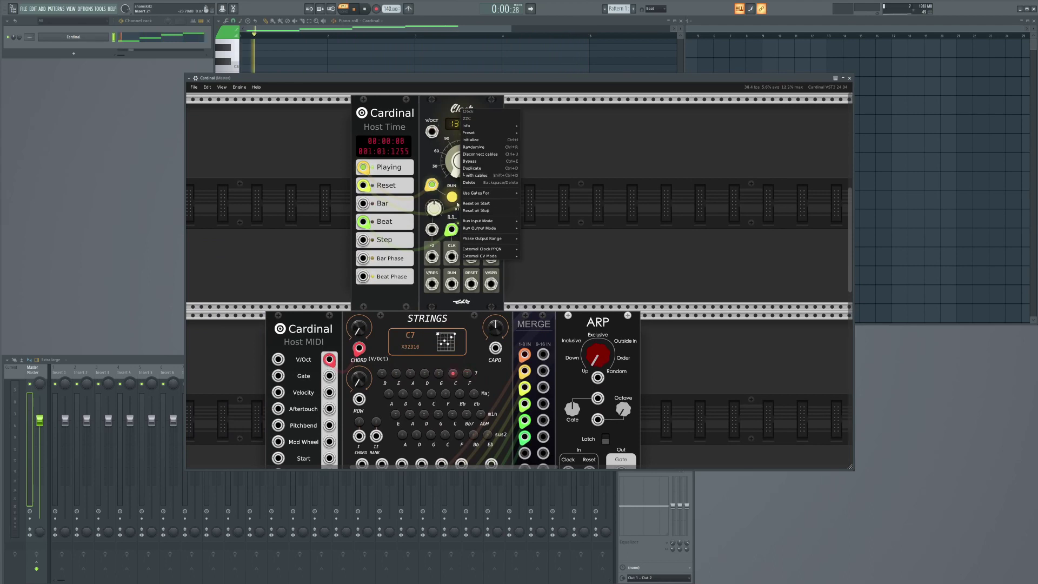
mouse_move(486, 193)
mouse_move(482, 223)
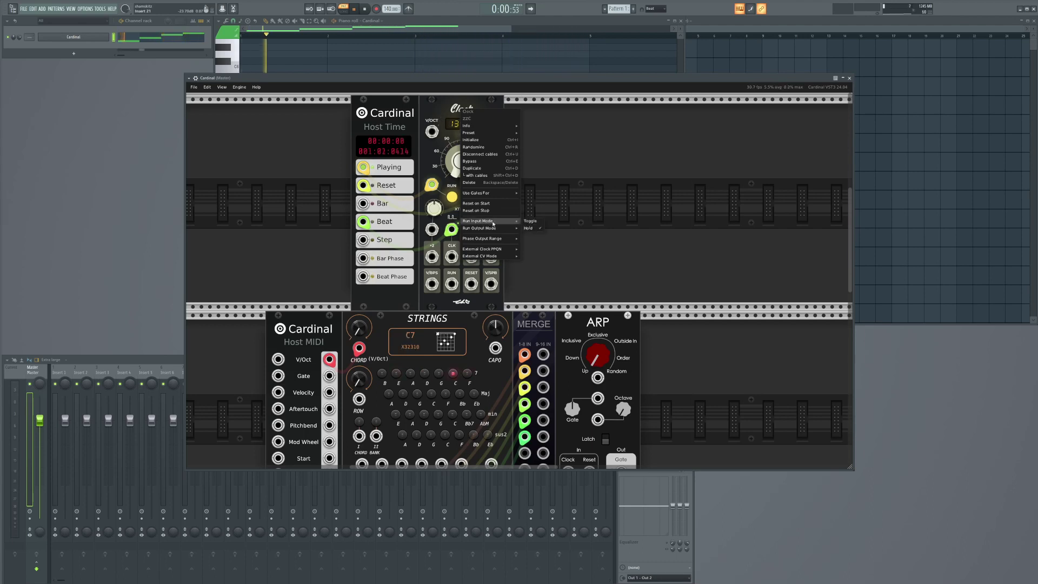
left_click(382, 122)
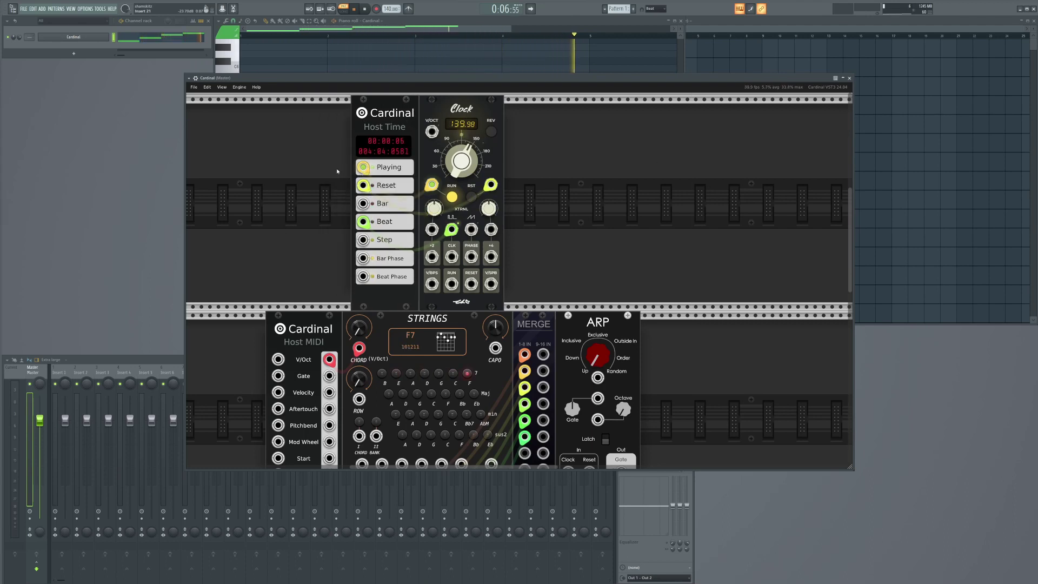
scroll(588, 229, "down", 2)
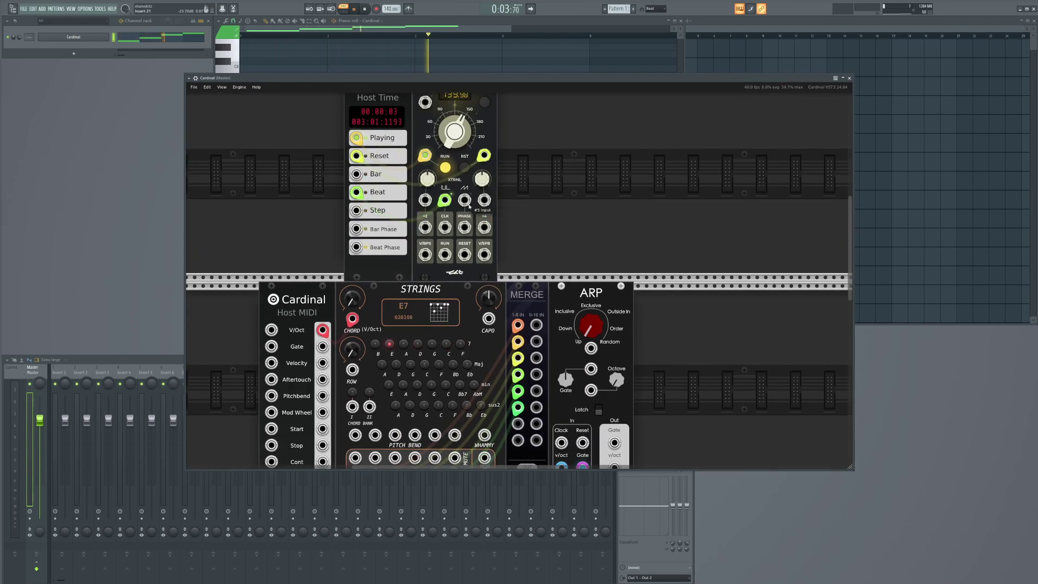
scroll(514, 218, "up", 1)
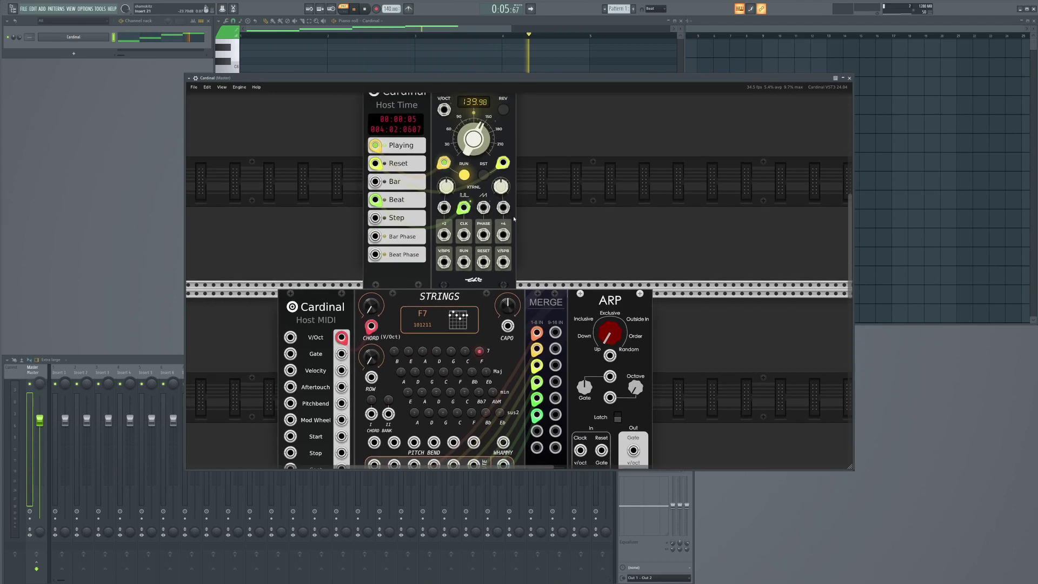
scroll(513, 216, "down", 1)
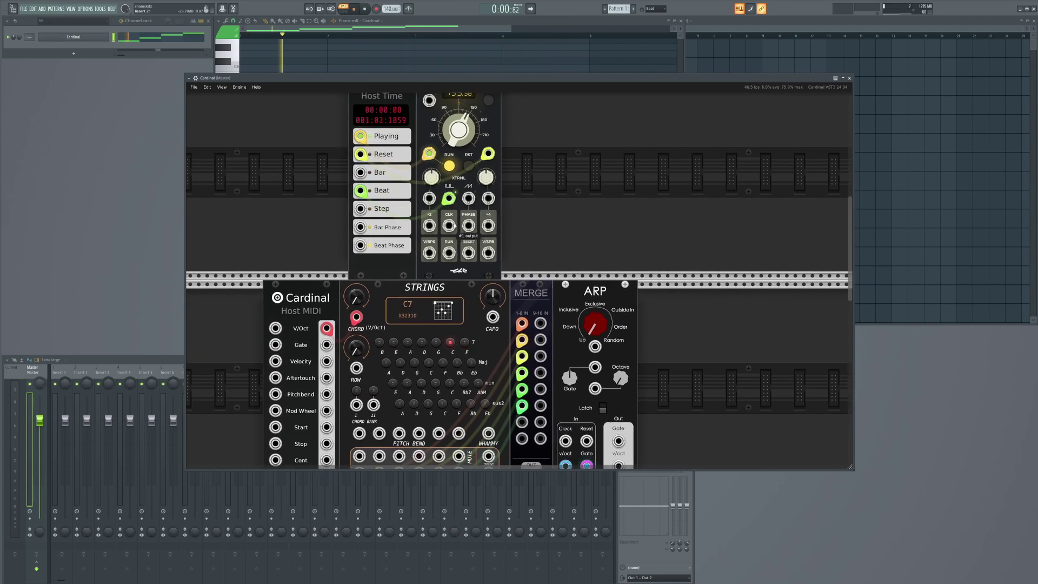
scroll(459, 226, "down", 2)
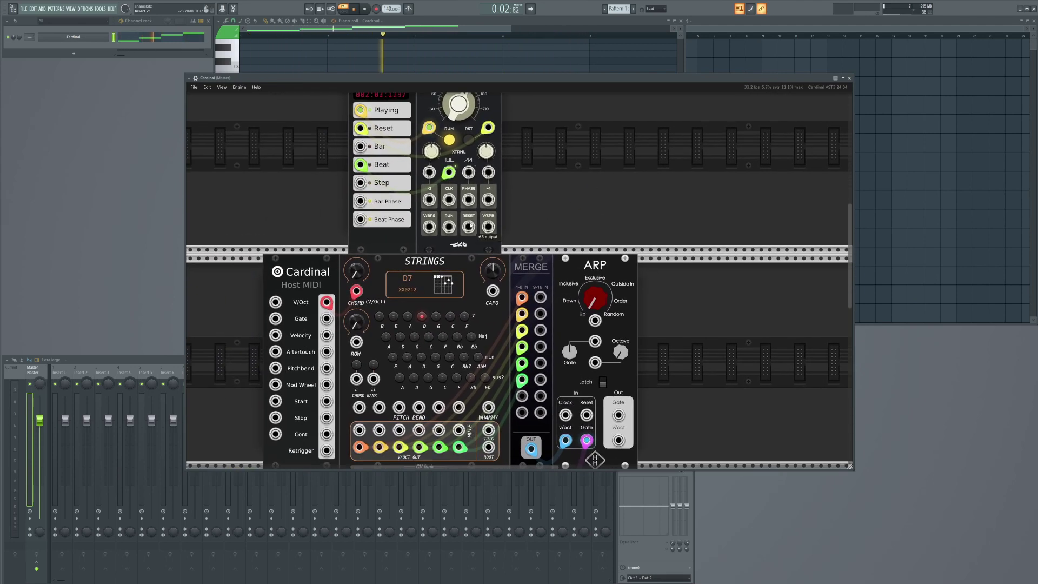
Step: Search the module library for "sco" and add the VCV Scope module beside the Clock module
scroll(566, 196, "up", 2)
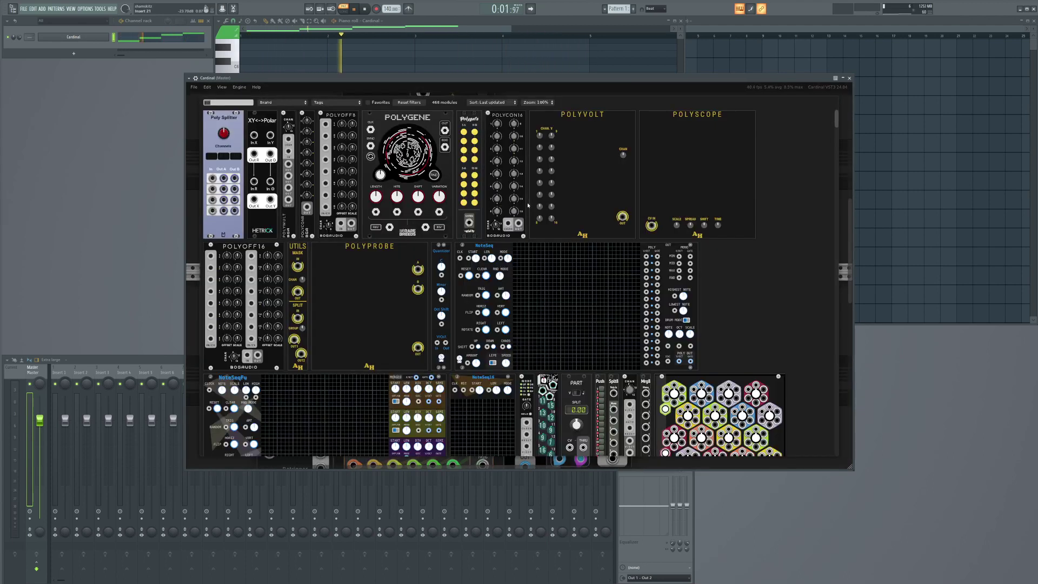
type("sco")
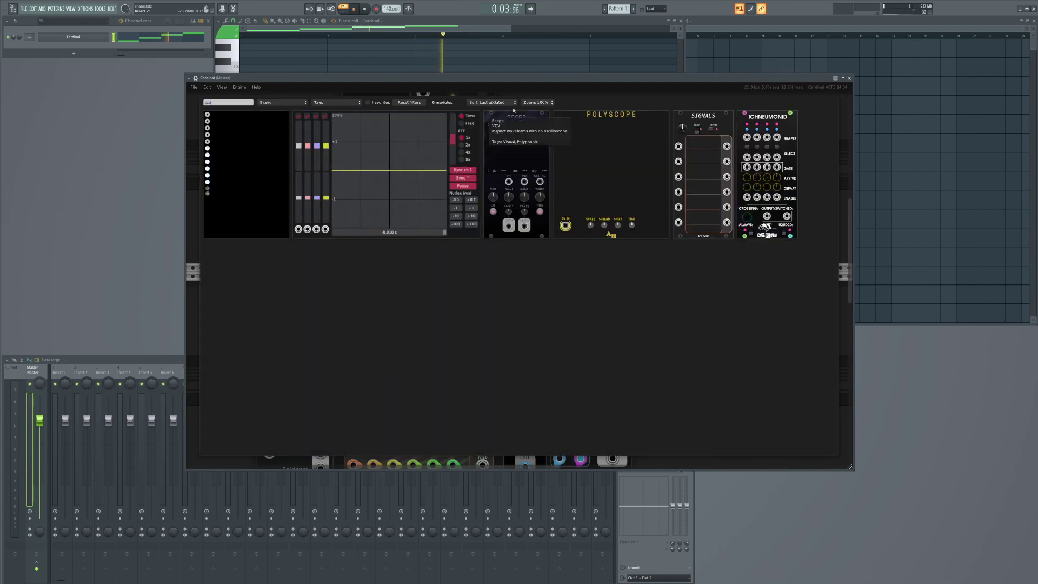
left_click(522, 118)
scroll(652, 275, "up", 2)
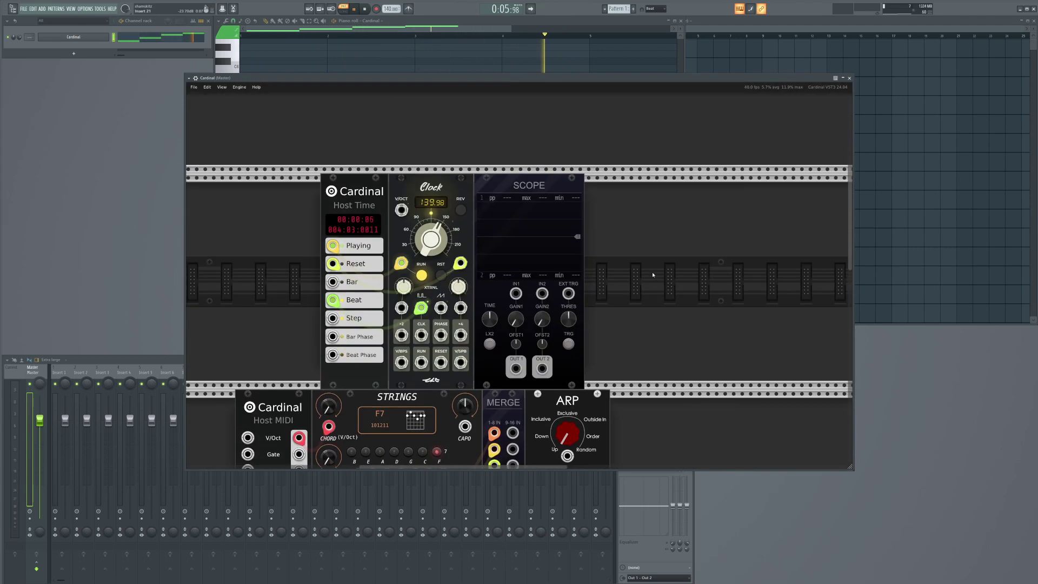
mouse_move(535, 202)
left_mouse_down()
mouse_move(588, 204)
mouse_move(539, 207)
left_mouse_up()
scroll(627, 227, "down", 1)
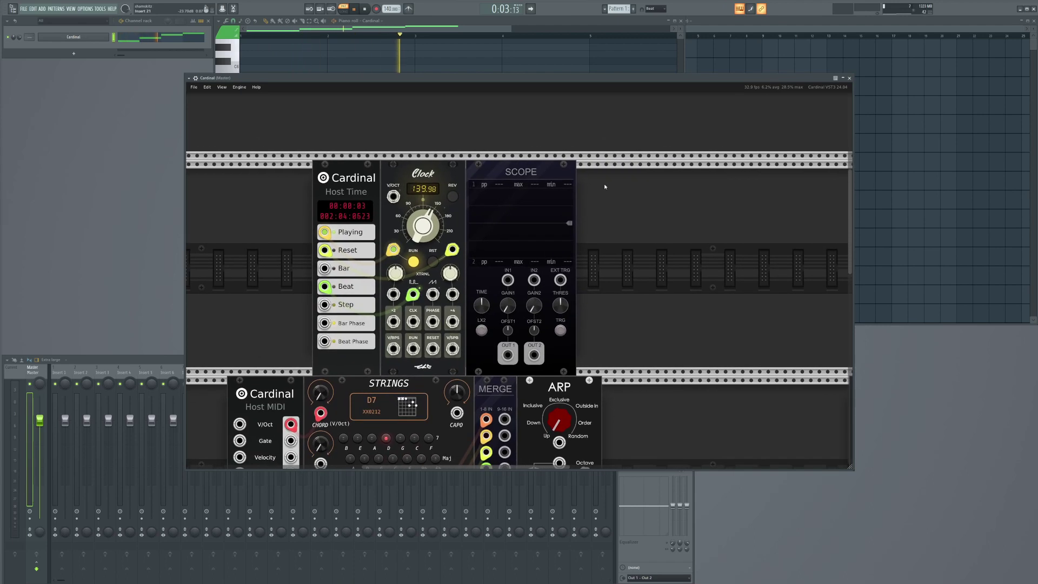
Step: Patch Host Time's Playing output into Scope's IN1 and stop and restart playback to inspect the signal
left_click_drag(507, 280, 325, 232)
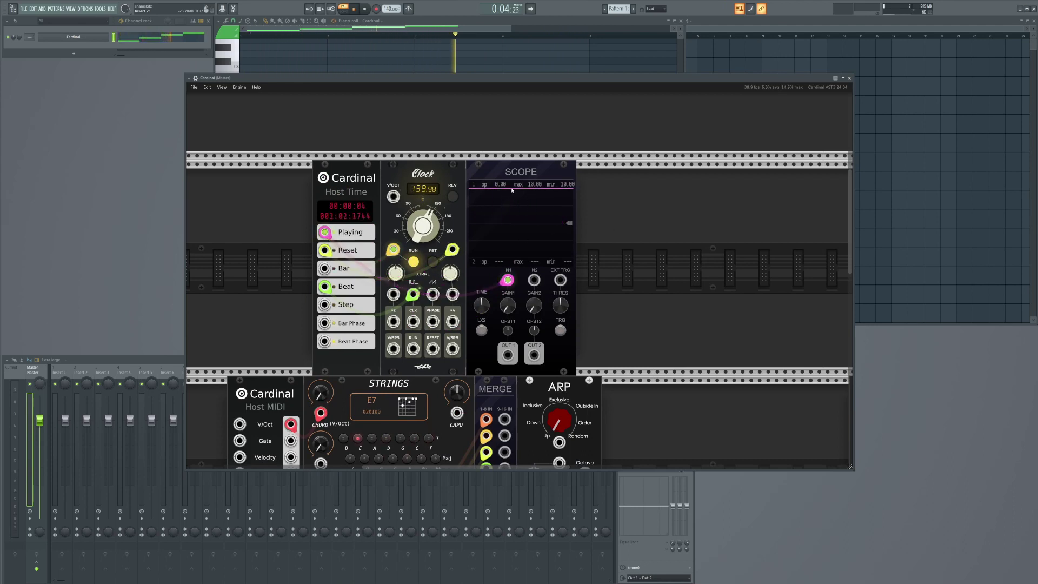
left_click(365, 10)
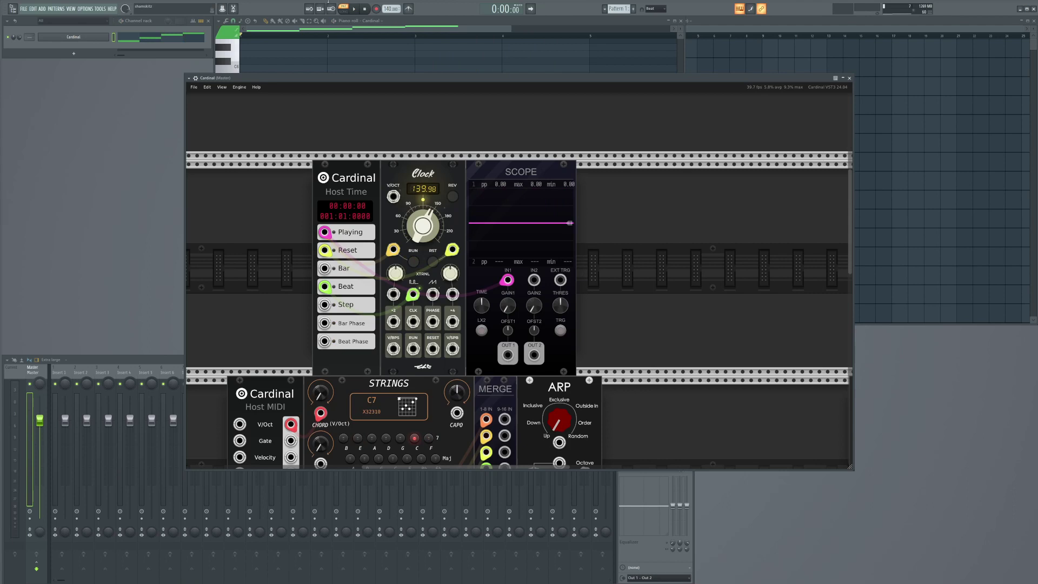
left_click(354, 10)
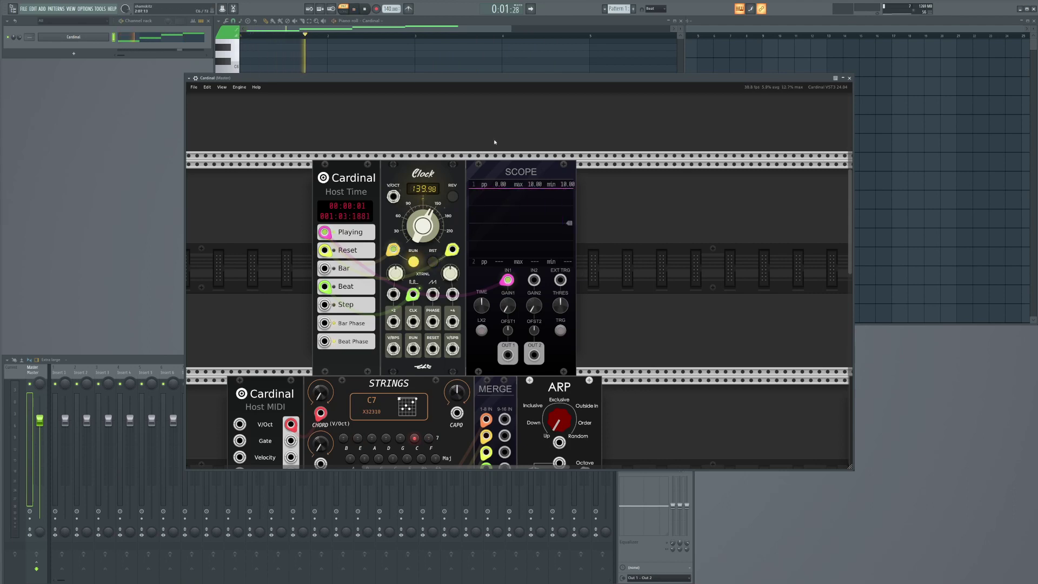
key("space")
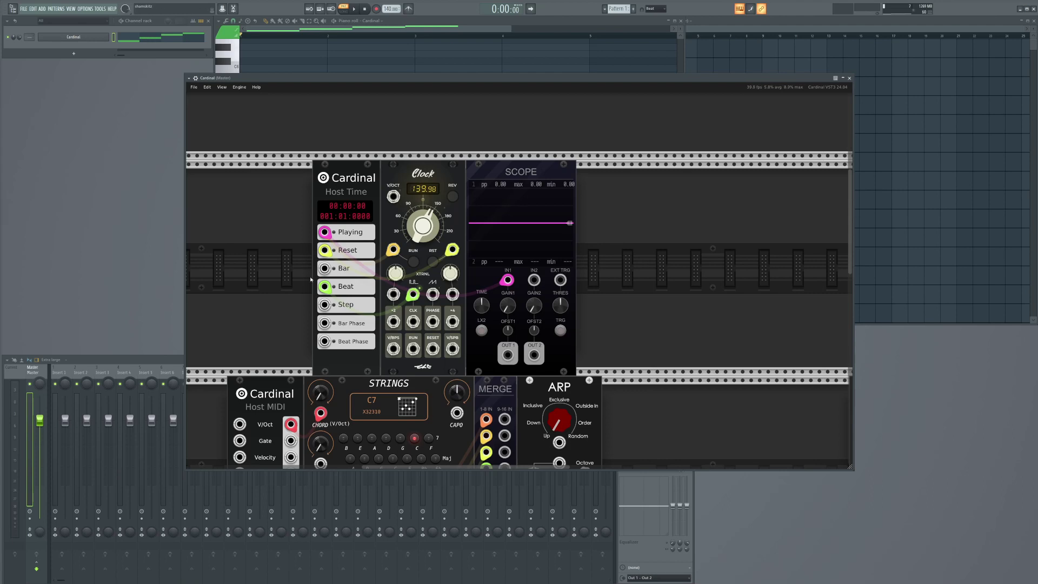
Step: Move the Scope module away from the Clock module, leaving a gap between them in the same row
scroll(474, 216, "right", 2)
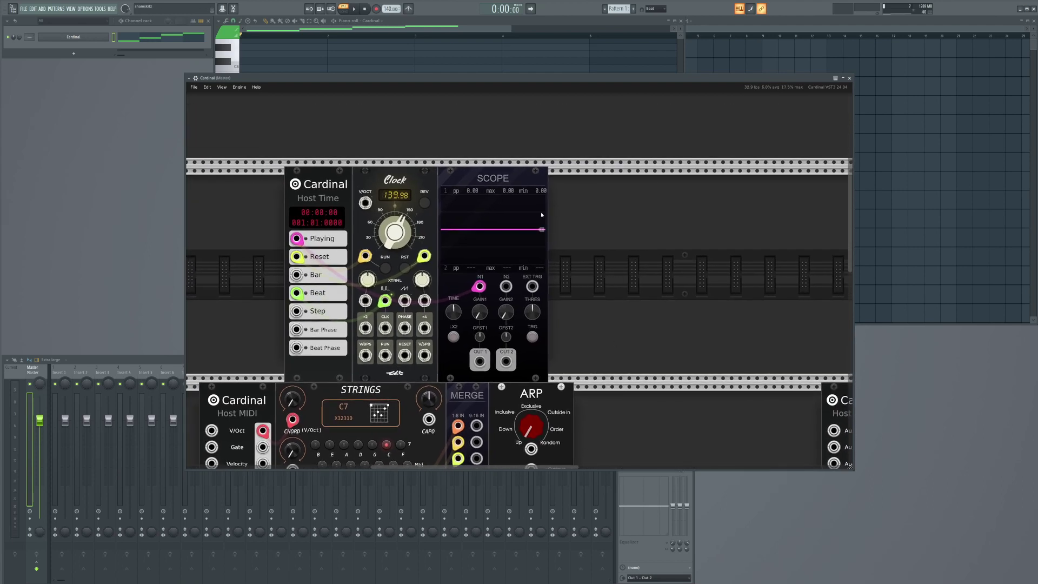
left_click_drag(510, 180, 533, 234)
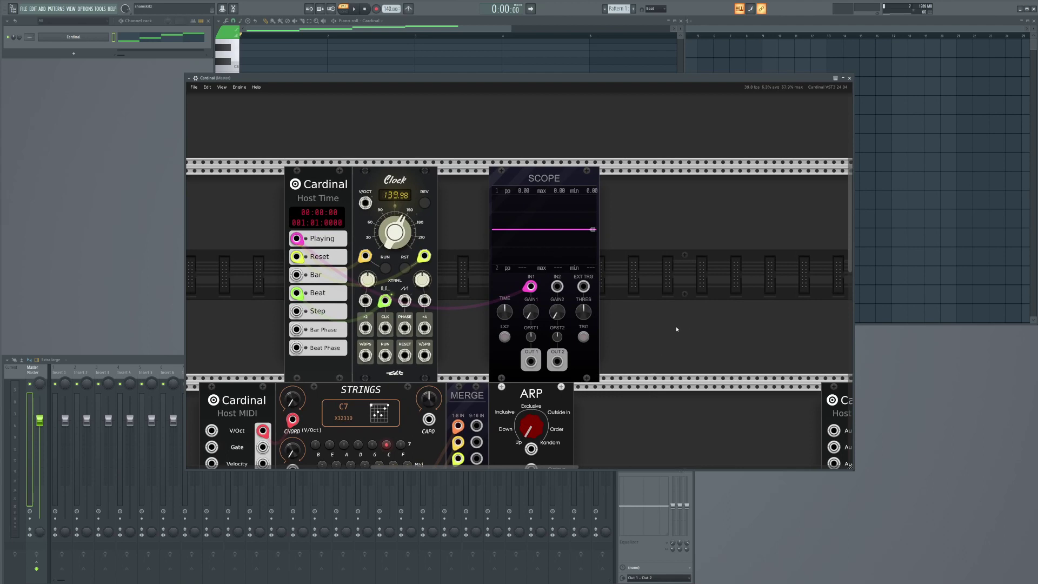
scroll(676, 329, "down", 4)
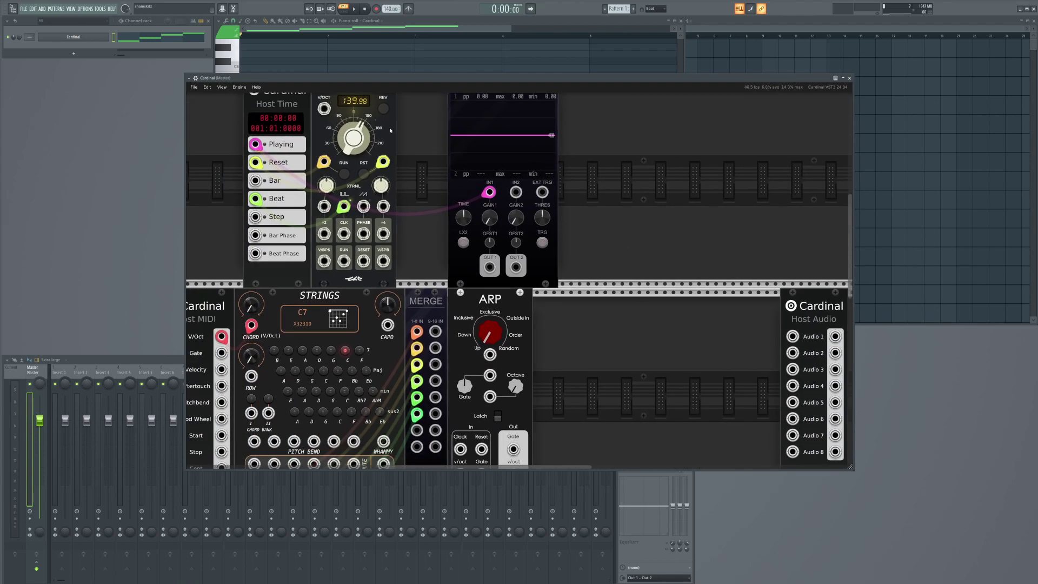
Step: Patch Clock's CLK output into Scope's IN1 in place of the Playing signal and start playback
scroll(422, 131, "up", 2)
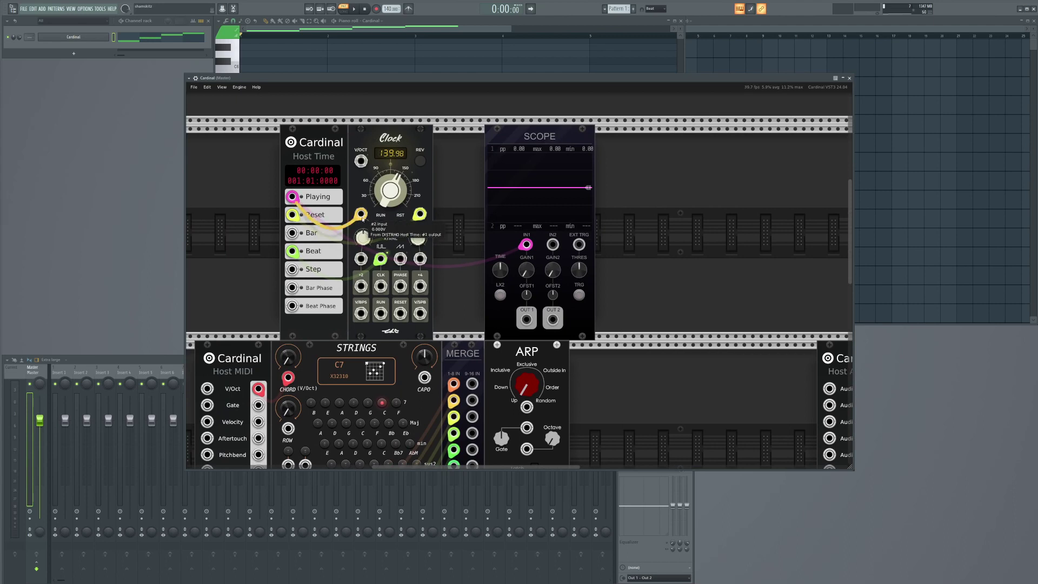
mouse_move(361, 216)
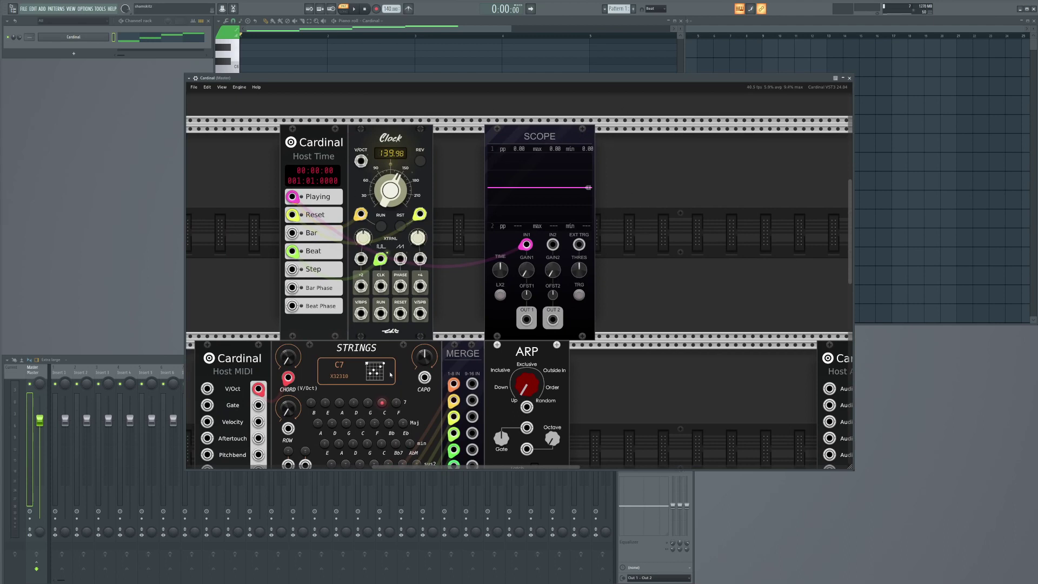
mouse_move(525, 245)
left_mouse_down()
mouse_move(475, 243)
mouse_move(486, 246)
mouse_move(380, 286)
left_mouse_up()
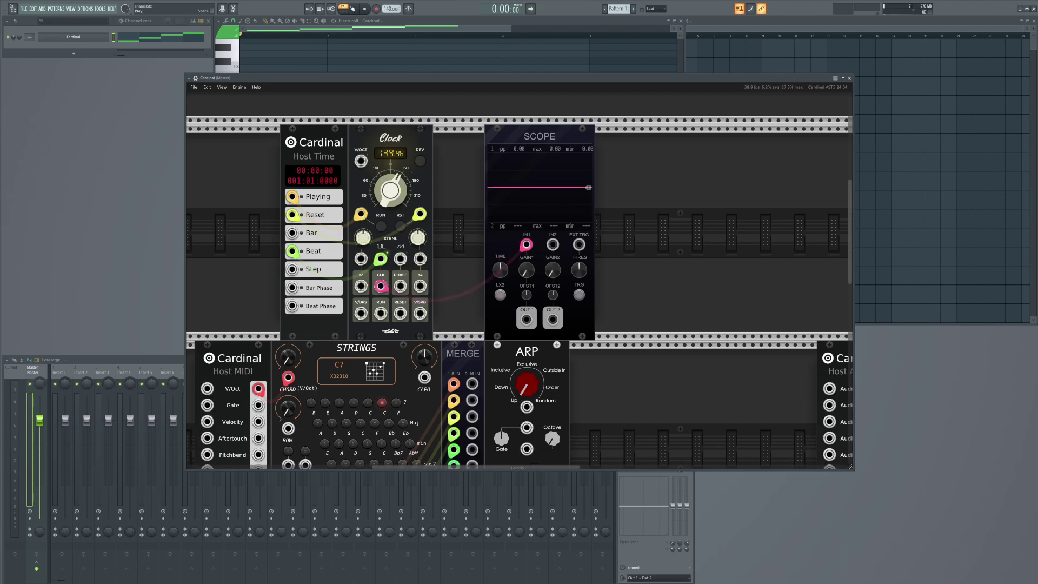
left_click(354, 9)
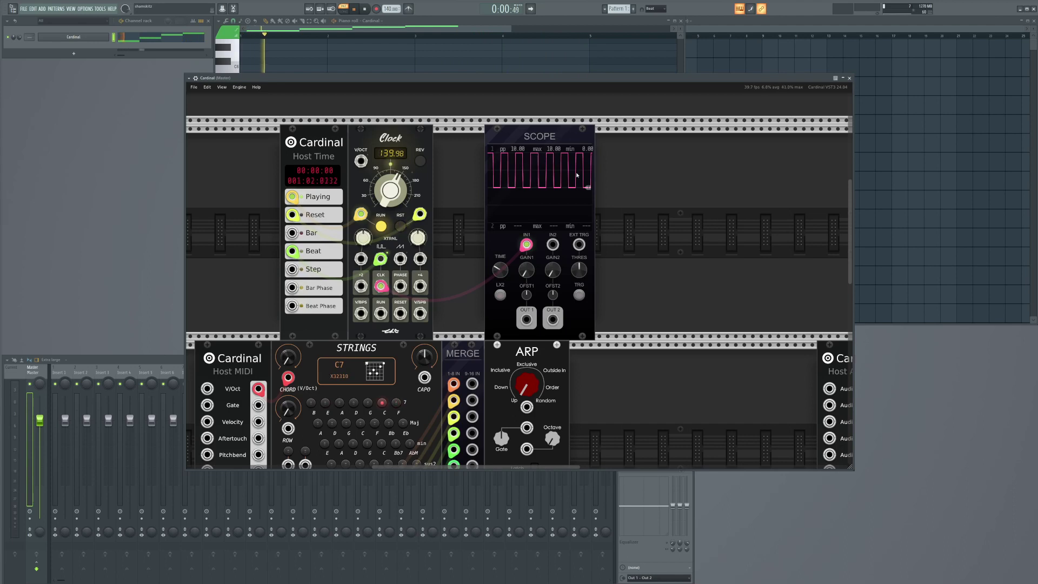
Step: Turn Clock's gate option for the main clock output off and on again to compare the waveforms on the Scope
right_click(412, 144)
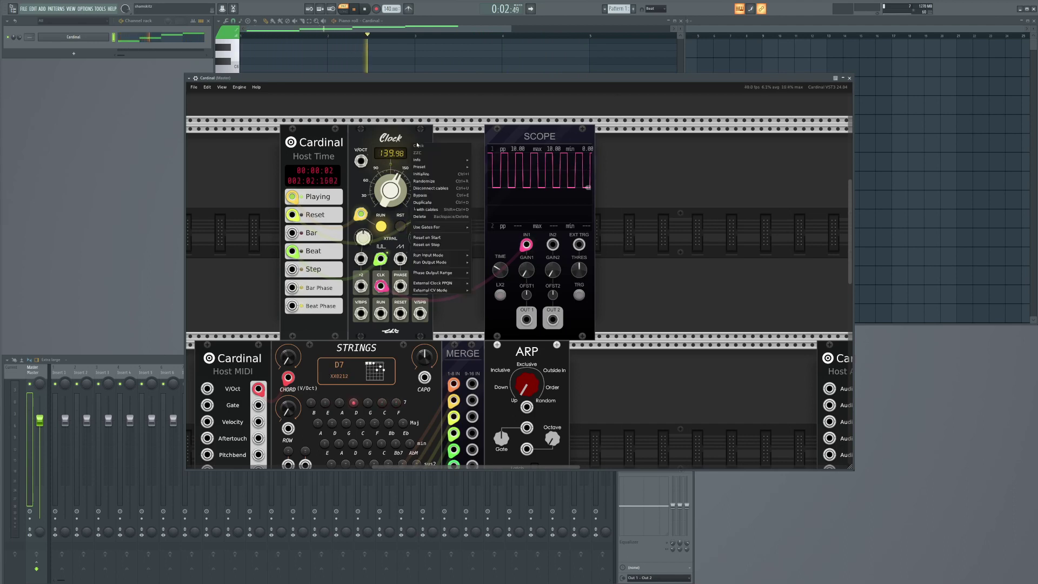
mouse_move(428, 228)
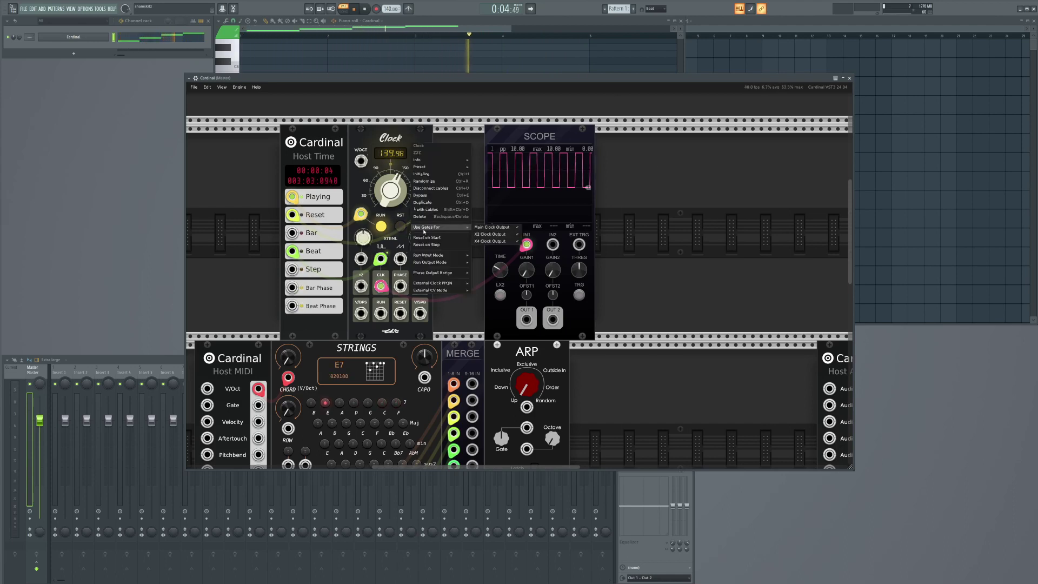
left_click(493, 227)
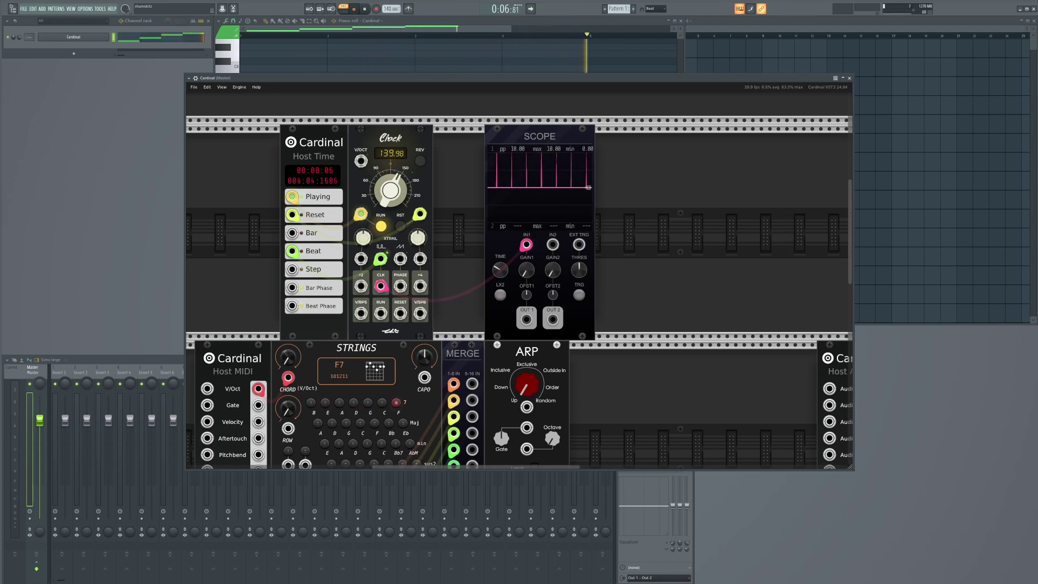
right_click(395, 135)
left_click(483, 221)
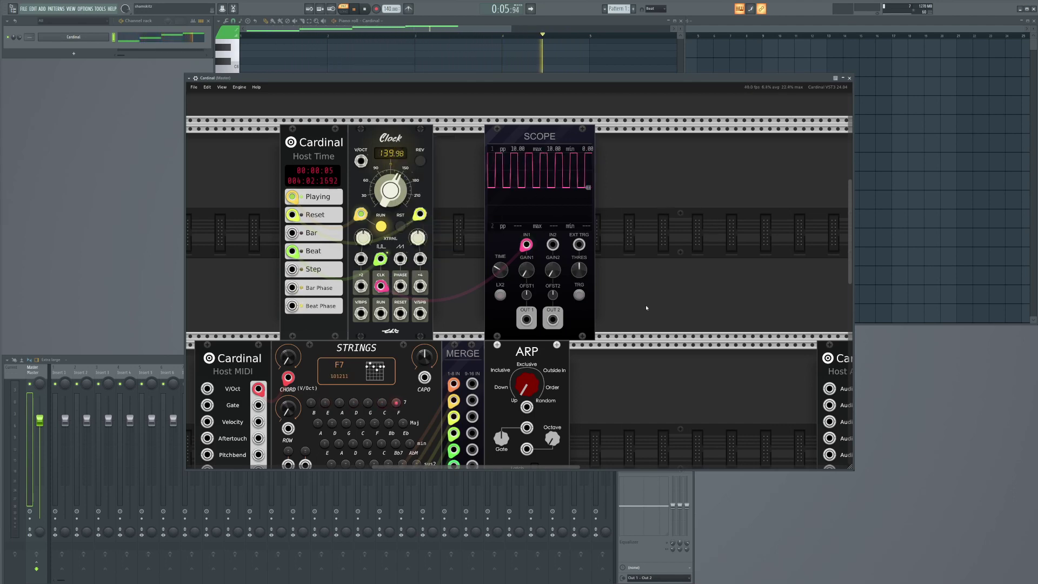
Step: Patch Clock's CLK output into the ARP module's Clock input
scroll(629, 307, "down", 4)
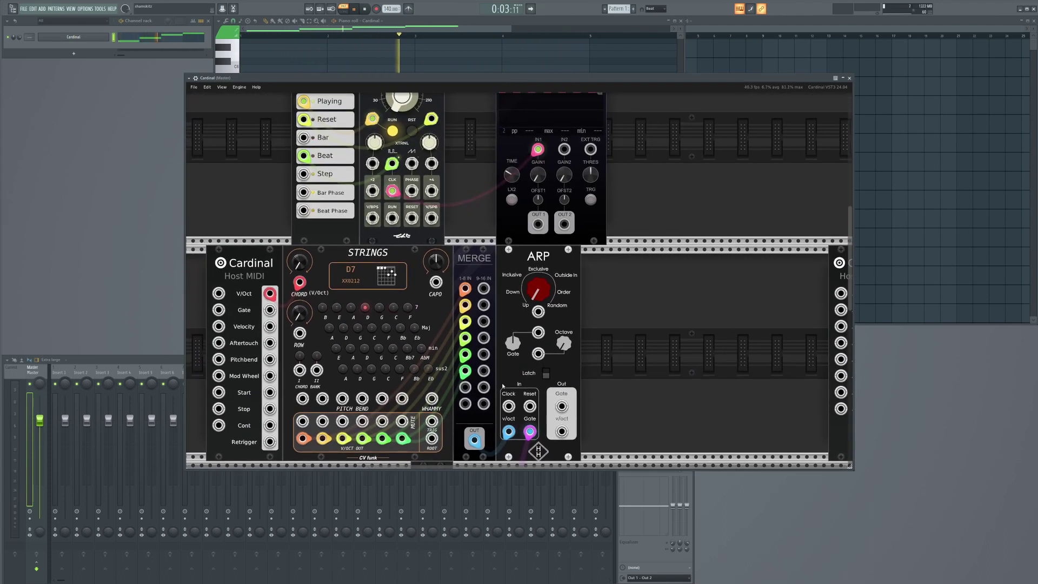
left_click_drag(509, 406, 392, 191)
scroll(617, 347, "down", 3)
scroll(636, 211, "up", 3)
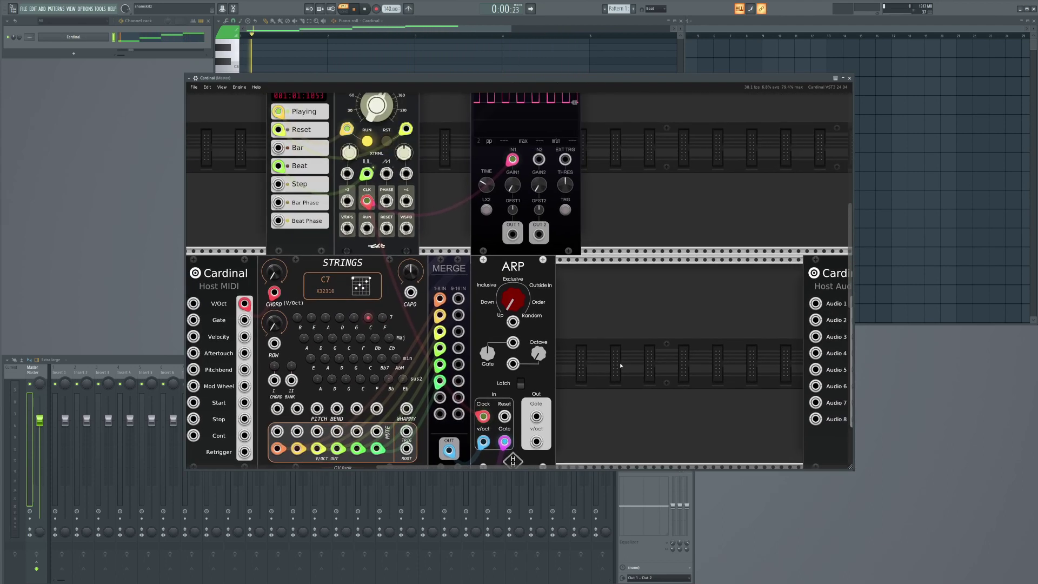
Step: Delete the Scope module from the row with the Clock module
scroll(624, 198, "down", 3)
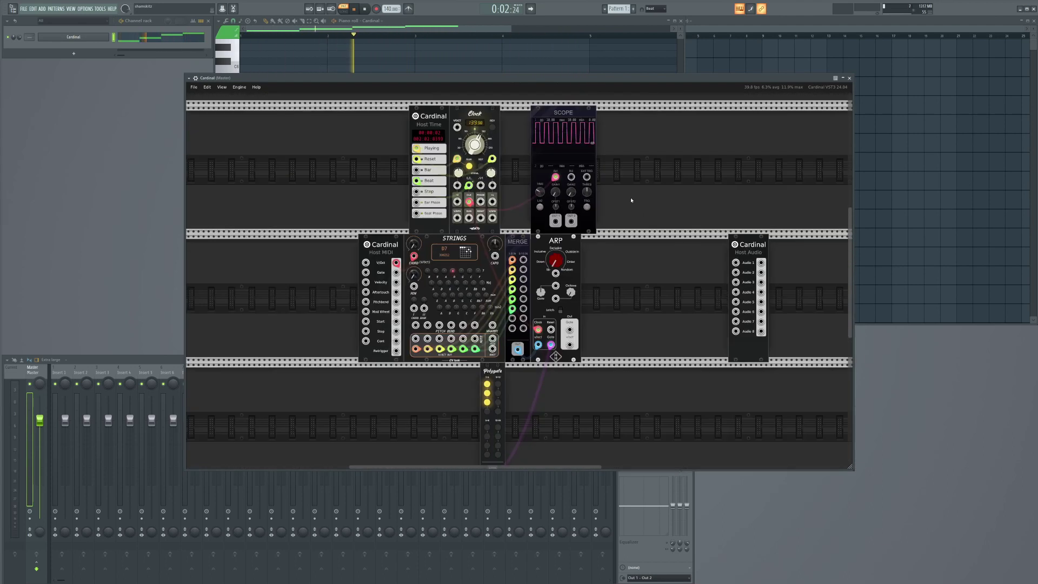
scroll(638, 207, "up", 1)
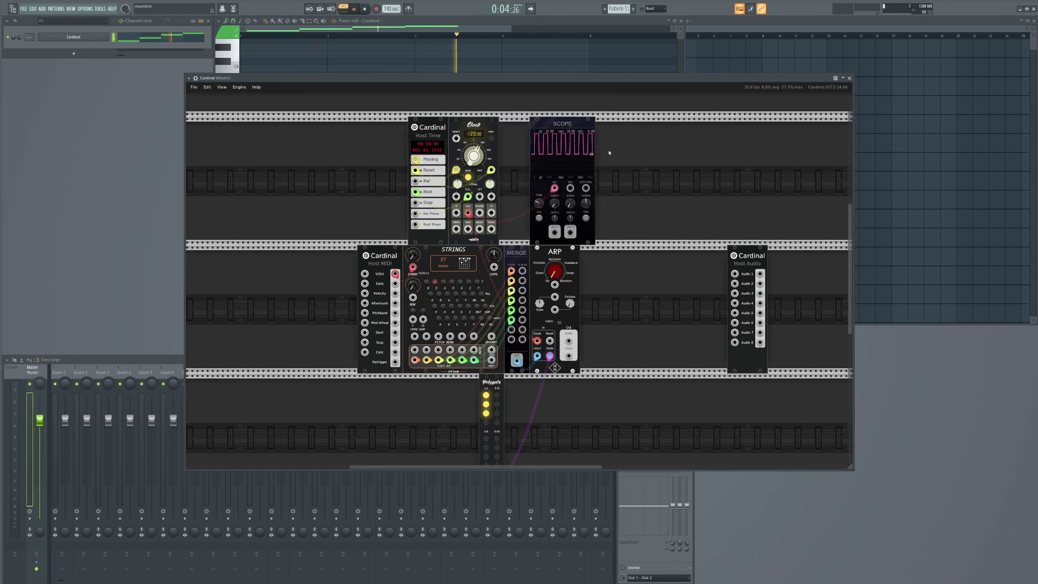
left_click_drag(617, 128, 535, 126)
key("Delete")
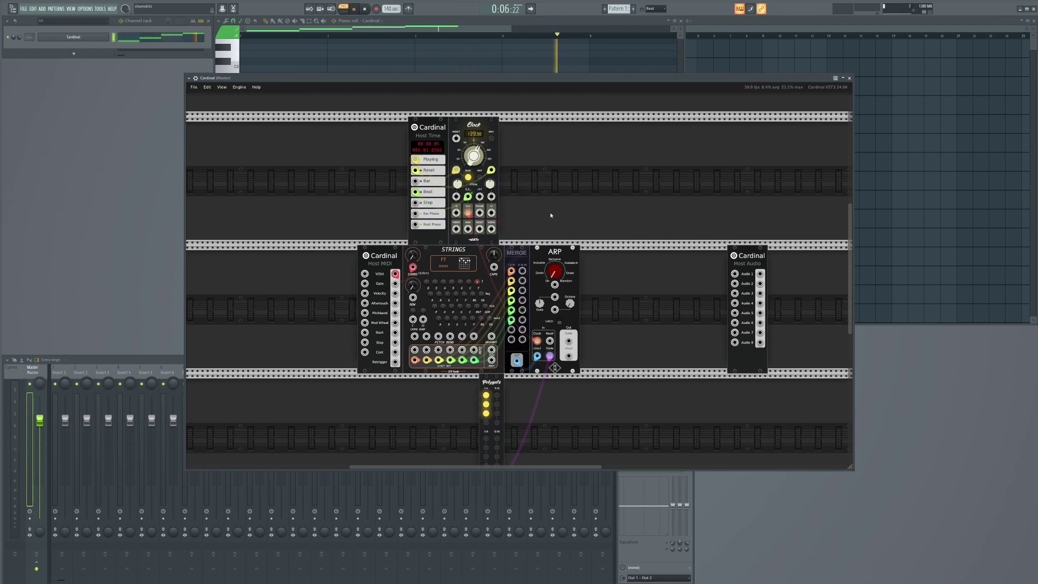
Step: Move the Host Audio module farther from ARP in the same row to make room for more modules
left_click_drag(611, 335, 530, 301)
left_click_drag(435, 326, 456, 322)
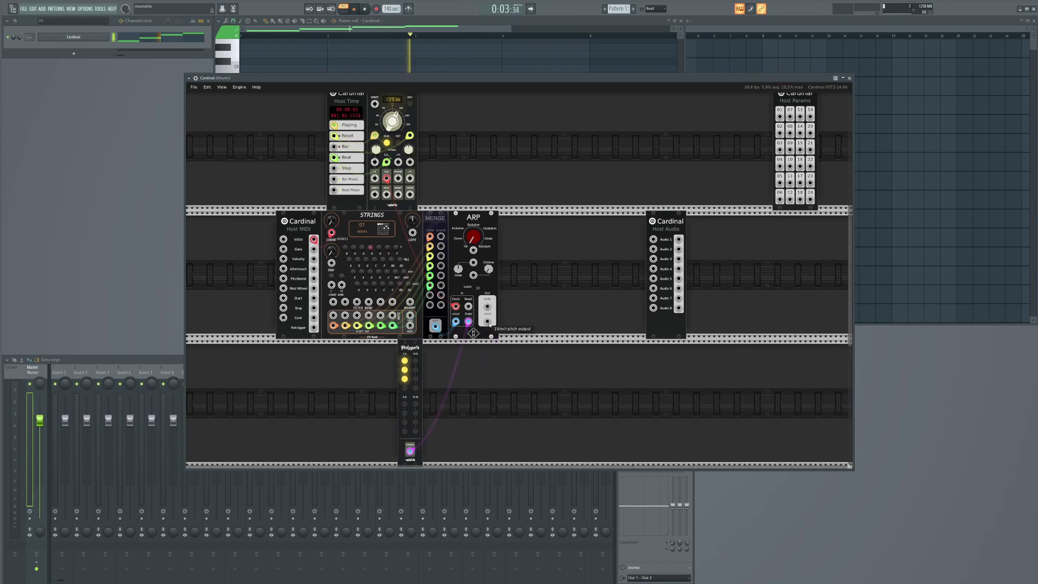
left_click_drag(487, 321, 555, 272)
scroll(628, 245, "left", 5)
scroll(627, 245, "up", 4)
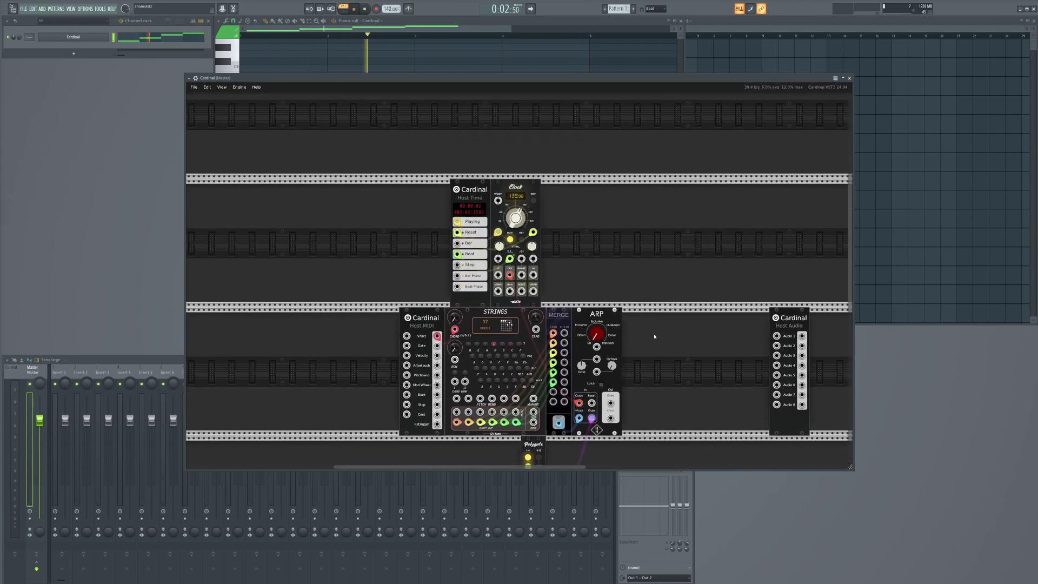
scroll(654, 336, "right", 6)
scroll(654, 336, "down", 3)
left_click_drag(562, 218, 636, 218)
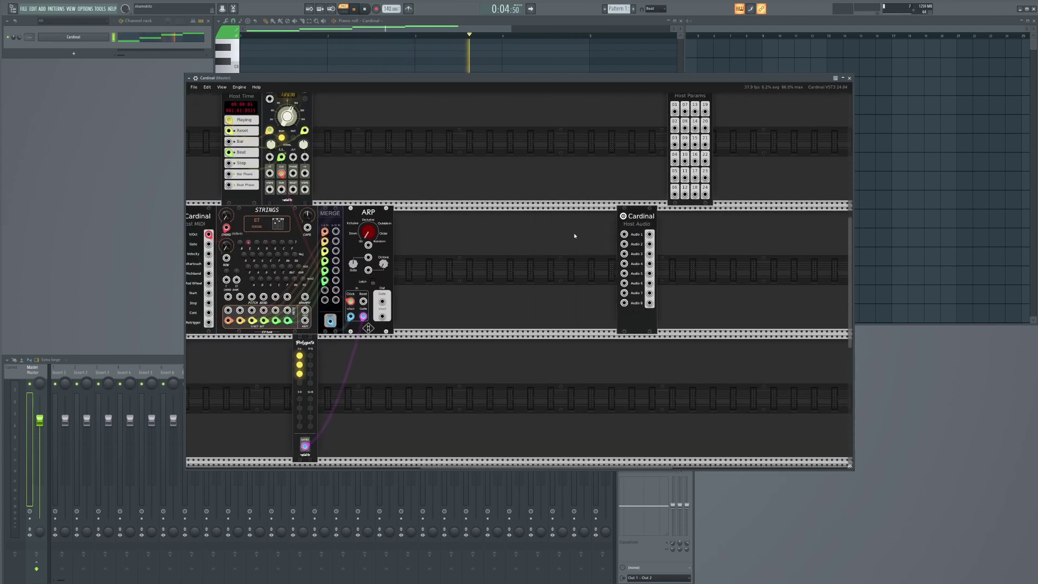
Step: Reset the module library filters, browse to the Macro Oscillator and add it between ARP and Host Audio
double_click(487, 248)
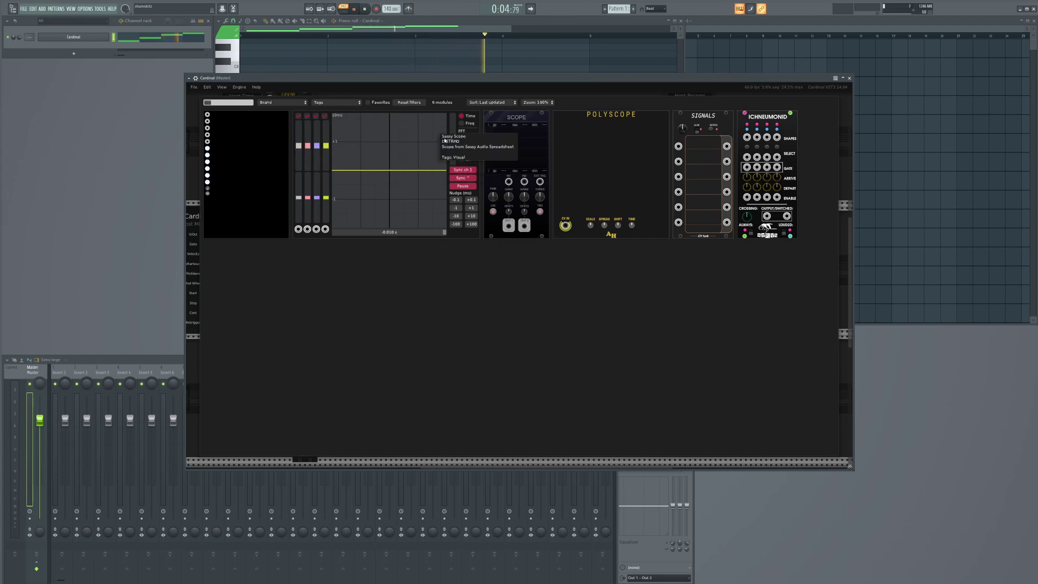
left_click(415, 103)
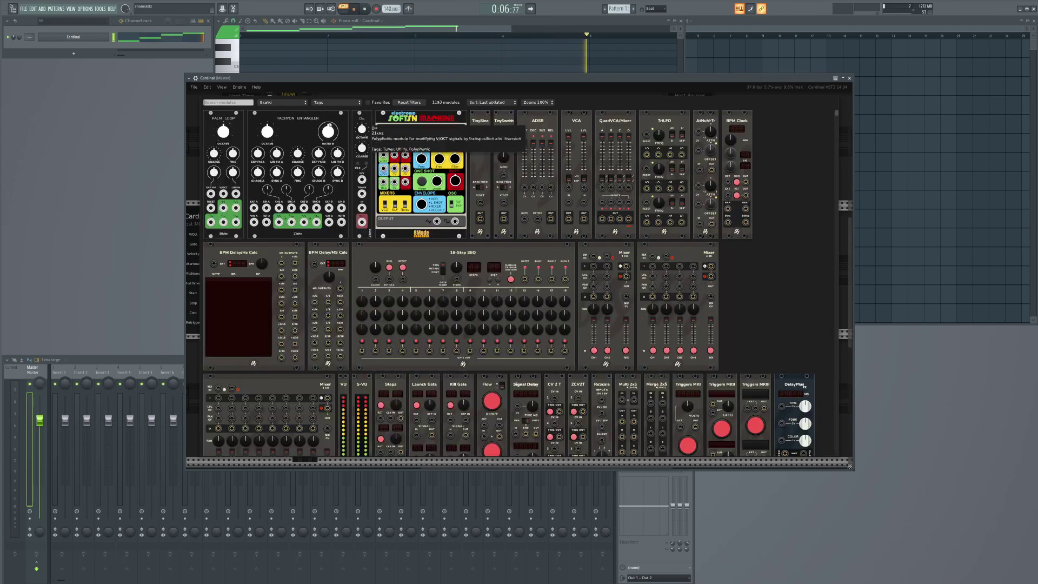
scroll(633, 259, "down", 10)
scroll(633, 258, "down", 15)
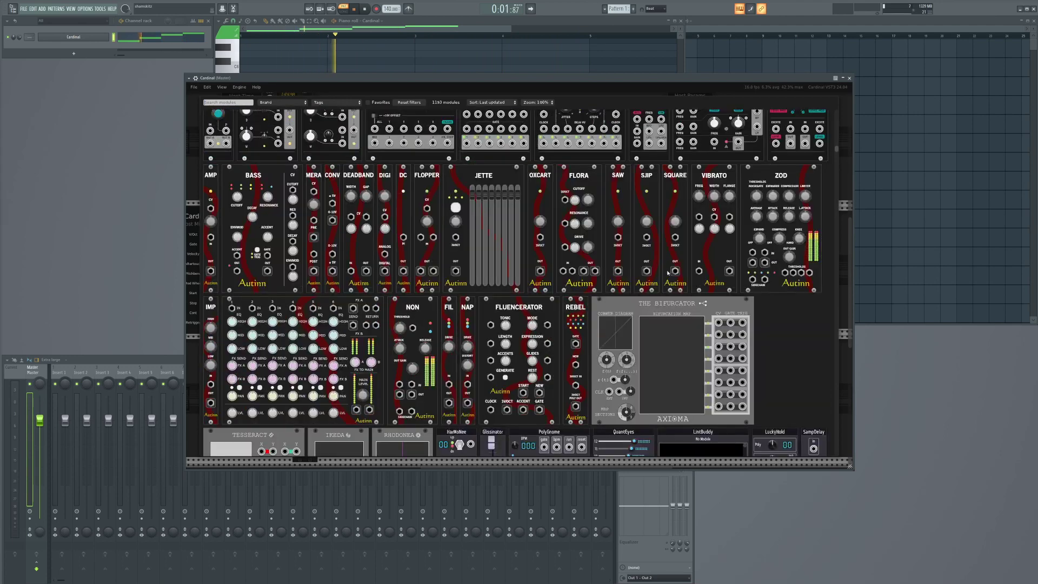
scroll(663, 292, "up", 10)
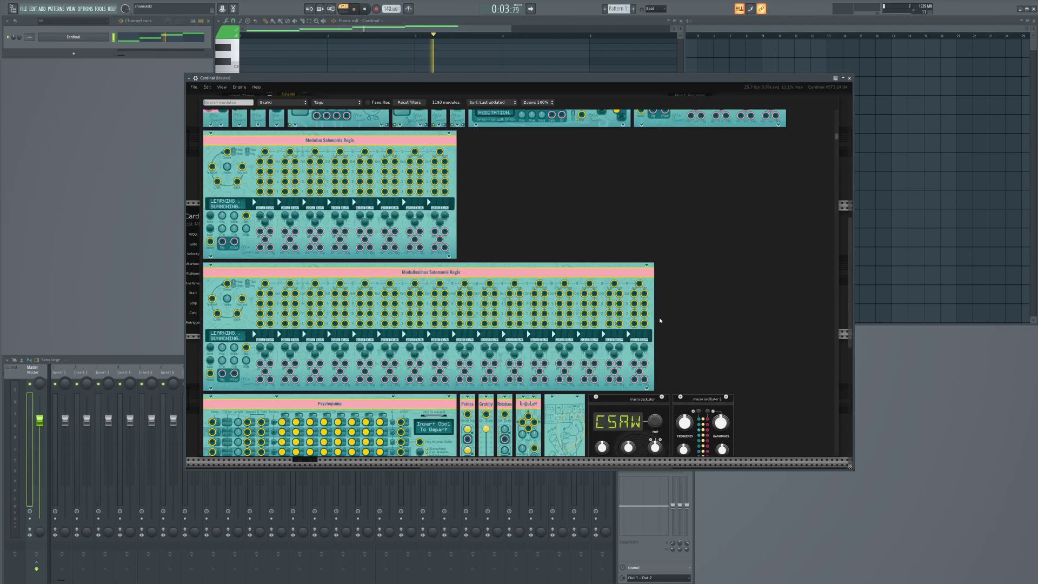
scroll(664, 293, "down", 4)
left_click_drag(632, 264, 481, 216)
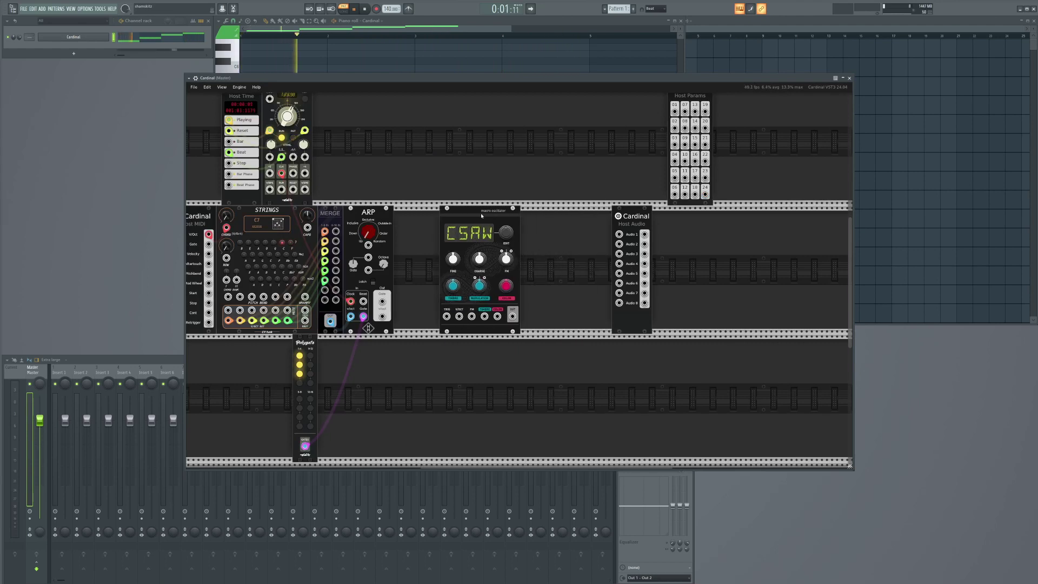
Step: Search the module library for "pla" and place the Valley Plateau reverb directly beside the Macro Oscillator
scroll(557, 213, "left", 2)
scroll(556, 213, "up", 1)
scroll(558, 207, "down", 1)
right_click(606, 266)
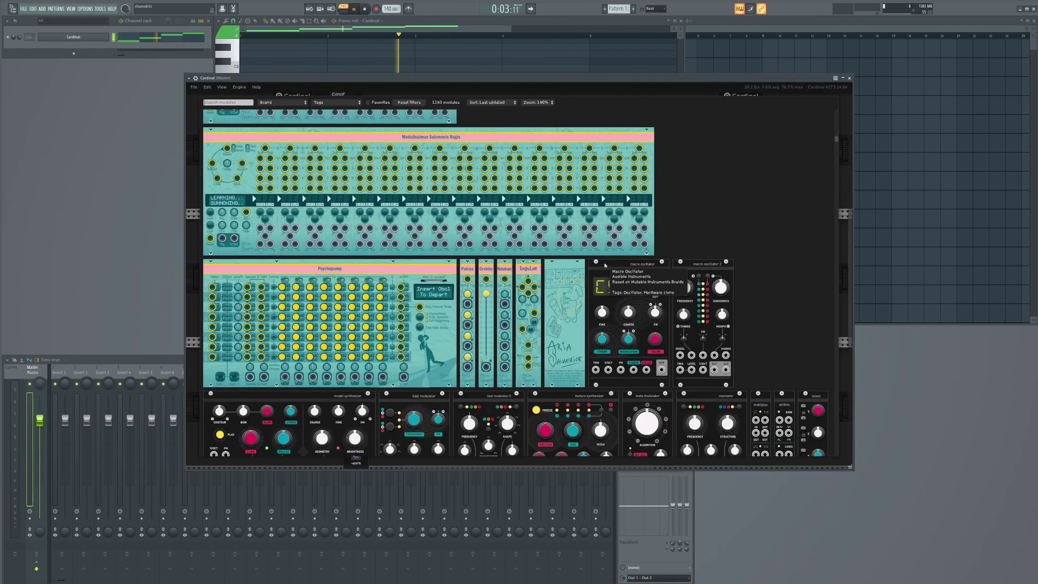
type("pla")
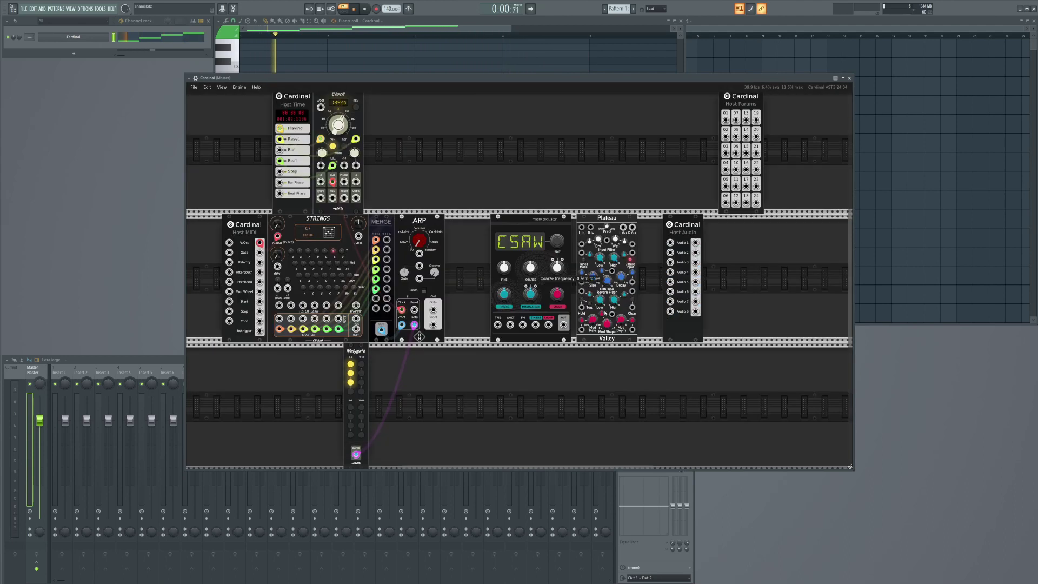
left_click(291, 173)
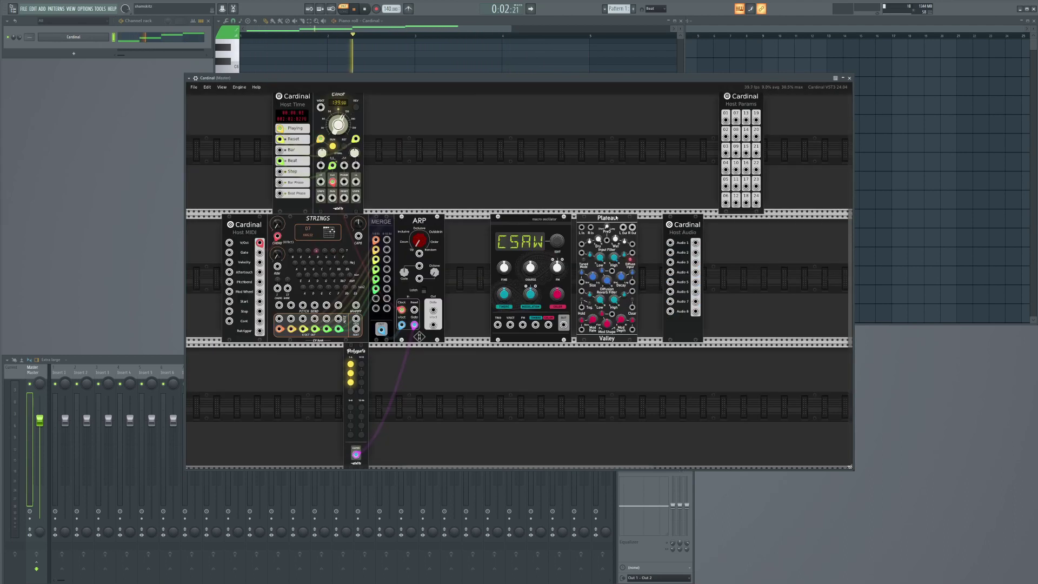
left_click_drag(616, 218, 600, 219)
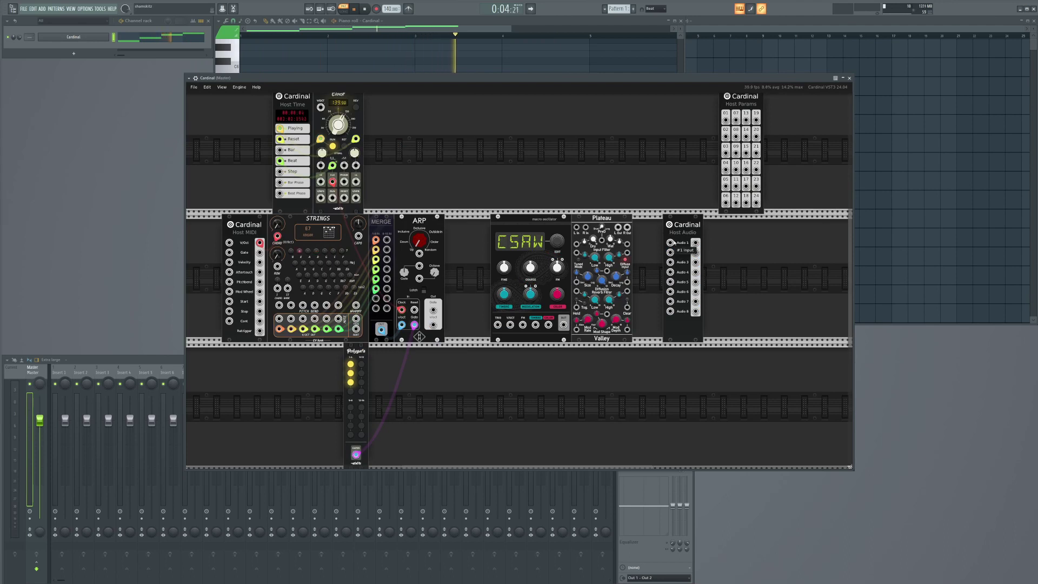
Step: Patch the Macro Oscillator's OUT into Plateau's left and right inputs and try Plateau's left output on Host Audio's Audio 1 input
left_click_drag(564, 324, 637, 417)
mouse_move(563, 326)
left_mouse_down()
mouse_move(571, 221)
mouse_move(564, 325)
left_mouse_up()
left_click_drag(617, 227, 670, 243)
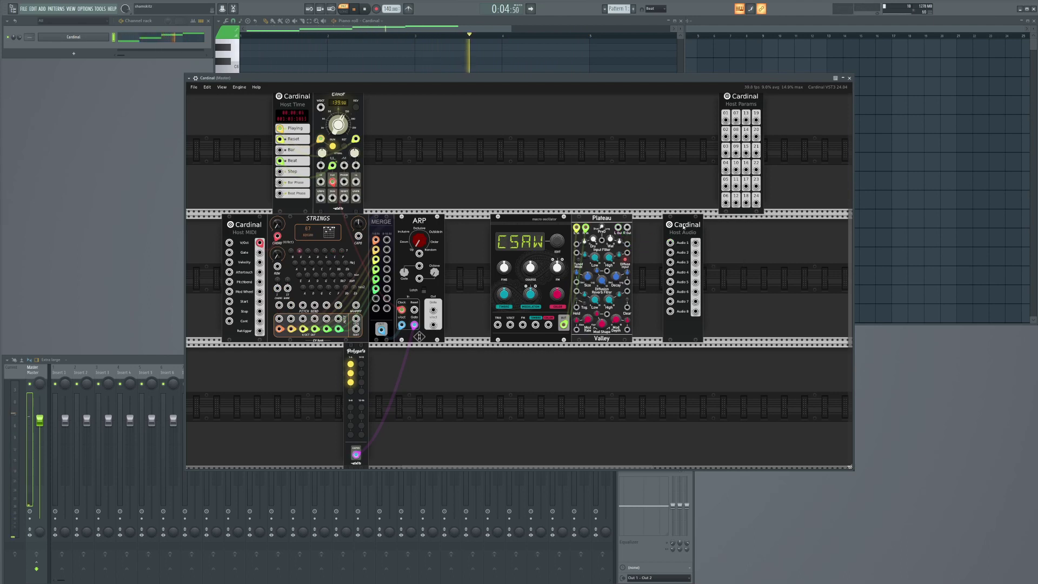
Step: Search the module library for "mix" and add the AS 2-channel Mixer between Plateau and Host Audio
right_click(676, 252)
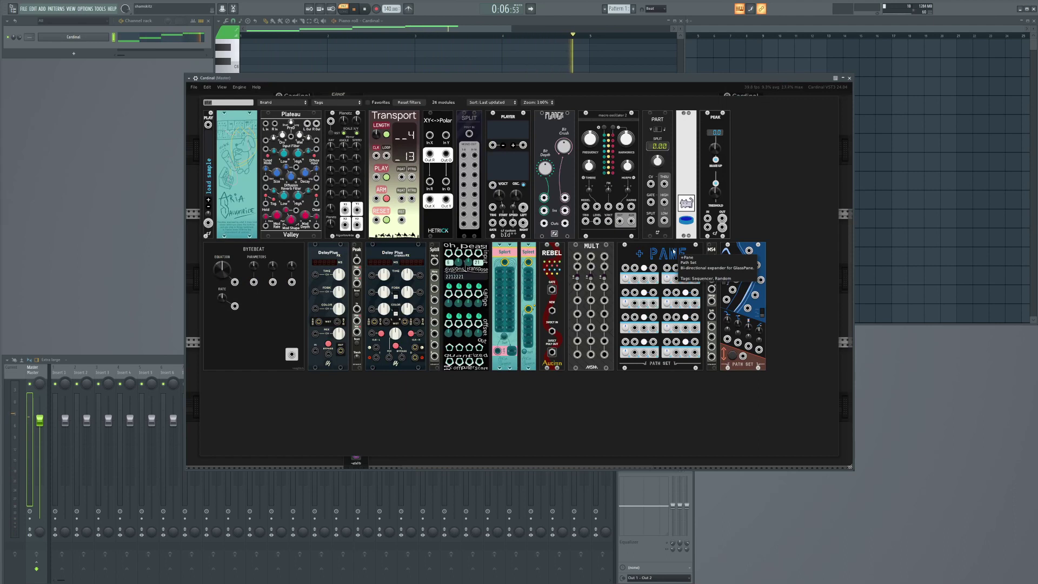
type("mix")
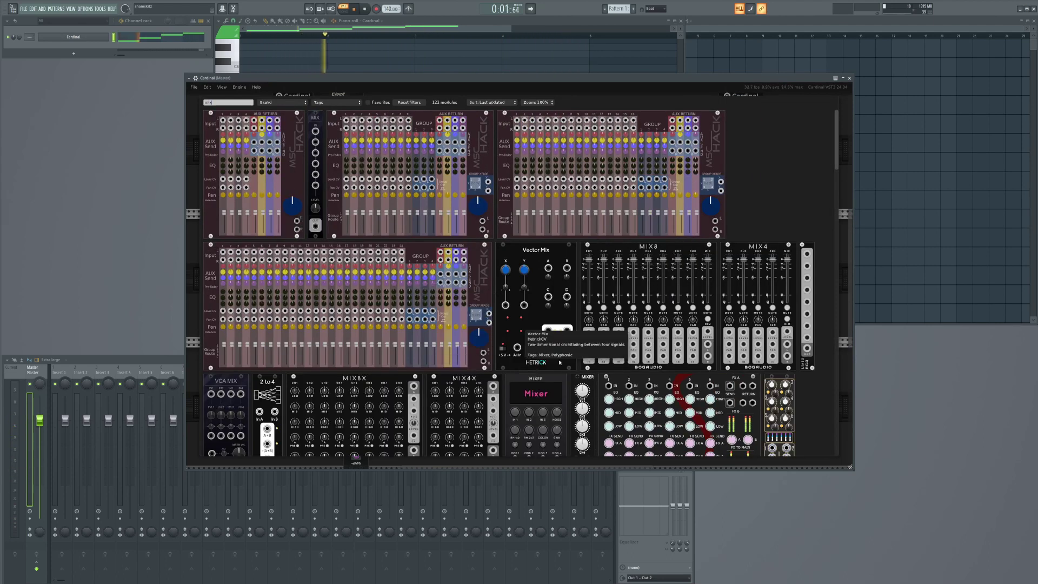
scroll(490, 283, "down", 3)
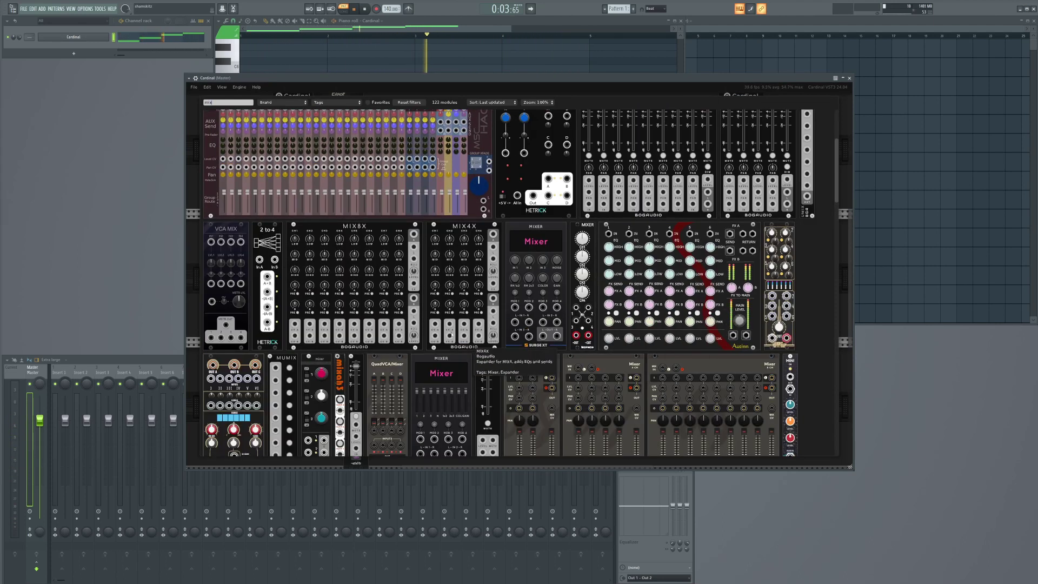
scroll(462, 339, "down", 3)
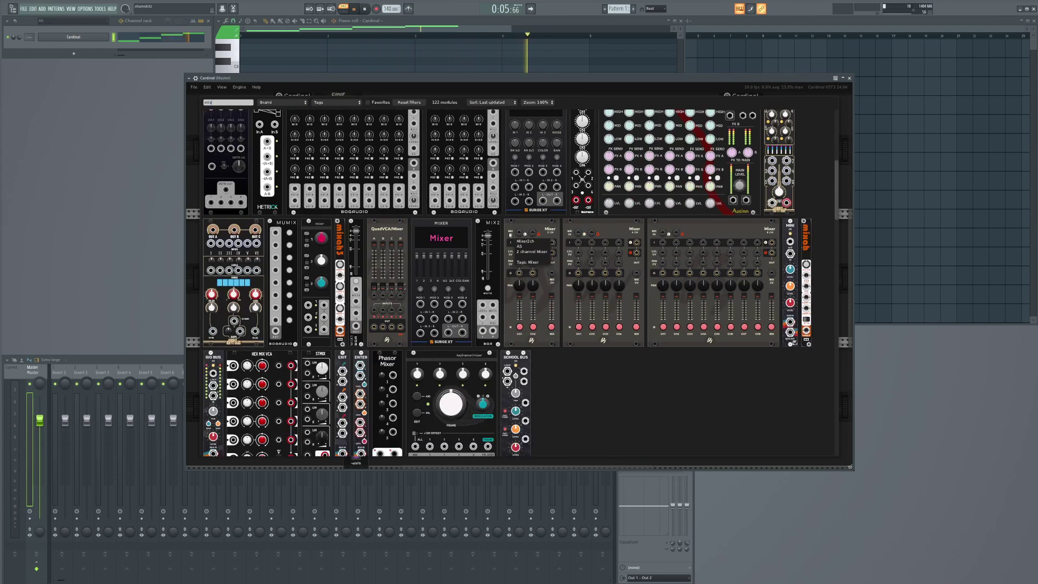
left_click(511, 238)
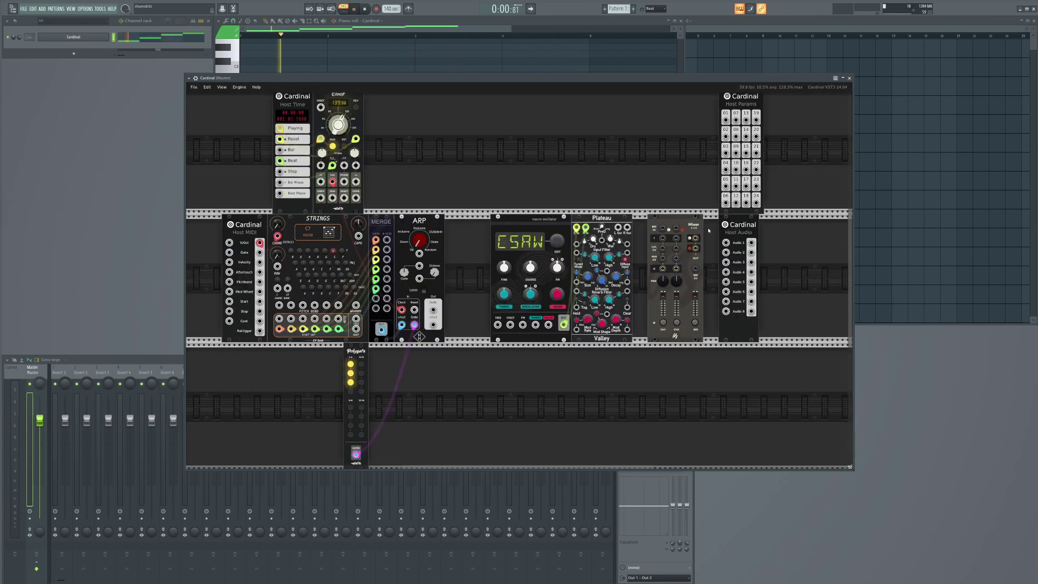
Step: Patch Plateau's outputs into the Mixer's two channels and the Mixer's outputs into Host Audio's Audio 1 and Audio 2 inputs
left_click_drag(694, 221, 661, 238)
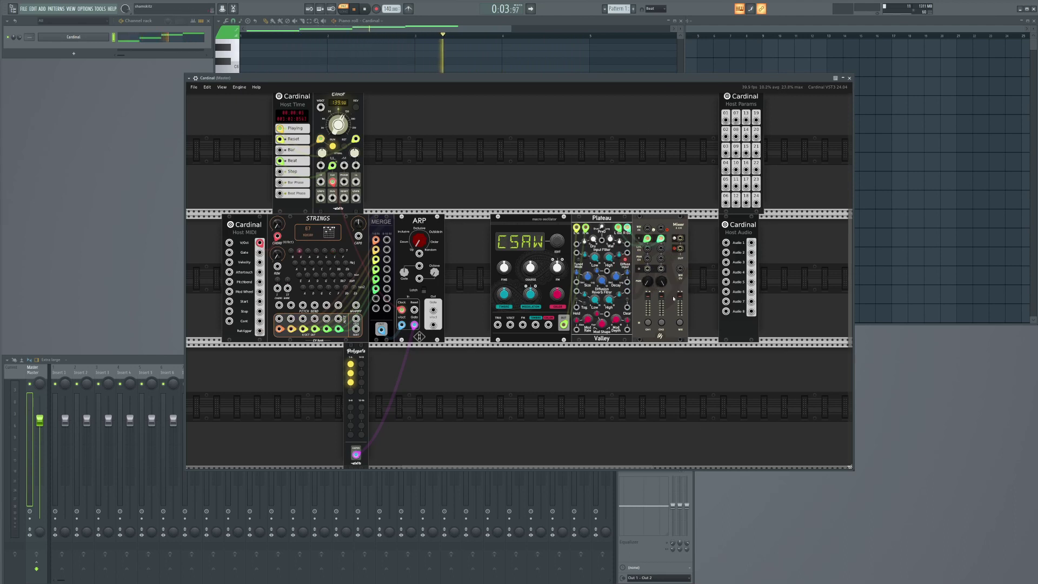
left_click_drag(680, 239, 726, 242)
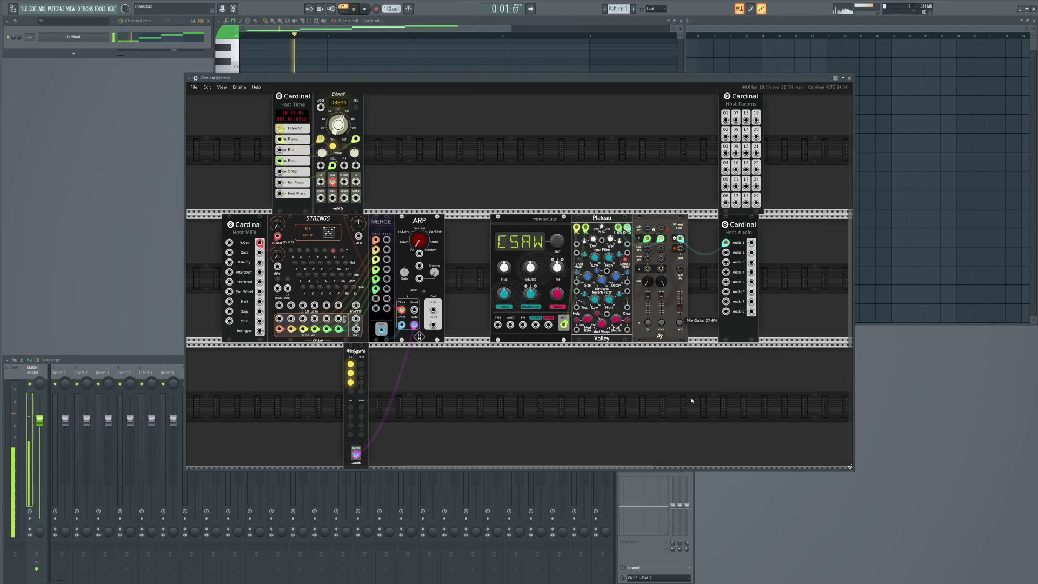
left_click_drag(681, 249, 726, 252)
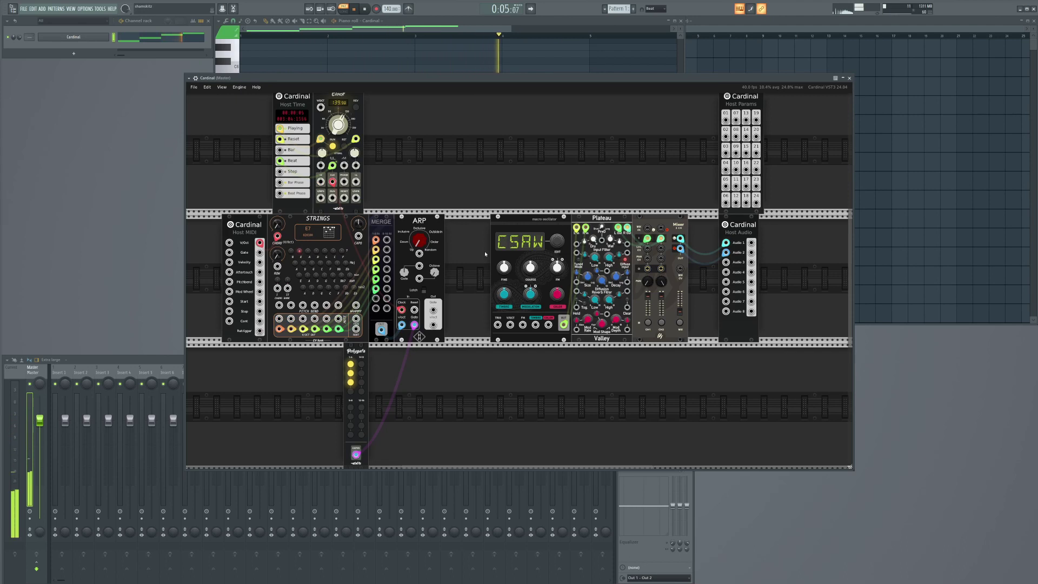
Step: Shape the Macro Oscillator's sound by adjusting its coarse frequency, changing its synthesis model and setting Timbre to about 51.93%
left_click_drag(530, 267, 551, 253)
left_click_drag(558, 238, 560, 224)
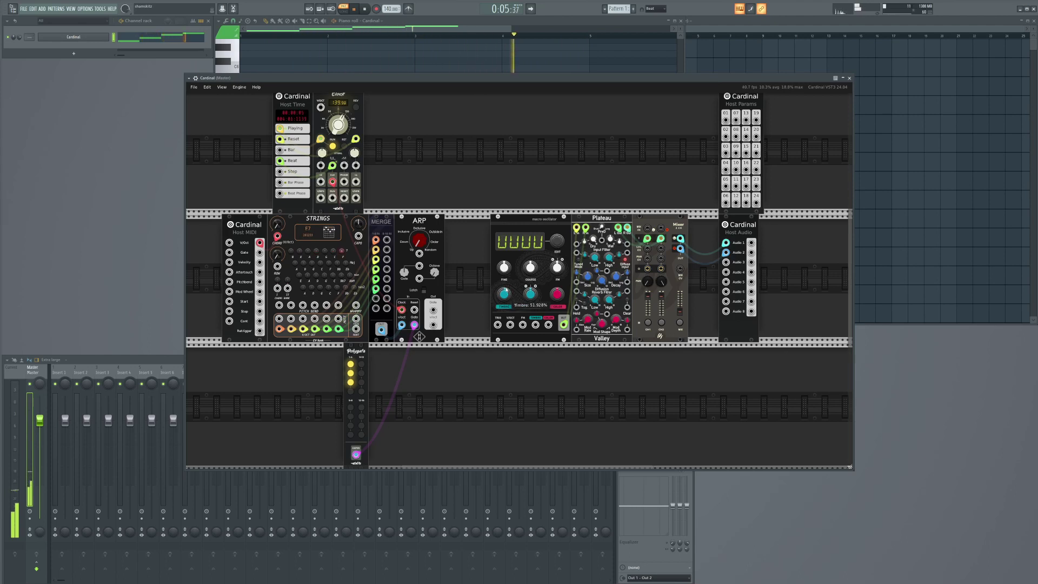
Step: Patch ARP's V/OCT output into the Macro Oscillator's V/OCT input
scroll(584, 378, "down", 1)
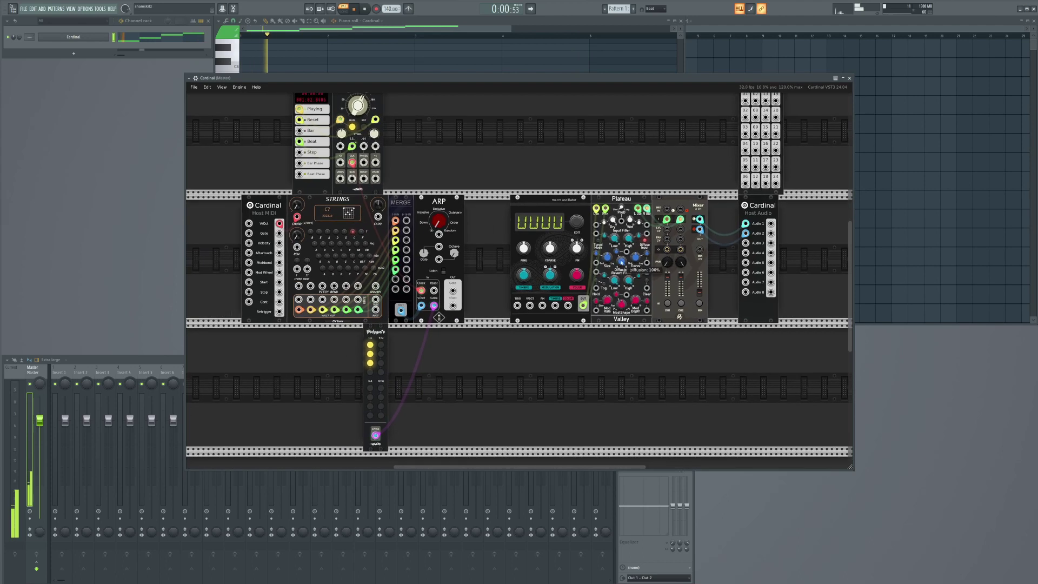
left_click_drag(453, 305, 529, 306)
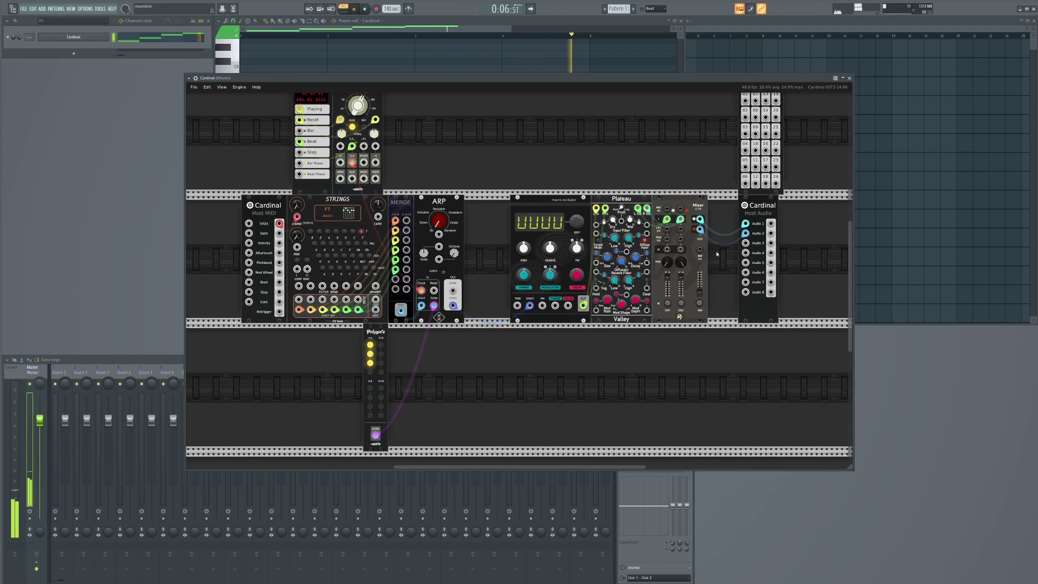
scroll(621, 265, "up", 1)
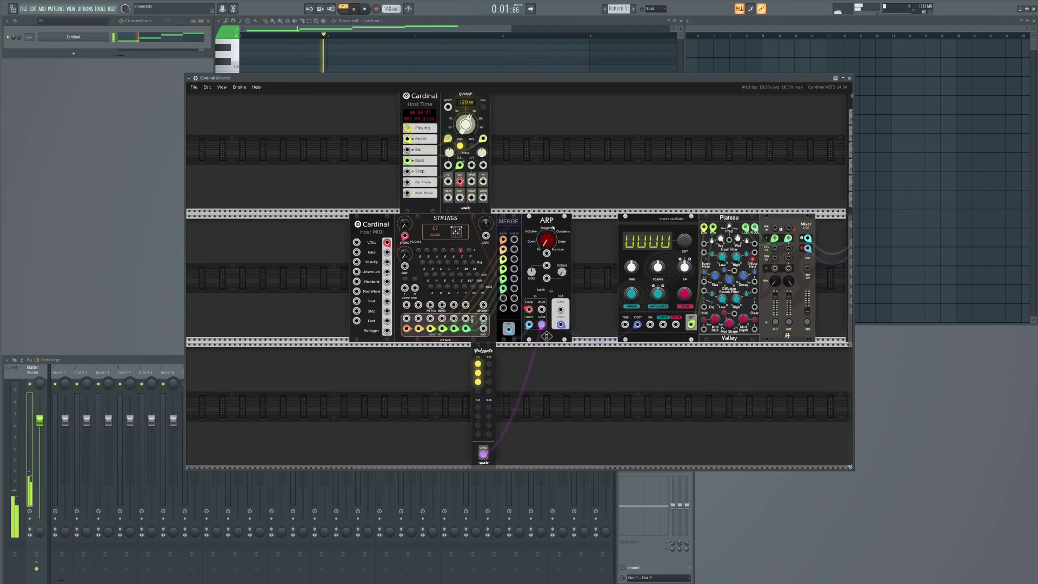
scroll(239, 146, "up", 3)
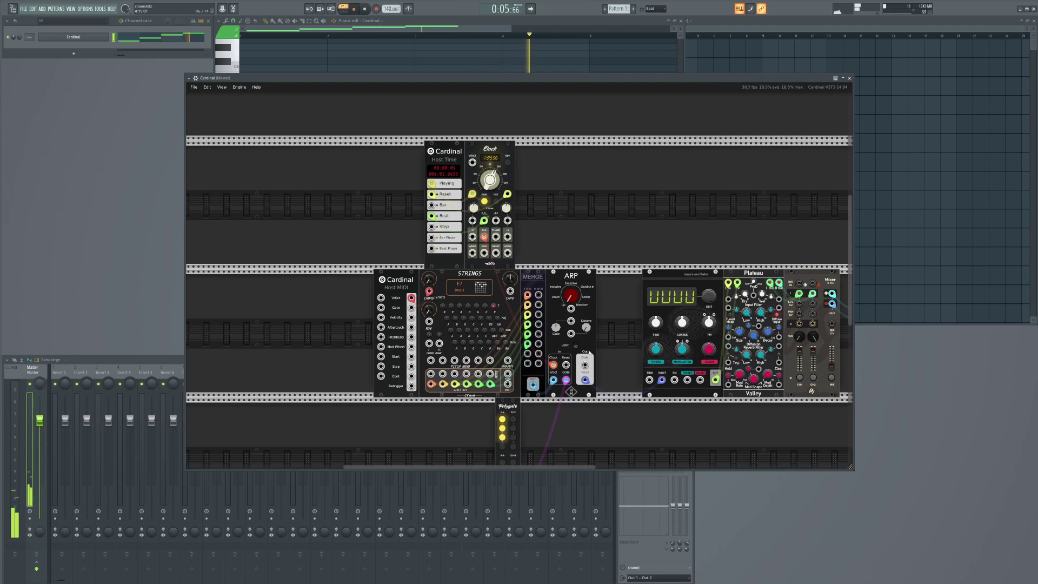
Step: Patch the Clock's #2 output into ARP's Clock input and set the Mixer's mix gain to about 13.8%
left_click_drag(553, 364, 484, 237)
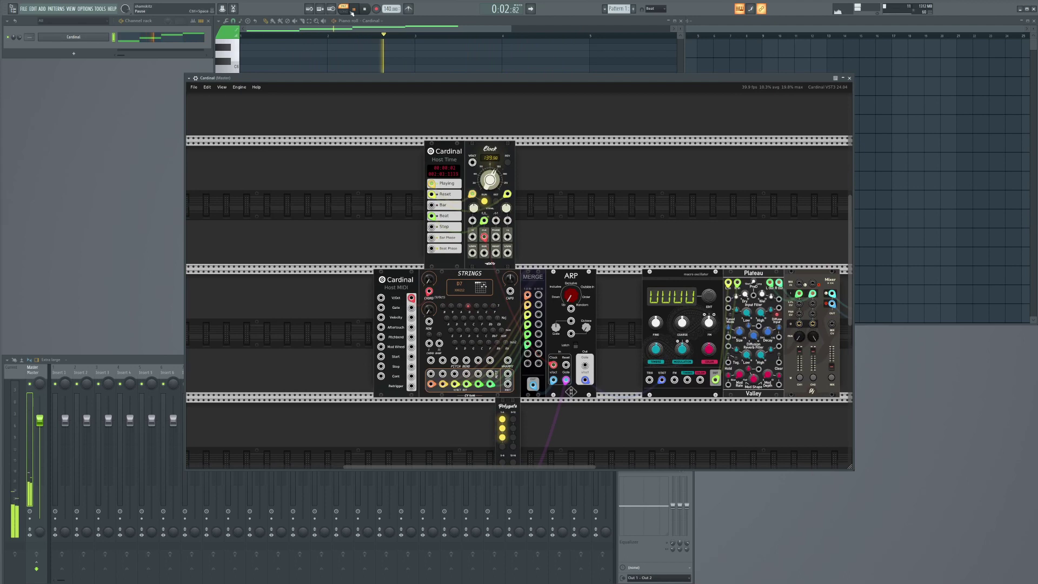
scroll(562, 235, "down", 1)
left_click_drag(562, 235, 473, 166)
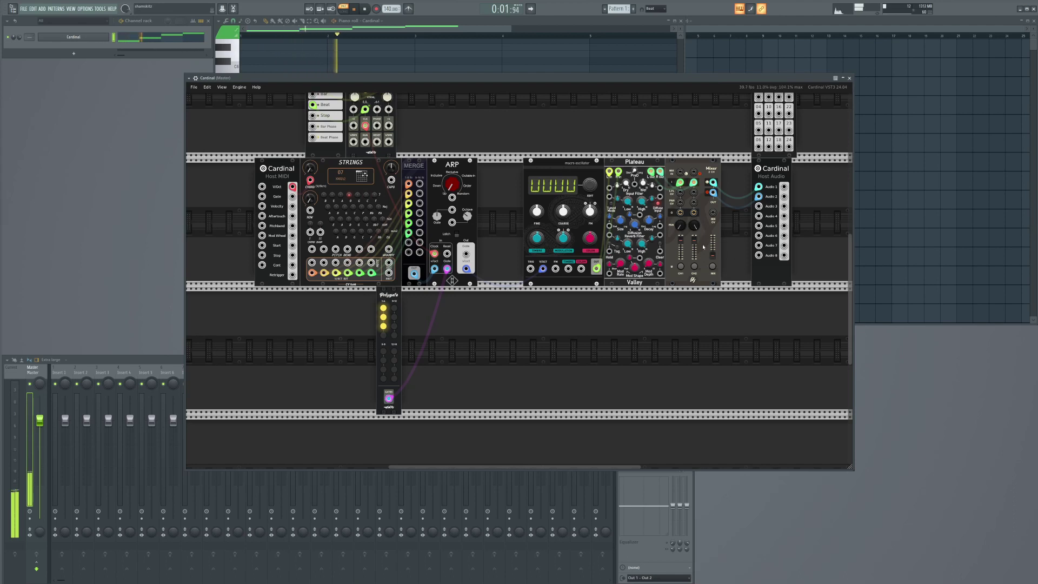
mouse_move(649, 183)
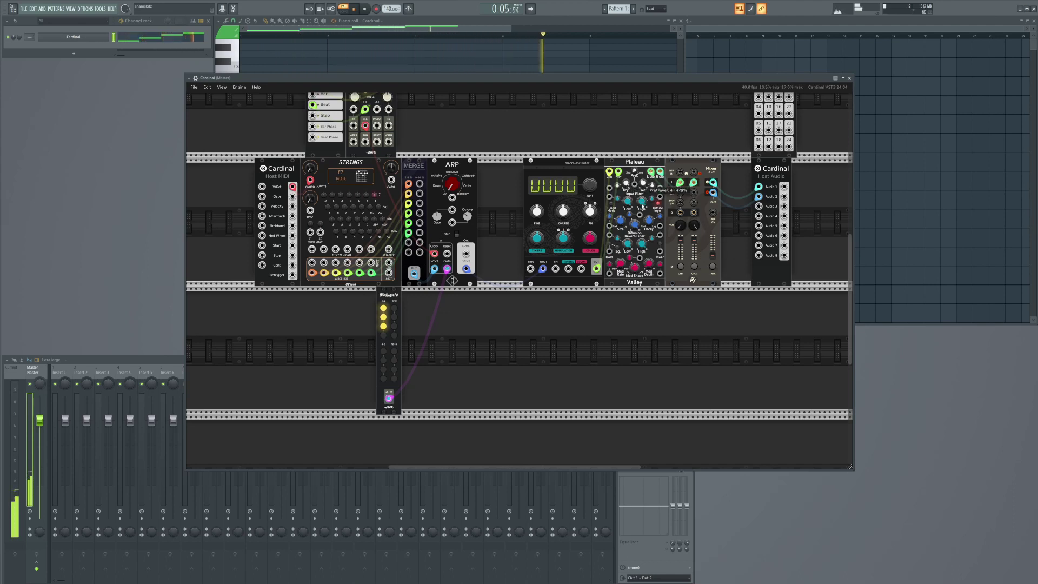
mouse_move(713, 252)
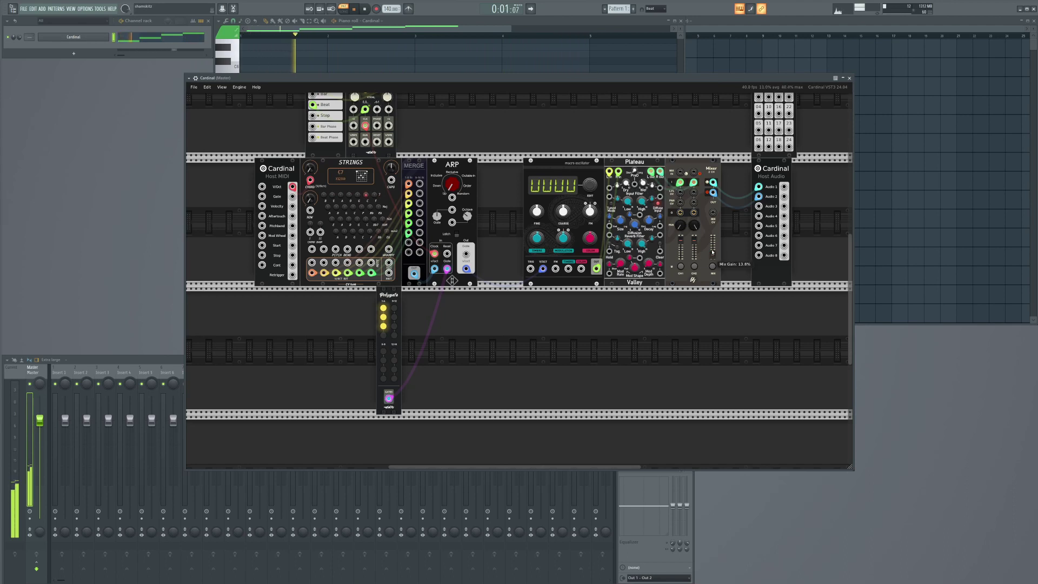
Step: Patch ARP's Gate output into the Macro Oscillator's trigger input and change the oscillator's synthesis model to FLUT
left_click_drag(589, 185, 589, 216)
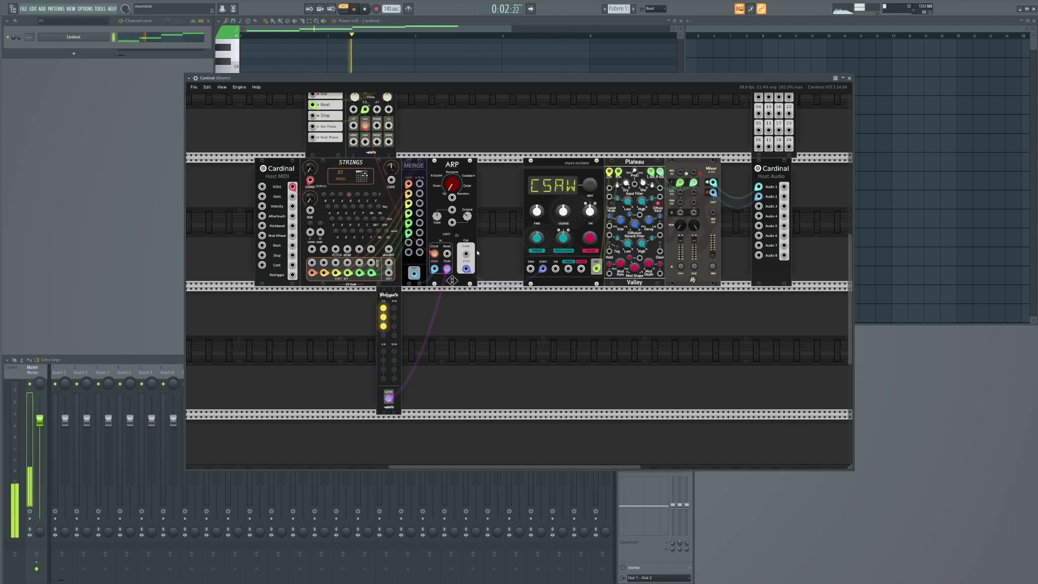
left_click_drag(466, 254, 531, 268)
left_click_drag(594, 185, 590, 150)
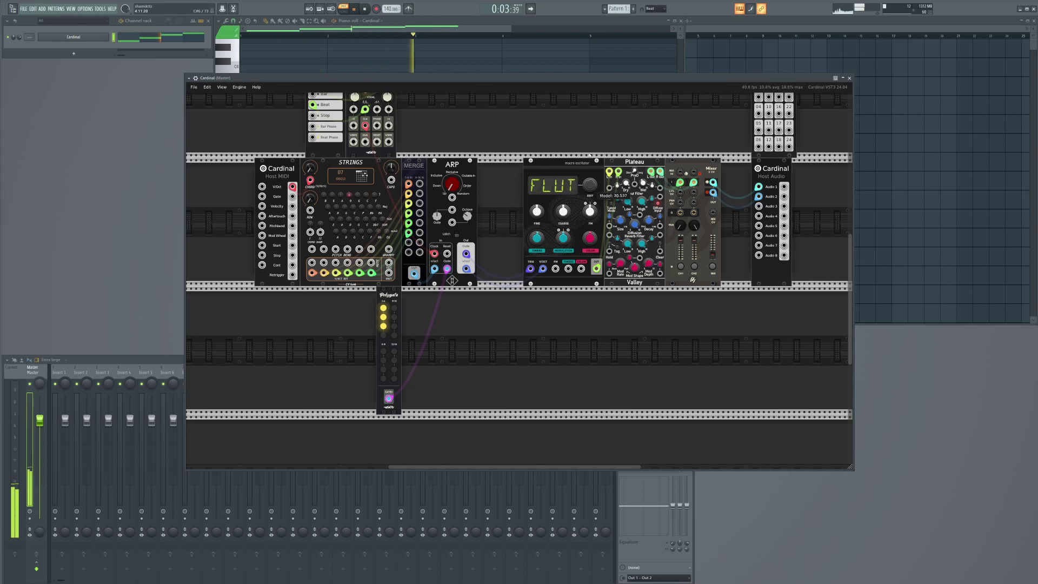
Step: Switch the Macro Oscillator to the PLUK model and set its coarse frequency to 12 semitones
scroll(565, 167, "up", 2)
scroll(566, 167, "right", 4)
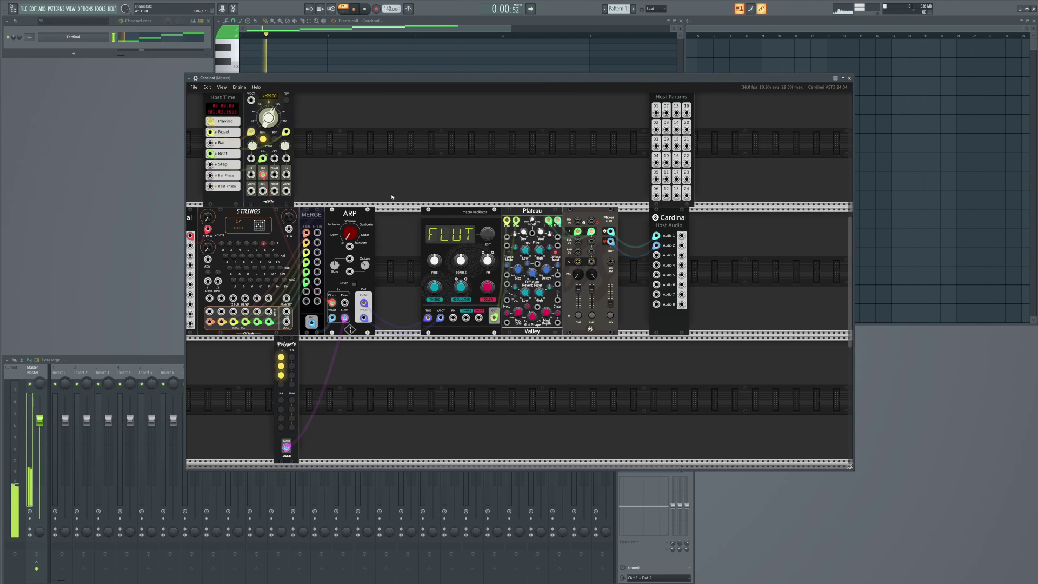
scroll(538, 147, "left", 4)
scroll(487, 244, "down", 1)
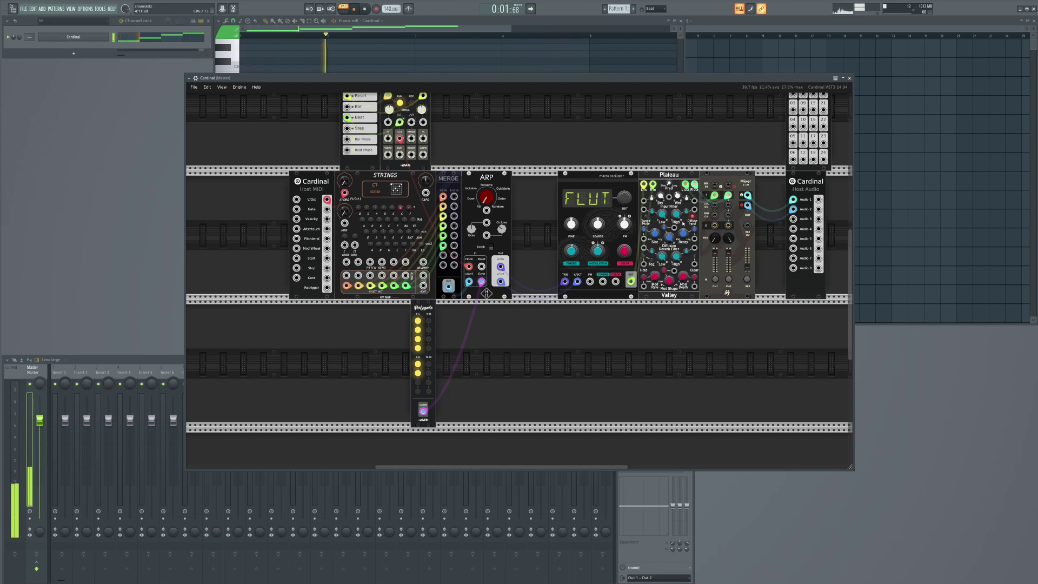
mouse_move(619, 201)
left_click_drag(625, 197, 624, 233)
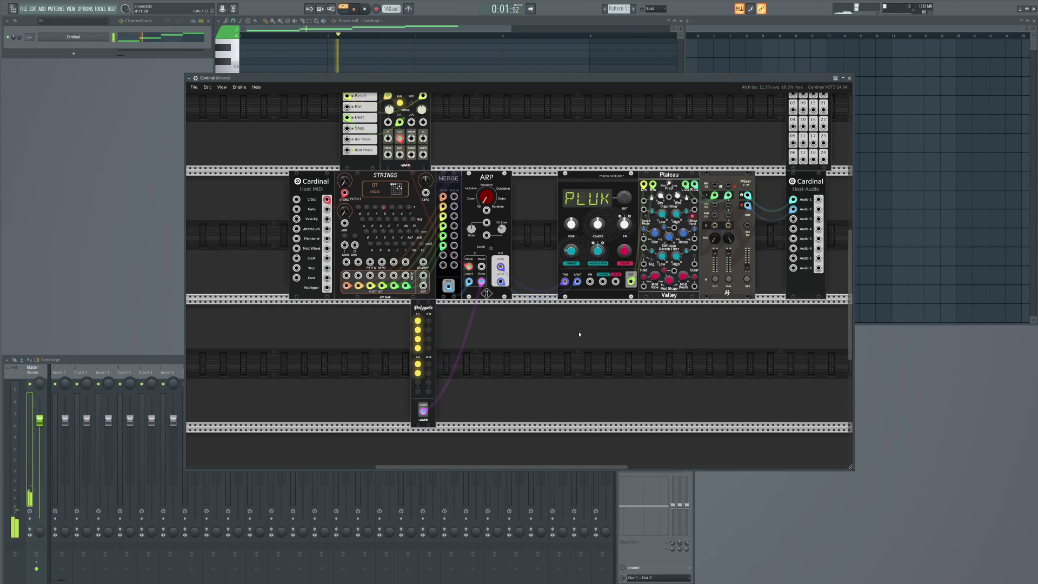
right_click(597, 224)
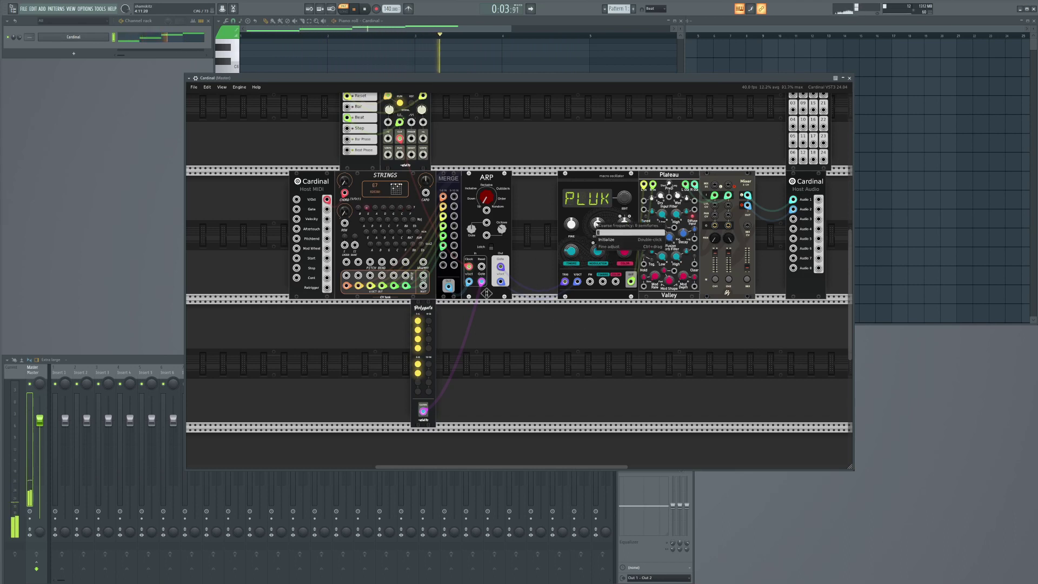
type("12")
key("Return")
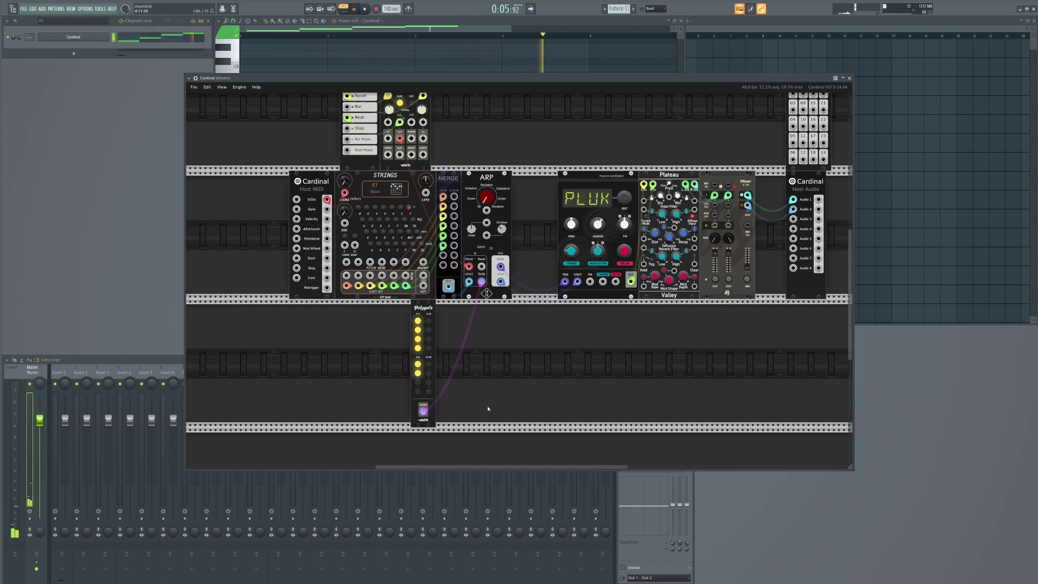
Step: Adjust the Macro Oscillator's Color and Timbre, and leave only gates 1 and 5 active on Polygate
left_click_drag(625, 252, 623, 341)
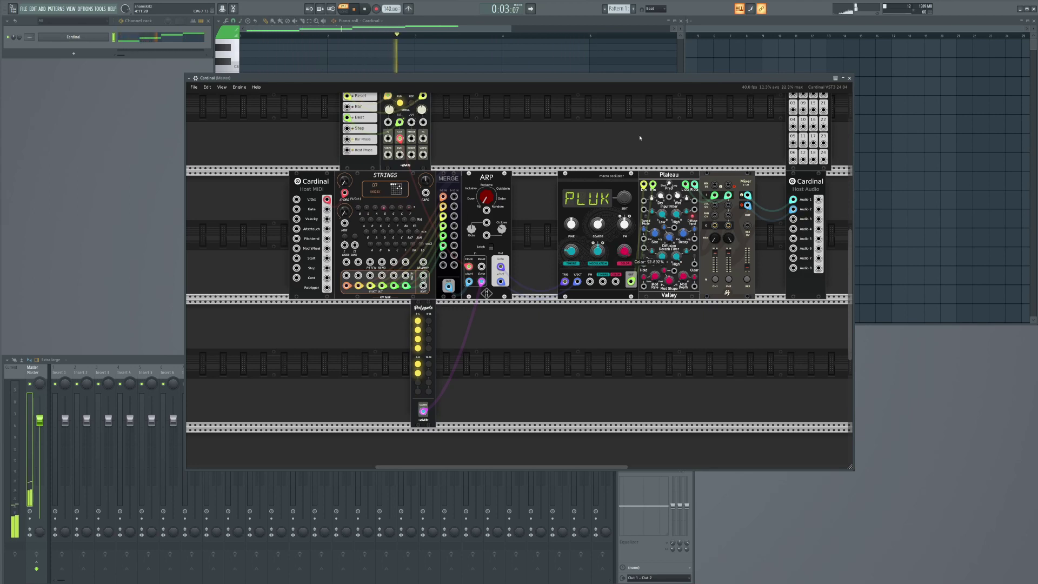
mouse_move(569, 250)
left_click_drag(577, 82, 589, 162)
mouse_move(629, 251)
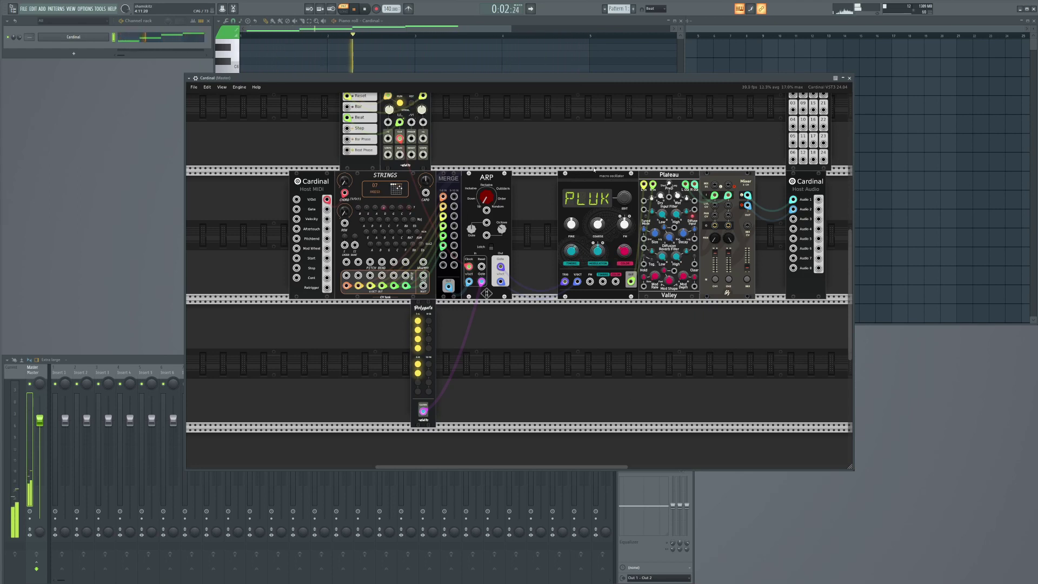
left_click_drag(704, 360, 641, 347)
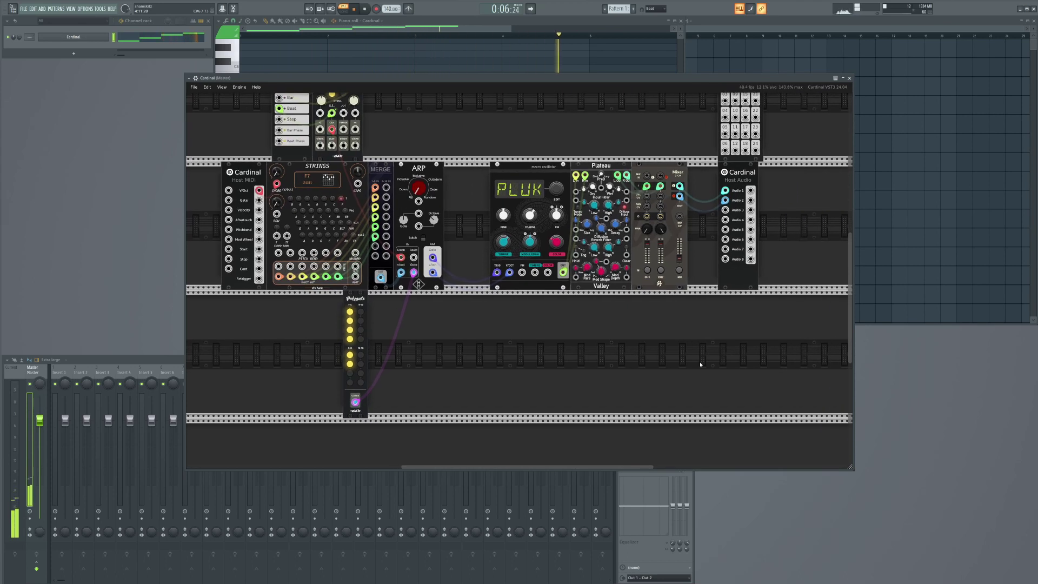
scroll(554, 328, "left", 5)
scroll(555, 328, "down", 2)
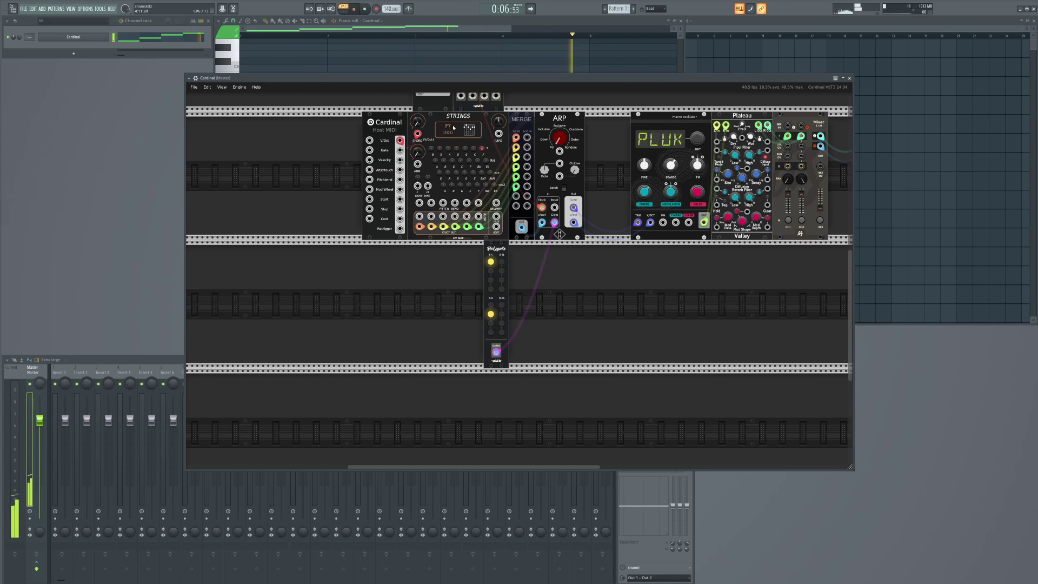
Step: Stretch all four notes in Cardinal's FL Studio piano roll to a length of four bars each
key("F7")
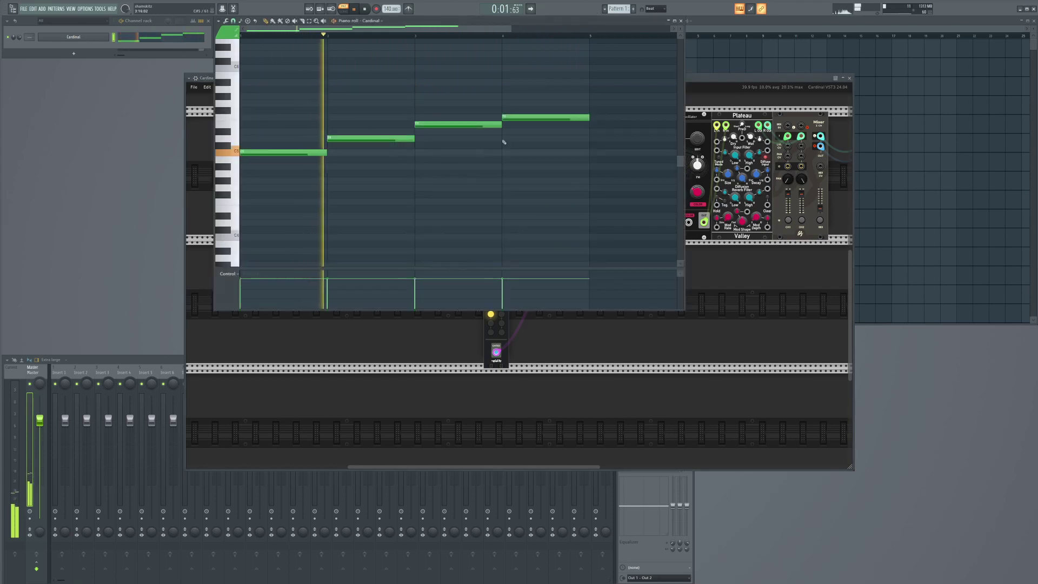
scroll(540, 93, "down", 3)
key("ctrl+a")
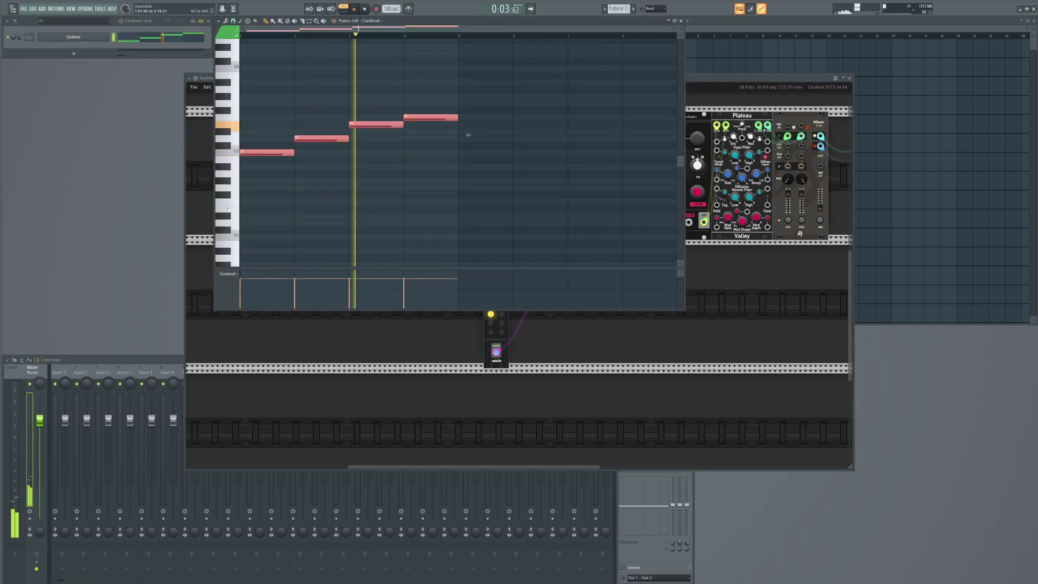
mouse_move(469, 134)
left_mouse_down()
mouse_move(946, 122)
mouse_move(510, 139)
left_mouse_up()
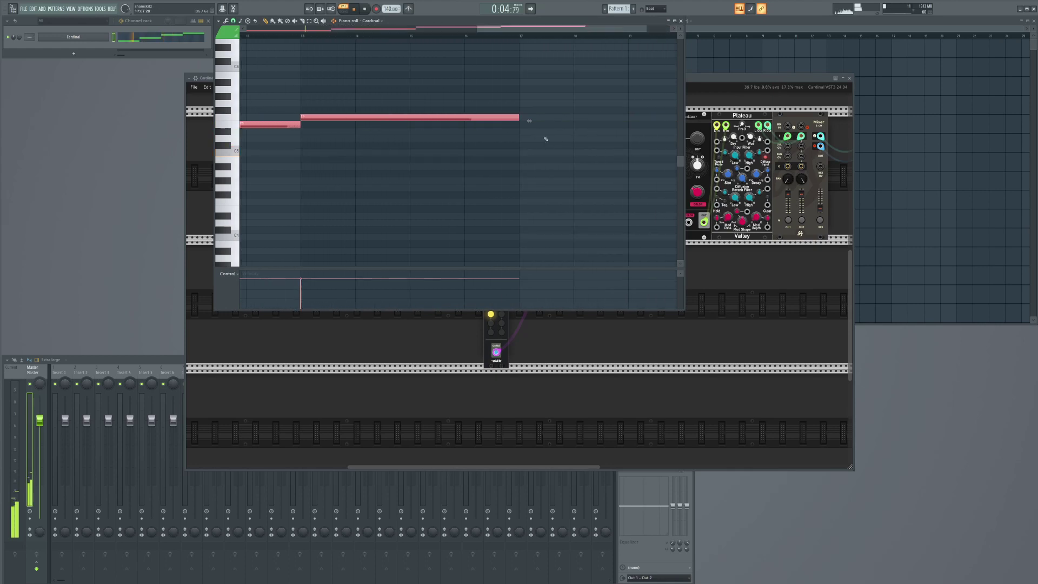
Step: Search the module library for "eu", add the Eugene sequencer and place it above ARP, beside the Clock
right_click(713, 355)
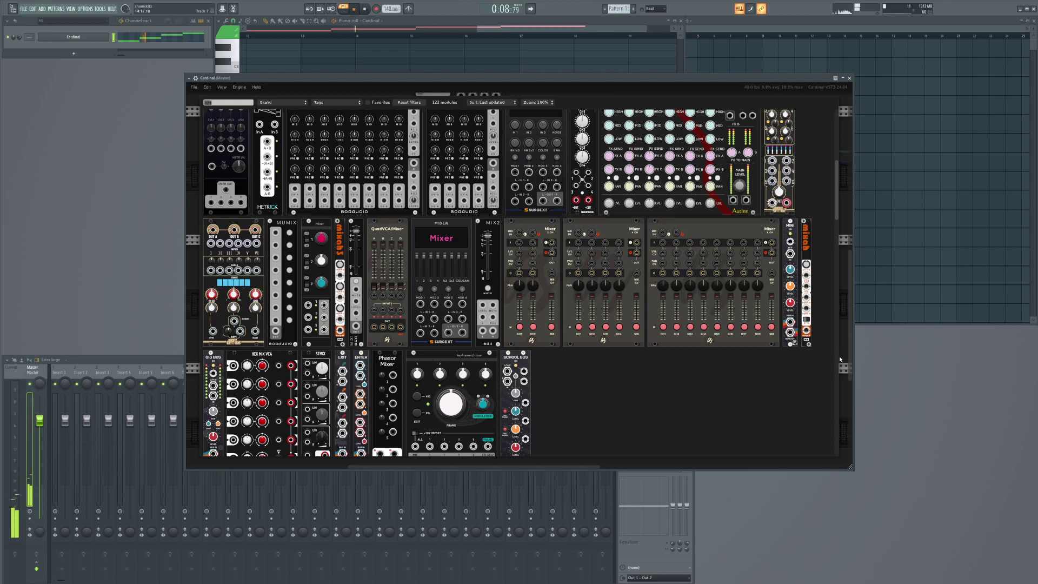
scroll(617, 402, "down", 5)
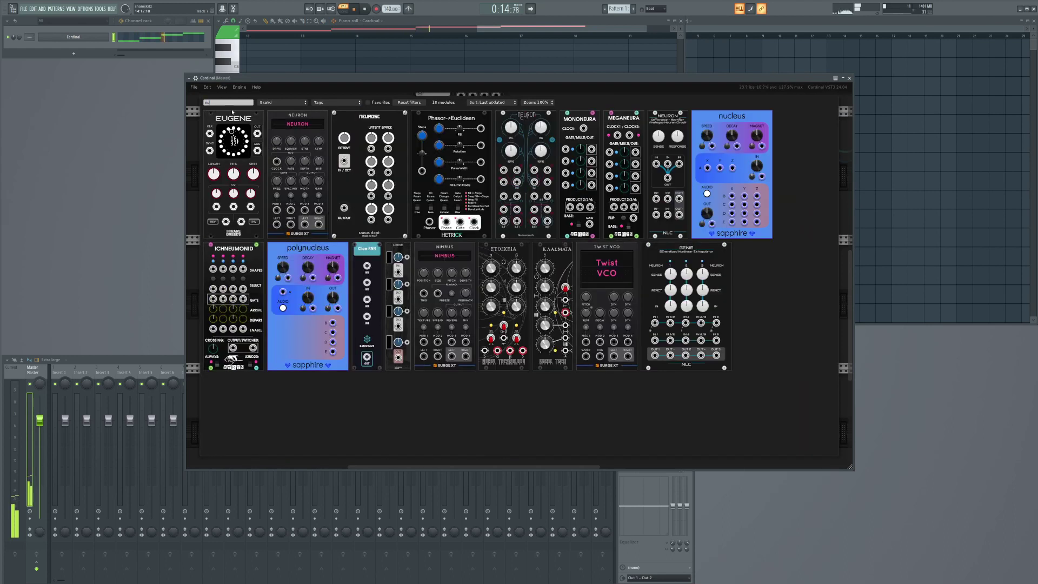
left_click(259, 132)
scroll(540, 263, "right", 4)
scroll(540, 263, "up", 1)
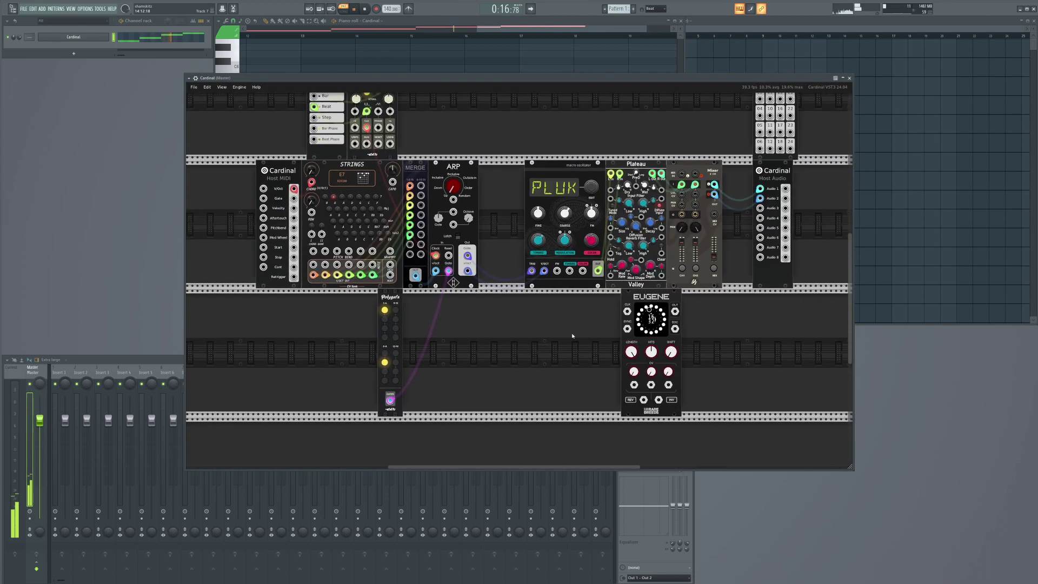
left_click_drag(672, 281, 478, 111)
left_click_drag(610, 143, 725, 231)
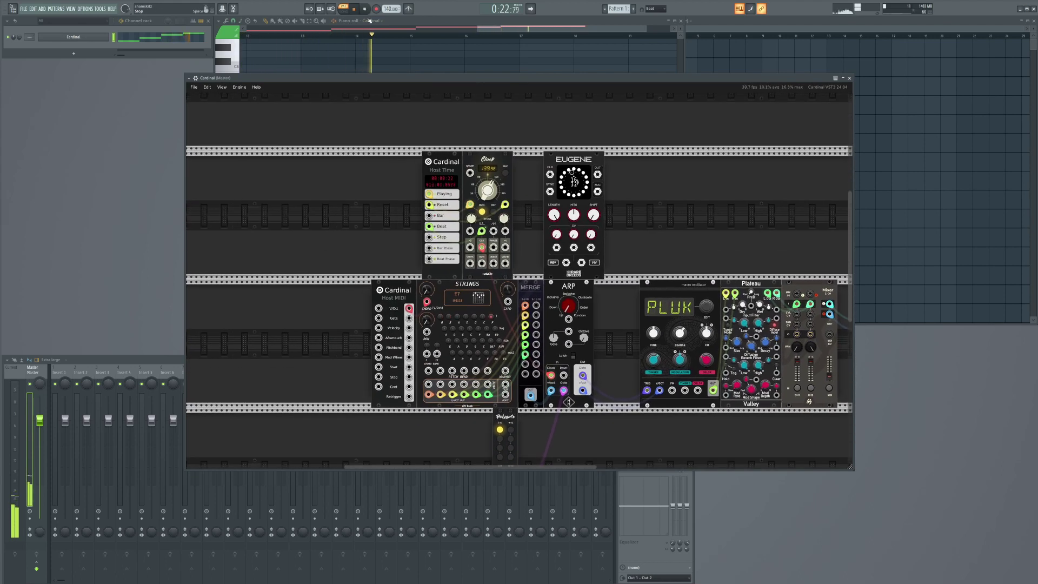
Step: Patch the Clock's #4 output into Eugene's Clock input and replace ARP's clock source with Eugene's Beat output
left_click_drag(428, 204, 505, 204)
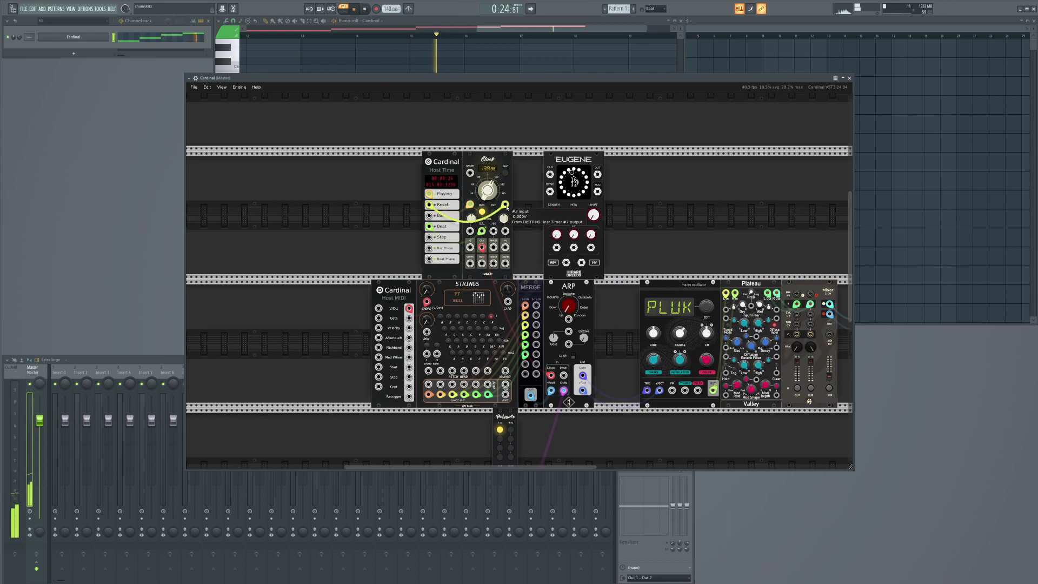
left_click_drag(505, 247, 549, 174)
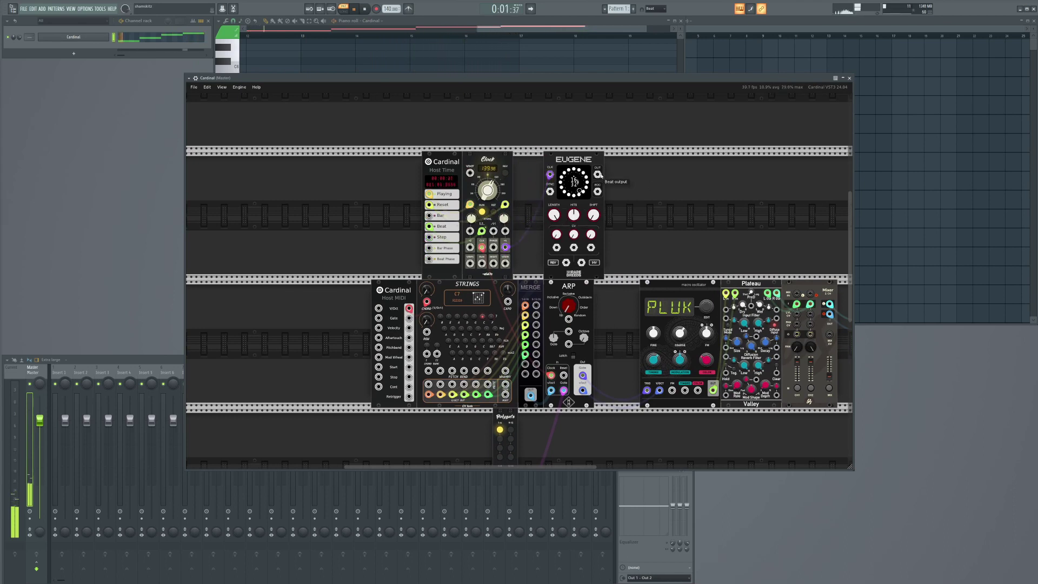
left_click_drag(551, 375, 637, 305)
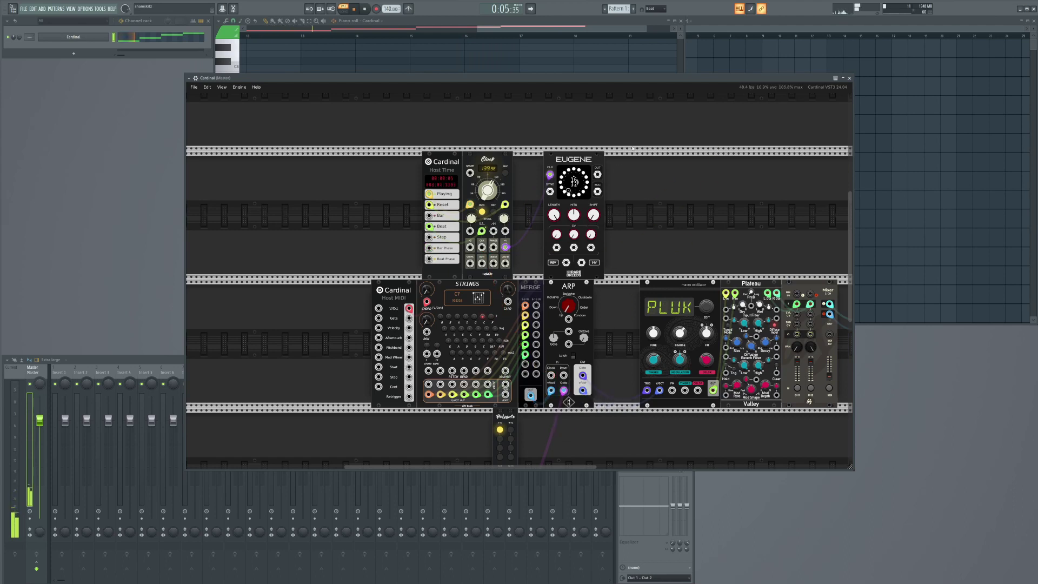
left_click_drag(597, 174, 551, 376)
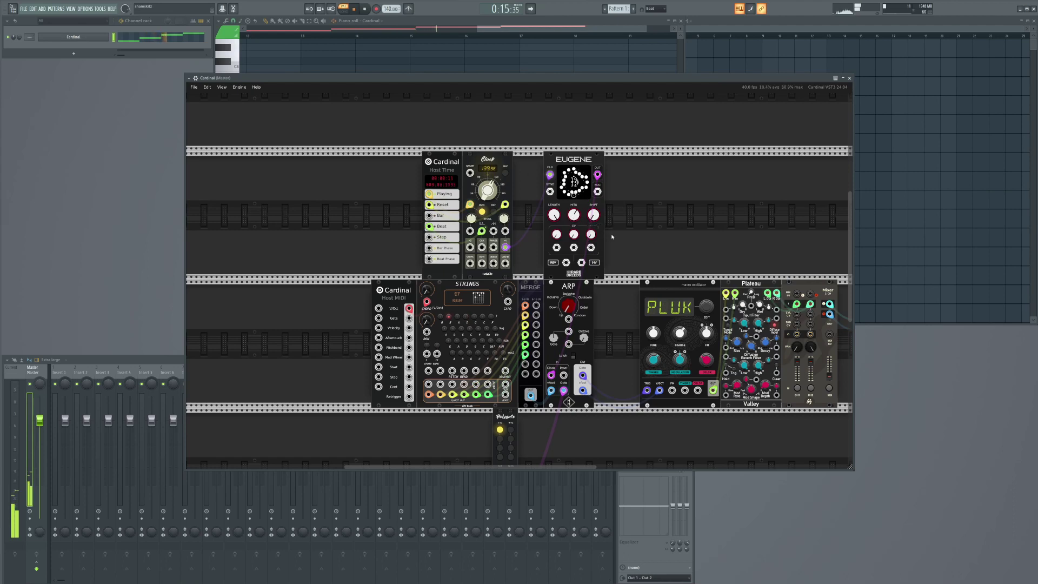
Step: Adjust the Macro Oscillator's Timbre and set ARP's Octave to 1
left_click_drag(686, 239, 521, 168)
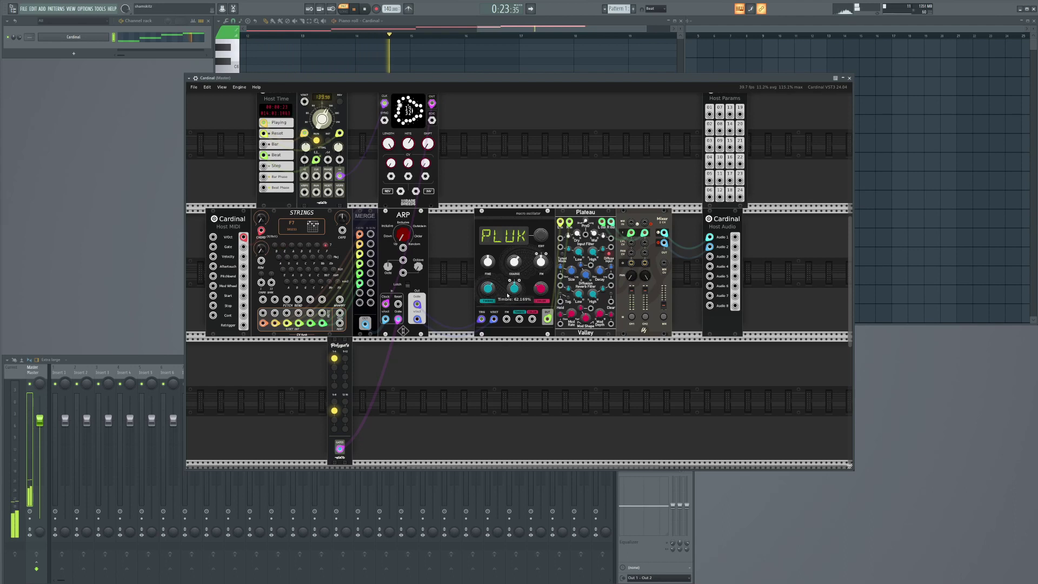
left_click_drag(624, 377, 554, 370)
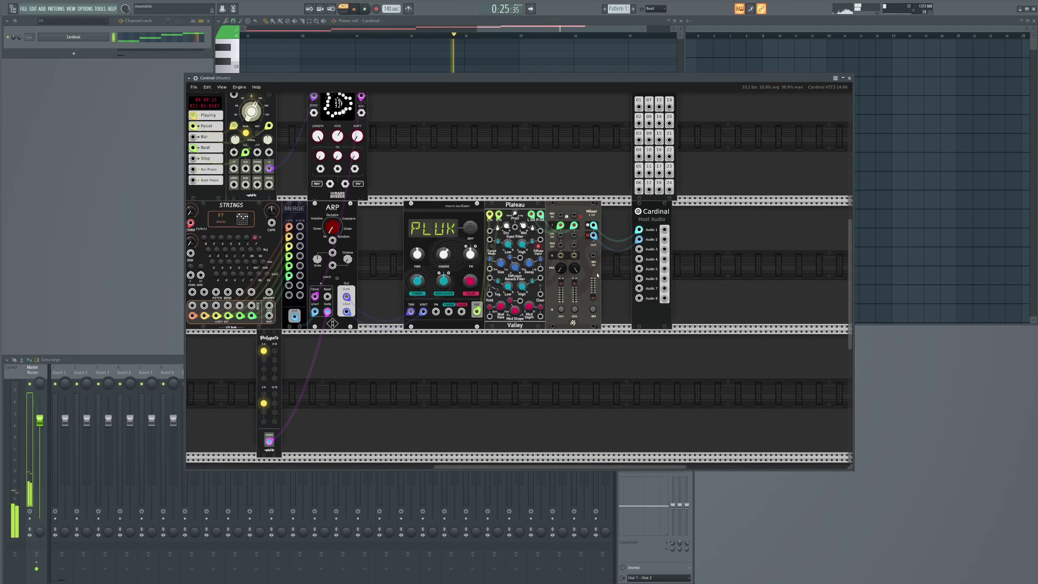
left_click_drag(496, 169, 712, 200)
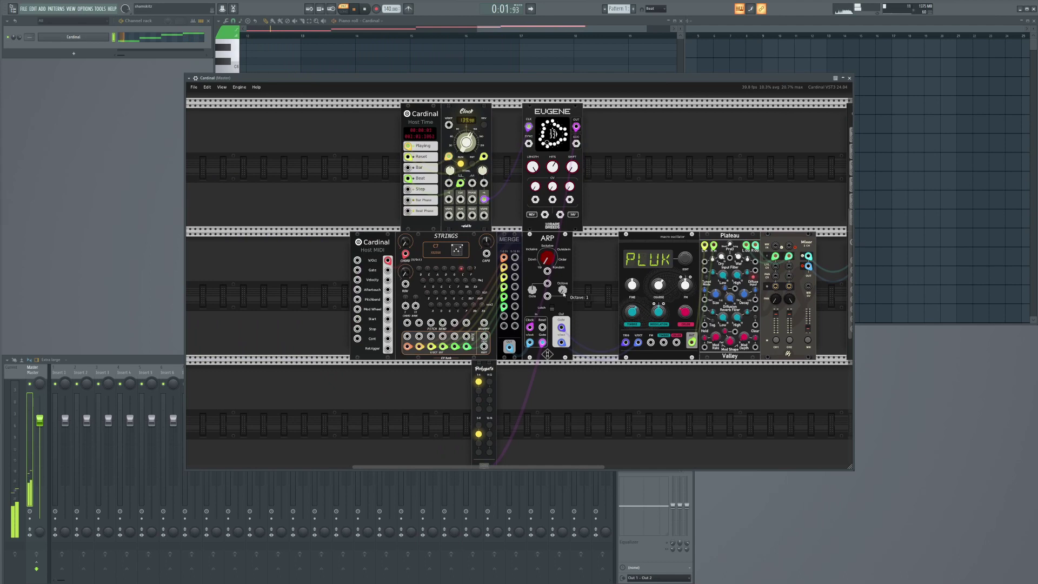
Step: Activate gates 1 through 5 on the Polygate module to change the arpeggiated notes
scroll(515, 454, "down", 2)
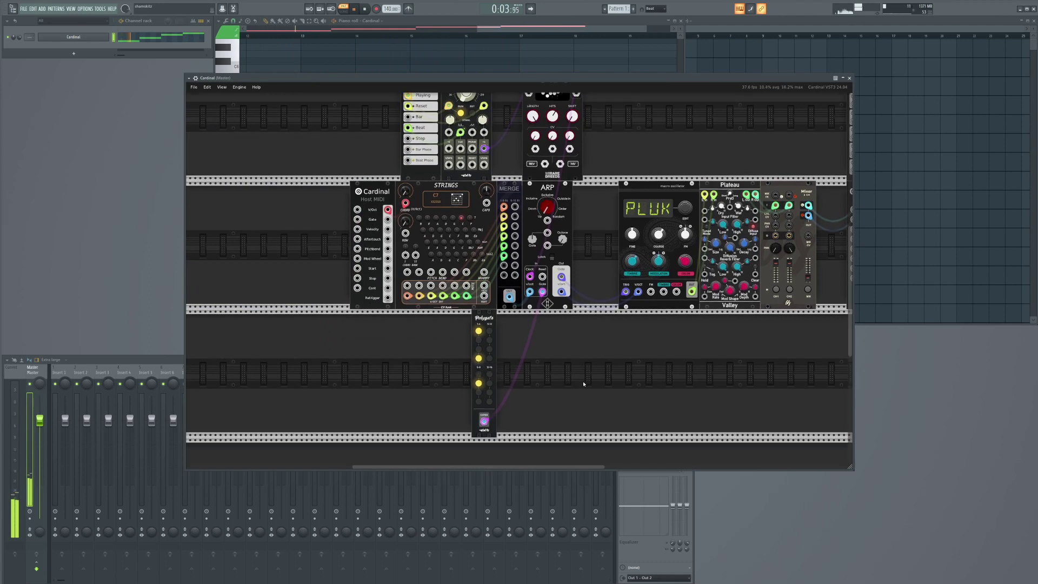
left_click(479, 349)
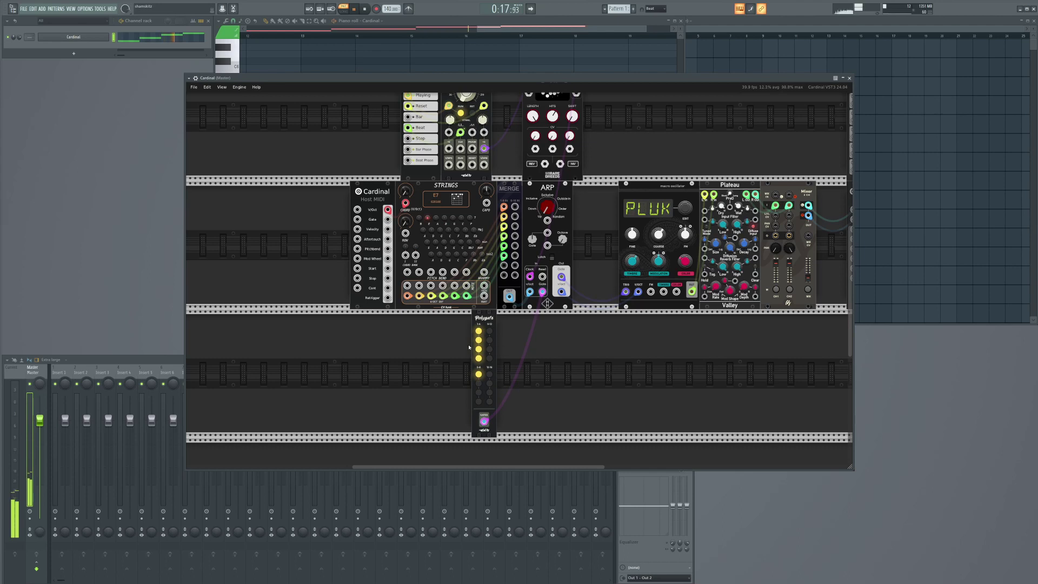
Step: Vary Eugene's Hits amount and raise it to give the arpeggio a denser rhythm
scroll(621, 251, "up", 5)
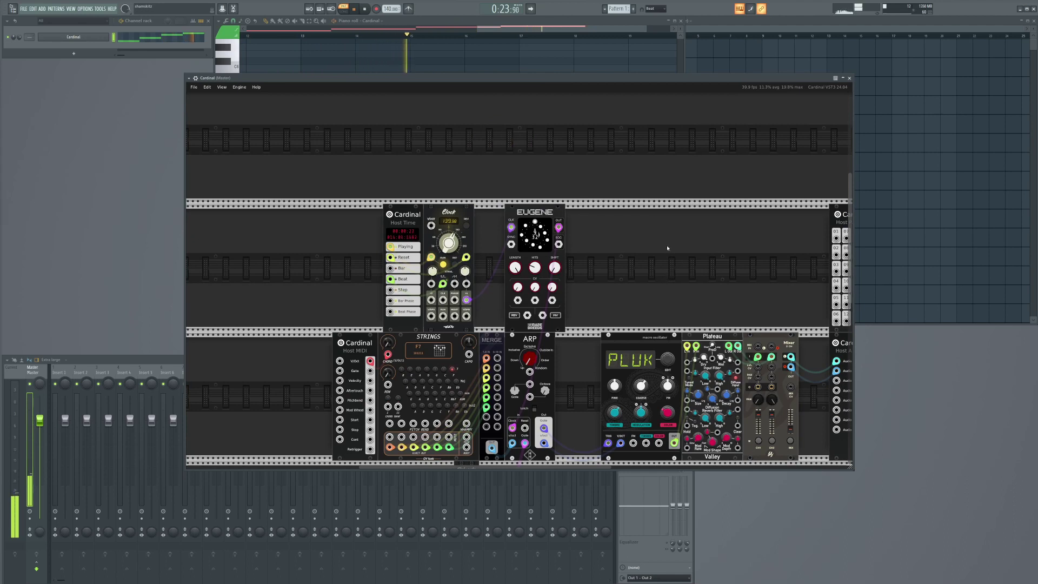
mouse_move(535, 269)
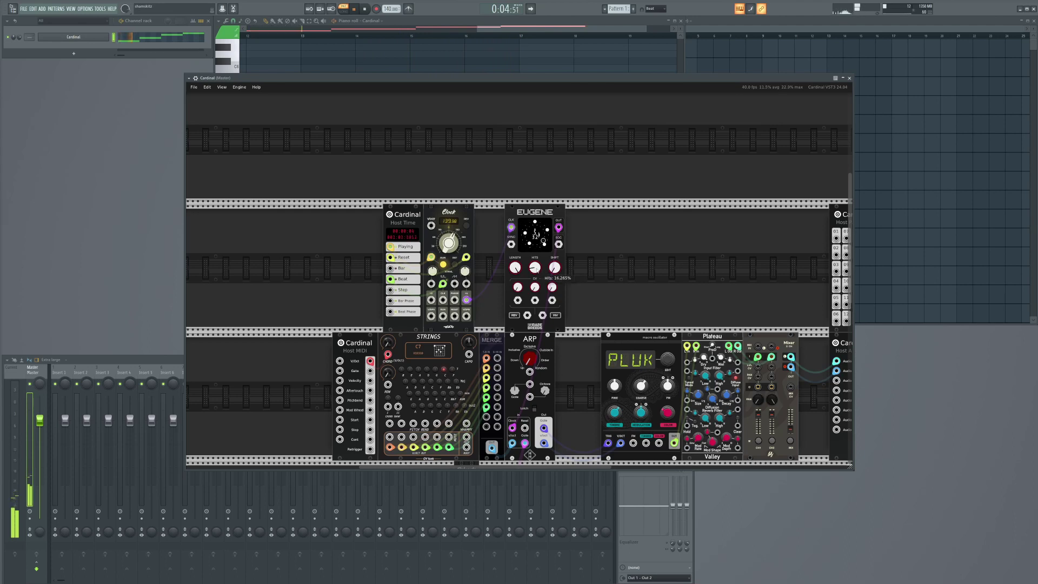
left_click_drag(534, 267, 531, 190)
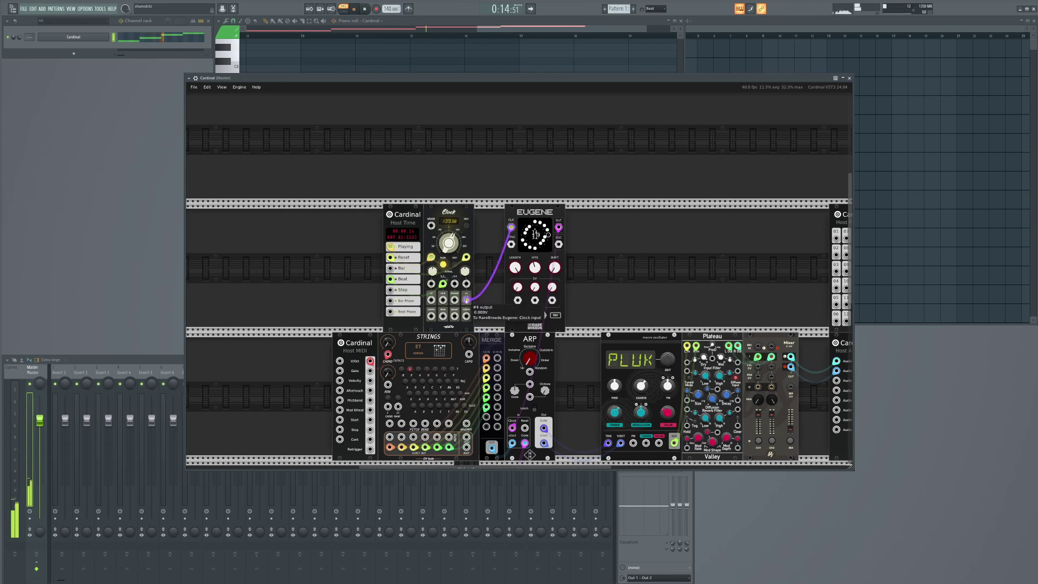
scroll(466, 300, "down", 5)
scroll(466, 300, "right", 5)
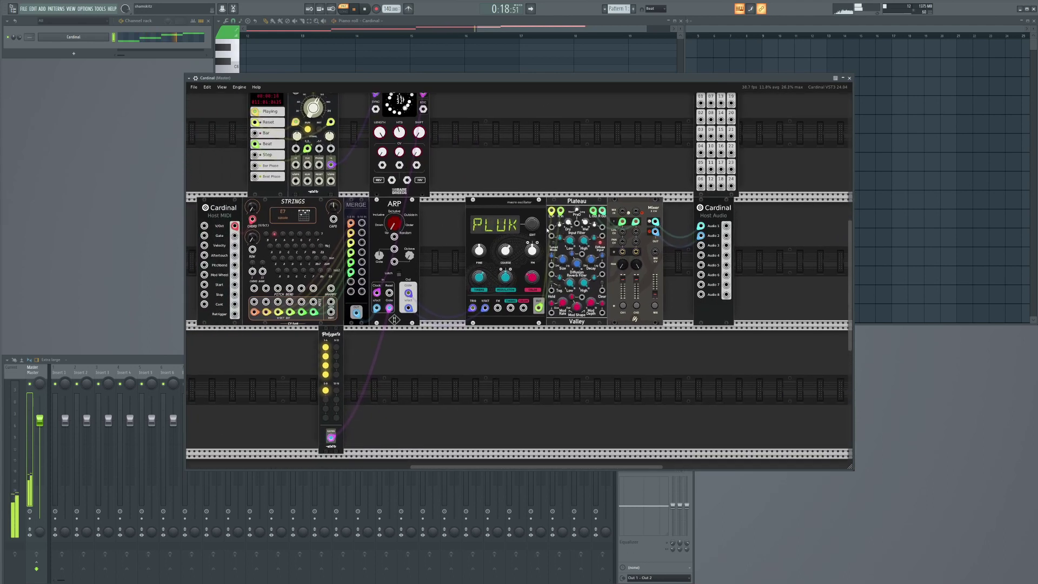
Step: Switch the Macro Oscillator to the CSAW model and set its Coarse frequency to 24 semitones
left_click_drag(531, 225, 527, 235)
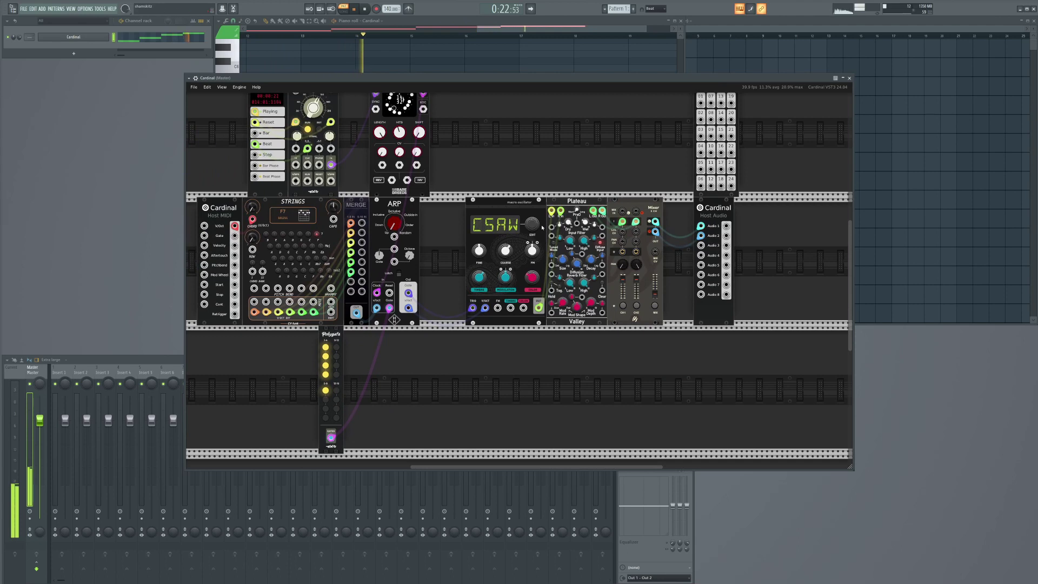
right_click(506, 258)
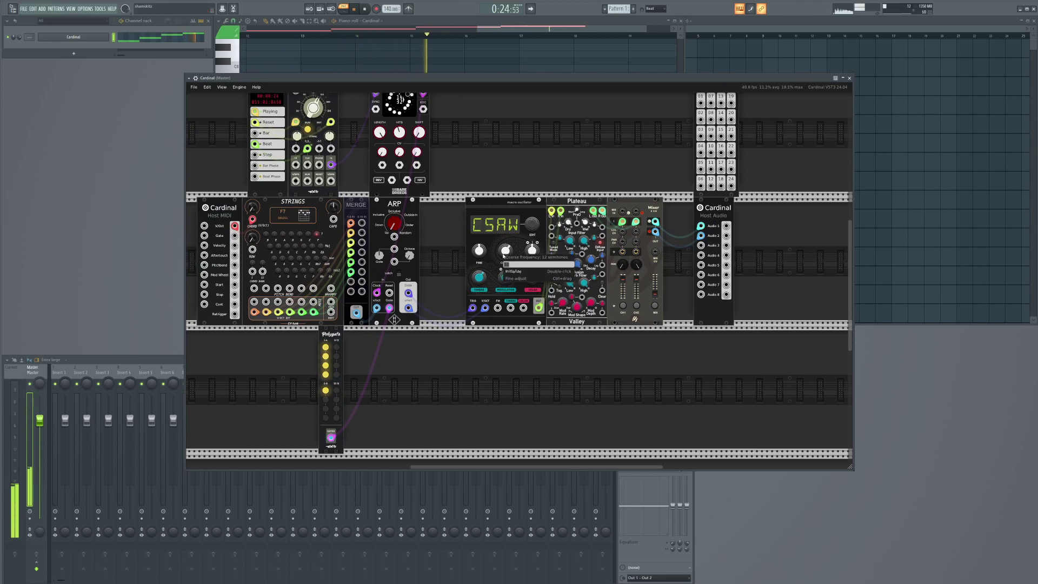
type("24")
key("Return")
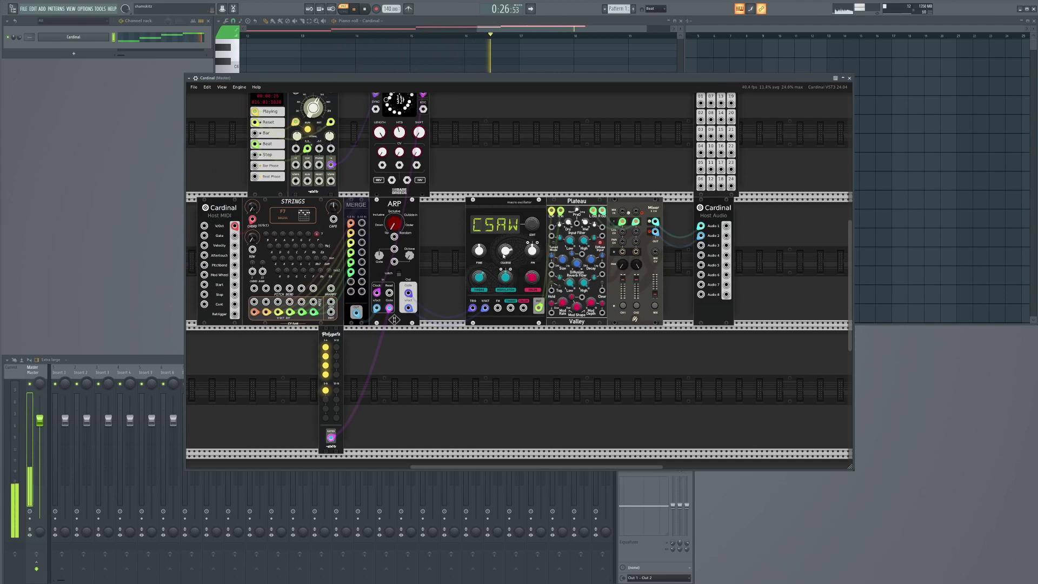
scroll(451, 394, "left", 5)
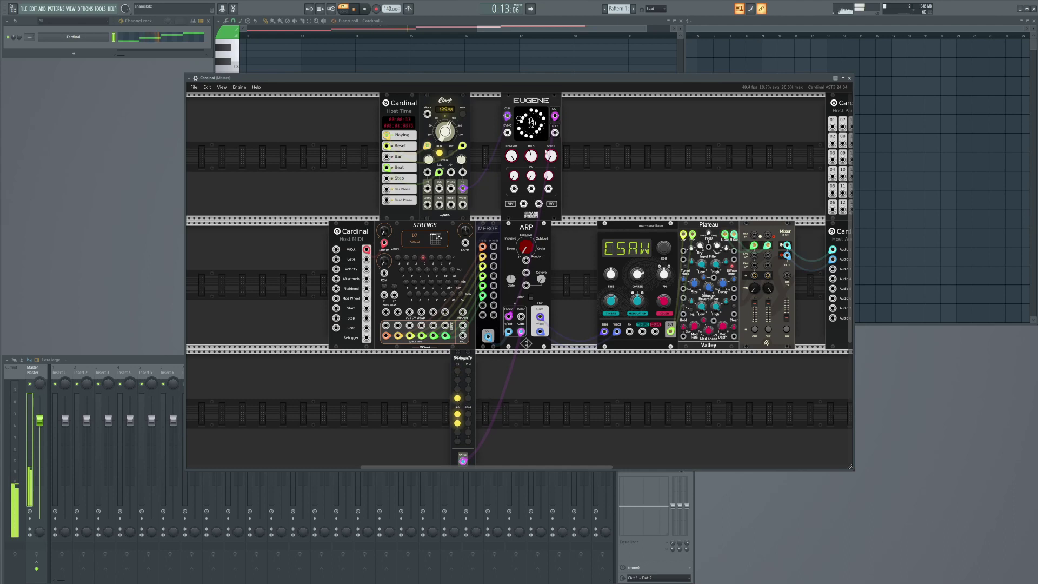
Step: Rework the arpeggio by varying Eugene's Hits, using Polygate gates 1, 4 and 6, and adjusting ARP's Octave
left_click_drag(531, 156, 549, 194)
left_click(457, 371)
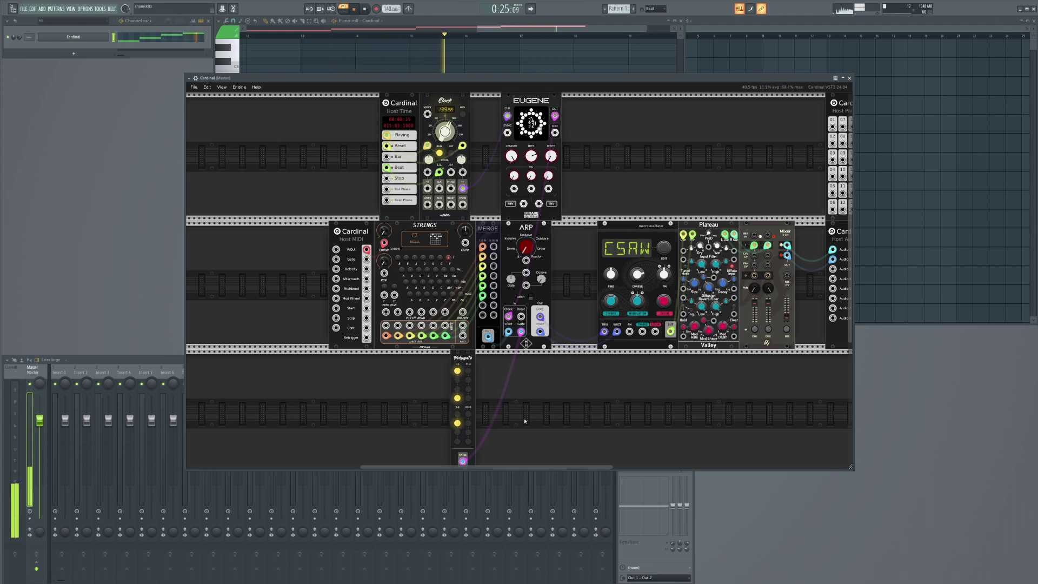
left_click(457, 423)
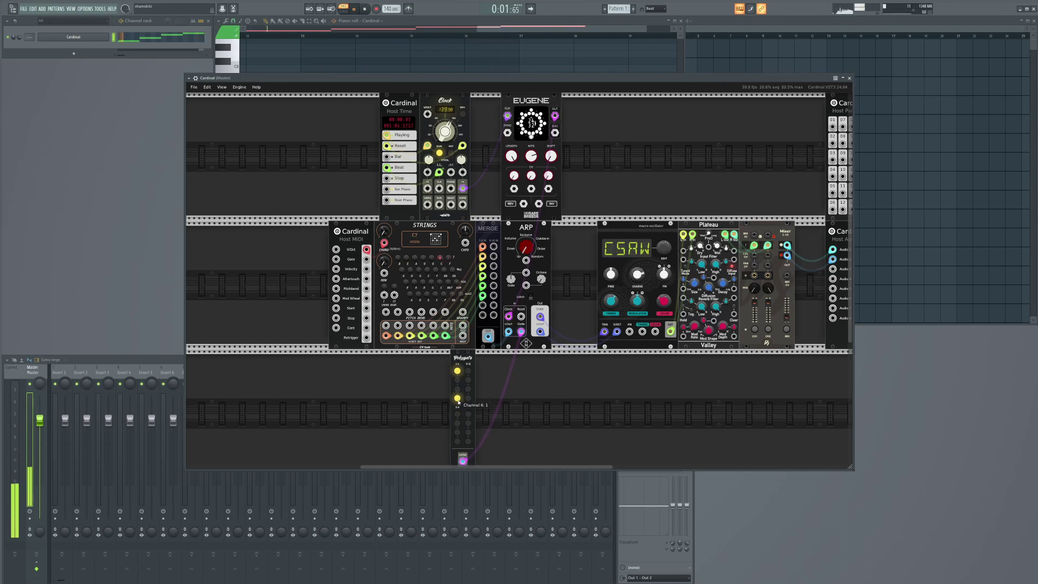
left_click(457, 424)
left_click_drag(541, 279, 541, 273)
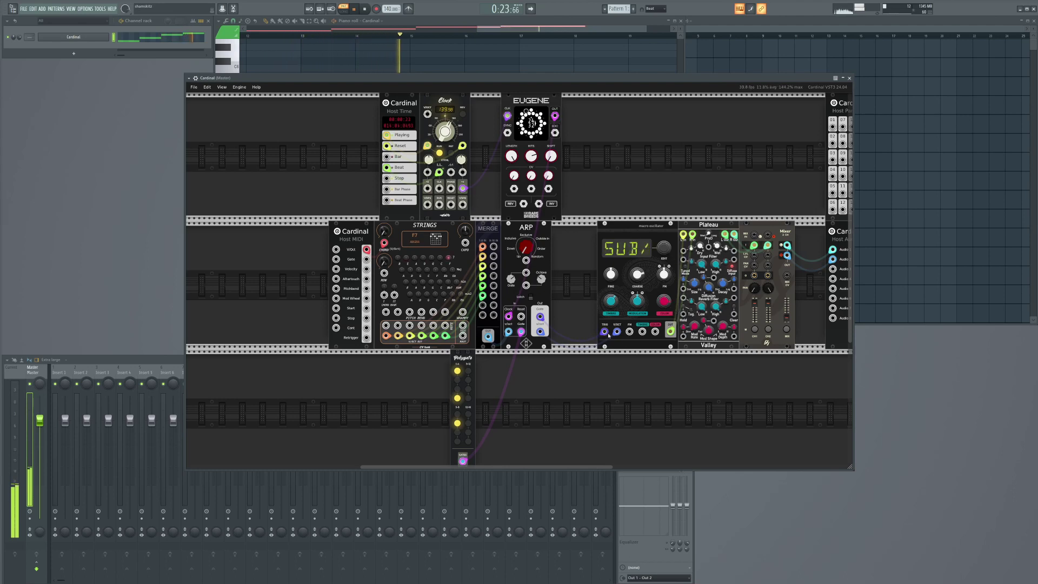
Step: Adjust the Macro Oscillator's Timbre and switch its model to //UU
mouse_move(609, 299)
left_click_drag(608, 299, 610, 149)
mouse_move(668, 306)
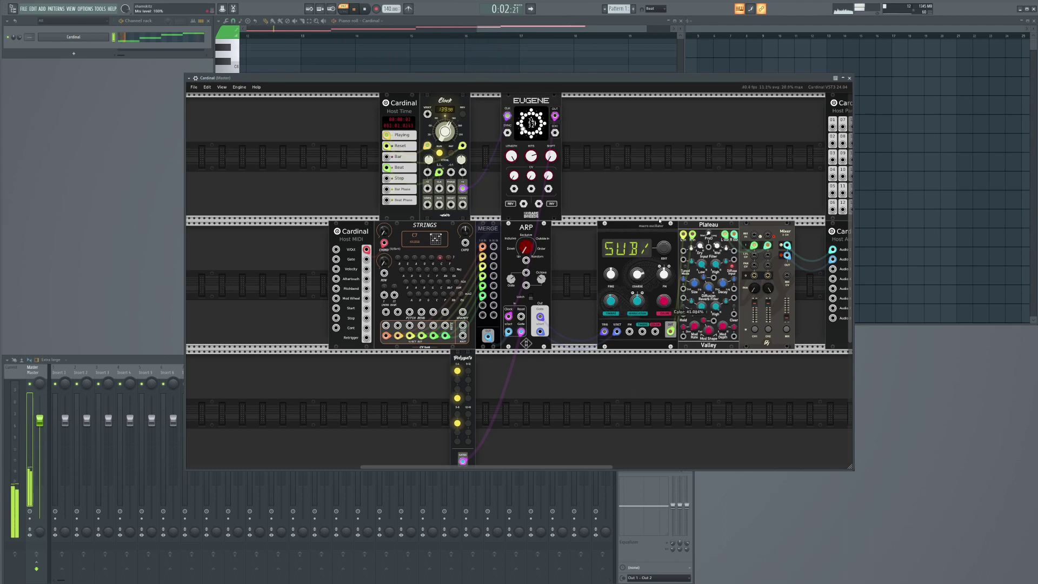
mouse_move(608, 303)
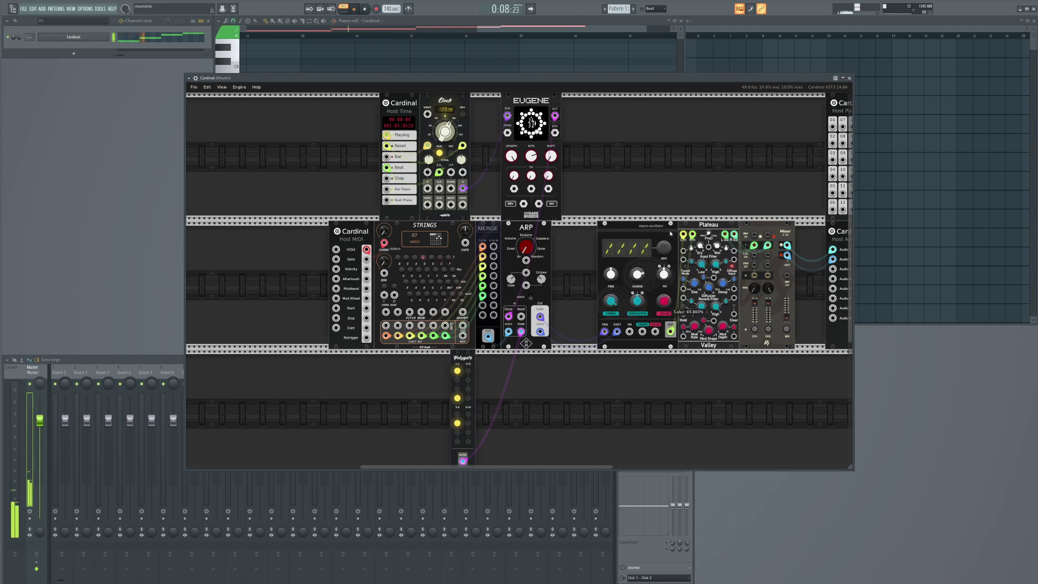
left_click_drag(663, 244, 663, 240)
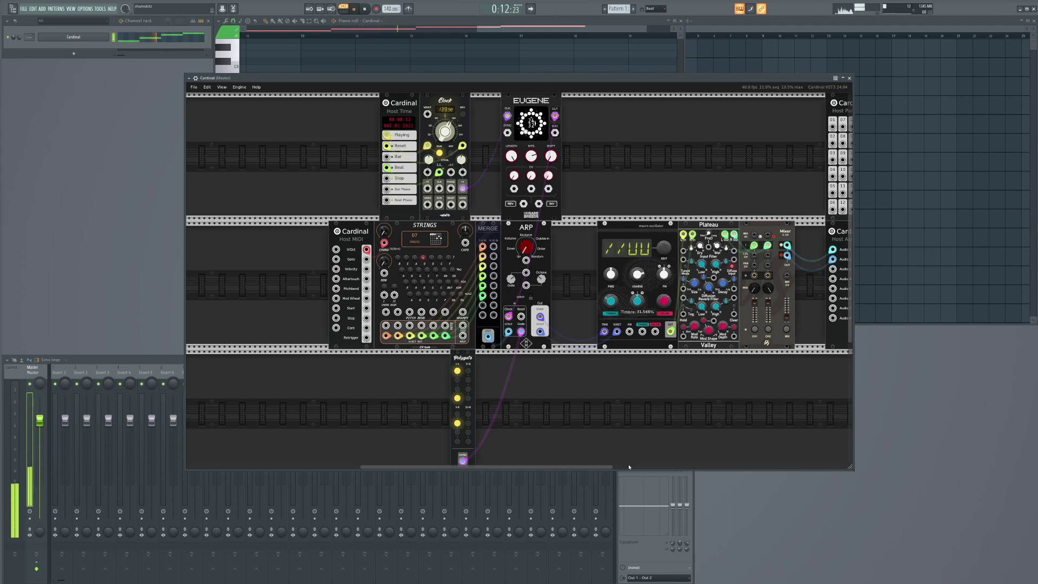
mouse_move(612, 305)
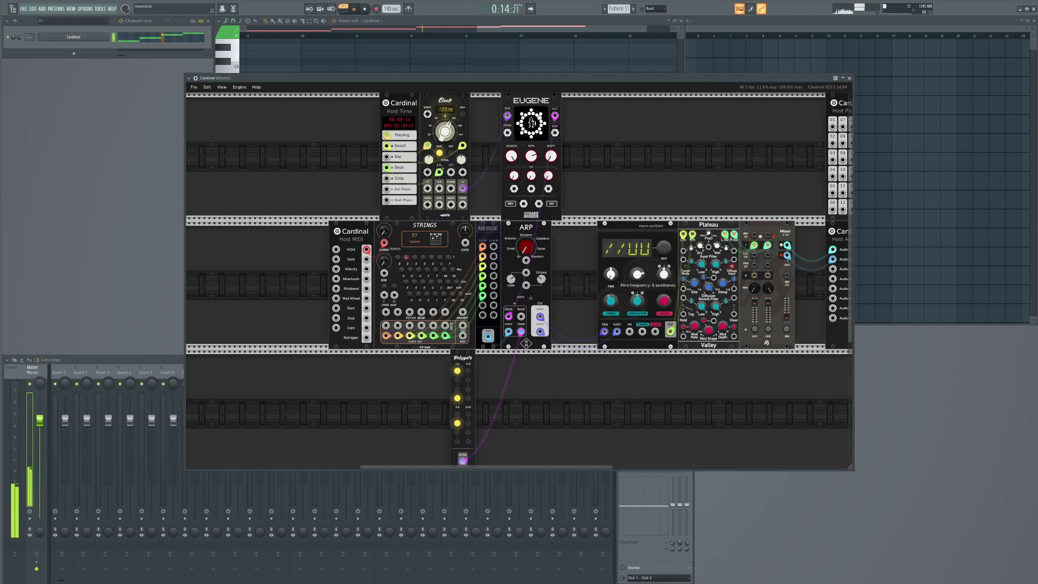
Step: Lower Eugene's Length and vary its Hits amount to change the rhythm pattern
left_click_drag(693, 384, 542, 434)
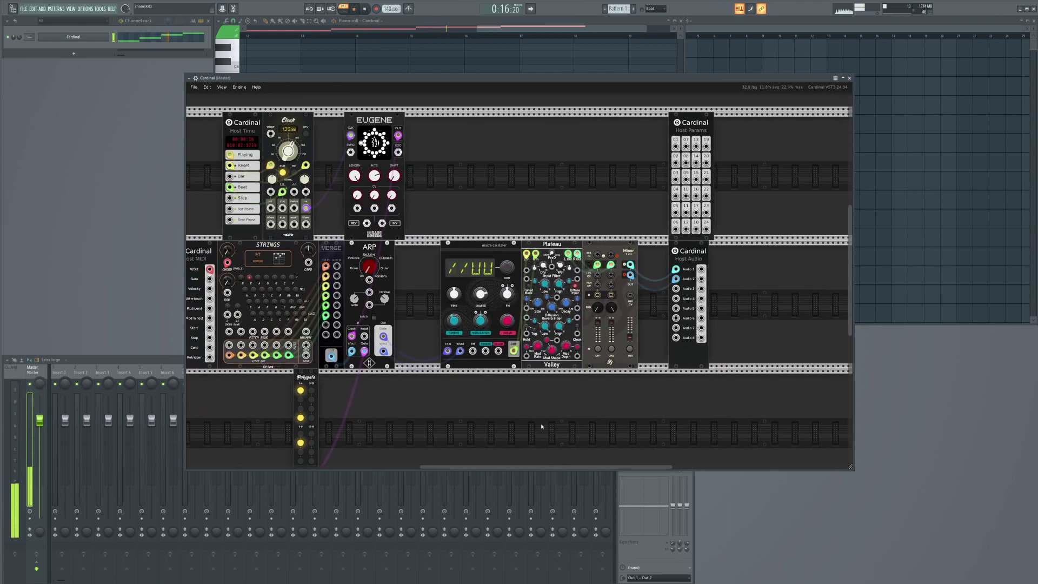
left_click_drag(409, 441, 624, 349)
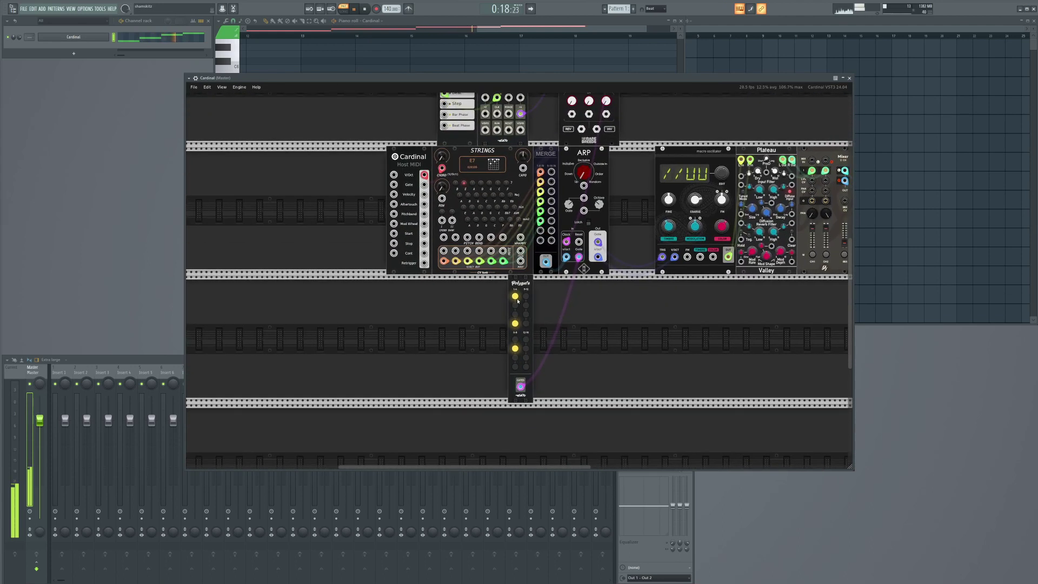
left_click_drag(402, 310, 487, 424)
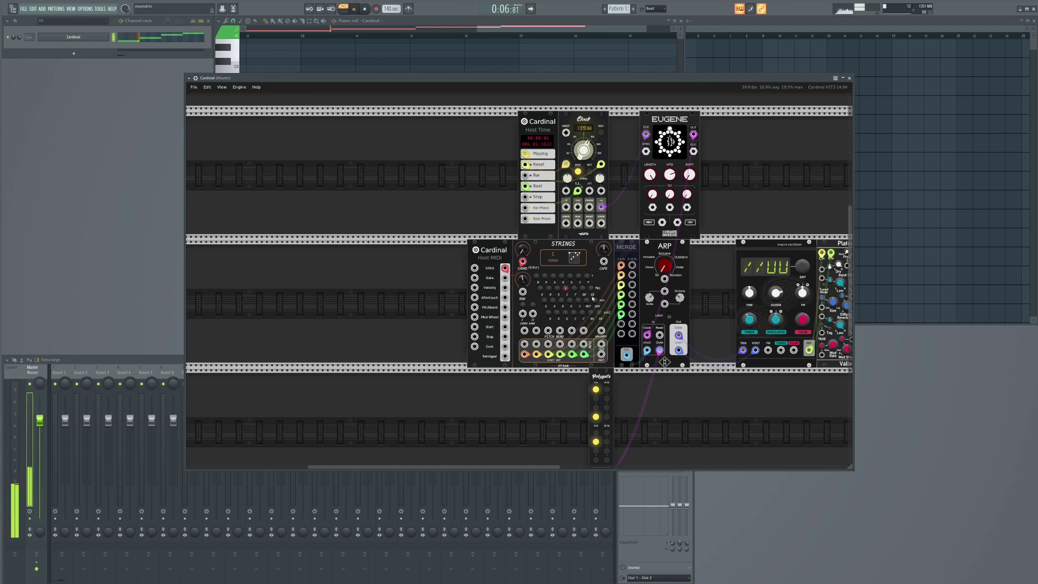
left_click_drag(732, 178, 654, 213)
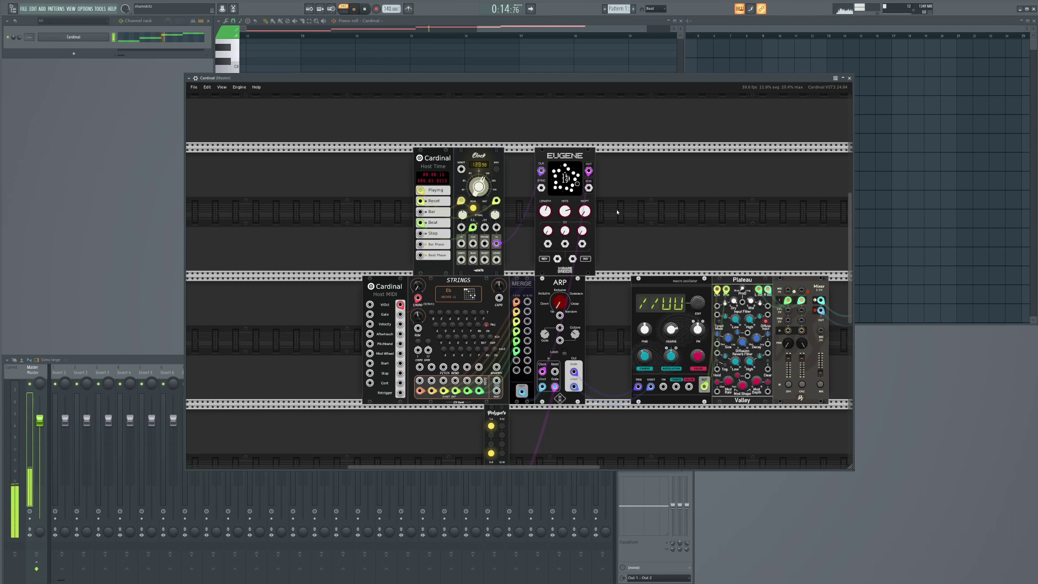
left_click_drag(545, 211, 553, 270)
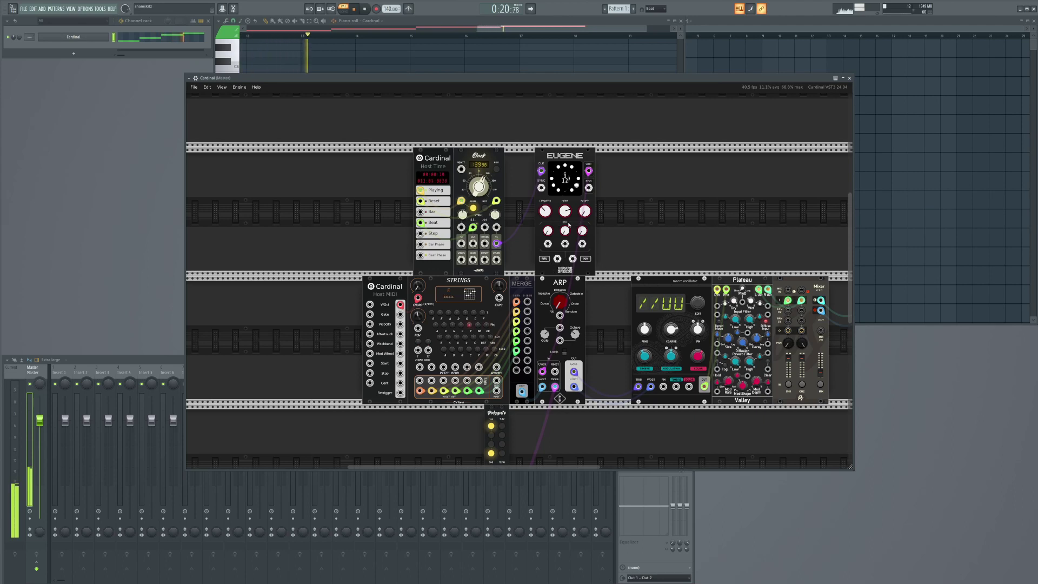
mouse_move(570, 213)
Step: Deactivate gate 1 on Polygate, leaving gates 4 and 6 active, and stop playback
left_click_drag(607, 321, 557, 219)
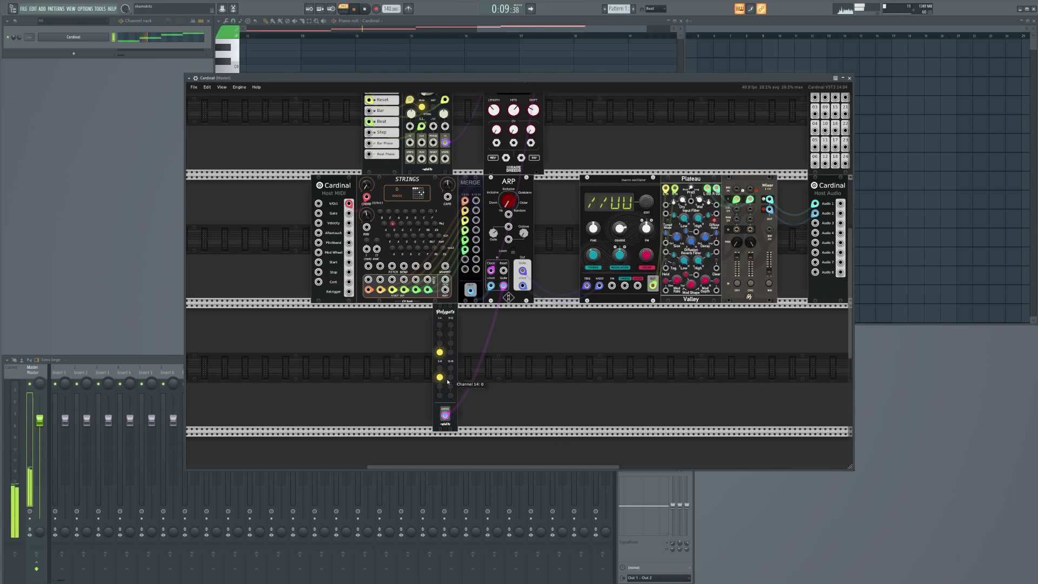
mouse_move(616, 233)
scroll(536, 259, "right", 5)
scroll(535, 259, "up", 2)
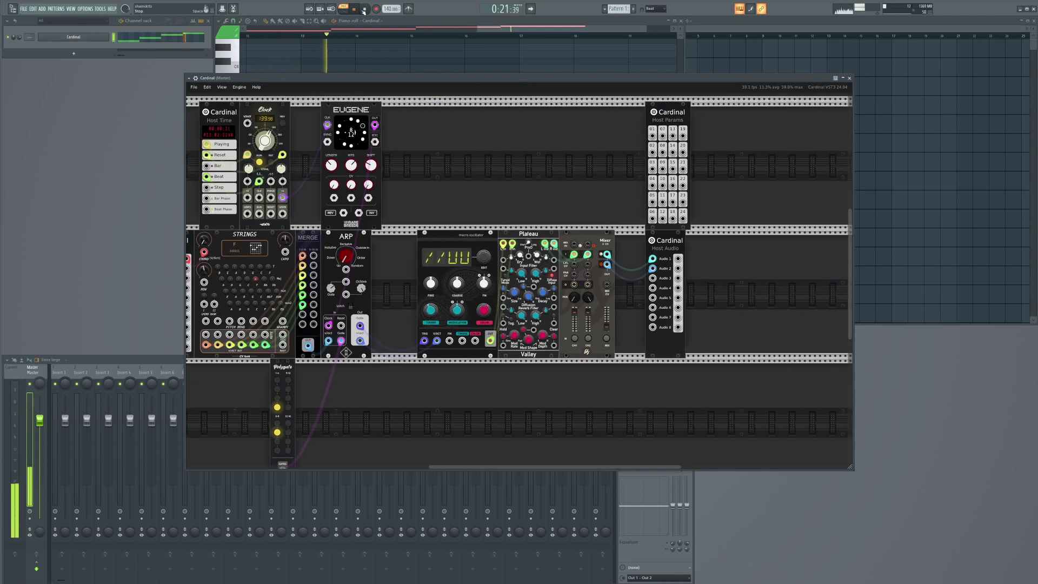
key("space")
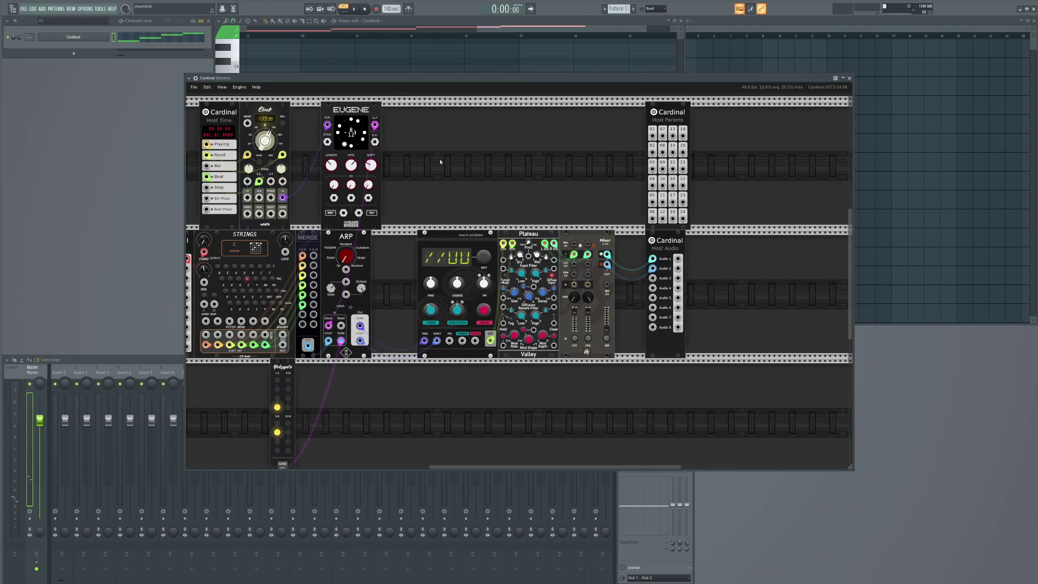
scroll(440, 161, "up", 2)
scroll(440, 161, "left", 2)
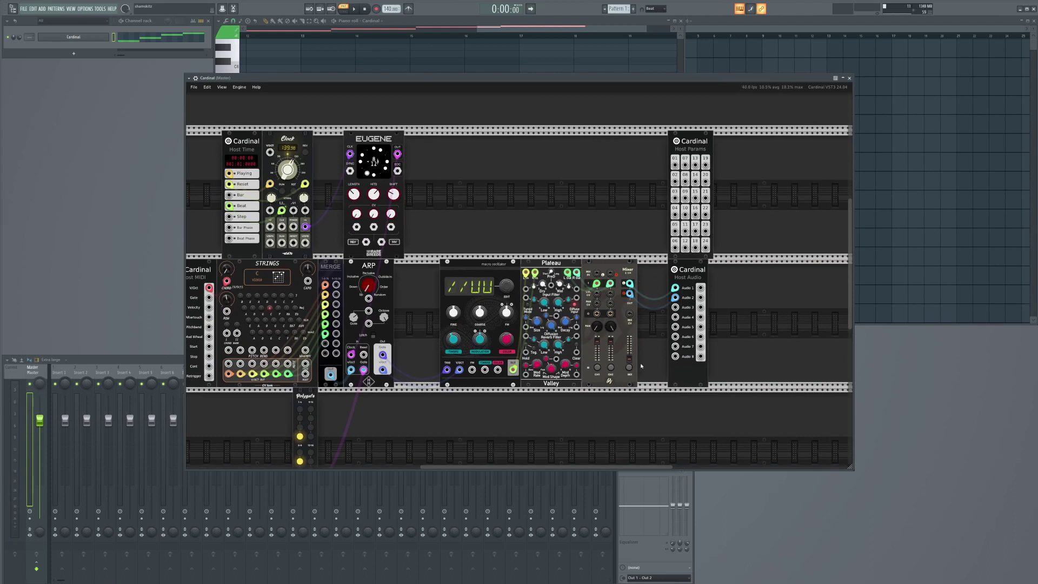
scroll(477, 221, "left", 4)
scroll(483, 189, "right", 4)
scroll(483, 189, "up", 1)
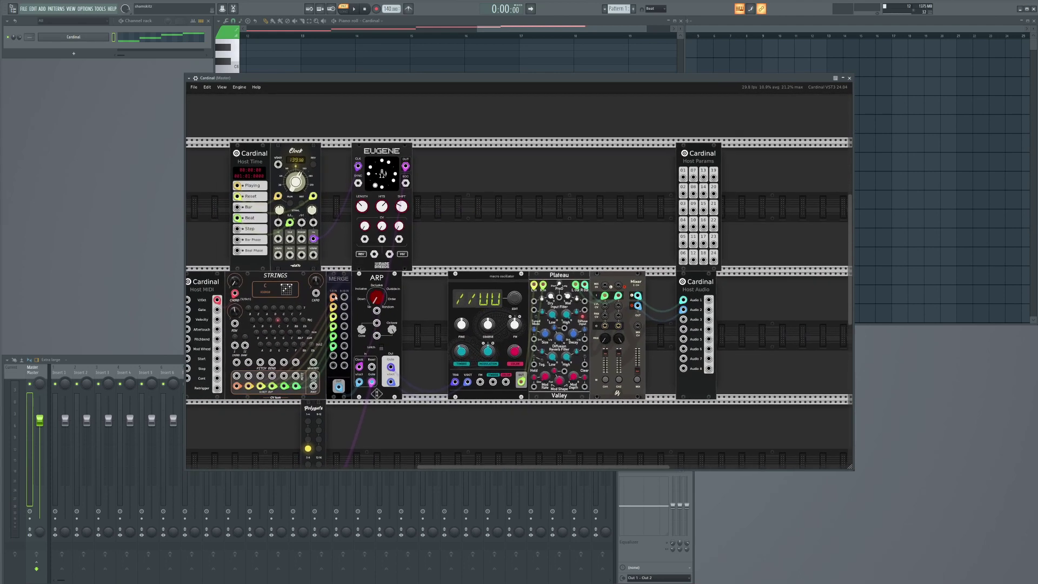
Step: Review the Host MIDI module's options, including the choices for Polyphony channels
scroll(540, 244, "left", 10)
scroll(541, 245, "down", 1)
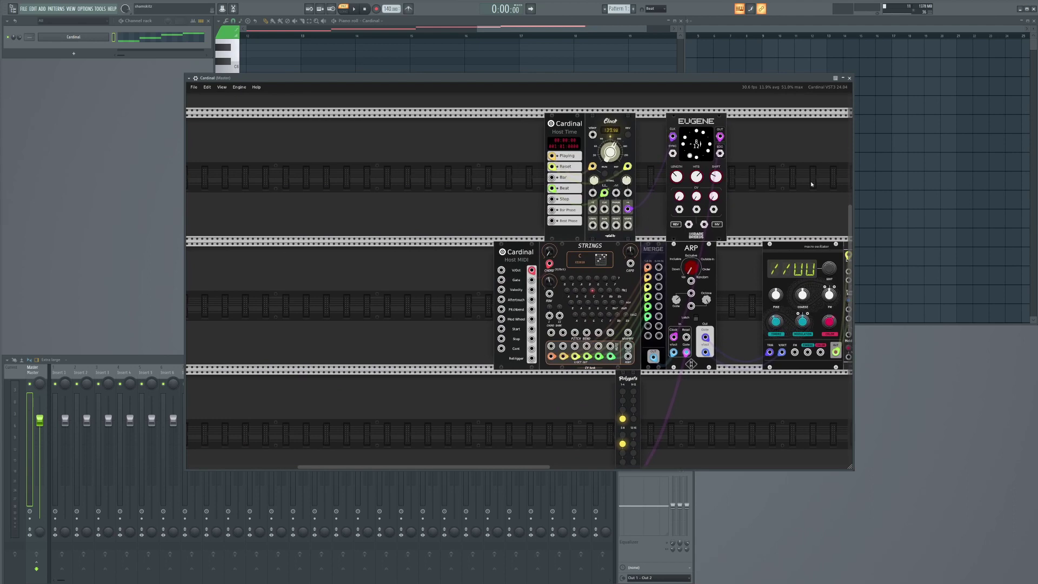
scroll(522, 272, "up", 5)
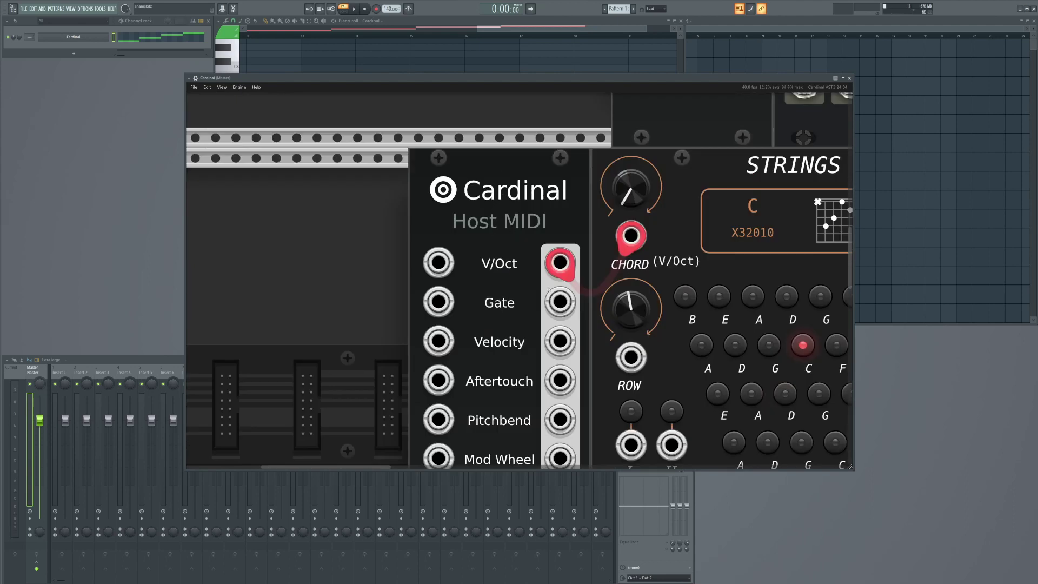
scroll(475, 222, "down", 6)
scroll(511, 242, "up", 4)
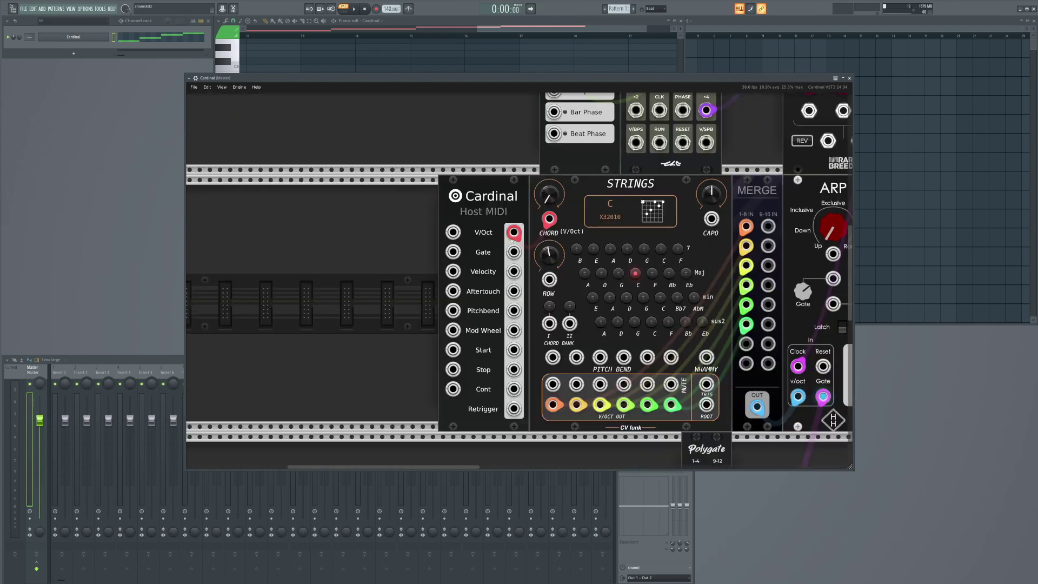
right_click(504, 199)
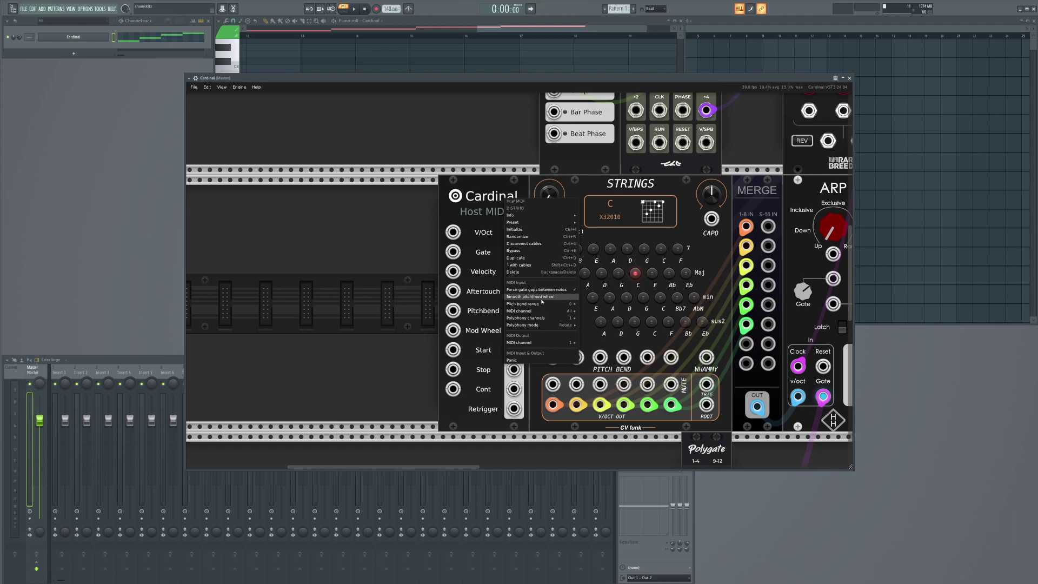
left_click(479, 210)
right_click(481, 207)
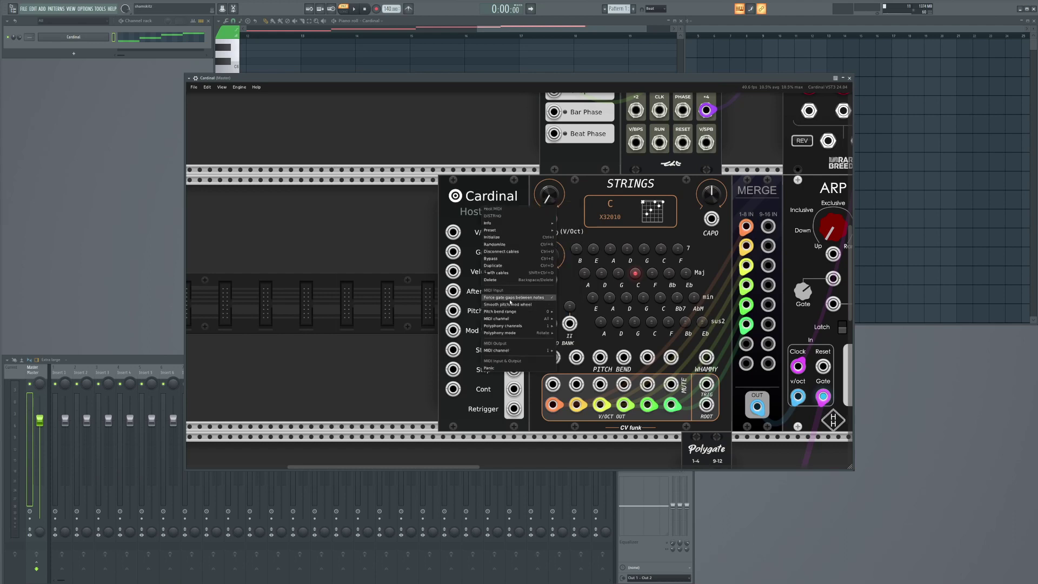
mouse_move(503, 319)
mouse_move(492, 325)
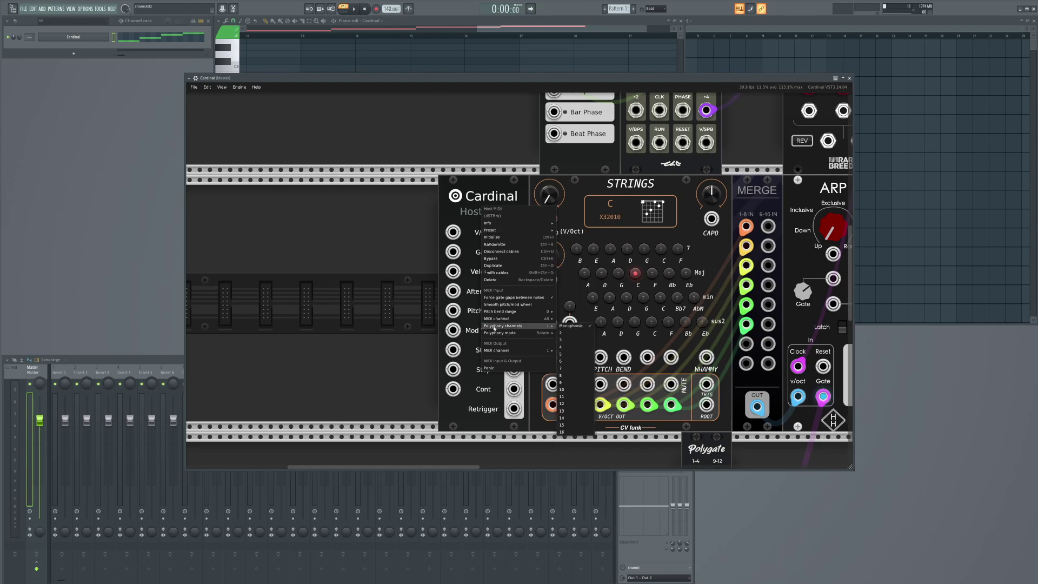
left_click(651, 187)
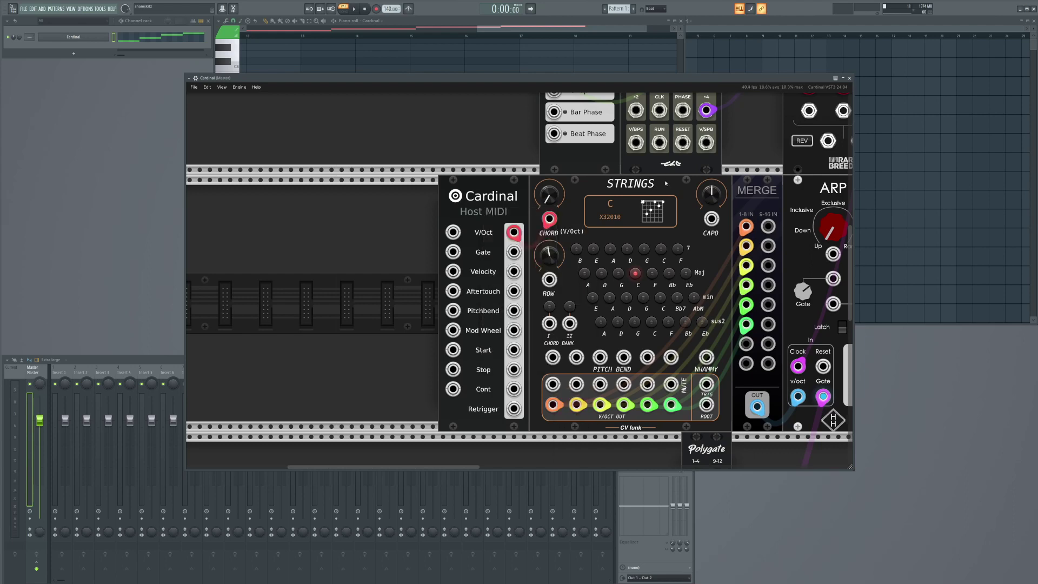
Step: Move Host MIDI away from STRINGS and remove the cable between its V/Oct output and the CHORD input
scroll(665, 184, "down", 1)
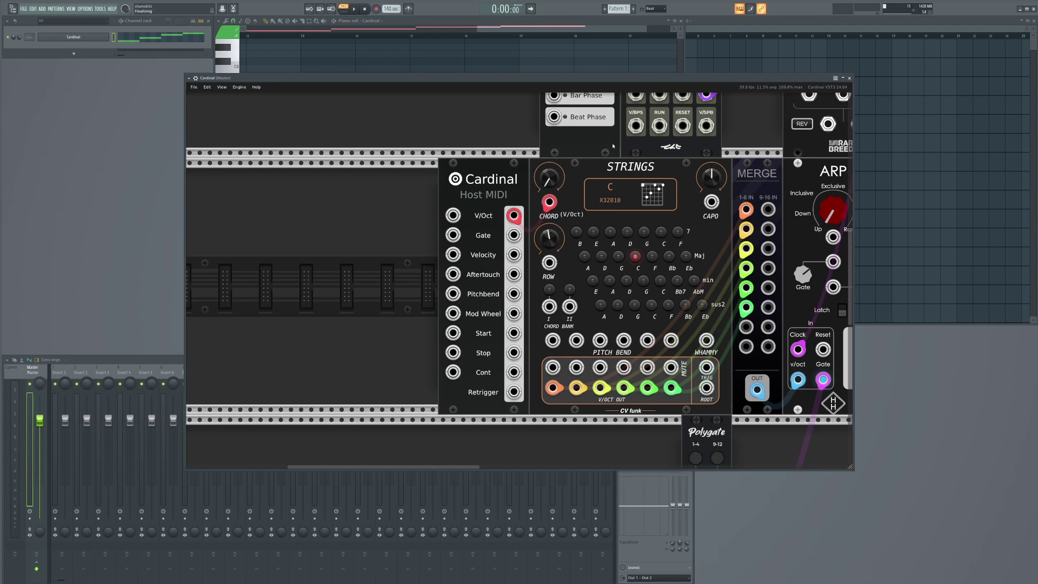
left_click_drag(477, 188, 389, 192)
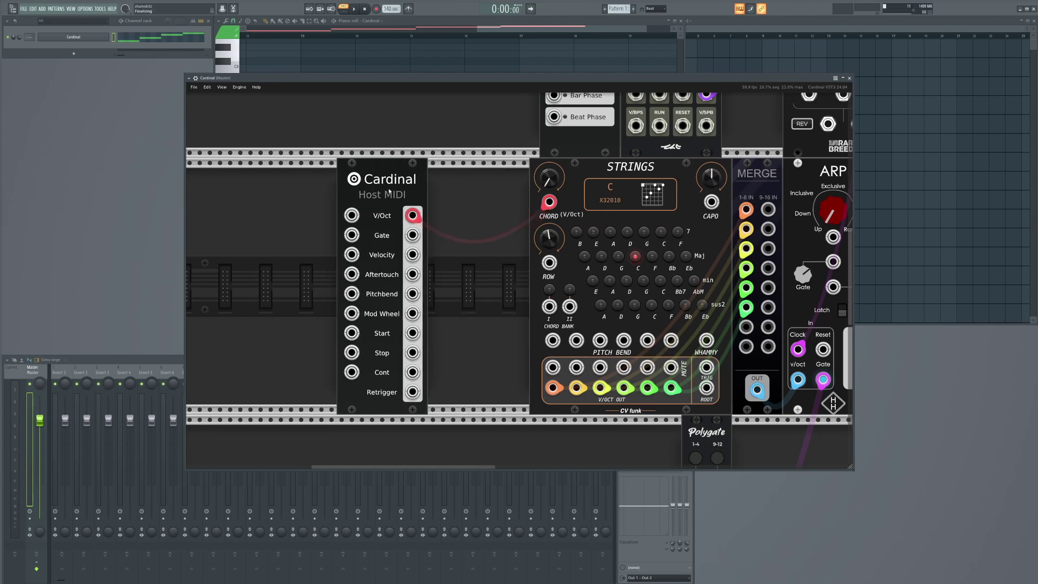
left_click_drag(548, 202, 501, 196)
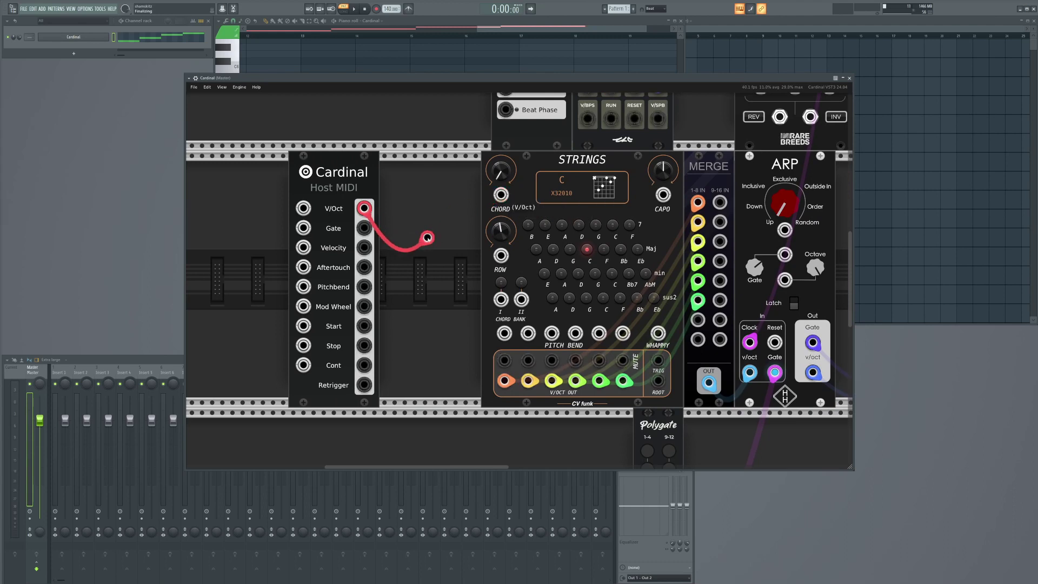
Step: Unplug MERGE's cable from ARP's v/oct input and move STRINGS and MERGE together to the row below
scroll(495, 280, "down", 4)
scroll(495, 279, "right", 6)
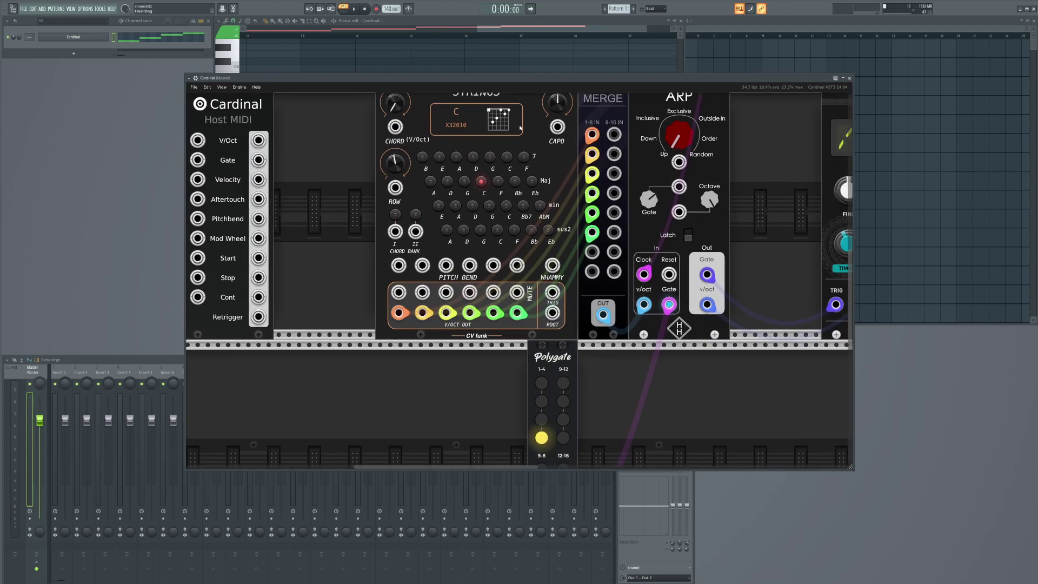
left_click_drag(644, 305, 621, 334)
left_click_drag(351, 262, 184, 469)
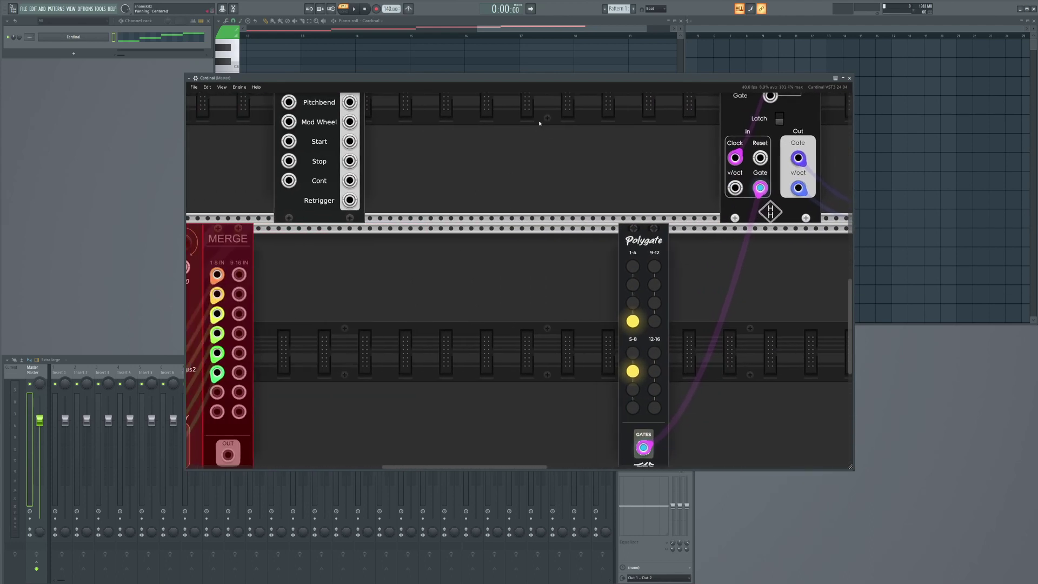
Step: Remove the cable between Polygate's Gates output and ARP's Gate input
scroll(496, 238, "down", 2)
scroll(534, 297, "up", 2)
mouse_move(517, 258)
left_mouse_down()
mouse_move(487, 257)
mouse_move(506, 258)
left_mouse_up()
scroll(597, 336, "up", 3)
scroll(598, 337, "right", 1)
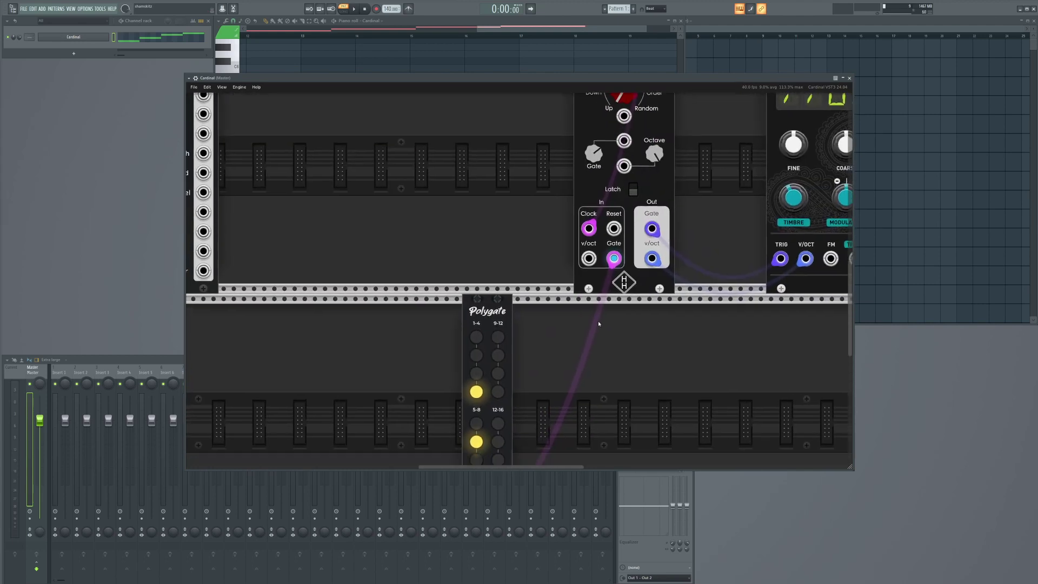
left_click_drag(597, 336, 606, 294)
left_click_drag(620, 226, 573, 237)
left_click_drag(474, 217, 599, 284)
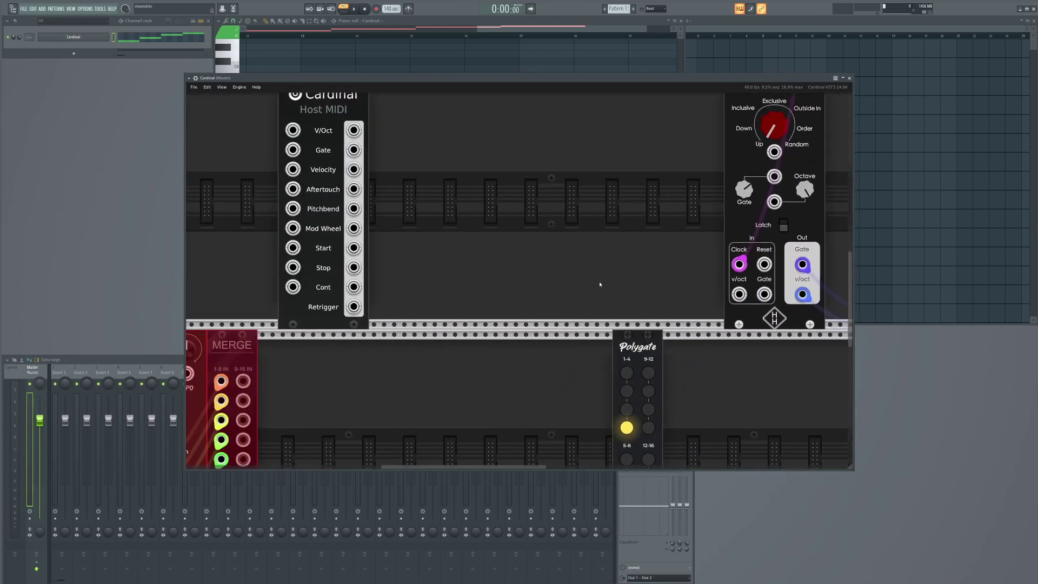
Step: Move Polygate beside MERGE and connect Host MIDI's V/Oct and Gate outputs to ARP's v/oct and Gate inputs
left_click_drag(638, 351, 281, 351)
scroll(312, 206, "up", 3)
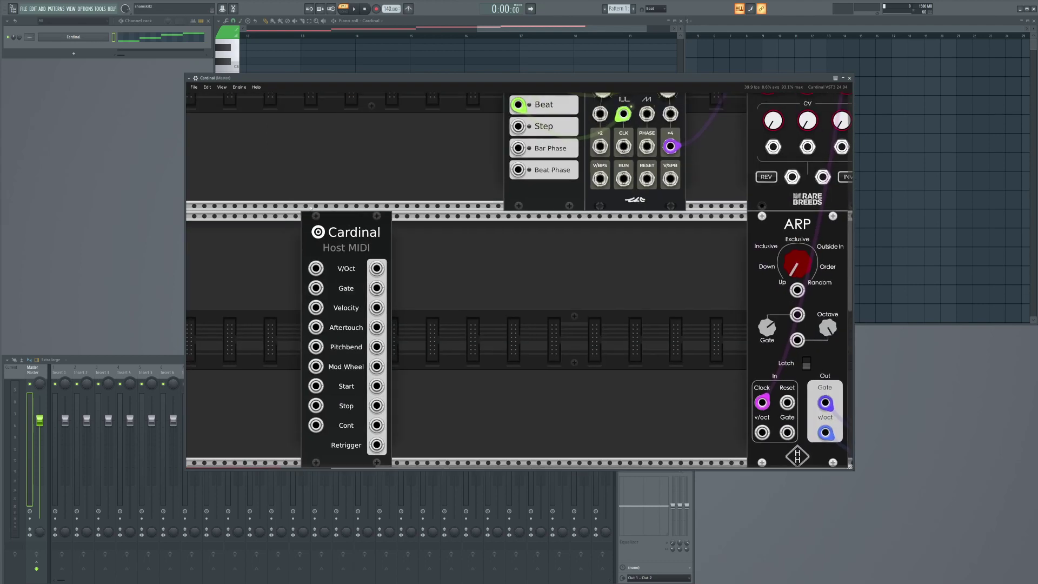
left_click_drag(377, 268, 763, 434)
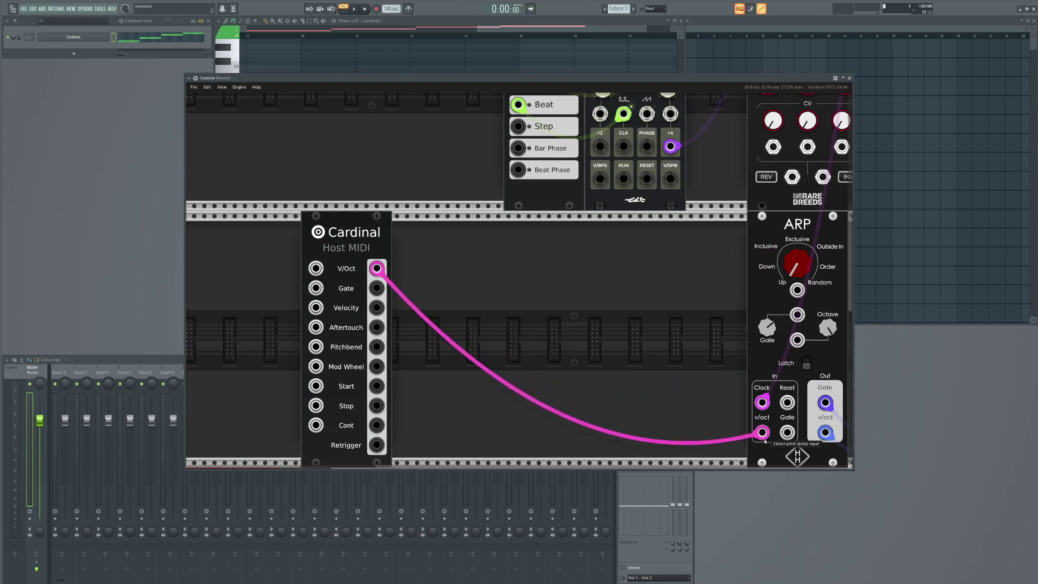
left_click_drag(377, 288, 787, 432)
Step: Set Host MIDI's Polyphony channels to 4
left_click_drag(355, 237, 451, 267)
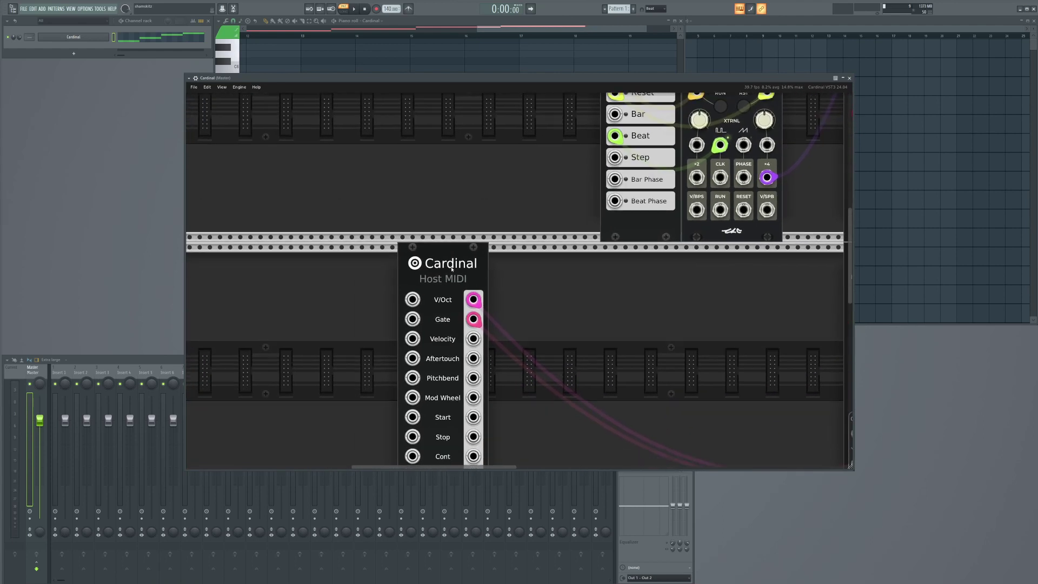
right_click(462, 280)
mouse_move(513, 395)
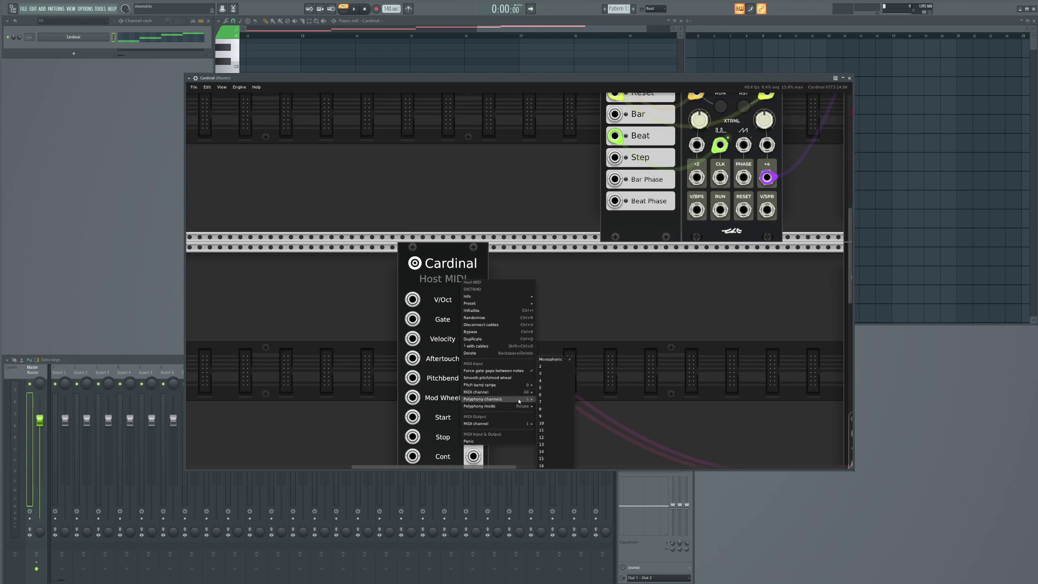
left_click(543, 382)
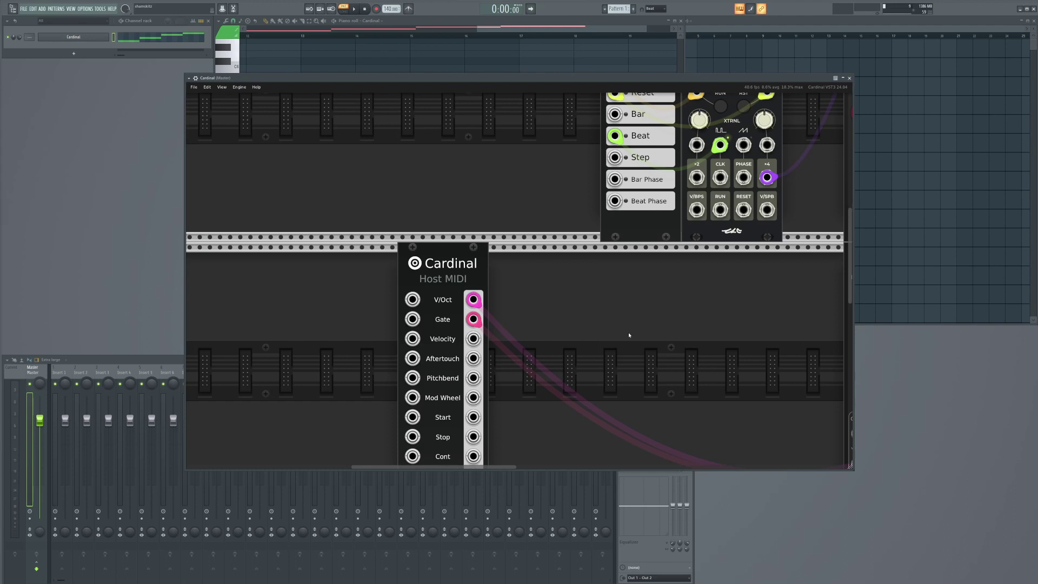
Step: Stack two higher copies of the four Cardinal piano roll notes to form three-note chords, and briefly play the pattern
scroll(628, 335, "down", 3)
left_click(165, 37)
scroll(301, 161, "down", 2)
left_click_drag(555, 95, 241, 209)
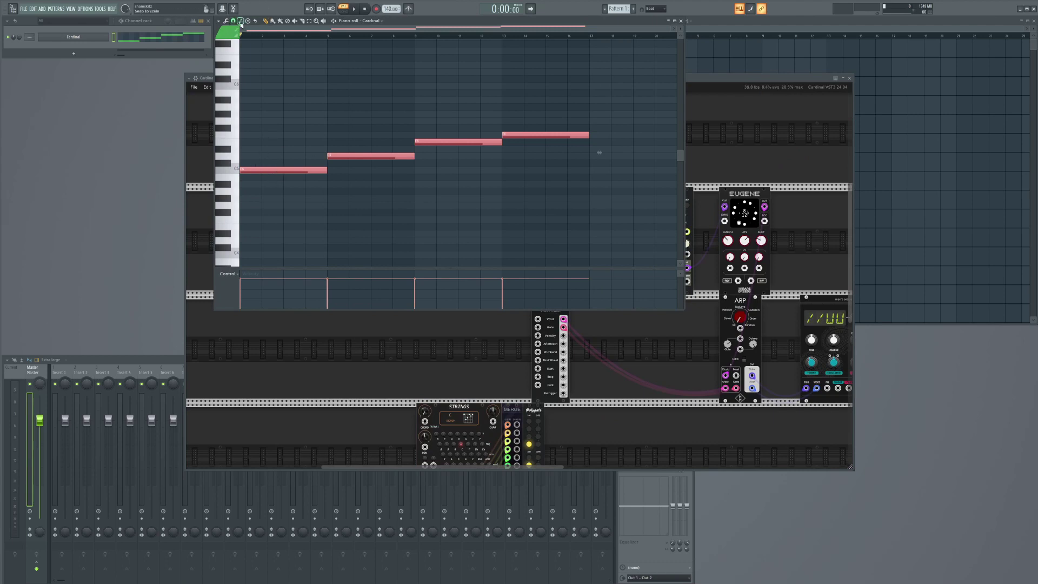
left_click_drag(252, 169, 241, 128)
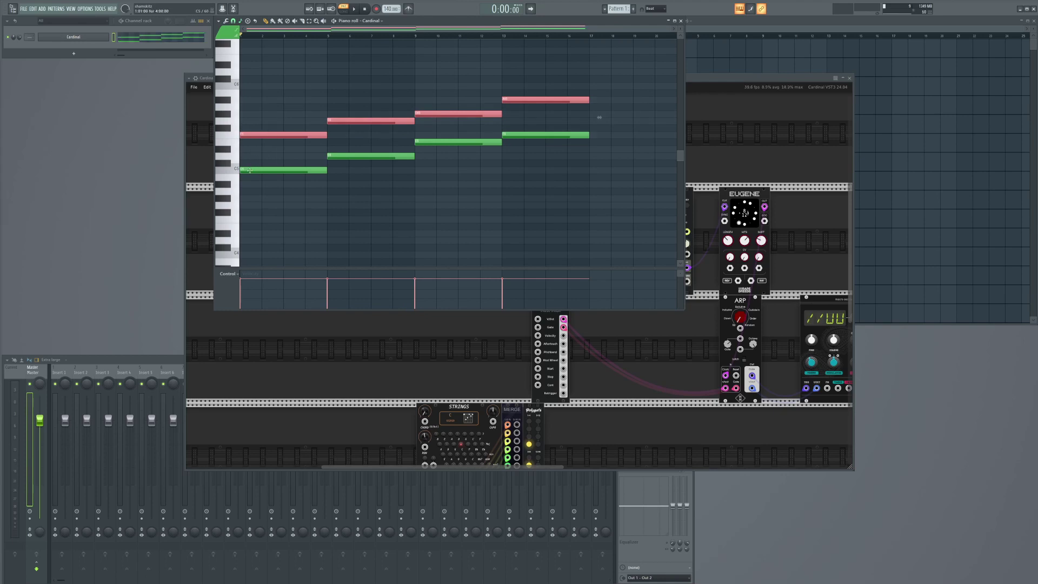
left_click_drag(255, 148, 272, 111)
key("ctrl+d")
key("space")
key("space")
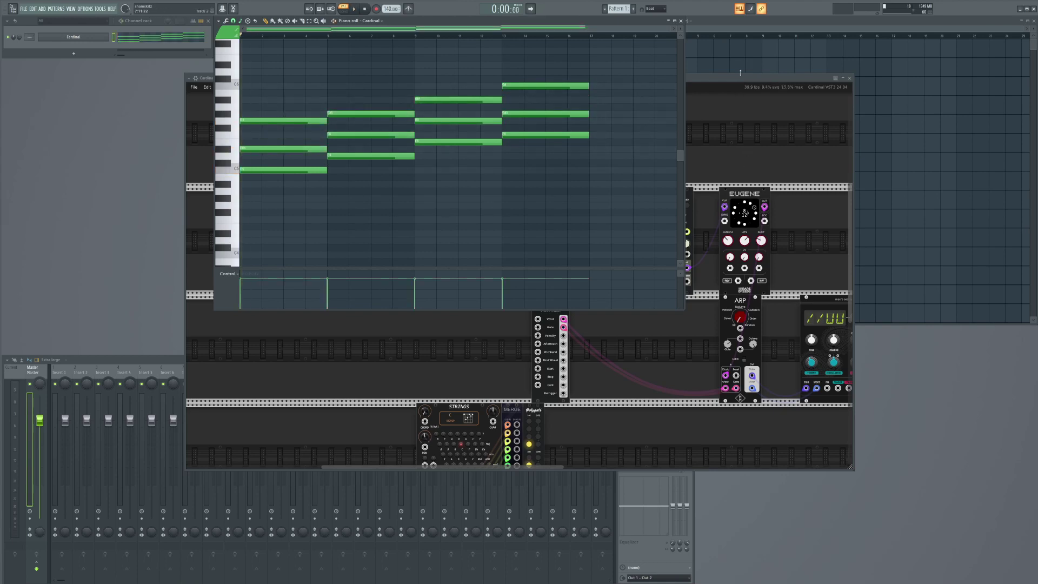
Step: Play the pattern and raise the mixer module's Mix Gain to 5.8%
left_click(747, 78)
key("space")
left_click_drag(810, 240, 437, 143)
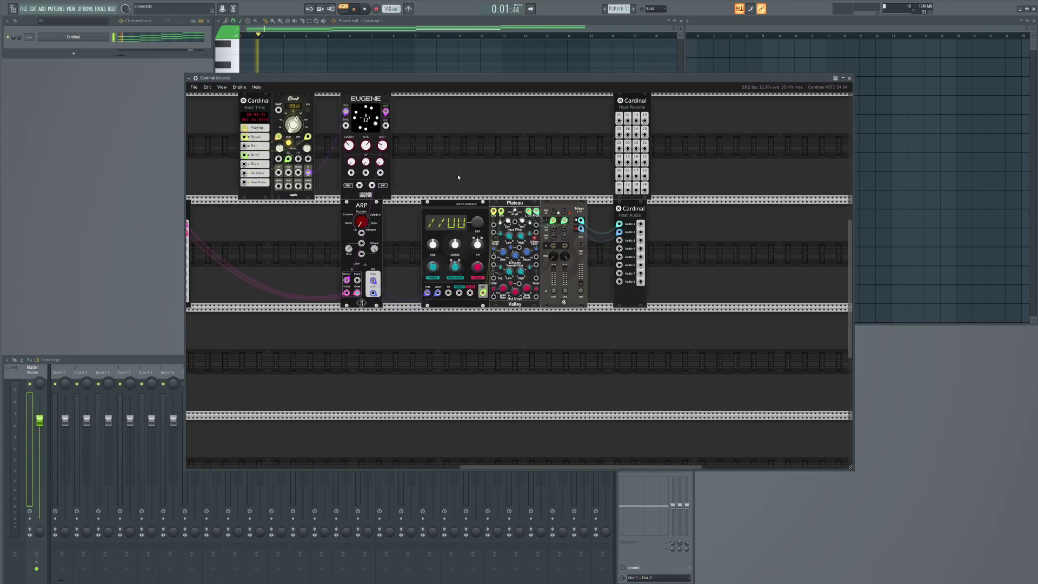
left_click_drag(581, 283, 582, 275)
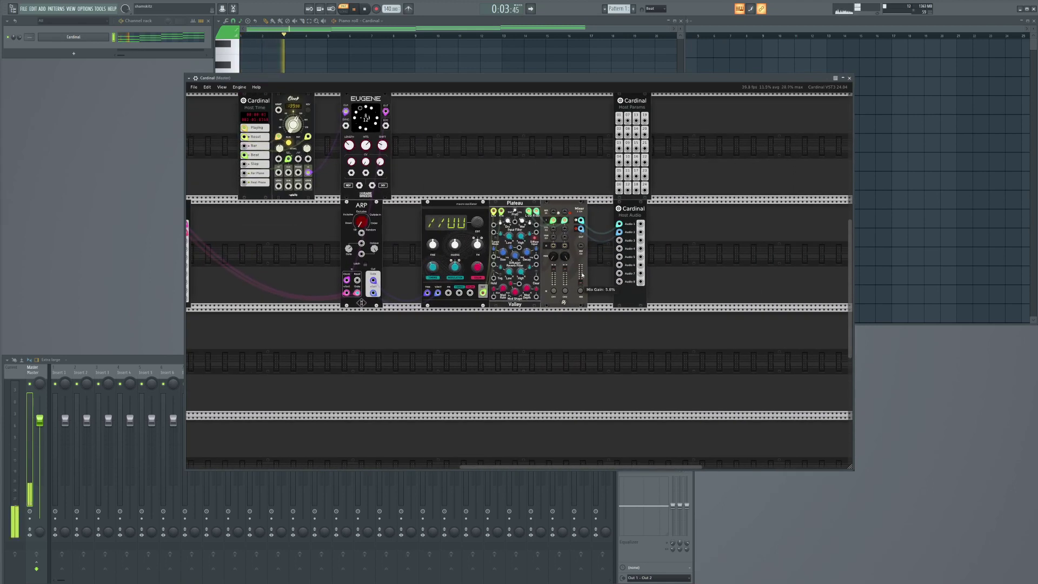
left_click_drag(576, 176, 652, 200)
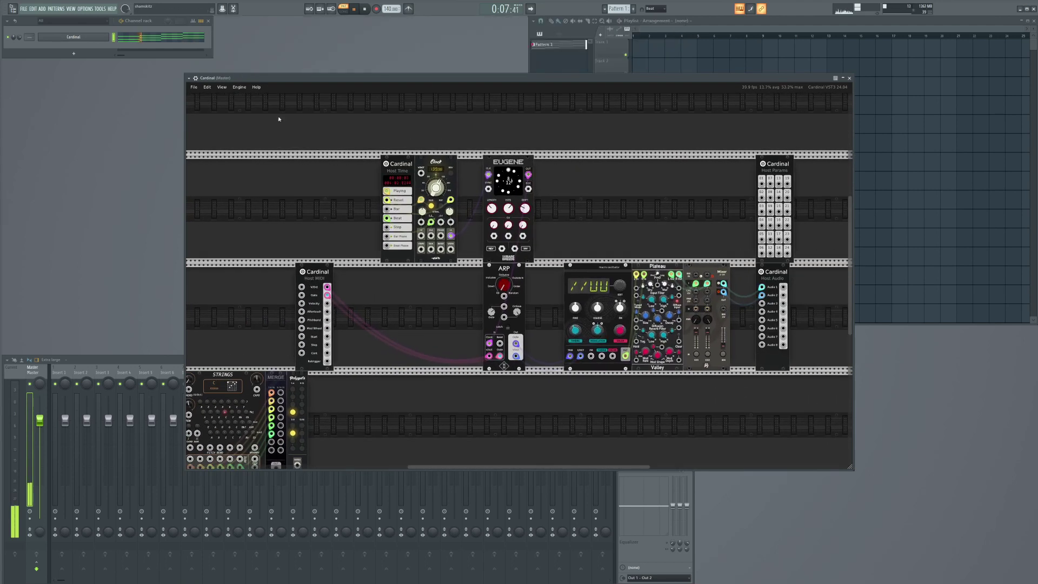
Step: Shorten the third chord's highest note to one bar and its middle note to two bars
left_click(173, 38)
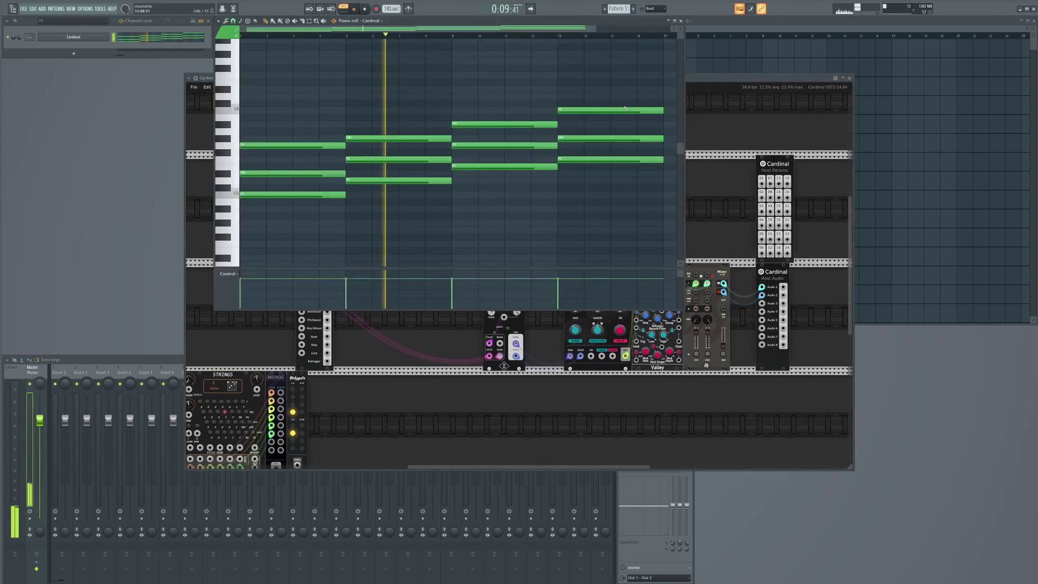
left_click_drag(524, 126, 471, 126)
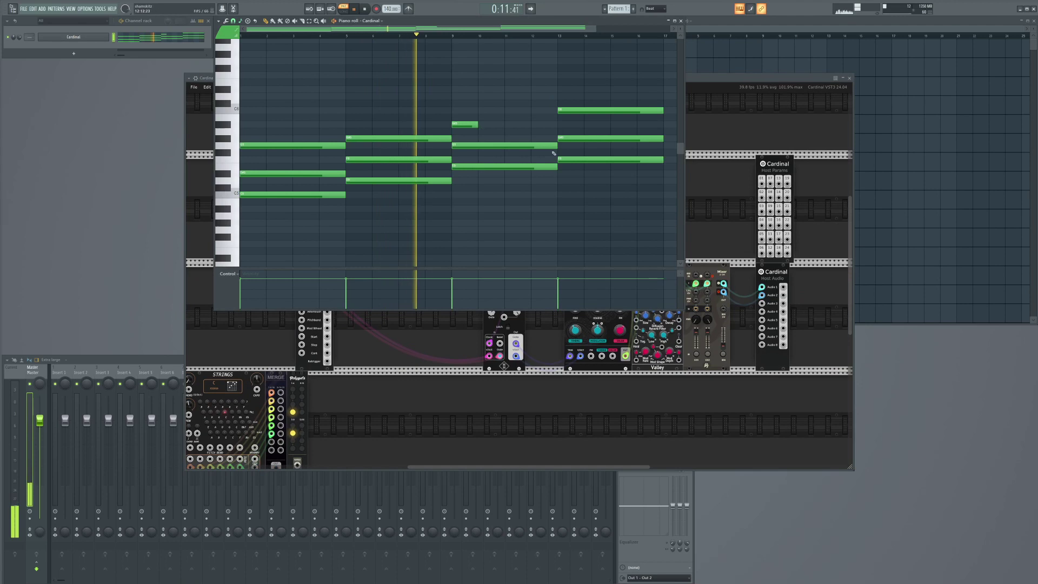
left_click_drag(556, 146, 504, 148)
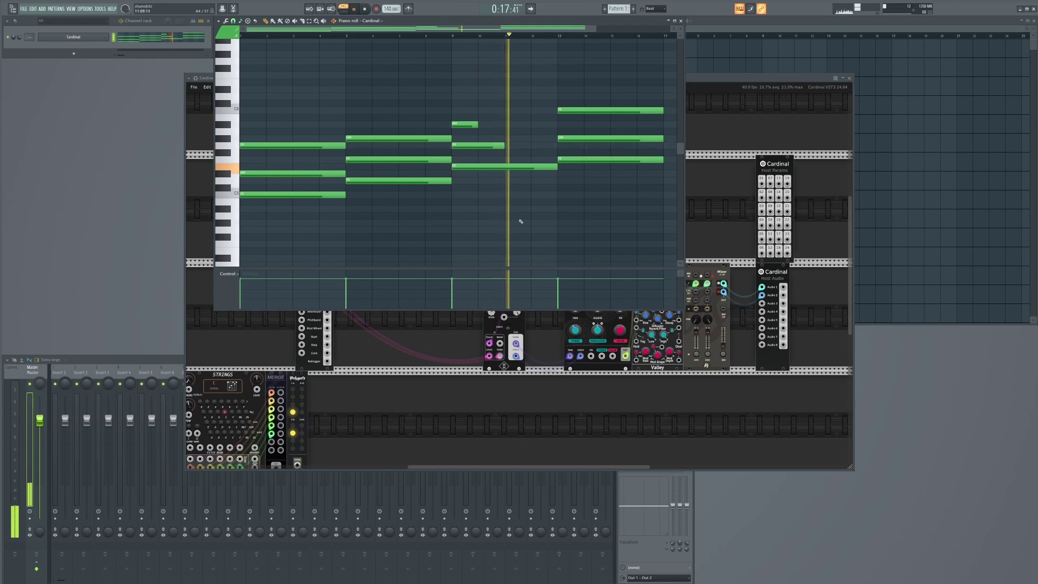
left_click(546, 337)
left_click_drag(517, 314, 517, 312)
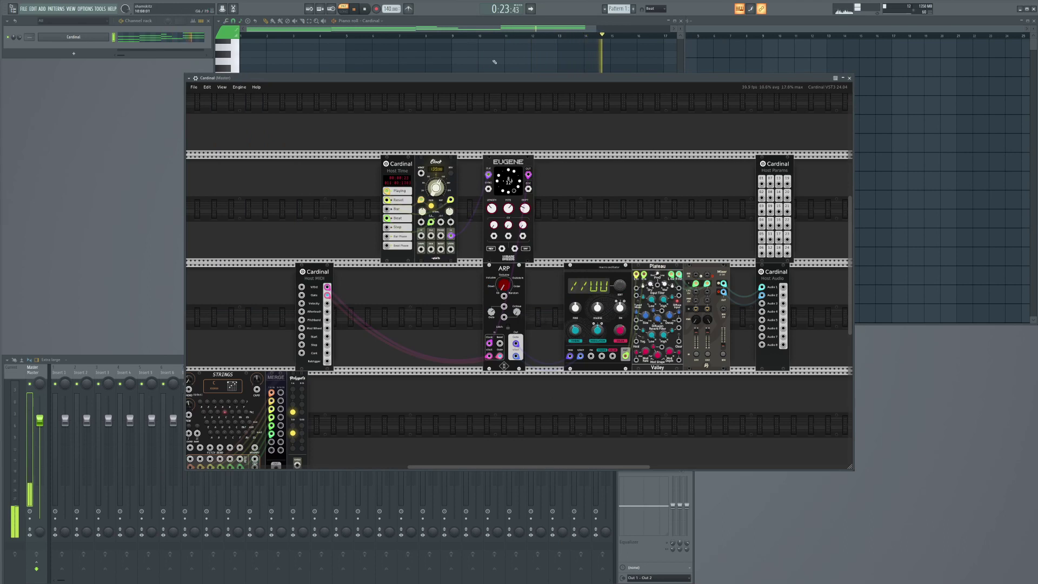
Step: Shorten the second chord's lowest note to one bar and its middle note to two bars, and stop playback after listening
left_click(503, 59)
left_click_drag(611, 70, 543, 81)
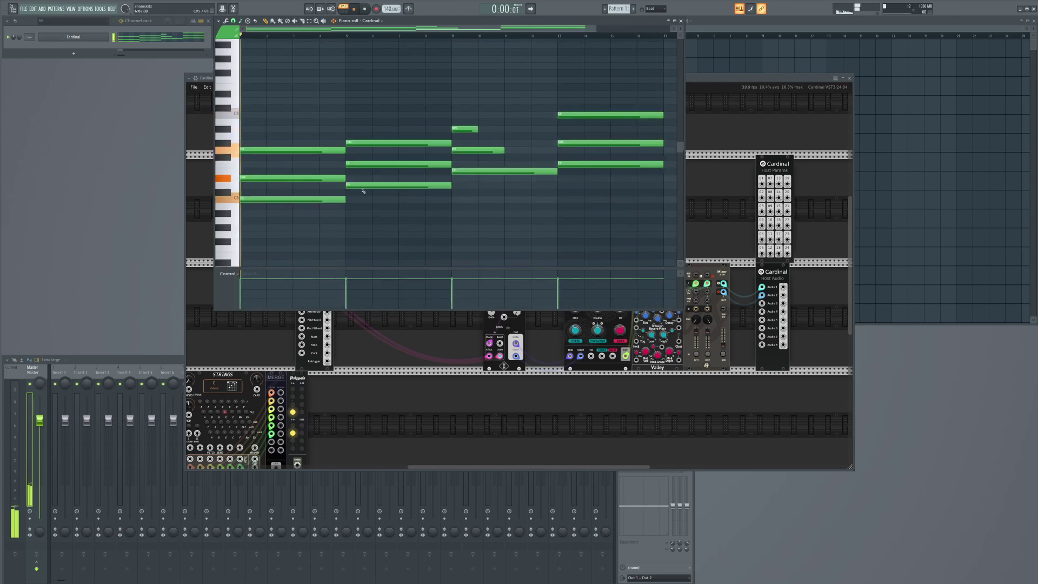
left_click_drag(452, 186, 372, 187)
left_click(453, 164)
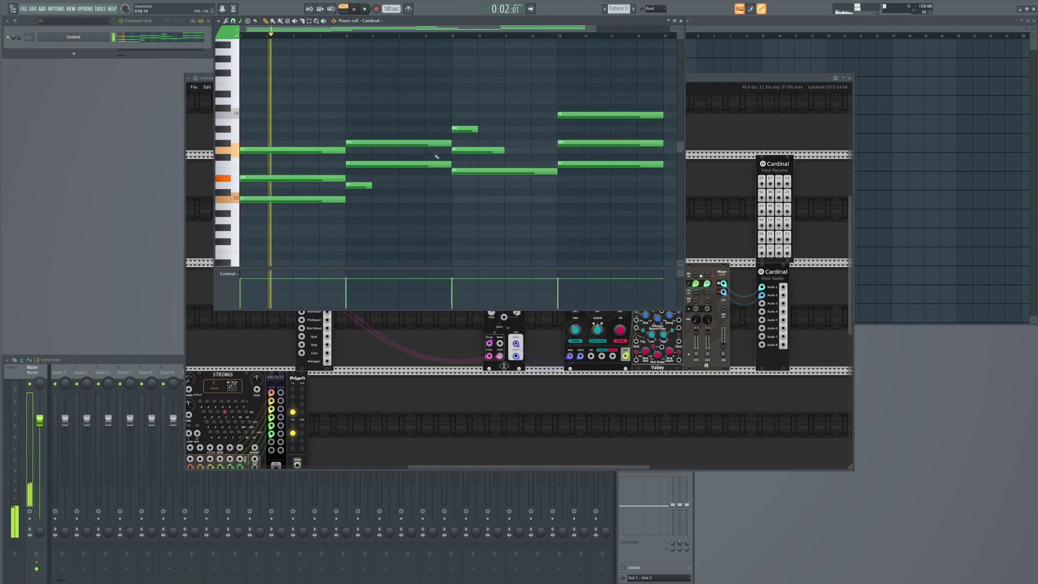
right_click(453, 164)
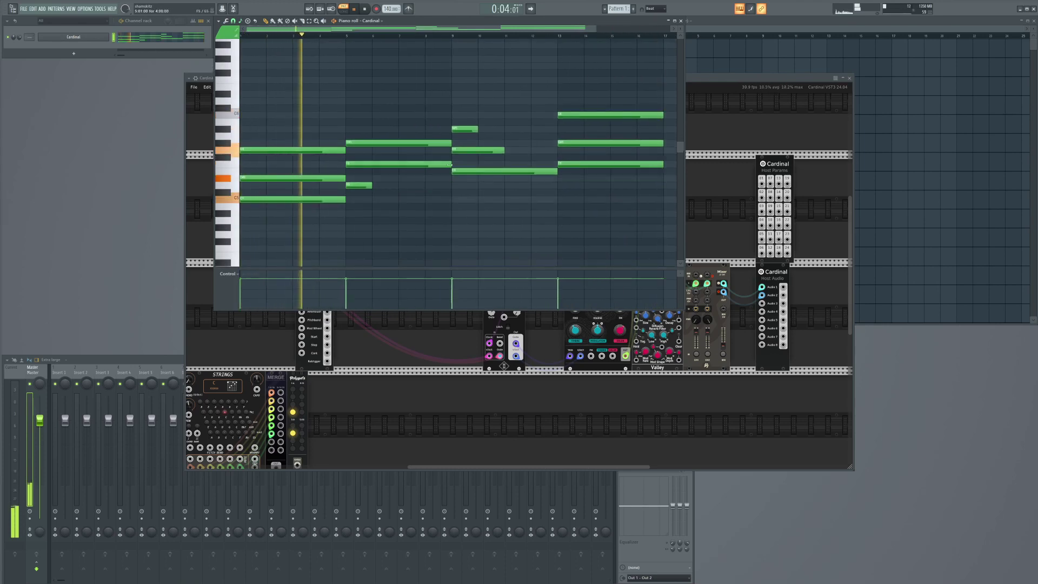
left_click_drag(450, 163, 398, 164)
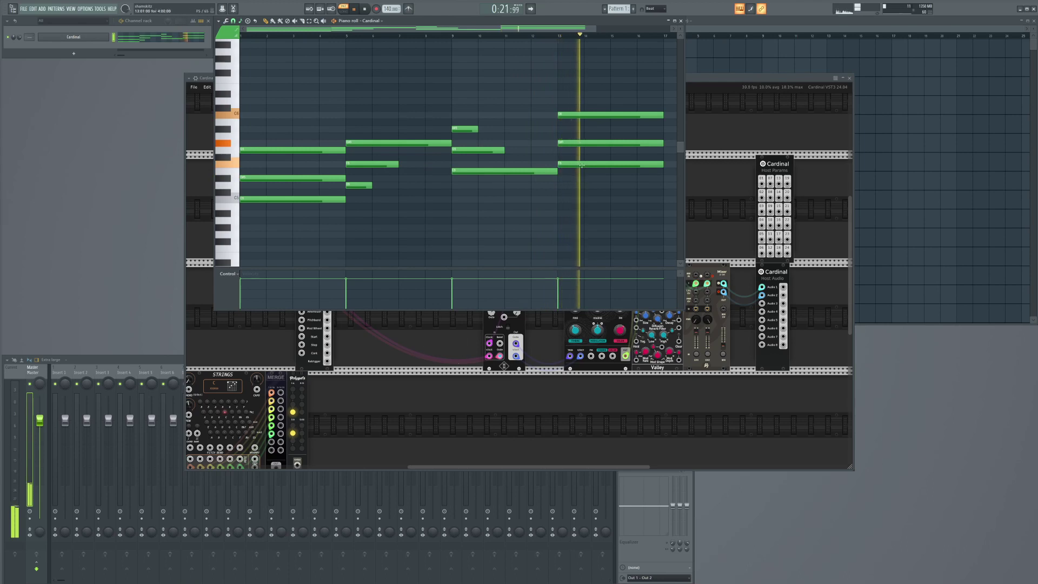
key("space")
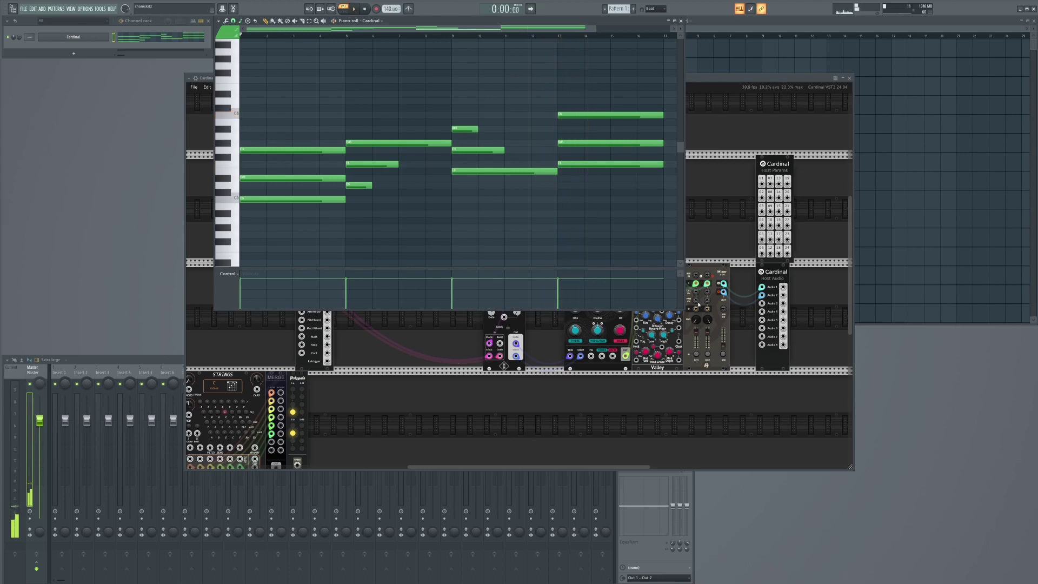
Step: Try connecting Host MIDI's V/Oct input to its own V/Oct output, and remove the cable
left_click(720, 348)
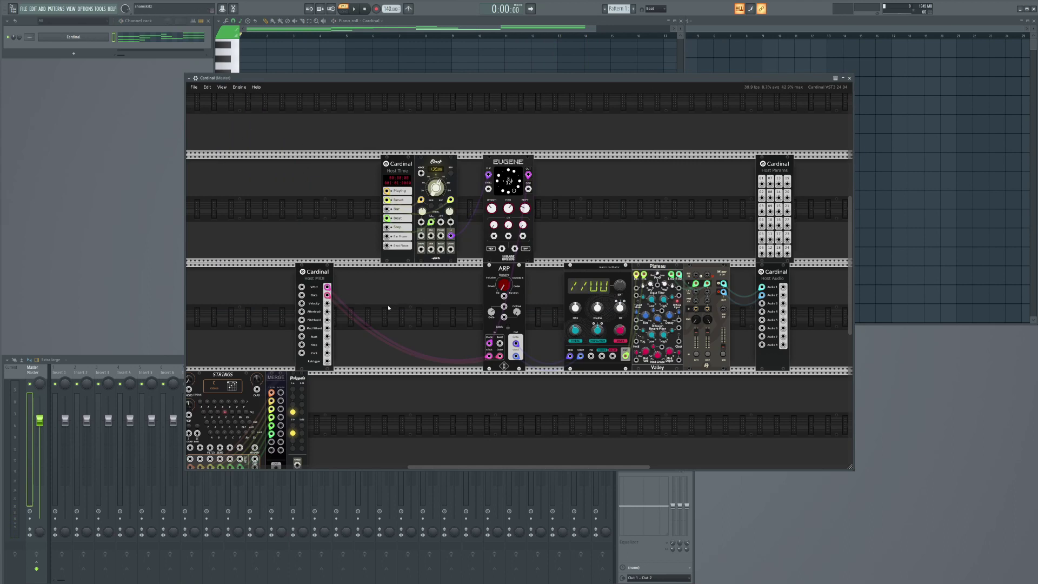
scroll(386, 294, "down", 2)
scroll(417, 273, "left", 3)
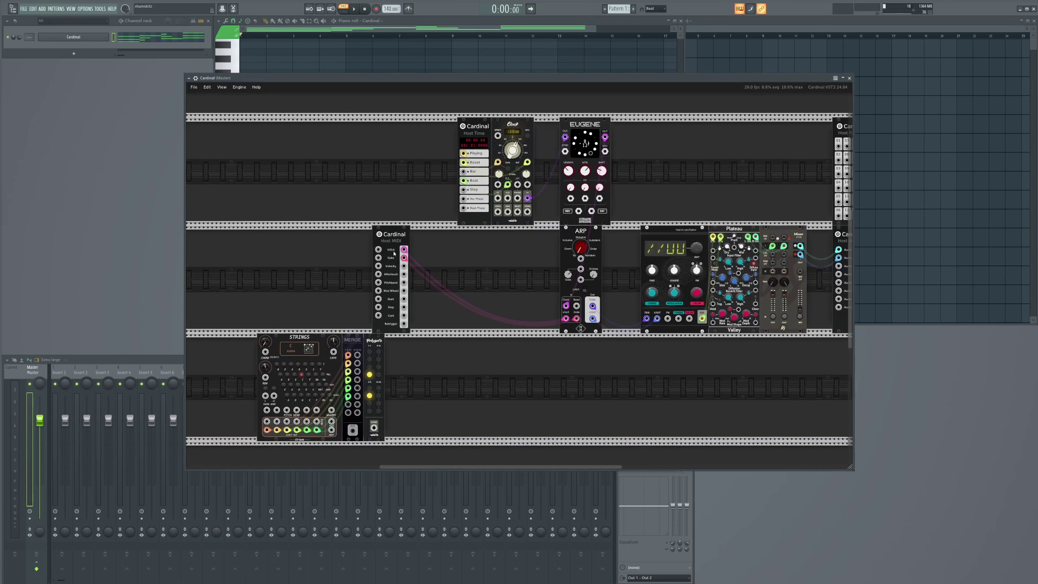
scroll(394, 252, "up", 5)
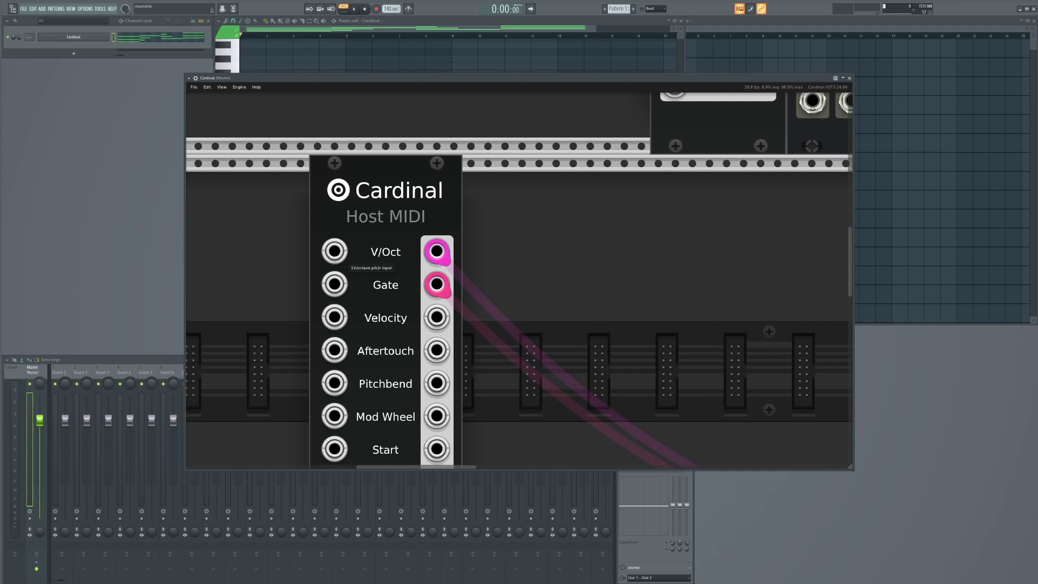
left_click_drag(330, 258, 444, 251)
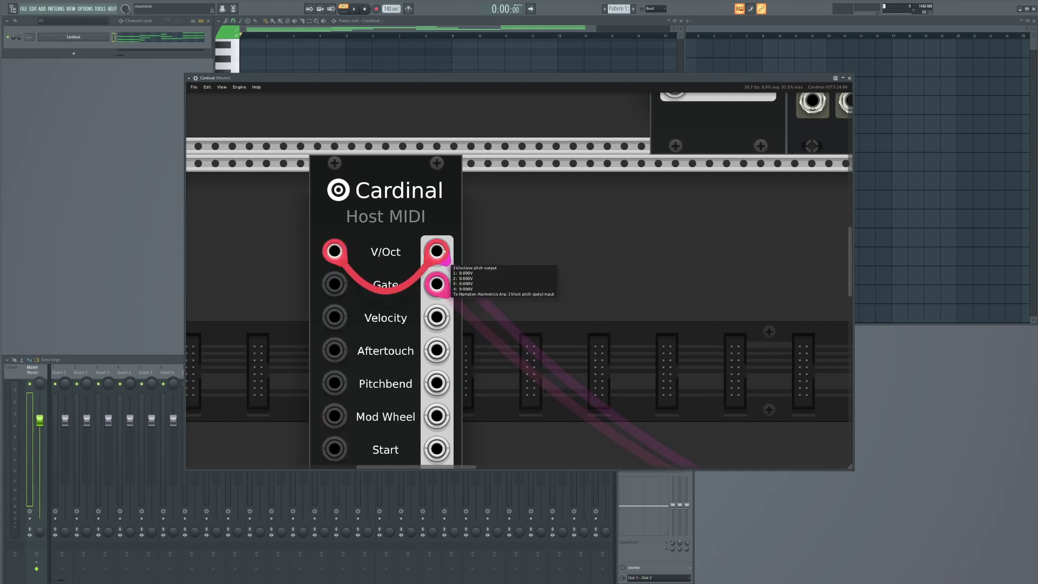
left_click_drag(444, 252, 302, 198)
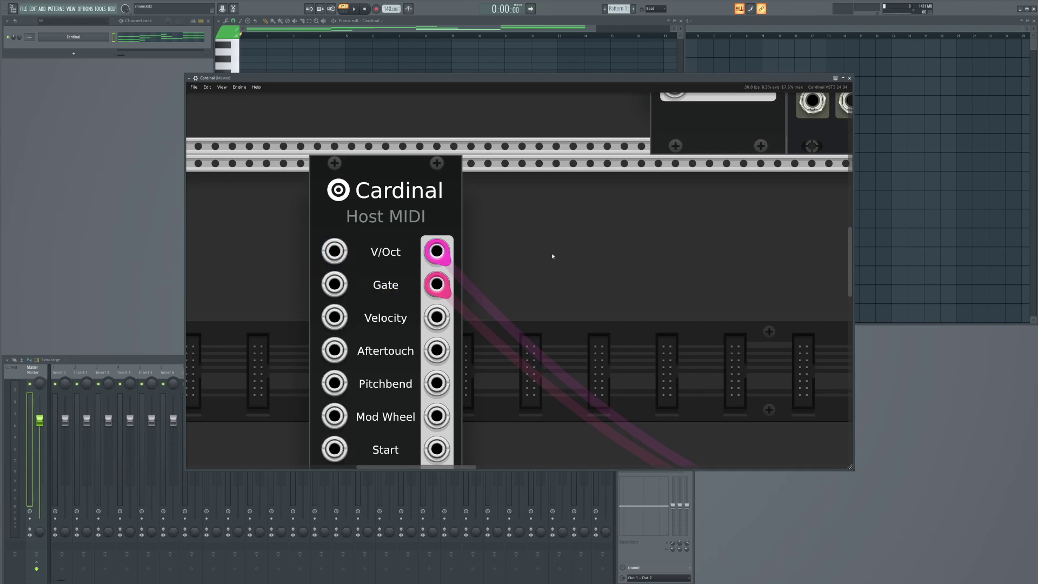
Step: Connect ARP's v/oct and Gate outputs to Host MIDI's V/Oct and Gate inputs
scroll(552, 256, "down", 5)
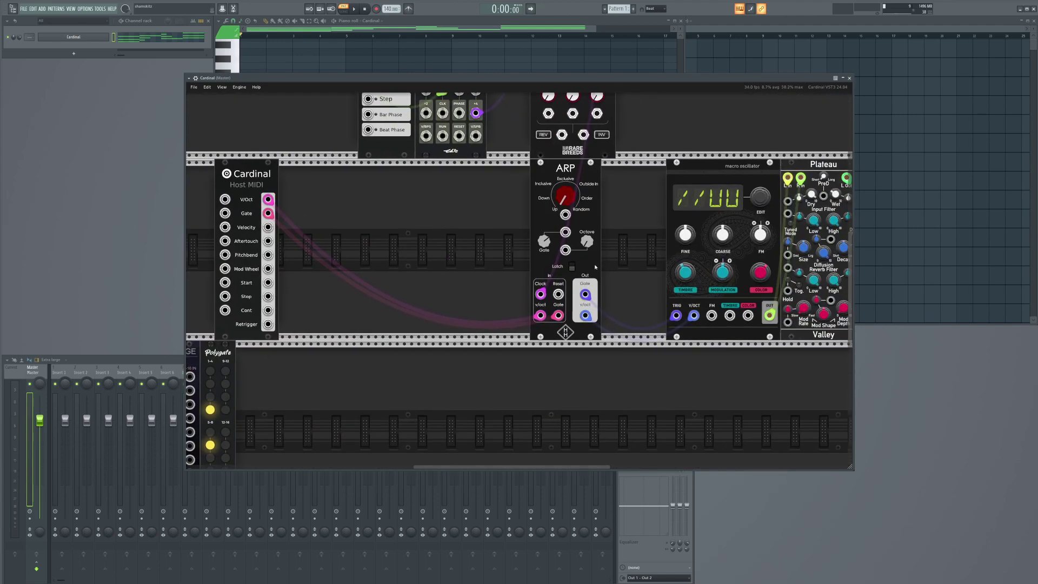
left_click_drag(584, 315, 667, 335)
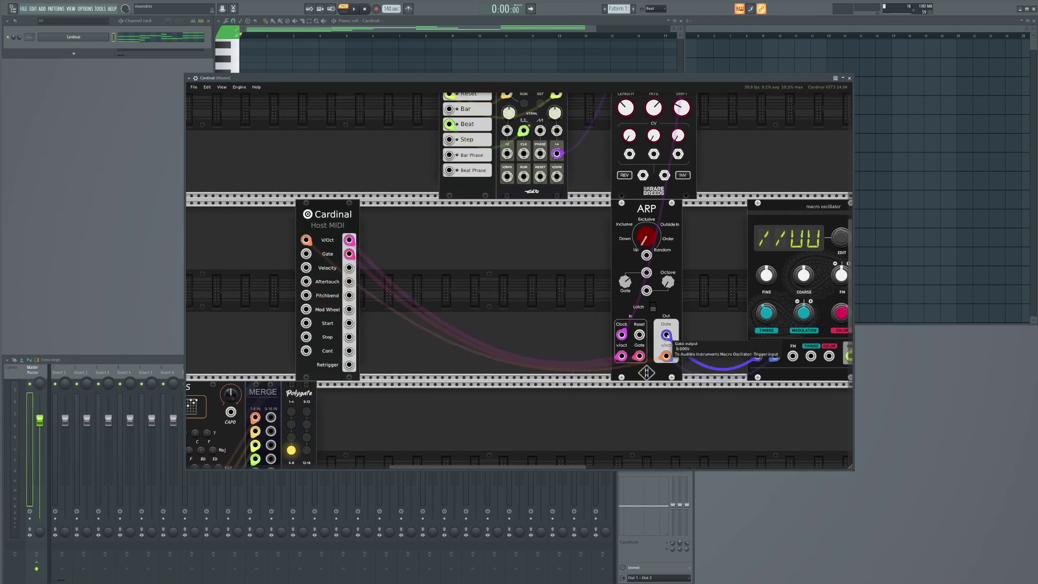
left_click_drag(666, 336, 306, 253)
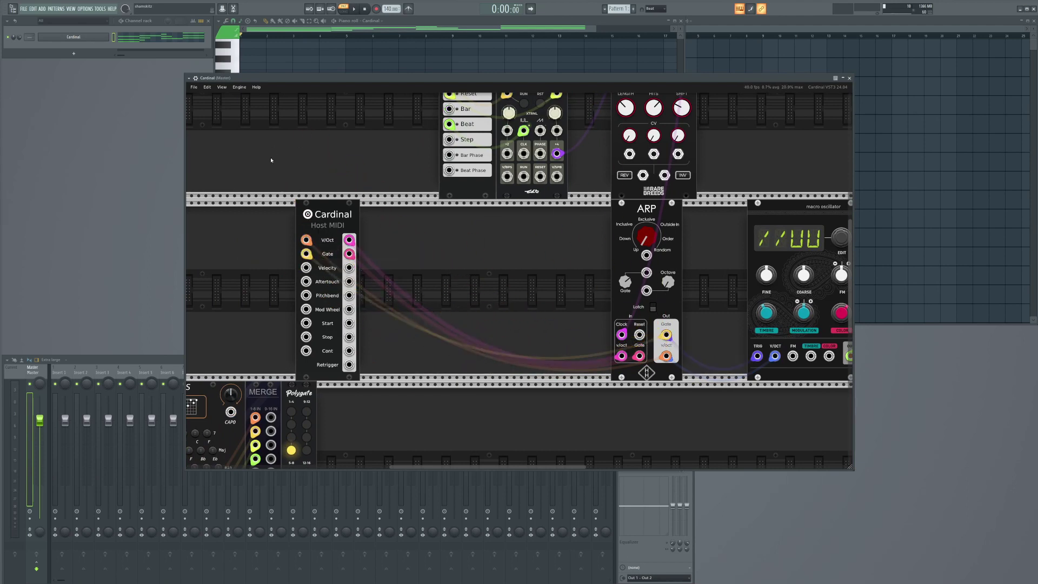
scroll(271, 158, "up", 3)
scroll(271, 159, "left", 2)
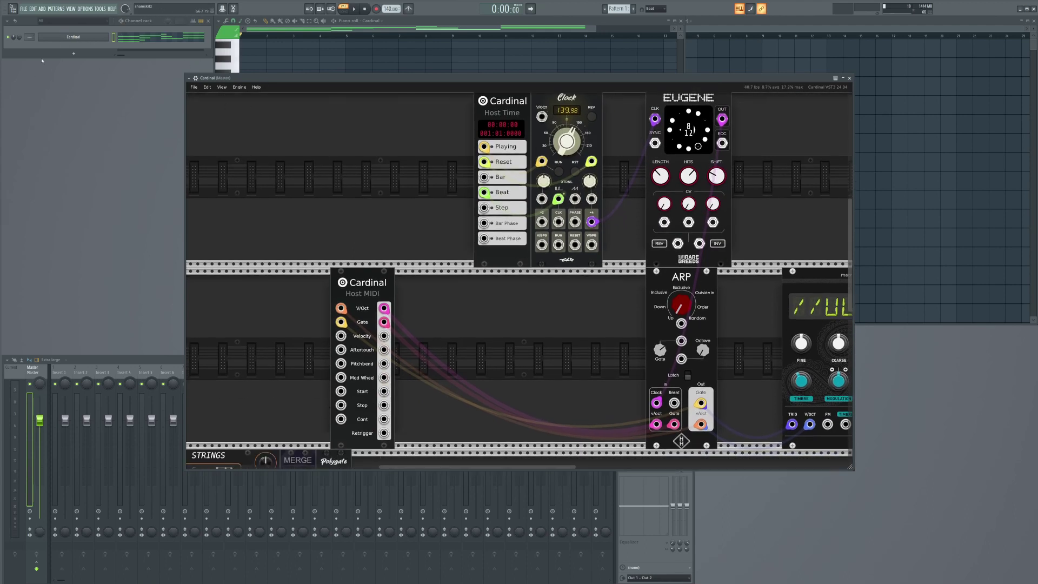
Step: Burn the Cardinal channel to MIDI, resetting its arpeggiator, echo feedback and swing mix, and inspect the resulting notes
right_click(109, 35)
mouse_move(254, 149)
left_click(306, 158)
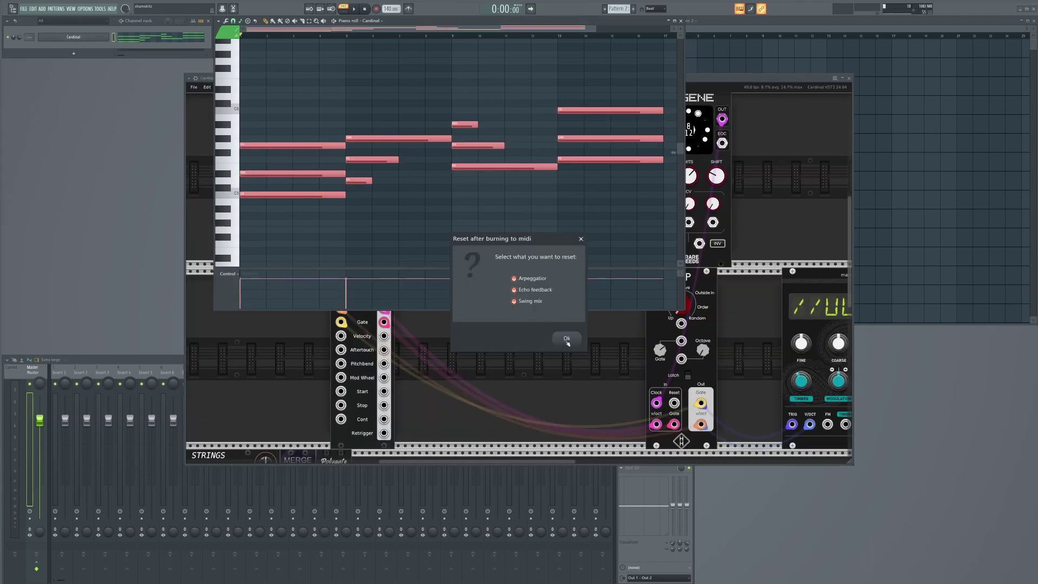
left_click(567, 338)
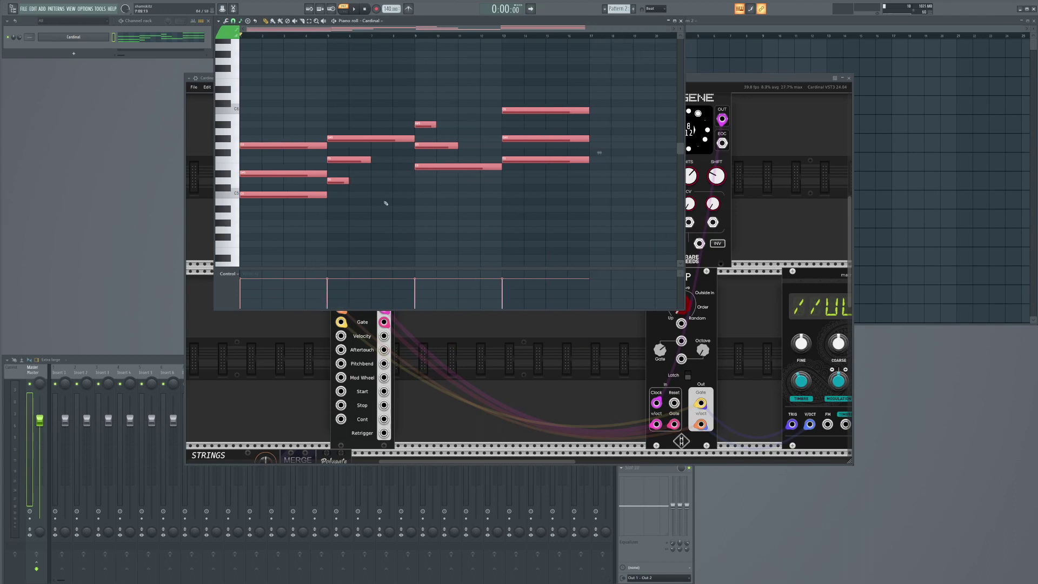
scroll(386, 203, "up", 3)
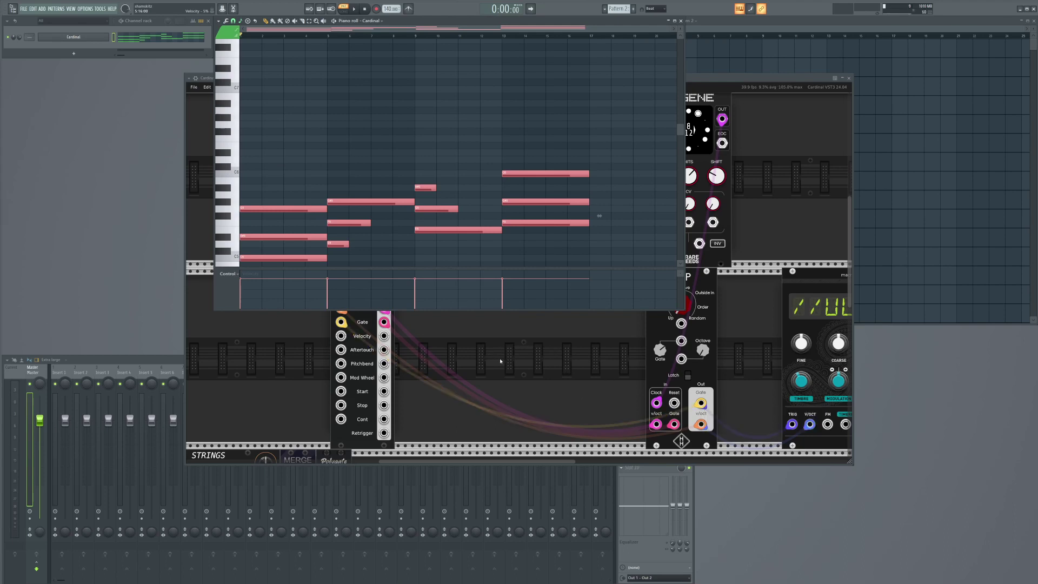
Step: Check the Cardinal plugin's wrapper settings for its MIDI input and output ports, and return to the patch
left_click(341, 323)
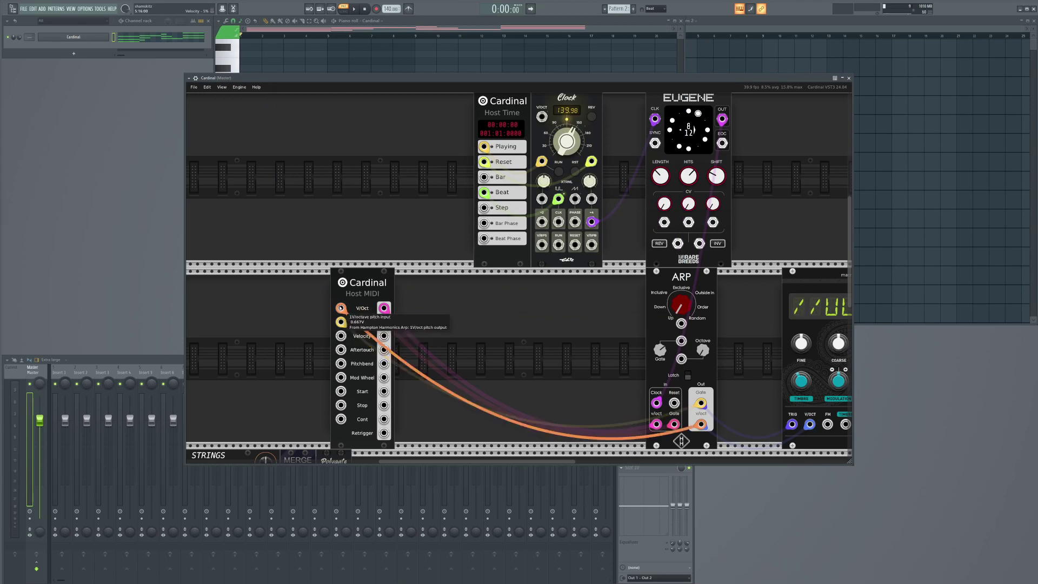
left_click(196, 79)
left_click(208, 90)
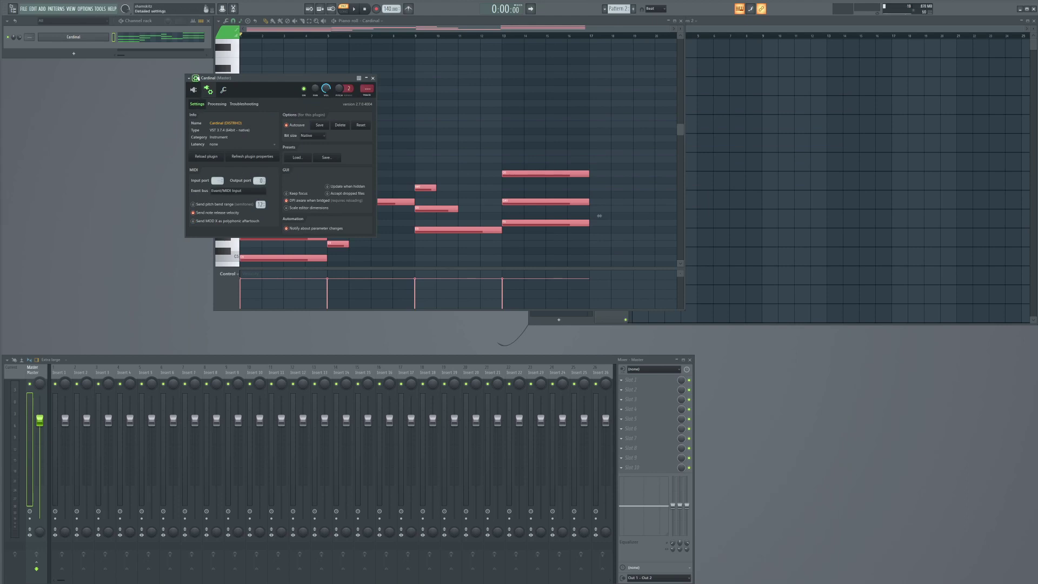
left_click(196, 78)
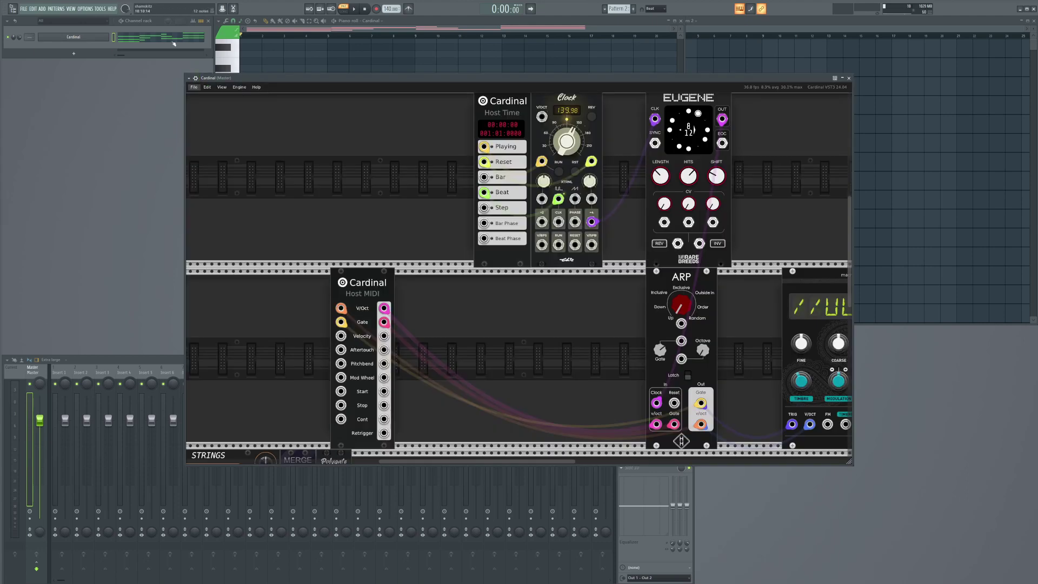
Step: Open Pattern 1's chords and burn the Cardinal channel's MIDI to a new pattern
left_click(172, 41)
left_click(576, 46)
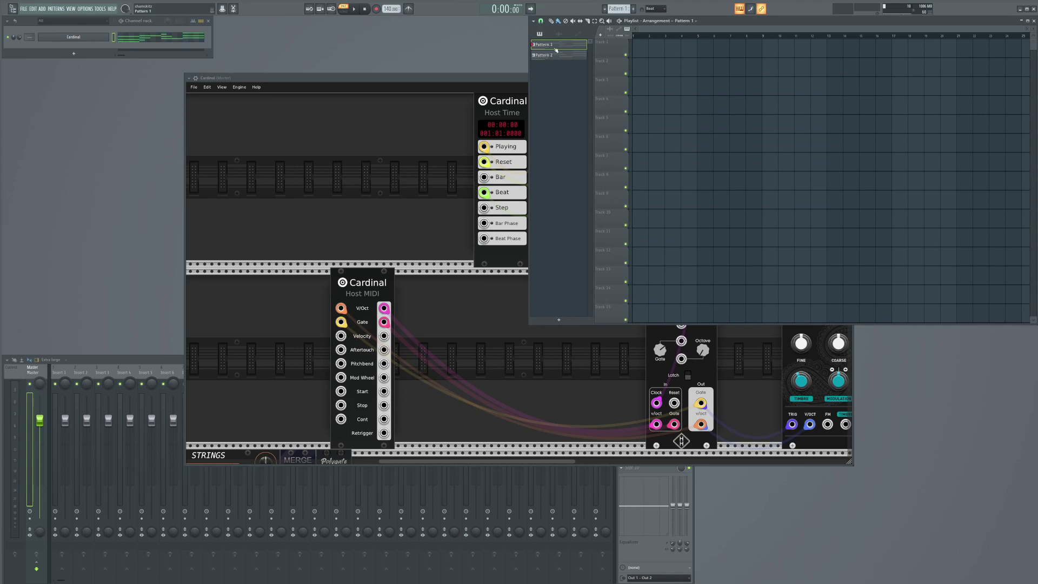
double_click(555, 48)
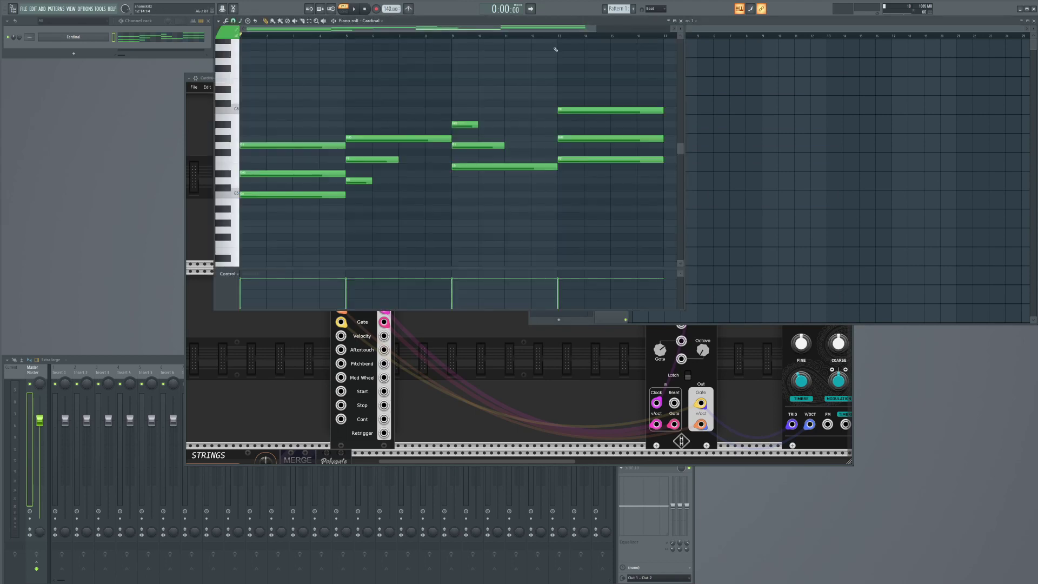
right_click(103, 36)
mouse_move(243, 150)
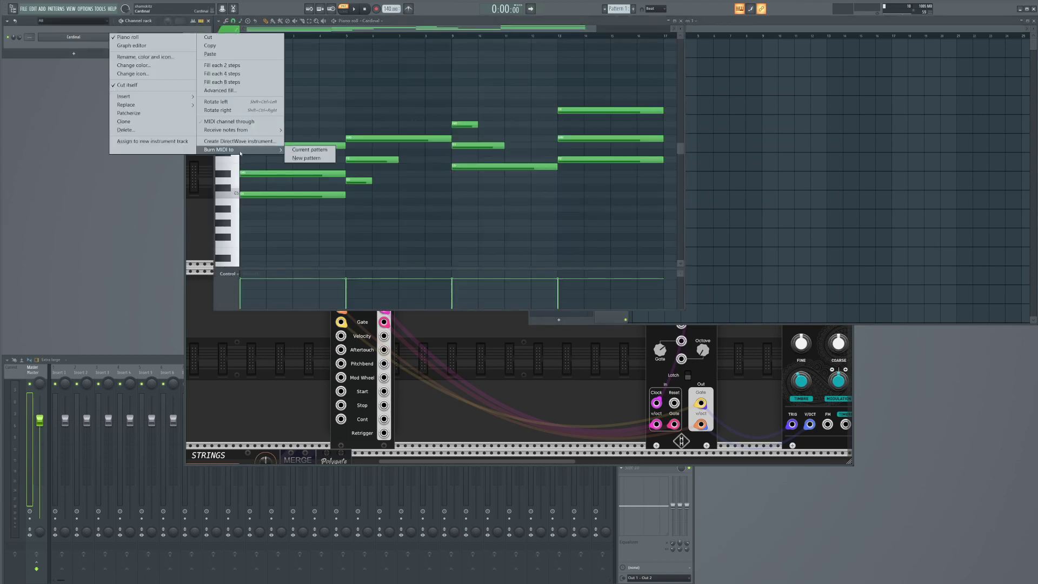
left_click(306, 159)
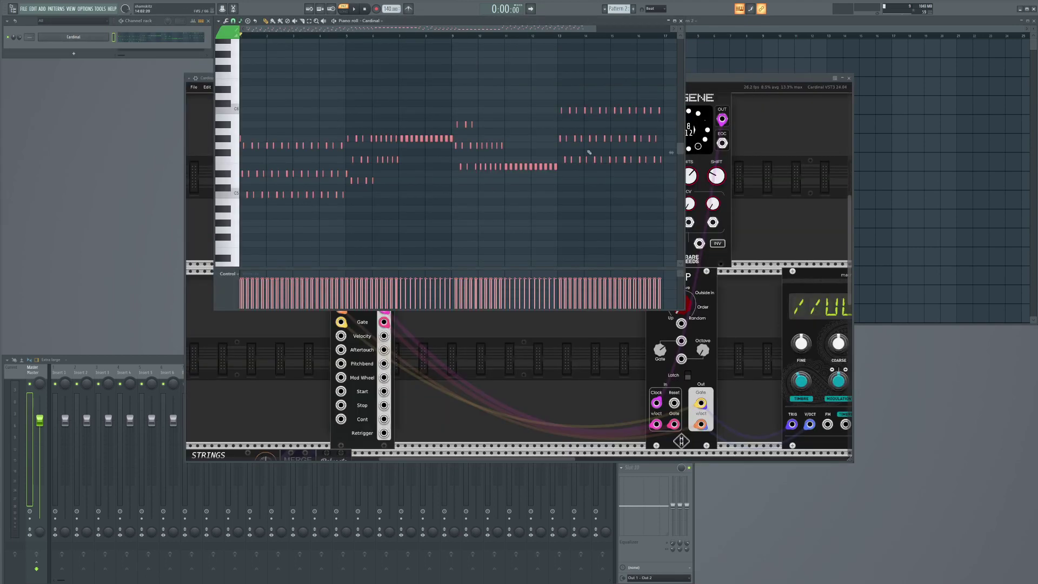
Step: Examine the timing and pitches of the burned arpeggio notes across the pattern and compare them with the Cardinal patch
scroll(267, 211, "up", 6)
scroll(361, 158, "up", 2)
scroll(361, 159, "up", 2)
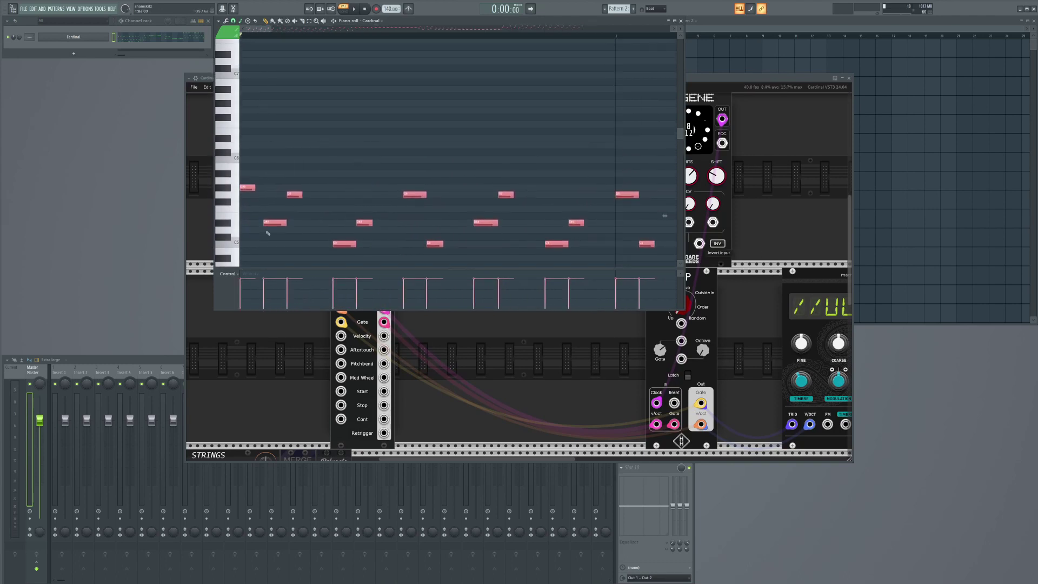
scroll(259, 190, "up", 3)
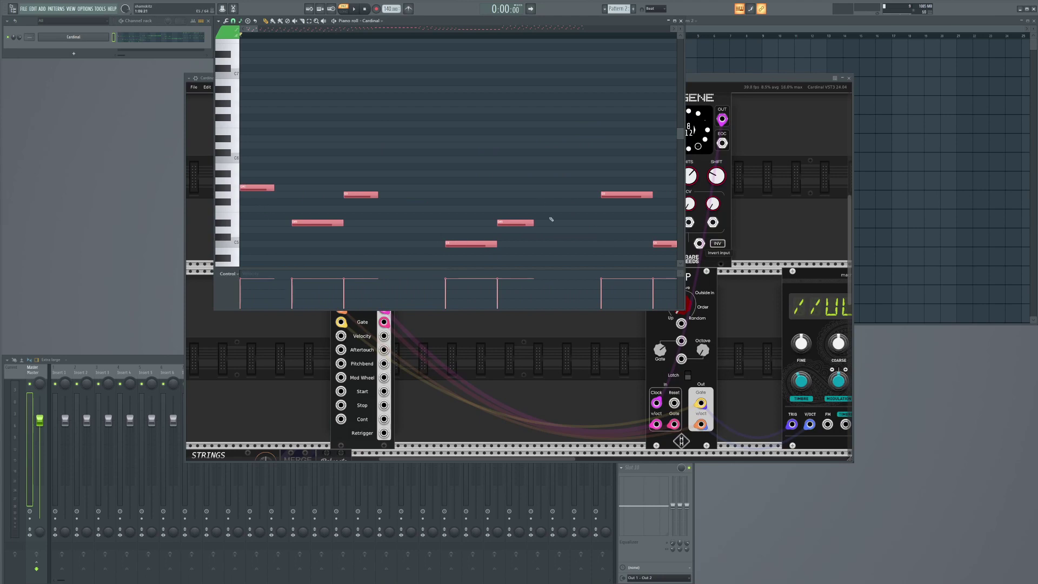
scroll(551, 219, "down", 3)
scroll(515, 166, "down", 3)
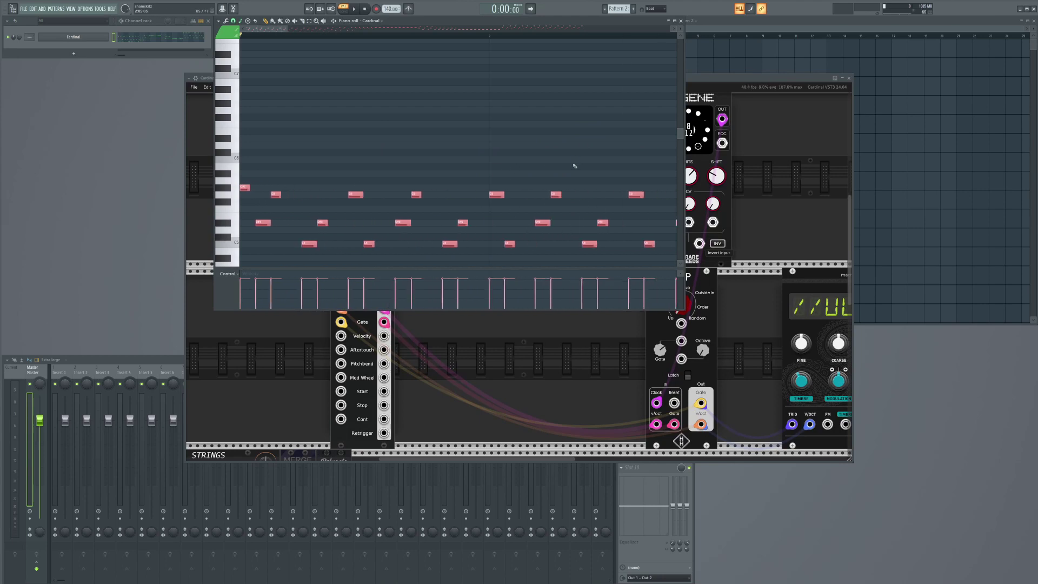
scroll(394, 153, "down", 2)
scroll(592, 145, "down", 4)
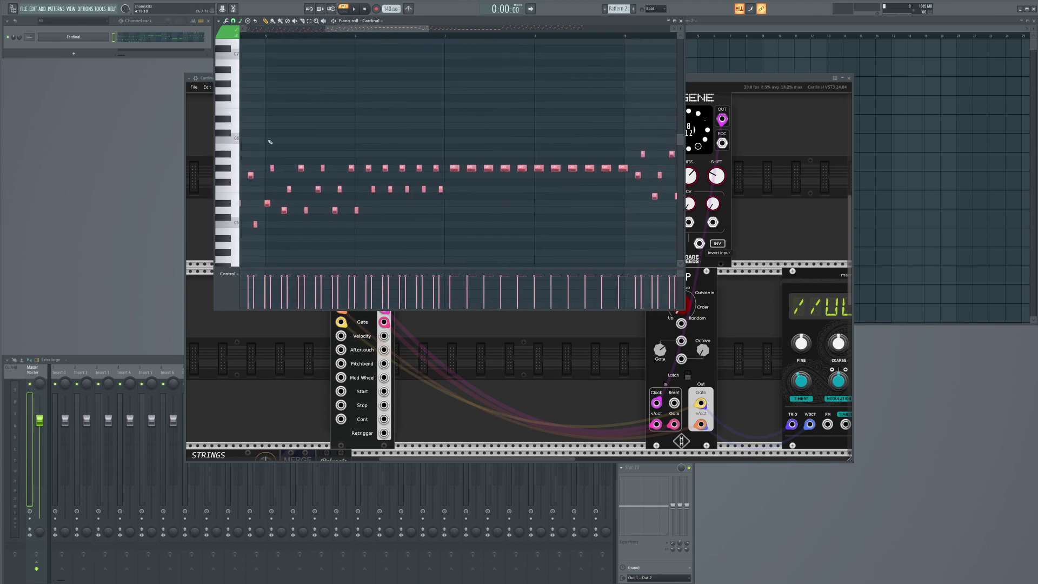
scroll(294, 137, "up", 3)
scroll(294, 136, "down", 1)
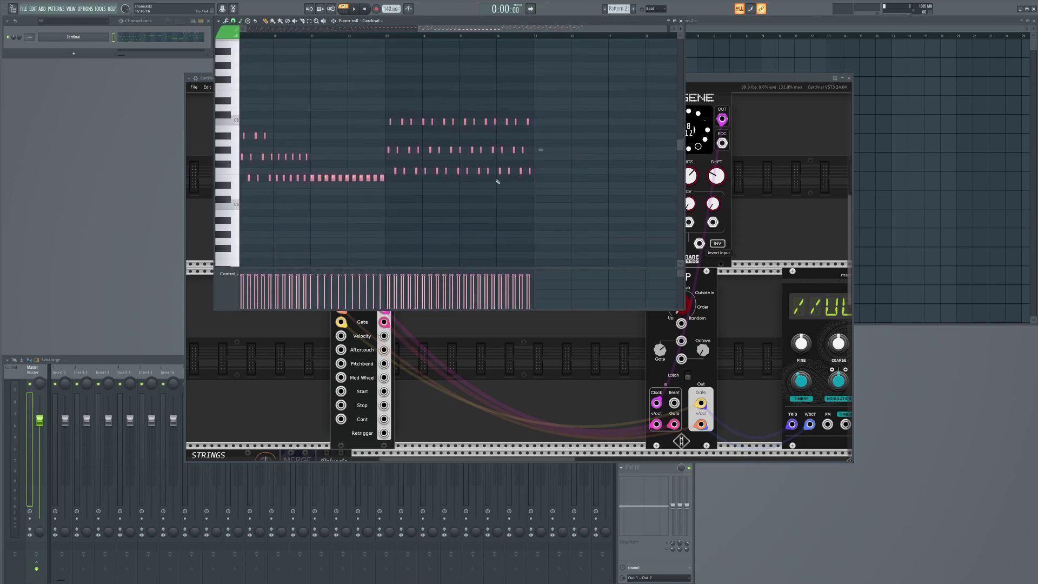
scroll(523, 162, "up", 6)
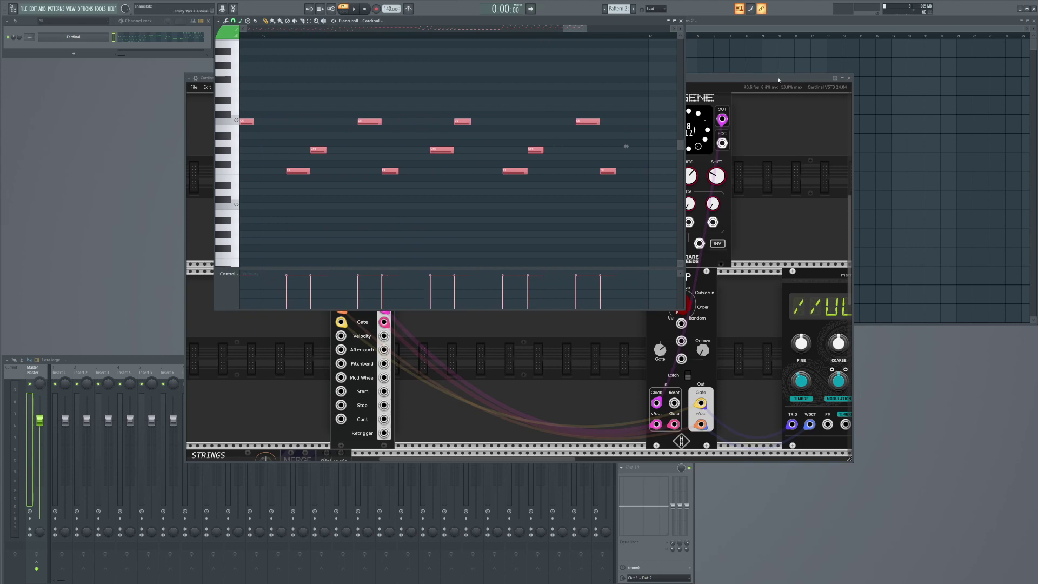
left_click(754, 187)
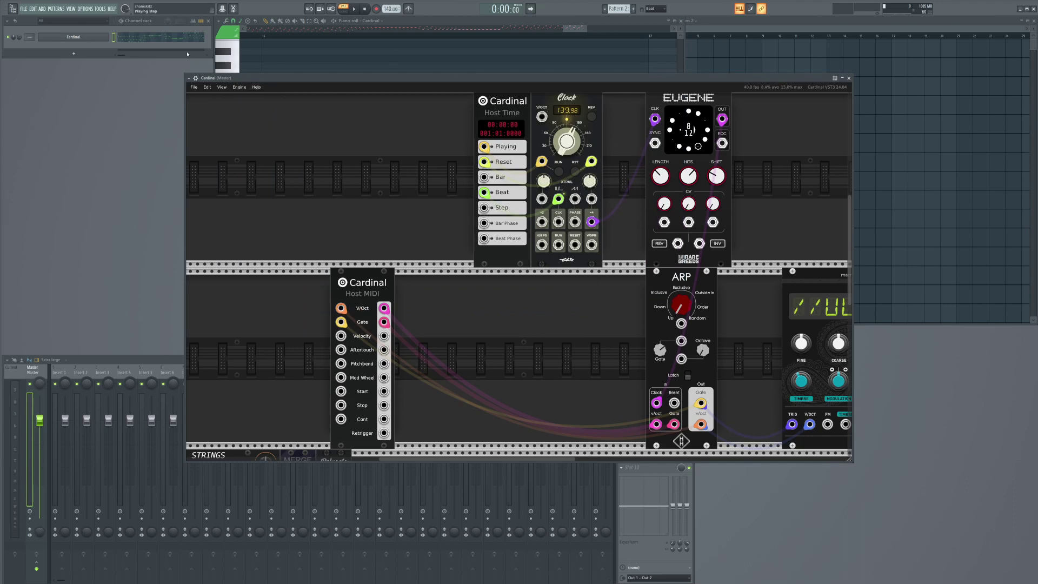
left_click(464, 19)
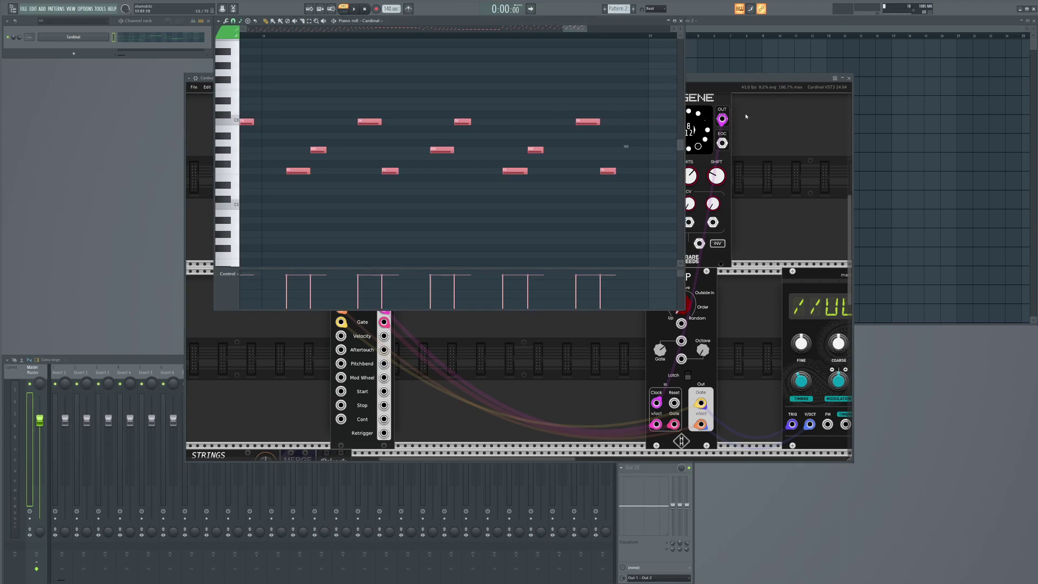
scroll(624, 146, "down", 5)
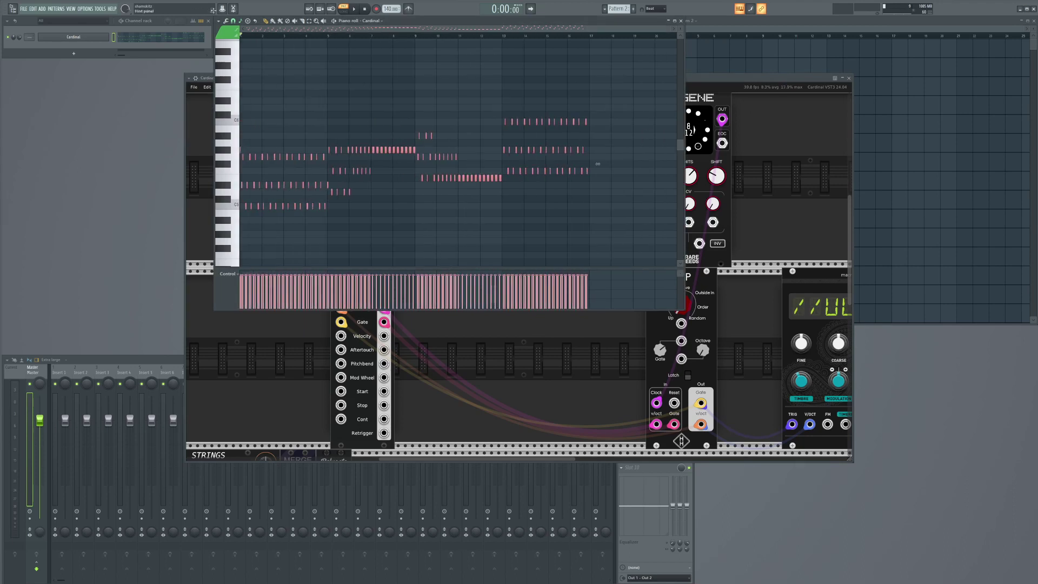
Step: Add a FLEX channel from the classic synths and move the burned notes from the Cardinal channel into it
left_click(73, 52)
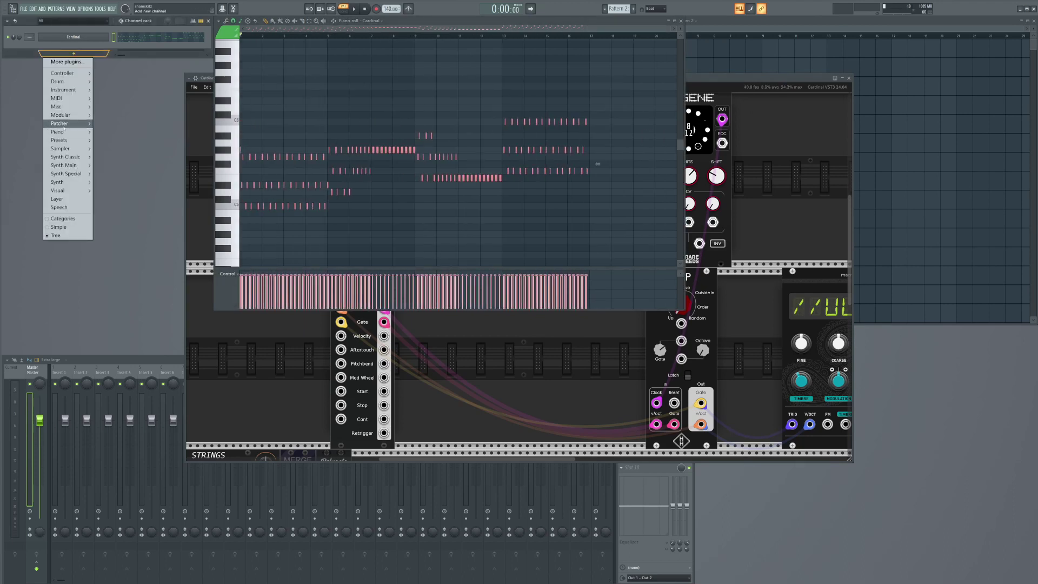
mouse_move(64, 127)
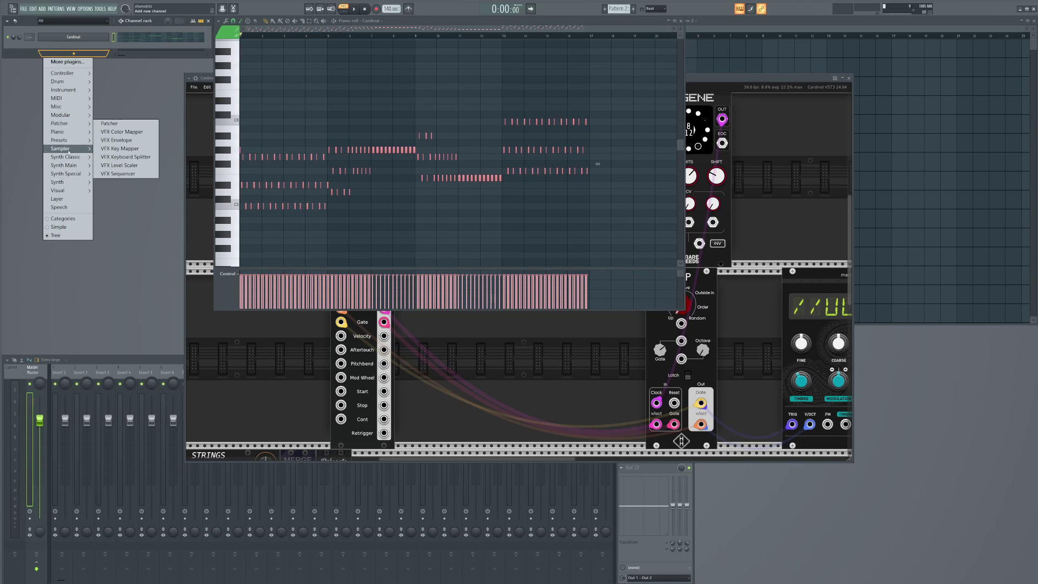
mouse_move(65, 151)
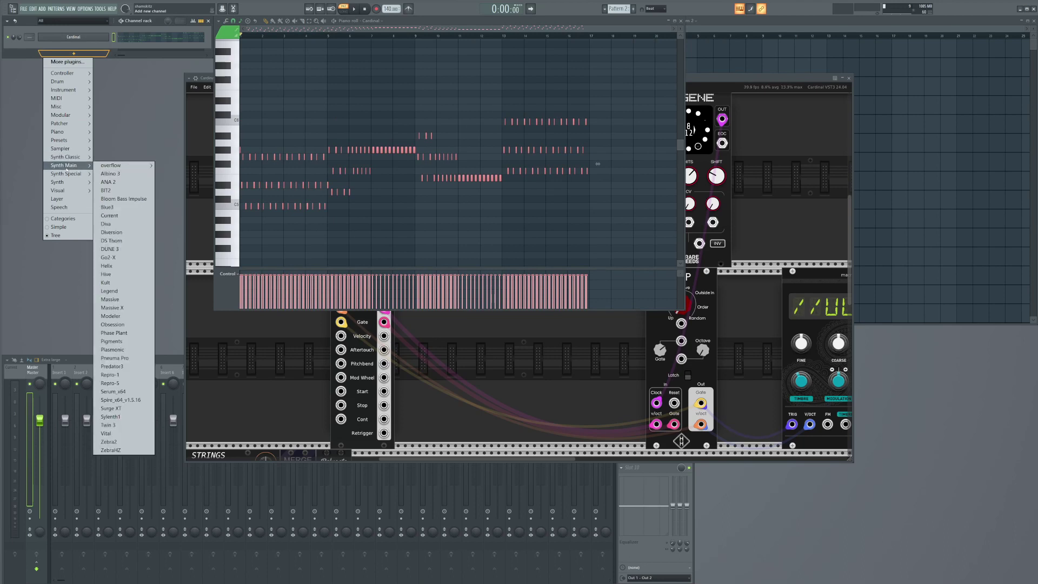
mouse_move(55, 107)
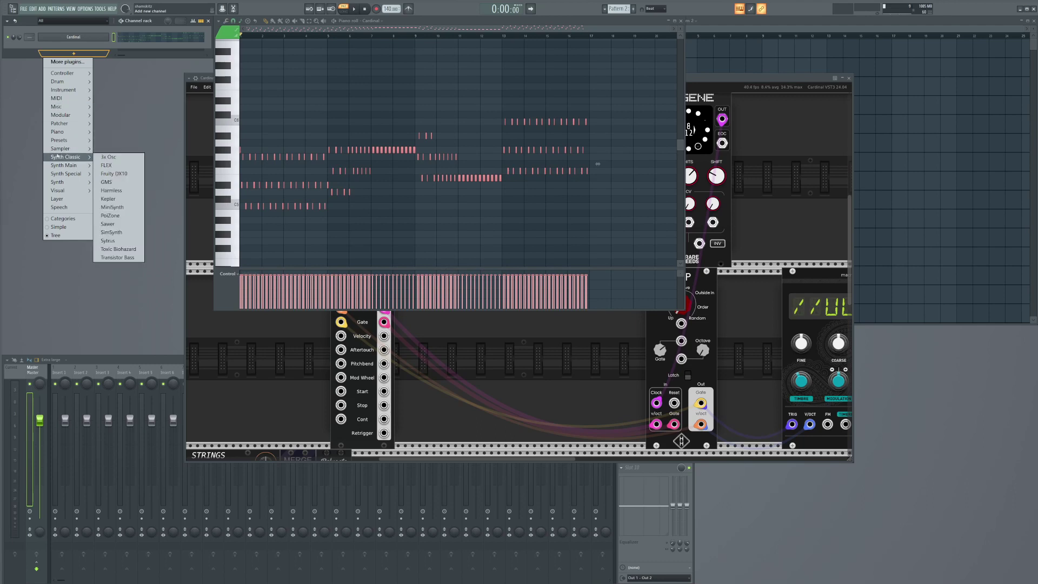
left_click(106, 165)
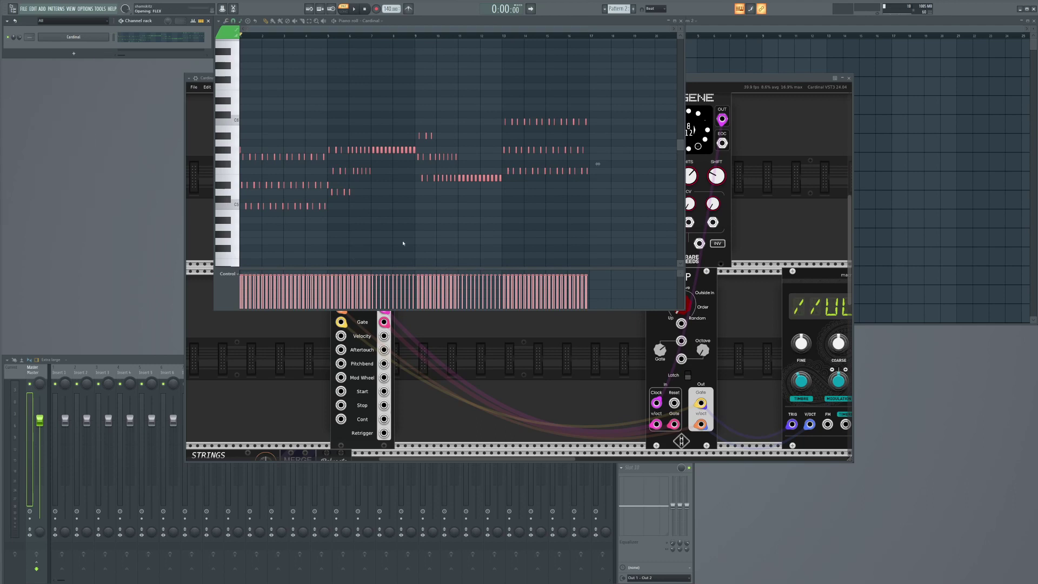
left_click(115, 38)
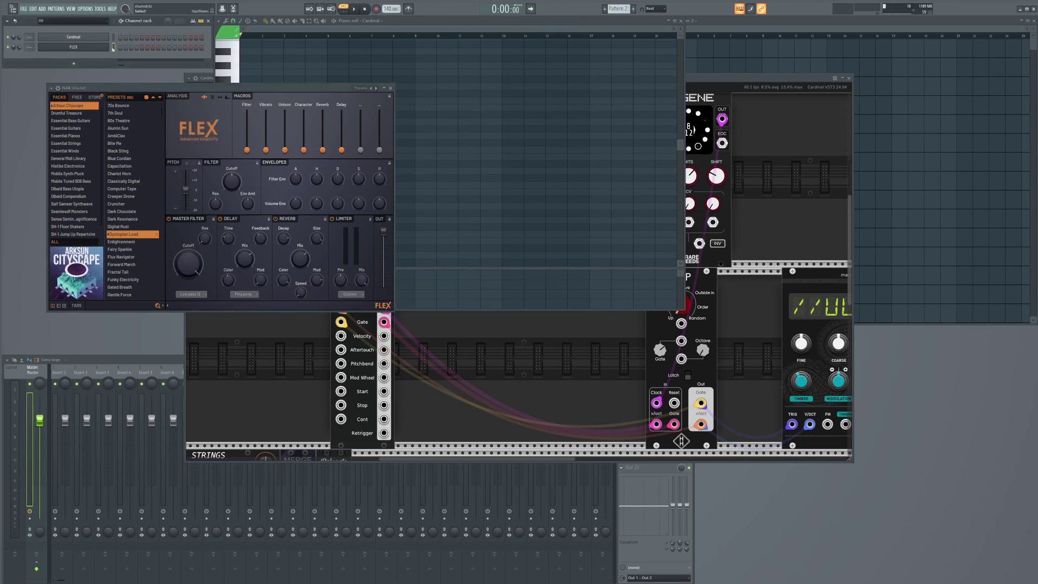
left_click(114, 47)
Step: Browse FLEX's Arksun Cityscape presets, load Enlightenment and play the pattern with it
scroll(127, 287, "down", 5)
left_click(133, 170)
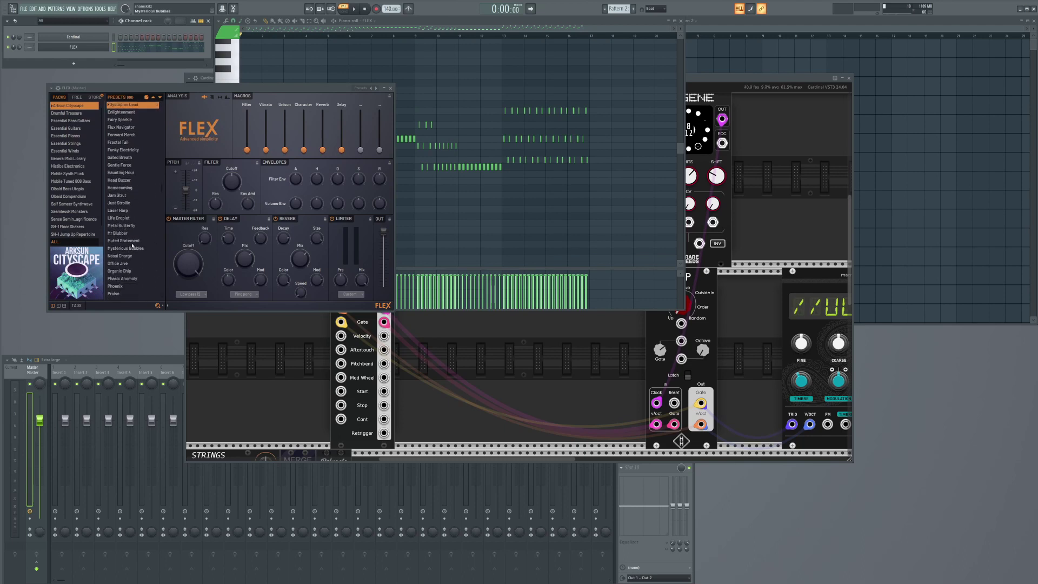
scroll(129, 249, "up", 3)
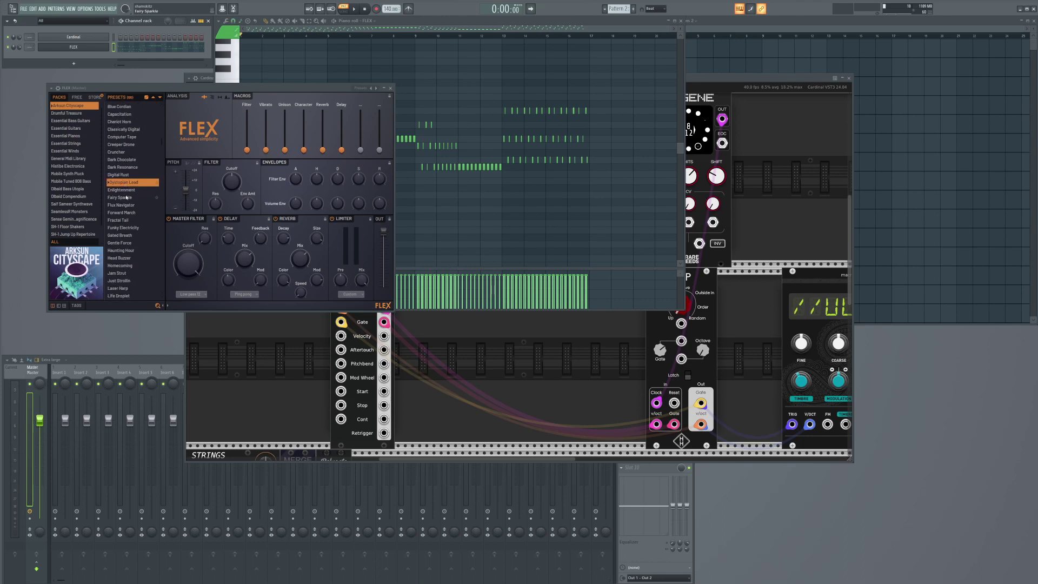
left_click(120, 190)
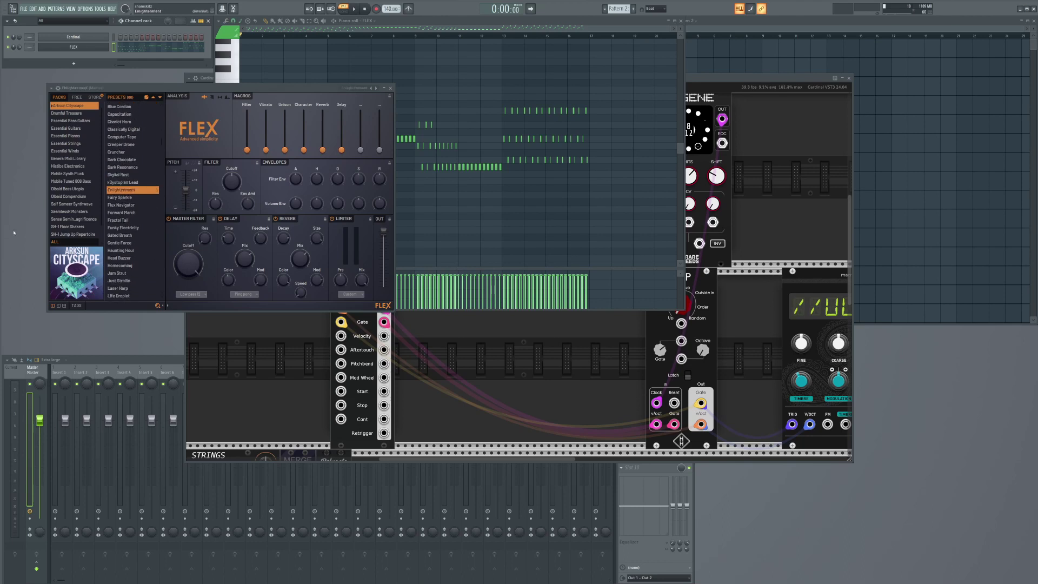
key("space")
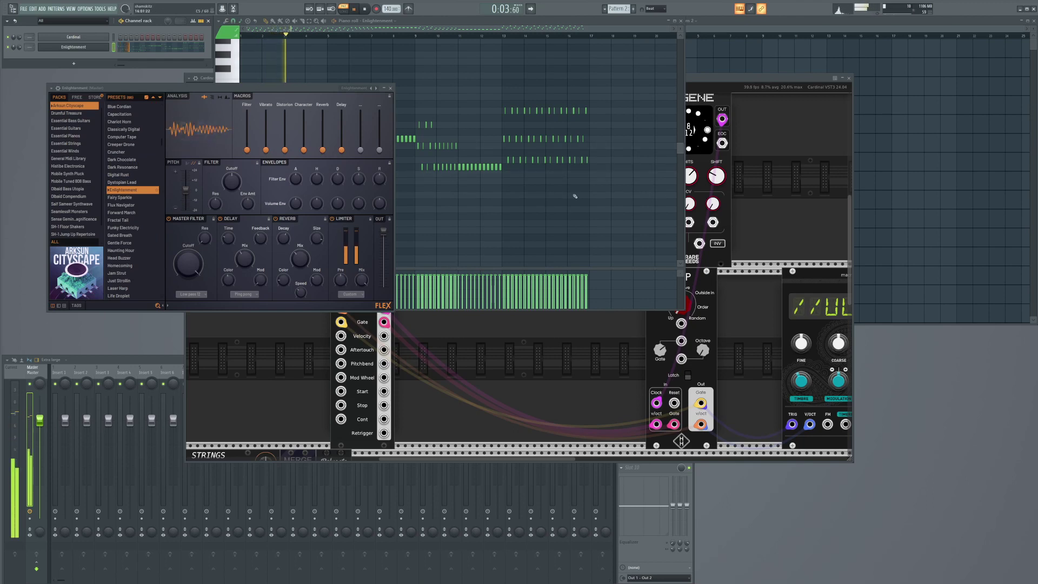
Step: Audition other Arksun Cityscape presets during playback, including Dystopian Lead and The Space Between, settling on Purple Lullaby, and close FLEX
left_click(119, 182)
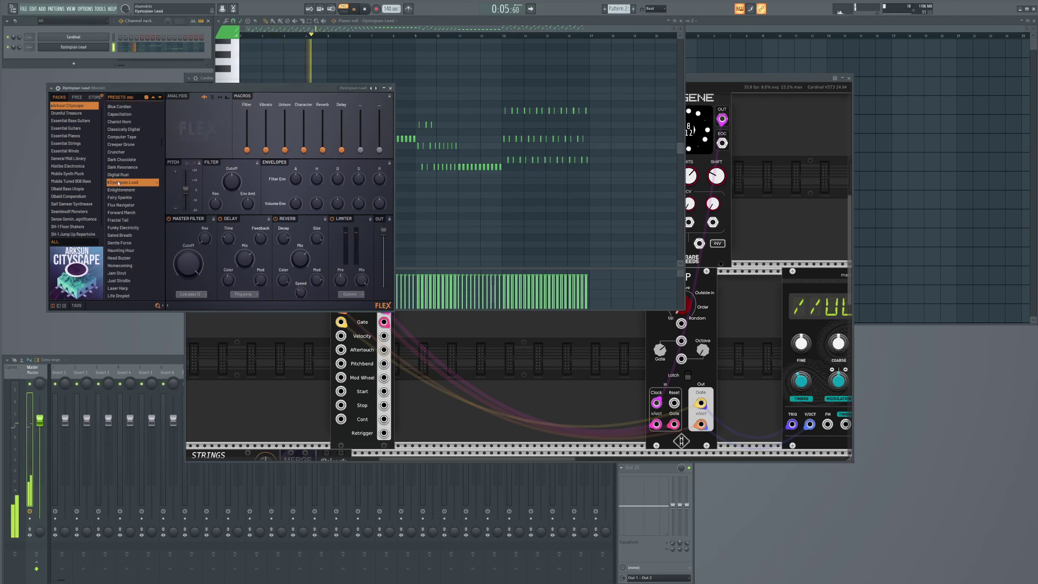
left_click(122, 144)
left_click(121, 228)
scroll(123, 221, "down", 10)
left_click(123, 206)
left_click(125, 273)
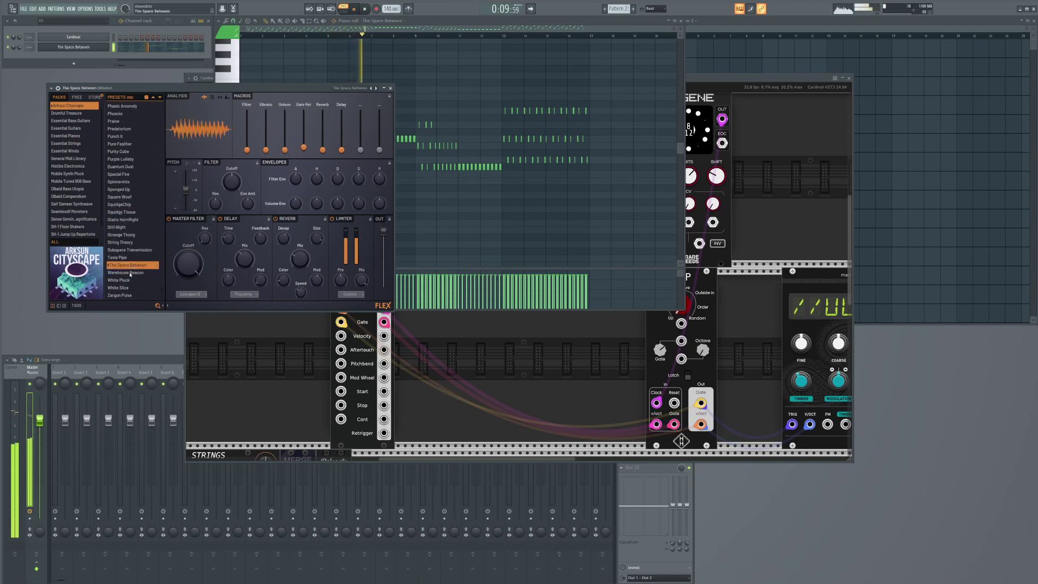
left_click(123, 159)
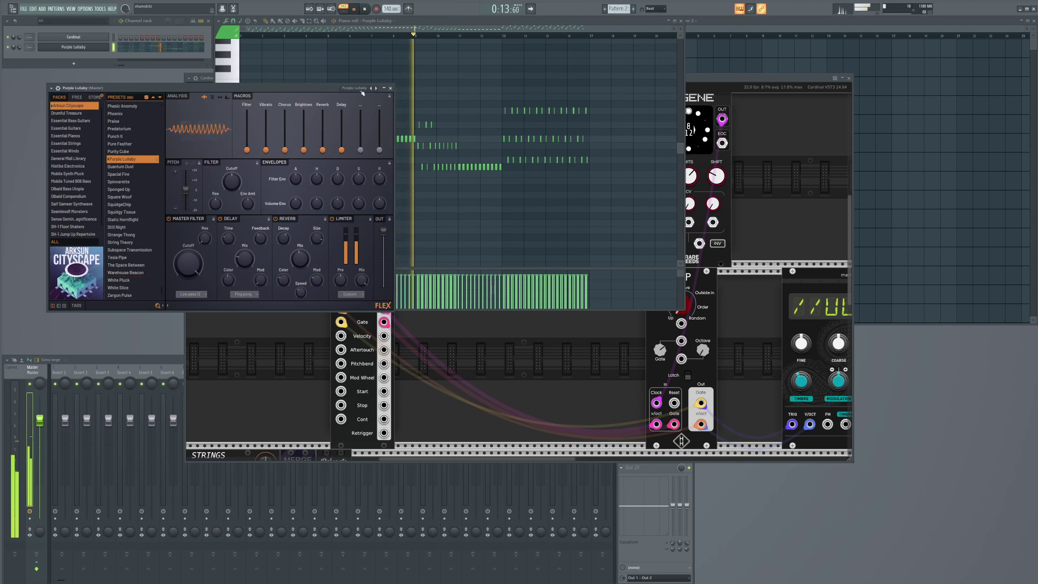
left_click(390, 87)
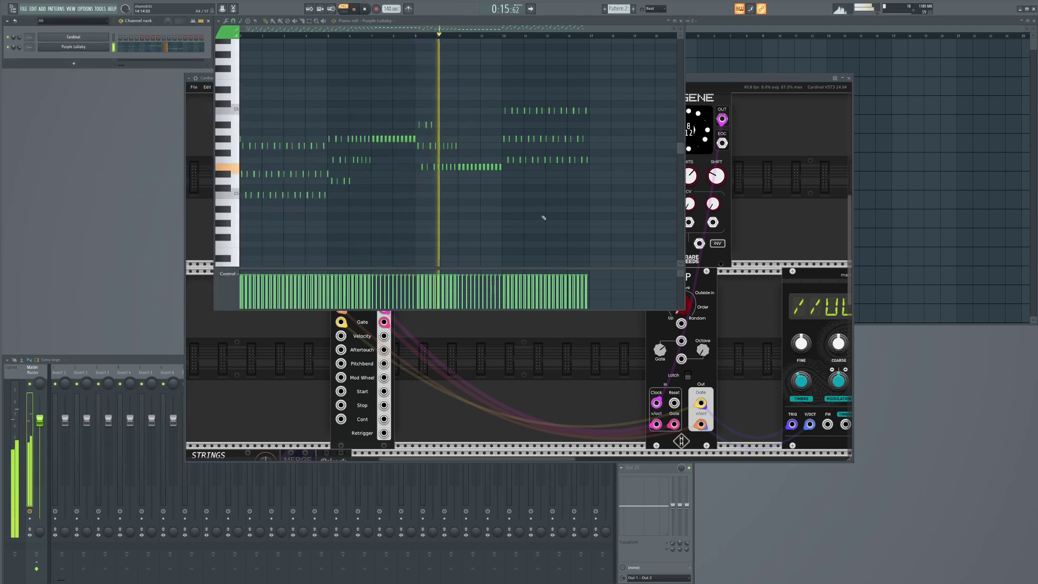
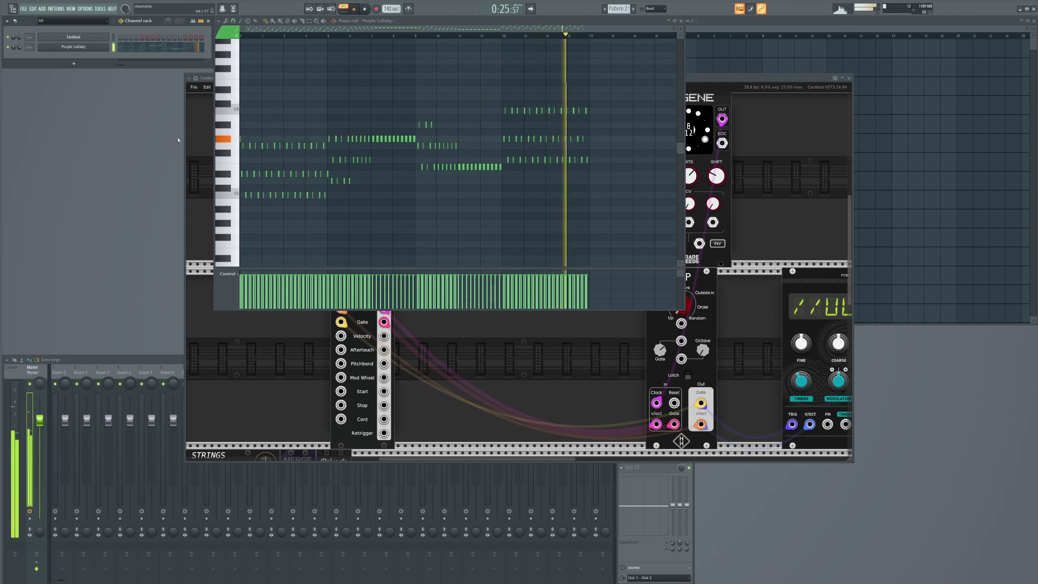
Step: Try Bass Pizzicato from FLEX's Essential Strings pack, load Violas Pizzicato, listen to the pattern and stop playback
left_click(74, 46)
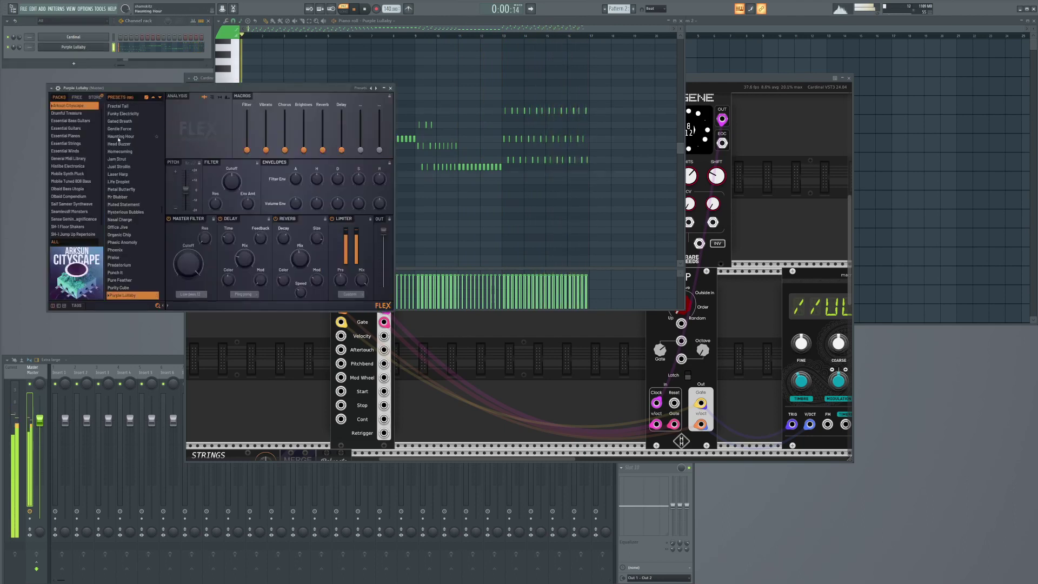
left_click(66, 144)
left_click(122, 151)
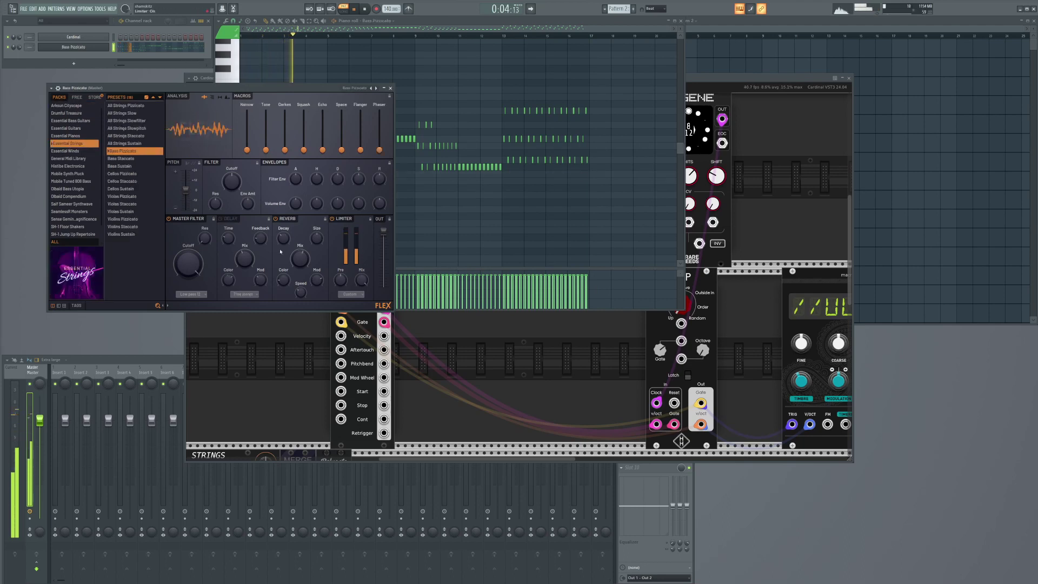
left_click(122, 197)
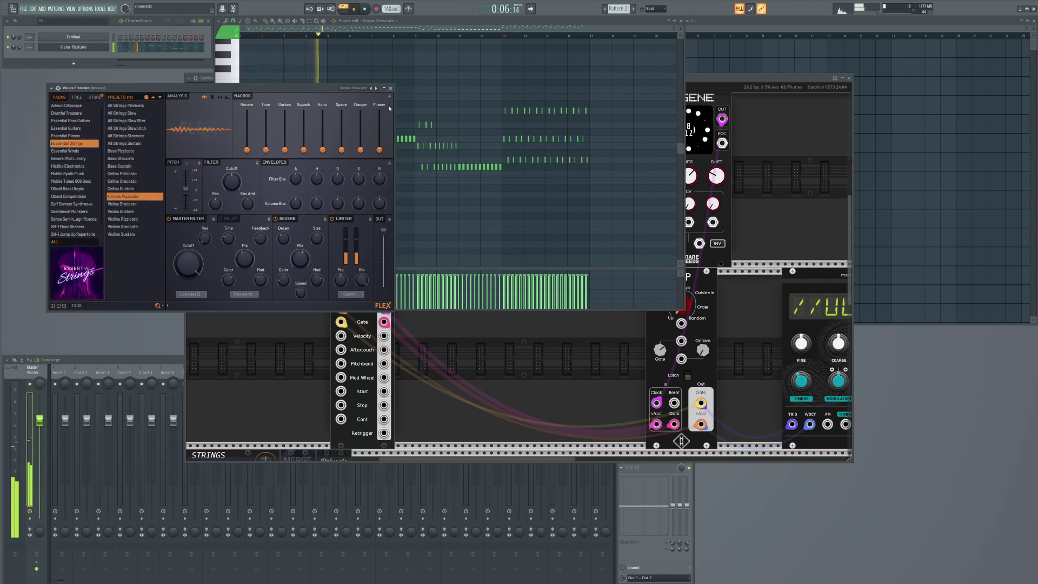
left_click(390, 88)
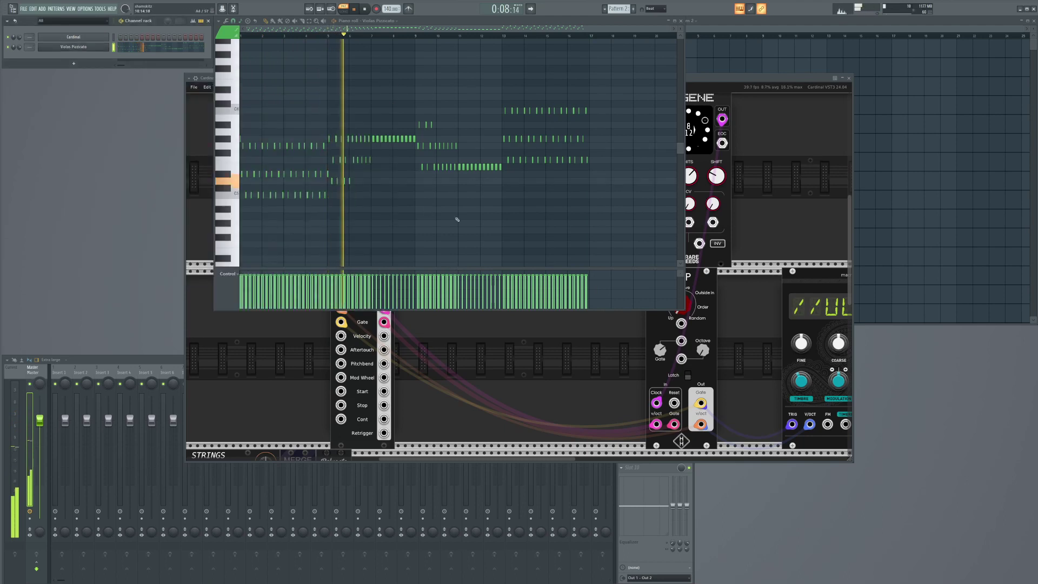
key("space")
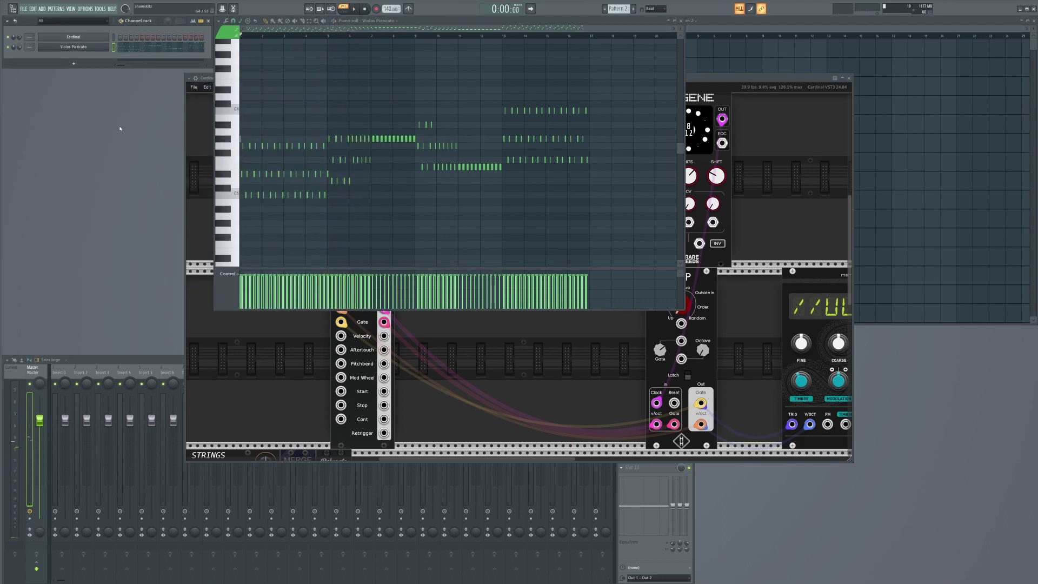
Step: Return to the Cardinal window and view the whole patch
left_click_drag(805, 197, 390, 164)
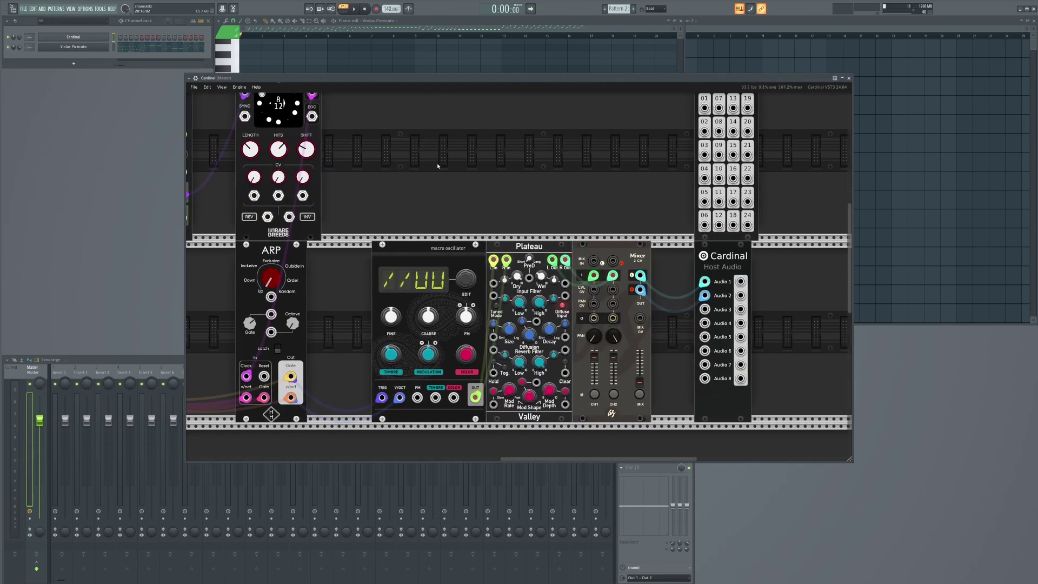
scroll(438, 166, "down", 10)
left_click_drag(472, 271, 577, 360)
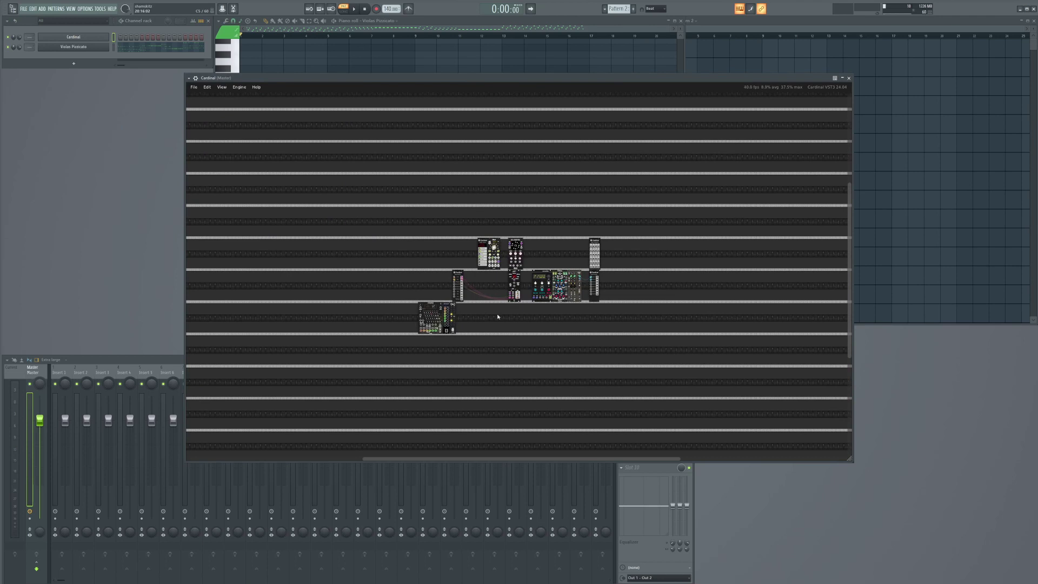
Step: Look over the Cardinal patch from the Host MIDI and ARP modules to the voice and Host Audio modules
scroll(511, 318, "up", 5)
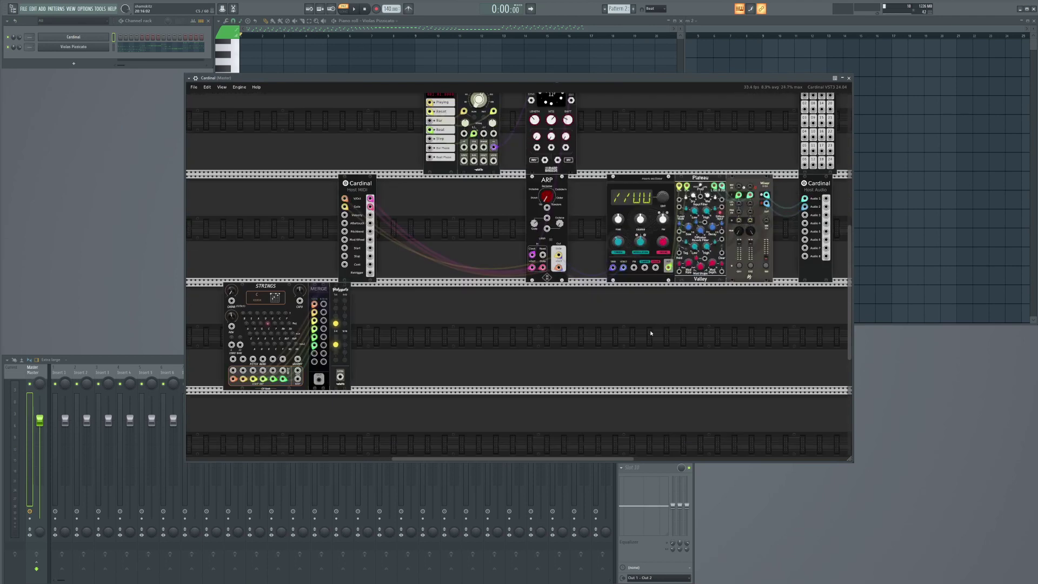
left_click_drag(665, 324, 534, 373)
scroll(531, 364, "down", 3)
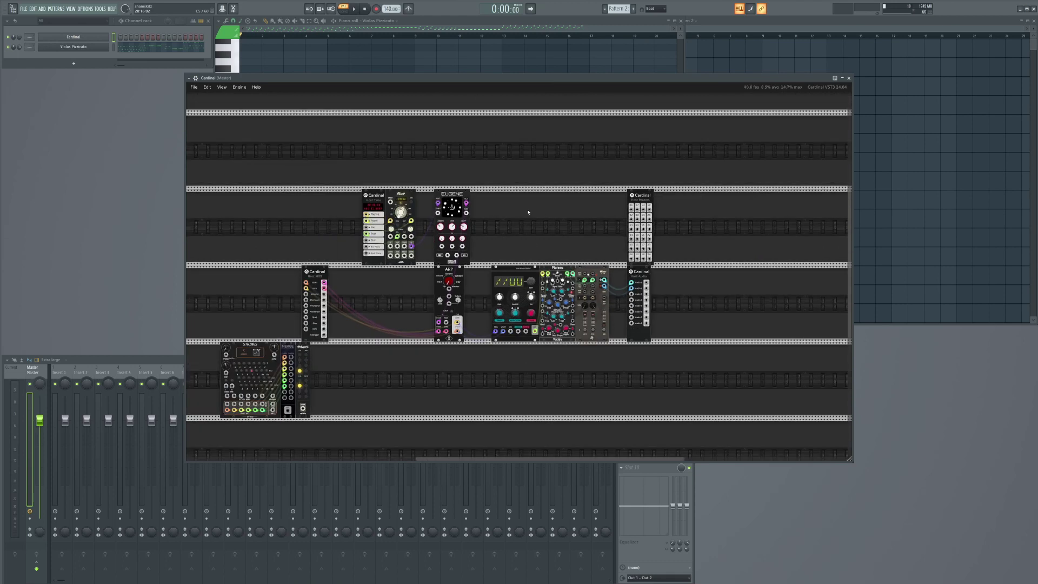
scroll(541, 212, "down", 2)
scroll(595, 214, "left", 3)
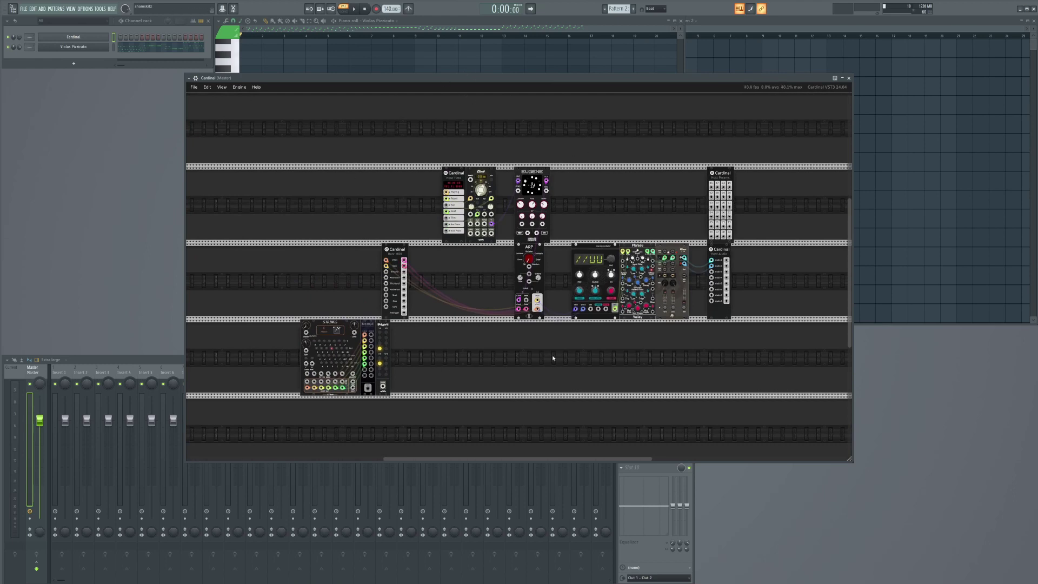
scroll(573, 359, "down", 1)
scroll(595, 363, "left", 1)
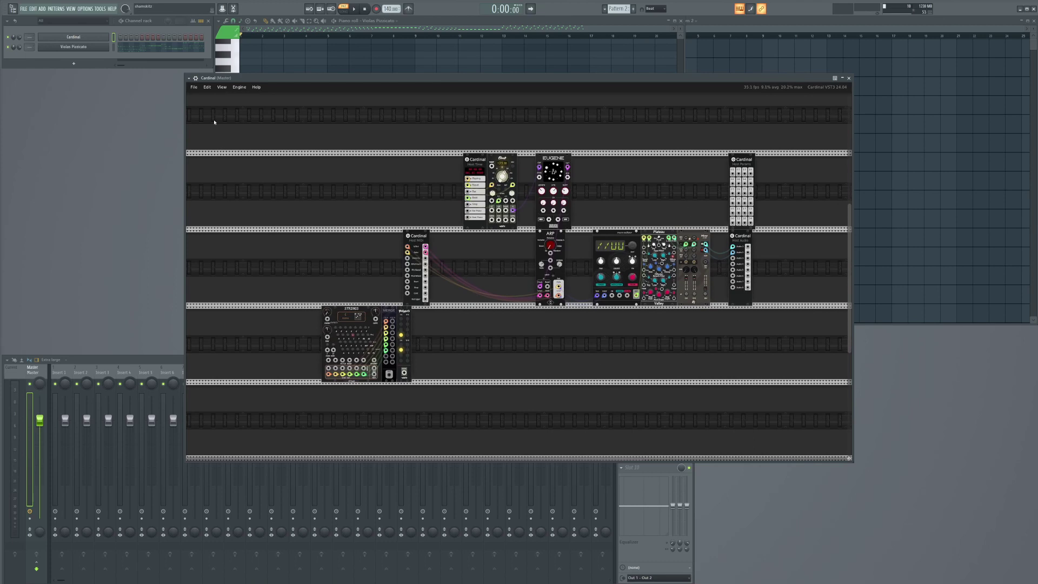
Step: Check Cardinal's plugin wrapper settings, reposition its window and return to the patch with the wrapper options shown
left_click(212, 79)
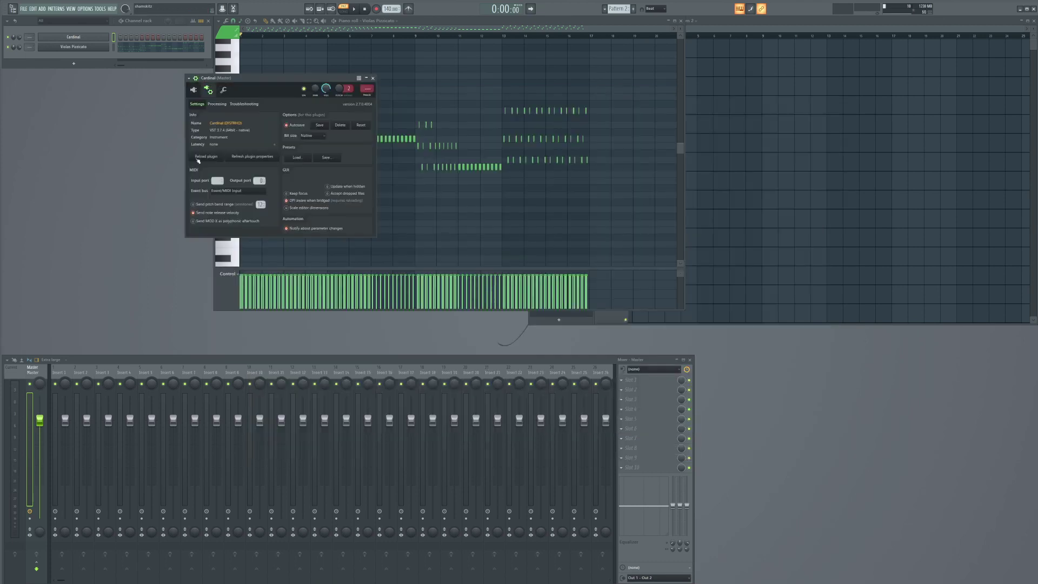
left_click_drag(242, 79, 263, 111)
left_click(215, 121)
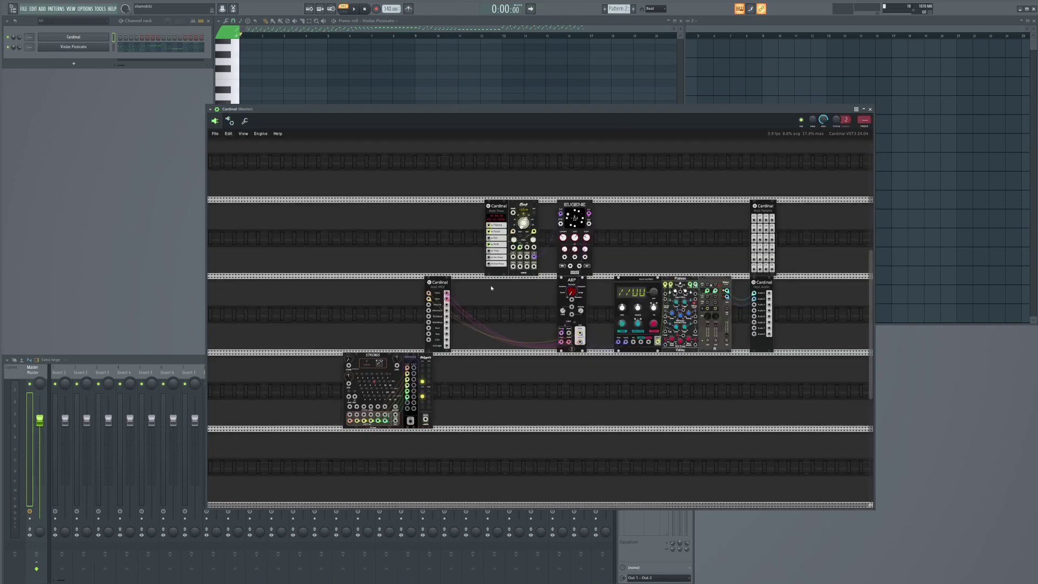
left_click_drag(449, 291, 544, 344)
Step: Review the burned arpeggio notes of Violas Pizzicato in the piano roll
left_click(157, 50)
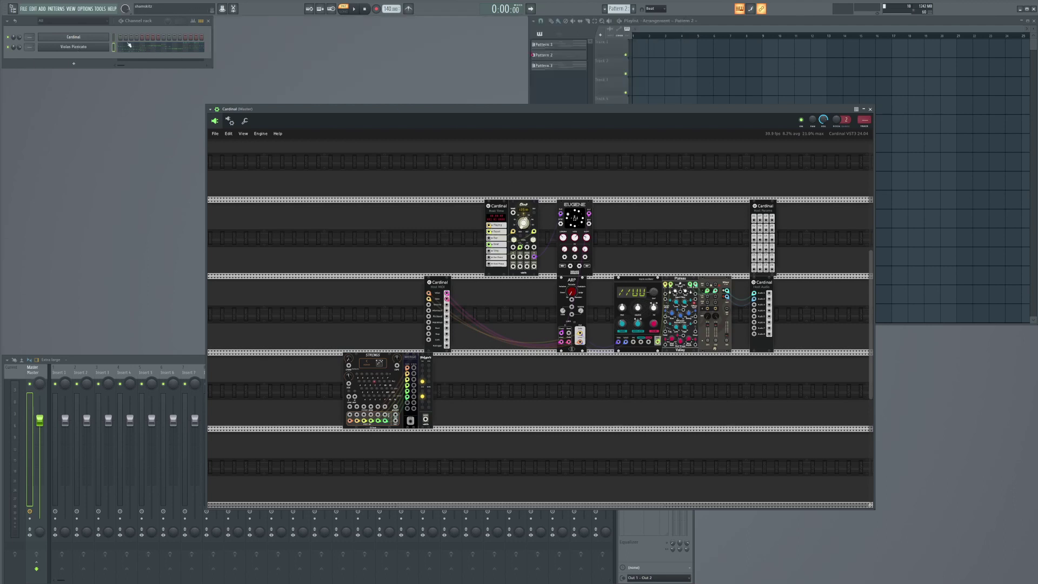
left_click(151, 50)
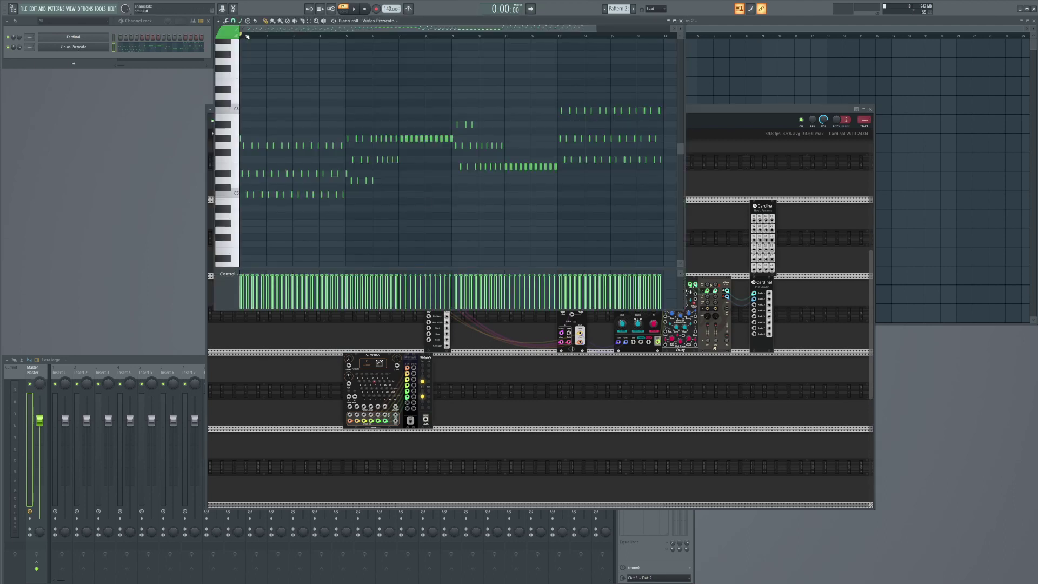
scroll(589, 80, "down", 2)
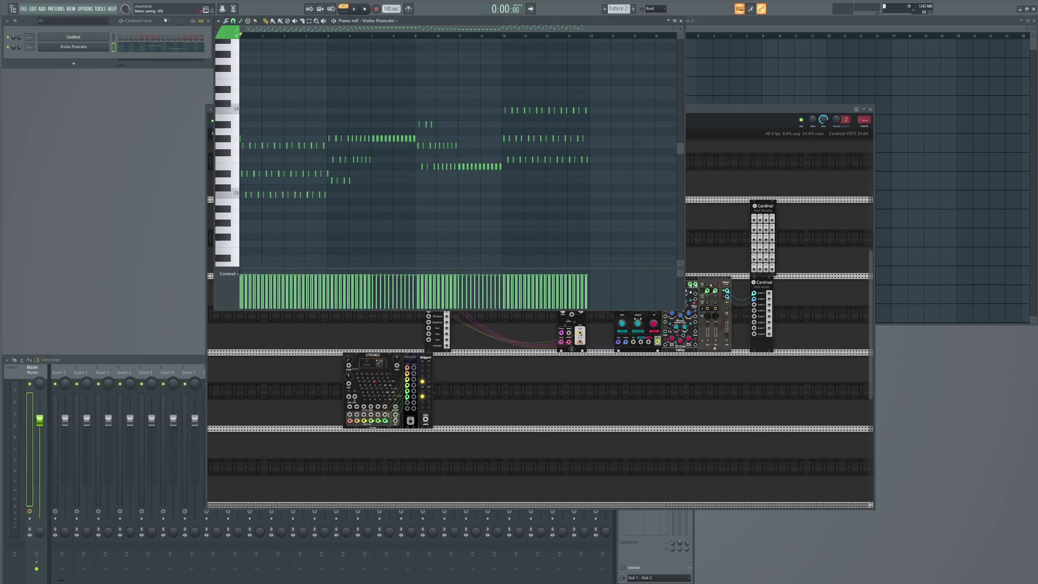
Step: Switch to the chord pattern and move its notes from the Cardinal channel to the Violas Pizzicato channel
key("KP_Add")
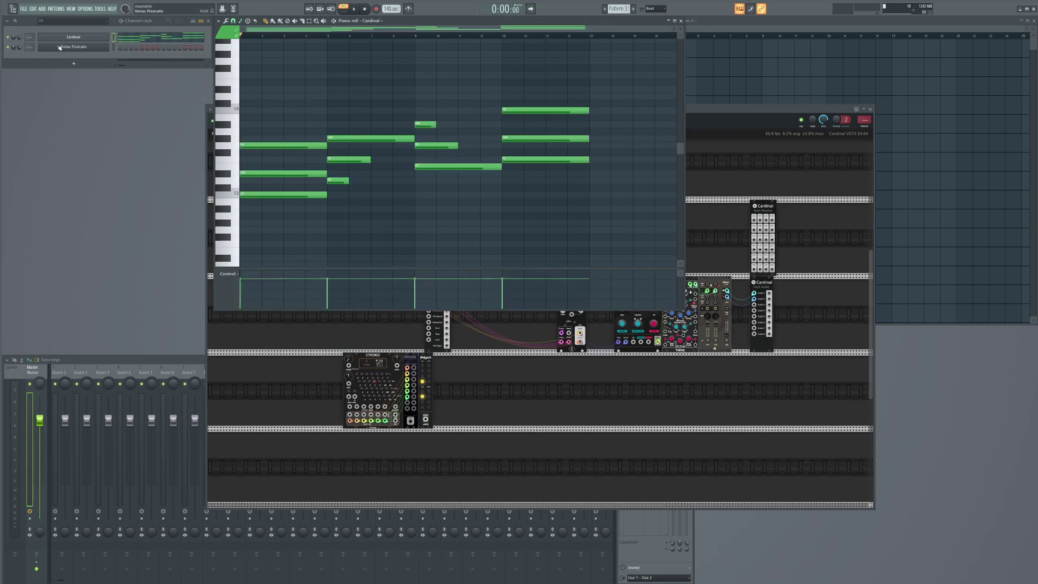
left_click(113, 38)
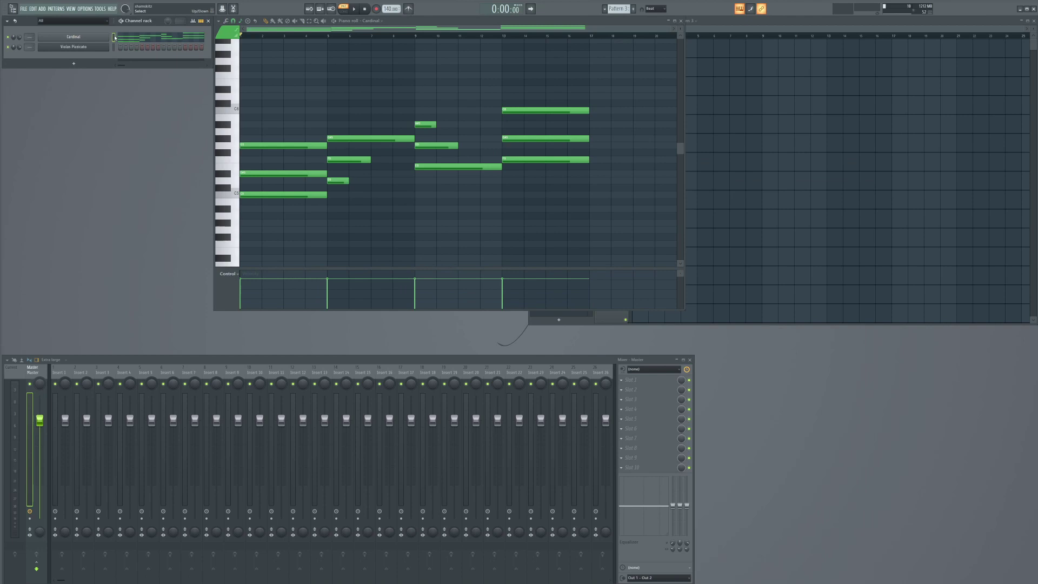
key("ctrl+x")
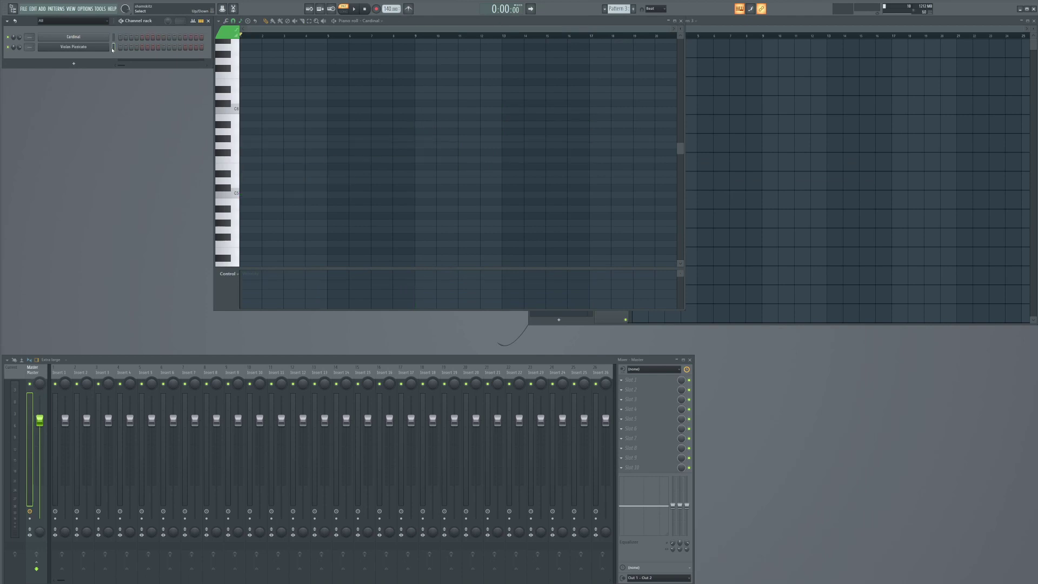
key("ctrl+v")
Step: Turn on the upward arpeggiator for the Violas Pizzicato channel, set its arpeggio time from the presets, and play the chords briefly
left_click(85, 48)
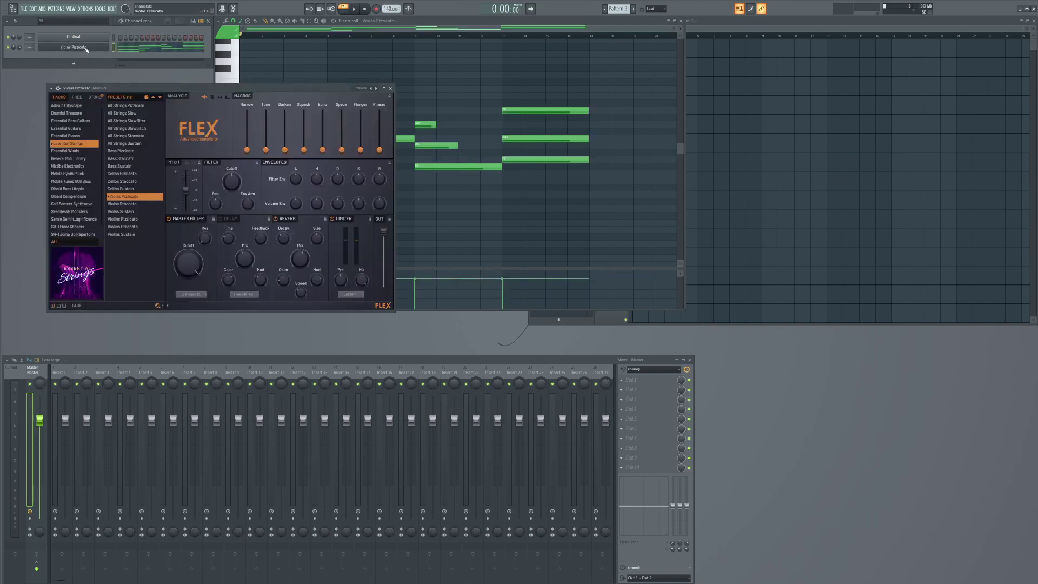
left_click(58, 88)
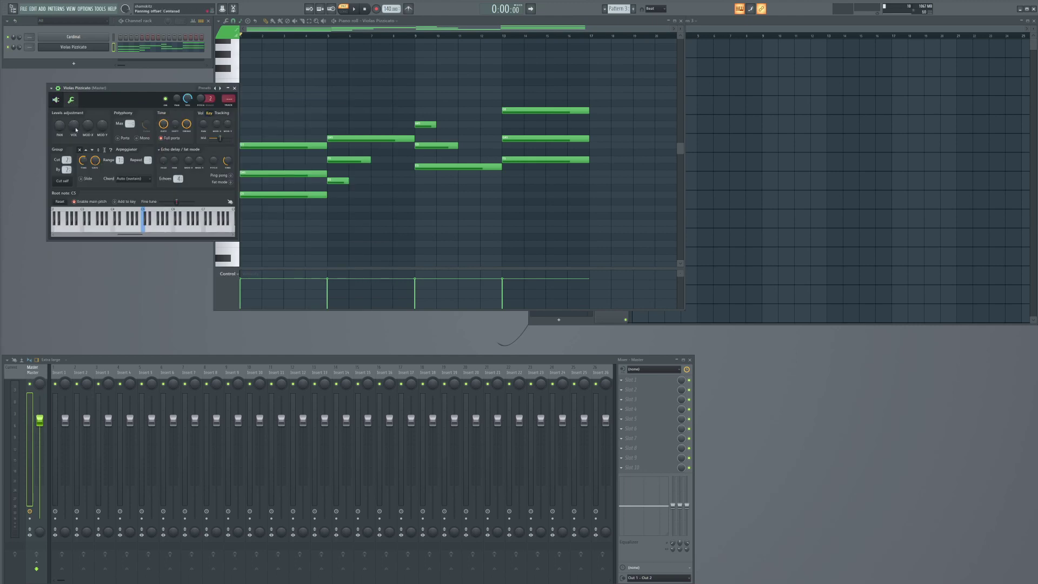
right_click(82, 165)
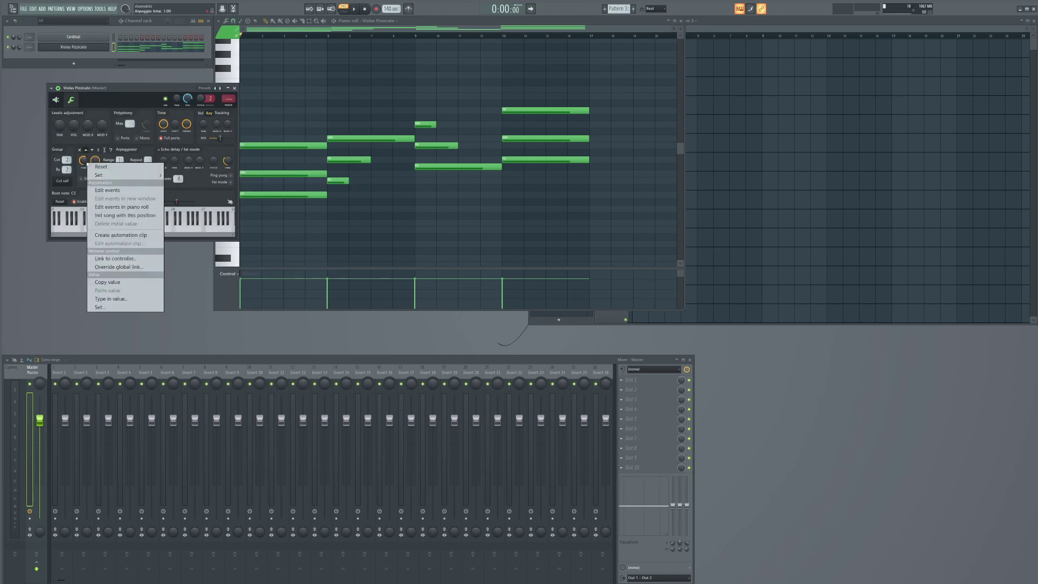
mouse_move(108, 174)
left_click(184, 199)
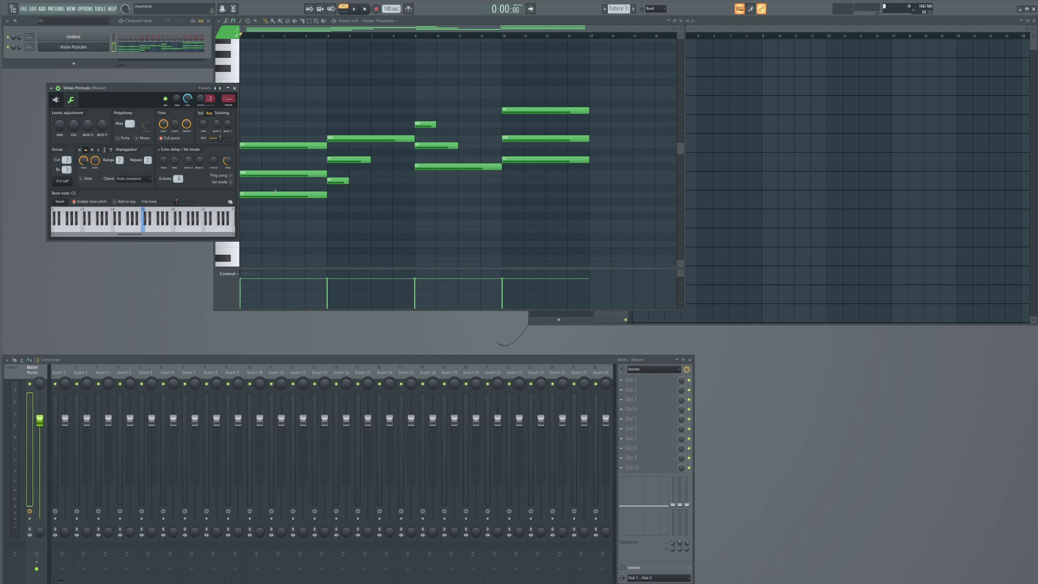
key("space")
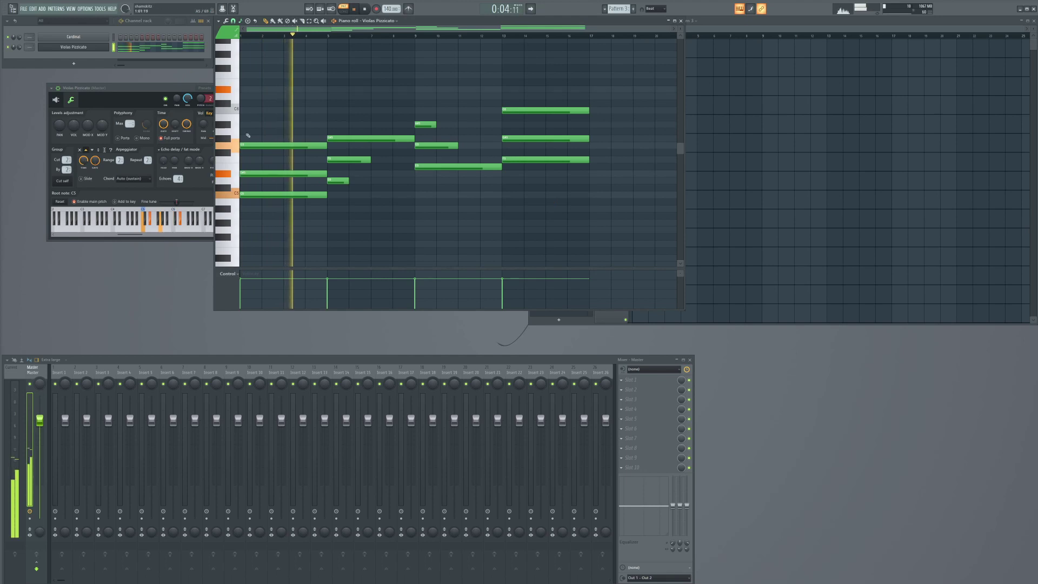
key("space")
Step: Burn the Violas Pizzicato channel's MIDI to a new pattern, resetting its arpeggiator, echo feedback and swing mix
right_click(84, 49)
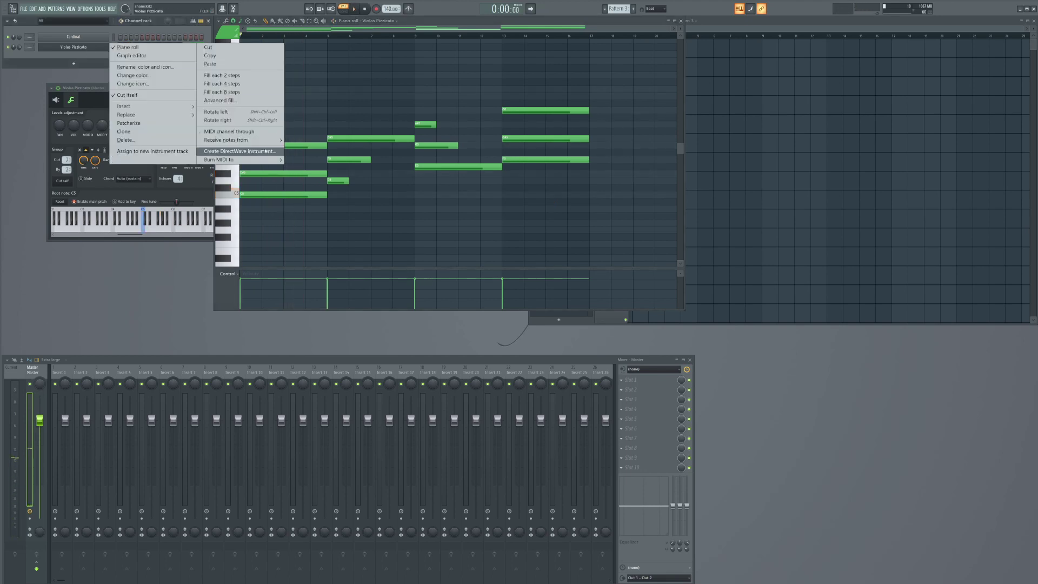
left_click(305, 169)
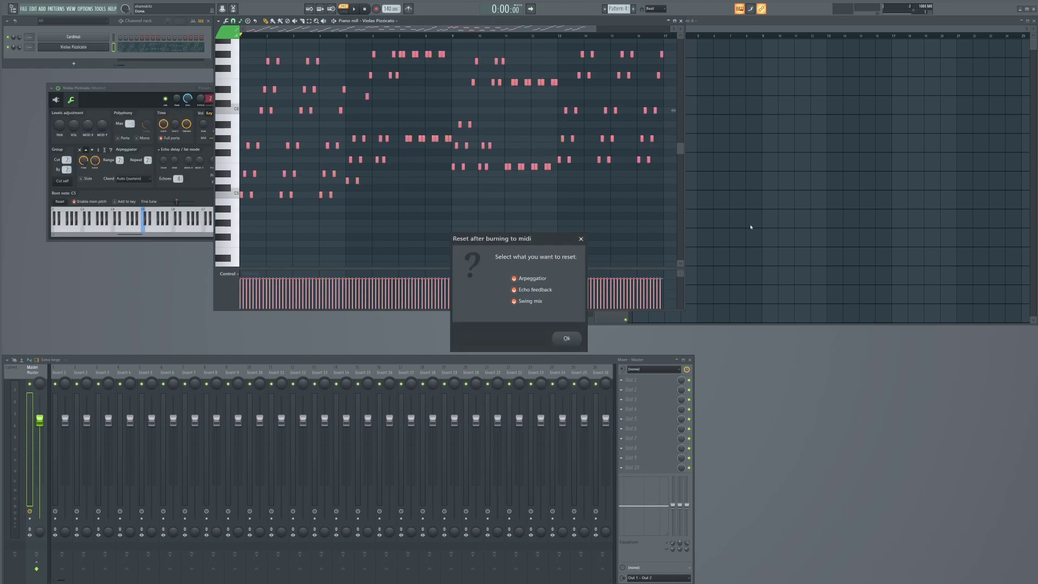
left_click(567, 339)
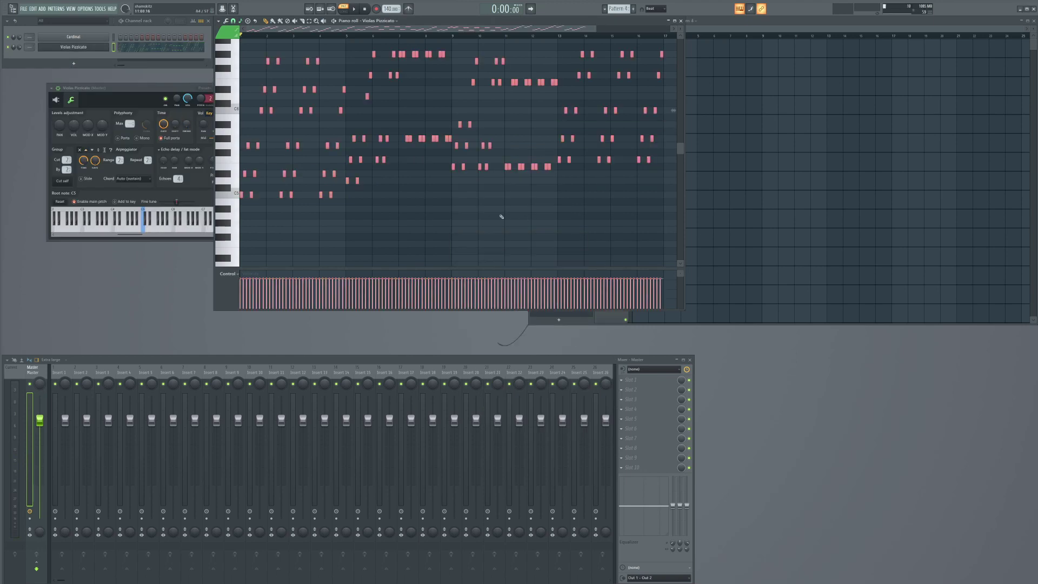
Step: Add a VFX Color Mapper channel, move the VFX Color Mapper module down in its Patcher map, and show the window's wrapper options
left_click(62, 63)
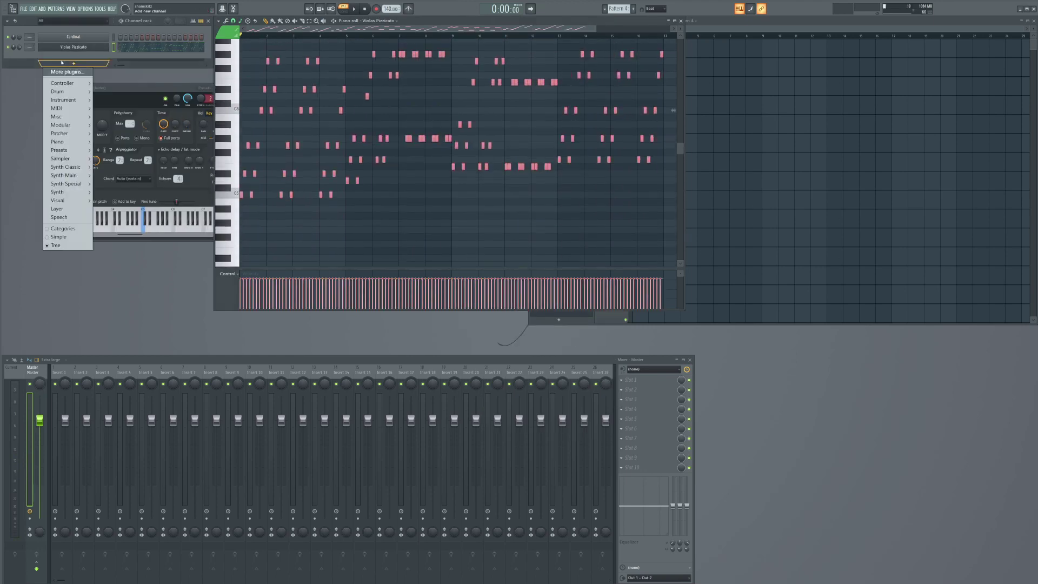
mouse_move(62, 177)
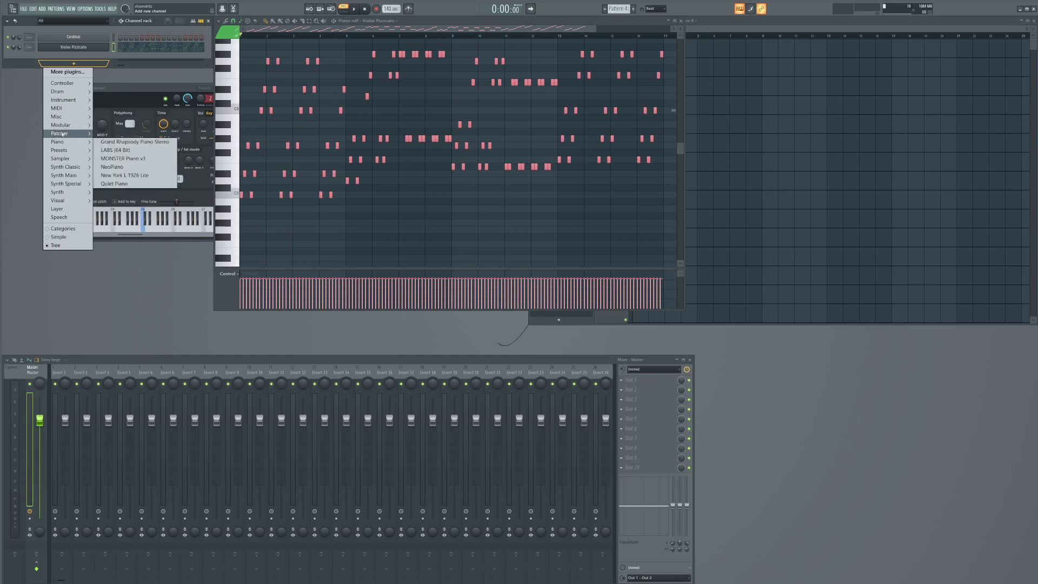
mouse_move(62, 133)
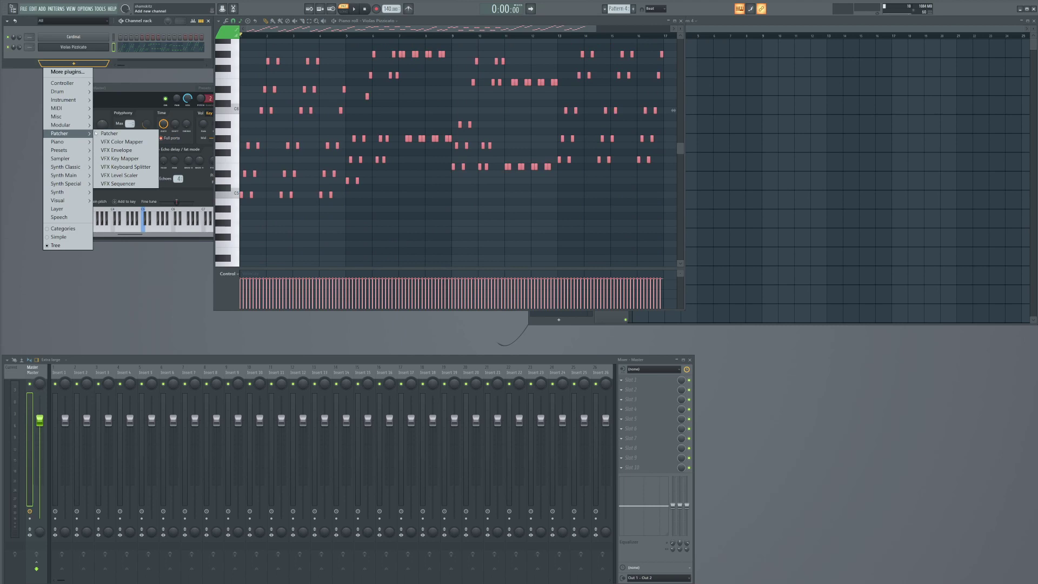
left_click(139, 143)
left_click_drag(186, 107, 507, 160)
left_click_drag(420, 207, 437, 264)
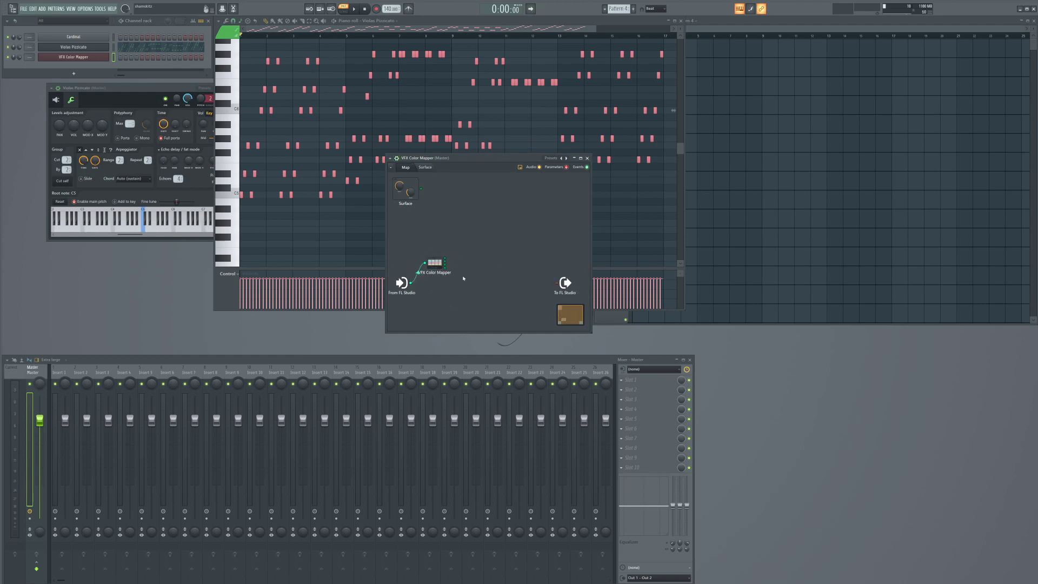
left_click(391, 158)
left_click(391, 159)
Step: Try to replace the VFX Color Mapper channel with VFX Sequencer, and arrange the two Patcher windows side by side
right_click(74, 57)
right_click(74, 57)
right_click(74, 57)
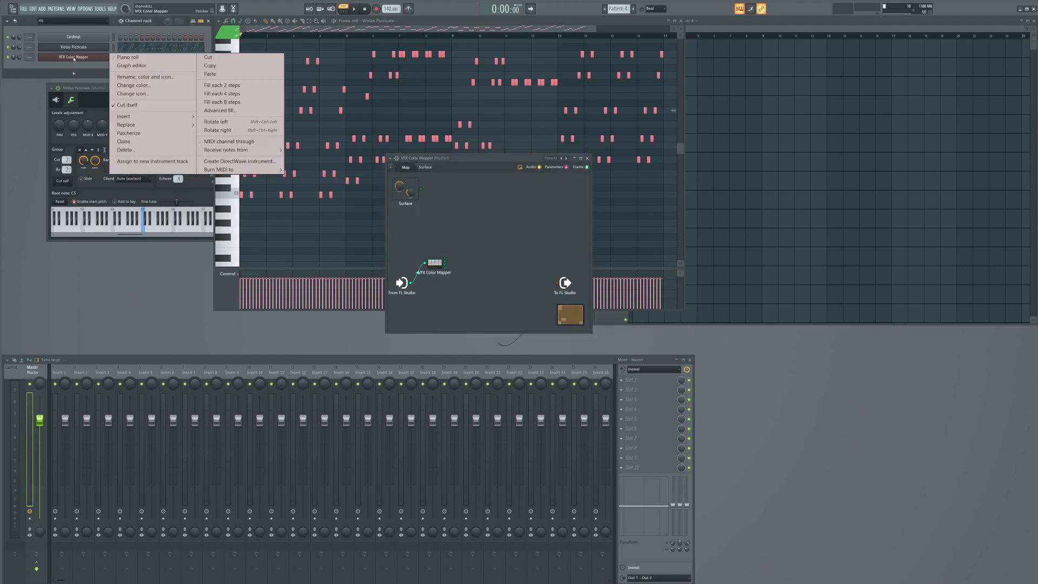
mouse_move(125, 126)
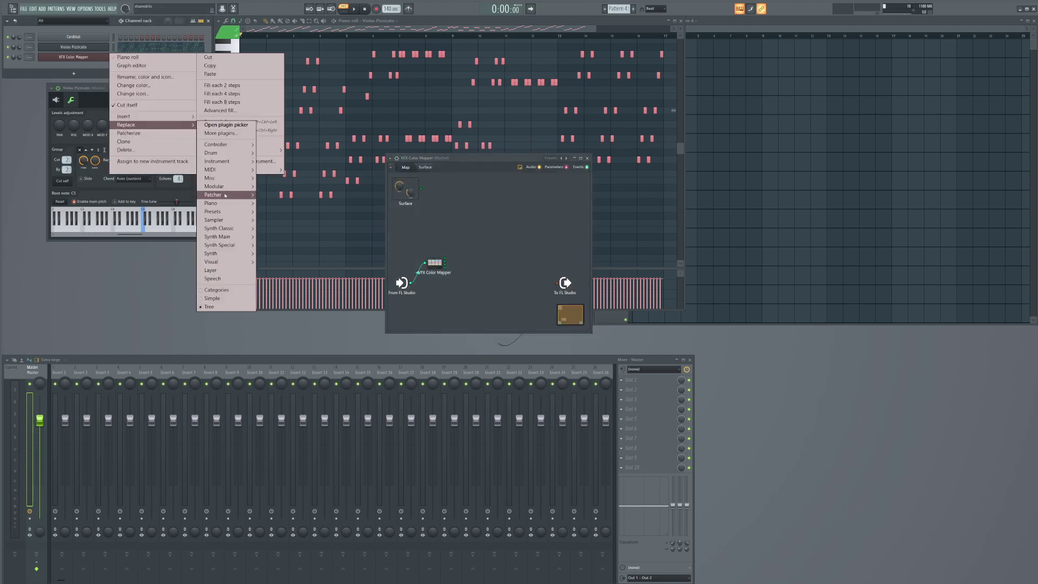
mouse_move(224, 195)
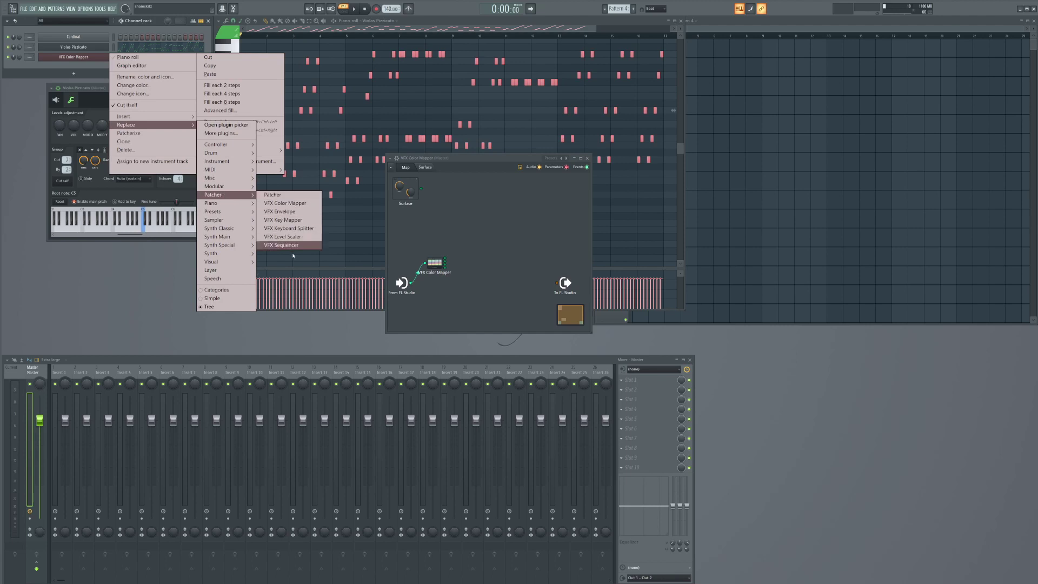
left_click(283, 245)
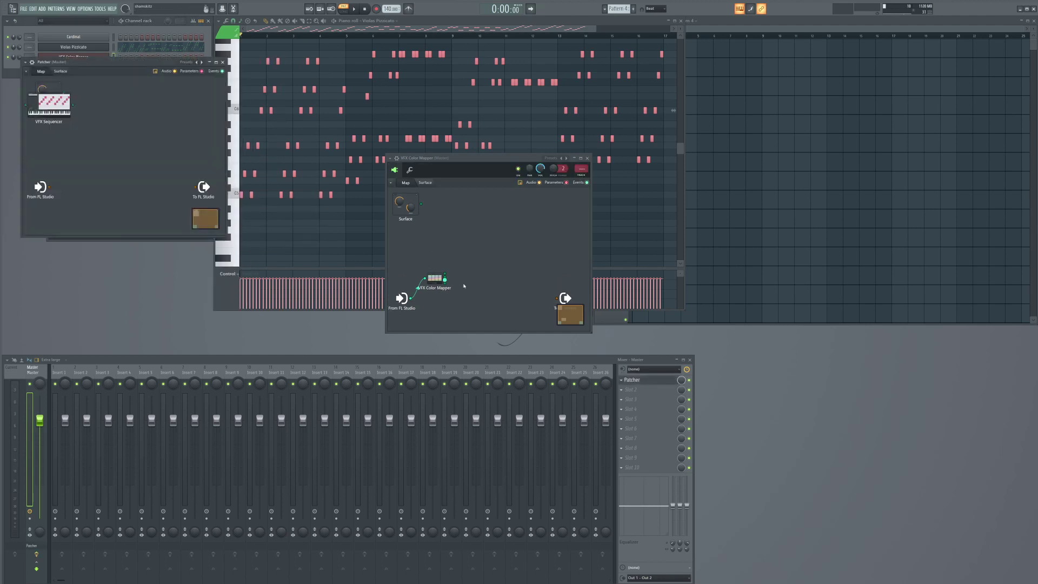
left_click_drag(136, 61, 300, 161)
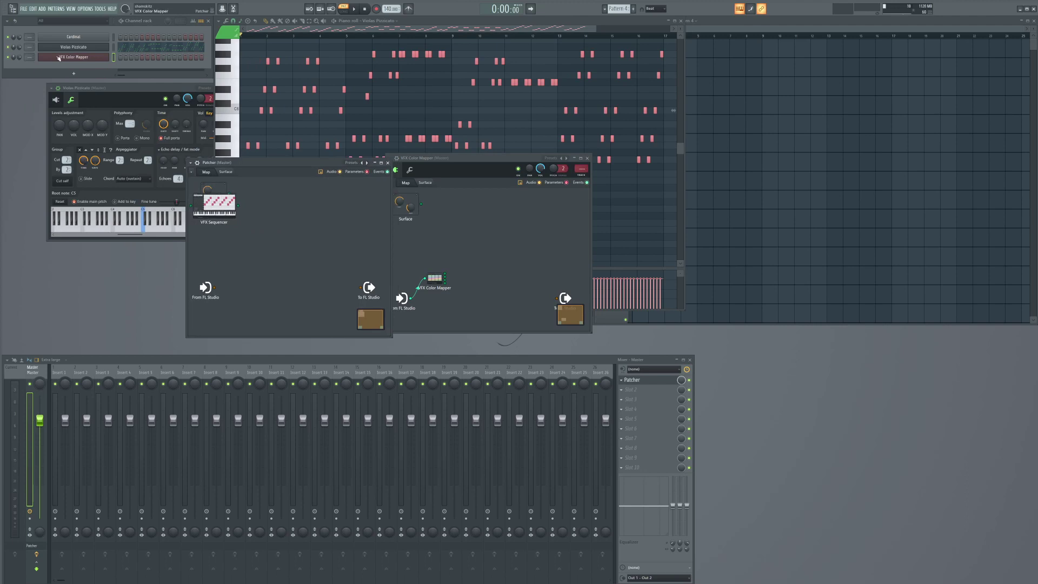
left_click_drag(451, 163, 521, 161)
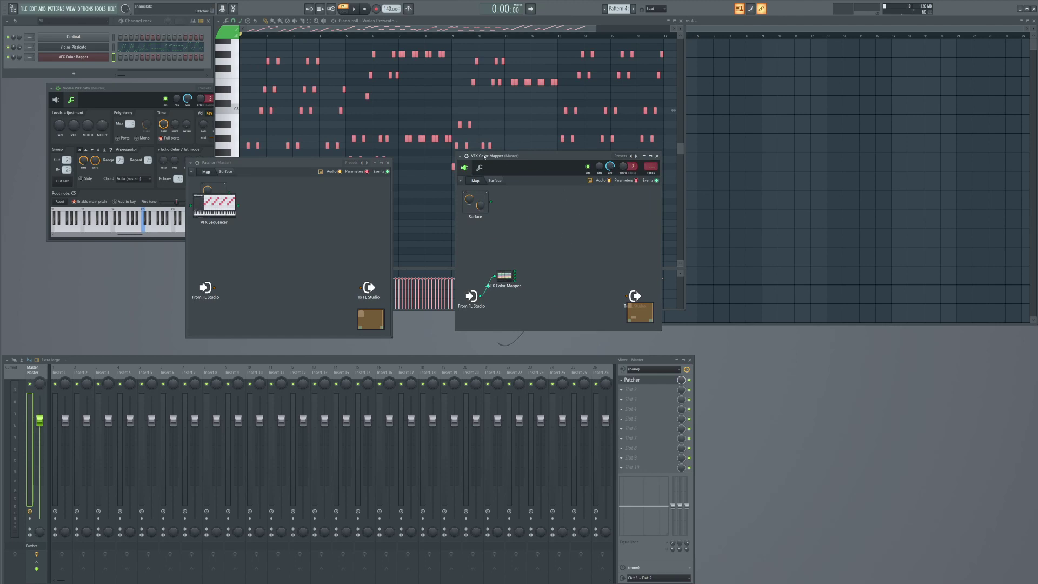
Step: Delete the VFX Color Mapper channel and reposition the Patcher window containing VFX Sequencer
right_click(75, 57)
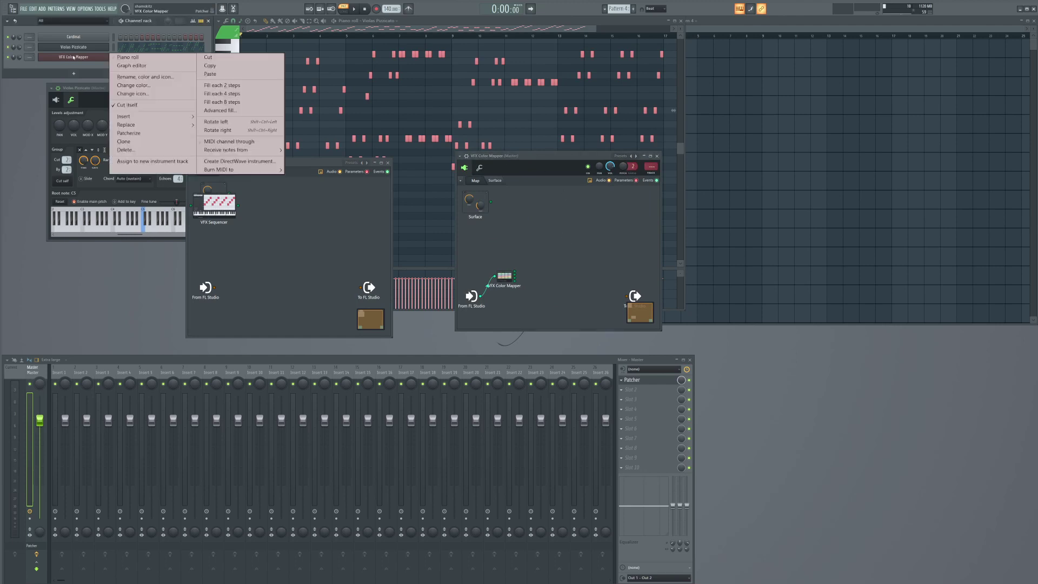
left_click(125, 150)
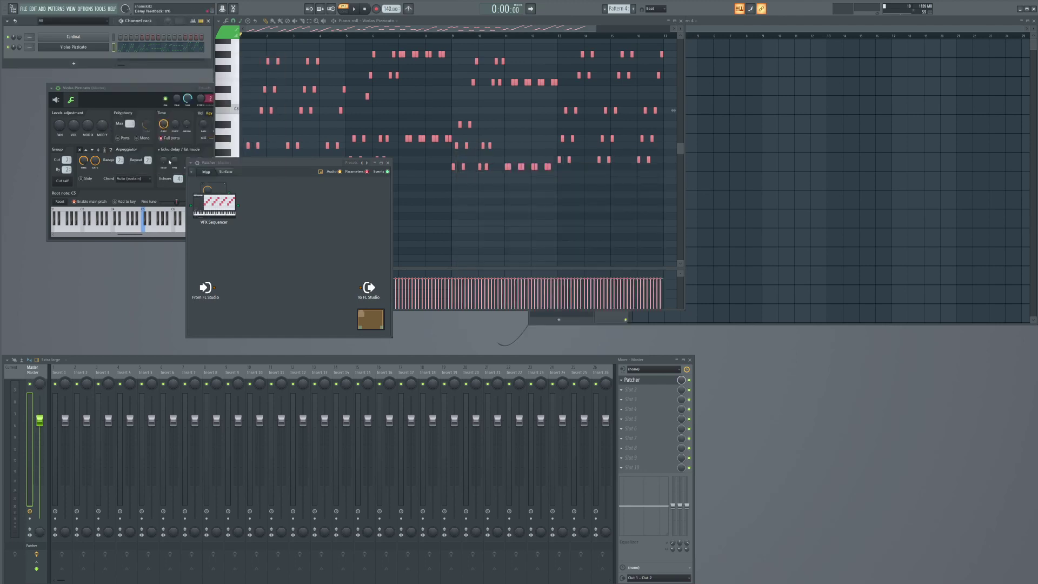
left_click_drag(253, 165, 315, 129)
Step: Close the Violas Pizzicato channel window and reposition the Patcher window holding VFX Sequencer over the piano roll
left_click(72, 47)
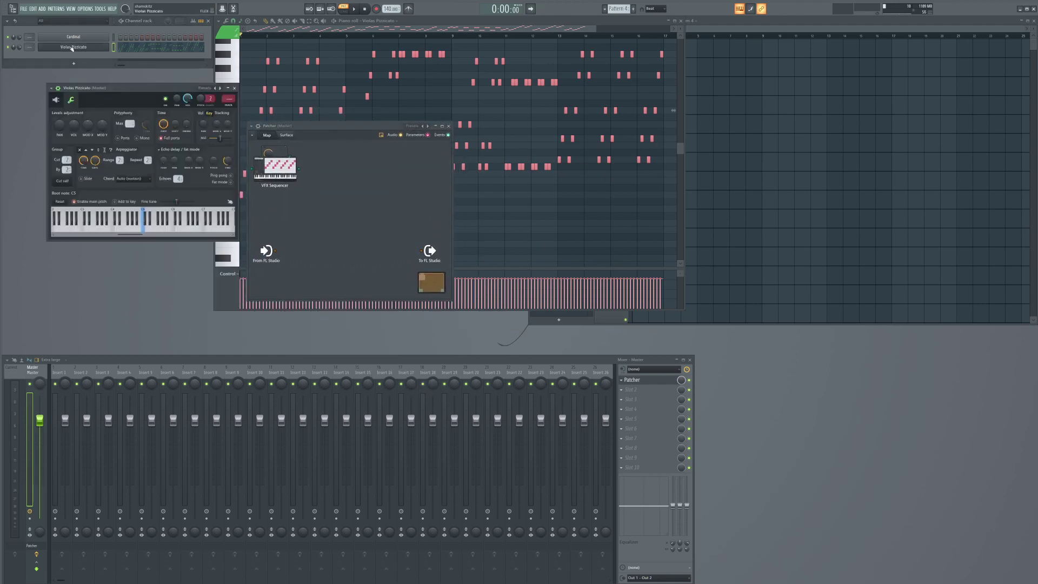
left_click(72, 47)
left_click(65, 37)
left_click(66, 38)
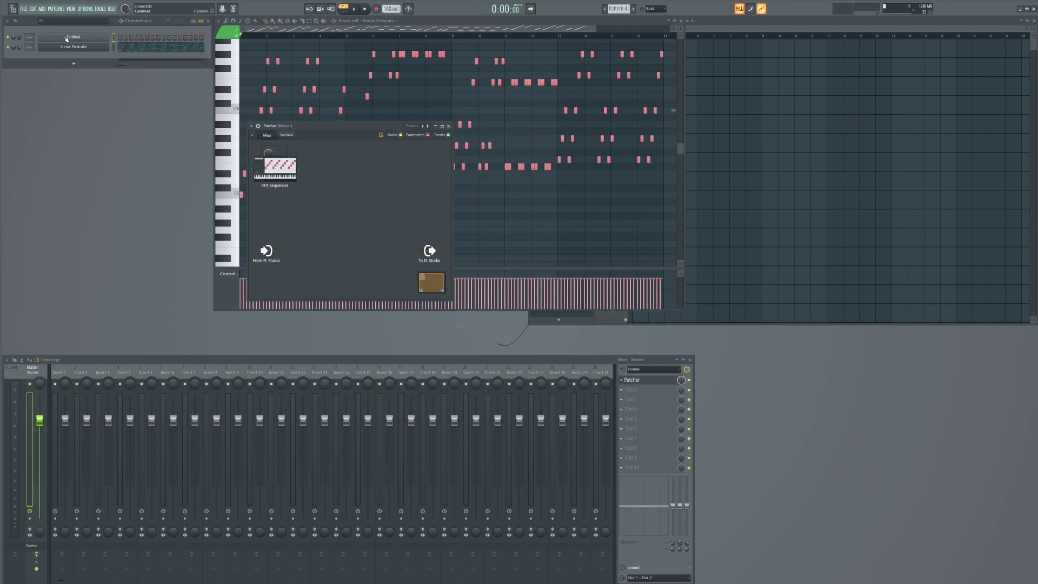
left_click_drag(313, 136, 365, 120)
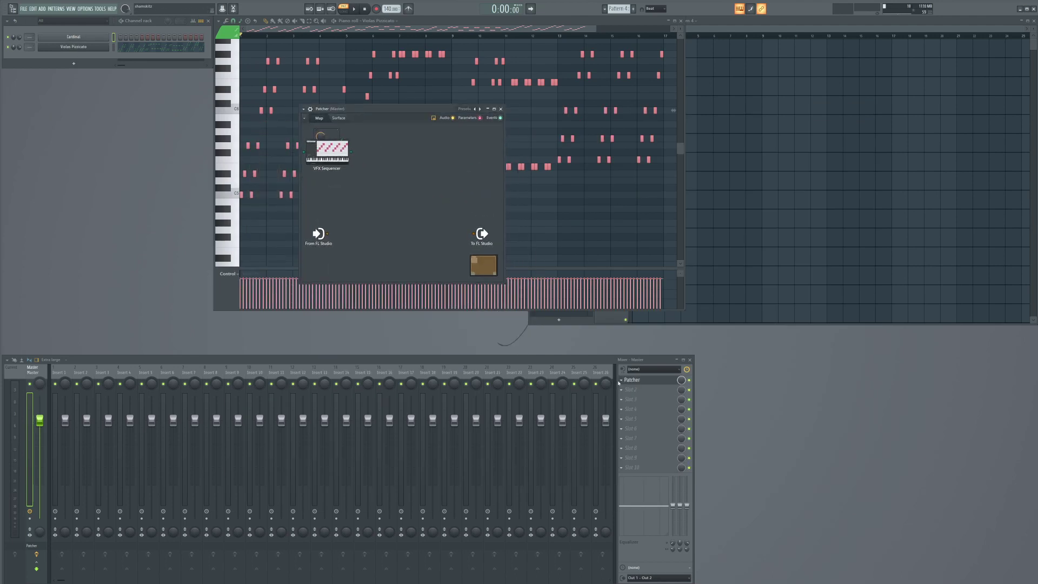
Step: Remove Patcher from the Master insert's first effect slot and add a VFX Sequencer channel
left_click(622, 381)
left_click(638, 379)
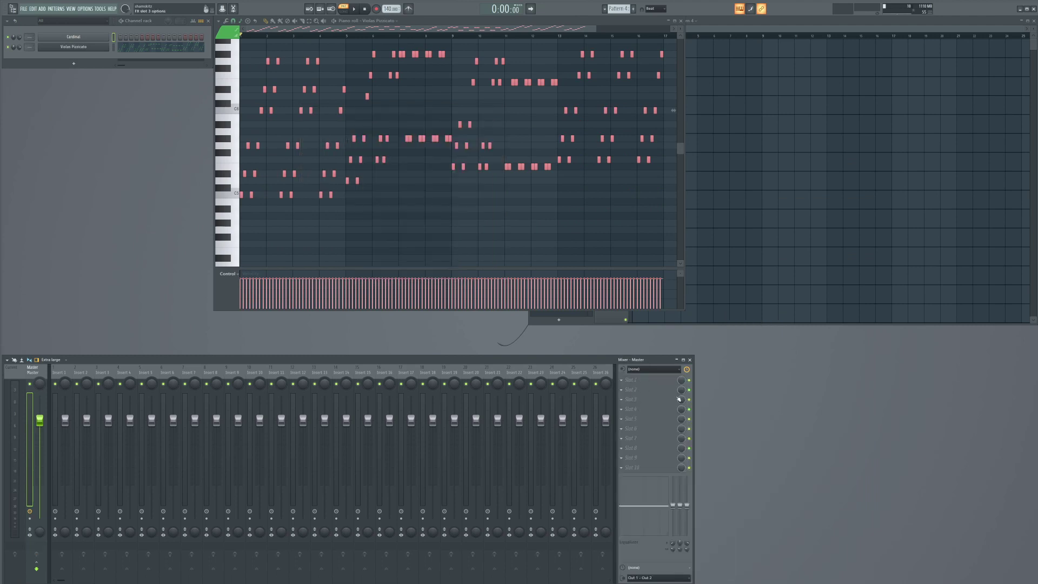
left_click(73, 63)
mouse_move(64, 140)
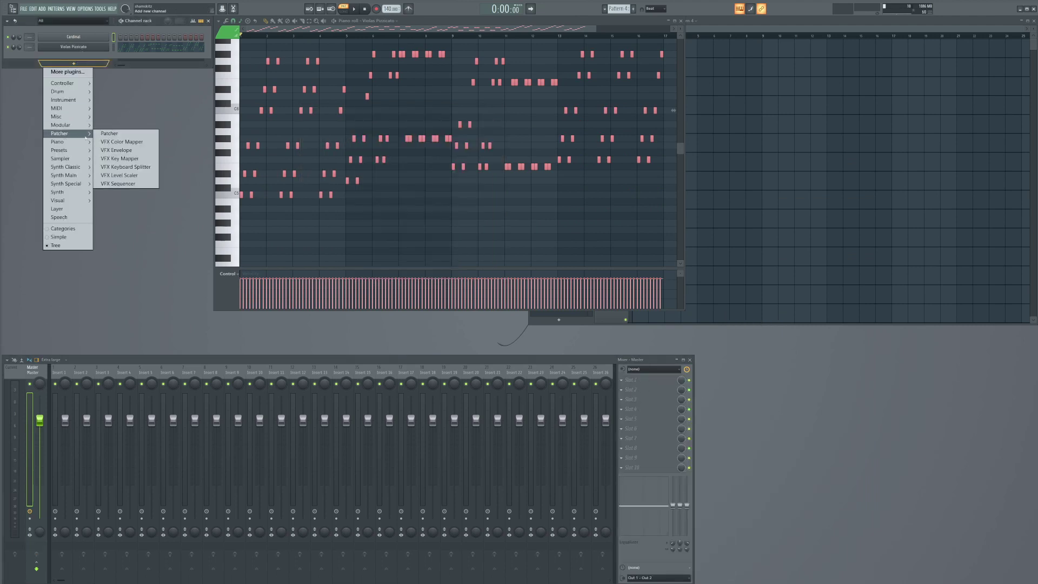
left_click(129, 184)
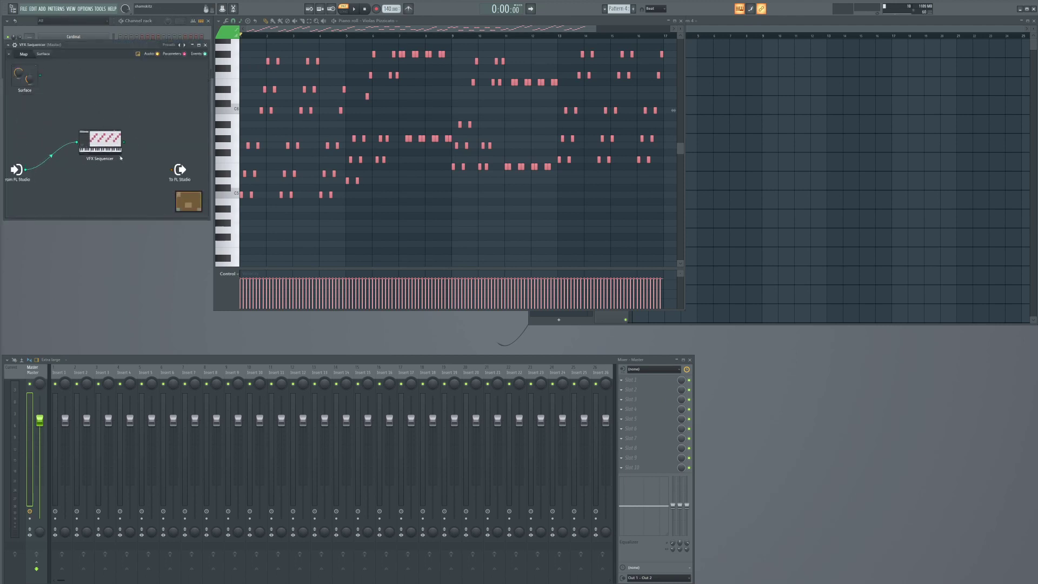
Step: Add the BlueARP generator to the VFX Sequencer channel's Patcher map
right_click(96, 107)
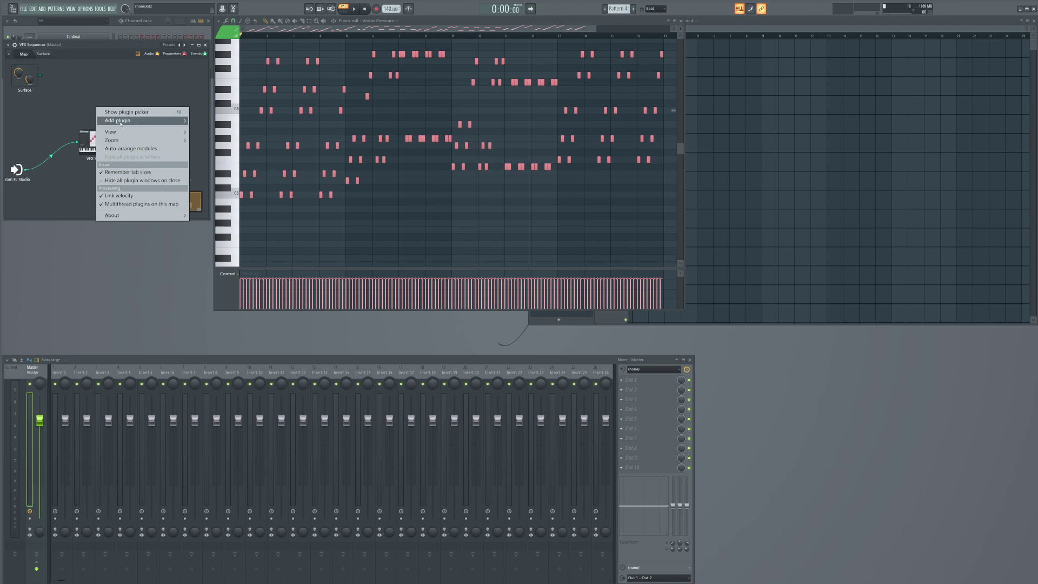
mouse_move(185, 121)
mouse_move(219, 191)
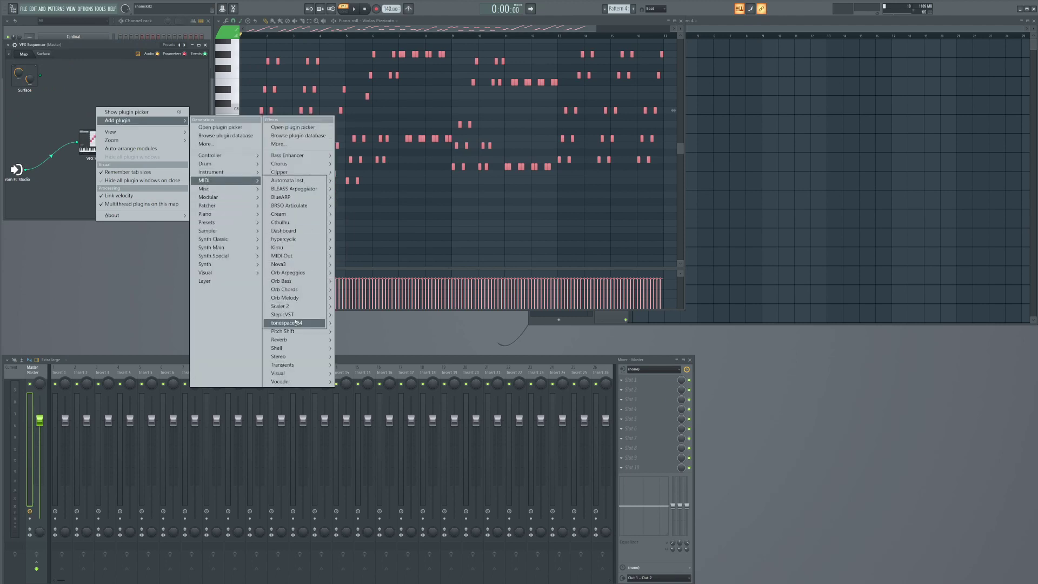
left_click(286, 197)
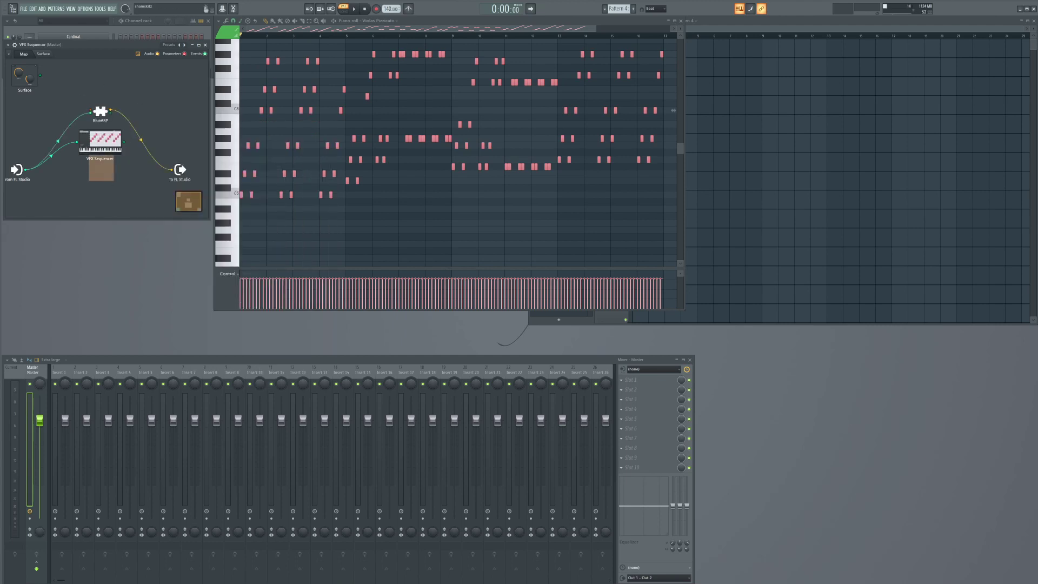
Step: Delete the VFX Sequencer module from the map and move BlueARP down into its place
left_click(100, 143)
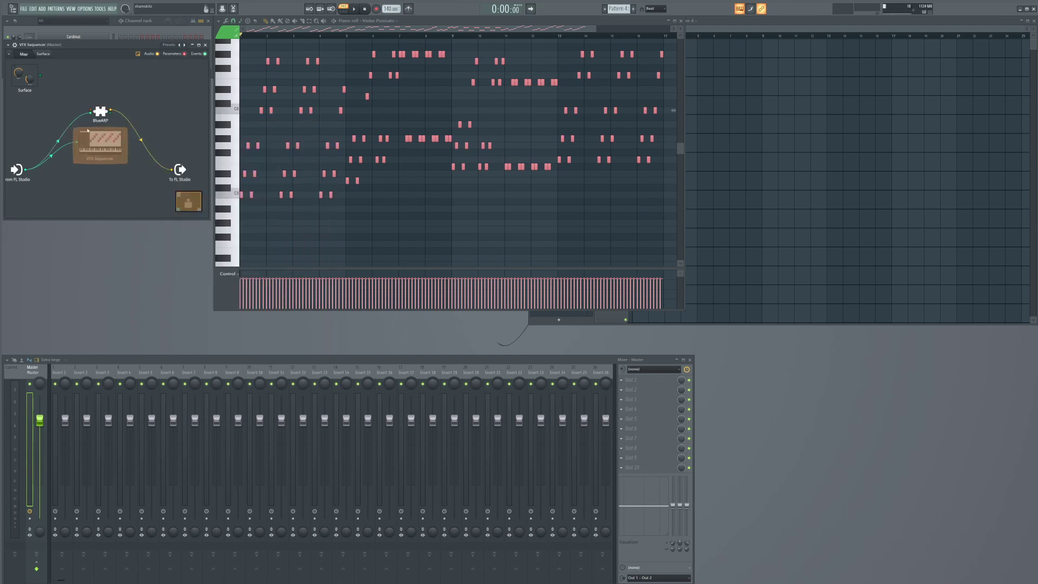
right_click(112, 140)
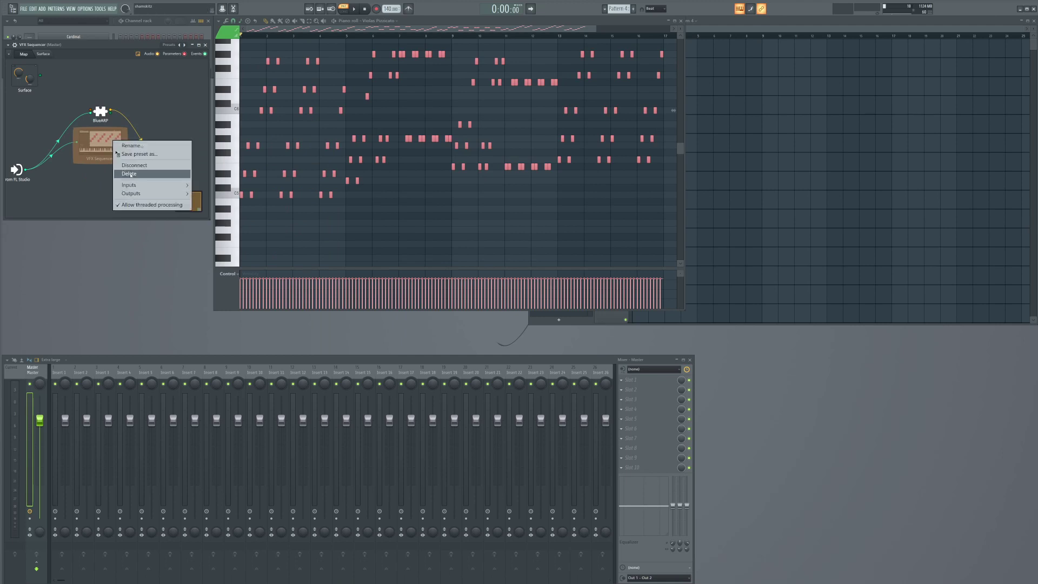
left_click(151, 174)
left_click_drag(102, 113, 104, 144)
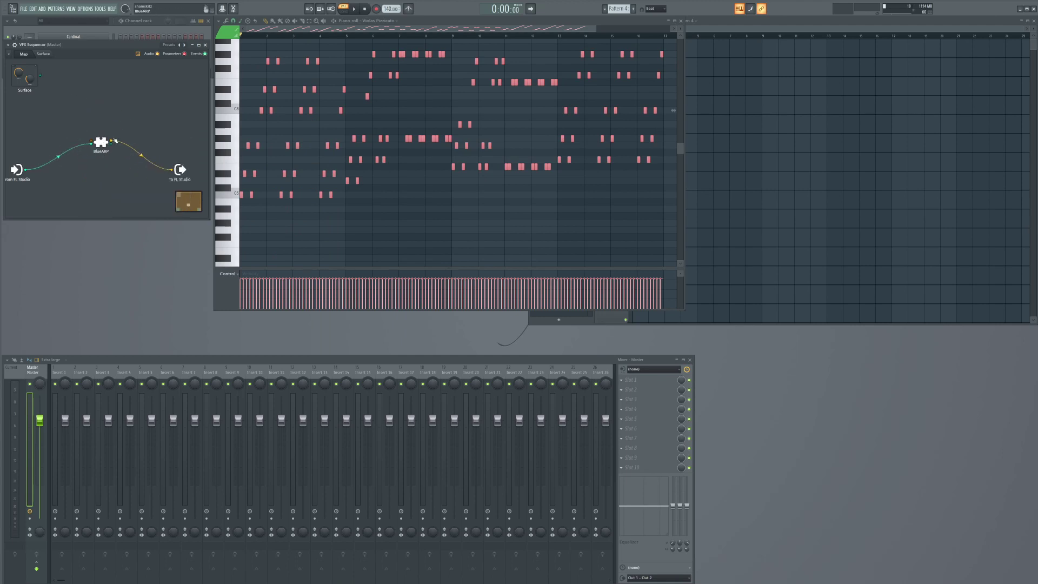
Step: Set BlueARP's MIDI output port to 0 and connect it to a newly enabled MIDI port 0 input on To FL Studio
left_click(114, 141)
left_click(327, 173)
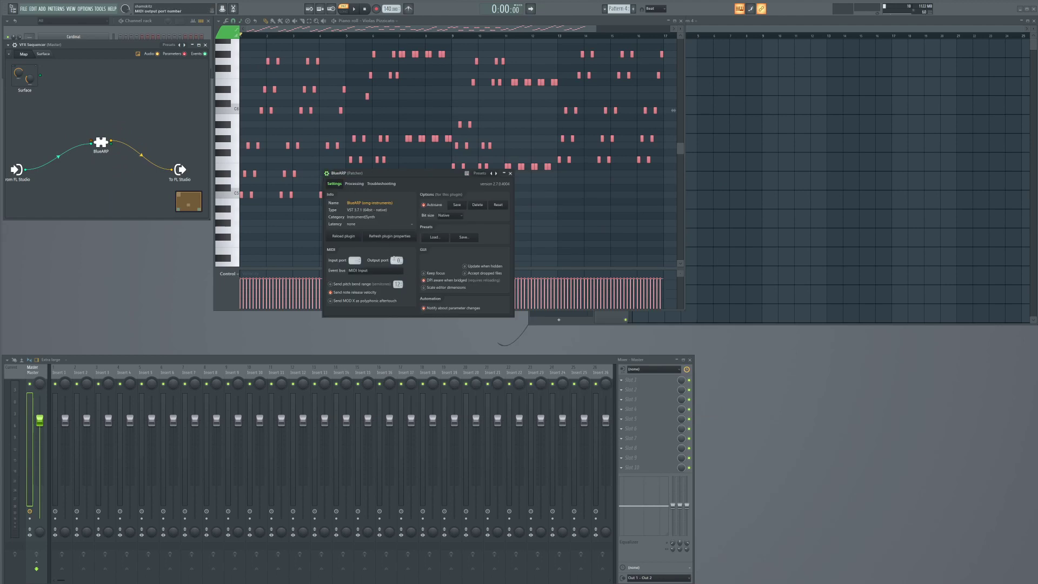
left_click_drag(182, 174, 181, 150)
right_click(176, 144)
mouse_move(195, 160)
mouse_move(234, 170)
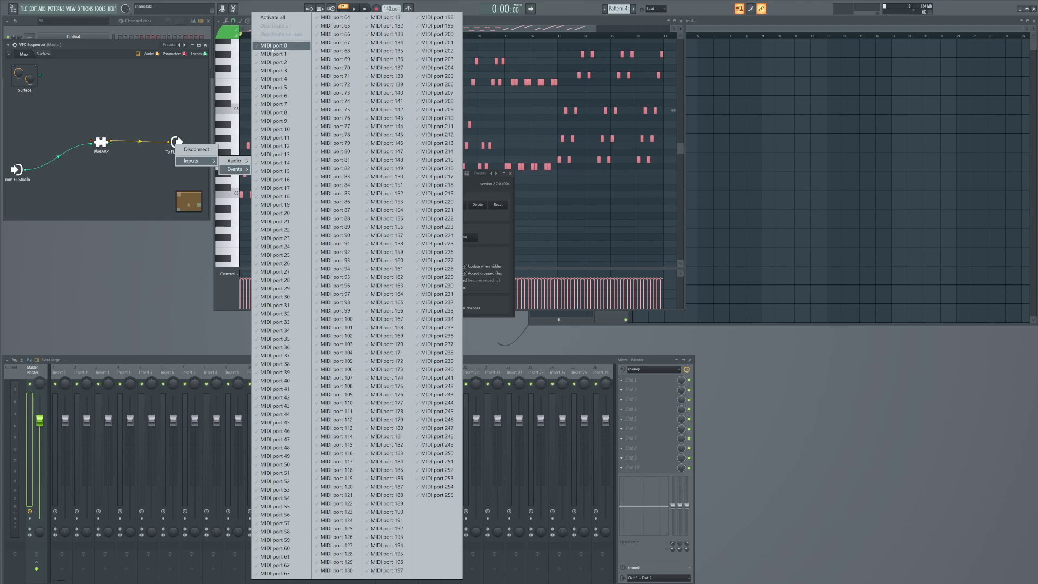
left_click(273, 46)
left_click_drag(112, 143, 168, 142)
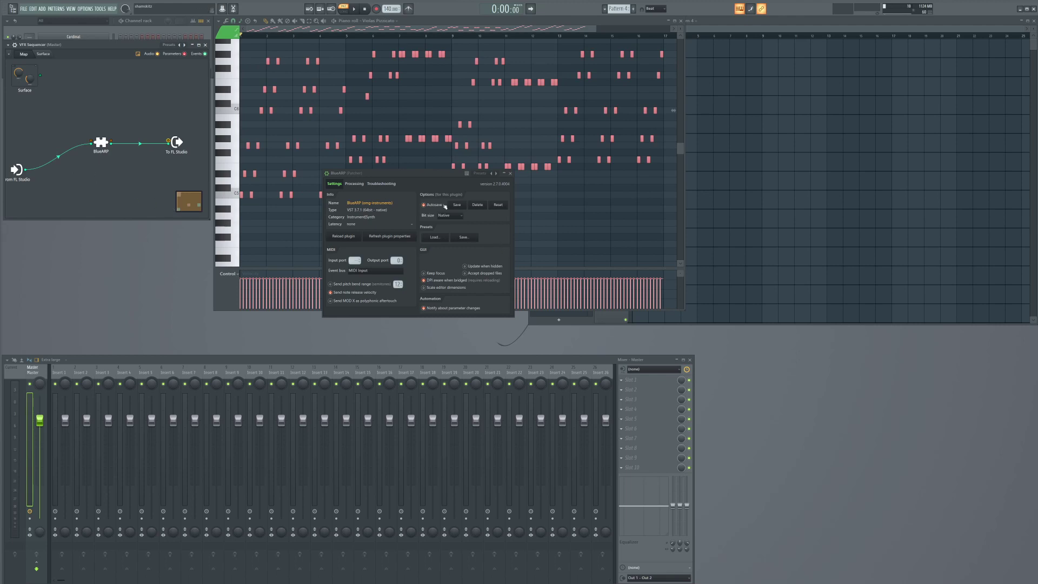
Step: Reposition the BlueARP window and switch from its wrapper settings to the arpeggiator interface
left_click_drag(430, 178, 464, 194)
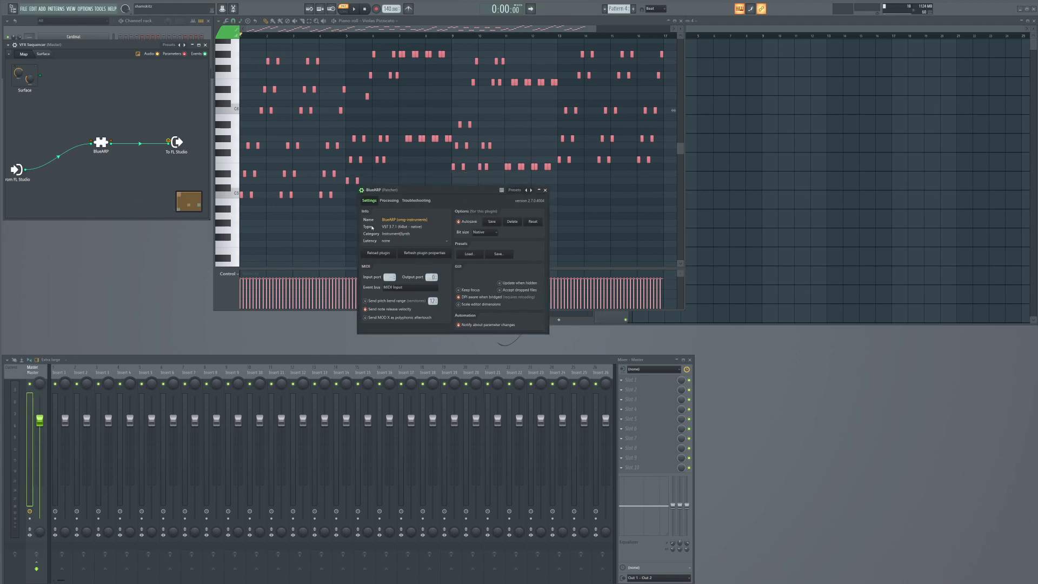
left_click(361, 190)
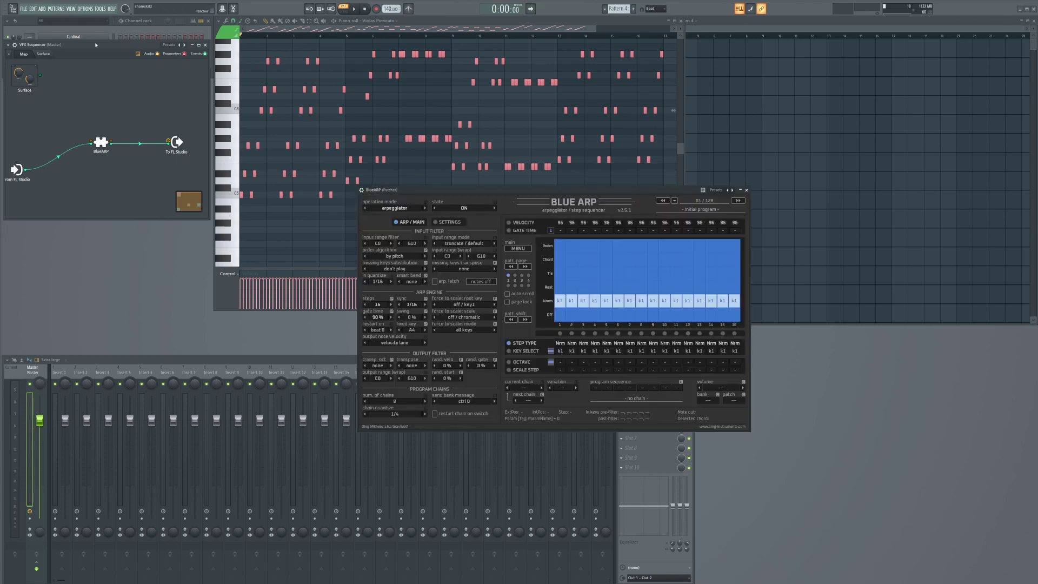
Step: Insert a Vital channel at the Violas Pizzicato channel's position in the channel rack
left_click(72, 47)
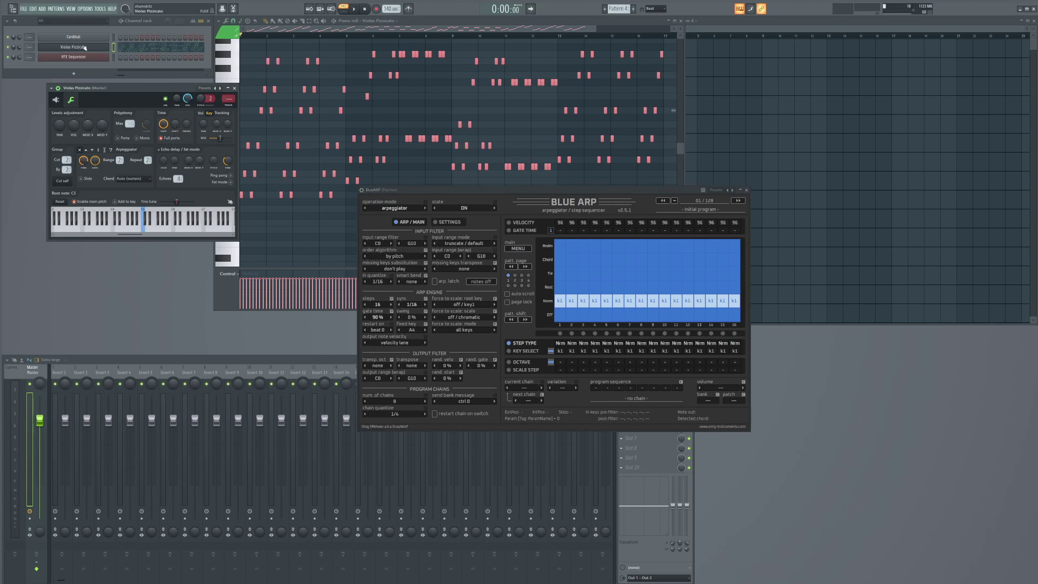
left_click(84, 47)
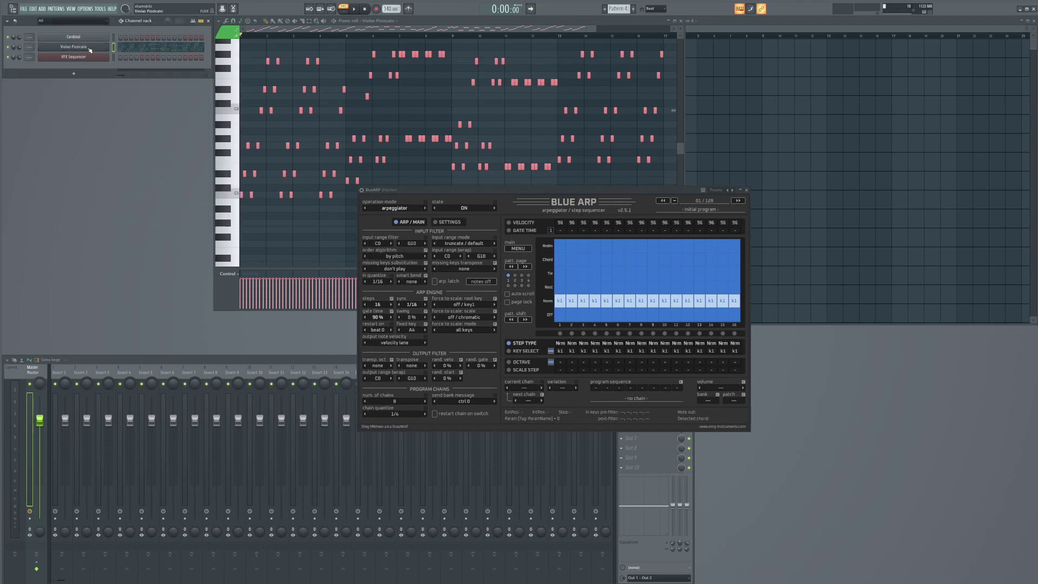
right_click(90, 50)
mouse_move(131, 107)
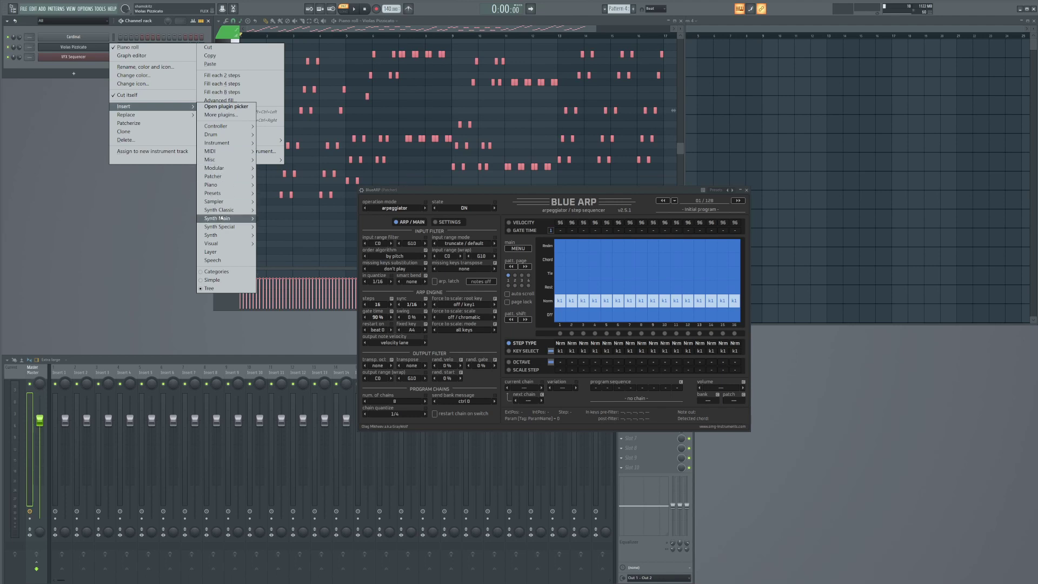
mouse_move(221, 219)
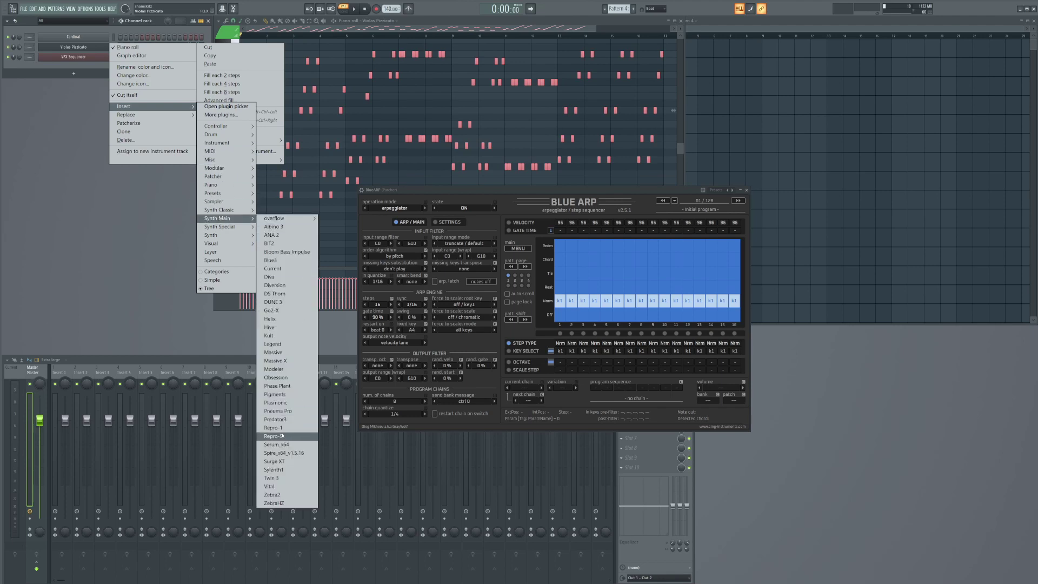
left_click(269, 486)
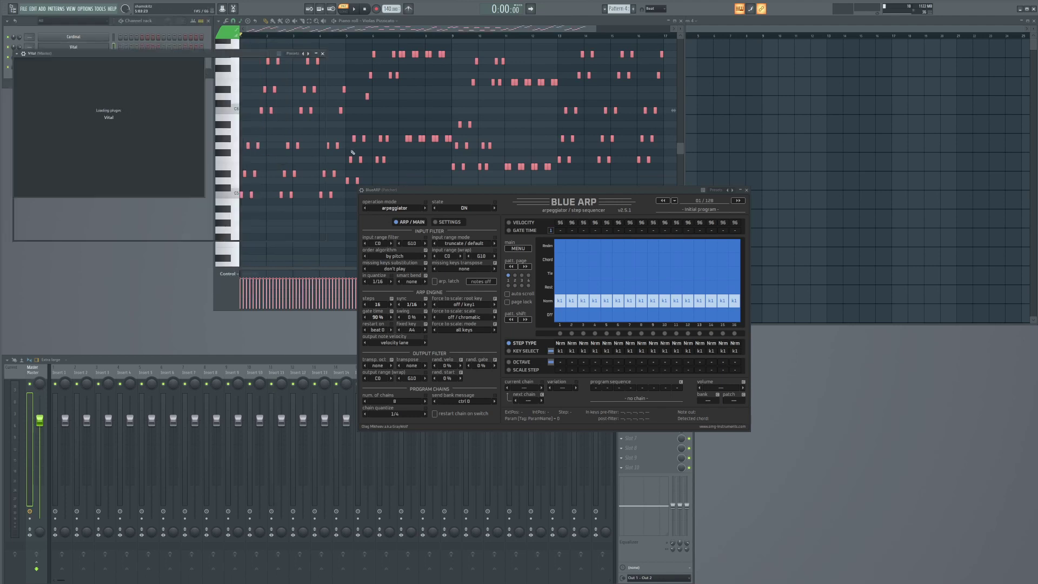
Step: Move the Vital window over the piano roll and set its MIDI input port to 0 to match the Patcher output
left_click_drag(183, 60, 239, 173)
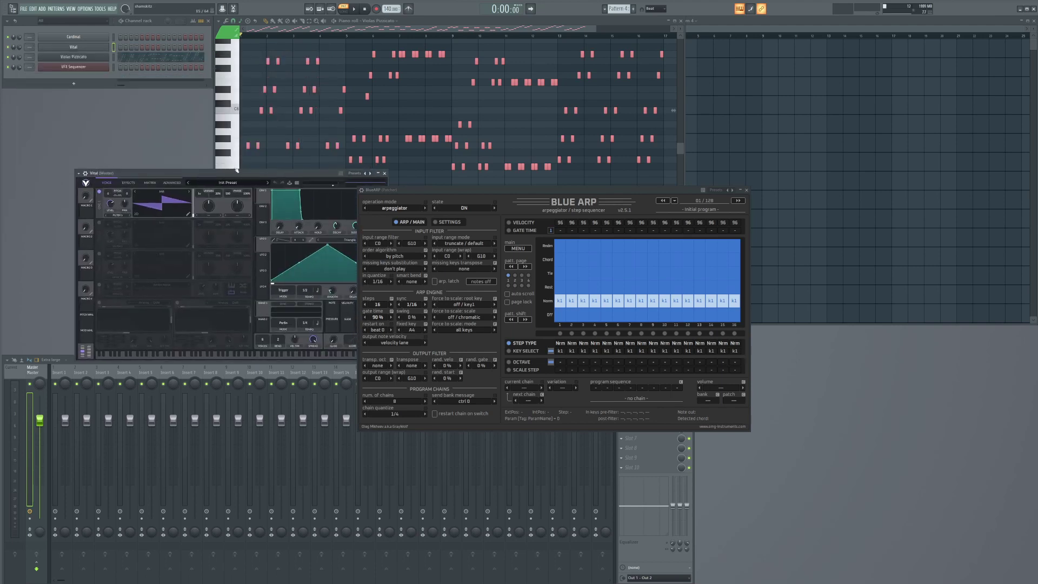
left_click(80, 173)
left_click(101, 187)
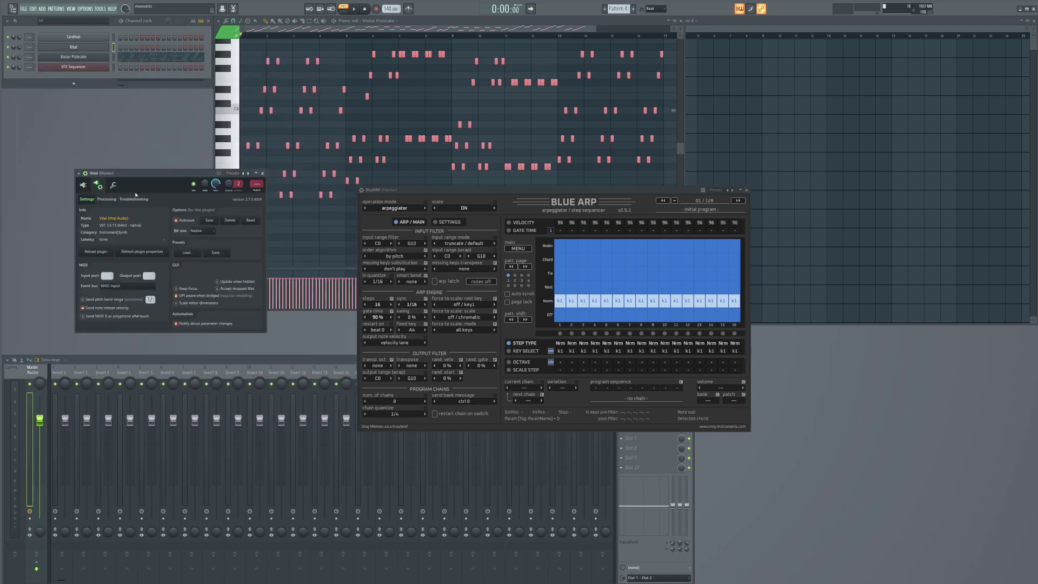
left_click(74, 67)
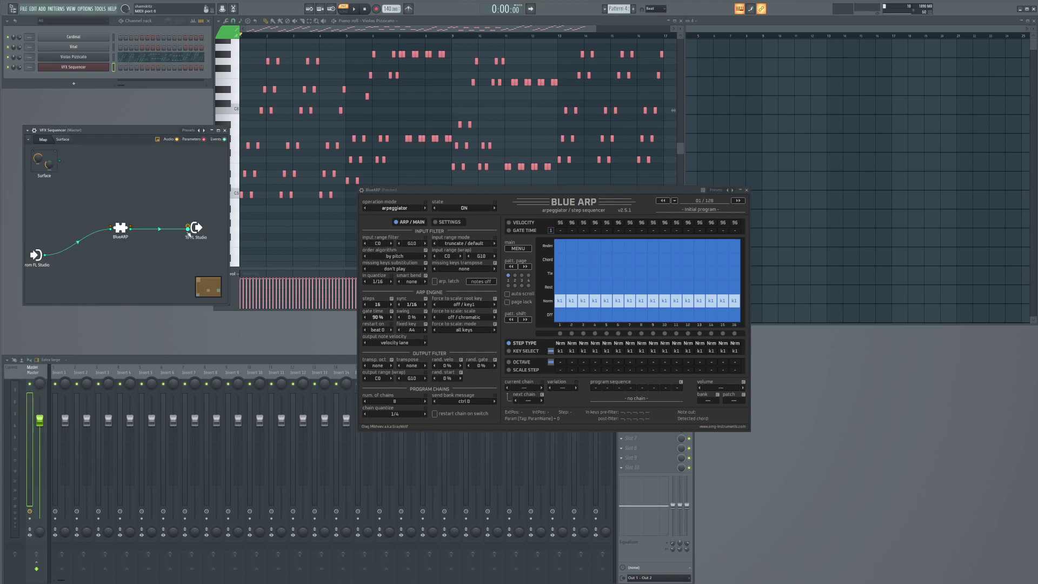
left_click(83, 48)
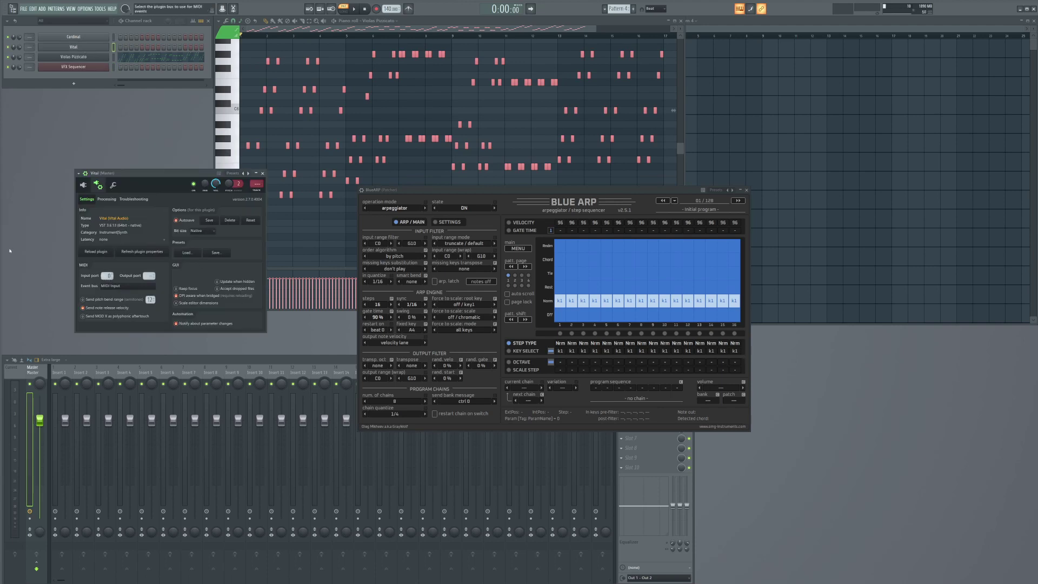
Step: Reposition the Vital window, return to its synth interface and open the preset browser
left_click_drag(165, 179, 201, 172)
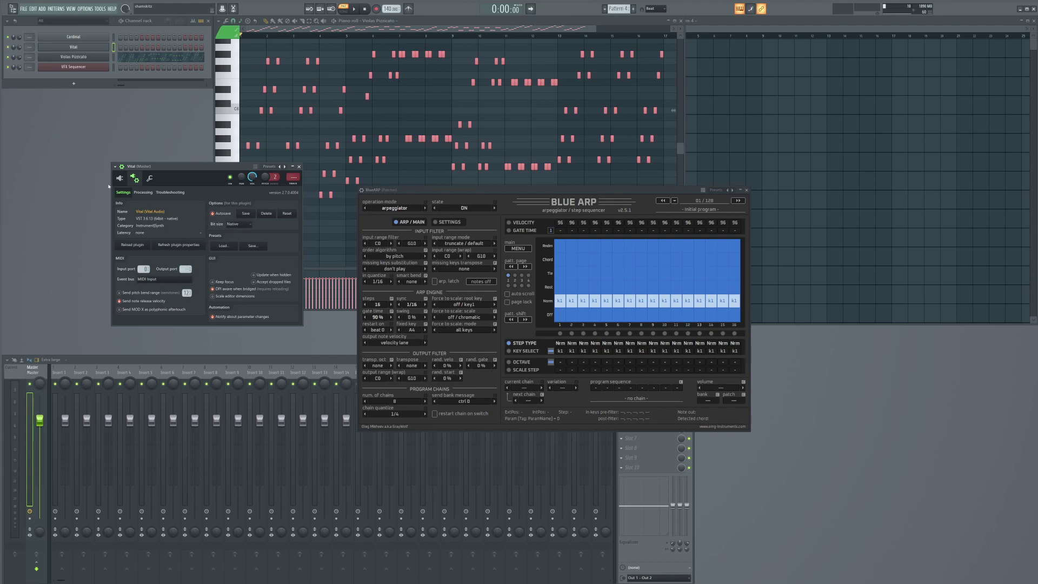
left_click(122, 182)
left_click(263, 191)
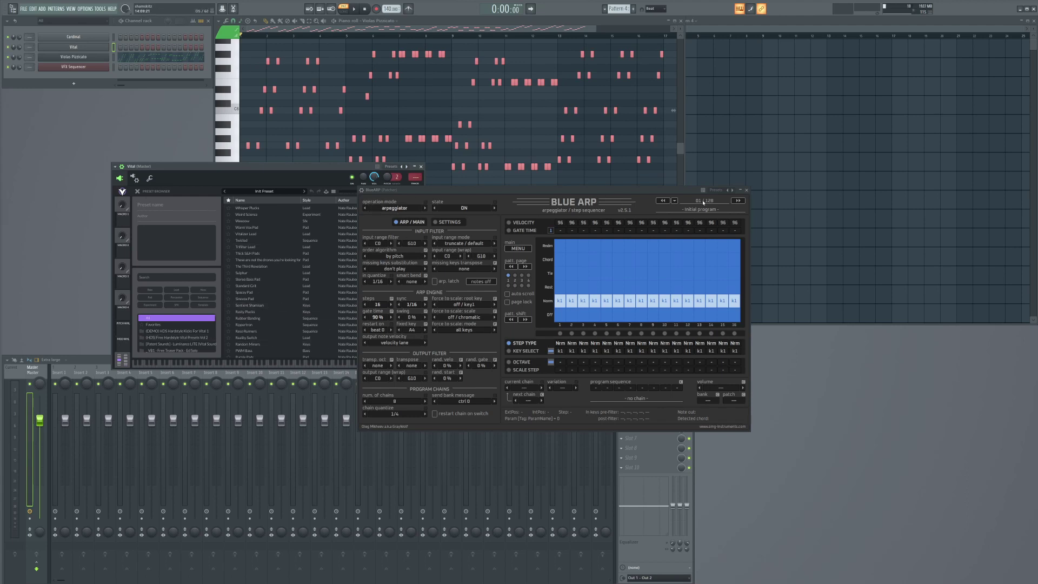
Step: Load BlueARP program 37, an Arp SSaw pattern
left_click(675, 202)
mouse_move(703, 221)
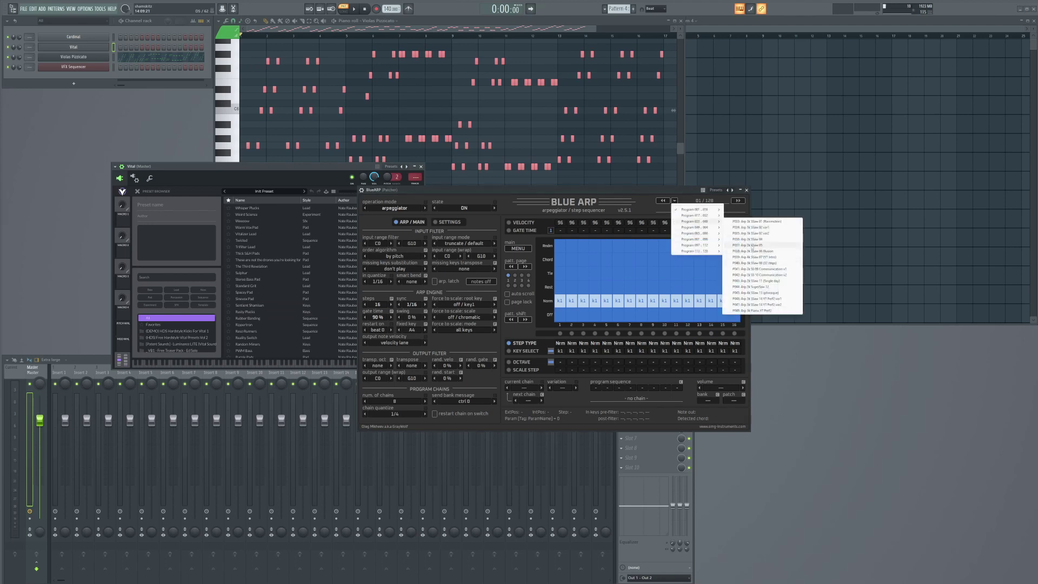
left_click(751, 246)
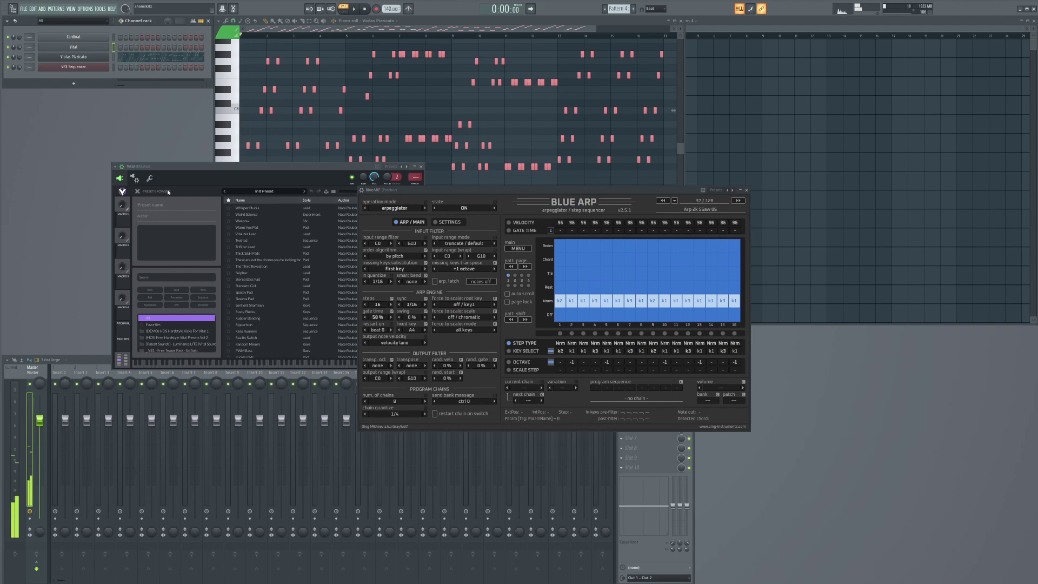
Step: Create Pattern 5 with the first step enabled on the VFX Sequencer channel and start playback
key("F4")
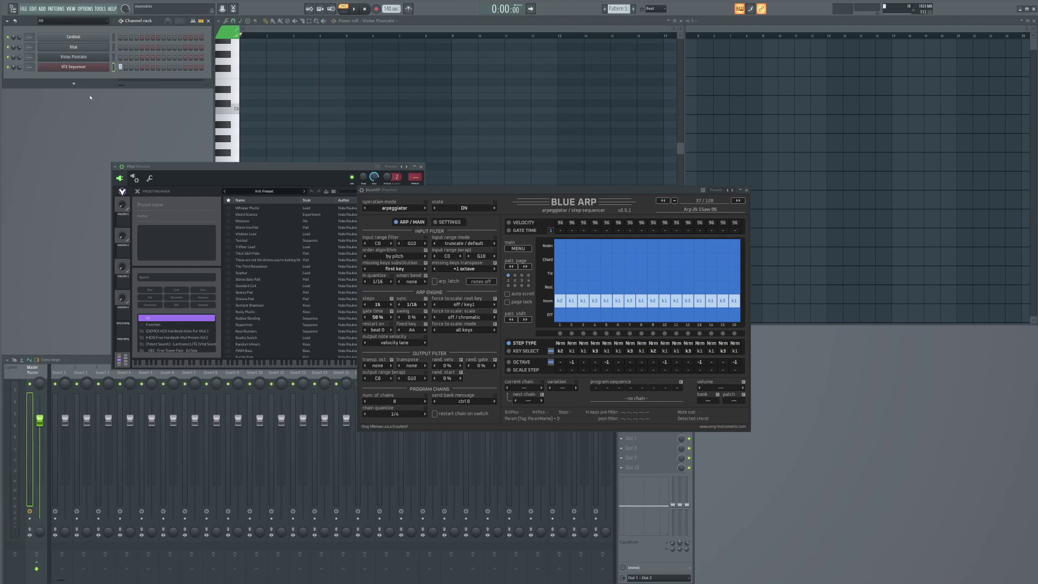
key("space")
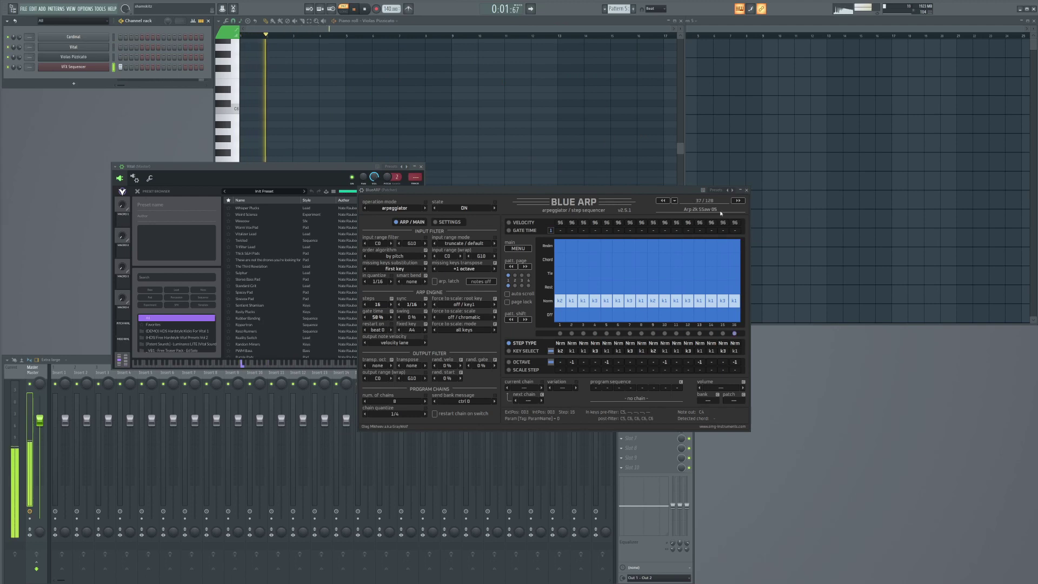
Step: Audition Rusty Plucks in Vital during playback, load the Pluckadelic preset and browse the presets below it
left_click(259, 311)
scroll(260, 315, "down", 3)
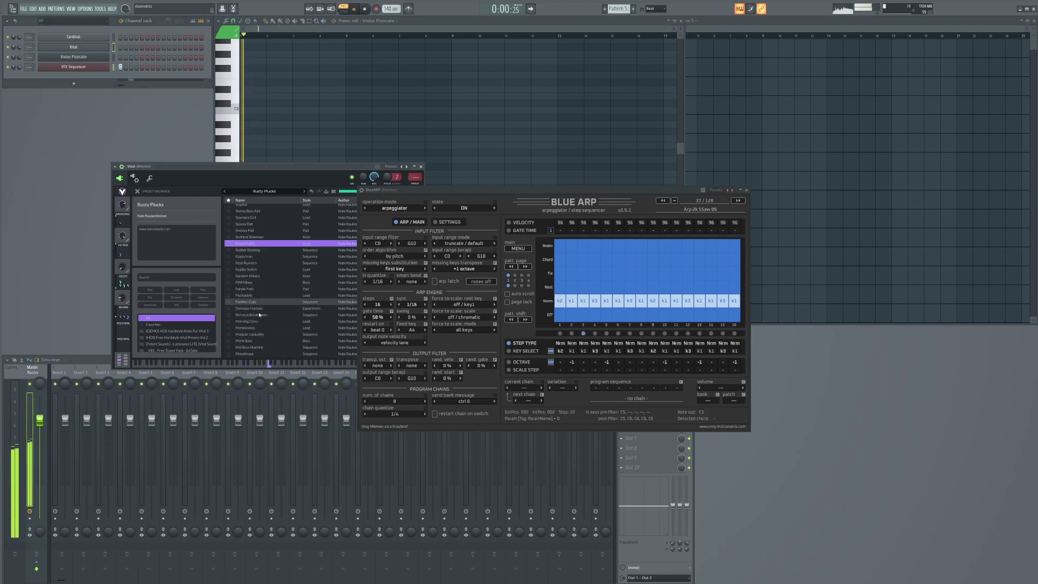
left_click(253, 295)
scroll(250, 279, "down", 3)
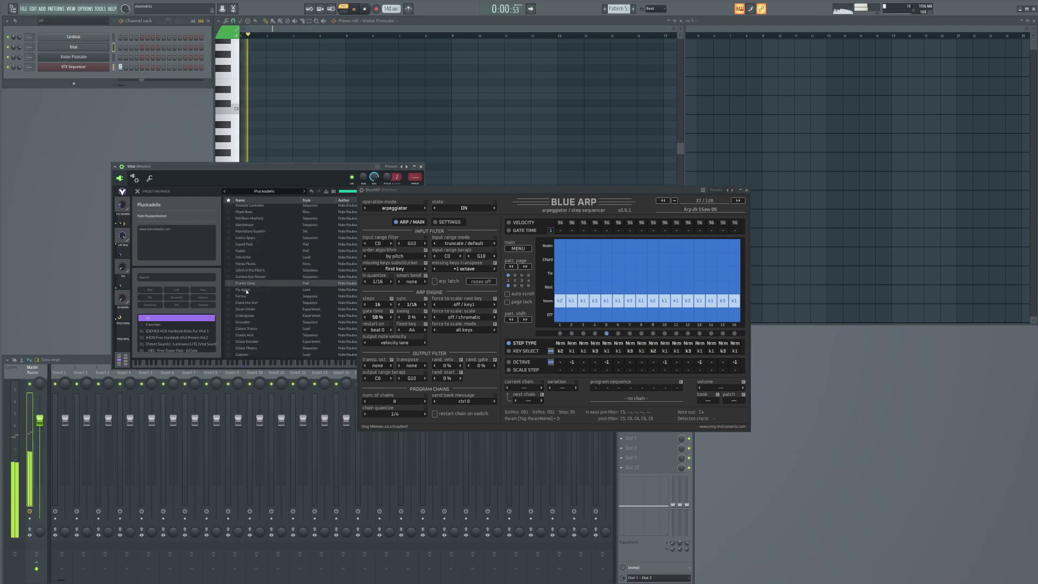
scroll(258, 278, "up", 2)
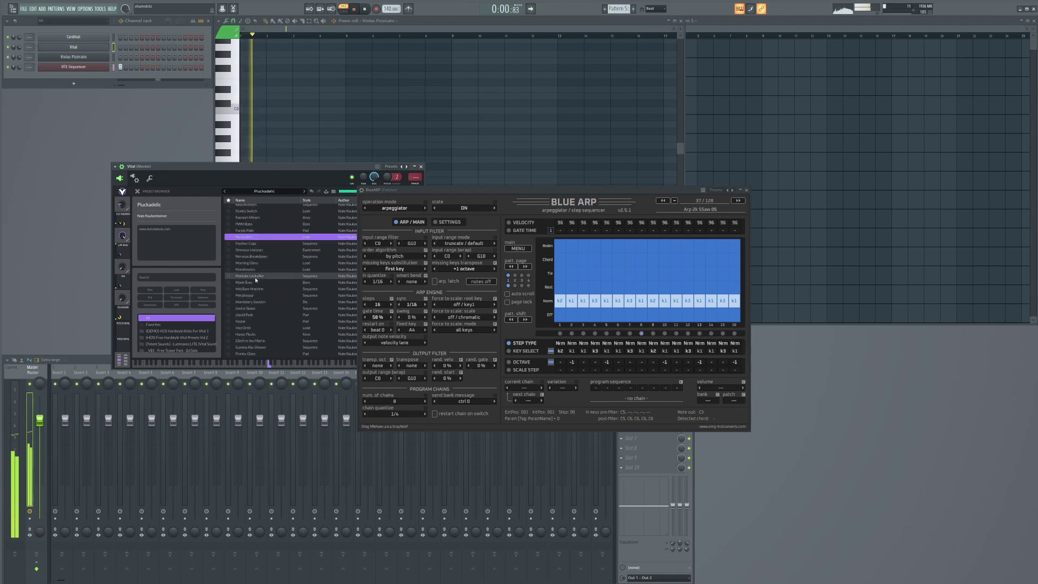
Step: Advance BlueARP to program 40, the 32-step SSaw arp, and open the VFX Sequencer channel's piano roll
left_click(742, 201)
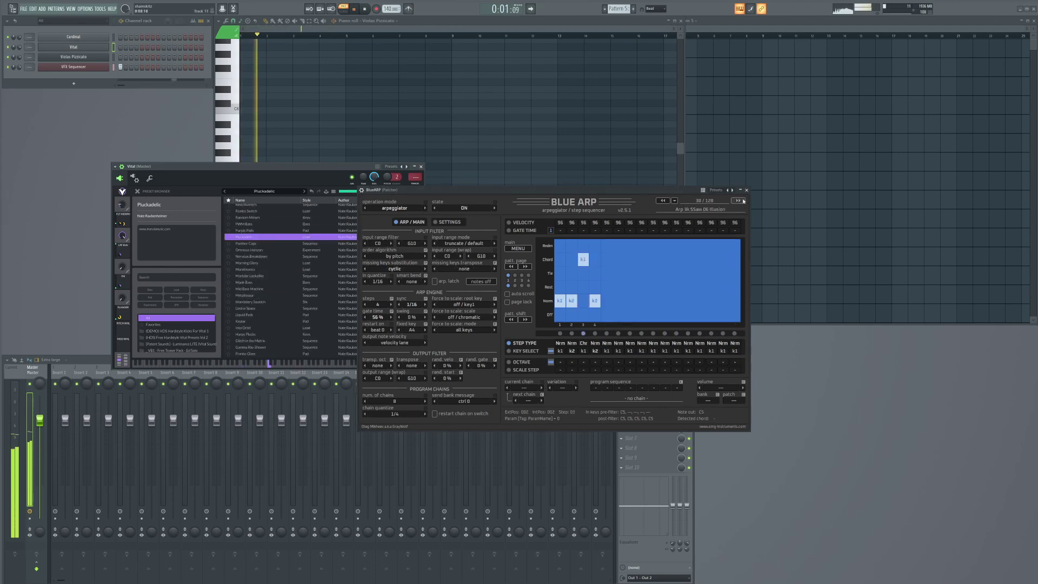
left_click(743, 201)
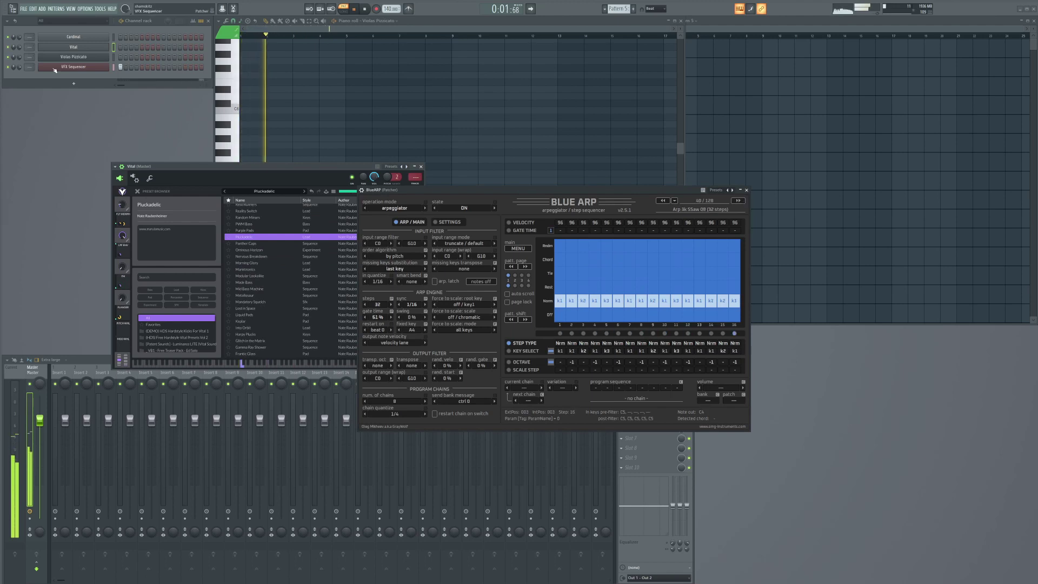
right_click(74, 66)
left_click(128, 71)
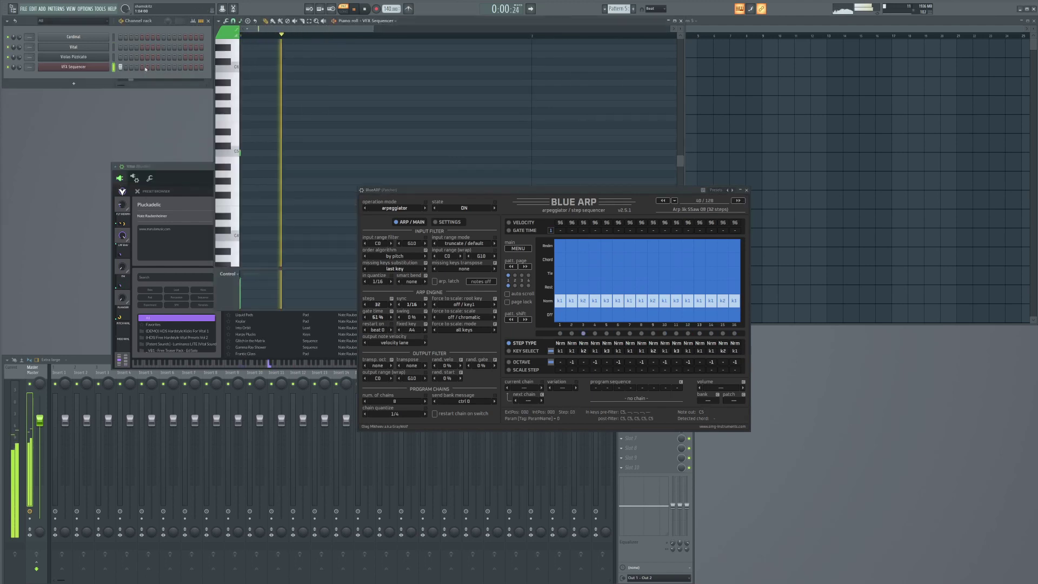
Step: Enter a two-bar chord of C5, D5 and D#5 at the start of the VFX Sequencer piano roll
left_click(292, 152)
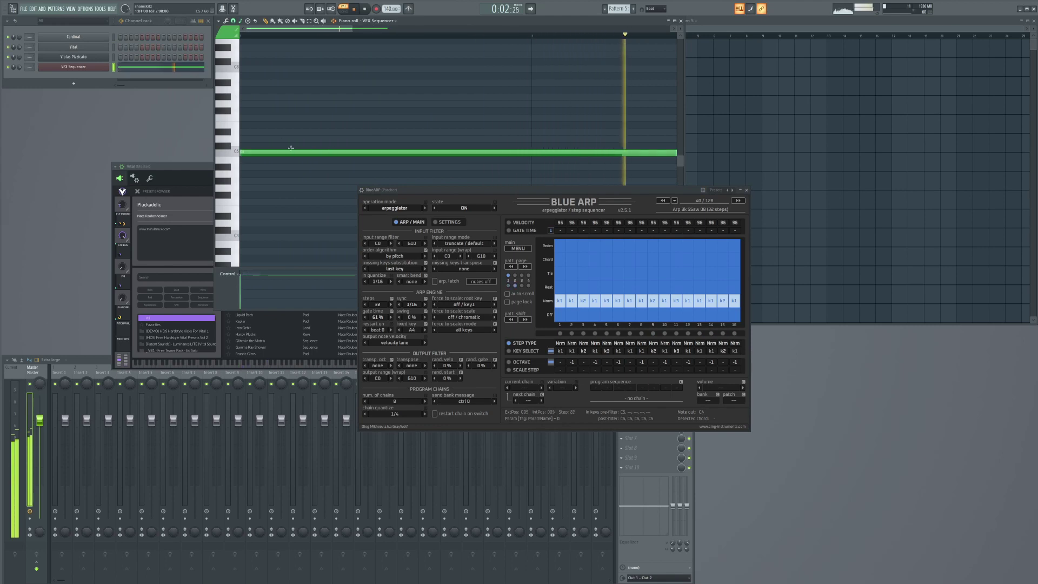
left_click(249, 138)
left_click(250, 132)
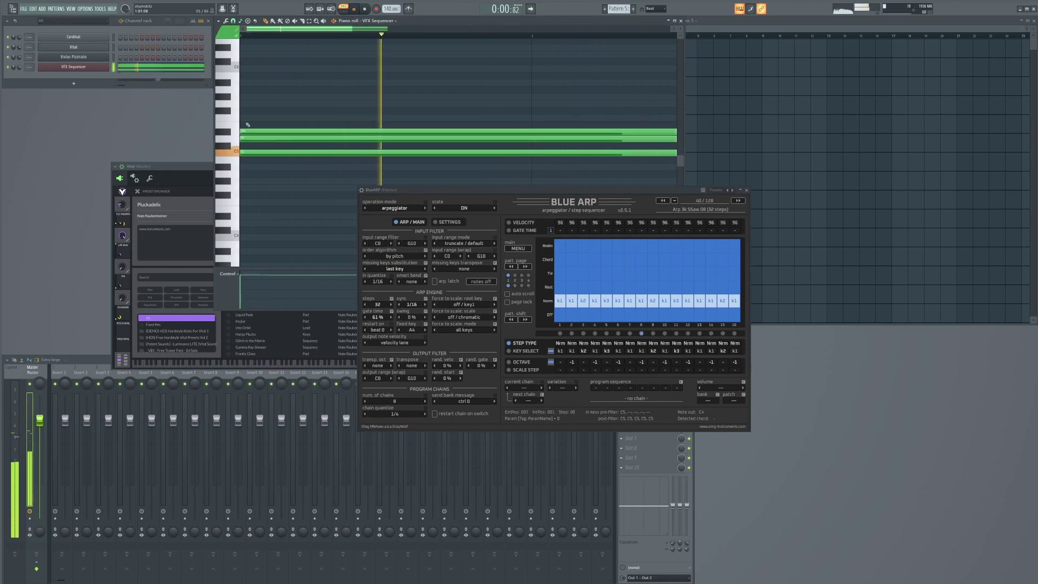
scroll(260, 135, "down", 3)
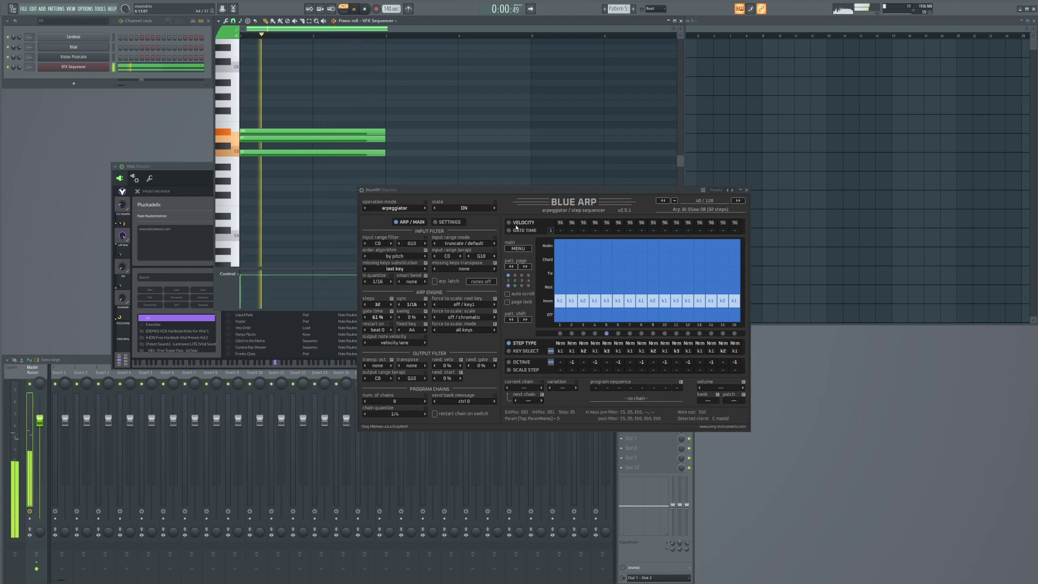
Step: Inspect BlueARP's scale step, octave and key select lanes for the current program
left_click(515, 370)
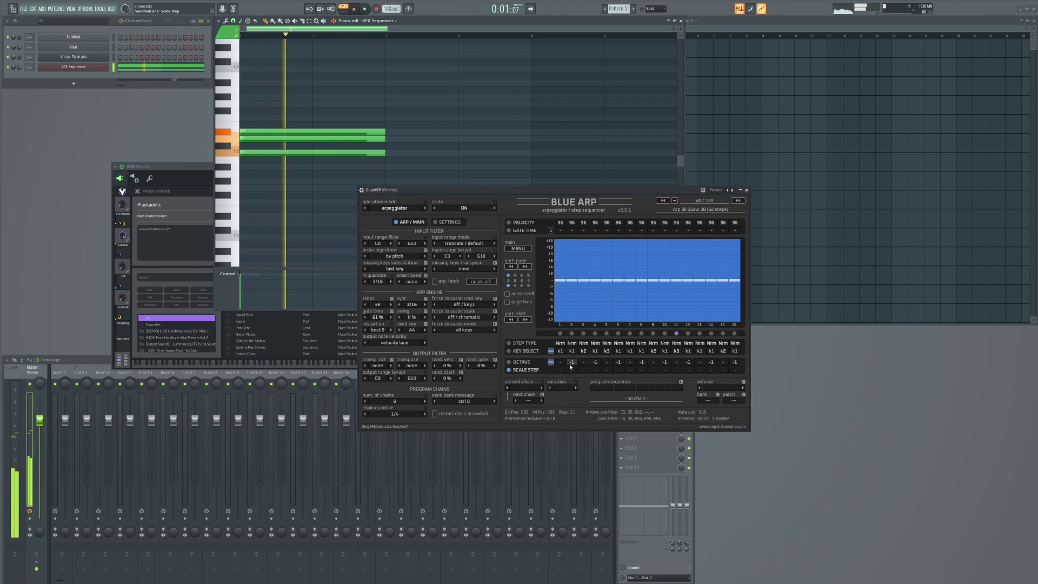
left_click(519, 363)
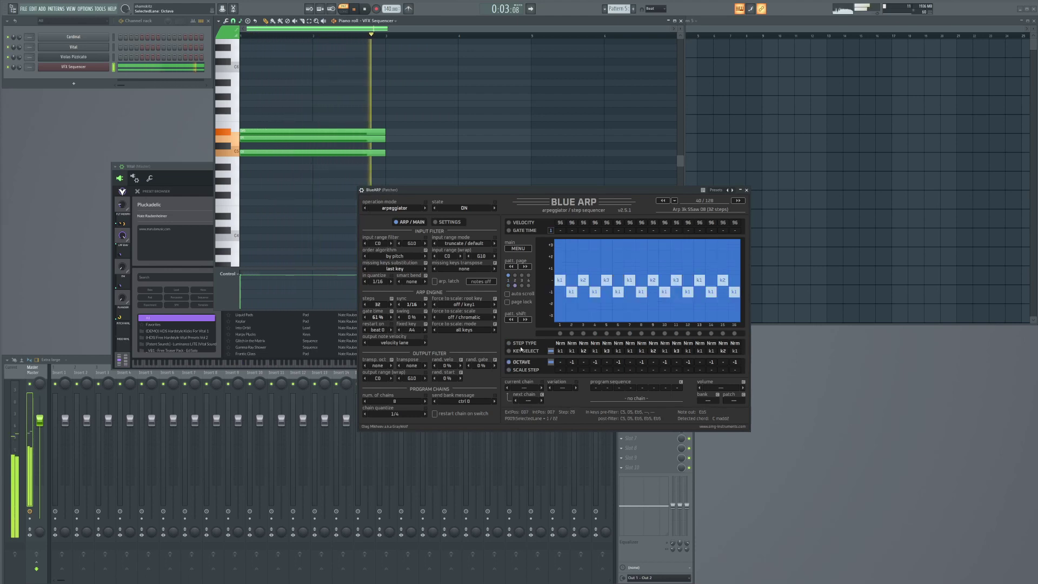
left_click(512, 352)
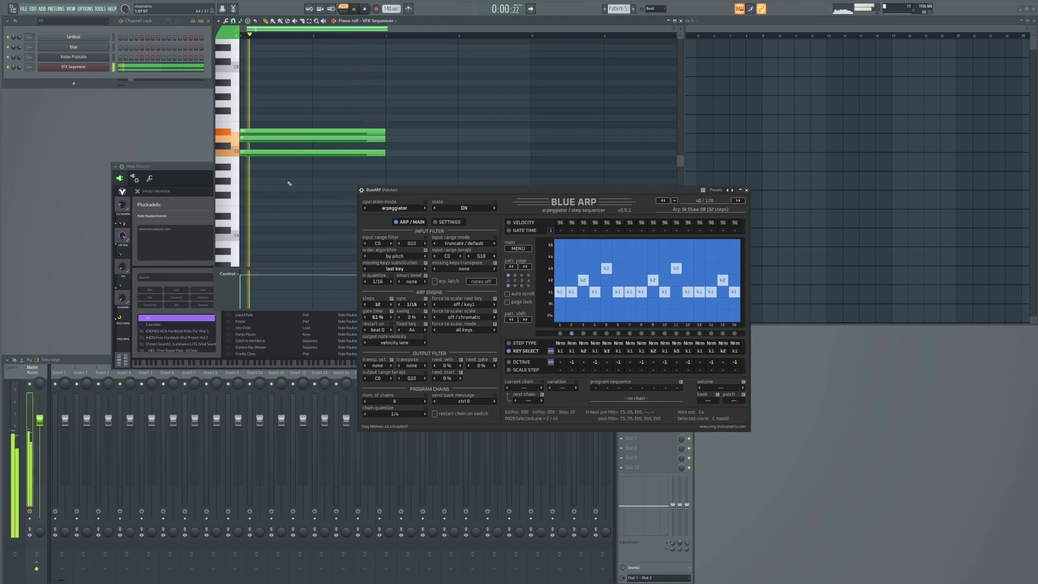
Step: Add a two-bar chord of D5, F5 and G#5 at bar 3 and move the BlueARP window clear of the notes
left_click(389, 138)
left_click(389, 96)
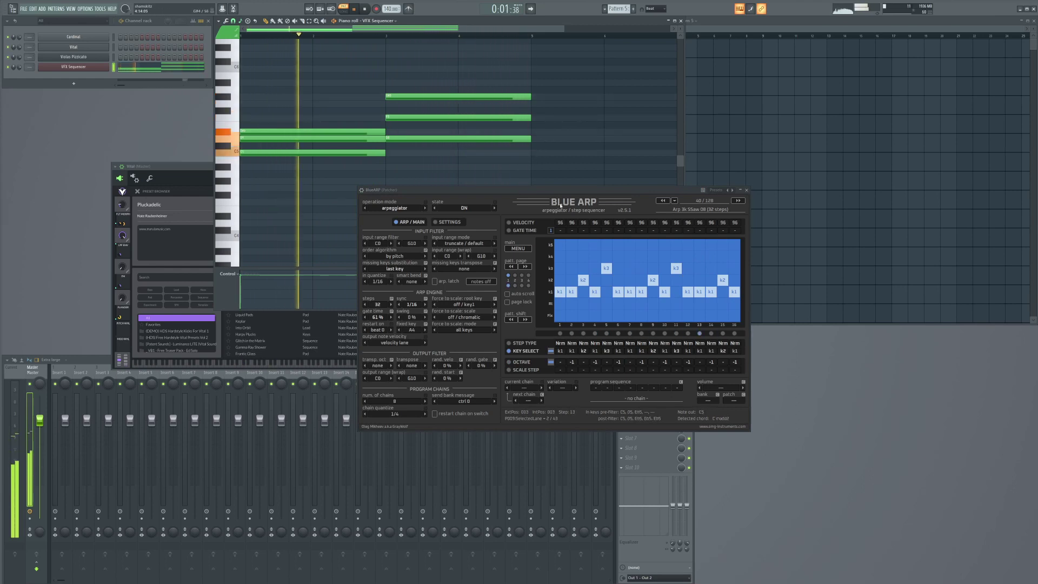
left_click_drag(483, 189, 536, 271)
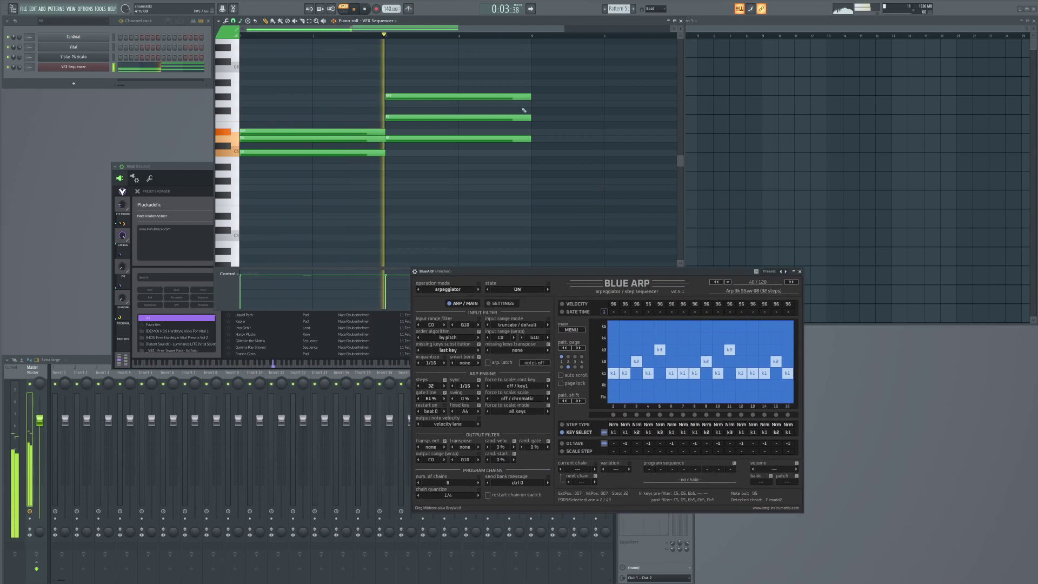
Step: Add a two-bar chord of C5, F5 and G5 at bar 5
left_click(536, 153)
left_click(535, 118)
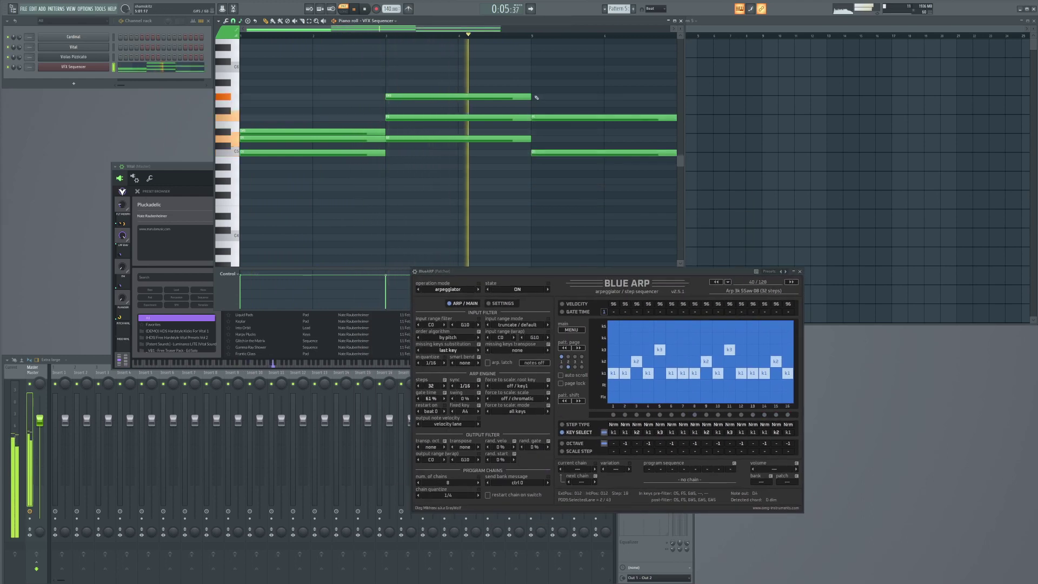
left_click(535, 97)
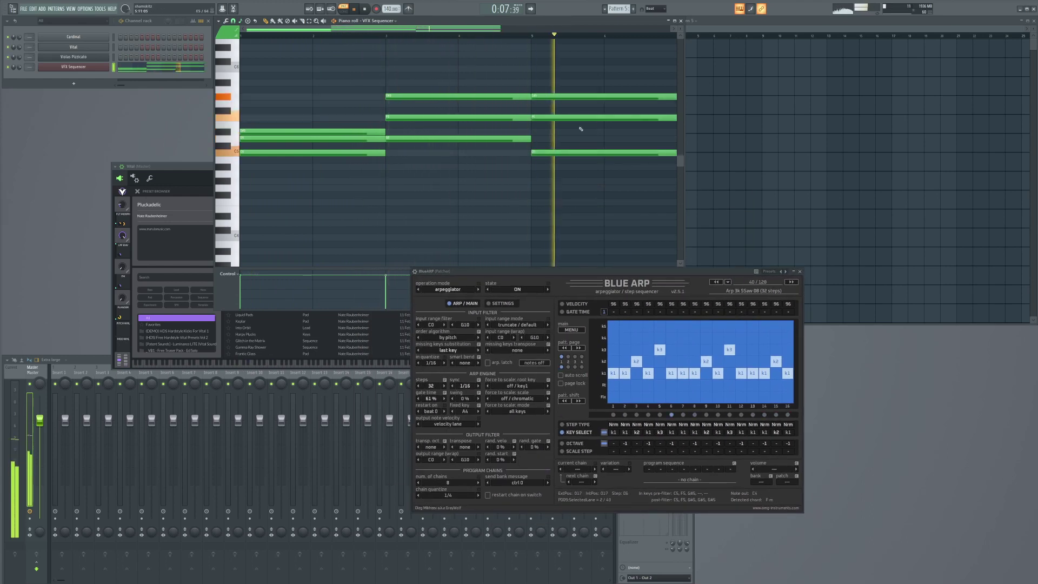
left_click_drag(554, 98, 549, 110)
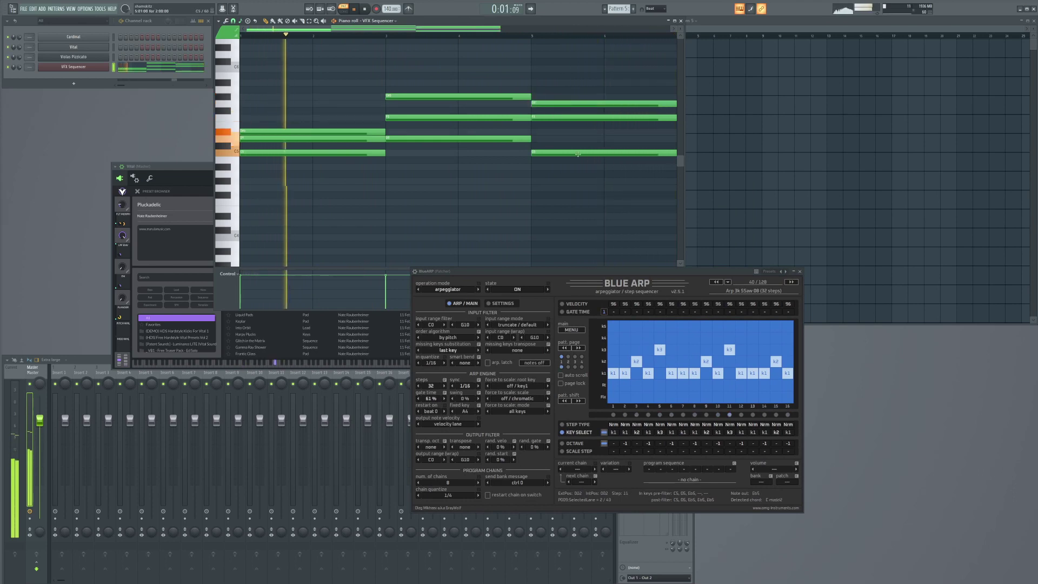
Step: Shorten the F5 note at bar 5 to one bar and add a one-bar D#5 note at bar 6
left_click_drag(583, 137, 460, 147)
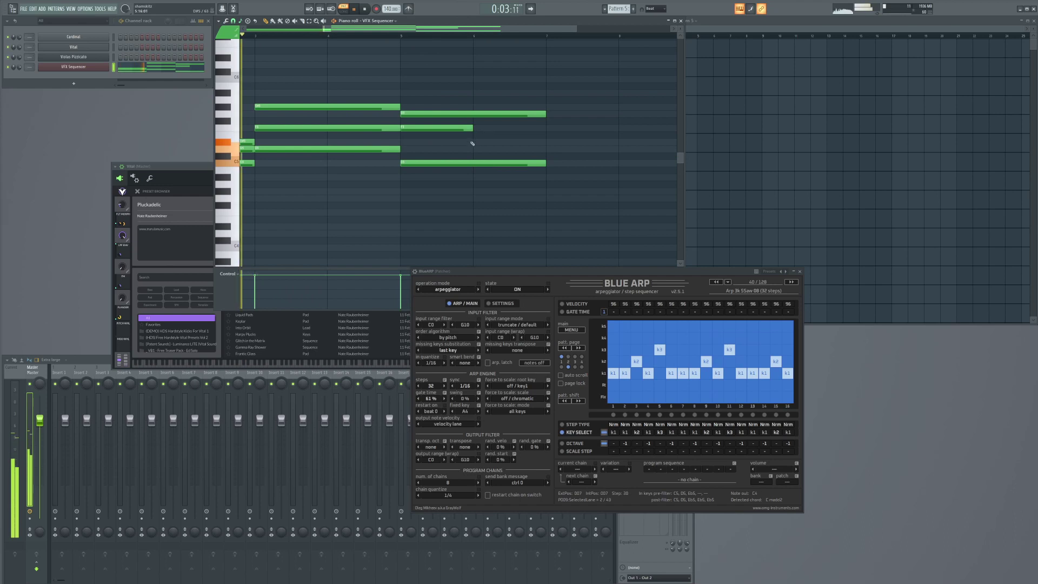
left_click(470, 145)
mouse_move(489, 141)
left_mouse_down()
mouse_move(498, 158)
mouse_move(485, 130)
mouse_move(485, 139)
left_mouse_up()
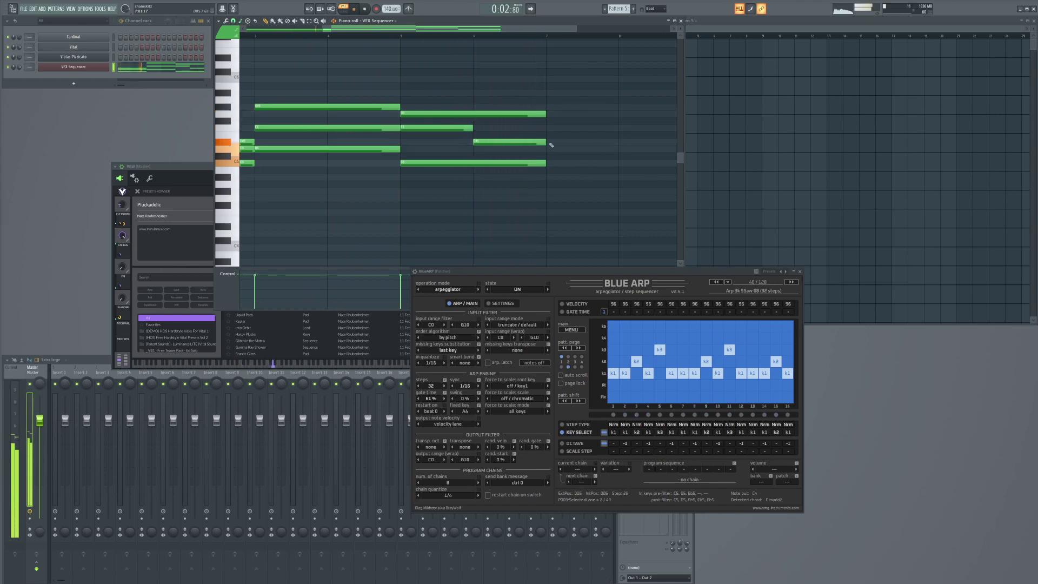
Step: Add a two-bar chord of D#5, G5 and A#5 at bar 7
left_click_drag(619, 109, 617, 162)
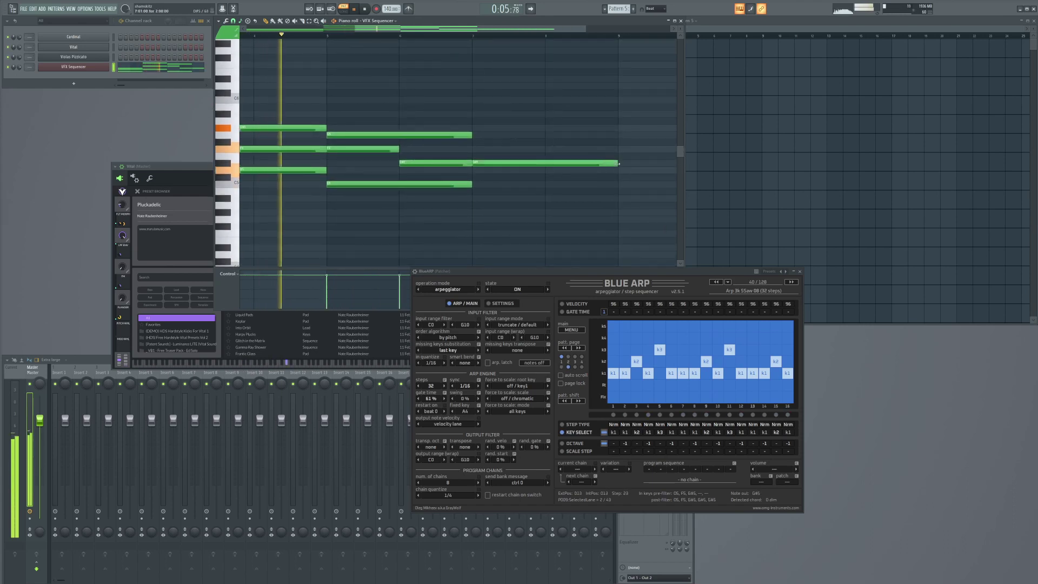
left_click(475, 134)
left_click(475, 114)
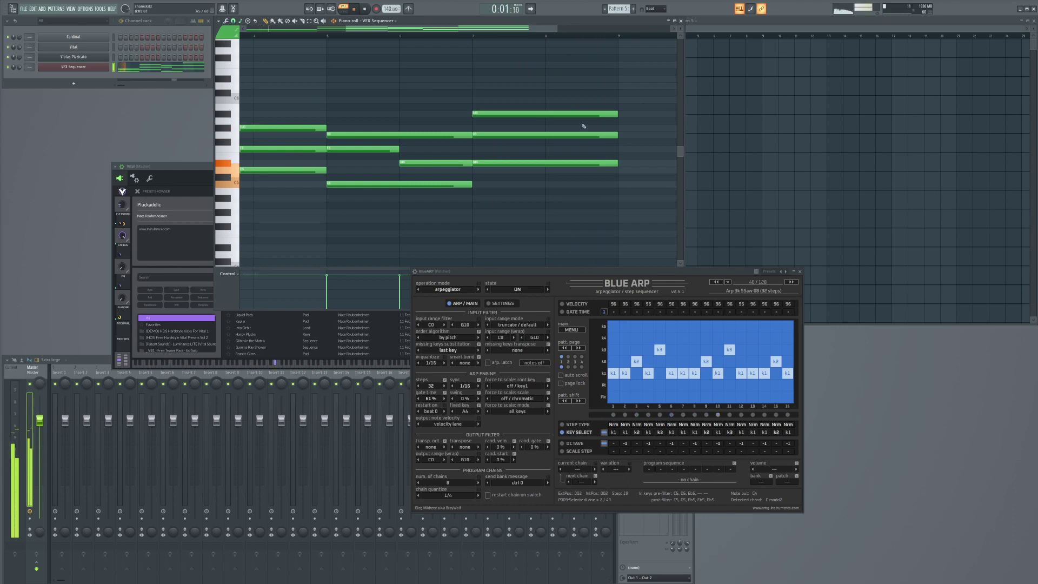
Step: Add a two-bar chord of C5, D#5 and G5 at bar 9
scroll(583, 126, "down", 3)
scroll(521, 107, "up", 1)
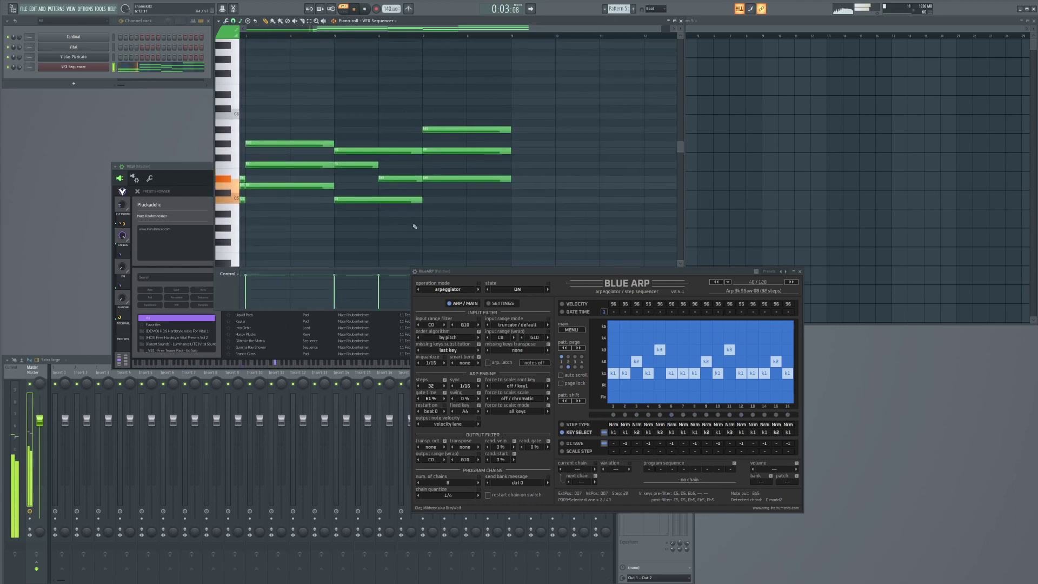
scroll(400, 224, "down", 2)
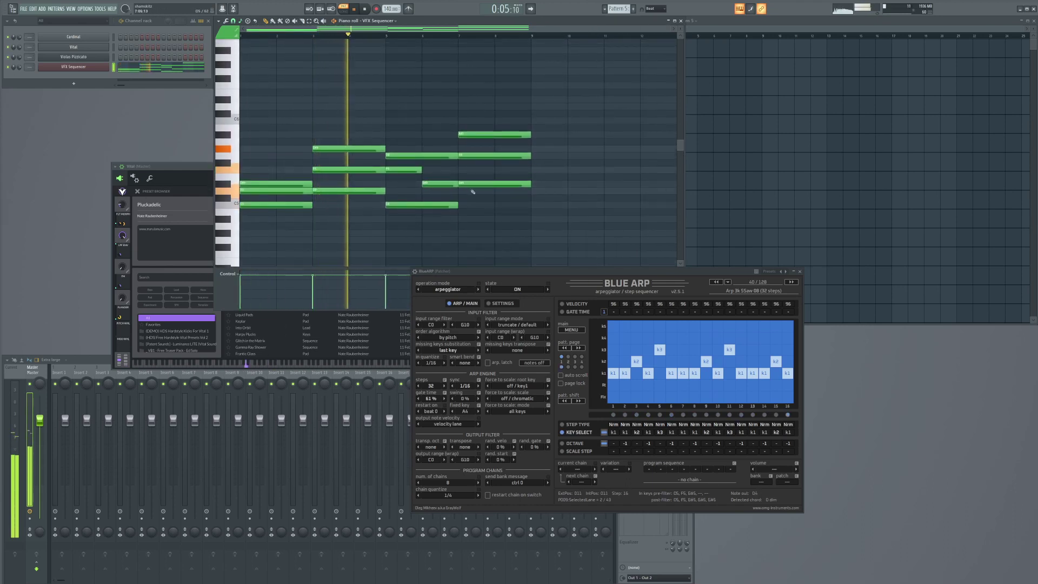
left_click(534, 206)
left_click(546, 184)
left_click(557, 156)
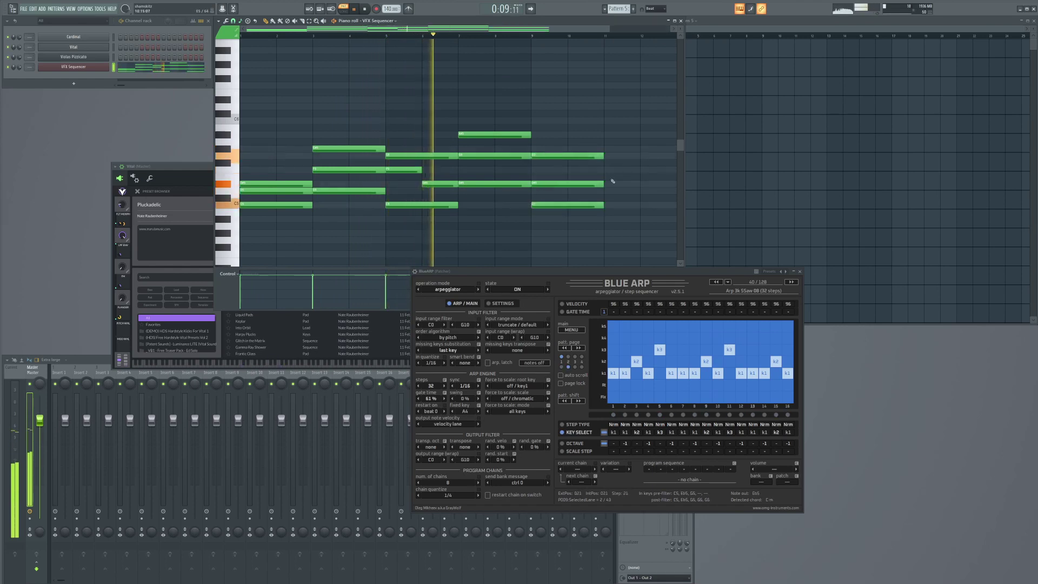
Step: Add a chord of D5, F5 and G#5 at bar 11 and move it to bar 9 in place of the chord there
left_click_drag(611, 110, 542, 118)
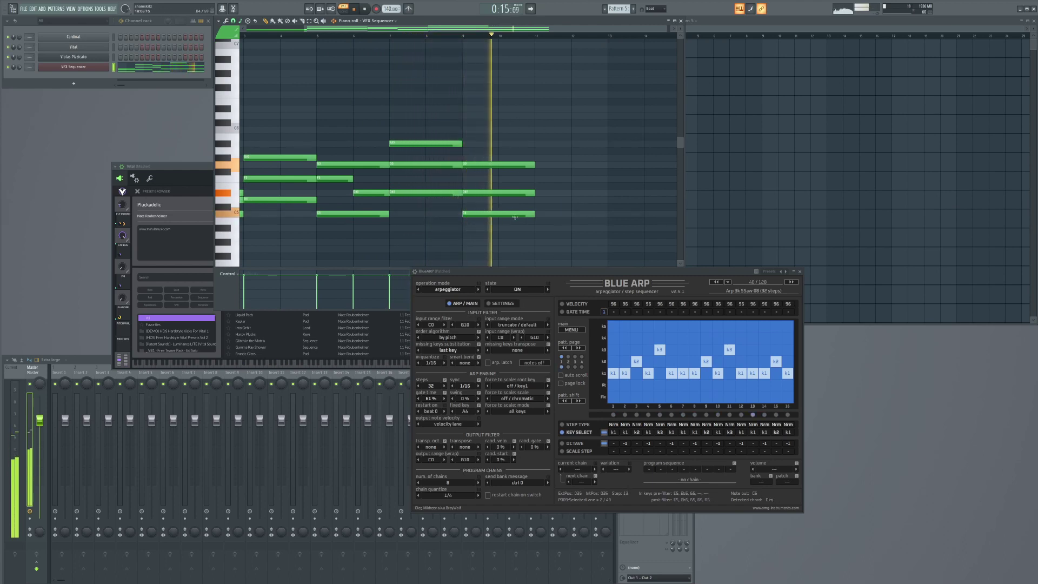
left_click(535, 201)
left_click(538, 179)
left_click(541, 157)
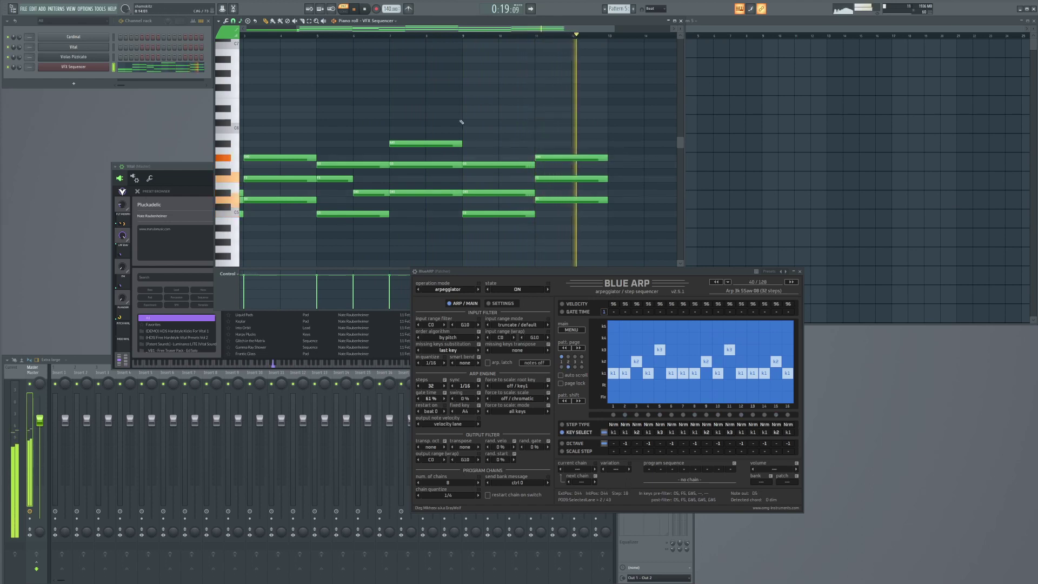
right_click(506, 164)
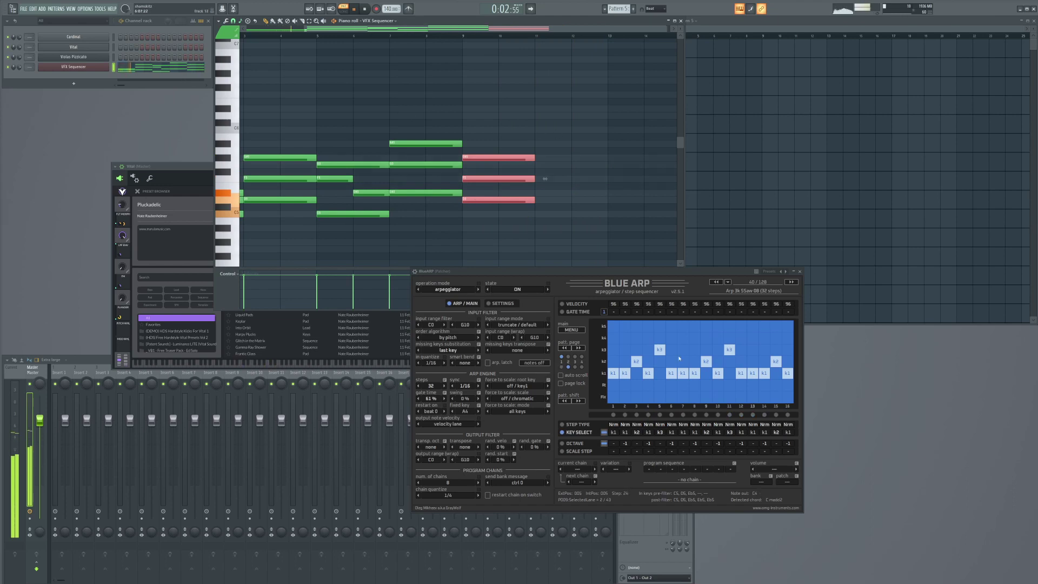
Step: Bring up Vital's preset browser and audition the Down Under preset during playback
left_click(73, 46)
scroll(280, 298, "down", 2)
scroll(280, 298, "down", 5)
left_click(260, 271)
scroll(273, 272, "down", 6)
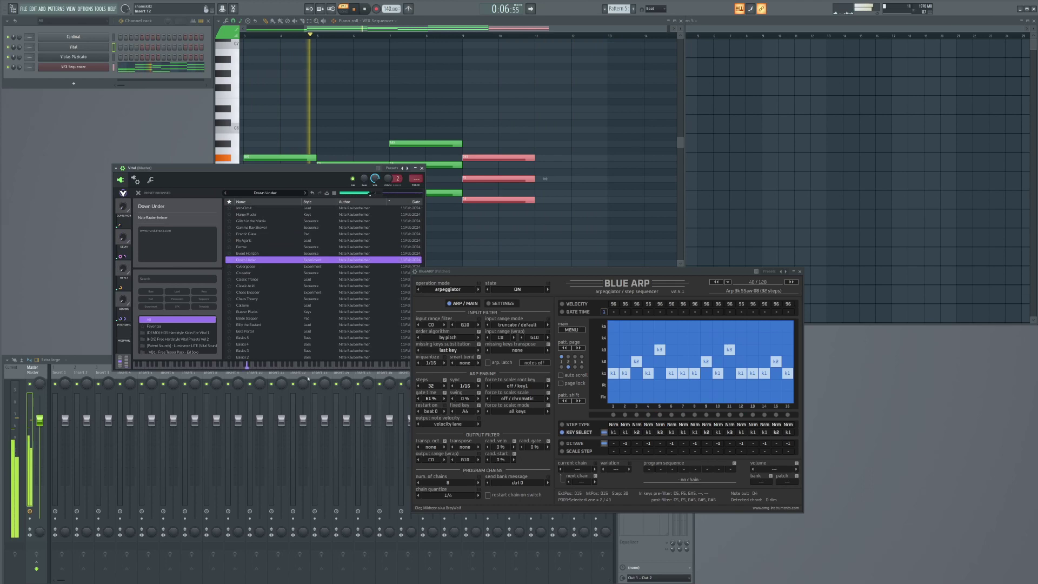
Step: Audition presets further down Vital's list, including Revenge Arp
left_click(270, 273)
scroll(268, 275, "down", 5)
left_click(268, 301)
scroll(280, 252, "up", 1)
scroll(264, 264, "up", 5)
left_click(247, 273)
scroll(247, 279, "up", 5)
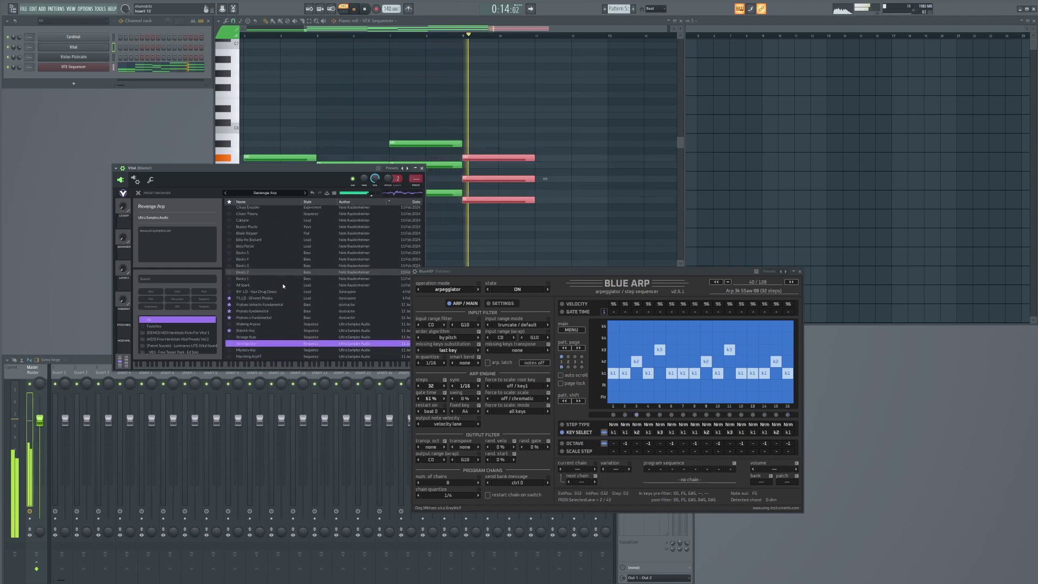
Step: Audition several more Vital presets while working back up the list from Revenge Arp
left_click(254, 311)
left_click(254, 275)
left_click(258, 253)
scroll(259, 254, "up", 8)
left_click(254, 308)
scroll(267, 280, "up", 3)
scroll(281, 265, "up", 6)
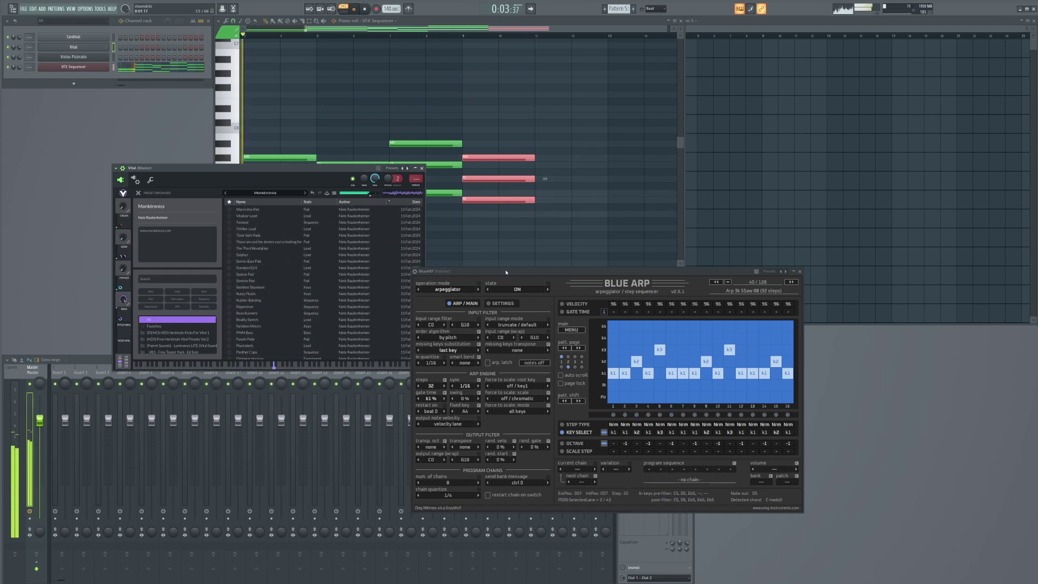
Step: Audition the Stereo Bass Pad preset in Vital and reload Pluckadelic
scroll(254, 259, "up", 1)
left_click(251, 228)
left_click(253, 280)
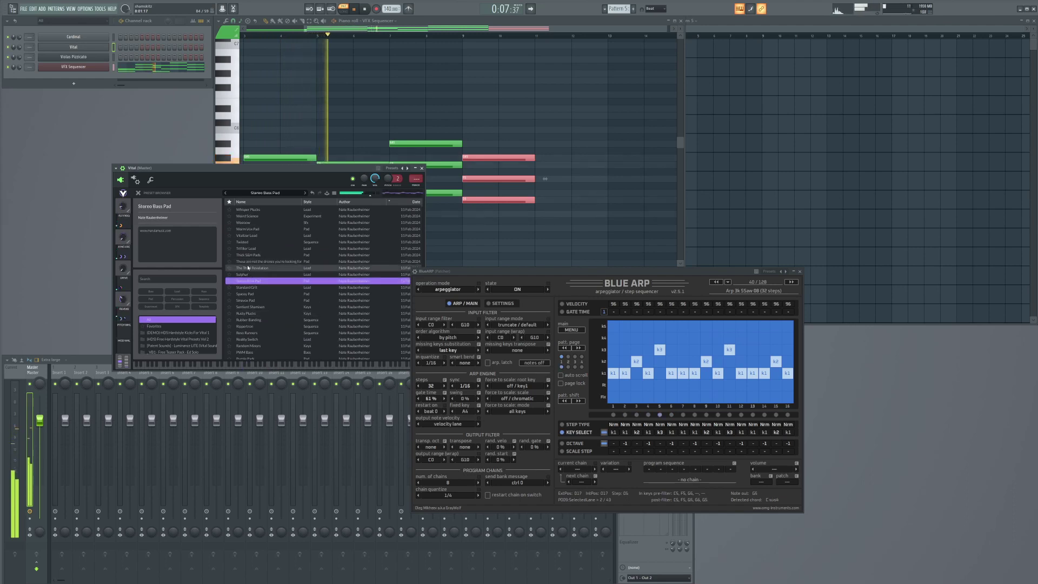
scroll(238, 268, "down", 5)
left_click(245, 246)
left_click(247, 257)
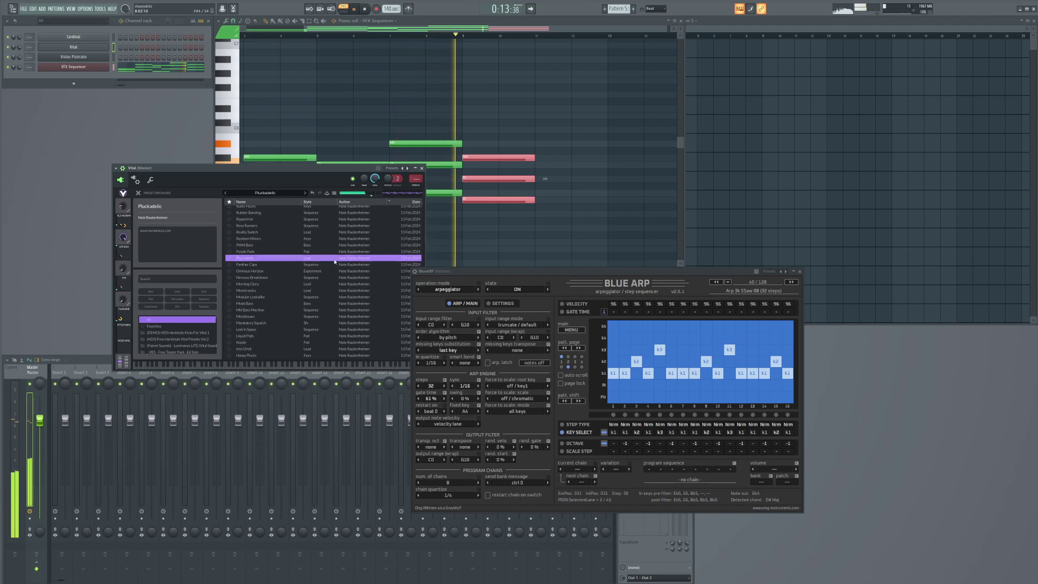
Step: Step BlueARP through programs 41 and 42 to program 43, the SSaw 11 arp
left_click_drag(559, 271, 519, 249)
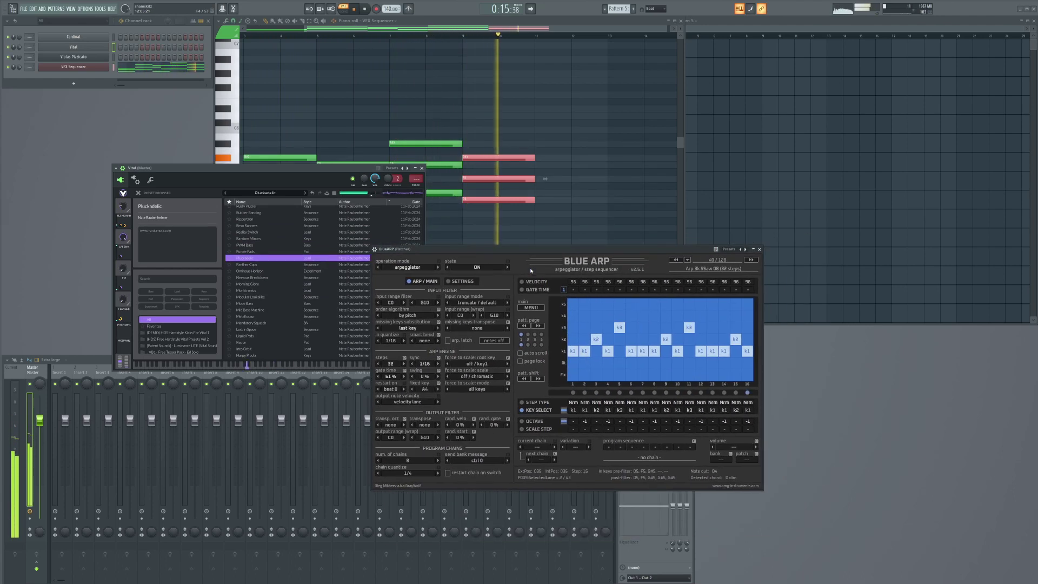
left_click(751, 260)
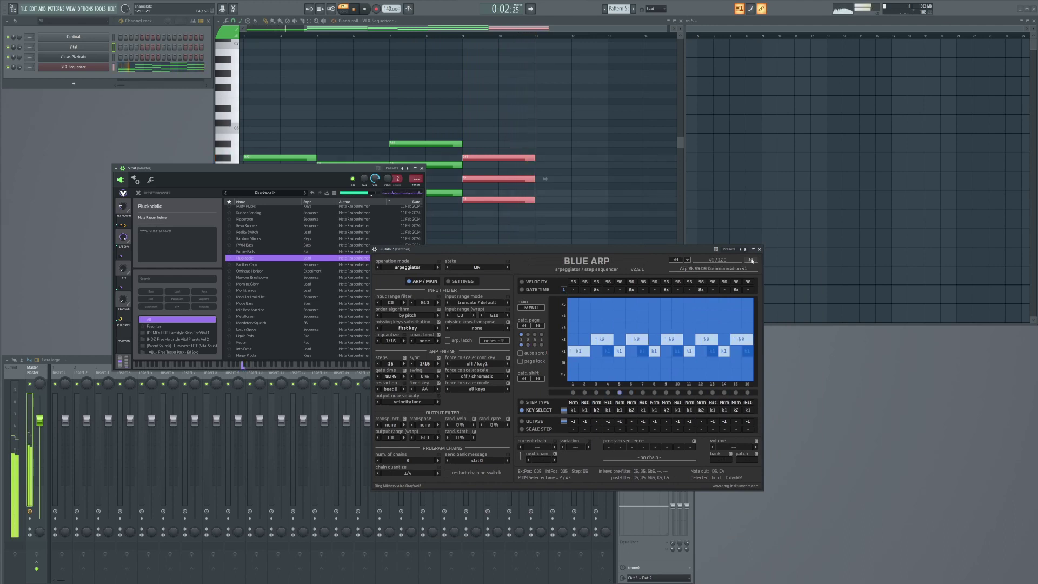
left_click(751, 260)
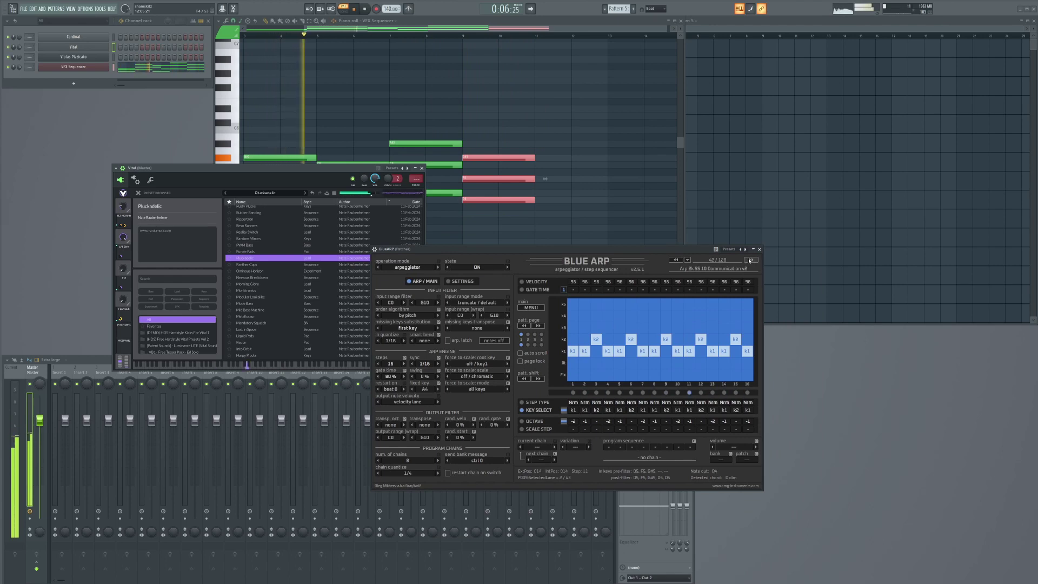
left_click(750, 260)
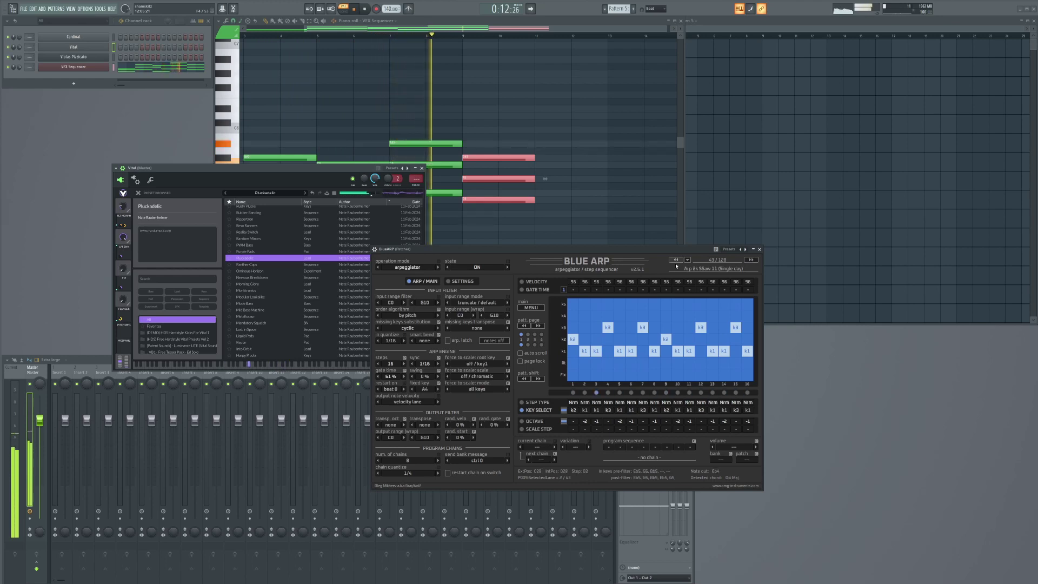
Step: Deselect the chord at bar 9, try a C6 note on top of it and remove that note
left_click(563, 157)
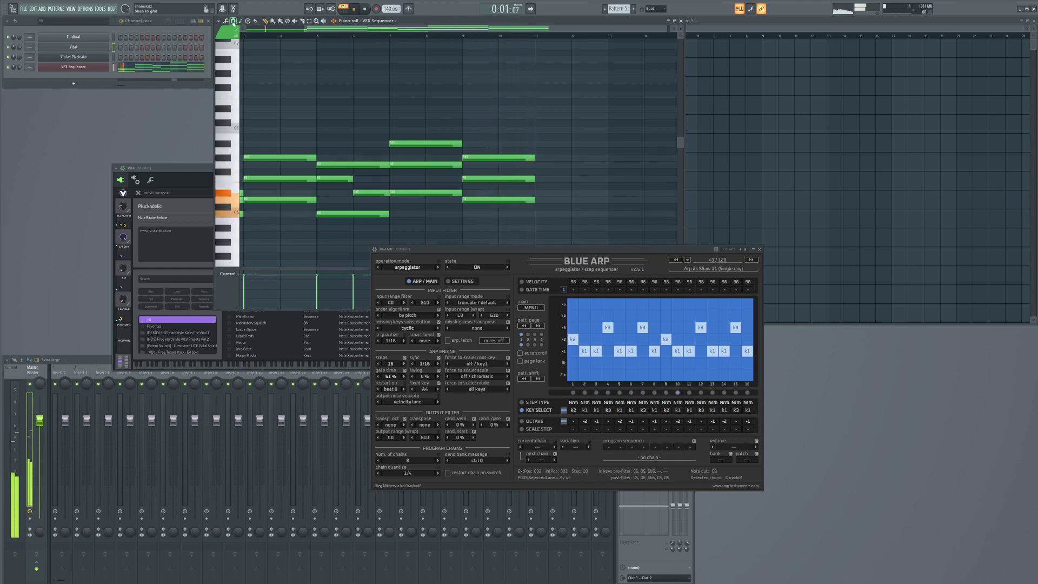
left_click_drag(488, 182, 488, 183)
left_click(502, 151)
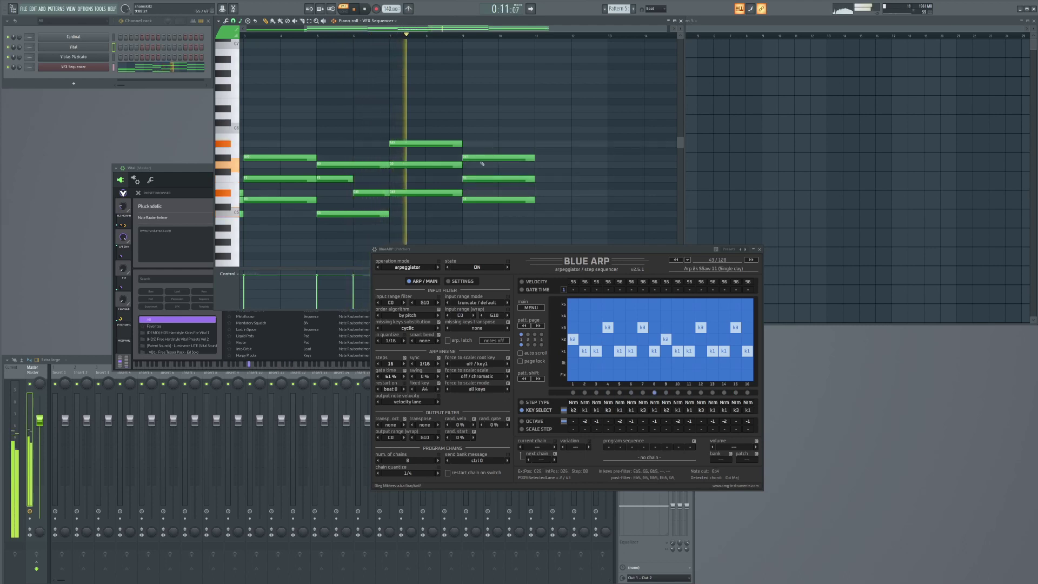
left_click(464, 129)
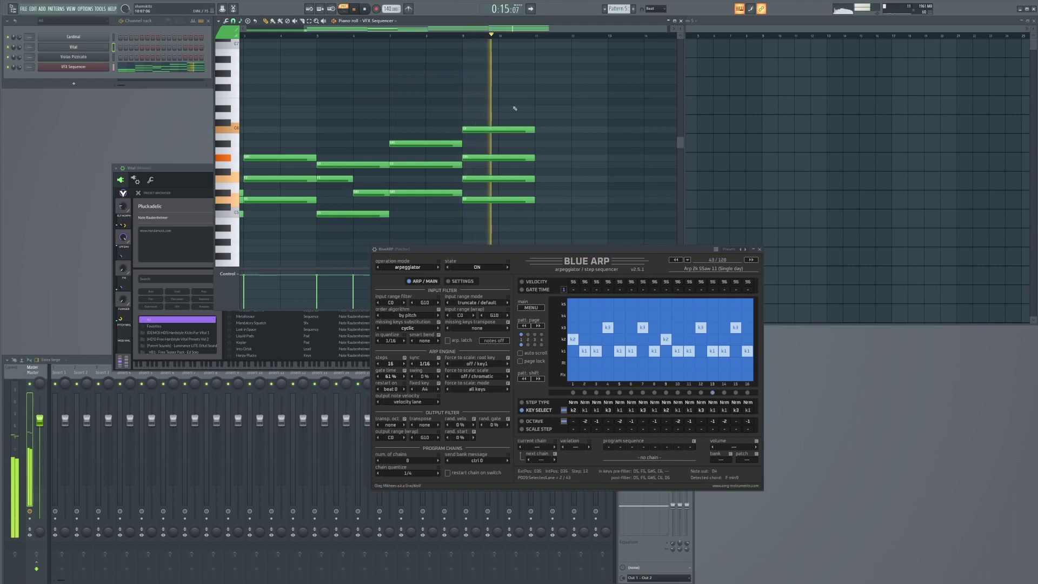
right_click(471, 131)
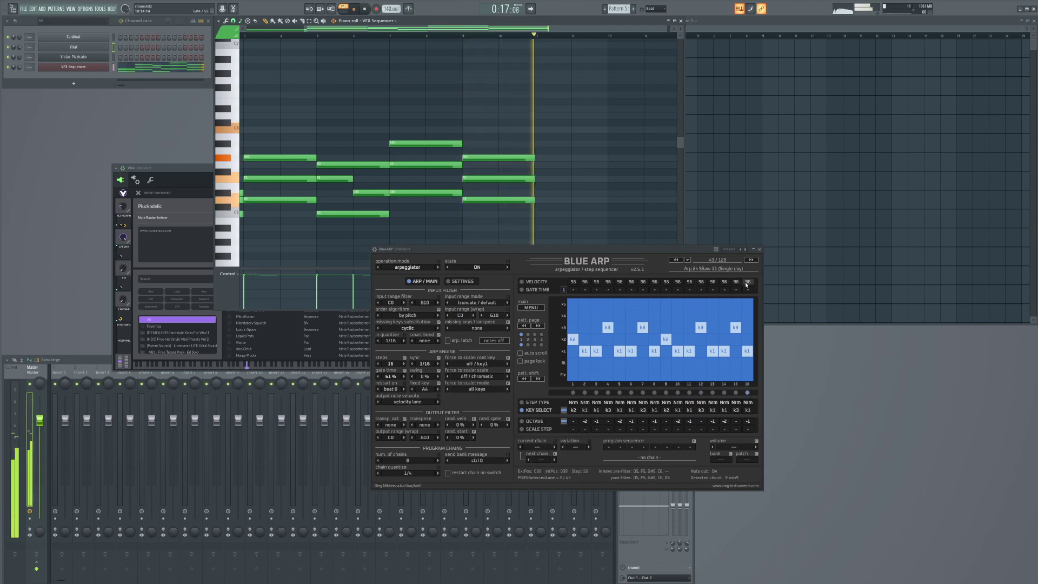
scroll(577, 188, "down", 1)
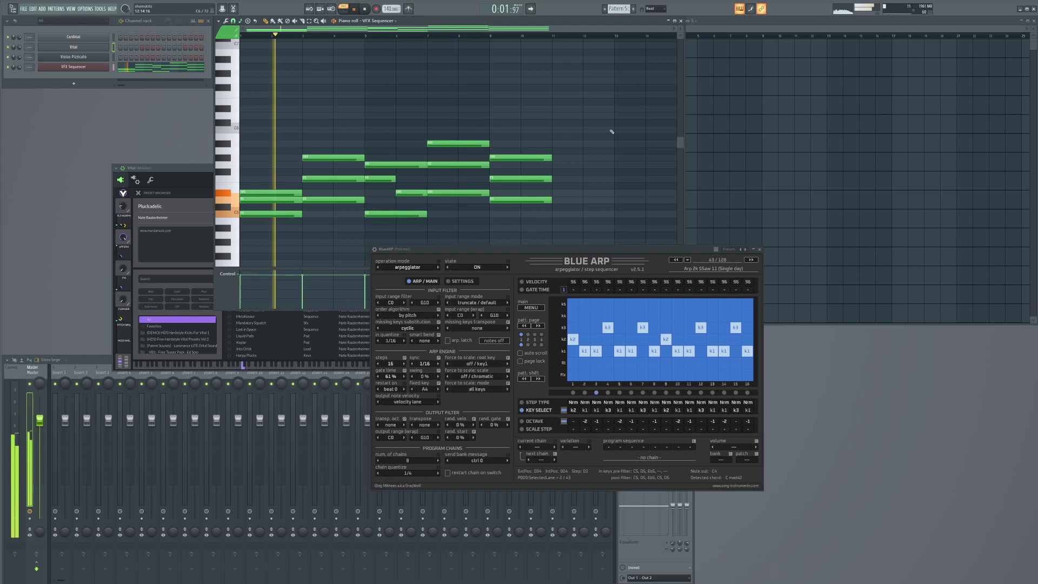
Step: Shorten the chord at bar 7 and the last chord to one bar each, and move the last chord to bar 8
left_click_drag(489, 116, 426, 195)
left_click_drag(488, 144, 456, 144)
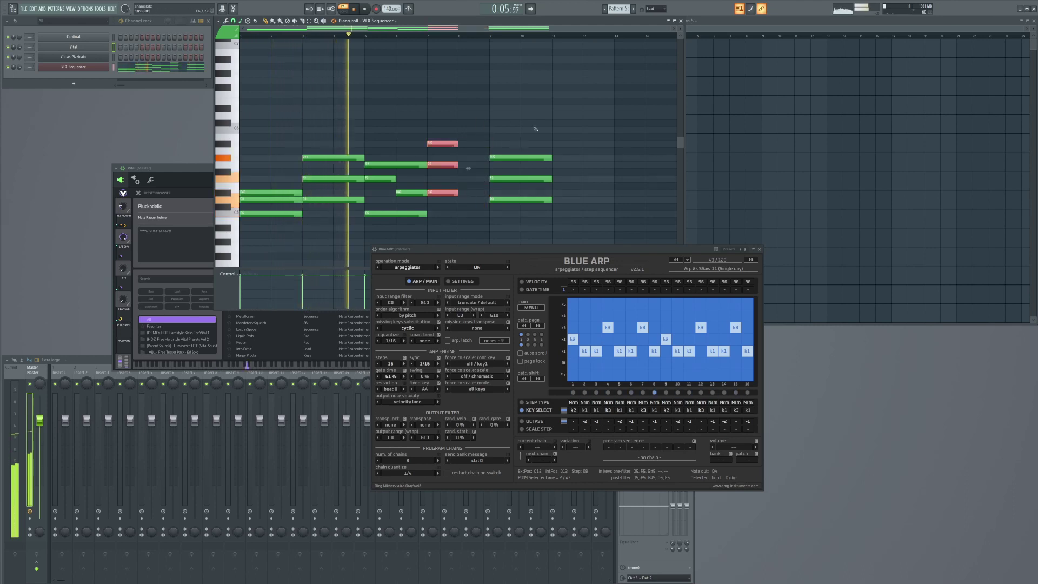
left_click(527, 135, "ctrl")
left_click_drag(528, 135, 528, 201)
left_click_drag(511, 160, 489, 155)
left_click(643, 237, "ctrl")
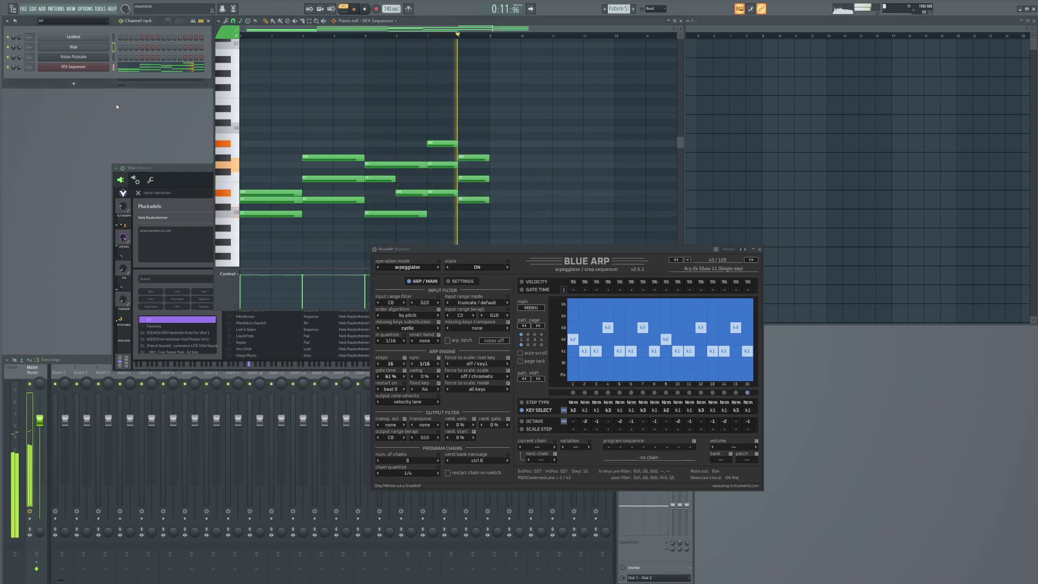
Step: Move the BlueARP window slightly and audition programs 44 and 45, ending on the SSaw 13 arp
mouse_move(646, 249)
left_mouse_down()
mouse_move(715, 228)
mouse_move(657, 242)
mouse_move(646, 258)
left_mouse_up()
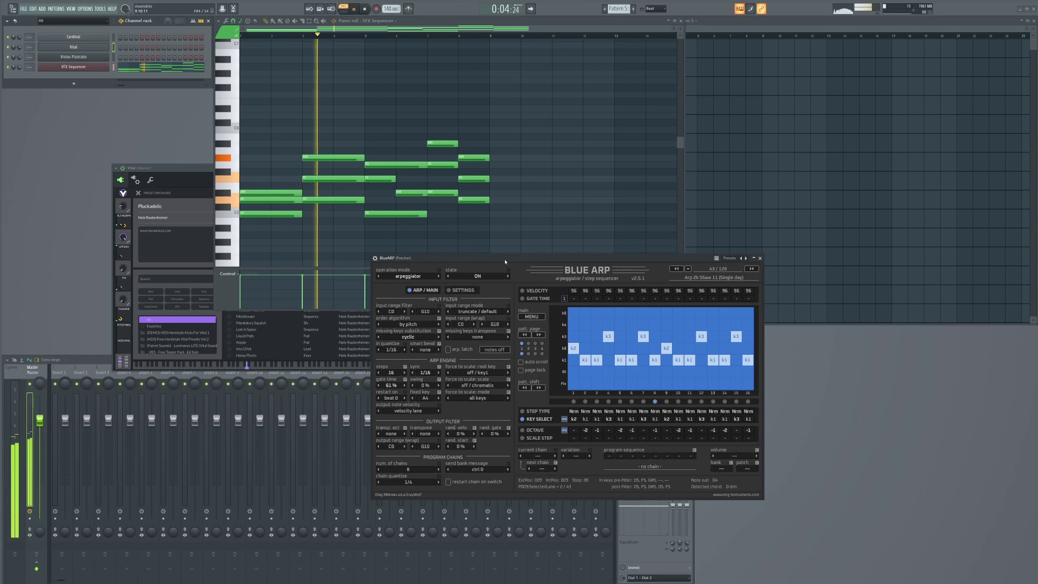
left_click(751, 270)
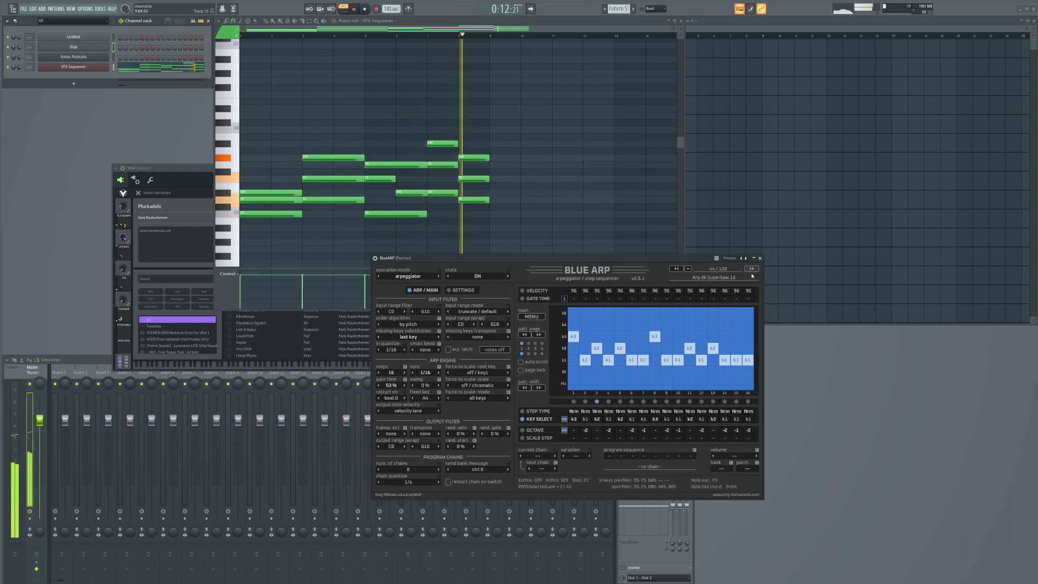
left_click(754, 270)
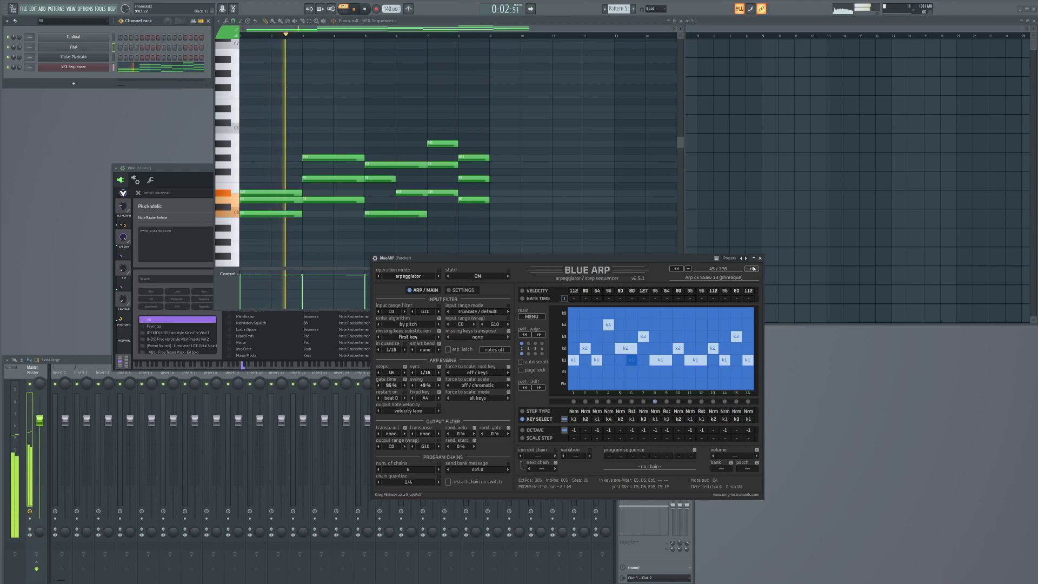
Step: Start loading a BlueARP bank from file and go to the Image-Line FL Studio folder in Documents
left_click(531, 316)
mouse_move(532, 325)
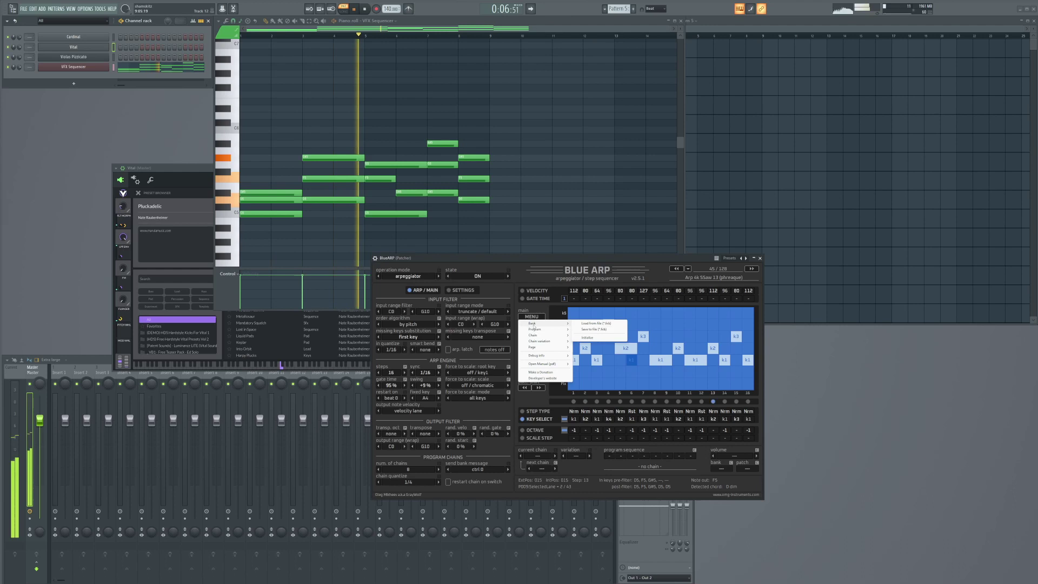
left_click(601, 324)
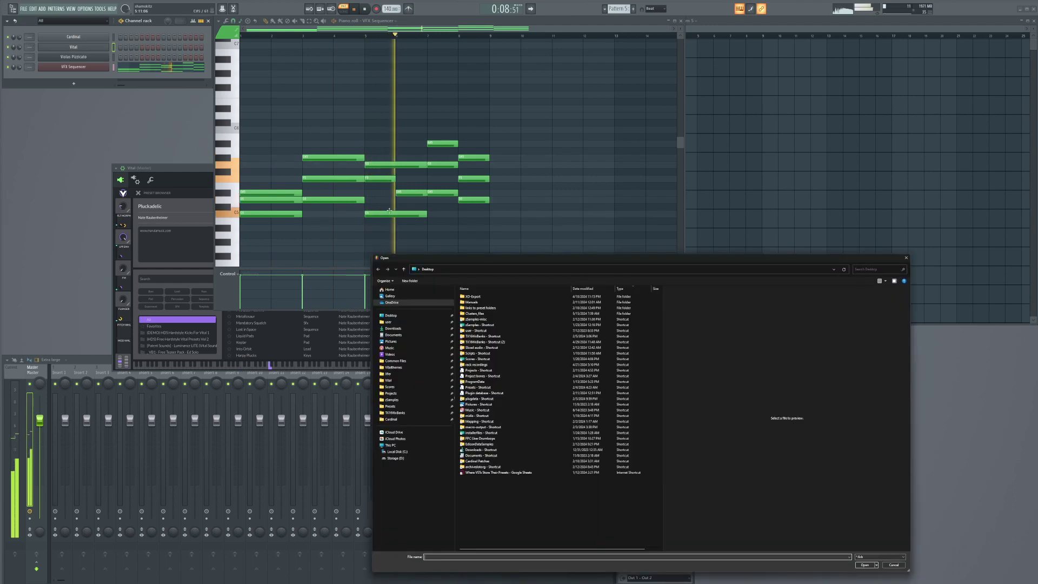
left_click_drag(552, 262, 519, 243)
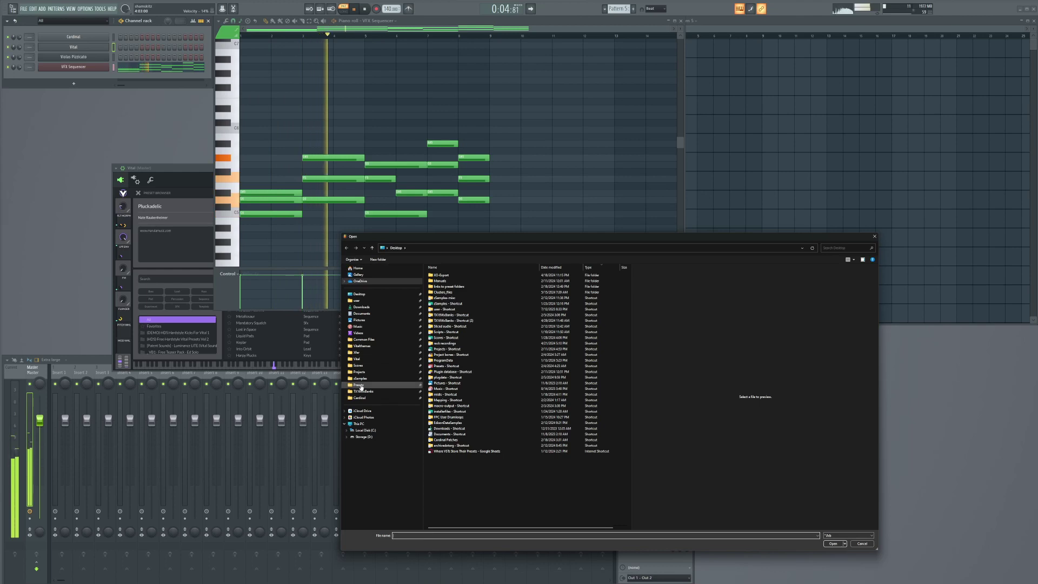
left_click(359, 372)
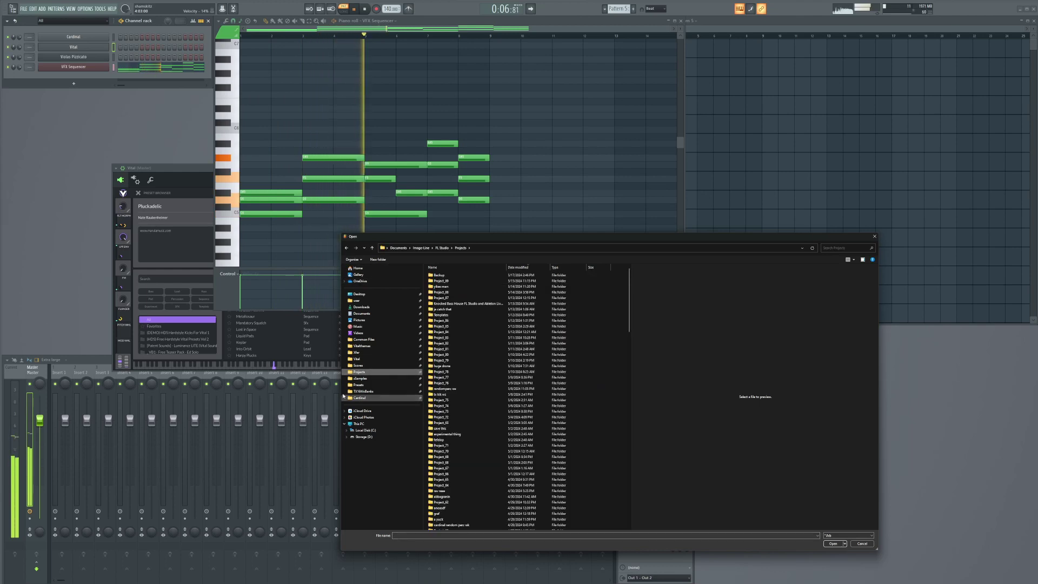
left_click(441, 248)
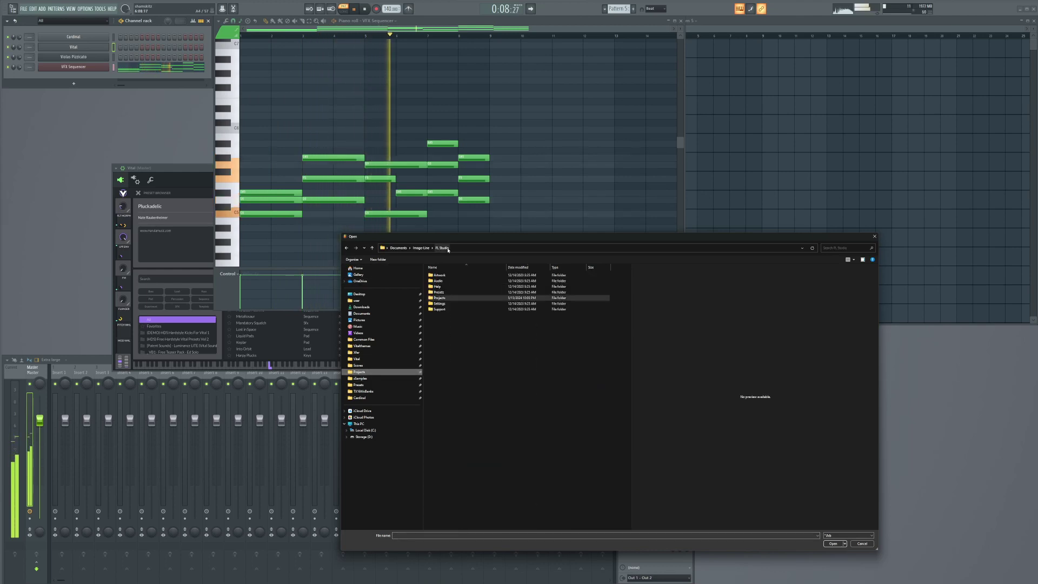
Step: Browse the plugin presets for generators to the Fruity Wrapper - BlueARP folder, look at its bank files and cancel loading
double_click(438, 293)
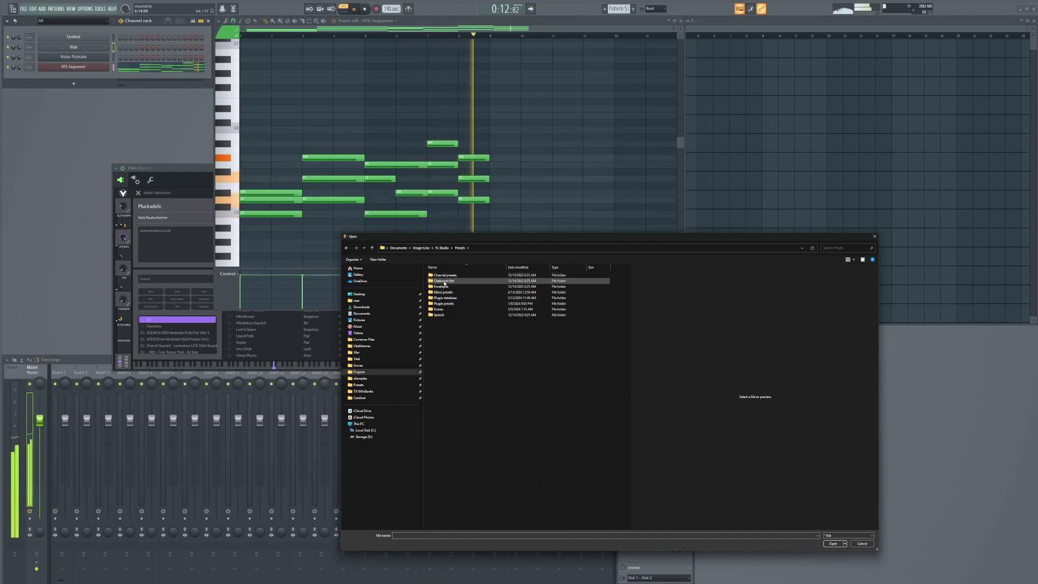
double_click(440, 298)
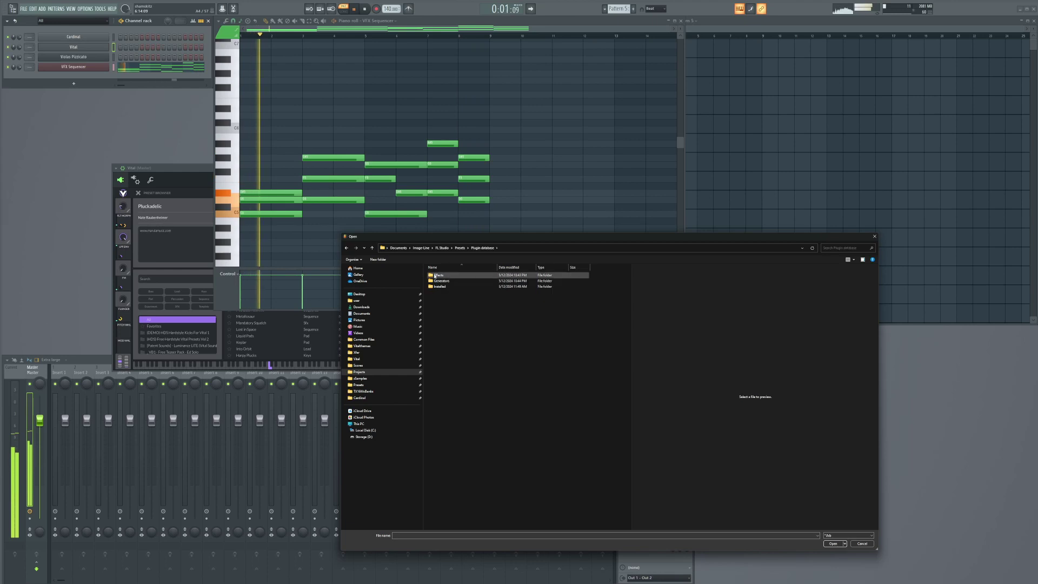
key("BackSpace")
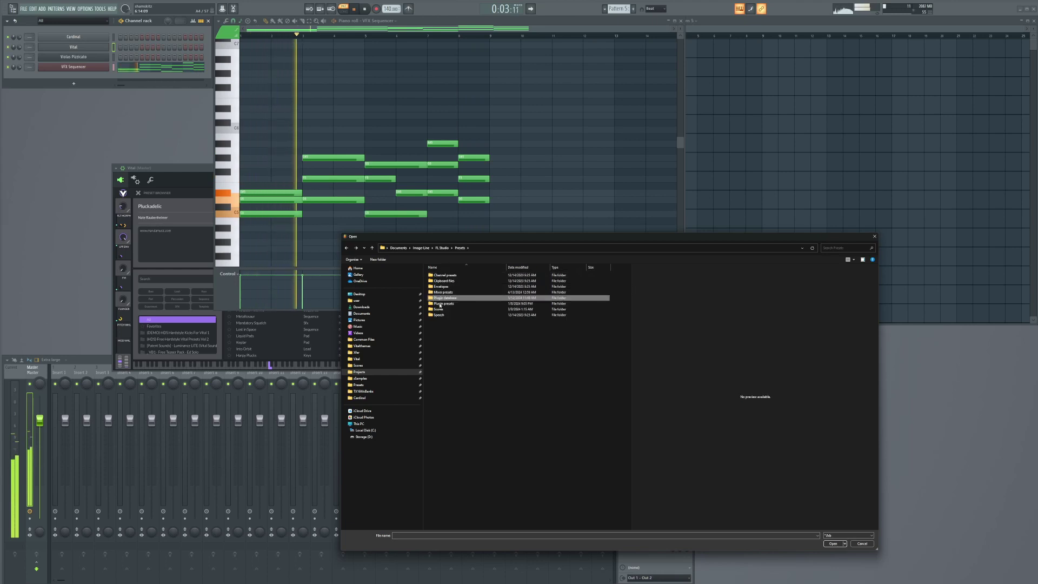
double_click(439, 303)
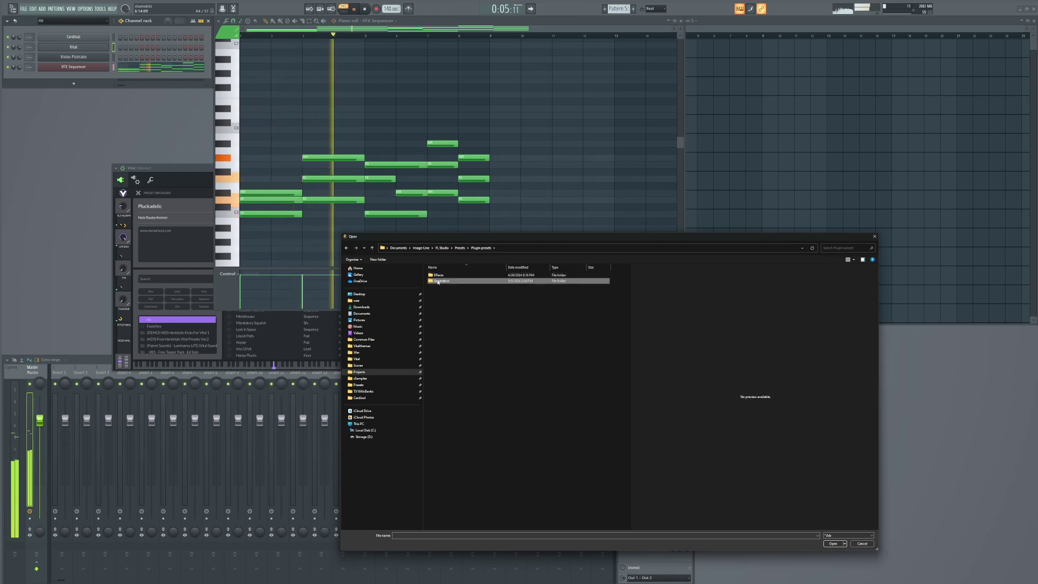
double_click(458, 281)
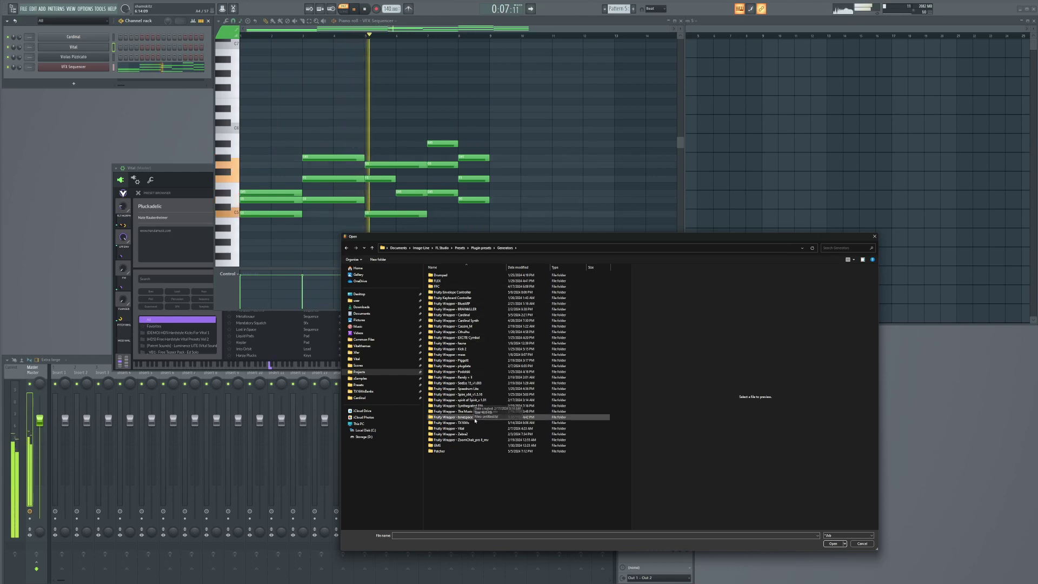
left_click(467, 304)
double_click(467, 304)
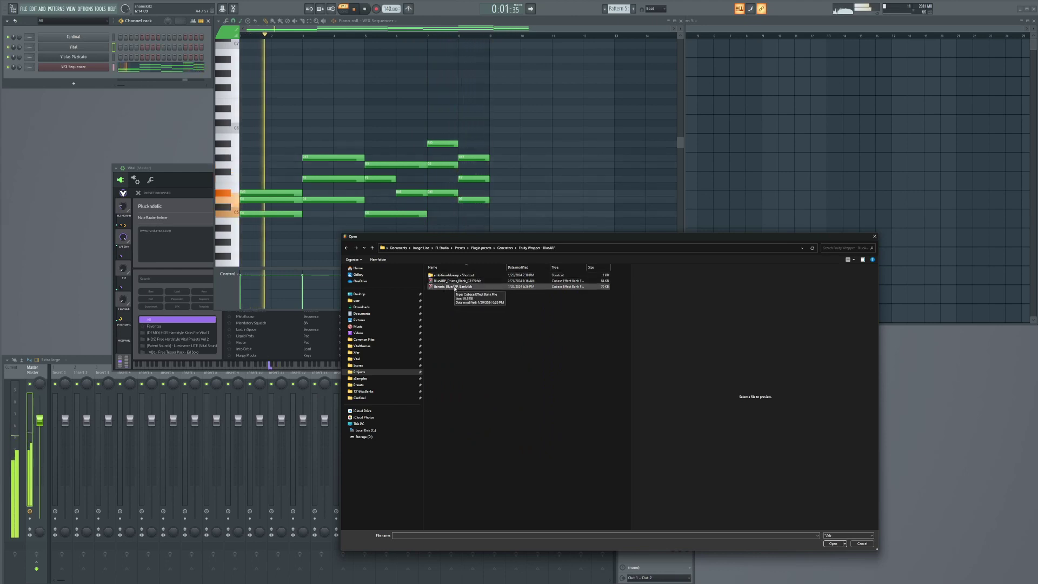
left_click(862, 545)
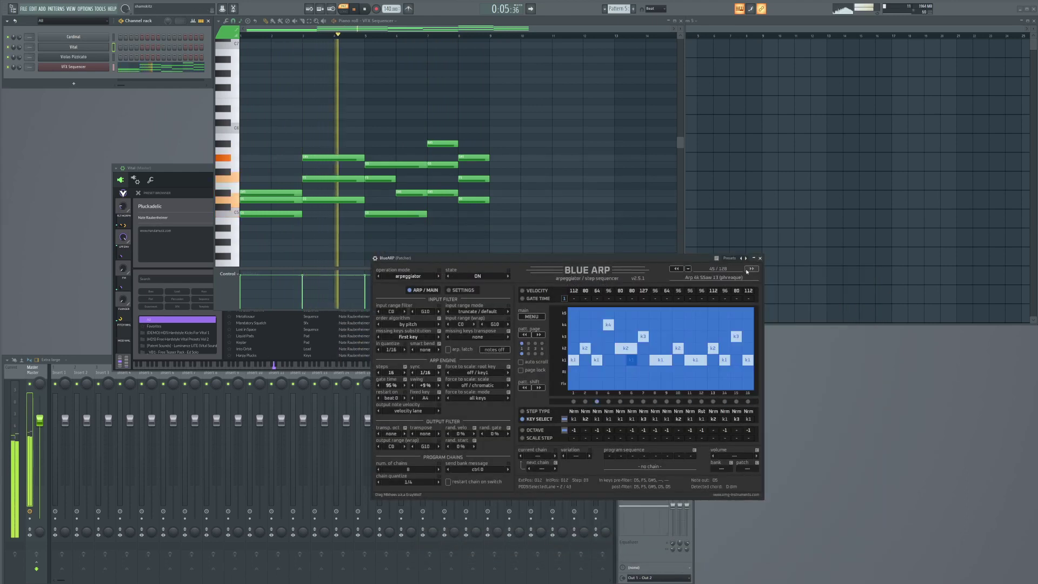
Step: Return BlueARP to program 01, the initial program, and step through the simple arps to program 08
left_click(675, 268)
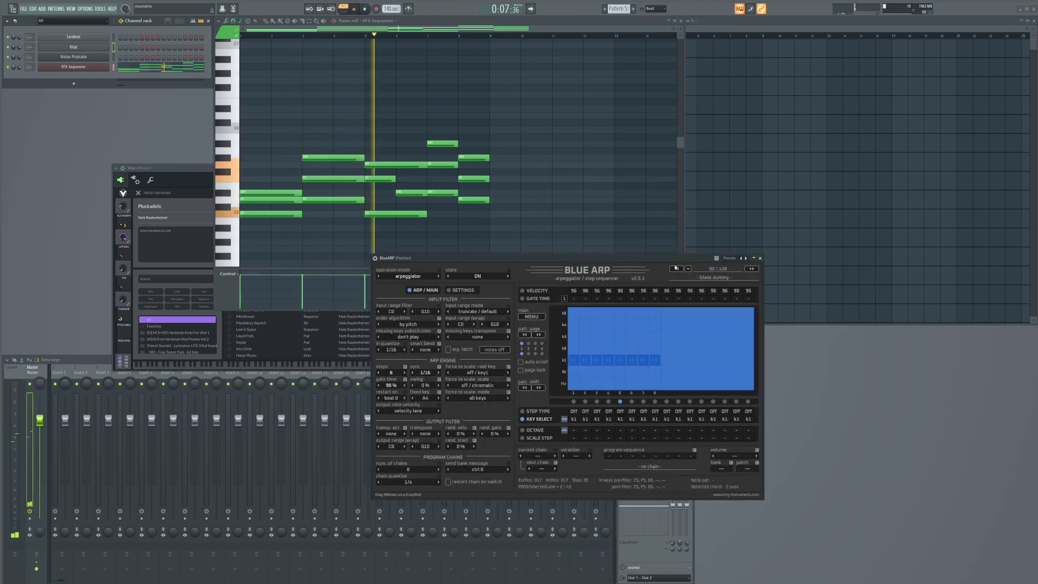
left_click(677, 268)
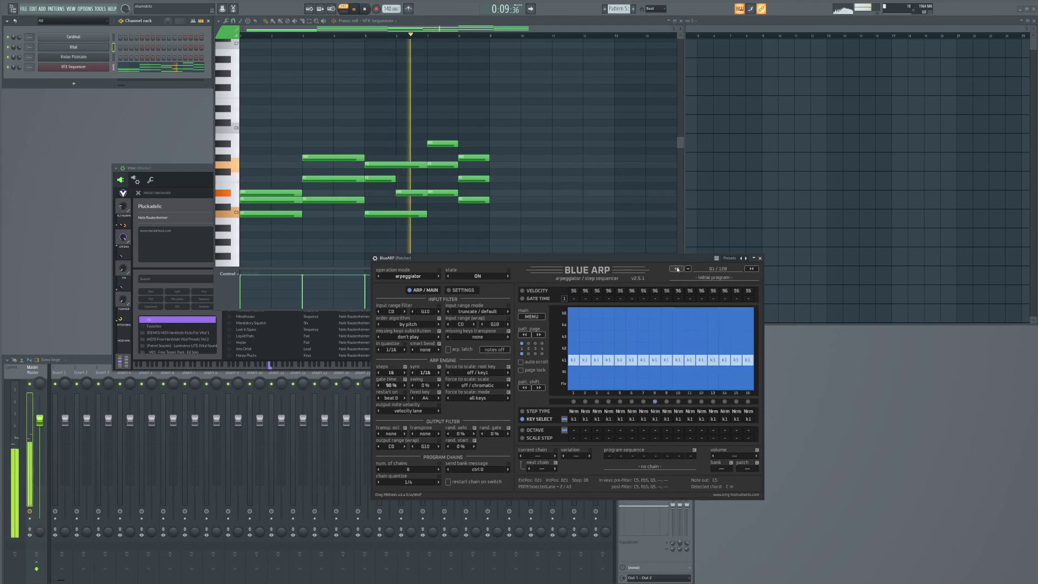
left_click(751, 269)
left_click(751, 268)
left_click(752, 269)
left_click(752, 268)
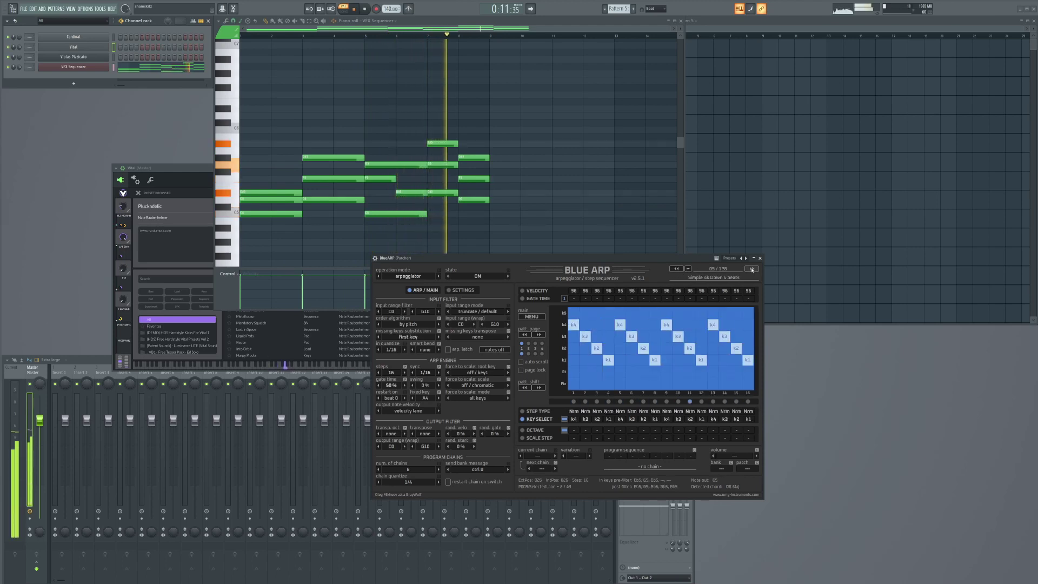
left_click(751, 269)
left_click(751, 268)
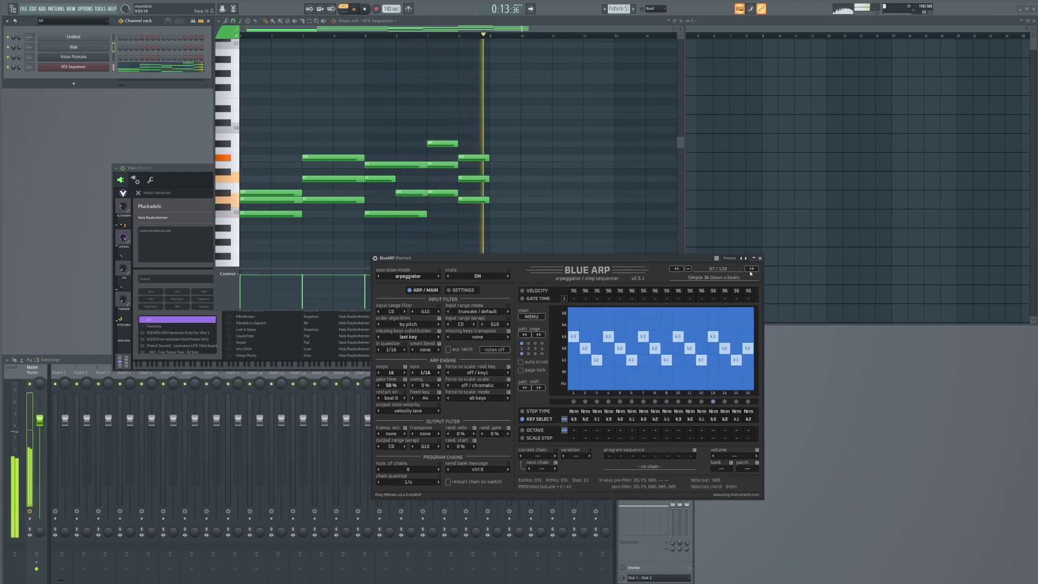
scroll(701, 269, "down", 1)
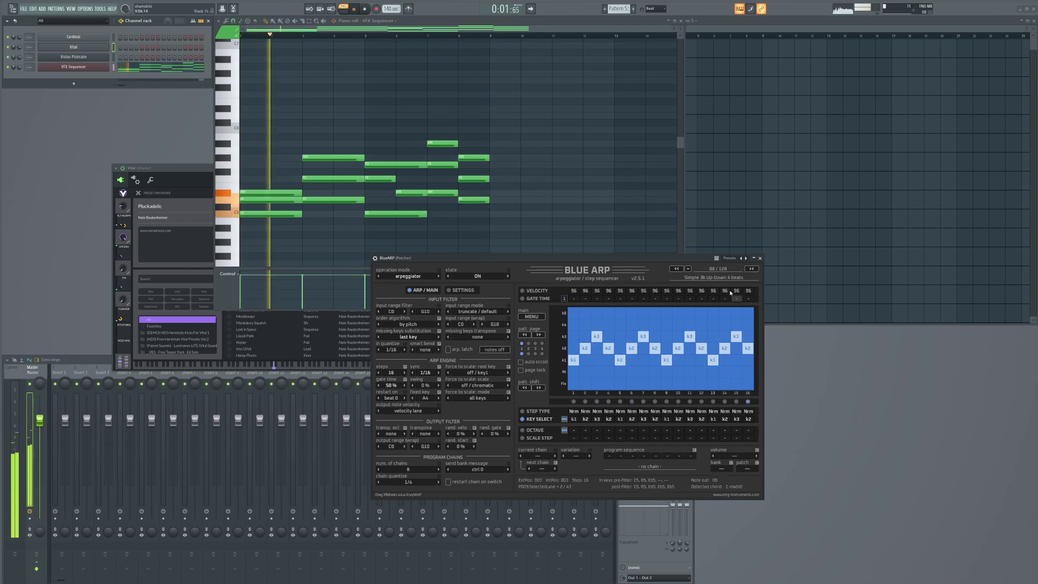
Step: Audition the BlueARP programs from 09, a four-key riff, up to program 20, Chr Dance with me var1
left_click(756, 268)
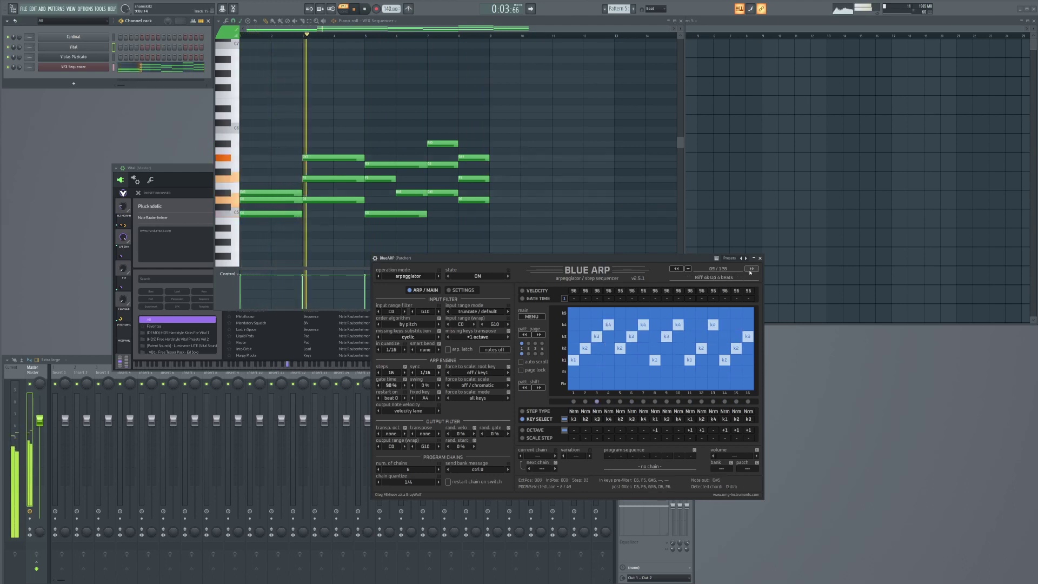
left_click(751, 269)
left_click(751, 268)
left_click(750, 269)
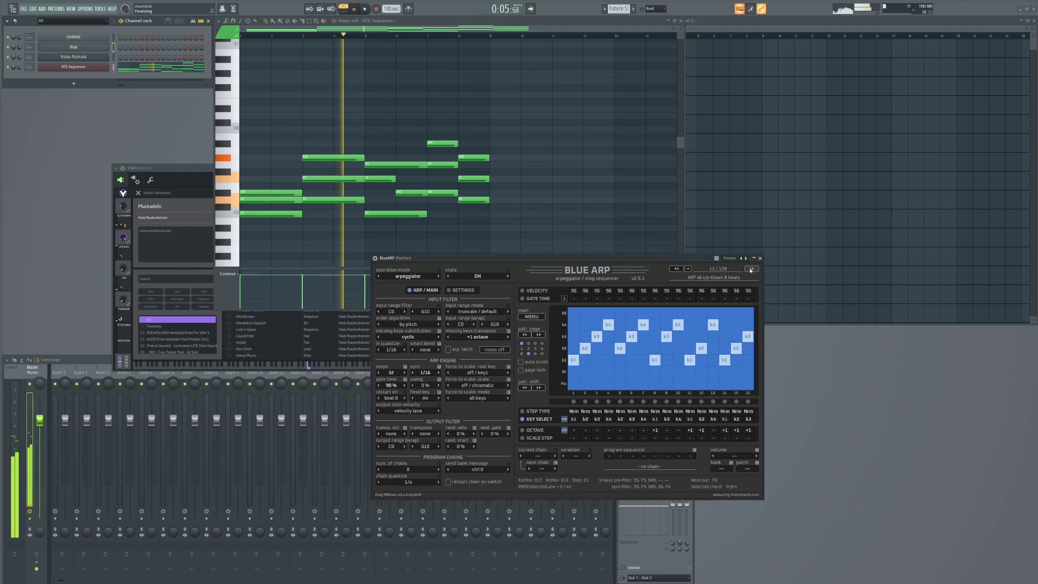
left_click(751, 269)
left_click(750, 268)
left_click(751, 269)
left_click(750, 269)
left_click(751, 269)
left_click(750, 269)
left_click(751, 269)
left_click(751, 269)
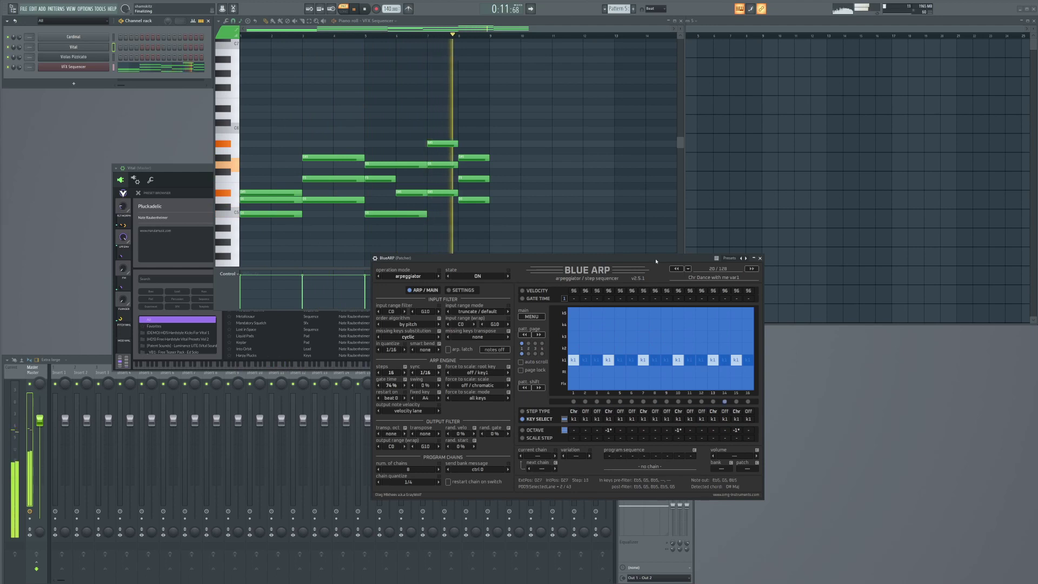
Step: Move the BlueARP window up a little and step on through the chord programs to program 33, Arp 3k SSaw 01 (Rammstein)
left_click_drag(750, 270, 744, 256)
left_click(745, 255)
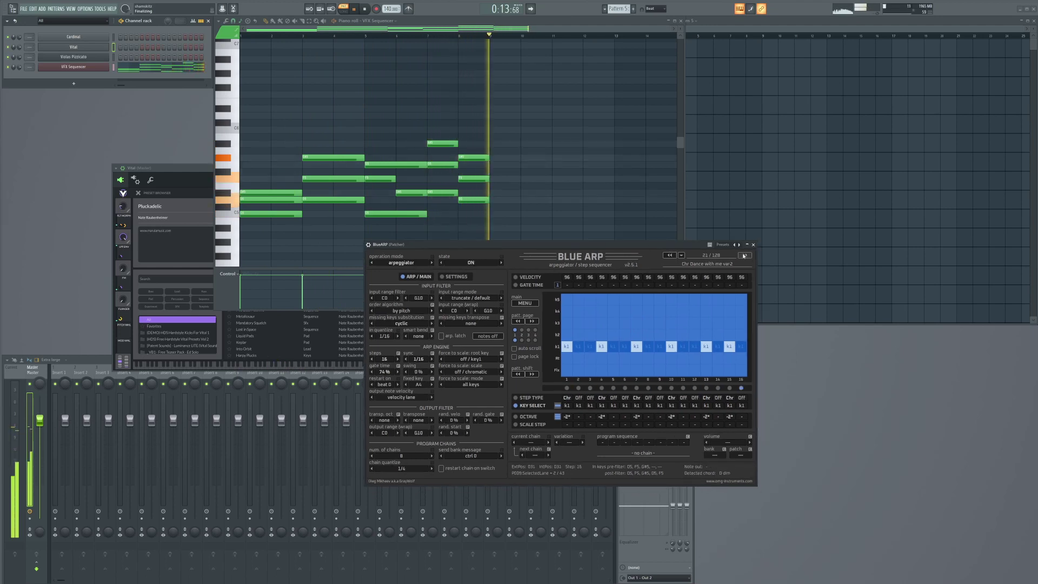
left_click(744, 255)
left_click(744, 255)
left_click(744, 255)
left_click(744, 255)
left_click(744, 255)
left_click(745, 255)
left_click(744, 255)
left_click(744, 255)
left_click(744, 255)
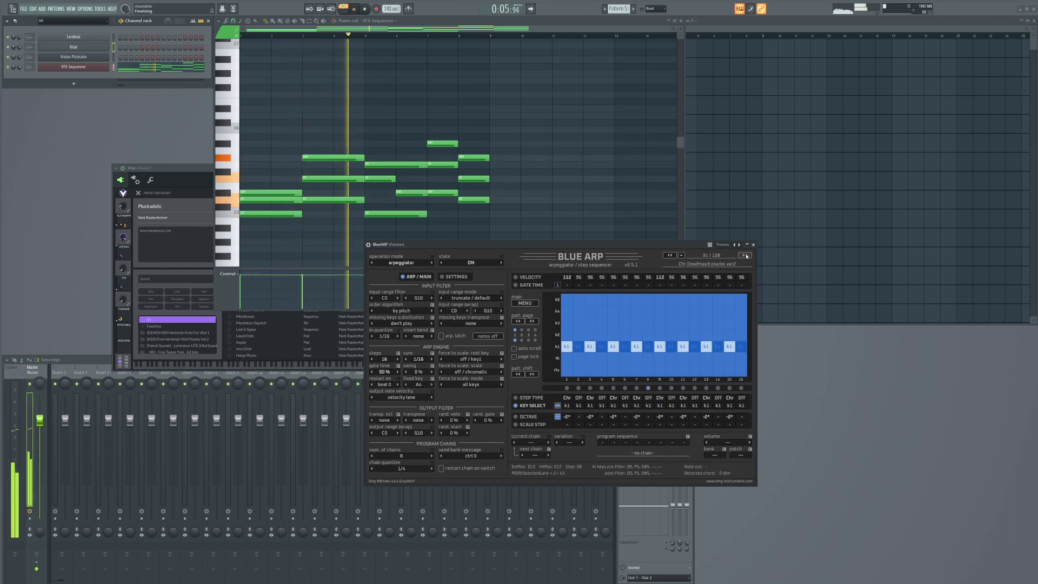
left_click(745, 255)
left_click(745, 255)
left_click(744, 255)
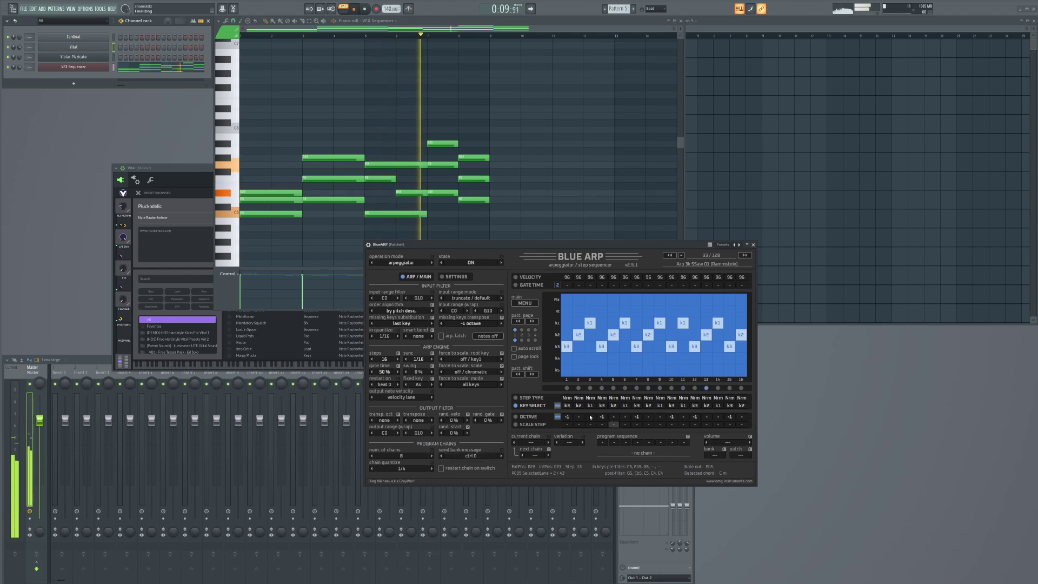
Step: Audition several Vital presets further down the list, including Aggressivity Lead
left_click(174, 201)
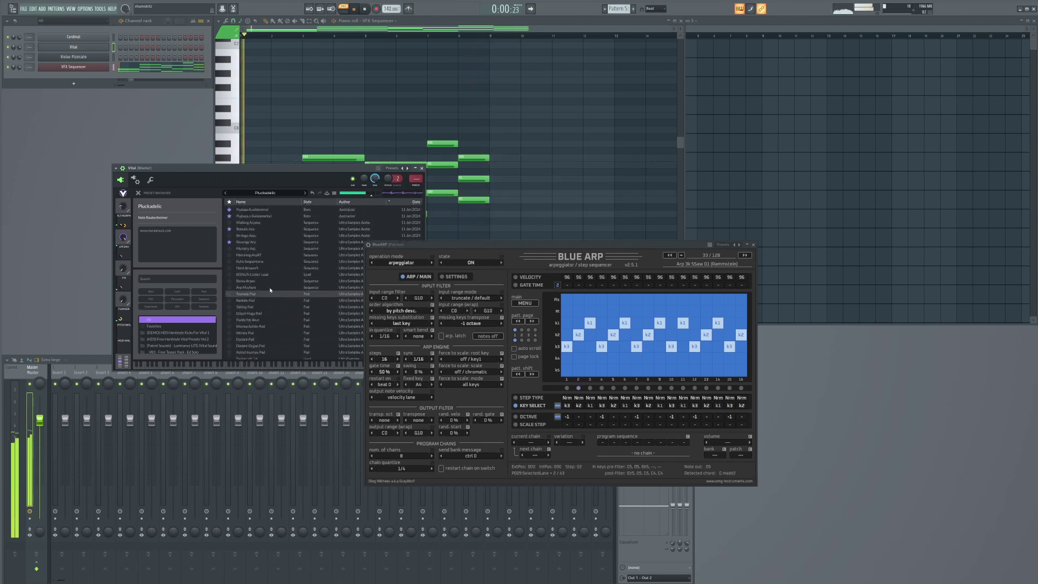
scroll(273, 284, "down", 10)
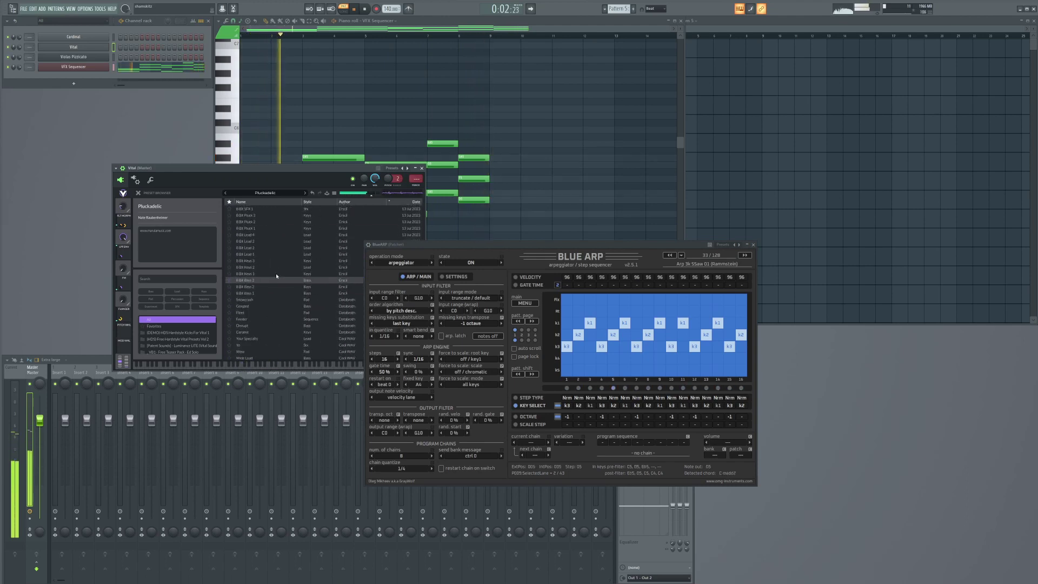
scroll(275, 274, "down", 10)
left_click(274, 263)
scroll(275, 270, "down", 5)
left_click(281, 255)
scroll(288, 302, "down", 5)
left_click(288, 238)
scroll(277, 303, "down", 5)
left_click(273, 244)
scroll(270, 253, "up", 2)
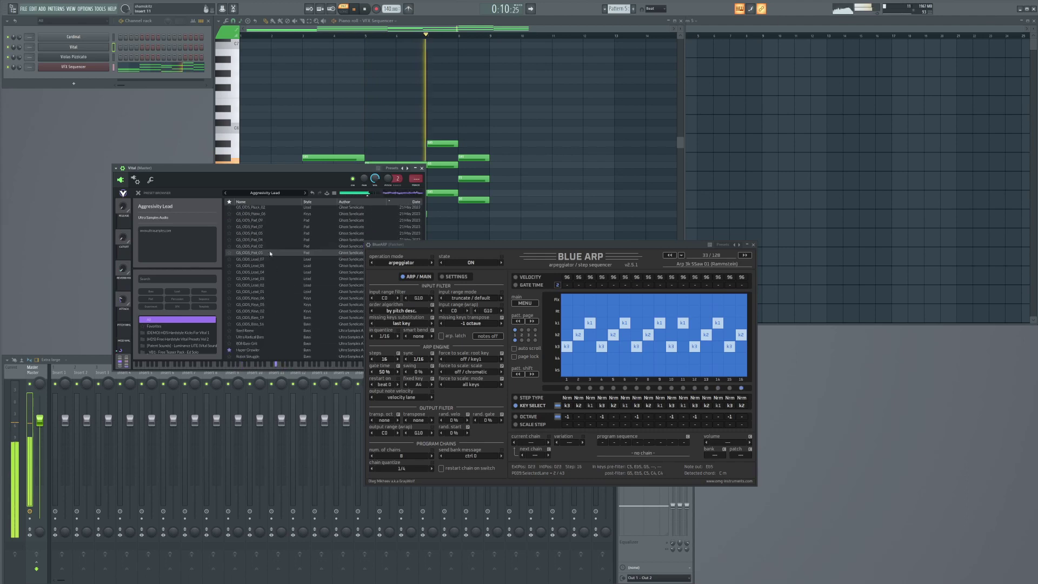
Step: Audition Belled Pluck and Mizu Synth Pluck in Vital, and load the Mizu Pluck (my favorite) preset
scroll(287, 336, "down", 5)
left_click(266, 269)
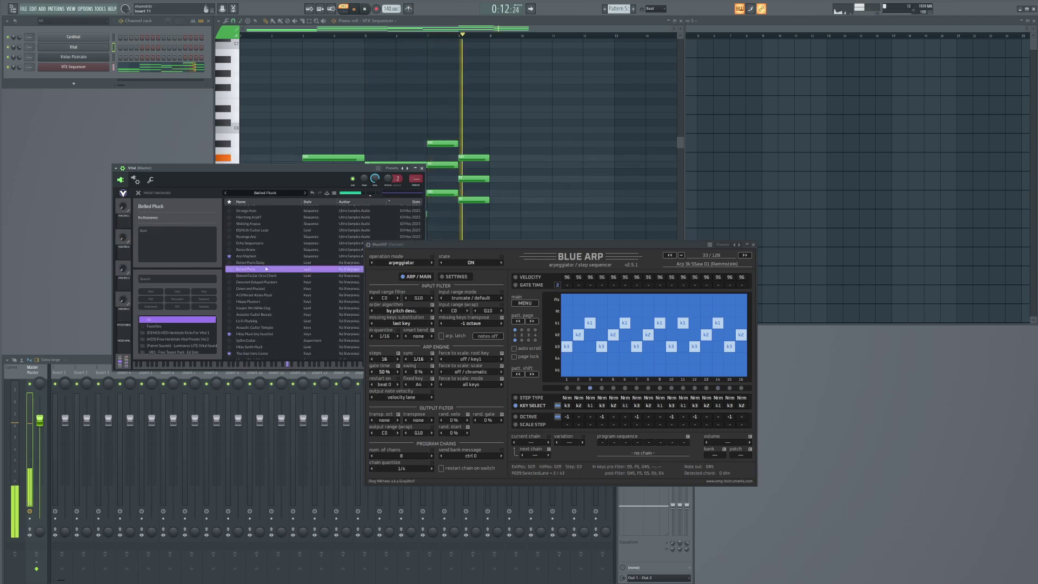
scroll(285, 286, "down", 4)
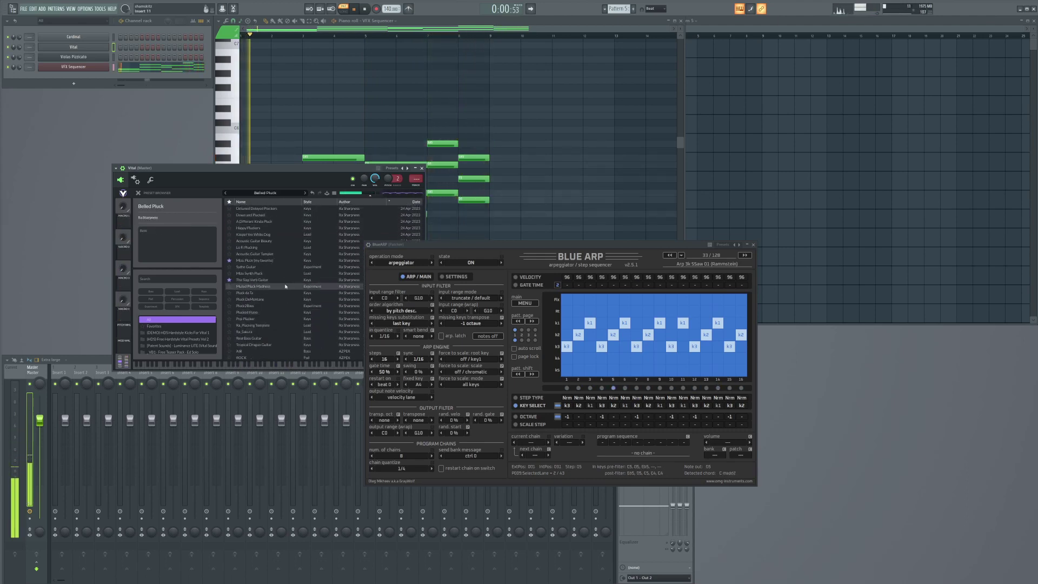
left_click(270, 273)
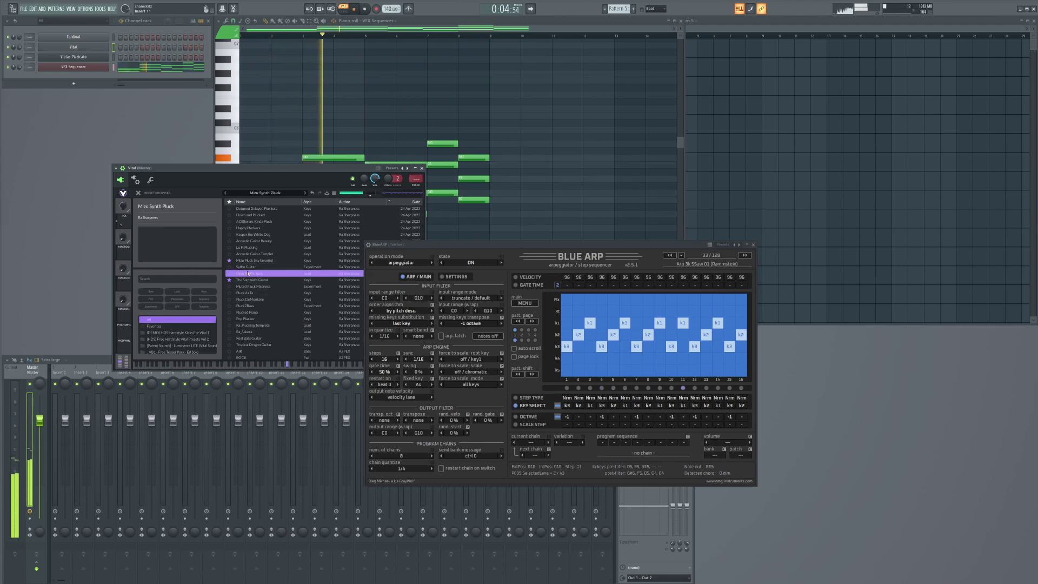
left_click(243, 260)
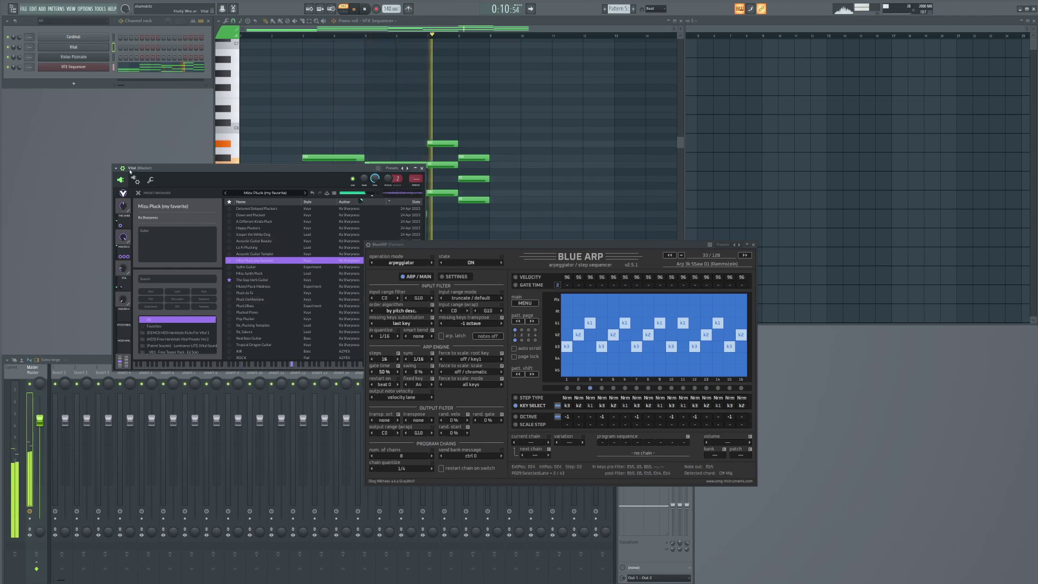
Step: Open Vital's miscellaneous functions with the built-in arpeggiator, shift its window aside and stop playback
left_click(151, 180)
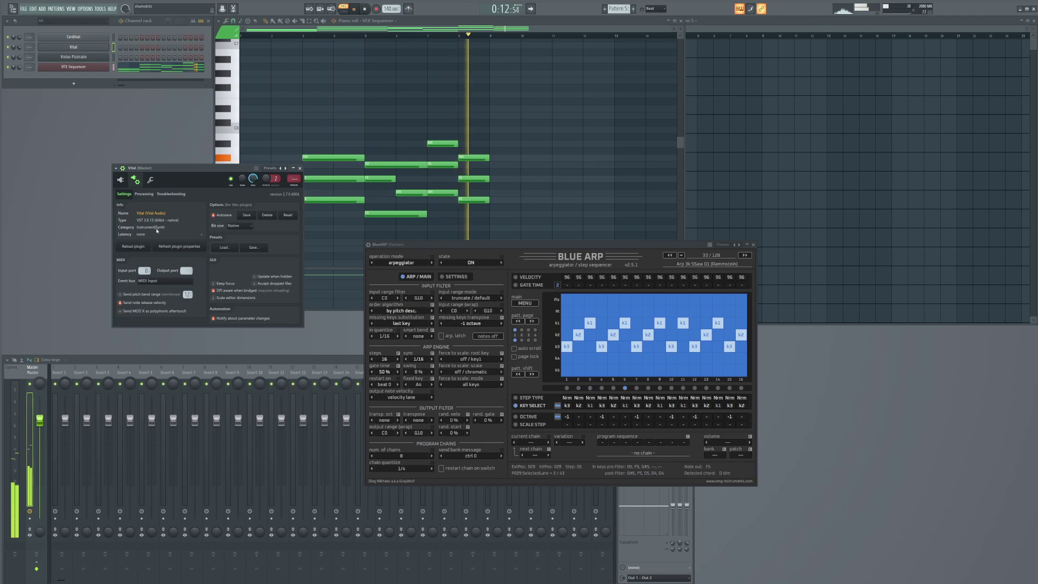
left_click(150, 180)
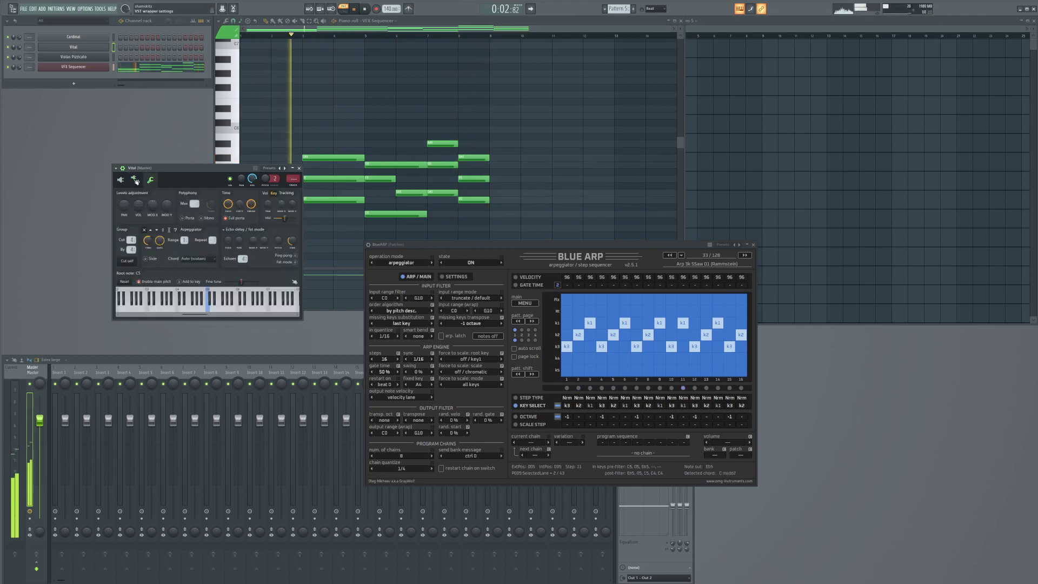
left_click_drag(187, 167, 217, 170)
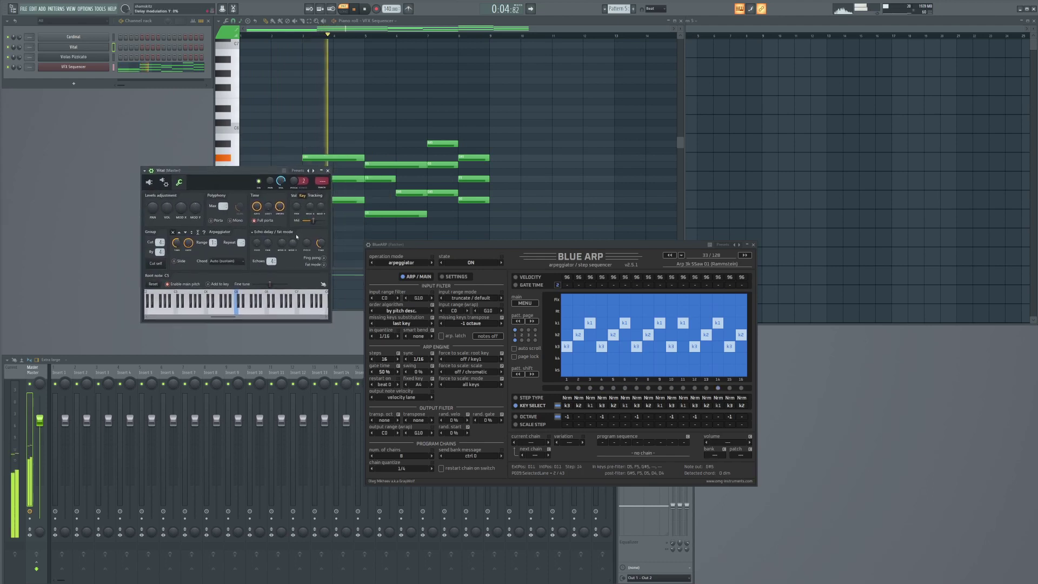
left_click(365, 9)
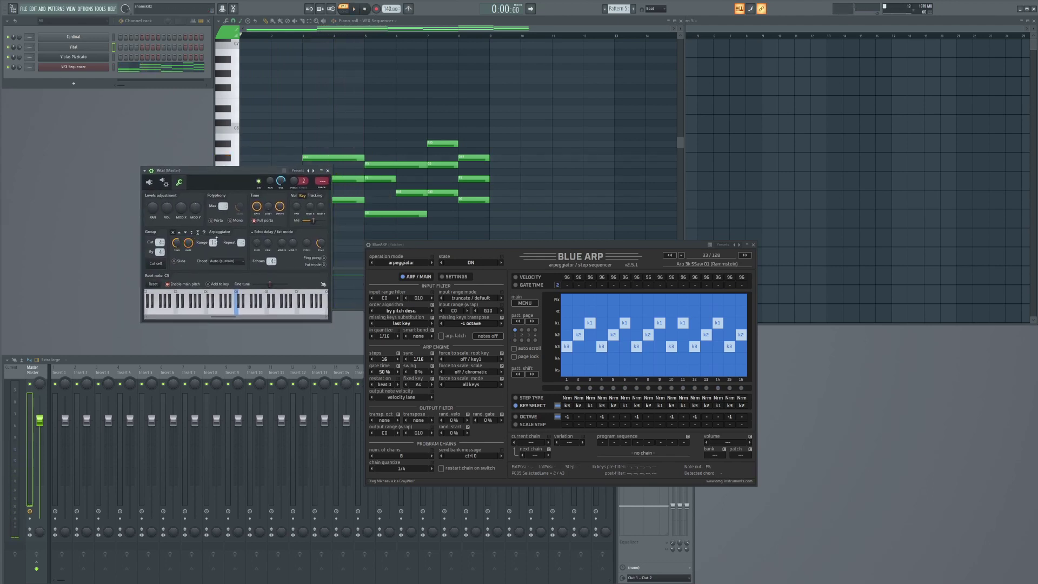
mouse_move(228, 174)
left_mouse_down()
mouse_move(269, 187)
mouse_move(241, 178)
left_mouse_up()
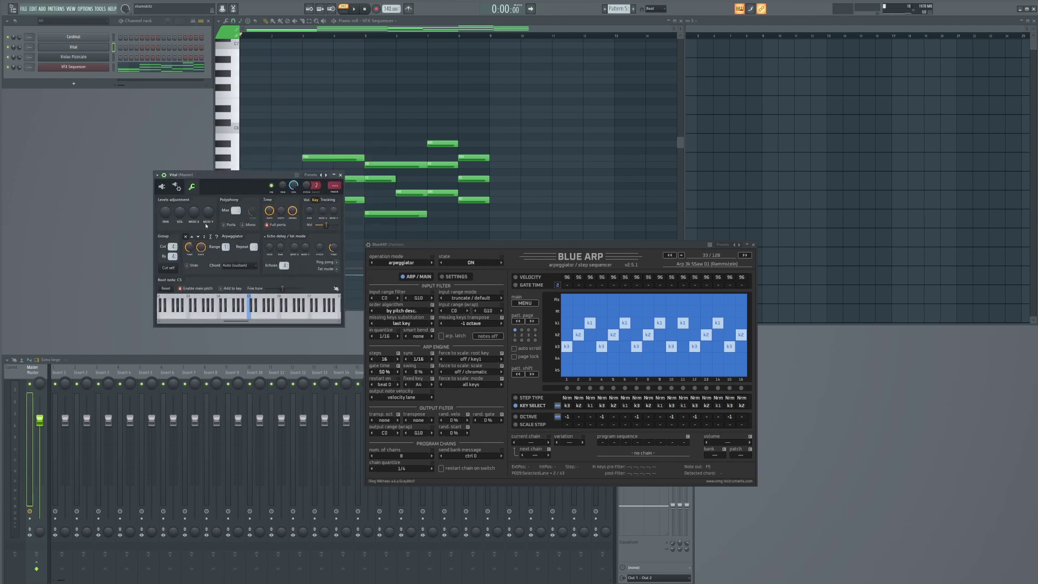
Step: Review Vital's built-in arpeggiator with playback and check the plugin wrapper settings before returning to the arpeggiator
left_click_drag(235, 175, 233, 175)
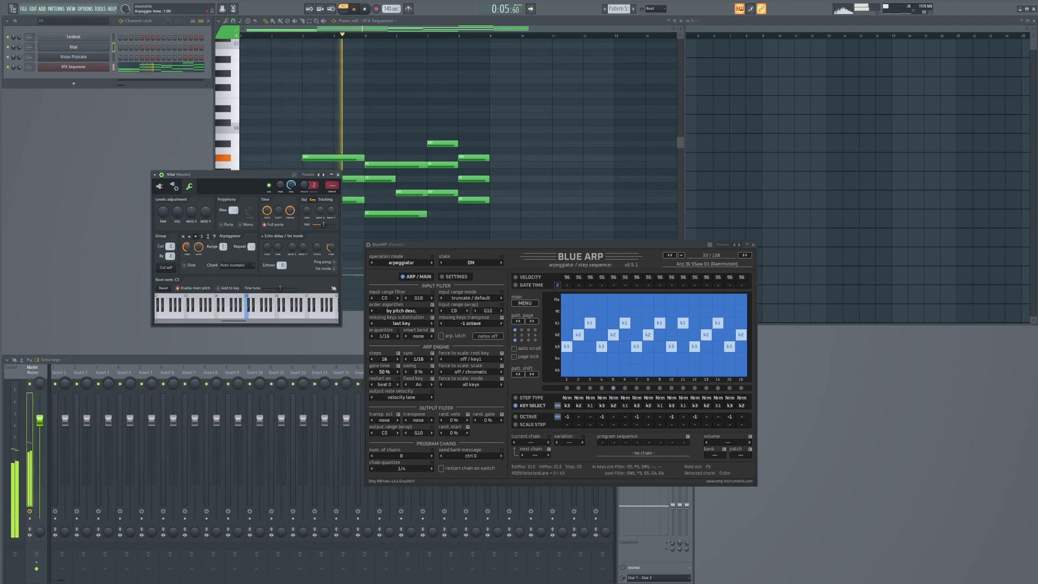
key("space")
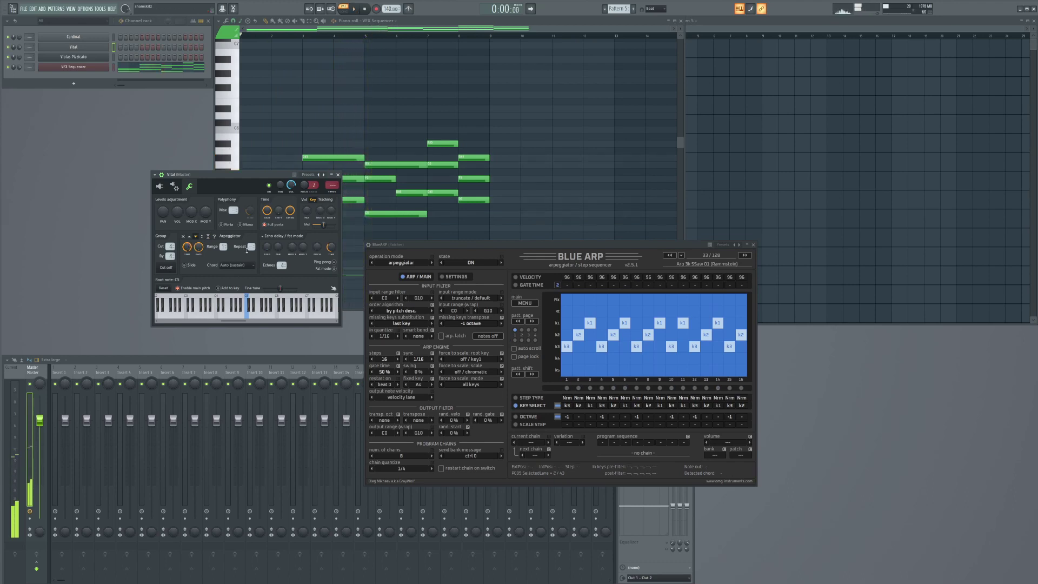
left_click_drag(255, 180, 263, 179)
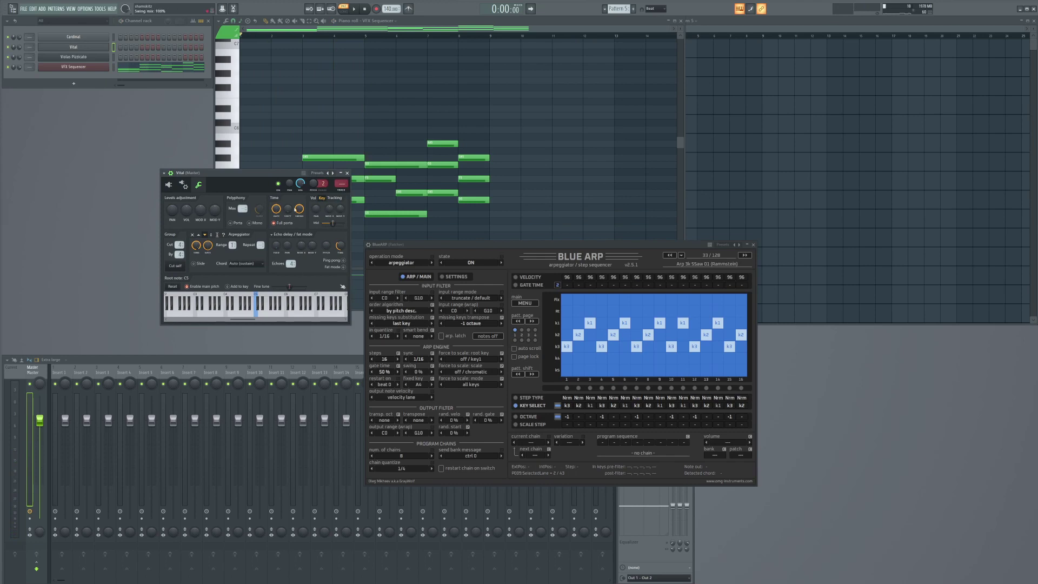
left_click(183, 187)
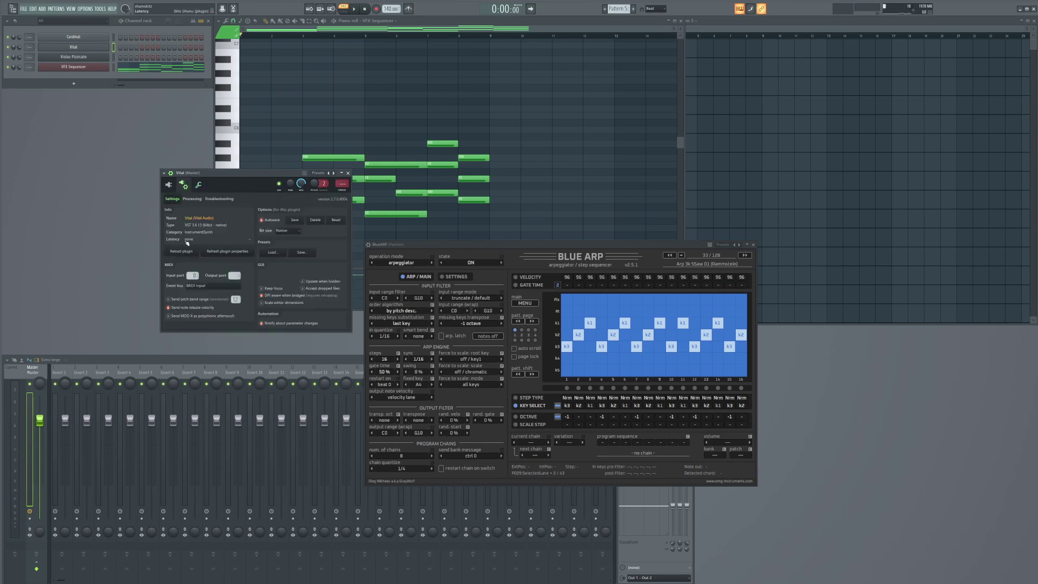
left_click(200, 186)
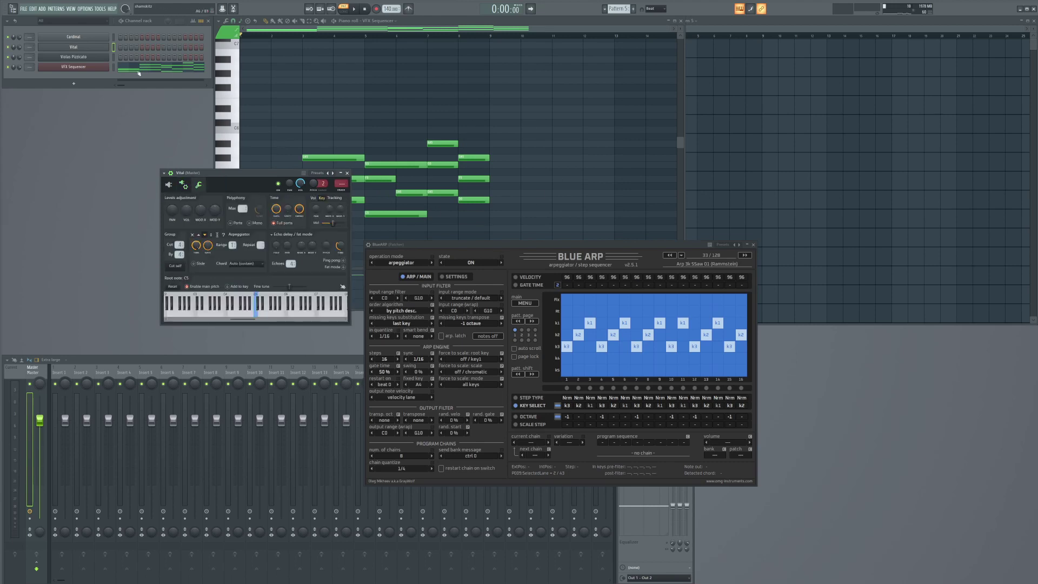
Step: Burn the VFX Sequencer's MIDI to a new pattern and transfer the burned notes to the Vital channel
right_click(100, 68)
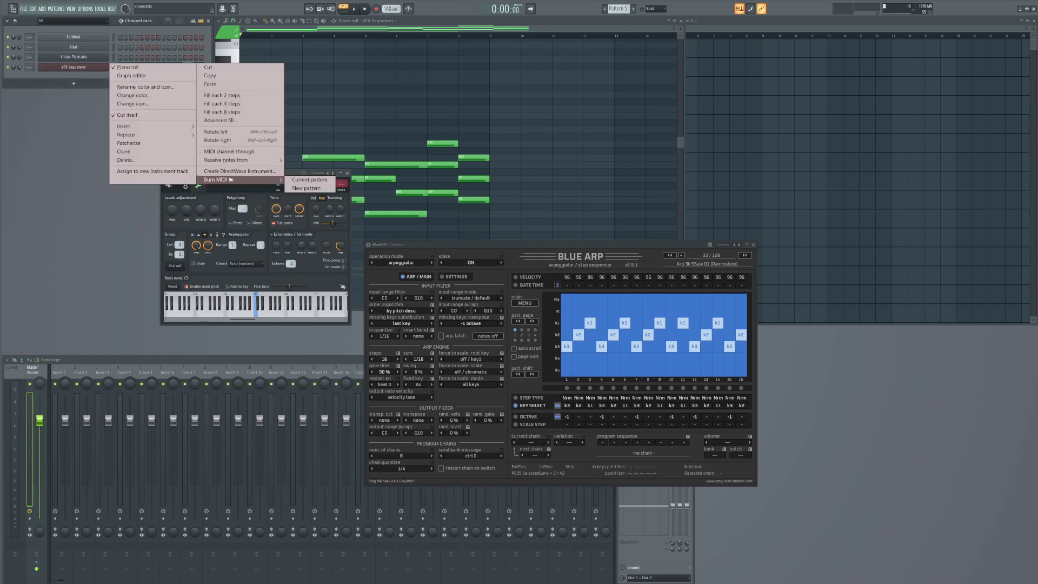
left_click(306, 189)
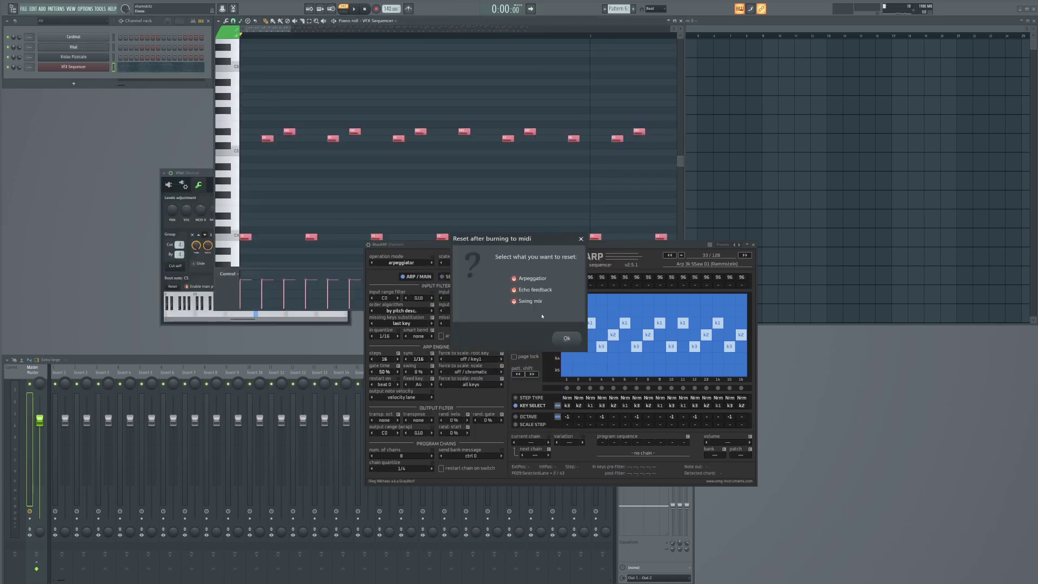
left_click(564, 339)
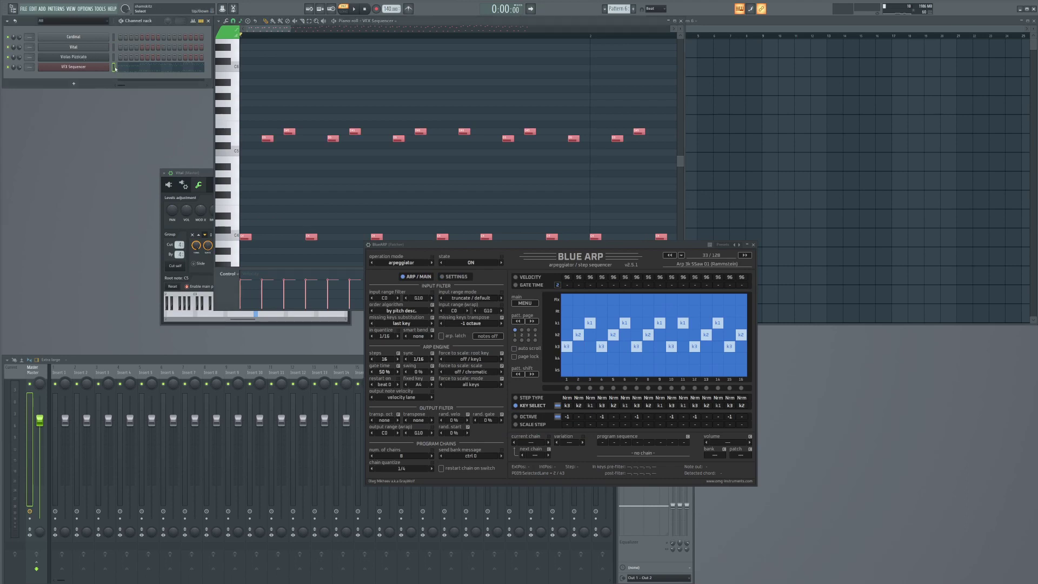
key("ctrl+z")
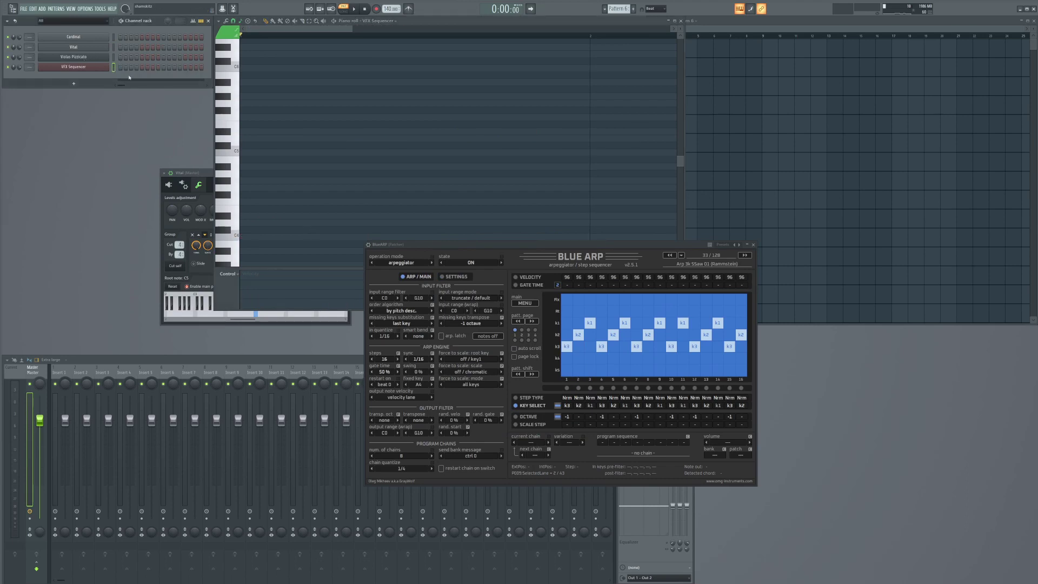
key("ctrl+z")
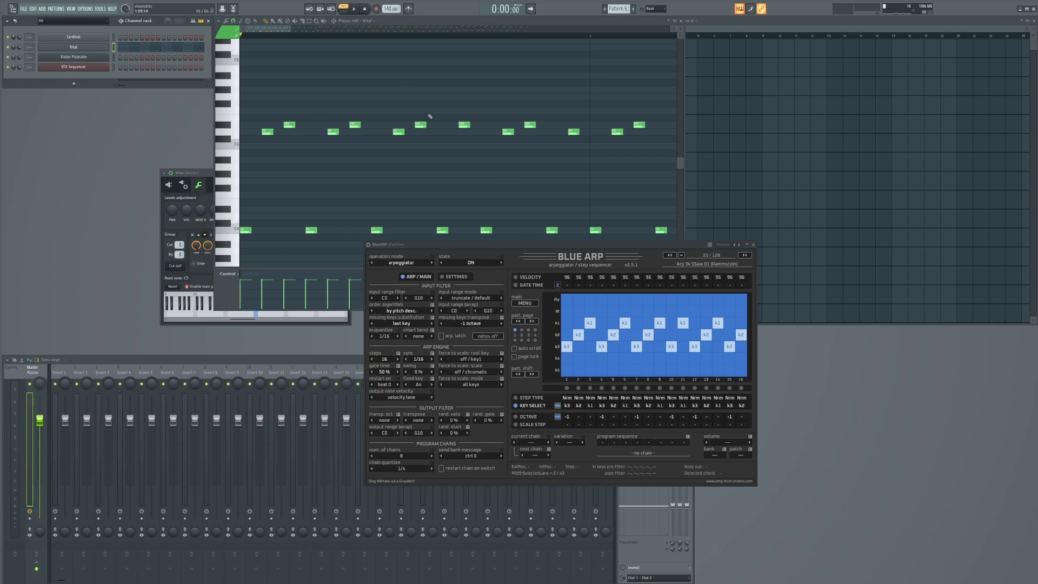
Step: Move BlueARP below the piano roll, select all the burned notes and stretch them to several times their length
scroll(490, 124, "down", 2)
left_click_drag(537, 245, 523, 353)
scroll(497, 173, "down", 6)
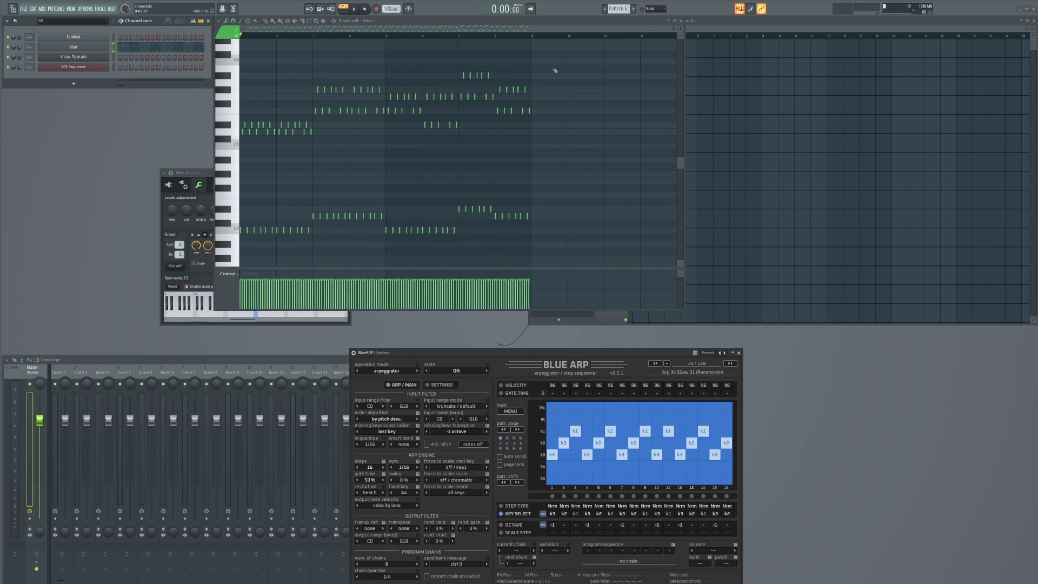
left_click_drag(574, 49, 244, 264)
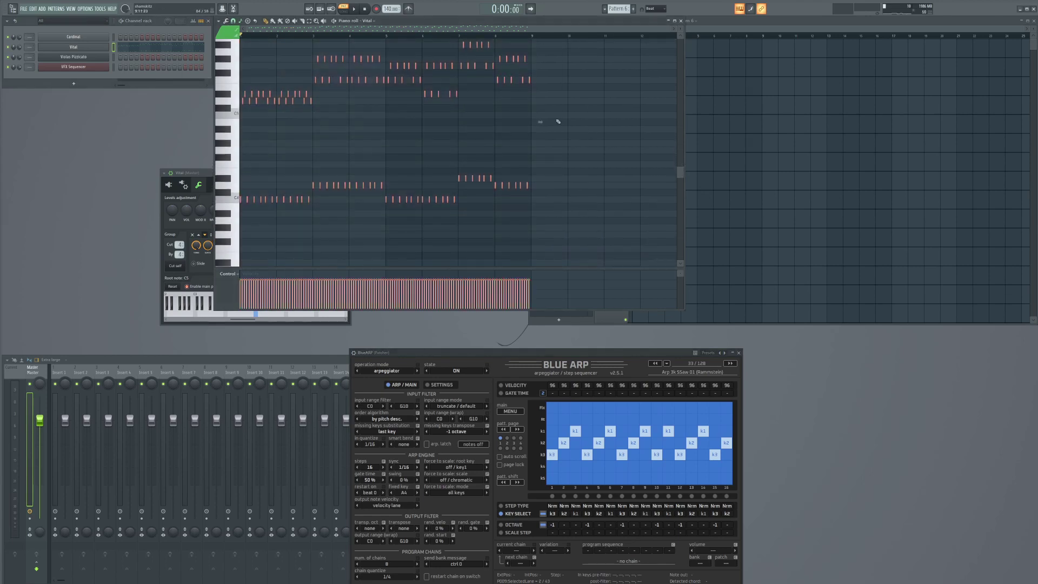
left_click_drag(541, 122, 287, 96)
left_click_drag(357, 92, 298, 95)
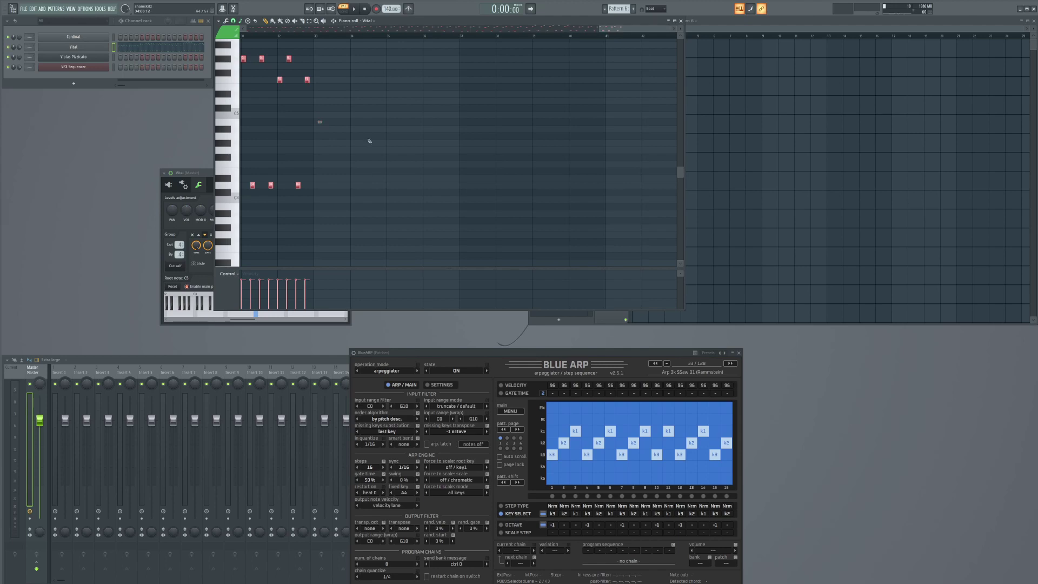
scroll(351, 151, "down", 4)
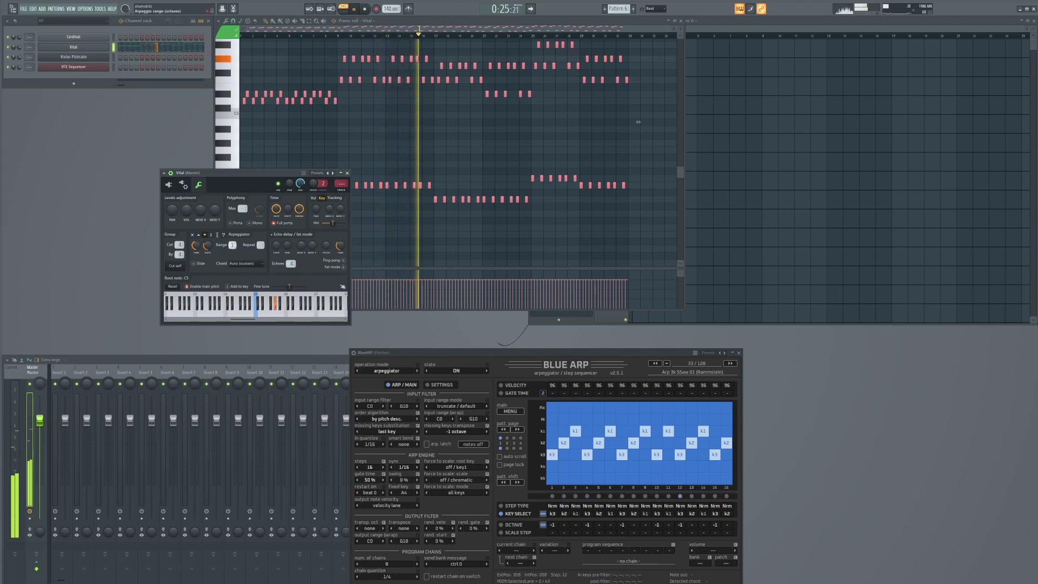
Step: Set Vital's arpeggiator range to 2 octaves and adjust its direction, gate and time during playback
left_click_drag(232, 245, 207, 260)
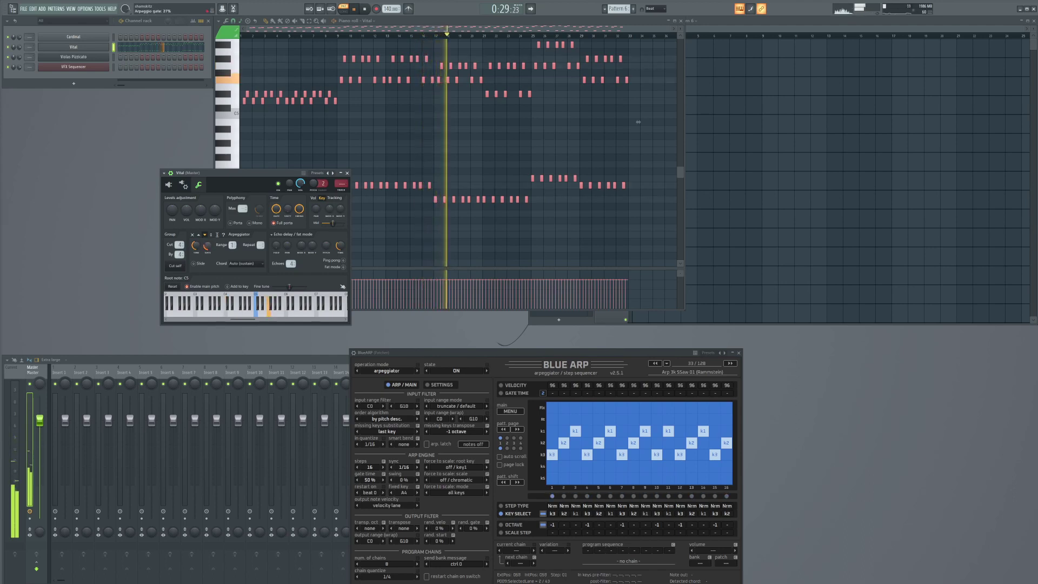
left_click_drag(193, 251, 232, 243)
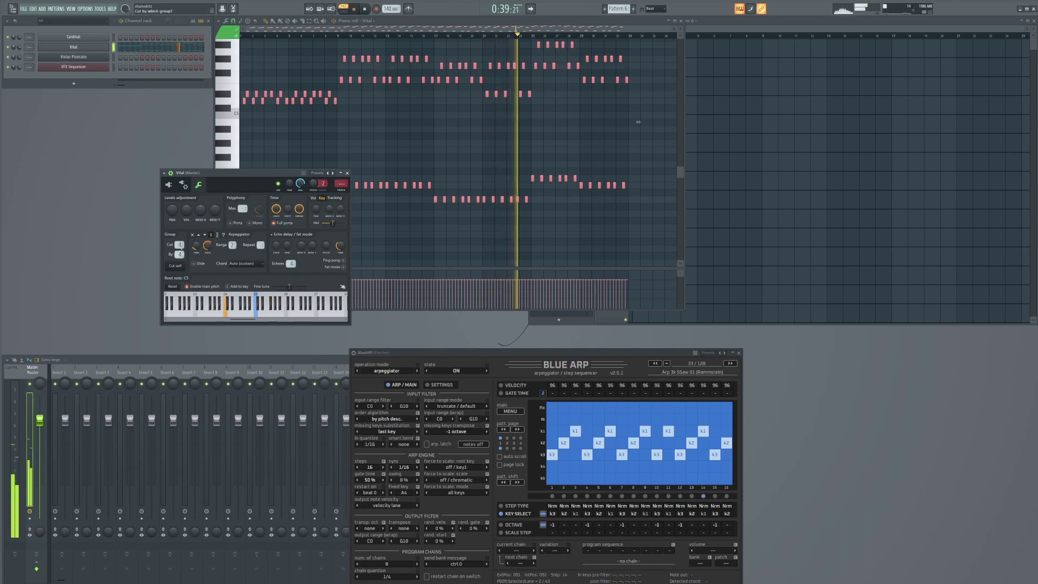
mouse_move(196, 245)
left_mouse_down()
mouse_move(195, 229)
mouse_move(196, 243)
left_mouse_up()
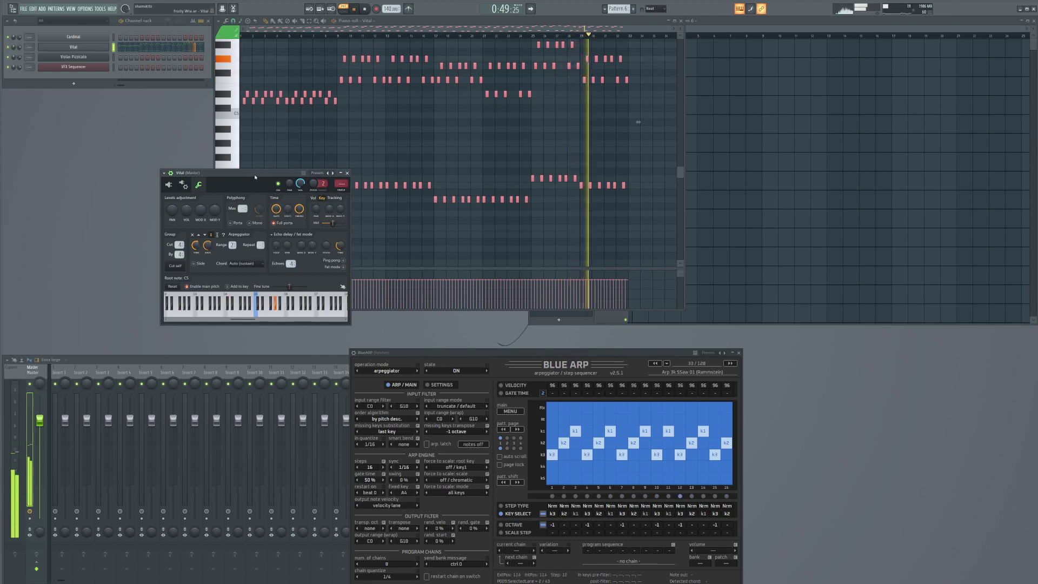
Step: Route Vital to the first mixer insert and move BlueARP clear of the mixer's effect slots
scroll(341, 183, "up", 1)
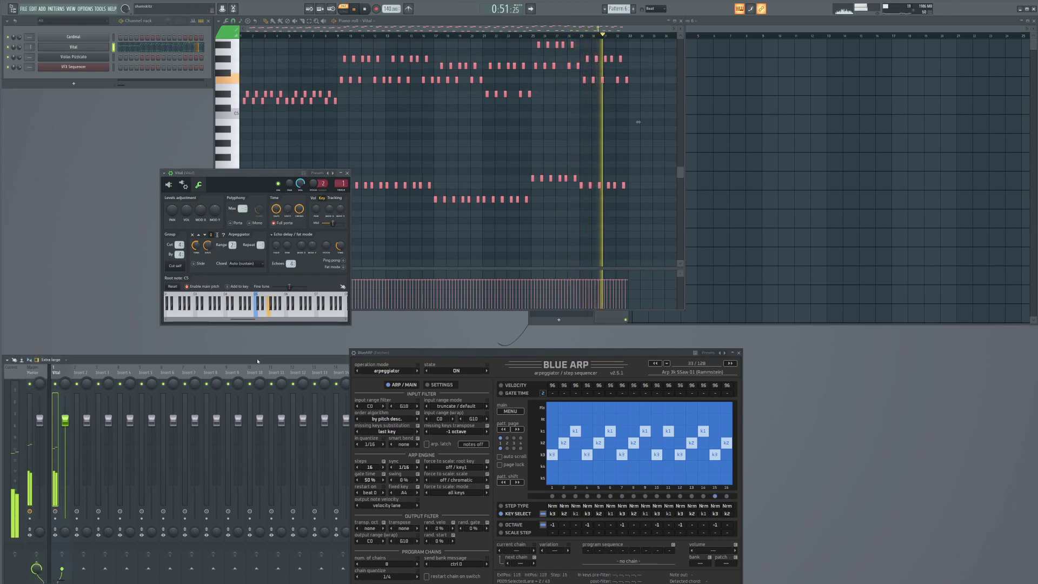
left_click_drag(257, 359, 264, 360)
left_click_drag(517, 354, 672, 144)
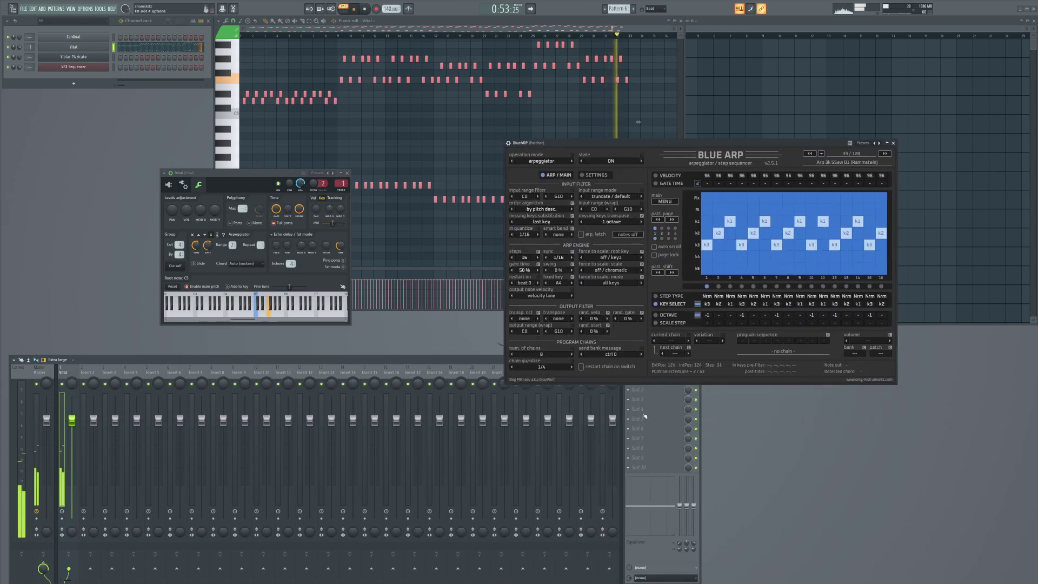
Step: Load Fruity Delay 3 in slot 5 of the Vital mixer track, choose the Ping pong preset and lower its wet output
right_click(637, 415)
mouse_move(705, 391)
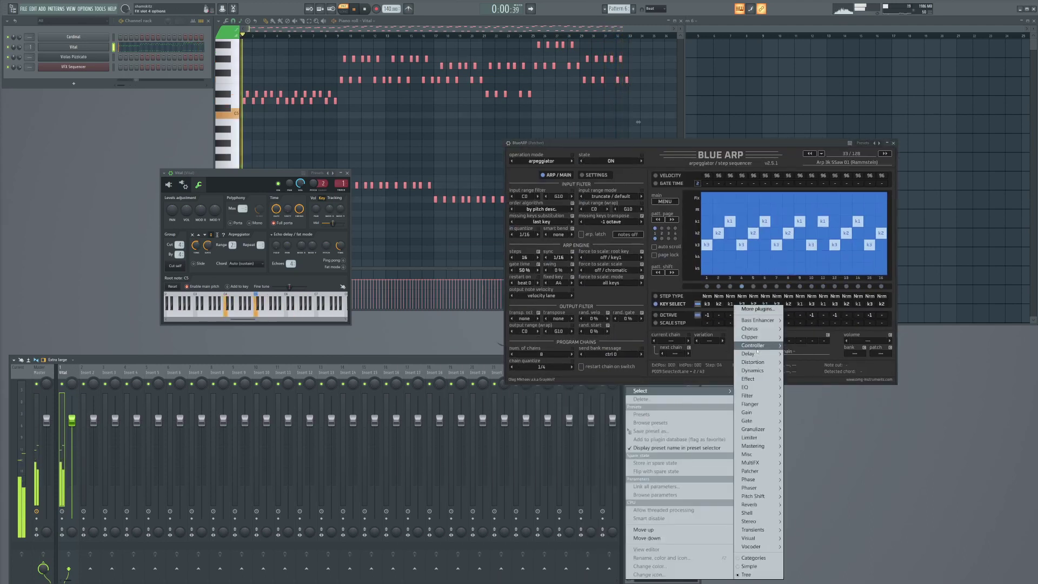
mouse_move(754, 353)
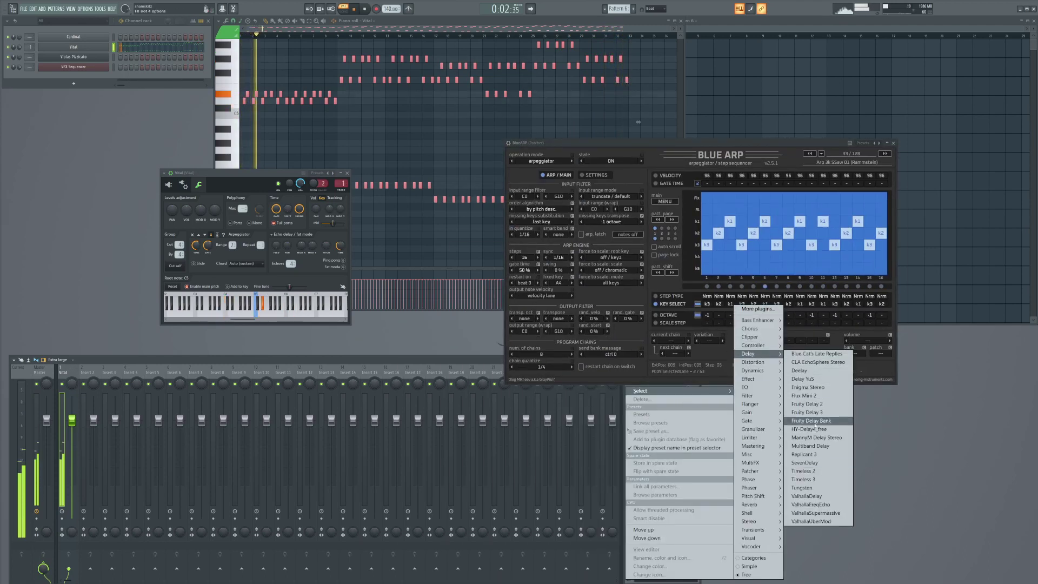
left_click(806, 412)
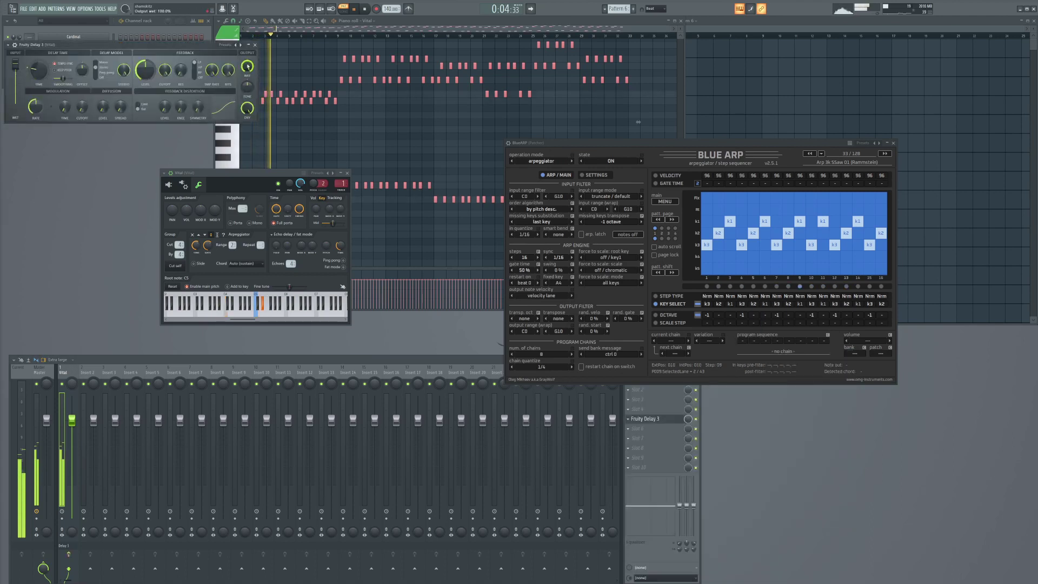
right_click(240, 45)
left_click(256, 92)
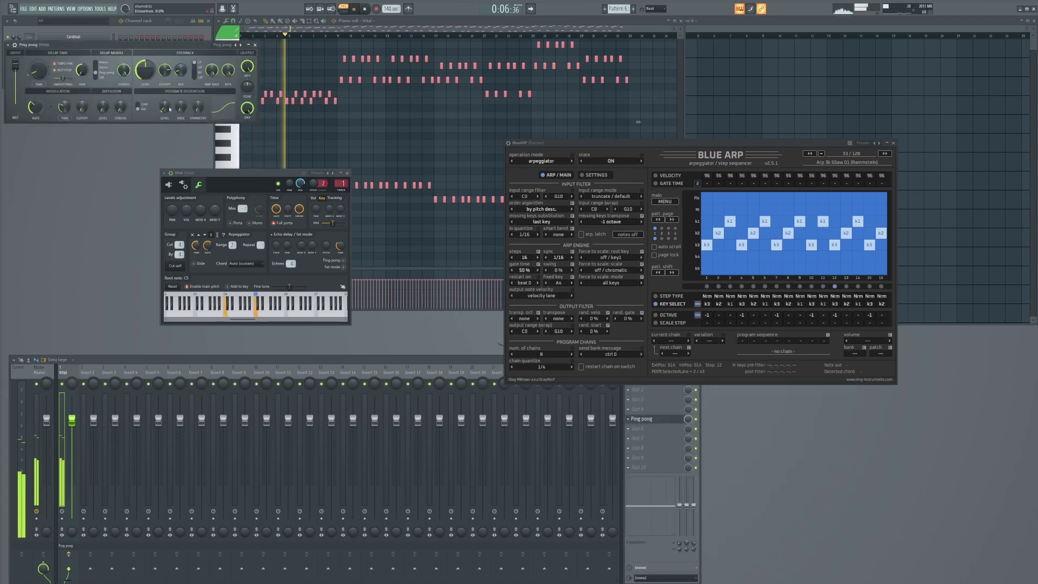
left_click_drag(243, 75, 242, 71)
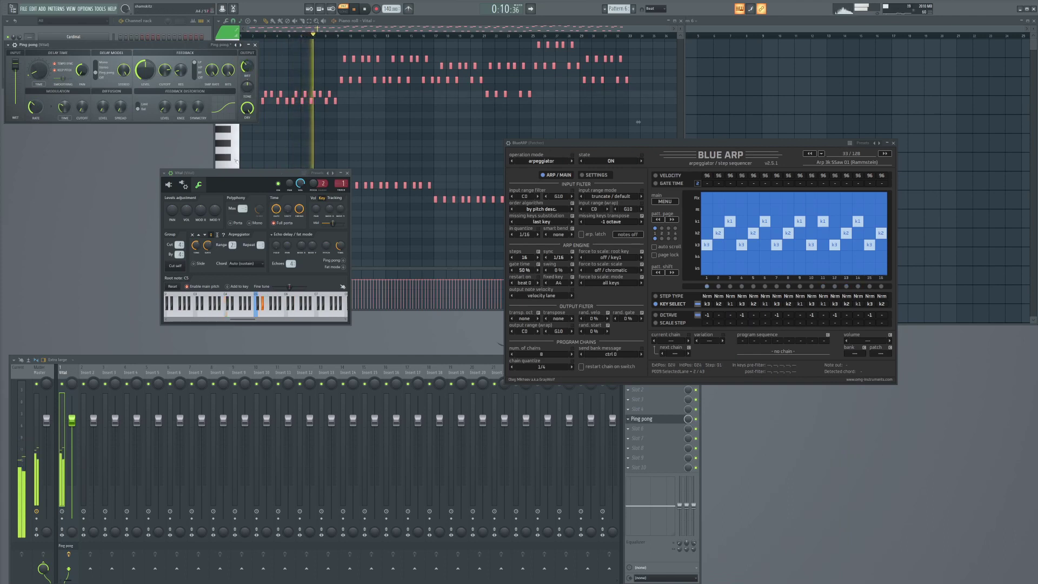
Step: Try several arpeggio times in Vital's built-in arpeggiator during playback, including 1:00 and 1:18
mouse_move(196, 245)
left_mouse_down()
mouse_move(195, 235)
mouse_move(198, 247)
left_mouse_up()
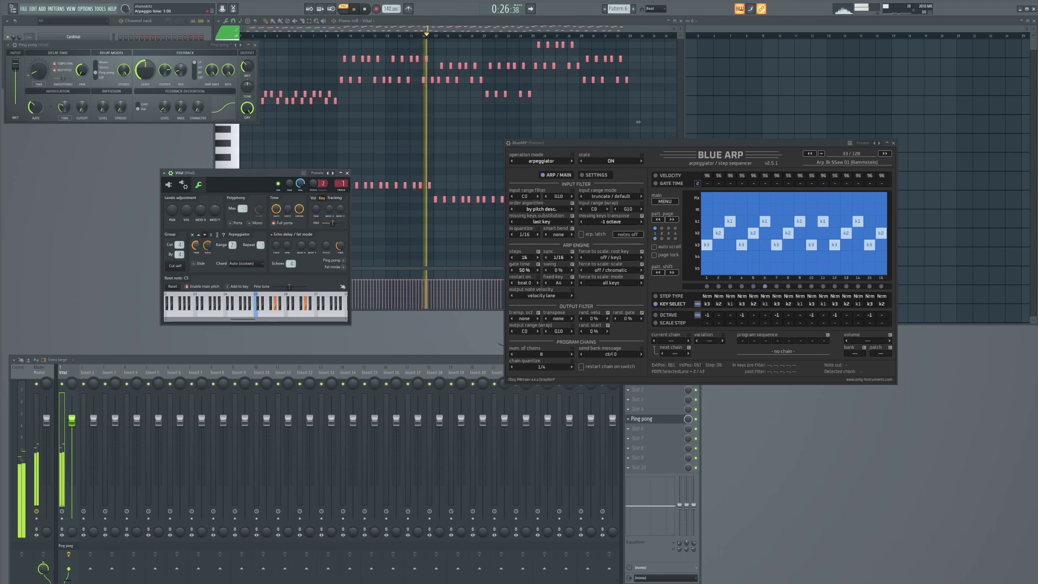
left_click_drag(195, 245, 197, 244)
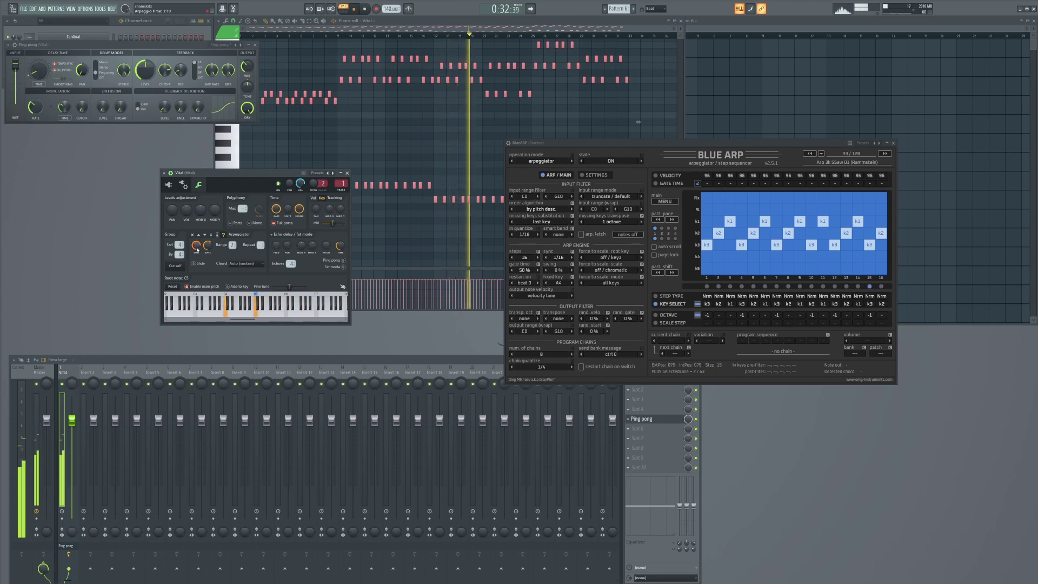
mouse_move(198, 251)
left_mouse_down()
mouse_move(198, 260)
mouse_move(198, 250)
left_mouse_up()
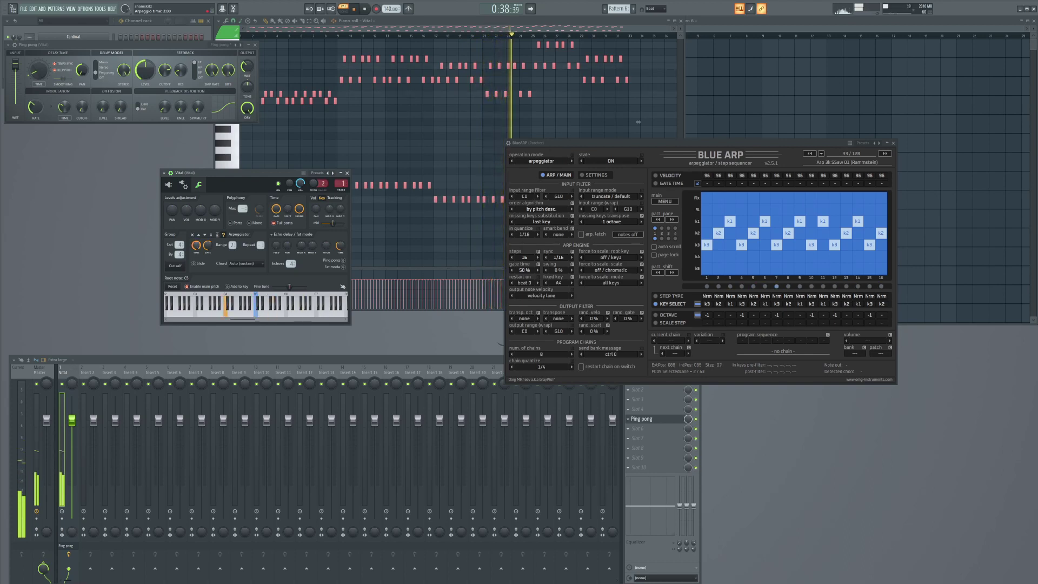
left_click_drag(198, 251, 198, 250)
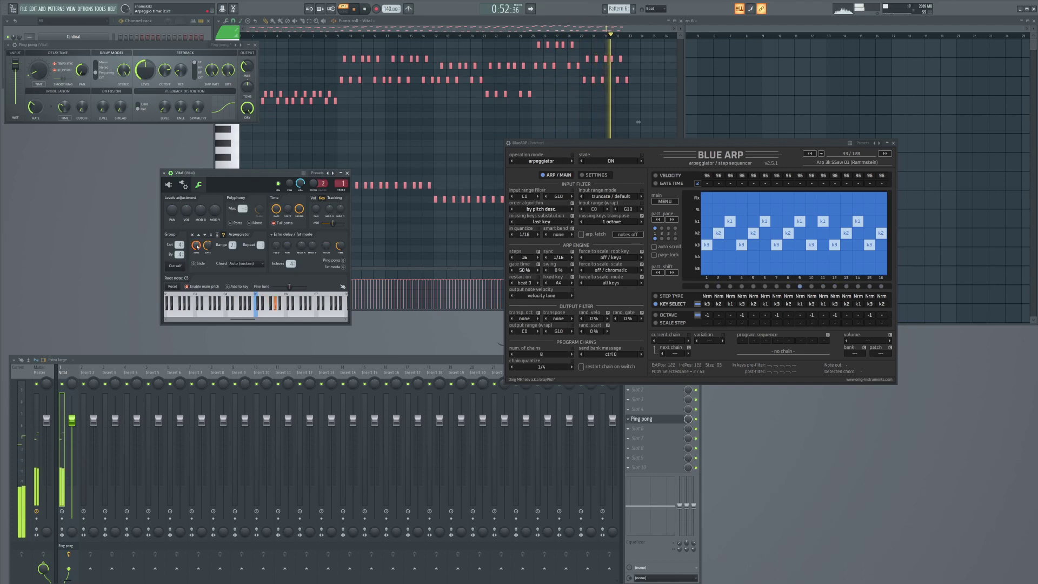
Step: Look through the chord and scale options of Vital's built-in arpeggiator and leave the list without choosing one
left_click(244, 263)
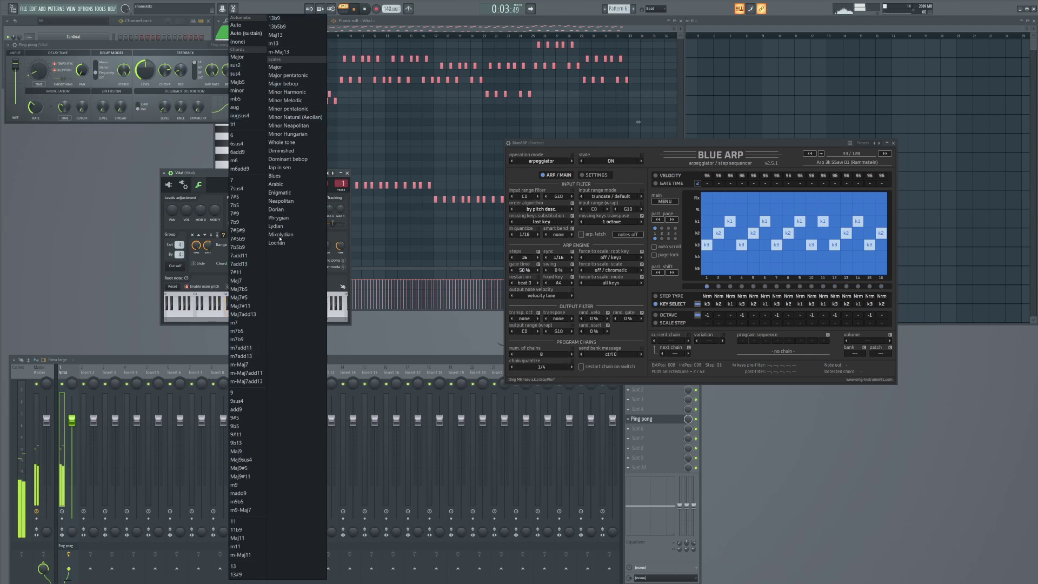
left_click(118, 289)
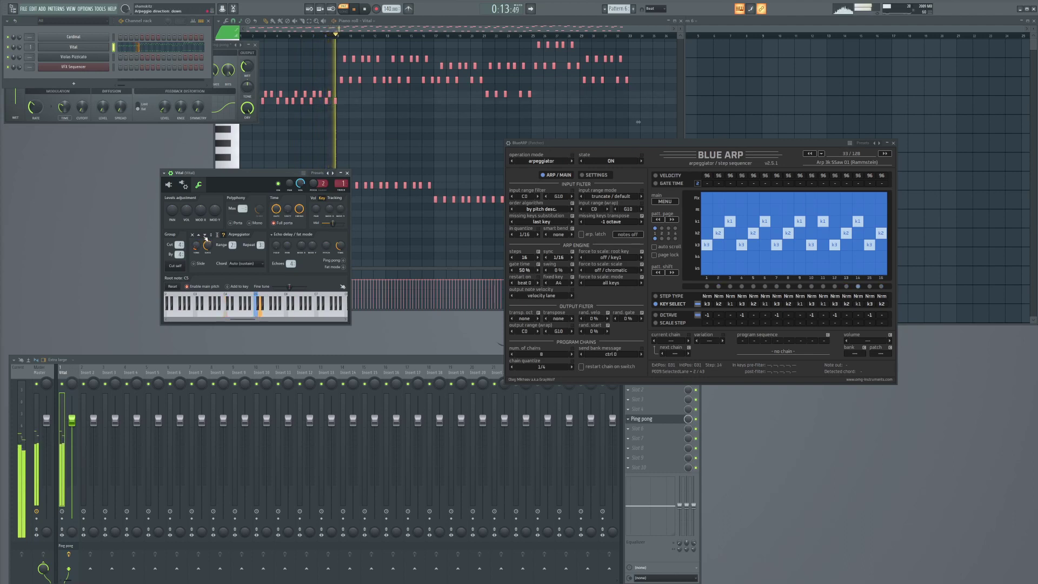
Step: Set Vital's arpeggio gate to 100%, turn on arpeggio slide, and adjust the arpeggio time and portamento slide time during playback
mouse_move(209, 249)
left_mouse_down()
mouse_move(208, 281)
mouse_move(208, 246)
mouse_move(196, 250)
left_mouse_up()
left_click(194, 264)
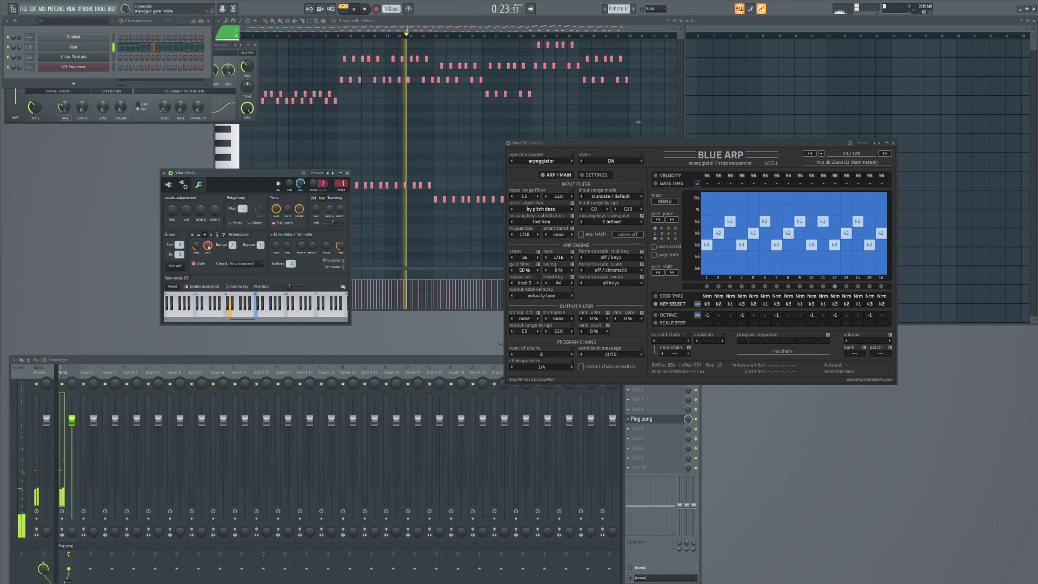
left_click_drag(196, 248, 195, 246)
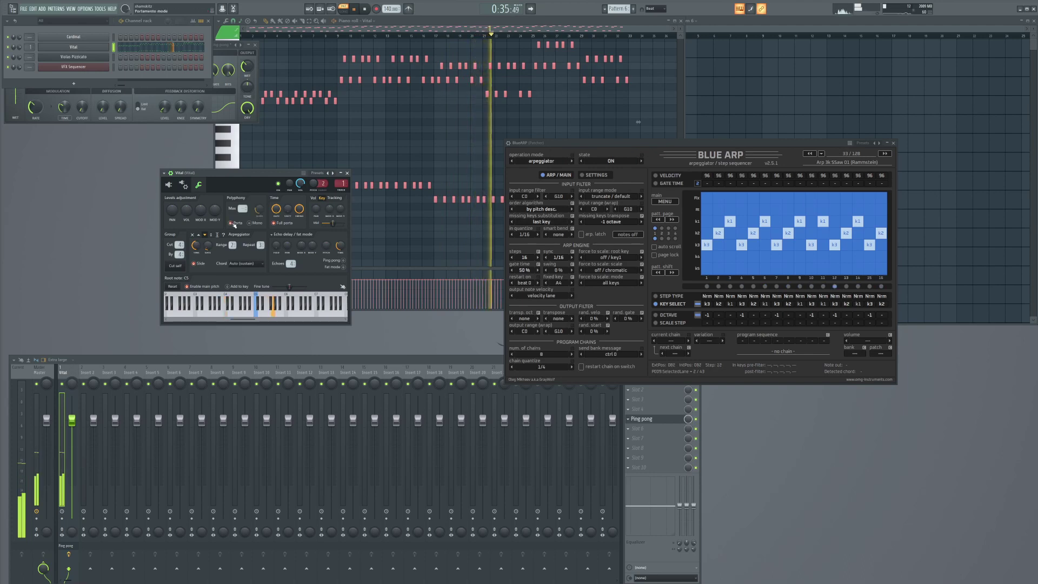
left_click_drag(259, 210, 259, 205)
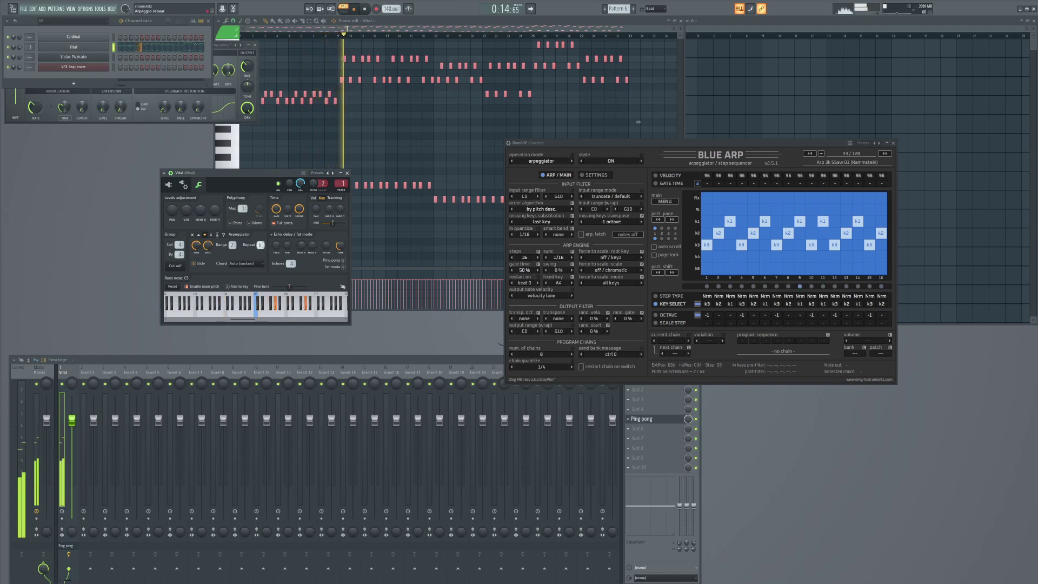
Step: Lower Vital's arpeggio range, compare the pattern with arpeggio slide on and off, and stop playback
left_click_drag(232, 245, 232, 230)
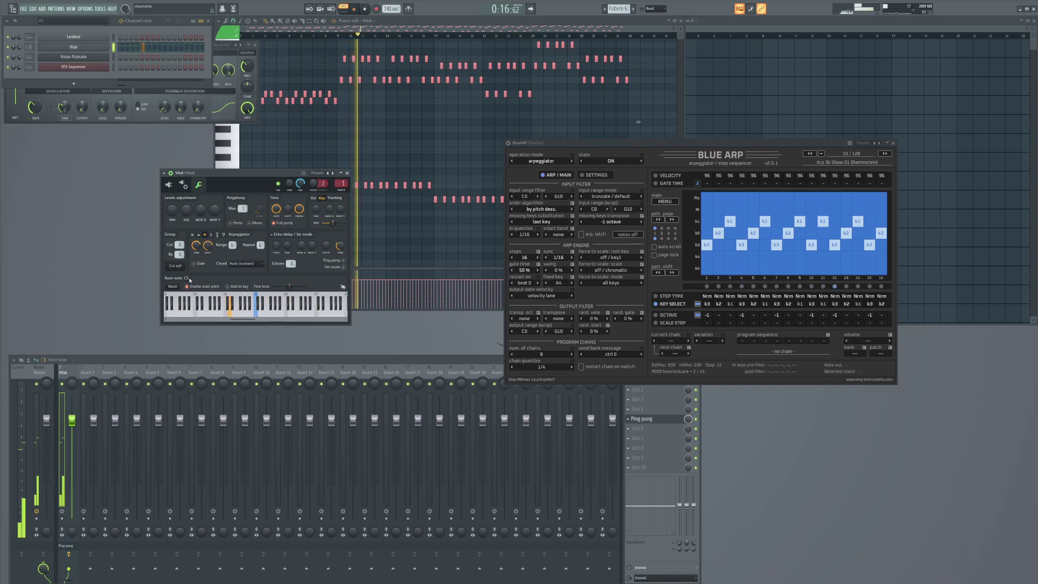
left_click(199, 265)
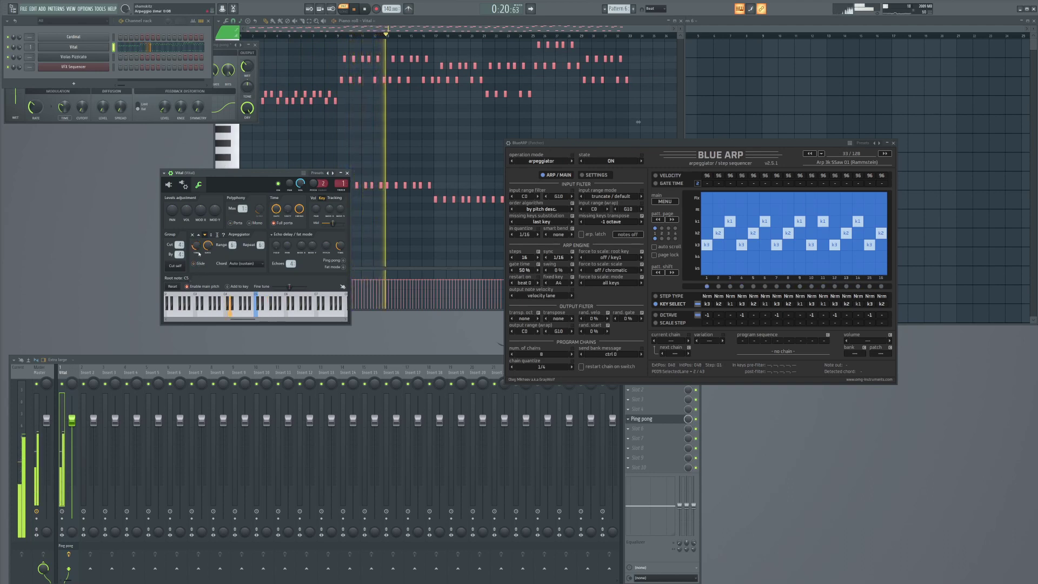
left_click(198, 264)
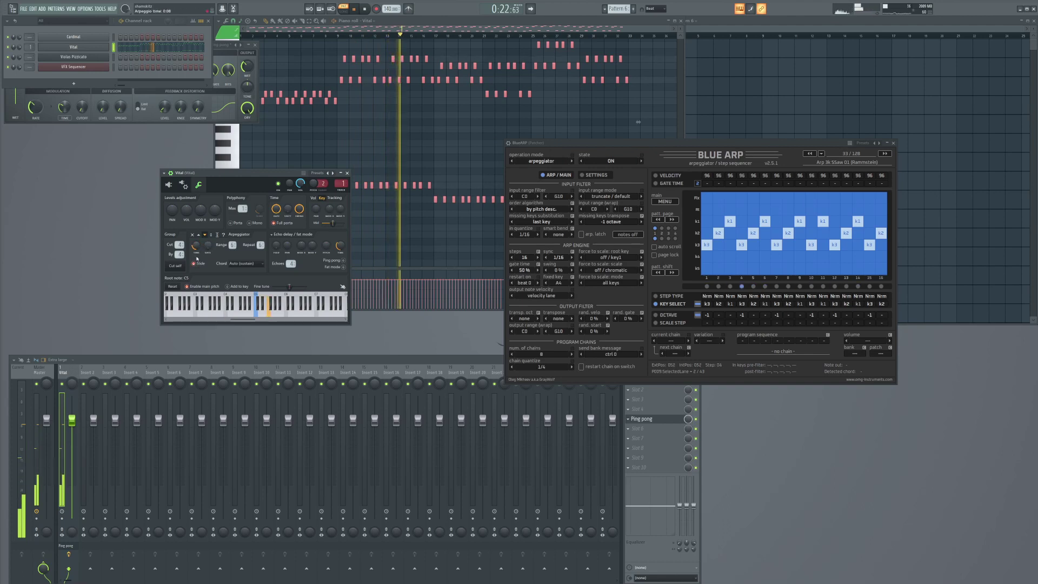
key("space")
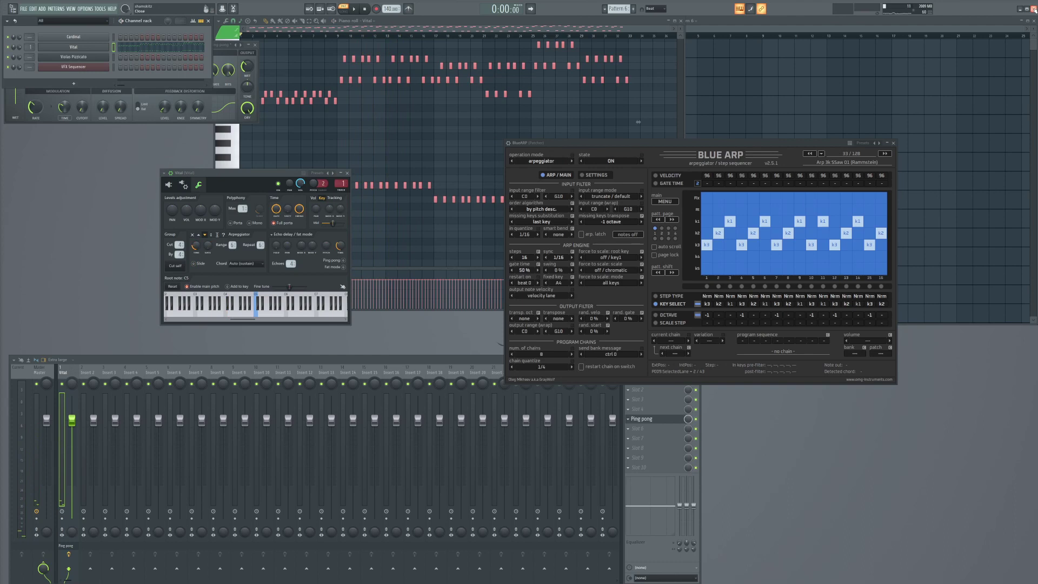
Step: Close the BlueARP, Vital, piano roll and playlist windows, and switch to OBS
left_click(894, 144)
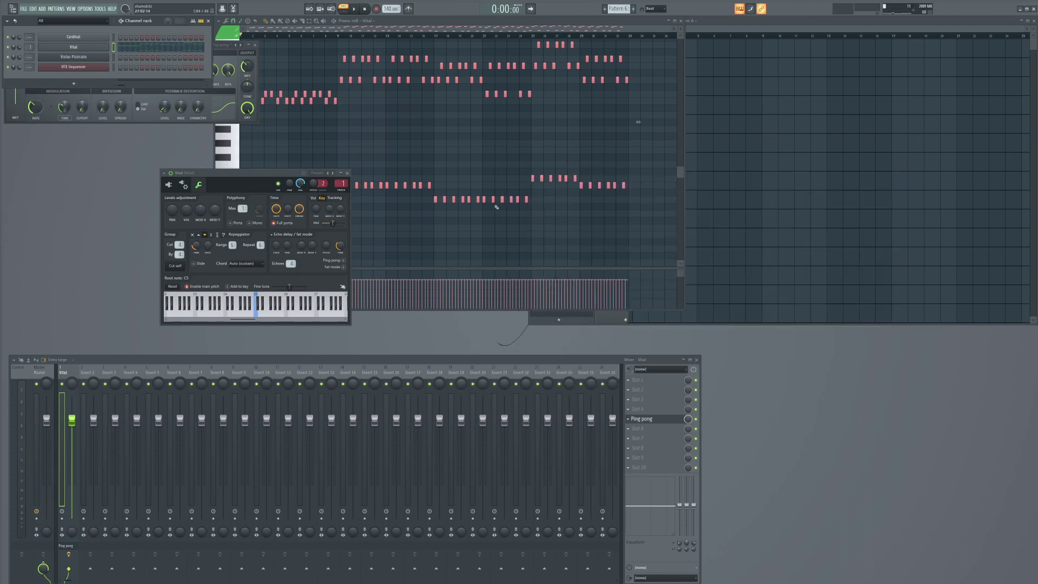
left_click_drag(253, 181, 321, 185)
left_click(415, 177)
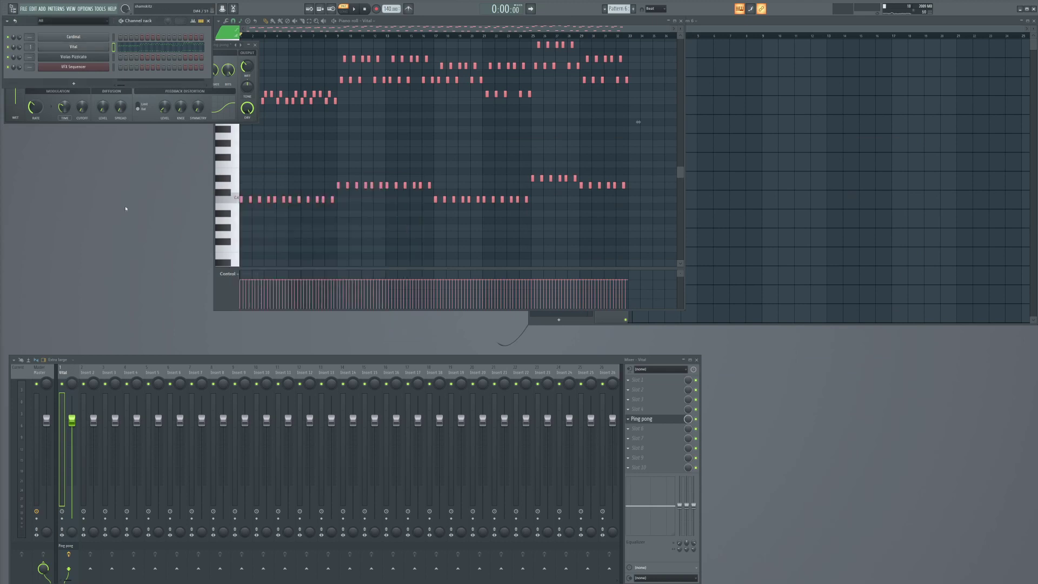
left_click(681, 20)
left_click(1033, 21)
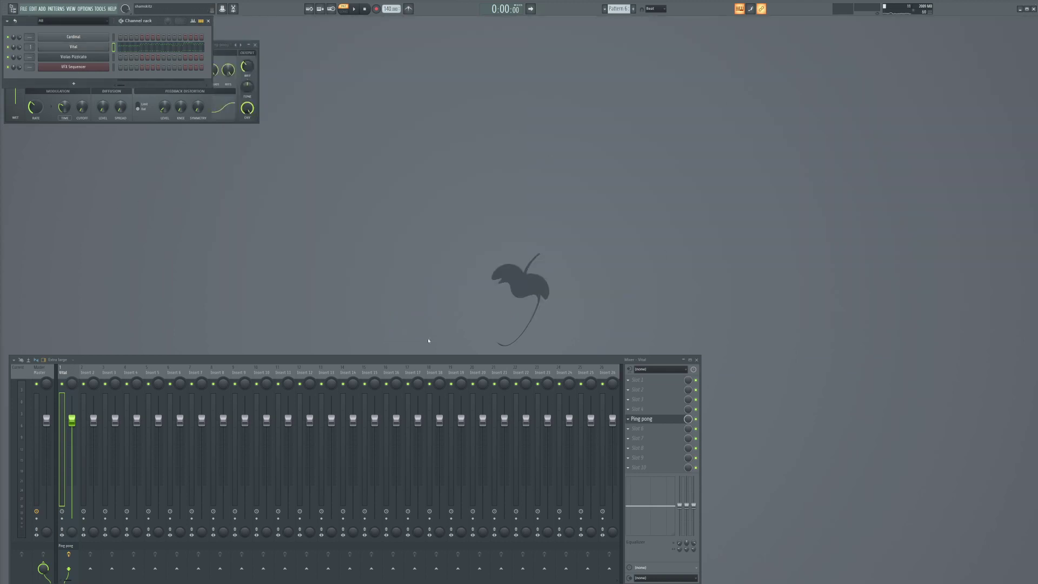
key("alt+Tab")
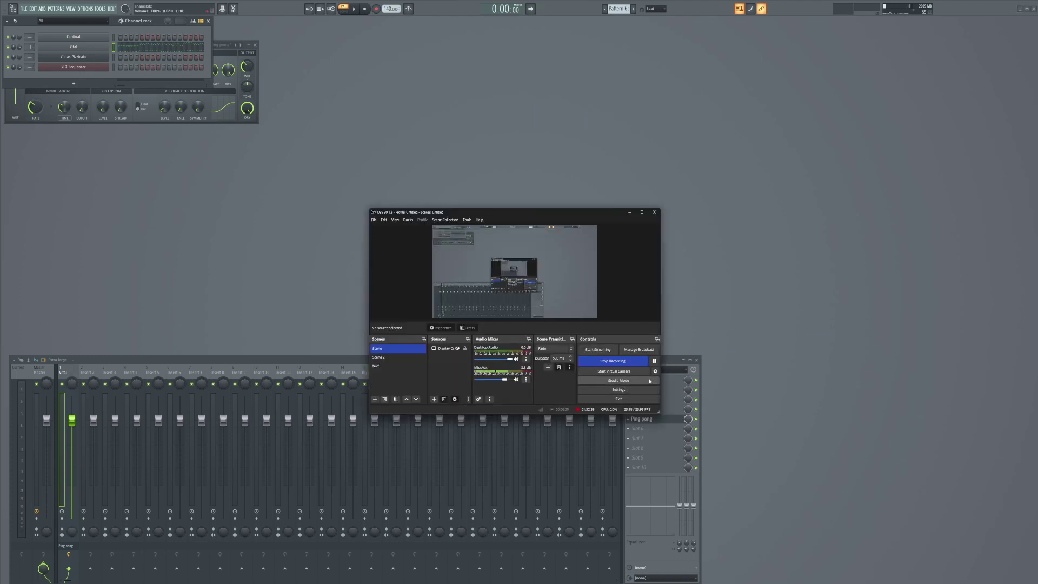